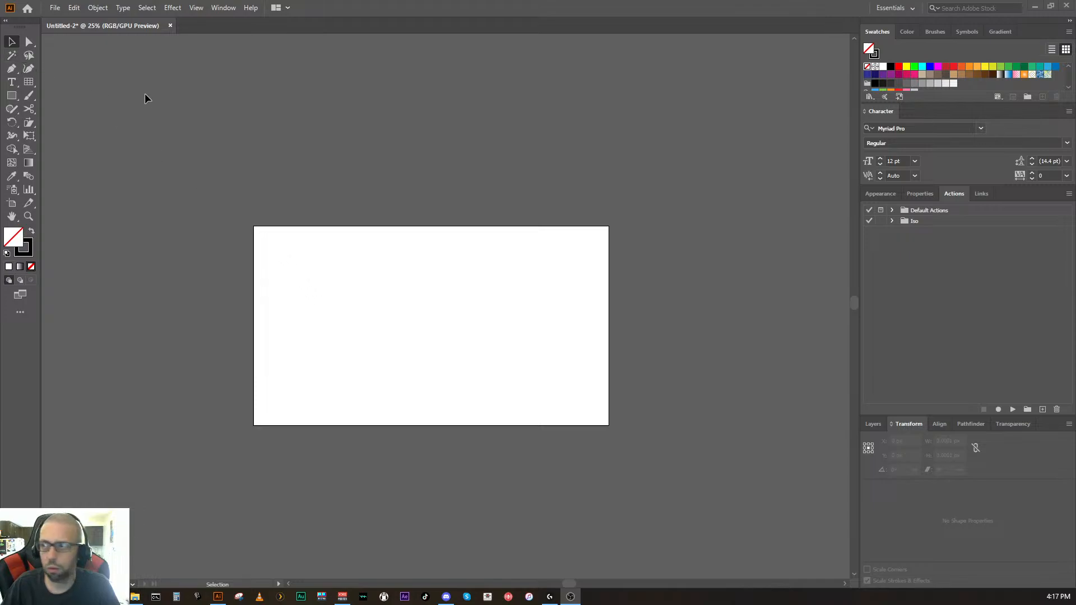
# Step: Create a 2500 × 2500 px rectangular grid with 70 horizontal and 70 vertical dividers, starting near the artboard's upper-left corner
pyautogui.click(29, 82)
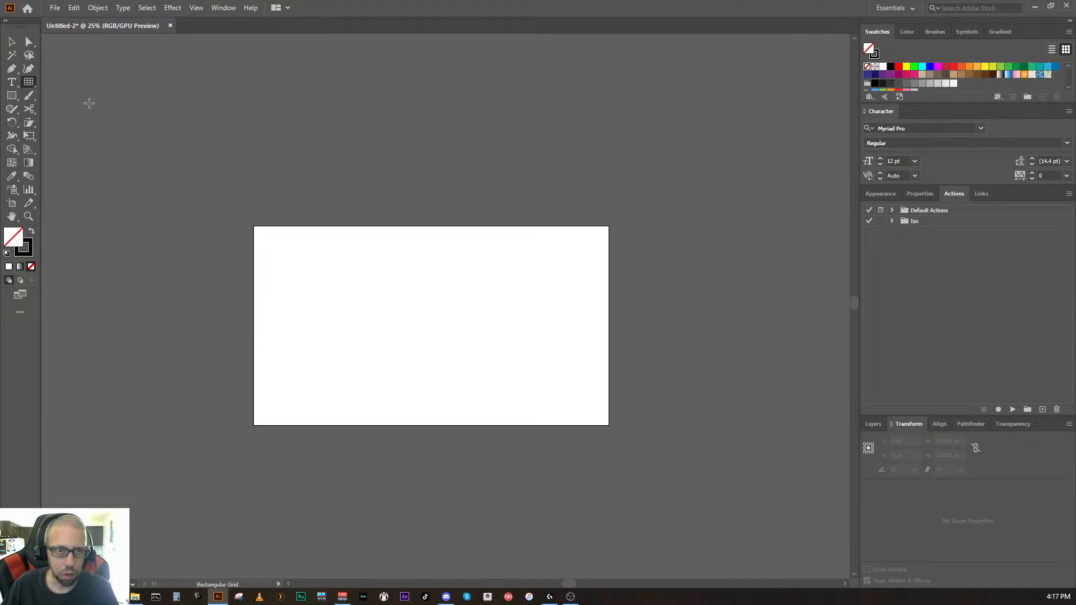
pyautogui.doubleClick(27, 84)
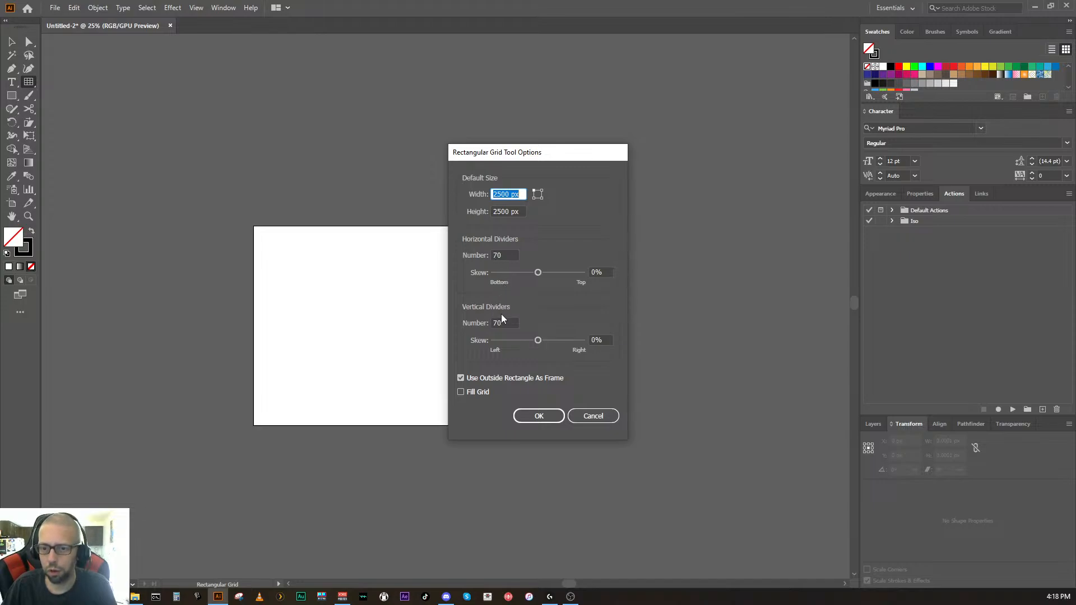
pyautogui.click(542, 415)
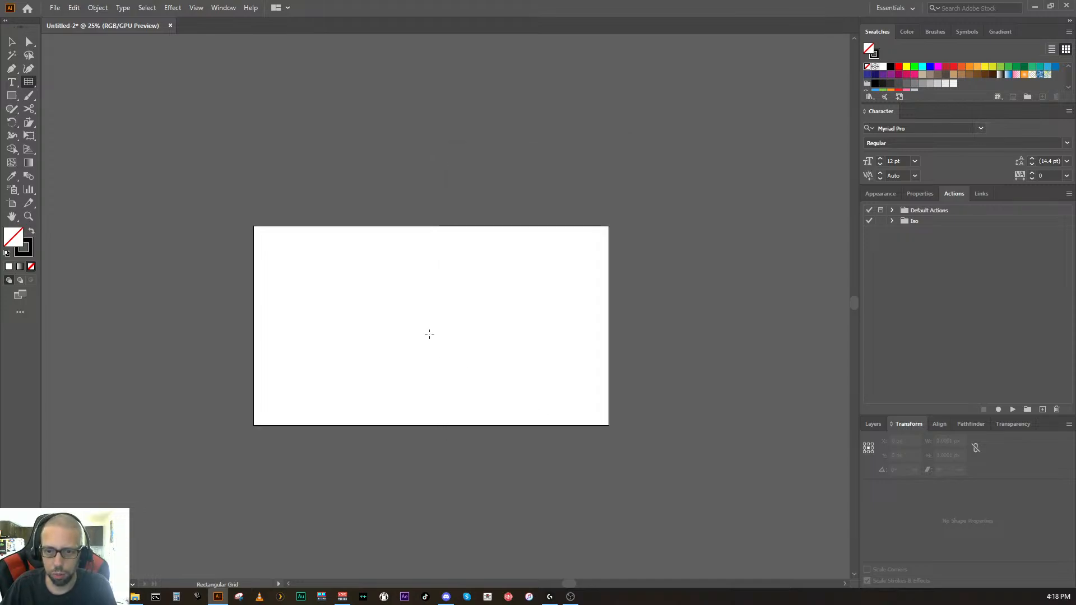
pyautogui.click(266, 215)
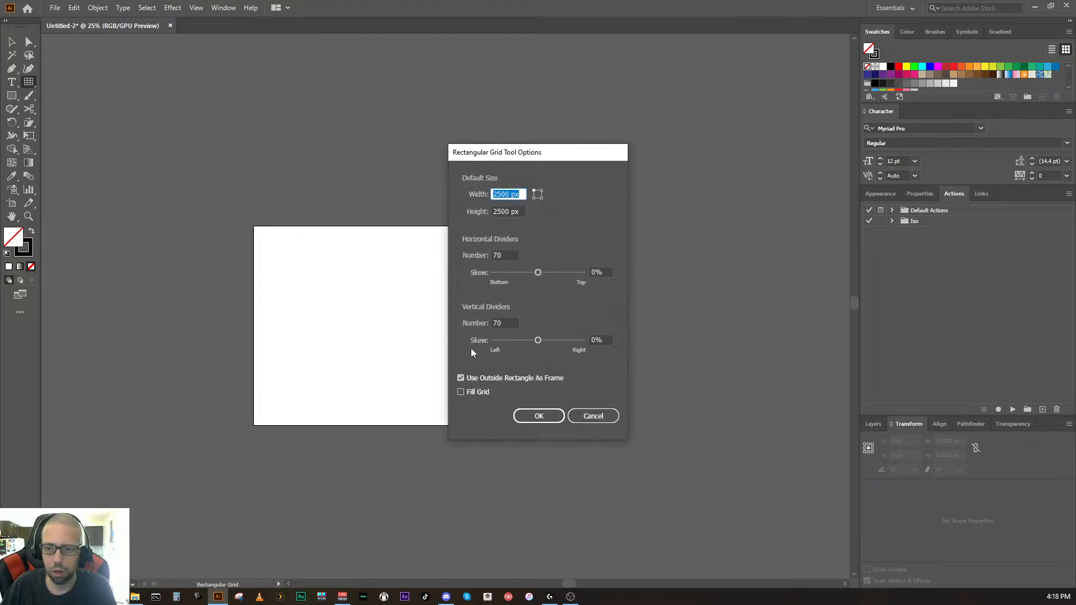
pyautogui.click(539, 417)
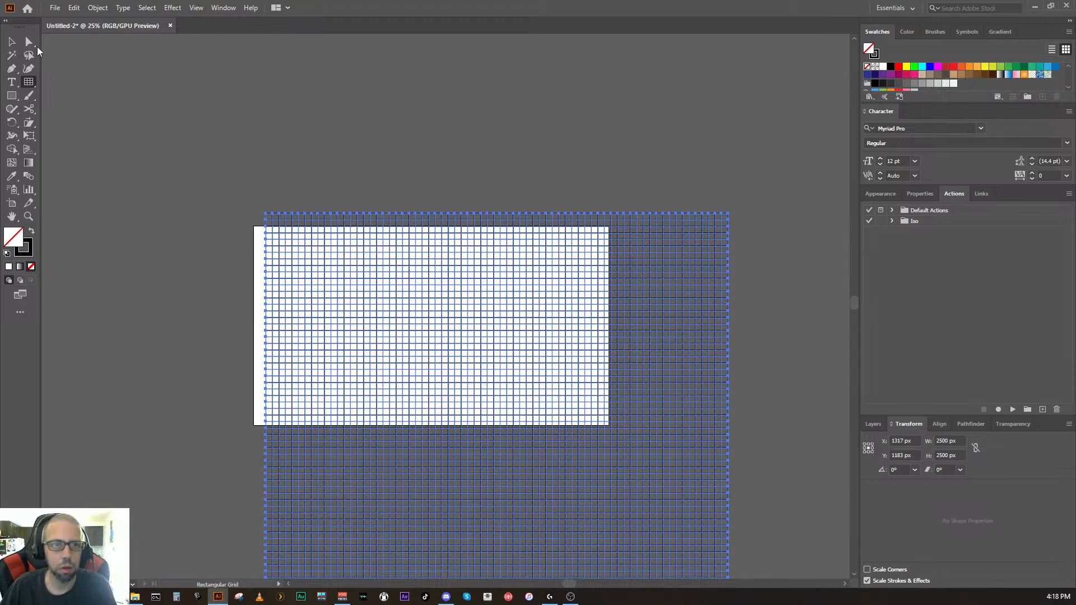
# Step: Try to select the new grid with Direct Selection, undo the grid's creation and return to the Selection tool
pyautogui.click(28, 42)
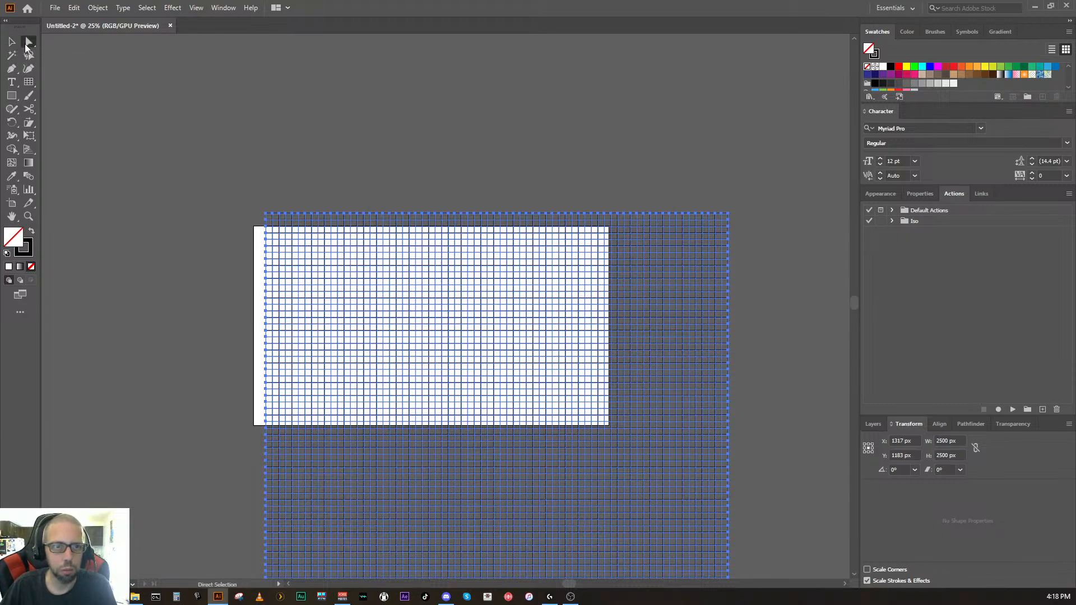
pyautogui.click(503, 448)
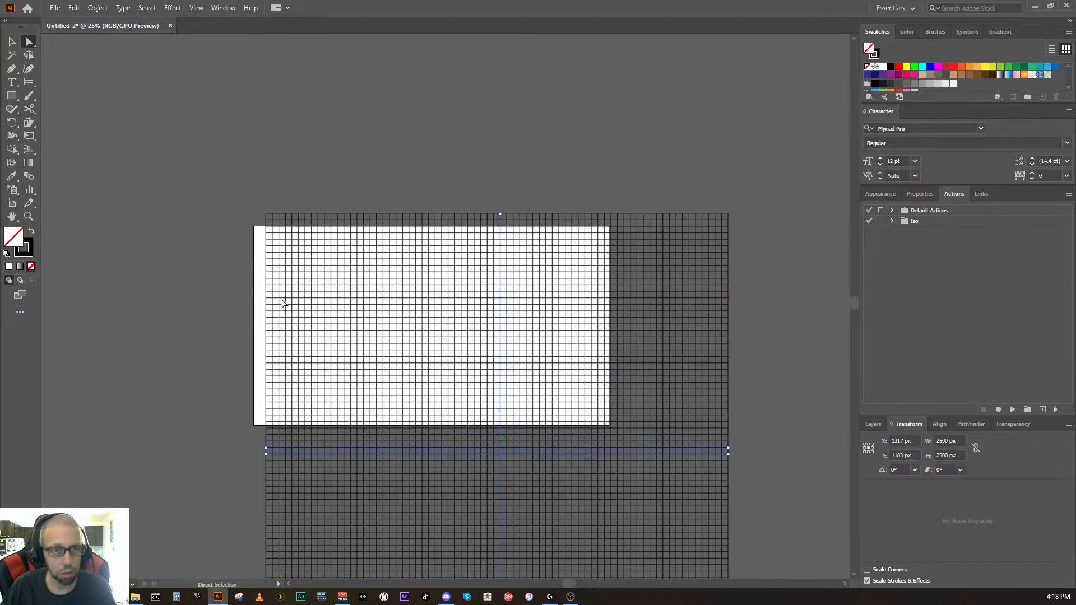
pyautogui.hotkey('ctrl', 'z')
pyautogui.hotkey('ctrl', 'z')
pyautogui.click(11, 41)
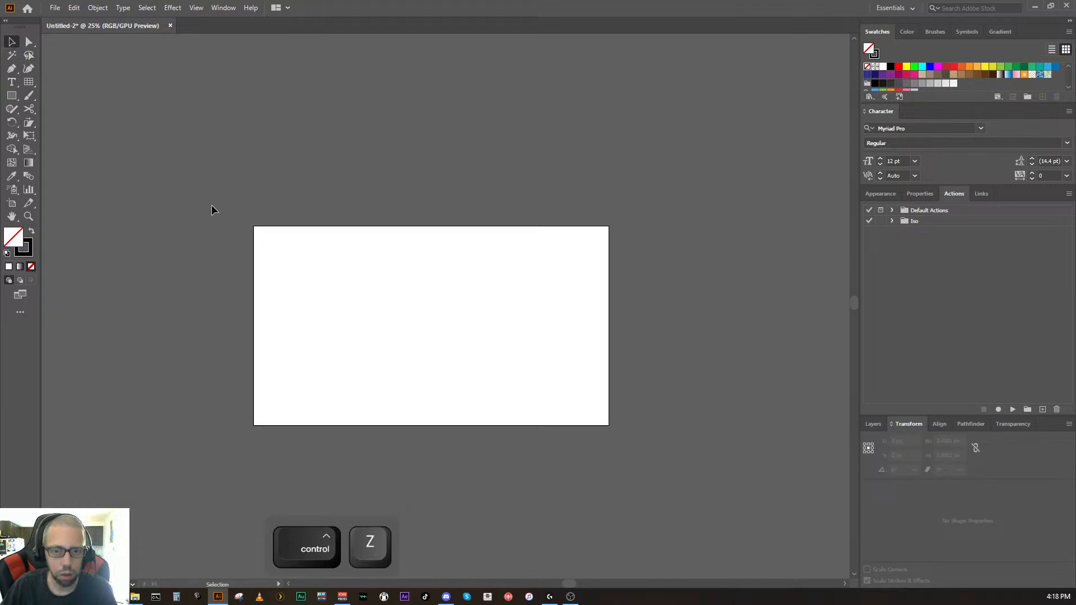
# Step: Undo back through the earlier grid edits to the unskewed square grid and delete that grid
pyautogui.press('ctrl')
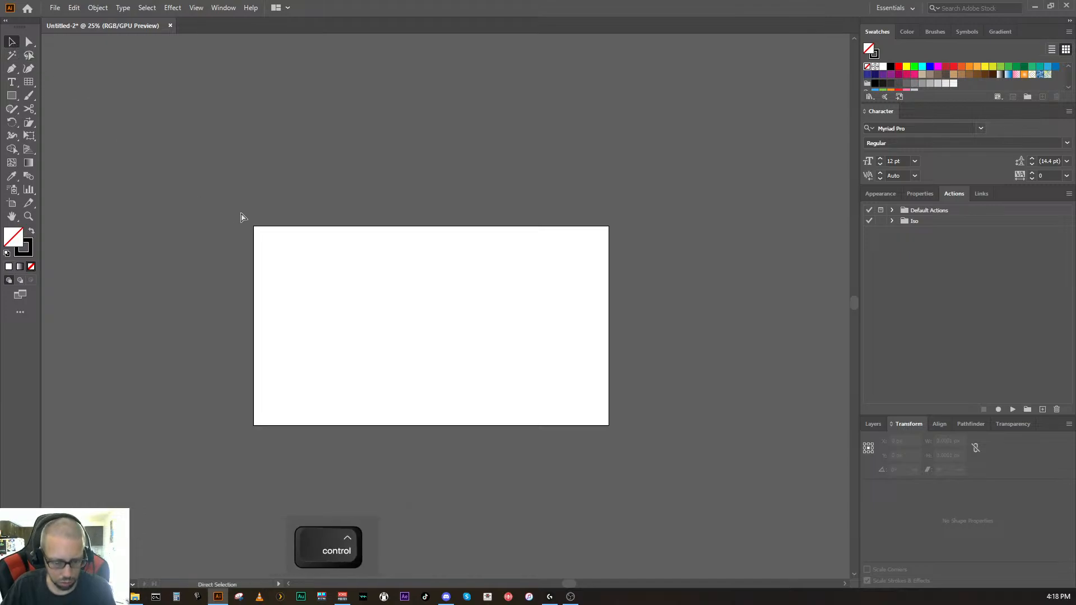
pyautogui.hotkey('ctrl', 'alt', 'z')
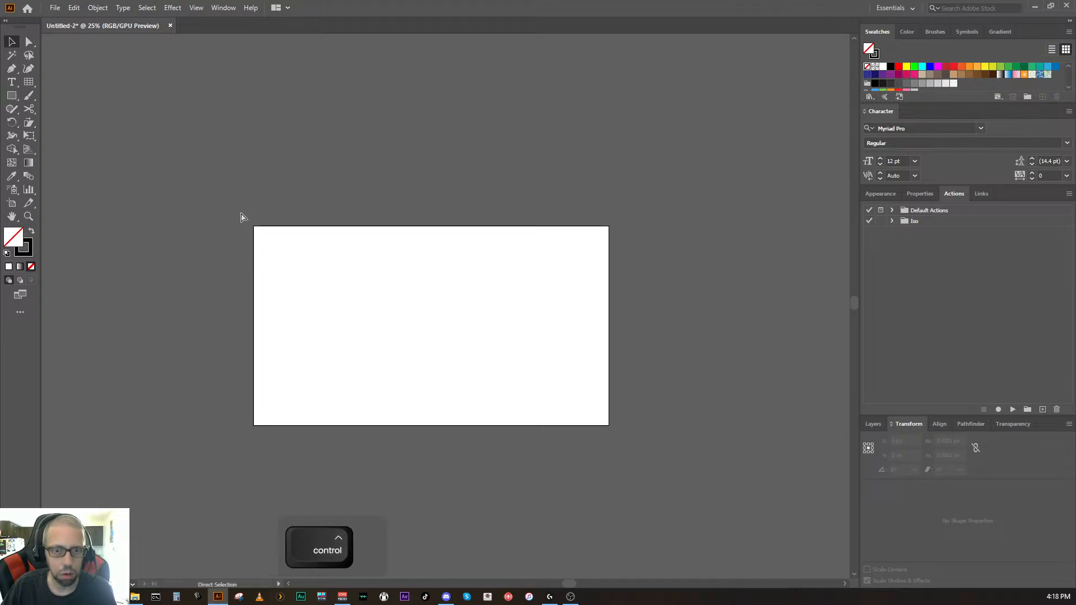
pyautogui.hotkey('ctrl', 'z')
pyautogui.hotkey('ctrl', 'z')
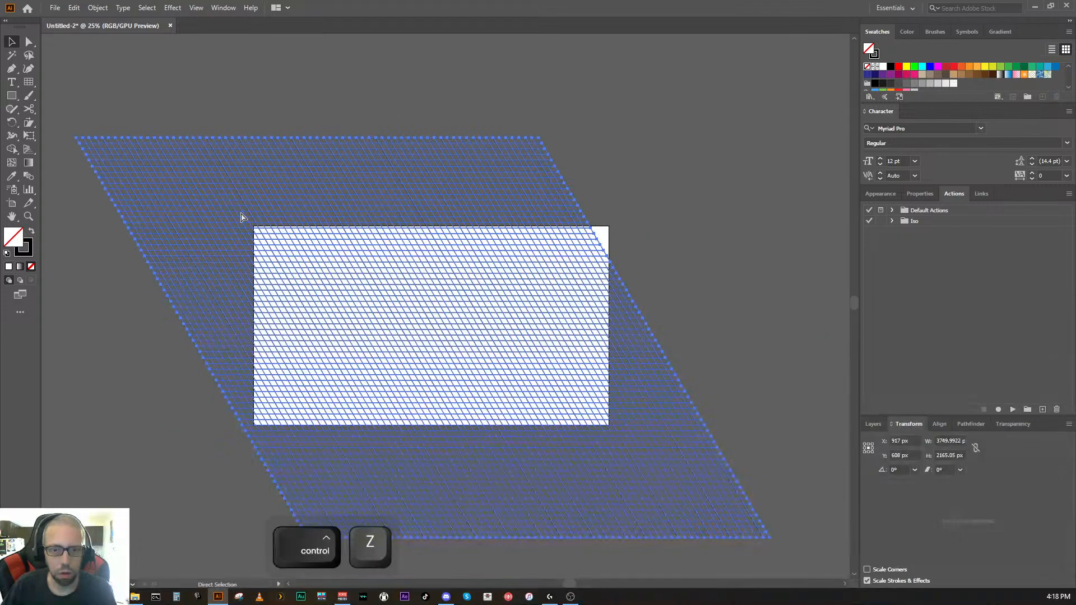
pyautogui.hotkey('ctrl', 'z')
pyautogui.hotkey('ctrl', 'z')
pyautogui.hotkey('ctrl', 'z')
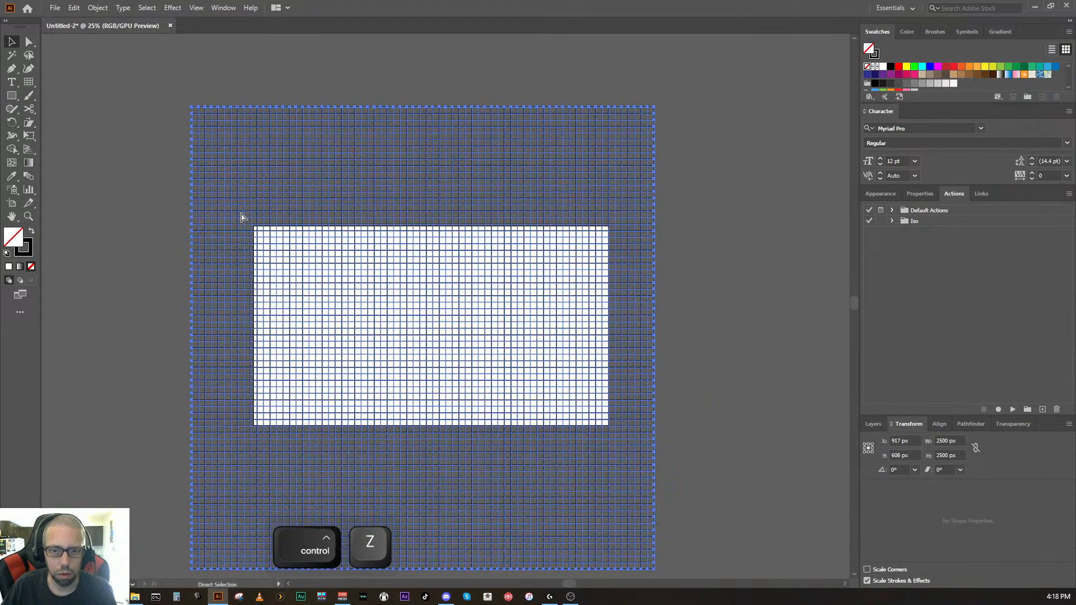
pyautogui.hotkey('ctrl', 'z')
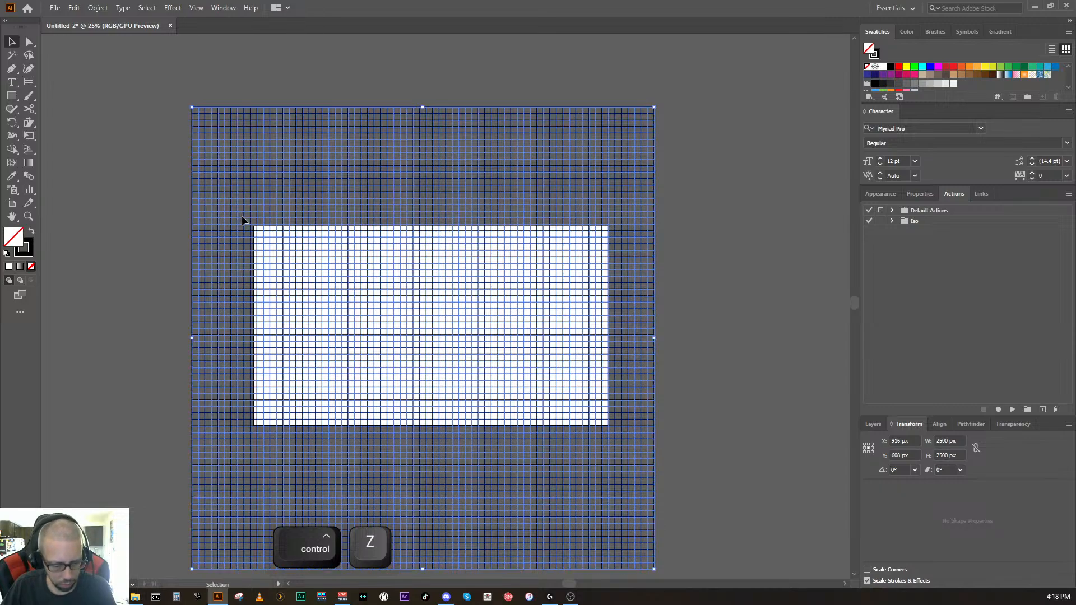
pyautogui.press('Delete')
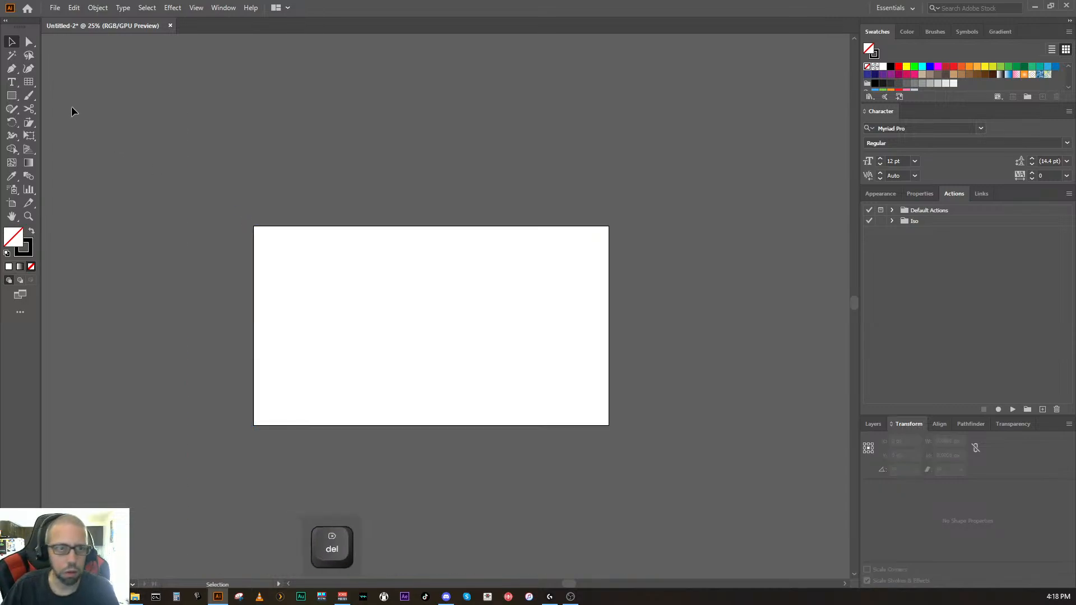
# Step: Create a 2500 × 2500 px rectangular grid with 70 horizontal and 70 vertical dividers, starting near the artboard's centre
pyautogui.doubleClick(28, 82)
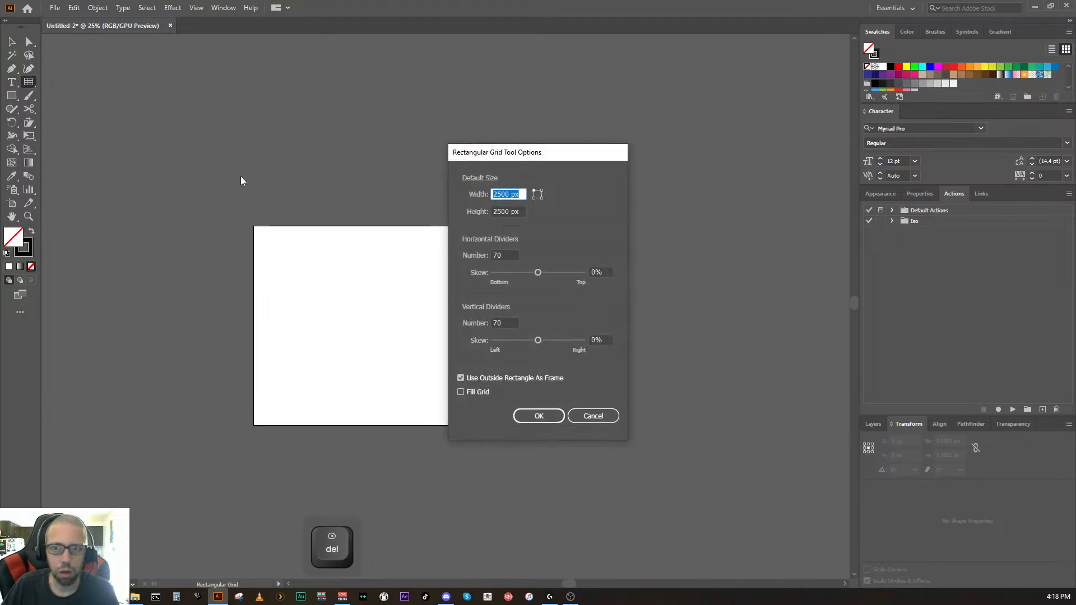
pyautogui.click(540, 415)
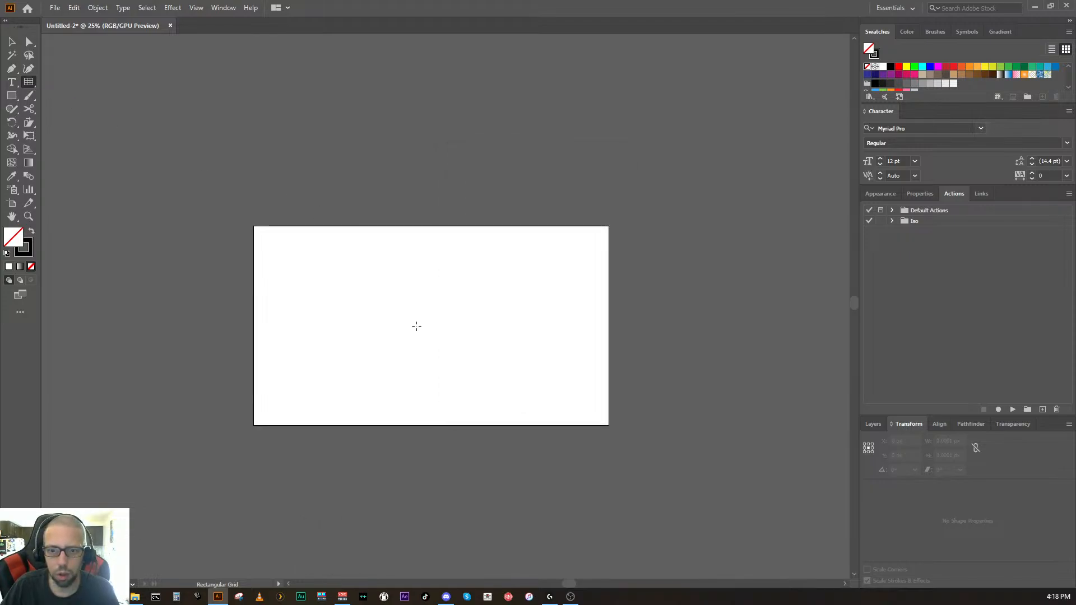
pyautogui.click(424, 334)
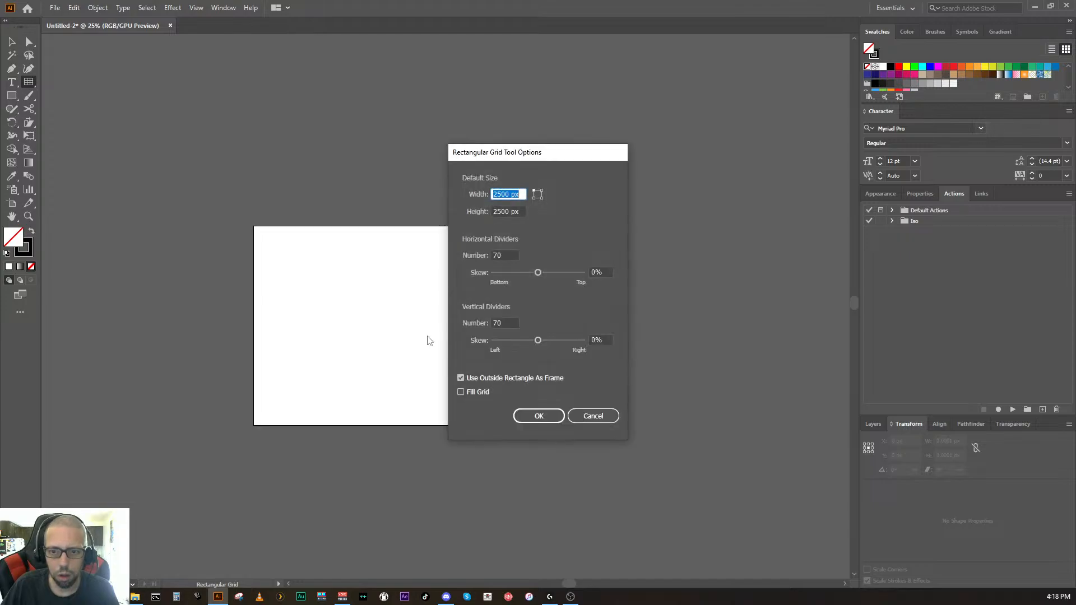
pyautogui.click(535, 414)
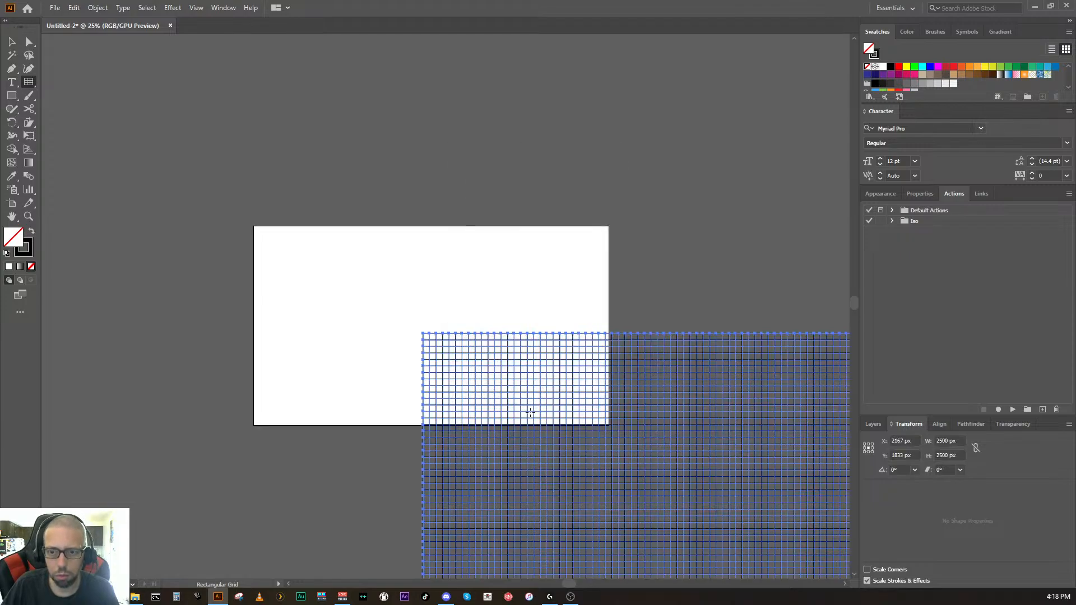
# Step: Move the grid to cover the whole artboard, positioned at about X 1033 px and Y 550 px, and deselect it
pyautogui.click(11, 42)
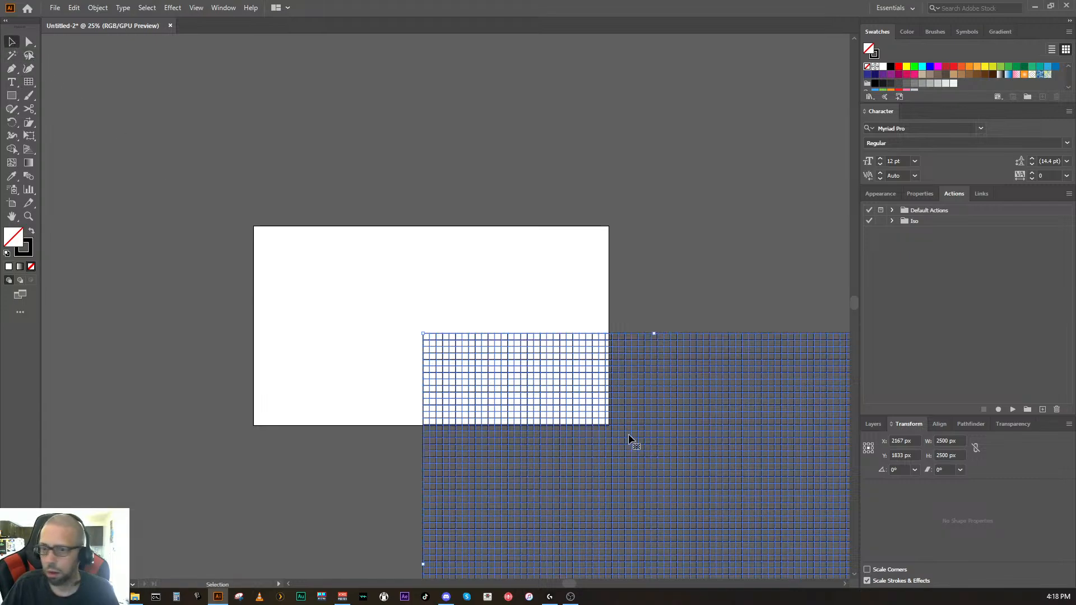
pyautogui.moveTo(637, 429); pyautogui.dragTo(437, 199)
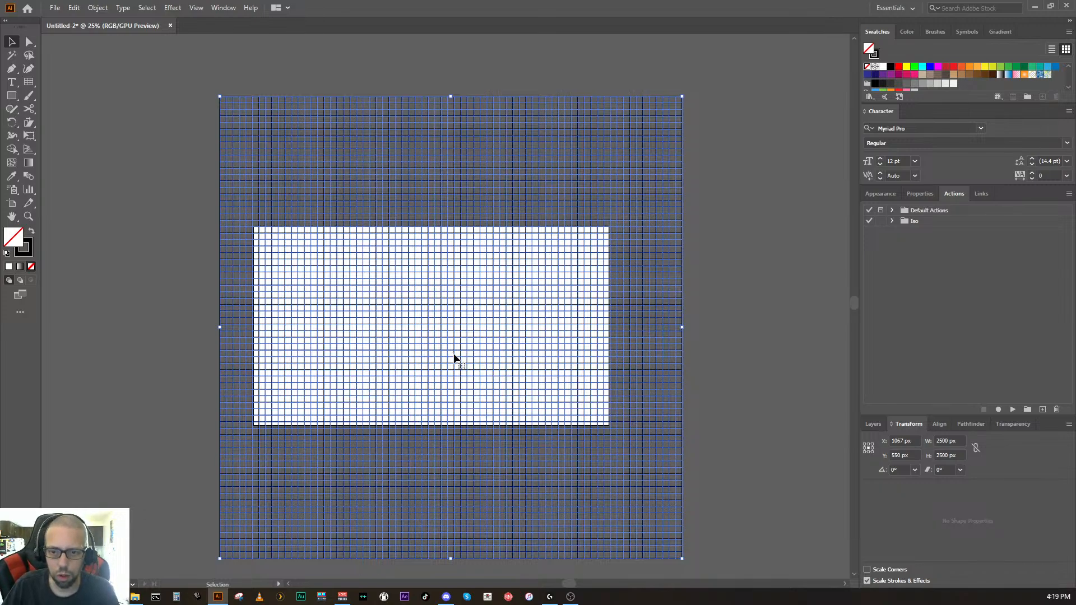
pyautogui.hotkey('ctrl', 'shift', 'a')
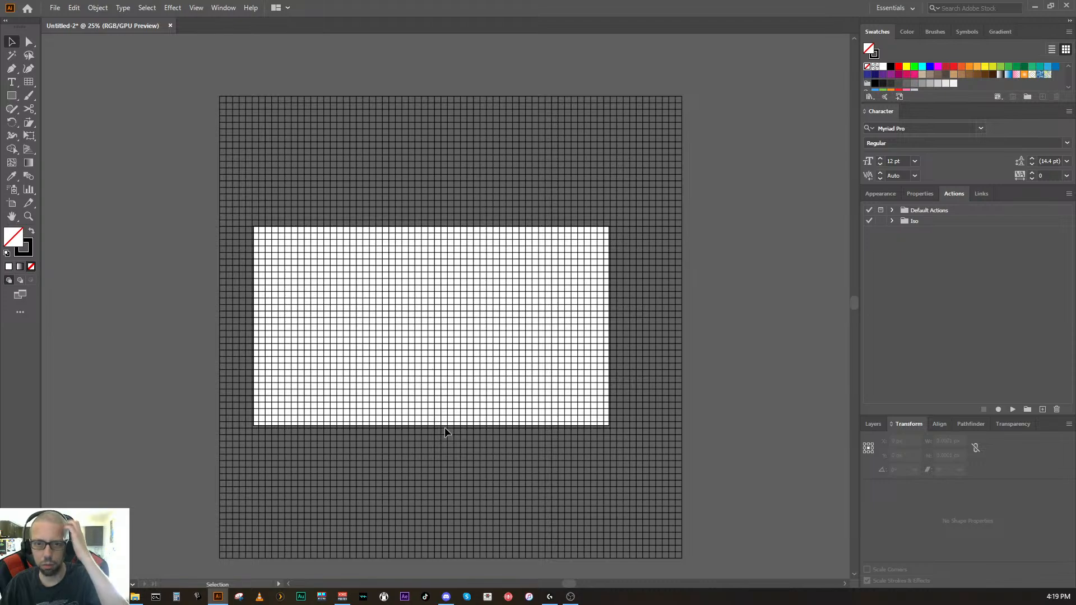
pyautogui.click(437, 181)
pyautogui.hotkey('shift', 'Left')
pyautogui.hotkey('shift', 'Left')
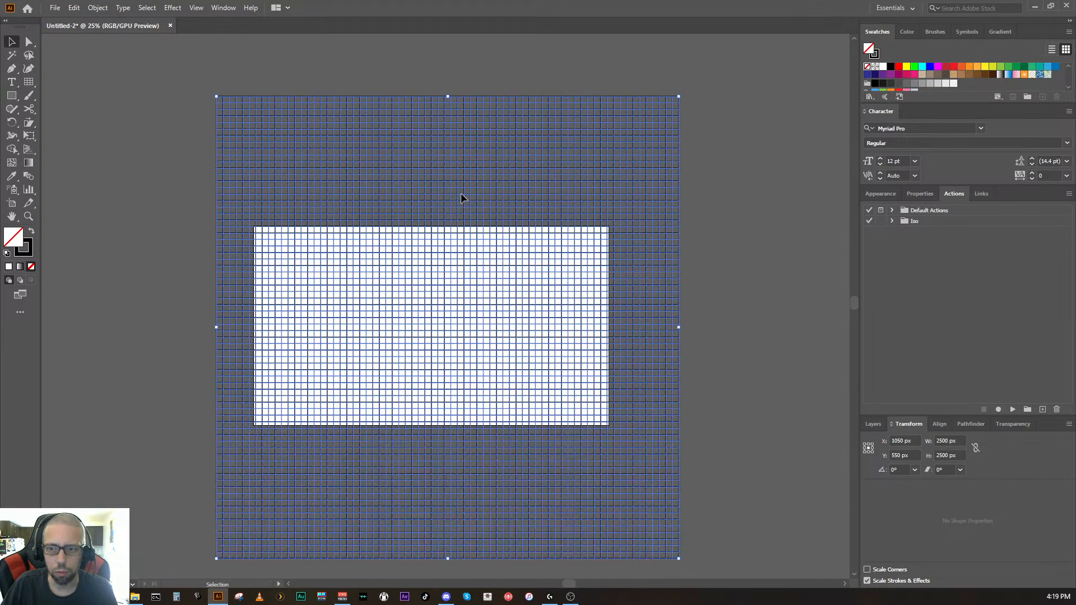
pyautogui.moveTo(496, 204); pyautogui.dragTo(492, 204)
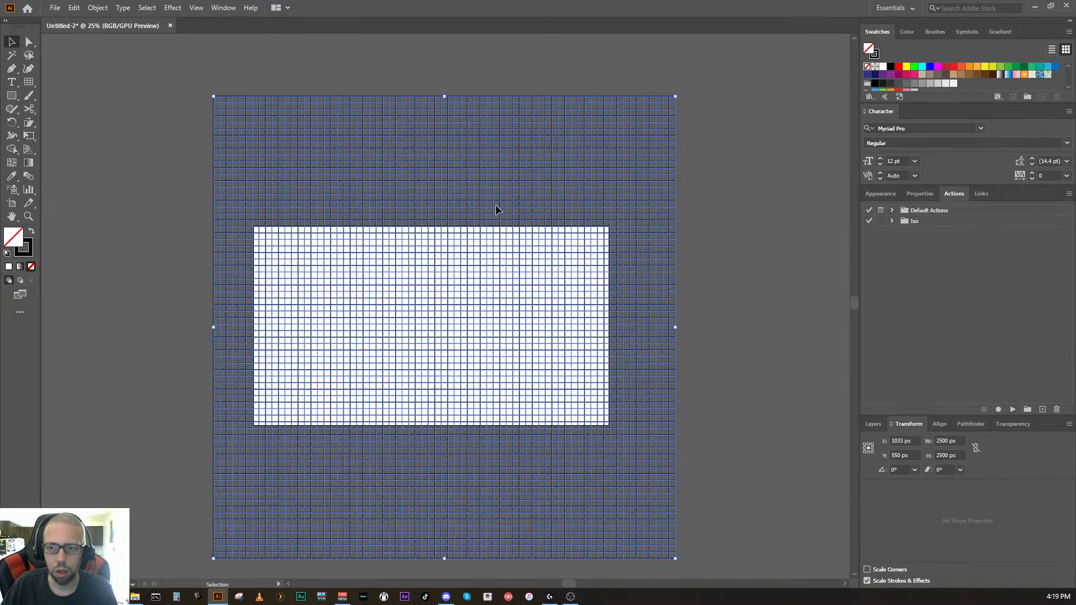
pyautogui.click(721, 318)
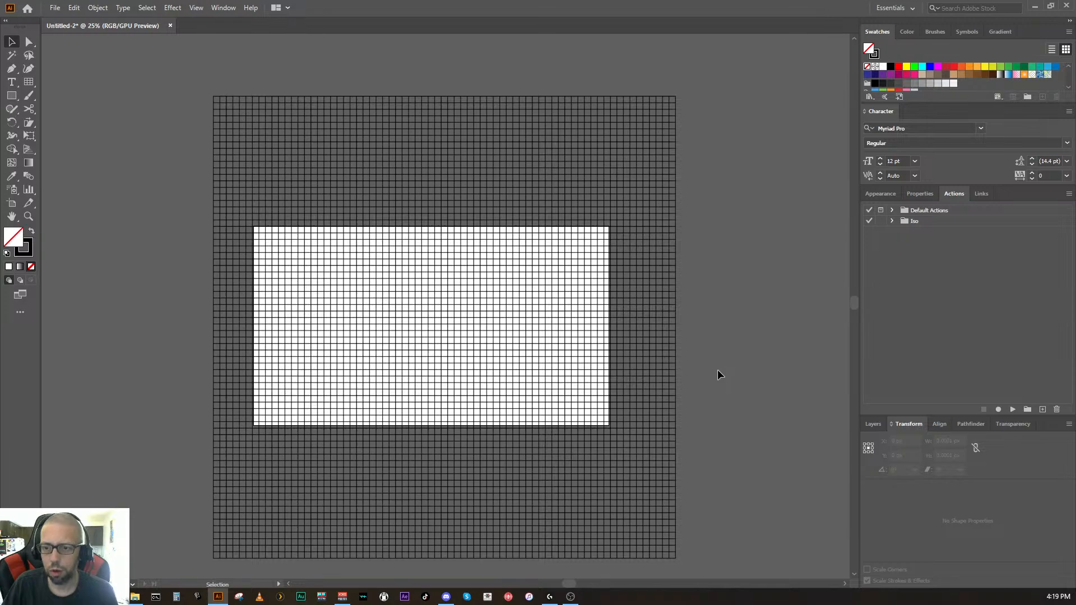
# Step: Select the grid and move the Transform panel to the last place in its panel group
pyautogui.click(455, 188)
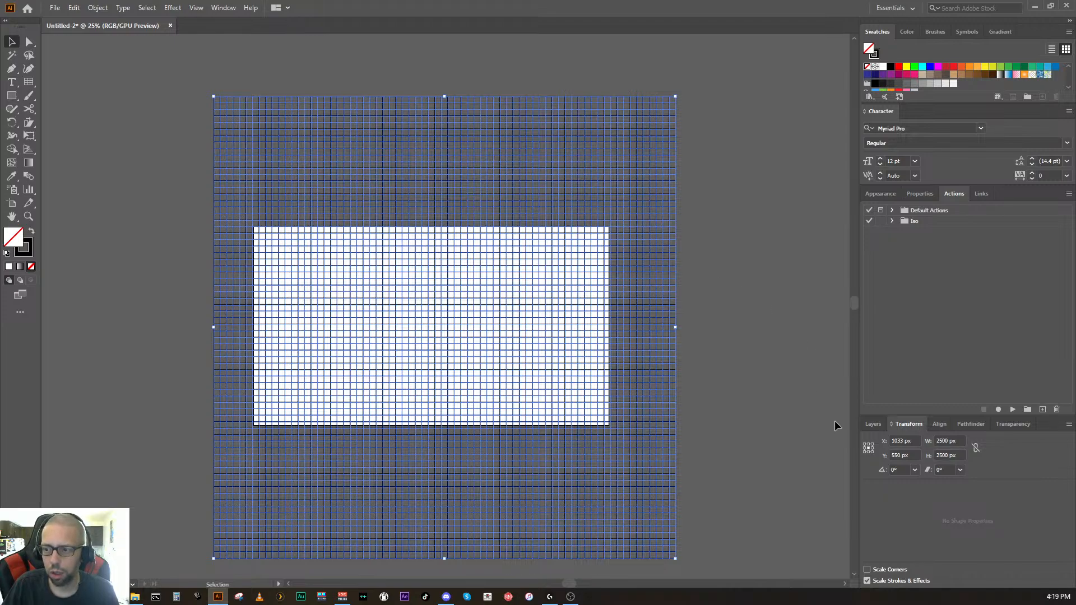
pyautogui.click(224, 7)
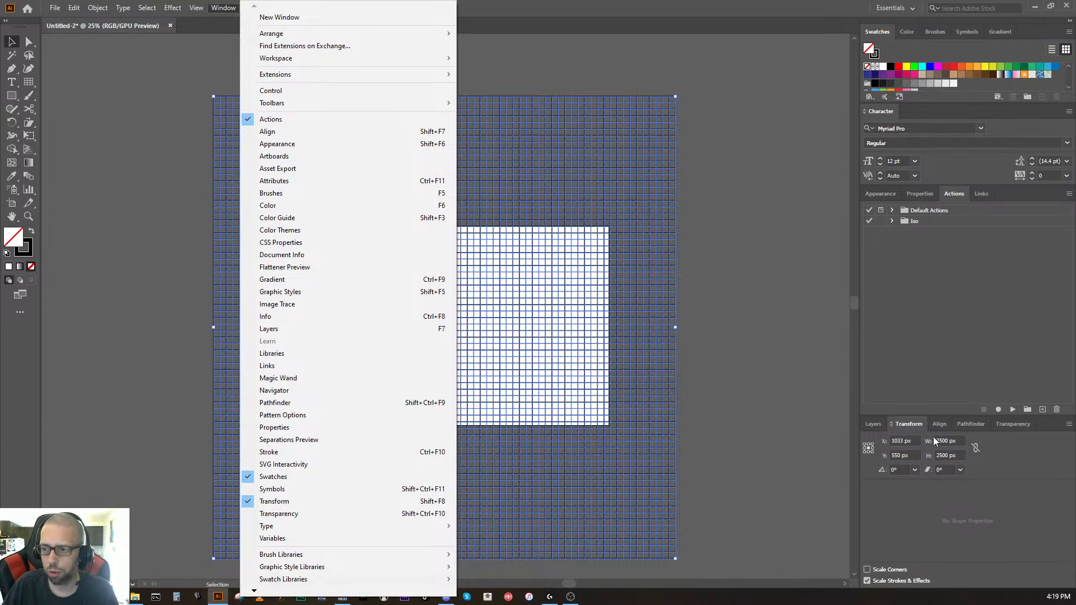
pyautogui.click(1001, 451)
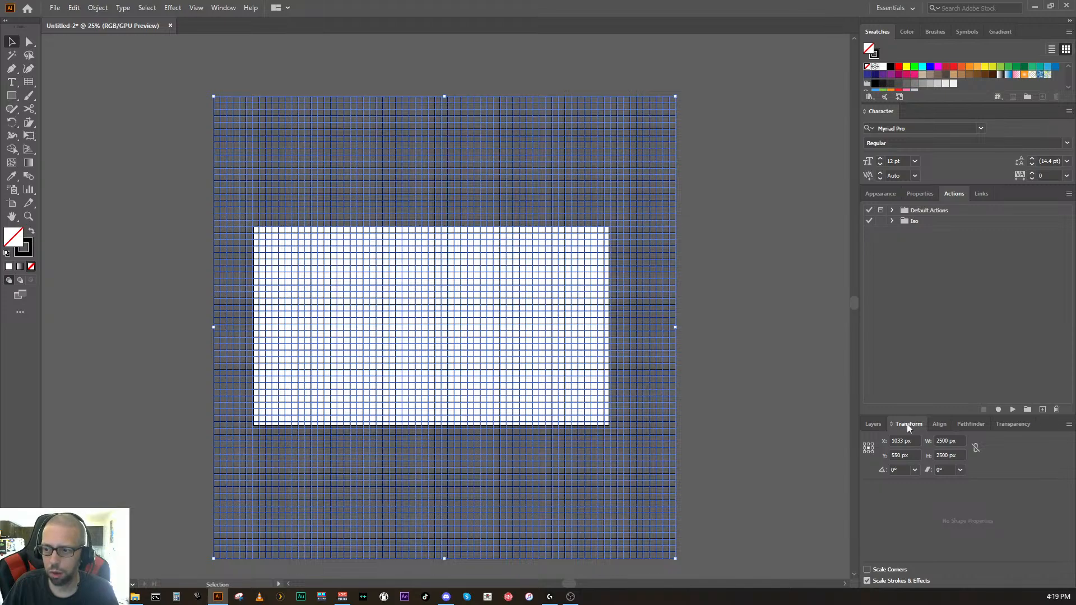
pyautogui.moveTo(906, 424); pyautogui.dragTo(1049, 426)
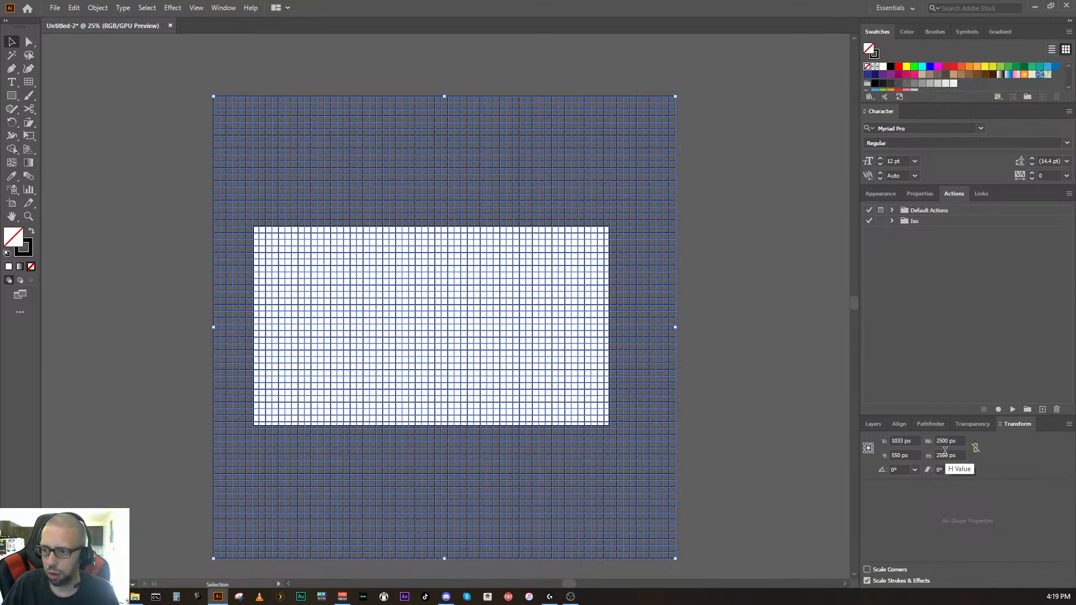
# Step: Try to scale the grid's height to 86.602%
pyautogui.moveTo(963, 455); pyautogui.dragTo(929, 454)
pyautogui.write('86.602')
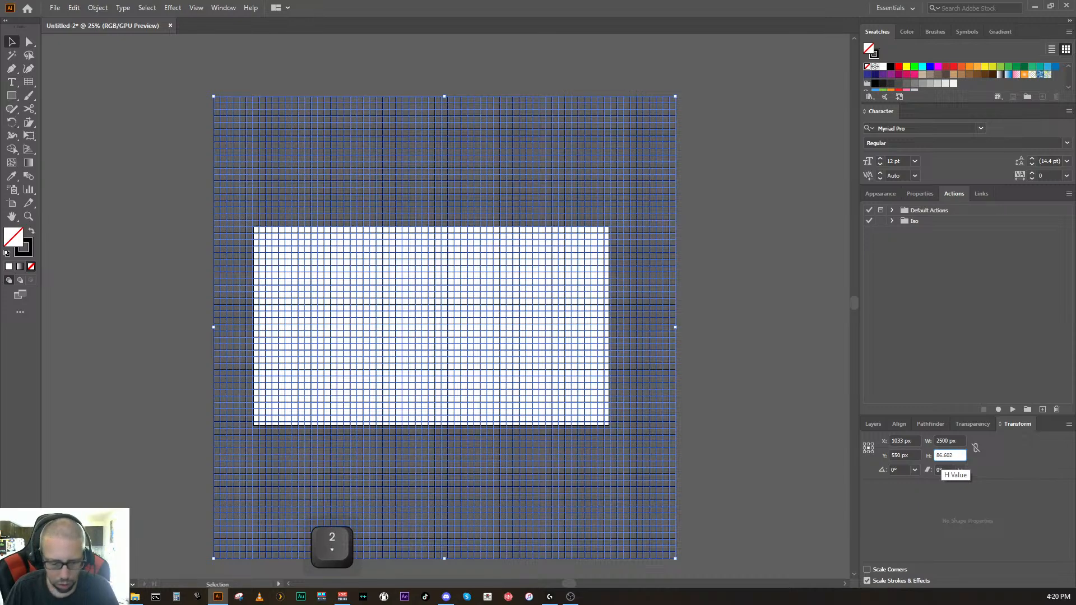
pyautogui.write('%')
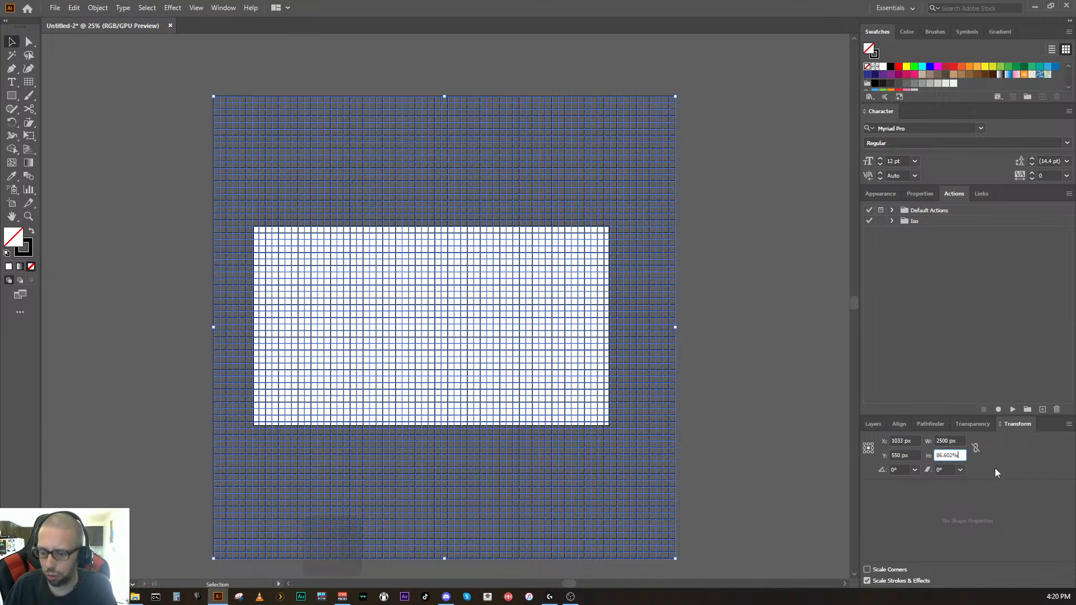
pyautogui.press('Return')
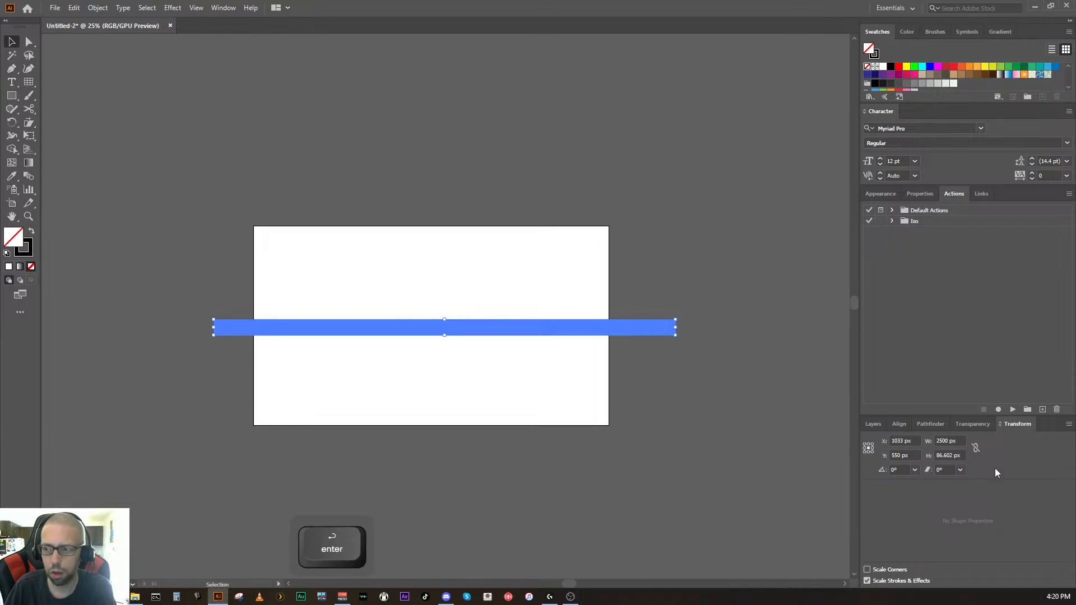
# Step: Retry the grid's height as 86.602% instead of pixels and undo both height changes
pyautogui.click(964, 456)
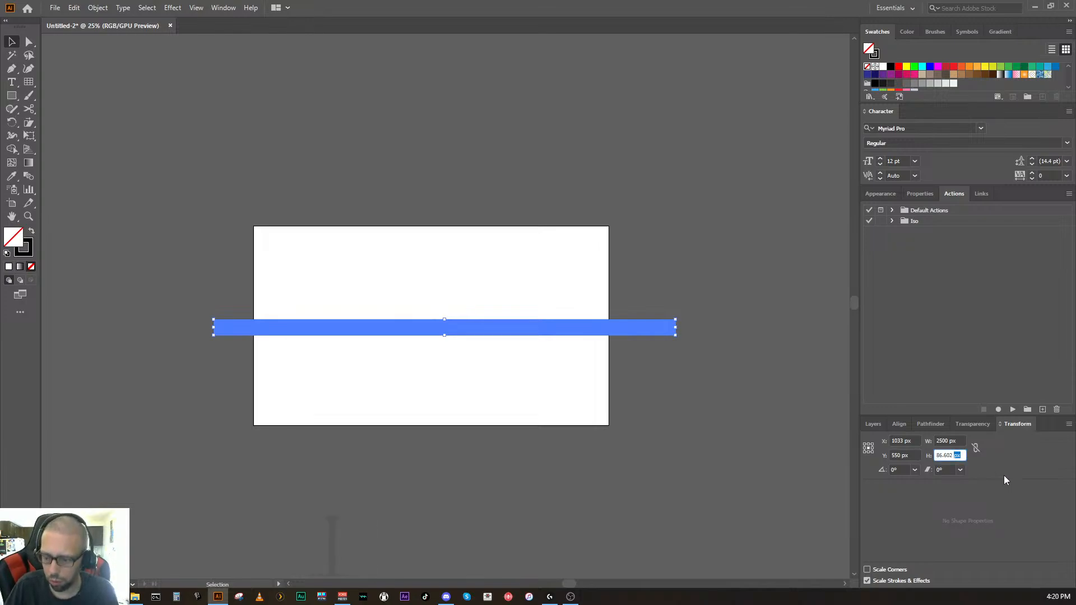
pyautogui.write('%')
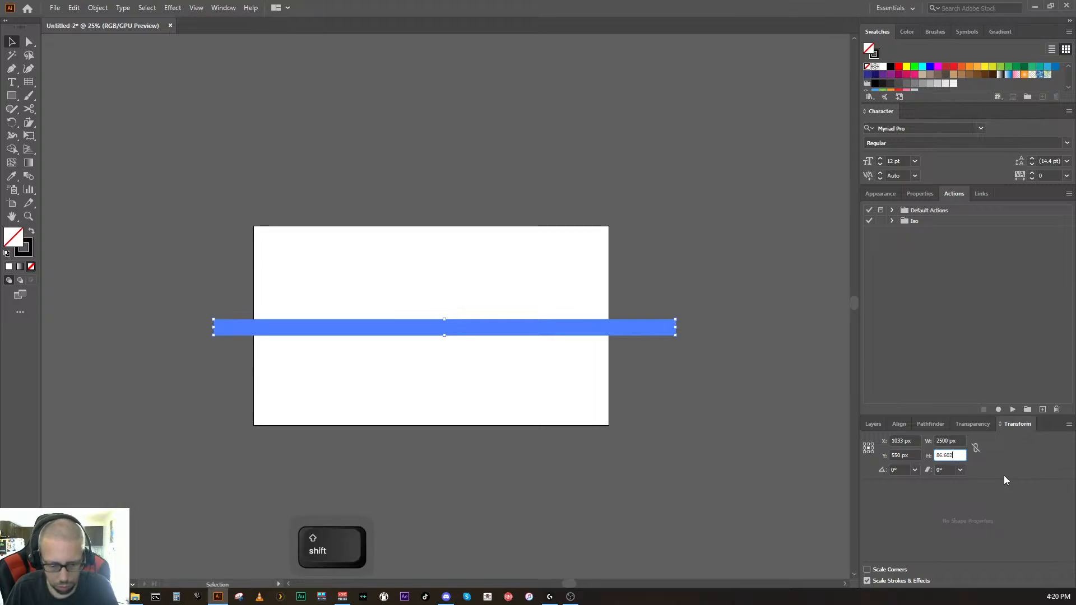
pyautogui.press('Return')
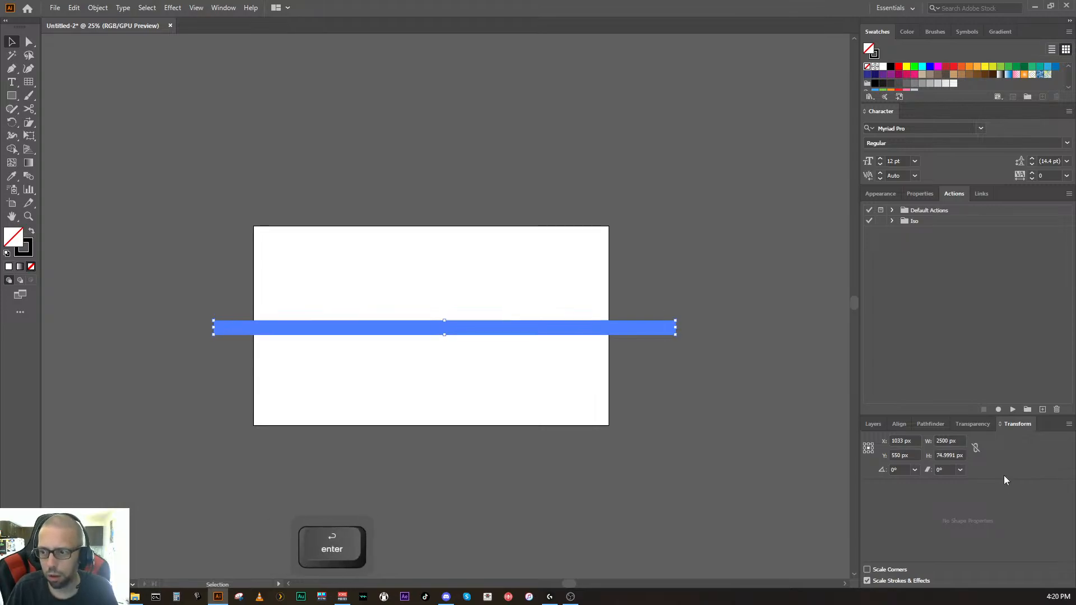
pyautogui.hotkey('ctrl', 'z')
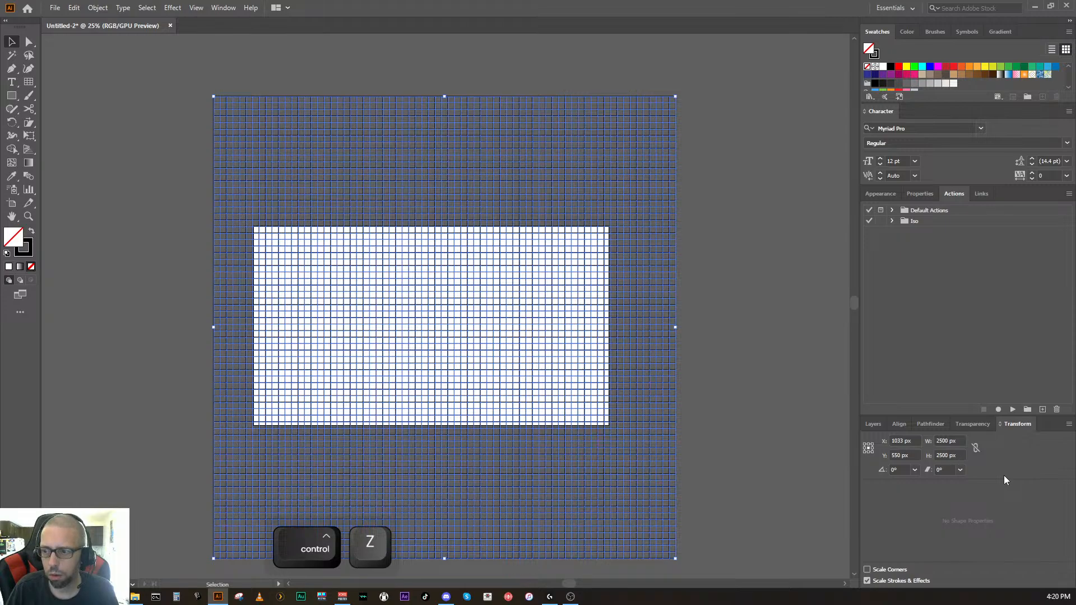
# Step: Scale the grid's height to 86.602% with its width left unlinked
pyautogui.click(959, 459)
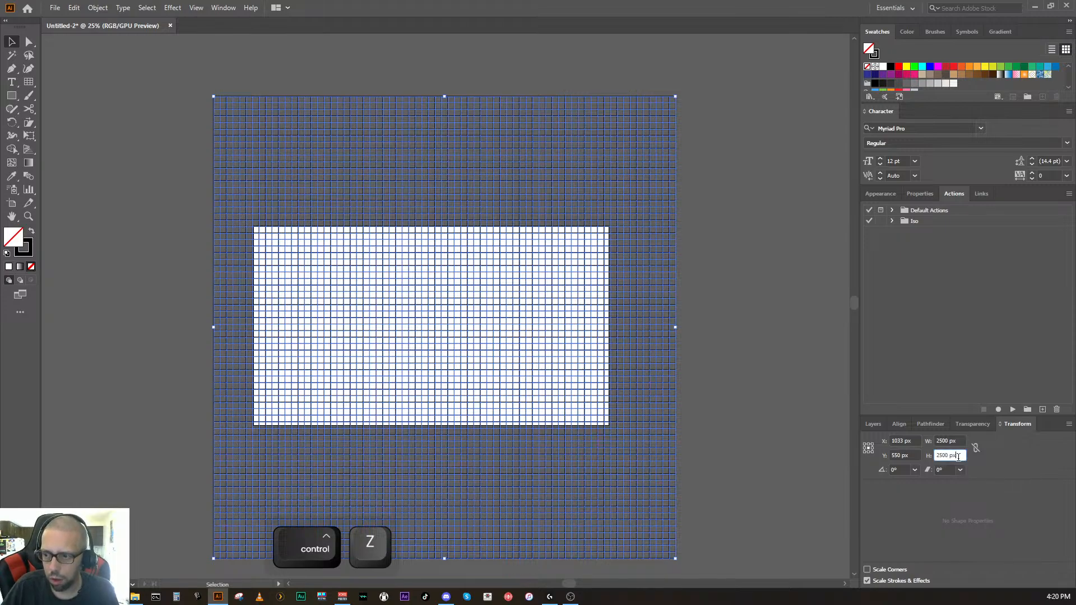
pyautogui.write('86')
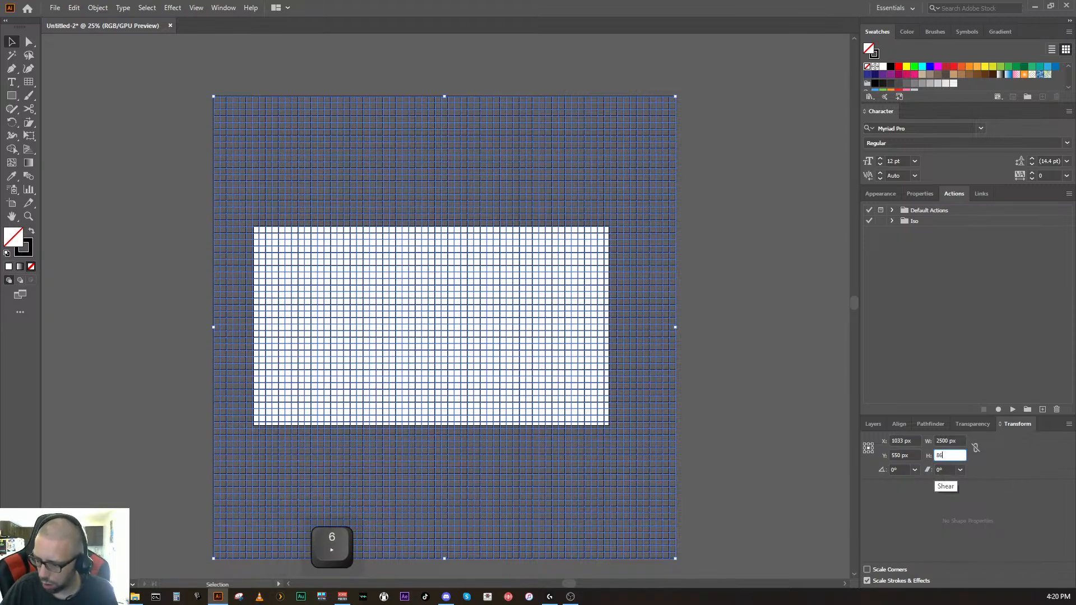
pyautogui.write('.602%')
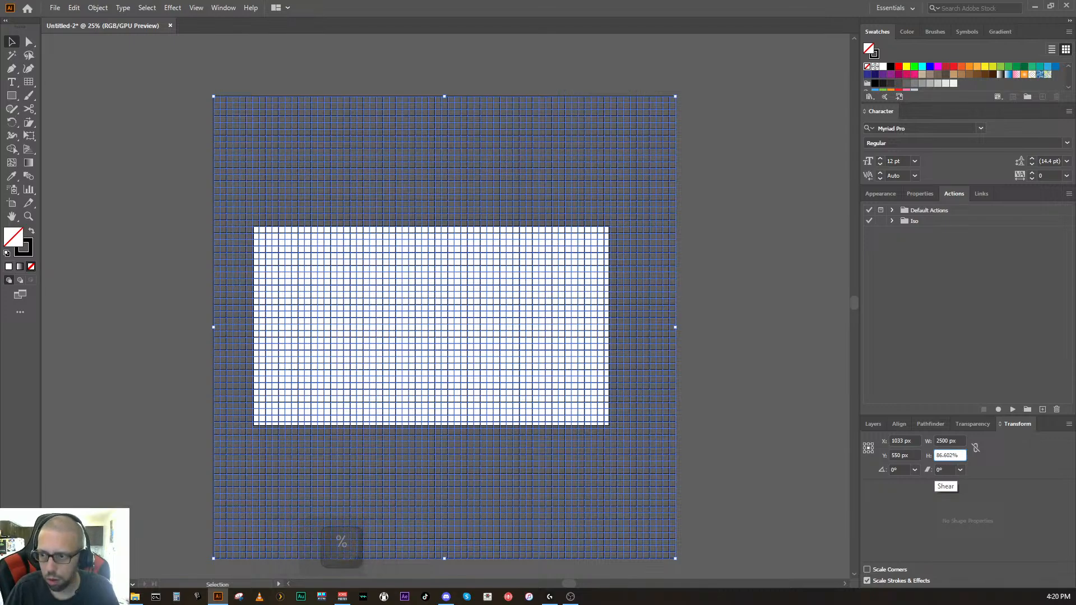
pyautogui.press('Return')
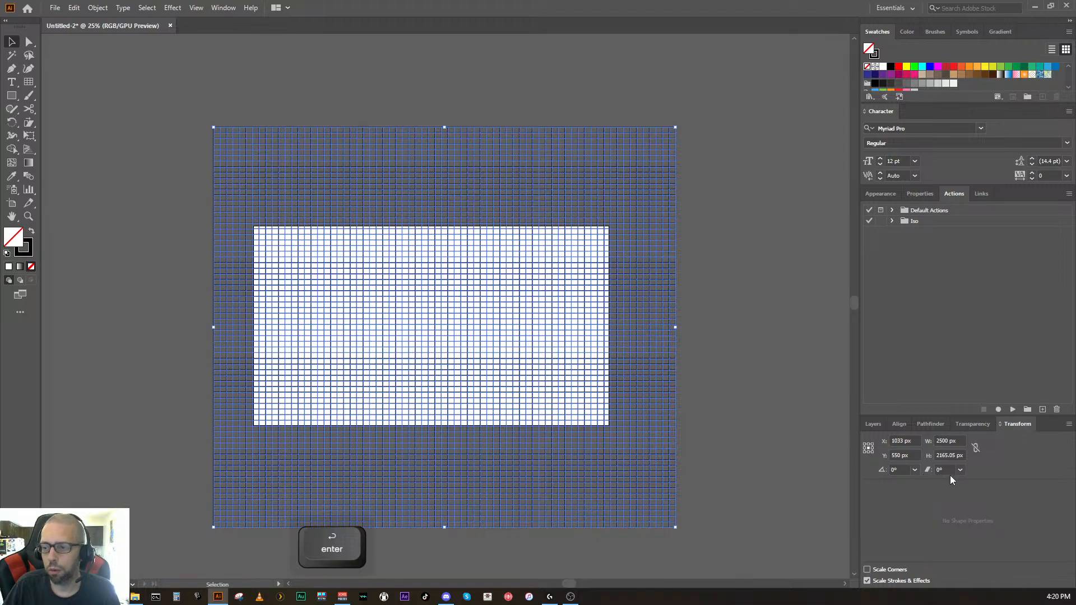
# Step: Shear the grid by -30° and rotate it by 30° to make it isometric
pyautogui.click(963, 471)
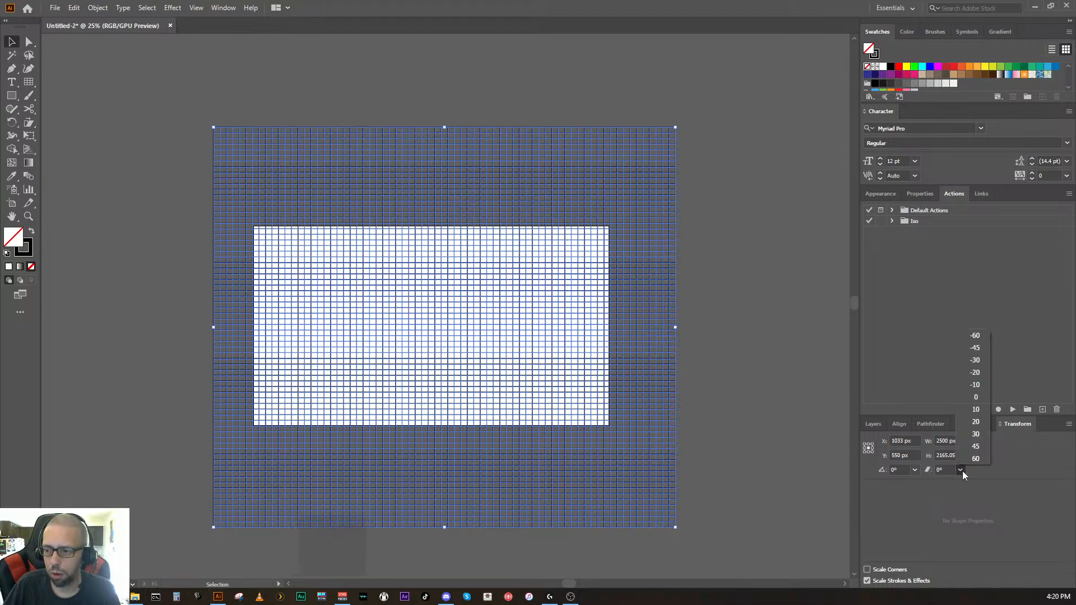
pyautogui.click(973, 361)
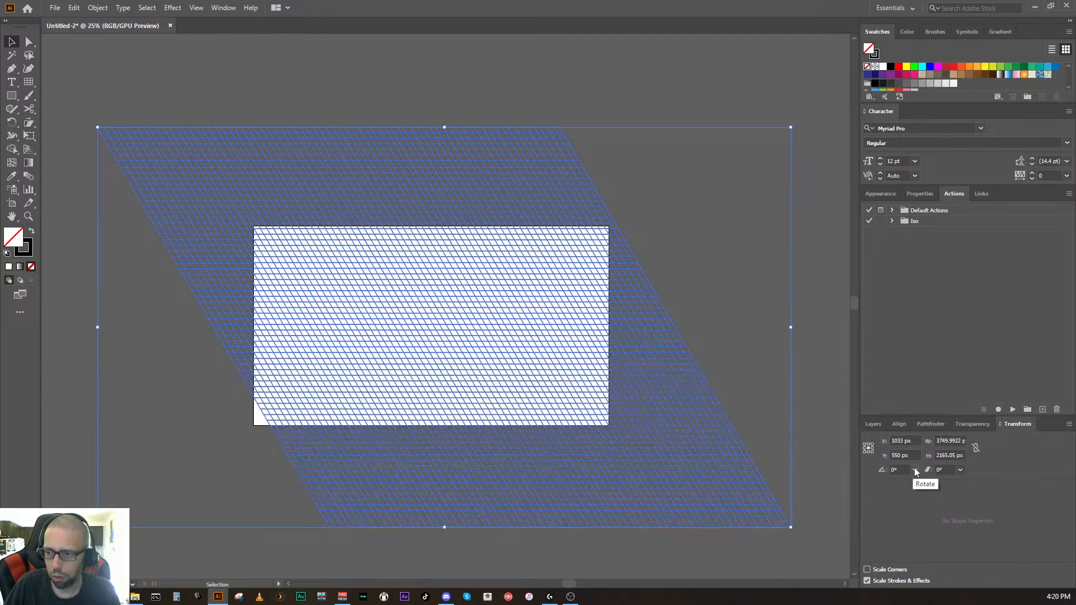
pyautogui.click(916, 469)
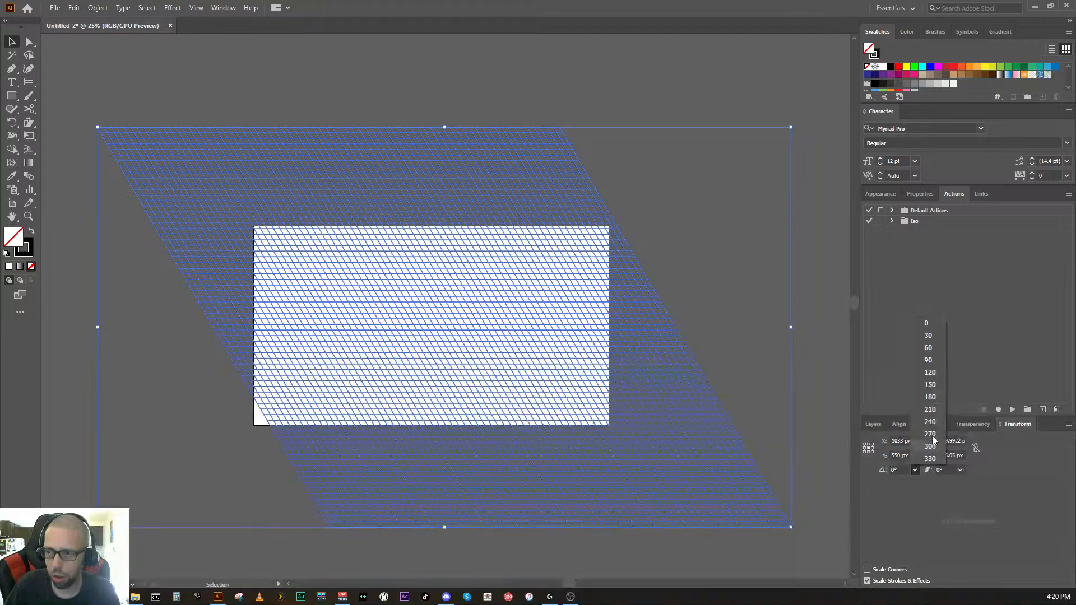
pyautogui.click(929, 338)
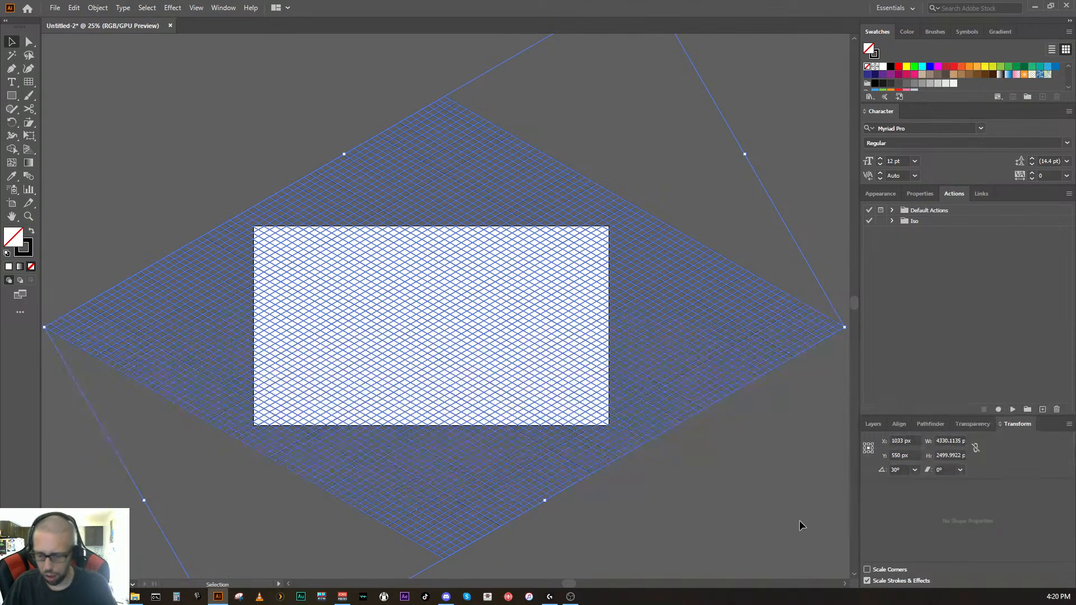
# Step: Examine the isometric grid's line pattern and its coverage of the artboard at several zoom levels
pyautogui.hotkey('ctrl', '=')
pyautogui.hotkey('ctrl', '=')
pyautogui.hotkey('ctrl', '=')
pyautogui.hotkey('ctrl', '=')
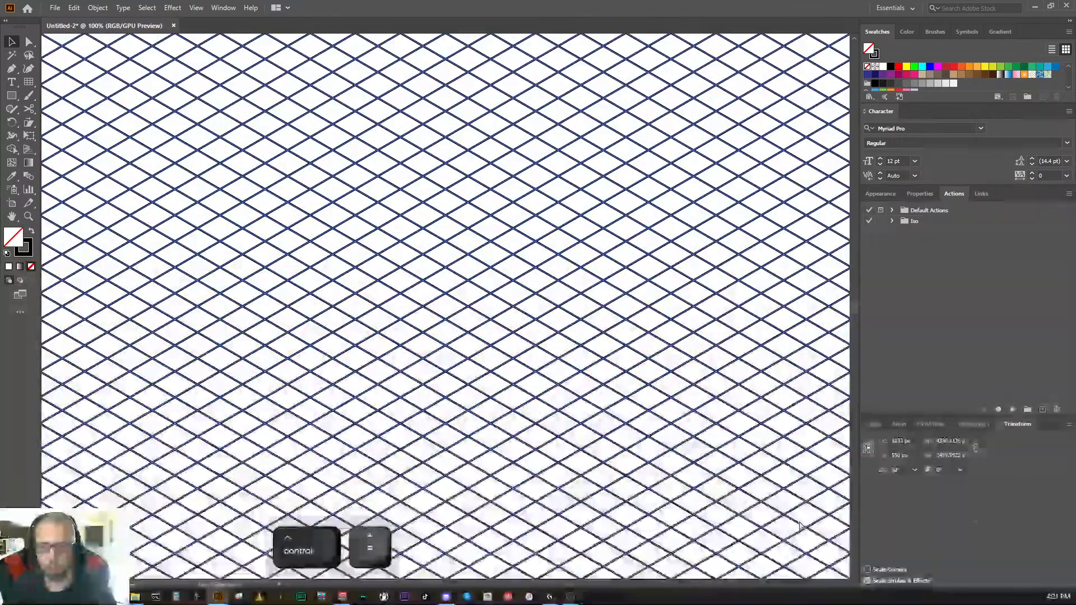
pyautogui.hotkey('ctrl', '=')
pyautogui.hotkey('ctrl', '-')
pyautogui.hotkey('ctrl', '-')
pyautogui.hotkey('ctrl', '-')
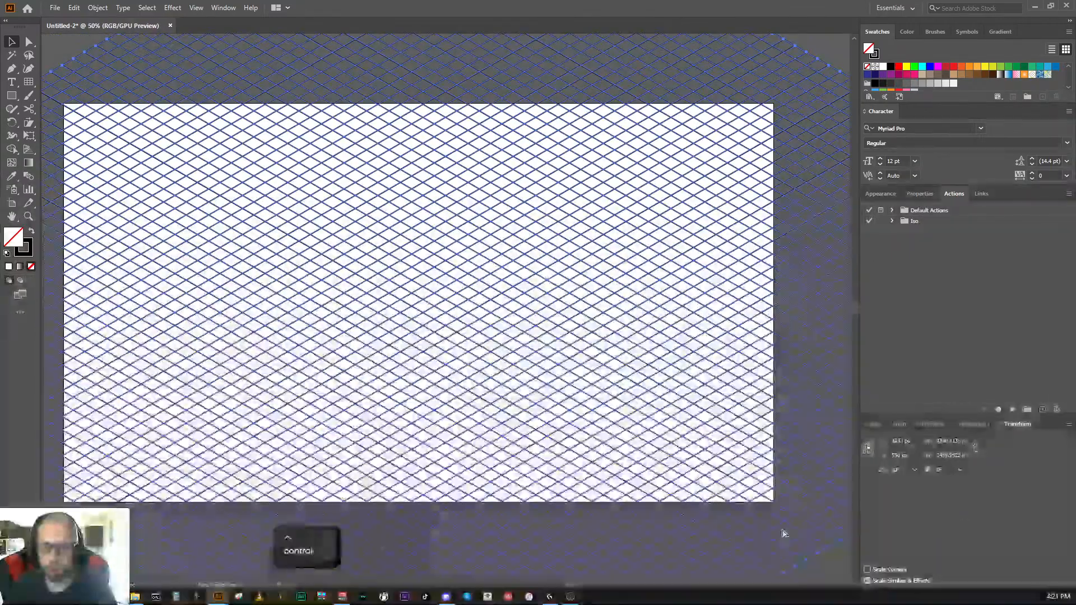
pyautogui.hotkey('ctrl', '-')
pyautogui.hotkey('ctrl', '=')
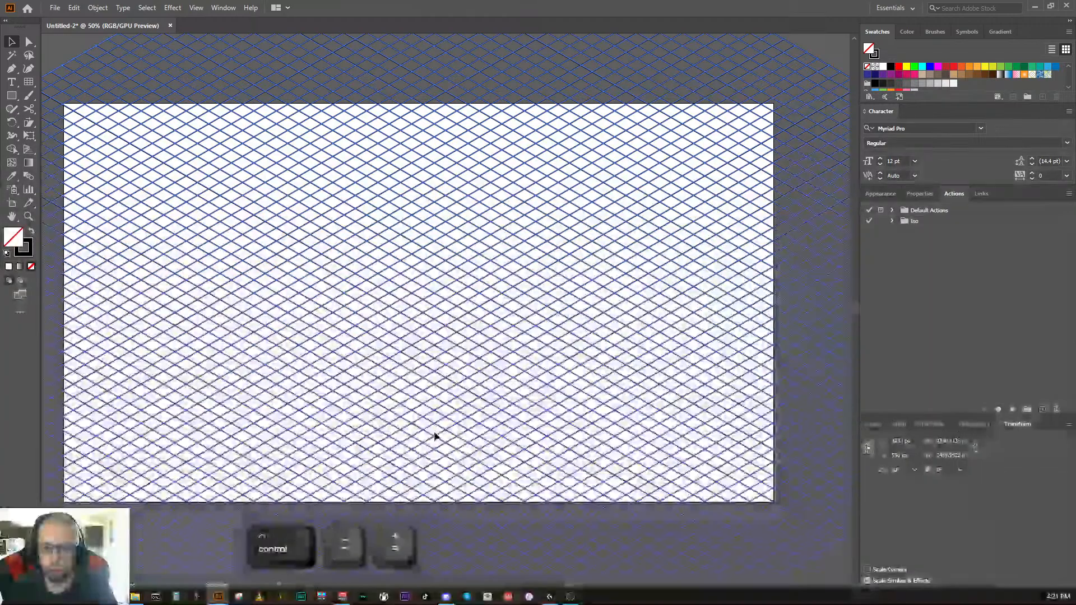
pyautogui.hotkey('ctrl', '=')
pyautogui.hotkey('ctrl', '-')
pyautogui.hotkey('ctrl', '-')
pyautogui.hotkey('ctrl', '-')
pyautogui.hotkey('ctrl', '=')
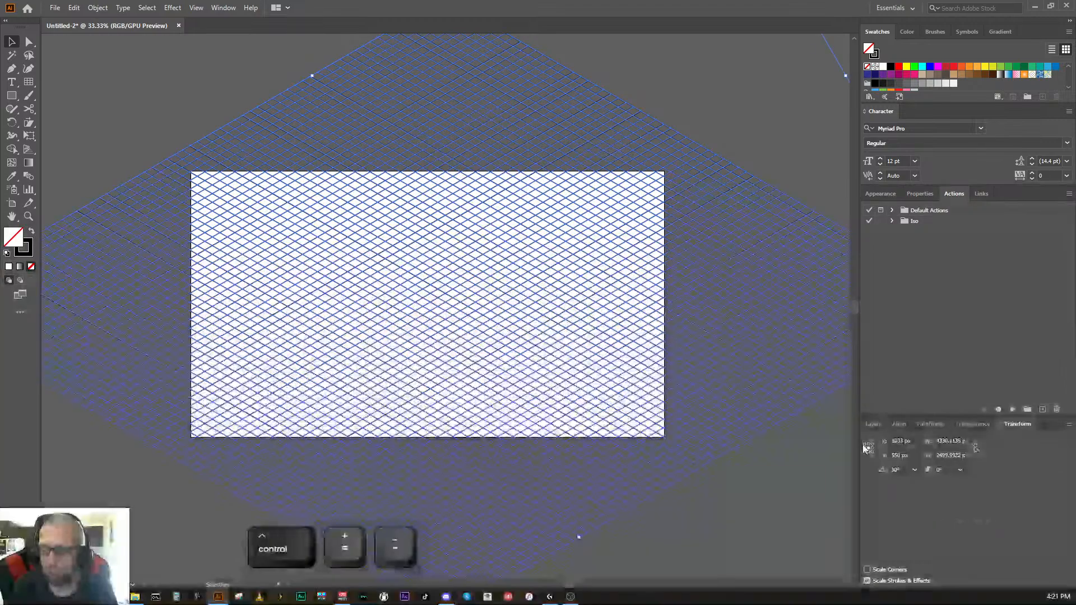
# Step: Turn off Snap to Grid
pyautogui.click(196, 7)
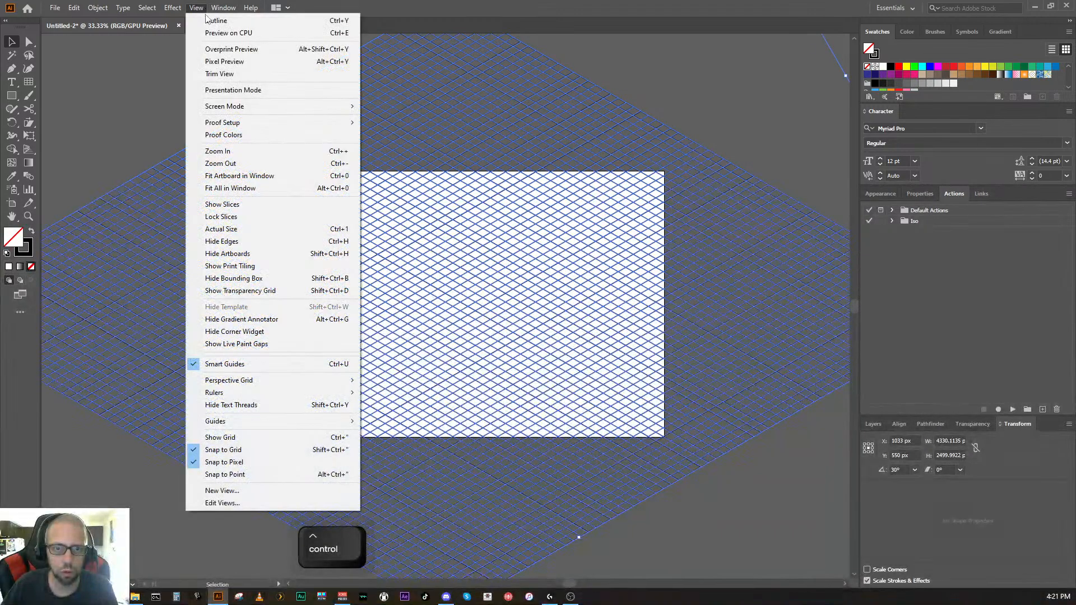
pyautogui.click(271, 448)
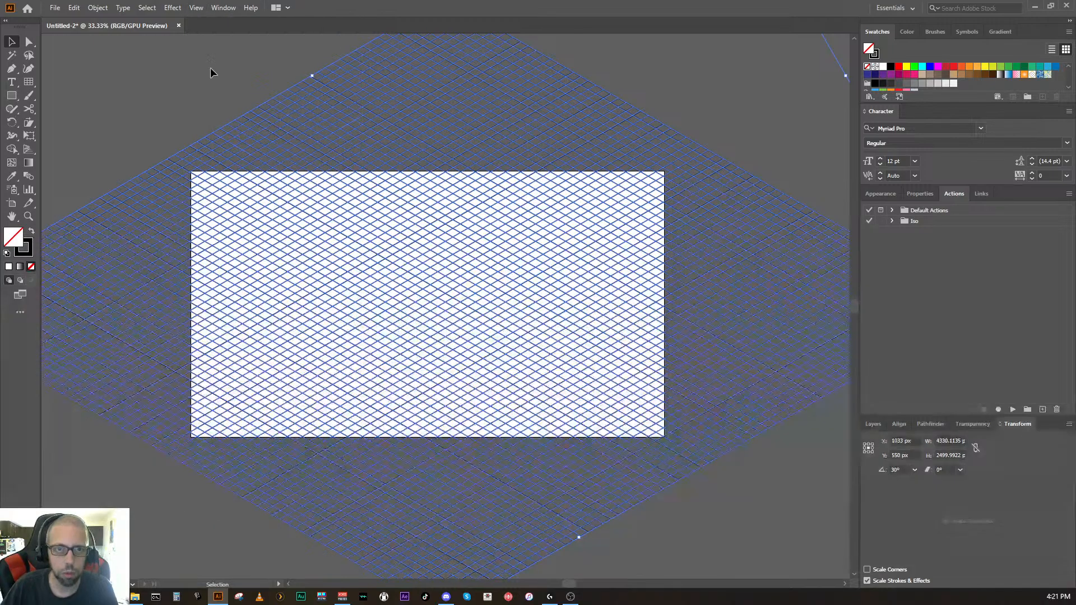
# Step: Convert the selected isometric grid into guides
pyautogui.click(211, 9)
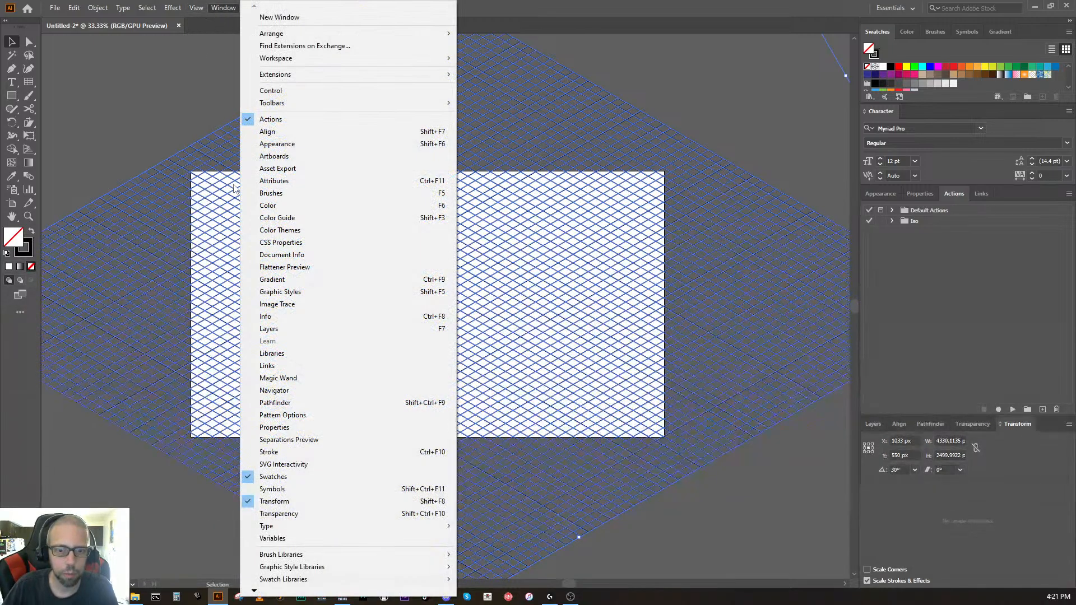
pyautogui.moveTo(196, 8)
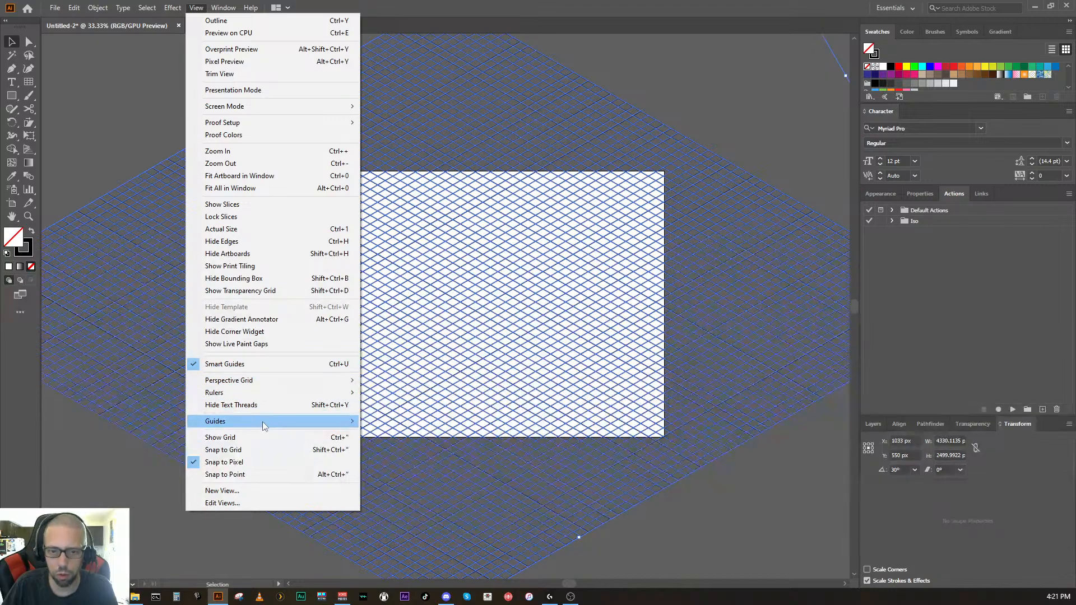
pyautogui.moveTo(262, 426)
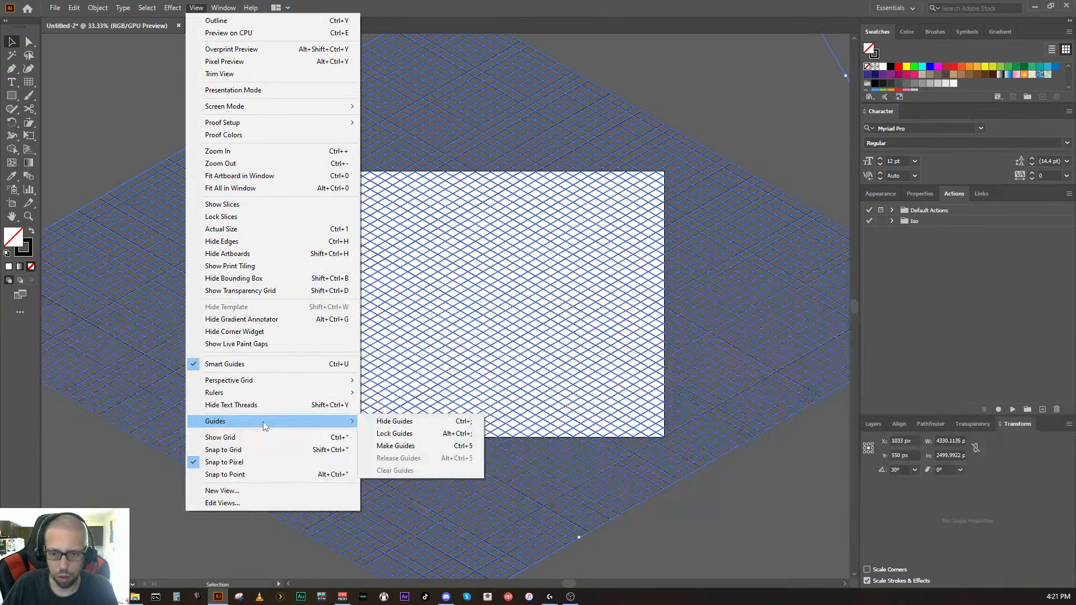
pyautogui.click(391, 447)
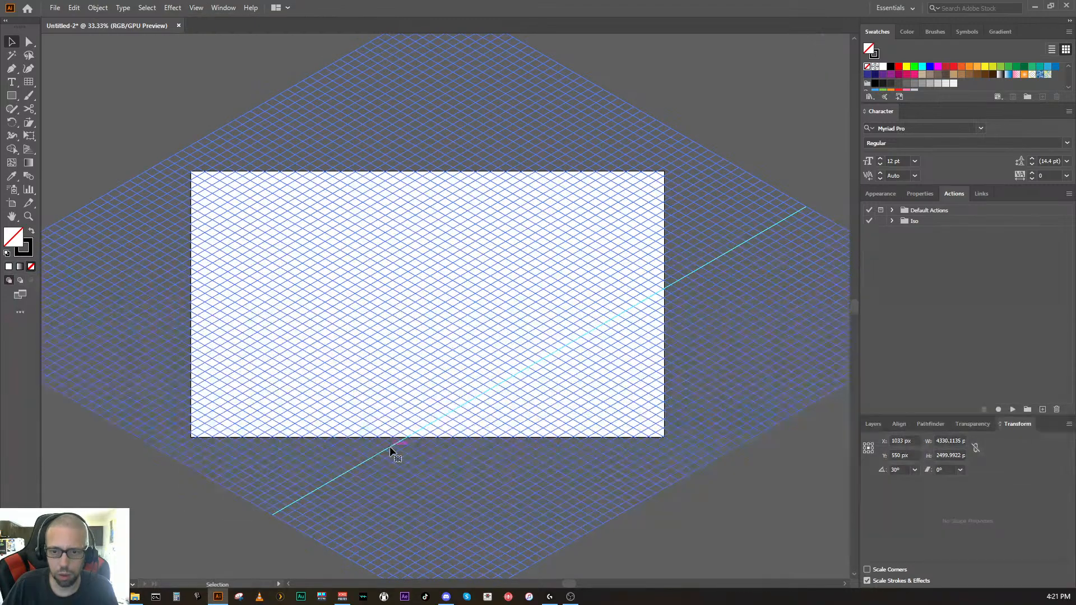
pyautogui.hotkey('ctrl', 'z')
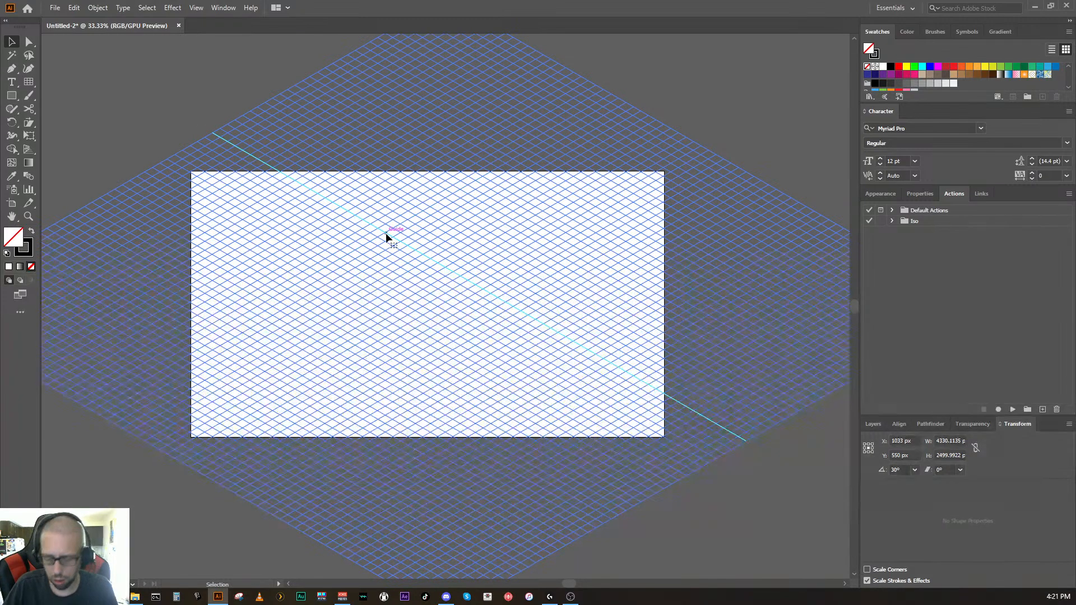
# Step: Activate the Pen tool with the artboard enlarged to 100%
pyautogui.hotkey('ctrl', '=')
pyautogui.hotkey('ctrl', '=')
pyautogui.hotkey('ctrl', '=')
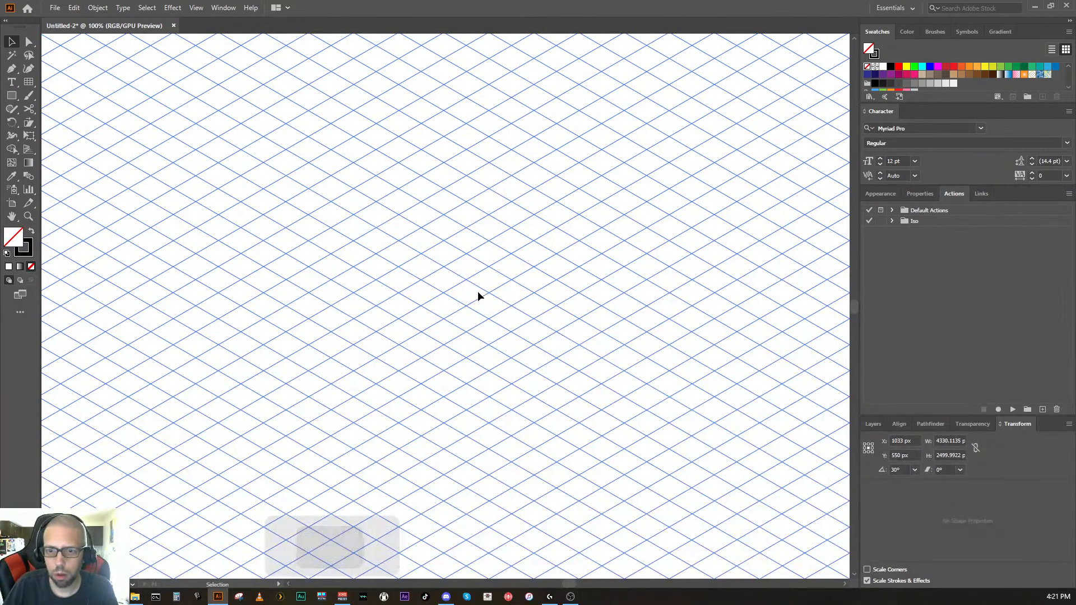
pyautogui.click(12, 69)
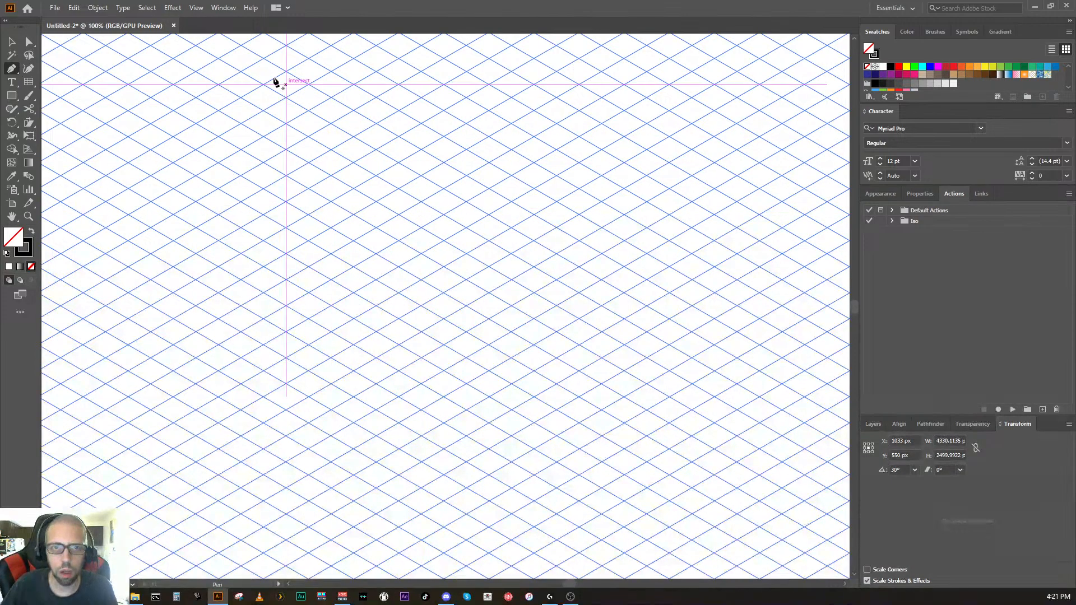
# Step: Turn off Snap to Pixel and turn on Snap to Point
pyautogui.click(223, 8)
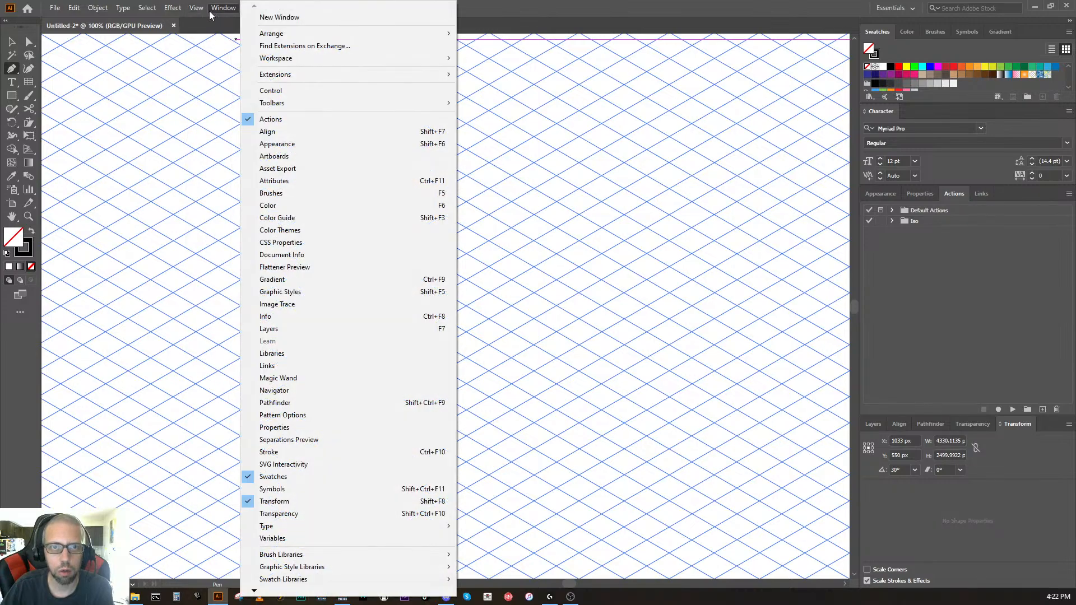
pyautogui.moveTo(197, 9)
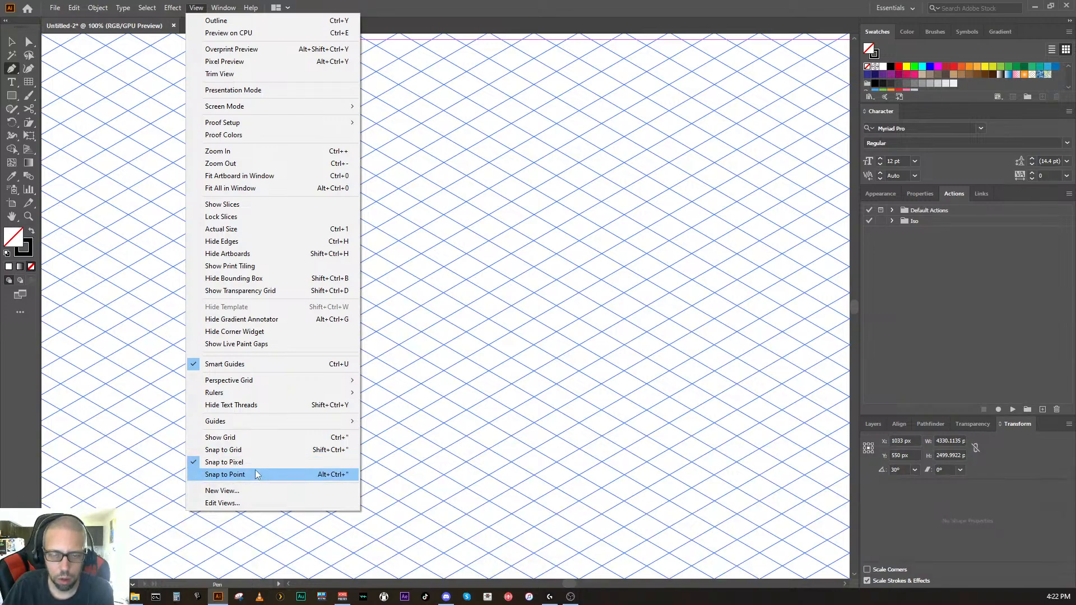
pyautogui.click(212, 467)
pyautogui.click(222, 9)
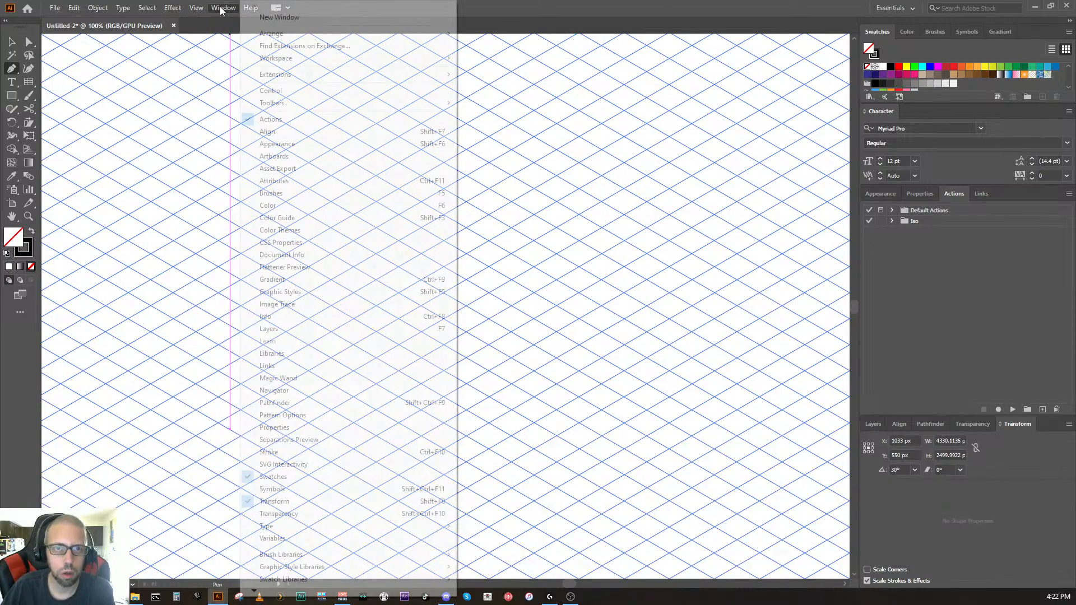
pyautogui.moveTo(201, 12)
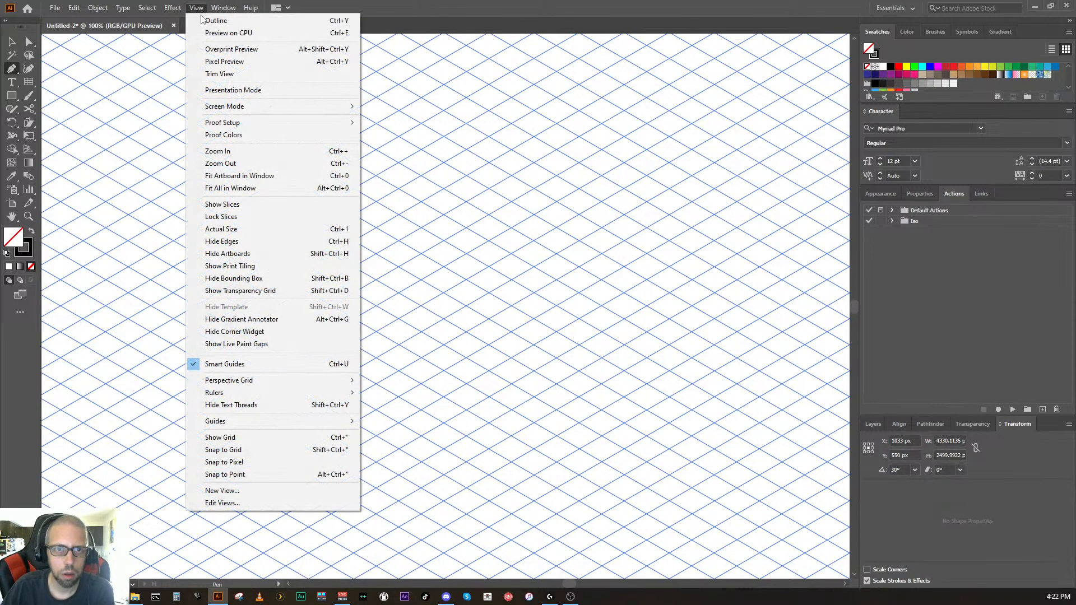
pyautogui.click(235, 474)
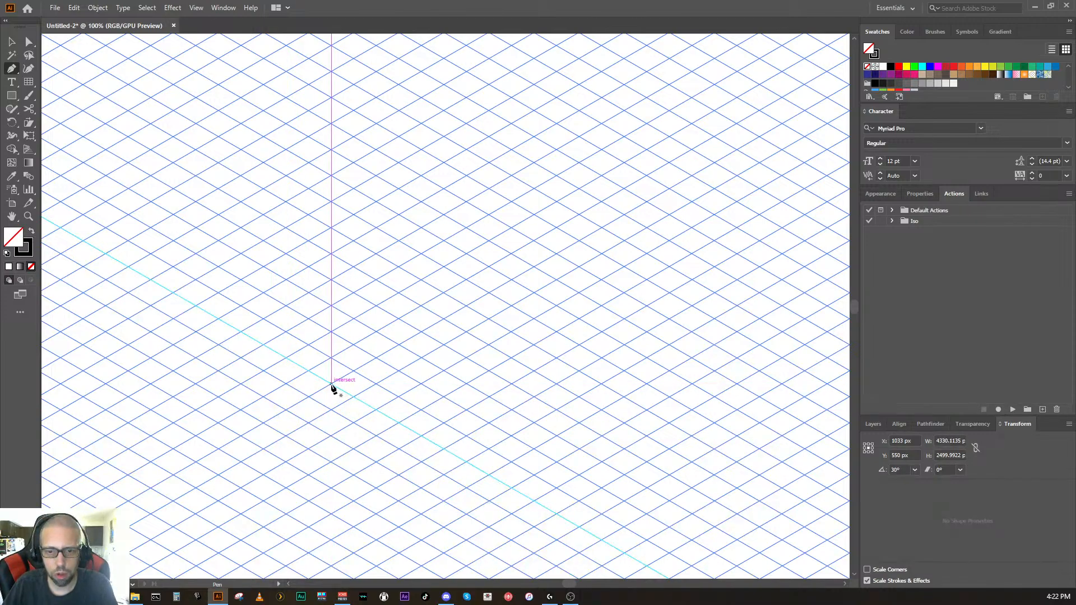
# Step: Select the grid group under Layer 1, hide it and show it again
pyautogui.click(875, 426)
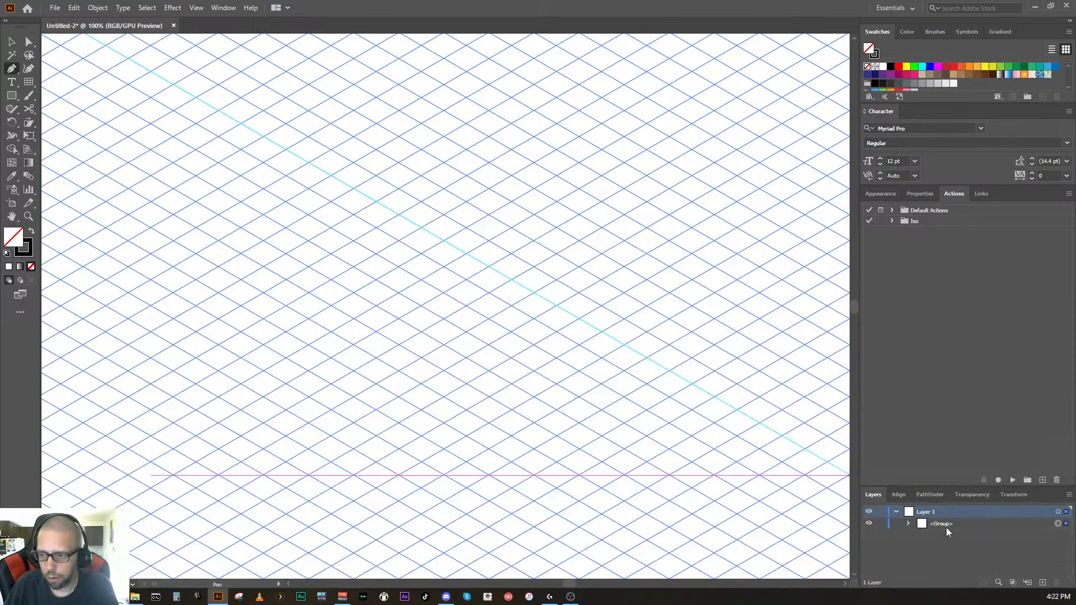
pyautogui.click(1020, 525)
pyautogui.click(1057, 524)
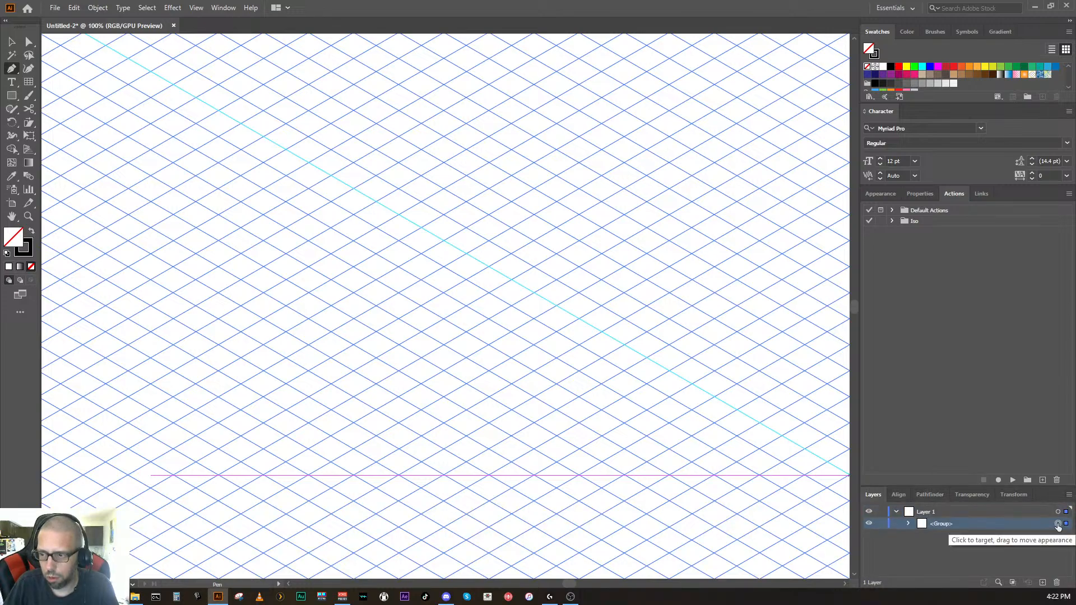
pyautogui.click(869, 524)
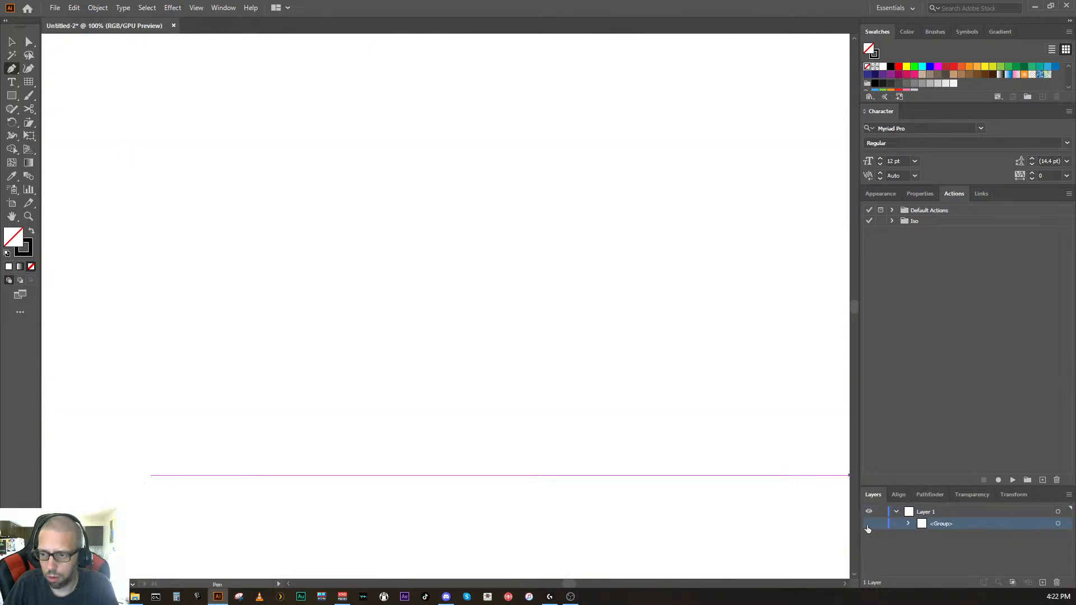
pyautogui.click(869, 524)
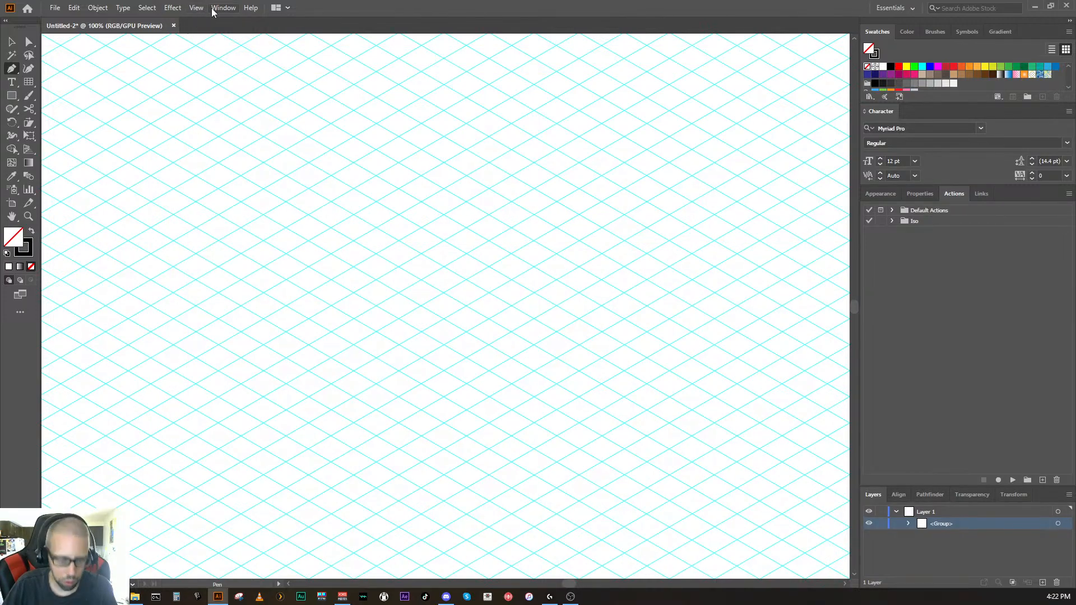
# Step: Undo the group's visibility changes and the conversion of the grid into guides
pyautogui.hotkey('ctrl', 'z')
pyautogui.hotkey('ctrl', 'z')
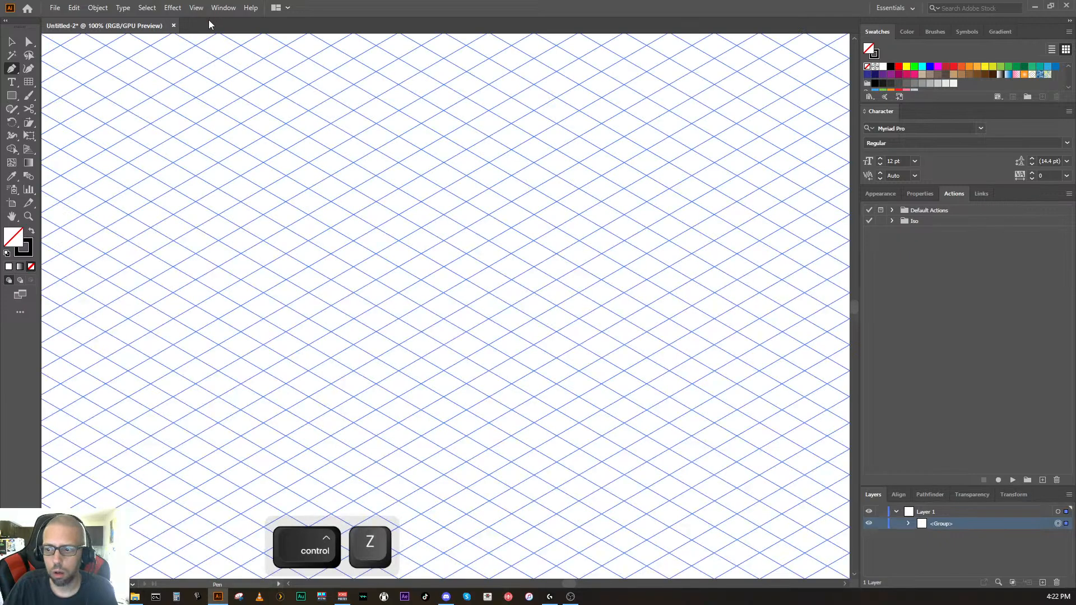
pyautogui.hotkey('ctrl', 'z')
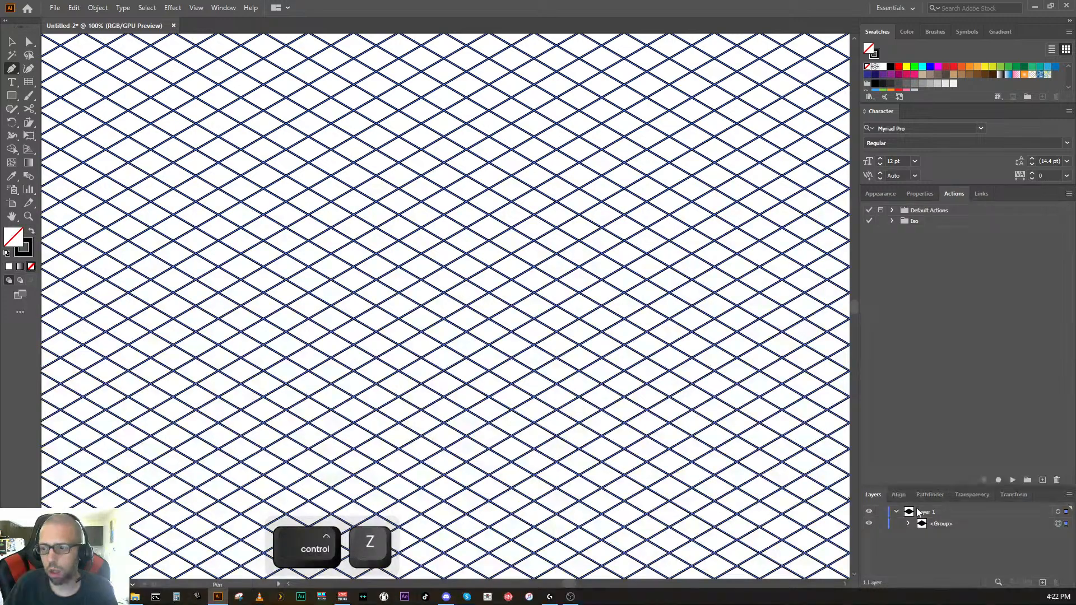
# Step: Select the grid group under Layer 1 and show its appearance attributes
pyautogui.click(953, 523)
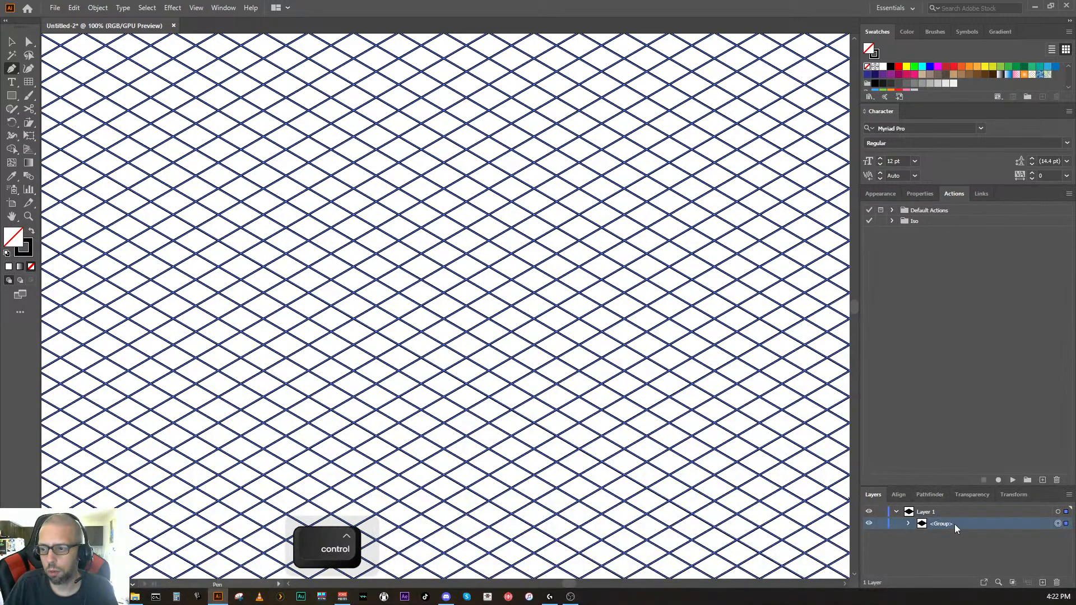
pyautogui.click(908, 524)
pyautogui.click(909, 524)
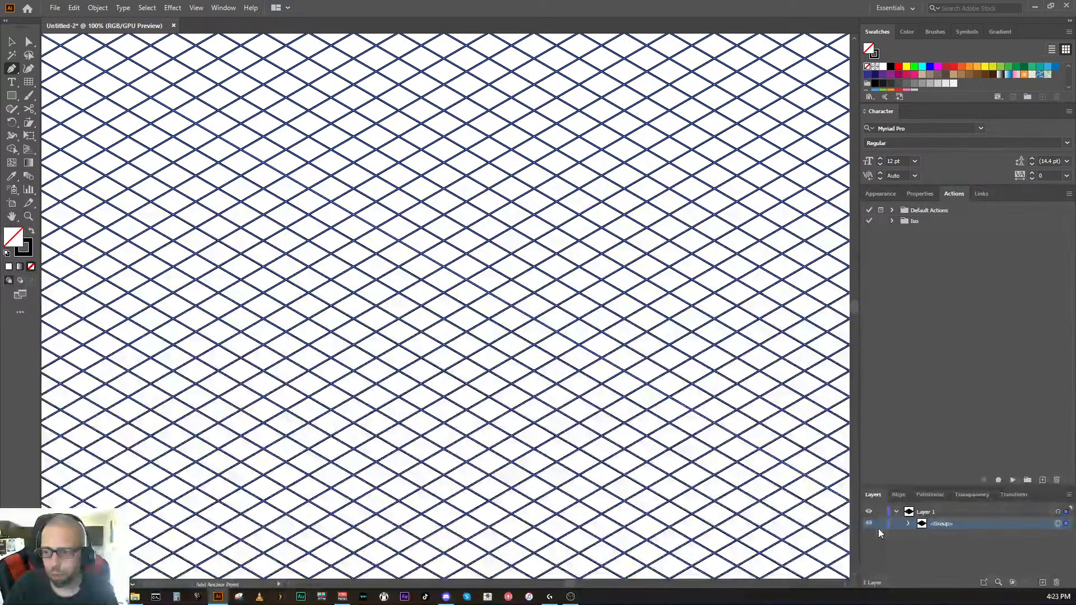
pyautogui.click(892, 194)
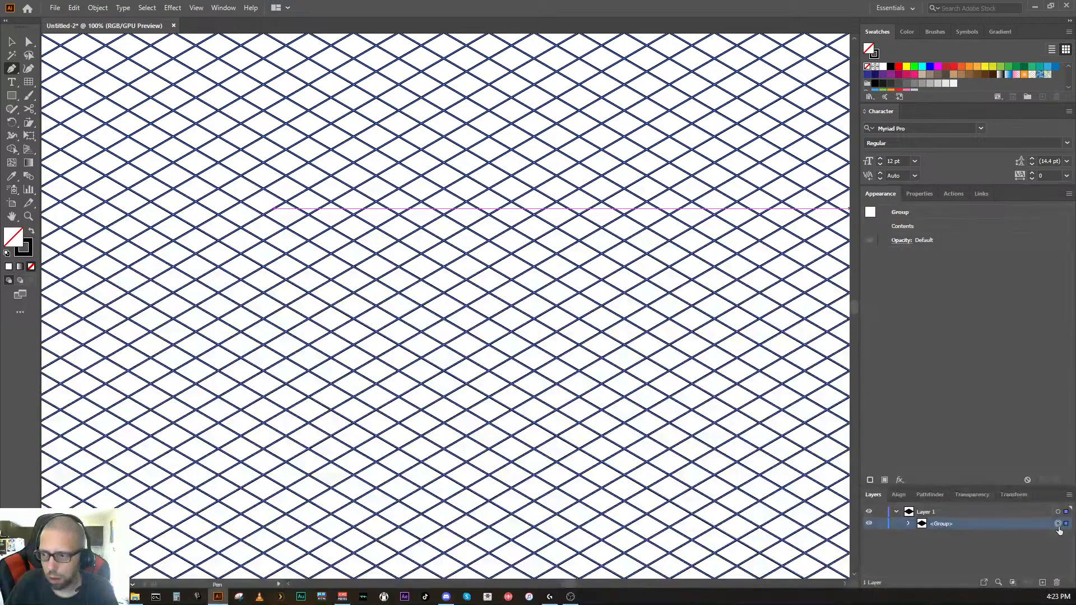
# Step: Target all of Layer 1 and reduce the grid's stroke weight to 0.5 pt
pyautogui.click(899, 240)
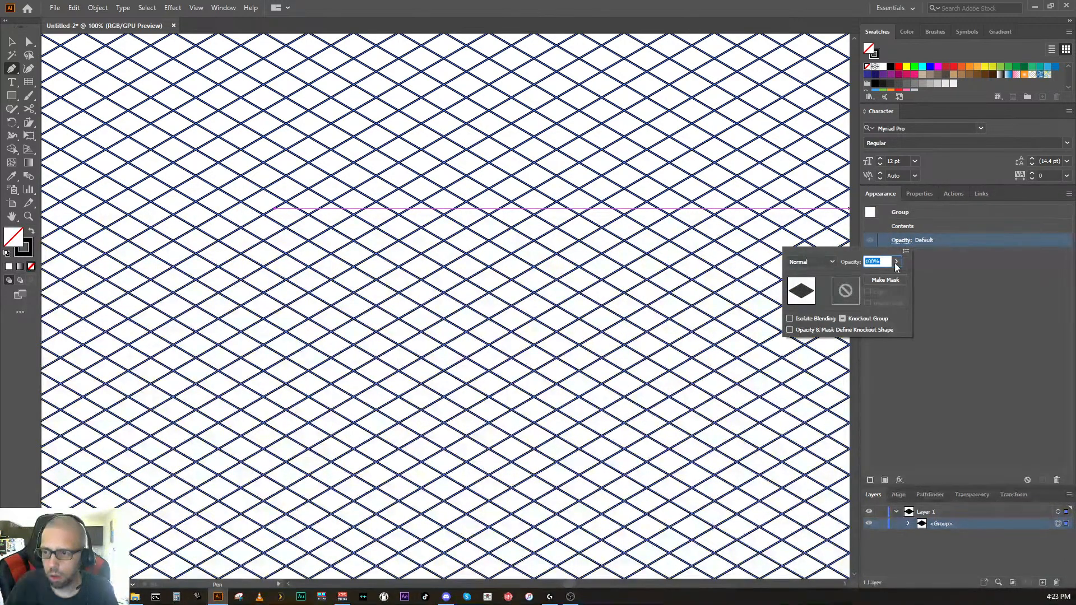
pyautogui.click(940, 274)
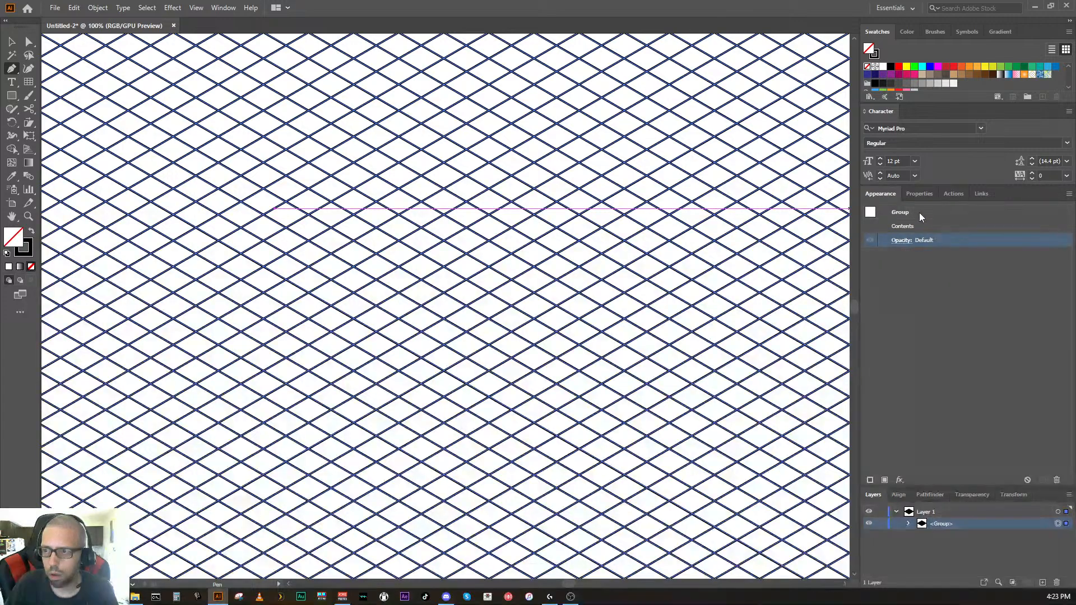
pyautogui.click(1058, 512)
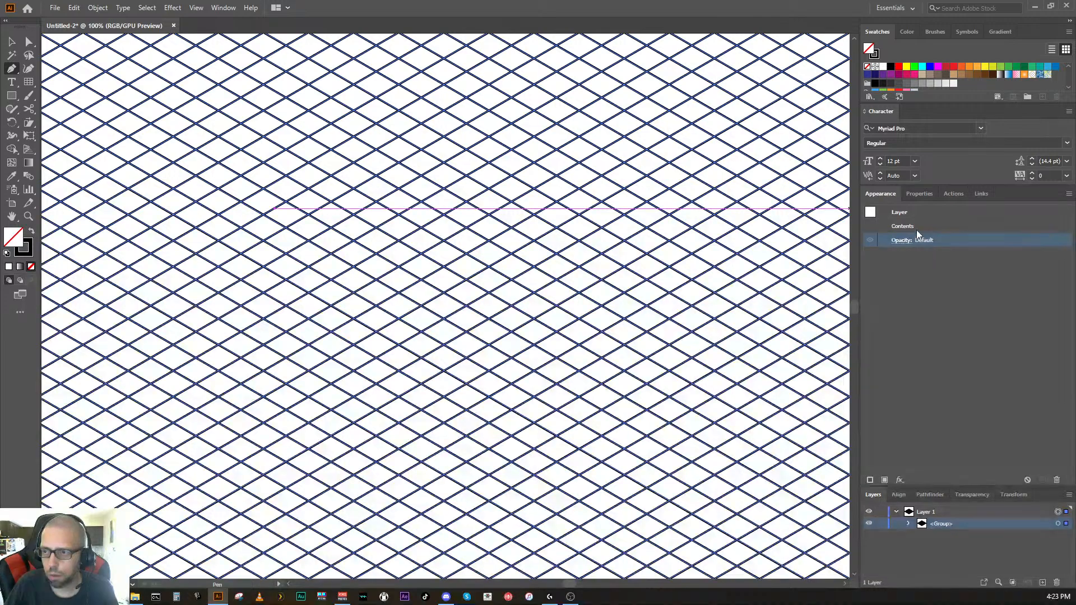
pyautogui.click(922, 196)
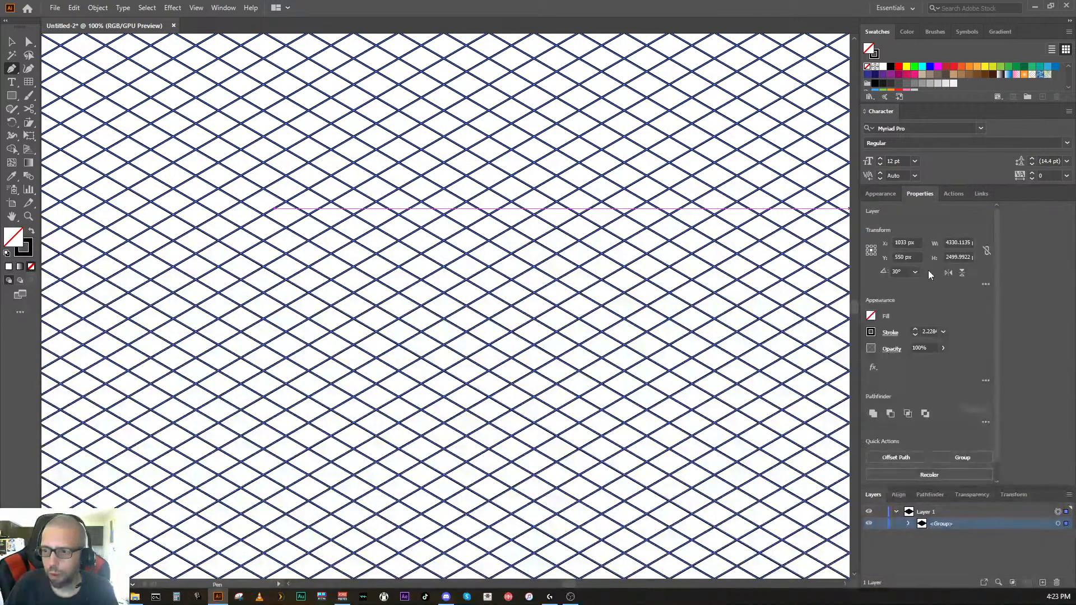
pyautogui.click(915, 335)
pyautogui.click(916, 334)
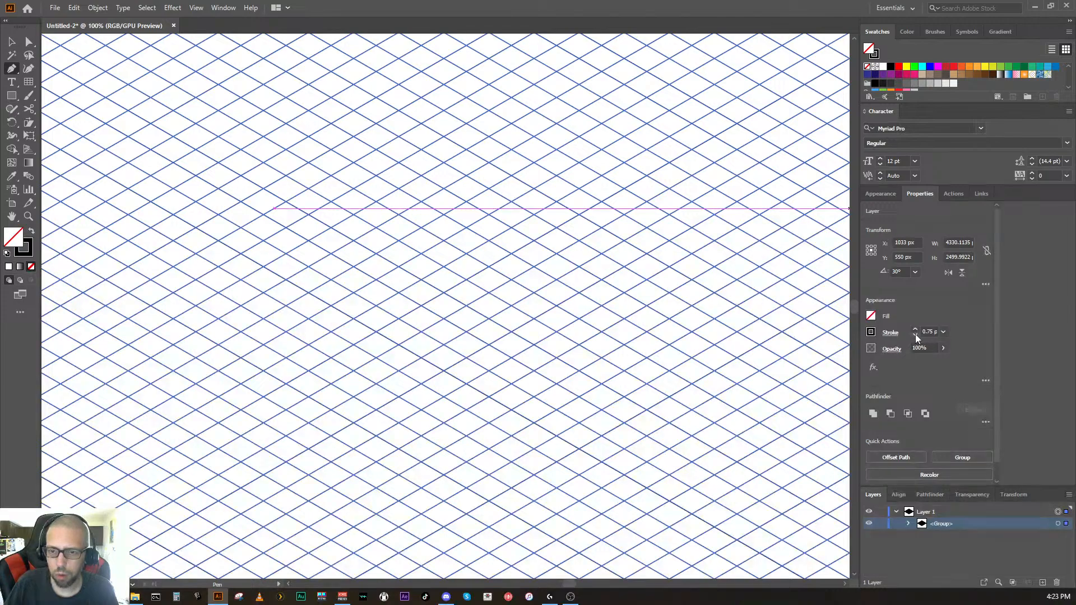
pyautogui.click(916, 334)
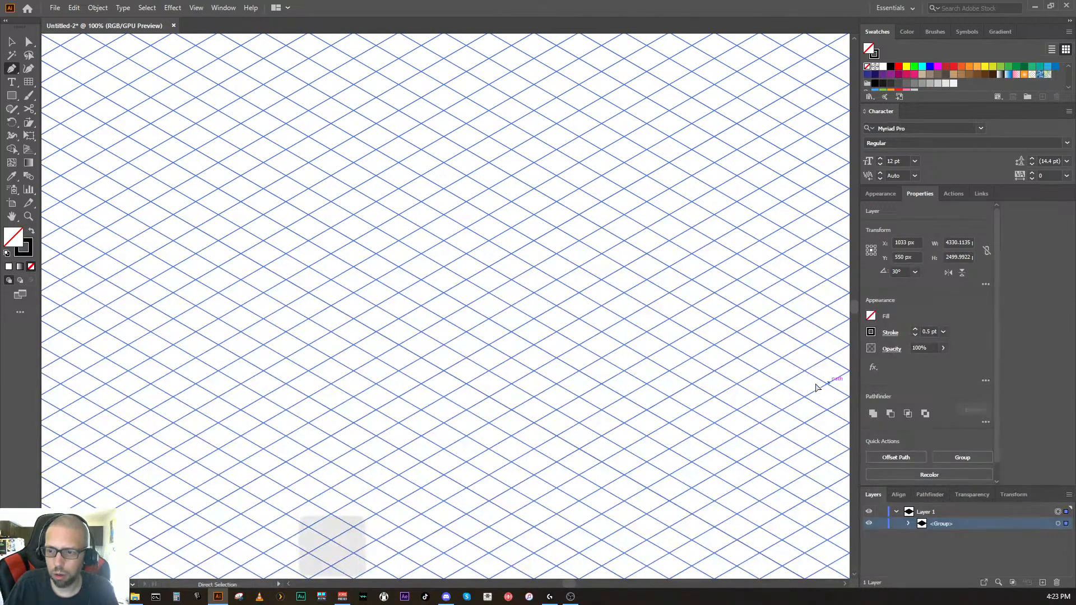
pyautogui.keyDown('ctrl'); pyautogui.click(736, 400); pyautogui.keyUp('ctrl')
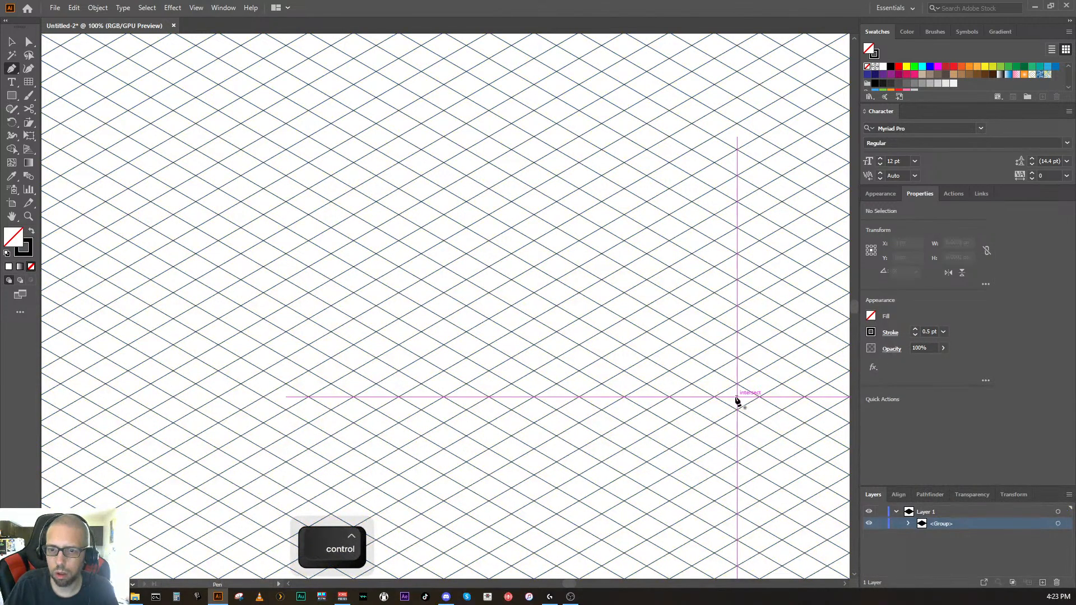
# Step: Target Layer 1, lower its opacity to 31% and deselect the grid
pyautogui.click(943, 348)
pyautogui.moveTo(941, 365); pyautogui.dragTo(932, 365)
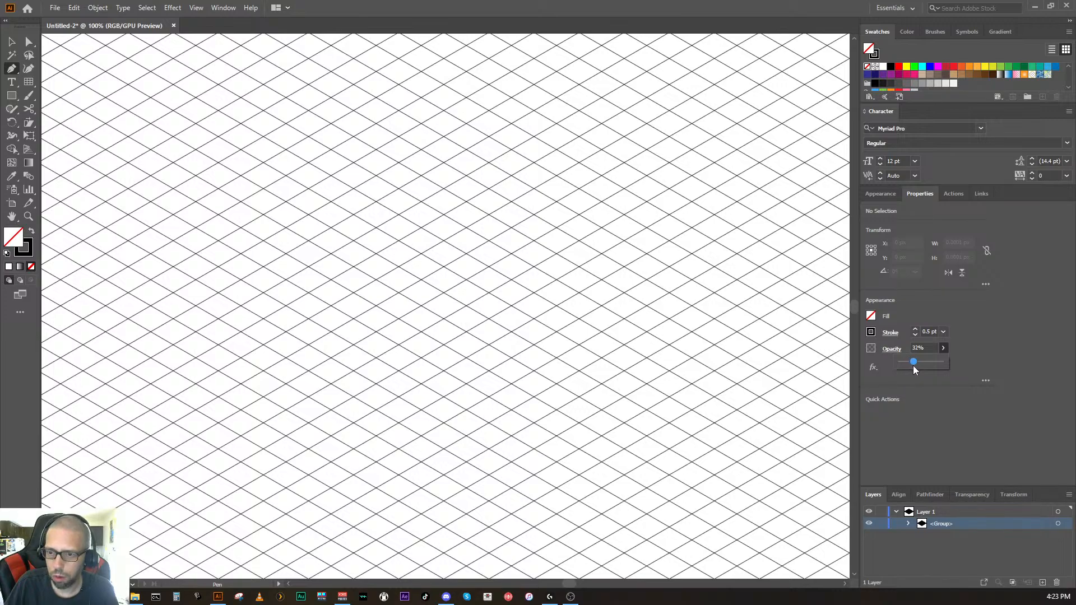
pyautogui.click(1058, 512)
pyautogui.click(1057, 512)
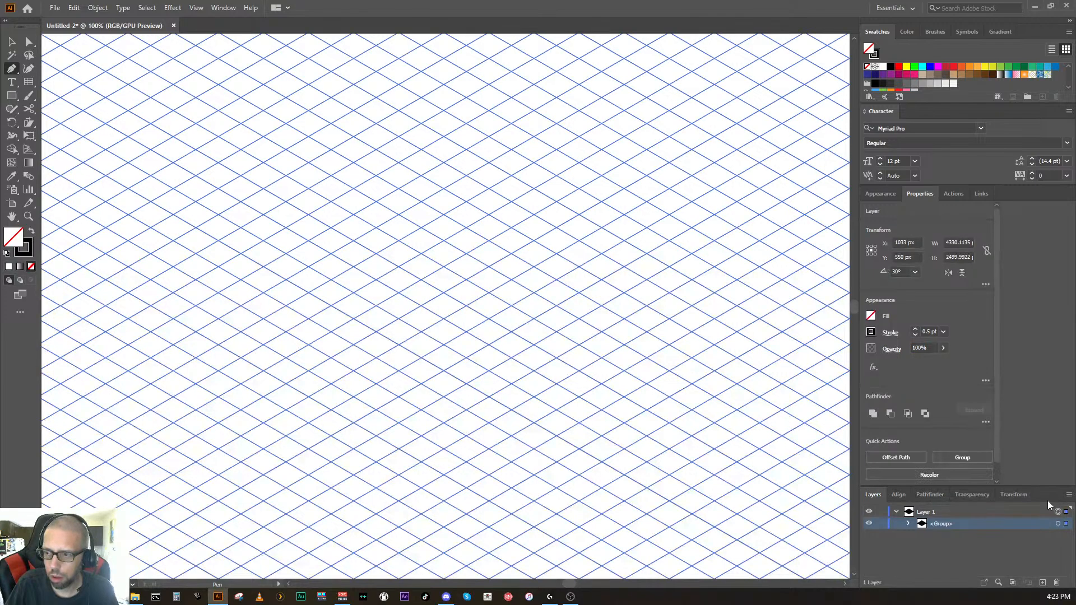
pyautogui.click(943, 349)
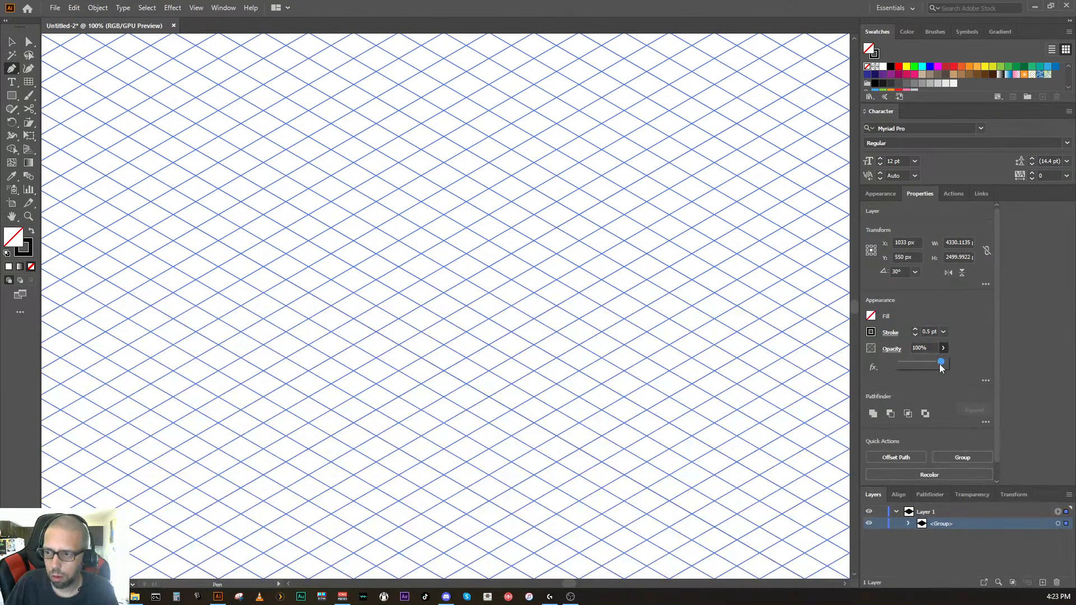
pyautogui.moveTo(913, 367); pyautogui.dragTo(910, 367)
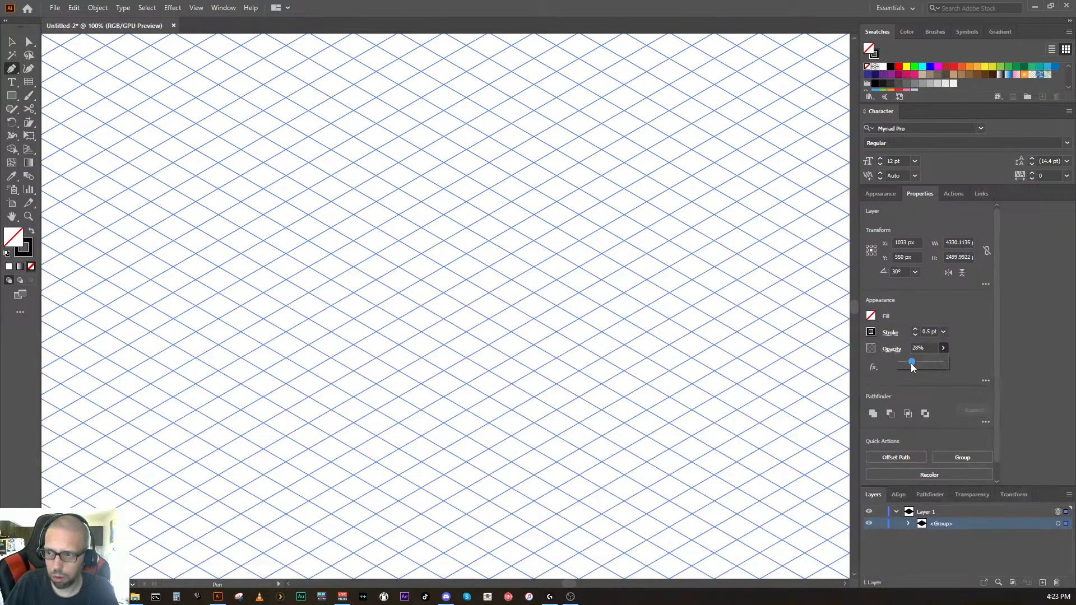
pyautogui.keyDown('ctrl'); pyautogui.click(719, 416); pyautogui.keyUp('ctrl')
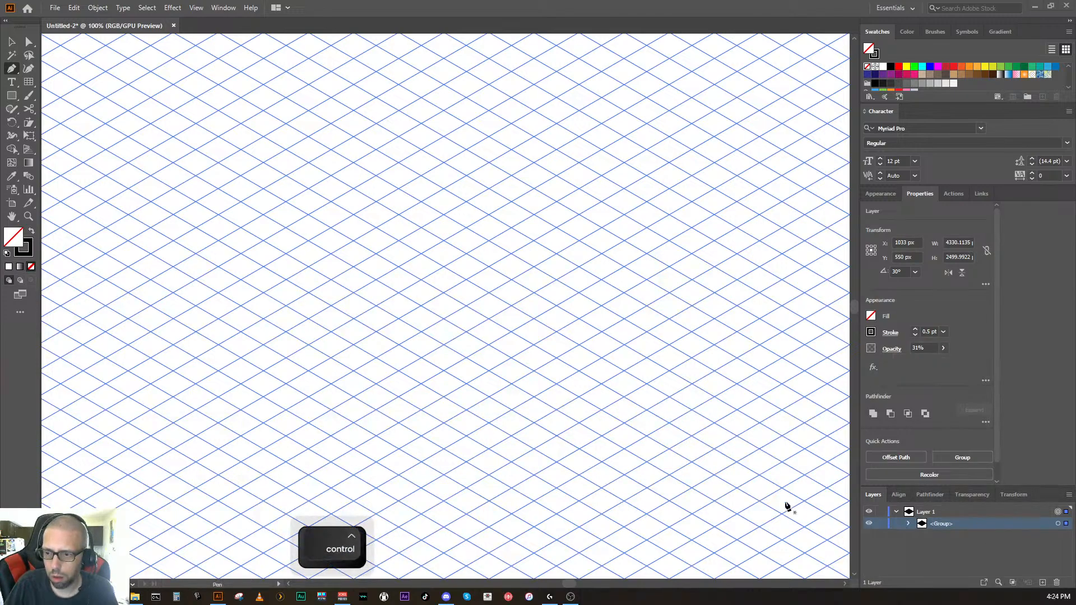
pyautogui.press('a')
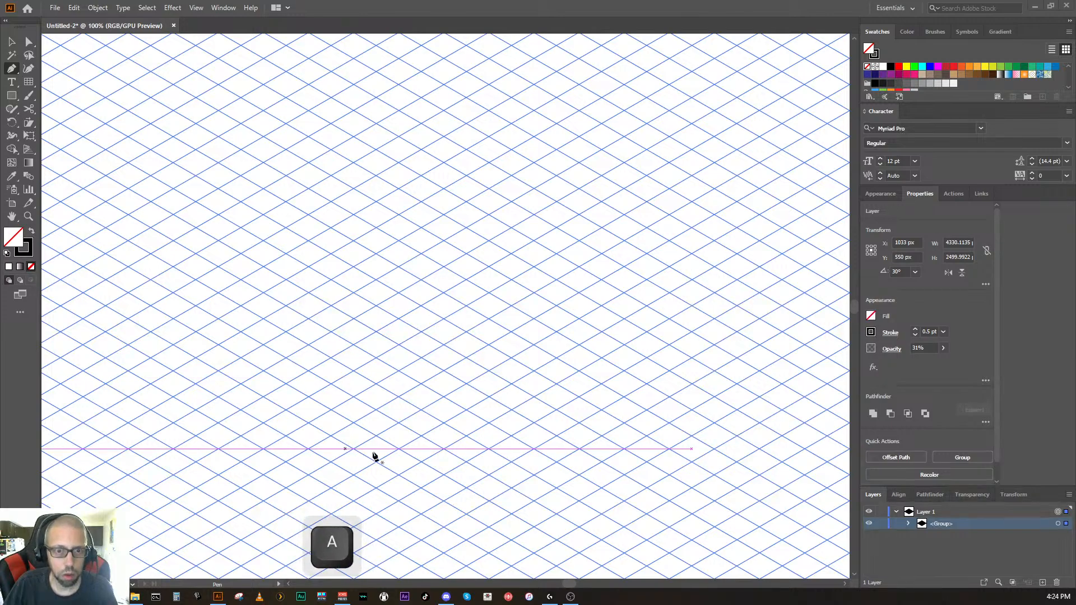
pyautogui.press('v')
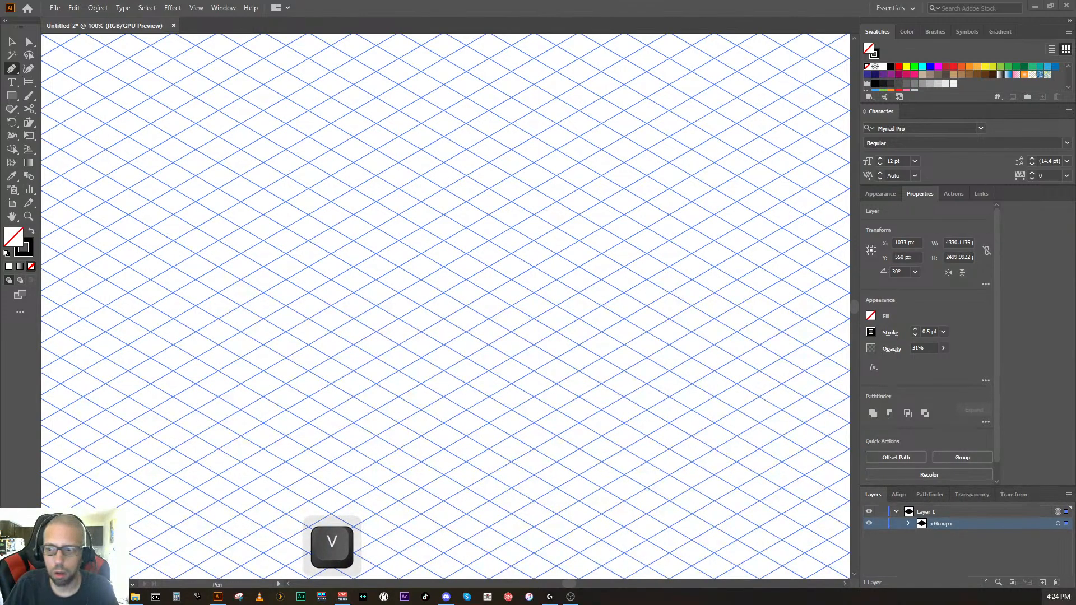
pyautogui.click(908, 549)
pyautogui.press('v')
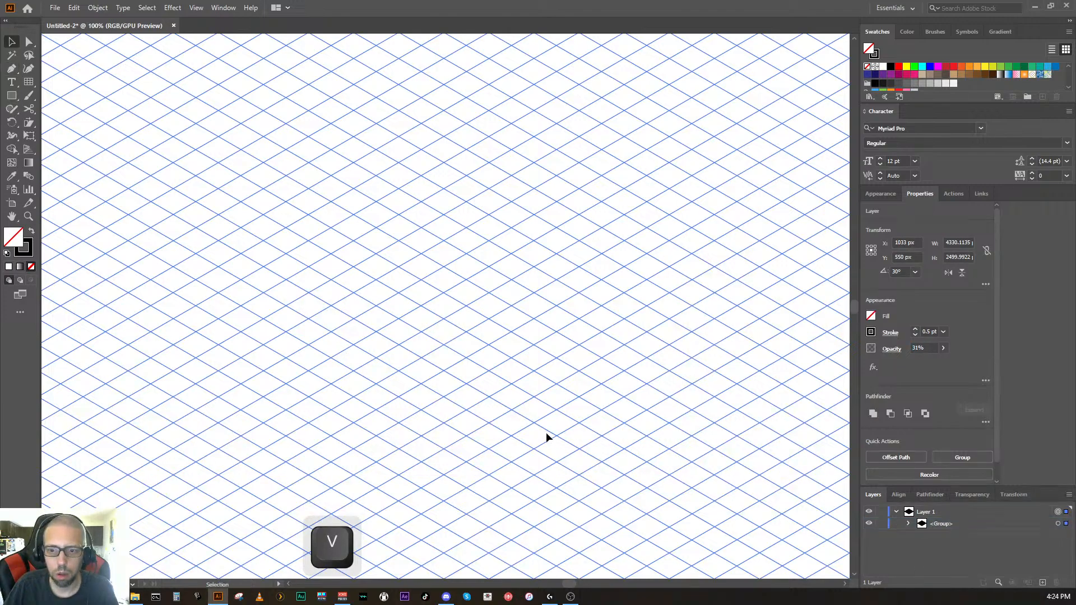
pyautogui.click(540, 435)
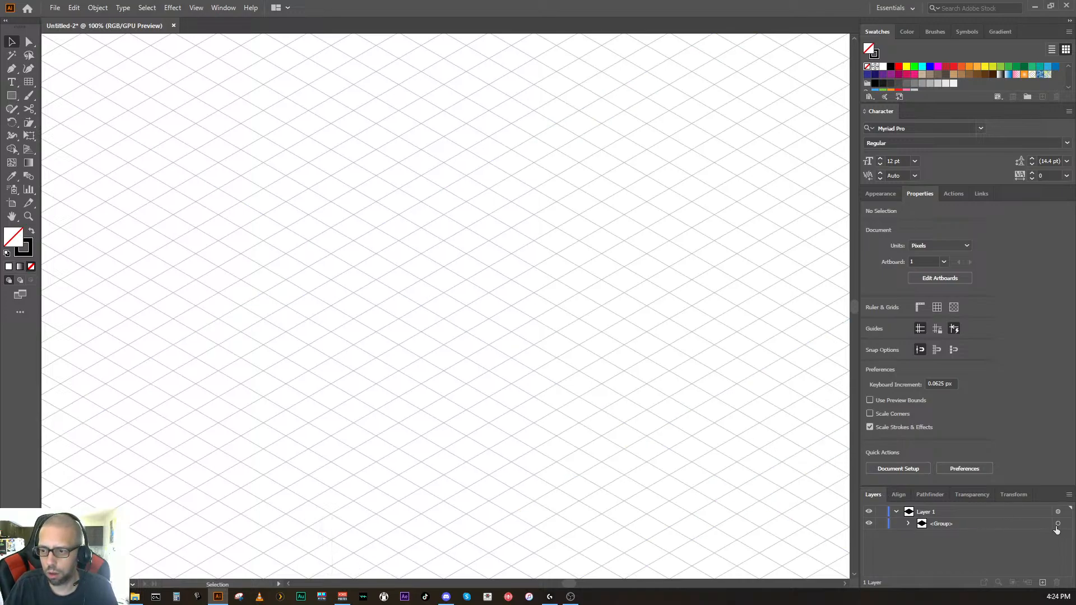
# Step: Lock Layer 1 with the grid and add a new layer above it for drawing
pyautogui.click(881, 512)
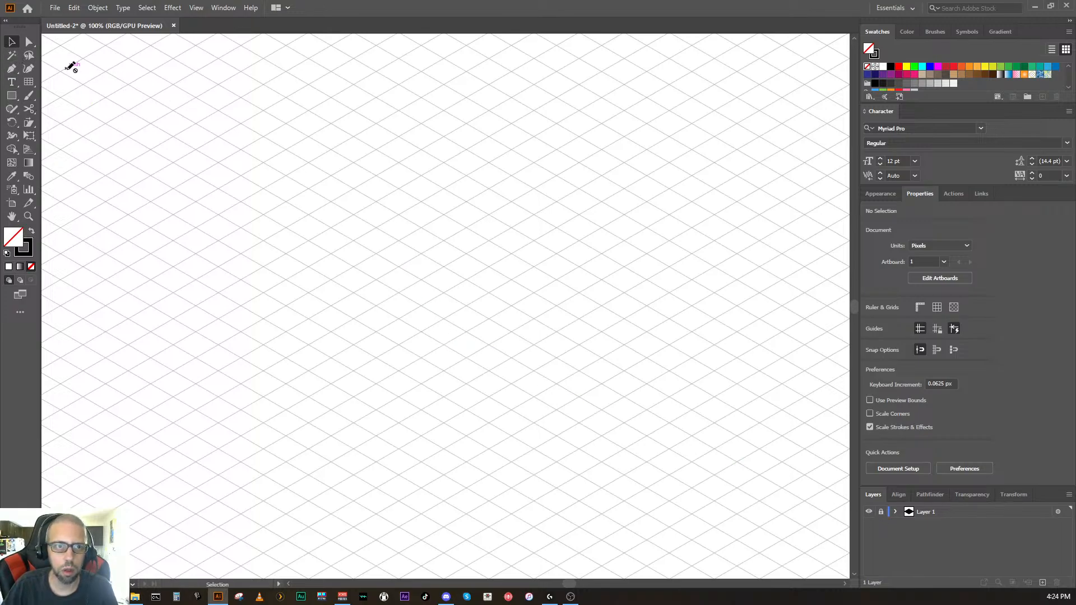
pyautogui.click(11, 69)
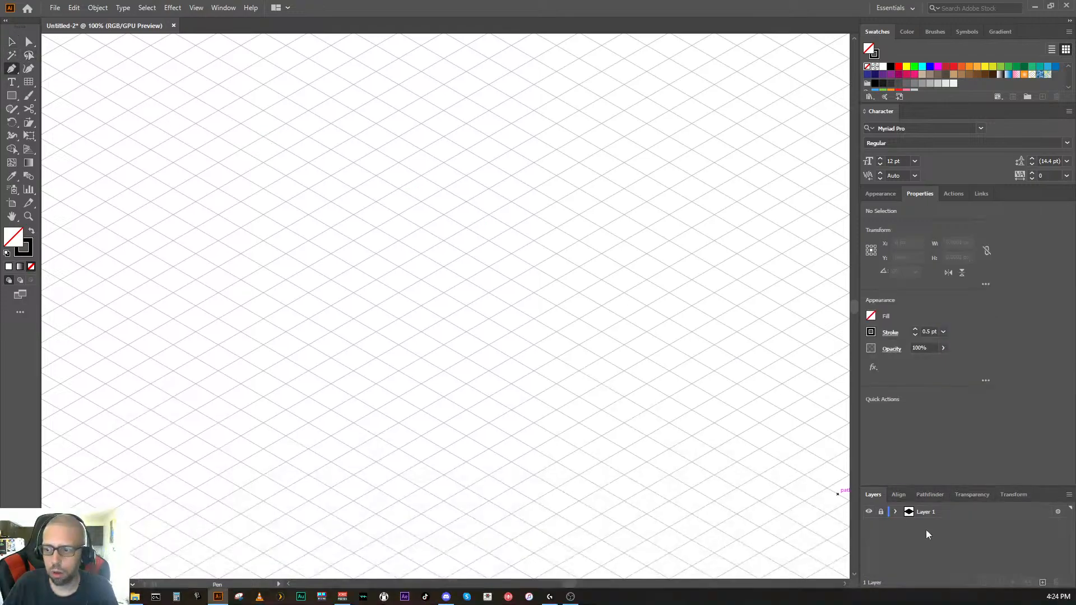
pyautogui.click(1043, 584)
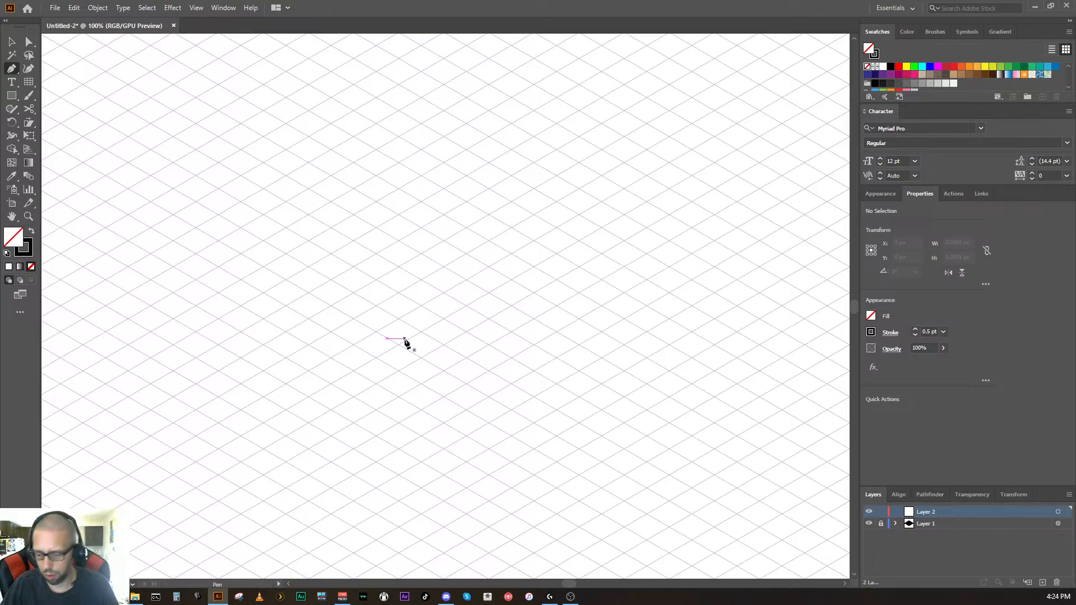
pyautogui.hotkey('ctrl', '=')
pyautogui.hotkey('ctrl', '=')
pyautogui.hotkey('ctrl', '=')
pyautogui.hotkey('ctrl', '=')
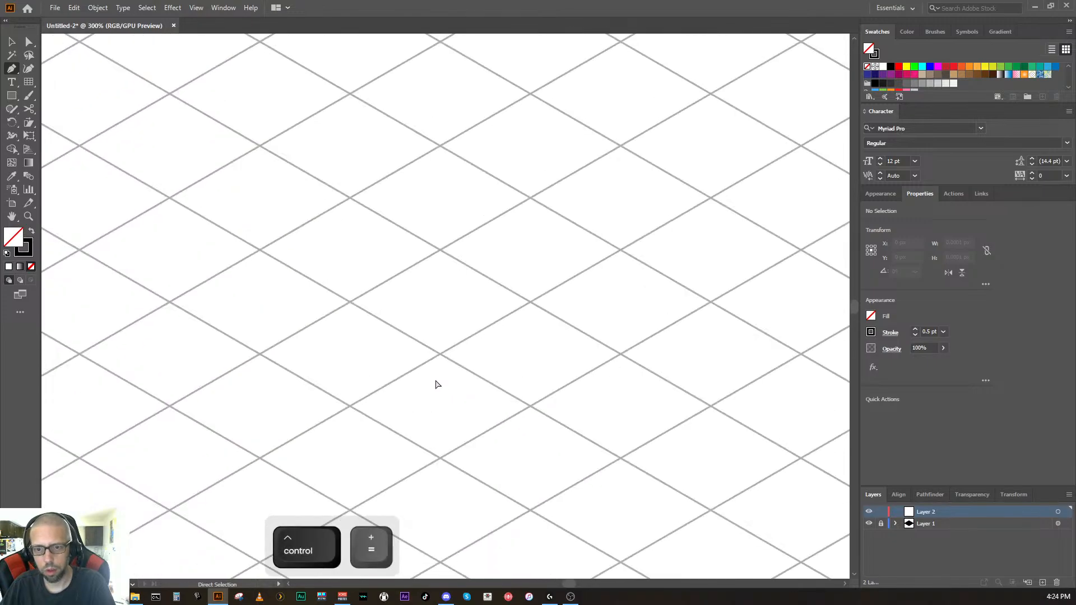
pyautogui.hotkey('ctrl', '-')
pyautogui.hotkey('ctrl', '-')
pyautogui.hotkey('ctrl', '-')
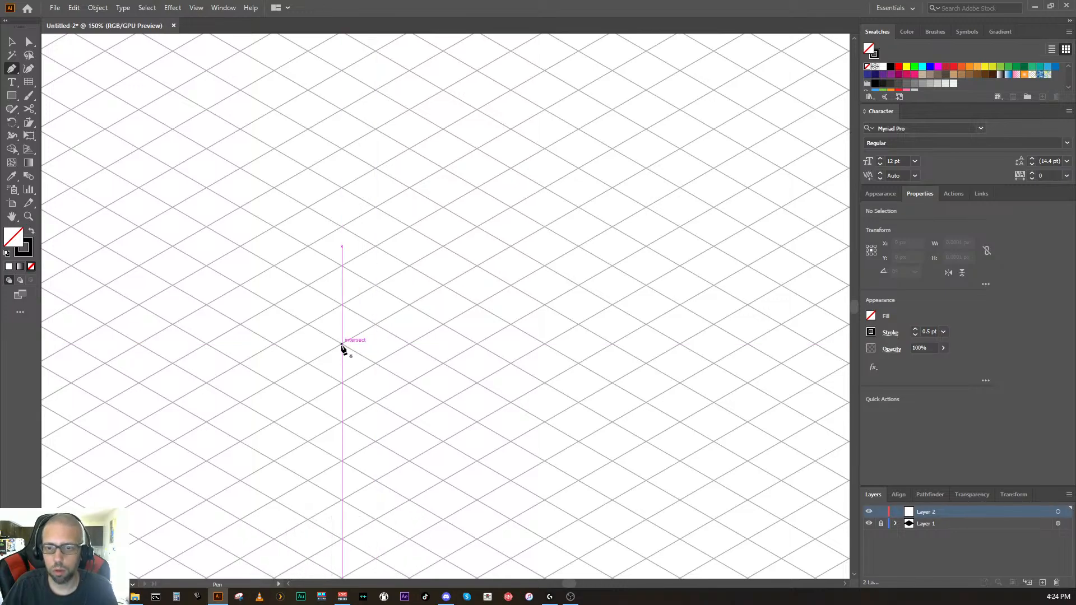
pyautogui.hotkey('ctrl', '-')
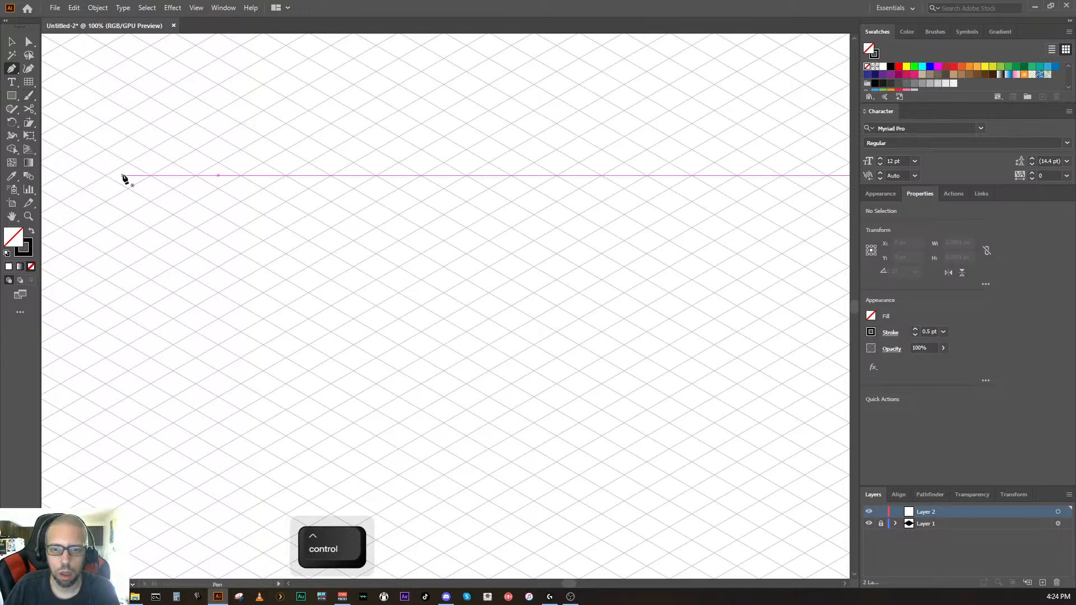
# Step: Draw a closed isometric parallelogram on Layer 2 with the Pen tool, following the grid intersections, with sides about 176 px long
pyautogui.click(15, 95)
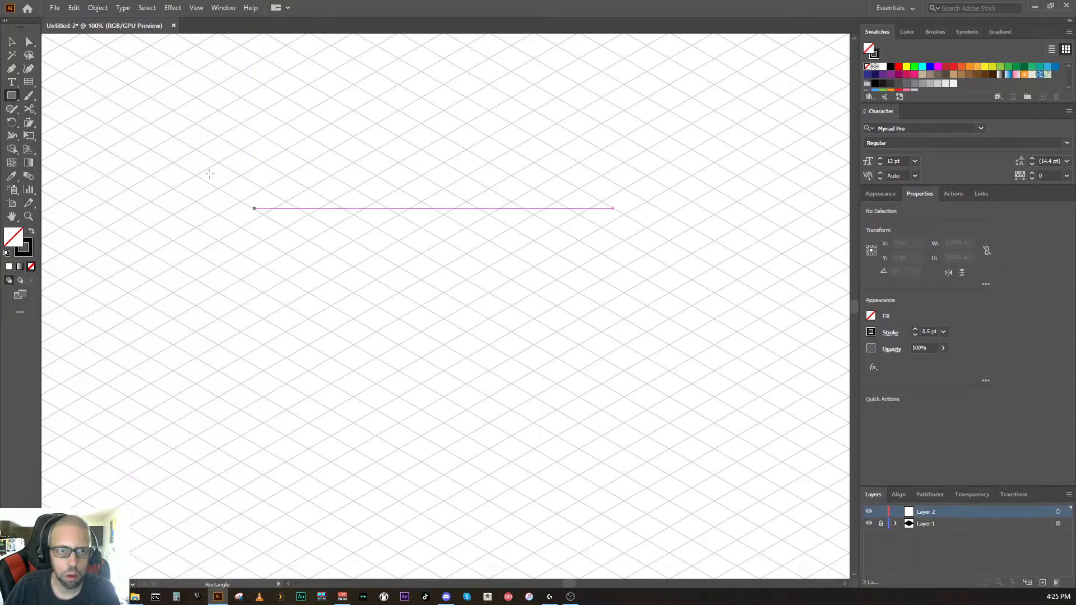
pyautogui.click(13, 68)
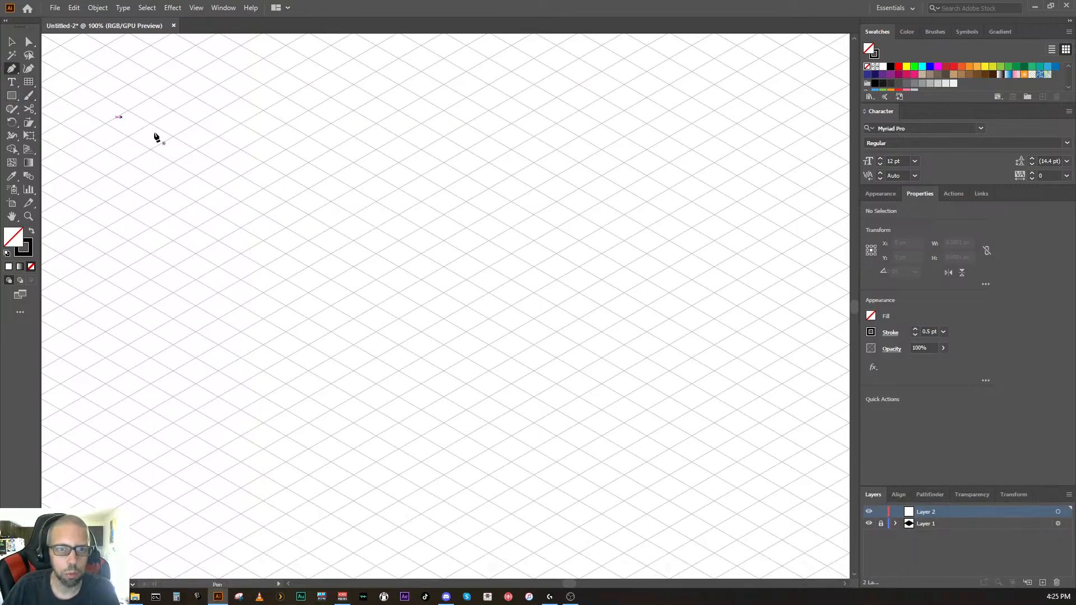
pyautogui.click(286, 201)
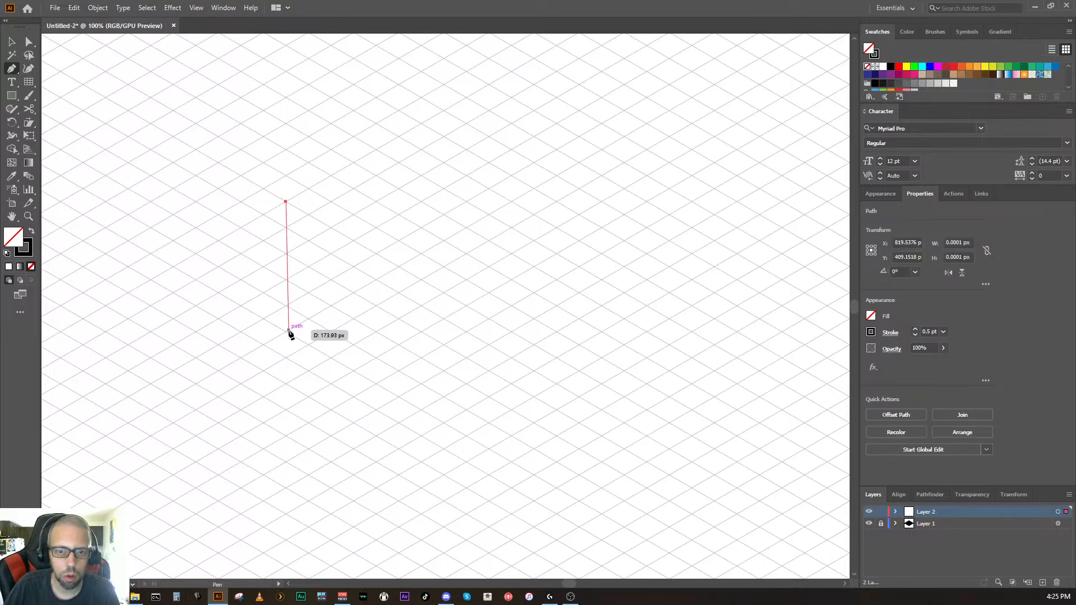
pyautogui.press('shift')
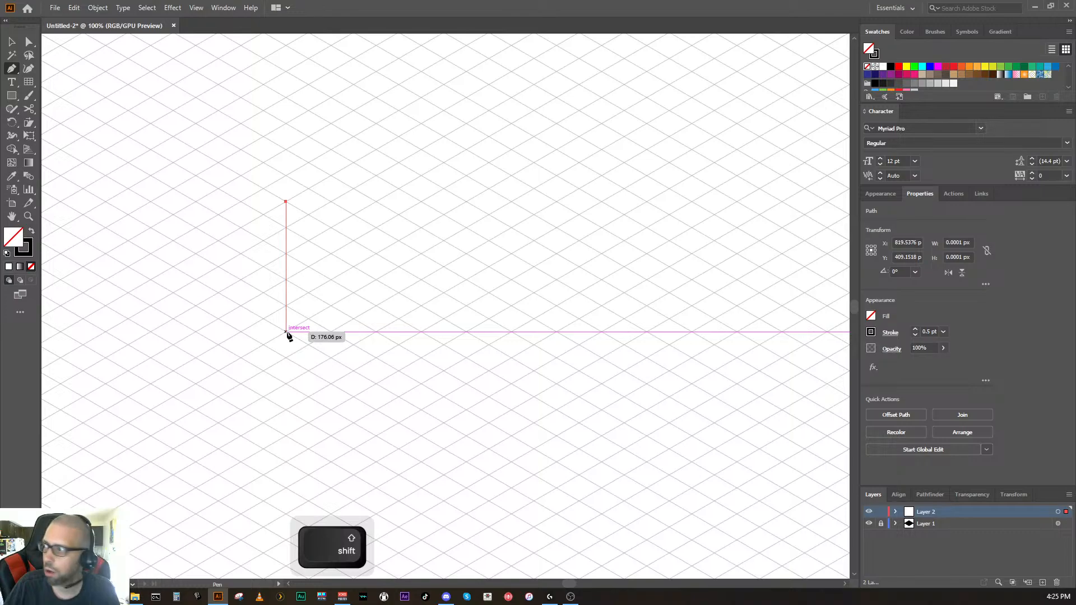
pyautogui.click(287, 333)
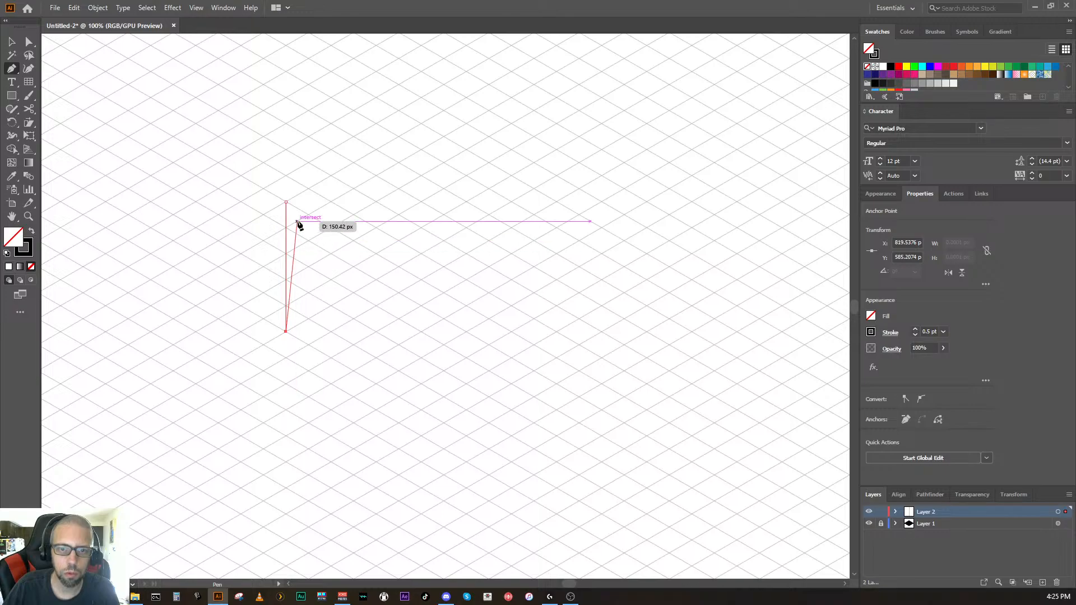
pyautogui.click(399, 396)
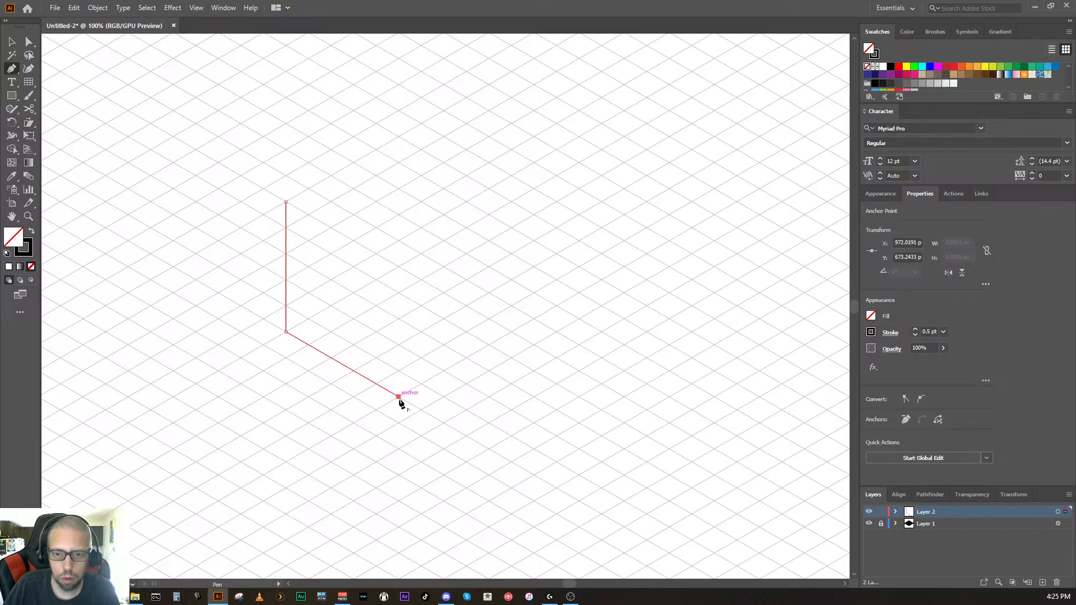
pyautogui.click(398, 267)
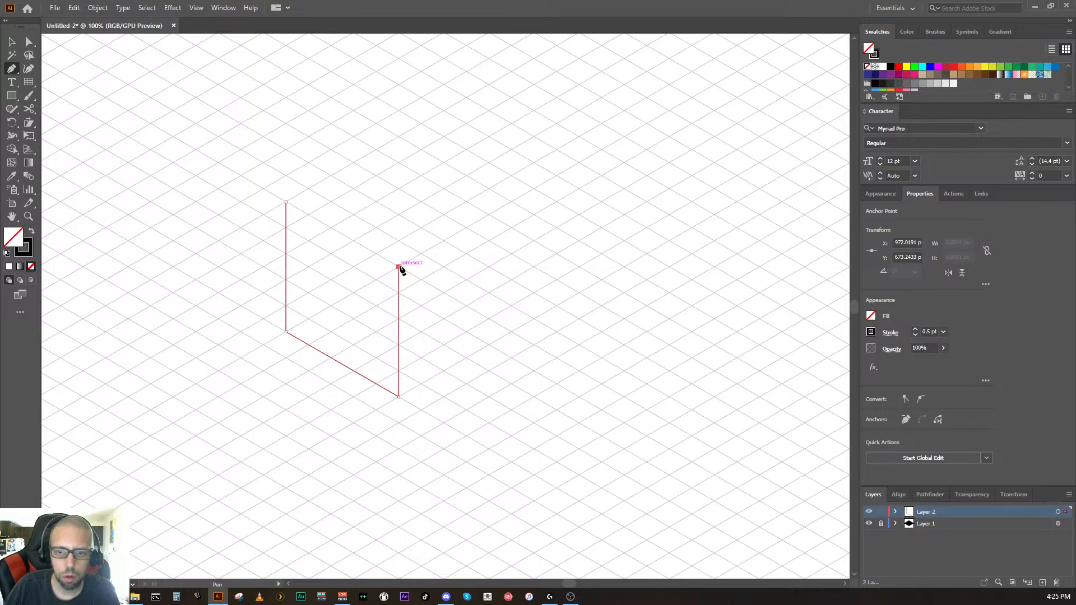
pyautogui.click(286, 203)
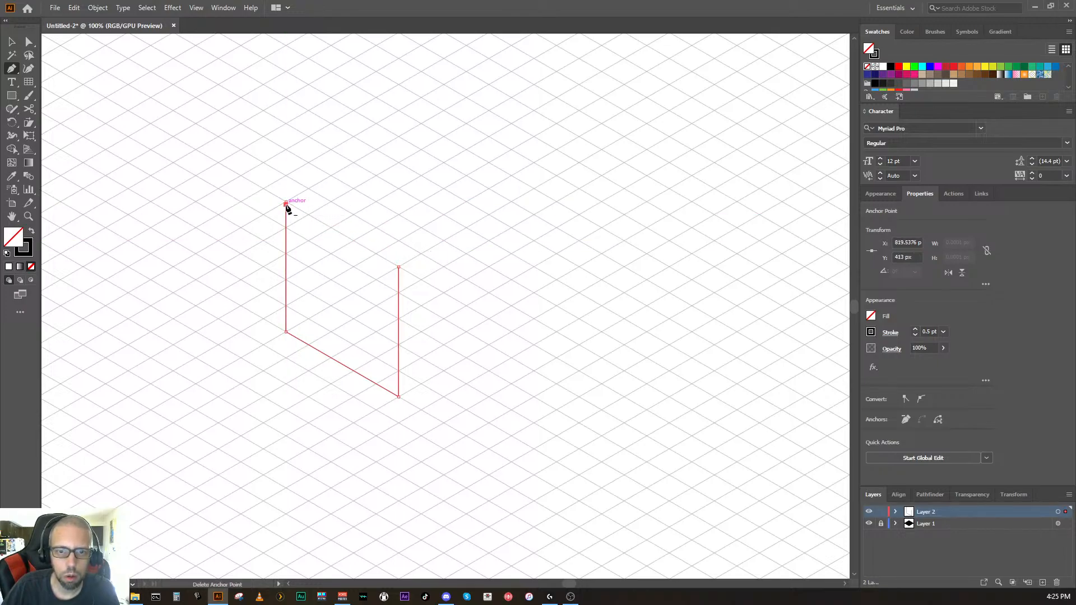
pyautogui.hotkey('ctrl', 'z')
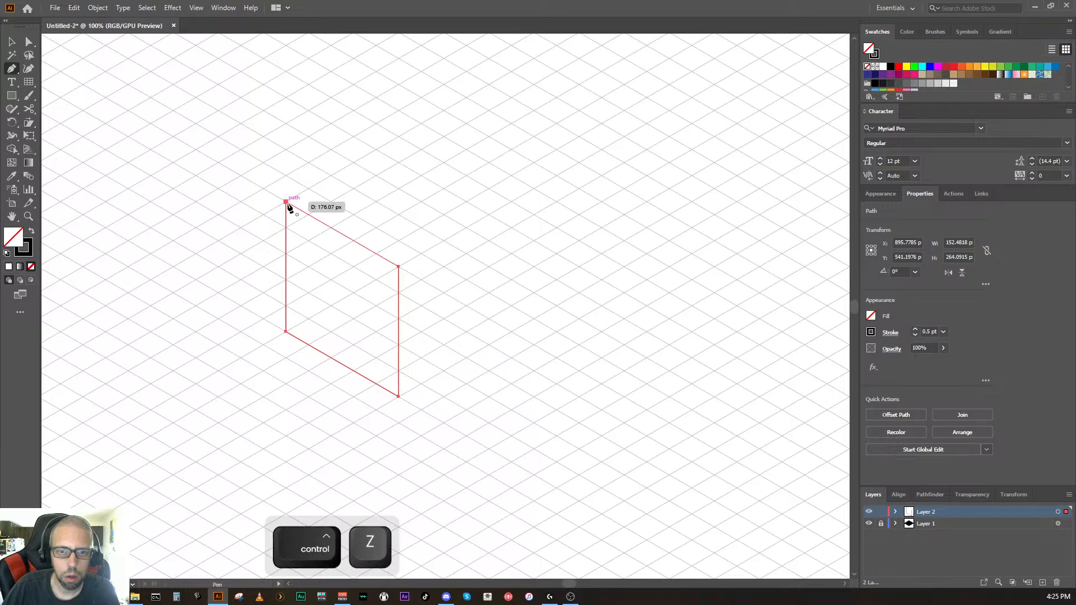
pyautogui.click(286, 203)
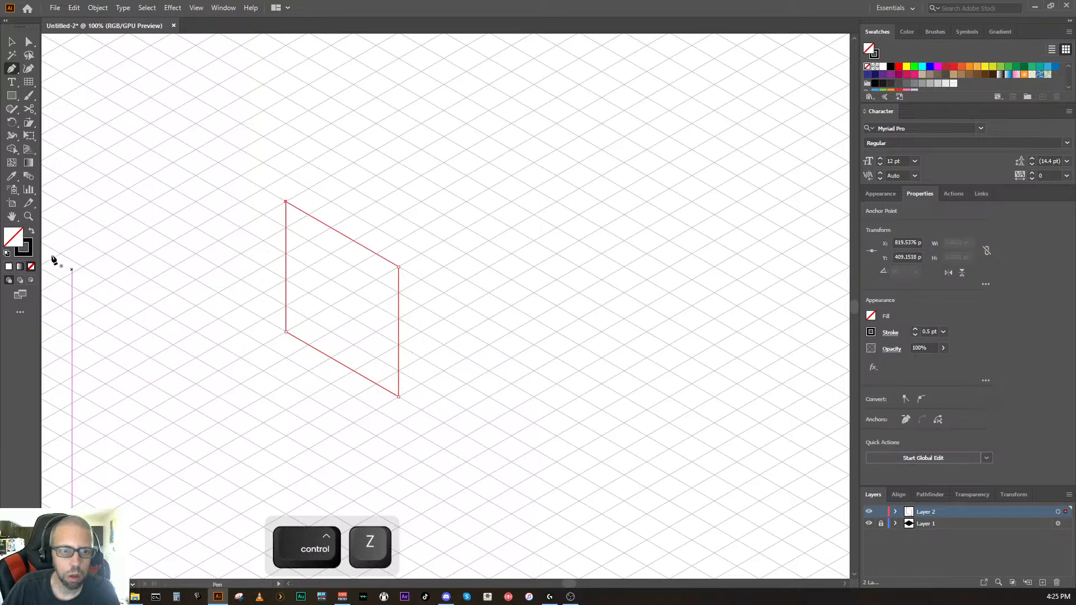
# Step: Fill the parallelogram with the teal colour 2E798E
pyautogui.doubleClick(19, 242)
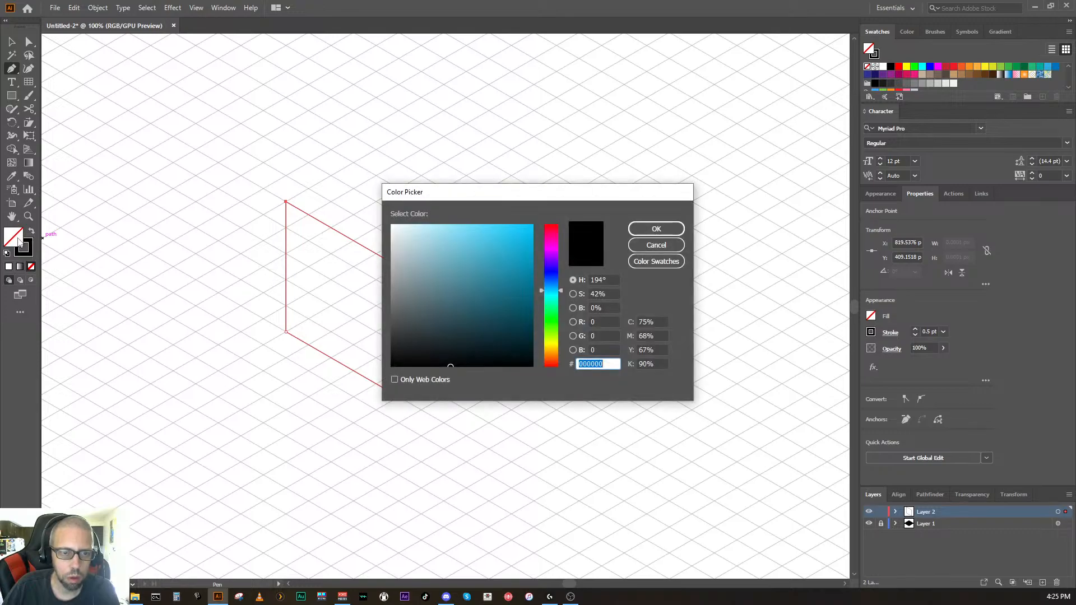
pyautogui.moveTo(450, 309)
pyautogui.mouseDown()
pyautogui.moveTo(481, 315)
pyautogui.moveTo(497, 291)
pyautogui.moveTo(487, 286)
pyautogui.mouseUp()
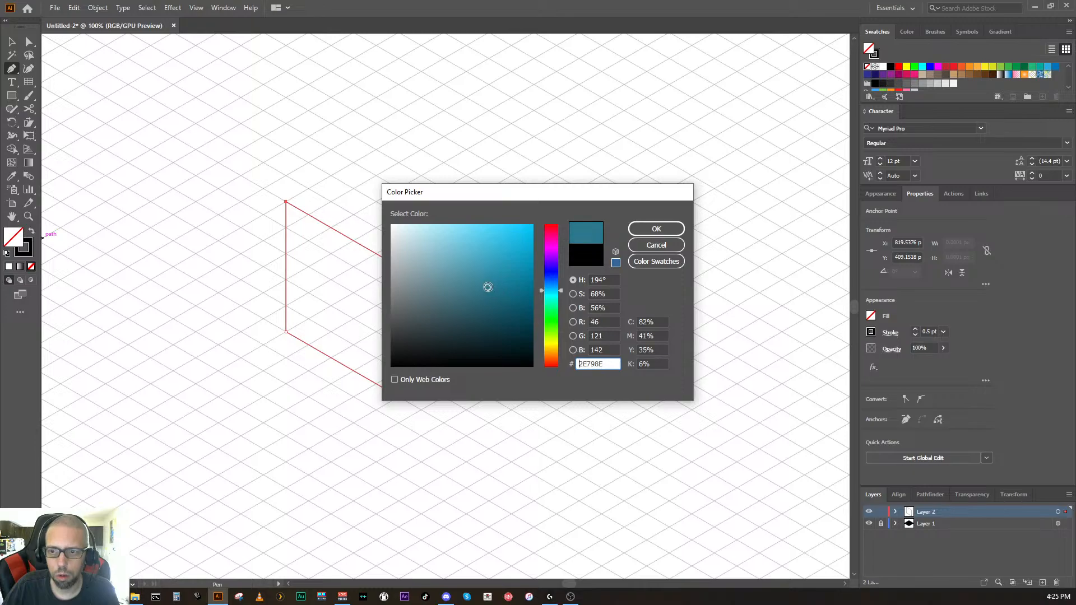
pyautogui.click(644, 233)
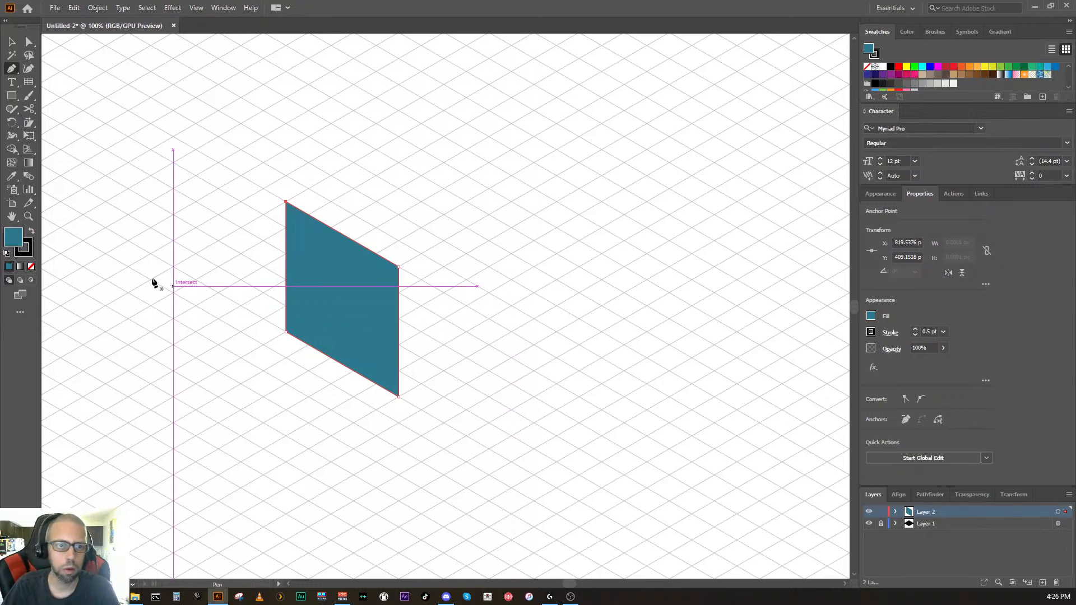
# Step: Remove the stroke from the teal parallelogram and make its fill the active colour attribute
pyautogui.click(24, 250)
pyautogui.click(31, 267)
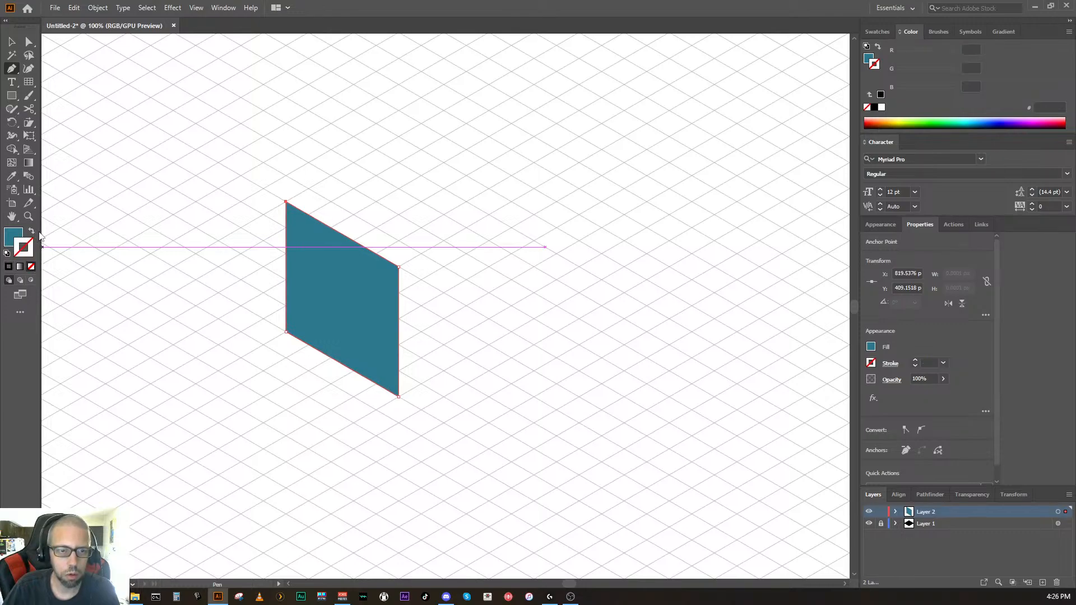
pyautogui.click(16, 237)
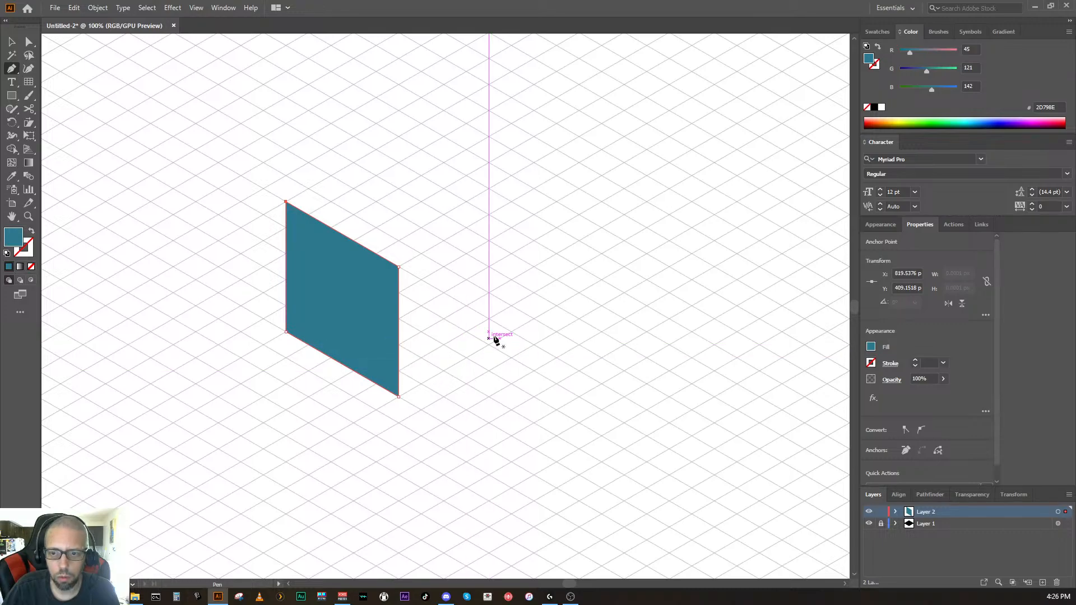
# Step: Draw the cube's right face with the Pen tool as a closed parallelogram sharing the first face's right edge, with sides about 176 px long
pyautogui.click(512, 331)
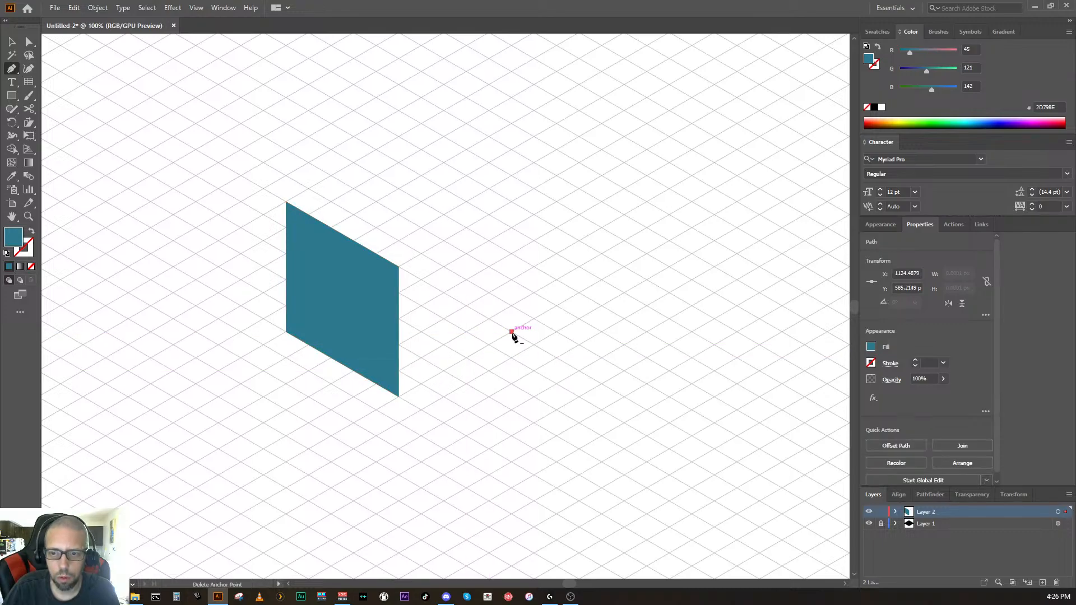
pyautogui.click(511, 201)
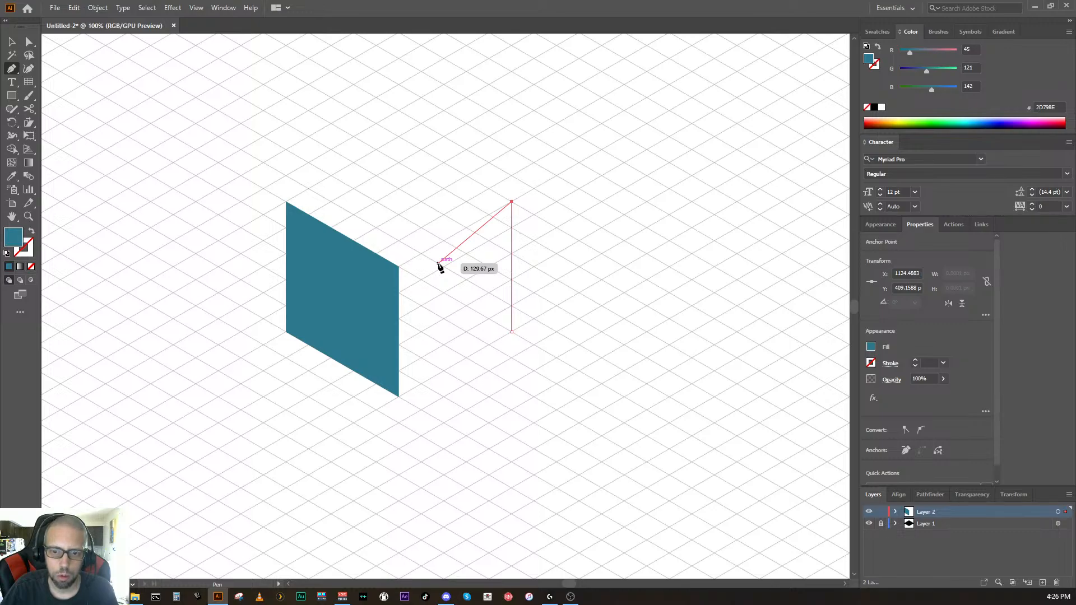
pyautogui.click(398, 266)
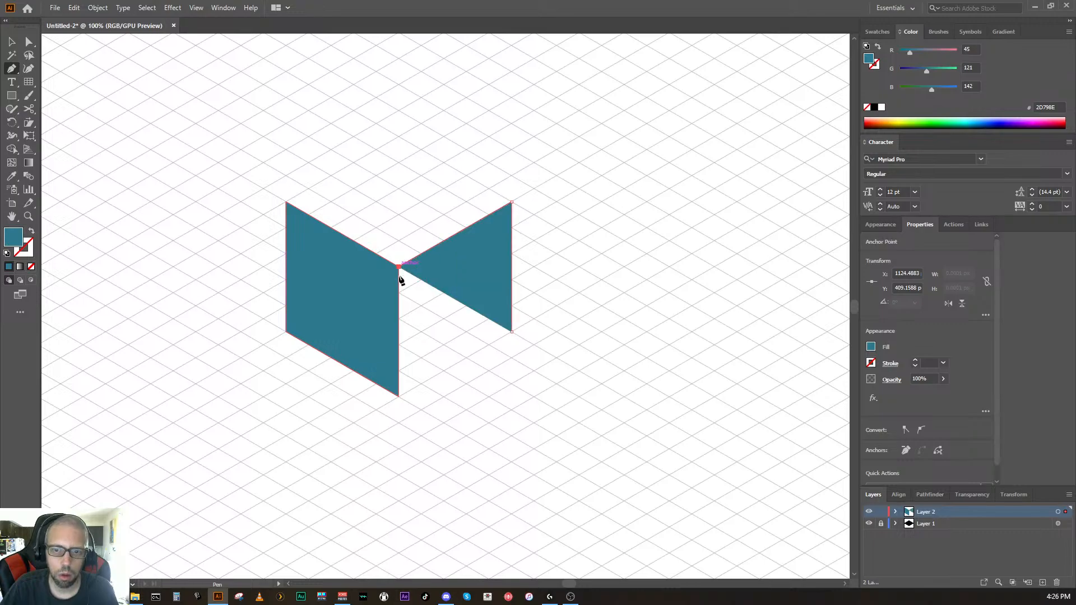
pyautogui.click(399, 397)
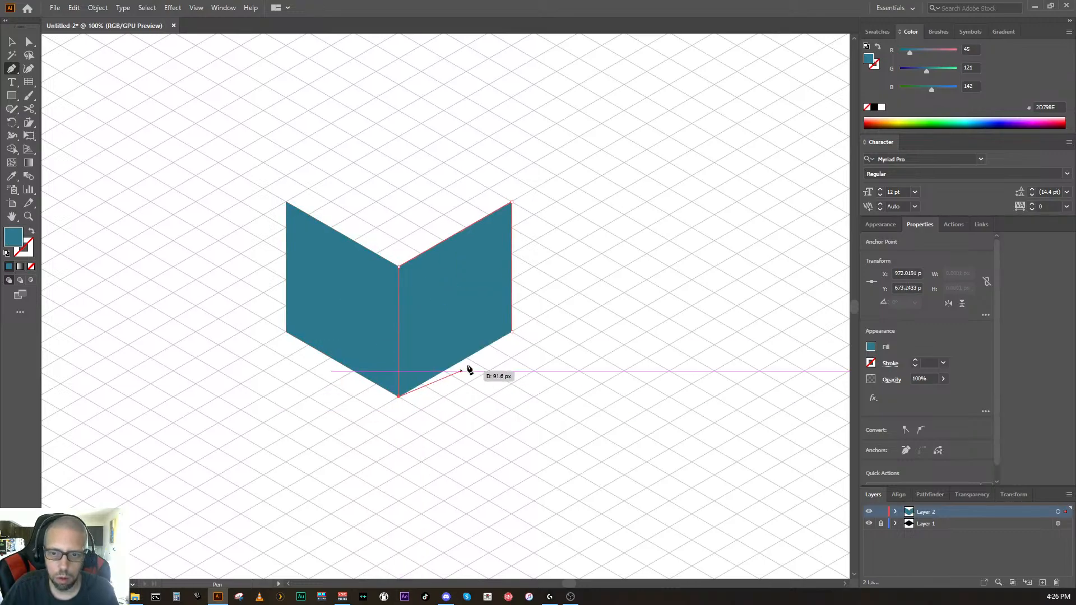
pyautogui.click(511, 332)
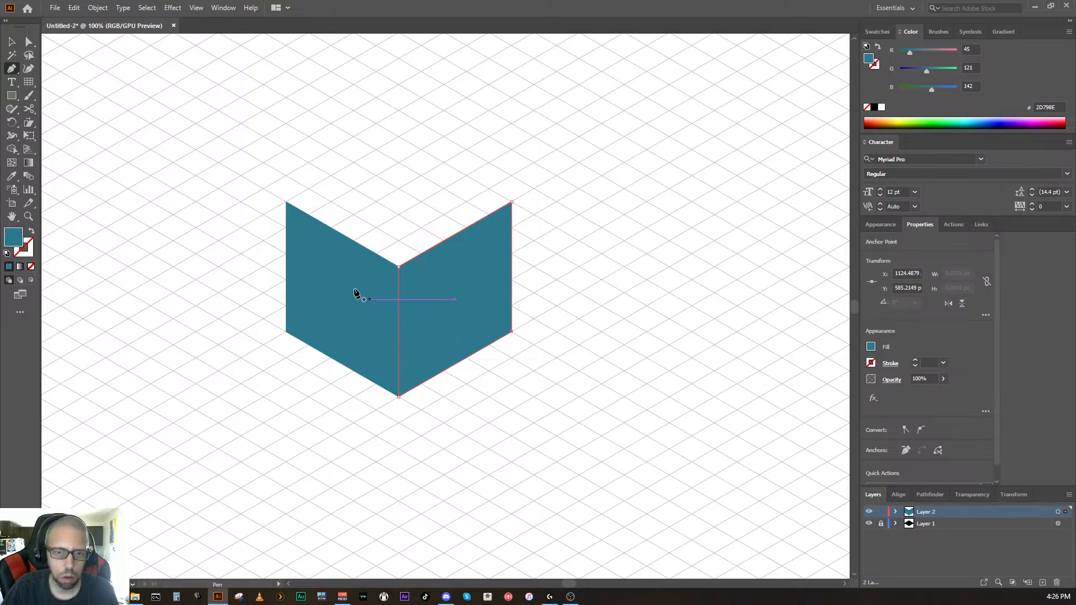
# Step: Fill the cube's right face with the lighter teal 4A9CAF
pyautogui.doubleClick(20, 245)
pyautogui.moveTo(474, 277)
pyautogui.mouseDown()
pyautogui.moveTo(461, 251)
pyautogui.moveTo(473, 269)
pyautogui.mouseUp()
pyautogui.click(656, 229)
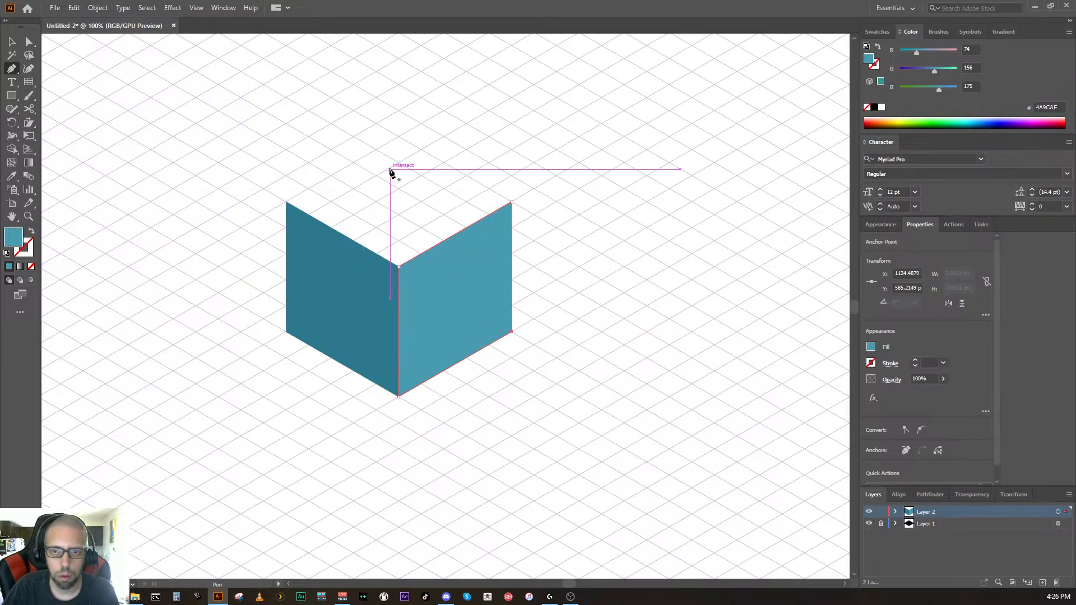
# Step: Draw the cube's top face with the Pen tool as a closed rhombus joining both side faces' upper edges, with sides about 176 px
pyautogui.click(398, 137)
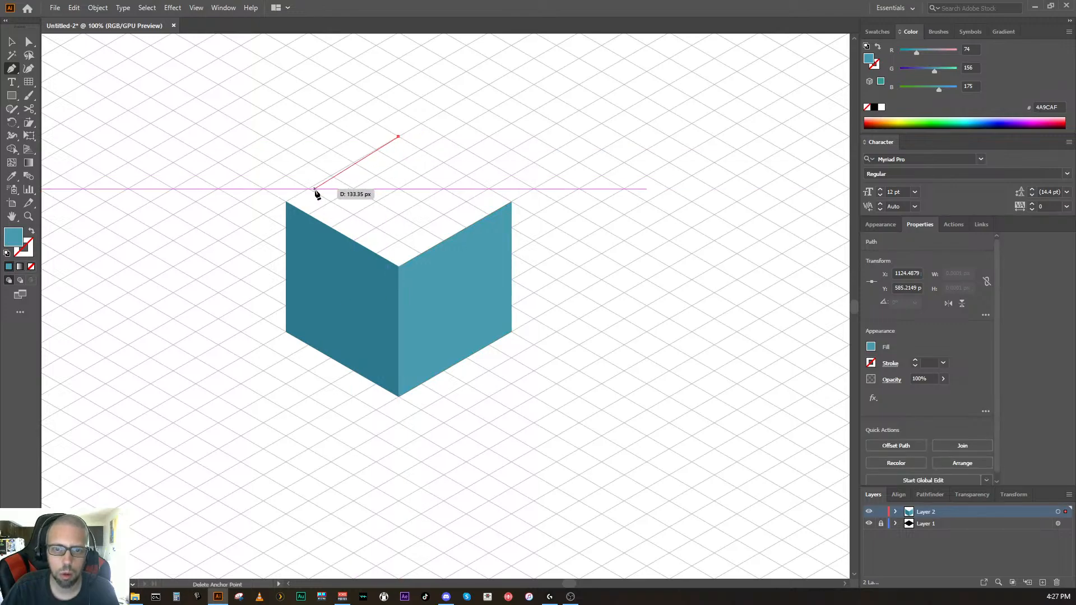
pyautogui.click(287, 202)
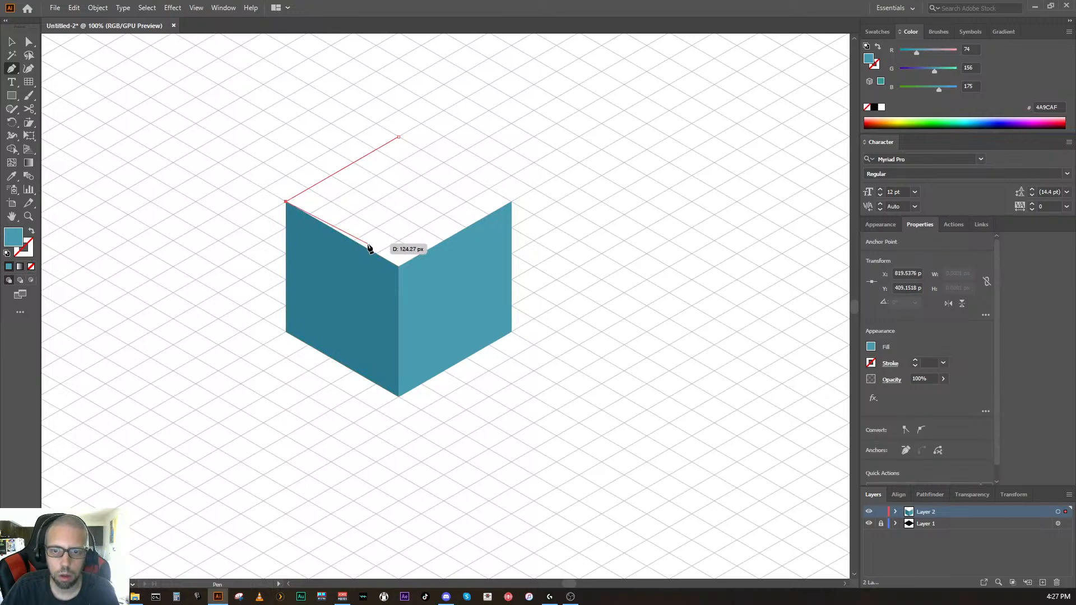
pyautogui.click(399, 266)
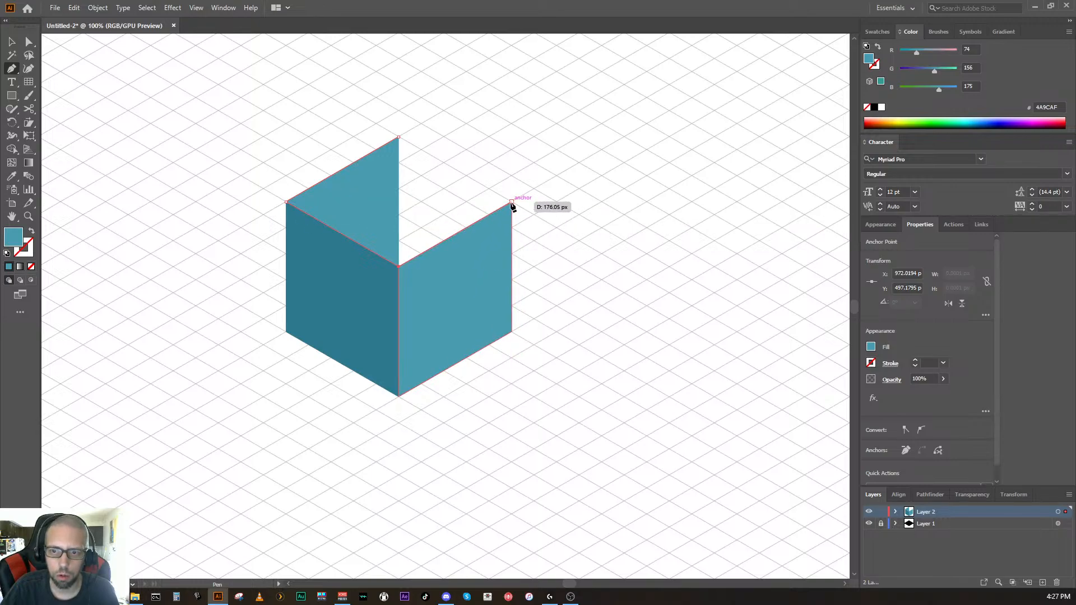
pyautogui.click(511, 202)
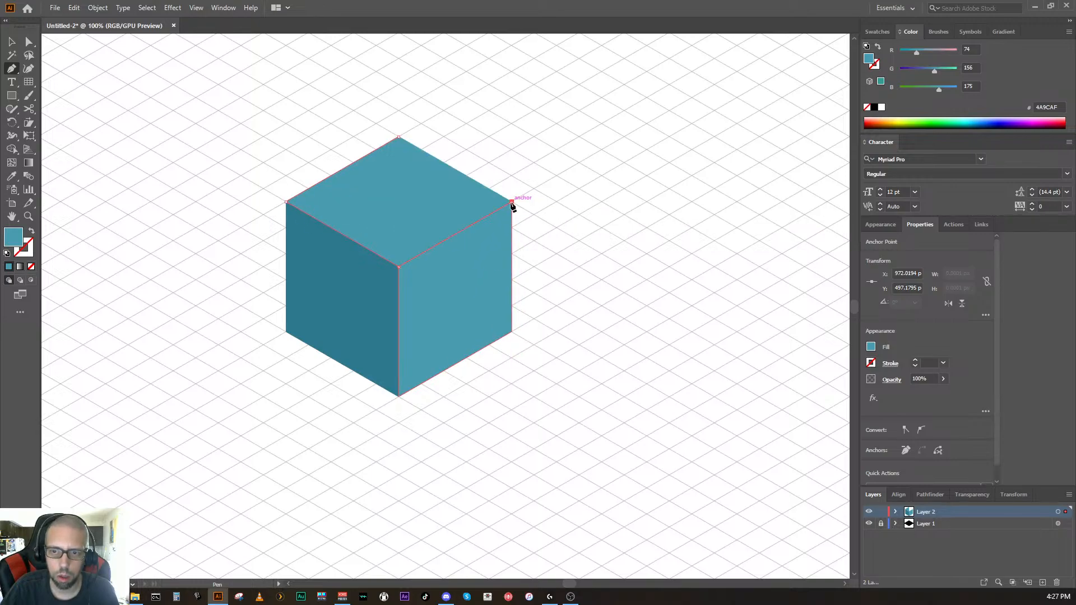
pyautogui.click(398, 138)
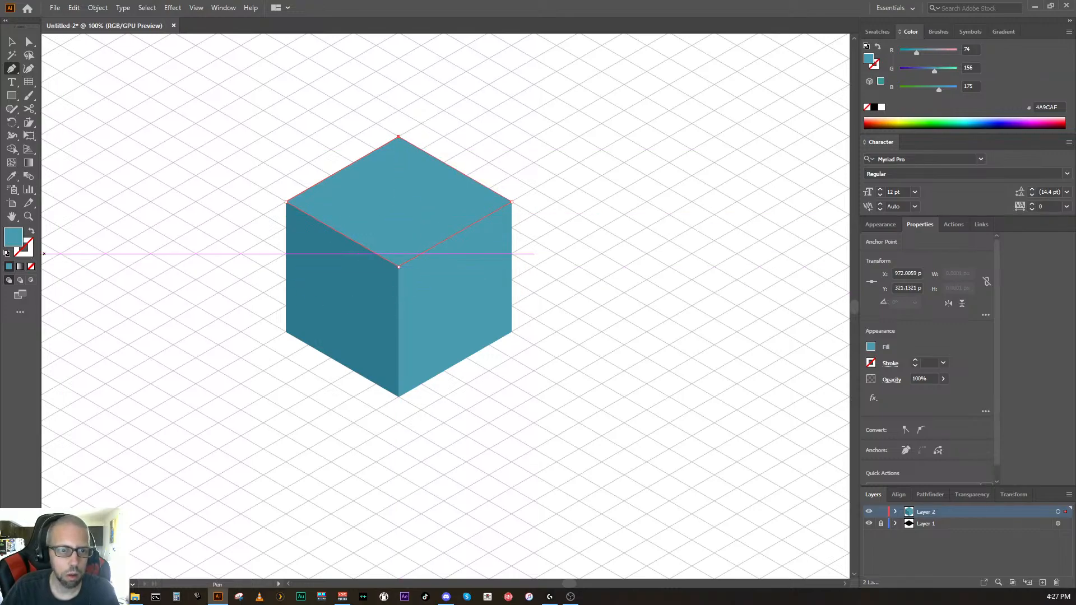
# Step: Fill the cube's top face with the light teal 61BAC9
pyautogui.doubleClick(19, 246)
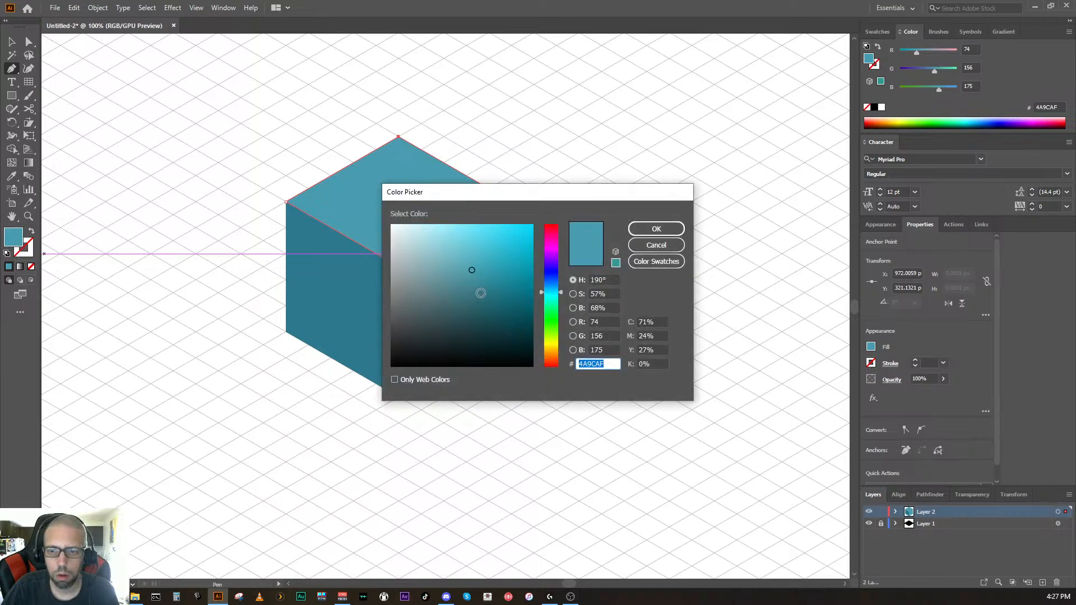
pyautogui.moveTo(463, 273)
pyautogui.mouseDown()
pyautogui.moveTo(464, 244)
pyautogui.moveTo(465, 255)
pyautogui.mouseUp()
pyautogui.click(656, 229)
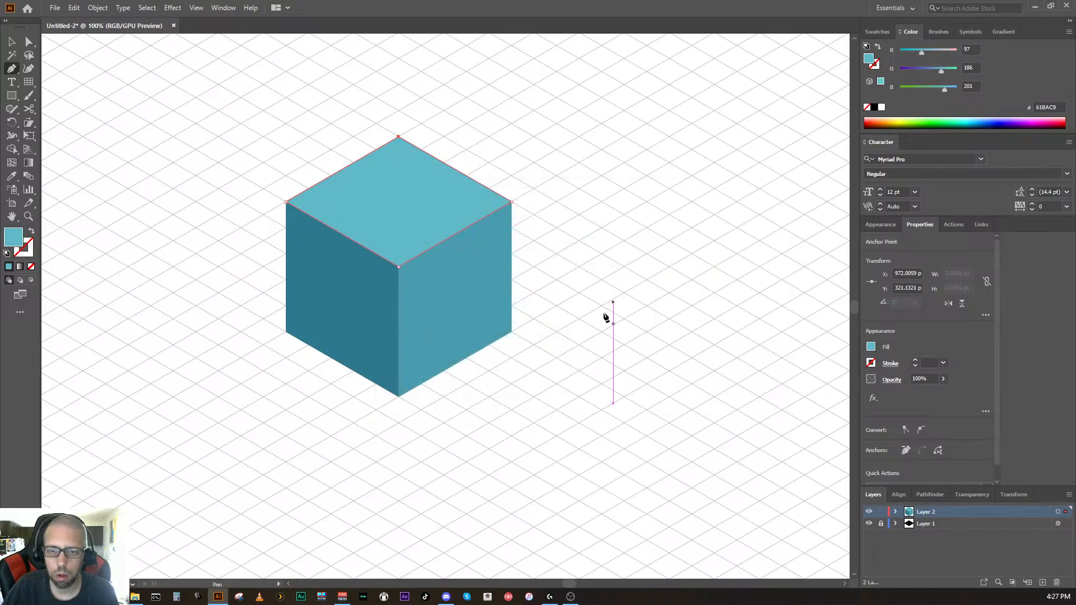
# Step: Sample the right face's teal 4A9CAF with the Eyedropper to recolour the cube's top face
pyautogui.press('ctrl')
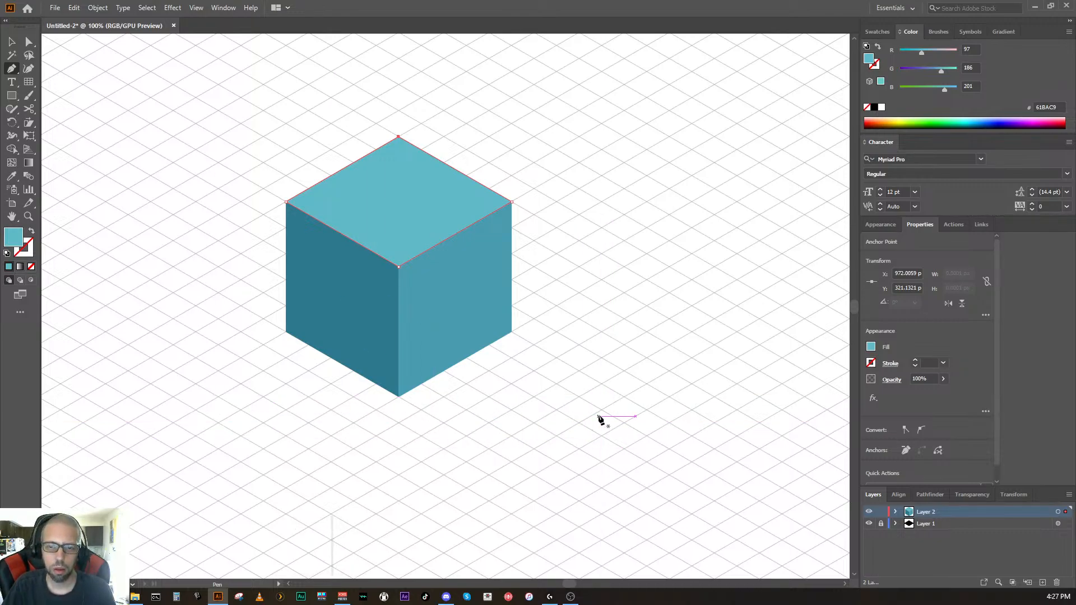
pyautogui.press('ctrl')
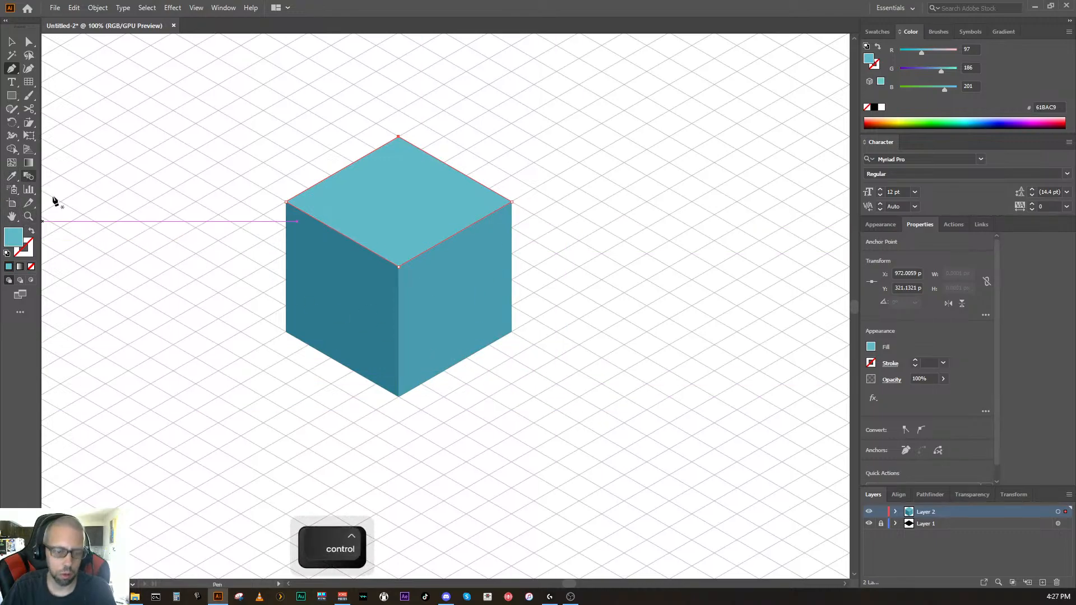
pyautogui.click(11, 175)
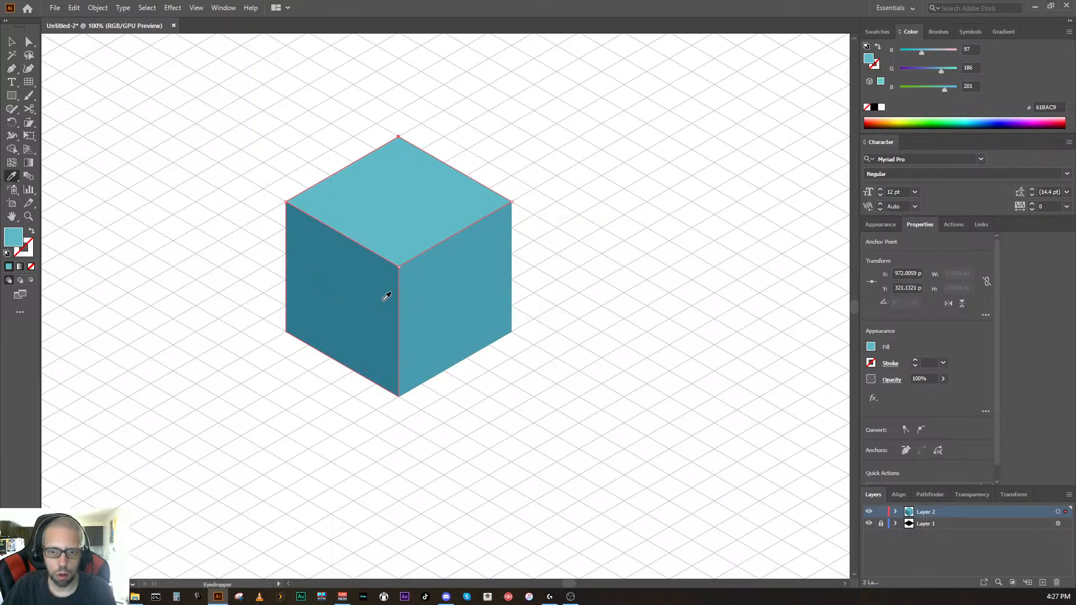
pyautogui.click(428, 282)
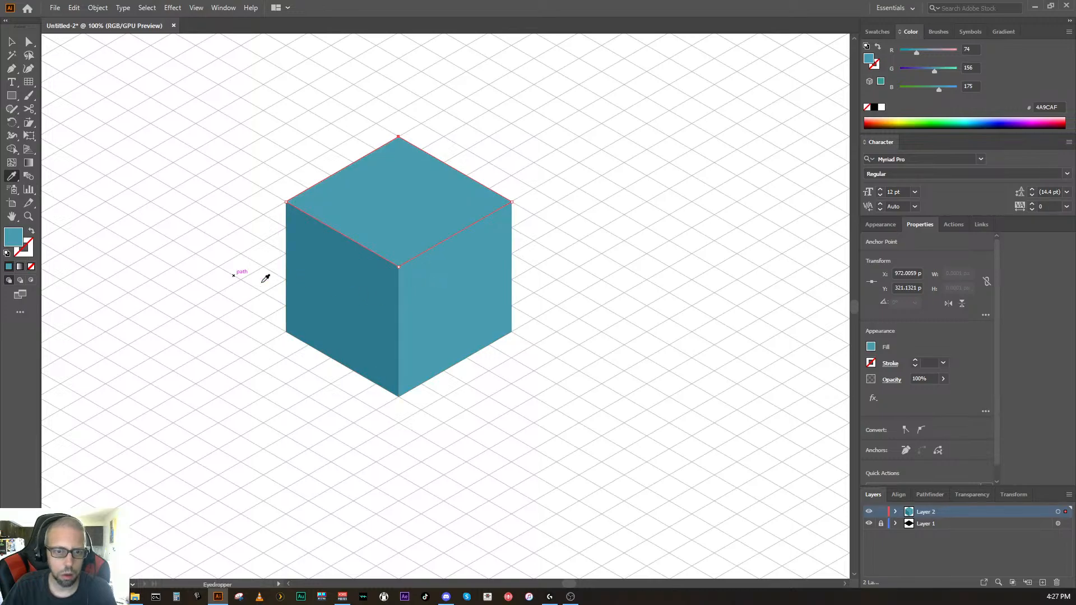
# Step: Select the cube's right face, fill it with the brighter teal 58B5C4 and deselect it
pyautogui.click(11, 41)
pyautogui.click(427, 305)
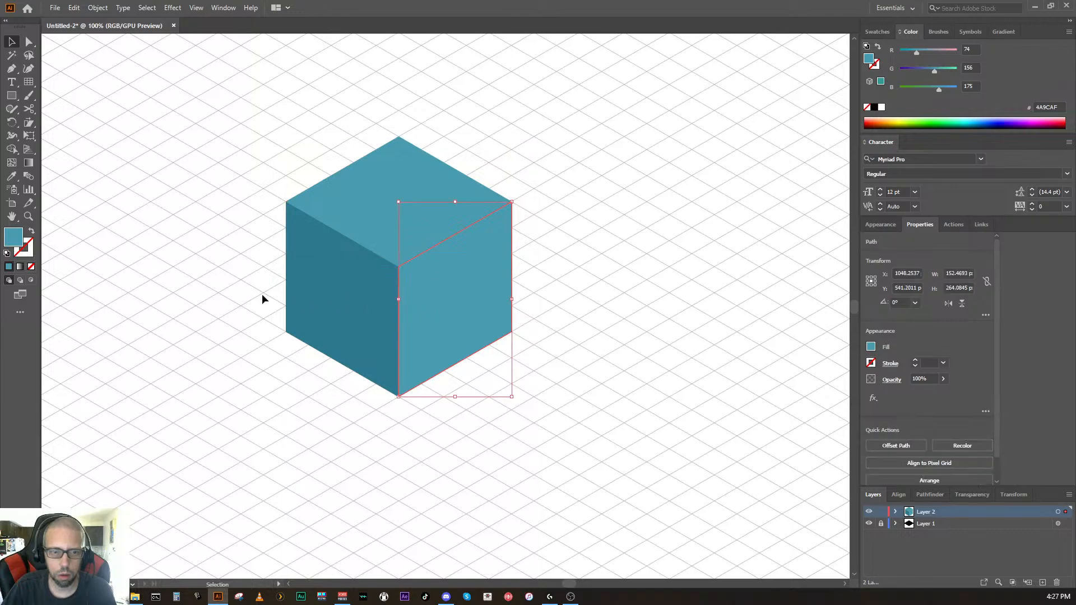
pyautogui.doubleClick(18, 246)
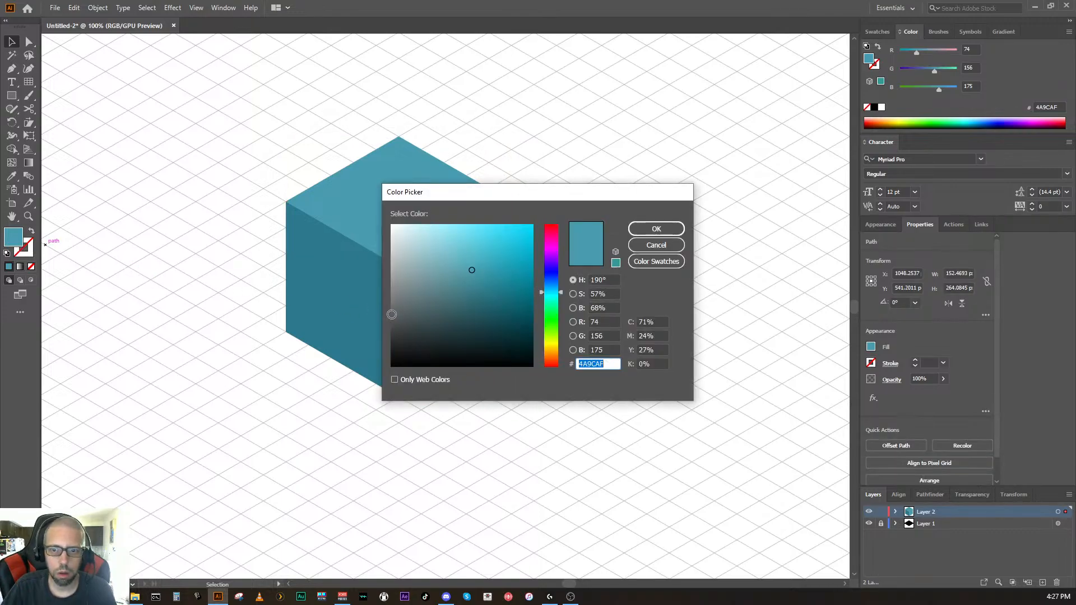
pyautogui.moveTo(467, 252); pyautogui.dragTo(471, 256)
pyautogui.click(637, 230)
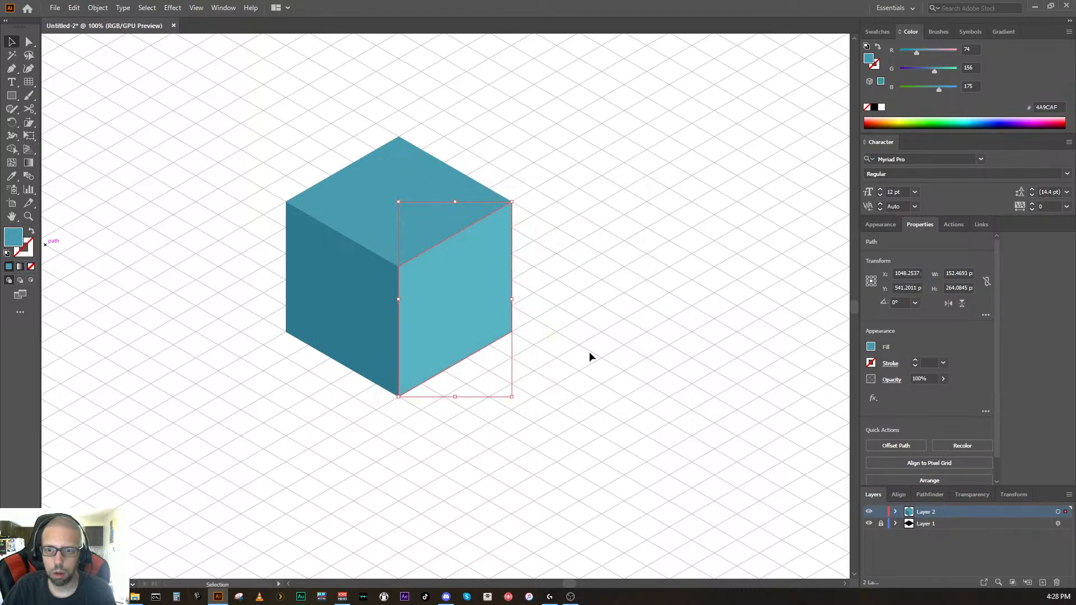
pyautogui.click(591, 348)
pyautogui.press('ctrl')
pyautogui.keyDown('ctrl'); pyautogui.click(549, 496); pyautogui.keyUp('ctrl')
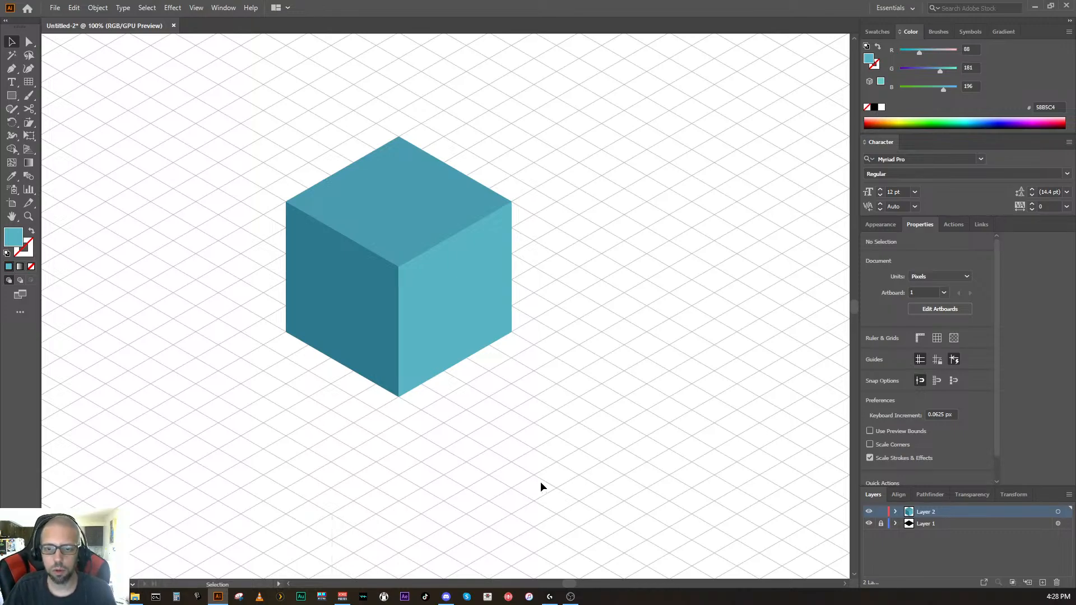
# Step: Target Layer 2 with the whole cube and lower its opacity to 57% so the grid shows through
pyautogui.press('space')
pyautogui.moveTo(528, 442)
pyautogui.mouseDown()
pyautogui.moveTo(512, 473)
pyautogui.moveTo(401, 504)
pyautogui.moveTo(491, 486)
pyautogui.moveTo(523, 446)
pyautogui.mouseUp()
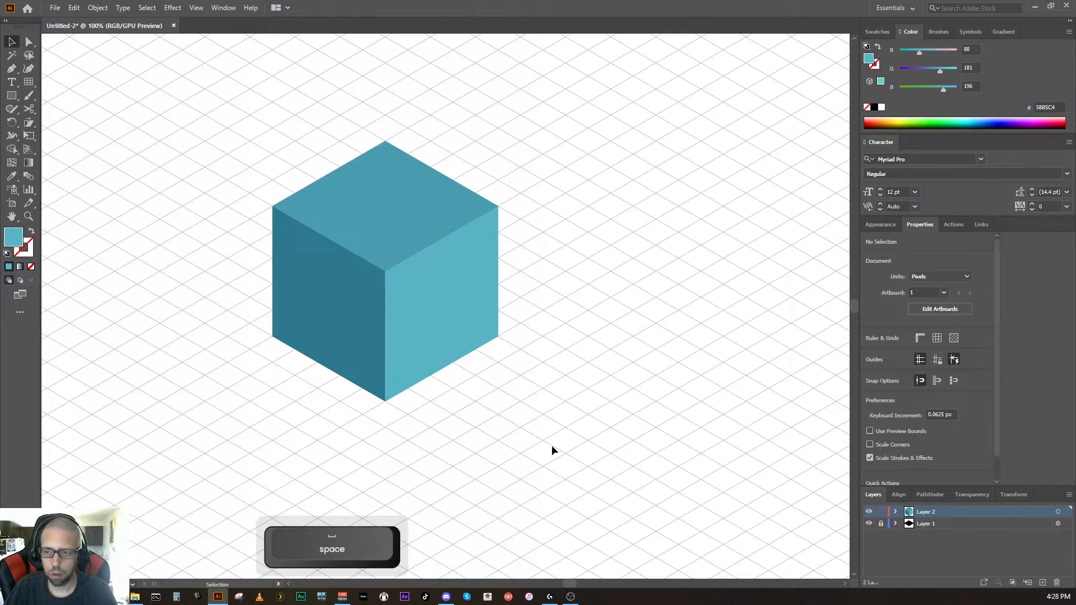
pyautogui.click(1058, 513)
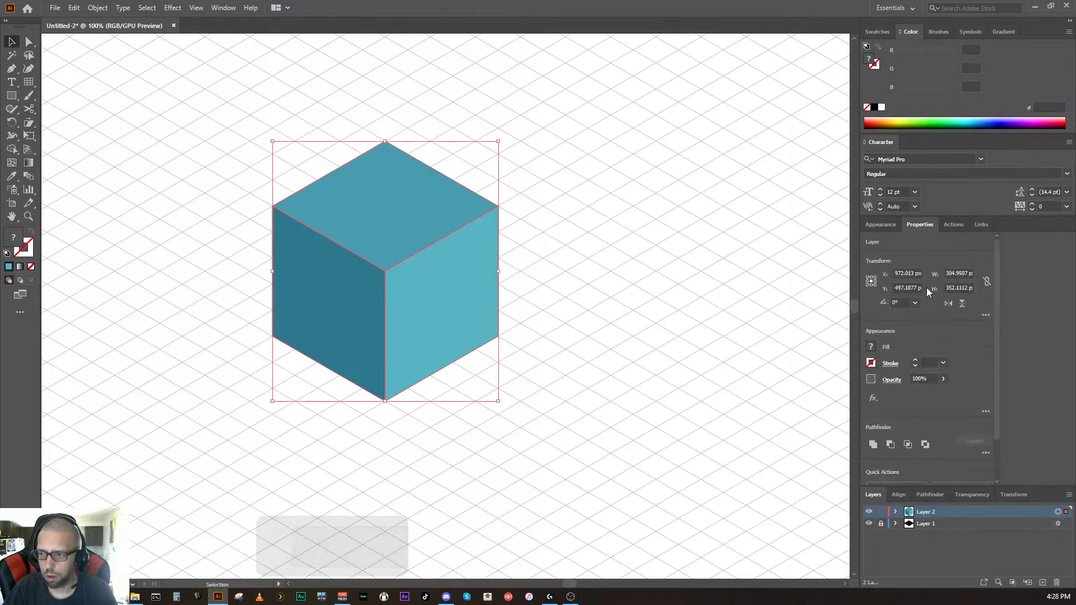
pyautogui.click(943, 379)
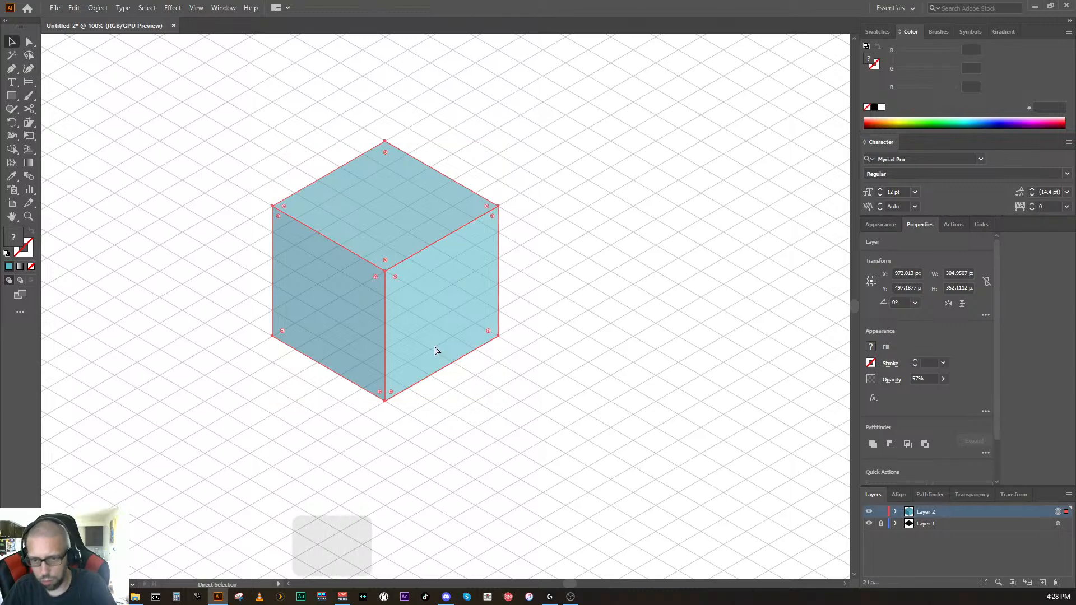
# Step: Draw a closed door-shaped parallelogram with the Pen tool on the right face's bottom edge, one grid unit wide and about 70 px high
pyautogui.hotkey('ctrl', '=')
pyautogui.hotkey('ctrl', '=')
pyautogui.press('space')
pyautogui.moveTo(497, 382); pyautogui.dragTo(394, 224)
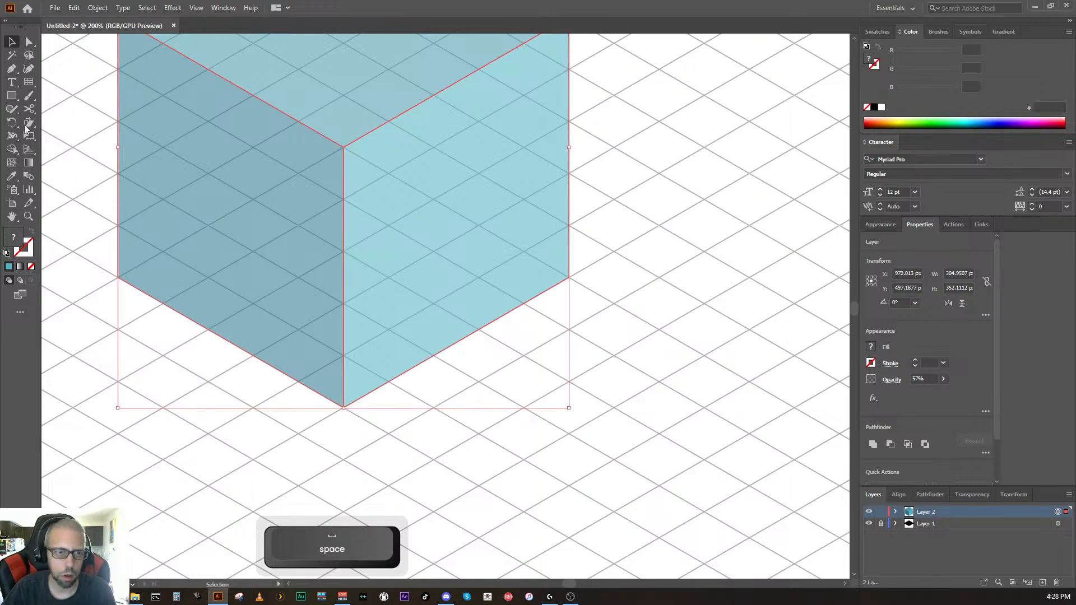
pyautogui.click(11, 176)
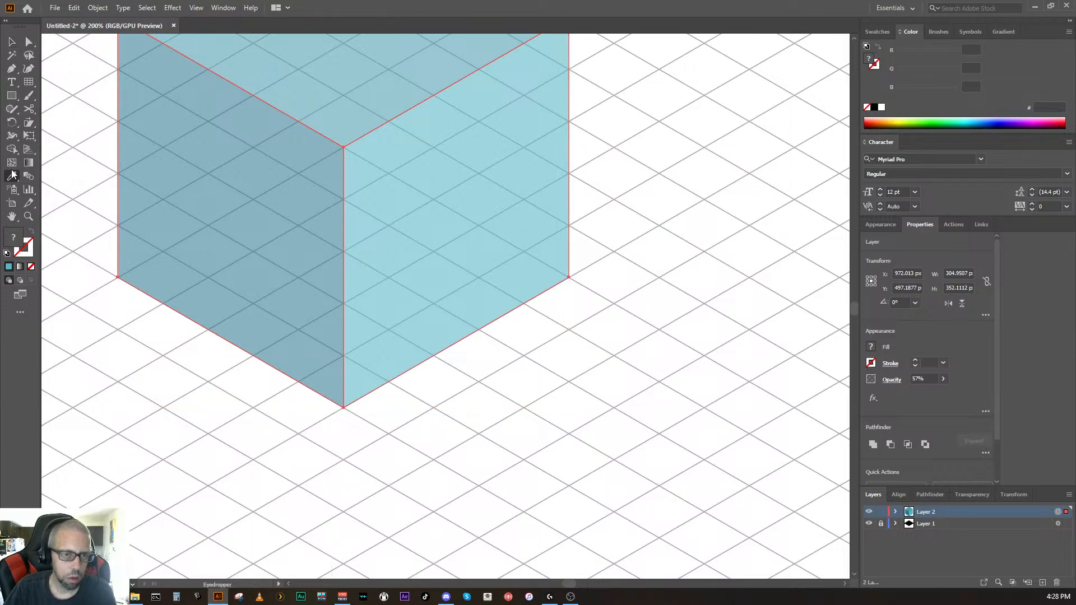
pyautogui.click(13, 97)
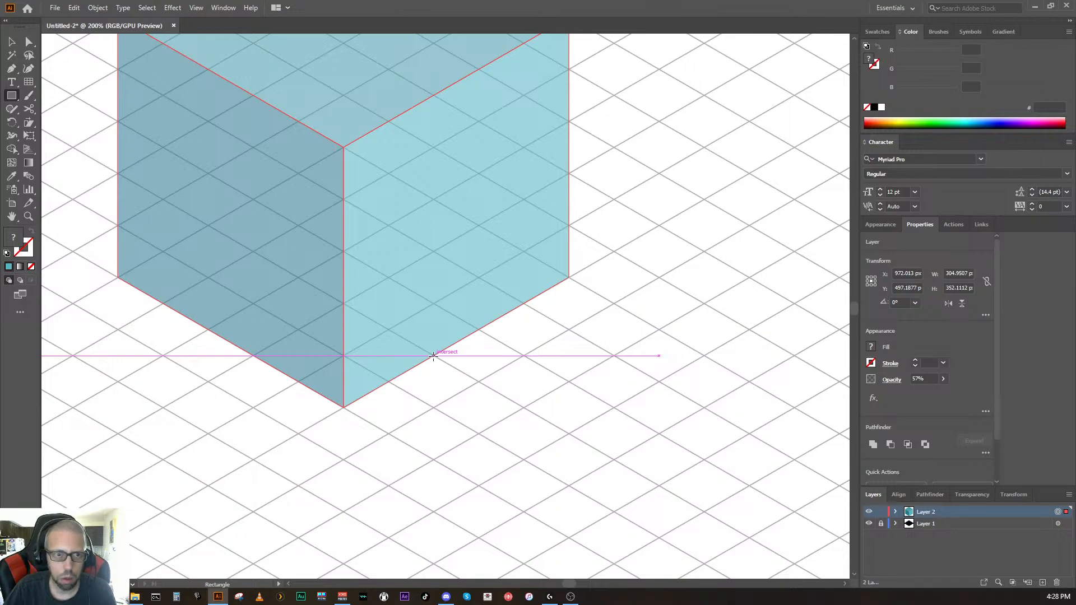
pyautogui.press('p')
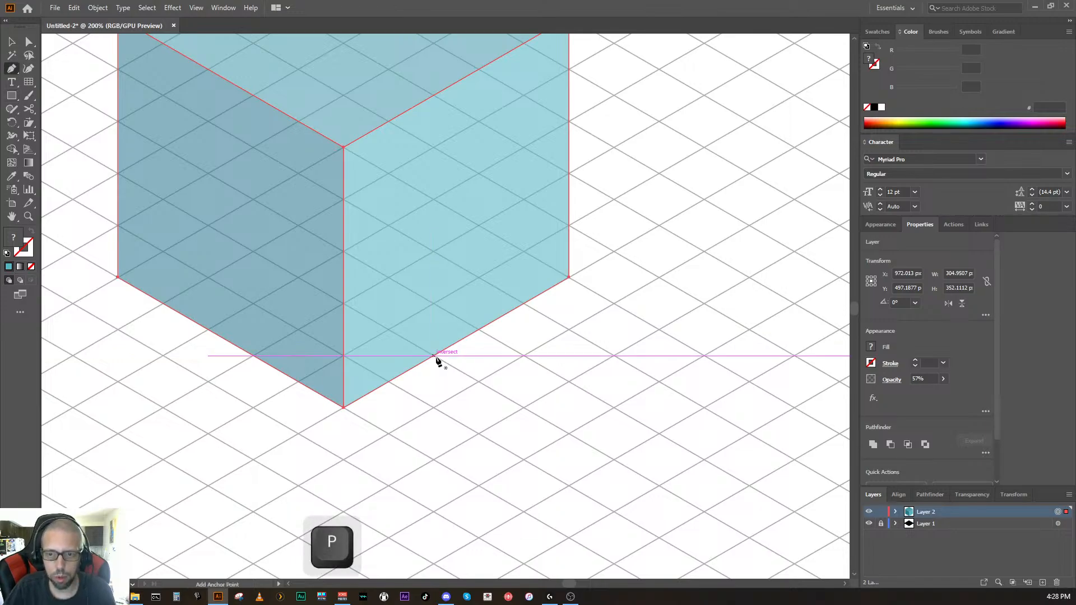
pyautogui.click(434, 356)
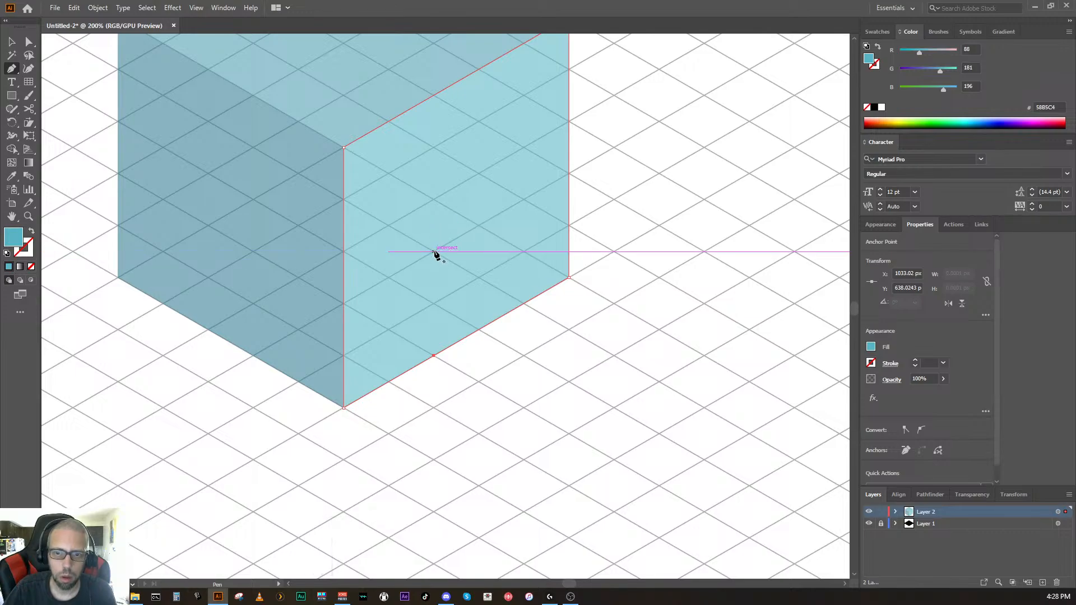
pyautogui.click(434, 252)
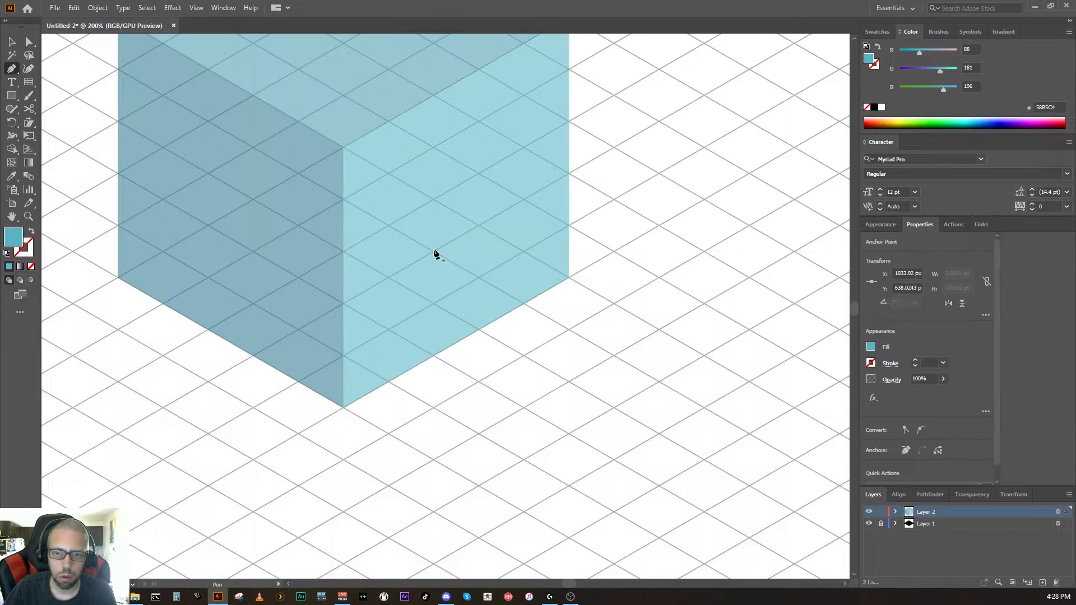
pyautogui.click(434, 357)
pyautogui.click(479, 330)
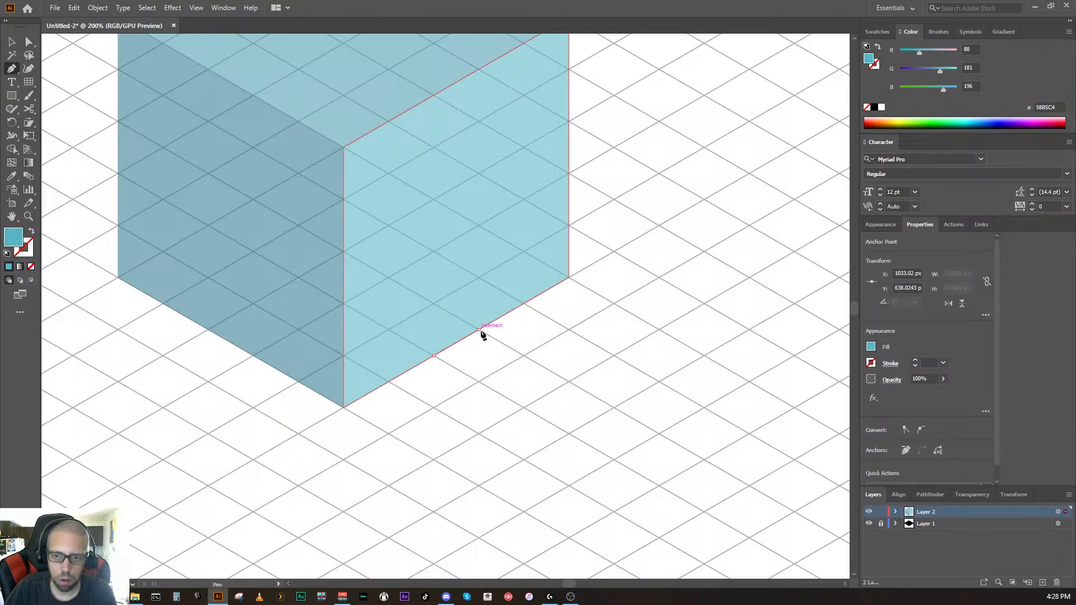
pyautogui.click(478, 227)
pyautogui.click(434, 252)
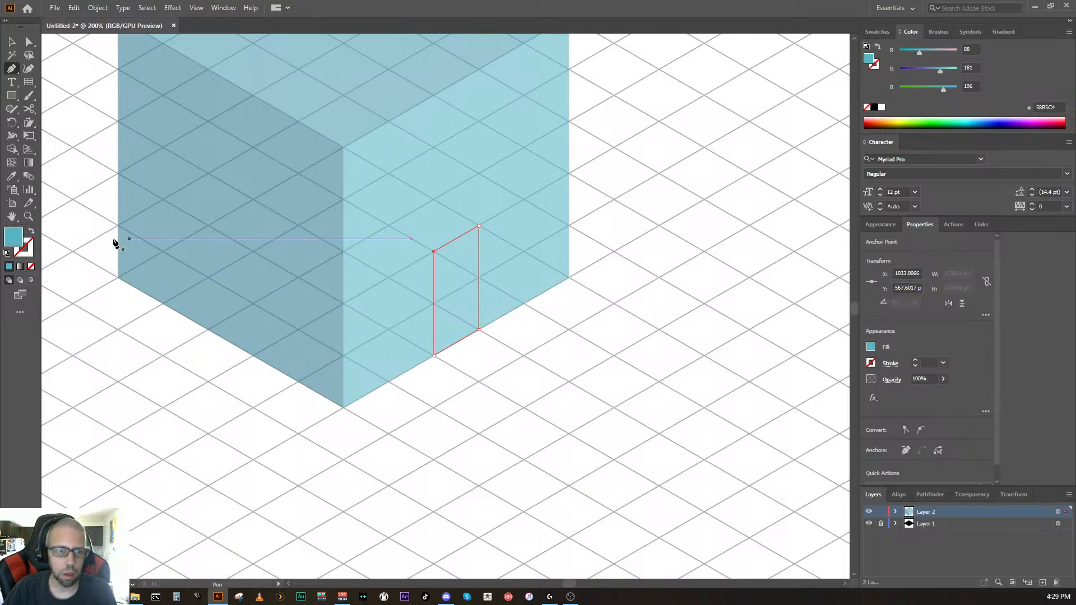
# Step: Fill the door shape on the cube's right face with black 000000 and deselect it
pyautogui.doubleClick(15, 247)
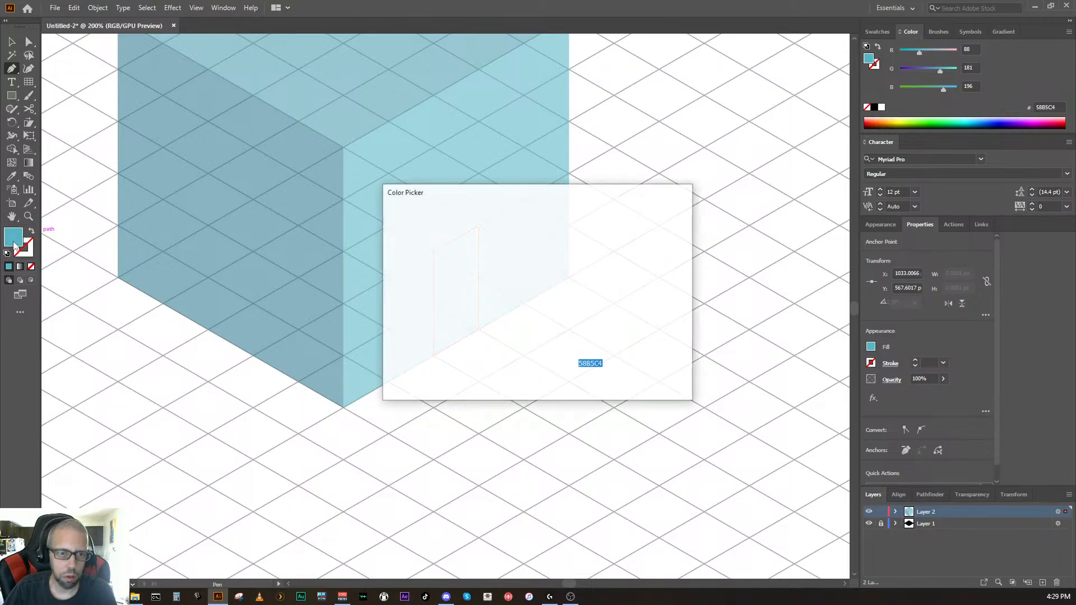
pyautogui.click(426, 336)
pyautogui.moveTo(426, 337); pyautogui.dragTo(373, 374)
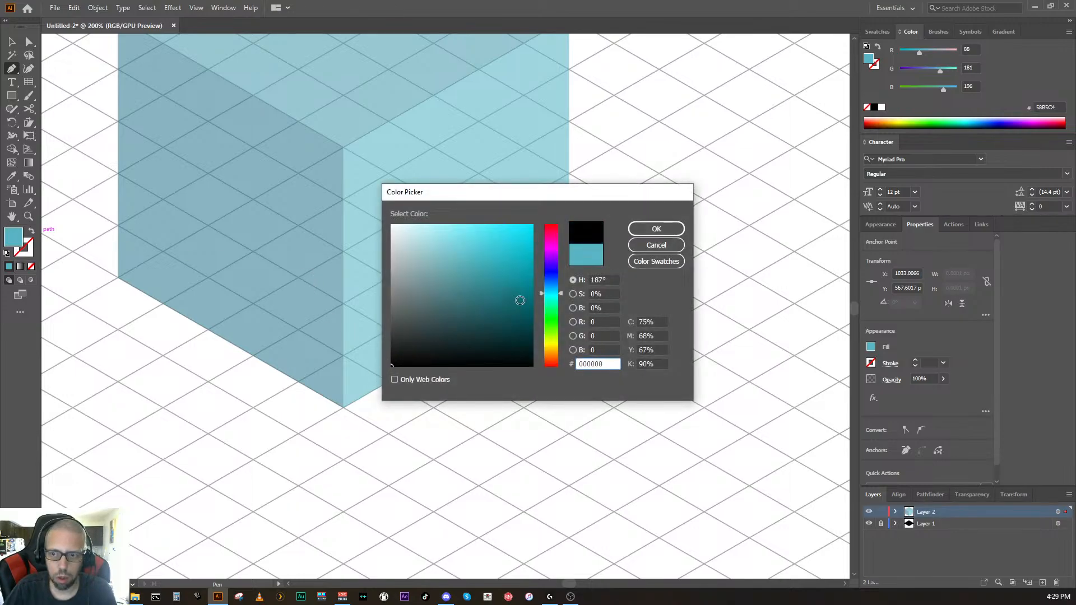
pyautogui.click(656, 229)
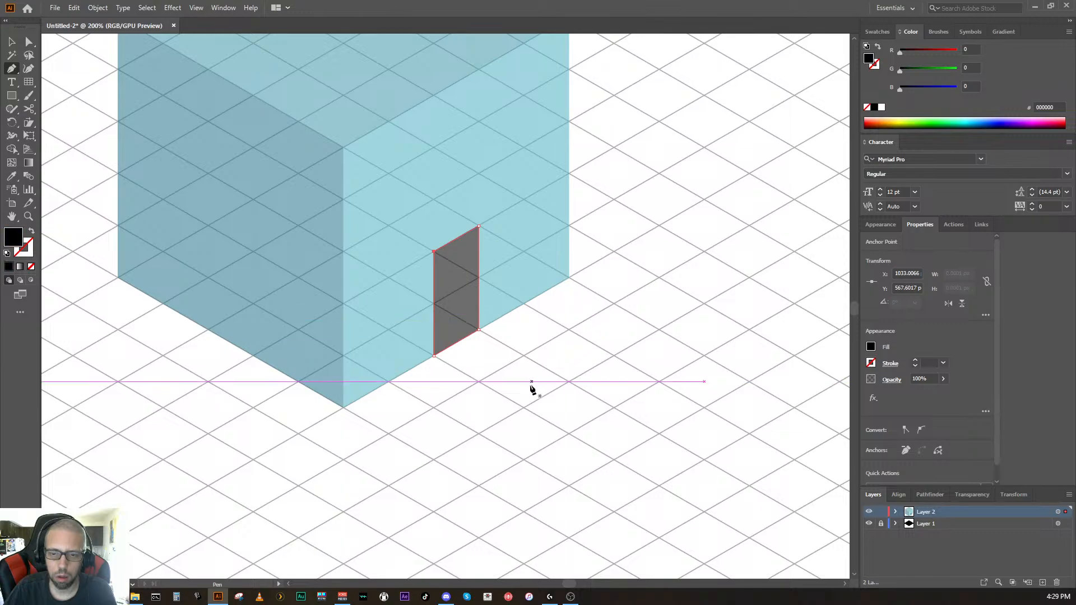
pyautogui.keyDown('ctrl'); pyautogui.click(530, 388); pyautogui.keyUp('ctrl')
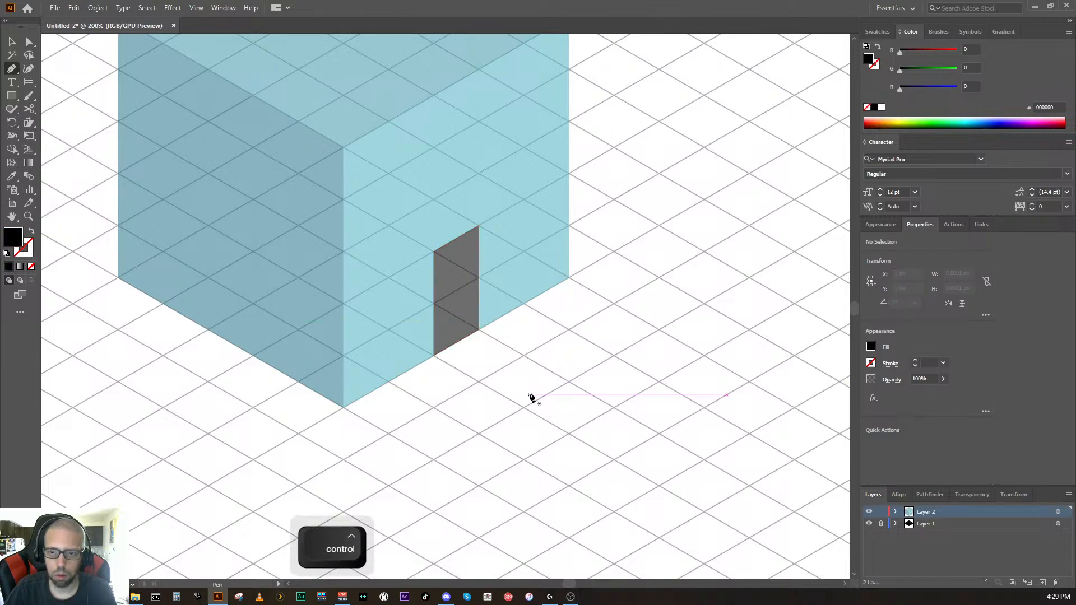
# Step: Draw a closed window parallelogram with the Pen tool right of the door, half a grid unit wide and about 35 px high
pyautogui.press('space')
pyautogui.moveTo(533, 382); pyautogui.dragTo(510, 466)
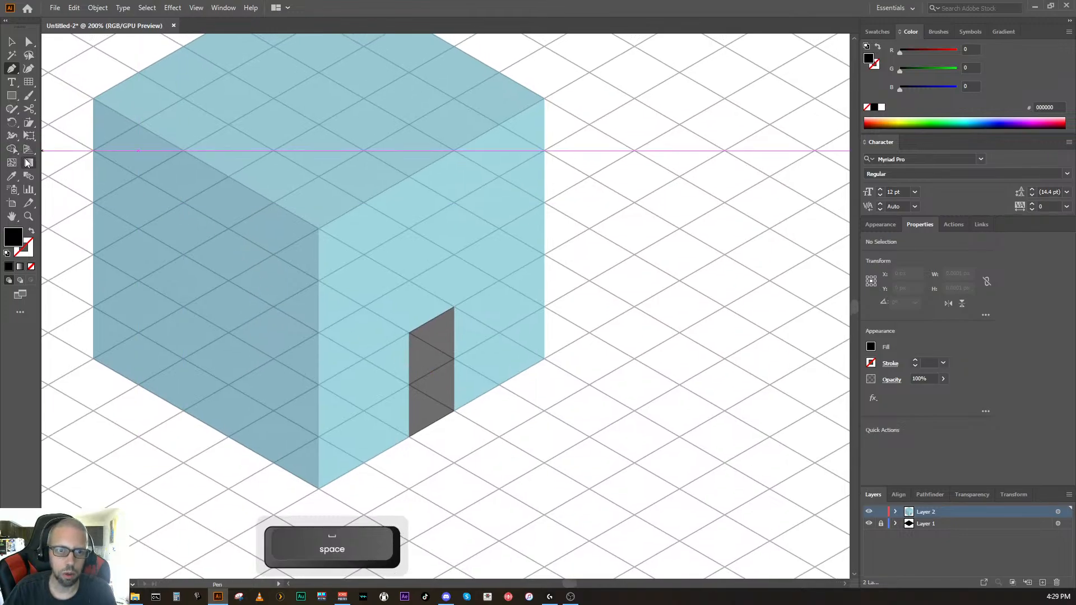
pyautogui.moveTo(210, 261)
pyautogui.mouseDown()
pyautogui.moveTo(278, 353)
pyautogui.moveTo(256, 238)
pyautogui.moveTo(207, 239)
pyautogui.moveTo(222, 253)
pyautogui.mouseUp()
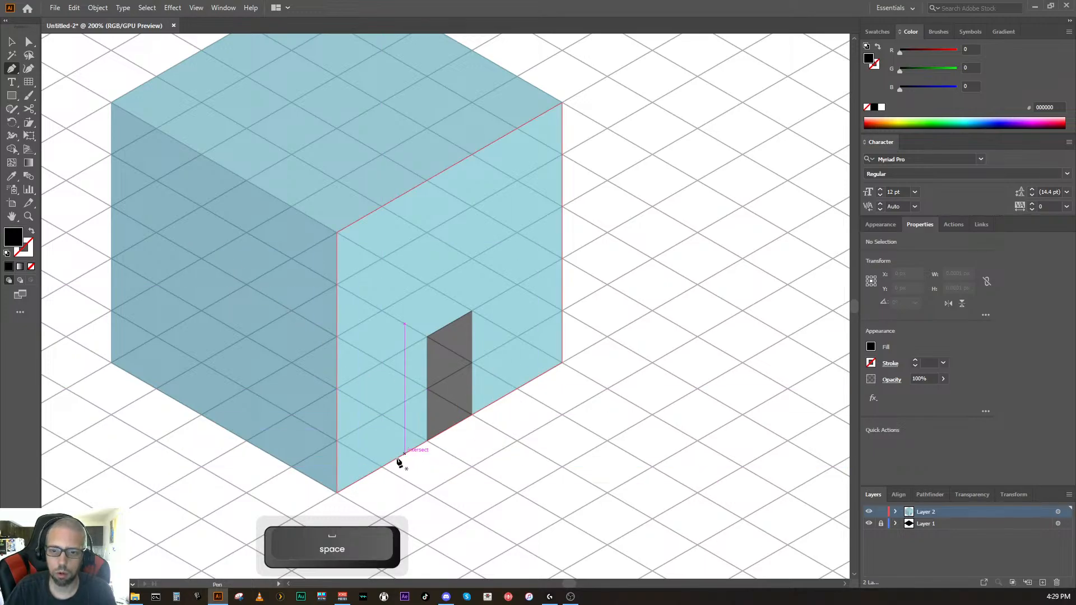
pyautogui.press('space')
pyautogui.moveTo(524, 445); pyautogui.dragTo(562, 430)
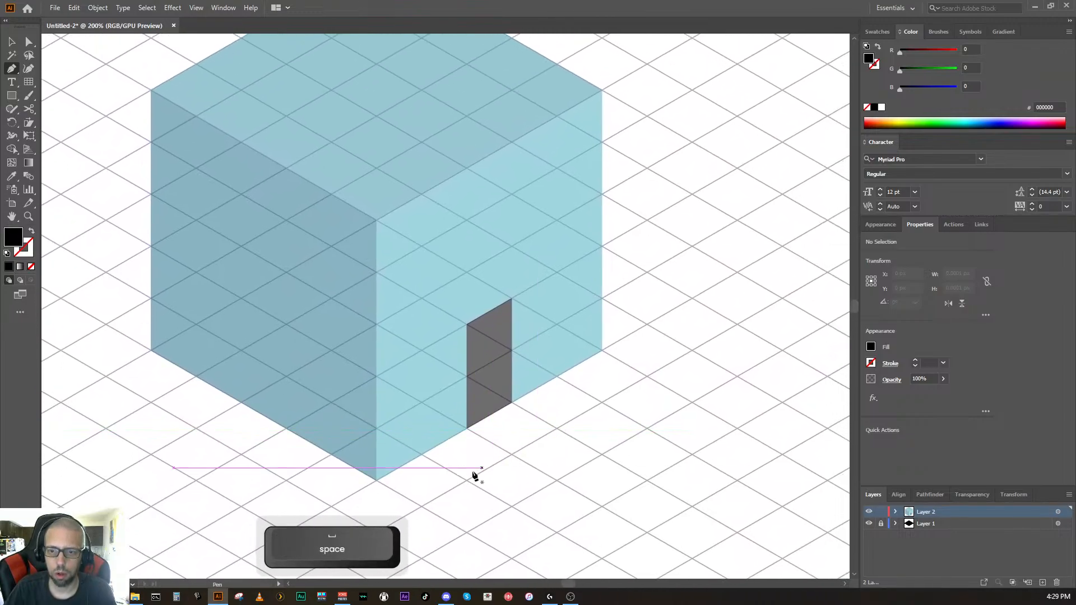
pyautogui.click(557, 325)
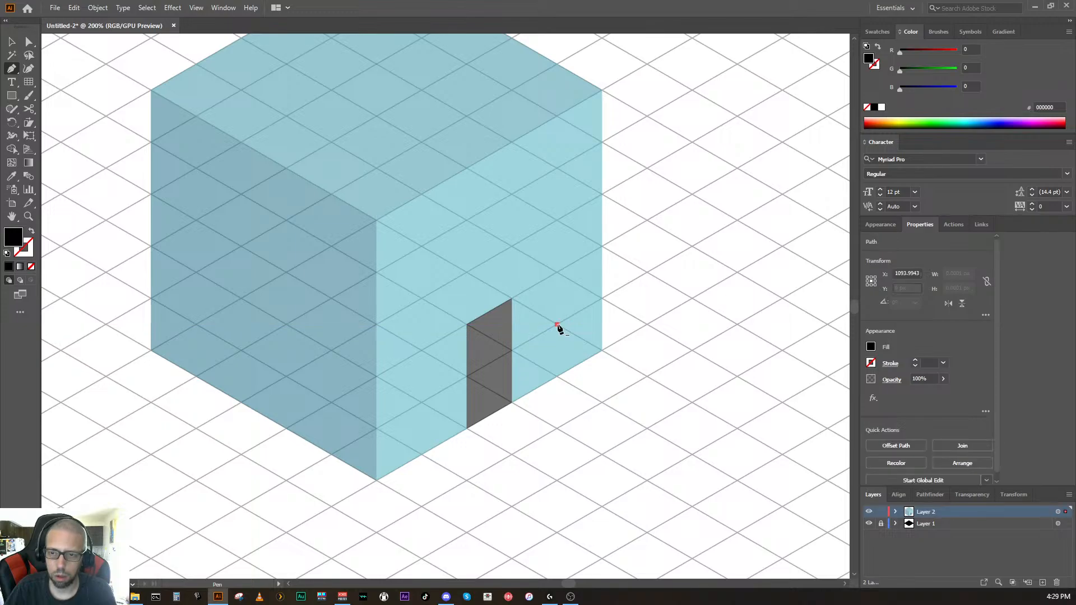
pyautogui.click(557, 273)
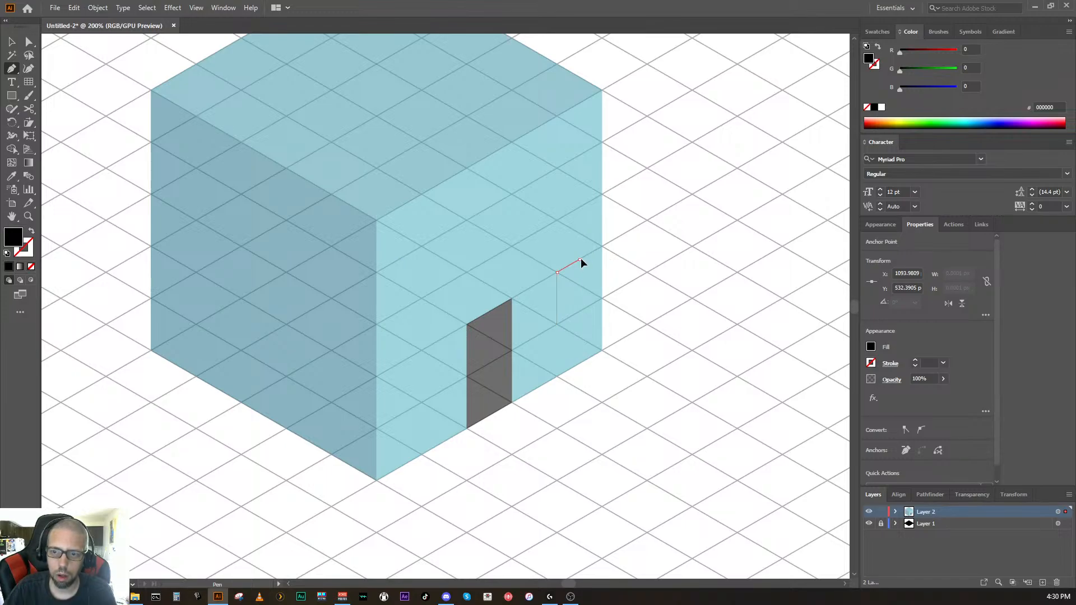
pyautogui.click(580, 259)
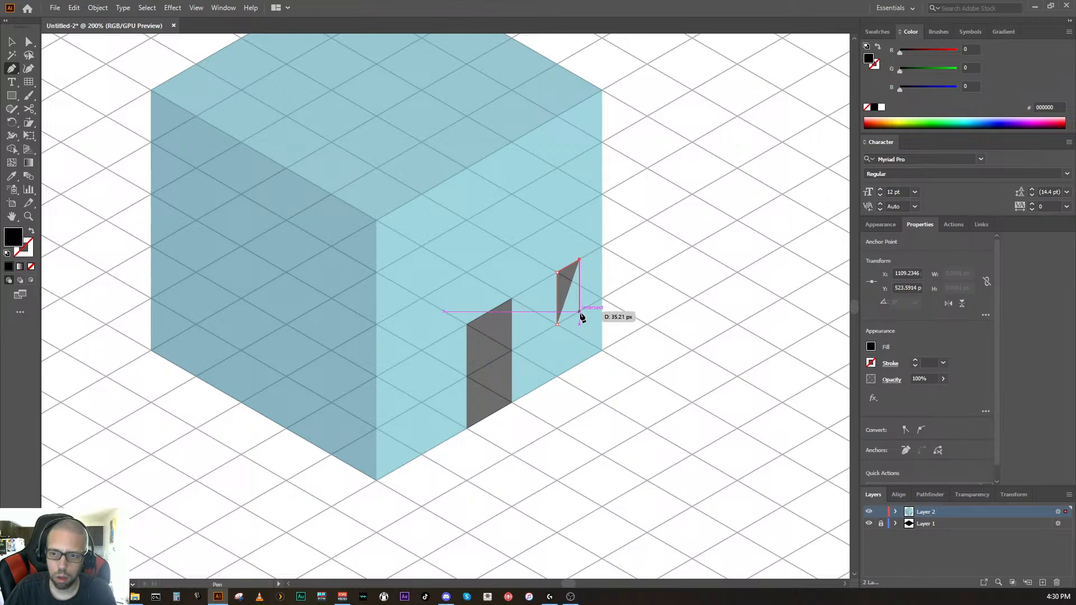
pyautogui.click(579, 312)
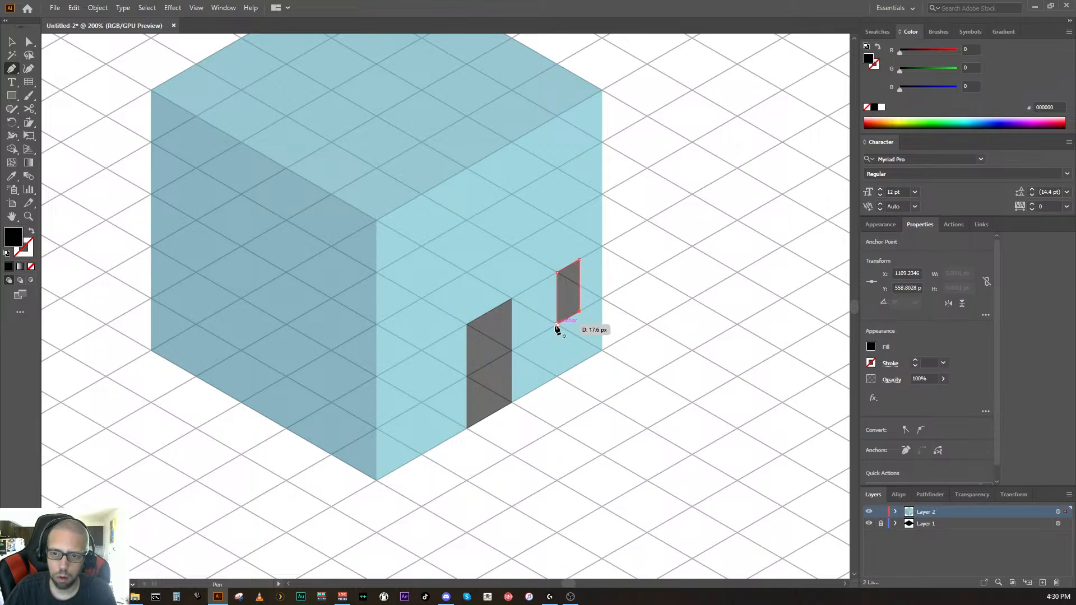
pyautogui.click(558, 323)
pyautogui.press('ctrl')
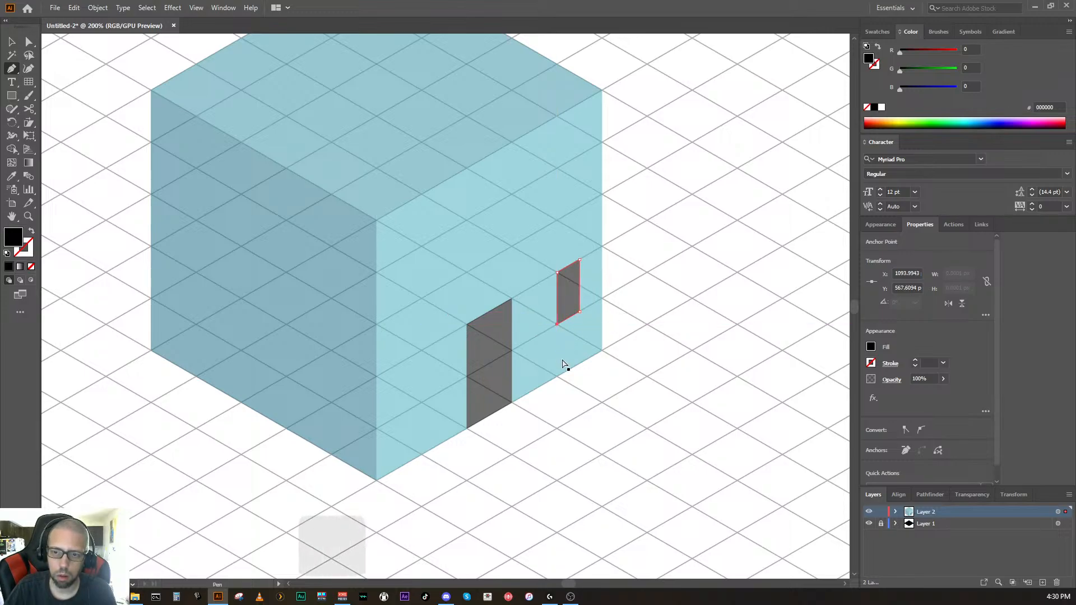
# Step: Draw a trial window with the Pen tool left of the door, half a grid unit wide, and delete it
pyautogui.click(421, 402)
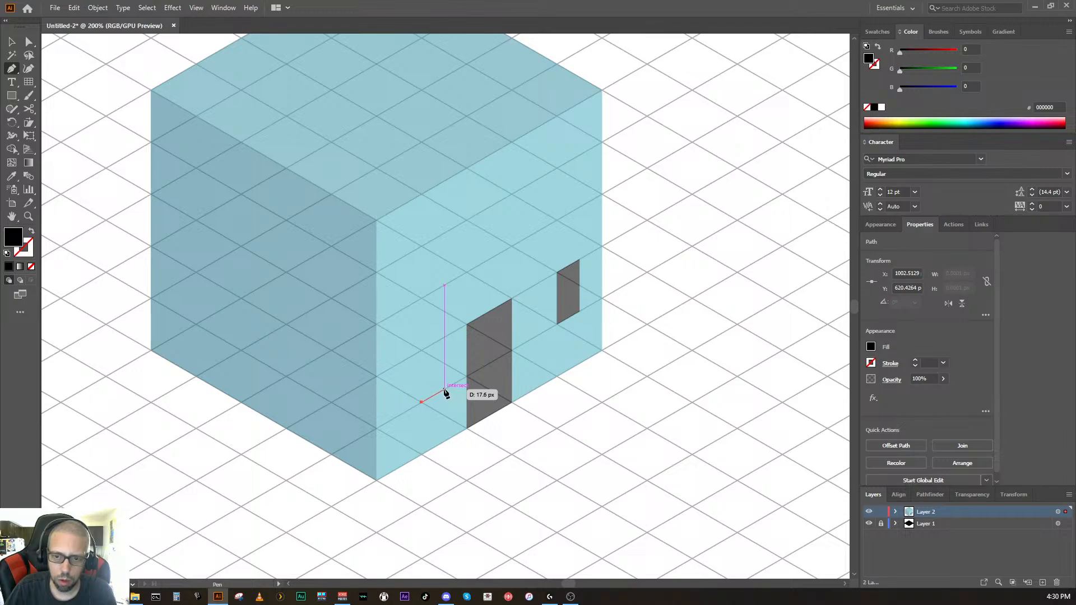
pyautogui.click(444, 389)
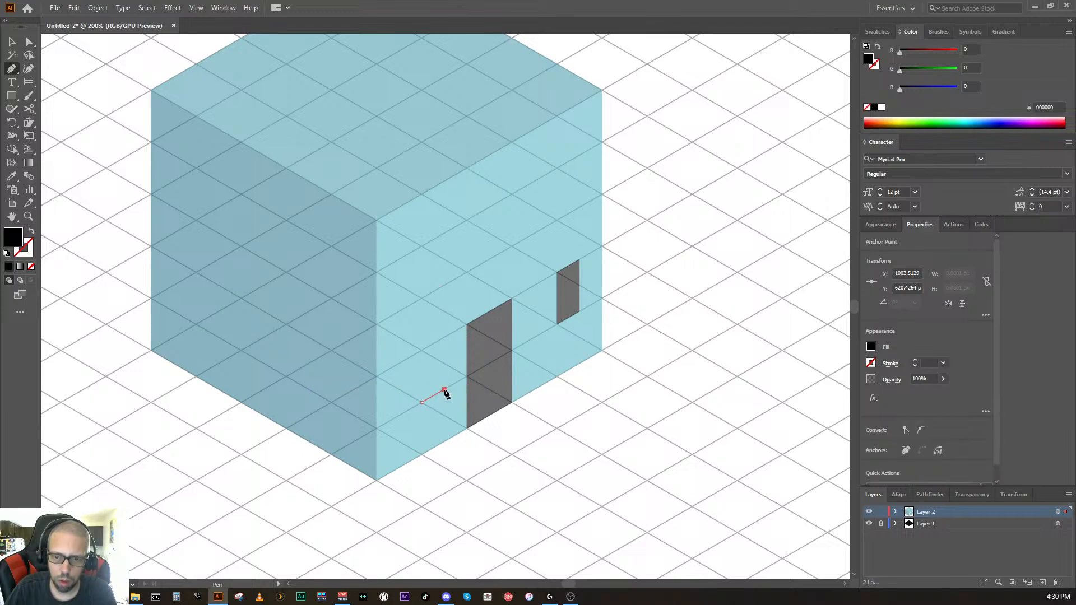
pyautogui.click(445, 338)
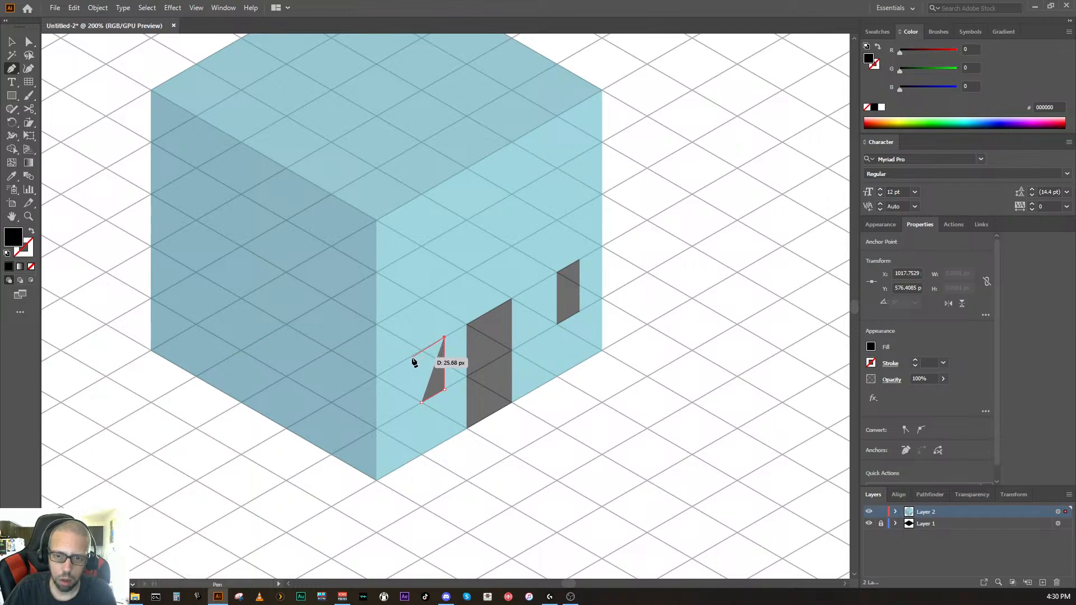
pyautogui.click(422, 351)
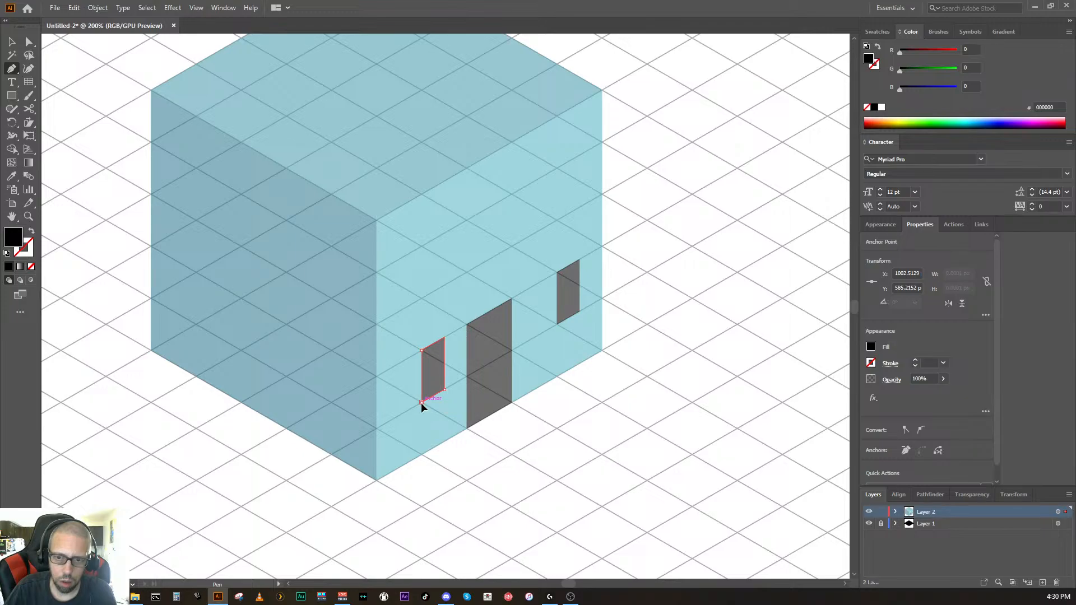
pyautogui.keyDown('ctrl'); pyautogui.click(457, 462); pyautogui.keyUp('ctrl')
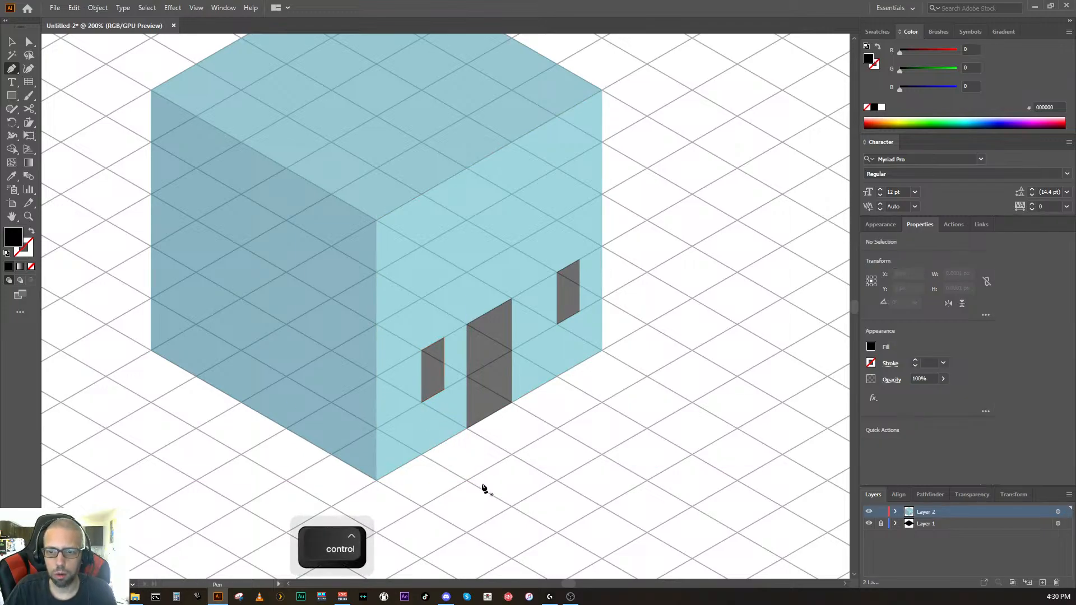
pyautogui.keyDown('ctrl'); pyautogui.click(439, 383); pyautogui.keyUp('ctrl')
pyautogui.press('Delete')
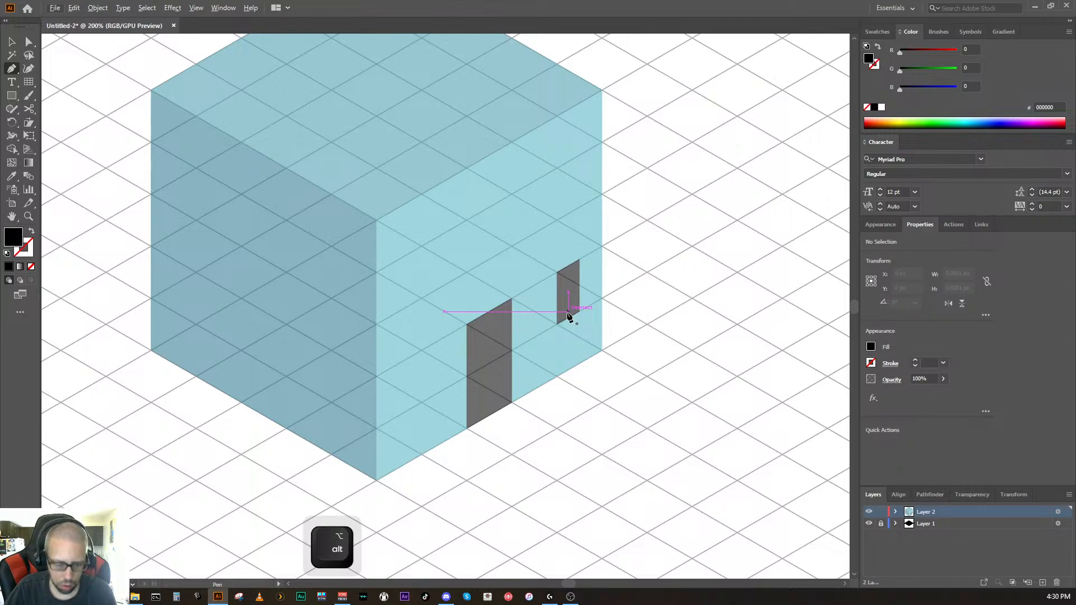
# Step: Try duplicating the window to the left of the door along the isometric direction, and undo the copy
pyautogui.hotkey('alt', 'v')
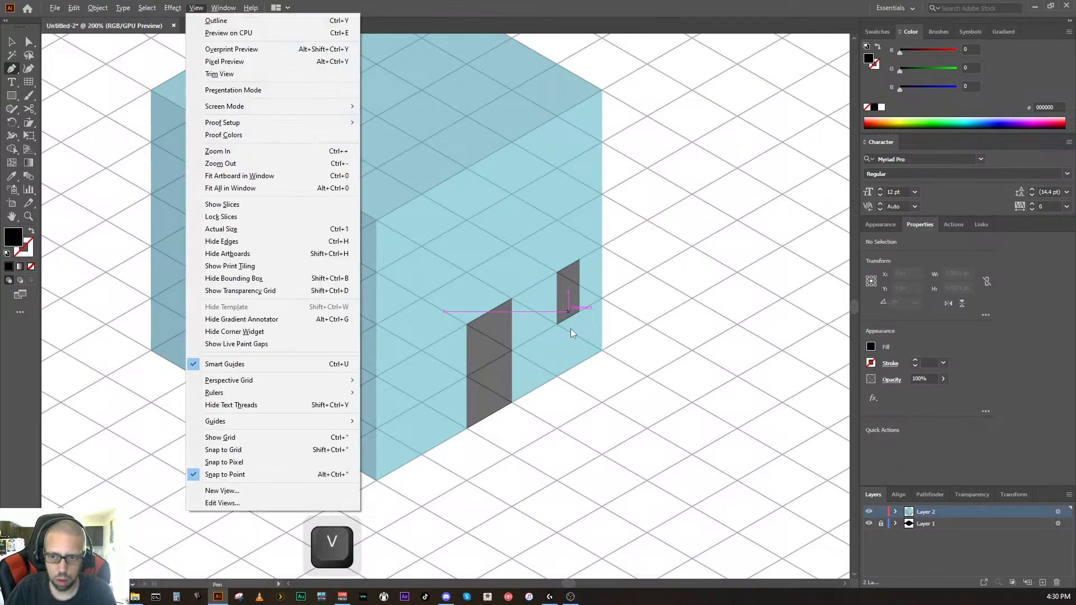
pyautogui.press('Escape')
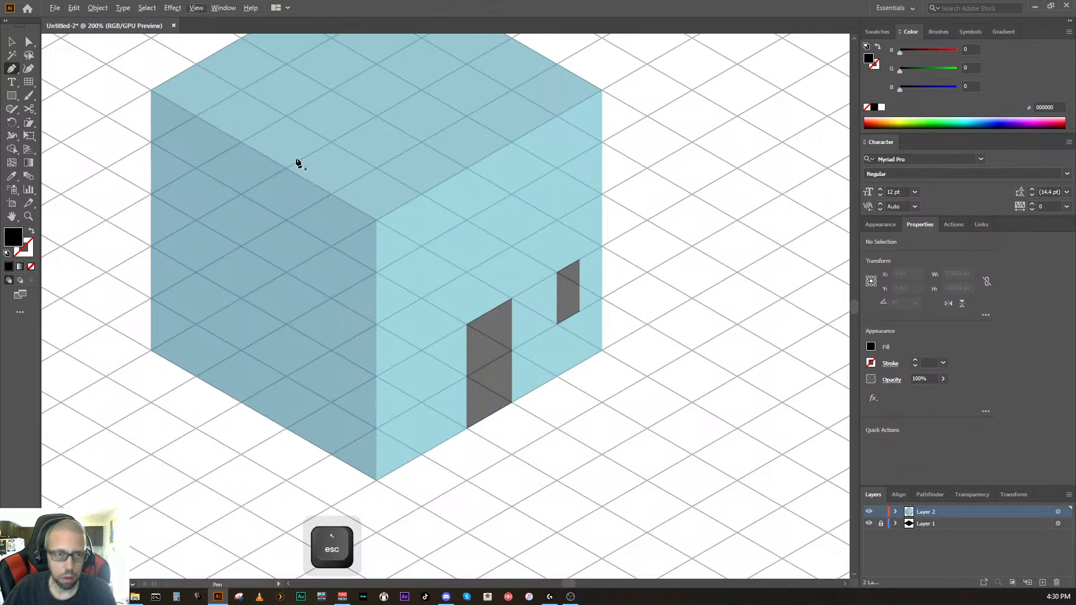
pyautogui.press('v')
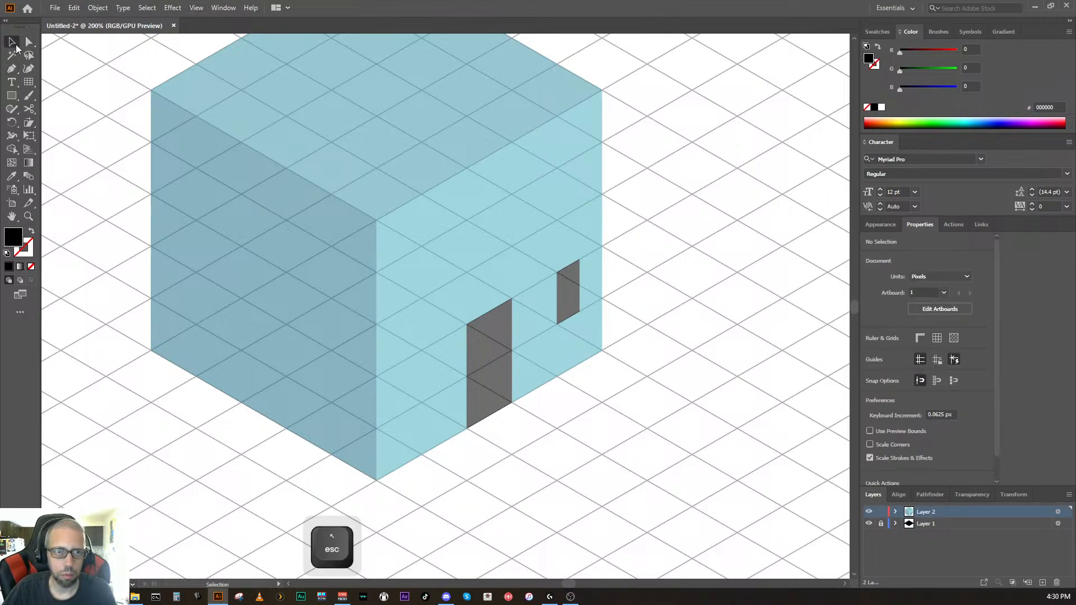
pyautogui.click(569, 301)
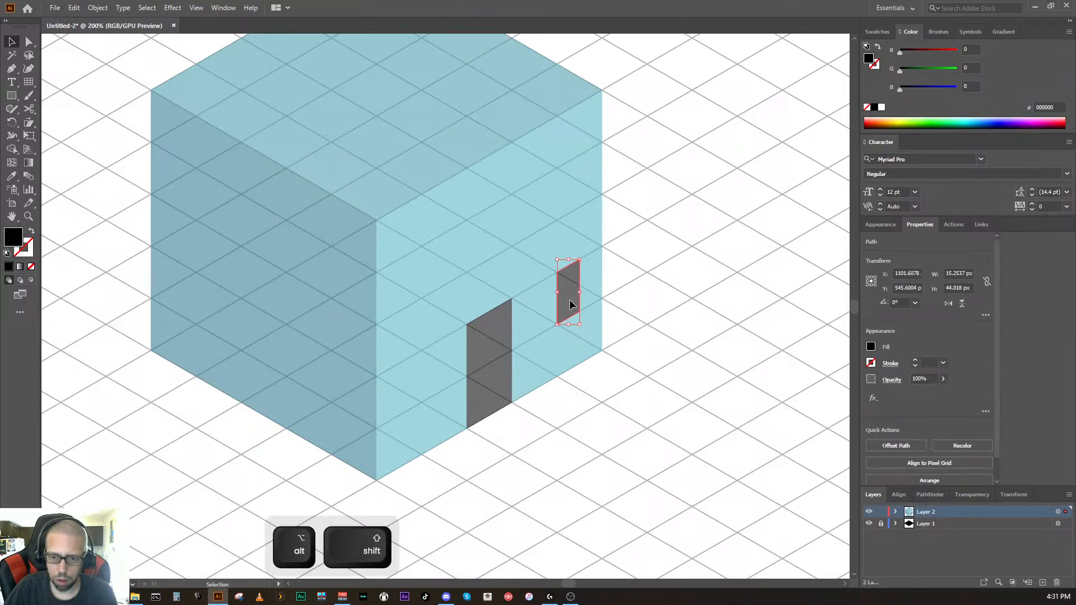
pyautogui.moveTo(569, 304); pyautogui.dragTo(433, 377)
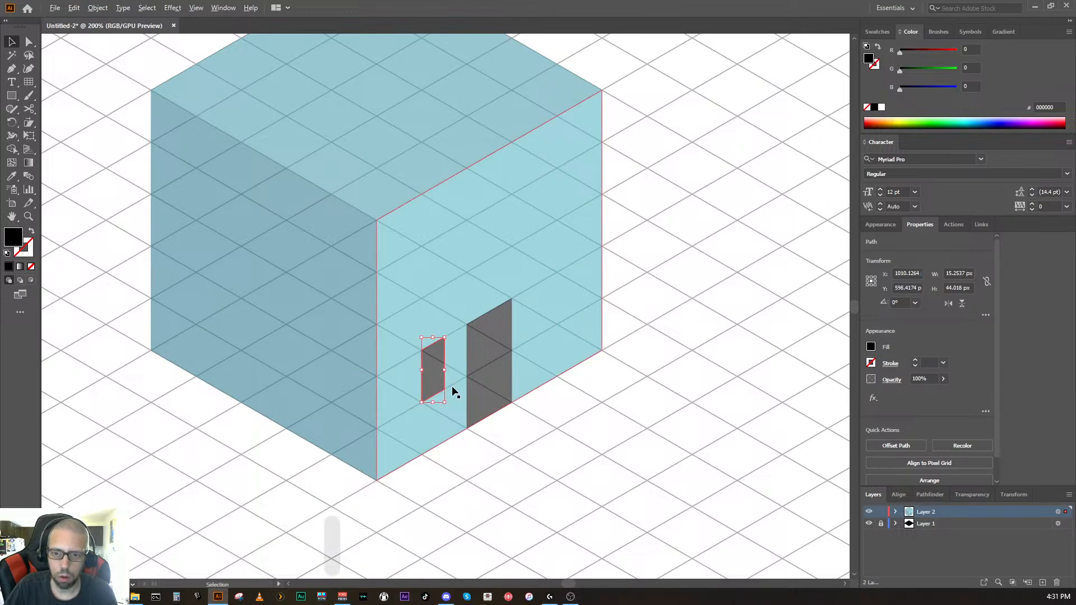
pyautogui.hotkey('ctrl', 'z')
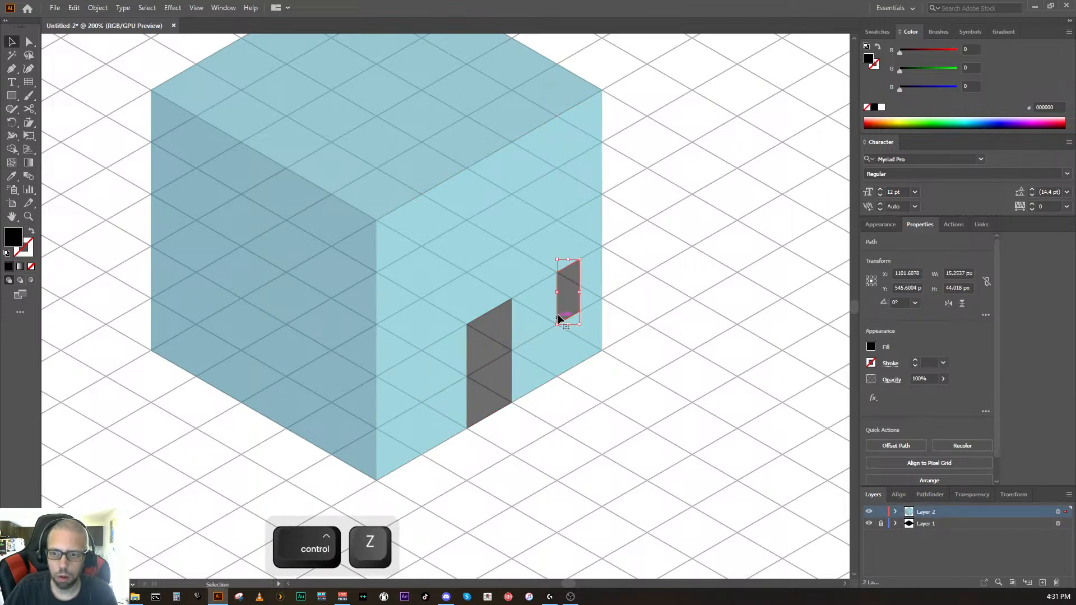
# Step: Duplicate the window to the left of the door, half a grid unit from the cube's front corner, and deselect it
pyautogui.press('alt')
pyautogui.press('shift')
pyautogui.moveTo(564, 307); pyautogui.dragTo(406, 404)
pyautogui.hotkey('ctrl', 'h')
pyautogui.keyDown('ctrl'); pyautogui.click(552, 471); pyautogui.keyUp('ctrl')
pyautogui.scroll(3, 573, 446)
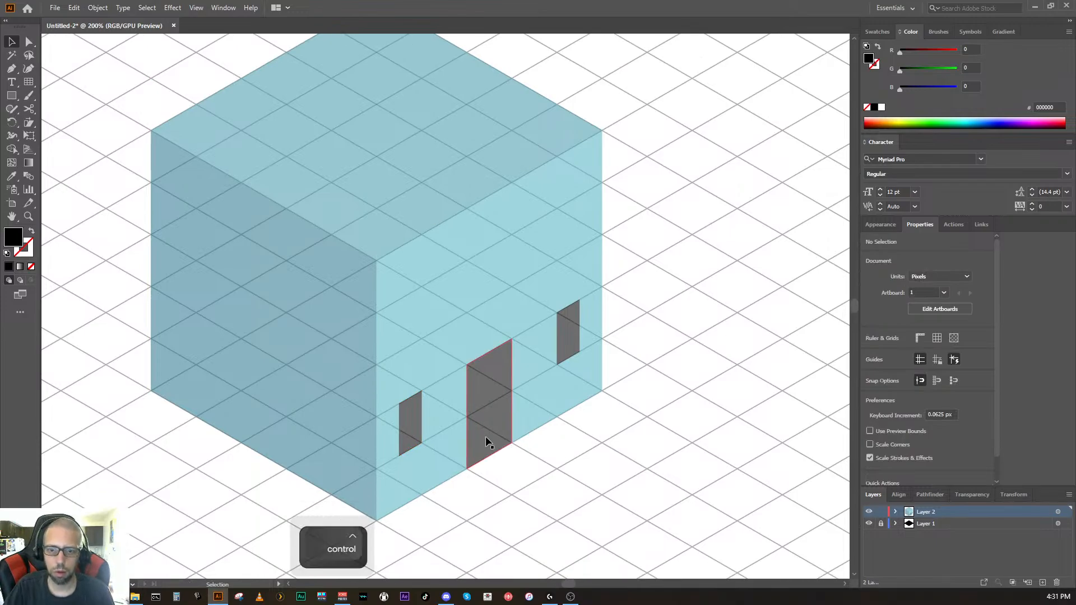
# Step: Select both windows flanking the door on the cube's right face
pyautogui.click(417, 427)
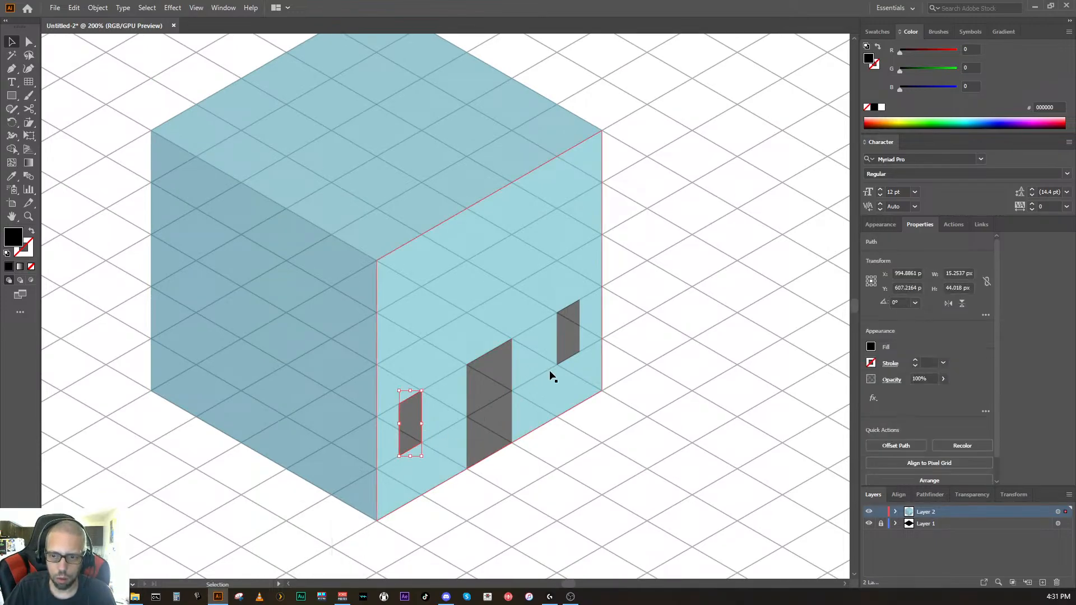
pyautogui.keyDown('alt'); pyautogui.click(563, 355); pyautogui.keyUp('alt')
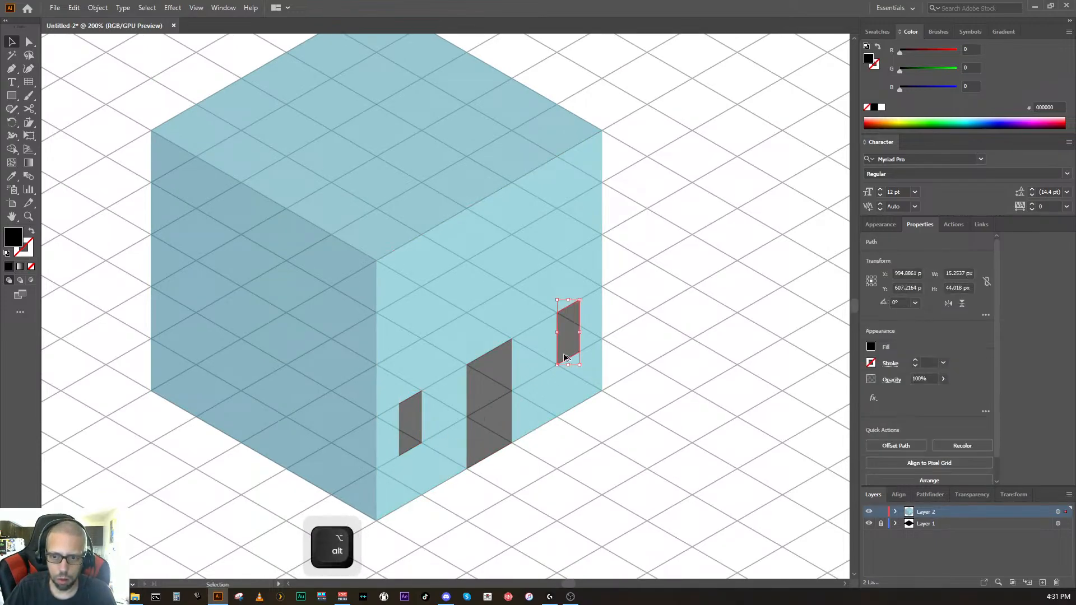
pyautogui.keyDown('shift'); pyautogui.click(418, 420); pyautogui.keyUp('shift')
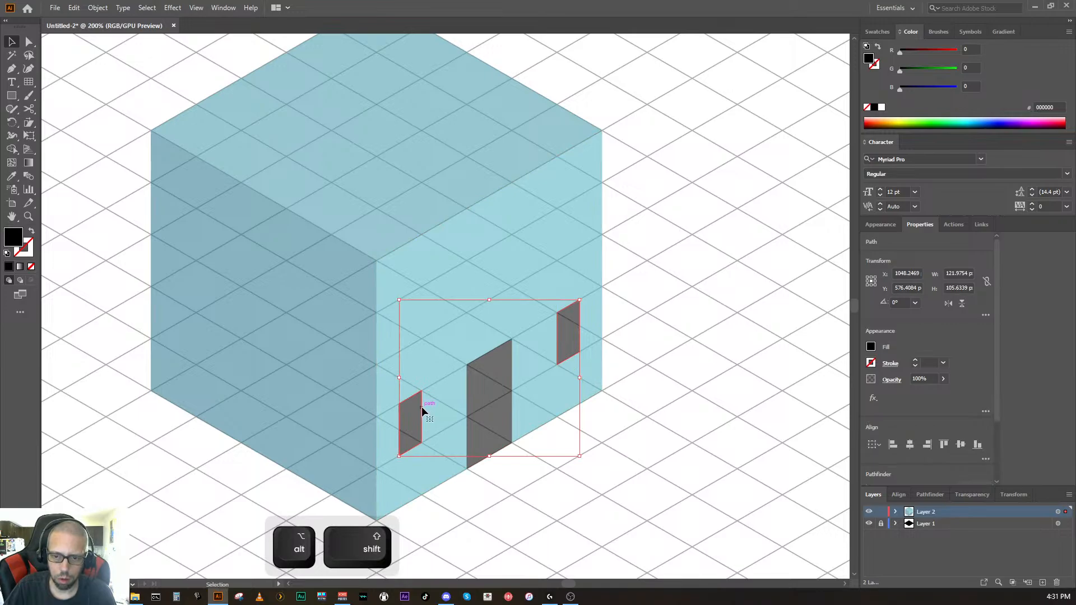
pyautogui.keyDown('alt'); pyautogui.click(421, 408); pyautogui.keyUp('alt')
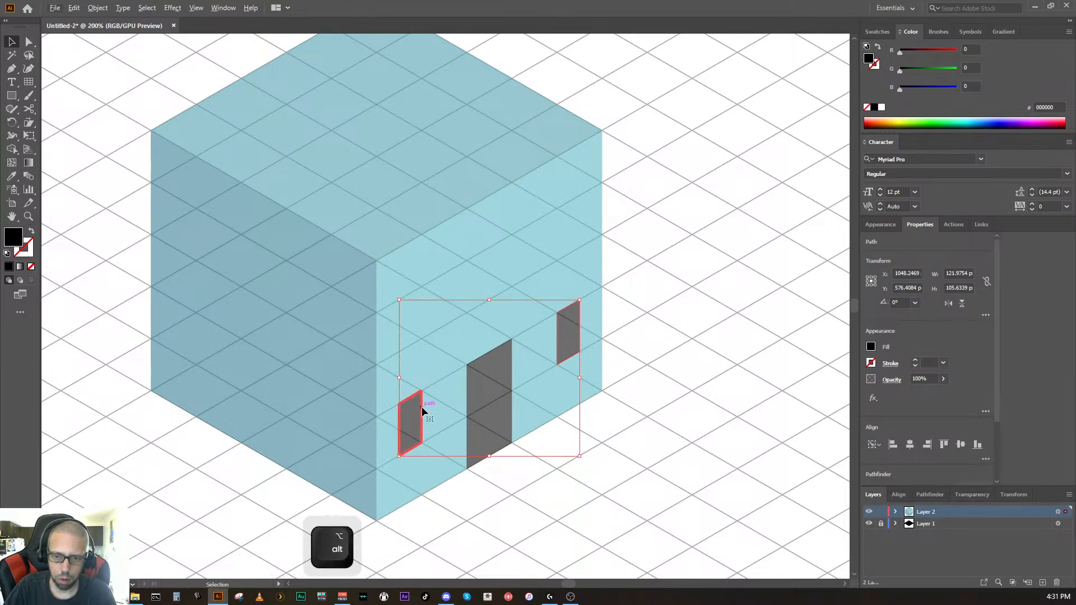
# Step: Undo the last window edits one by one and redo them to restore the duplicated window left of the door
pyautogui.hotkey('ctrl', 'z')
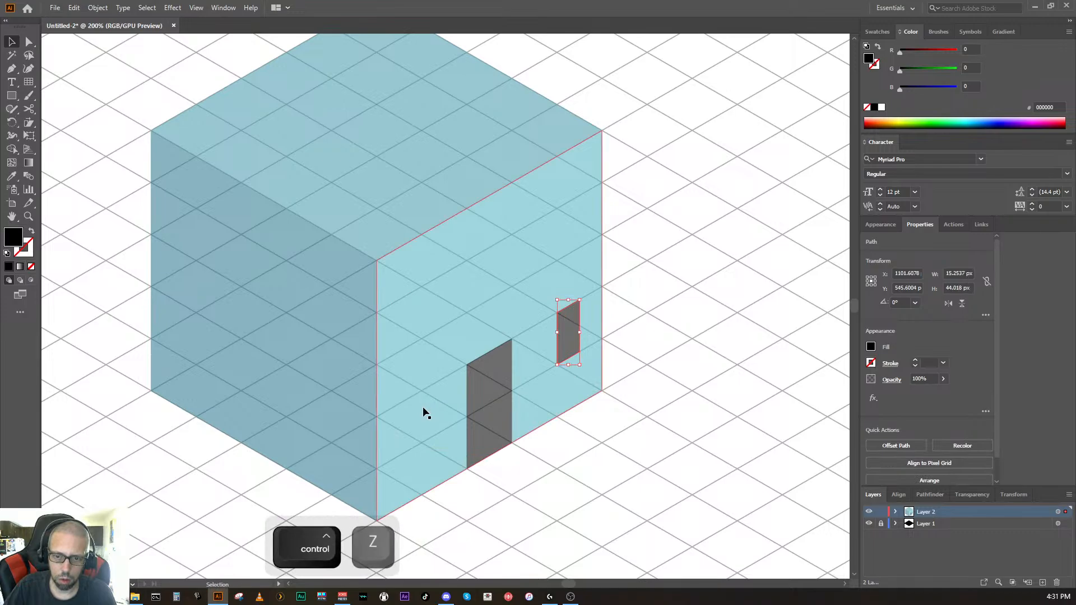
pyautogui.hotkey('ctrl', 'z')
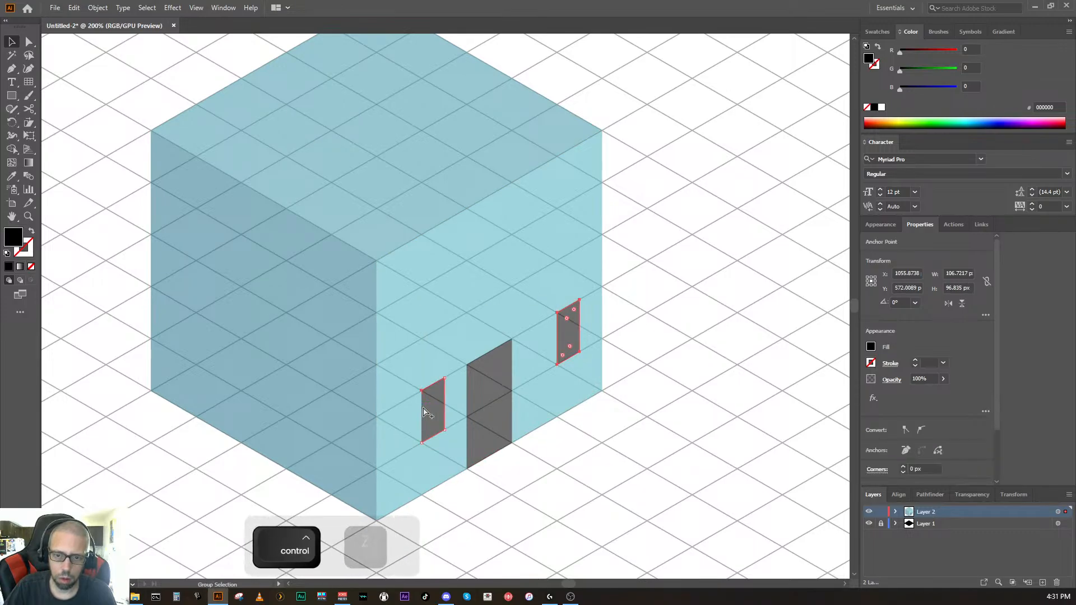
pyautogui.hotkey('ctrl', 'z')
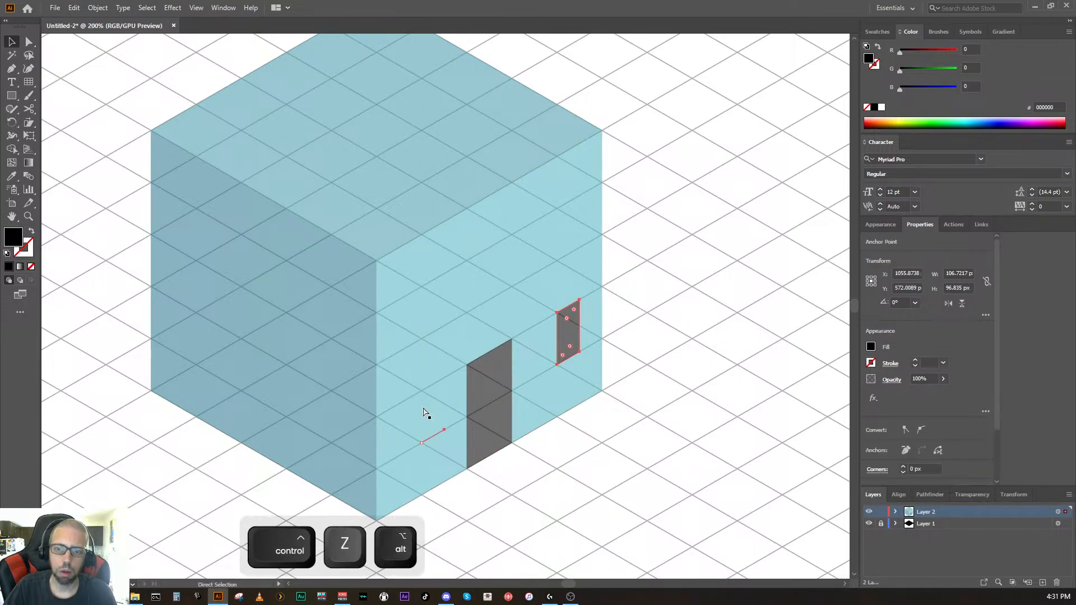
pyautogui.hotkey('ctrl', 'z')
pyautogui.press('shift')
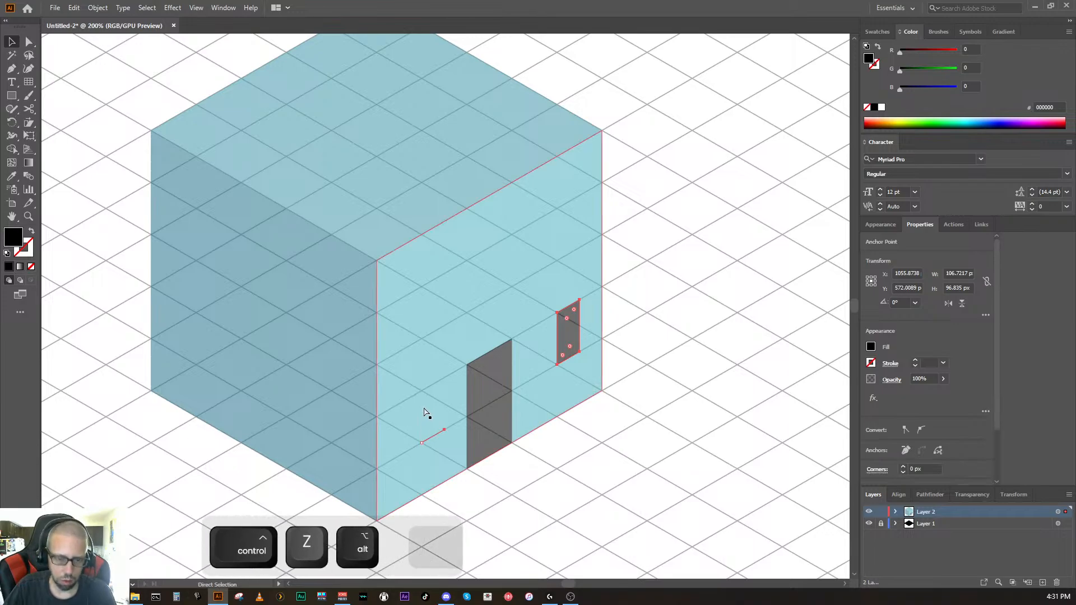
pyautogui.hotkey('ctrl', 'shift', 'z')
pyautogui.hotkey('ctrl', 'shift', 'z')
pyautogui.hotkey('ctrl', 'shift', 'z')
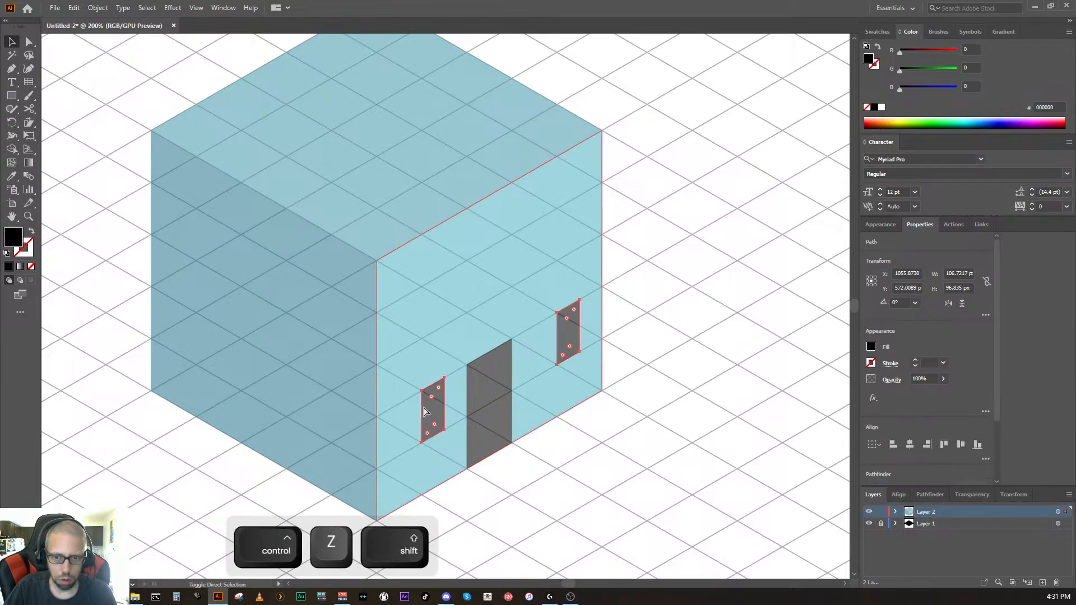
pyautogui.hotkey('ctrl', 'shift', 'z')
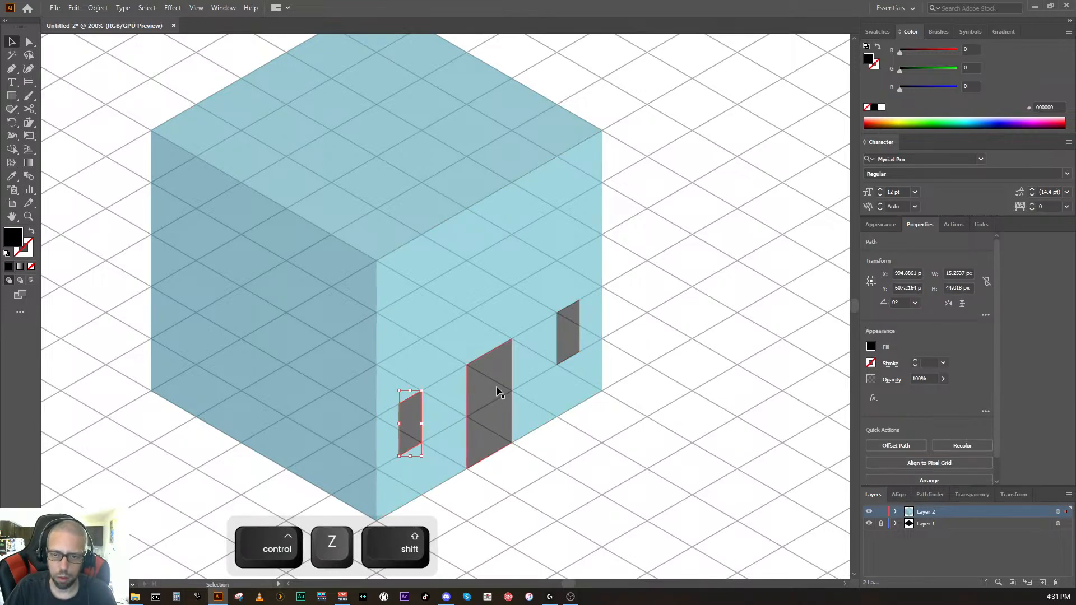
# Step: Duplicate the two windows flanking the door about 70 px straight up to form an upper row, and deselect them
pyautogui.keyDown('shift'); pyautogui.click(564, 351); pyautogui.keyUp('shift')
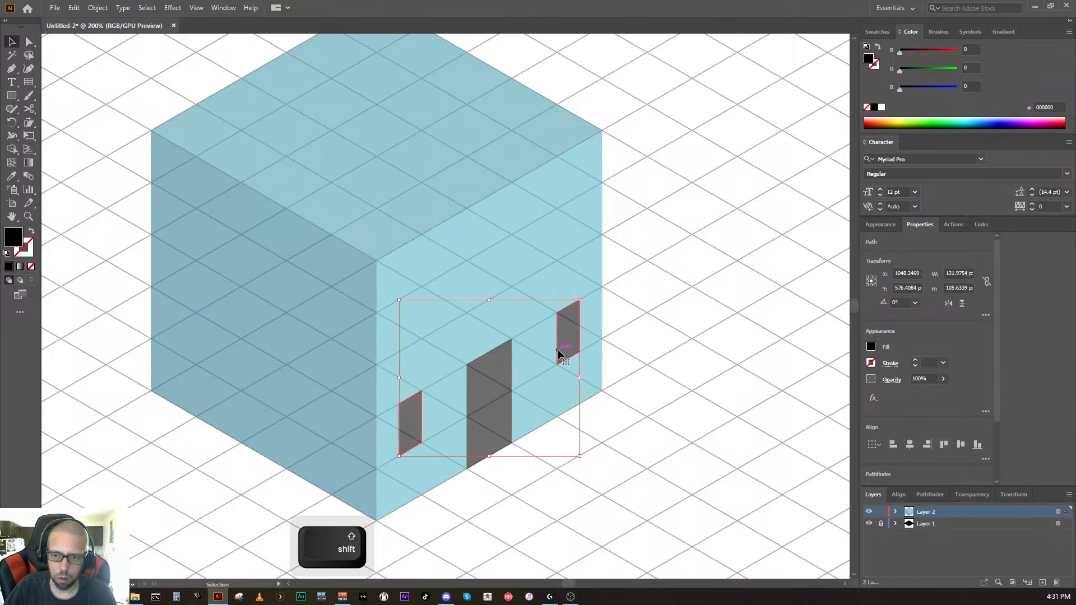
pyautogui.moveTo(558, 350); pyautogui.dragTo(546, 251)
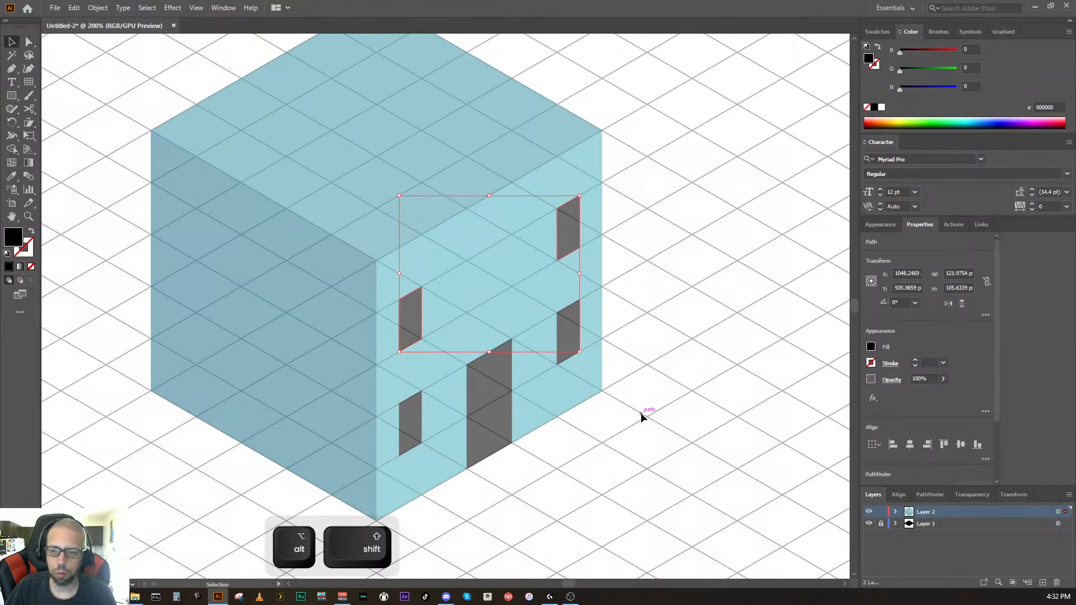
pyautogui.click(631, 429)
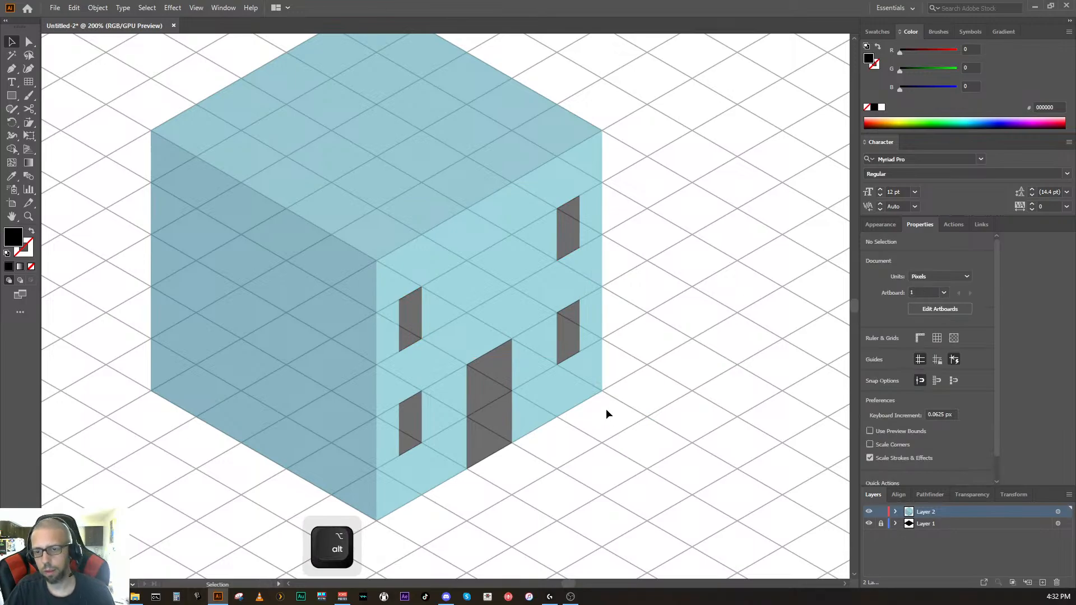
# Step: Select the two lower windows flanking the door and set their fill to light gray C8CDCE
pyautogui.press('space')
pyautogui.moveTo(581, 443); pyautogui.dragTo(500, 472)
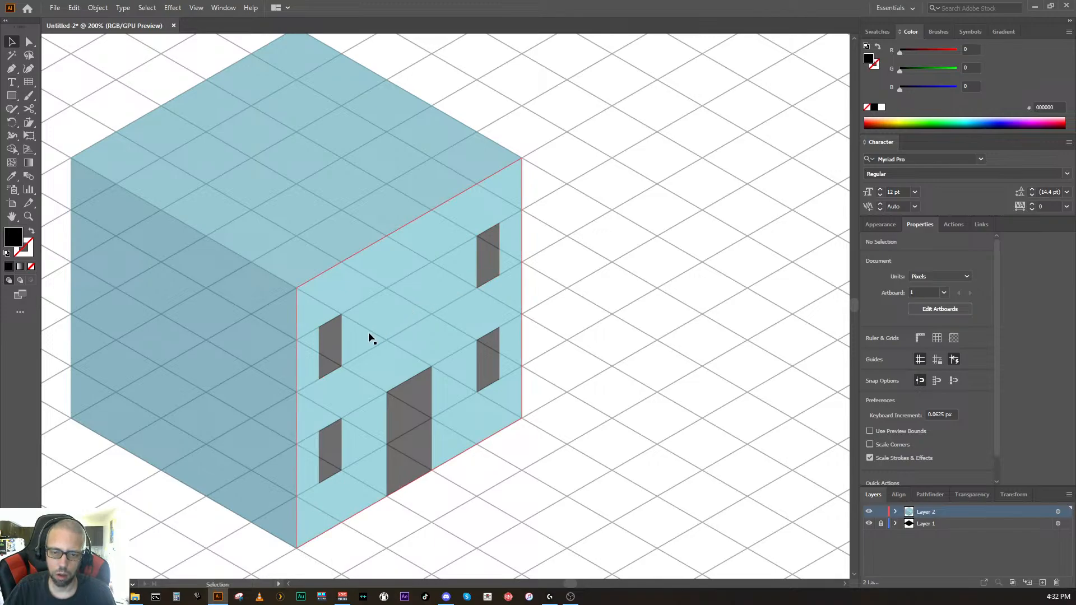
pyautogui.moveTo(524, 464); pyautogui.dragTo(601, 425)
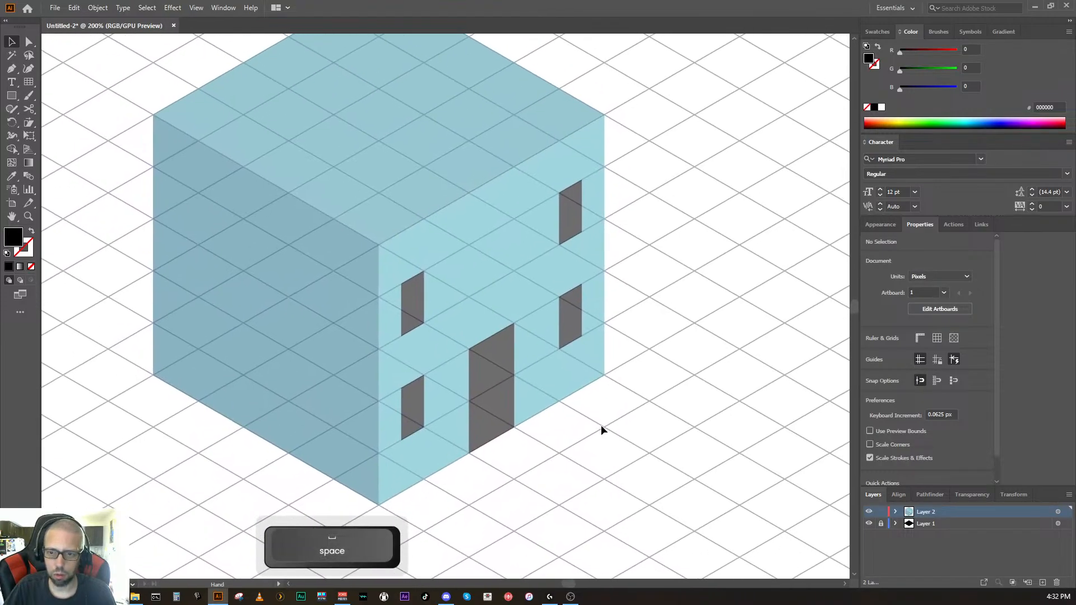
pyautogui.keyDown('ctrl'); pyautogui.click(428, 416); pyautogui.keyUp('ctrl')
pyautogui.keyDown('ctrl'); pyautogui.click(579, 282); pyautogui.keyUp('ctrl')
pyautogui.keyDown('shift'); pyautogui.click(414, 400); pyautogui.keyUp('shift')
pyautogui.keyDown('shift'); pyautogui.click(487, 377); pyautogui.keyUp('shift')
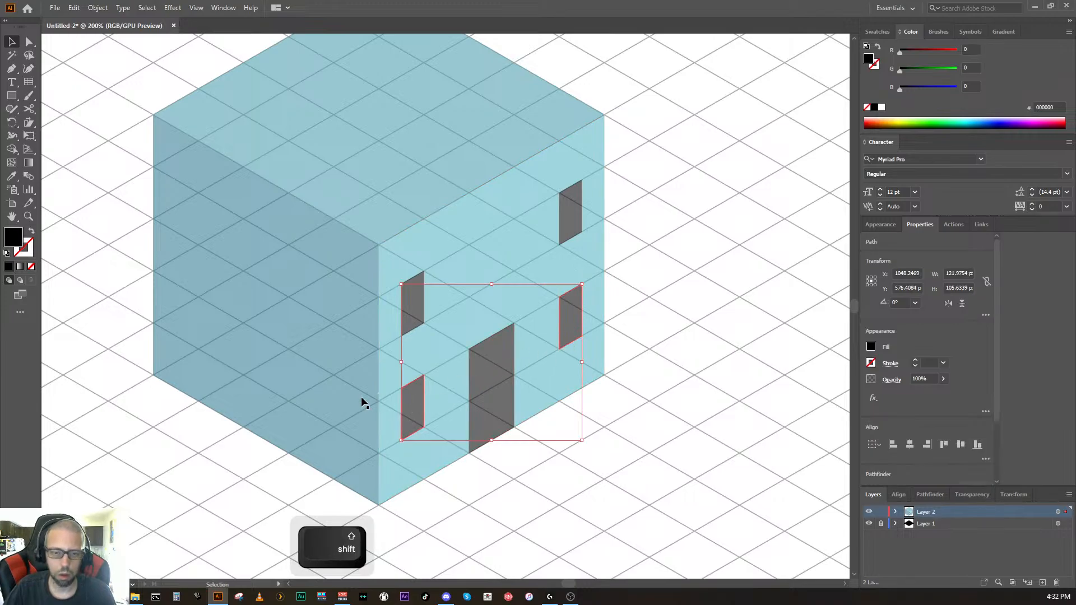
pyautogui.doubleClick(17, 242)
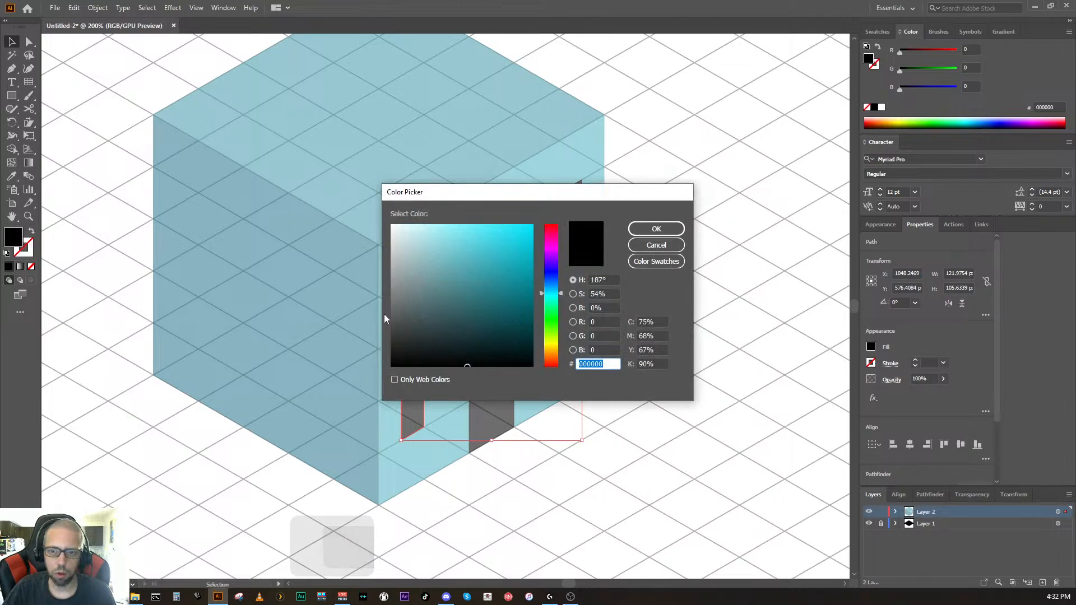
pyautogui.moveTo(405, 261); pyautogui.dragTo(397, 250)
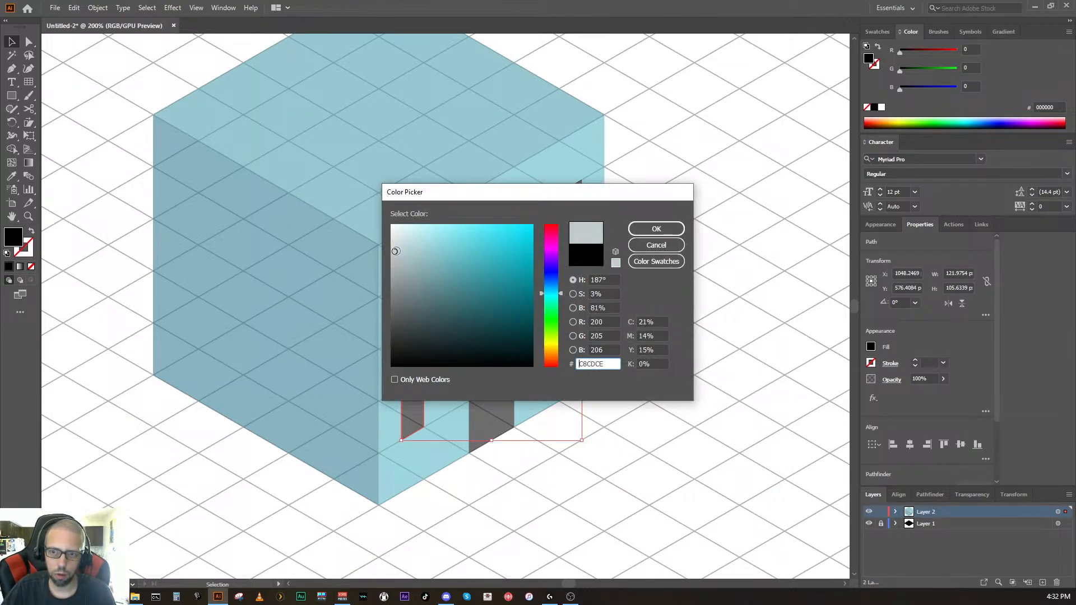
pyautogui.click(639, 230)
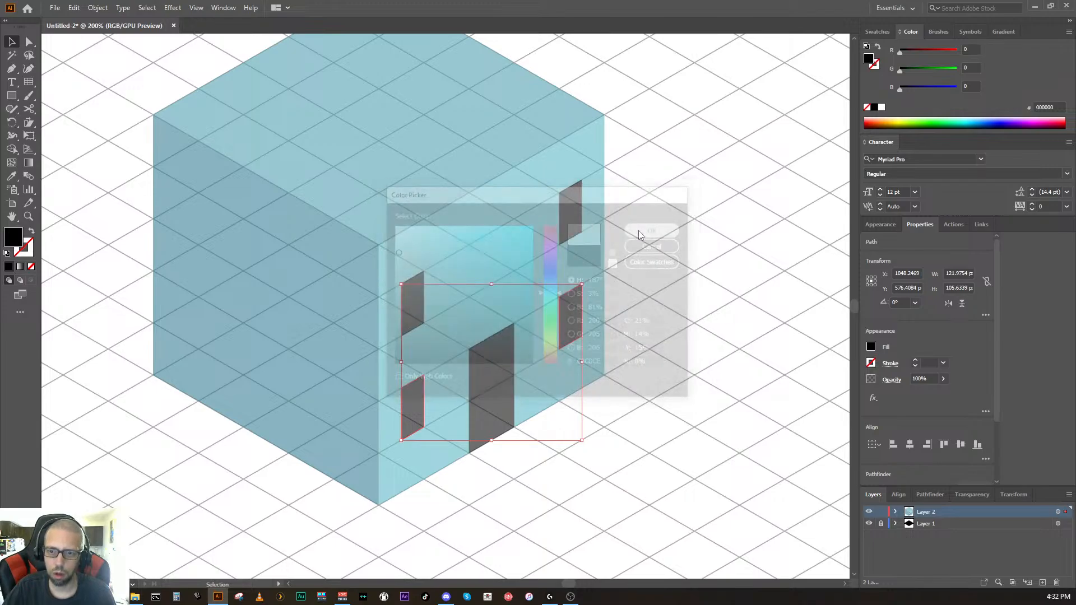
# Step: Select the two upper windows, sample the light gray fill from a lower window with the Eyedropper, and deselect them
pyautogui.keyDown('shift'); pyautogui.click(416, 315); pyautogui.keyUp('shift')
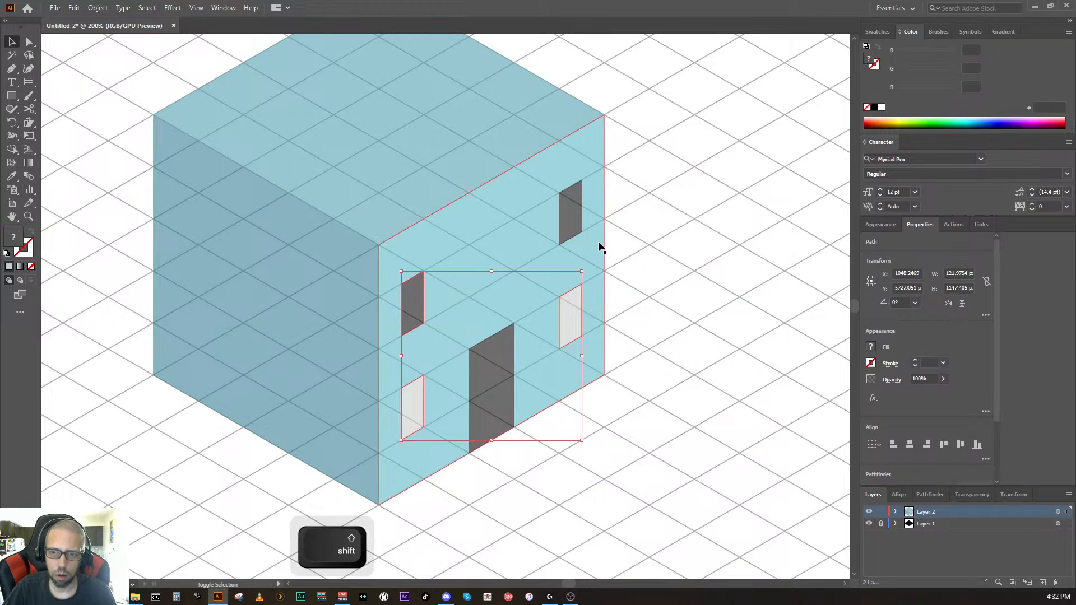
pyautogui.click(571, 228)
pyautogui.keyDown('shift'); pyautogui.click(412, 309); pyautogui.keyUp('shift')
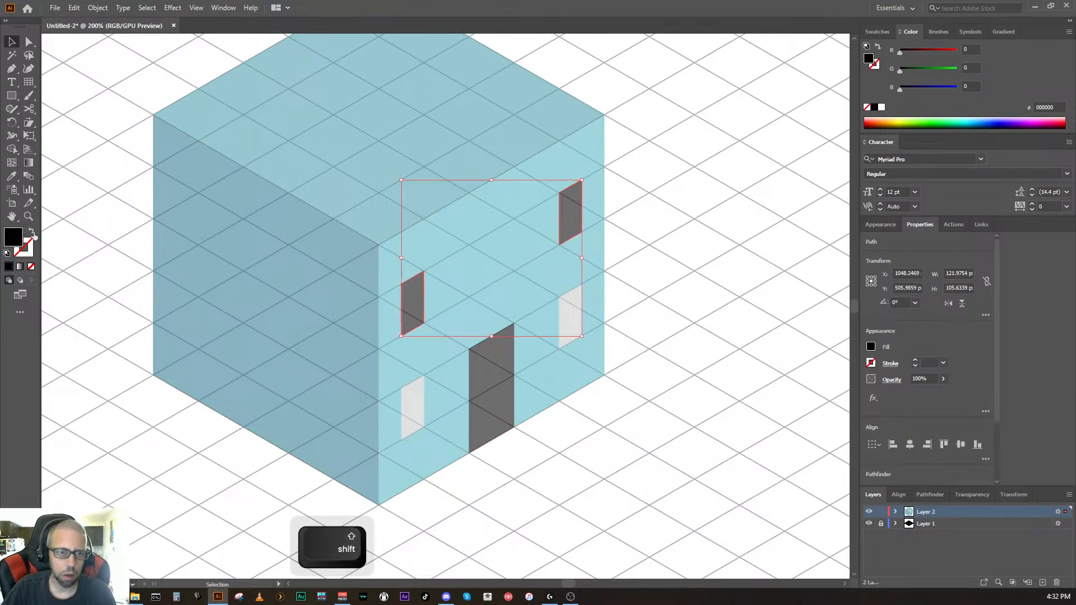
pyautogui.click(11, 175)
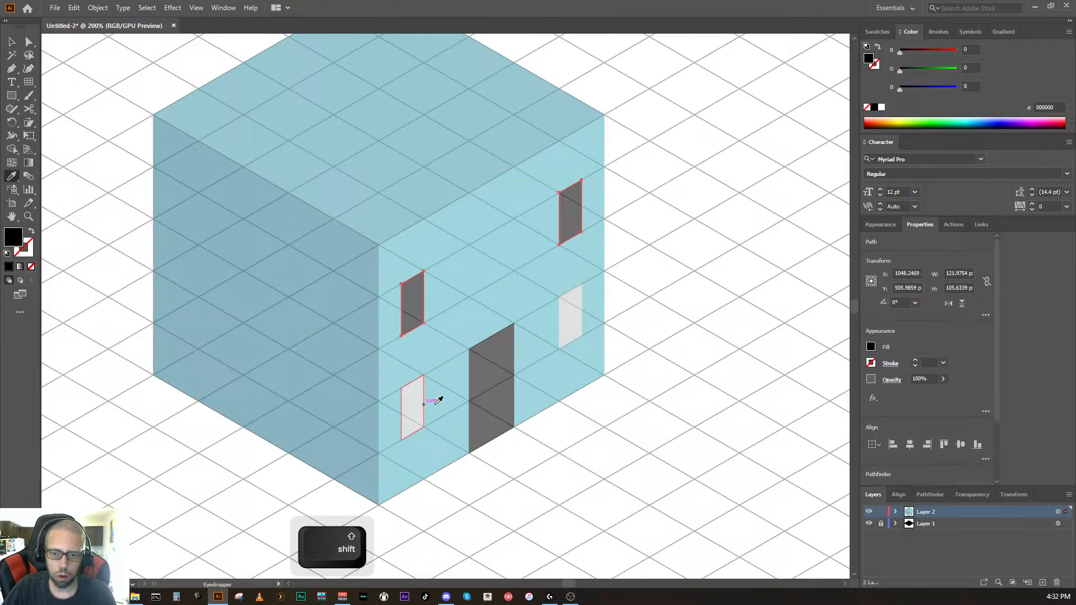
pyautogui.click(415, 398)
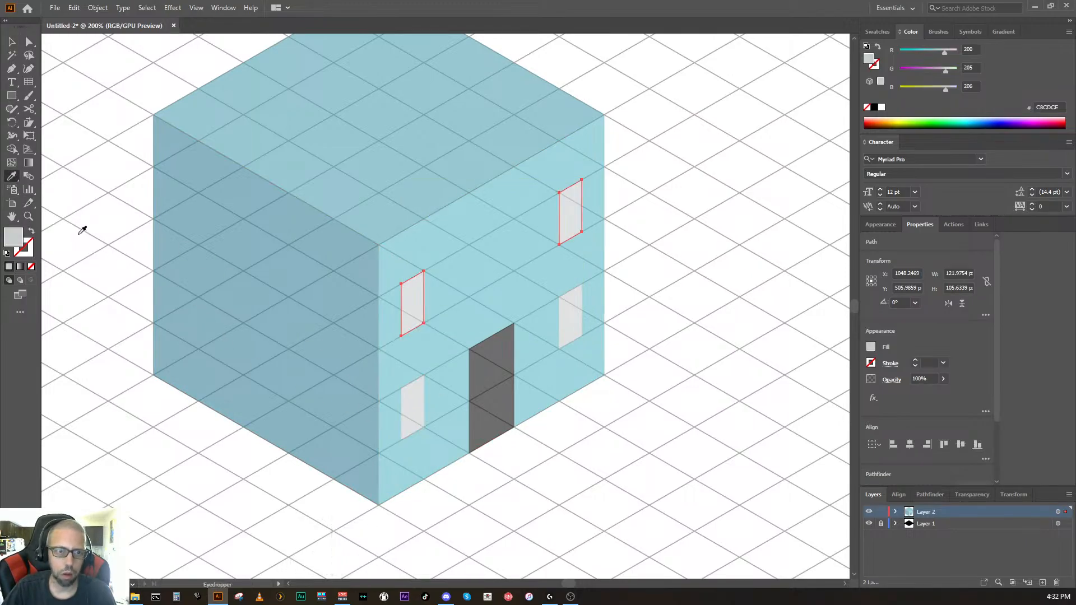
pyautogui.keyDown('ctrl'); pyautogui.click(84, 270); pyautogui.keyUp('ctrl')
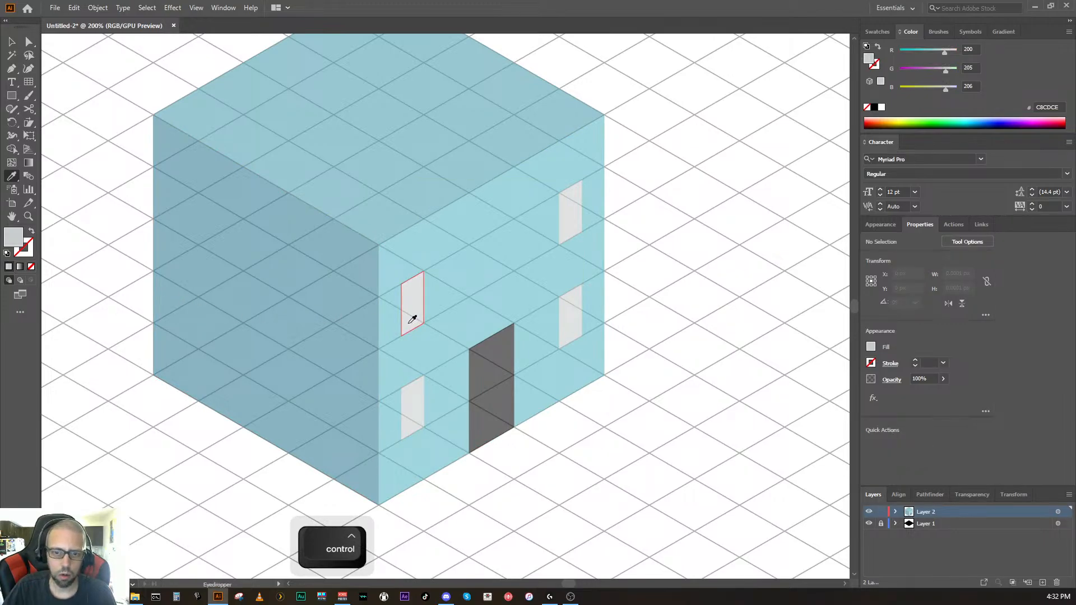
# Step: Stretch the upper left window by its right edge along the isometric direction until it meets the upper right window, and deselect it
pyautogui.click(12, 96)
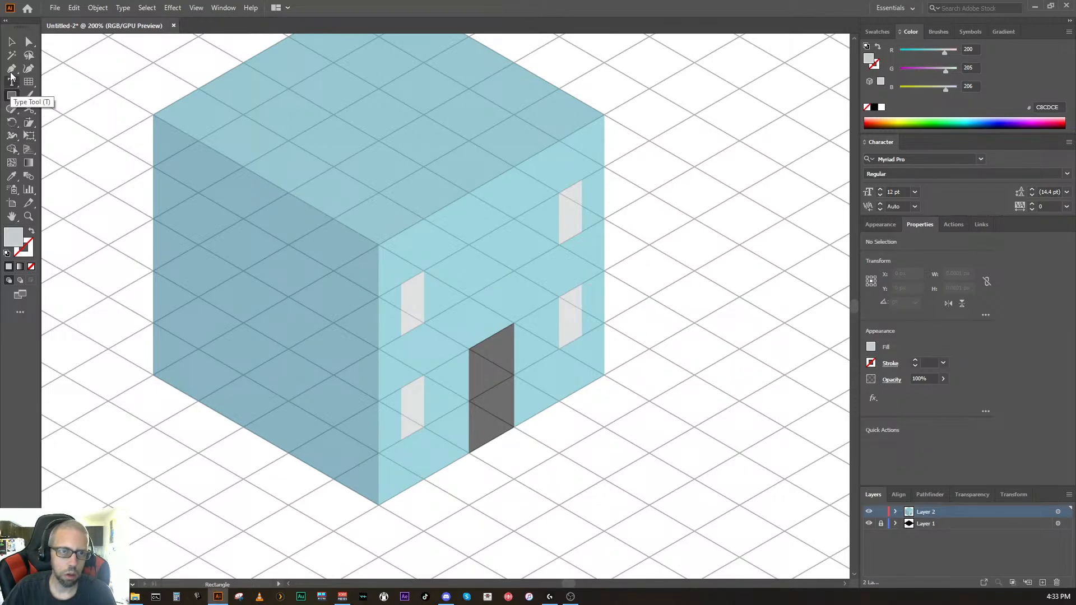
pyautogui.click(12, 43)
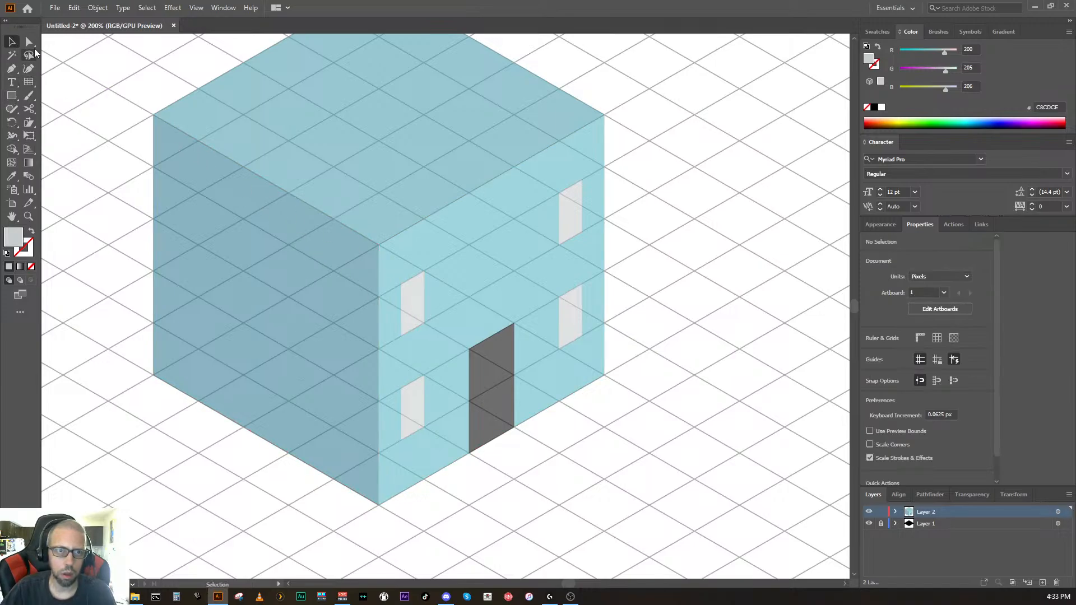
pyautogui.click(29, 42)
pyautogui.click(416, 310)
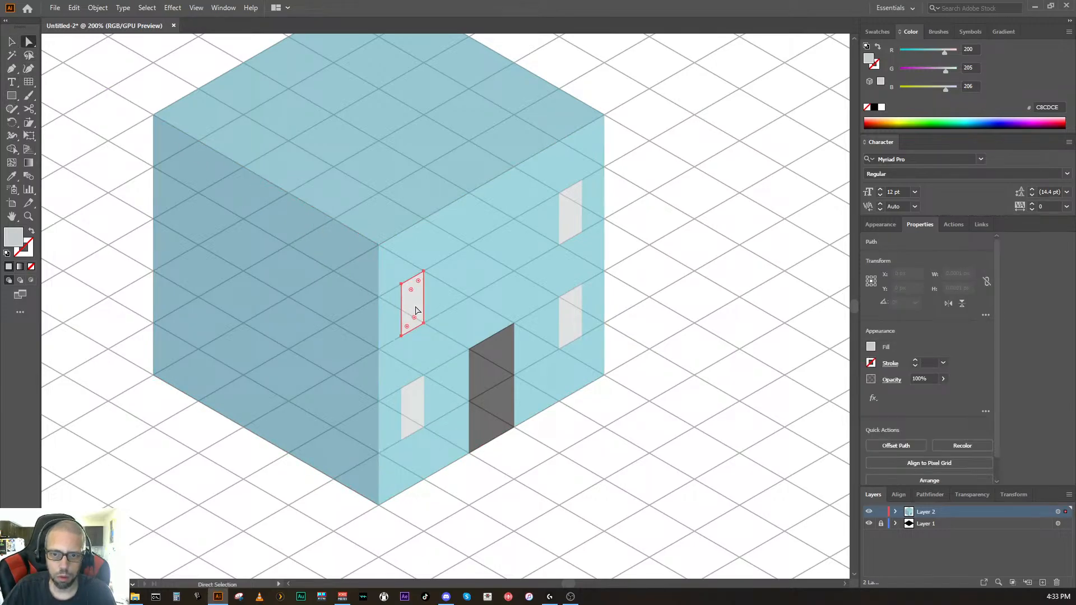
pyautogui.click(424, 273)
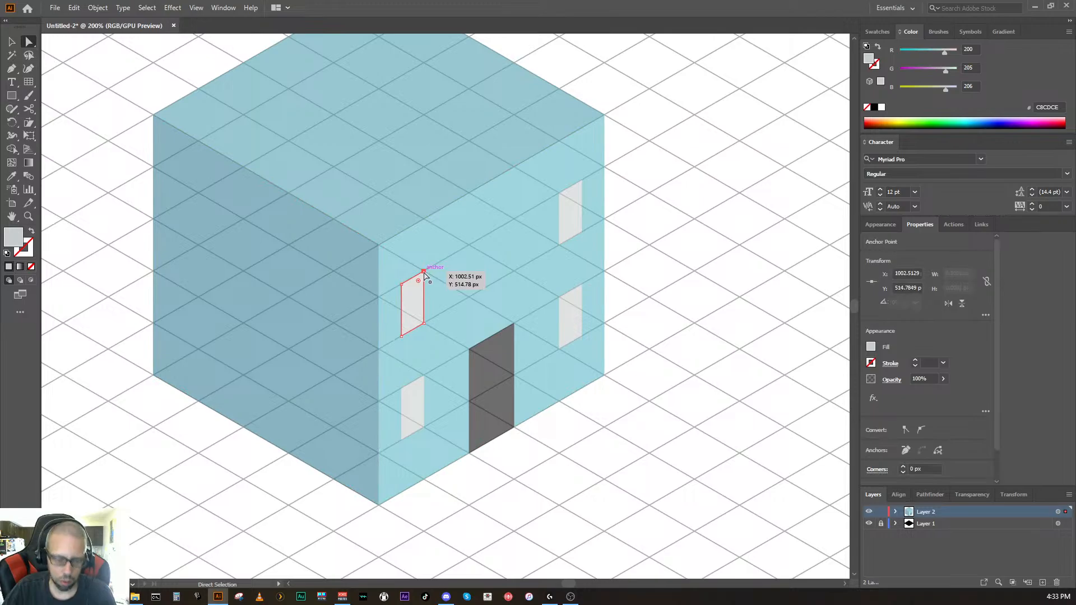
pyautogui.keyDown('shift'); pyautogui.click(424, 325); pyautogui.keyUp('shift')
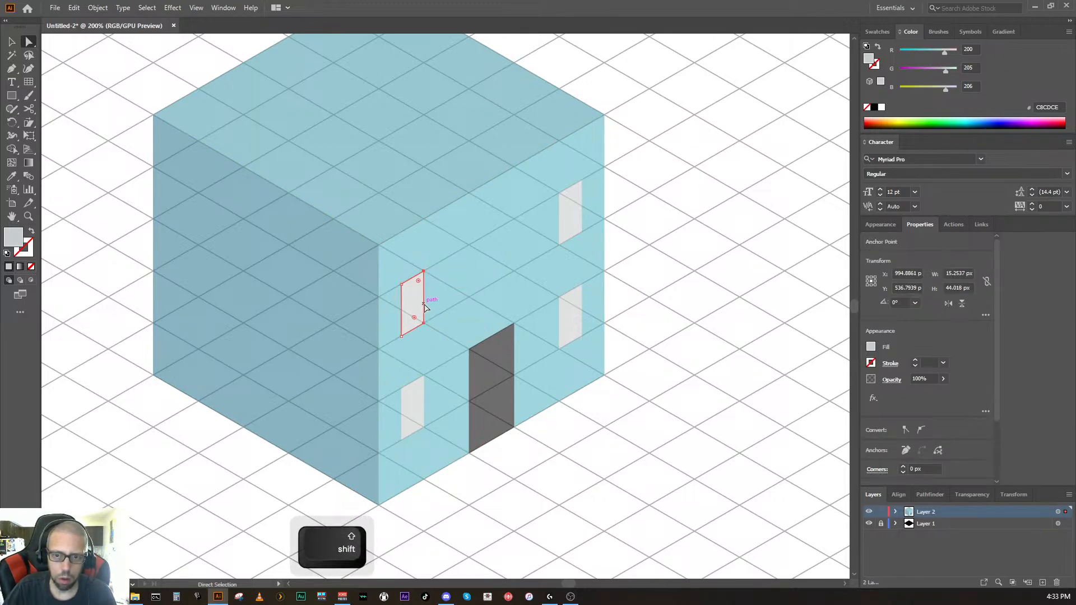
pyautogui.moveTo(424, 306); pyautogui.dragTo(560, 229)
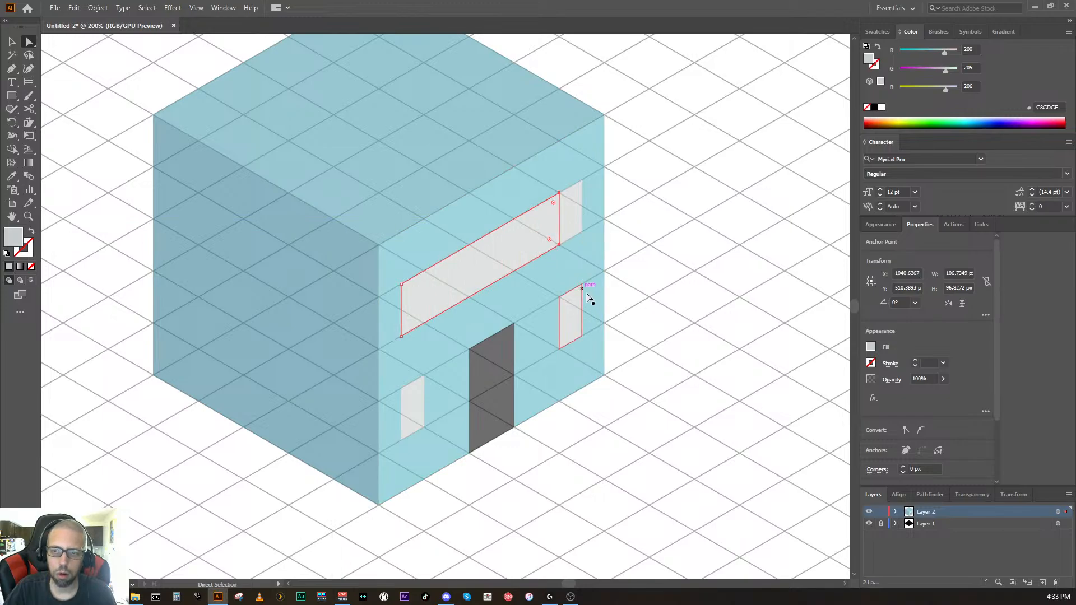
pyautogui.keyDown('ctrl'); pyautogui.click(683, 423); pyautogui.keyUp('ctrl')
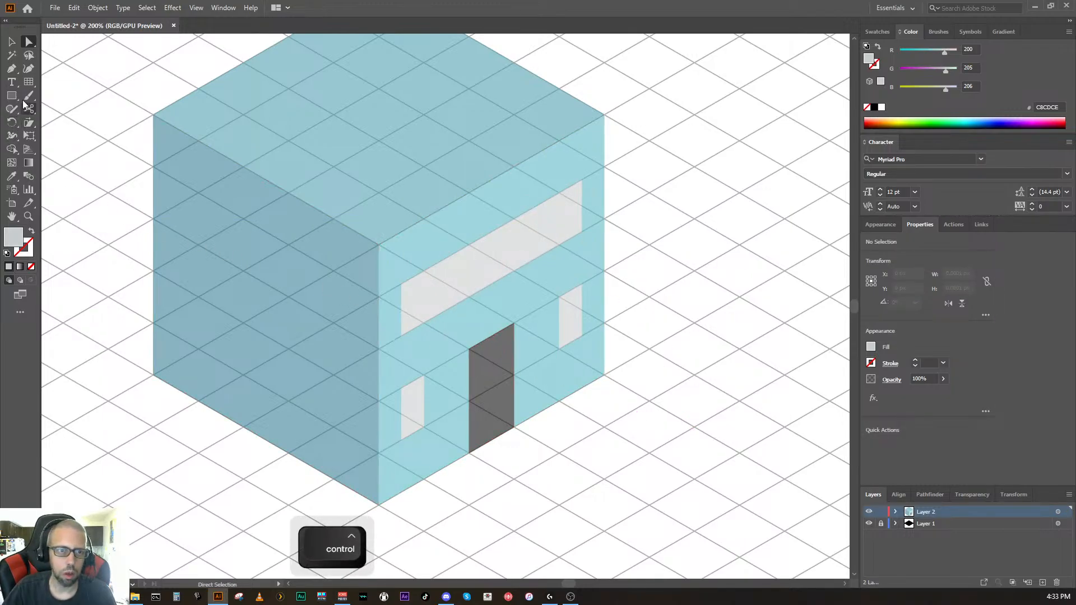
# Step: Merge the stretched upper window and the adjoining upper right window into one shape with the Shape Builder, and deselect it
pyautogui.click(11, 148)
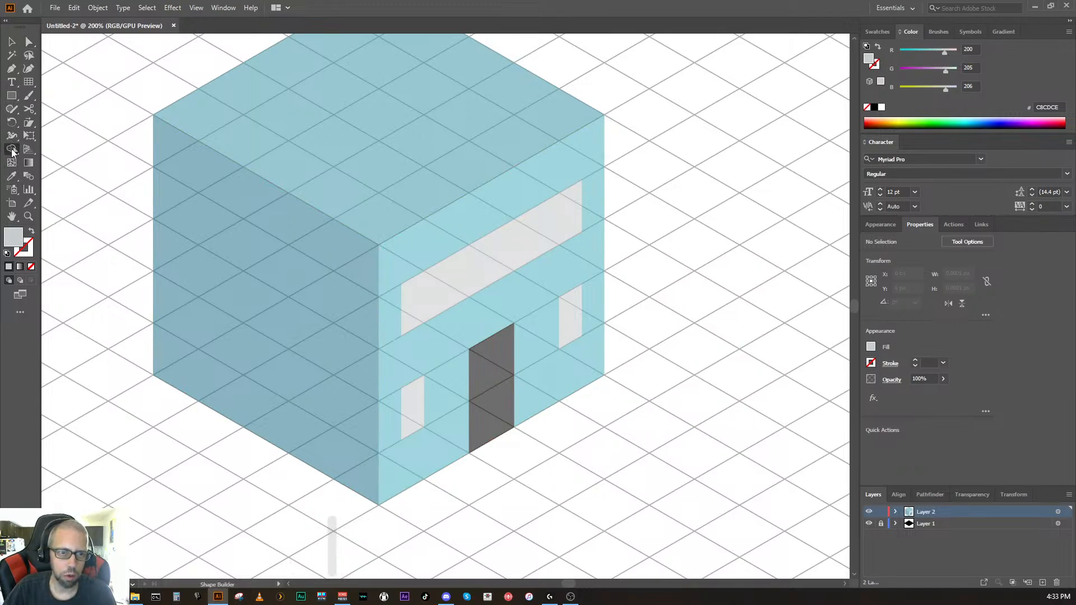
pyautogui.keyDown('ctrl'); pyautogui.click(457, 280); pyautogui.keyUp('ctrl')
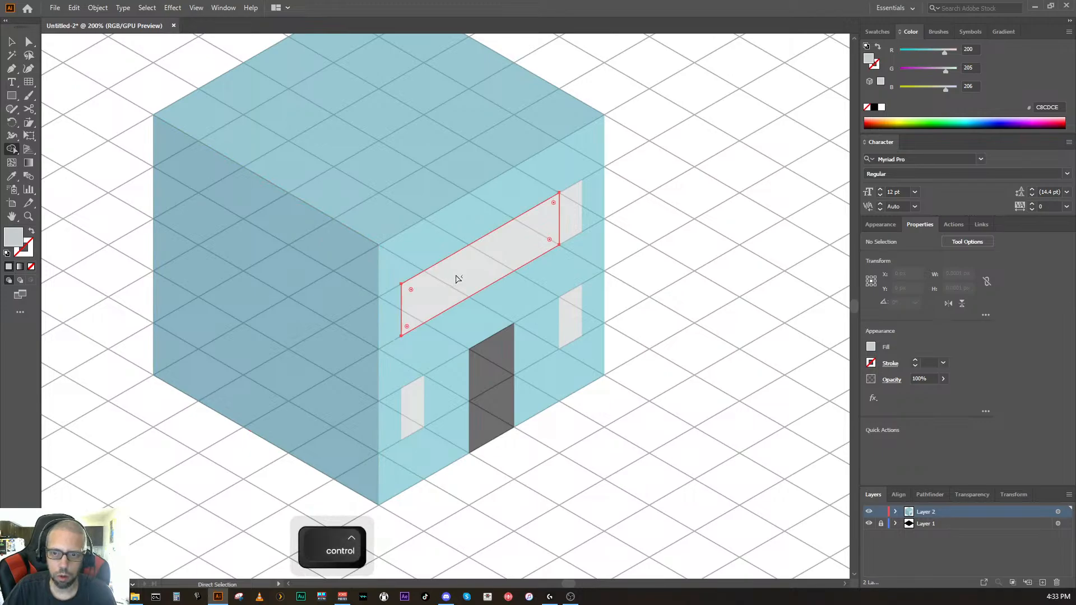
pyautogui.keyDown('ctrl'); pyautogui.click(569, 230); pyautogui.keyUp('ctrl')
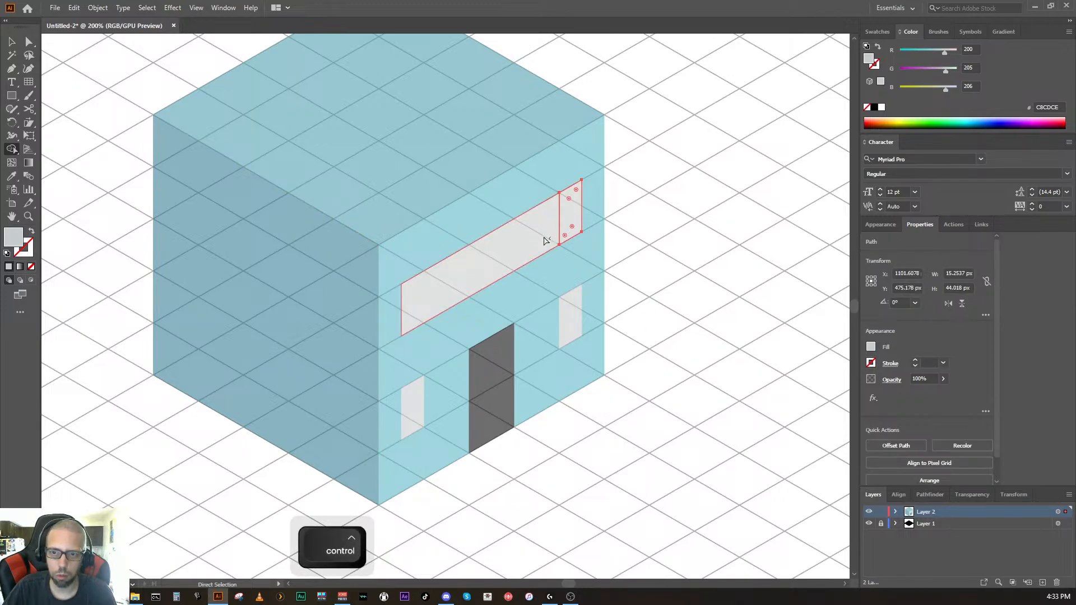
pyautogui.moveTo(539, 242); pyautogui.dragTo(566, 224)
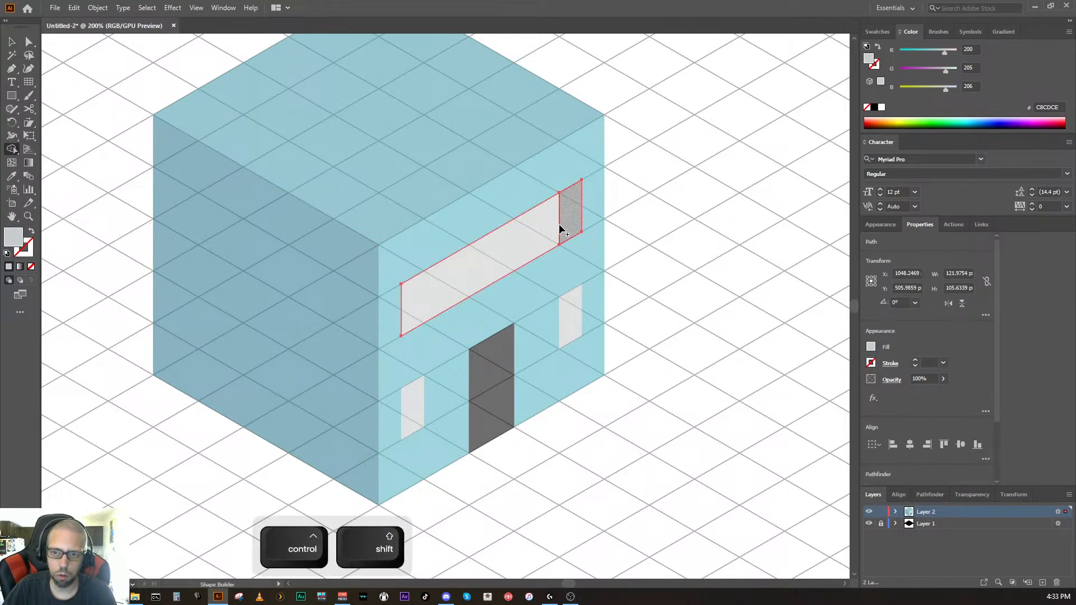
pyautogui.keyDown('ctrl'); pyautogui.click(643, 433); pyautogui.keyUp('ctrl')
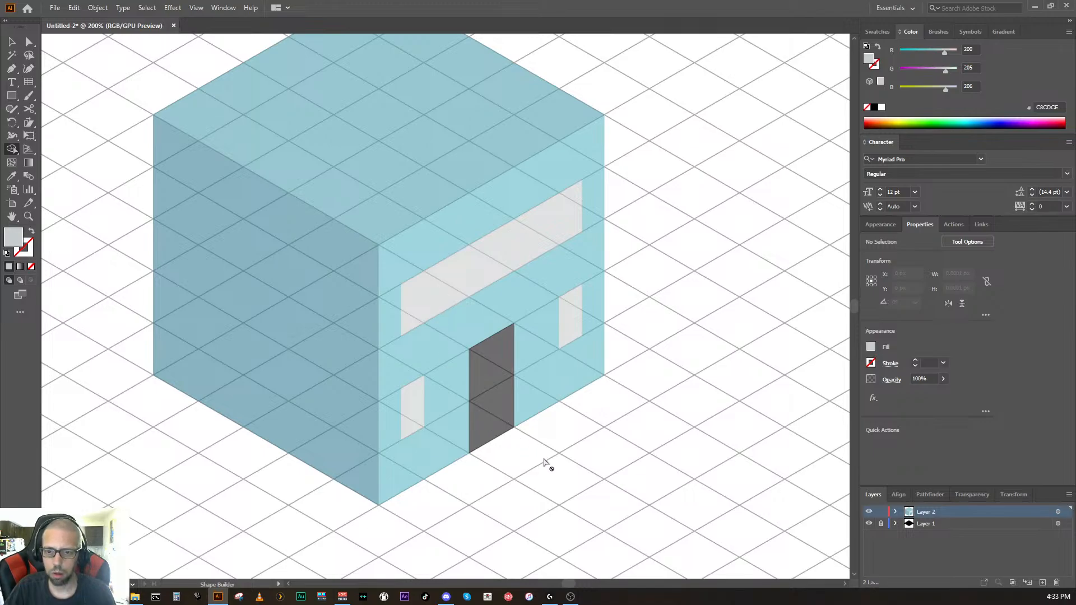
# Step: Undo the merge and the stretching to restore the two separate upper windows
pyautogui.press('space')
pyautogui.moveTo(432, 391); pyautogui.dragTo(377, 357)
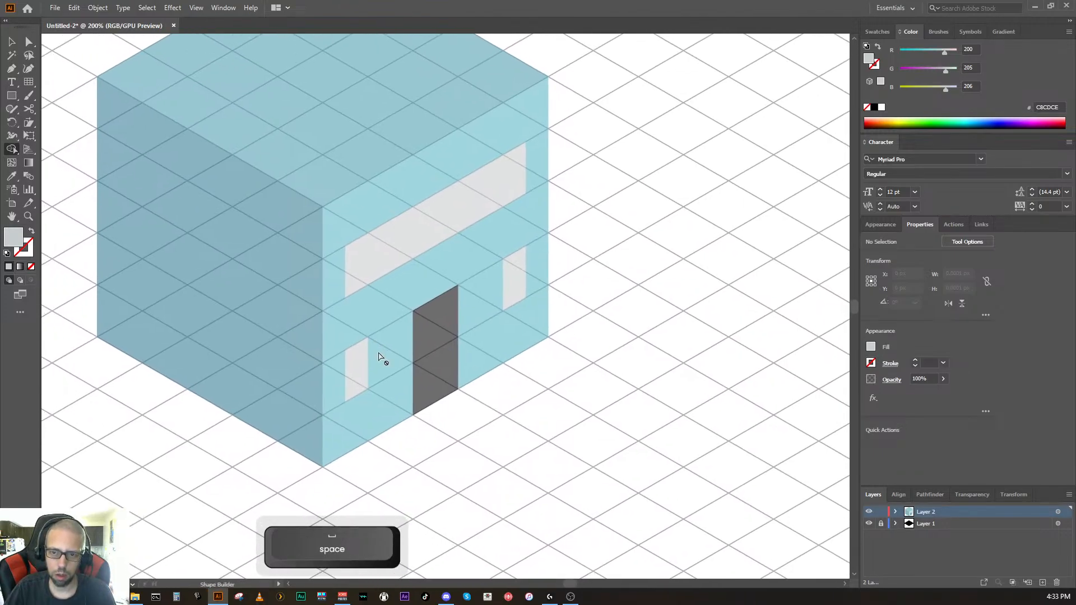
pyautogui.press('space')
pyautogui.moveTo(382, 355); pyautogui.dragTo(494, 375)
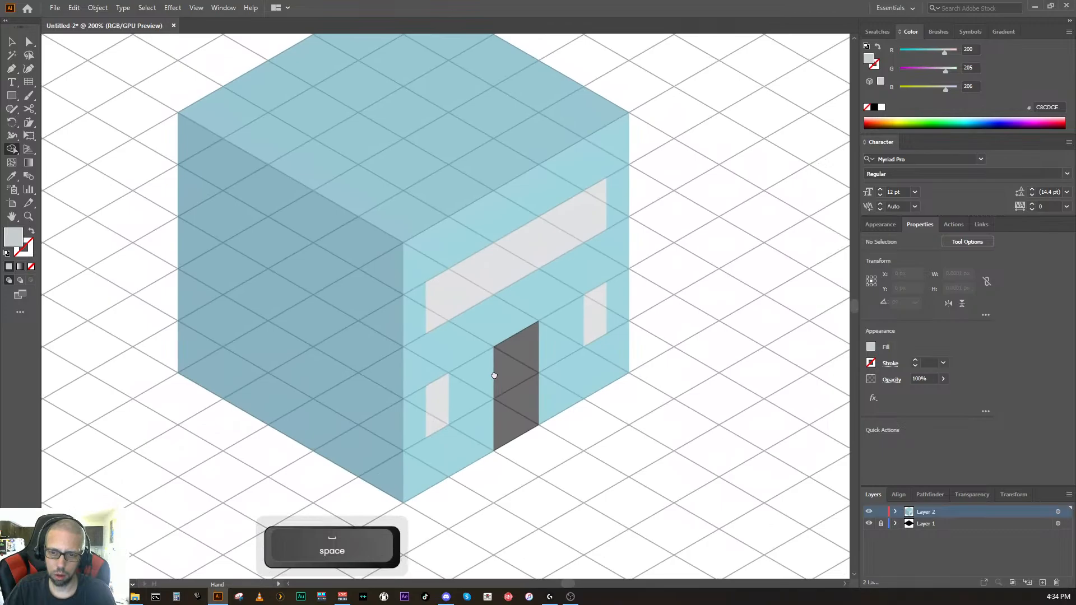
pyautogui.moveTo(494, 375); pyautogui.dragTo(496, 375)
pyautogui.hotkey('ctrl', 'z')
pyautogui.hotkey('ctrl', 'z')
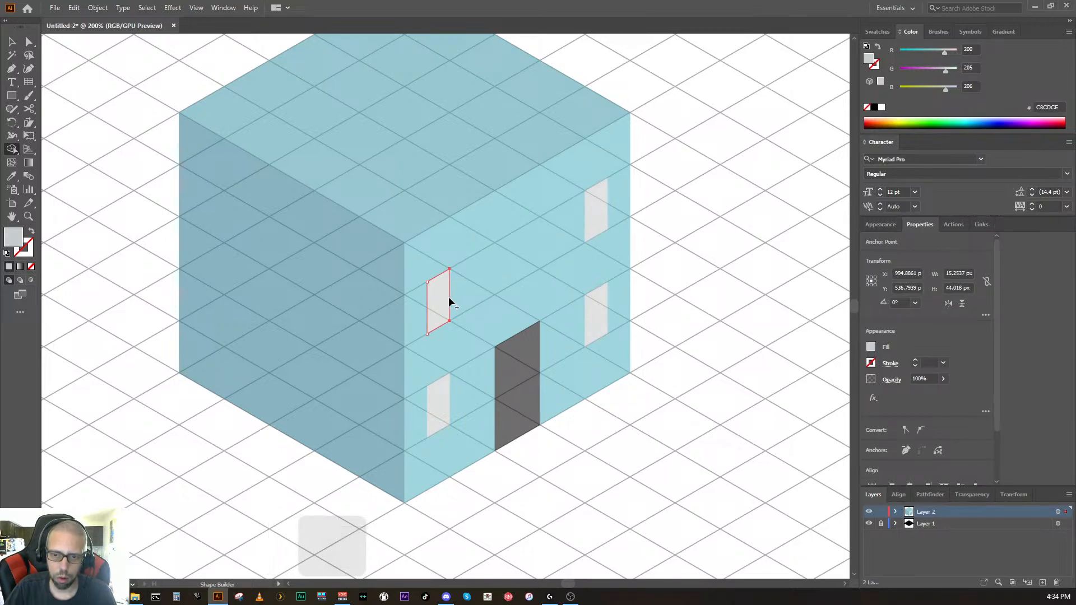
pyautogui.hotkey('ctrl', 'z')
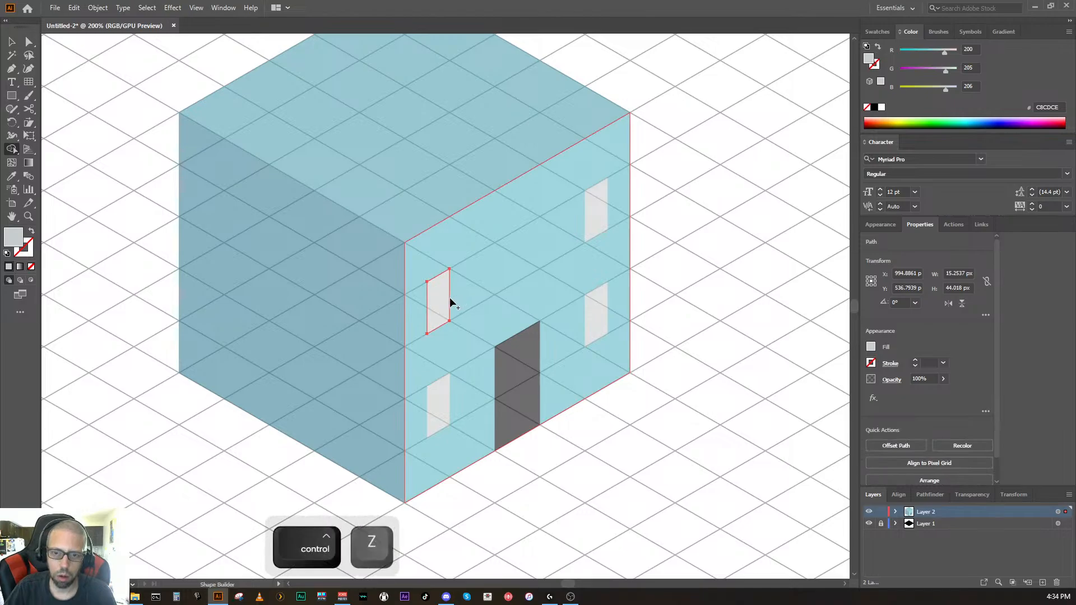
# Step: Widen the upper left window to about 46 px by moving its right edge up along the isometric direction with Direct Selection
pyautogui.click(11, 42)
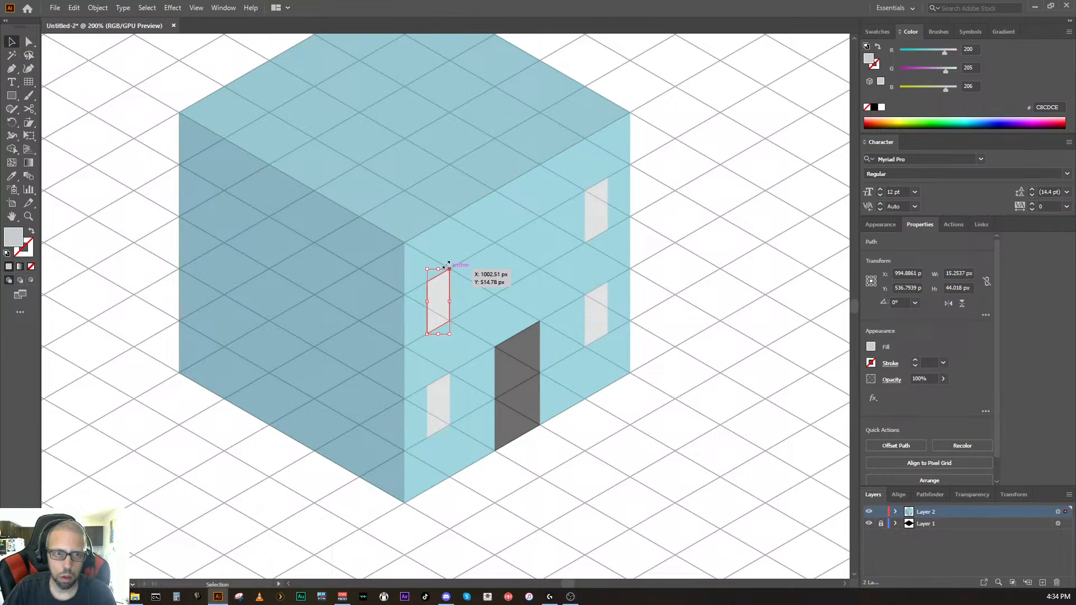
pyautogui.click(28, 44)
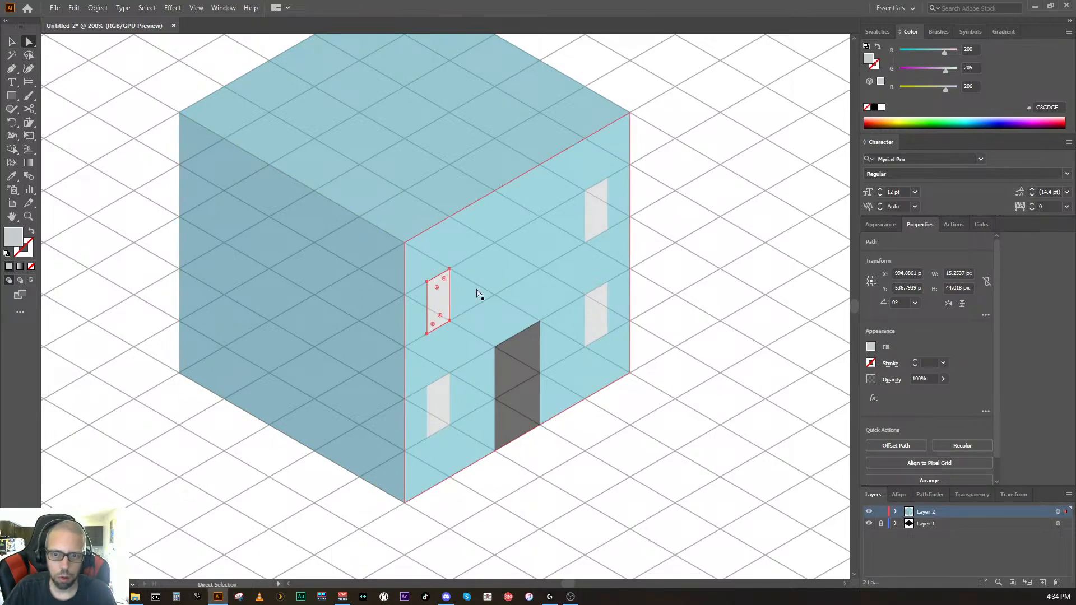
pyautogui.click(451, 270)
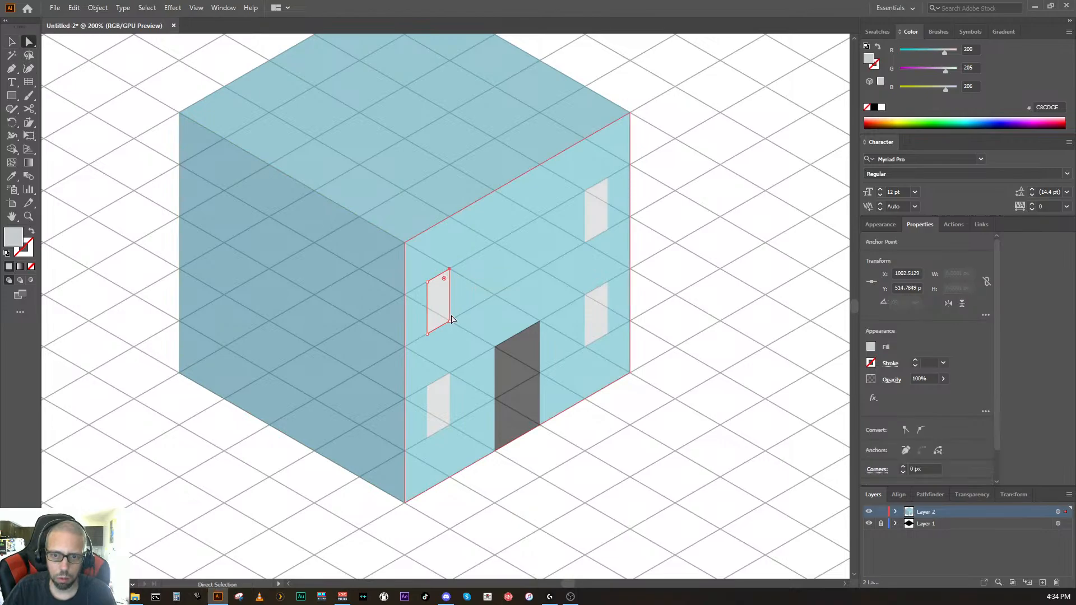
pyautogui.keyDown('shift'); pyautogui.click(450, 321); pyautogui.keyUp('shift')
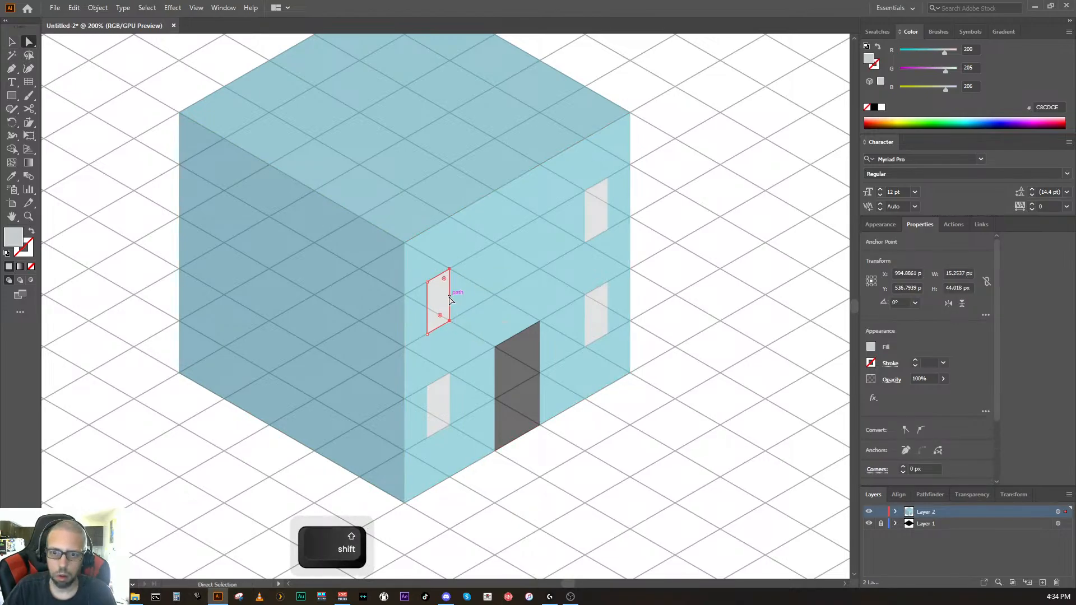
pyautogui.moveTo(452, 298); pyautogui.dragTo(494, 270)
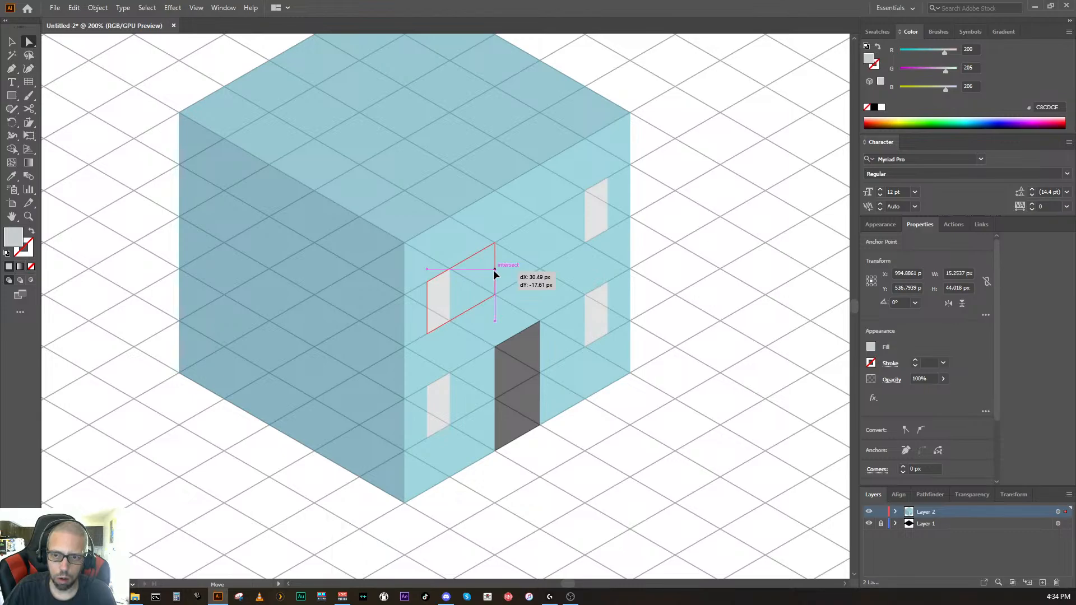
pyautogui.moveTo(494, 273); pyautogui.dragTo(494, 272)
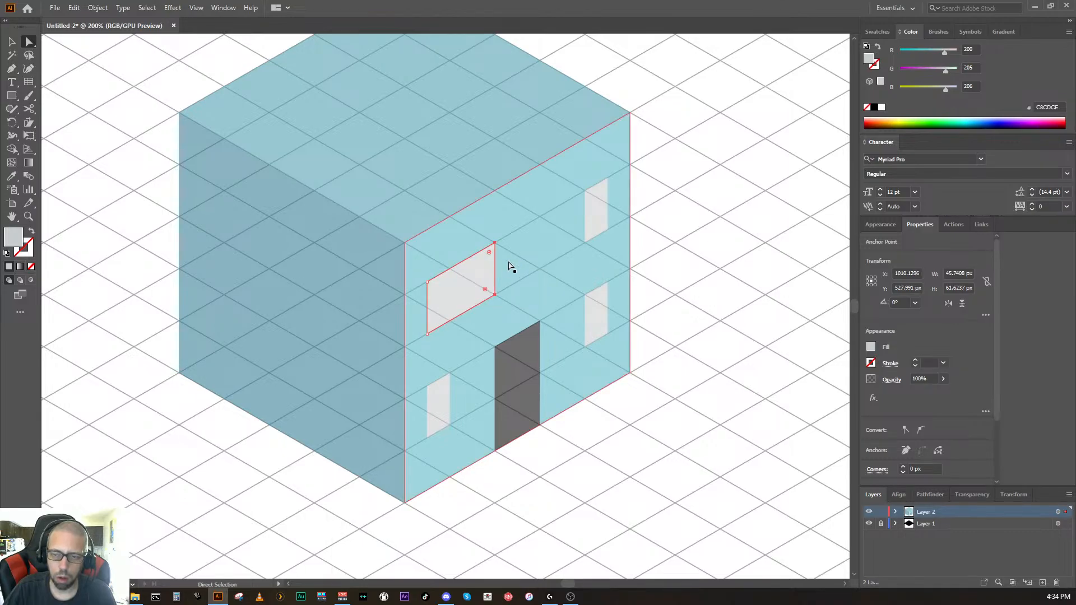
# Step: Widen the upper right window to about 46 px by moving its left edge down along the isometric direction, and deselect it
pyautogui.click(588, 230)
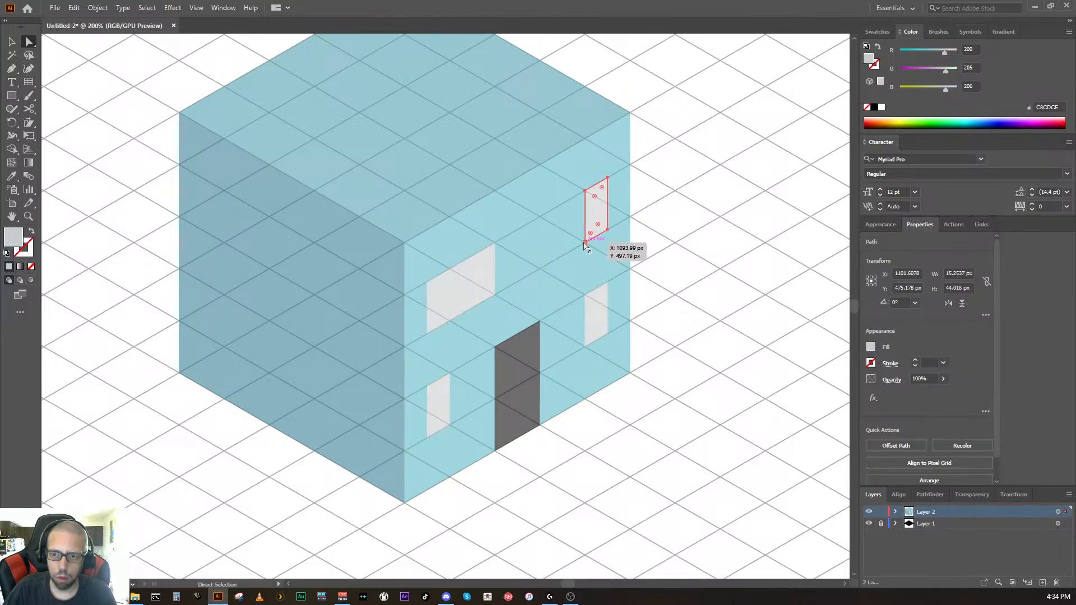
pyautogui.keyDown('shift'); pyautogui.click(585, 190); pyautogui.keyUp('shift')
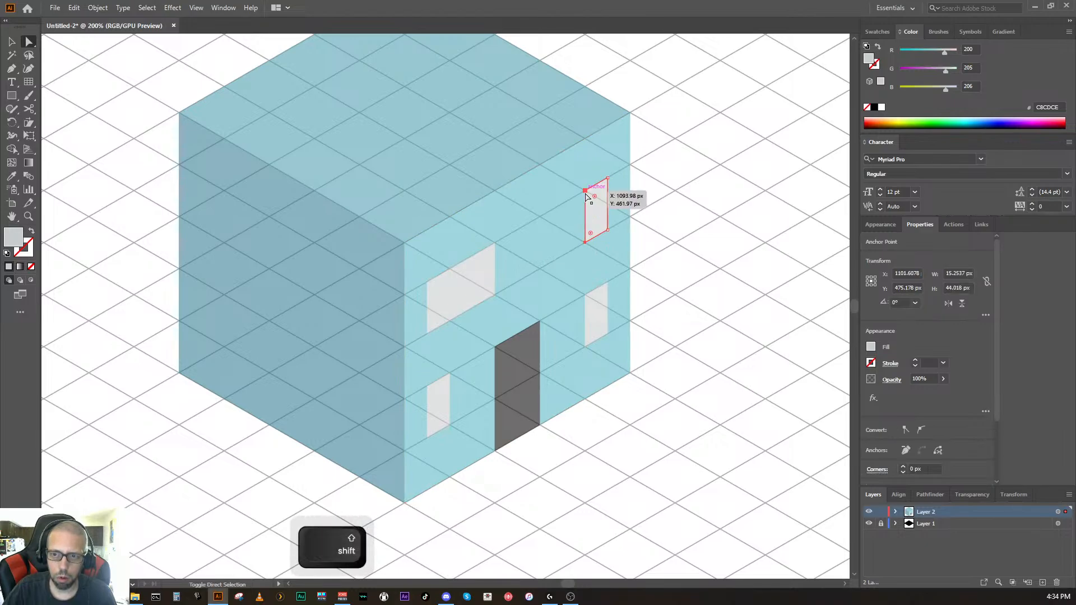
pyautogui.moveTo(583, 219); pyautogui.dragTo(540, 243)
pyautogui.keyDown('ctrl'); pyautogui.click(671, 489); pyautogui.keyUp('ctrl')
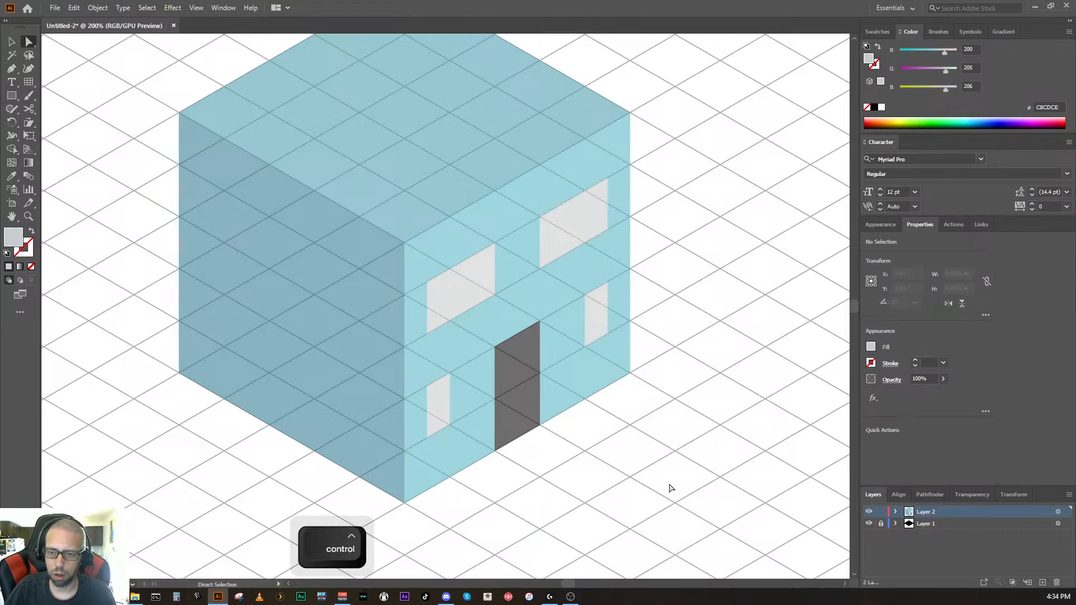
pyautogui.press('space')
pyautogui.moveTo(668, 478); pyautogui.dragTo(595, 409)
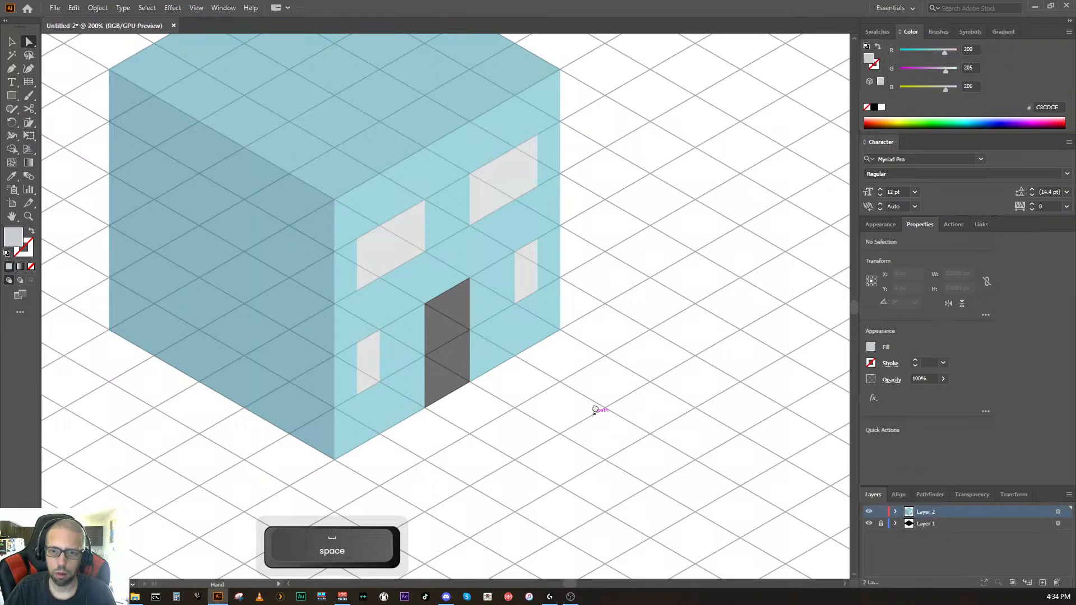
pyautogui.moveTo(595, 410); pyautogui.dragTo(695, 415)
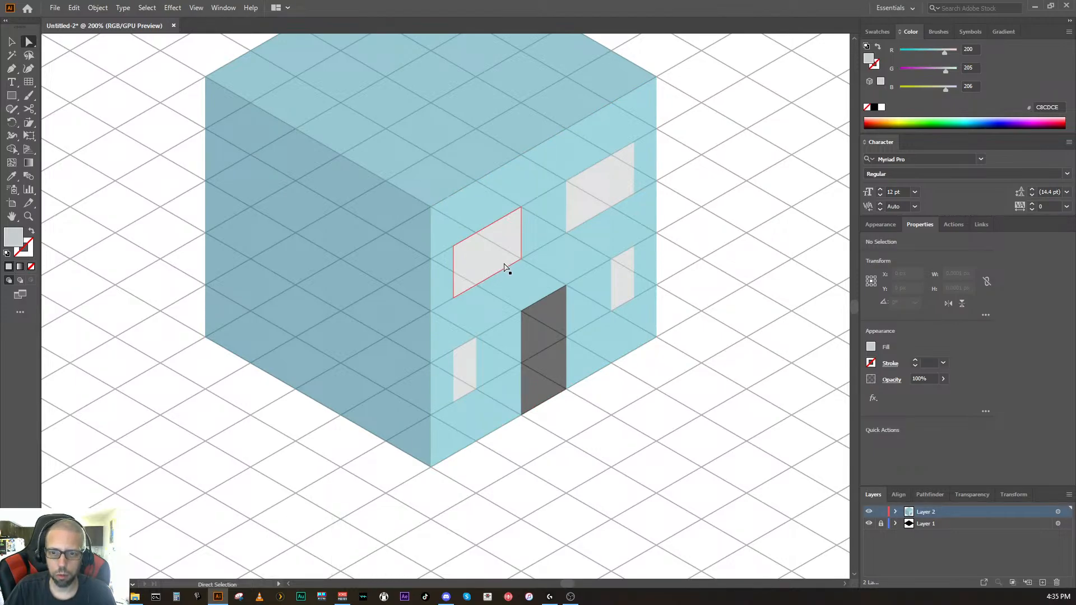
pyautogui.press('z')
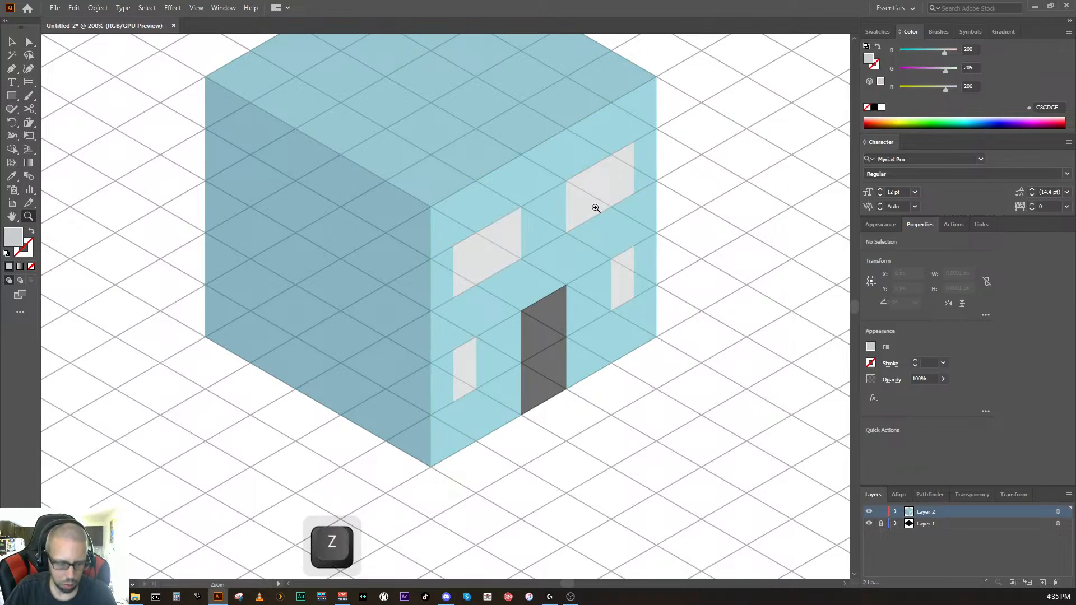
pyautogui.press('shift')
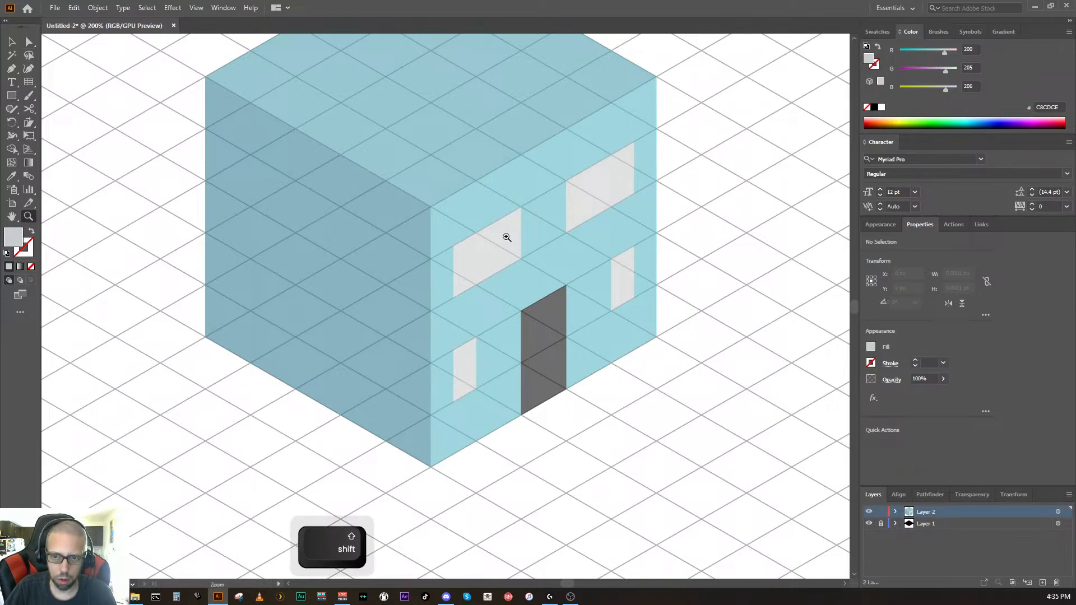
pyautogui.click(507, 237)
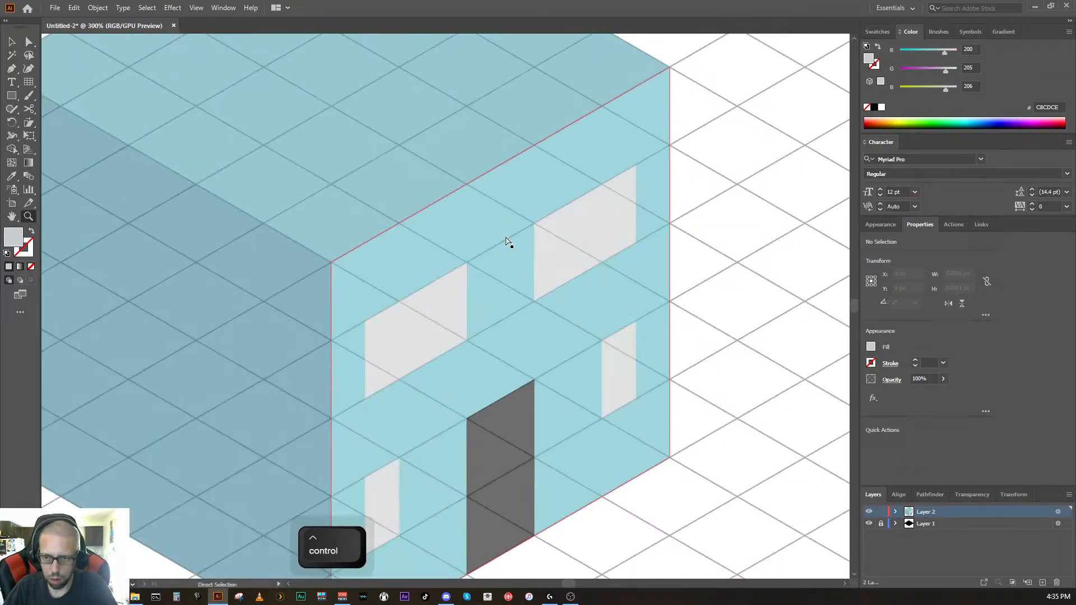
pyautogui.hotkey('ctrl', '-')
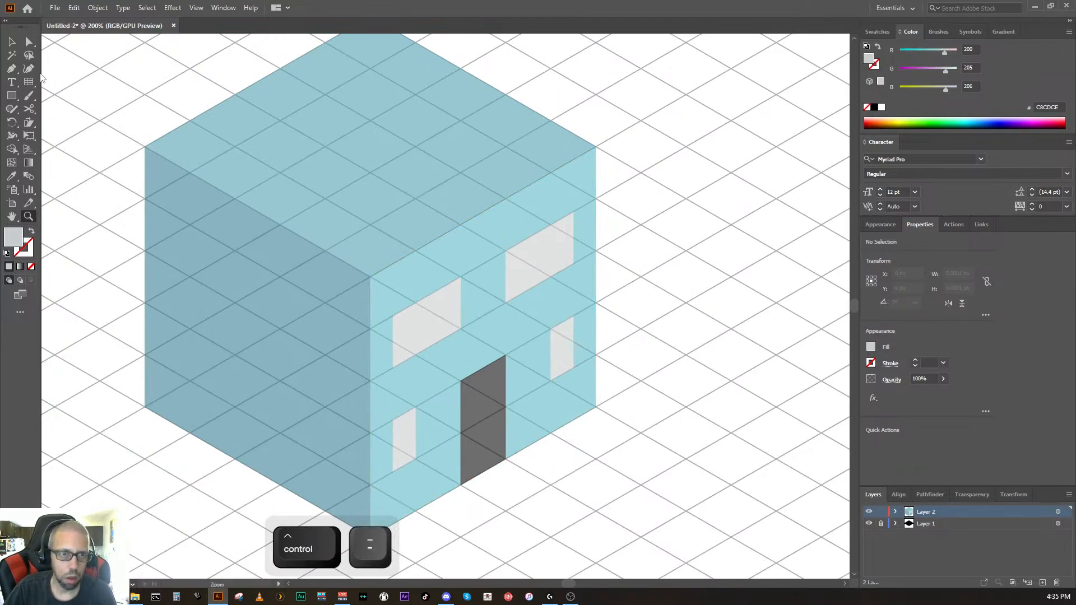
# Step: Duplicate the two widened upper windows and place the copies over the cube's top face, just above the front face's upper edge
pyautogui.press('v')
pyautogui.click(430, 321)
pyautogui.keyDown('shift'); pyautogui.click(520, 271); pyautogui.keyUp('shift')
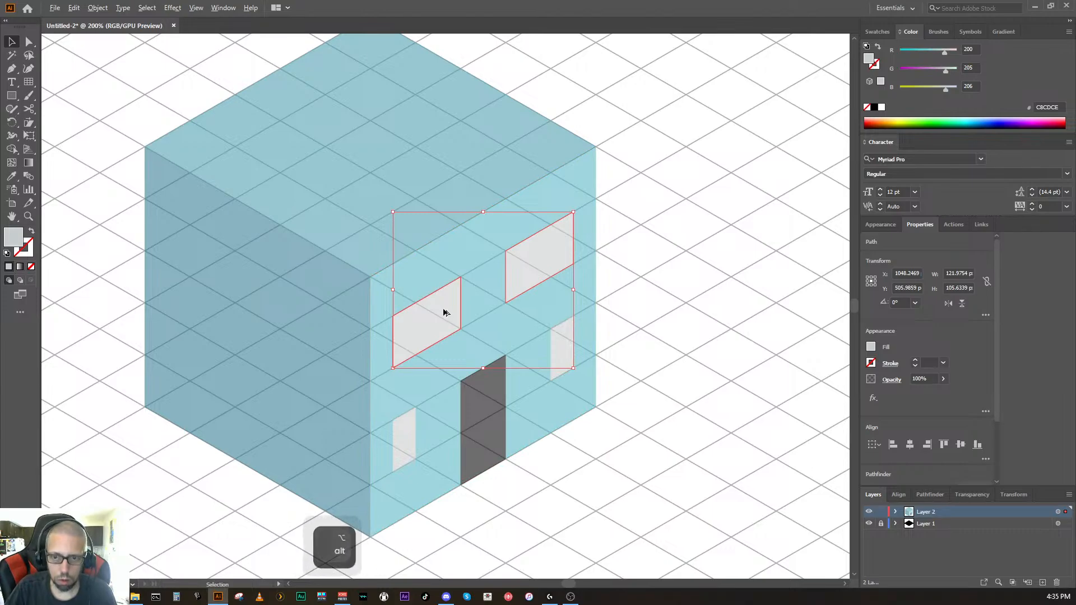
pyautogui.moveTo(444, 312); pyautogui.dragTo(222, 325)
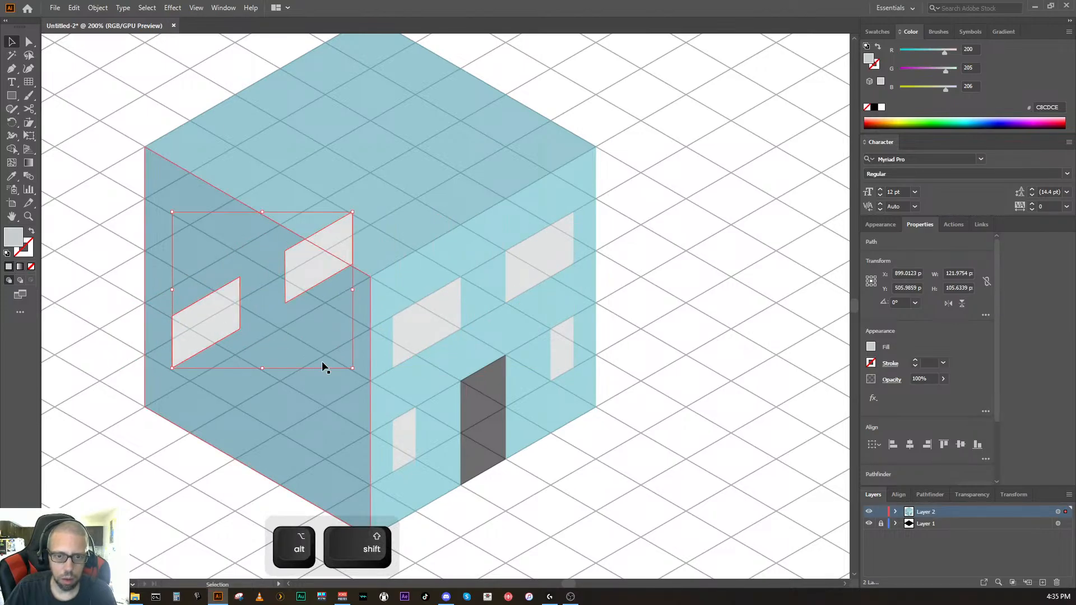
pyautogui.moveTo(359, 370); pyautogui.dragTo(339, 353)
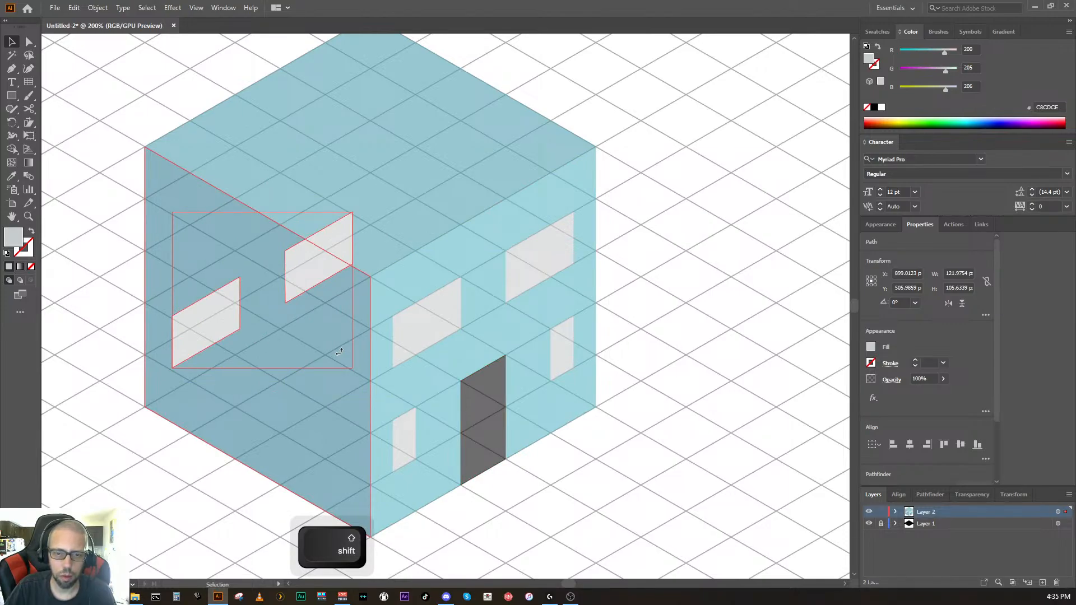
pyautogui.moveTo(339, 351); pyautogui.dragTo(497, 179)
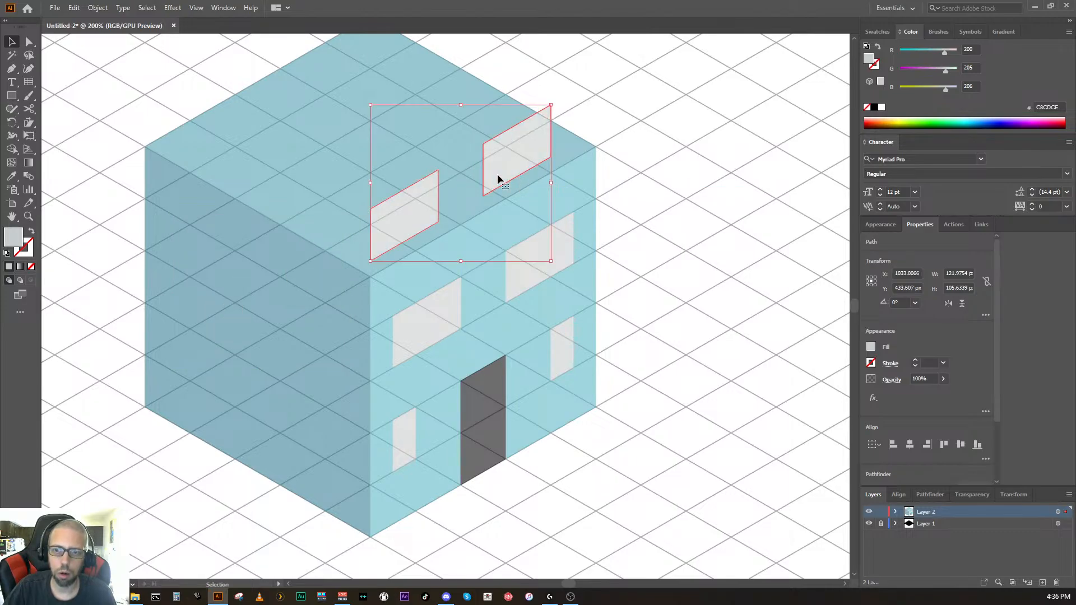
pyautogui.click(498, 177)
pyautogui.click(426, 205)
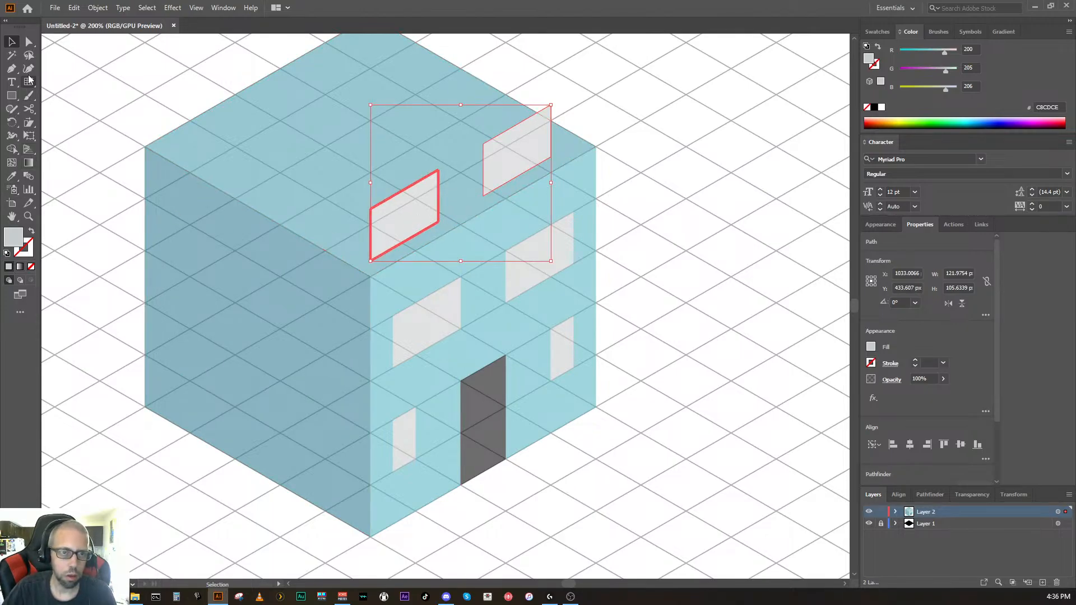
# Step: Select the right edge anchors of the left window copy, try to stretch it toward the right copy, and undo the move
pyautogui.click(29, 42)
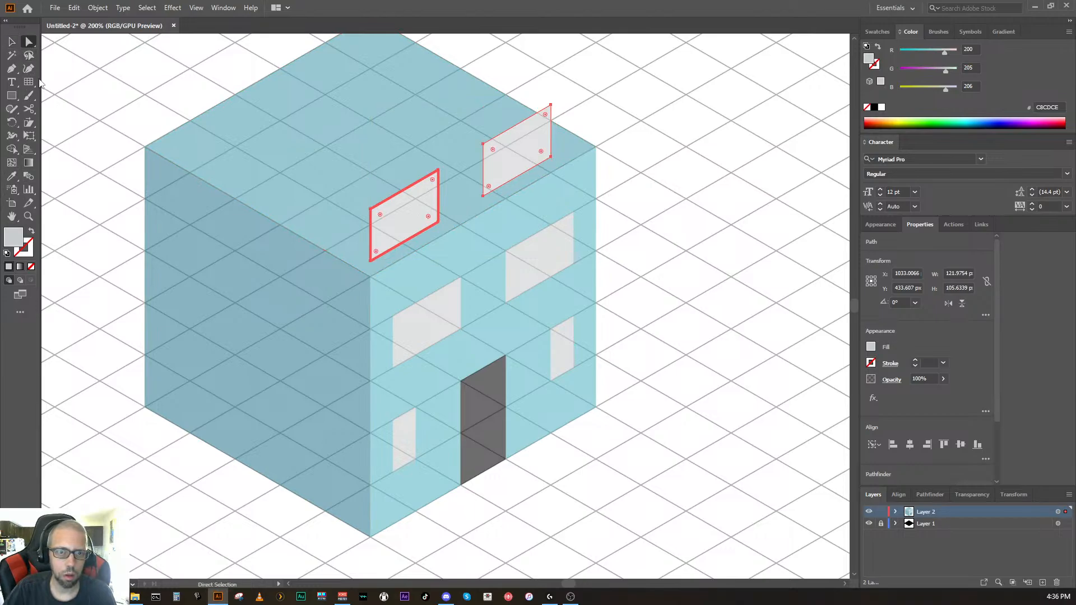
pyautogui.click(439, 171)
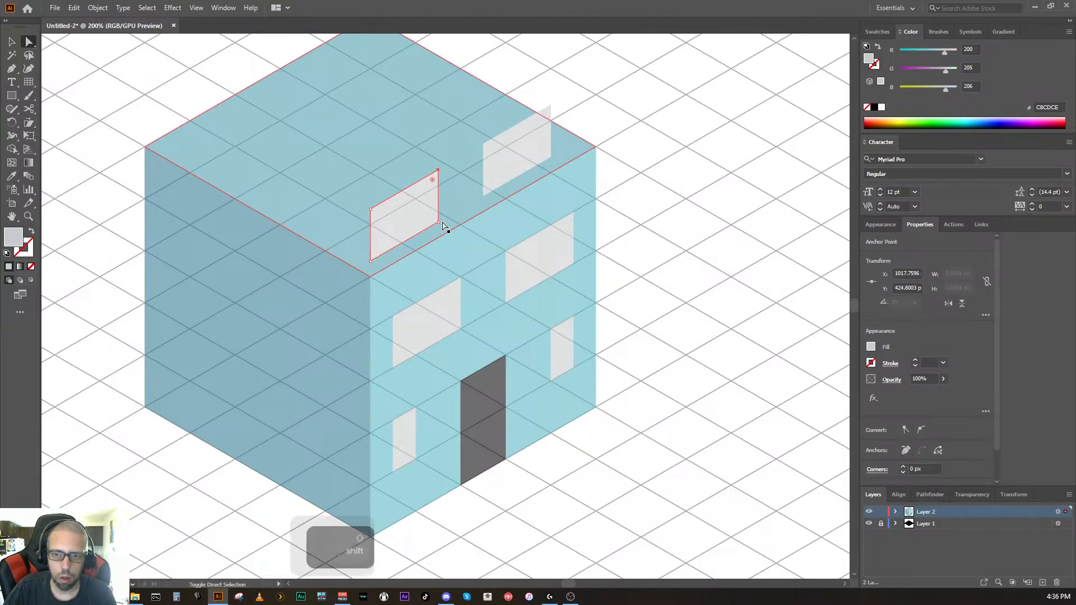
pyautogui.keyDown('shift'); pyautogui.click(441, 227); pyautogui.keyUp('shift')
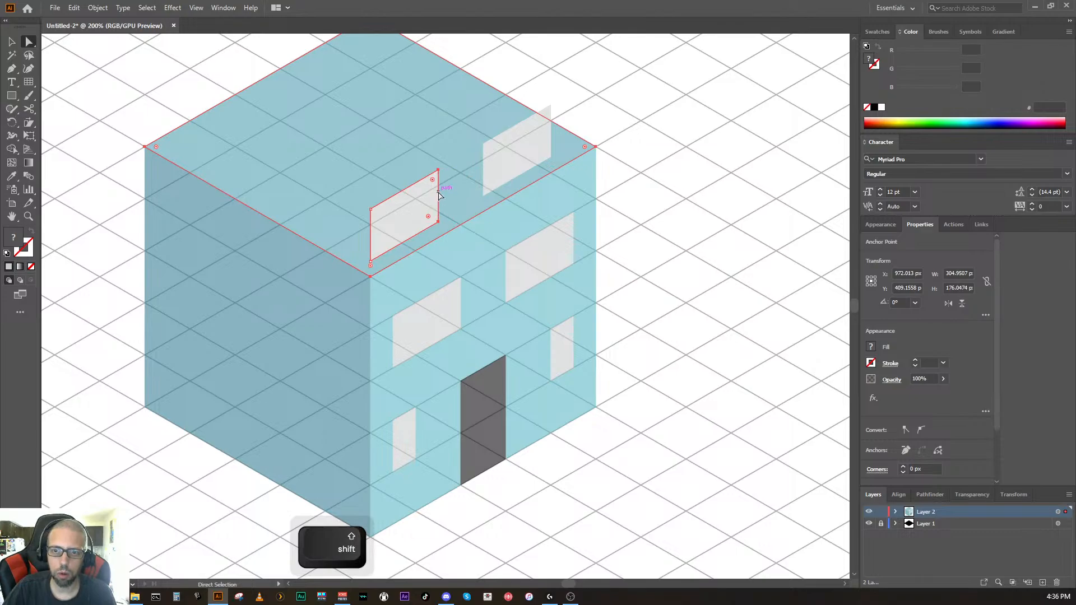
pyautogui.moveTo(439, 192); pyautogui.dragTo(459, 184)
pyautogui.hotkey('ctrl', 'z')
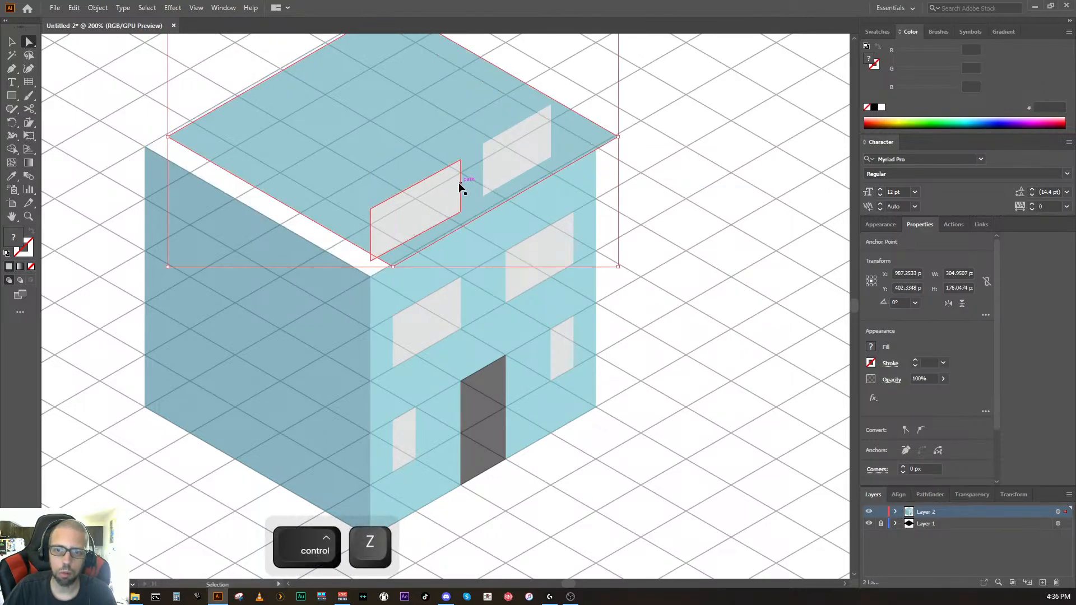
# Step: Expand Layer 2 and lock the top face, the door and the original windows, leaving only the two window copies unlocked
pyautogui.click(896, 512)
pyautogui.scroll(-3, 907, 529)
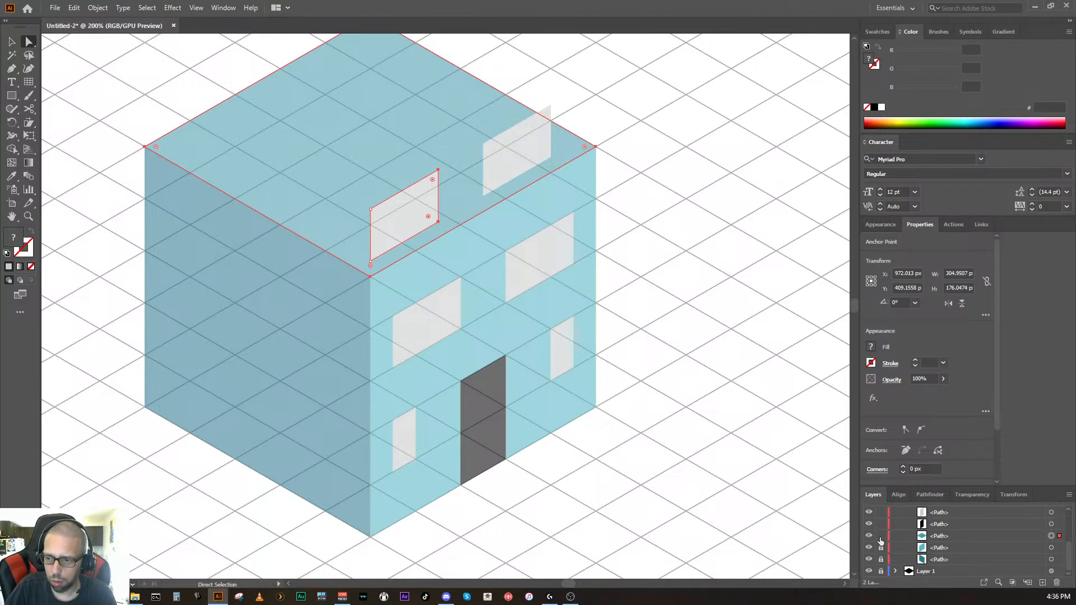
pyautogui.click(880, 537)
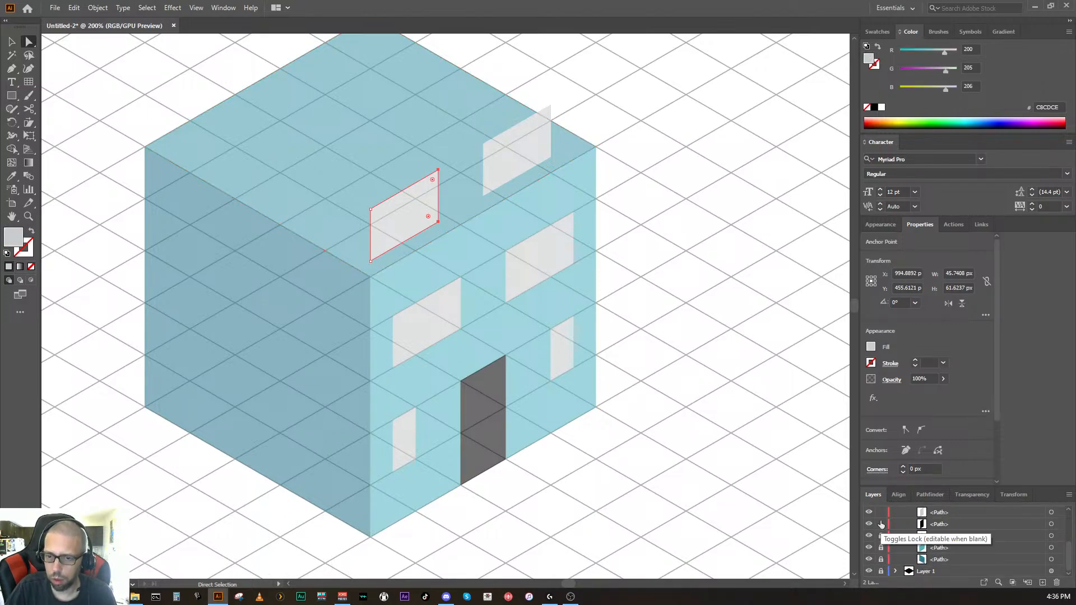
pyautogui.click(881, 524)
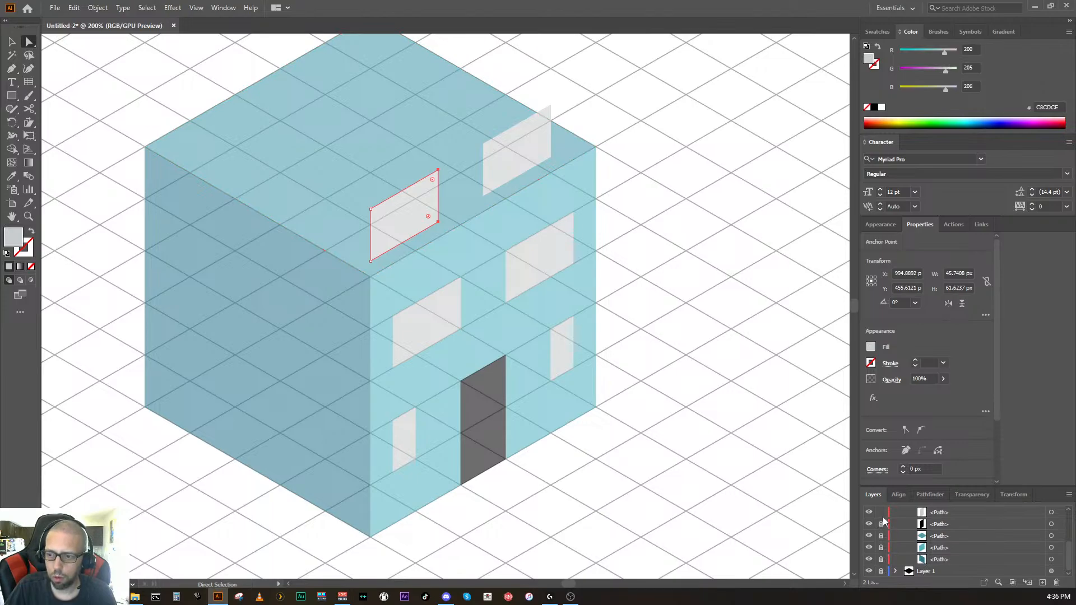
pyautogui.scroll(2, 885, 527)
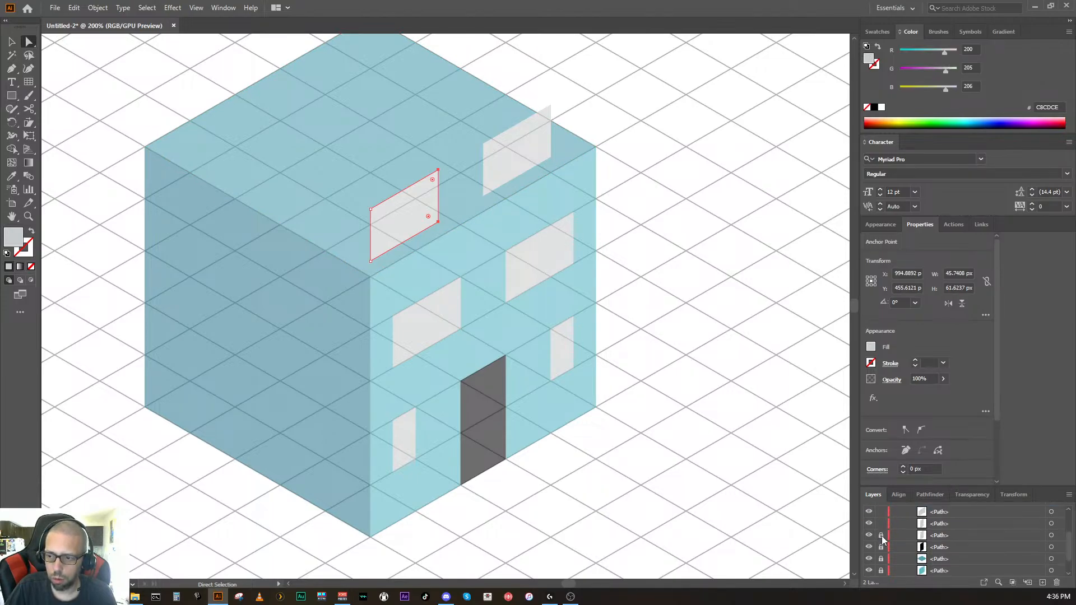
pyautogui.scroll(3, 886, 522)
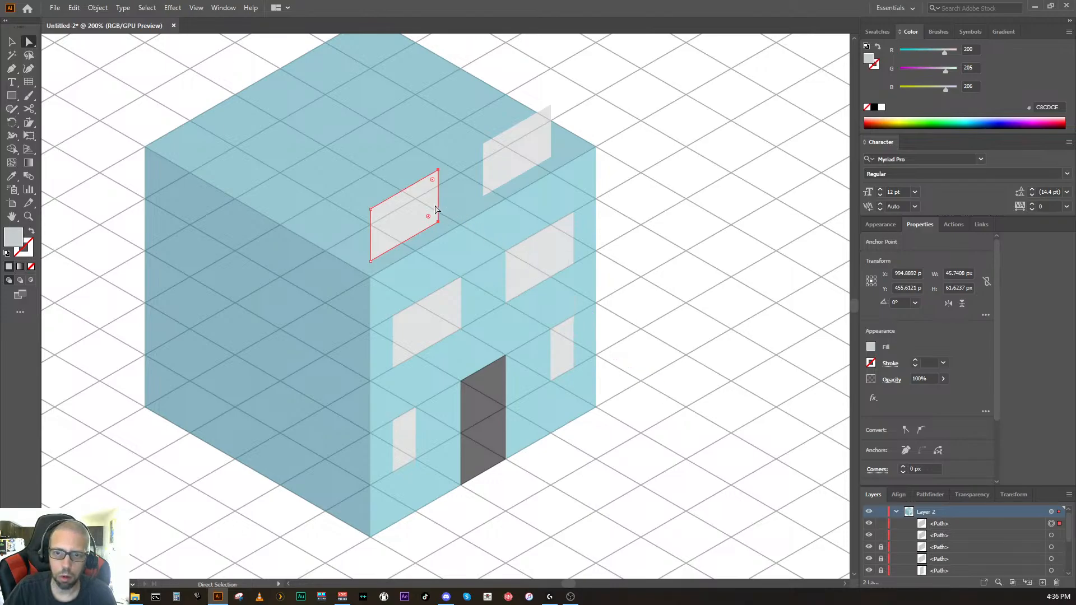
# Step: Stretch the left window copy's right edge along the isometric direction to meet the right copy, and try to merge both with the Shape Builder tool
pyautogui.moveTo(440, 208); pyautogui.dragTo(485, 182)
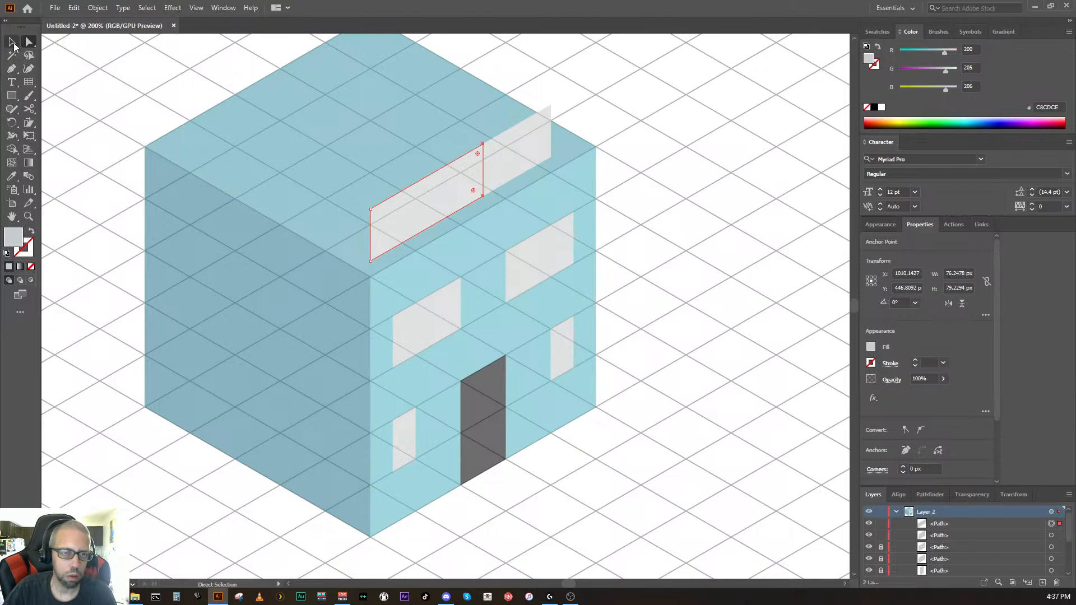
pyautogui.click(12, 150)
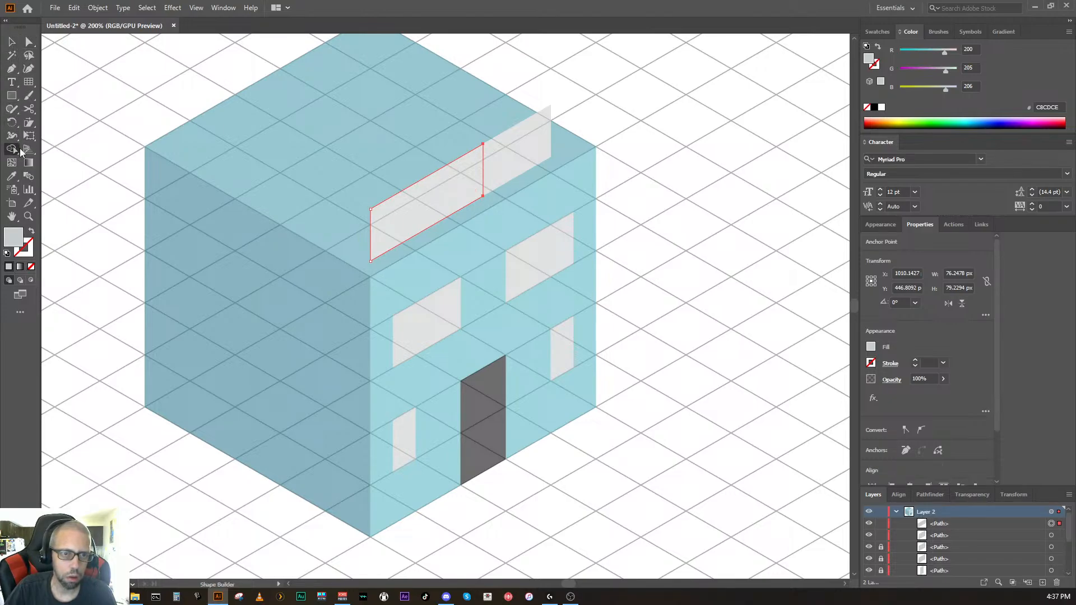
pyautogui.moveTo(473, 186)
pyautogui.mouseDown()
pyautogui.moveTo(492, 171)
pyautogui.moveTo(460, 191)
pyautogui.moveTo(490, 175)
pyautogui.mouseUp()
pyautogui.keyDown('ctrl'); pyautogui.click(490, 174); pyautogui.keyUp('ctrl')
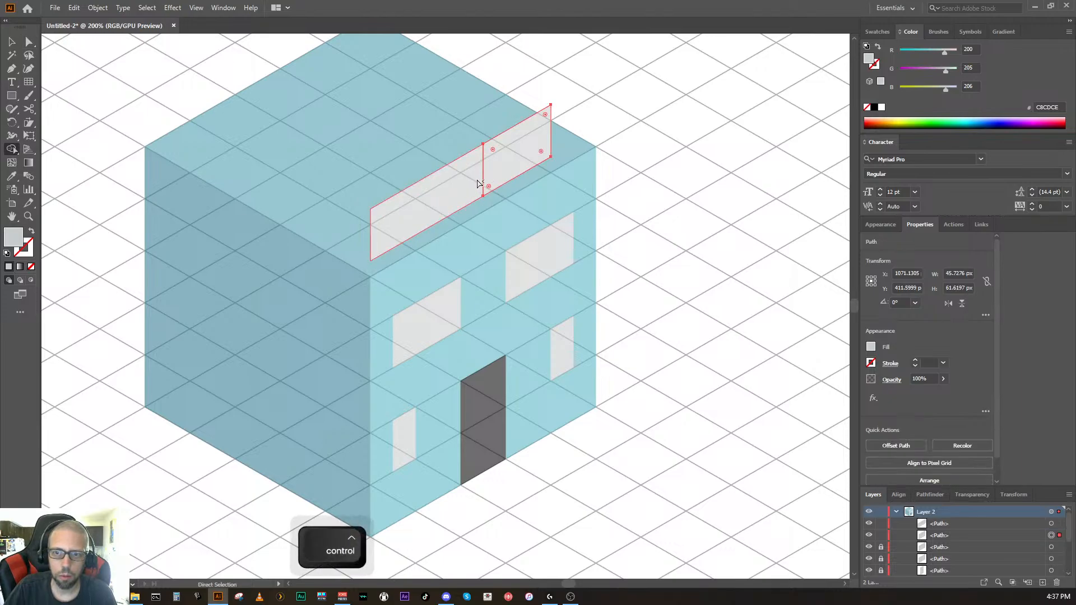
pyautogui.keyDown('ctrl'); pyautogui.keyDown('shift'); pyautogui.click(476, 182); pyautogui.keyUp('shift'); pyautogui.keyUp('ctrl')
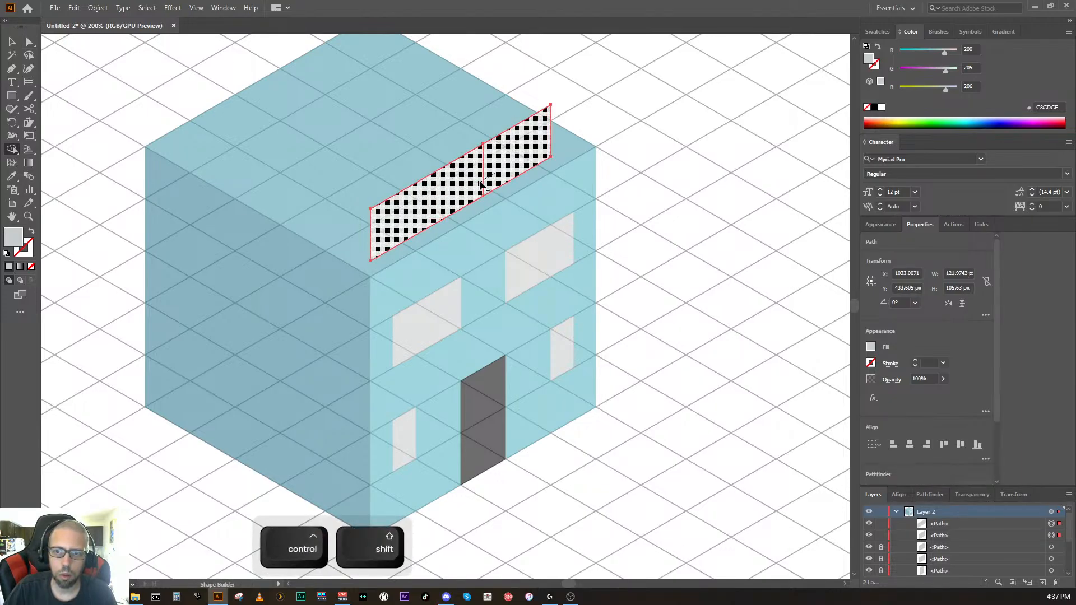
pyautogui.moveTo(495, 178)
pyautogui.mouseDown()
pyautogui.moveTo(469, 183)
pyautogui.moveTo(493, 170)
pyautogui.mouseUp()
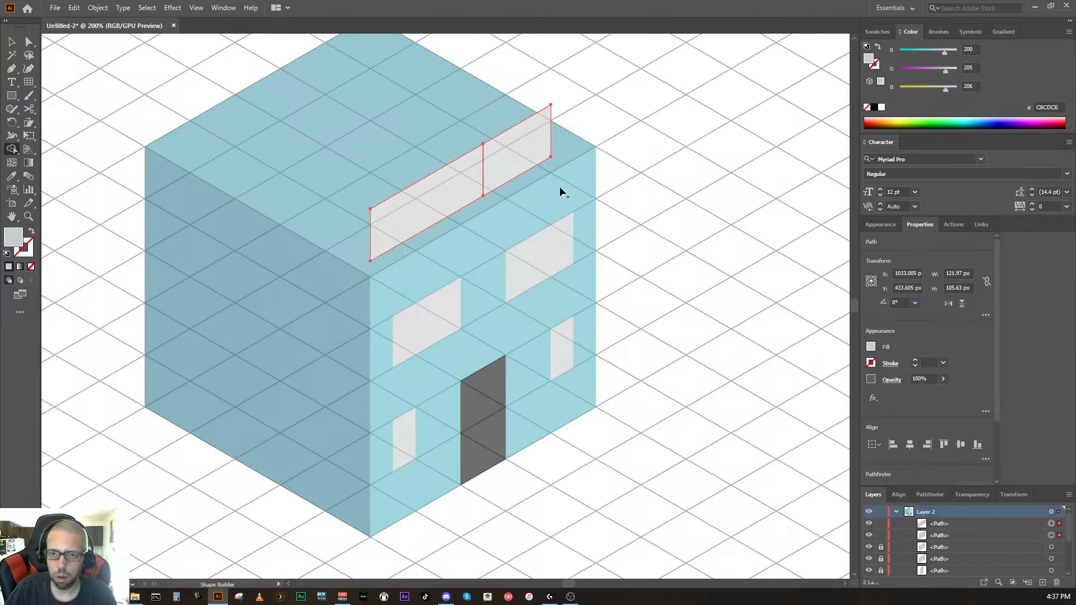
pyautogui.moveTo(486, 180); pyautogui.dragTo(437, 211)
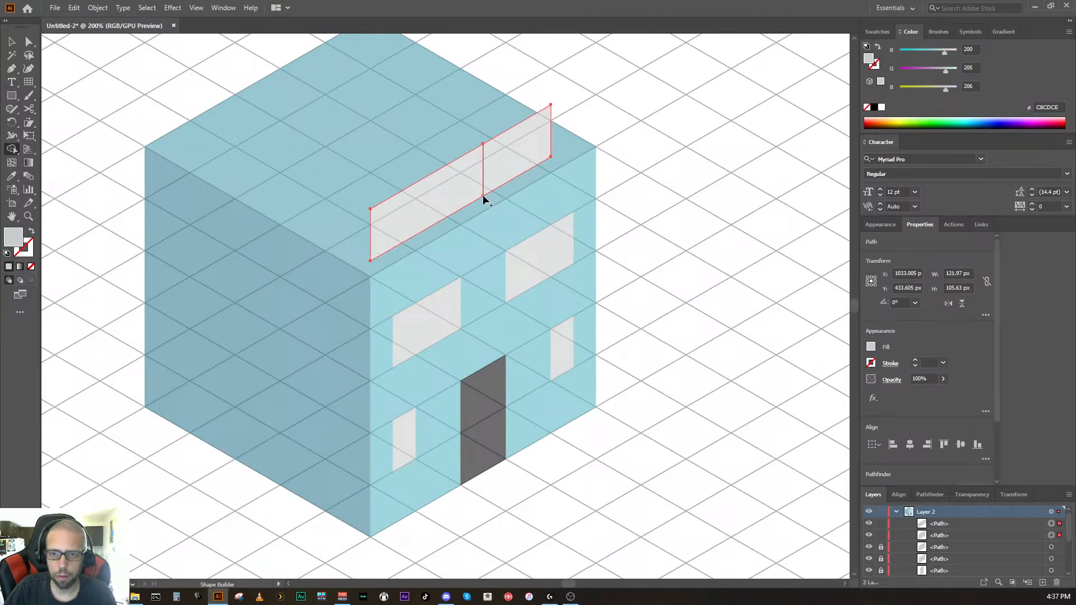
pyautogui.press('ctrl')
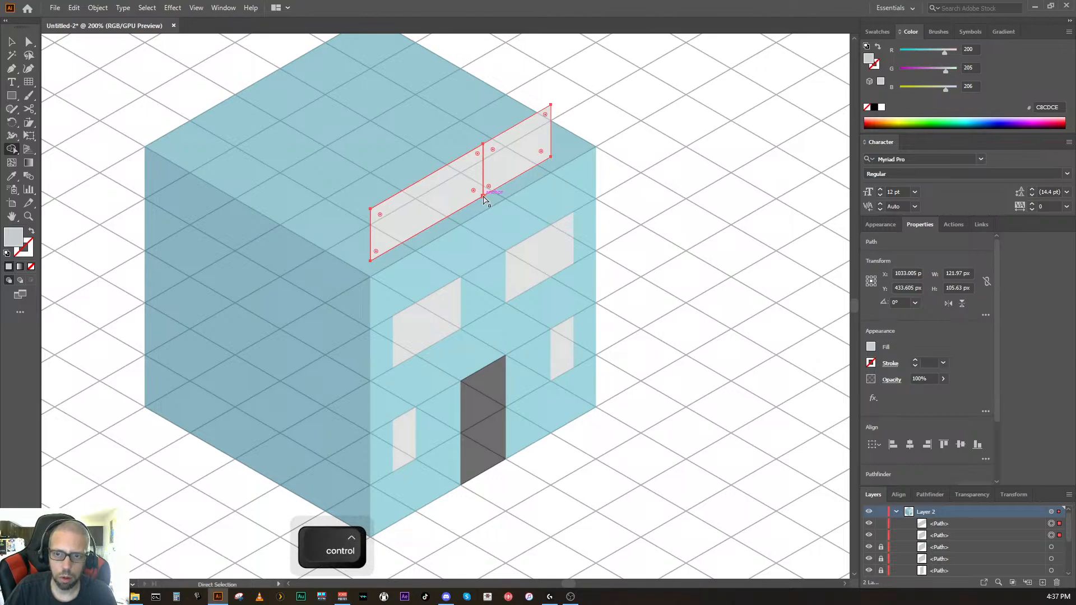
pyautogui.hotkey('ctrl', 'z')
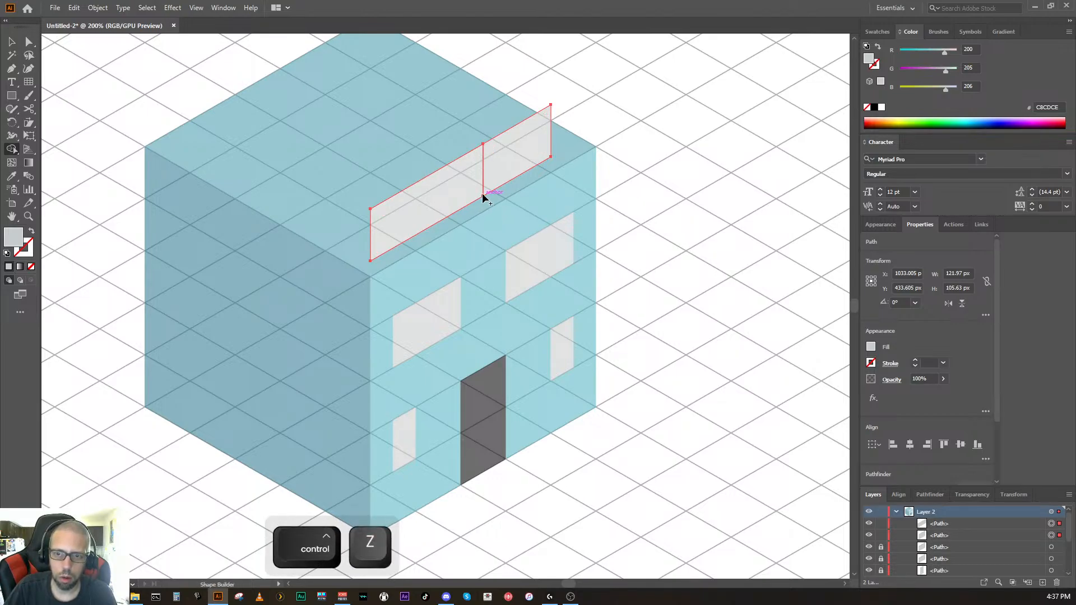
pyautogui.press('ctrl')
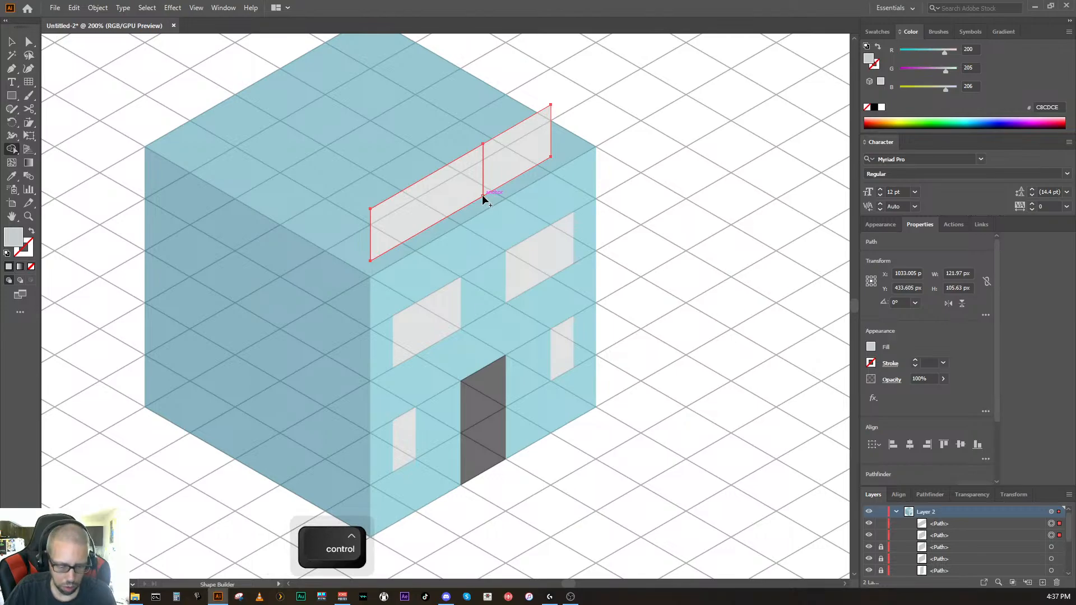
# Step: Extend the left copy to about 94 px wide so it overlaps the right copy, and merge both into one shape with the Shape Builder tool
pyautogui.press('a')
pyautogui.click(483, 197)
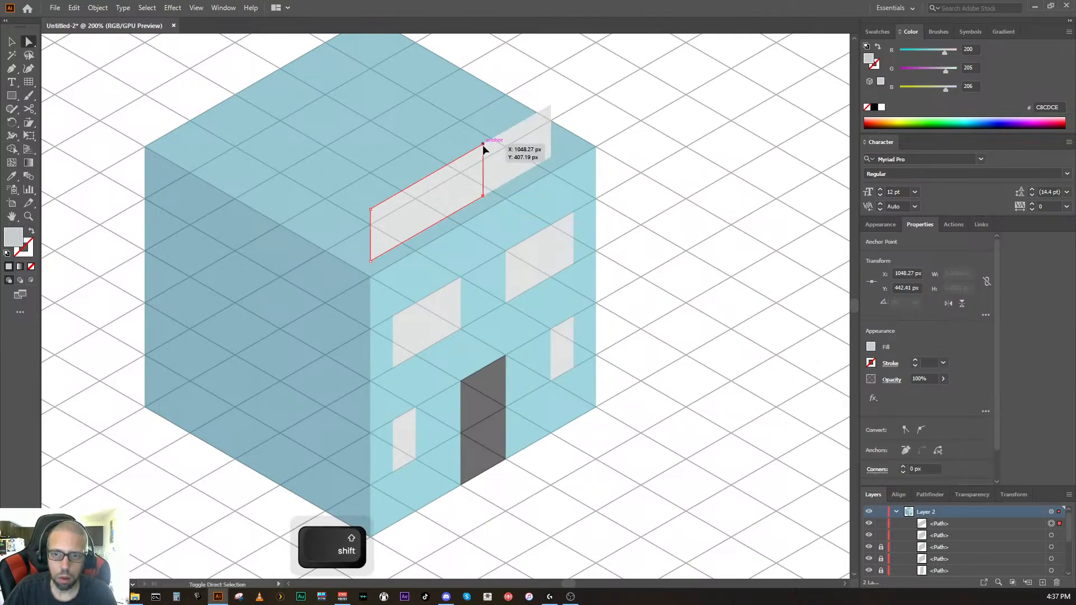
pyautogui.keyDown('shift'); pyautogui.click(484, 145); pyautogui.keyUp('shift')
pyautogui.moveTo(485, 171); pyautogui.dragTo(509, 153)
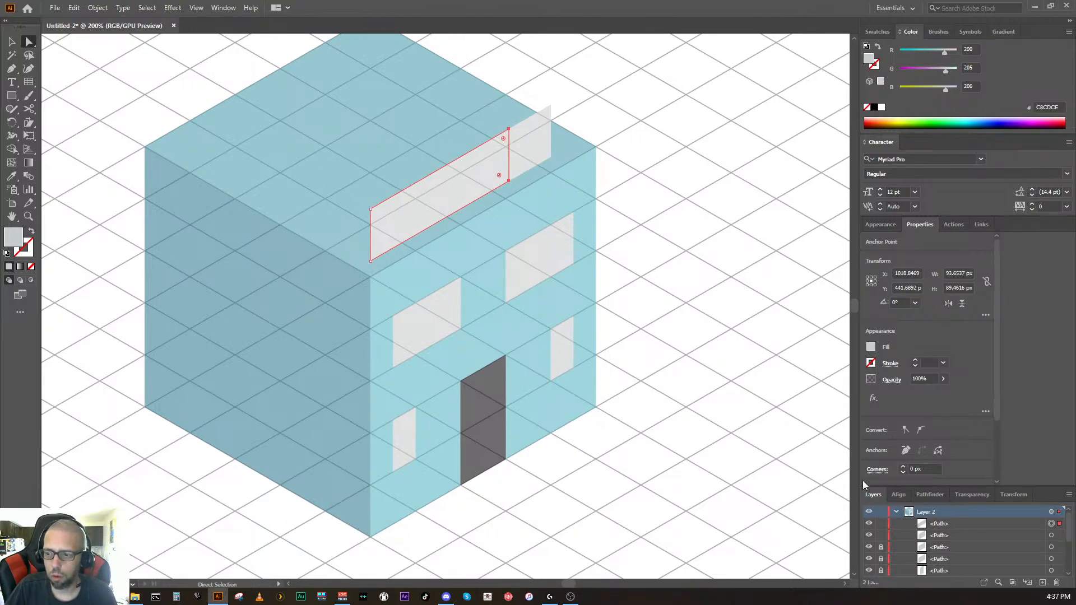
pyautogui.keyDown('shift'); pyautogui.click(1059, 536); pyautogui.keyUp('shift')
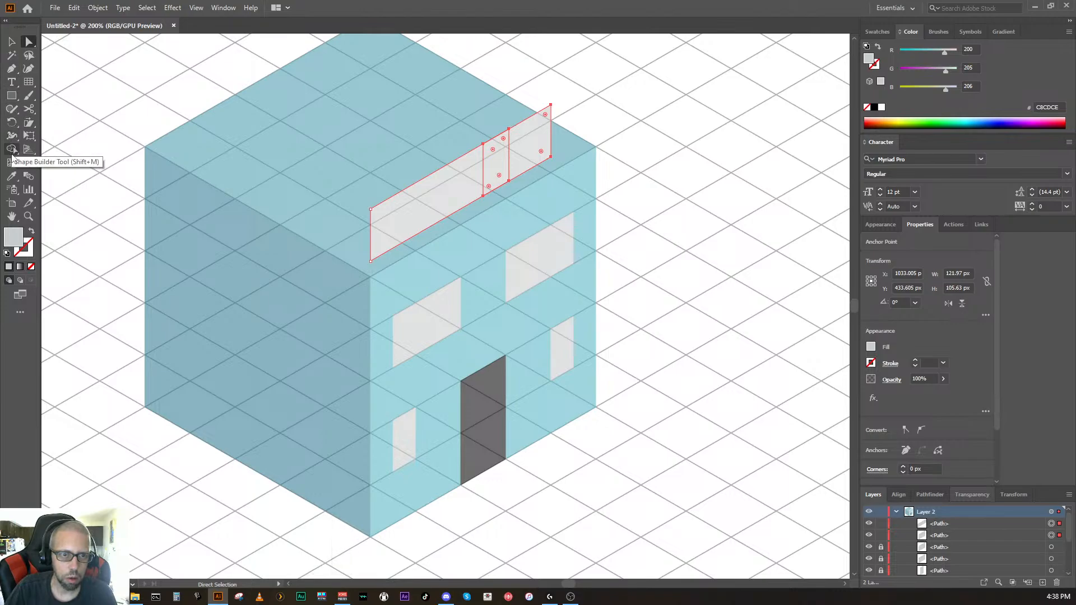
pyautogui.click(11, 148)
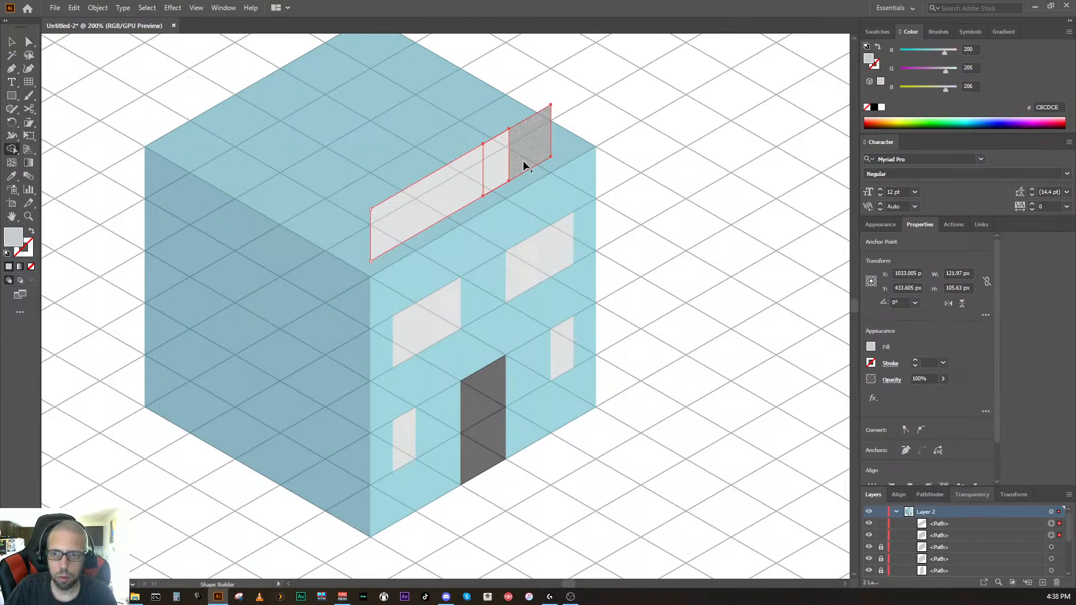
pyautogui.moveTo(523, 161); pyautogui.dragTo(471, 187)
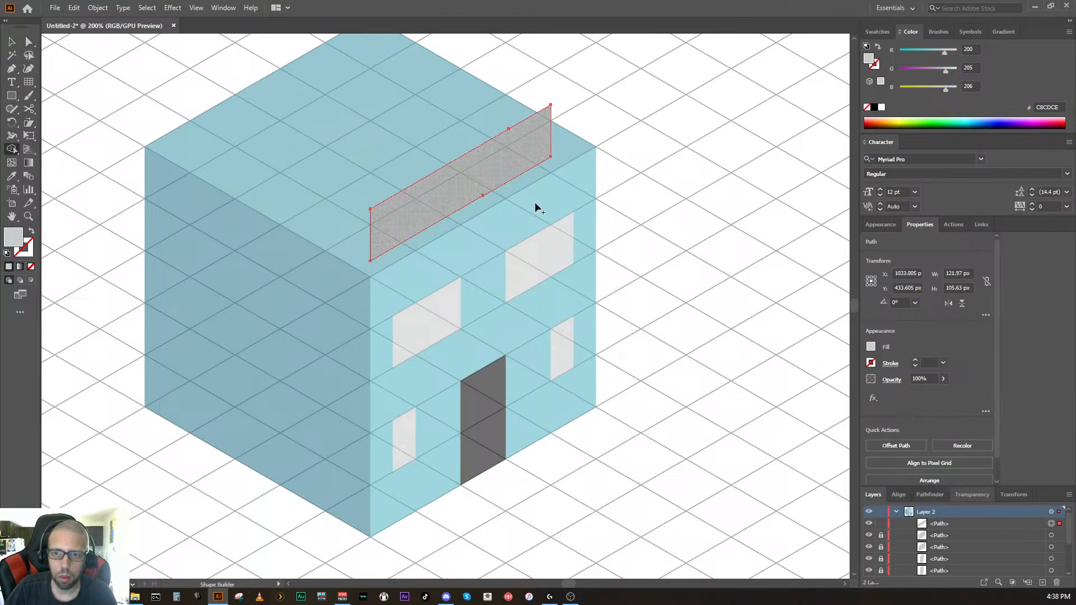
pyautogui.keyDown('ctrl'); pyautogui.click(654, 361); pyautogui.keyUp('ctrl')
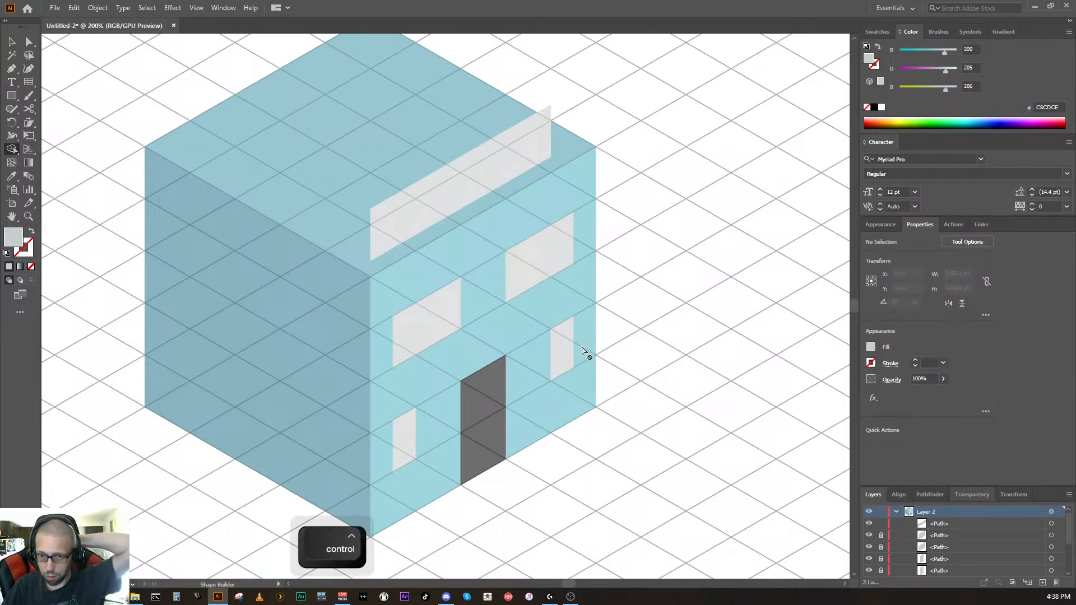
# Step: Try to enlarge the merged shape above the front face proportionally from its base, and undo the scaling
pyautogui.click(11, 42)
pyautogui.click(445, 204)
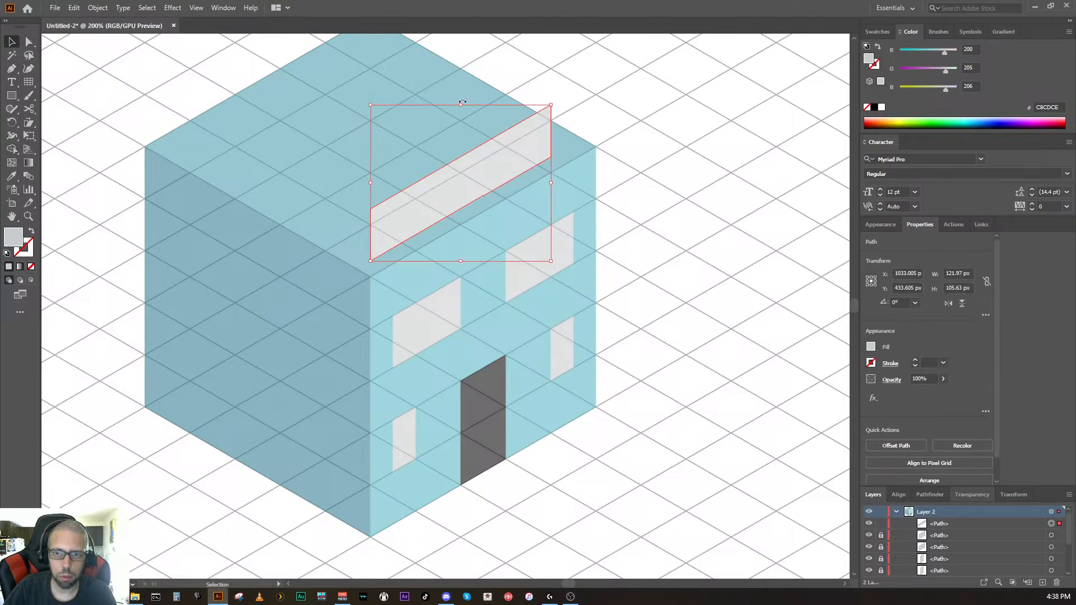
pyautogui.moveTo(461, 106); pyautogui.dragTo(451, 62)
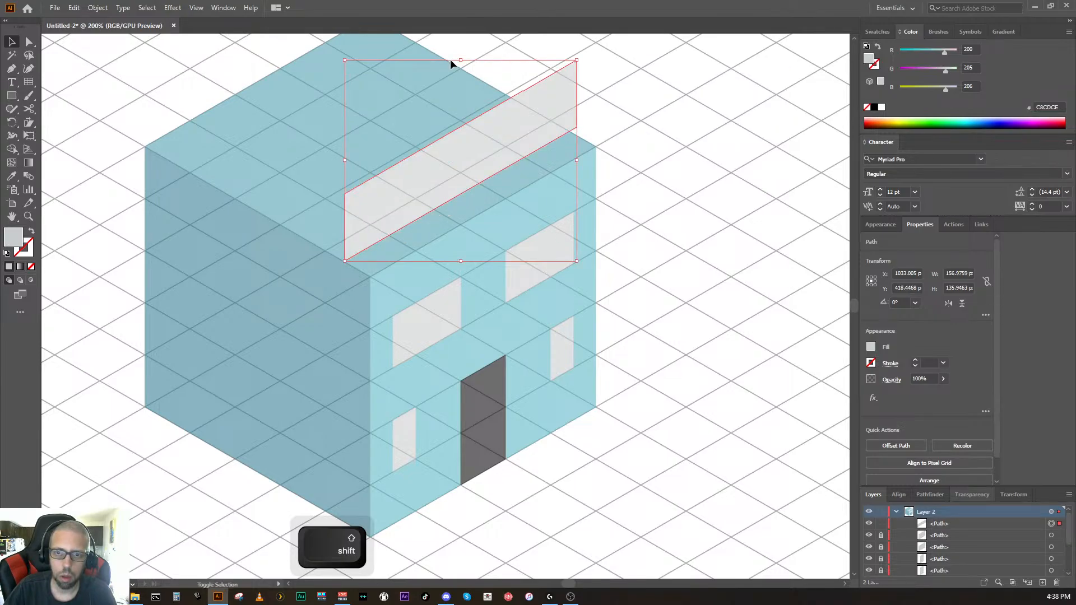
pyautogui.hotkey('ctrl', 'z')
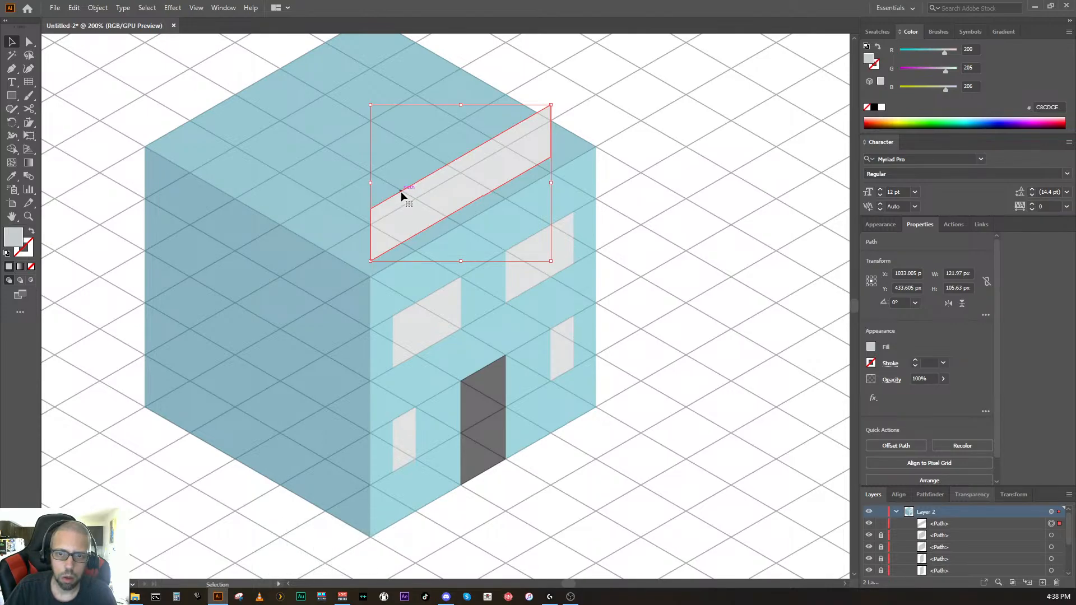
# Step: Try to raise the merged shape's upper edge by moving only its two end anchors, and undo the move
pyautogui.click(29, 42)
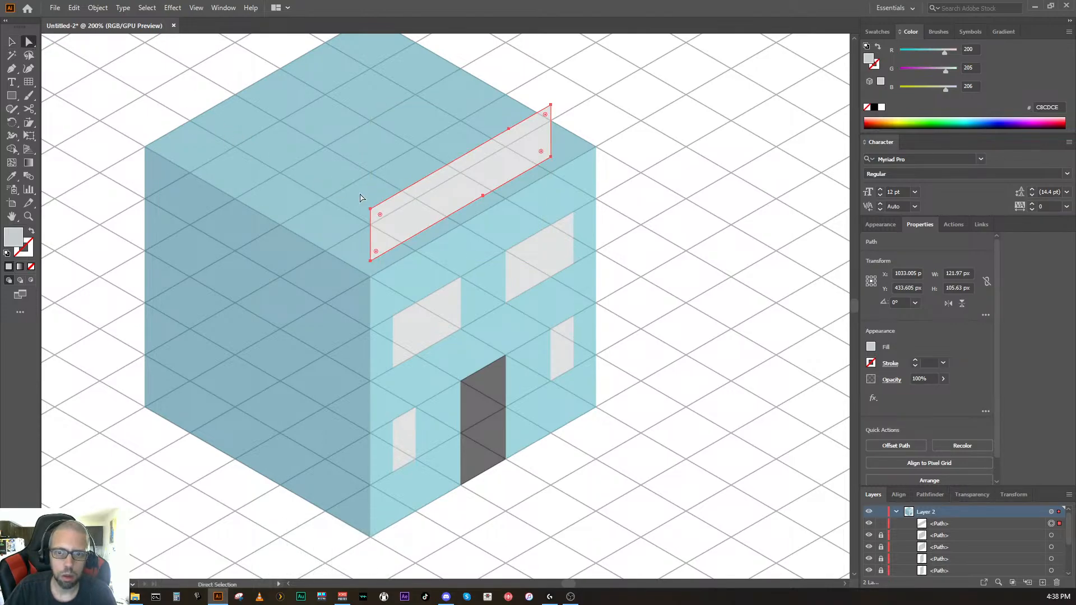
pyautogui.click(371, 208)
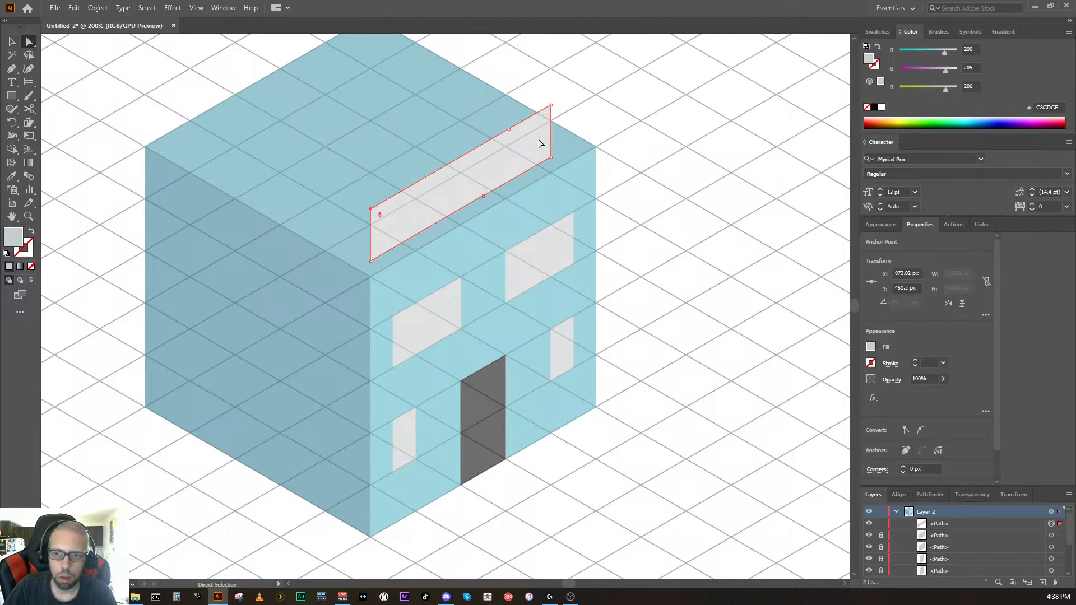
pyautogui.keyDown('shift'); pyautogui.click(551, 105); pyautogui.keyUp('shift')
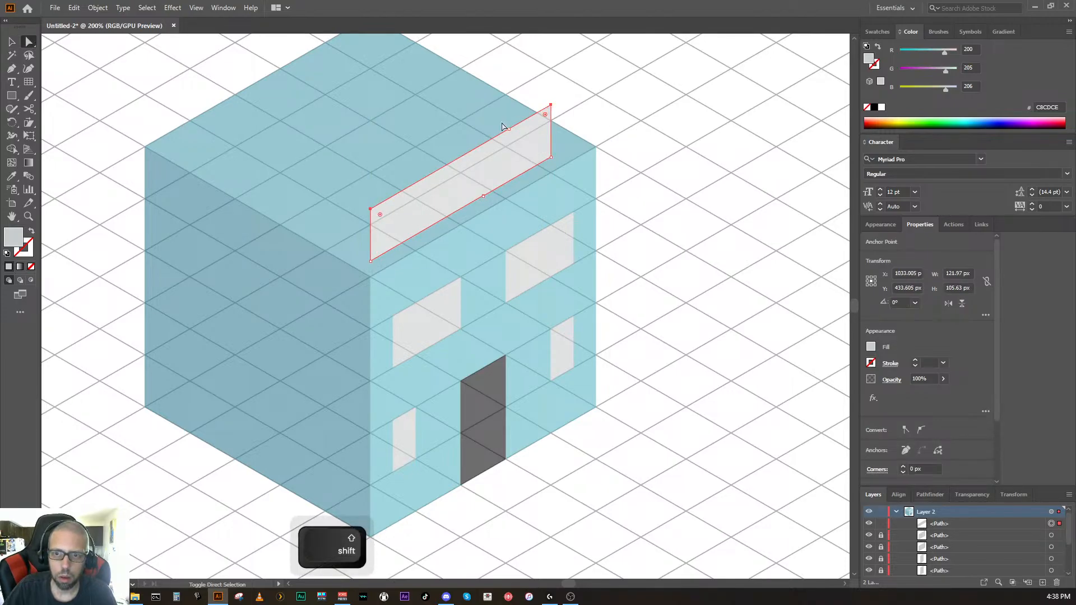
pyautogui.moveTo(459, 156); pyautogui.dragTo(438, 141)
pyautogui.hotkey('ctrl', 'z')
pyautogui.hotkey('ctrl', 'z')
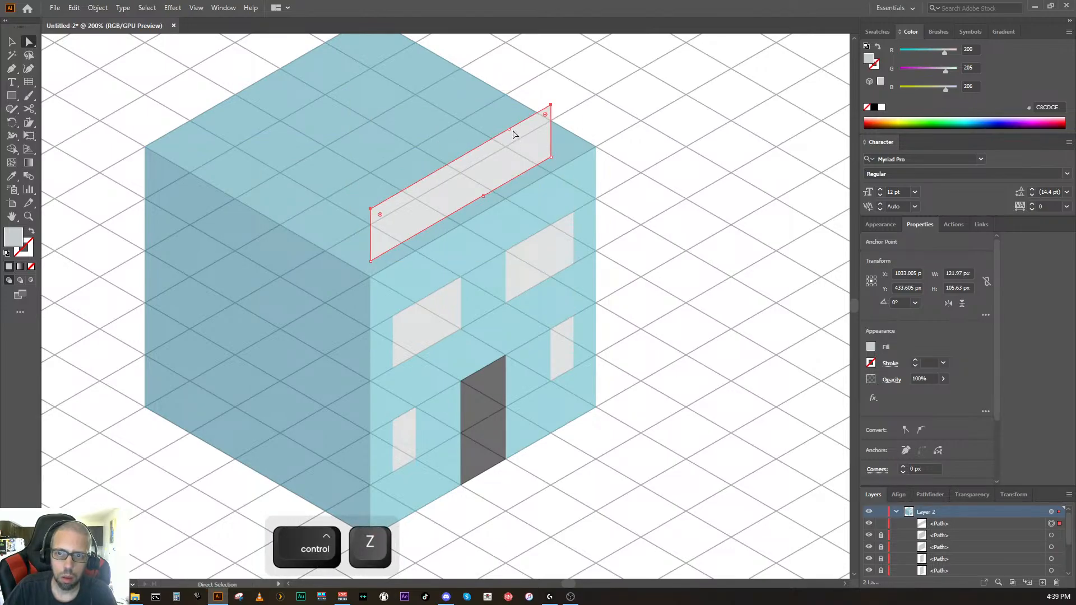
# Step: Delete the leftover middle anchor points on the merged shape's upper and lower edges with the Pen tool
pyautogui.click(12, 82)
pyautogui.click(12, 83)
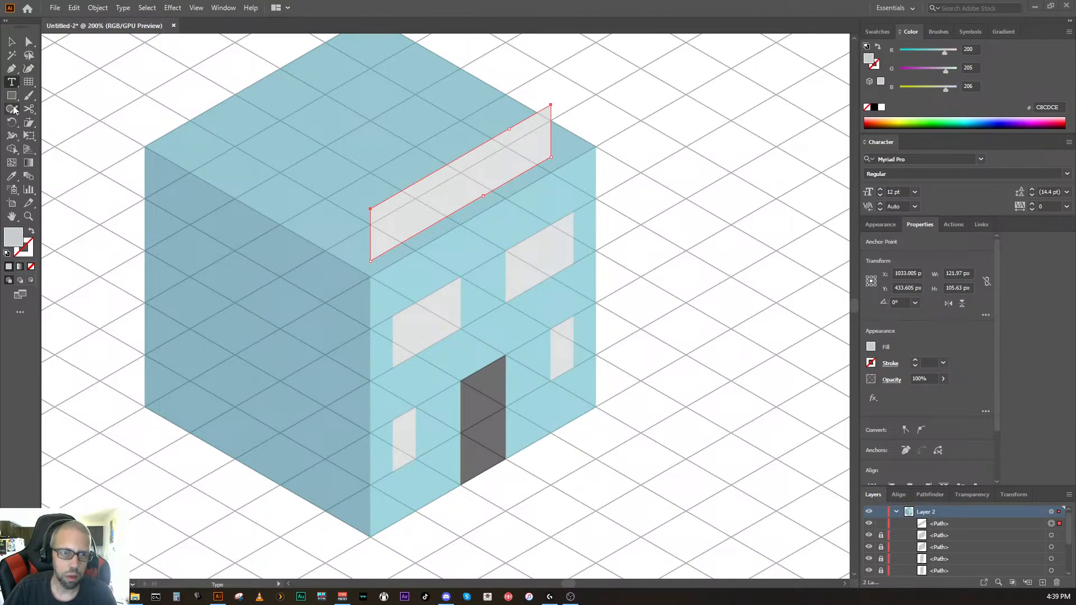
pyautogui.click(12, 69)
pyautogui.moveTo(15, 73); pyautogui.dragTo(56, 109)
pyautogui.press('alt')
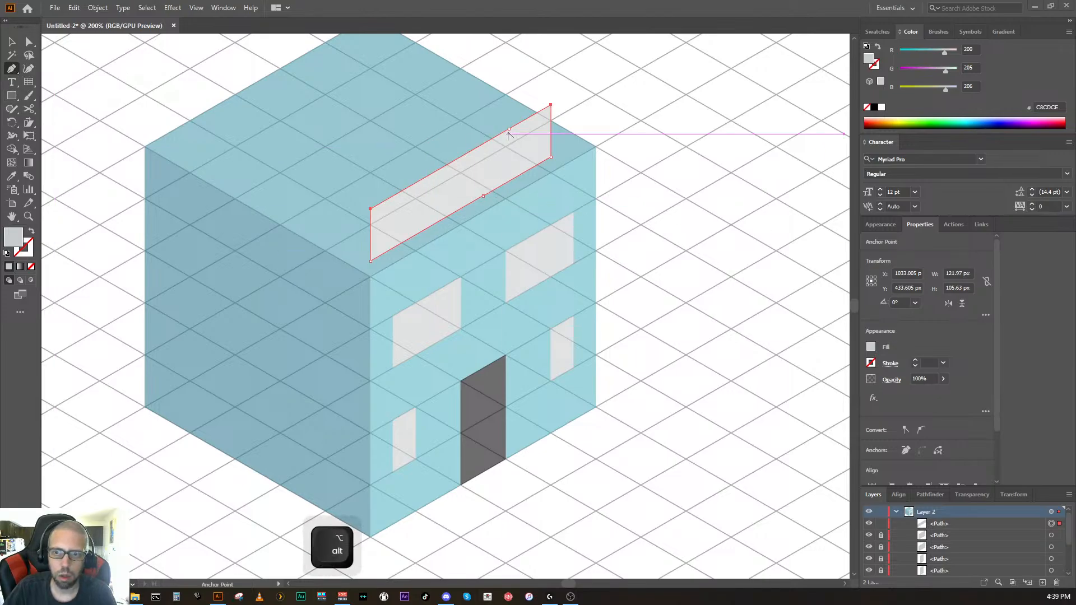
pyautogui.press('ctrl')
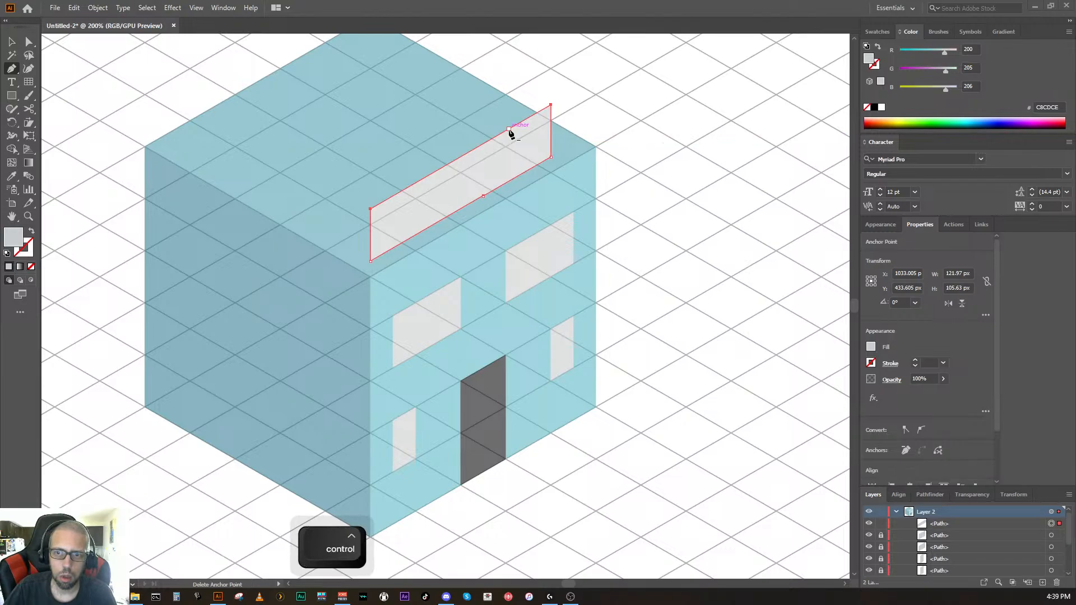
pyautogui.click(510, 131)
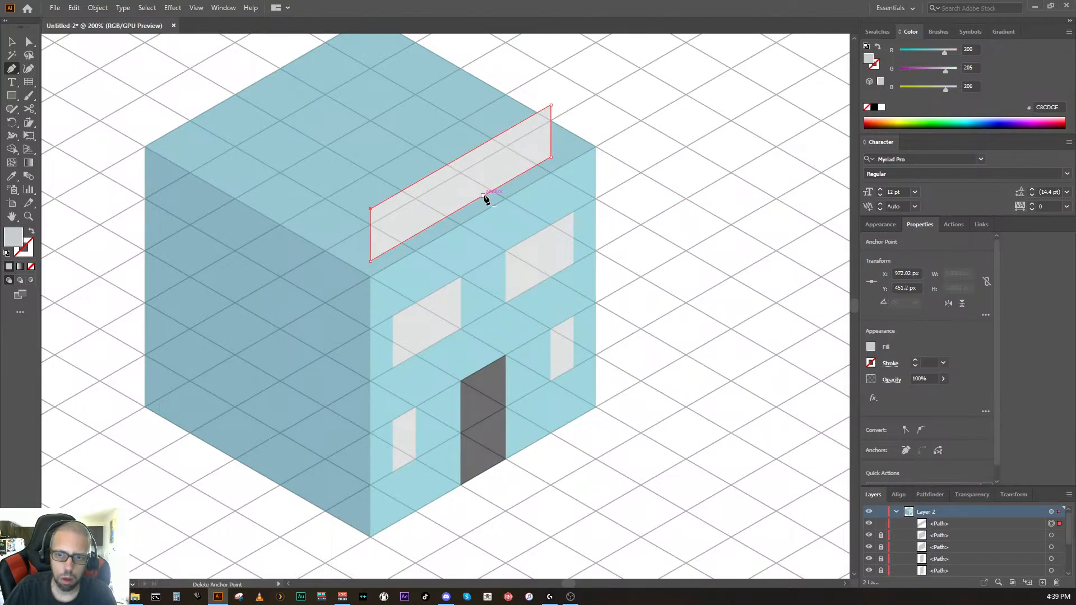
pyautogui.click(483, 196)
pyautogui.click(483, 197)
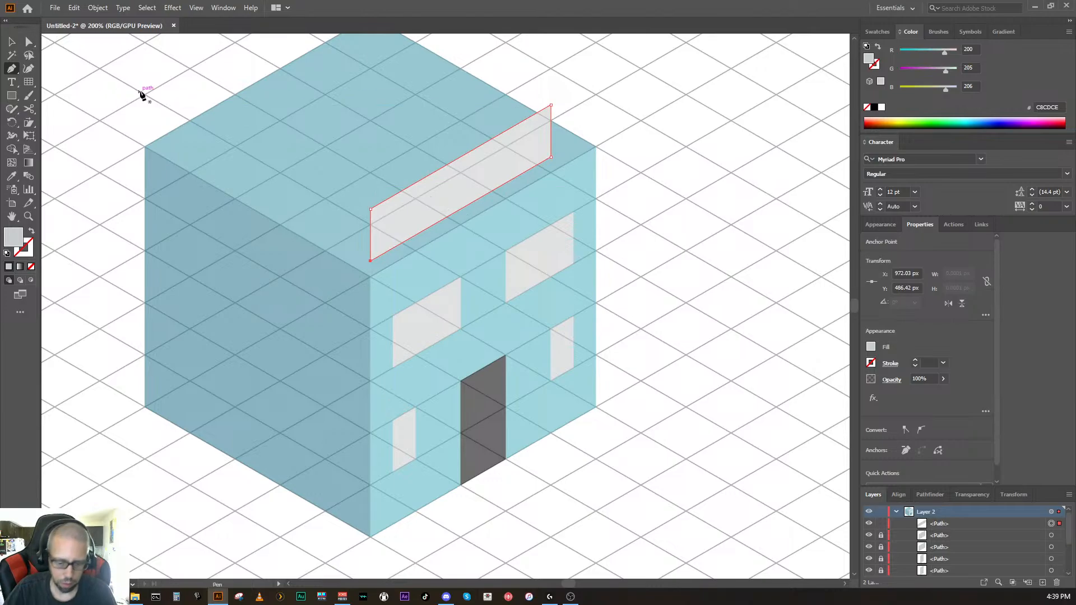
# Step: Raise the merged shape's upper edge straight up by its two corner anchors to an overall height of about 130 px, and deselect it
pyautogui.press('v')
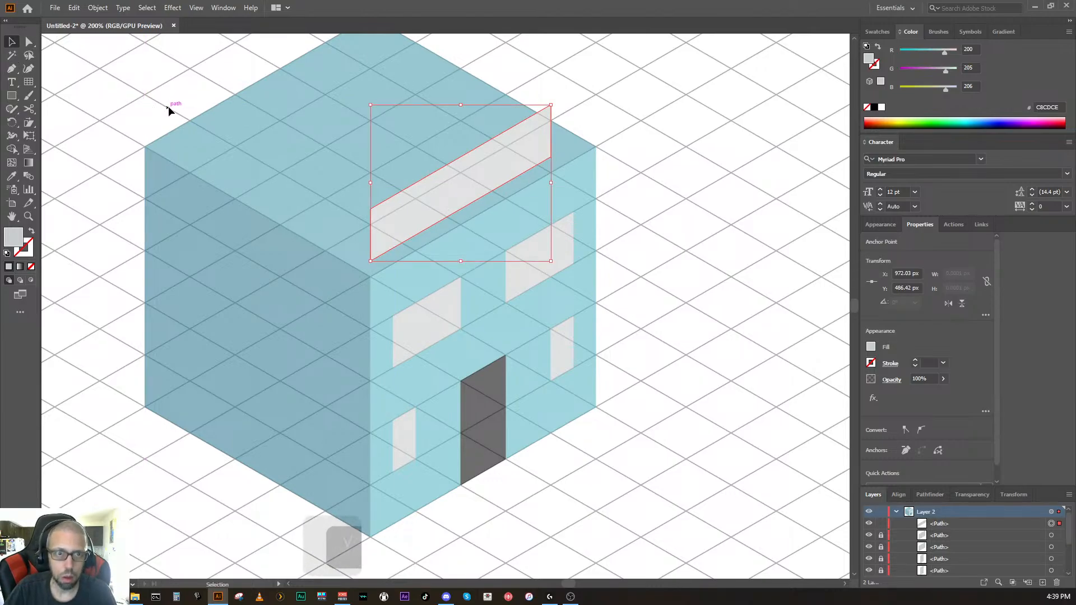
pyautogui.press('a')
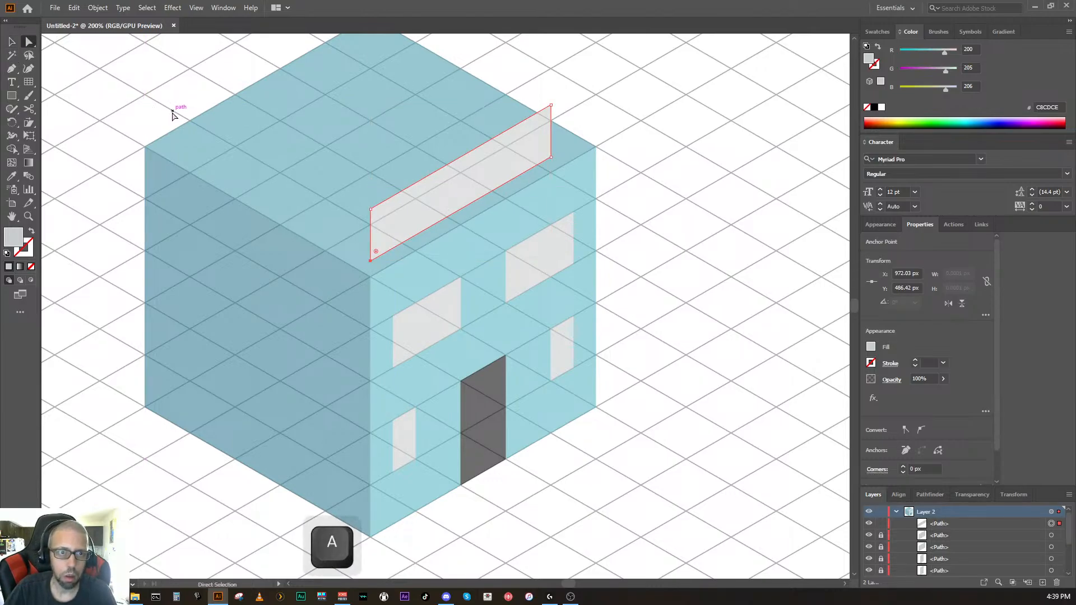
pyautogui.click(371, 208)
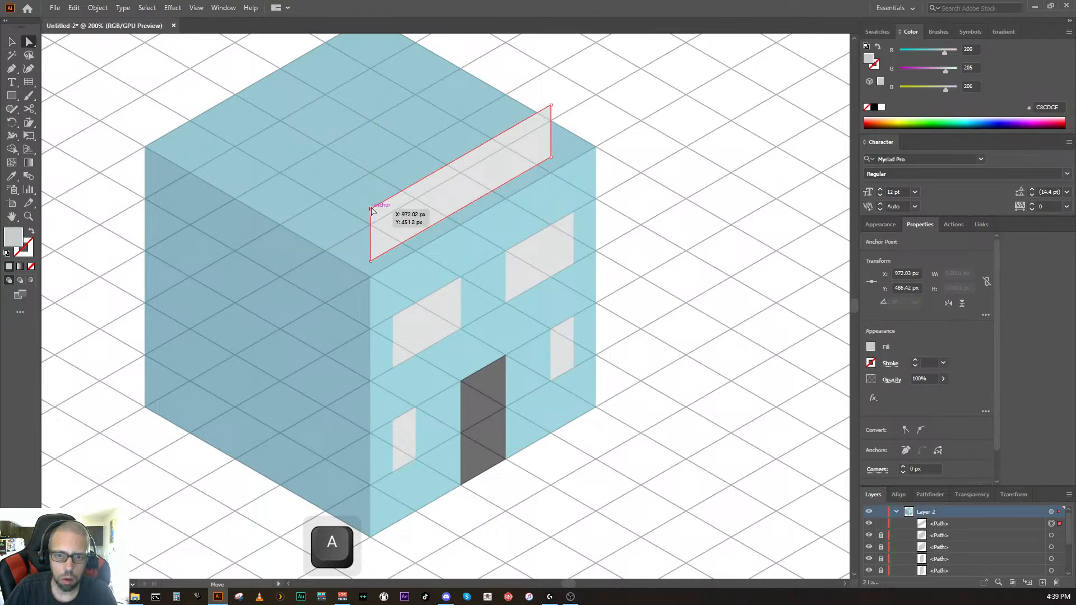
pyautogui.keyDown('shift'); pyautogui.click(551, 105); pyautogui.keyUp('shift')
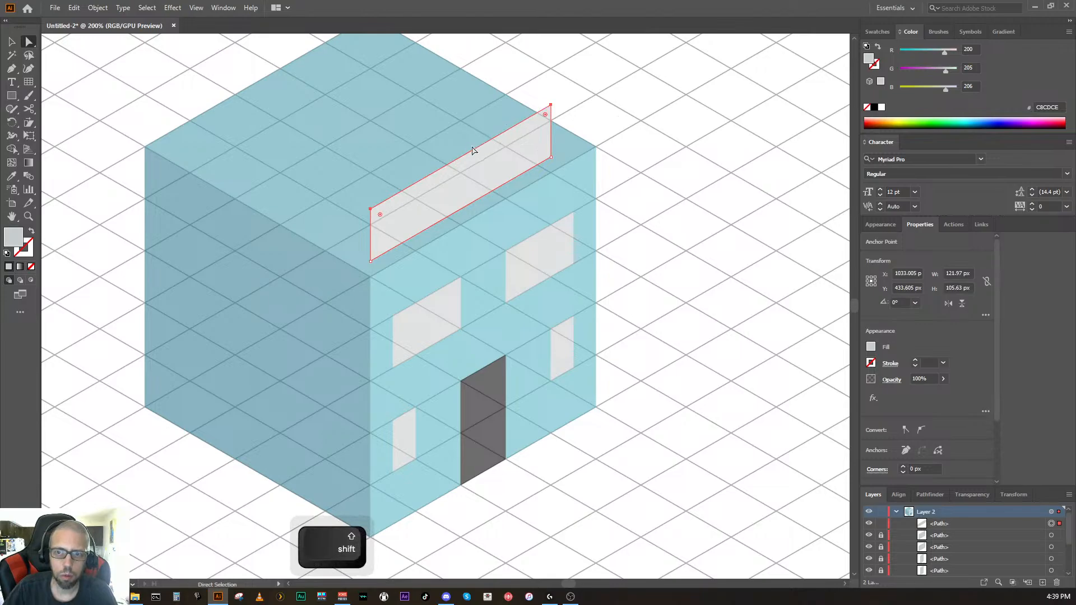
pyautogui.moveTo(461, 158); pyautogui.dragTo(457, 124)
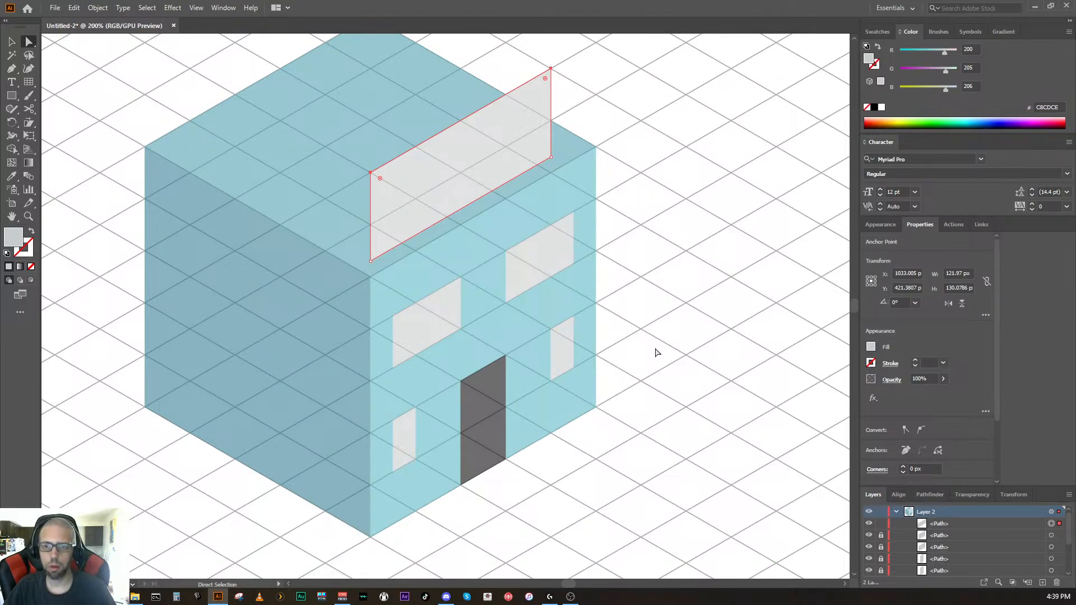
pyautogui.press('space')
pyautogui.moveTo(661, 351); pyautogui.dragTo(695, 365)
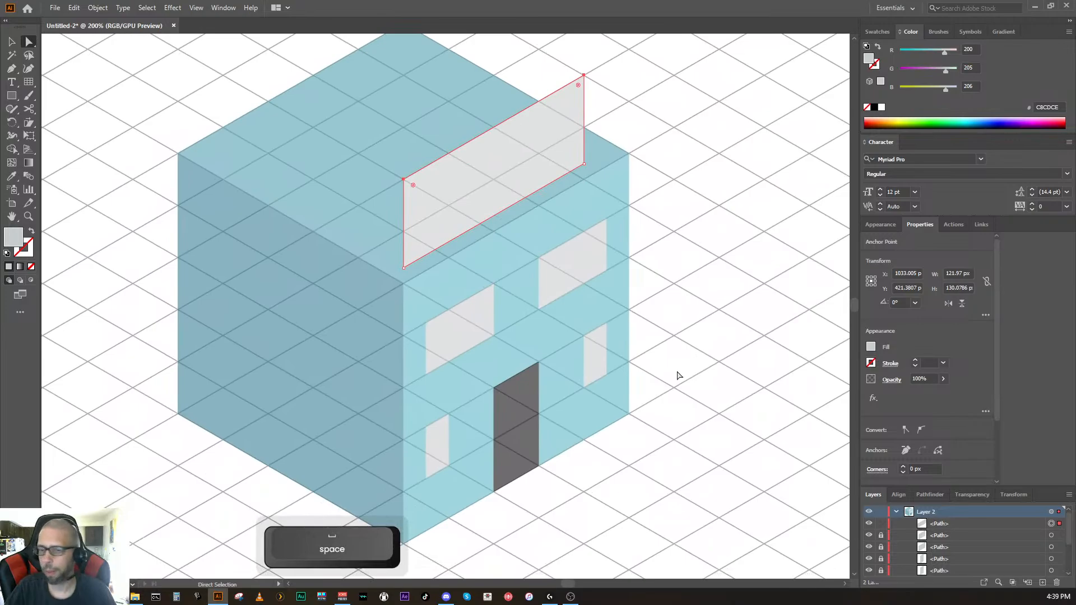
pyautogui.press('space')
pyautogui.moveTo(684, 370); pyautogui.dragTo(663, 352)
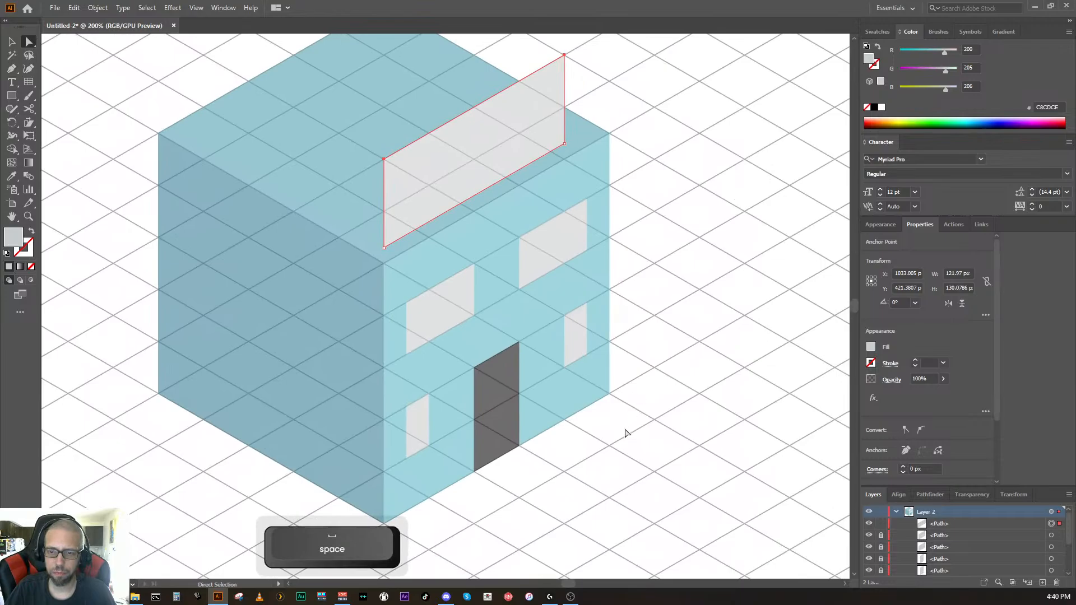
pyautogui.click(663, 435)
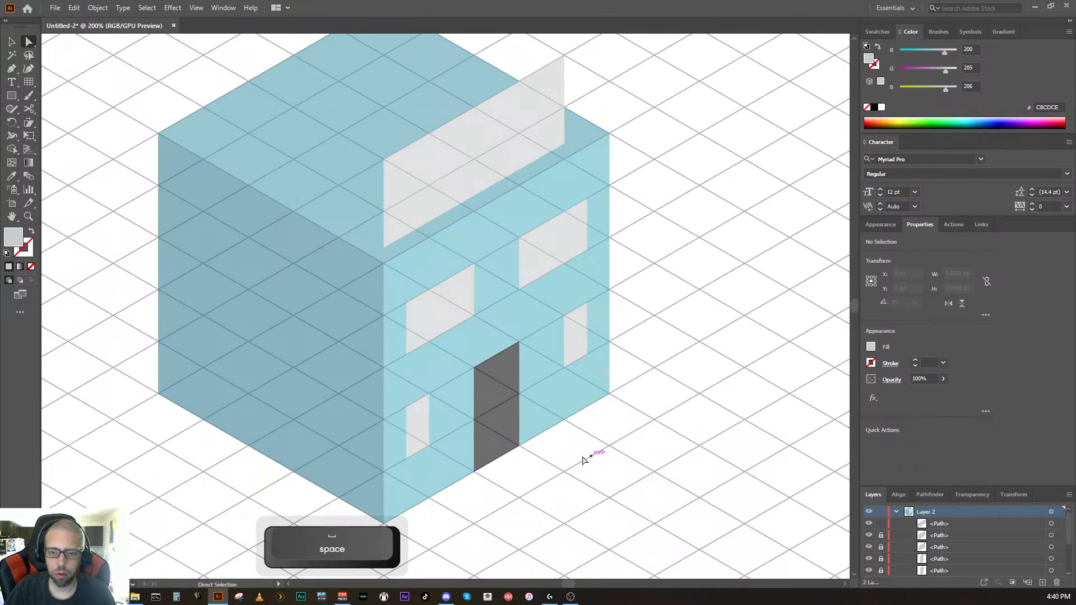
# Step: Try to duplicate the sign panel above the front face with a small offset up and back, and undo the copy
pyautogui.press('space')
pyautogui.moveTo(329, 430); pyautogui.dragTo(330, 455)
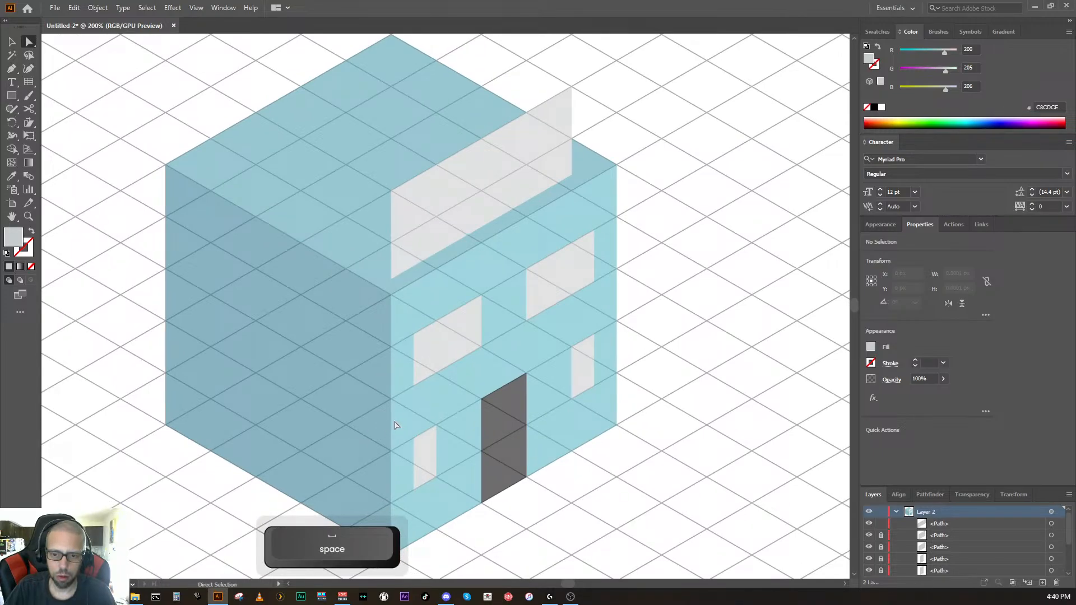
pyautogui.moveTo(344, 437)
pyautogui.mouseDown()
pyautogui.moveTo(371, 434)
pyautogui.moveTo(329, 431)
pyautogui.mouseUp()
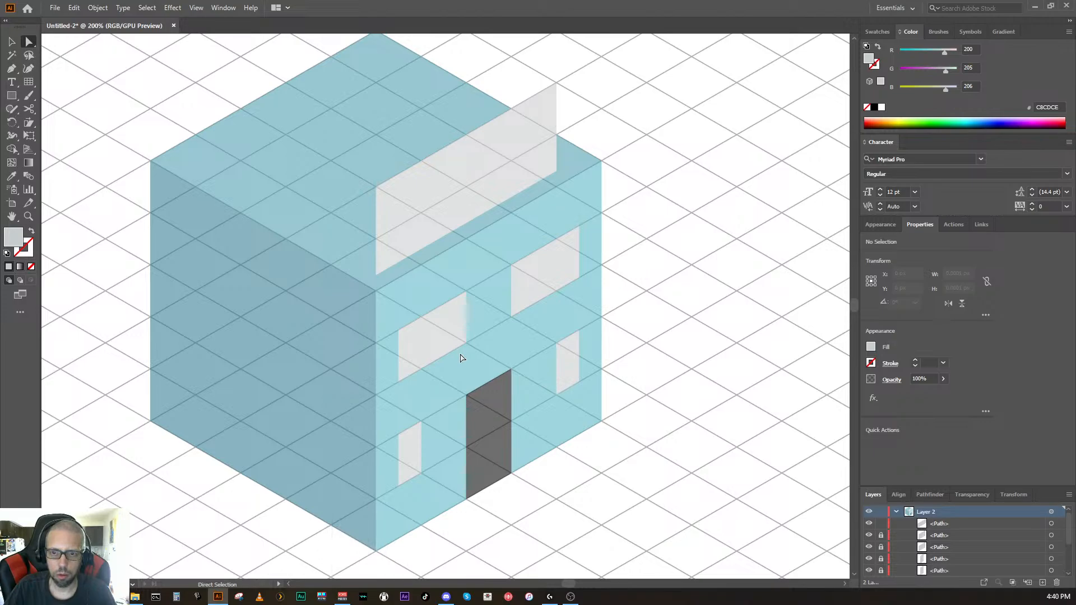
pyautogui.click(394, 210)
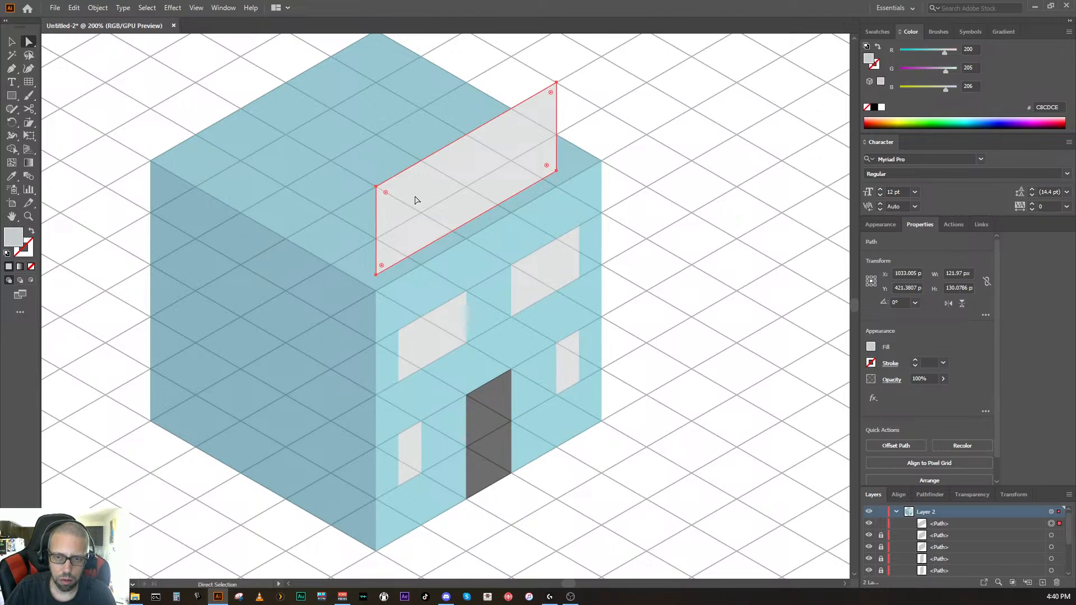
pyautogui.press('alt')
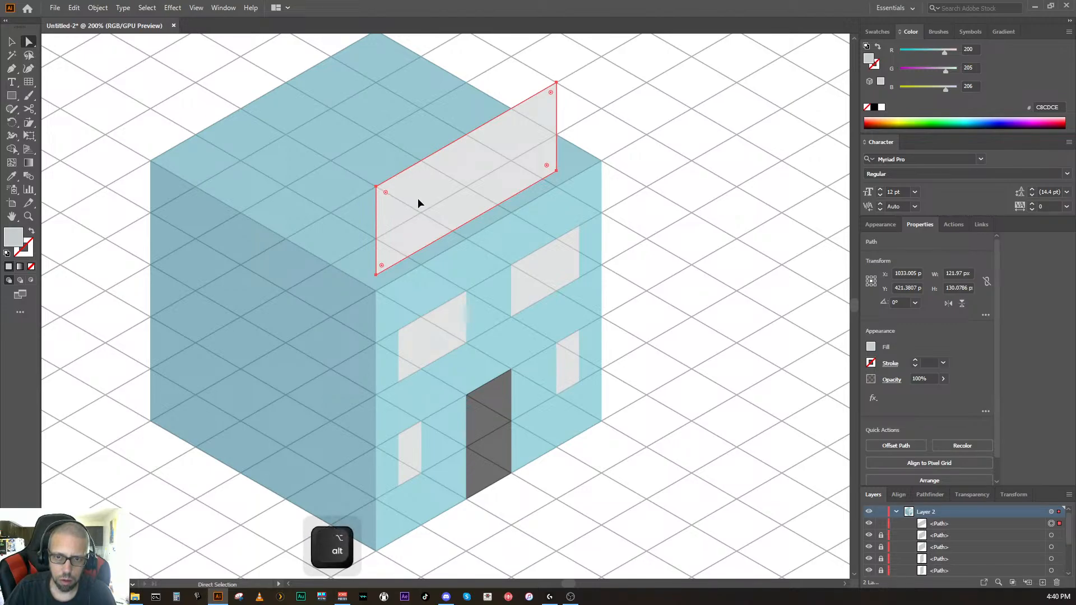
pyautogui.press('shift')
pyautogui.moveTo(418, 199); pyautogui.dragTo(411, 194)
pyautogui.moveTo(408, 194); pyautogui.dragTo(415, 200)
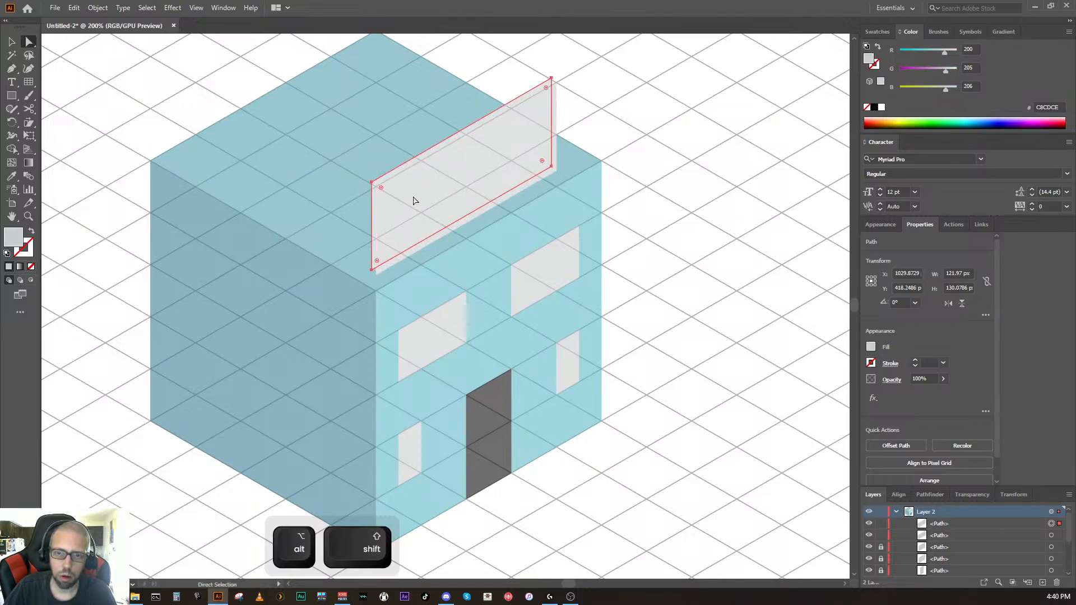
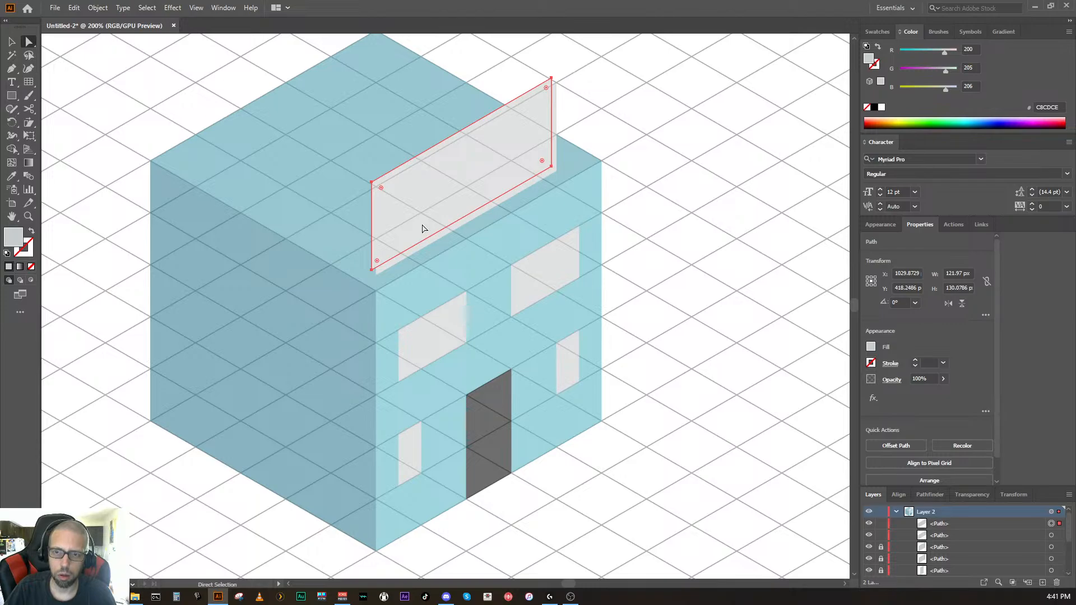
pyautogui.hotkey('ctrl', 'z')
pyautogui.hotkey('ctrl', 'z')
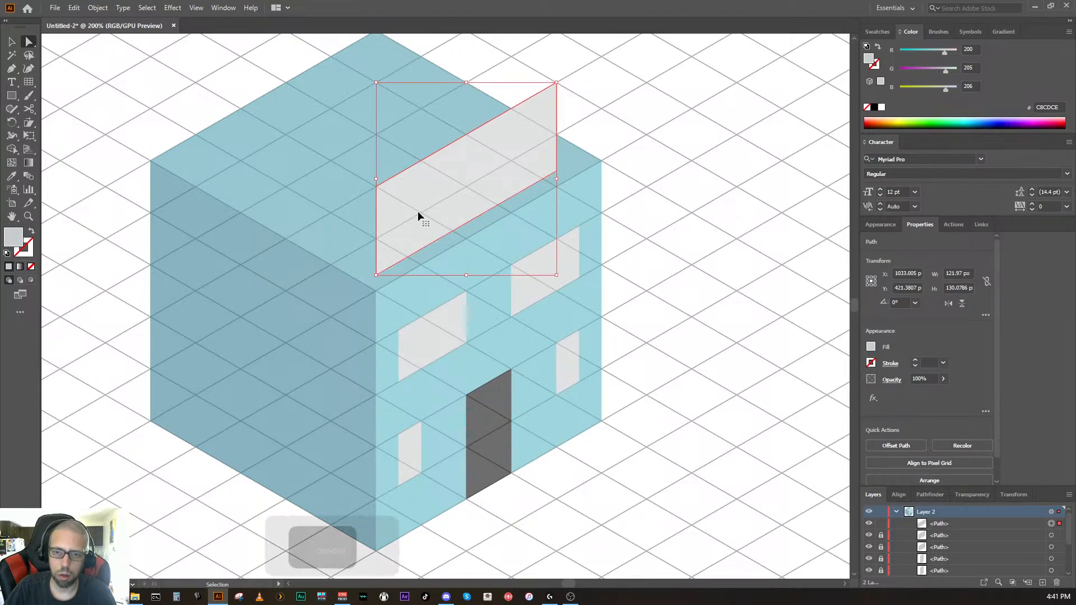
# Step: Undo the raising of the sign panel's upper edge
pyautogui.hotkey('ctrl', 'z')
pyautogui.hotkey('ctrl', 'z')
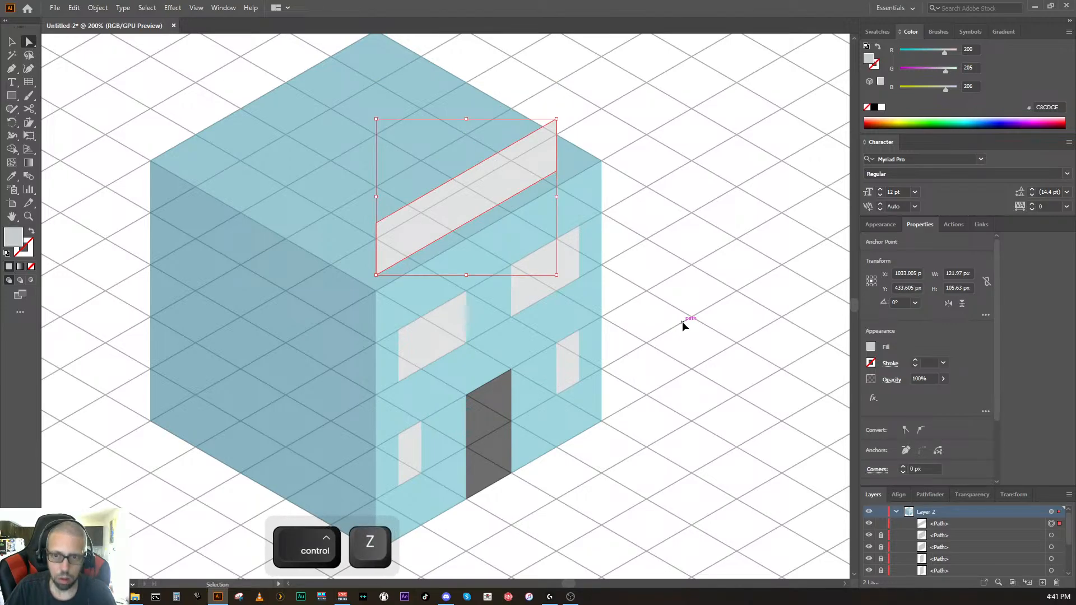
pyautogui.hotkey('ctrl', 'shift', 'z')
pyautogui.hotkey('ctrl', 'z')
pyautogui.hotkey('ctrl', 'z')
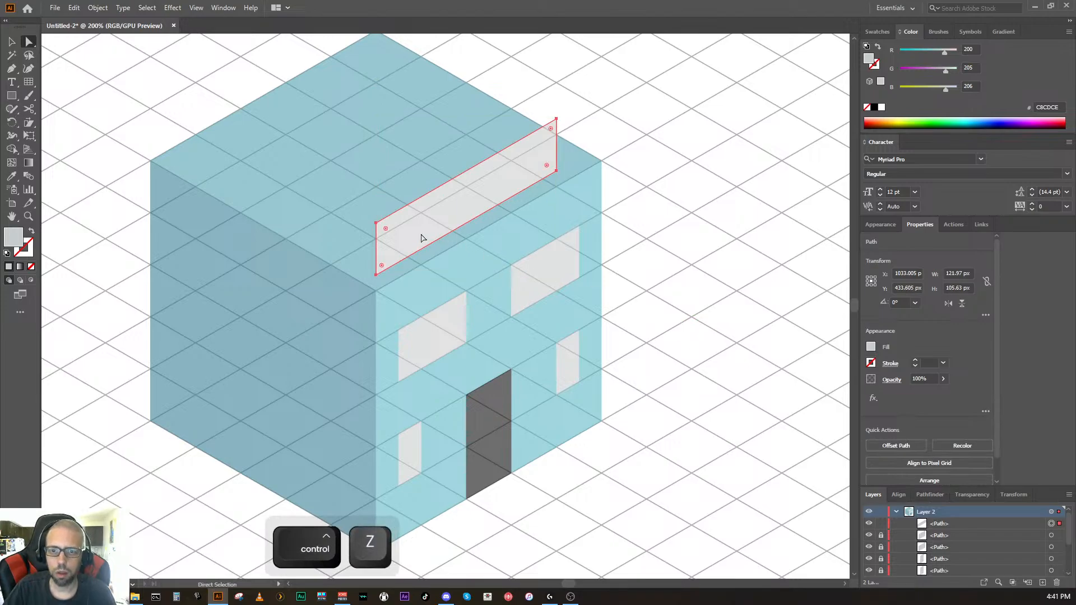
# Step: Try to round all corners of the sign panel, undo the rounding and clear the selection
pyautogui.moveTo(389, 231); pyautogui.dragTo(396, 235)
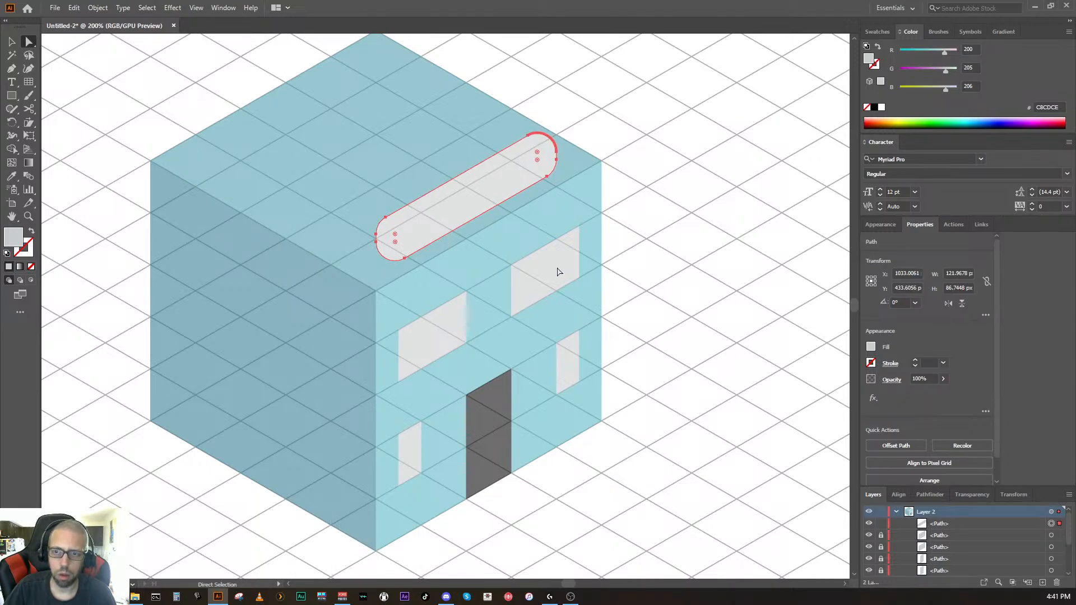
pyautogui.click(711, 323)
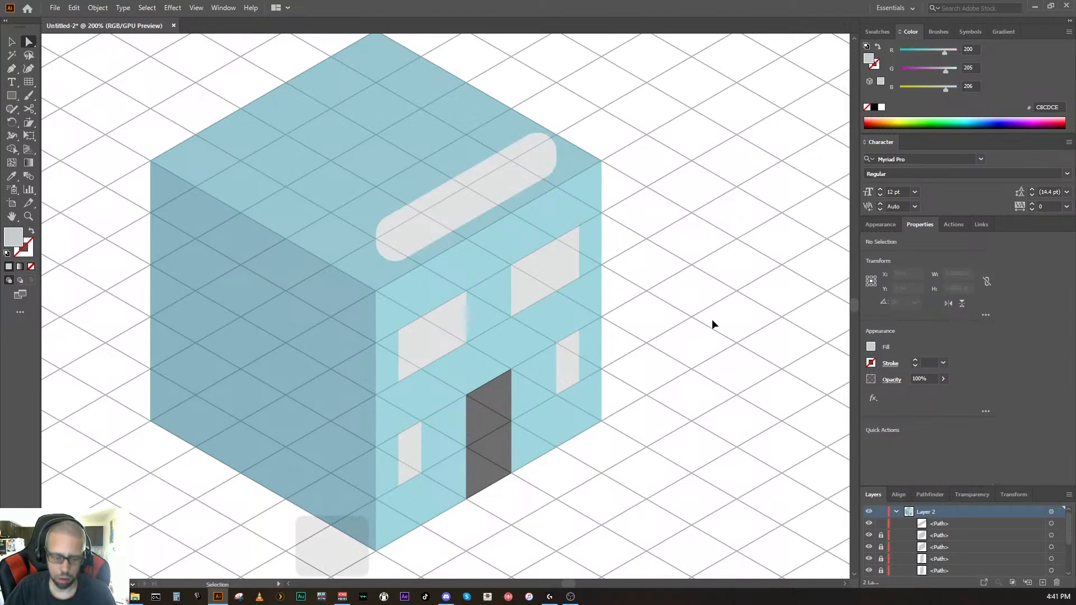
pyautogui.hotkey('ctrl', 'z')
pyautogui.click(712, 323)
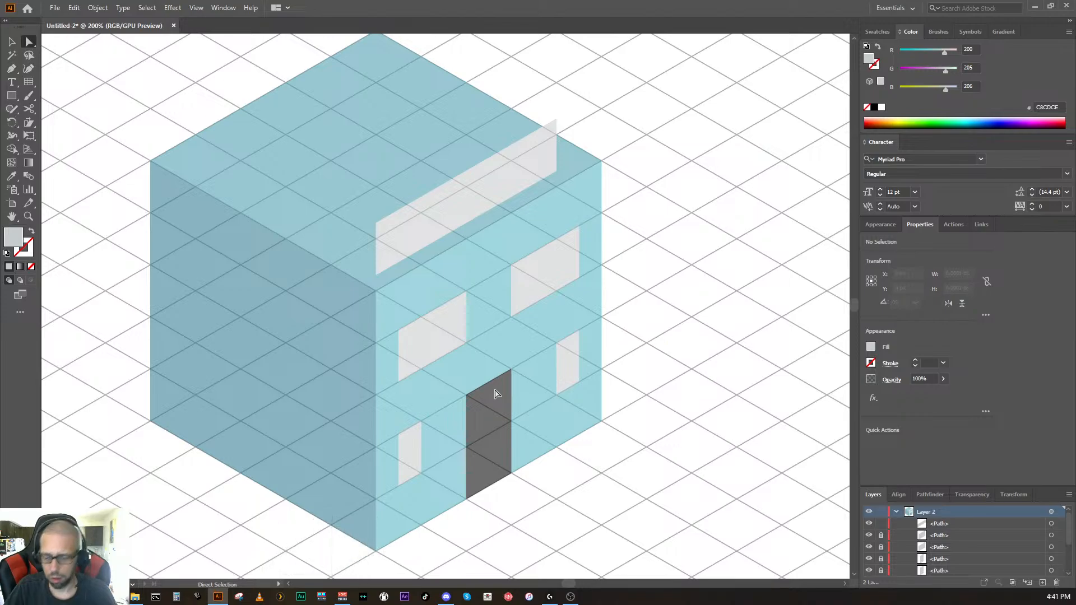
# Step: Set the opacity of all of Layer 2 to 100% and deselect it to view the building without the grid
pyautogui.hotkey('ctrl', '=')
pyautogui.hotkey('ctrl', '-')
pyautogui.hotkey('ctrl', '-')
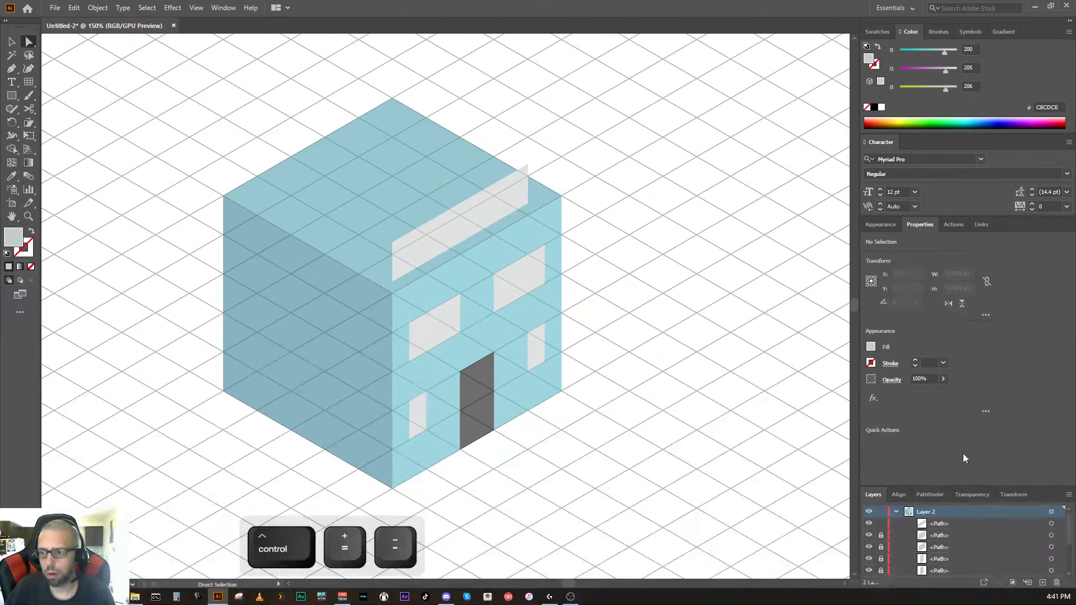
pyautogui.click(1052, 512)
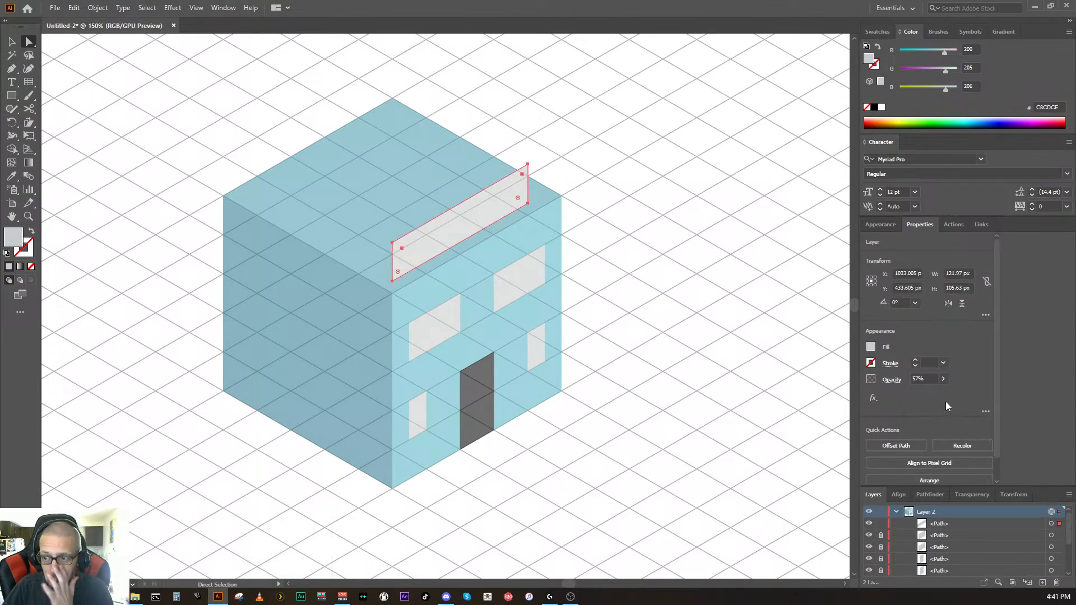
pyautogui.click(945, 380)
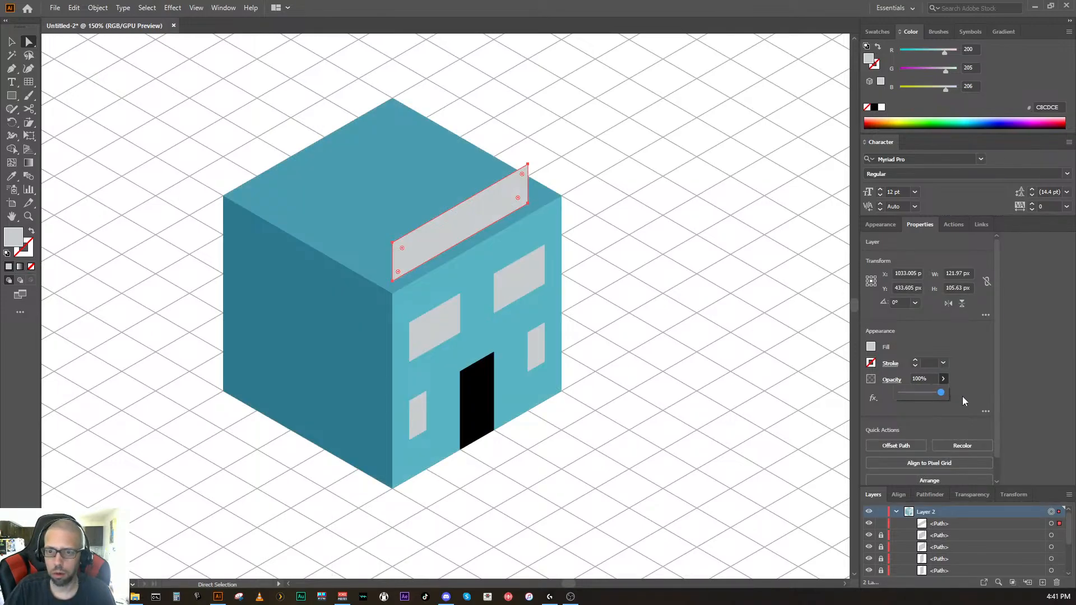
pyautogui.press('ctrl')
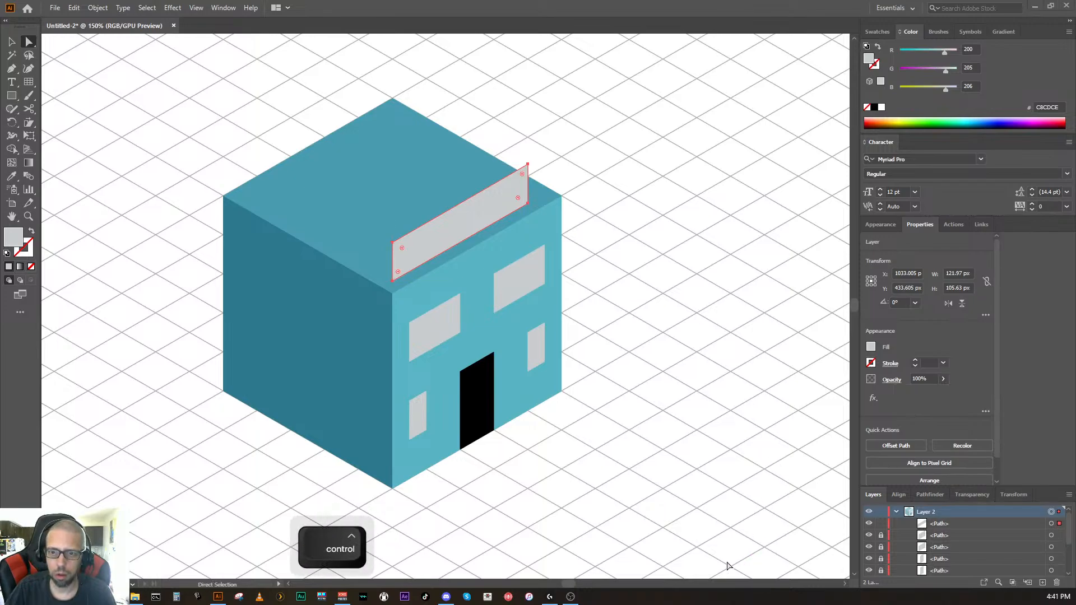
pyautogui.click(643, 530)
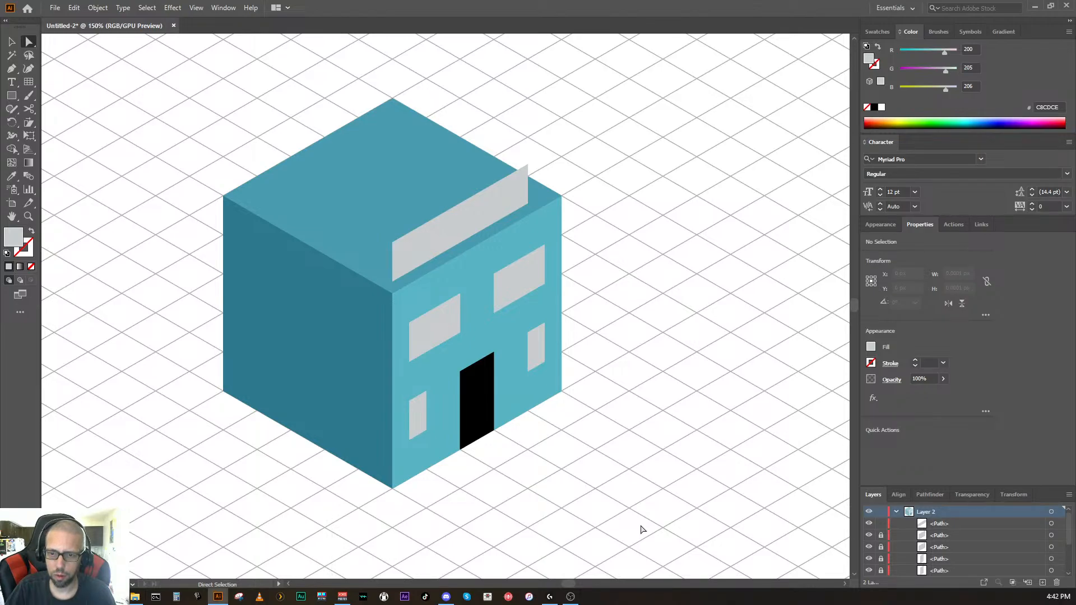
pyautogui.press('space')
pyautogui.moveTo(603, 512); pyautogui.dragTo(628, 511)
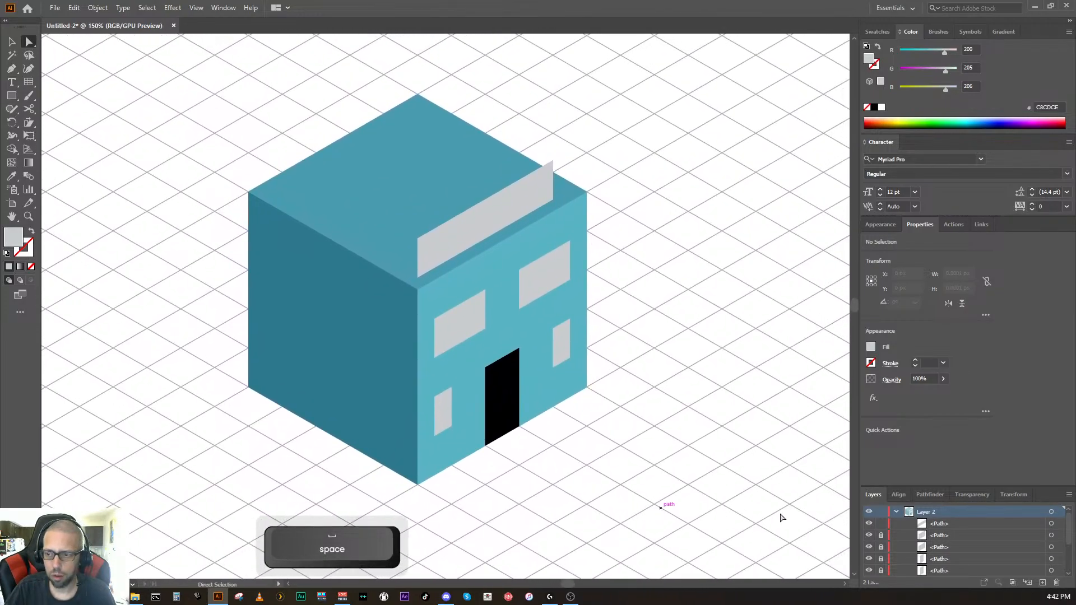
pyautogui.press('space')
pyautogui.moveTo(763, 435); pyautogui.dragTo(615, 444)
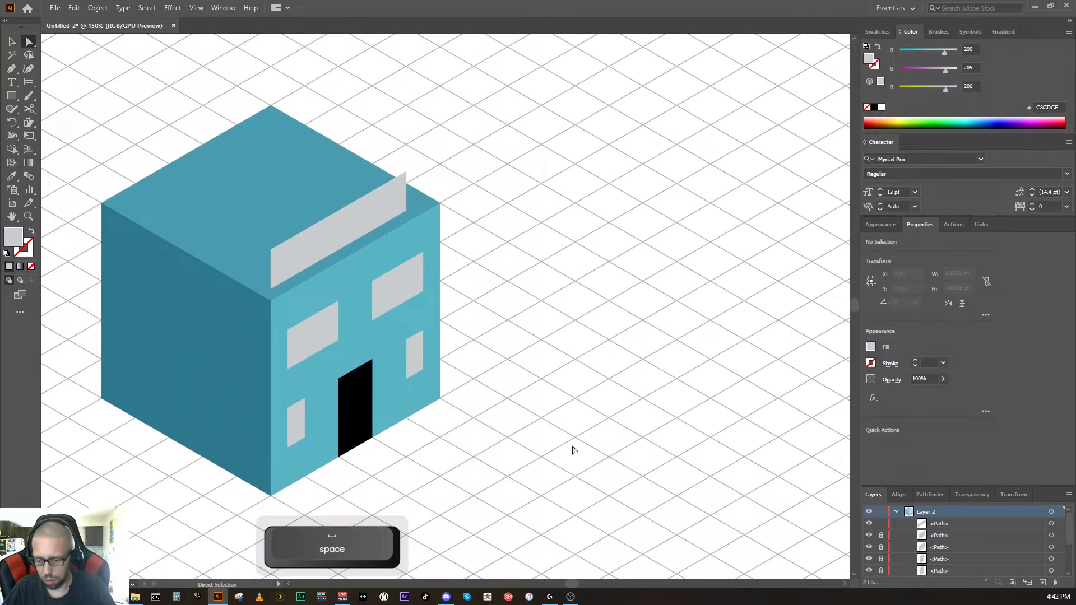
# Step: Target Layer 2 and set its opacity to 71% so the grid shows through around the front windows
pyautogui.hotkey('ctrl', '=')
pyautogui.hotkey('ctrl', '=')
pyautogui.hotkey('ctrl', '=')
pyautogui.hotkey('ctrl', '=')
pyautogui.press('space')
pyautogui.moveTo(132, 404); pyautogui.dragTo(561, 298)
pyautogui.click(943, 380)
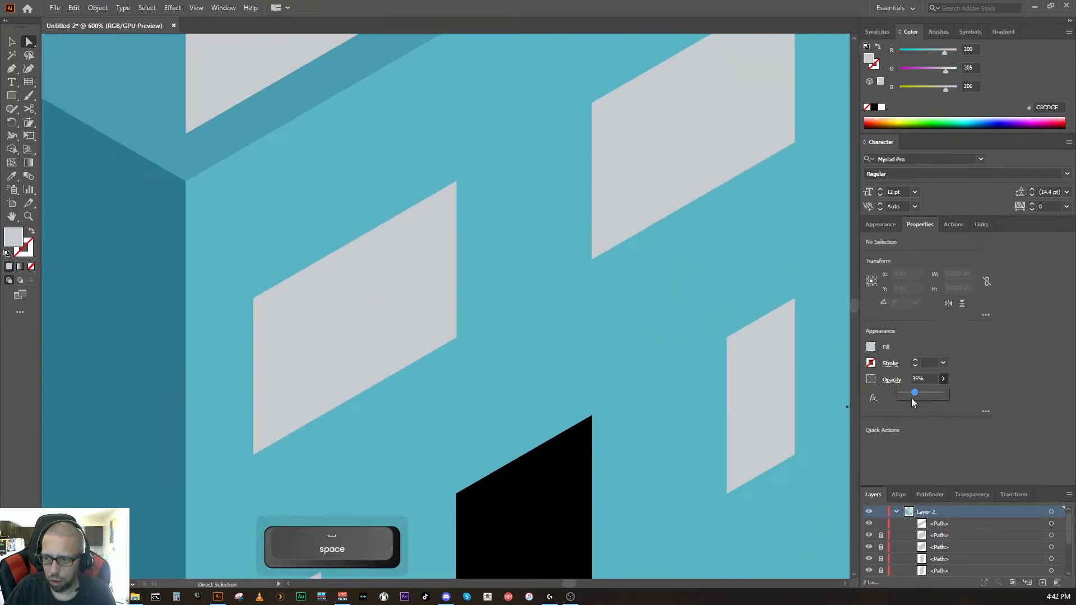
pyautogui.moveTo(912, 399); pyautogui.dragTo(908, 399)
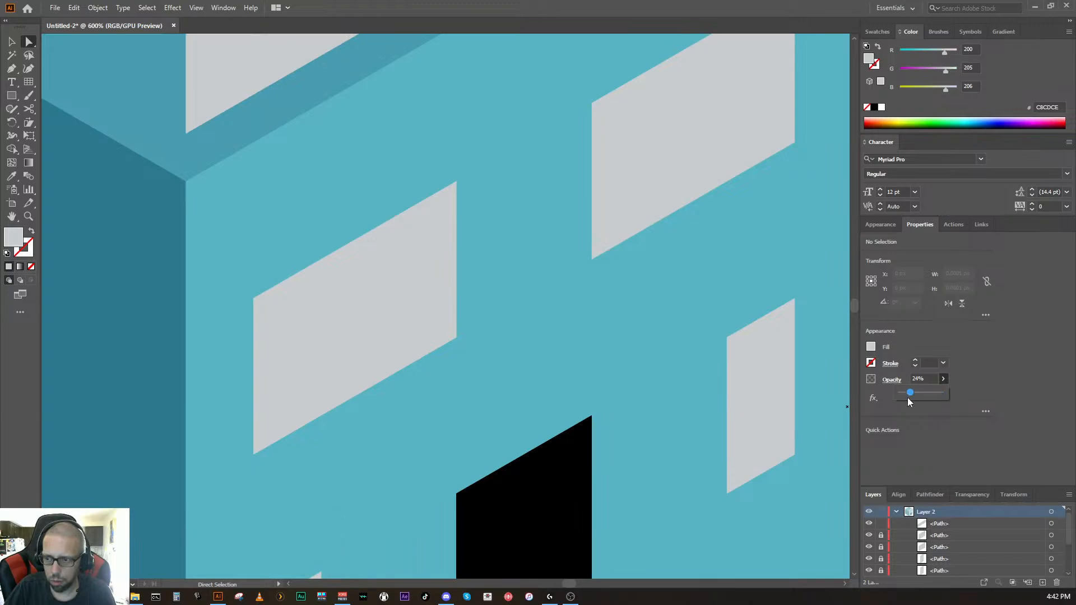
pyautogui.click(1053, 514)
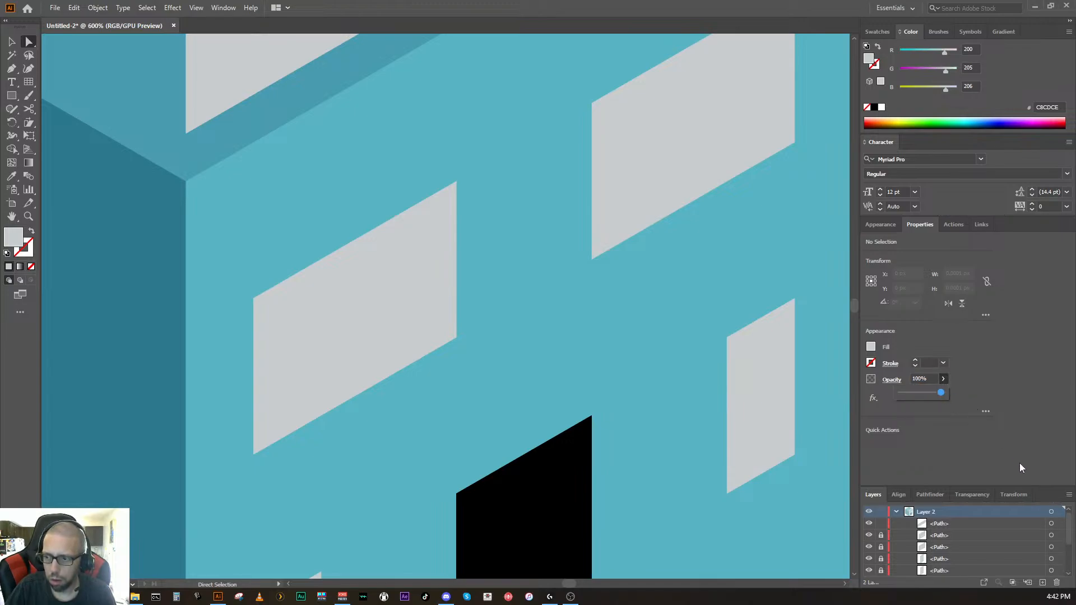
pyautogui.click(1051, 513)
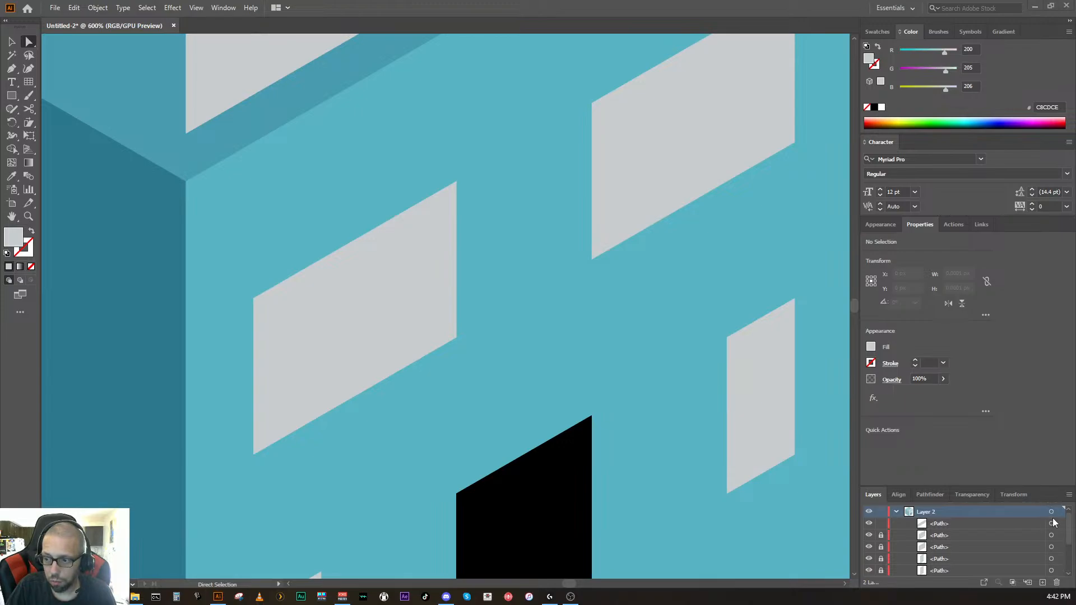
pyautogui.click(1050, 514)
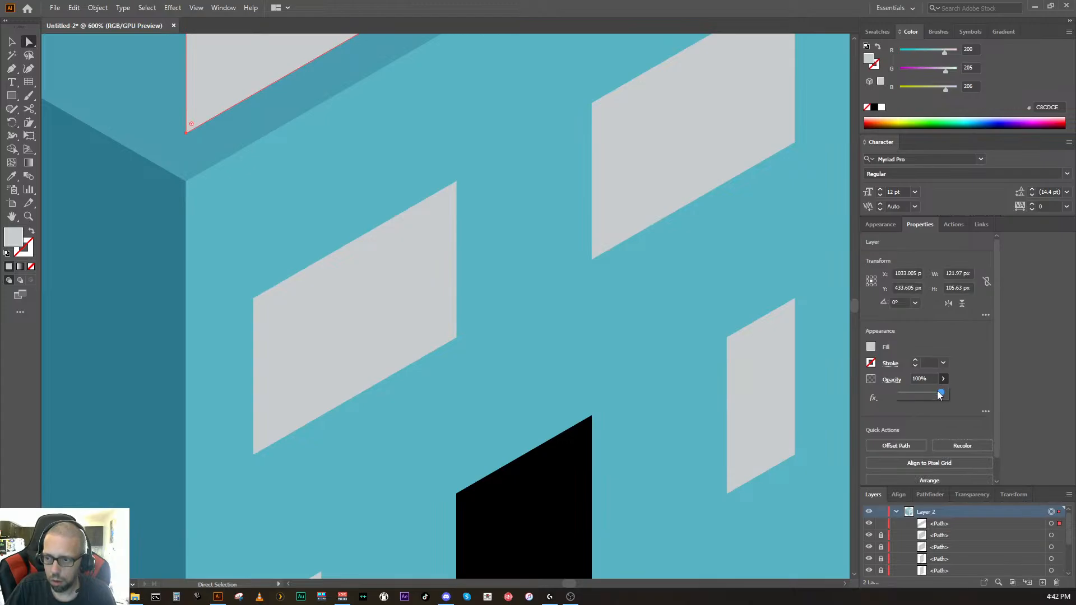
pyautogui.moveTo(919, 395); pyautogui.dragTo(909, 397)
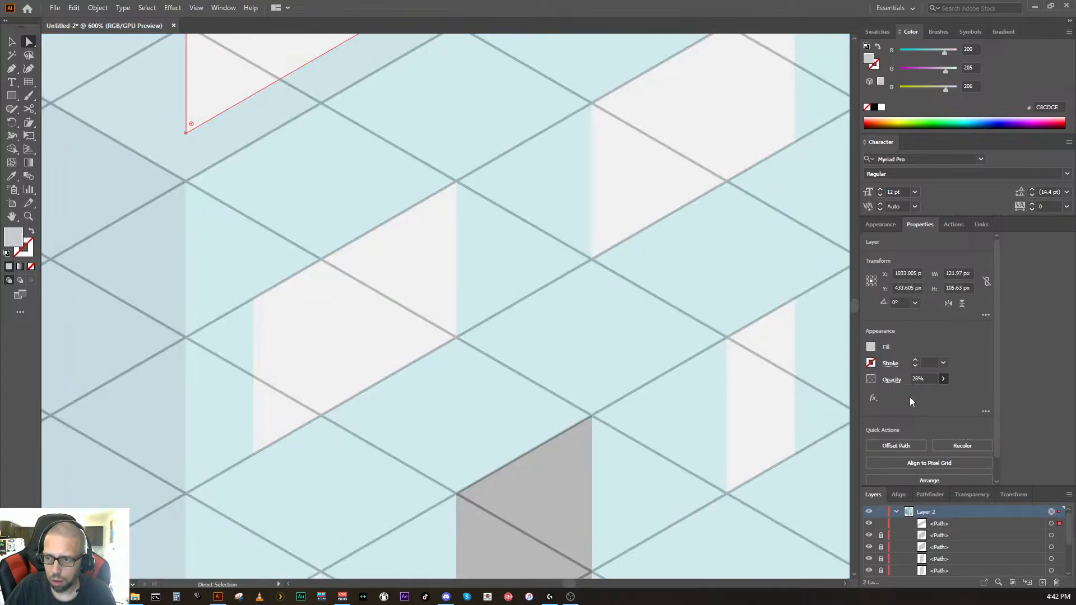
pyautogui.click(941, 380)
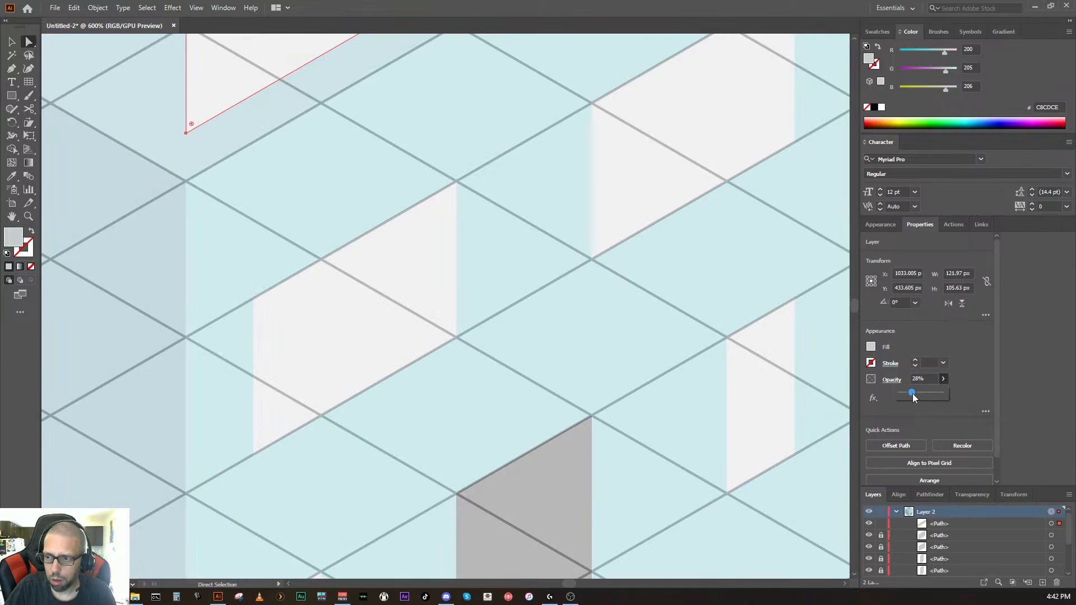
pyautogui.moveTo(923, 392)
pyautogui.mouseDown()
pyautogui.moveTo(938, 396)
pyautogui.moveTo(928, 398)
pyautogui.mouseUp()
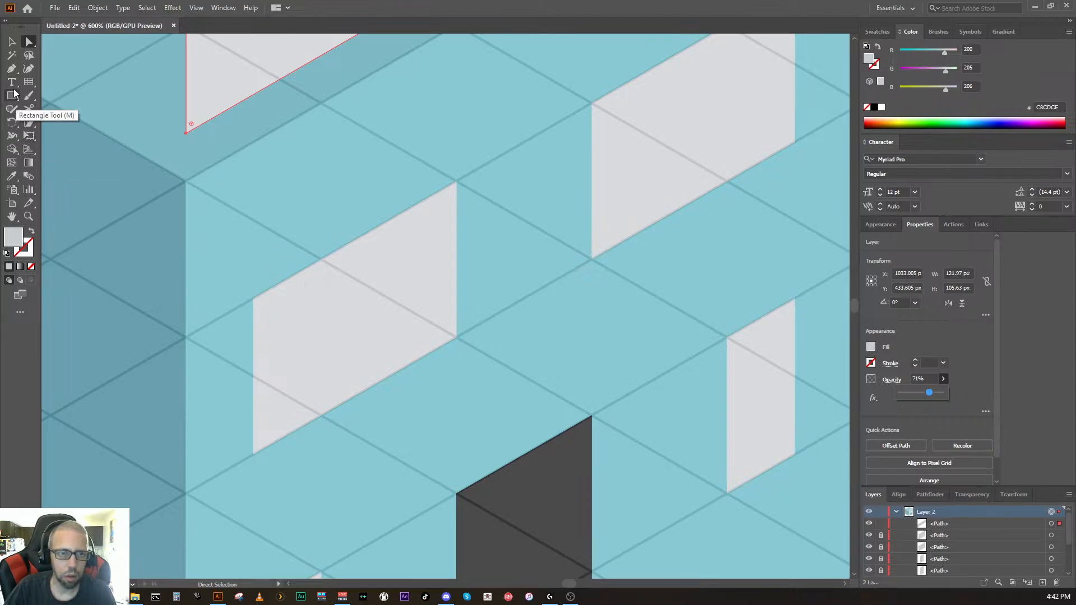
# Step: Set the colors to no fill with a black 1 pt stroke, and clear the selection
pyautogui.click(11, 68)
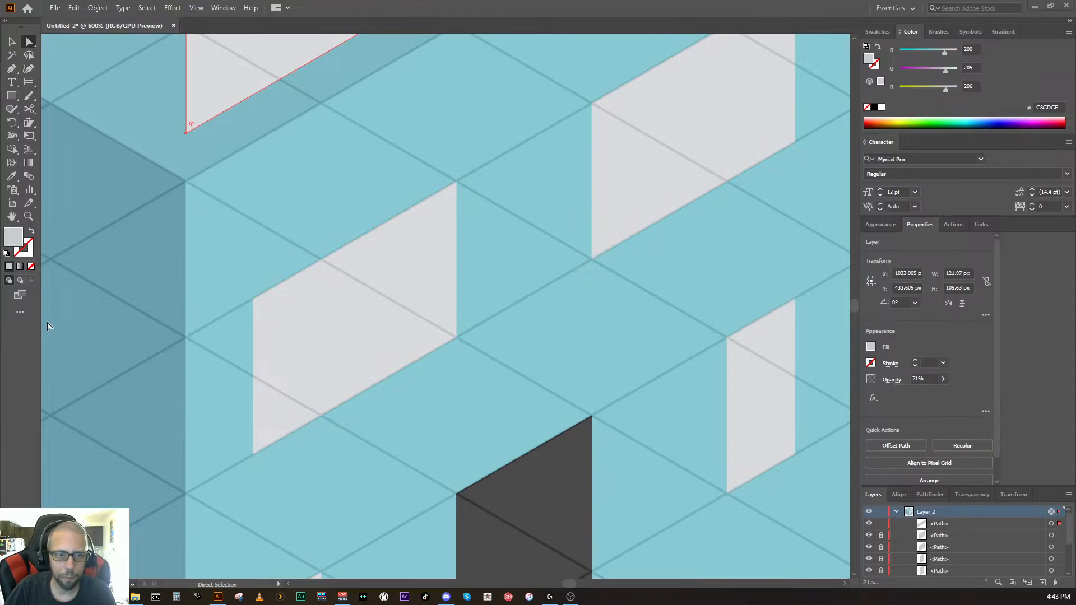
pyautogui.click(7, 253)
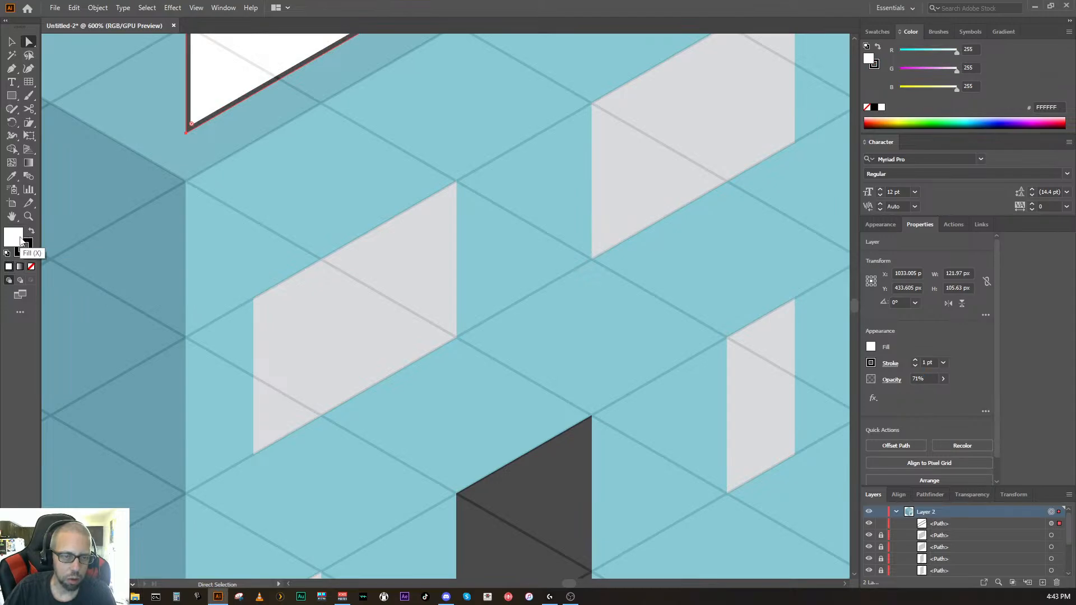
pyautogui.click(31, 267)
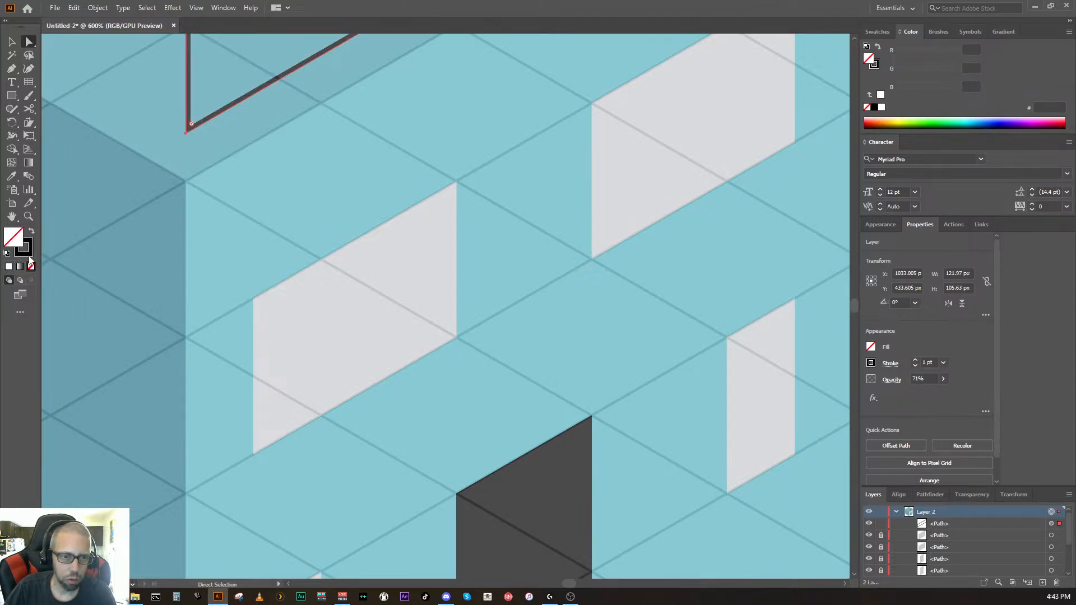
pyautogui.click(443, 192)
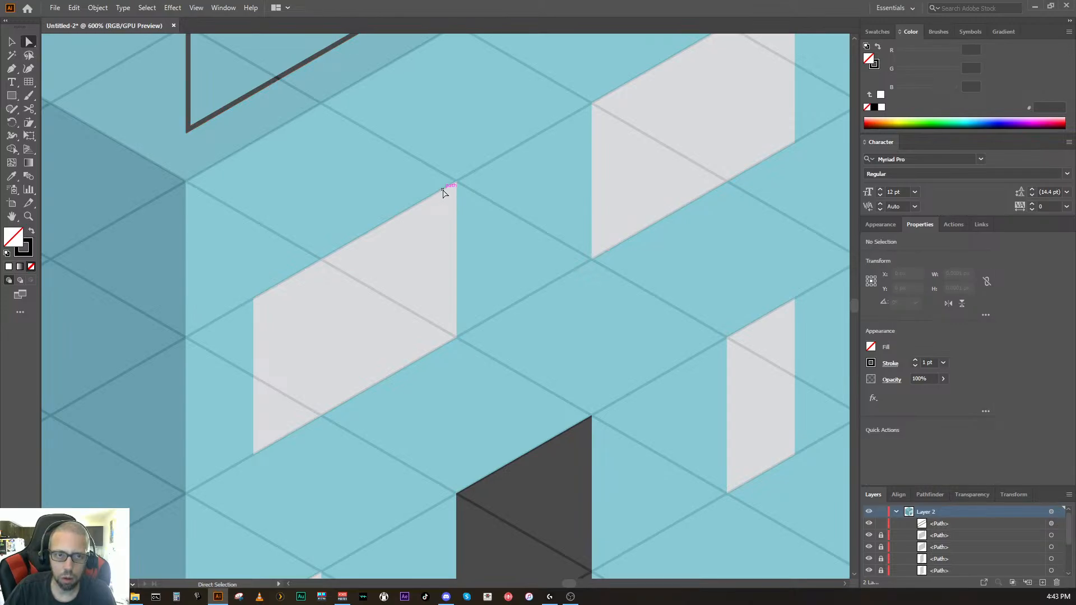
# Step: Draw an open path inside the upper-left front window, running down near its right edge and along its bottom edge to the left edge
pyautogui.press('p')
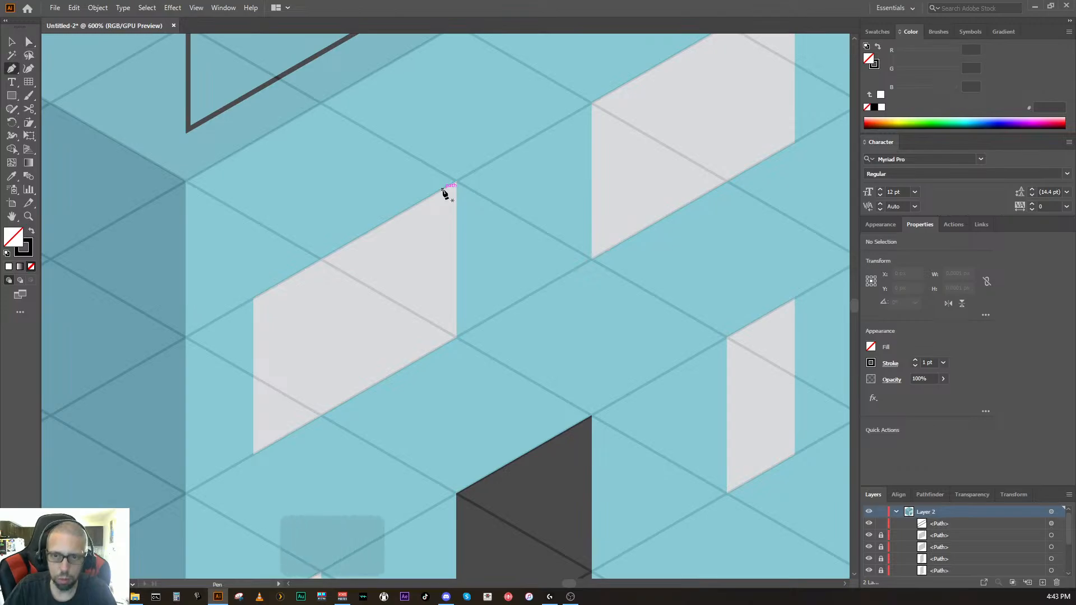
pyautogui.click(443, 189)
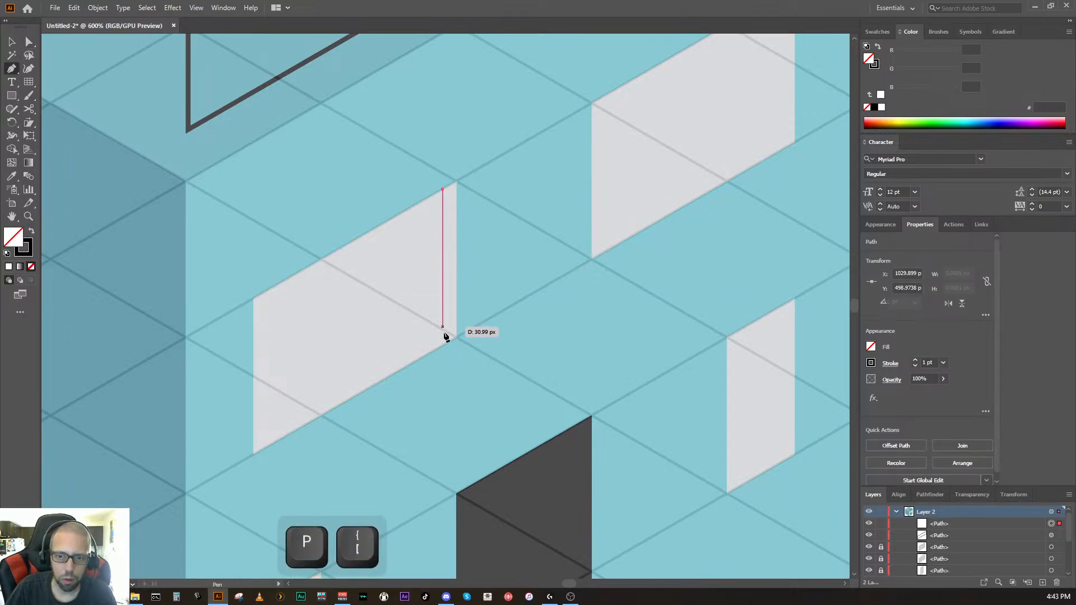
pyautogui.press('shift')
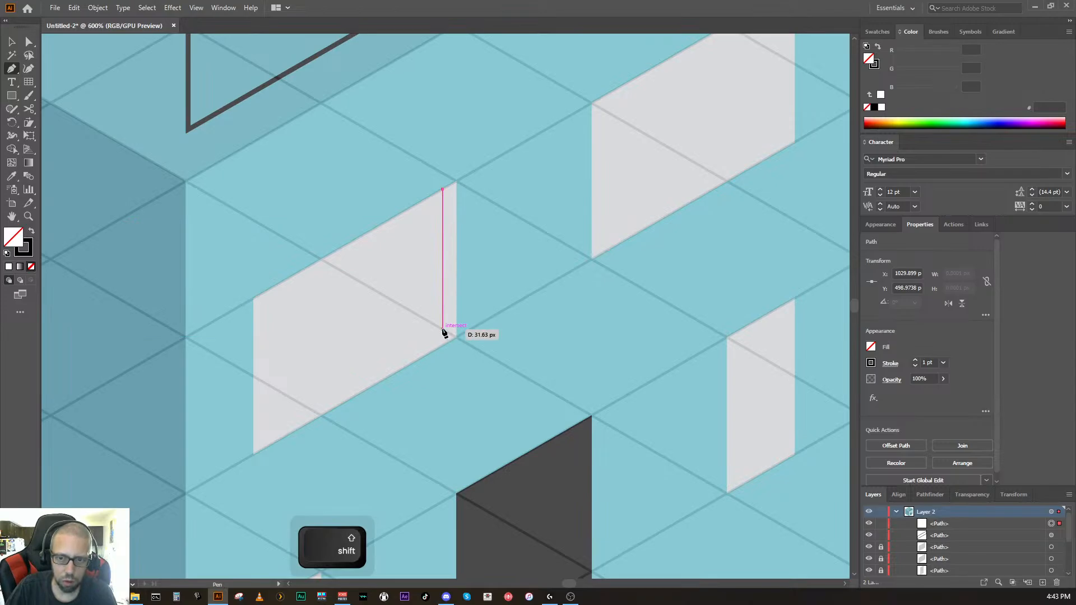
pyautogui.click(443, 330)
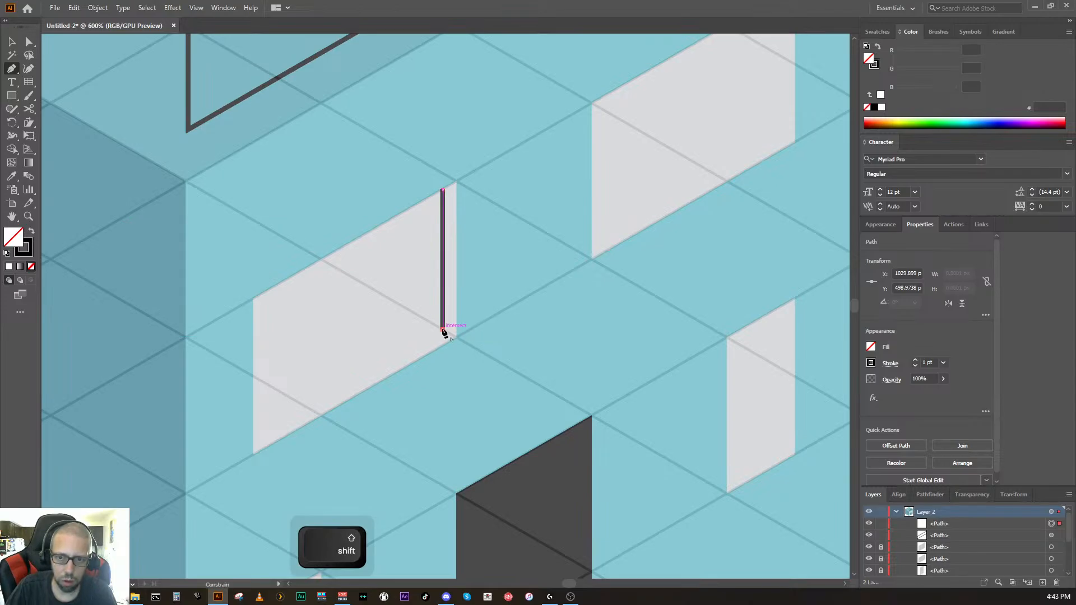
pyautogui.click(254, 434)
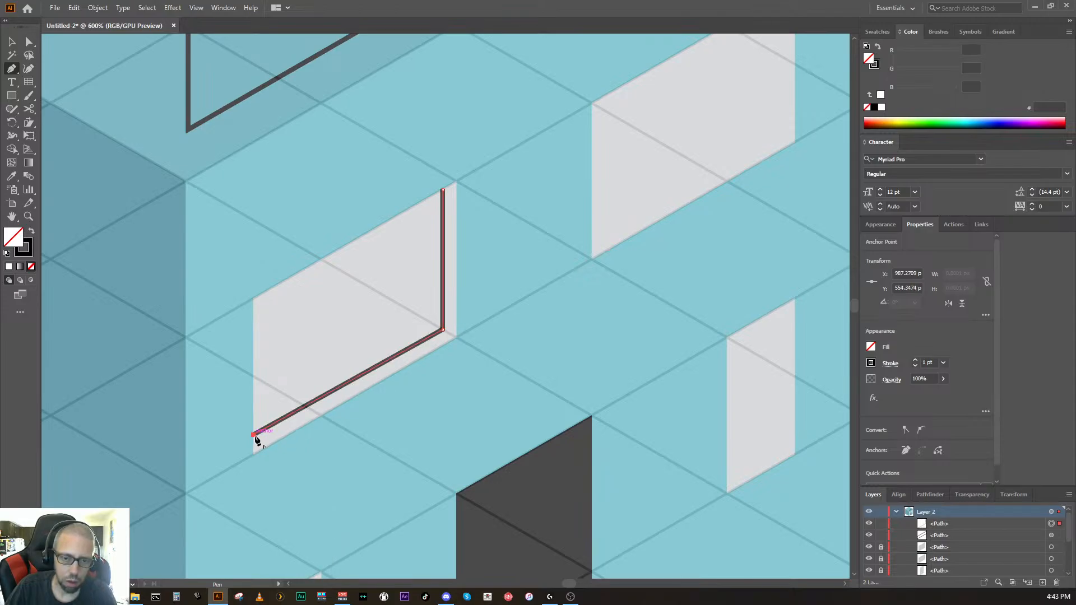
pyautogui.press('ctrl')
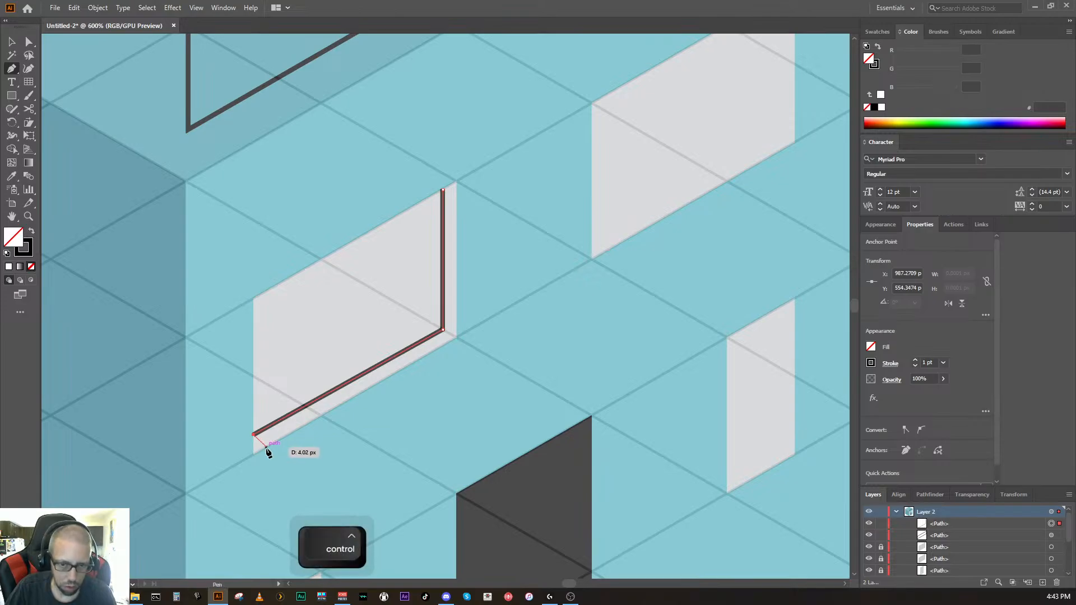
pyautogui.press('Escape')
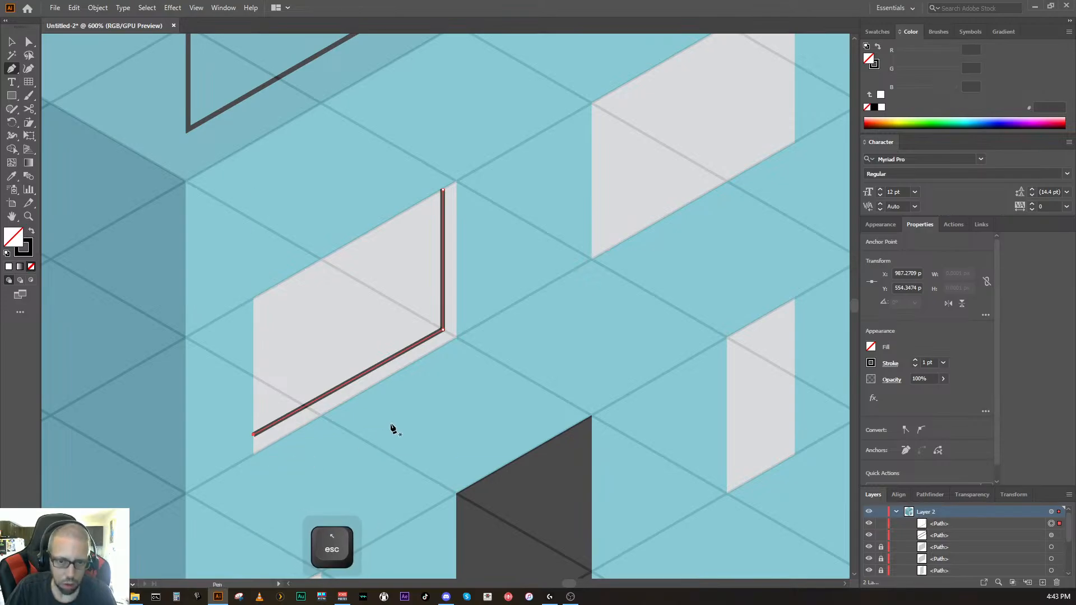
# Step: Try a short diagonal line from the window's lower-right corner to the inner path's corner, keeping the black stroke without fill
pyautogui.click(456, 337)
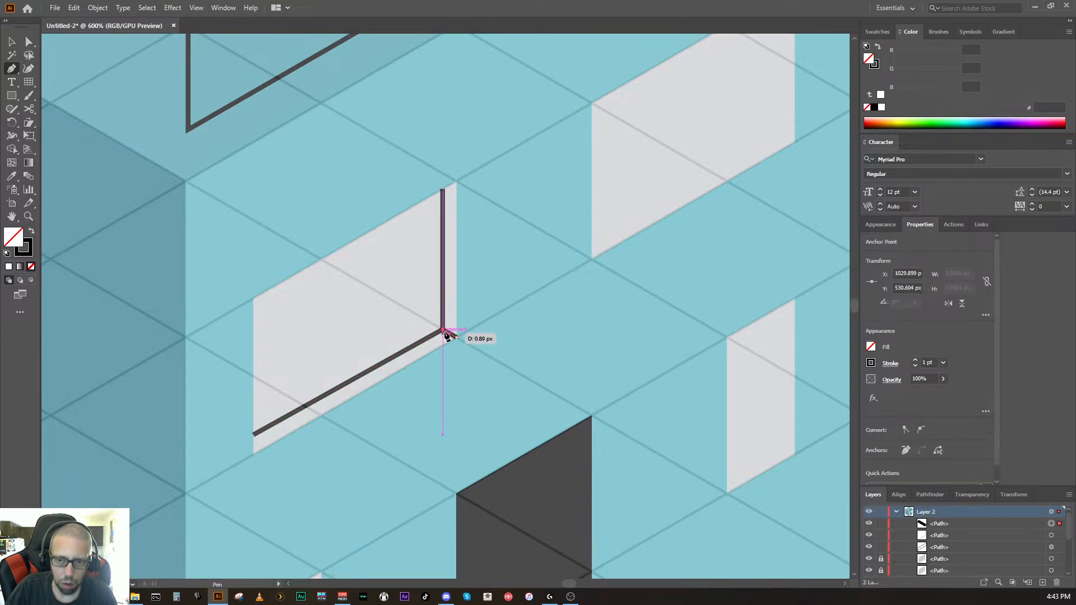
pyautogui.keyDown('ctrl'); pyautogui.click(440, 375); pyautogui.keyUp('ctrl')
pyautogui.moveTo(435, 378); pyautogui.dragTo(387, 418)
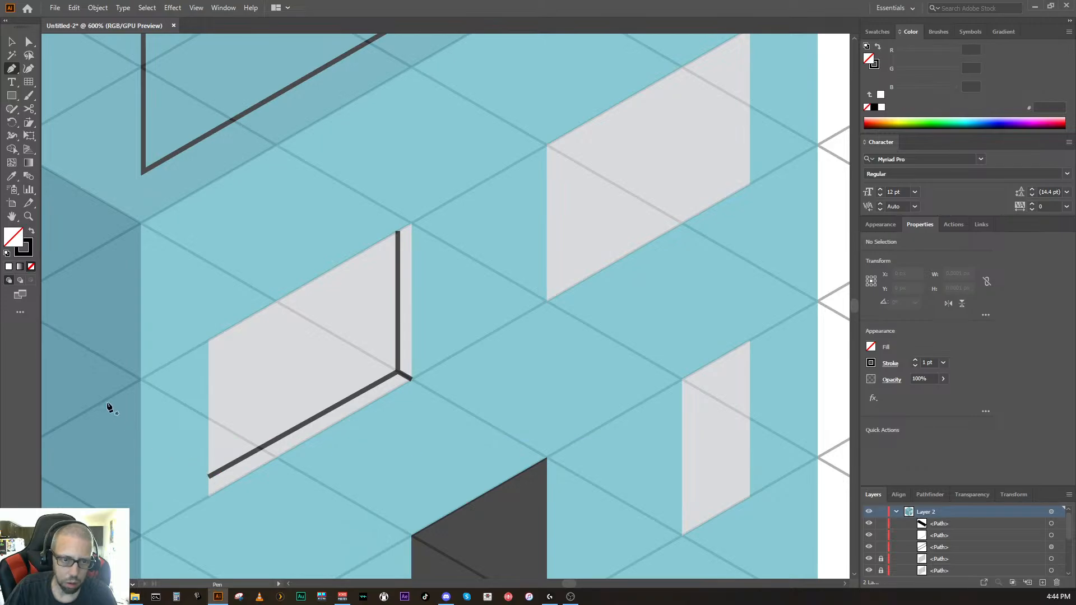
pyautogui.click(31, 232)
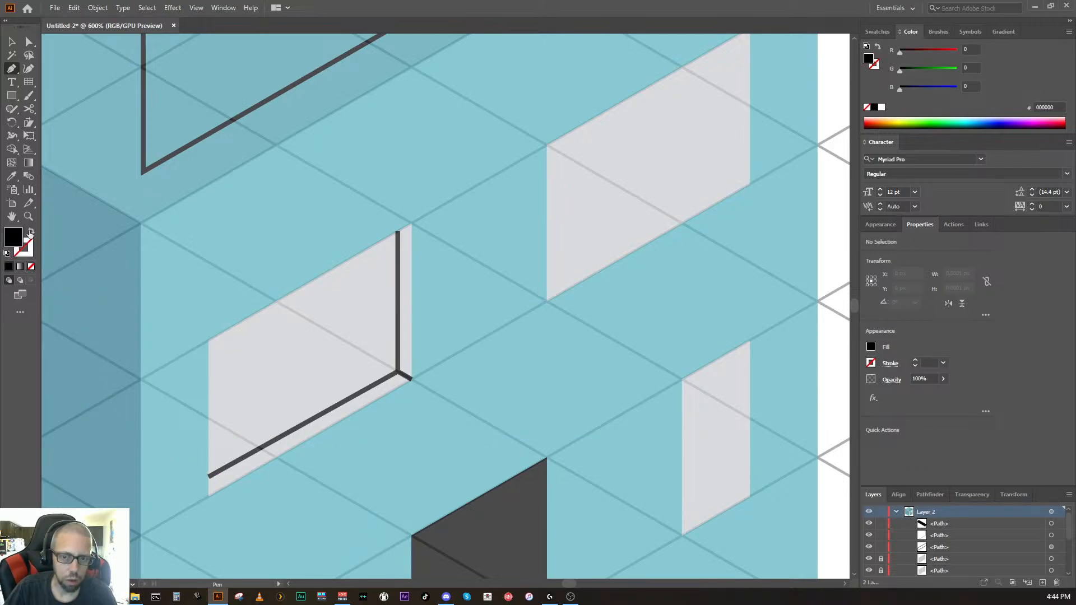
pyautogui.click(31, 233)
# Step: Delete the short diagonal line at the window's lower-right corner
pyautogui.press('ctrl')
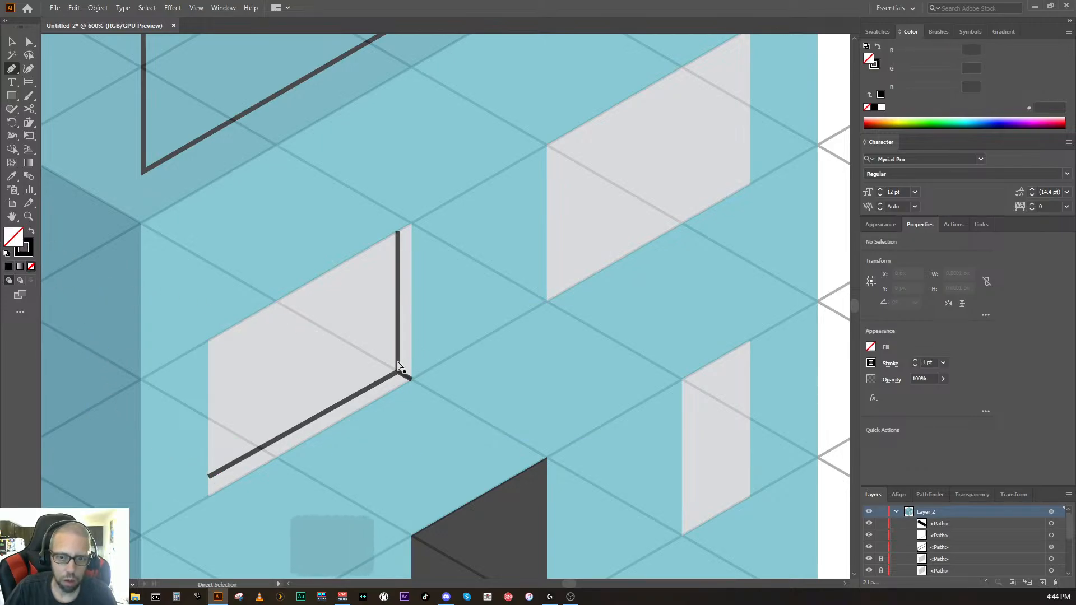
pyautogui.keyDown('ctrl'); pyautogui.click(399, 371); pyautogui.keyUp('ctrl')
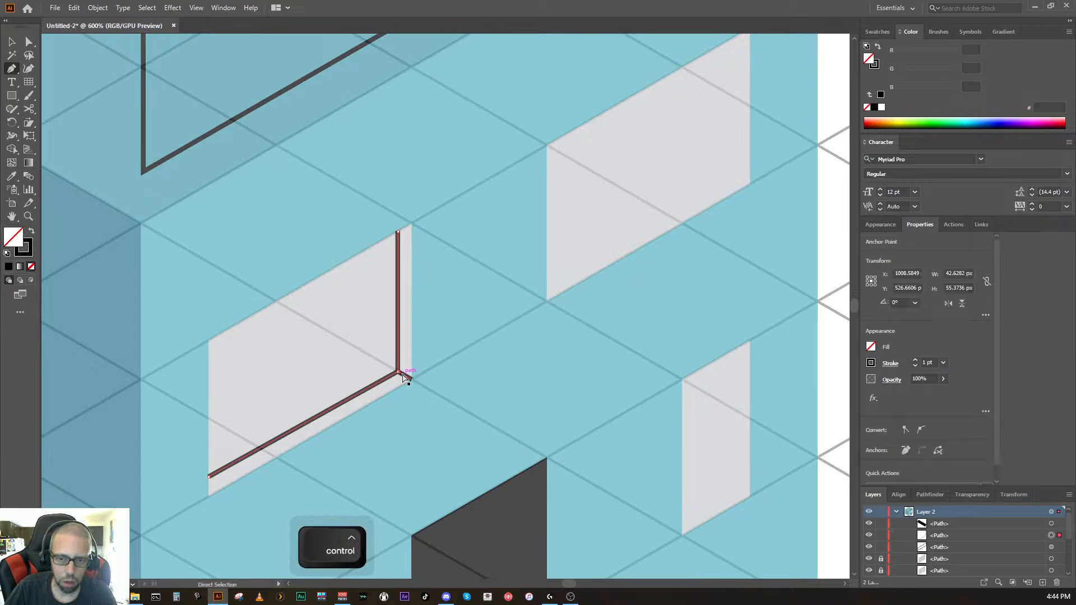
pyautogui.click(408, 381)
pyautogui.press('Delete')
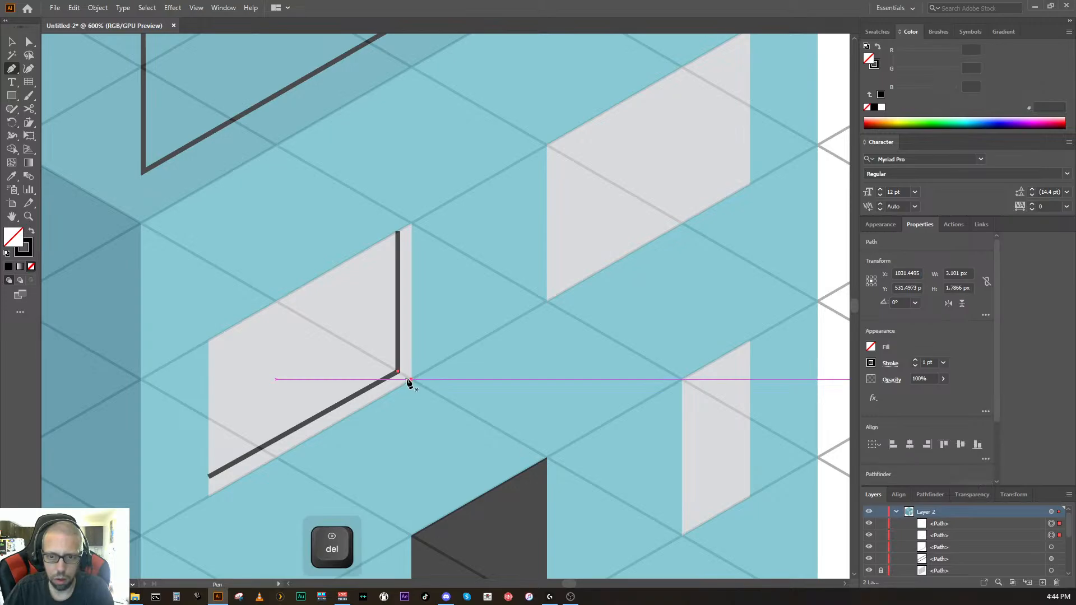
pyautogui.press('Delete')
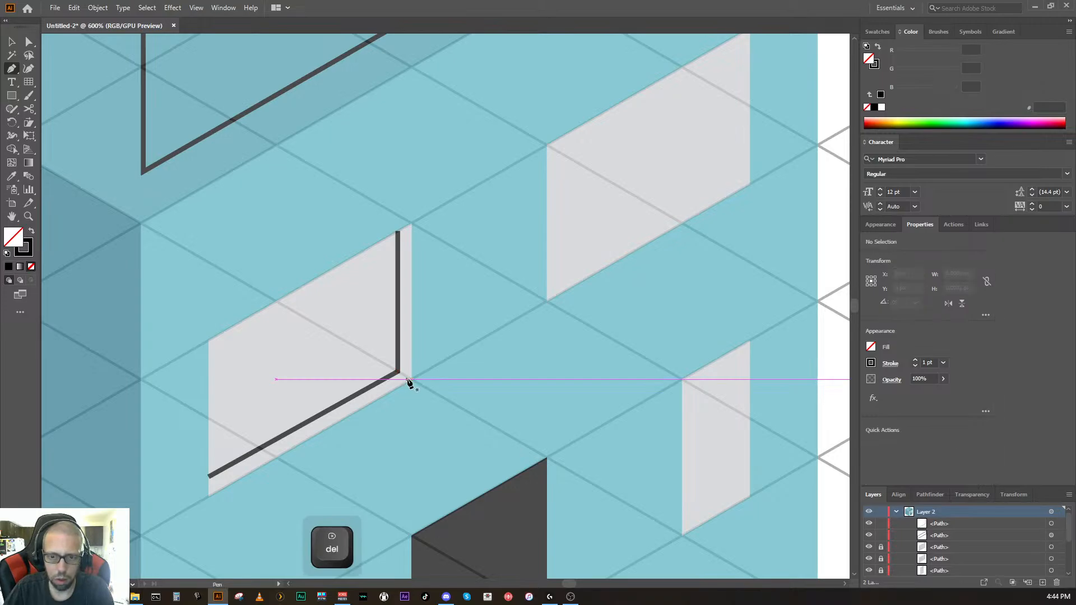
# Step: Continue the inner path along the window's outer bottom and right edges and close it into an L-shaped band
pyautogui.click(209, 477)
pyautogui.click(208, 495)
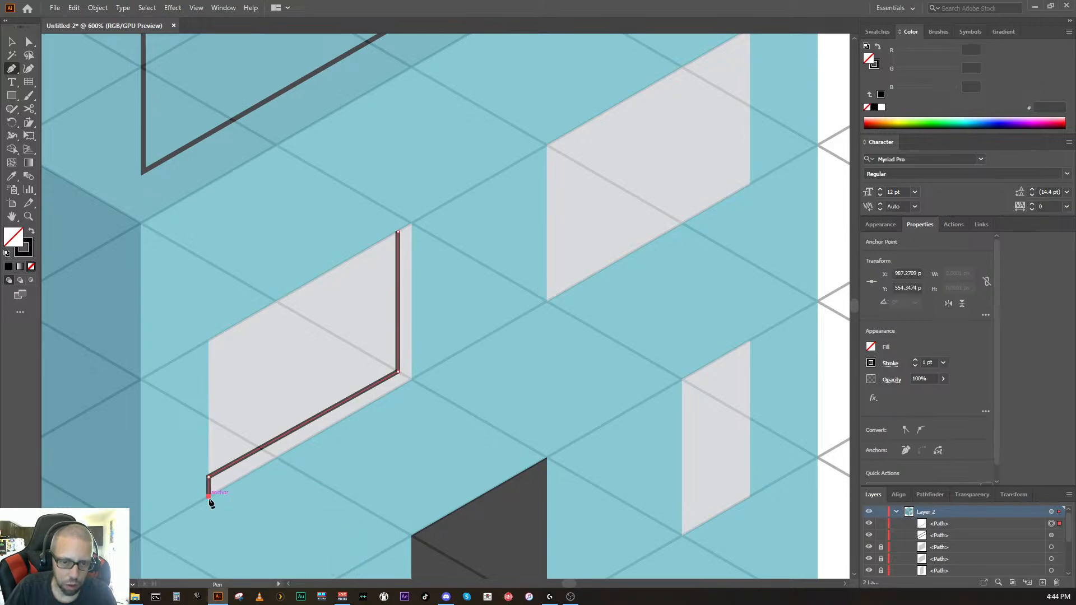
pyautogui.click(412, 380)
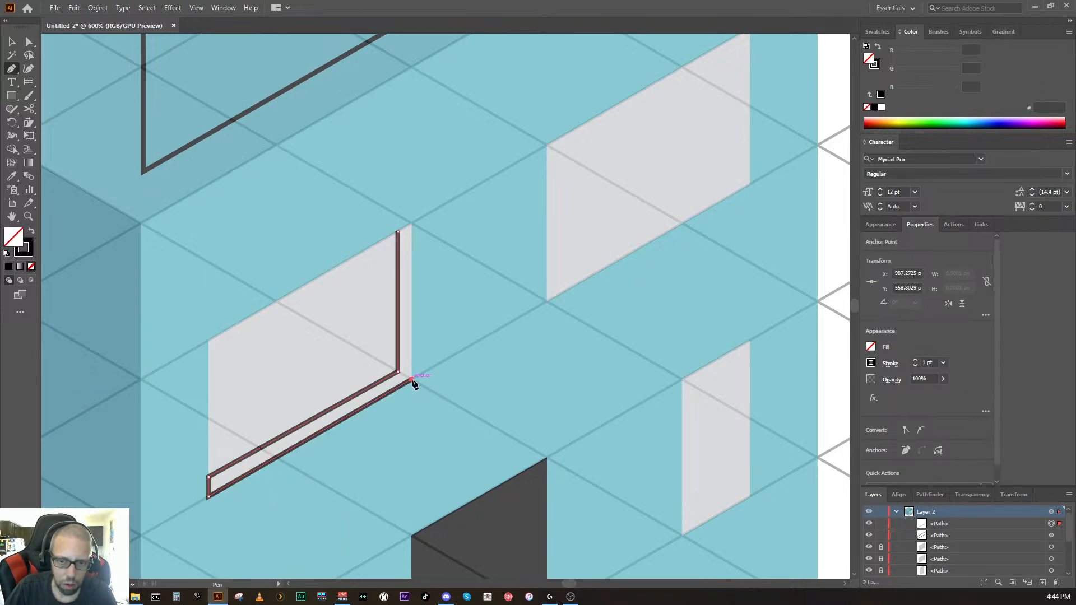
pyautogui.click(411, 224)
pyautogui.click(398, 231)
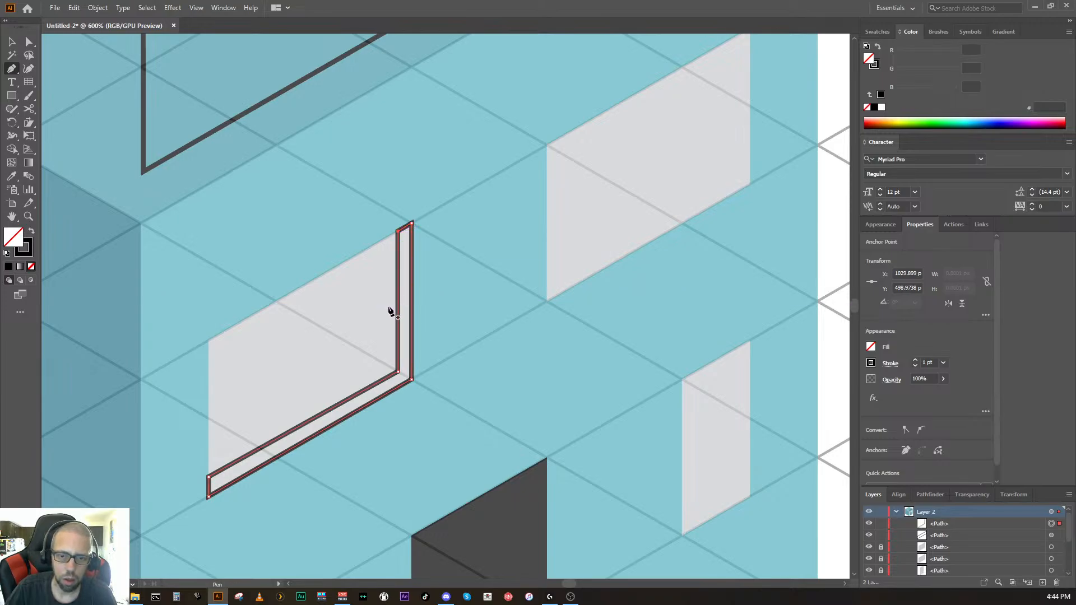
pyautogui.press('ctrl')
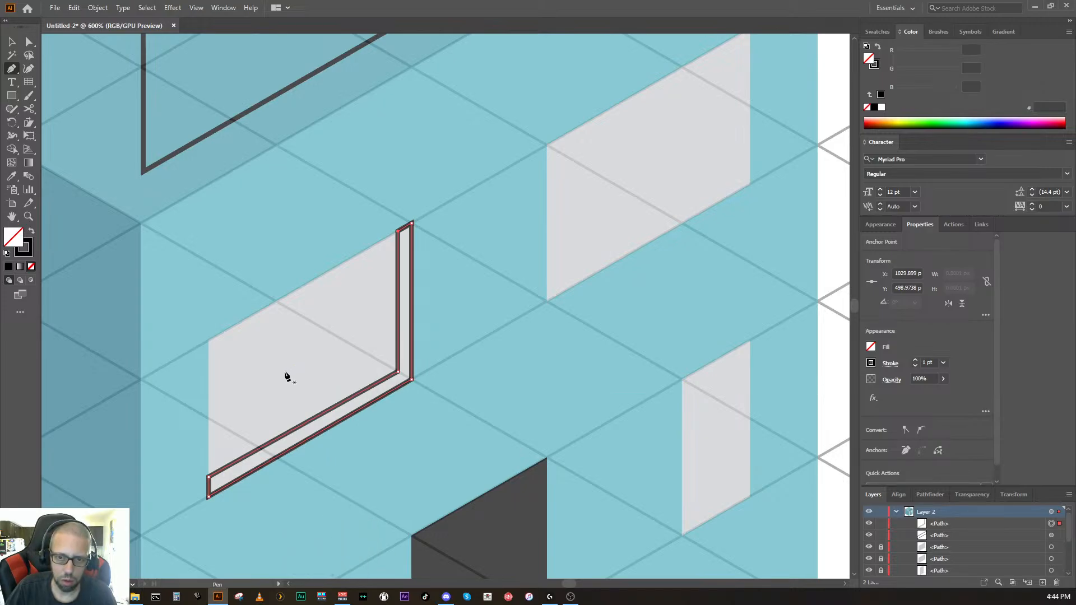
# Step: Fill the L-shaped window band with the dark teal (2D798E) sampled from the building's left wall, without a stroke
pyautogui.click(32, 231)
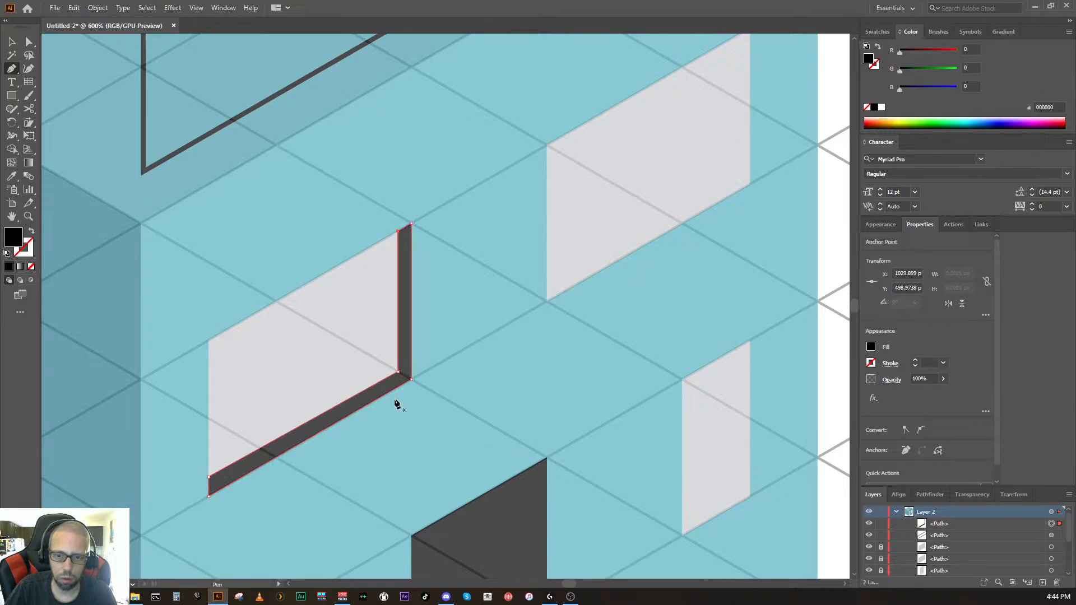
pyautogui.press('ctrl')
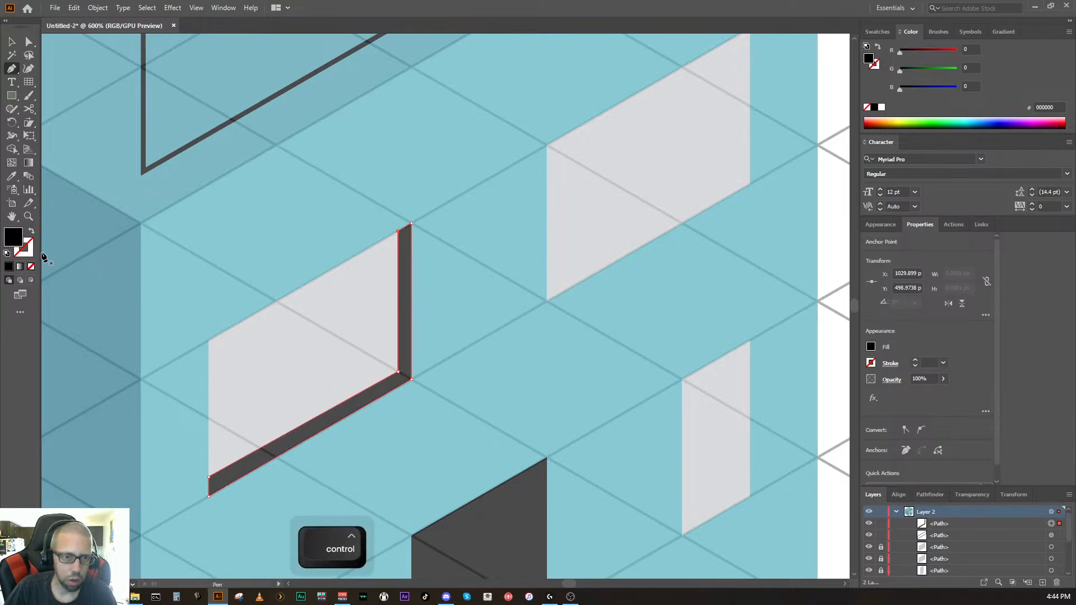
pyautogui.doubleClick(15, 245)
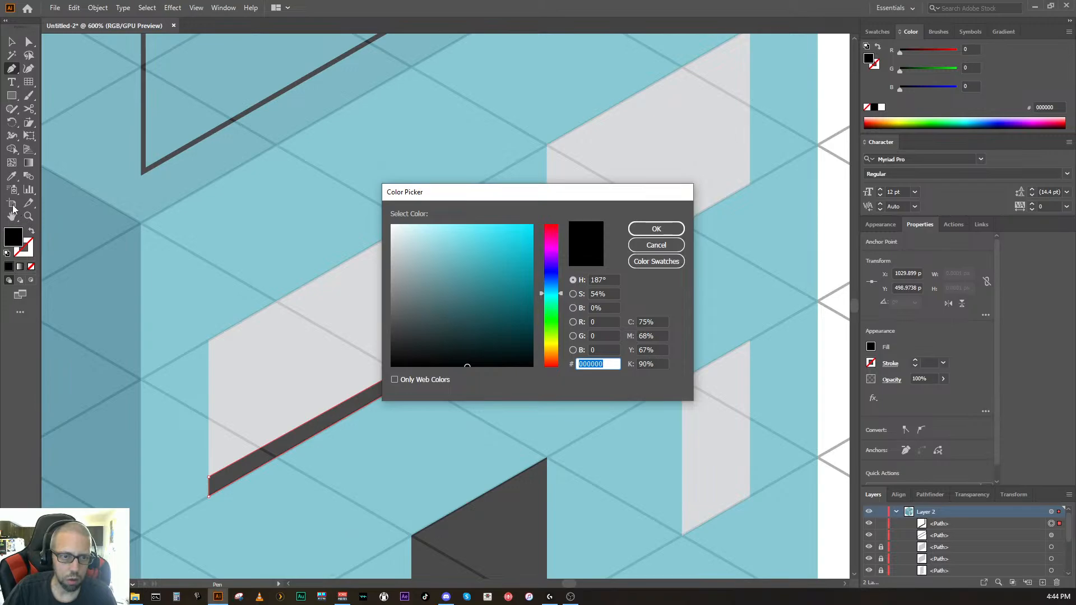
pyautogui.press('Escape')
pyautogui.click(12, 177)
pyautogui.click(80, 225)
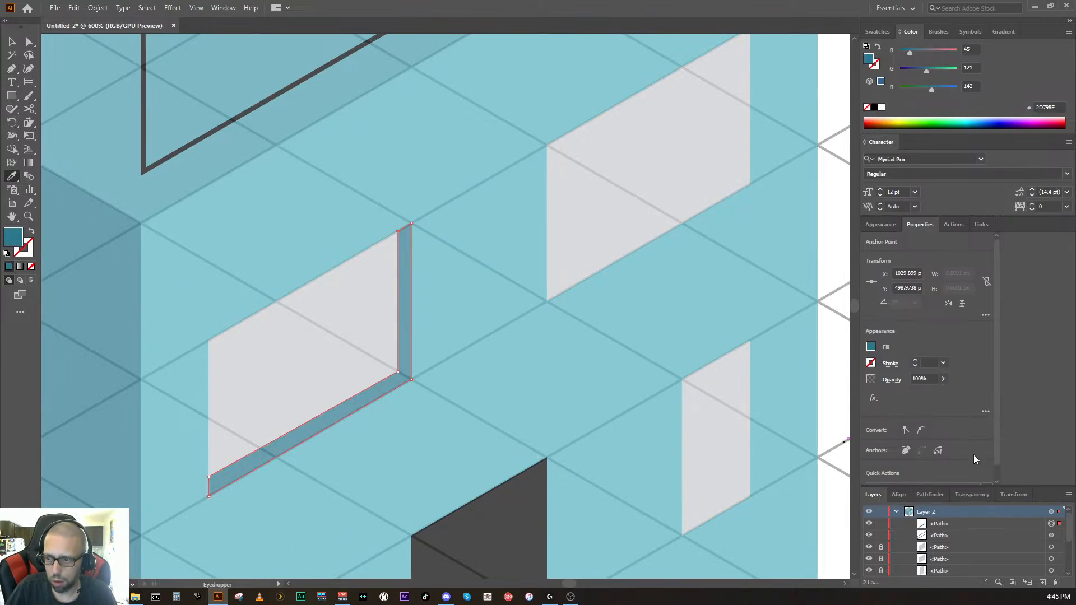
# Step: Set the opacity of all of Layer 2 to 100% and switch to the Selection tool
pyautogui.click(1057, 513)
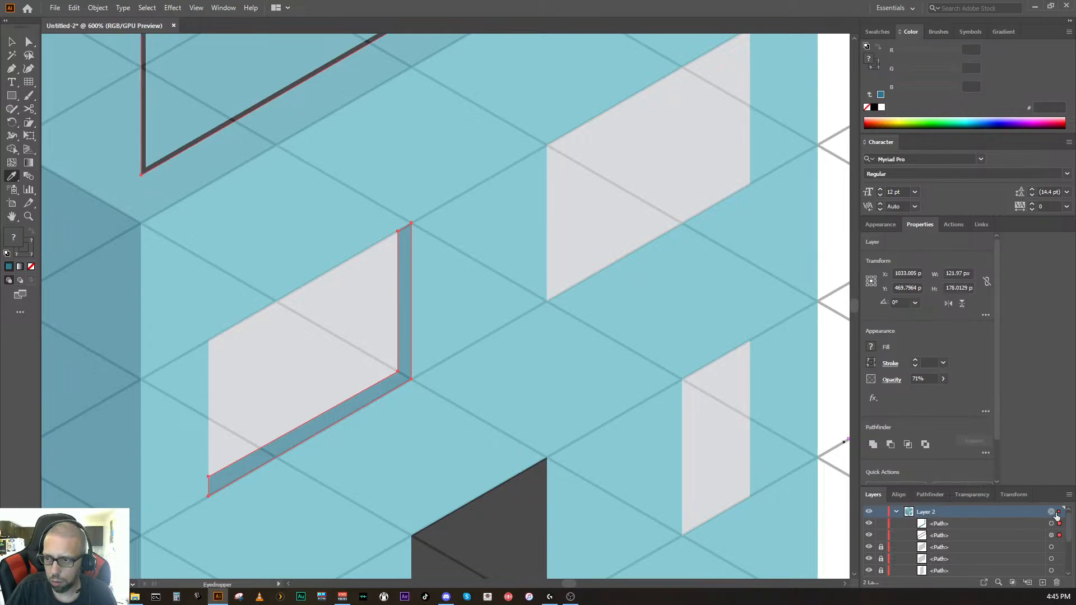
pyautogui.click(943, 379)
pyautogui.moveTo(929, 392); pyautogui.dragTo(956, 389)
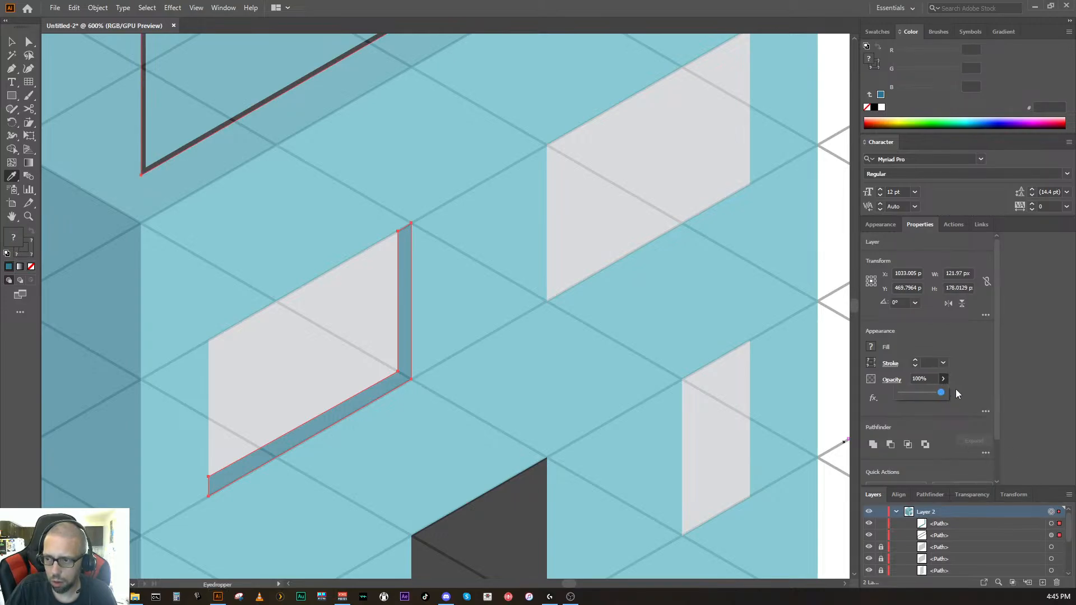
pyautogui.press('ctrl')
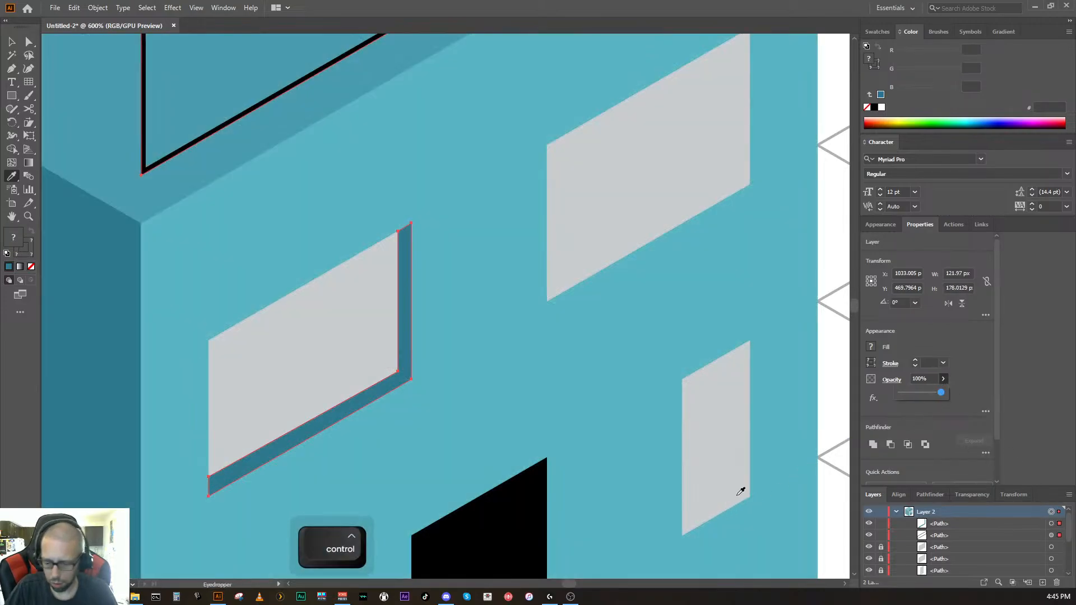
pyautogui.hotkey('ctrl', '-')
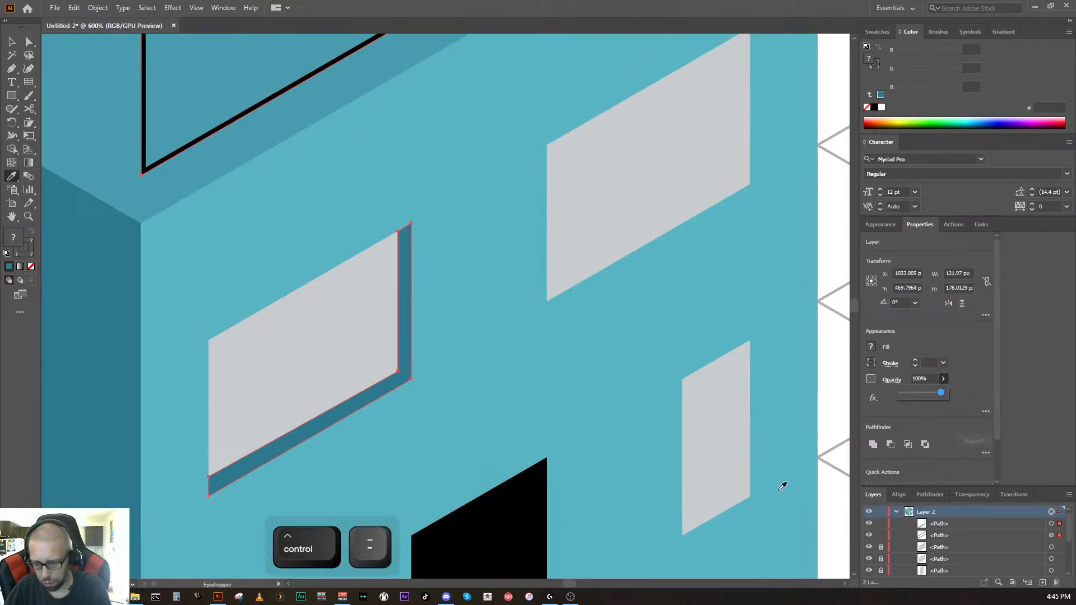
pyautogui.hotkey('ctrl', '=')
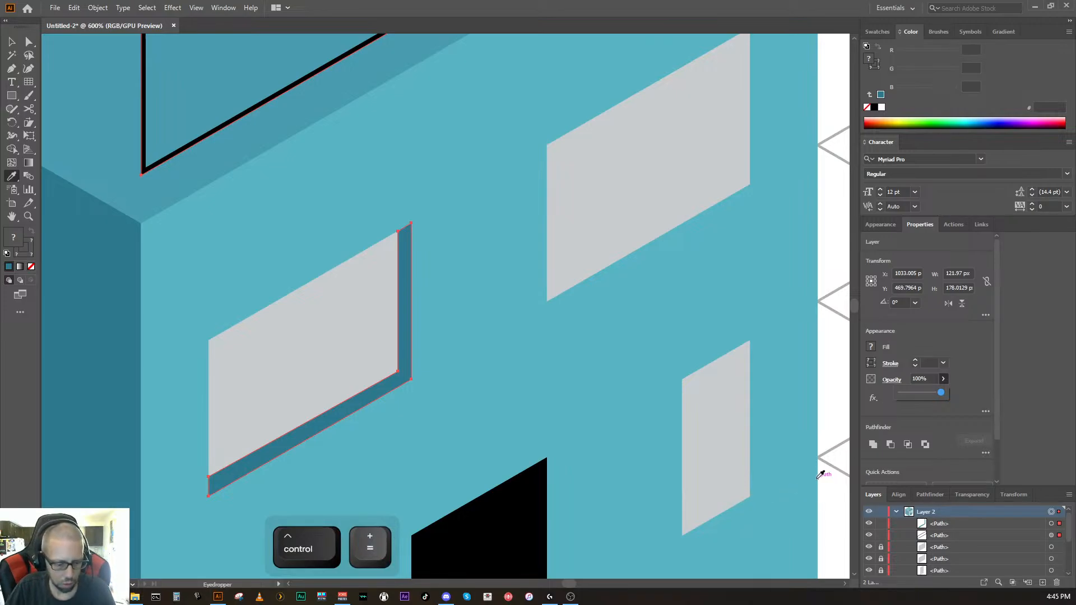
pyautogui.press('a')
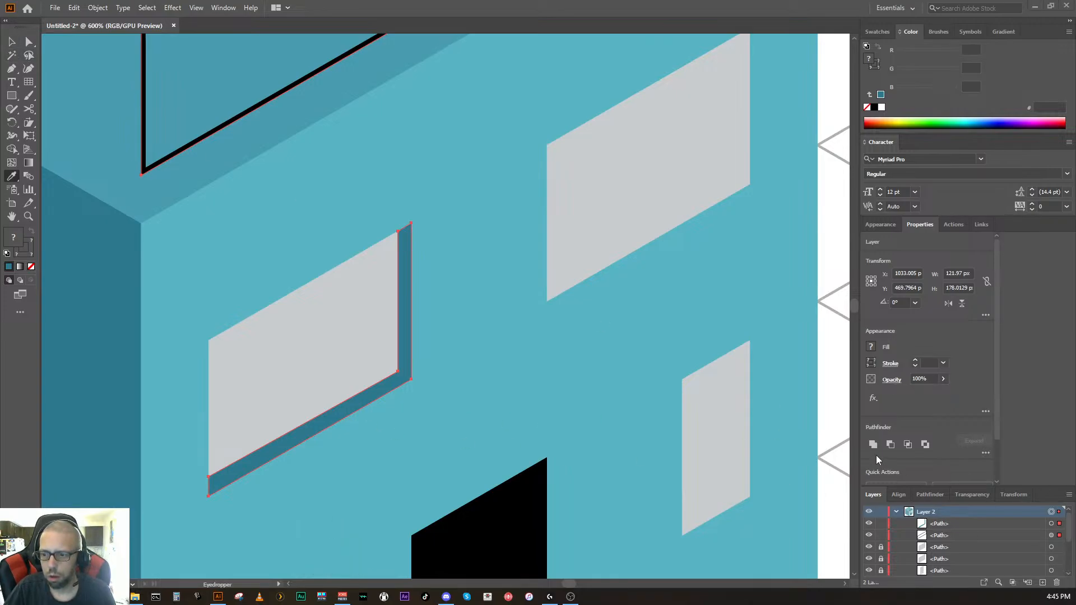
pyautogui.press('a')
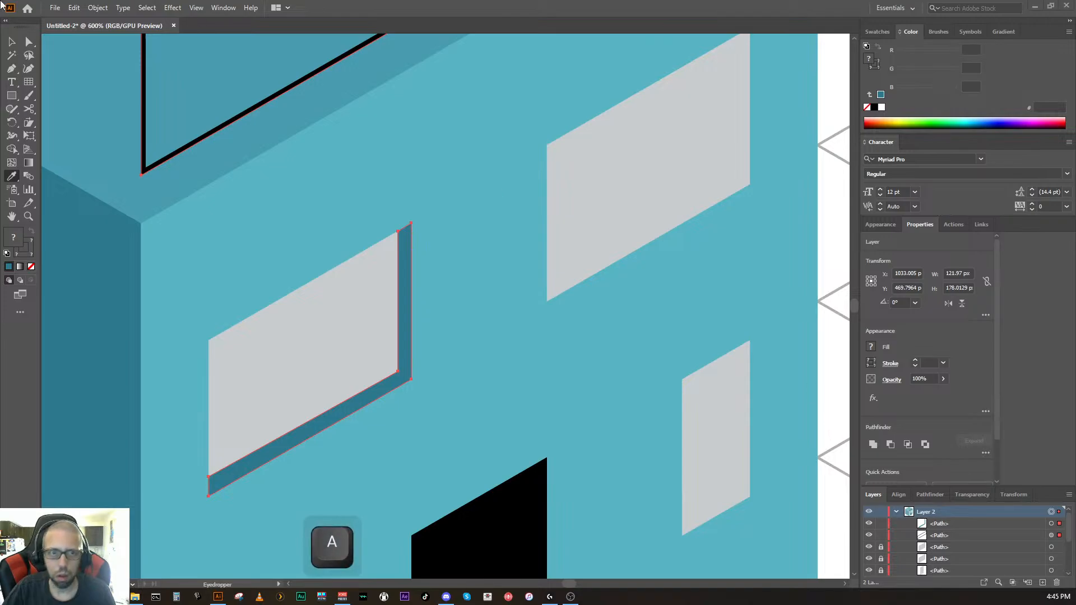
pyautogui.click(11, 42)
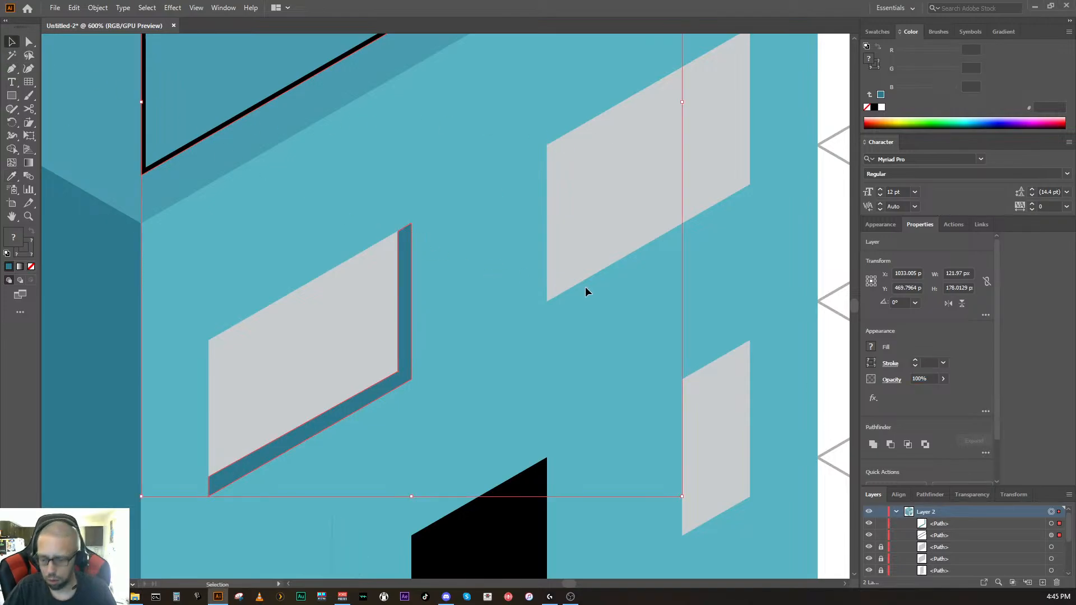
# Step: Swap the fill and stroke of the outlined parallelogram on the roof so it has a black fill and no stroke
pyautogui.hotkey('ctrl', '-')
pyautogui.hotkey('ctrl', '-')
pyautogui.hotkey('ctrl', '-')
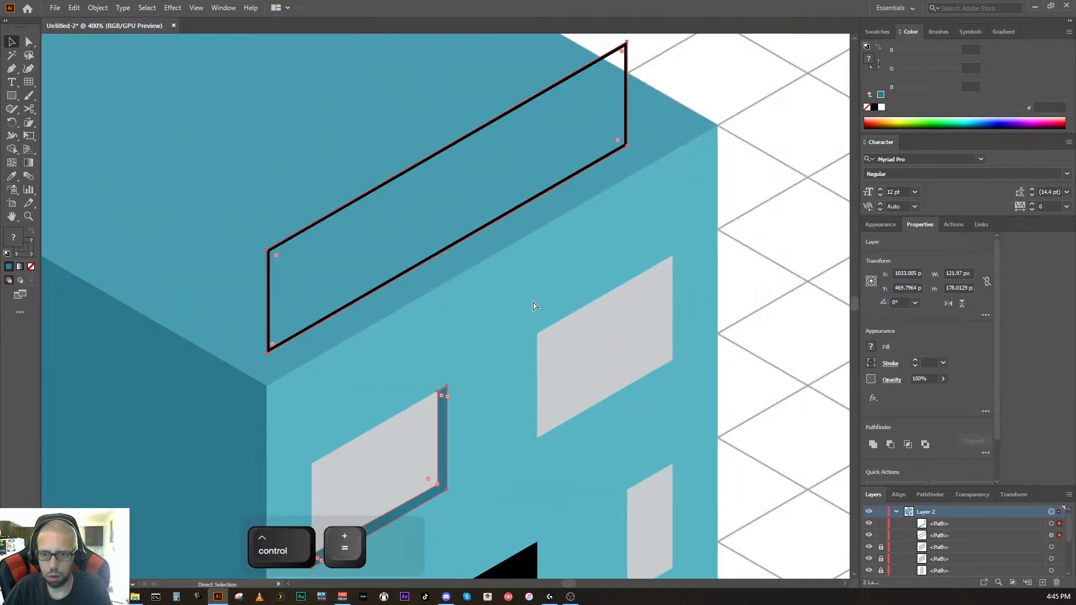
pyautogui.hotkey('ctrl', '-')
pyautogui.hotkey('ctrl', '=')
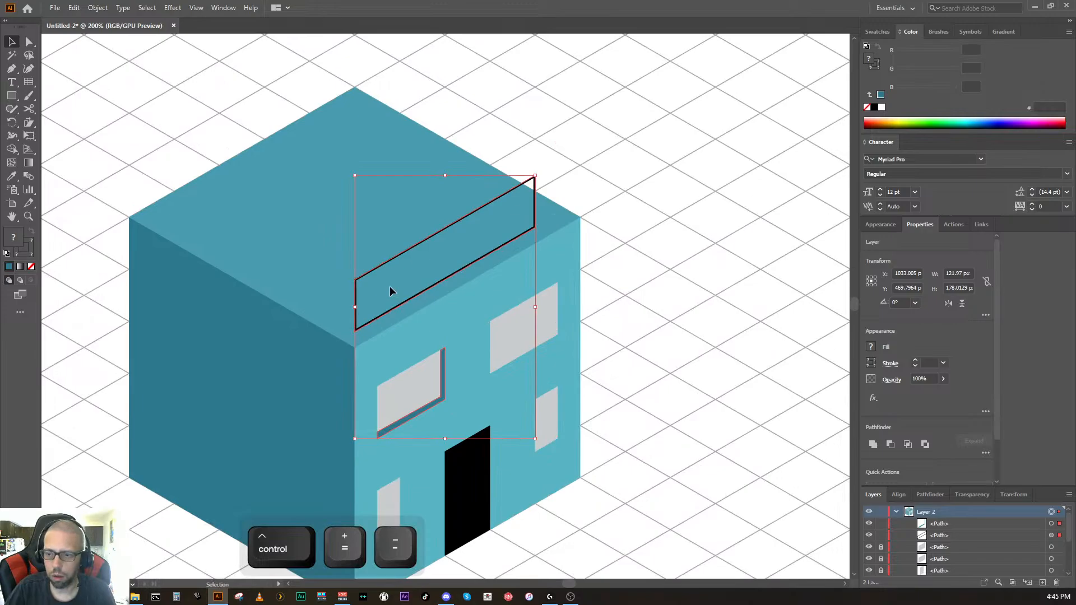
pyautogui.click(372, 269)
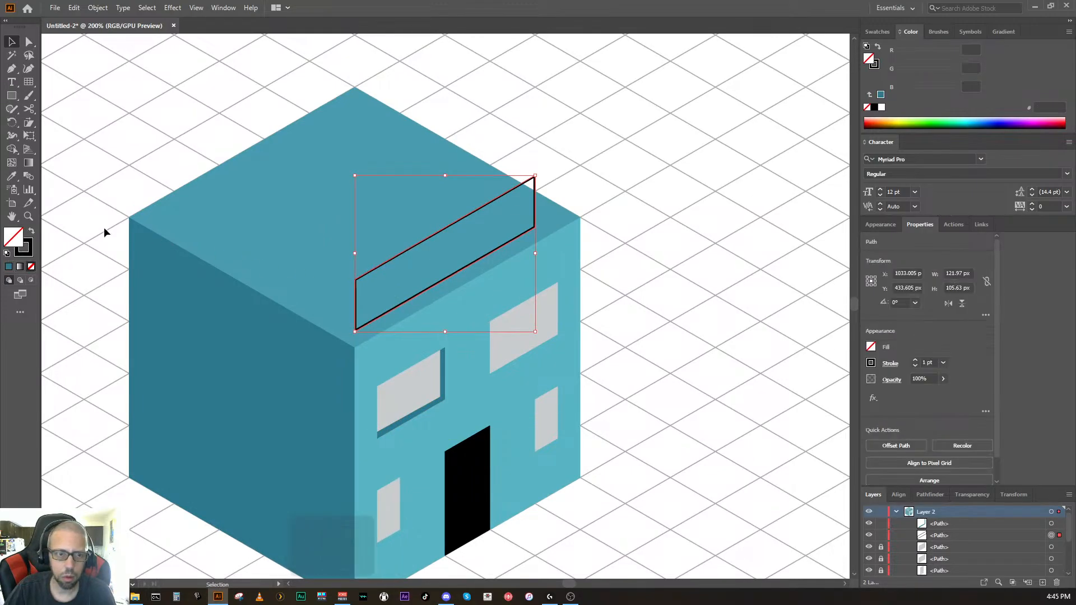
pyautogui.click(32, 232)
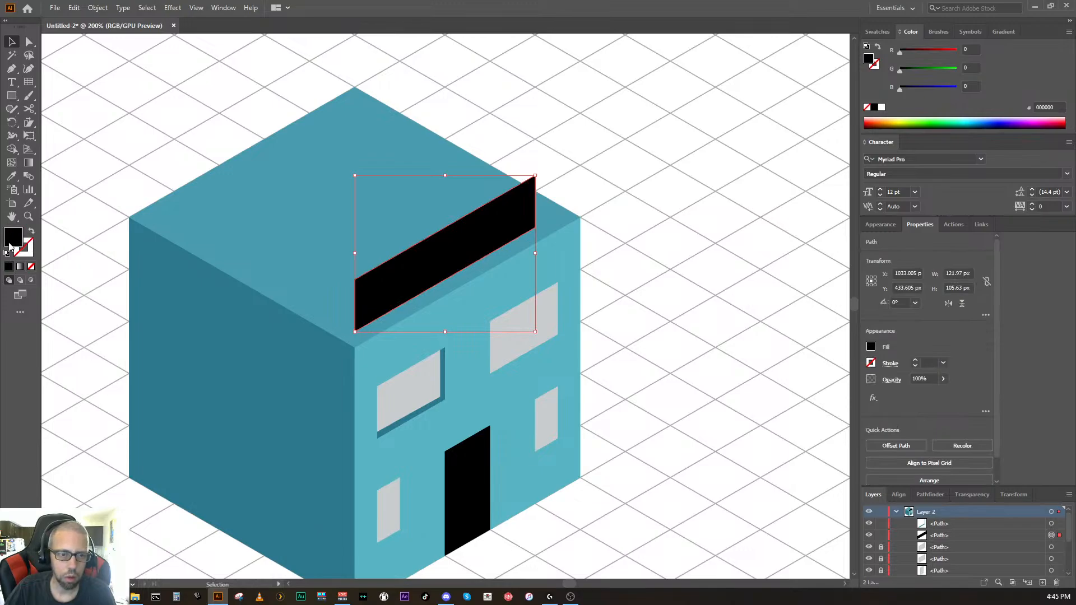
# Step: Recolour the roof parallelogram with the windows' light grey using the Eyedropper, and deselect it
pyautogui.click(11, 176)
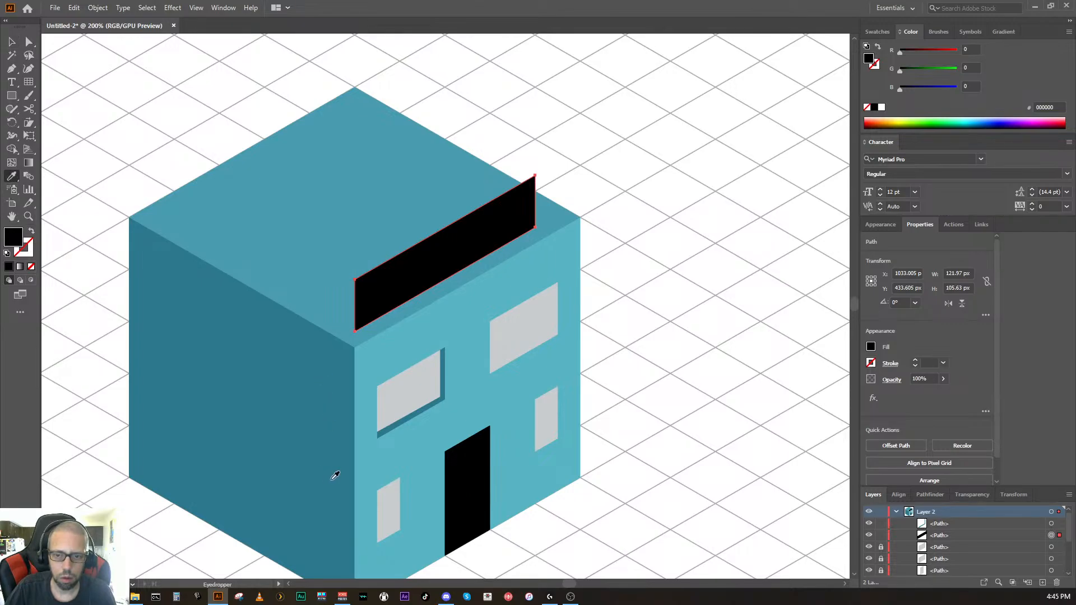
pyautogui.click(386, 464)
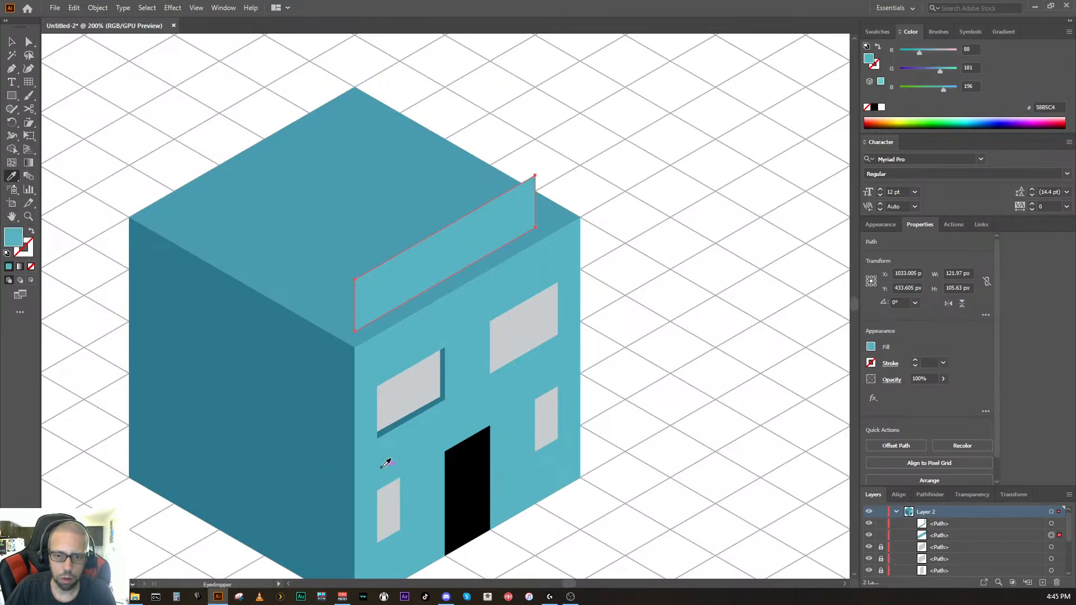
pyautogui.click(395, 427)
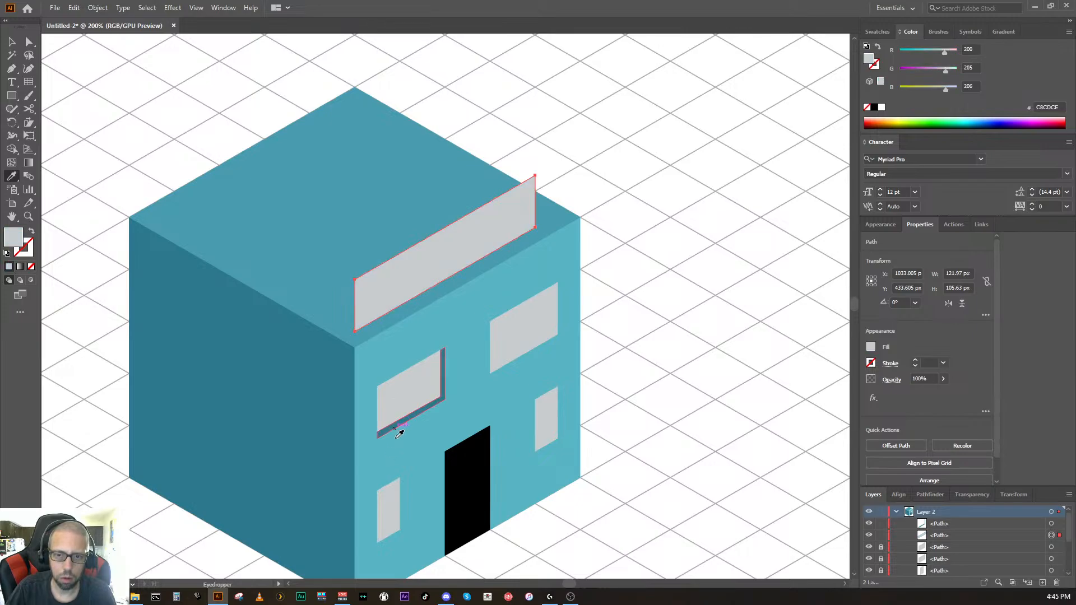
pyautogui.press('v')
pyautogui.keyDown('ctrl'); pyautogui.click(629, 532); pyautogui.keyUp('ctrl')
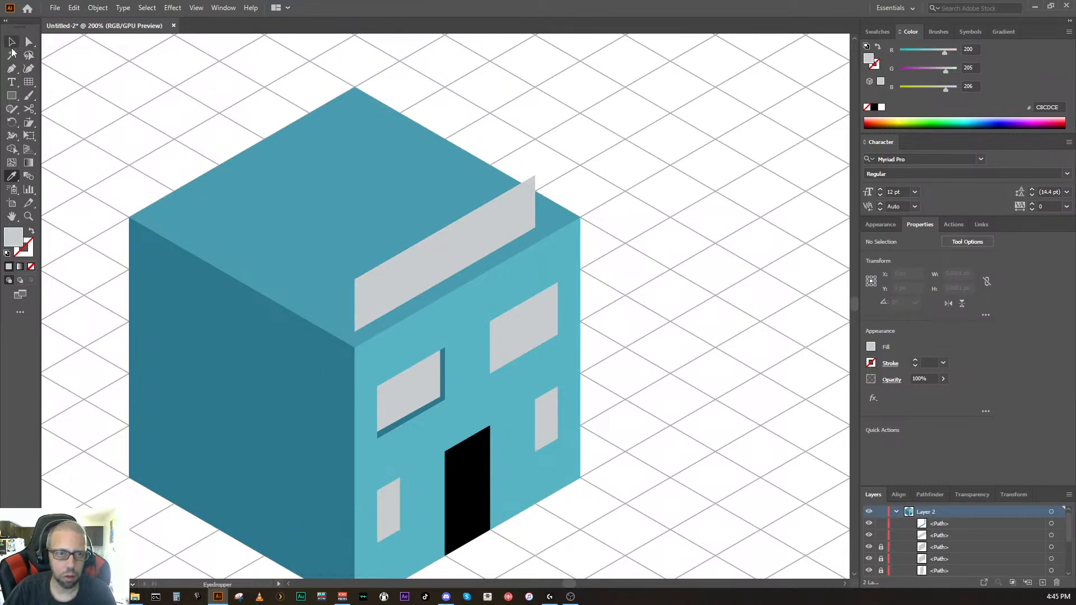
pyautogui.click(12, 48)
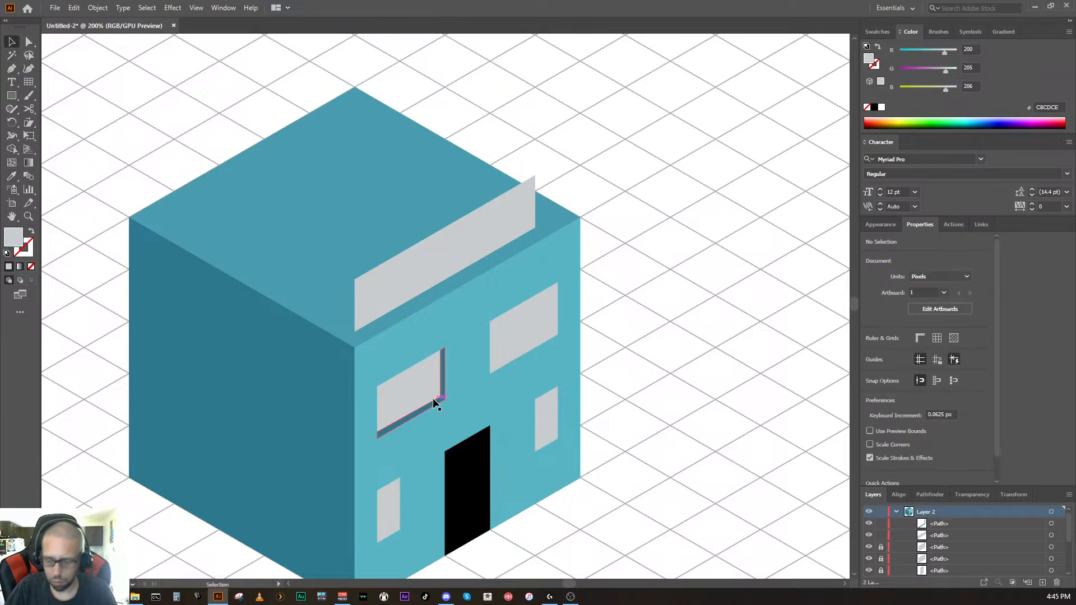
# Step: Move the dark teal L-shaped shadow from the upper-left window to the lower-left window, aligned with that window's right and lower edges
pyautogui.hotkey('ctrl', '=')
pyautogui.hotkey('ctrl', '=')
pyautogui.hotkey('ctrl', '=')
pyautogui.hotkey('ctrl', '=')
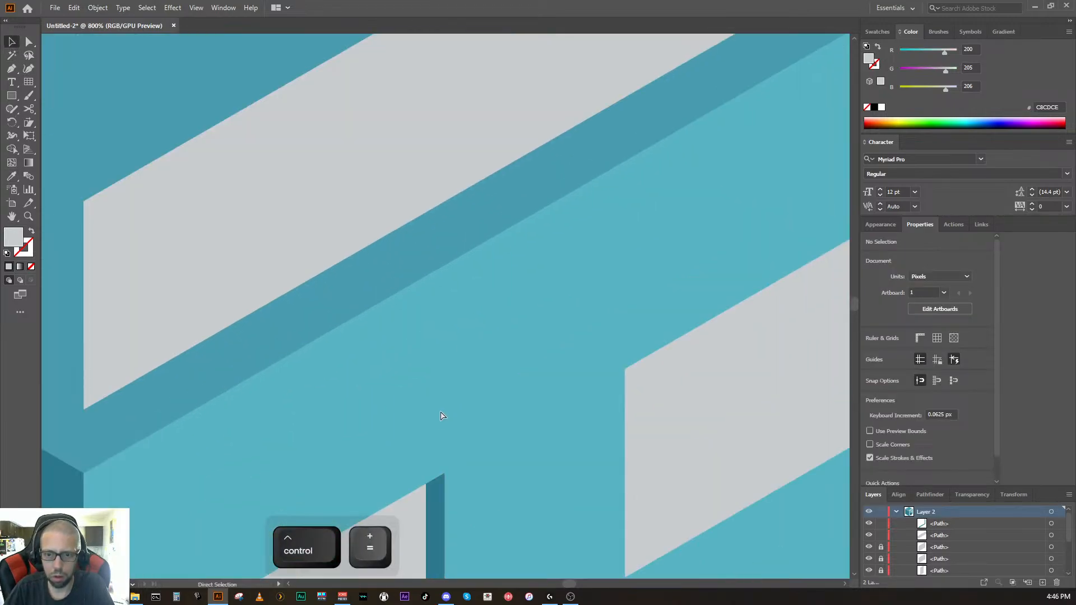
pyautogui.press('space')
pyautogui.moveTo(444, 437); pyautogui.dragTo(454, 125)
pyautogui.moveTo(497, 220)
pyautogui.mouseDown()
pyautogui.moveTo(483, 81)
pyautogui.moveTo(488, 112)
pyautogui.moveTo(533, 159)
pyautogui.mouseUp()
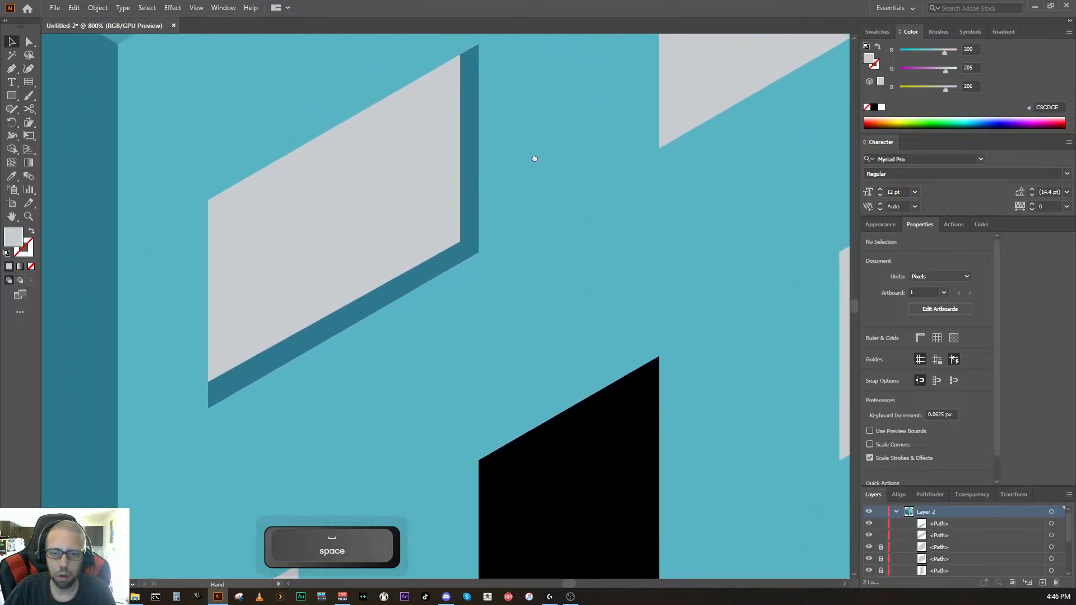
pyautogui.click(469, 228)
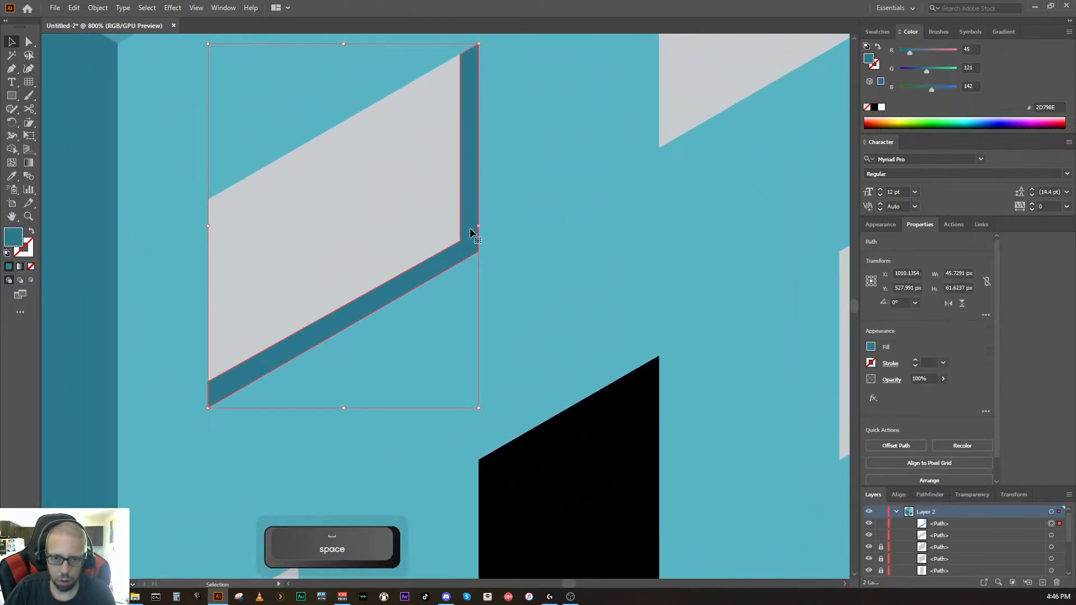
pyautogui.moveTo(470, 227); pyautogui.dragTo(402, 555)
pyautogui.scroll(-10, 402, 554)
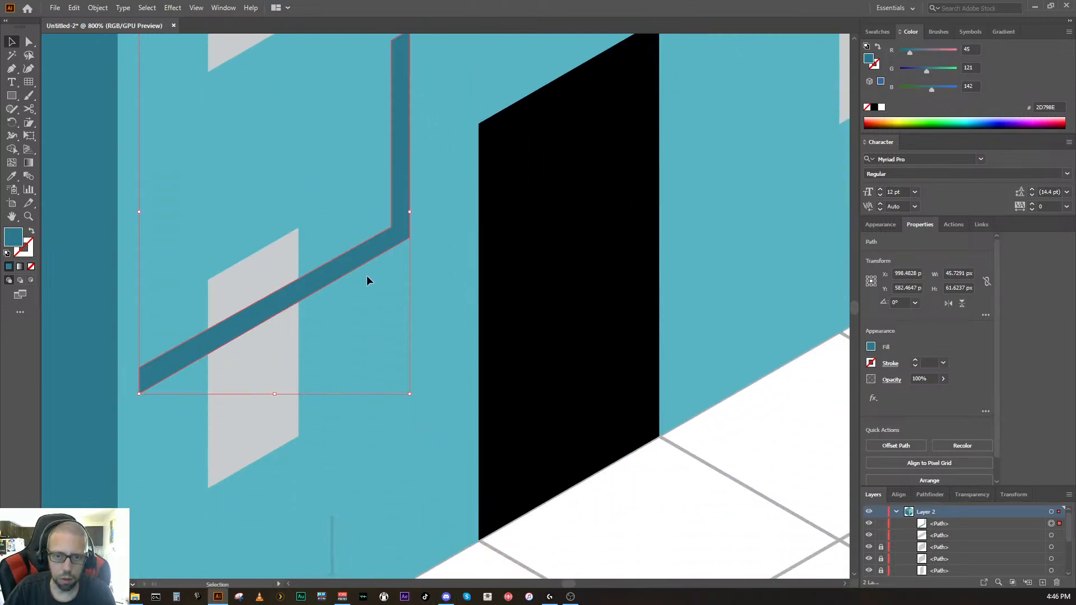
pyautogui.moveTo(368, 256); pyautogui.dragTo(257, 457)
pyautogui.press('space')
pyautogui.moveTo(213, 422); pyautogui.dragTo(398, 263)
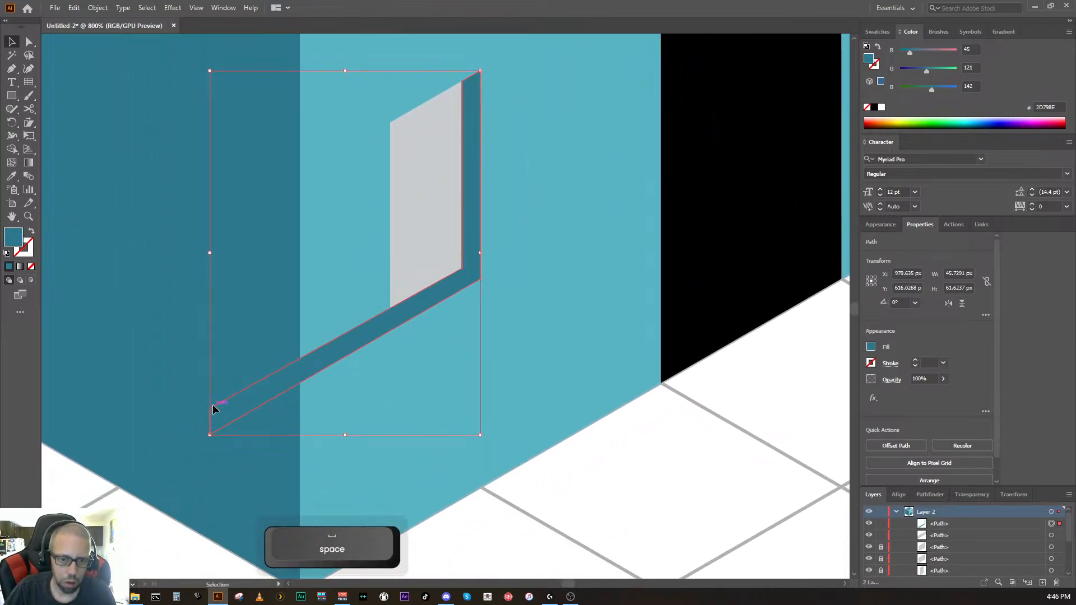
# Step: Shorten the lower-left window's shadow by moving its two left anchor points to the window's left edge
pyautogui.press('a')
pyautogui.moveTo(214, 418); pyautogui.dragTo(212, 424)
pyautogui.click(211, 435)
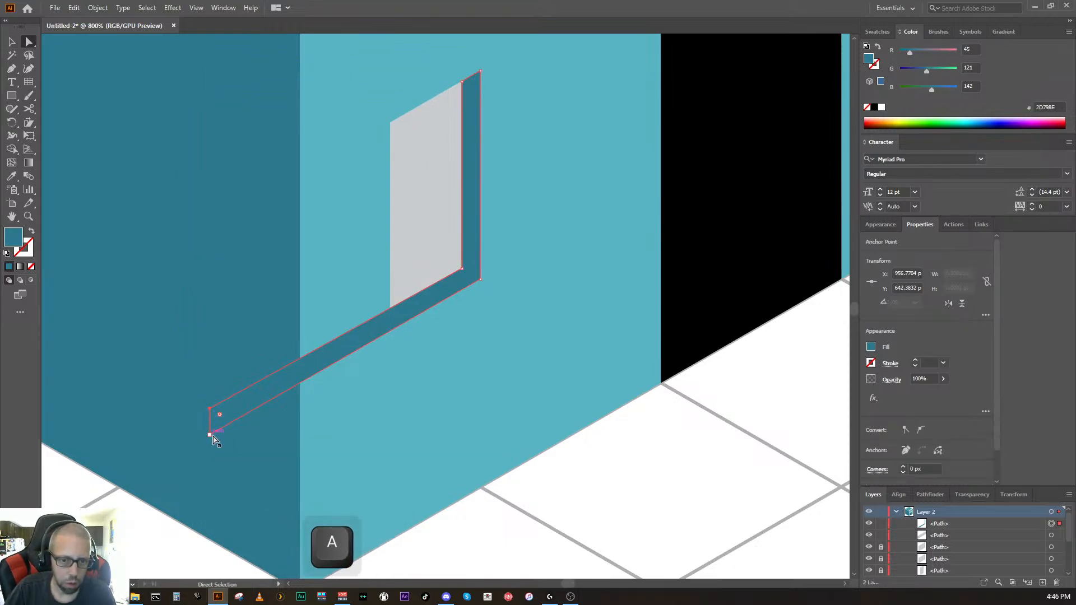
pyautogui.keyDown('shift'); pyautogui.click(211, 428); pyautogui.keyUp('shift')
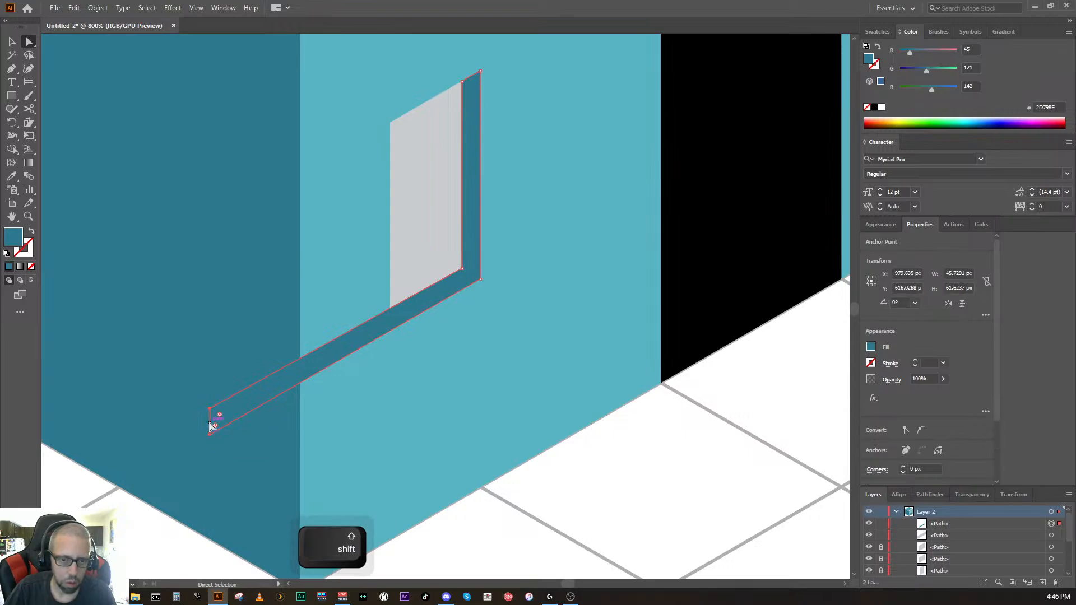
pyautogui.moveTo(212, 426); pyautogui.dragTo(391, 306)
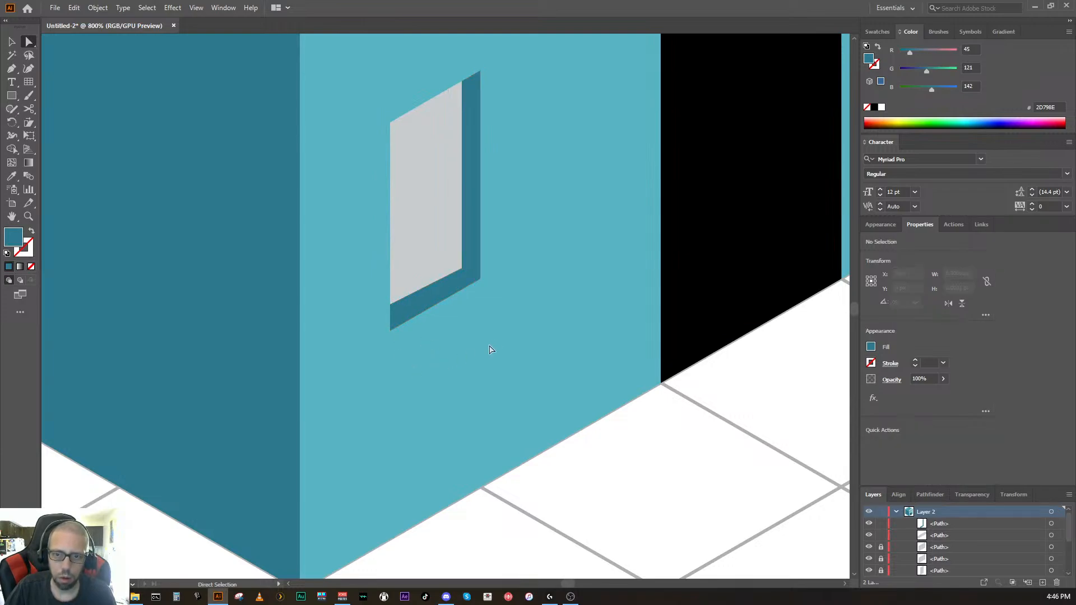
# Step: Nudge the shadow's inner left anchor point down to Y 625.3316 px to straighten the sill's upper edge
pyautogui.click(417, 308)
pyautogui.moveTo(392, 306); pyautogui.dragTo(392, 308)
pyautogui.click(394, 307)
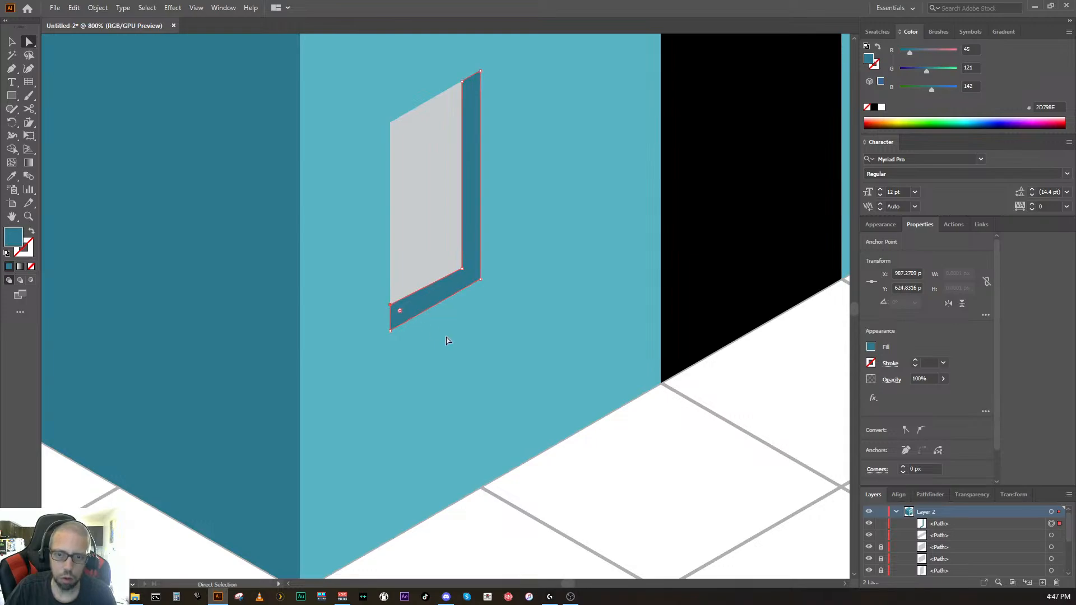
pyautogui.press('Down')
pyautogui.press('Down')
pyautogui.press('Down')
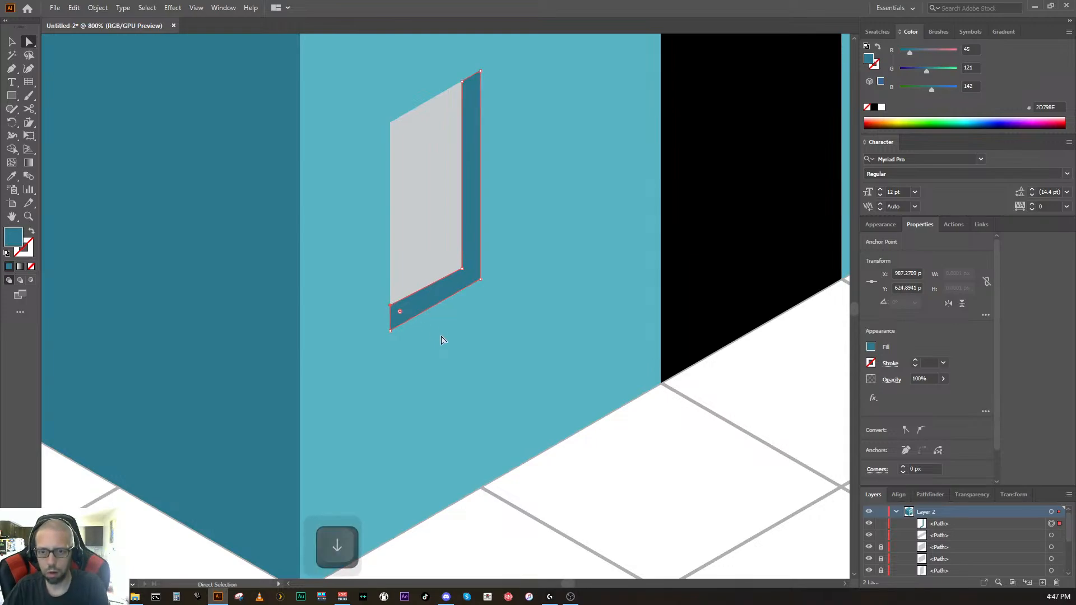
pyautogui.press('Down')
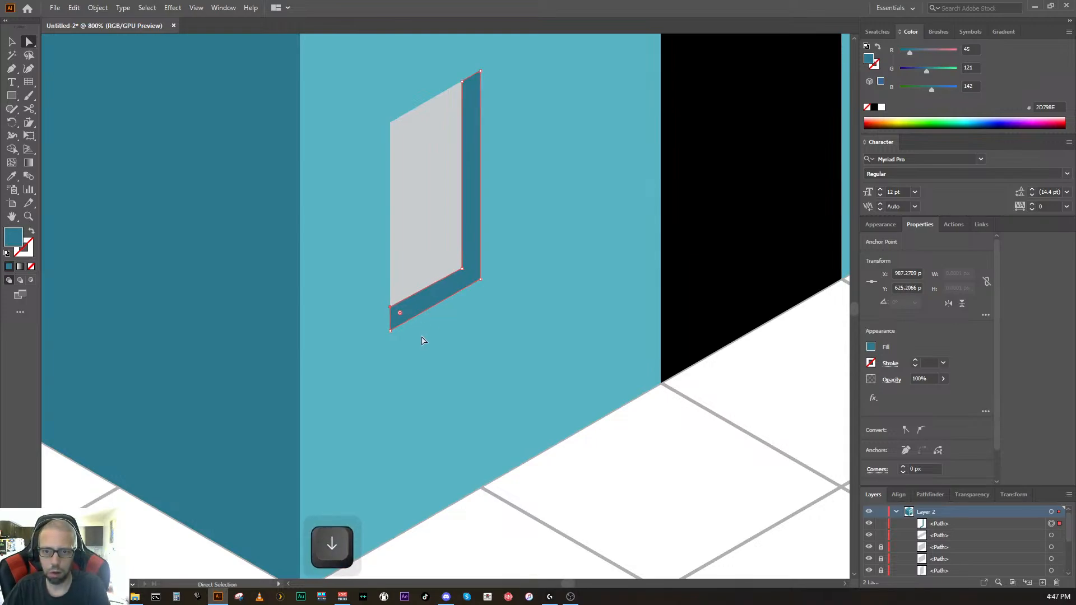
pyautogui.press('Up')
pyautogui.press('Up')
pyautogui.press('Down')
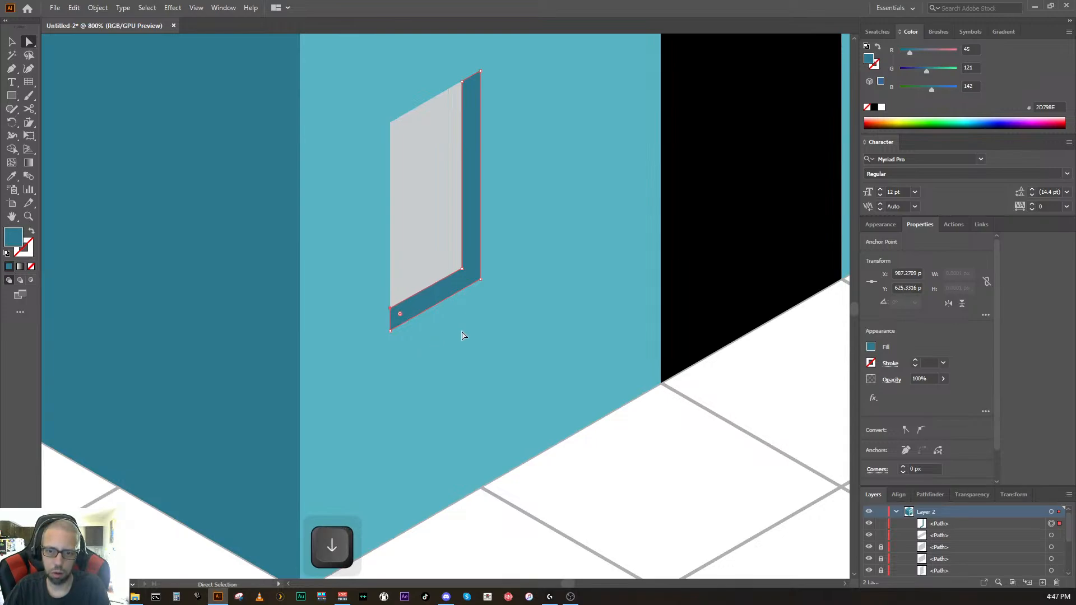
pyautogui.click(463, 336)
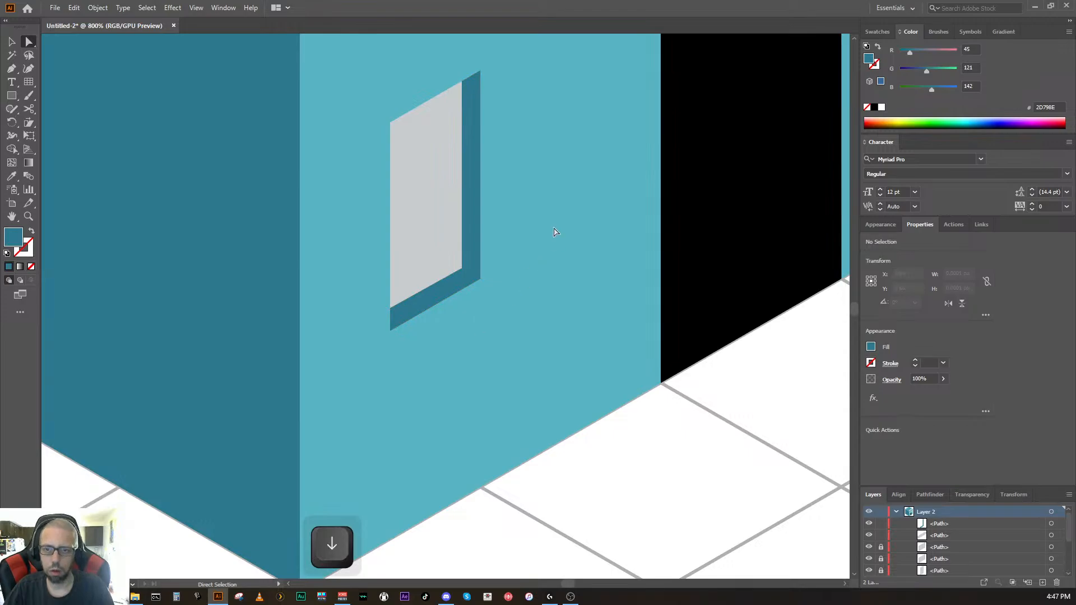
# Step: Examine the lower-left window's shadow up close and against the rest of the front wall
pyautogui.press('space')
pyautogui.moveTo(553, 231); pyautogui.dragTo(507, 303)
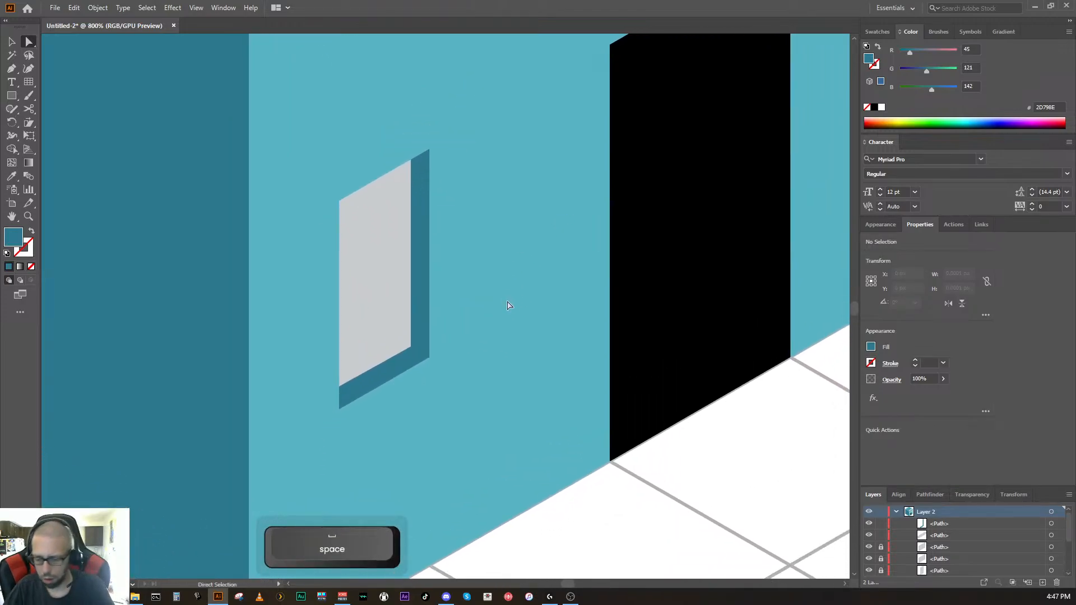
pyautogui.hotkey('ctrl', '-')
pyautogui.hotkey('ctrl', '-')
pyautogui.hotkey('ctrl', '-')
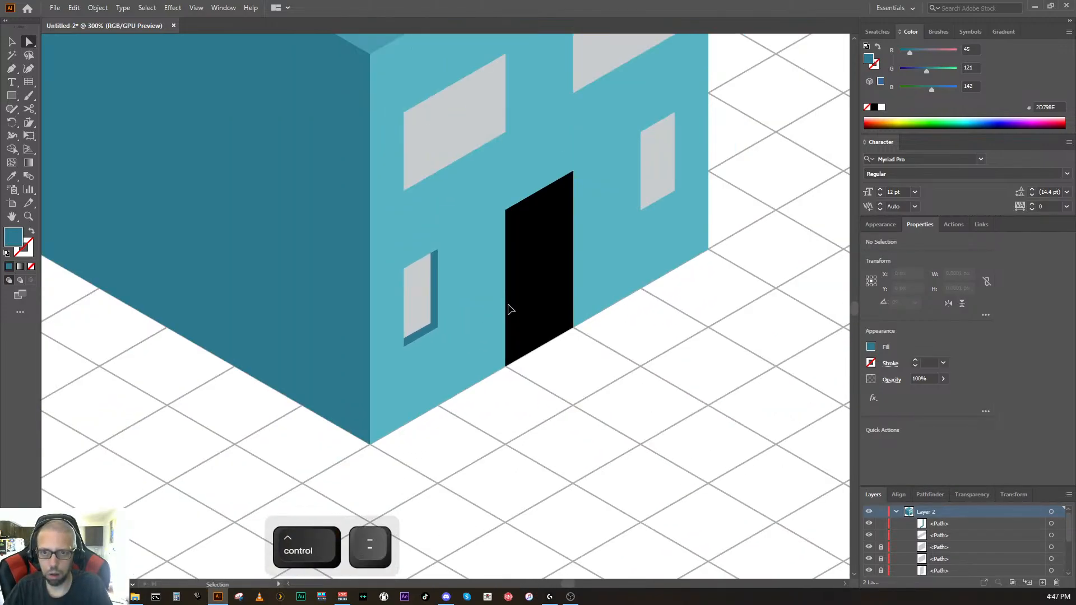
pyautogui.hotkey('ctrl', '-')
pyautogui.hotkey('ctrl', '-')
pyautogui.hotkey('ctrl', '=')
pyautogui.hotkey('ctrl', '=')
pyautogui.hotkey('ctrl', '=')
pyautogui.hotkey('ctrl', '=')
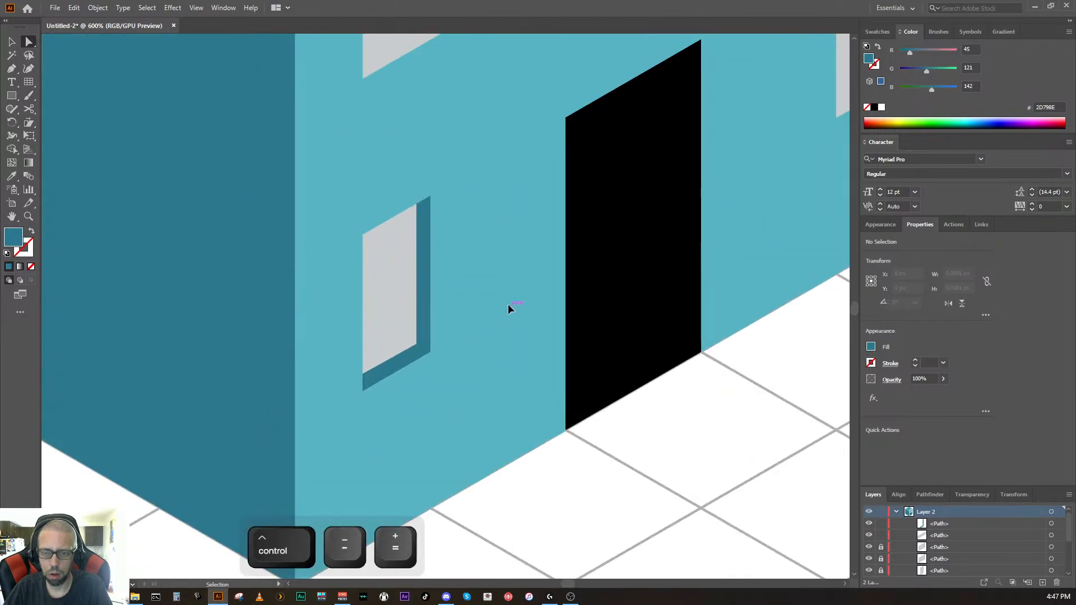
# Step: Copy the lower-left window's shadow onto the small lower-right window, aligned with its right and lower edges
pyautogui.press('space')
pyautogui.moveTo(506, 312); pyautogui.dragTo(507, 402)
pyautogui.moveTo(494, 386); pyautogui.dragTo(454, 402)
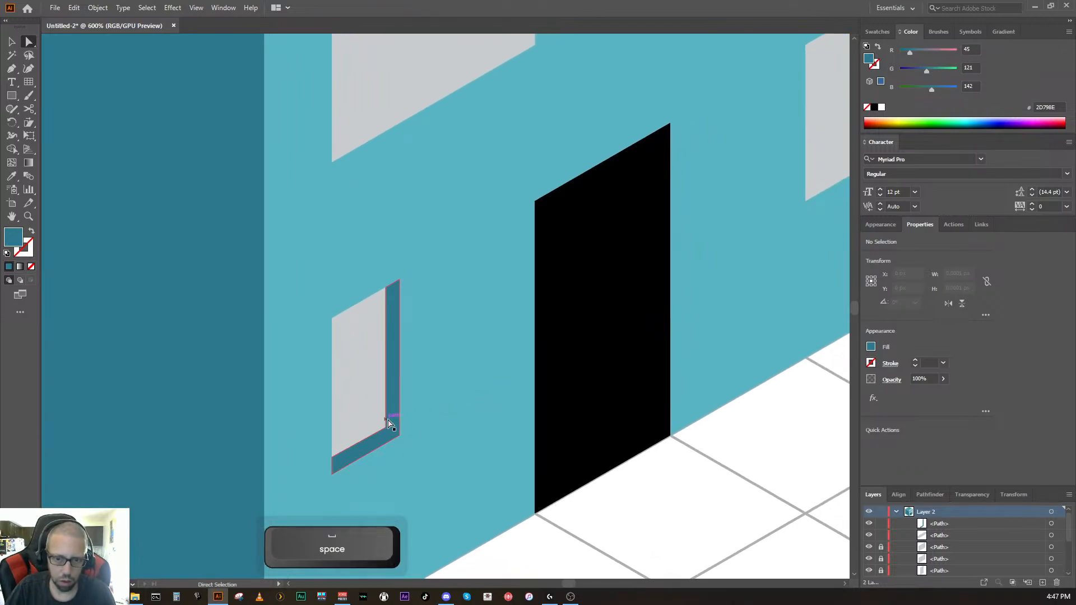
pyautogui.click(390, 423)
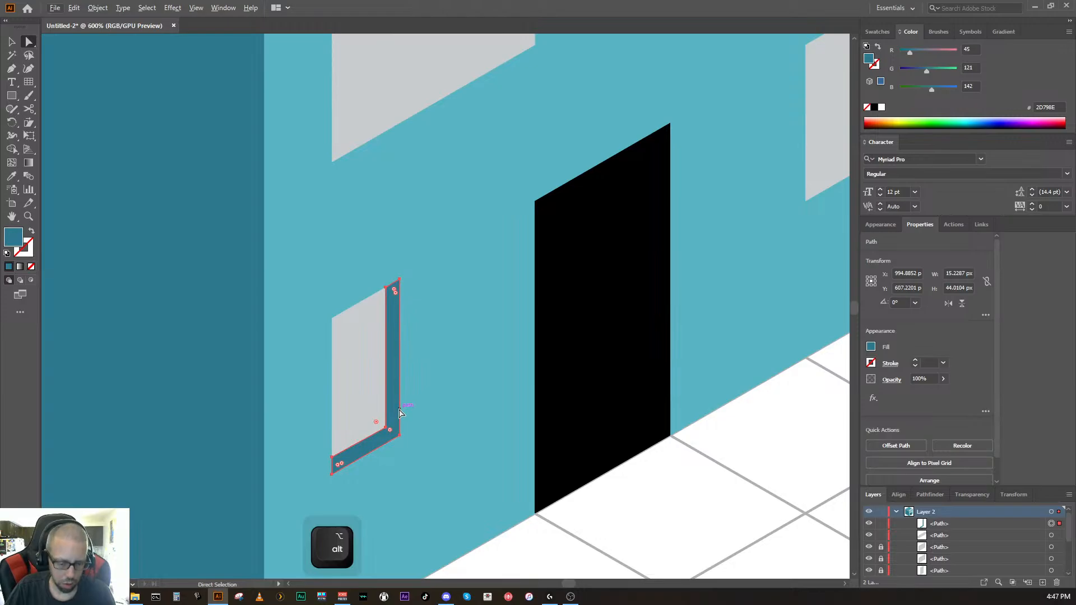
pyautogui.press('v')
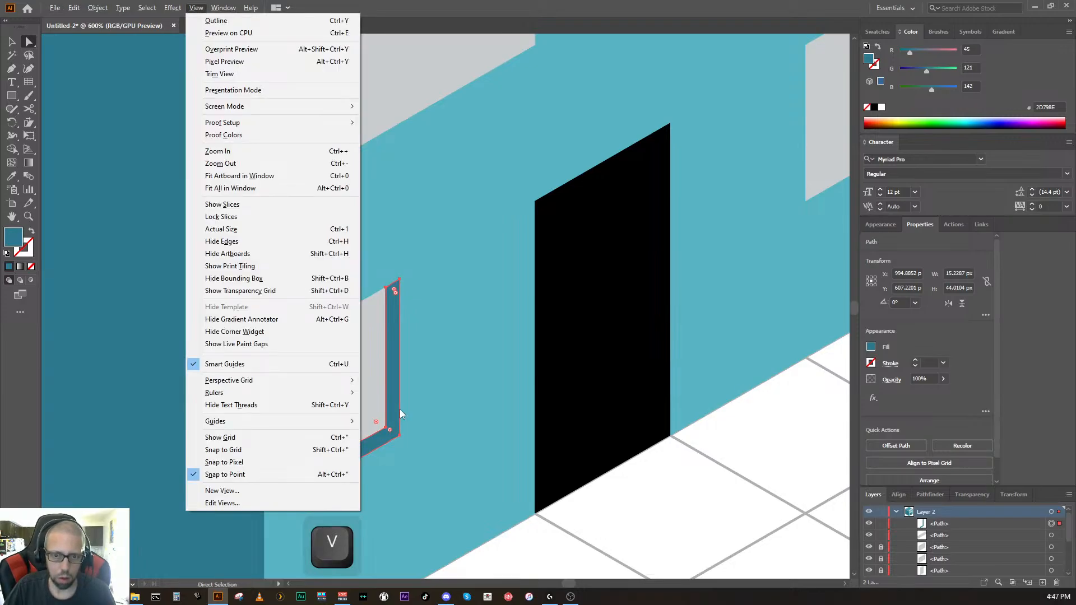
pyautogui.press('Escape')
pyautogui.press('v')
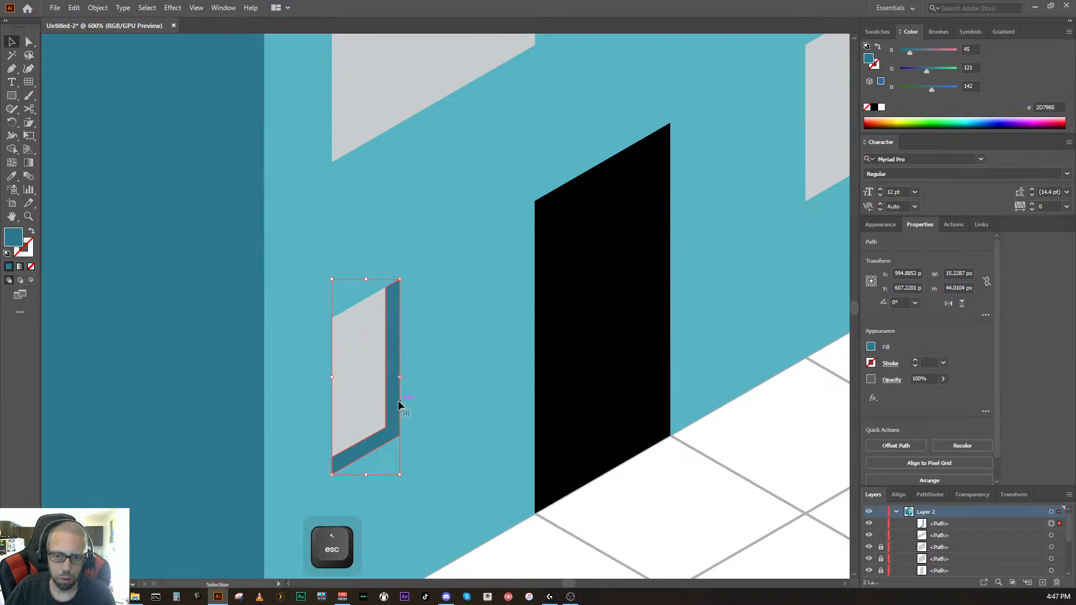
pyautogui.moveTo(399, 400); pyautogui.dragTo(784, 187)
pyautogui.press('space')
pyautogui.moveTo(783, 287); pyautogui.dragTo(426, 441)
pyautogui.moveTo(427, 371); pyautogui.dragTo(513, 311)
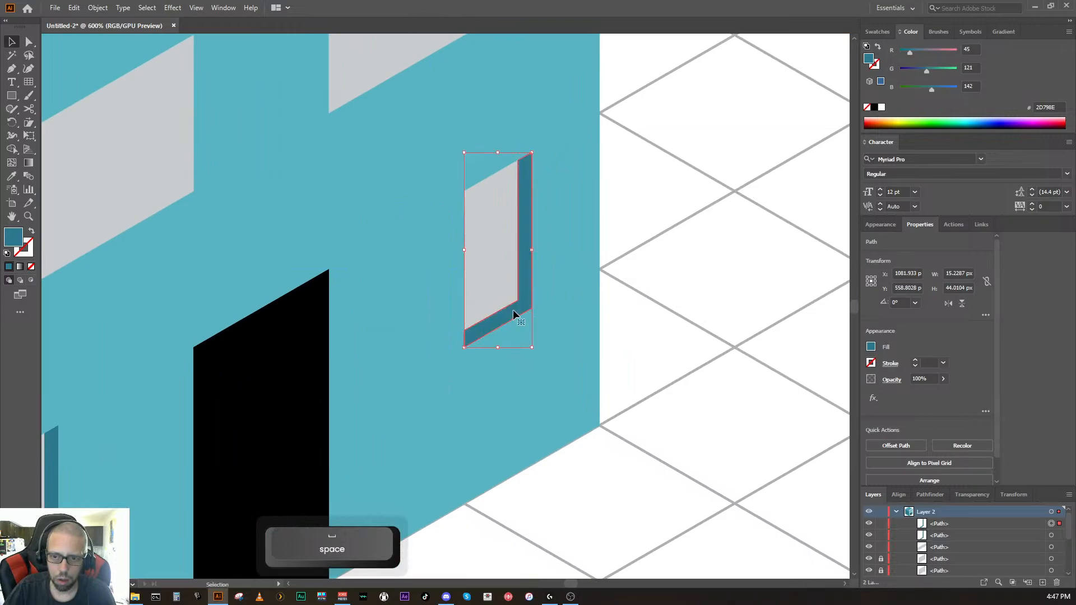
pyautogui.click(450, 388)
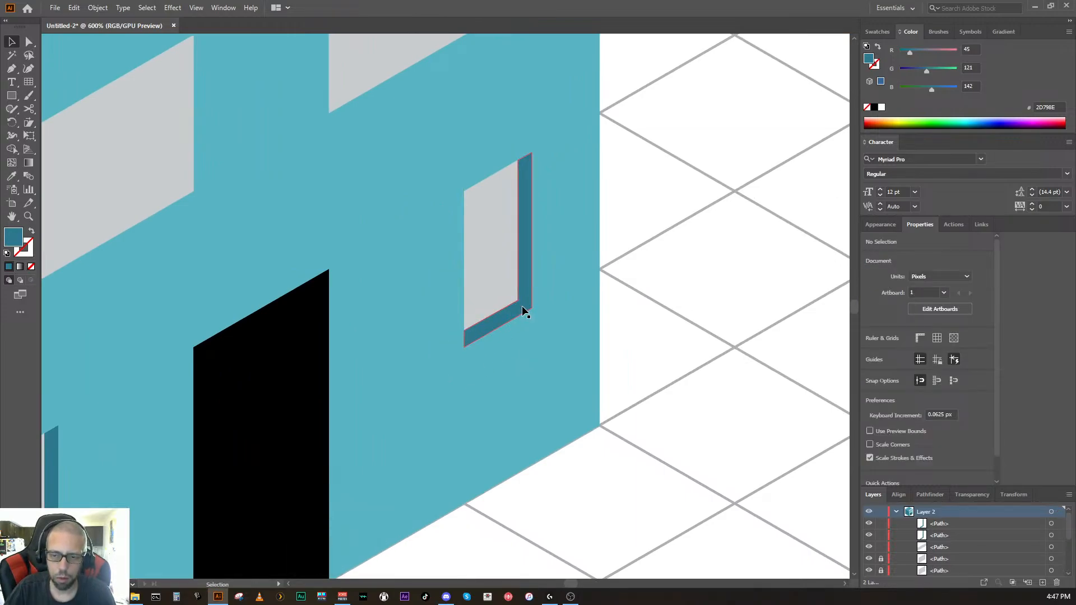
# Step: Copy the lower-right window's shadow onto the large upper-right window, aligned with its right edge
pyautogui.click(523, 306)
pyautogui.moveTo(524, 303); pyautogui.dragTo(479, 210)
pyautogui.press('space')
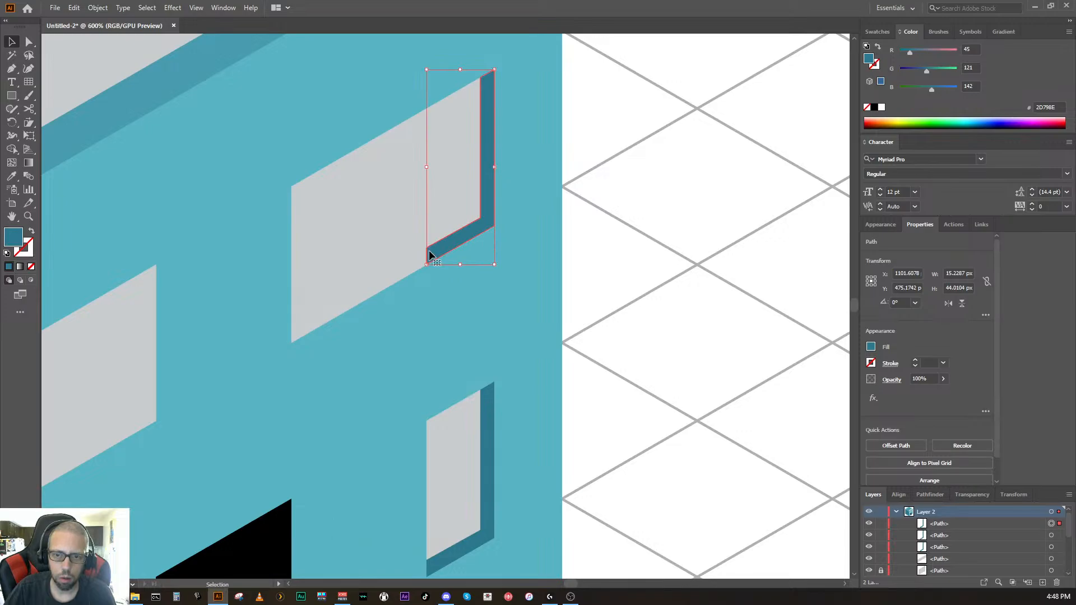
pyautogui.click(516, 250)
pyautogui.click(439, 246)
pyautogui.doubleClick(435, 251)
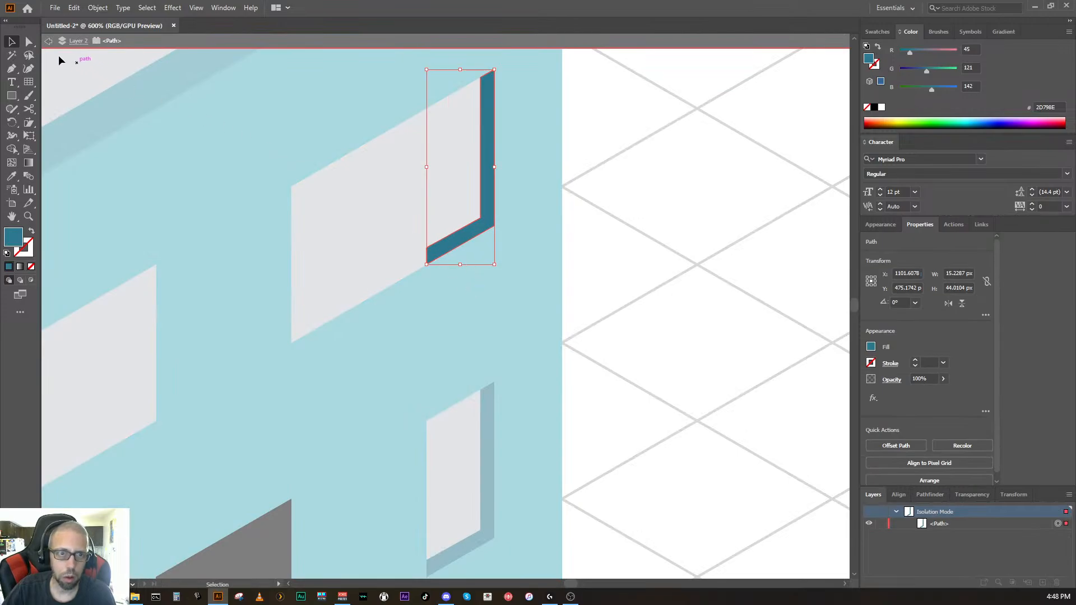
pyautogui.click(47, 42)
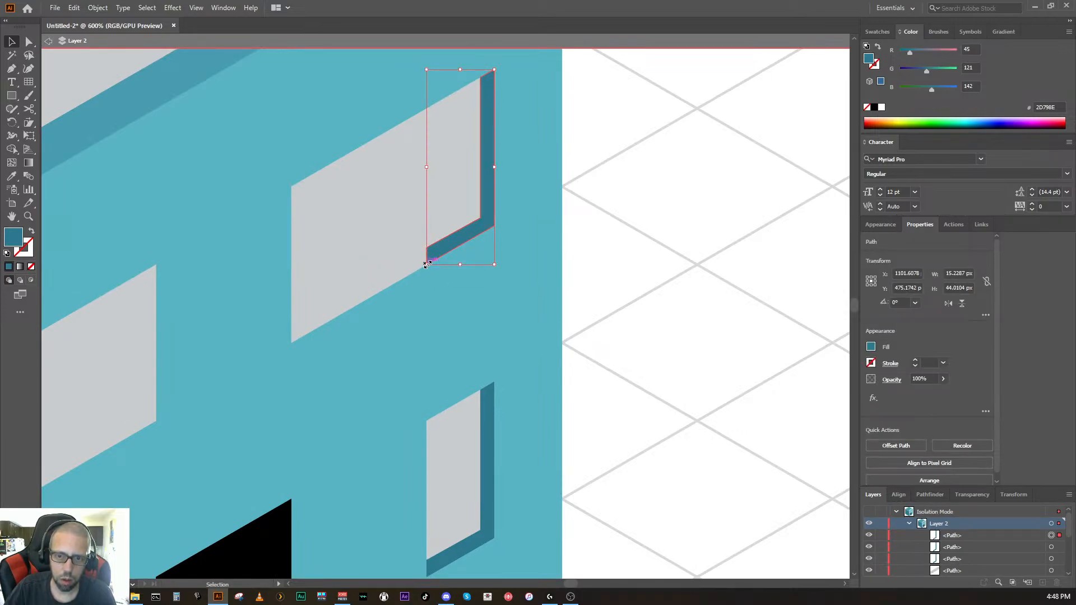
pyautogui.press('v')
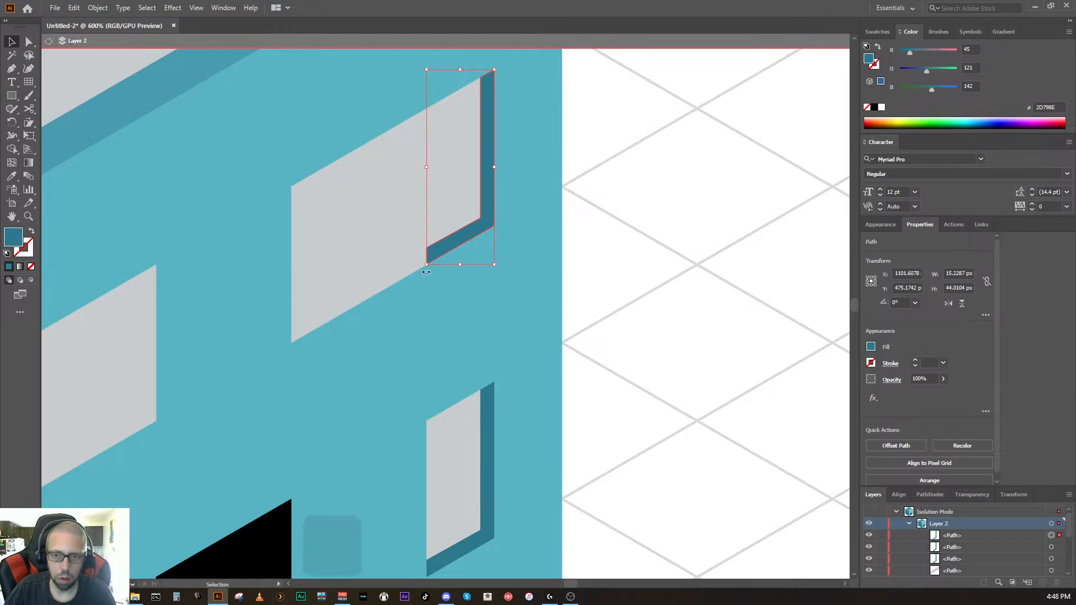
# Step: Extend the upper-right window's sill shadow by moving its two left anchor points to the window's lower-left corner
pyautogui.press('a')
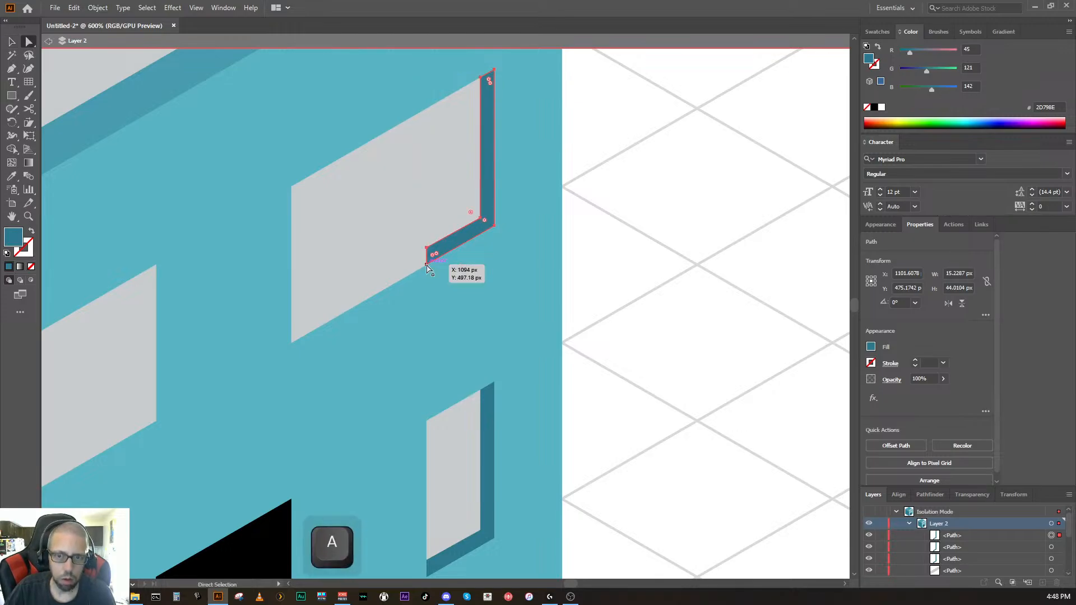
pyautogui.click(426, 265)
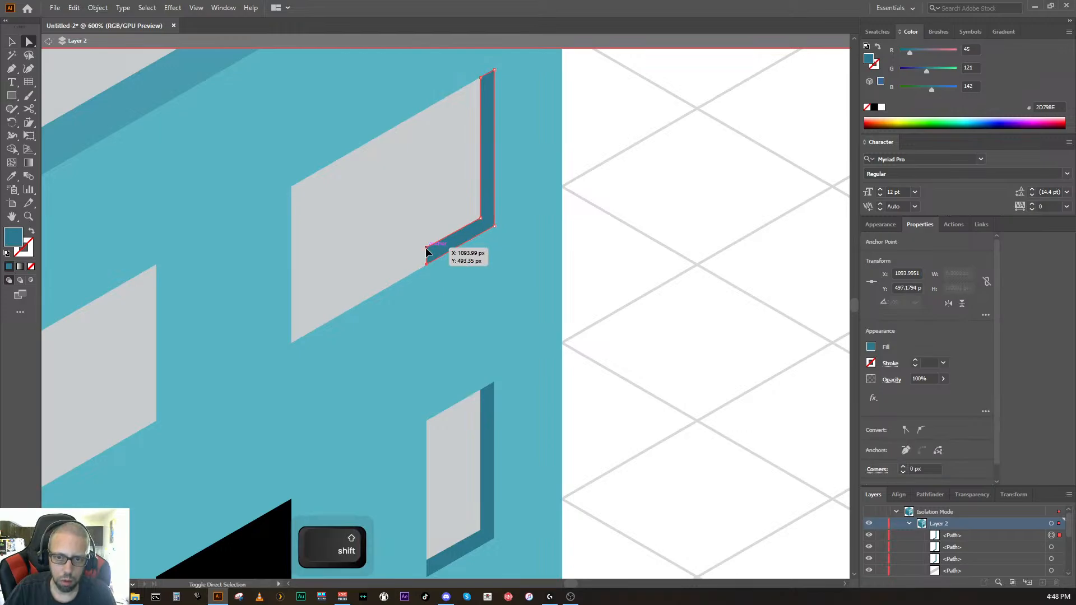
pyautogui.keyDown('shift'); pyautogui.click(426, 252); pyautogui.keyUp('shift')
pyautogui.moveTo(427, 258); pyautogui.dragTo(291, 339)
pyautogui.press('v')
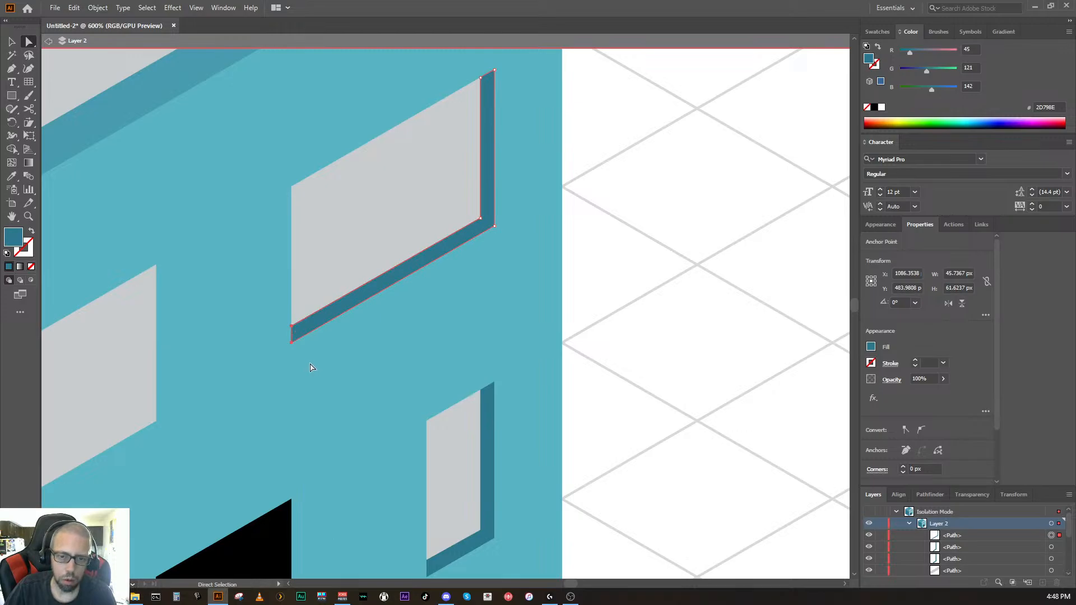
pyautogui.click(328, 384)
# Step: Exit isolation mode and copy the upper-right window's shadow onto the large upper-left window, aligned with its right and lower edges
pyautogui.moveTo(329, 385); pyautogui.dragTo(549, 297)
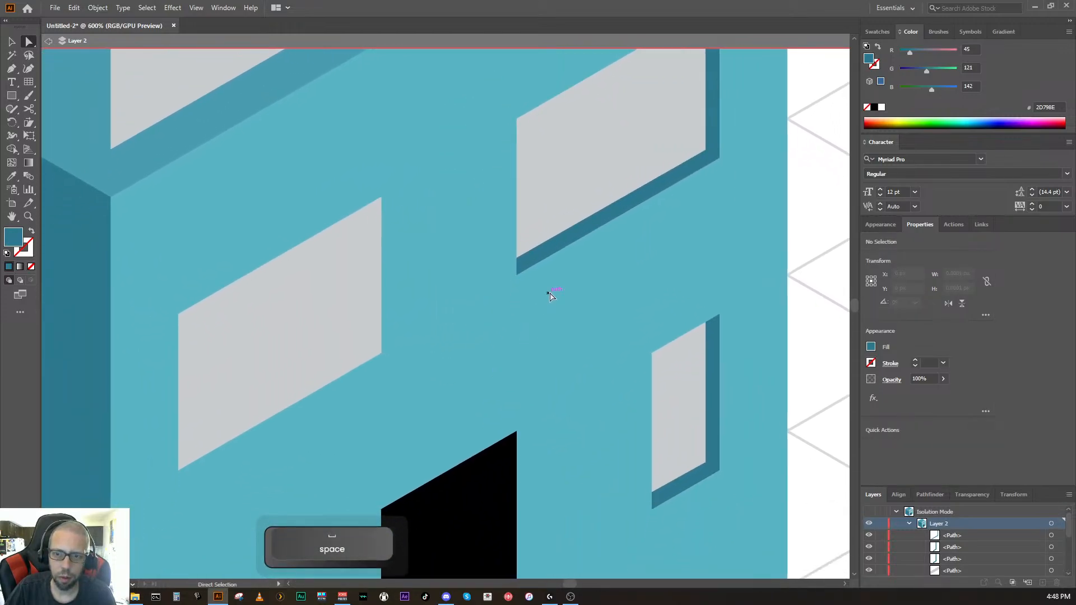
pyautogui.click(631, 207)
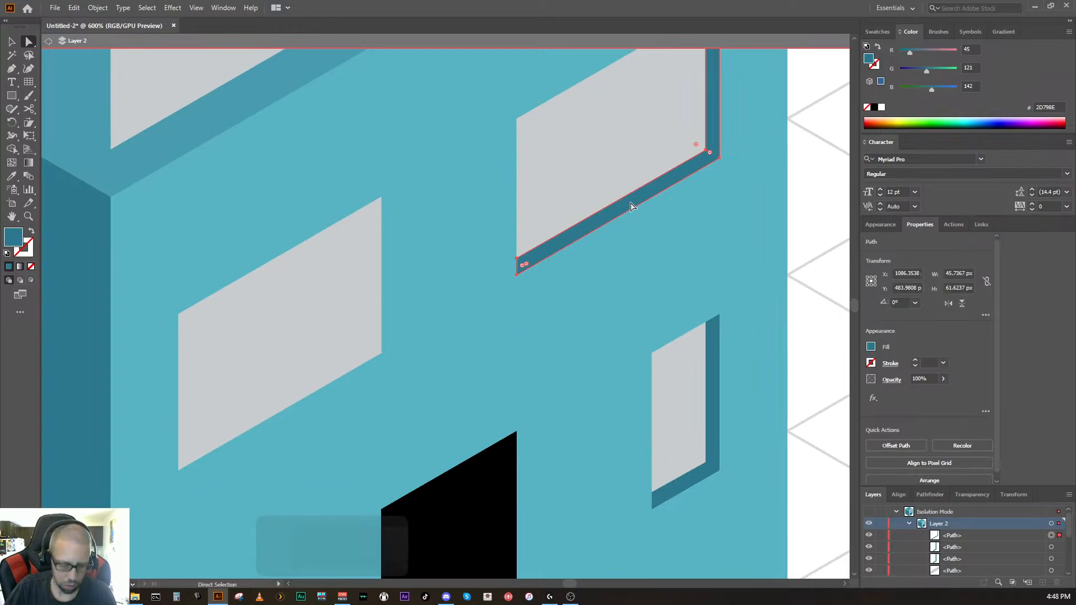
pyautogui.press('alt')
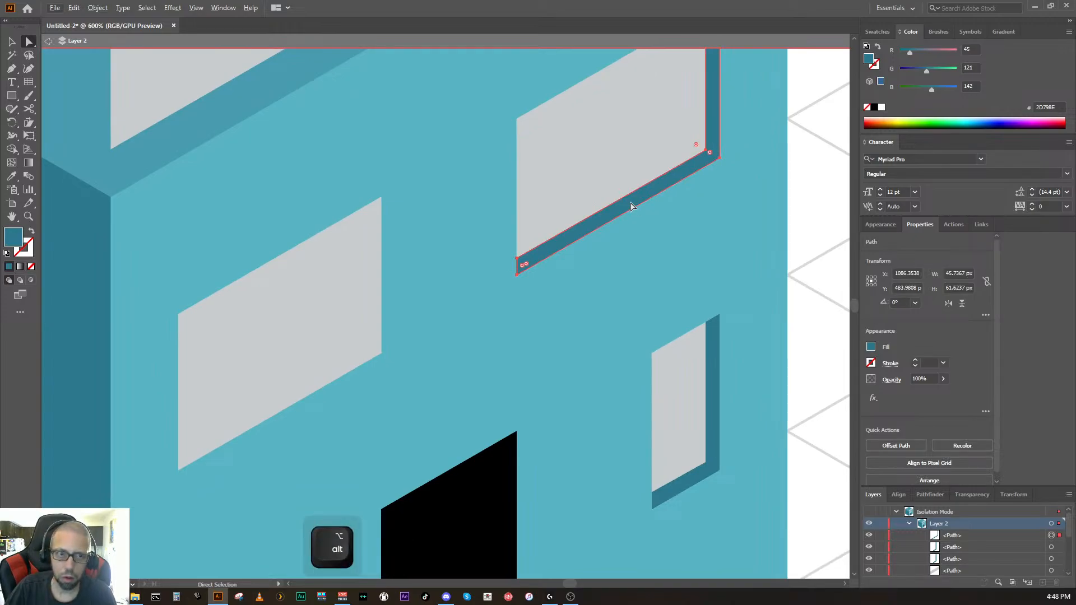
pyautogui.press('v')
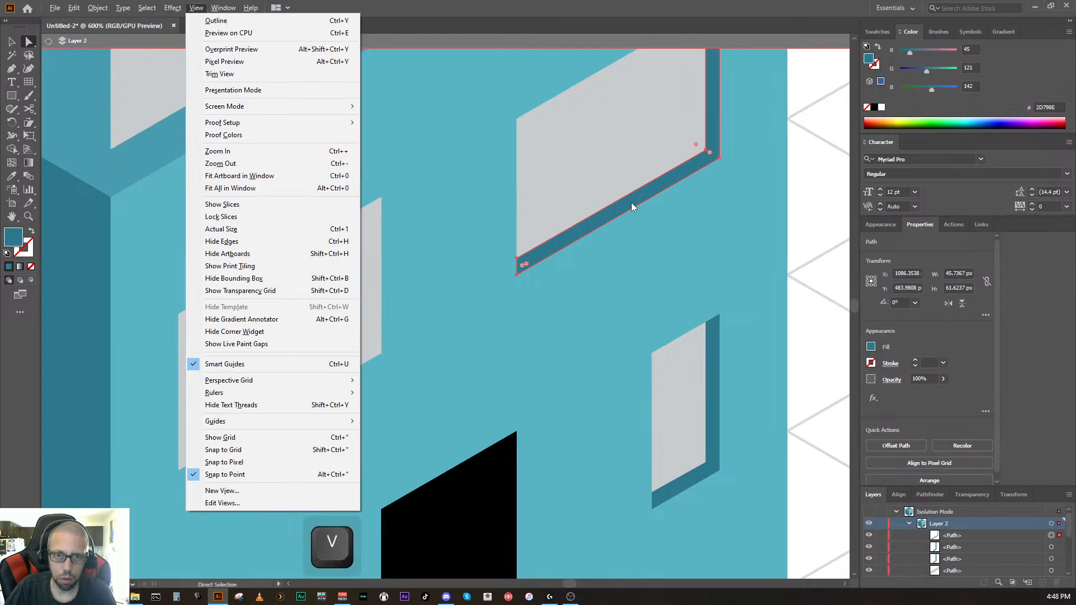
pyautogui.press('Escape')
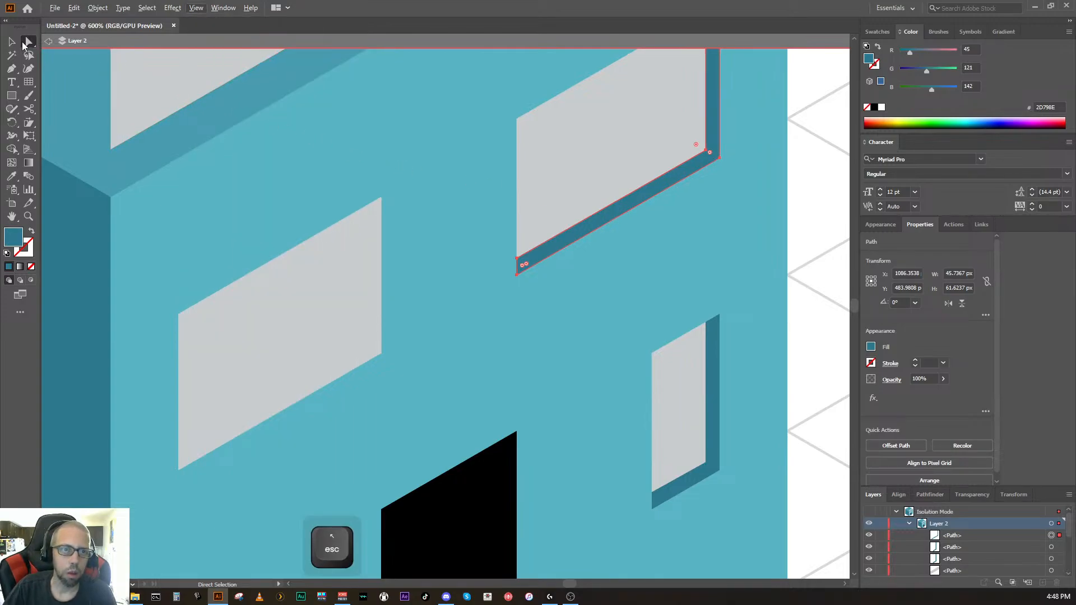
pyautogui.press('Escape')
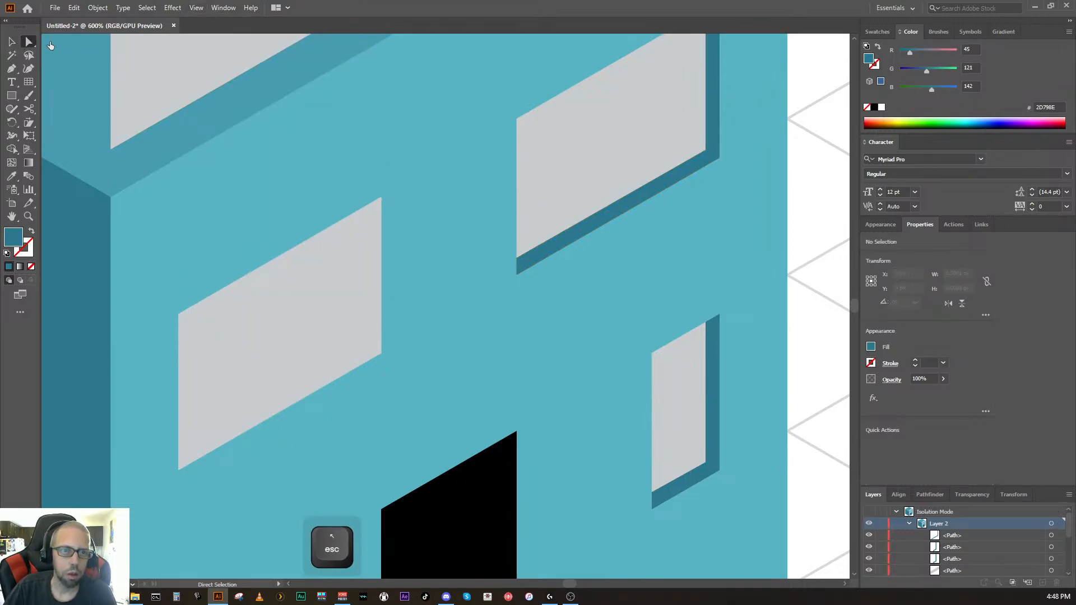
pyautogui.click(11, 41)
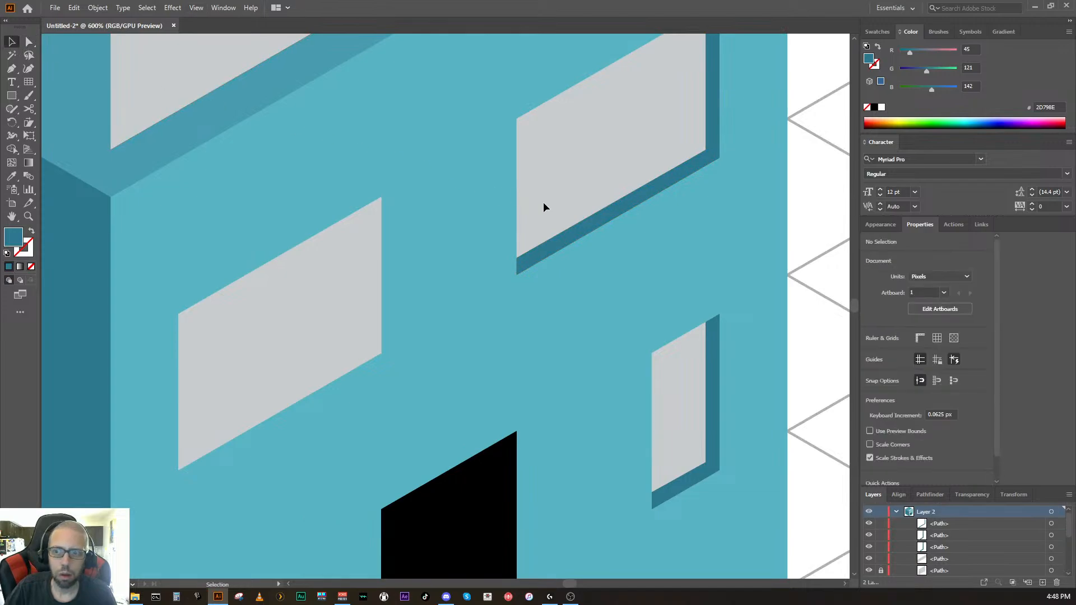
pyautogui.click(619, 214)
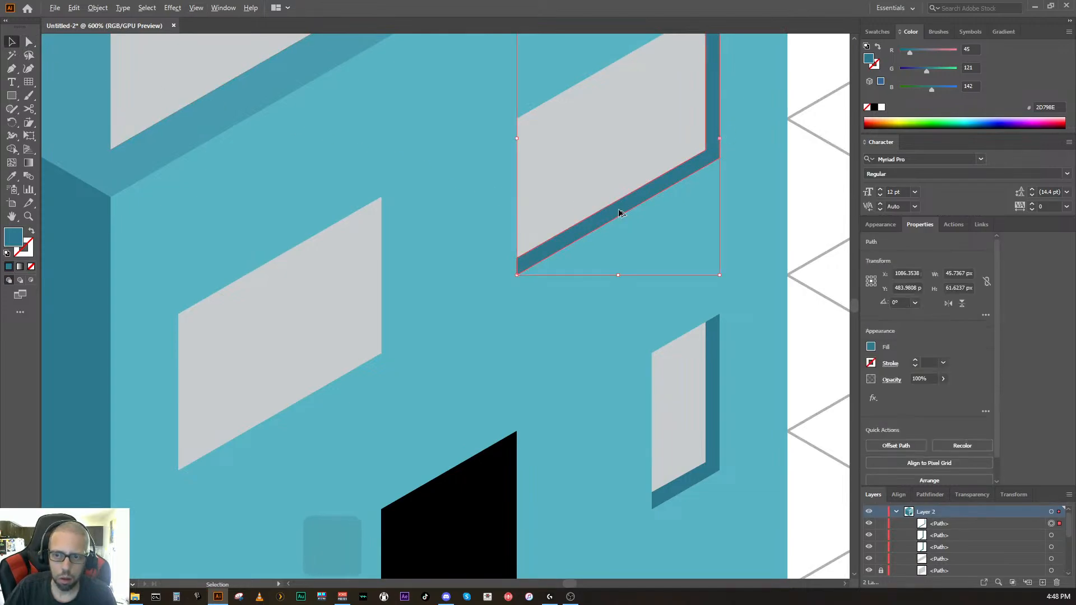
pyautogui.moveTo(619, 213); pyautogui.dragTo(280, 409)
pyautogui.click(429, 417)
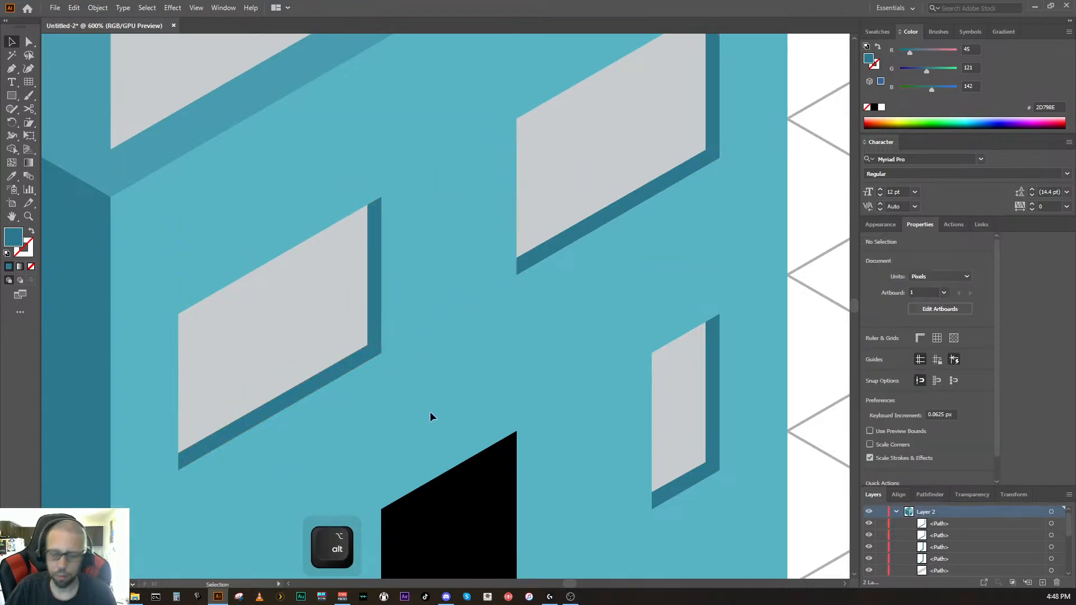
# Step: Examine the four window shadows on the front wall, both close up and against the whole building
pyautogui.hotkey('ctrl', '-')
pyautogui.hotkey('ctrl', '-')
pyautogui.hotkey('ctrl', '-')
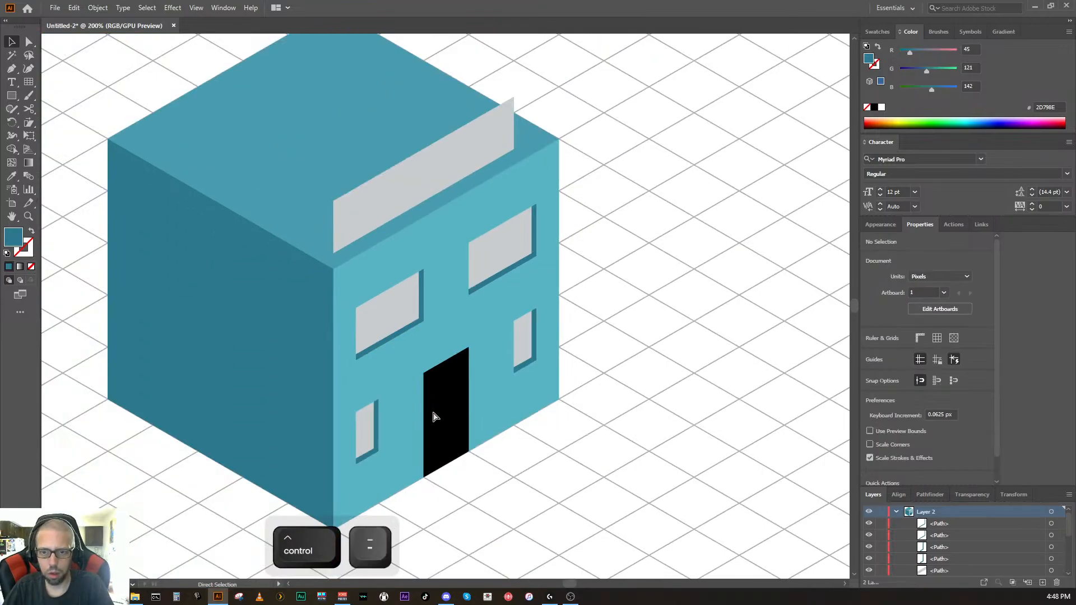
pyautogui.hotkey('ctrl', '=')
pyautogui.hotkey('ctrl', '-')
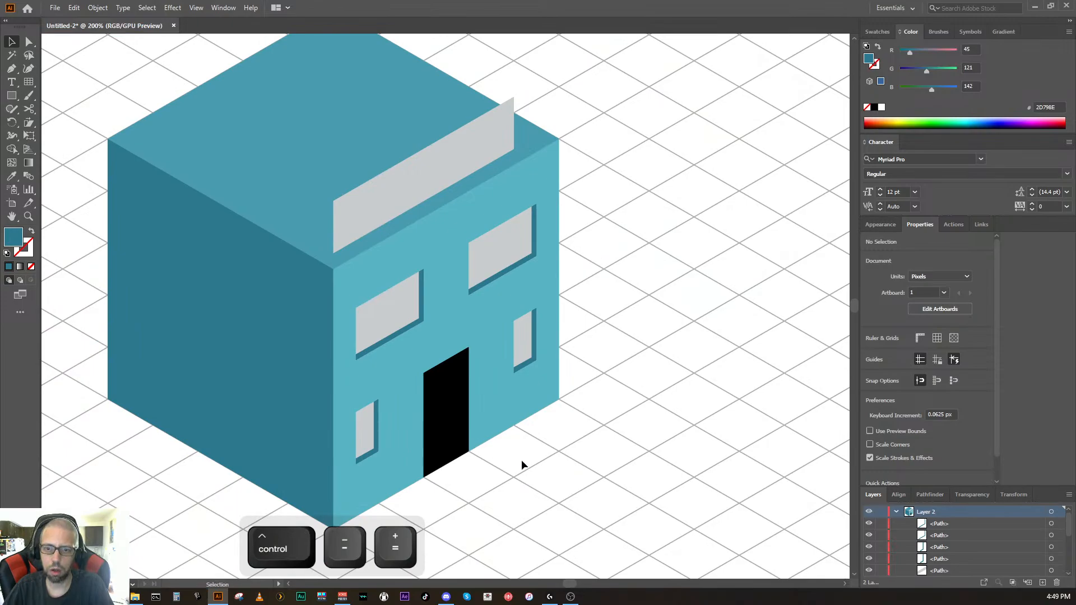
pyautogui.hotkey('ctrl', '=')
pyautogui.hotkey('ctrl', '=')
pyautogui.hotkey('ctrl', '=')
pyautogui.hotkey('ctrl', '-')
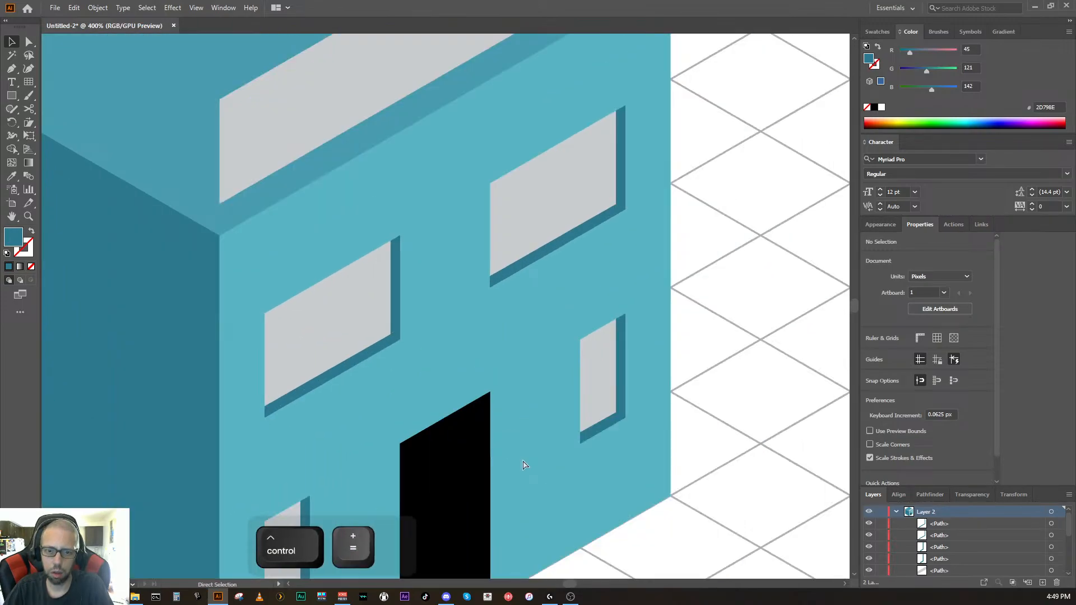
pyautogui.hotkey('ctrl', '-')
pyautogui.hotkey('ctrl', '-')
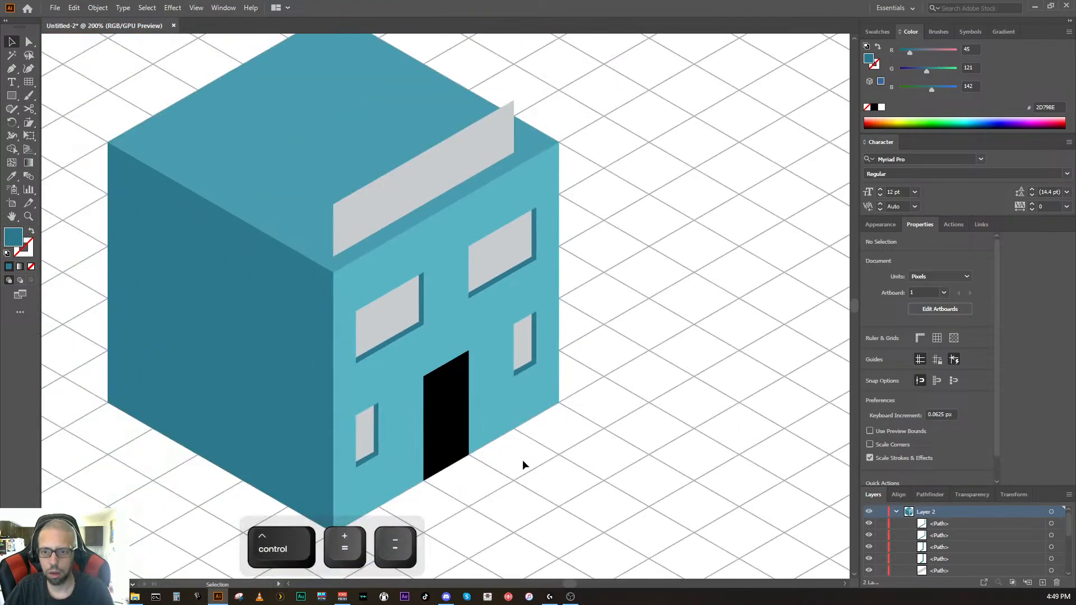
pyautogui.hotkey('ctrl', '=')
pyautogui.hotkey('ctrl', '=')
pyautogui.hotkey('ctrl', '=')
pyautogui.hotkey('ctrl', '=')
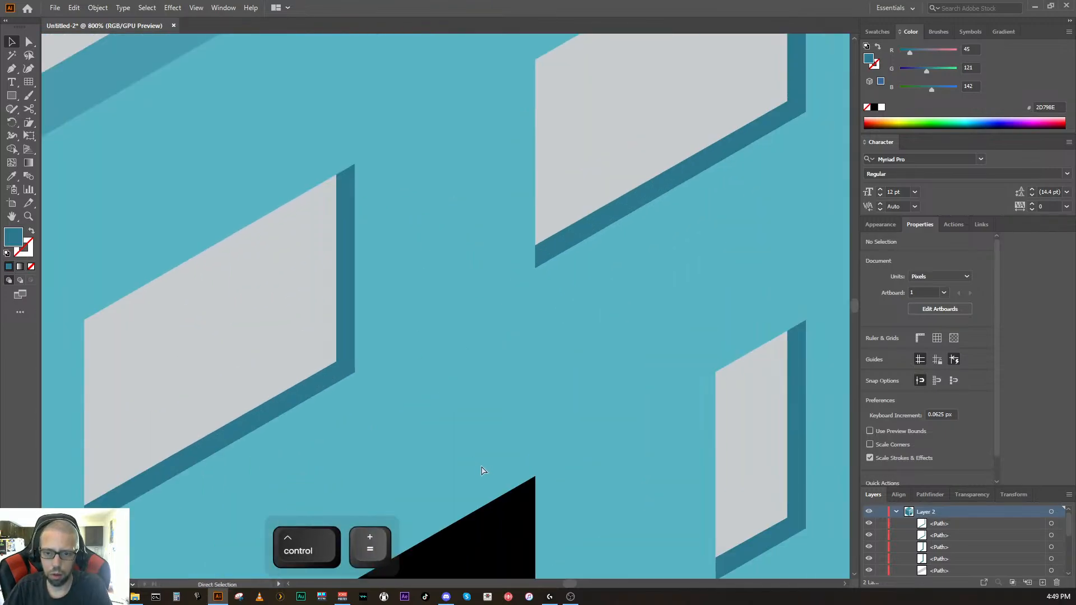
# Step: Identify the black door's path by toggling the visibility of the locked paths, and unlock it
pyautogui.press('space')
pyautogui.moveTo(452, 449); pyautogui.dragTo(400, 96)
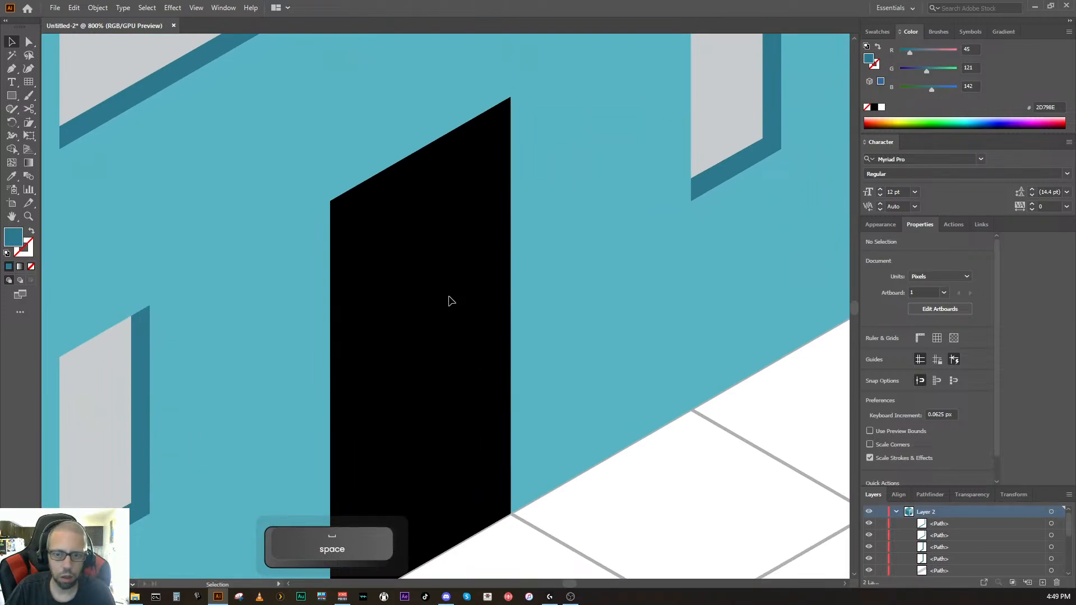
pyautogui.scroll(-3, 872, 532)
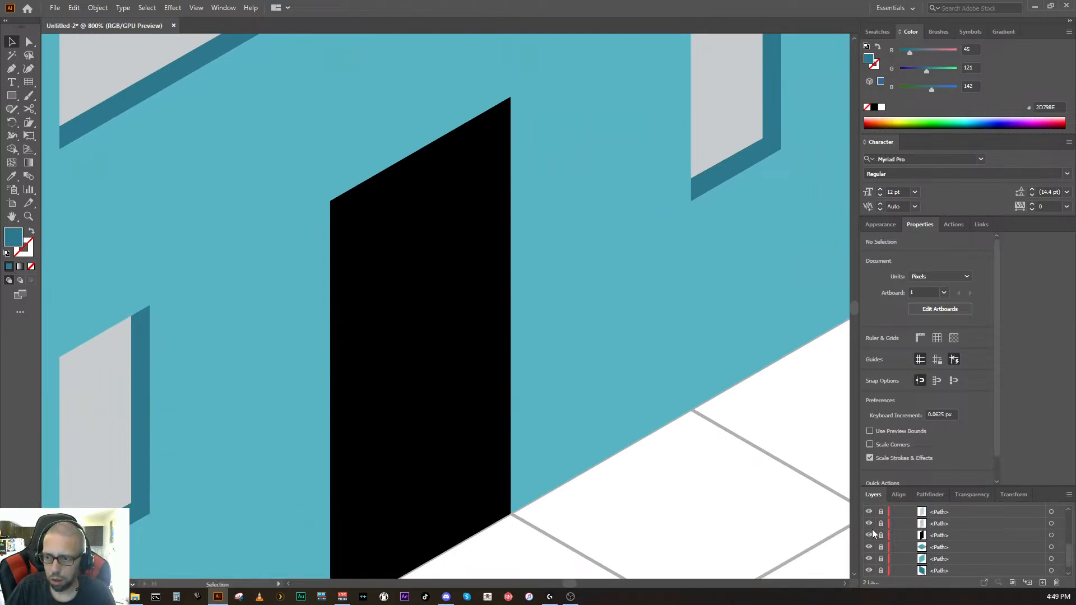
pyautogui.click(869, 512)
pyautogui.click(868, 513)
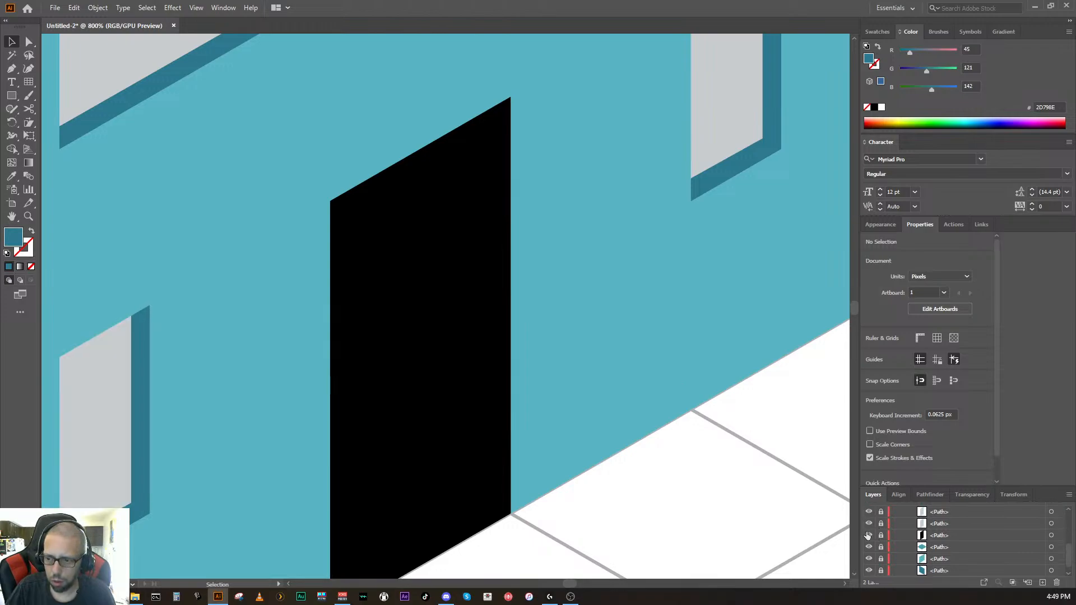
pyautogui.click(869, 524)
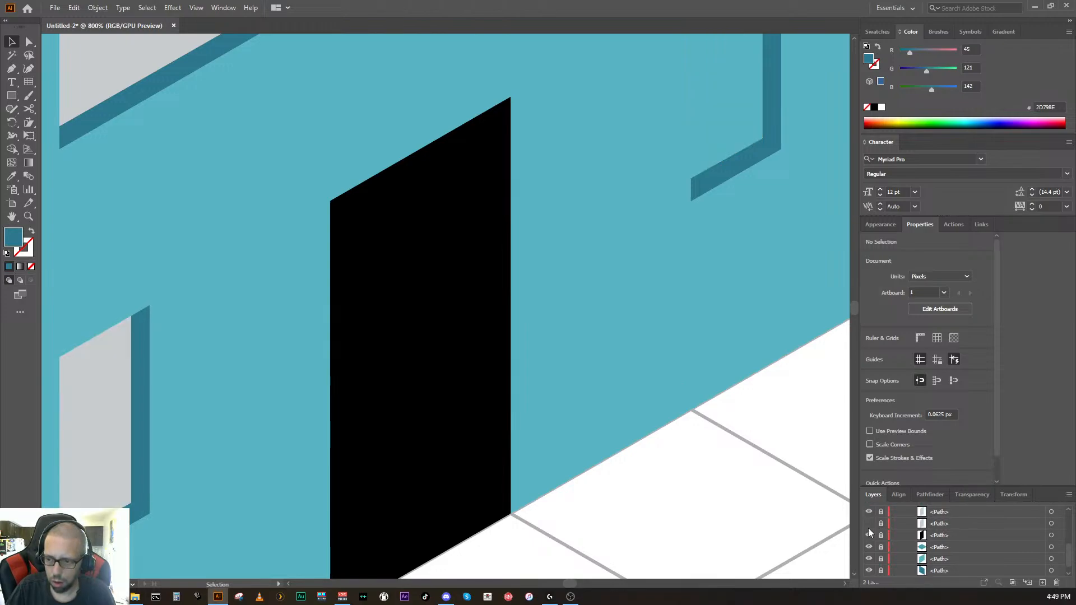
pyautogui.click(868, 524)
pyautogui.click(869, 535)
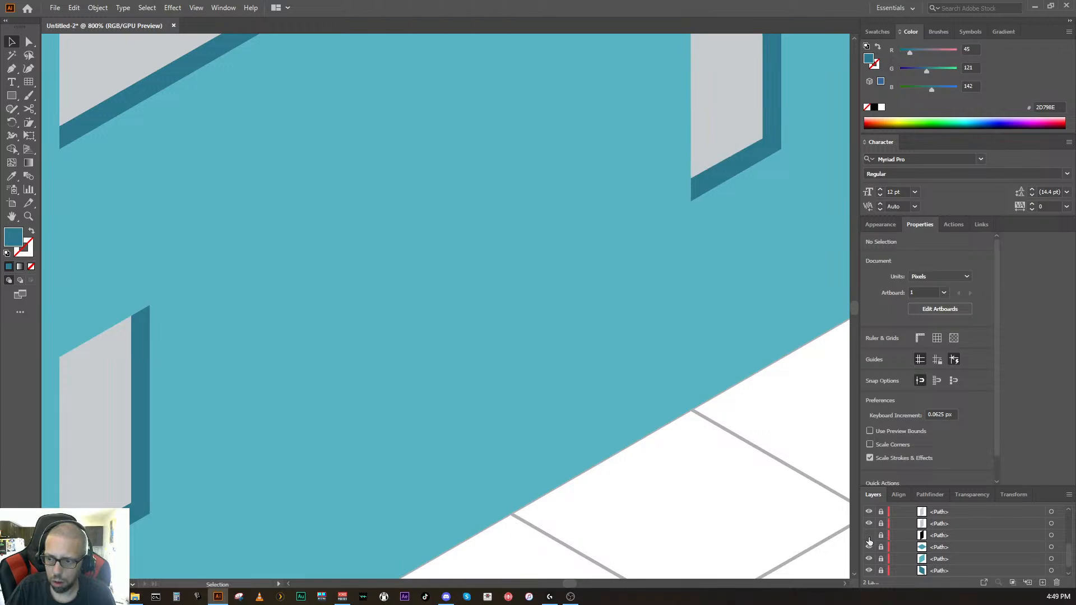
pyautogui.click(868, 535)
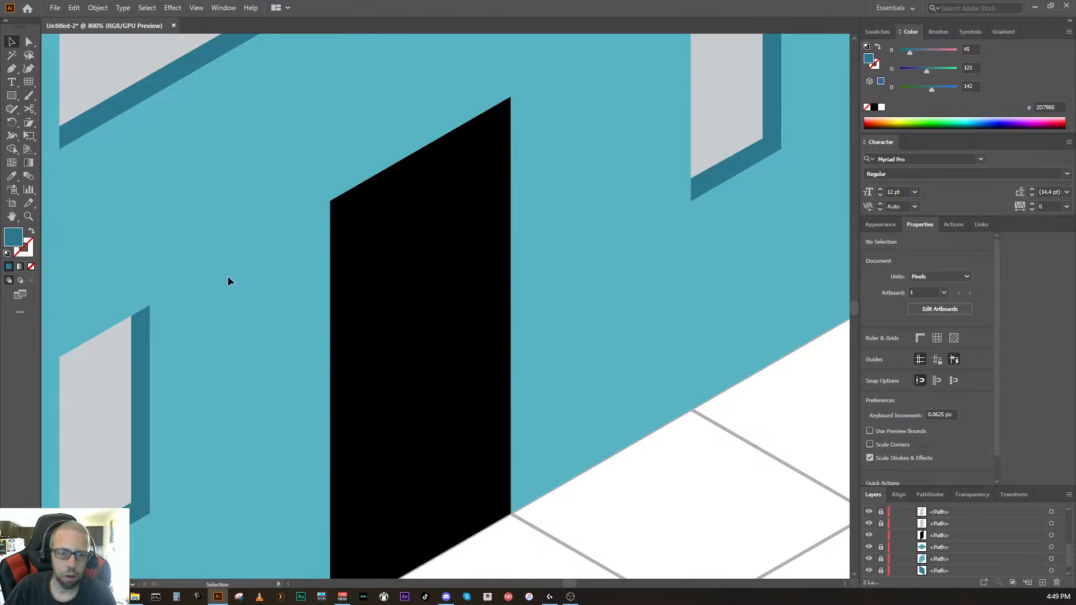
# Step: Copy the lower-left window's shadow onto the black door, aligned with the door's upper-right corner
pyautogui.click(137, 374)
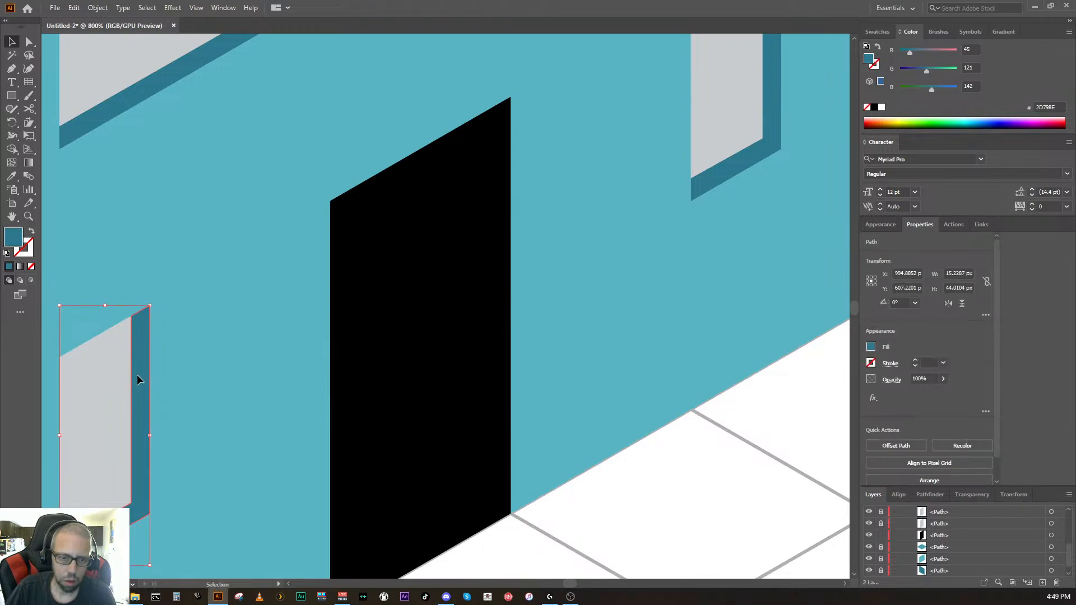
pyautogui.moveTo(137, 374); pyautogui.dragTo(146, 376)
pyautogui.hotkey('ctrl', 'z')
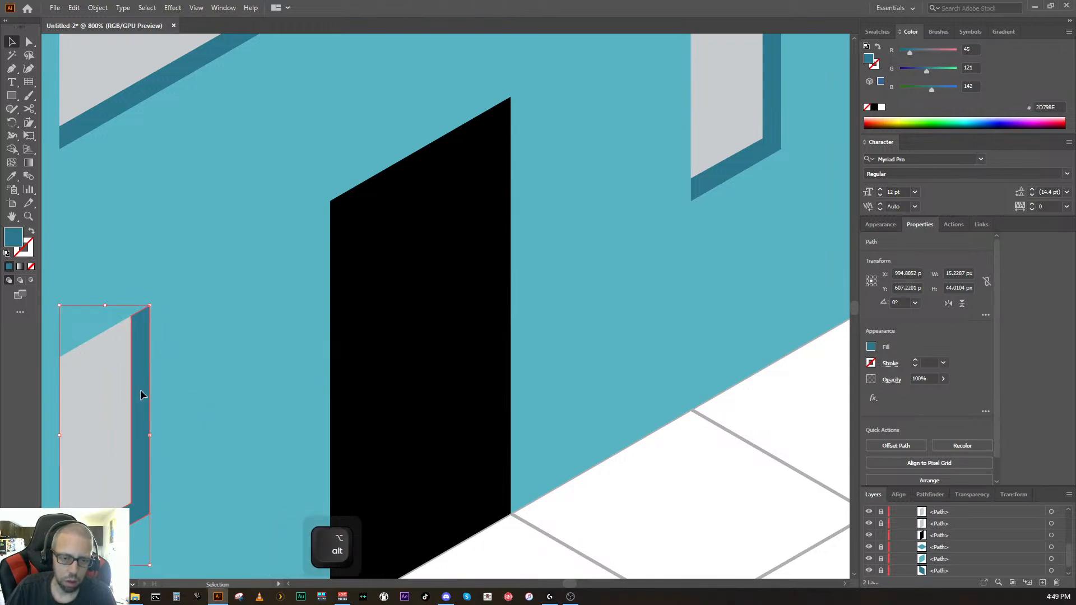
pyautogui.moveTo(140, 395); pyautogui.dragTo(503, 186)
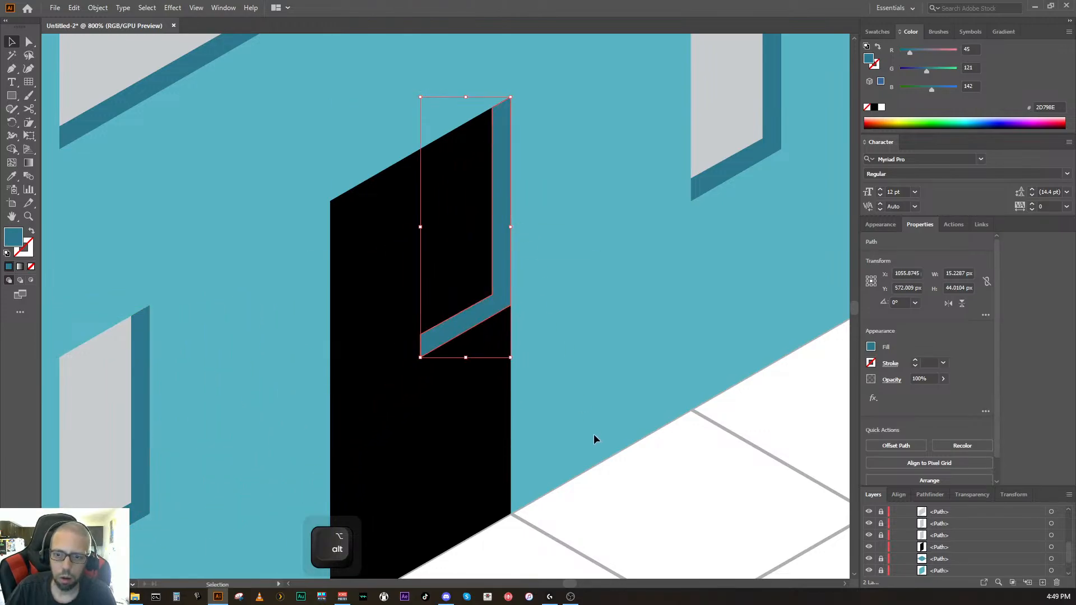
pyautogui.click(643, 511)
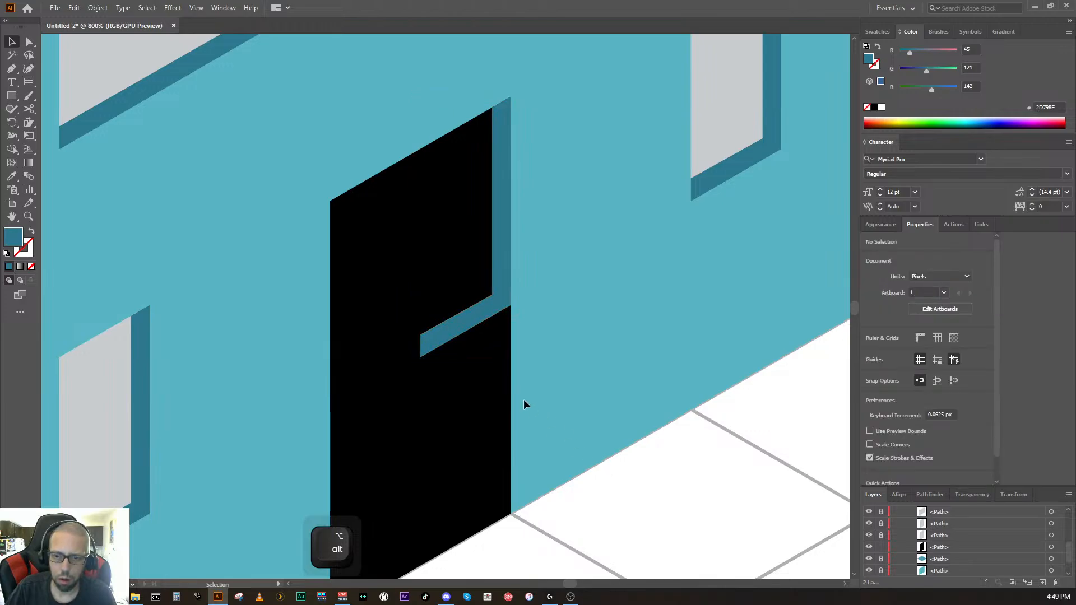
# Step: Compare reflecting the door's shadow across the vertical and horizontal axes, and choose the horizontal axis
pyautogui.click(442, 335)
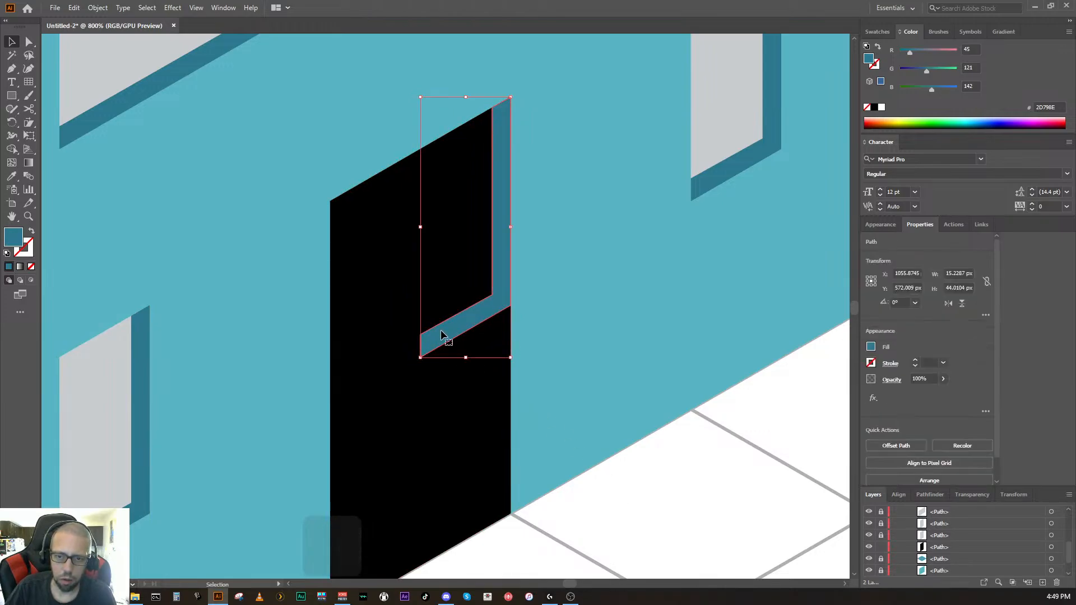
pyautogui.rightClick(443, 332)
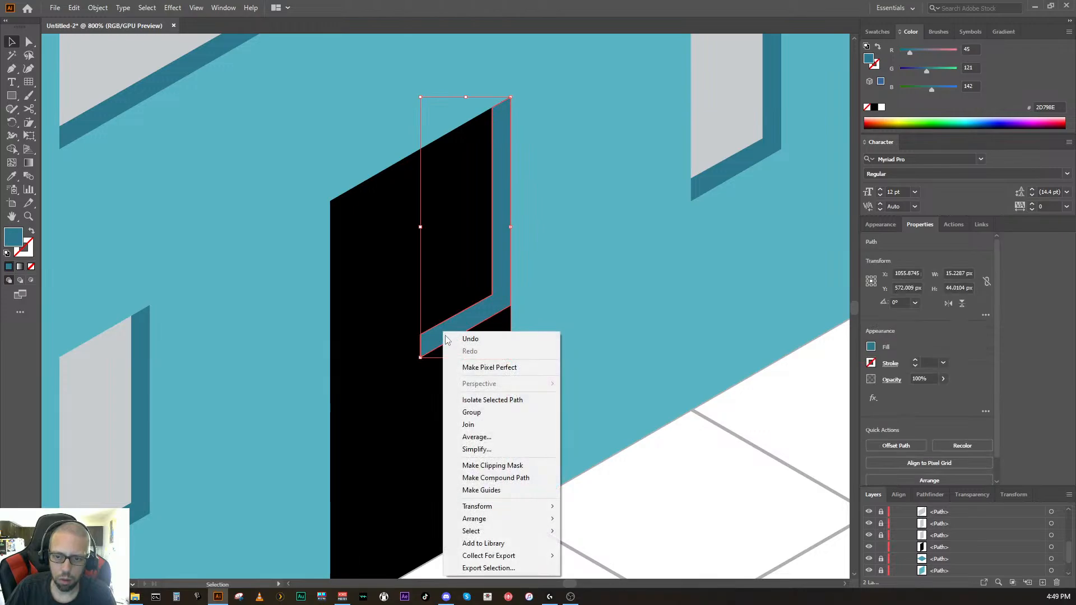
pyautogui.moveTo(512, 506)
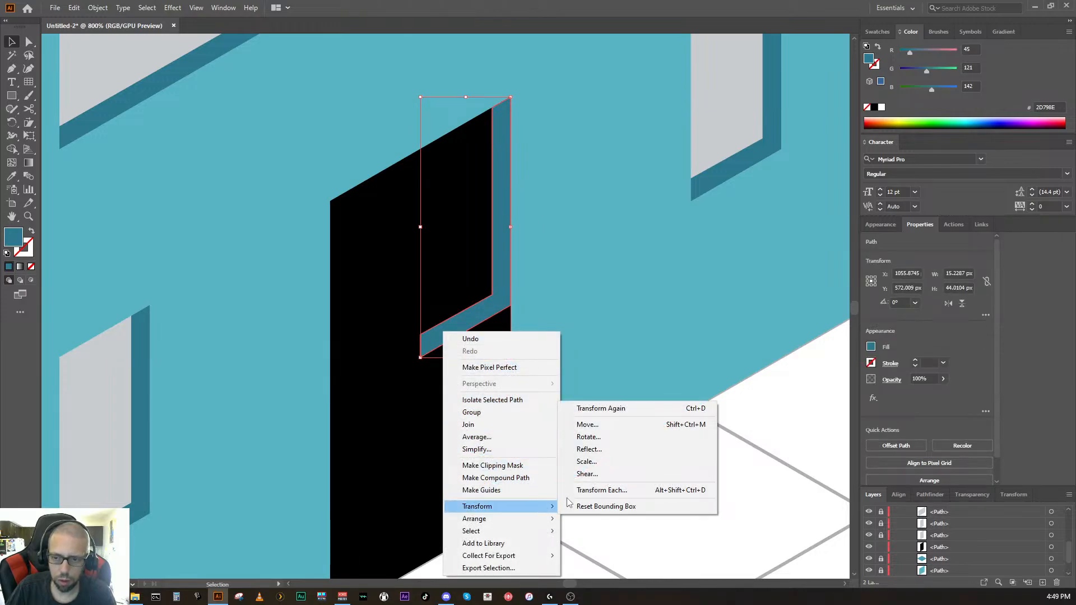
pyautogui.click(590, 450)
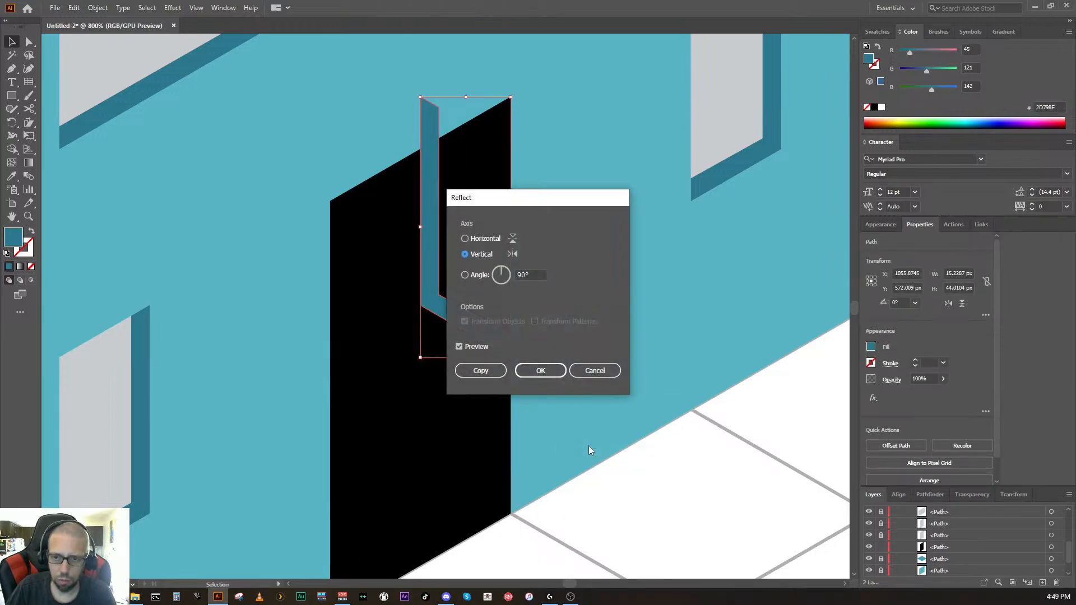
pyautogui.click(464, 239)
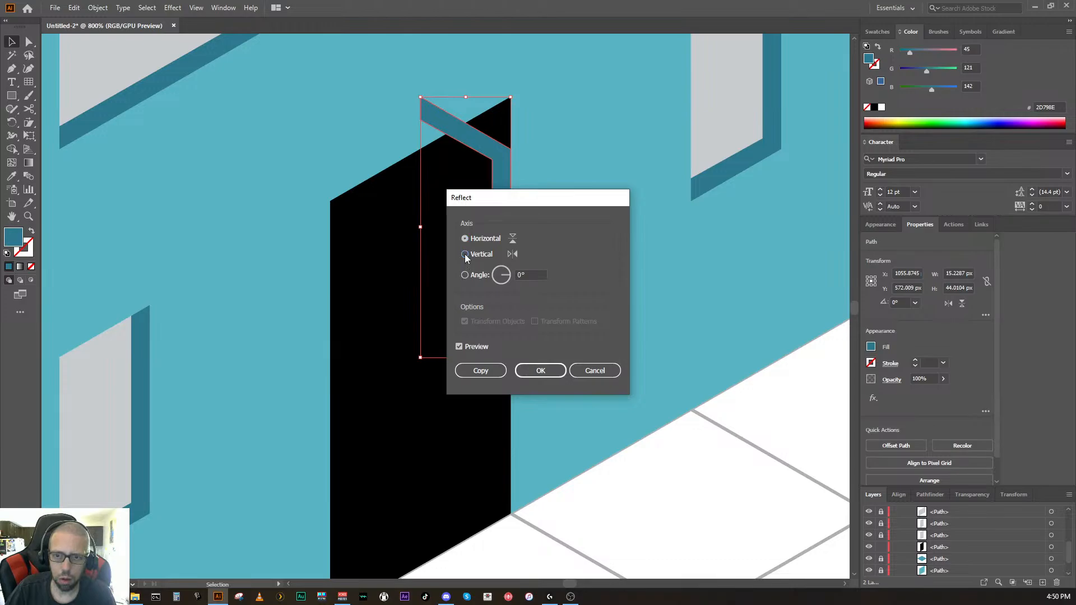
pyautogui.click(465, 255)
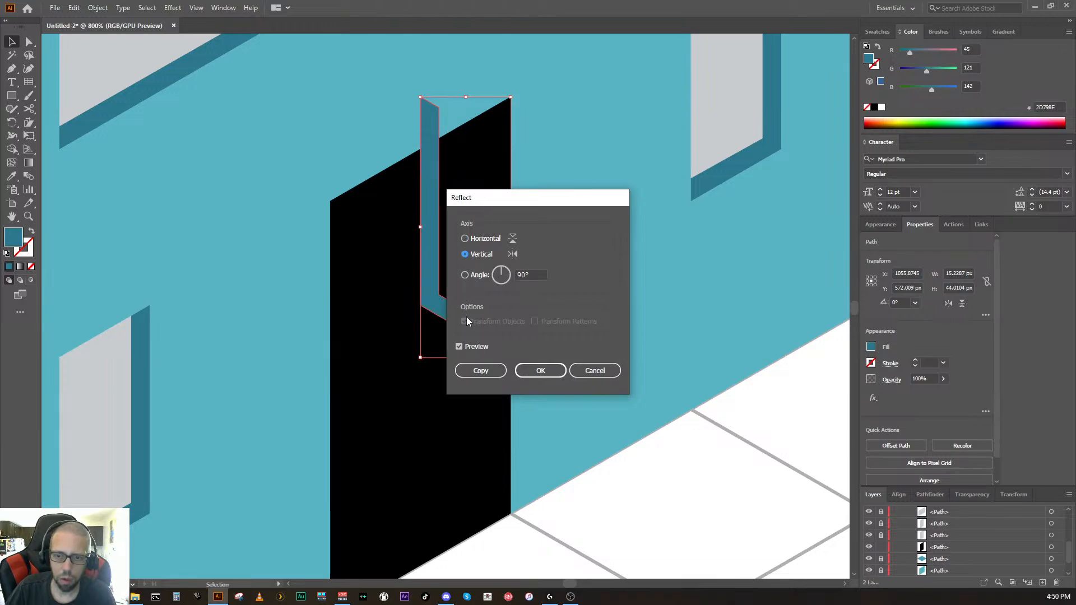
pyautogui.click(465, 238)
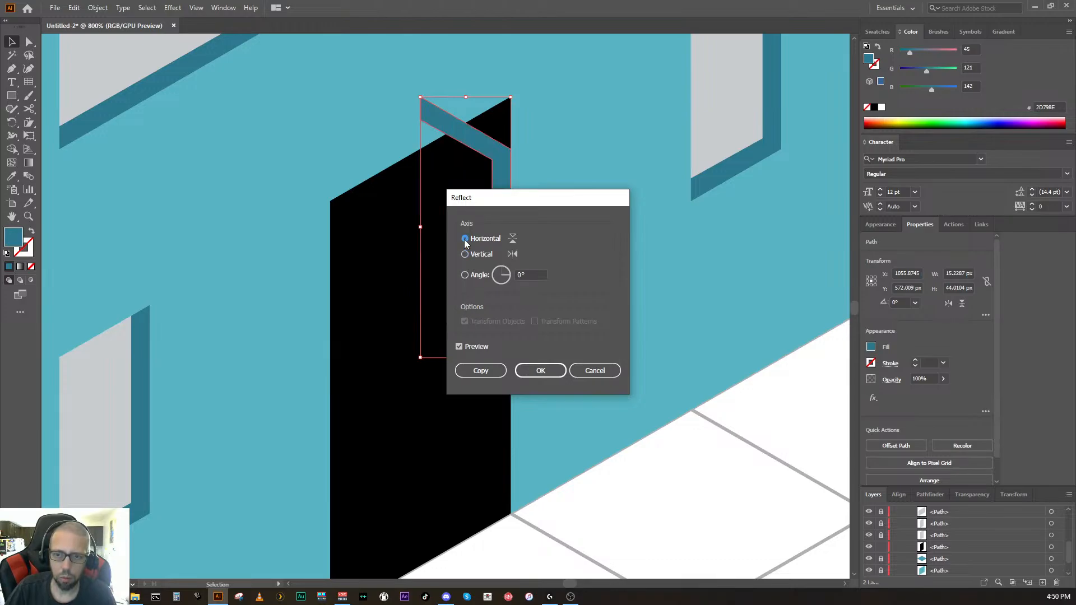
# Step: Try custom reflection angles on the door's shadow, restore the angle to 0°, and apply the reflection
pyautogui.click(496, 278)
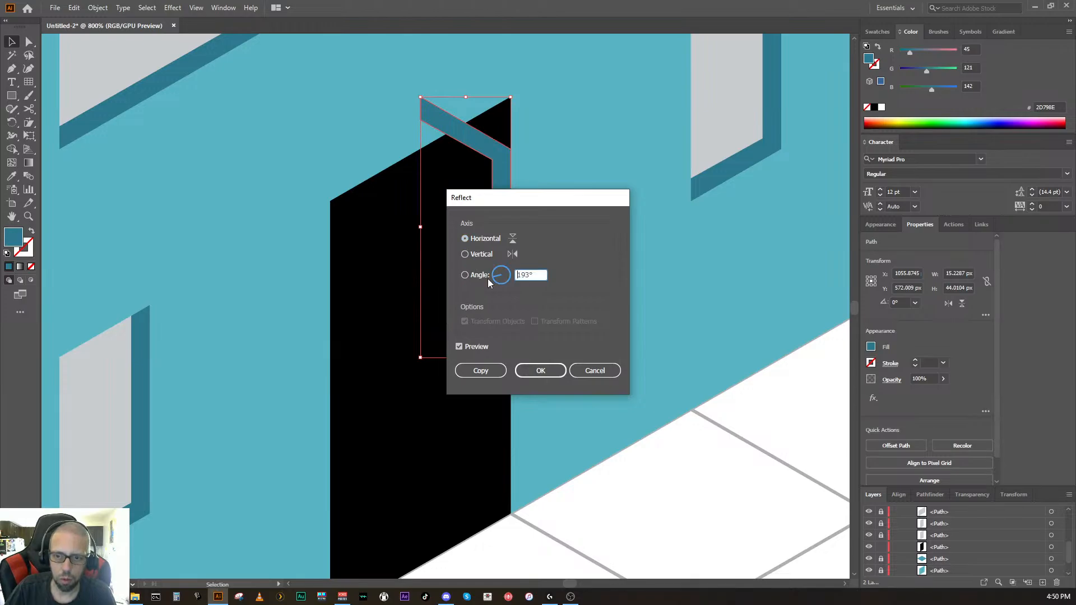
pyautogui.moveTo(484, 274); pyautogui.dragTo(478, 275)
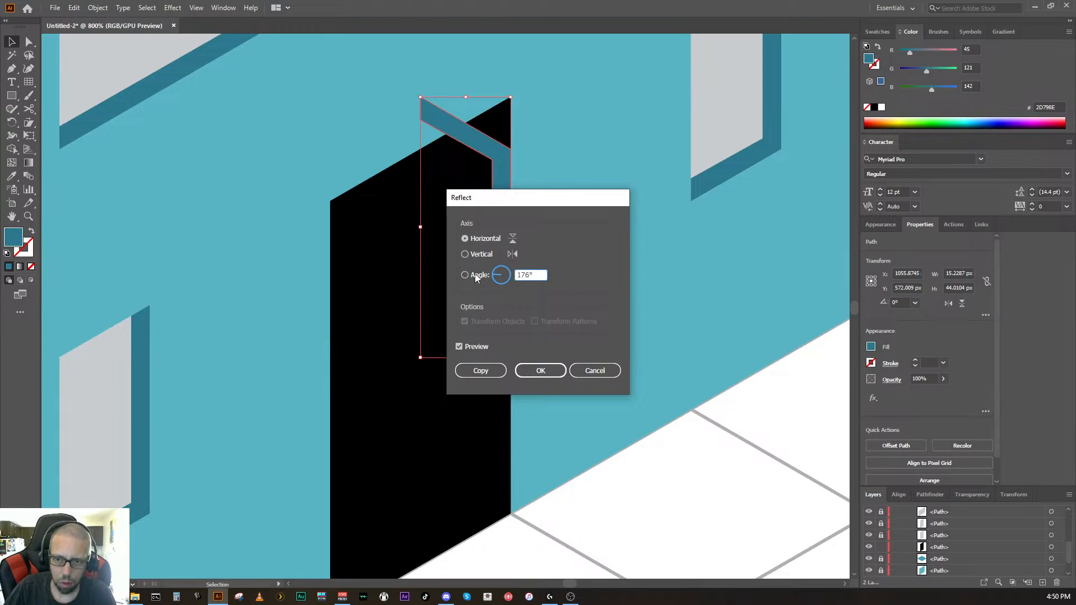
pyautogui.click(475, 273)
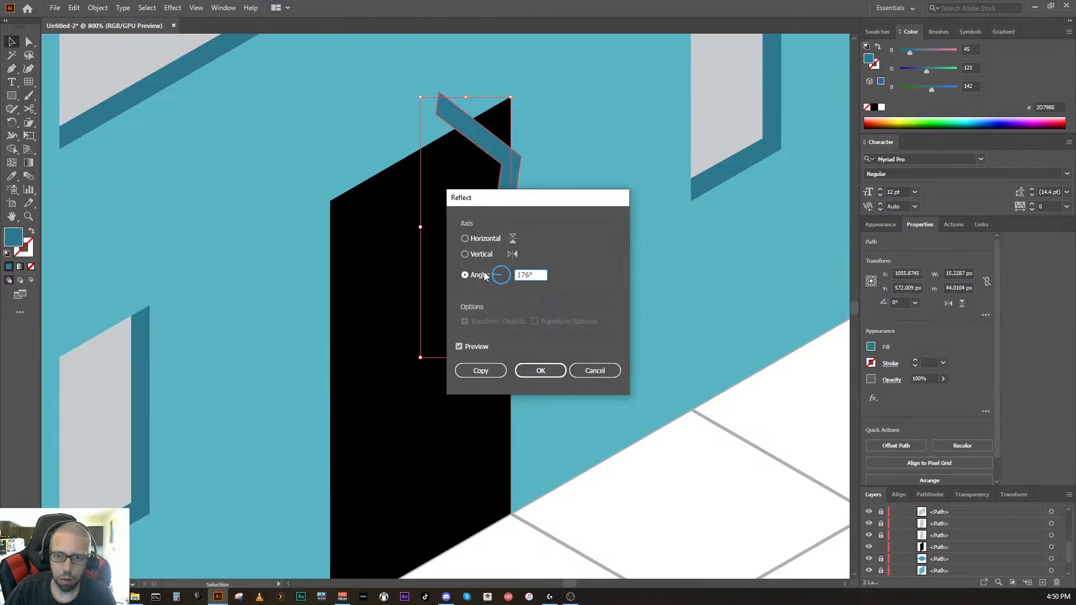
pyautogui.click(491, 276)
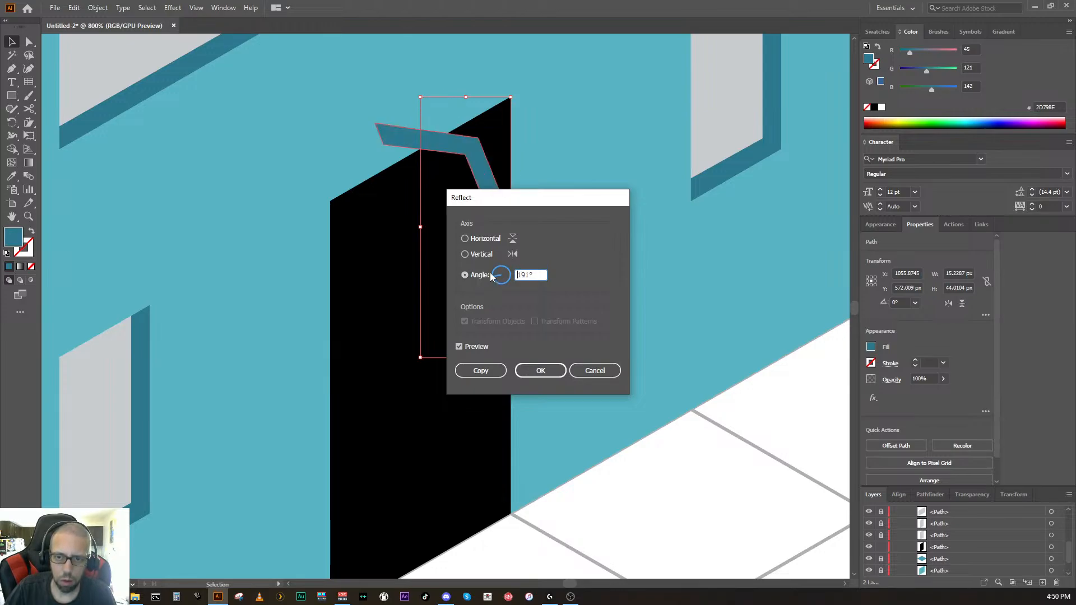
pyautogui.click(490, 274)
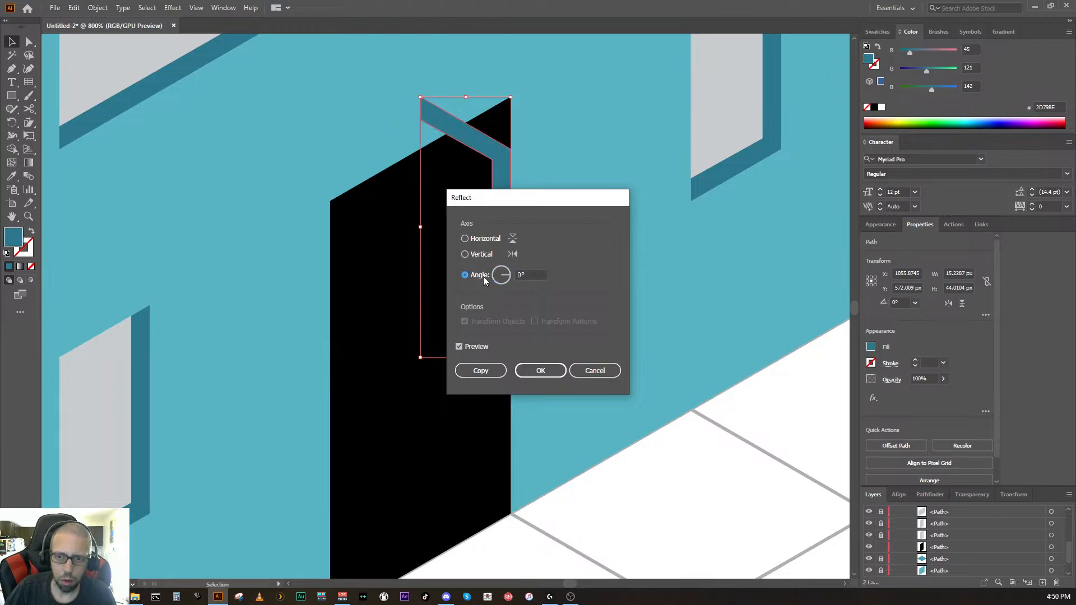
pyautogui.click(522, 275)
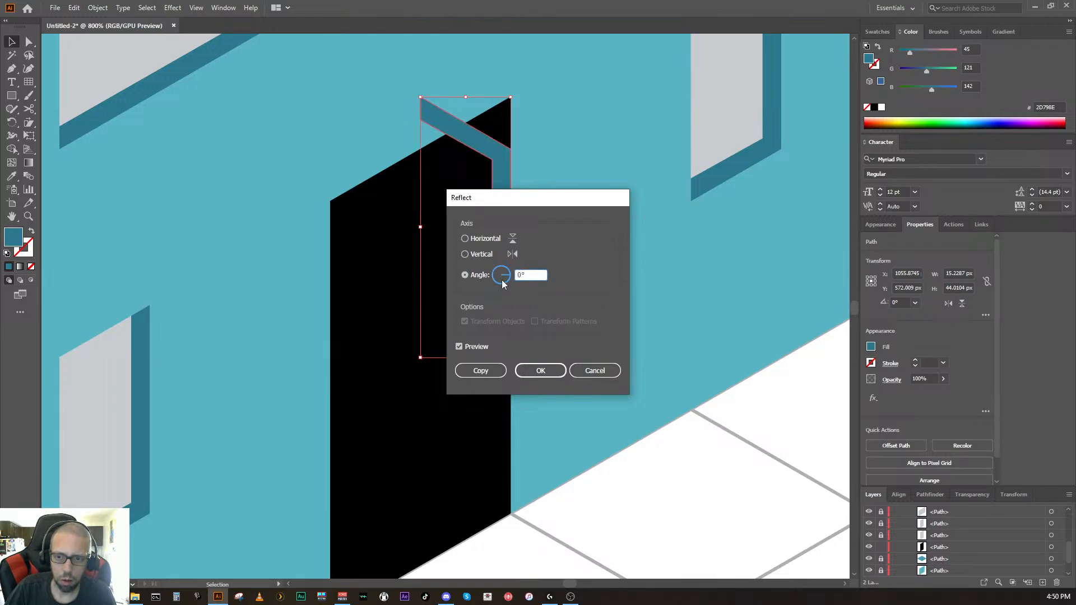
pyautogui.press('Left')
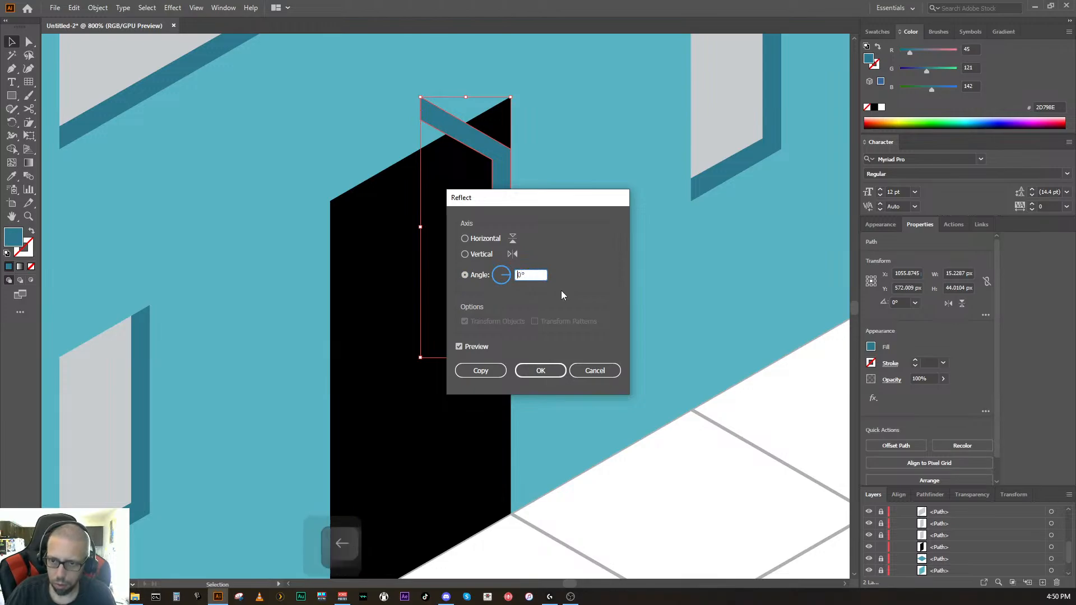
pyautogui.press('Return')
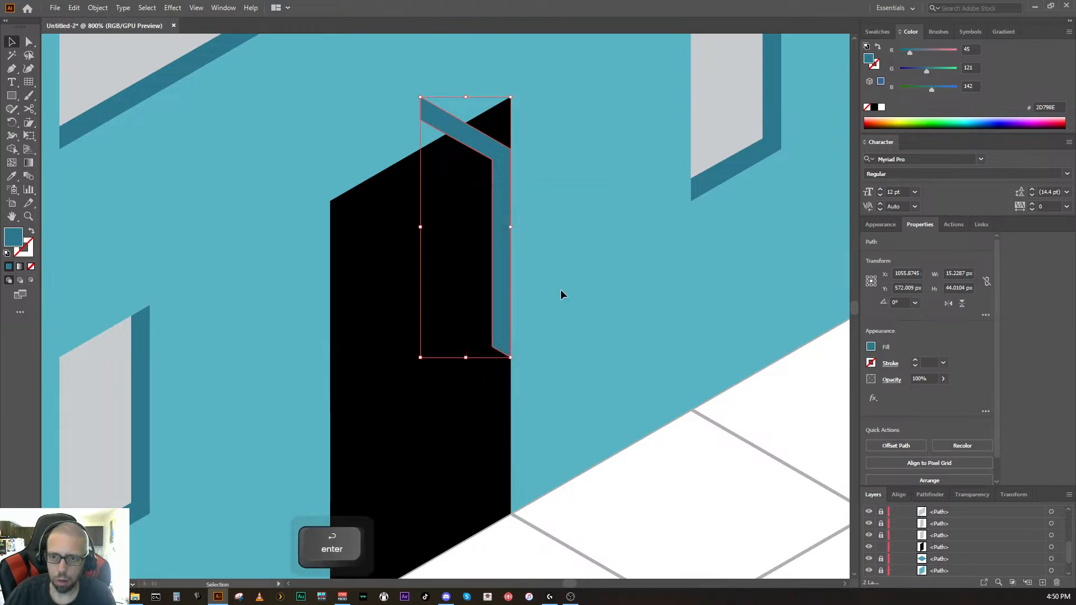
pyautogui.rightClick(505, 272)
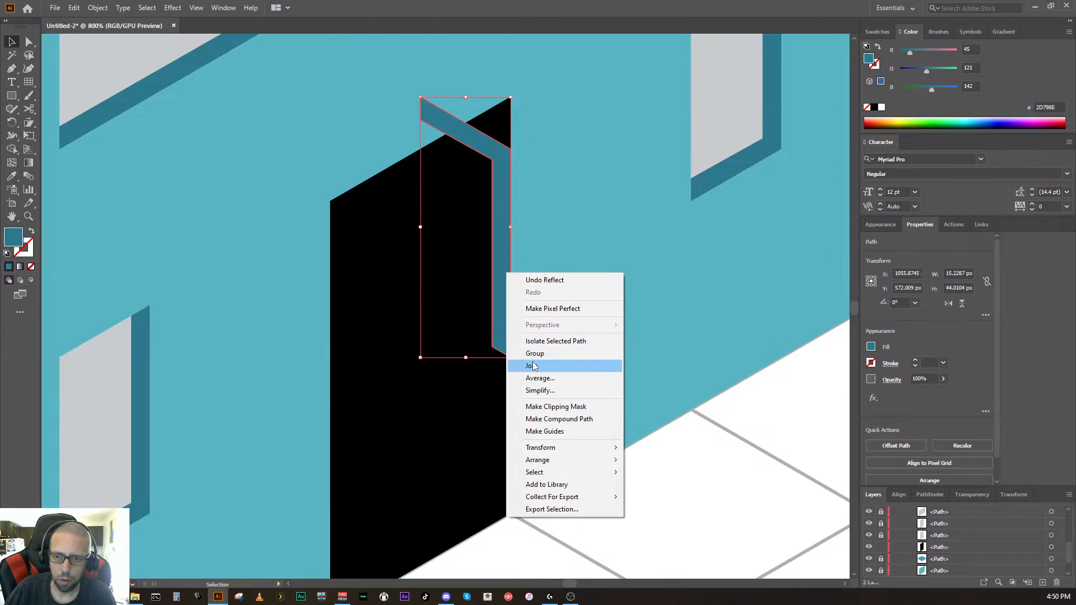
pyautogui.moveTo(574, 449)
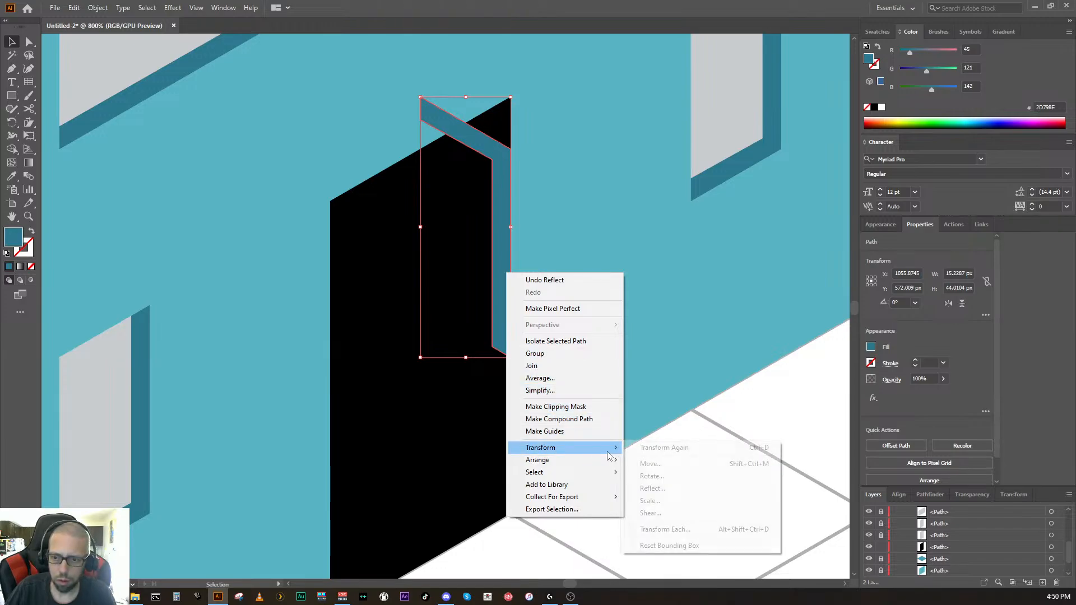
pyautogui.click(649, 476)
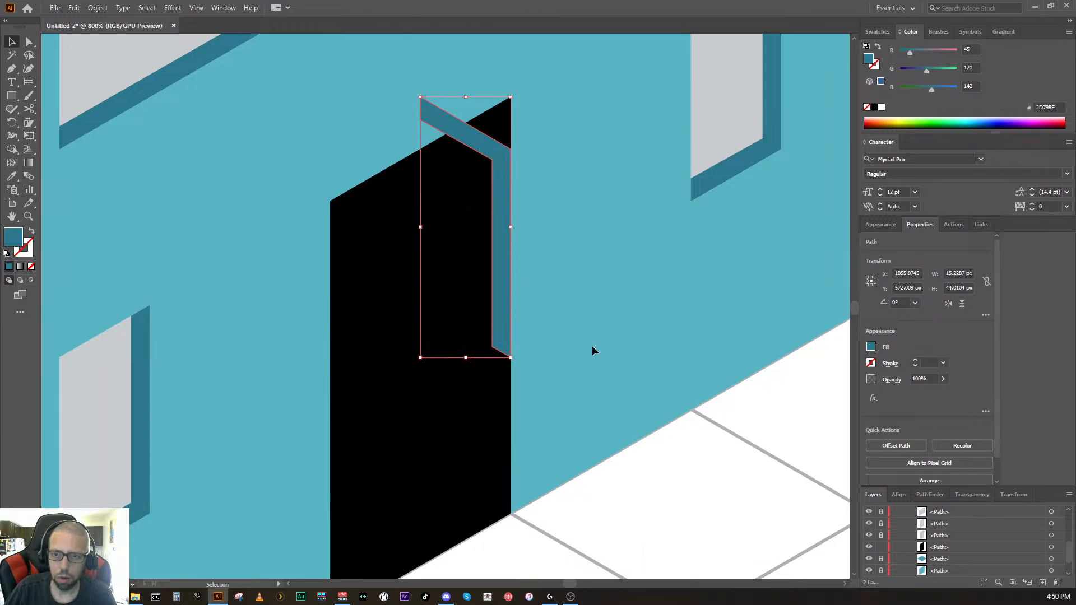
pyautogui.doubleClick(500, 293)
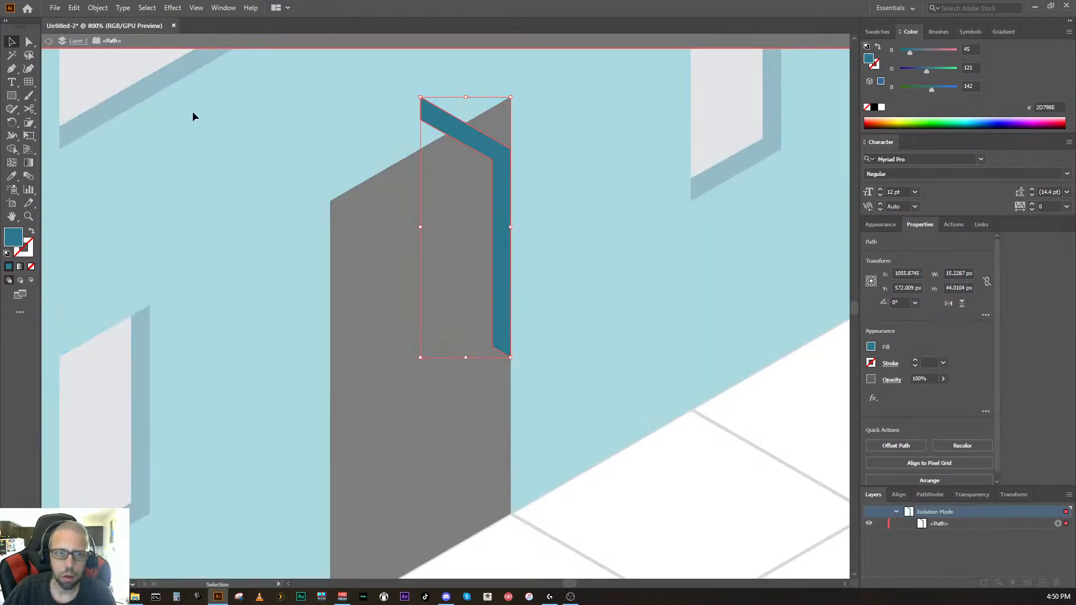
pyautogui.click(48, 42)
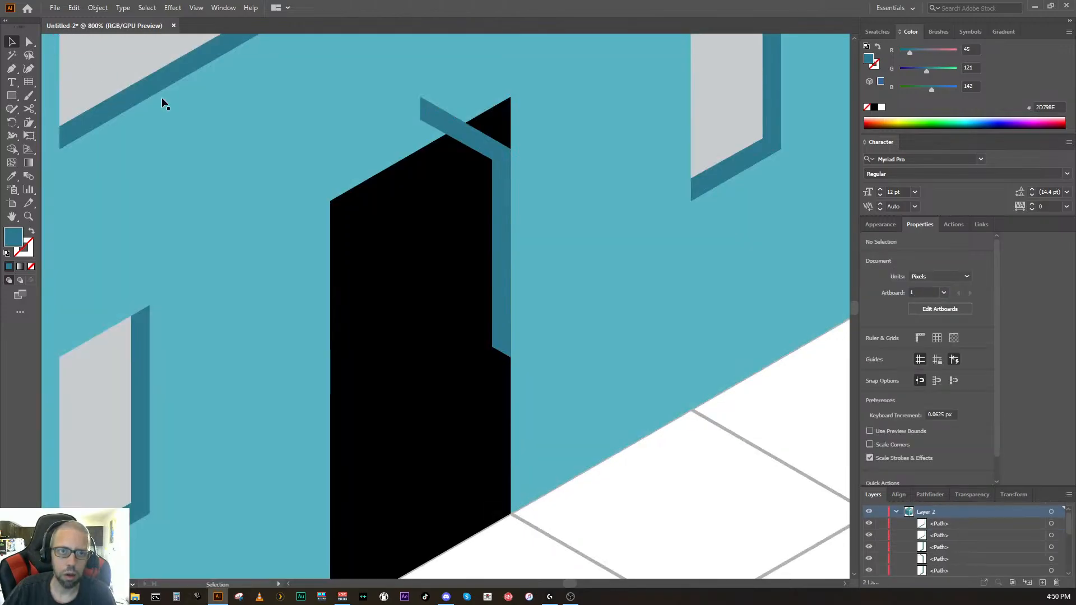
# Step: Move the reflected shadow up to meet the door's upper-right corner and delete the two end anchor points of its slanted upper arm
pyautogui.moveTo(504, 242); pyautogui.dragTo(502, 190)
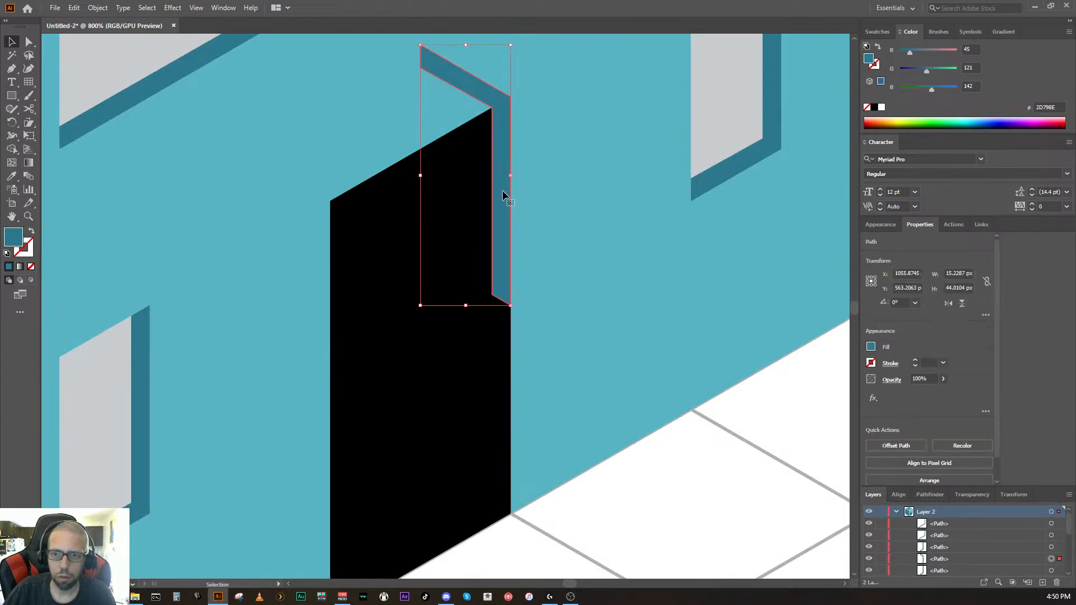
pyautogui.click(536, 221)
pyautogui.click(449, 80)
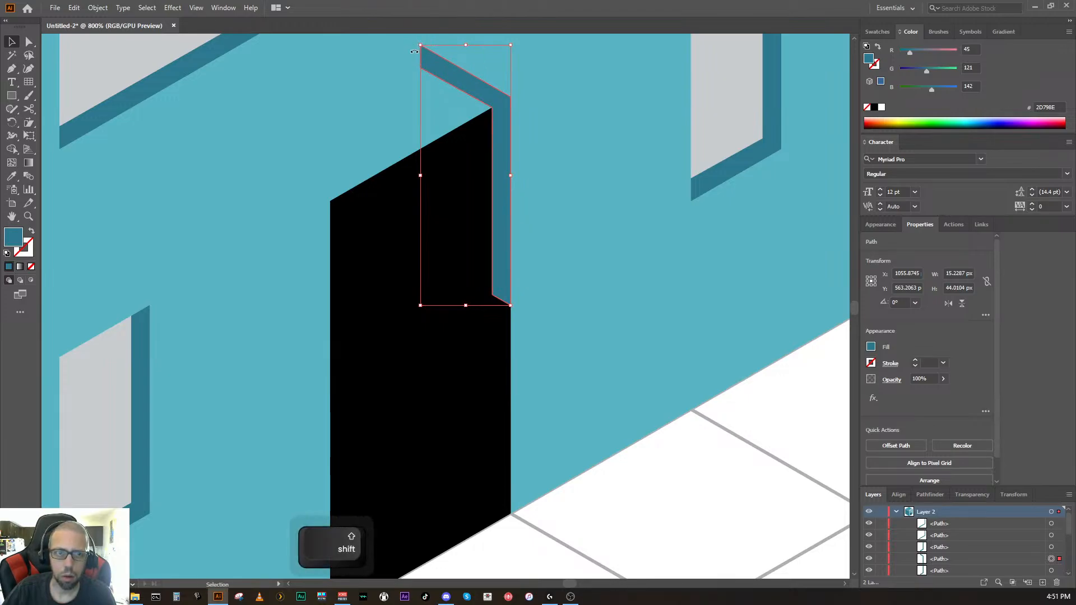
pyautogui.press('a')
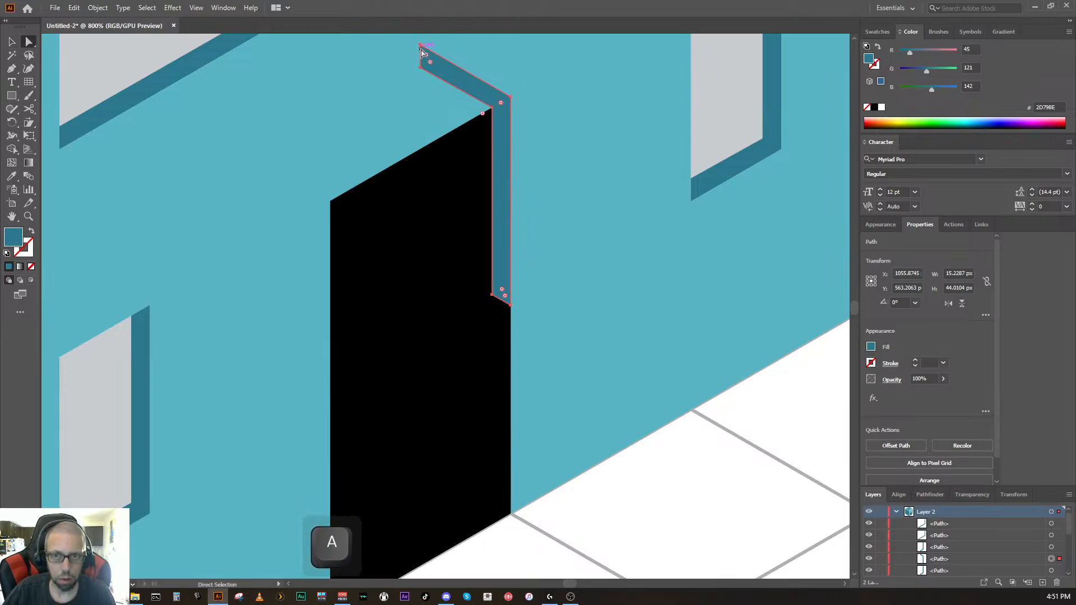
pyautogui.moveTo(421, 51); pyautogui.dragTo(420, 66)
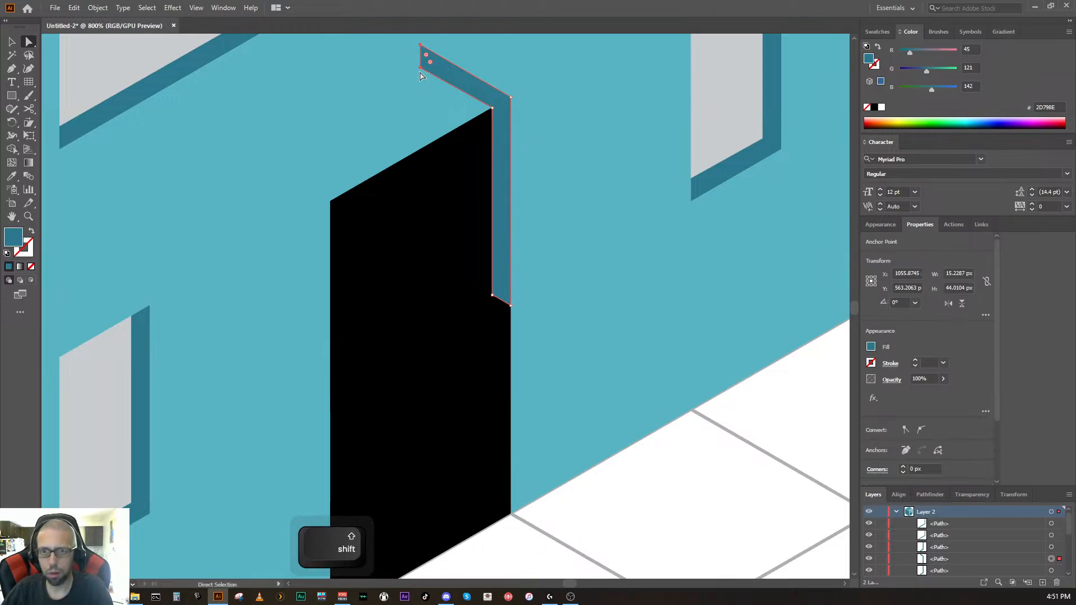
pyautogui.press('Delete')
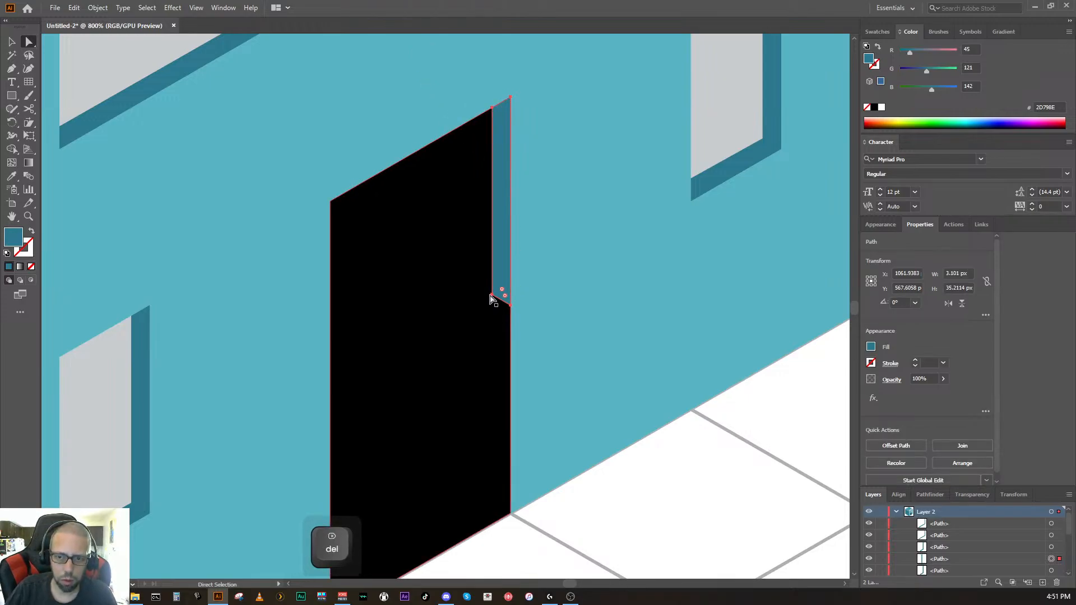
# Step: Extend the shadow strip's two lower anchor points straight down until its outer edge meets the door's lower-right corner
pyautogui.click(510, 306)
pyautogui.moveTo(509, 304); pyautogui.dragTo(557, 262)
pyautogui.press('space')
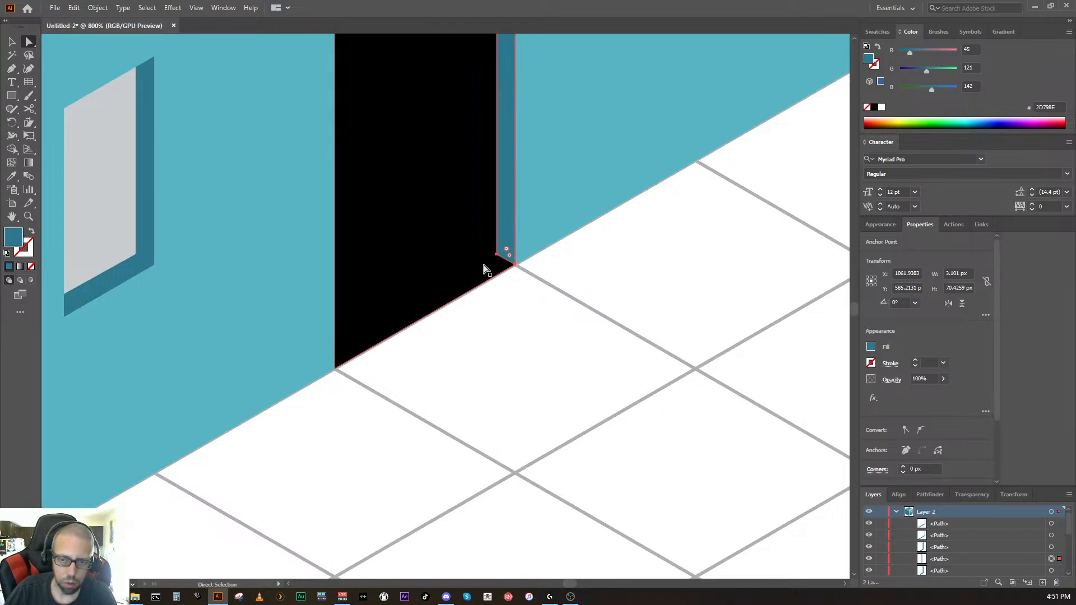
pyautogui.moveTo(439, 365); pyautogui.dragTo(437, 438)
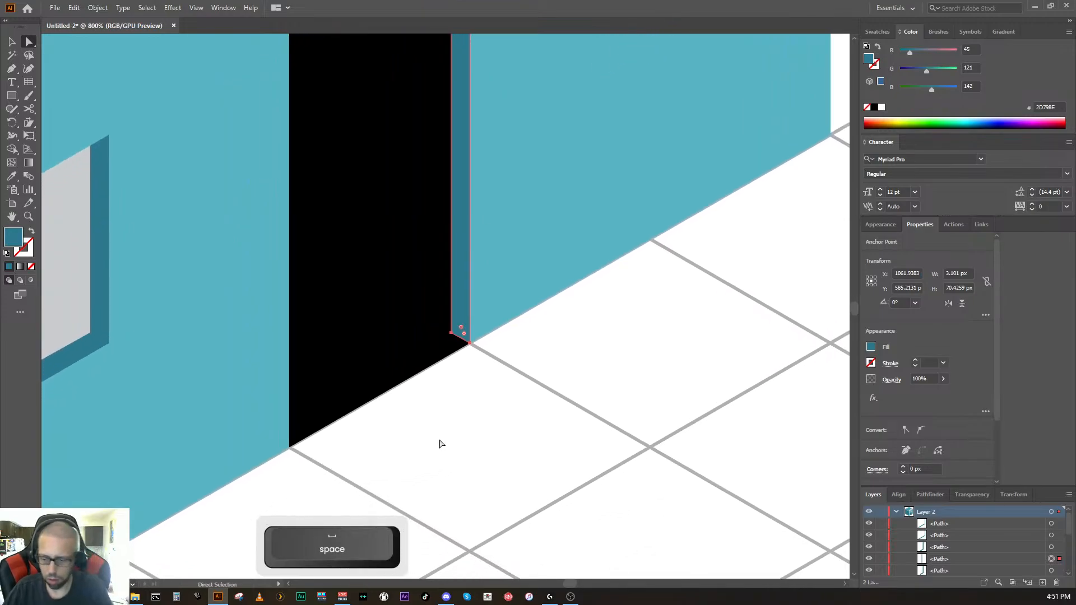
pyautogui.hotkey('ctrl', '-')
pyautogui.hotkey('ctrl', '-')
pyautogui.hotkey('ctrl', '-')
pyautogui.keyDown('ctrl'); pyautogui.click(508, 445); pyautogui.keyUp('ctrl')
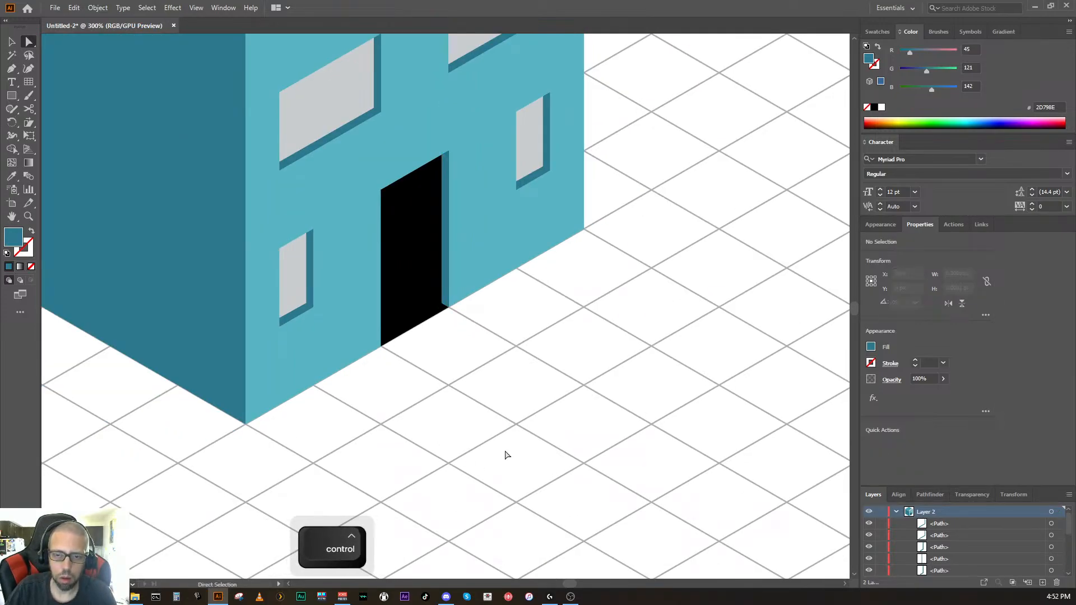
# Step: Move the black door's lower-right anchor point inward to the shadow strip's inner lower corner
pyautogui.moveTo(481, 364); pyautogui.dragTo(444, 402)
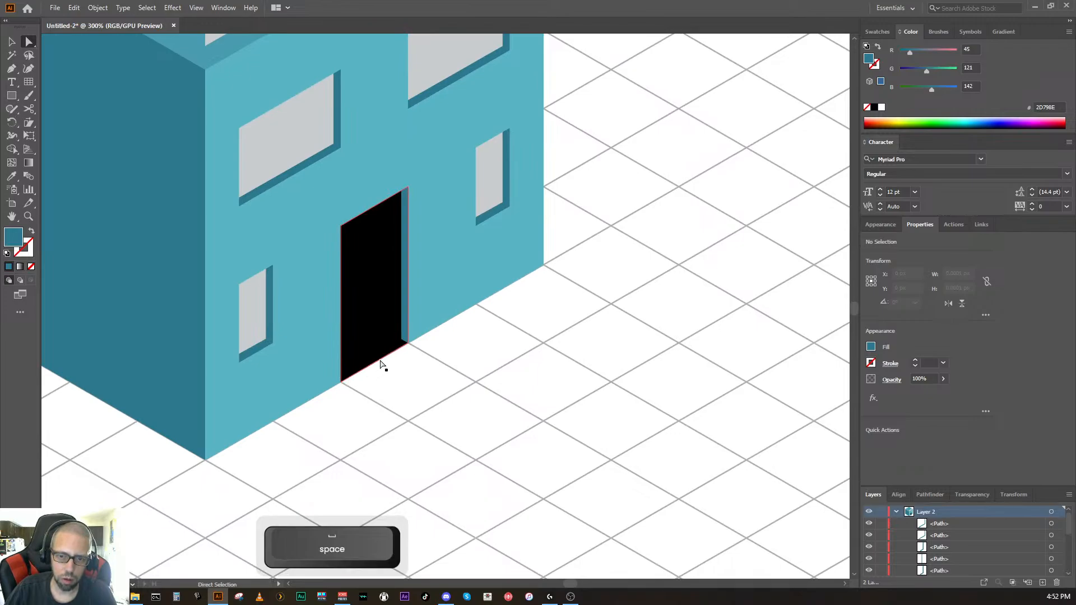
pyautogui.hotkey('ctrl', '=')
pyautogui.hotkey('ctrl', '=')
pyautogui.hotkey('ctrl', '=')
pyautogui.hotkey('ctrl', '=')
pyautogui.hotkey('ctrl', '=')
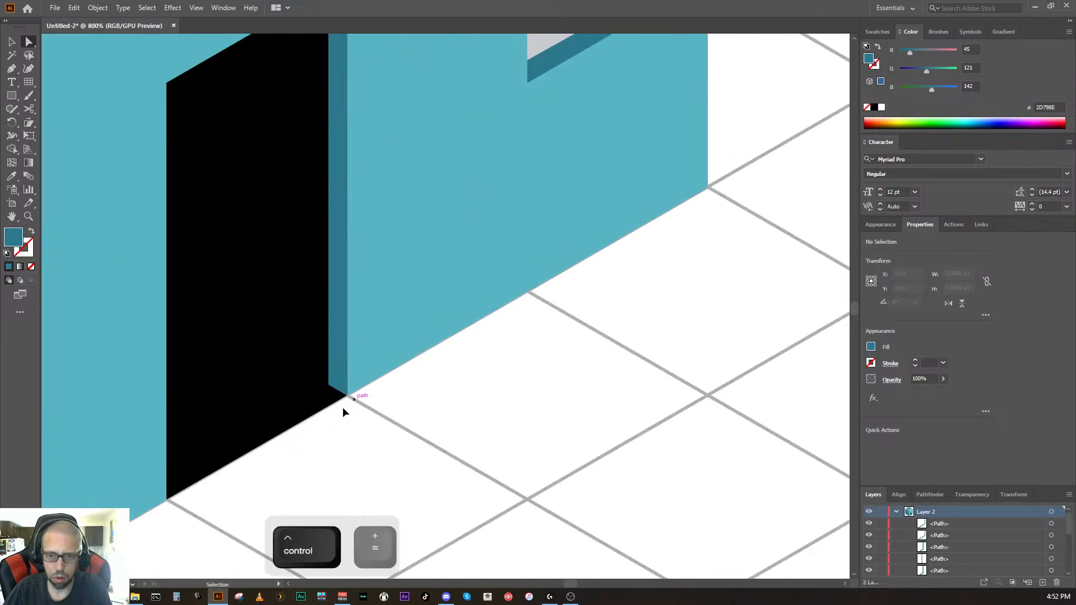
pyautogui.press('space')
pyautogui.moveTo(204, 439); pyautogui.dragTo(545, 232)
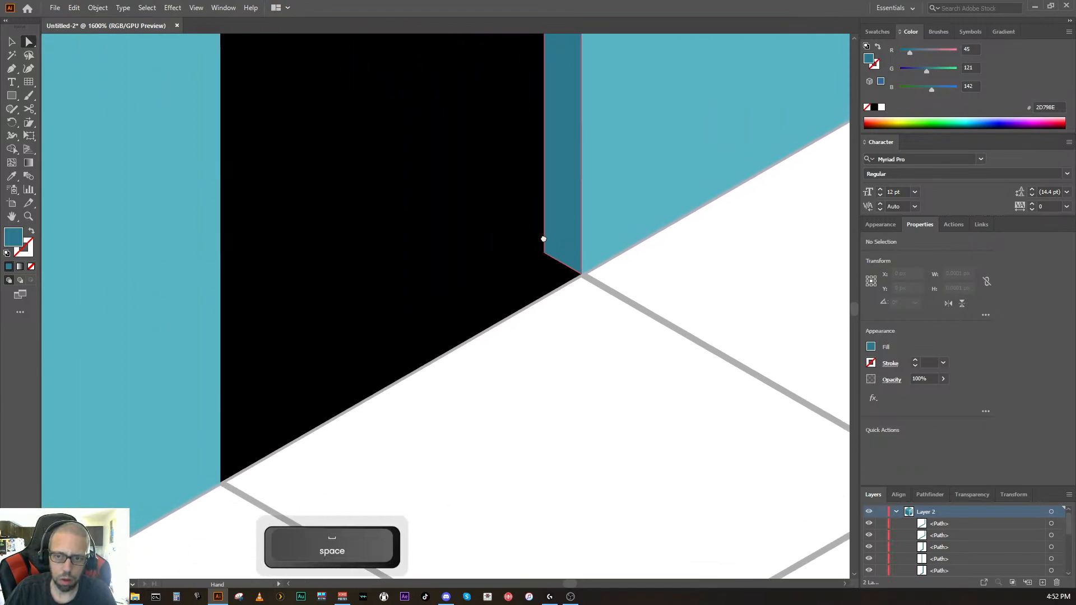
pyautogui.click(534, 296)
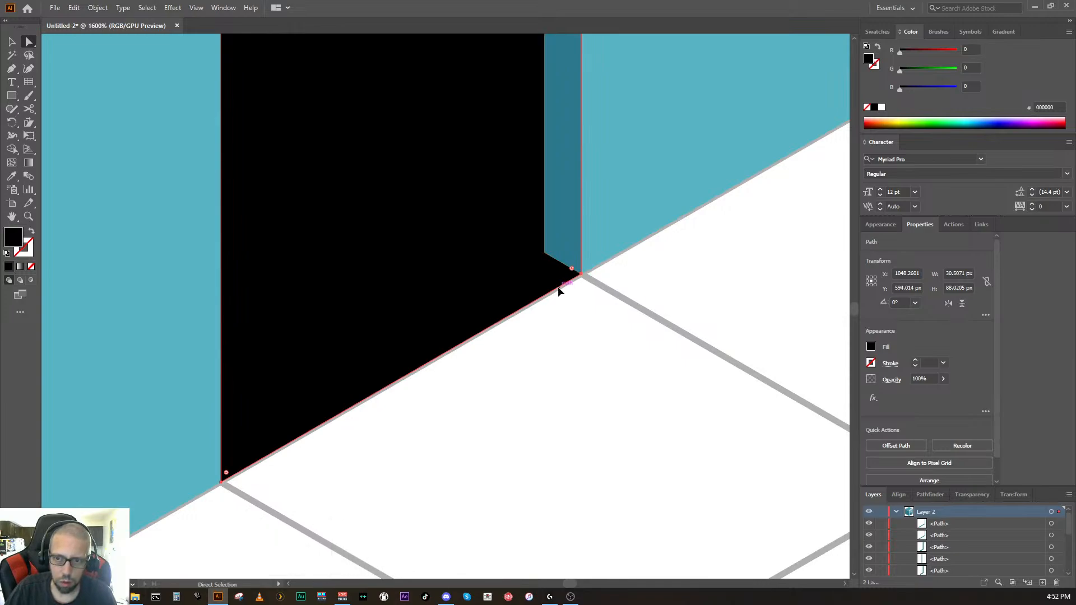
pyautogui.scroll(-3, 891, 544)
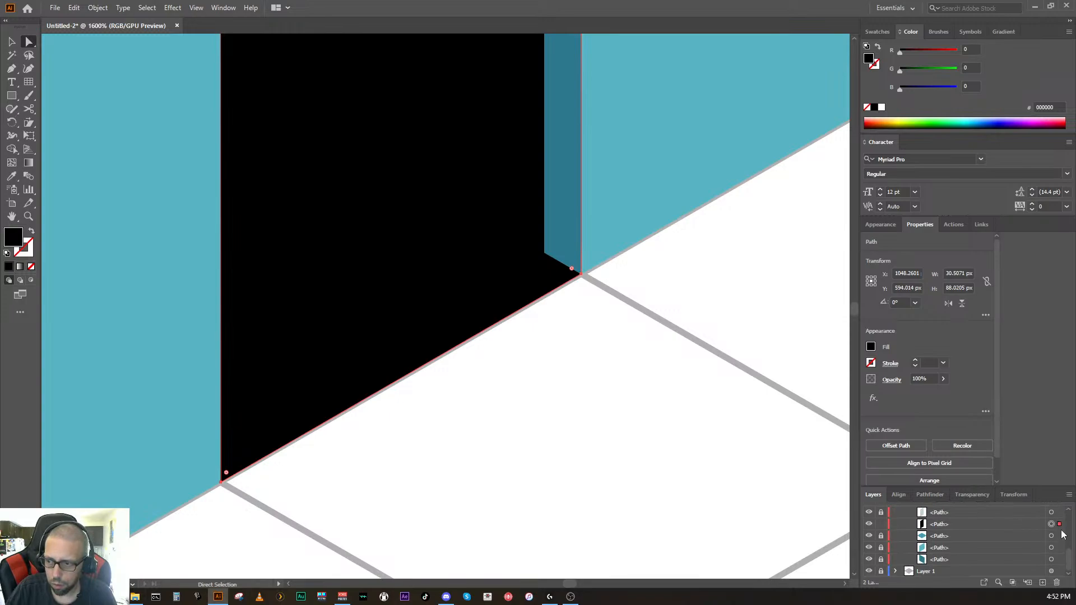
pyautogui.click(582, 276)
pyautogui.moveTo(581, 276); pyautogui.dragTo(505, 494)
# Step: Move the black door's upper-right anchor point inward along its top edge to the shadow strip's inner upper corner
pyautogui.press('space')
pyautogui.moveTo(509, 154); pyautogui.dragTo(513, 445)
pyautogui.moveTo(515, 202); pyautogui.dragTo(514, 305)
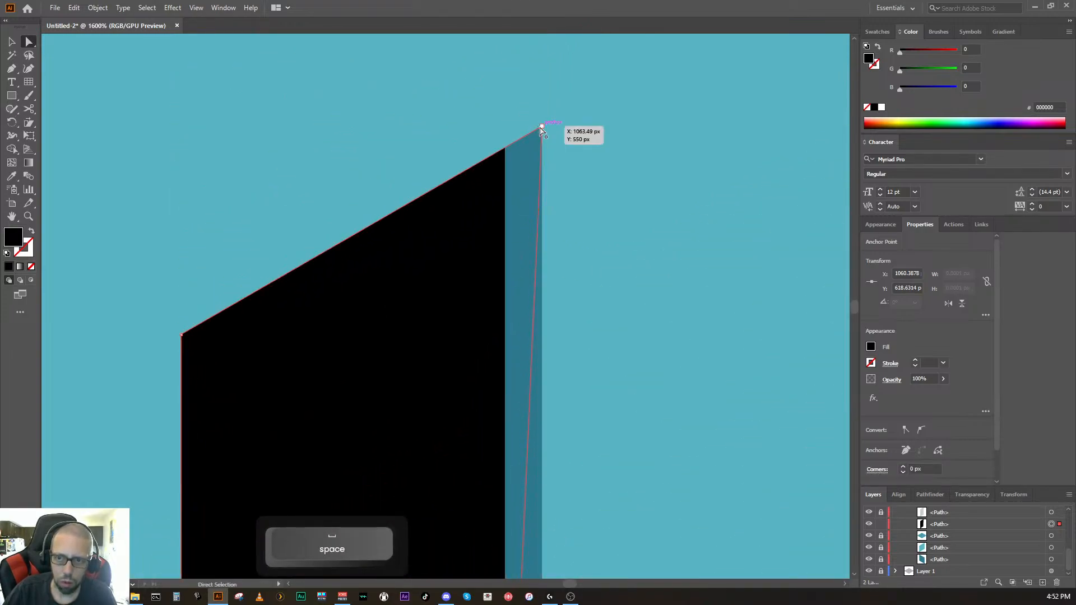
pyautogui.moveTo(542, 131); pyautogui.dragTo(504, 150)
pyautogui.press('space')
pyautogui.moveTo(486, 230); pyautogui.dragTo(510, 131)
pyautogui.moveTo(481, 352); pyautogui.dragTo(534, 123)
pyautogui.moveTo(492, 264); pyautogui.dragTo(552, 124)
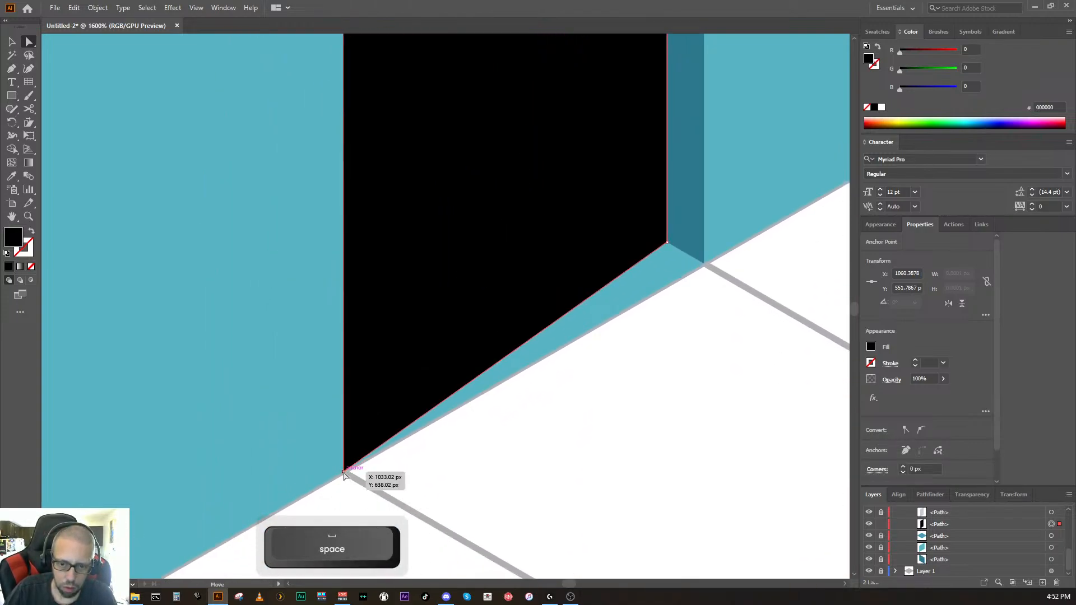
# Step: Move the black door's lower-left anchor point up along its left edge until the bottom edge parallels the wall's base, and deselect the door
pyautogui.moveTo(345, 475); pyautogui.dragTo(344, 427)
pyautogui.hotkey('ctrl', '-')
pyautogui.hotkey('ctrl', '-')
pyautogui.hotkey('ctrl', '-')
pyautogui.hotkey('ctrl', '-')
pyautogui.hotkey('ctrl', '-')
pyautogui.hotkey('ctrl', '-')
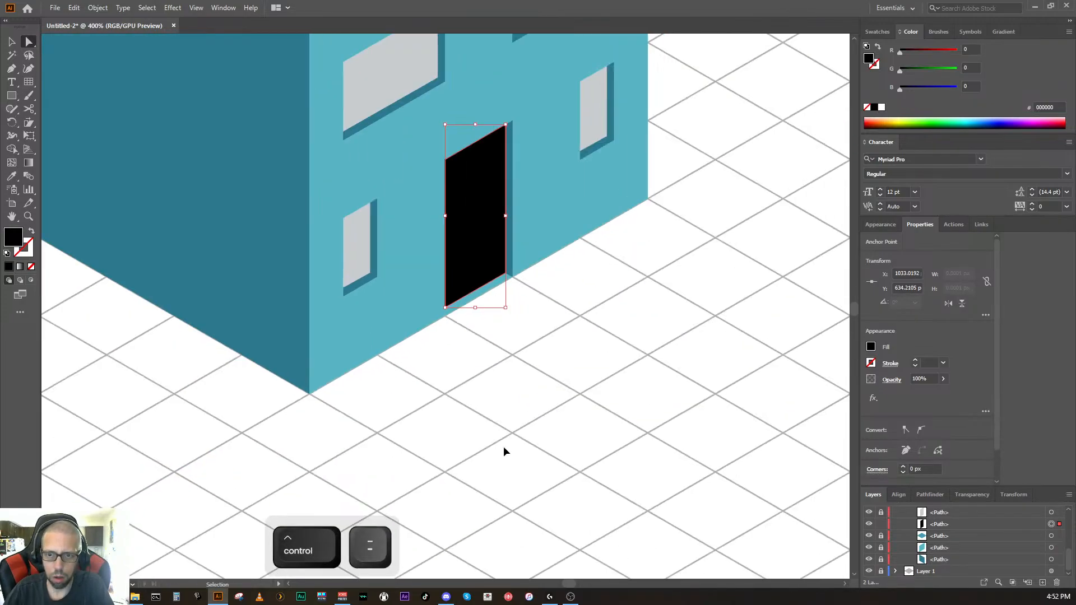
pyautogui.hotkey('ctrl', '=')
pyautogui.keyDown('ctrl'); pyautogui.click(590, 402); pyautogui.keyUp('ctrl')
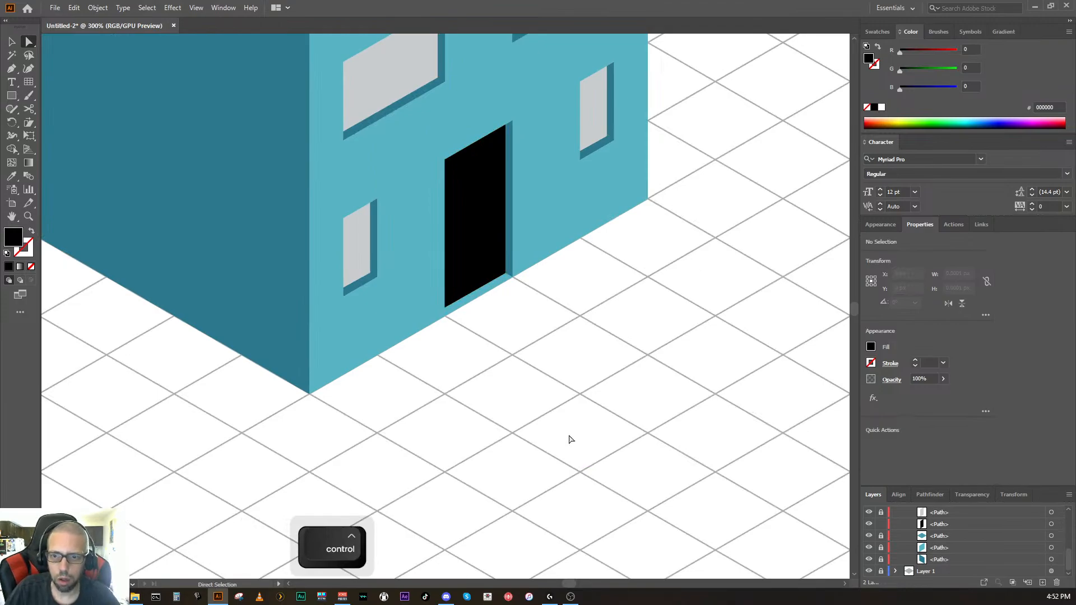
# Step: Examine the reshaped door and the recess shadows across the building's front wall
pyautogui.scroll(6, 558, 371)
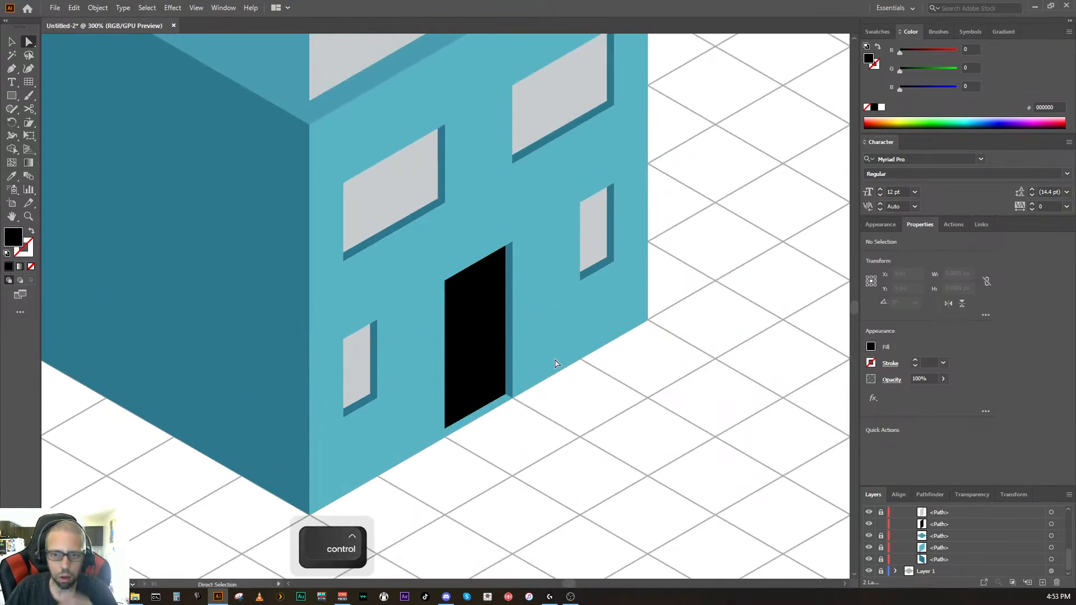
pyautogui.scroll(2, 556, 364)
pyautogui.scroll(2, 555, 363)
pyautogui.scroll(-4, 552, 365)
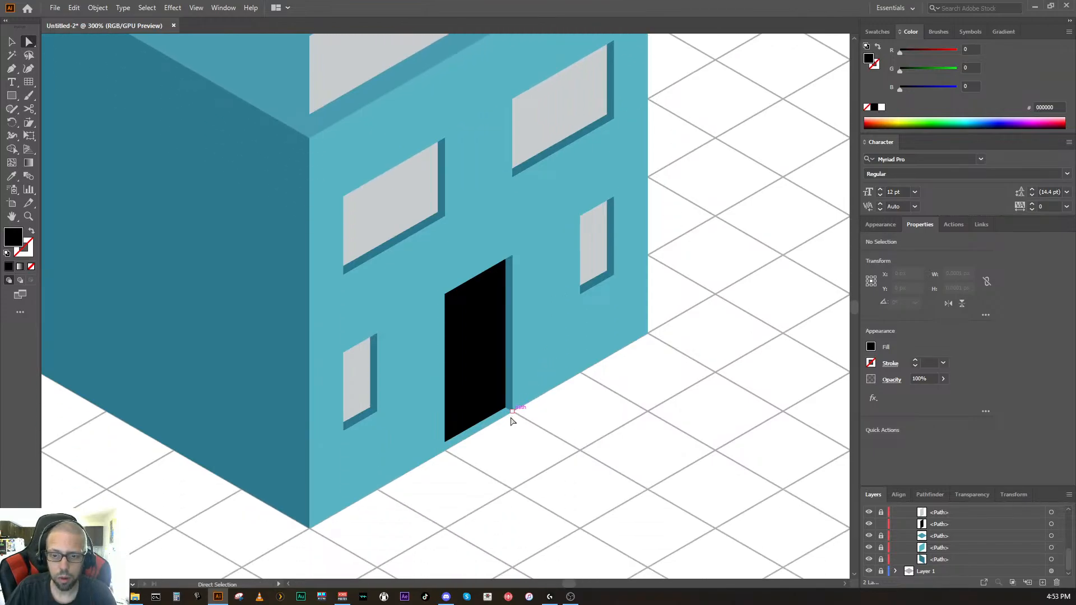
pyautogui.scroll(4, 501, 432)
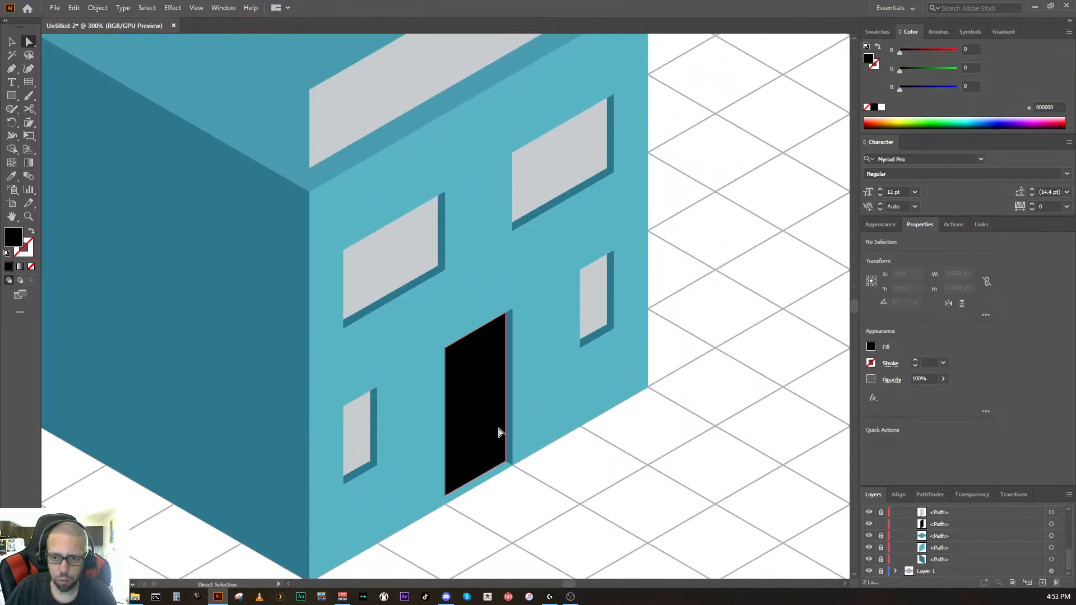
pyautogui.scroll(-2, 503, 443)
pyautogui.click(510, 435)
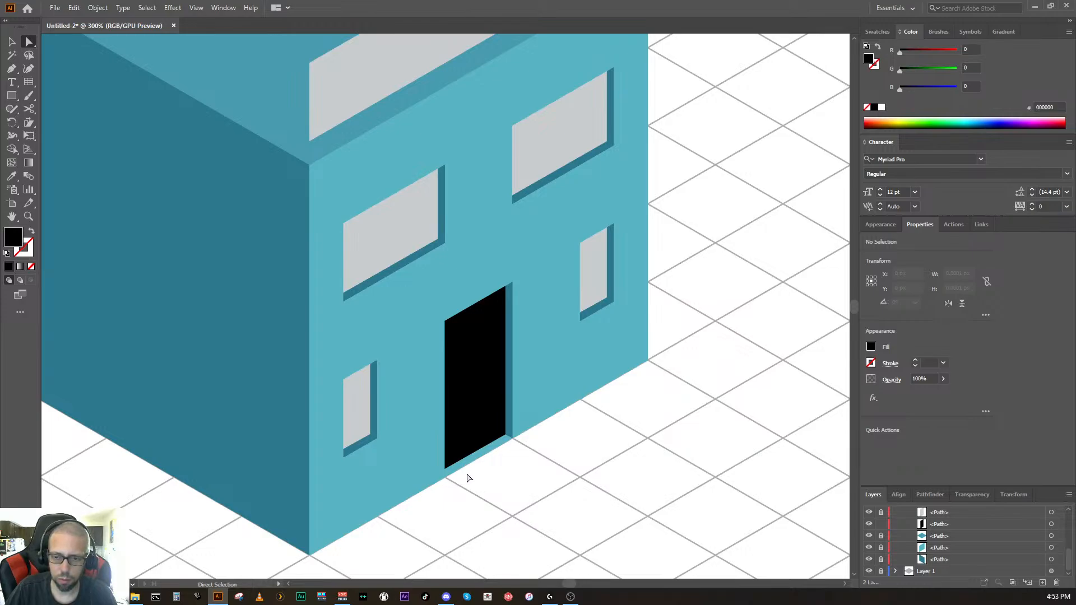
pyautogui.press('space')
pyautogui.moveTo(553, 439); pyautogui.dragTo(566, 326)
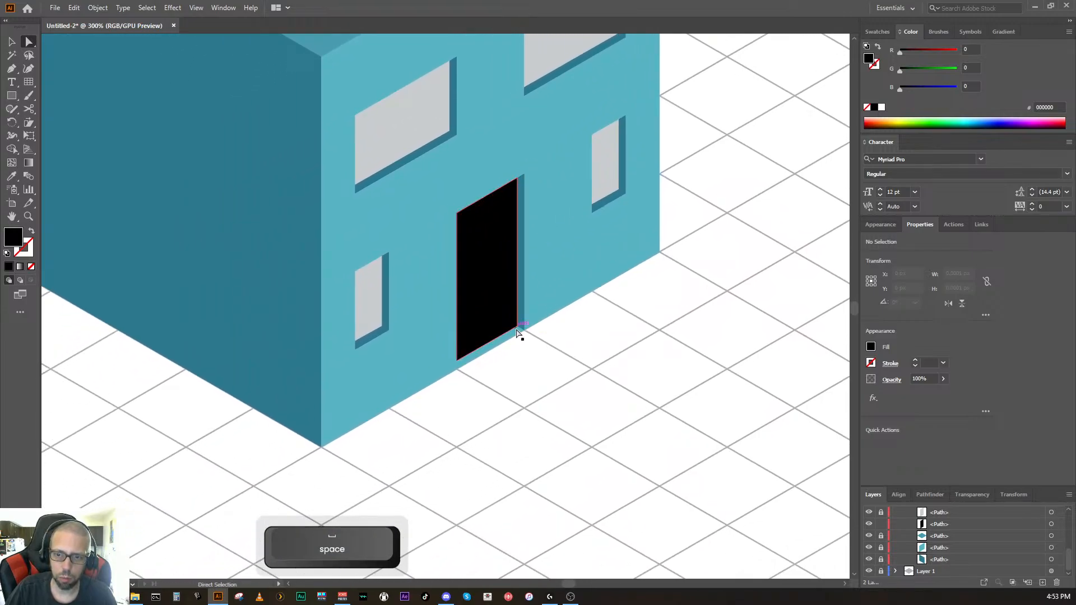
pyautogui.press('ctrl')
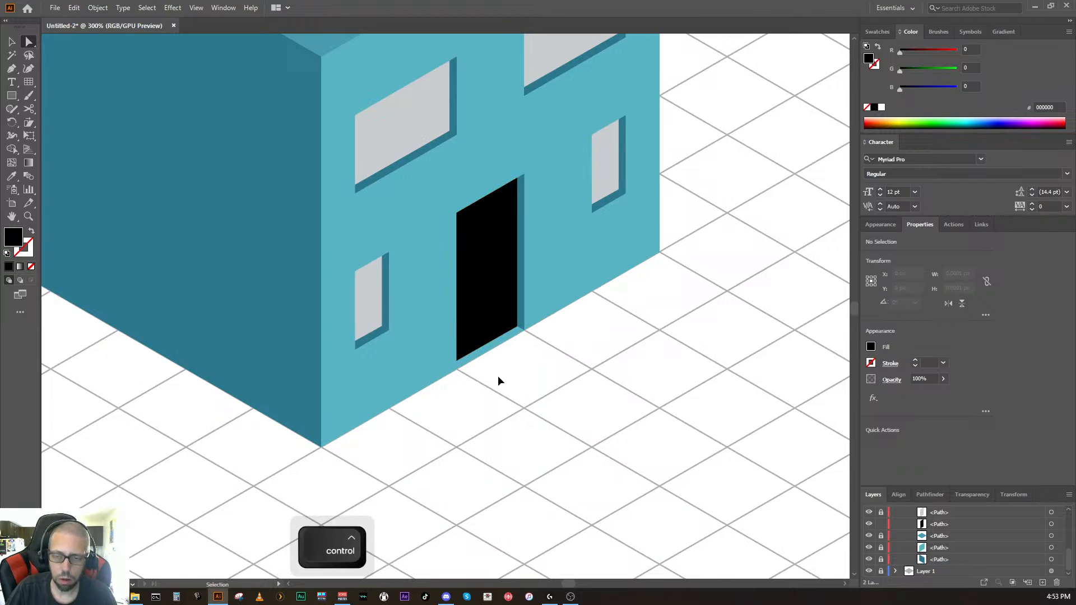
# Step: Draw an upright black isometric bar on the empty grid right of the building with the Pen tool, about 106 px tall with 35 px slanted ends
pyautogui.press('space')
pyautogui.moveTo(526, 372); pyautogui.dragTo(174, 446)
pyautogui.moveTo(512, 308); pyautogui.dragTo(223, 364)
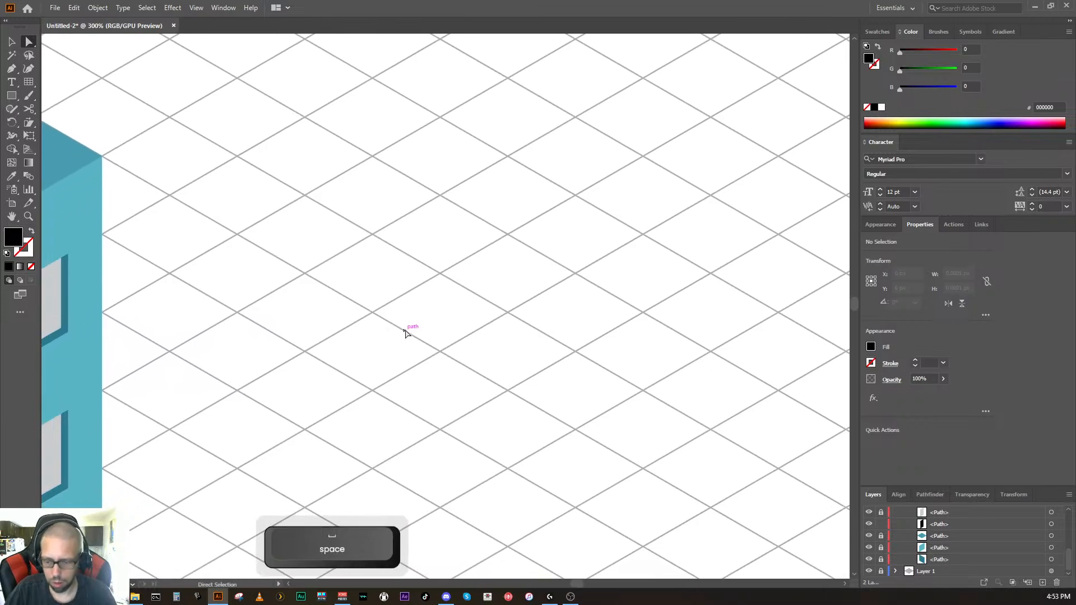
pyautogui.hotkey('ctrl', '-')
pyautogui.hotkey('ctrl', '-')
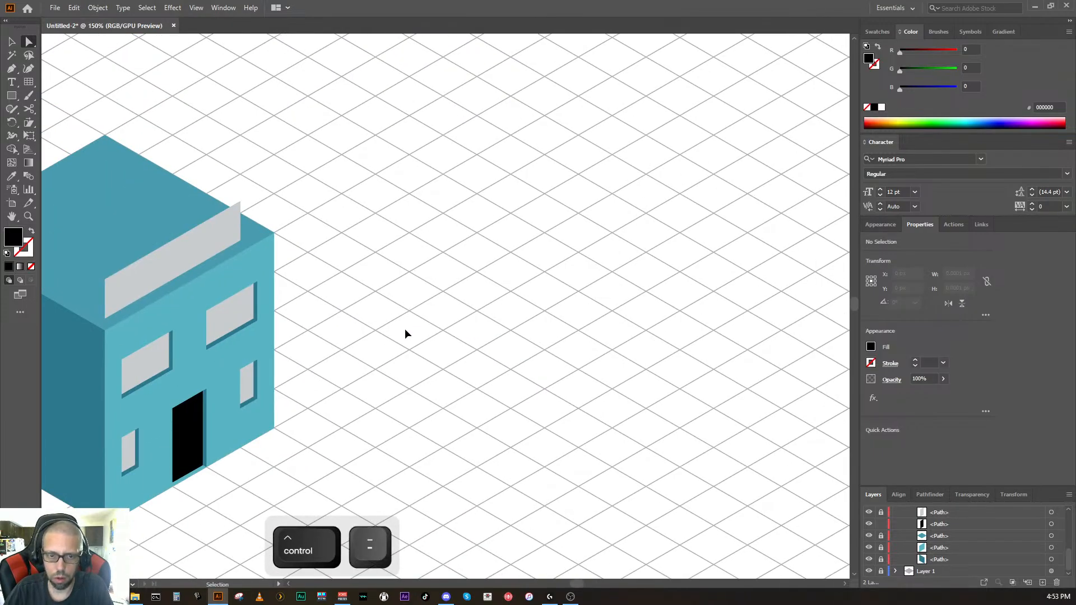
pyautogui.hotkey('ctrl', '=')
pyautogui.hotkey('ctrl', '-')
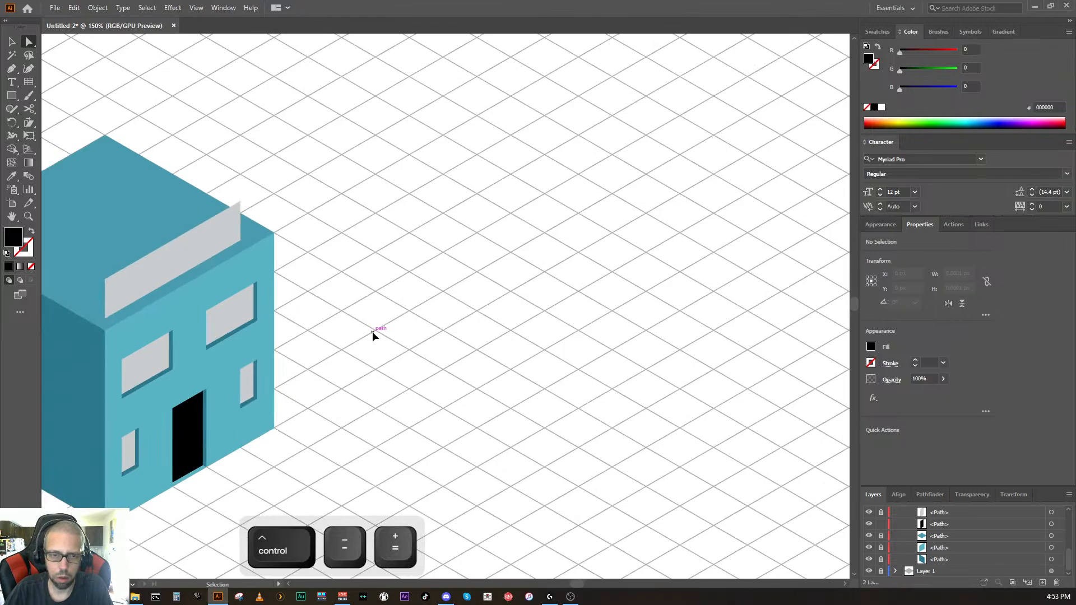
pyautogui.moveTo(359, 317); pyautogui.dragTo(473, 298)
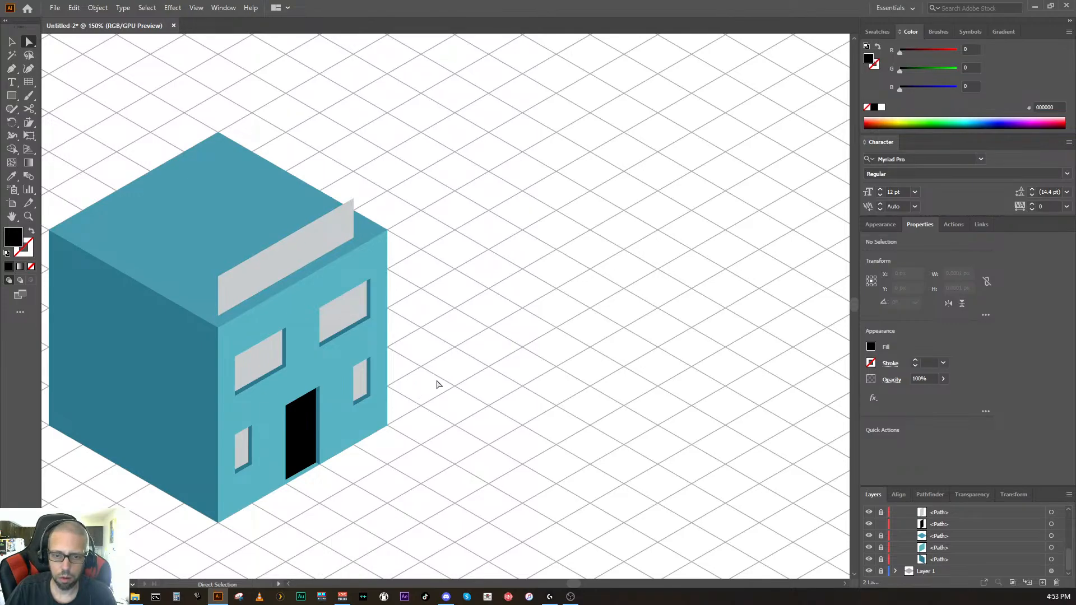
pyautogui.press('space')
pyautogui.moveTo(435, 378); pyautogui.dragTo(480, 329)
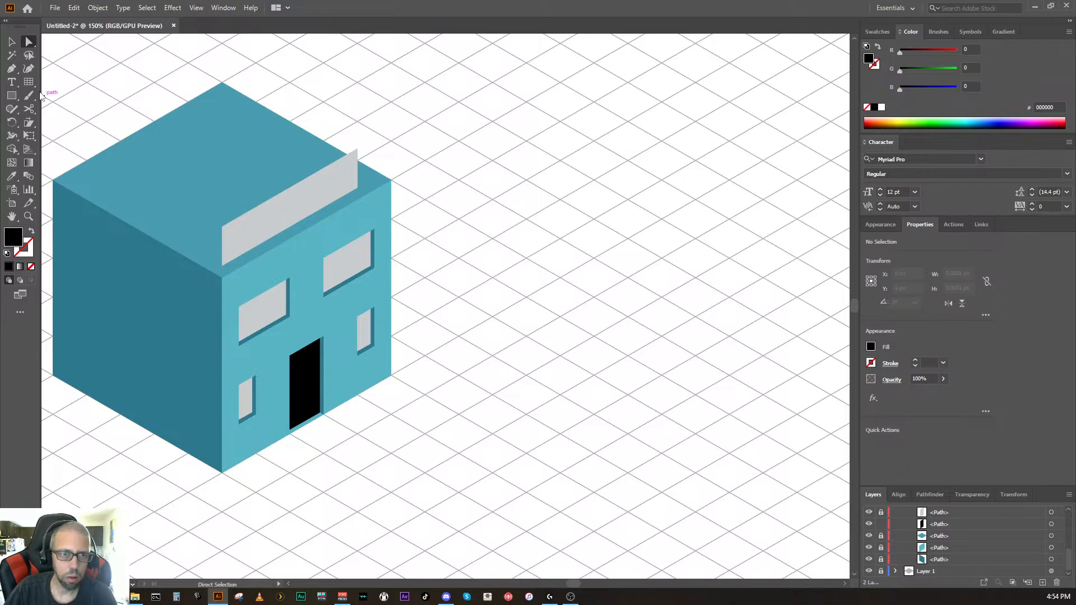
pyautogui.click(12, 68)
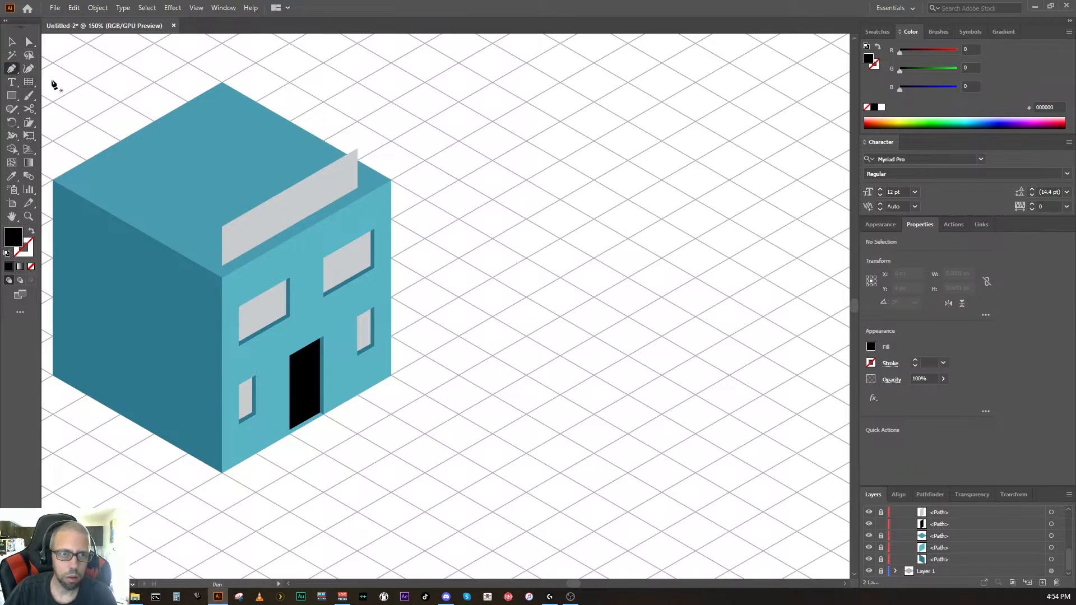
pyautogui.click(527, 180)
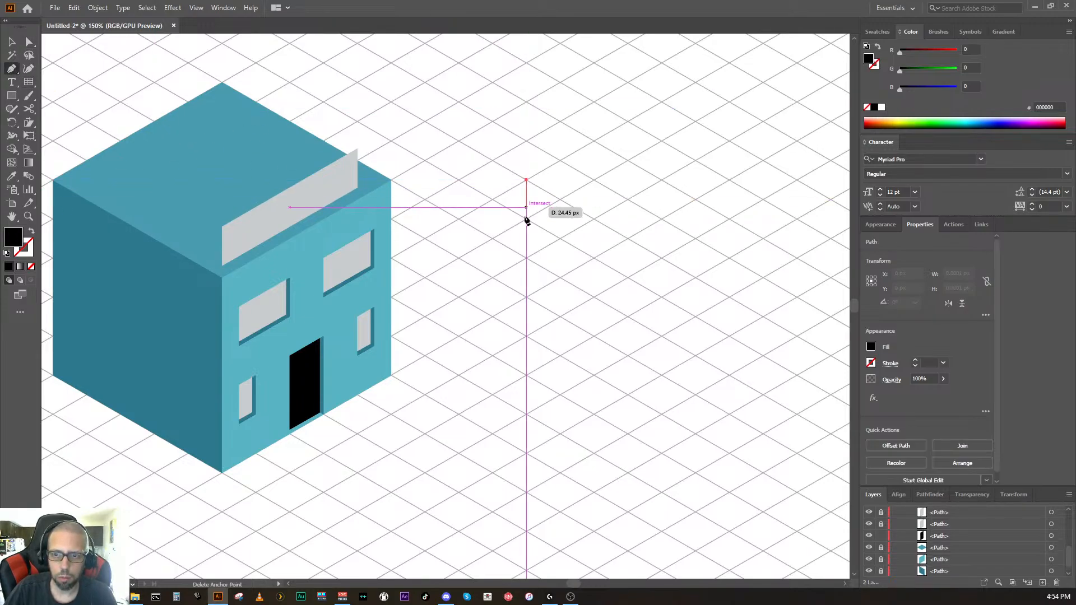
pyautogui.click(526, 296)
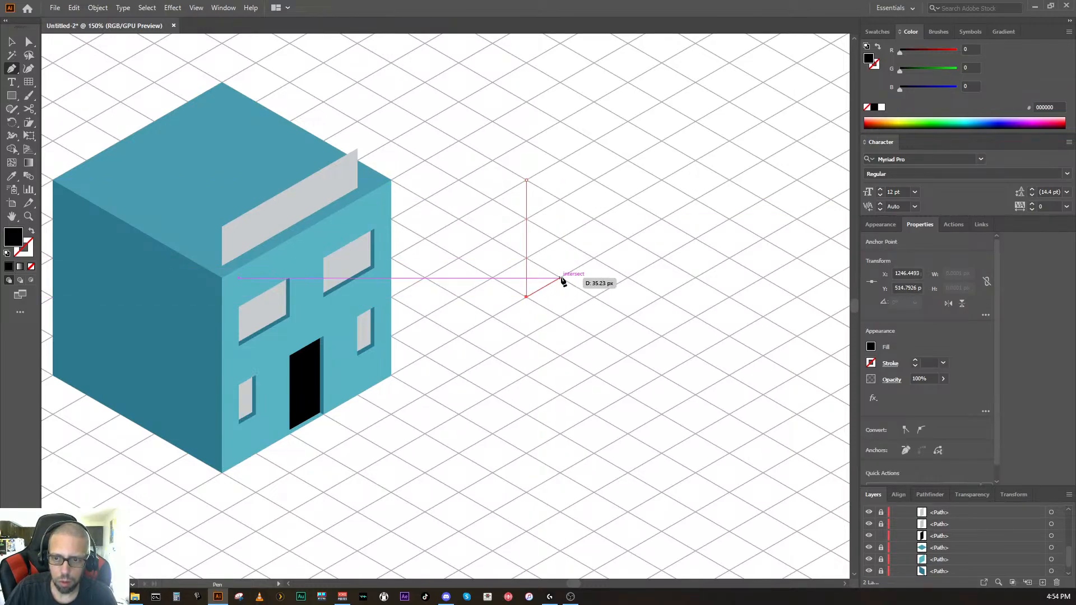
pyautogui.click(560, 277)
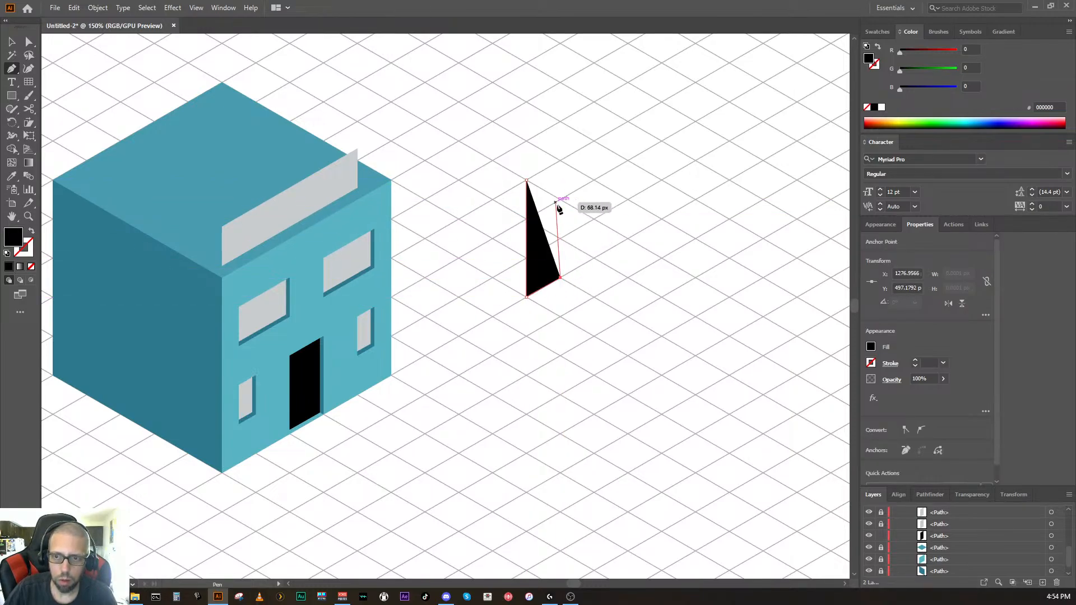
pyautogui.click(560, 161)
pyautogui.click(524, 180)
# Step: Start a second Pen shape just right of the black bar with a straight vertical edge about 106 px tall
pyautogui.moveTo(551, 229); pyautogui.dragTo(363, 268)
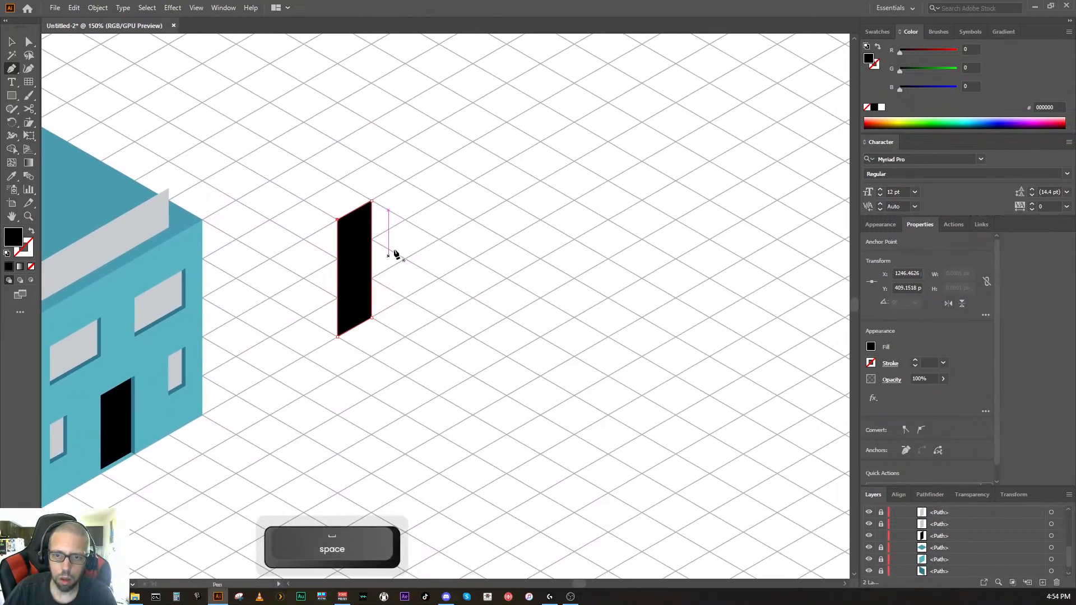
pyautogui.click(405, 181)
pyautogui.click(405, 298)
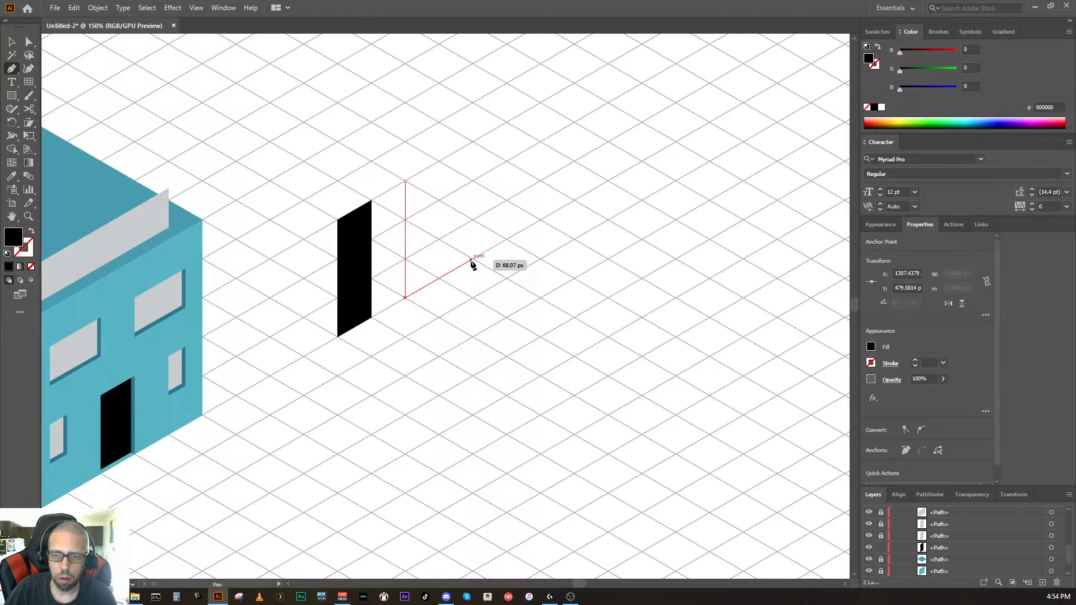
pyautogui.click(470, 260)
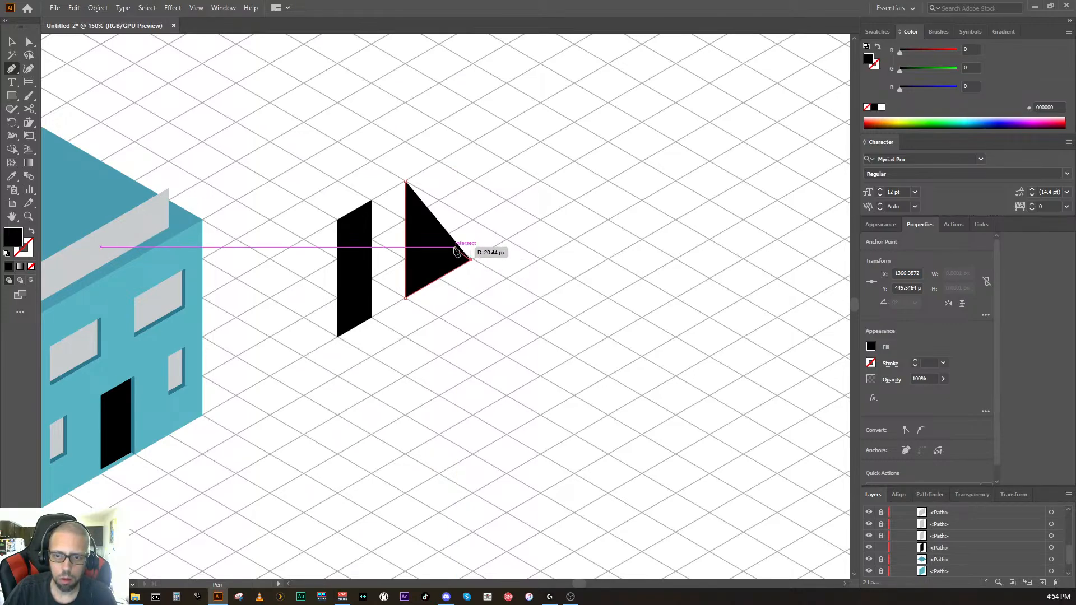
pyautogui.click(33, 230)
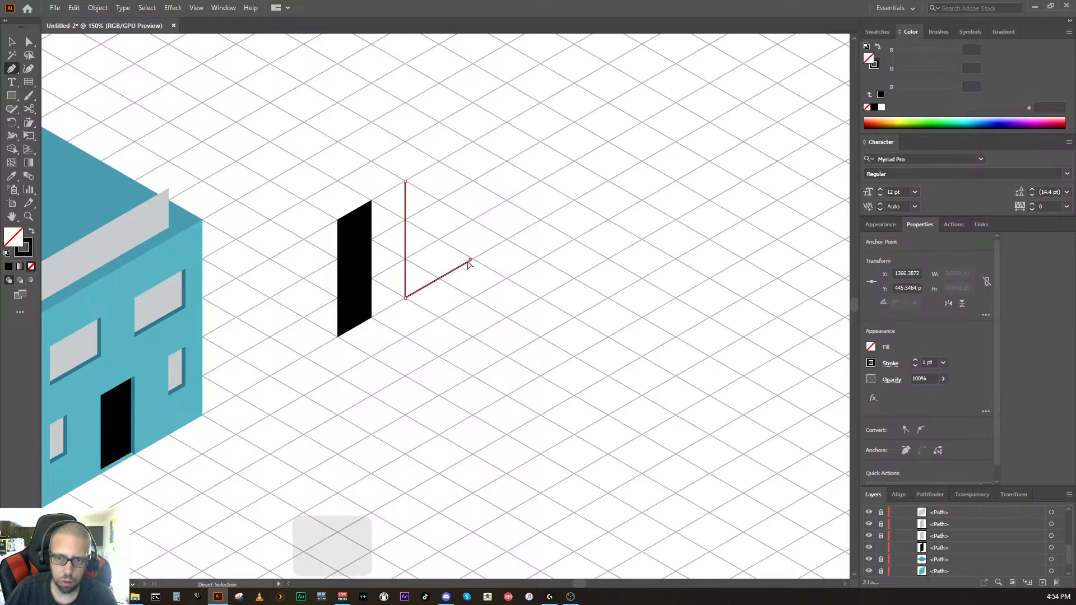
pyautogui.hotkey('ctrl', 'z')
pyautogui.hotkey('ctrl', 'z')
pyautogui.hotkey('ctrl', 'z')
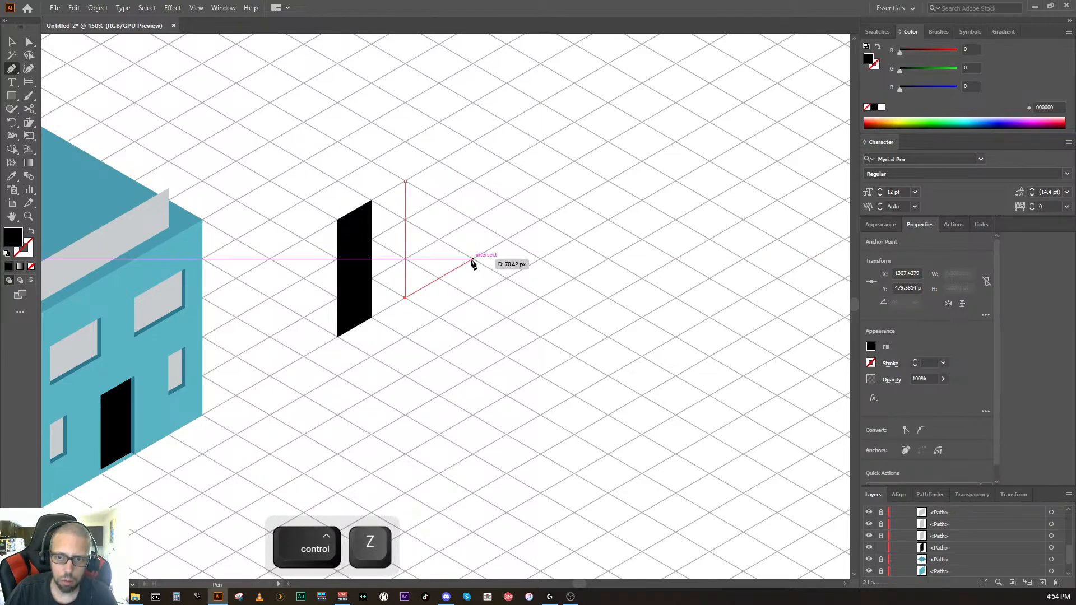
# Step: Add a lower arm about 70 px long with a short angled end cap, swapping the path to no fill and a 1 pt black stroke
pyautogui.click(472, 259)
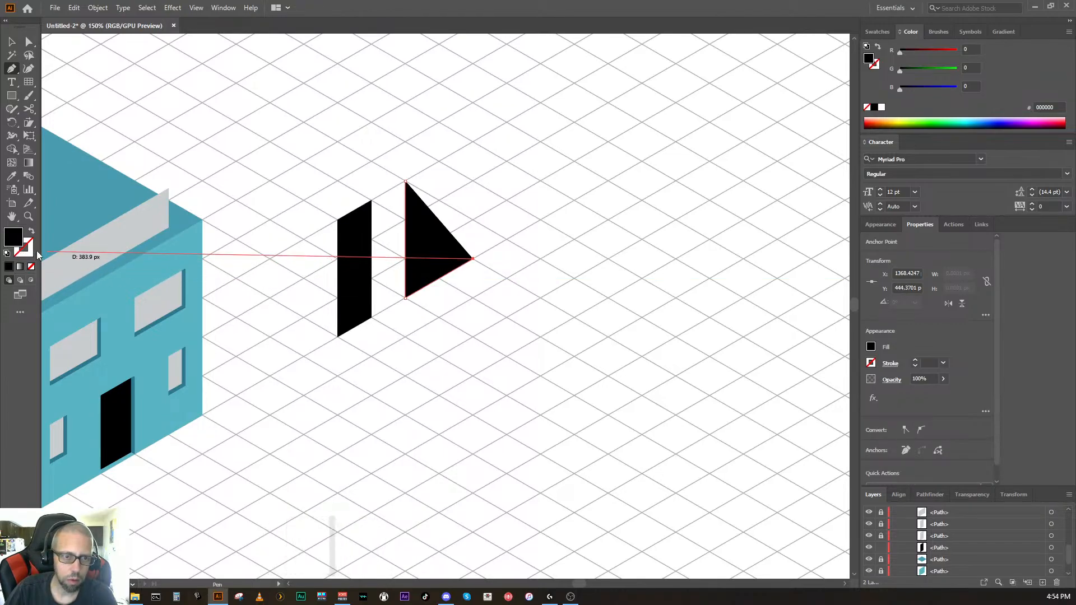
pyautogui.click(32, 233)
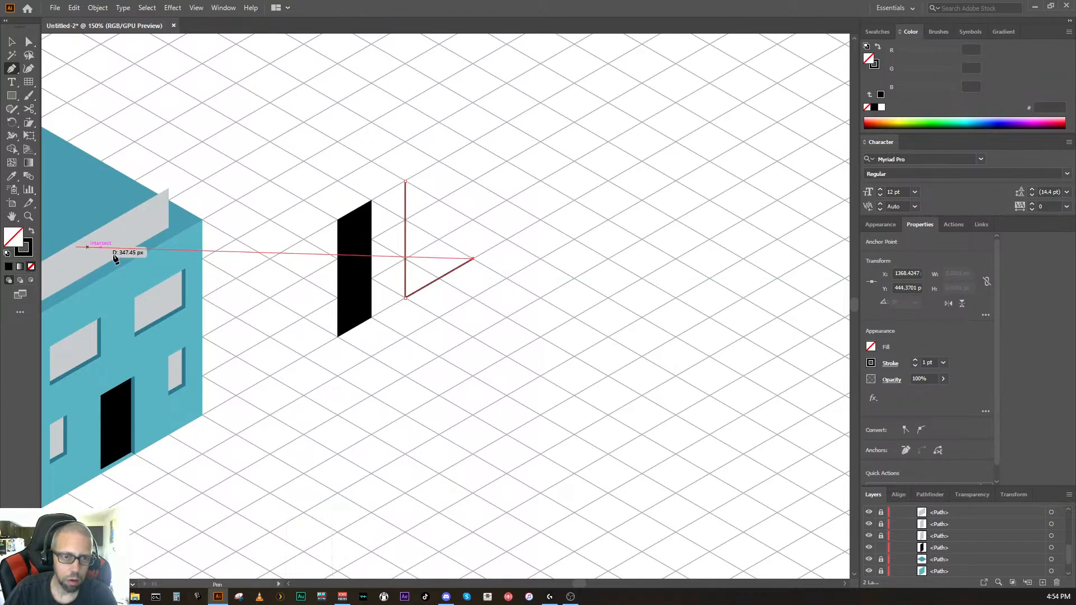
pyautogui.click(455, 250)
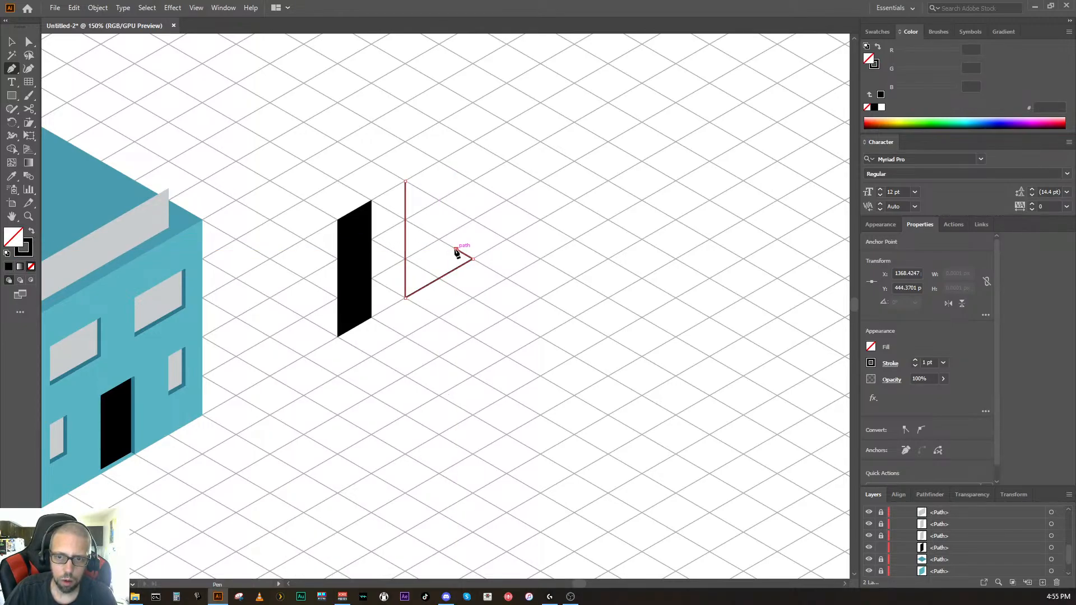
# Step: Try to complete the path as a C-shaped outline with a short upper arm, and undo that upper arm
pyautogui.click(422, 269)
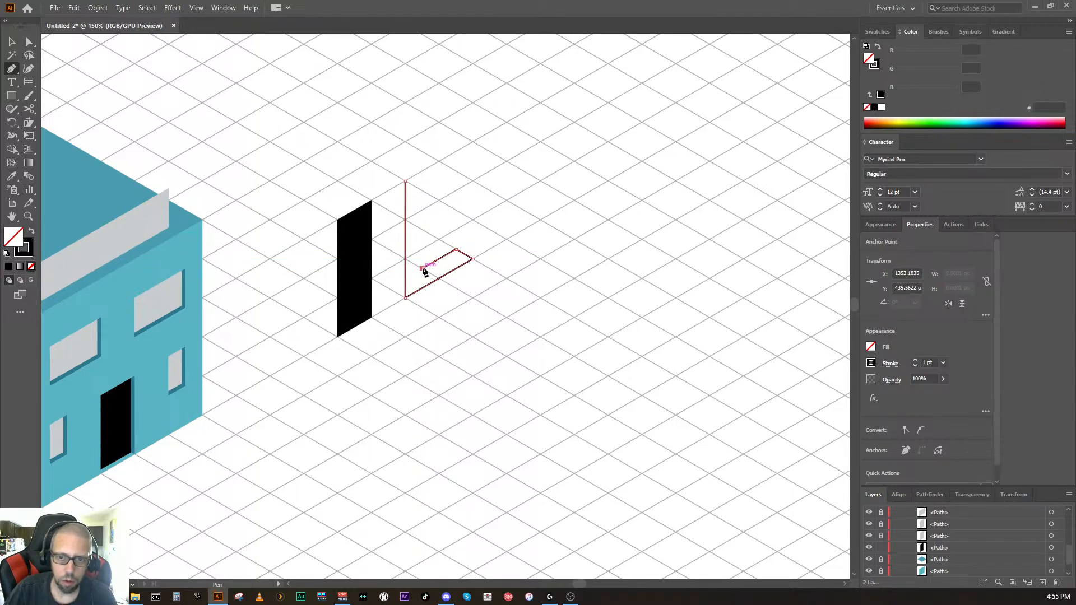
pyautogui.click(422, 191)
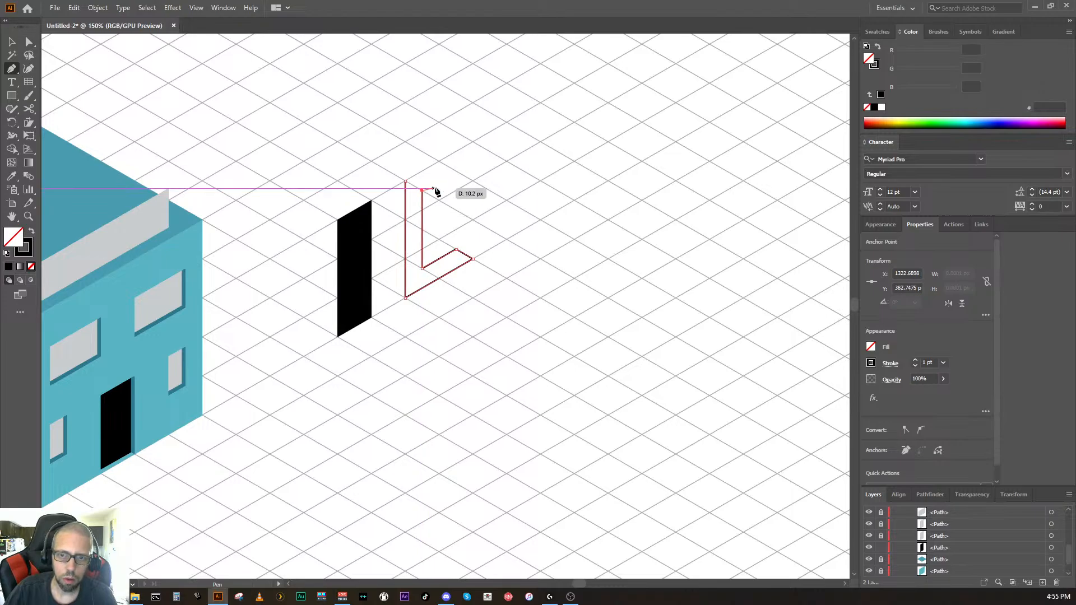
pyautogui.click(457, 169)
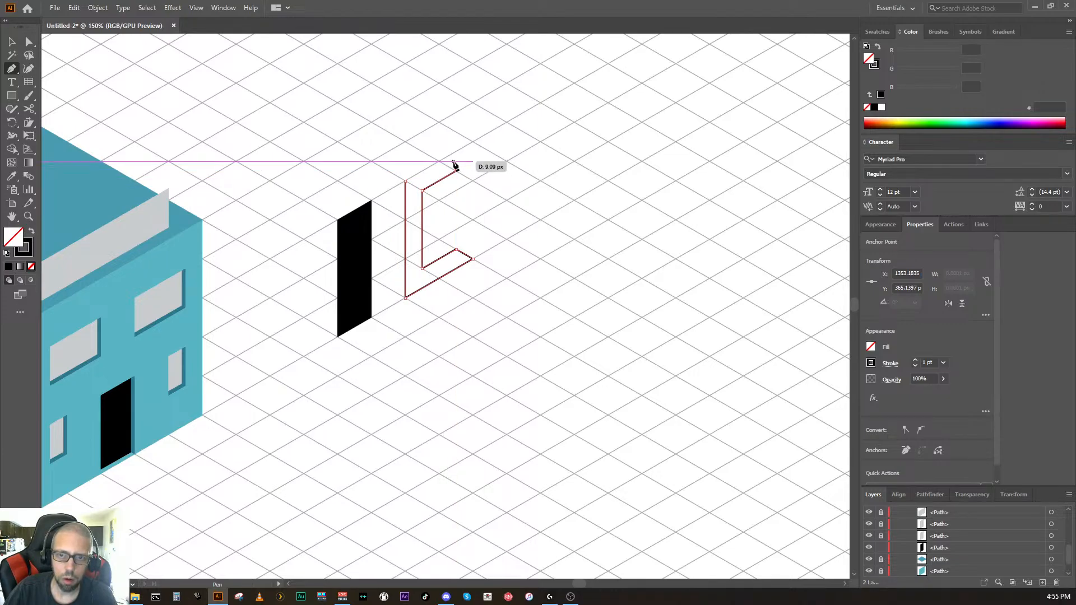
pyautogui.click(439, 161)
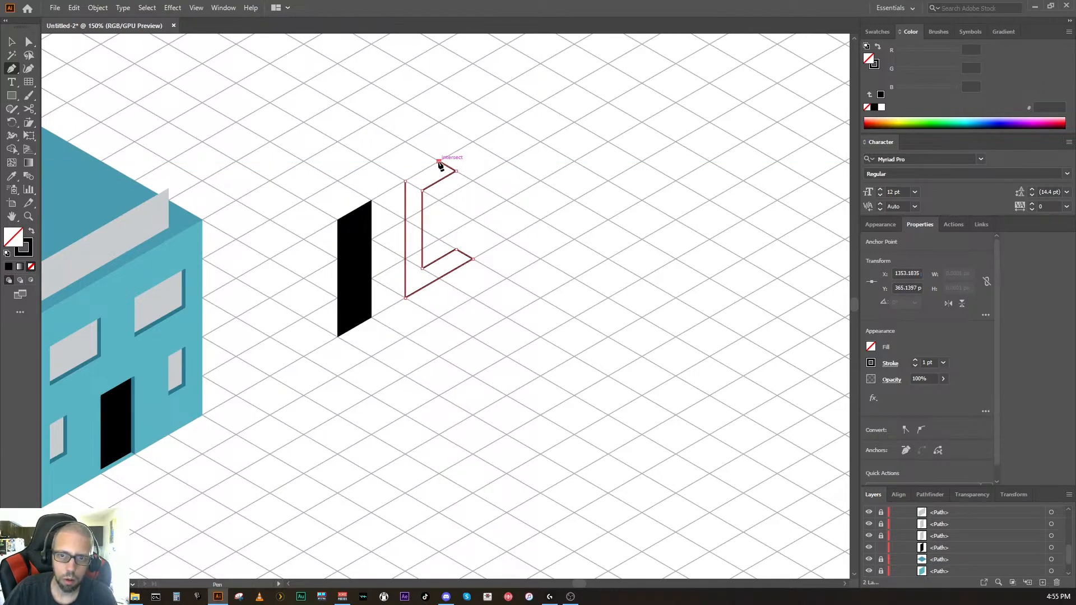
pyautogui.click(405, 181)
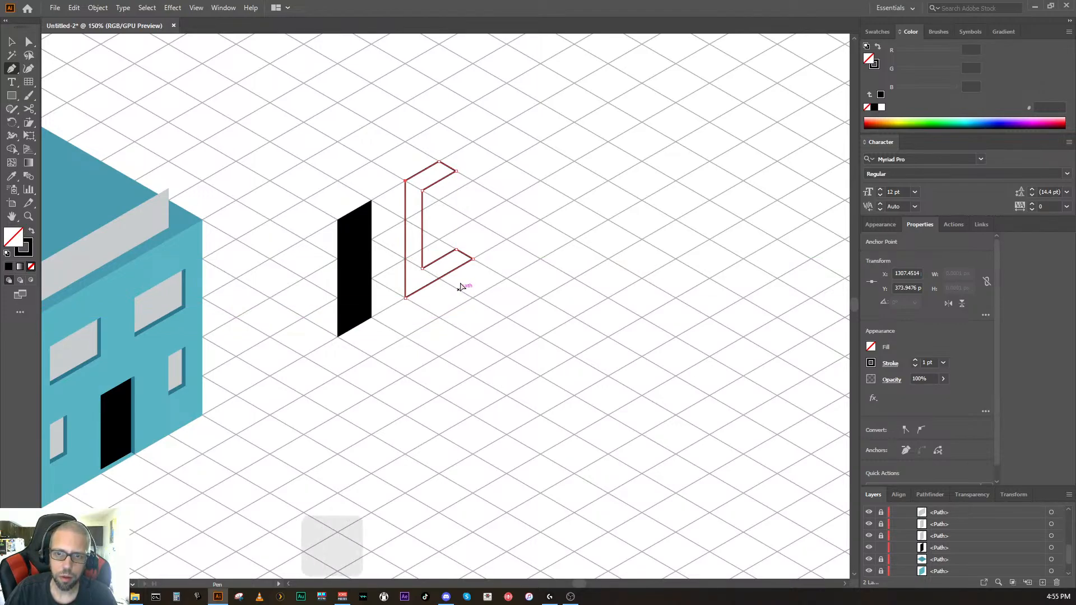
pyautogui.hotkey('ctrl', 'z')
pyautogui.hotkey('ctrl', 'z')
pyautogui.hotkey('ctrl', 'z')
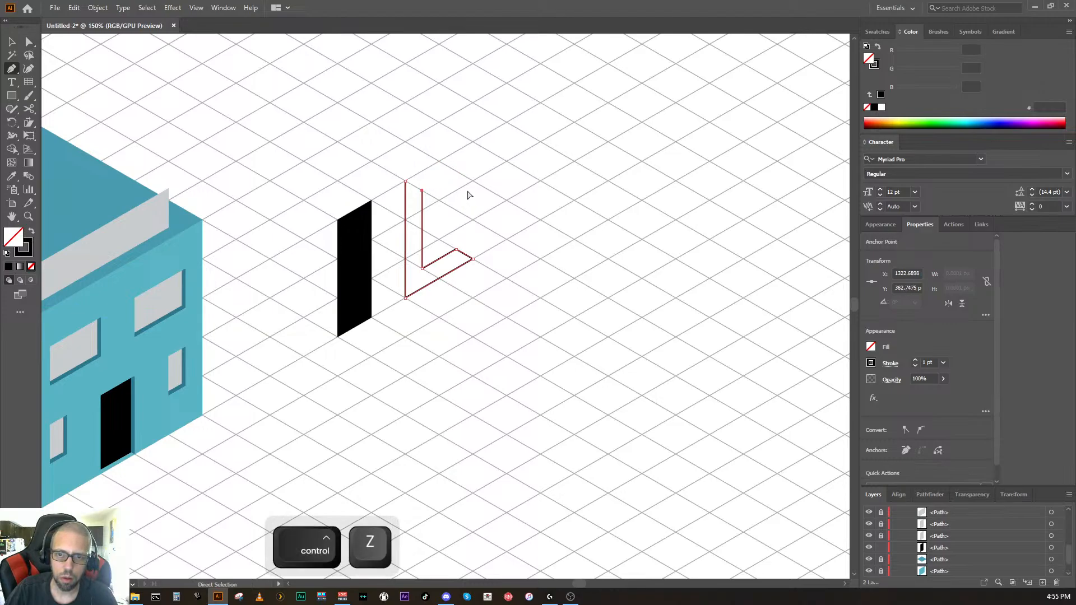
# Step: Try a longer upper arm on the C-shaped outline, and undo the path back to the lower arm's end cap
pyautogui.click(490, 151)
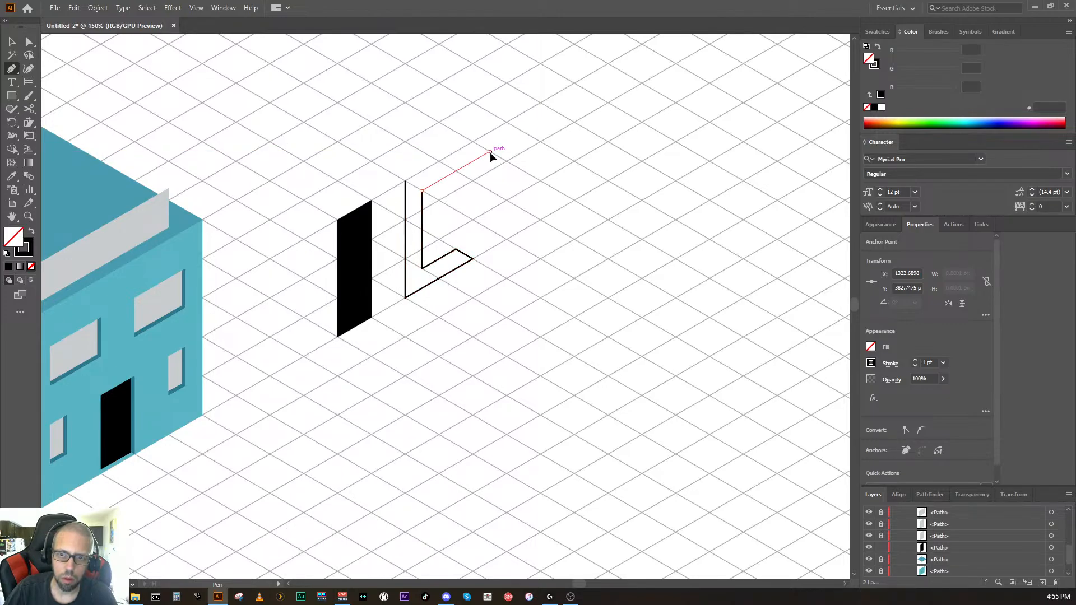
pyautogui.click(472, 142)
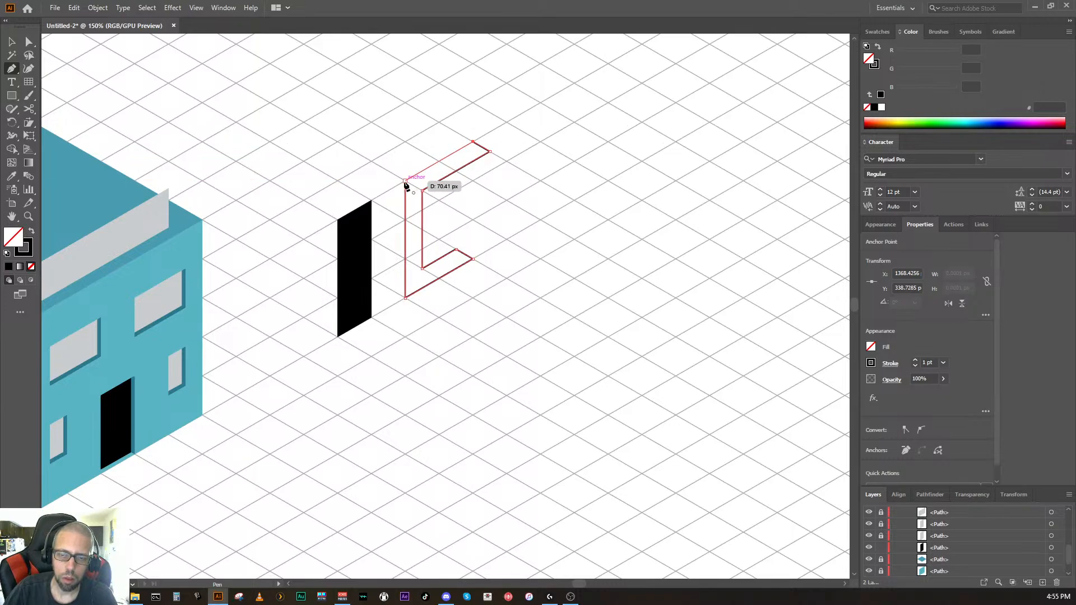
pyautogui.hotkey('ctrl', 'z')
pyautogui.hotkey('ctrl', 'z')
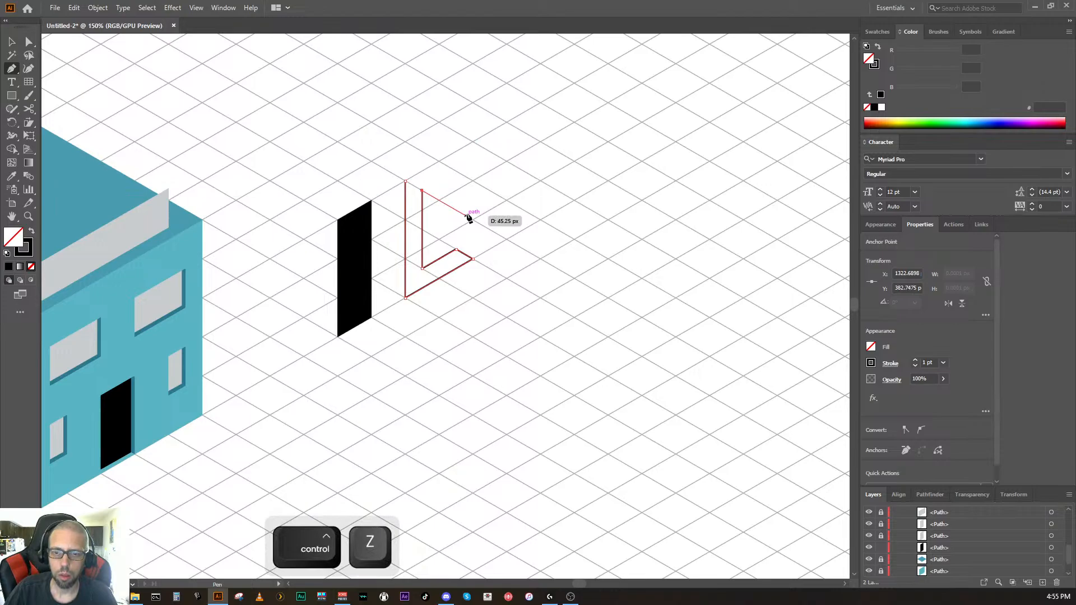
pyautogui.hotkey('ctrl', 'z')
pyautogui.hotkey('ctrl', 'z')
pyautogui.hotkey('ctrl', 'z')
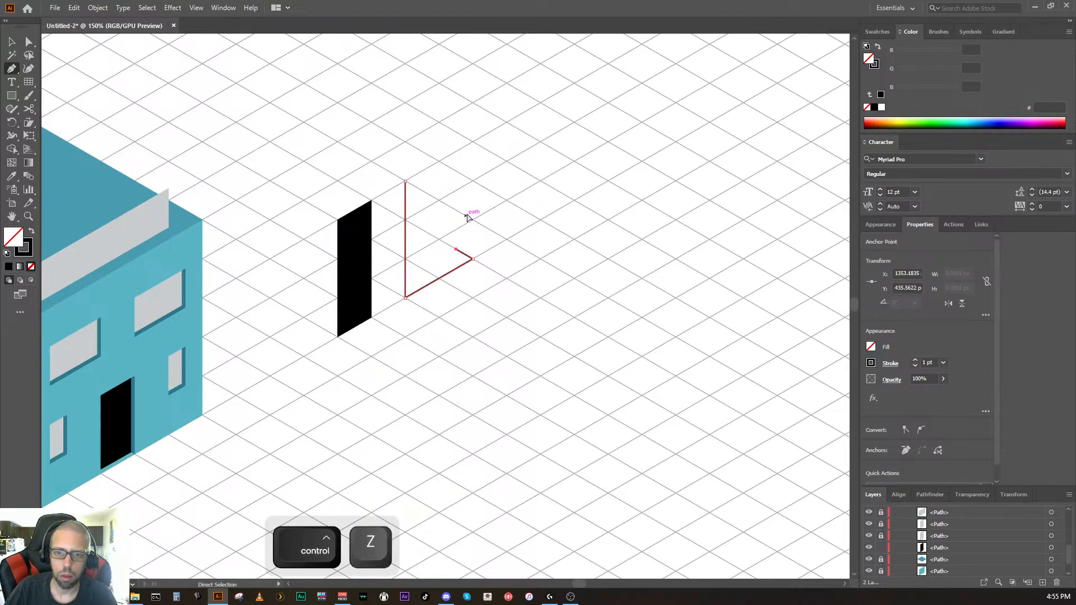
# Step: Swap the open path to black fill without stroke and complete it as a closed C shape with arms about 35 px thick
pyautogui.hotkey('shift', 'x')
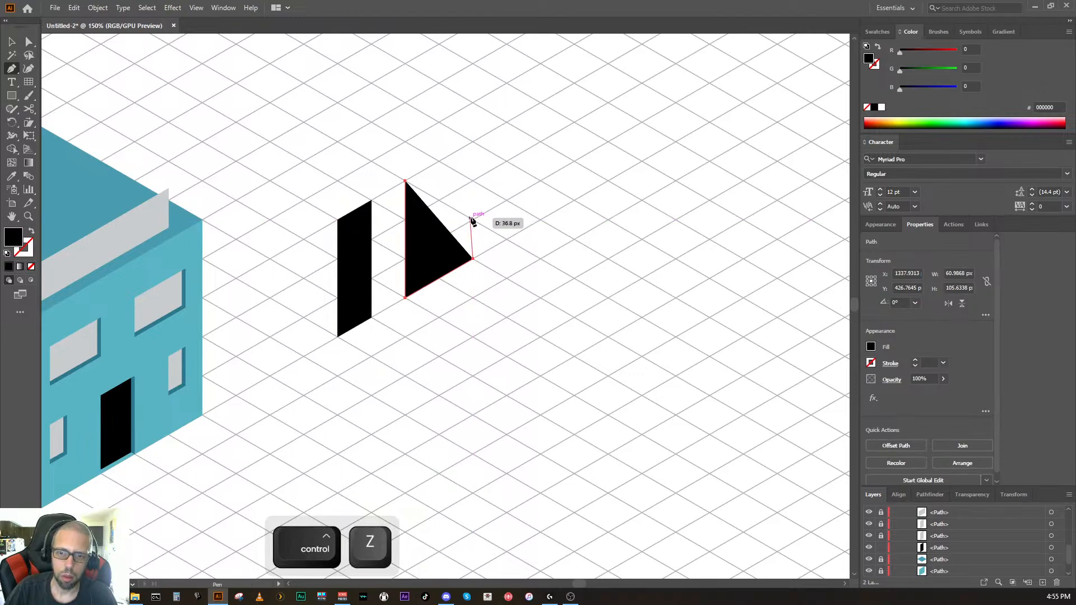
pyautogui.click(472, 219)
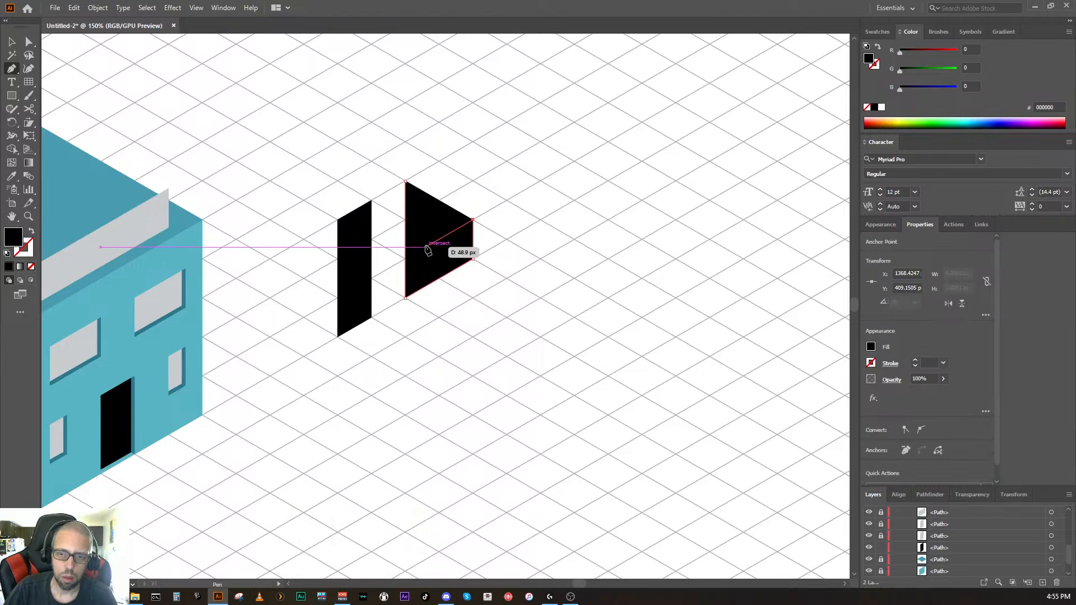
pyautogui.click(438, 238)
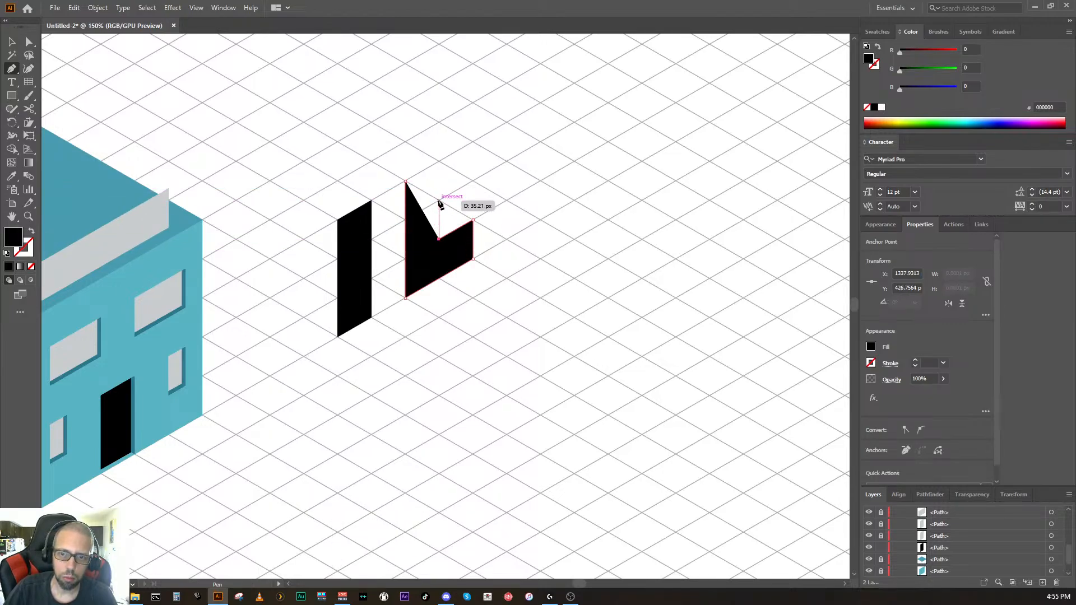
pyautogui.click(439, 161)
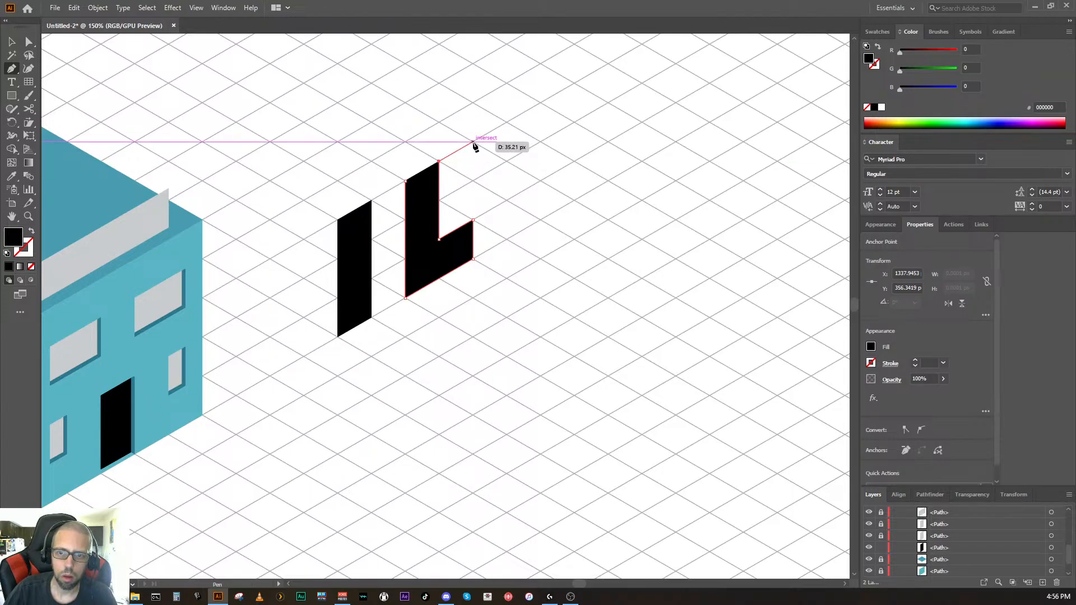
pyautogui.click(473, 143)
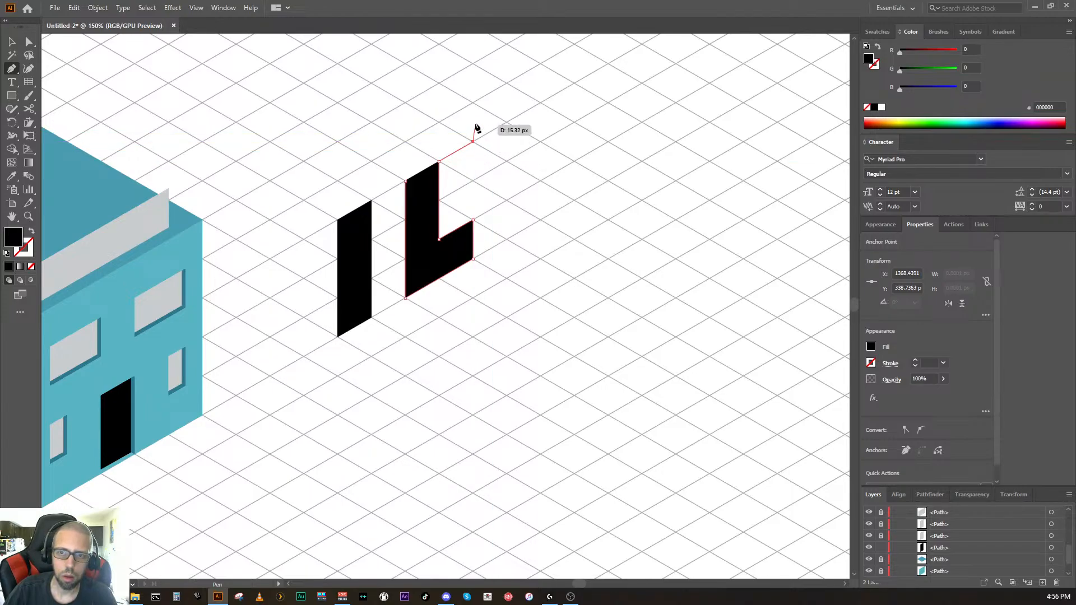
pyautogui.click(473, 103)
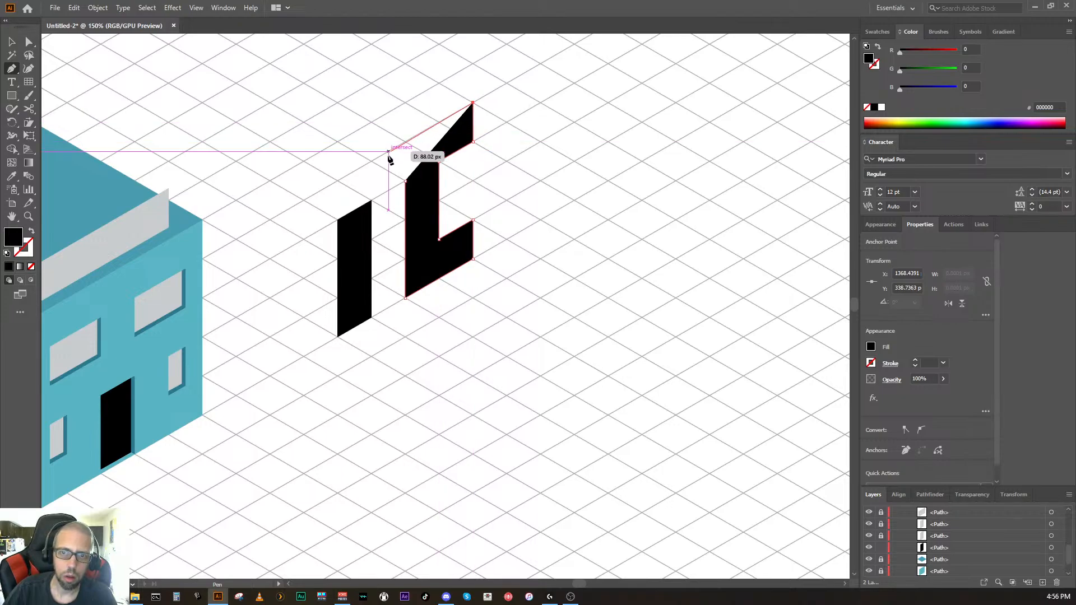
pyautogui.click(405, 141)
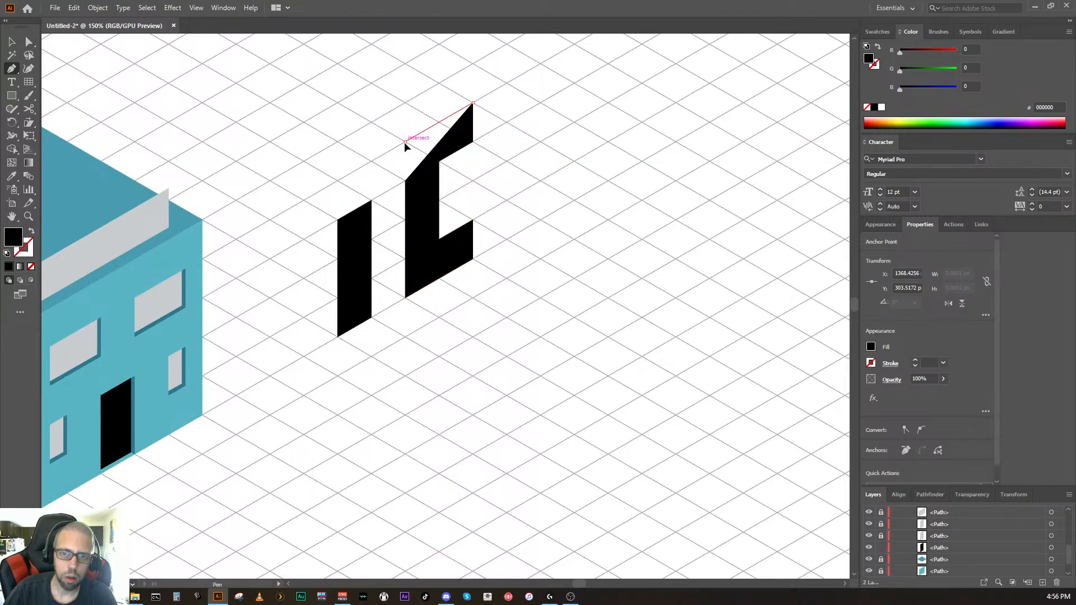
pyautogui.click(406, 182)
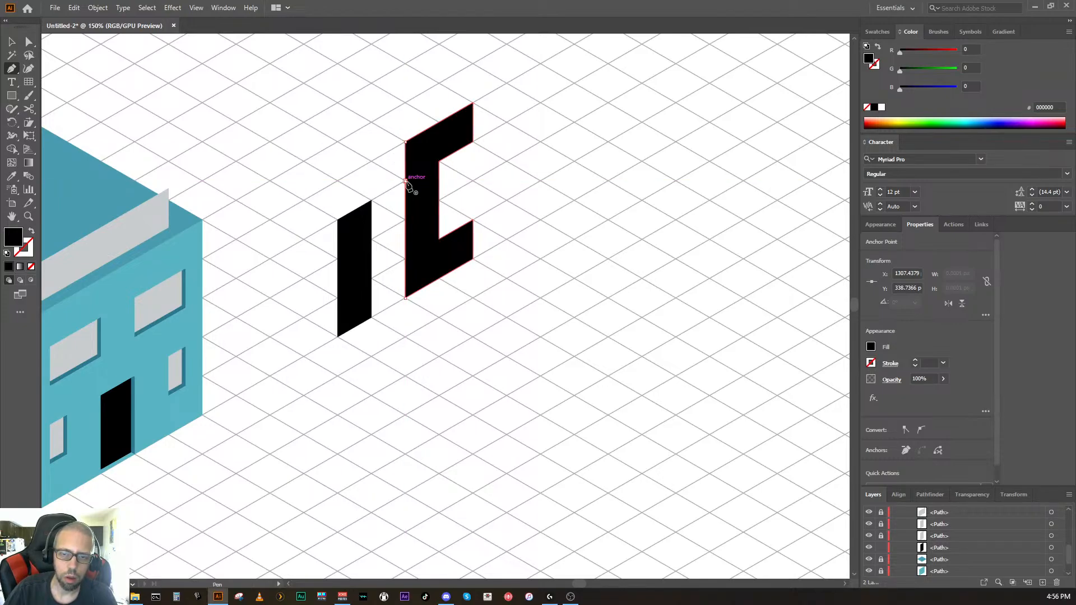
# Step: Raise the top edge of the black bar beside the C by about 37 px
pyautogui.keyDown('ctrl'); pyautogui.click(353, 231); pyautogui.keyUp('ctrl')
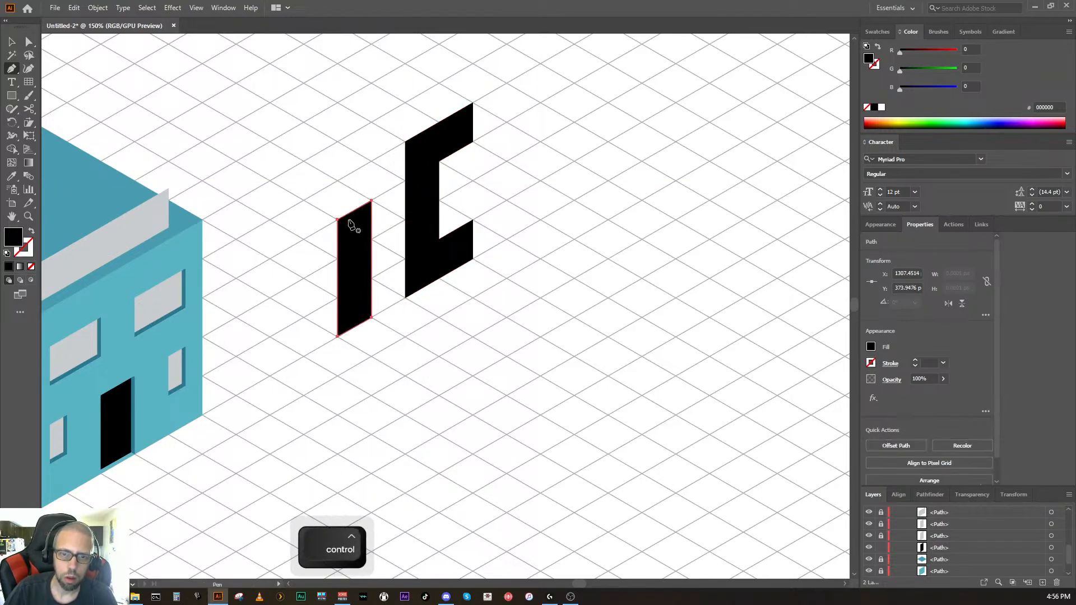
pyautogui.press('ctrl')
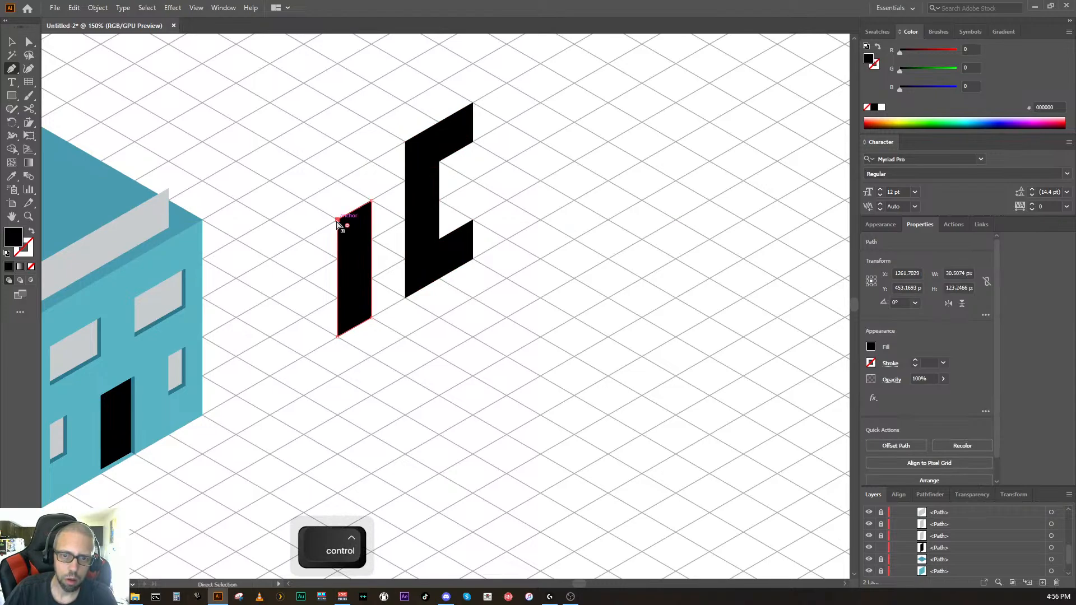
pyautogui.keyDown('ctrl'); pyautogui.click(337, 221); pyautogui.keyUp('ctrl')
pyautogui.keyDown('ctrl'); pyautogui.click(371, 202); pyautogui.keyUp('ctrl')
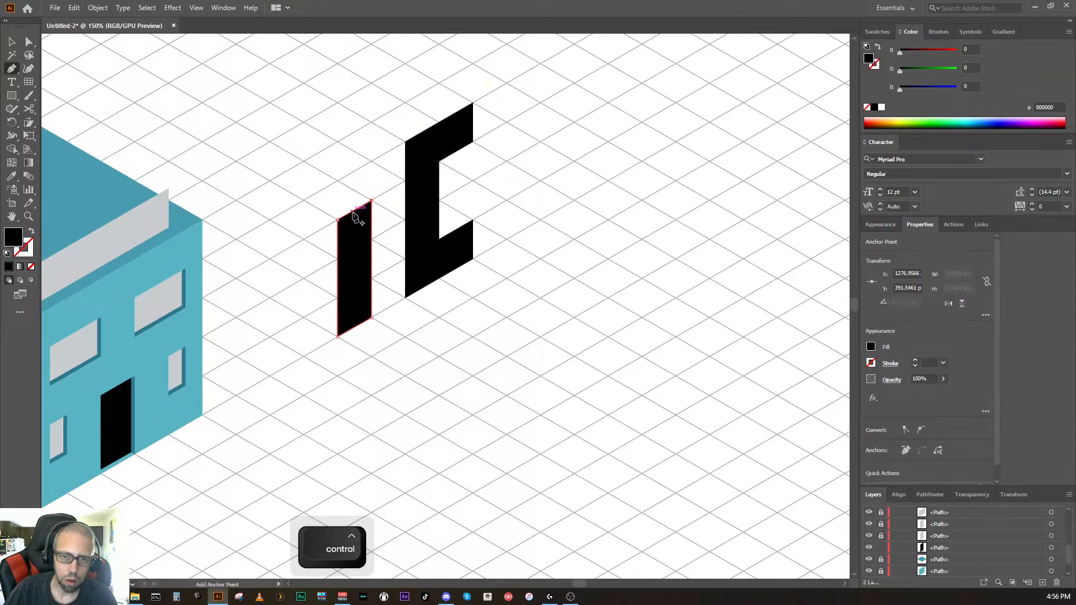
pyautogui.press('a')
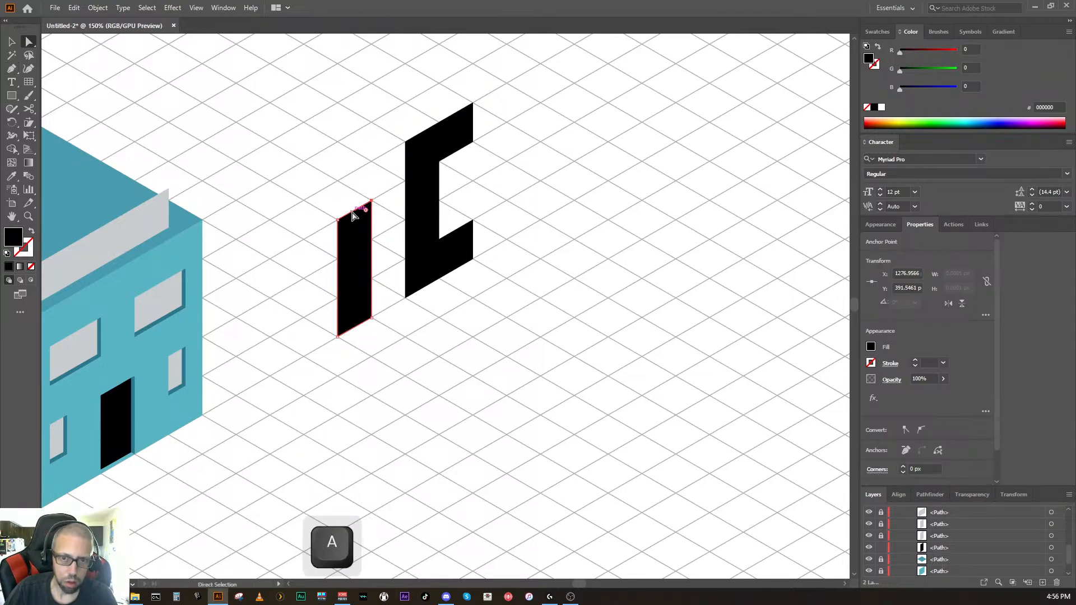
pyautogui.moveTo(353, 216); pyautogui.dragTo(354, 175)
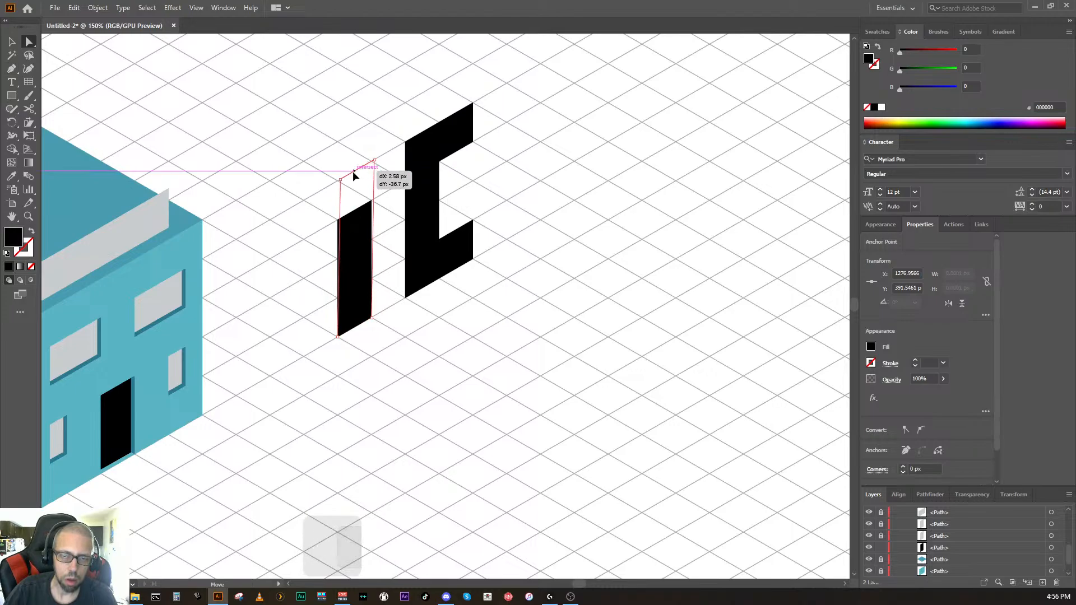
pyautogui.moveTo(352, 170); pyautogui.dragTo(352, 171)
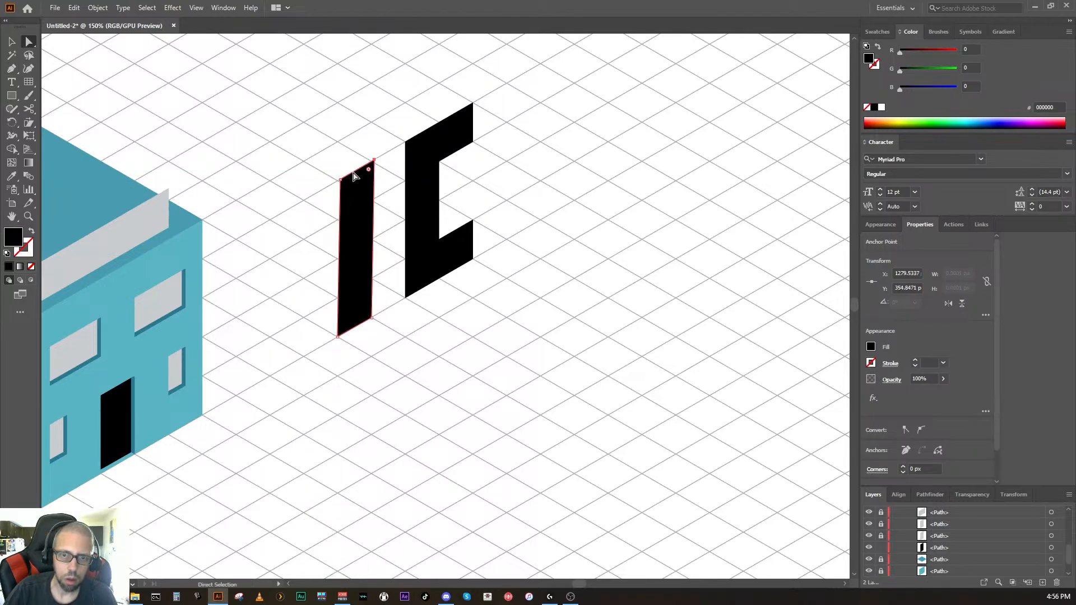
# Step: Try to move the C shape diagonally up along the grid, and undo the move
pyautogui.moveTo(476, 247); pyautogui.dragTo(338, 361)
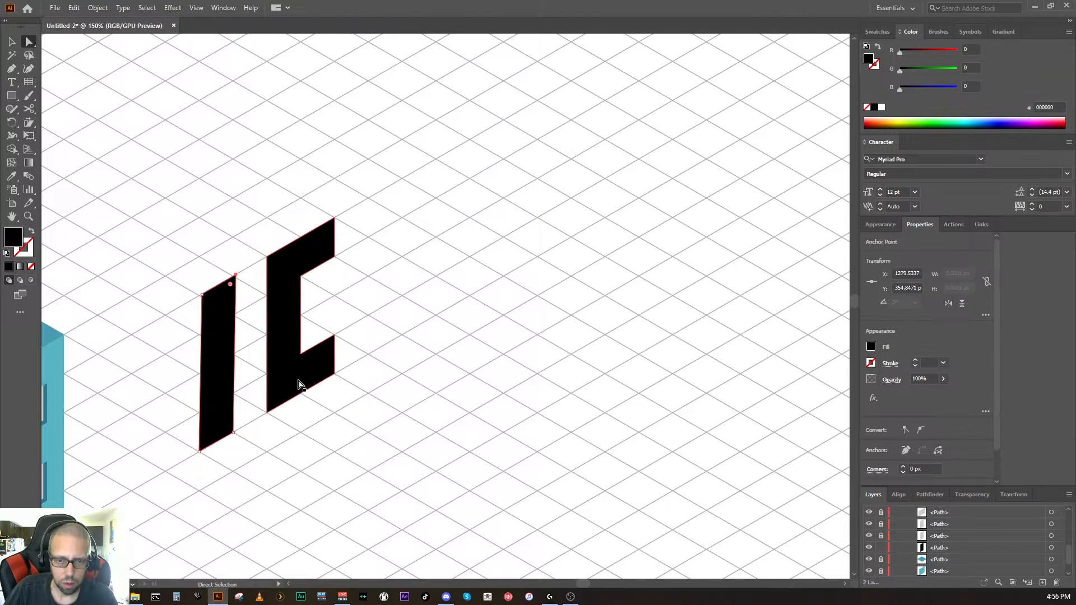
pyautogui.press('ctrl')
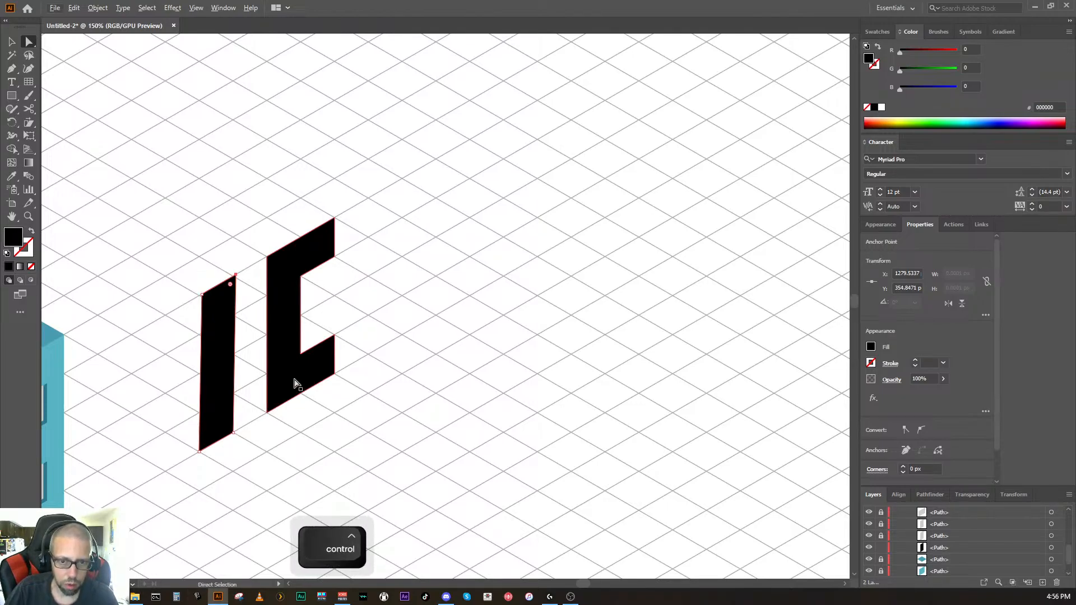
pyautogui.keyDown('ctrl'); pyautogui.click(297, 384); pyautogui.keyUp('ctrl')
pyautogui.moveTo(297, 383); pyautogui.dragTo(396, 320)
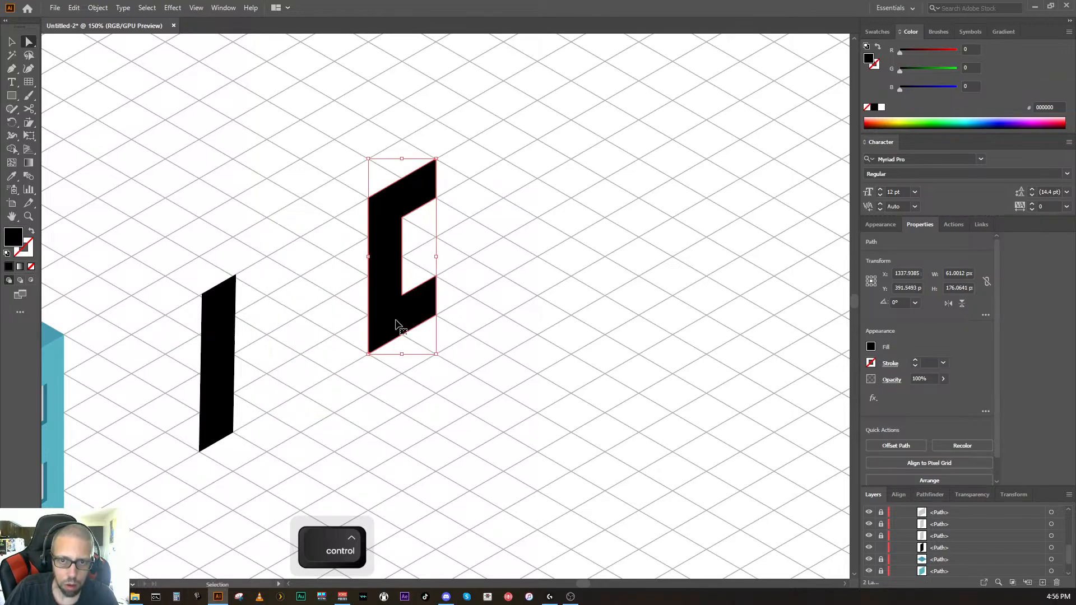
pyautogui.hotkey('ctrl', 'z')
# Step: Duplicate the C shape along the isometric grid, about 92 px to the right and 53 px up
pyautogui.press('alt')
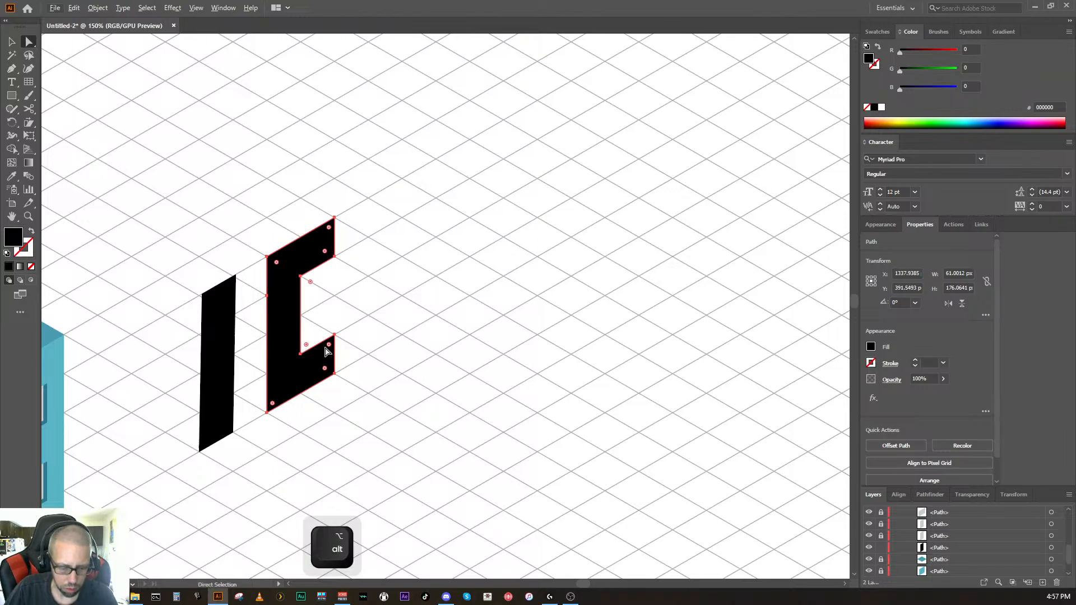
pyautogui.hotkey('alt', 'v')
pyautogui.press('Escape')
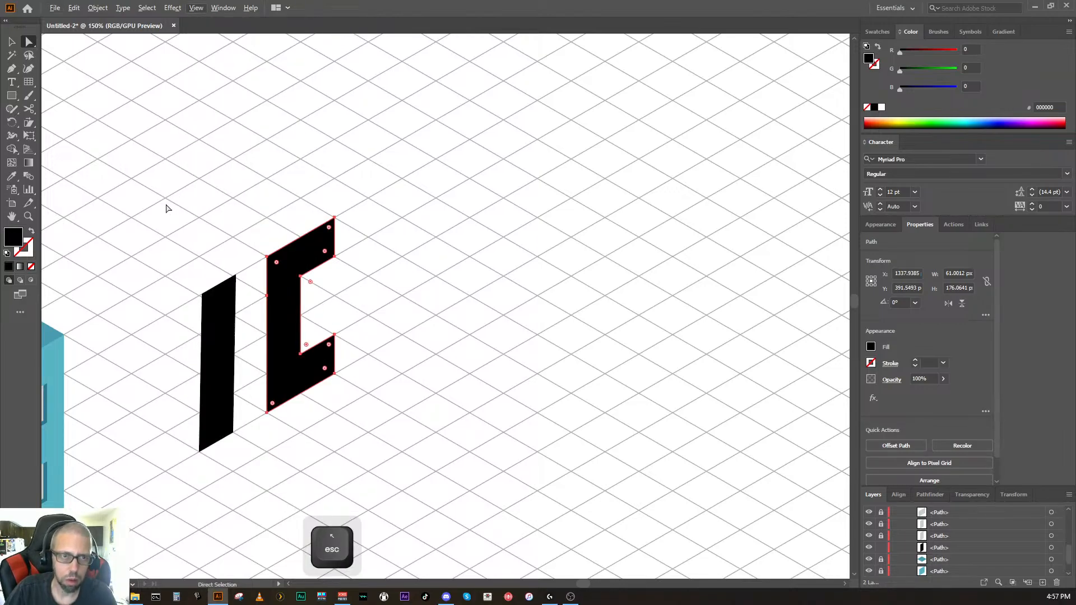
pyautogui.press('v')
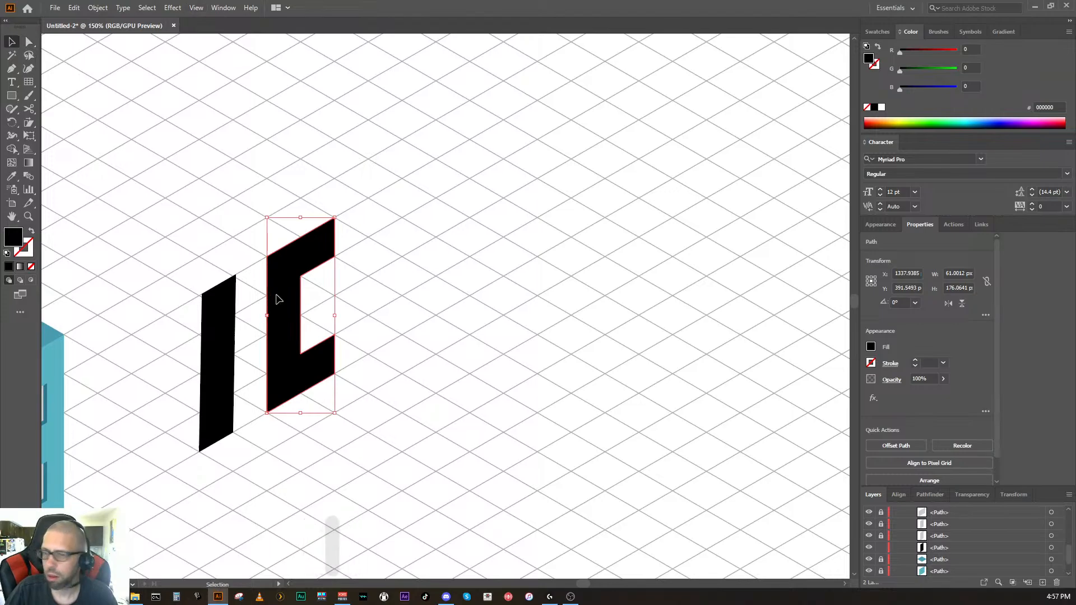
pyautogui.moveTo(279, 296); pyautogui.dragTo(385, 237)
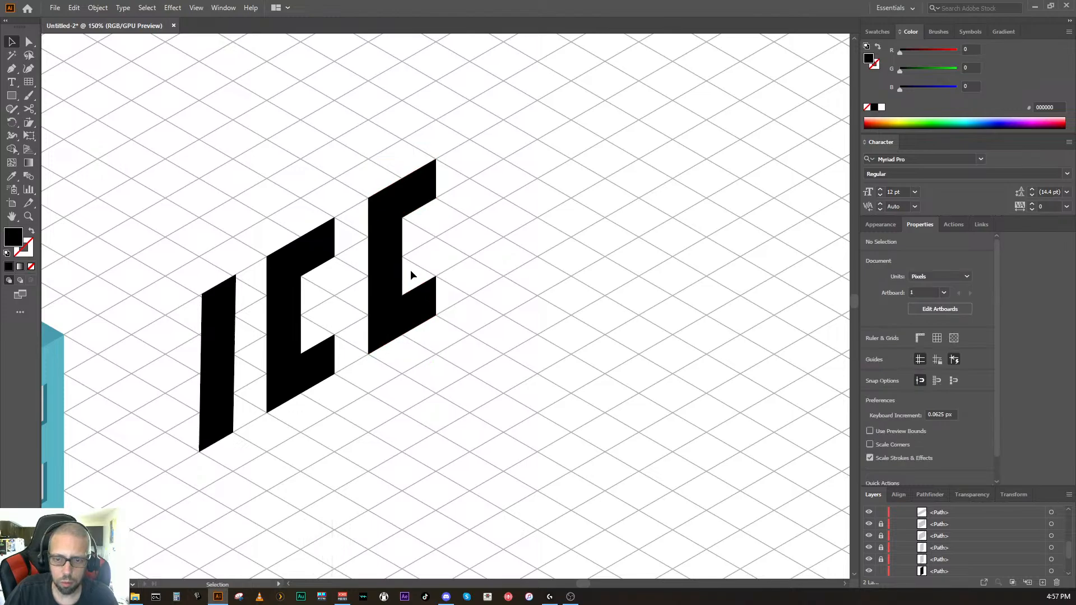
# Step: Add four anchor points along the inner vertical edge of the copied C, two above and two below the grid intersection at its middle
pyautogui.hotkey('ctrl', '=')
pyautogui.hotkey('ctrl', '=')
pyautogui.hotkey('ctrl', '=')
pyautogui.hotkey('ctrl', '=')
pyautogui.hotkey('ctrl', '=')
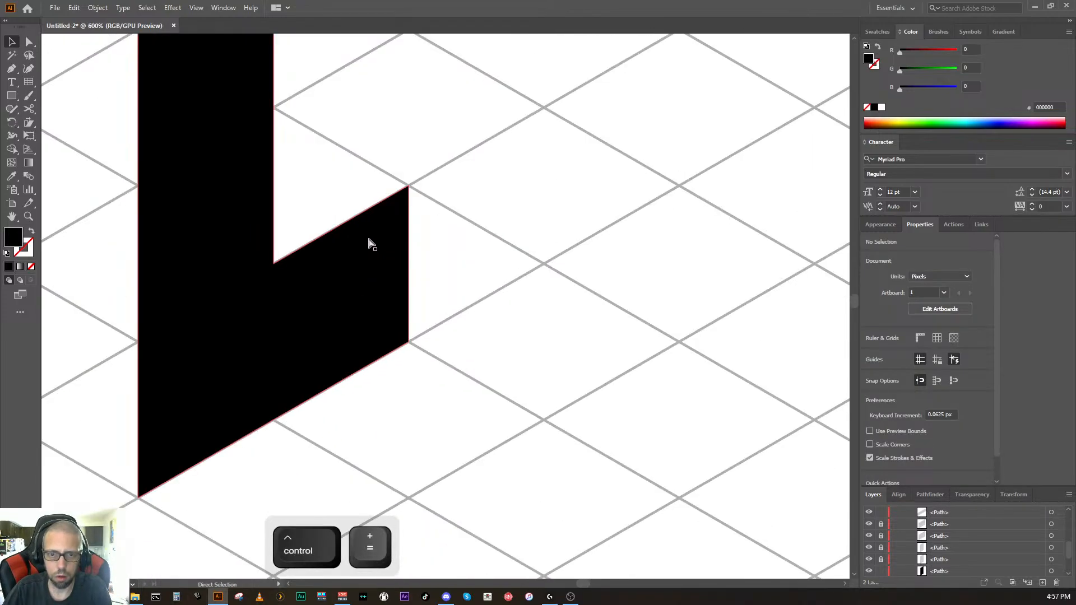
pyautogui.moveTo(261, 189); pyautogui.dragTo(336, 443)
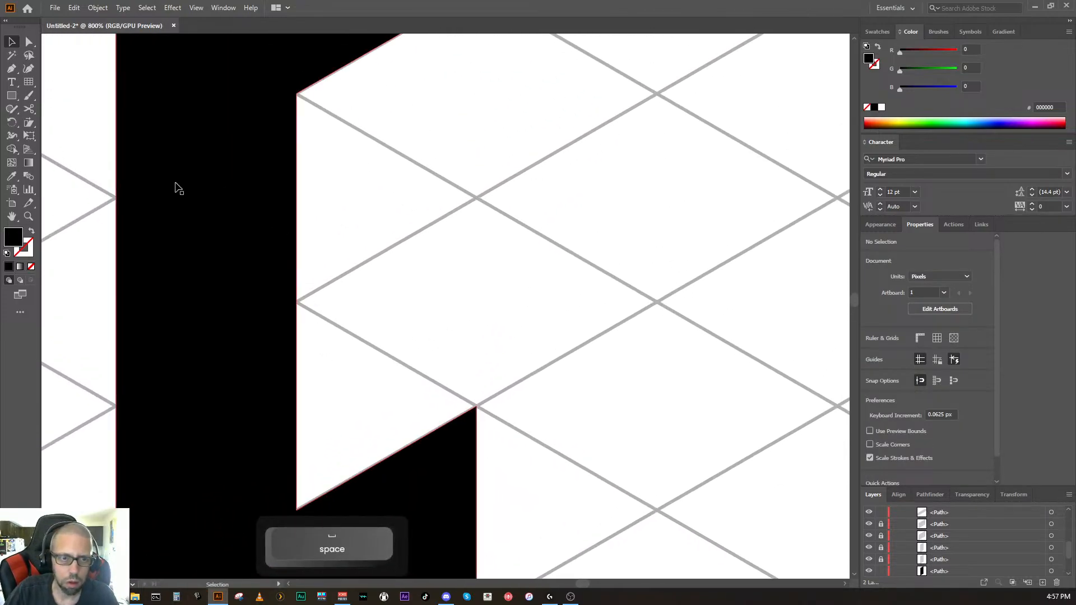
pyautogui.click(31, 44)
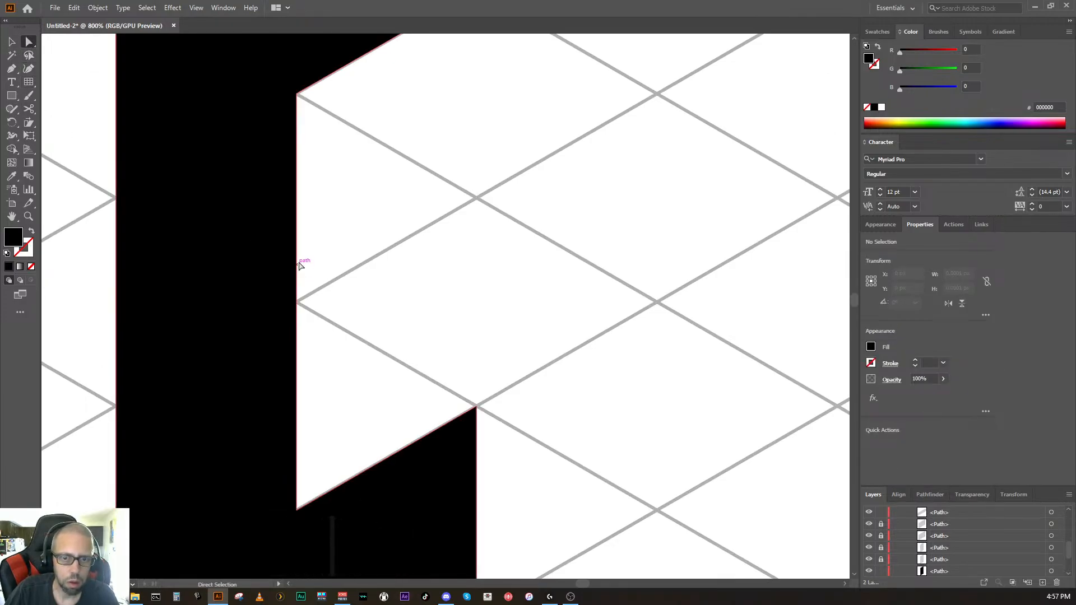
pyautogui.click(298, 226)
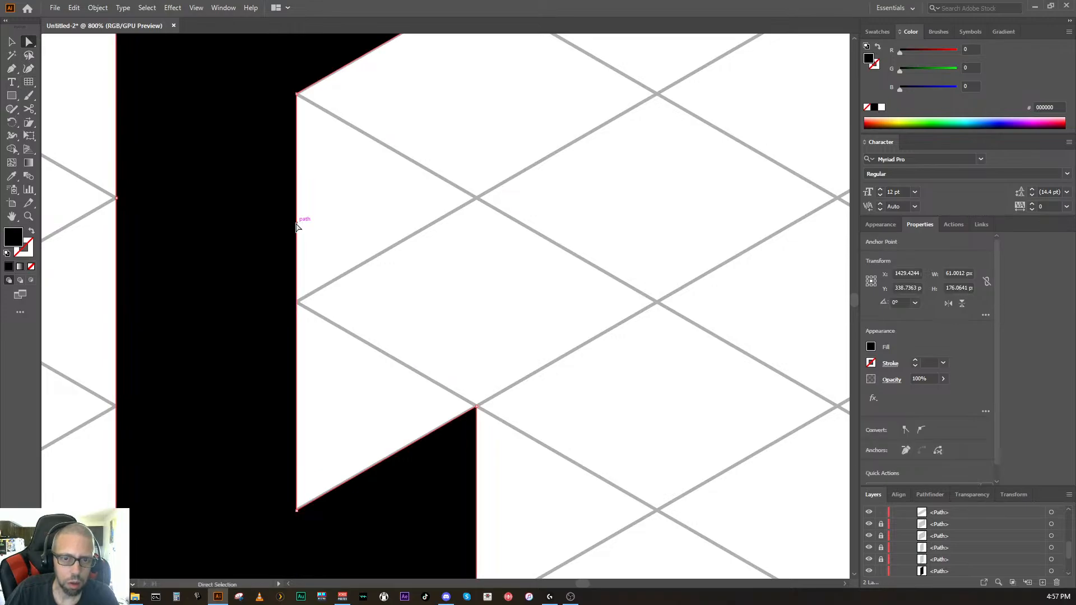
pyautogui.press('p')
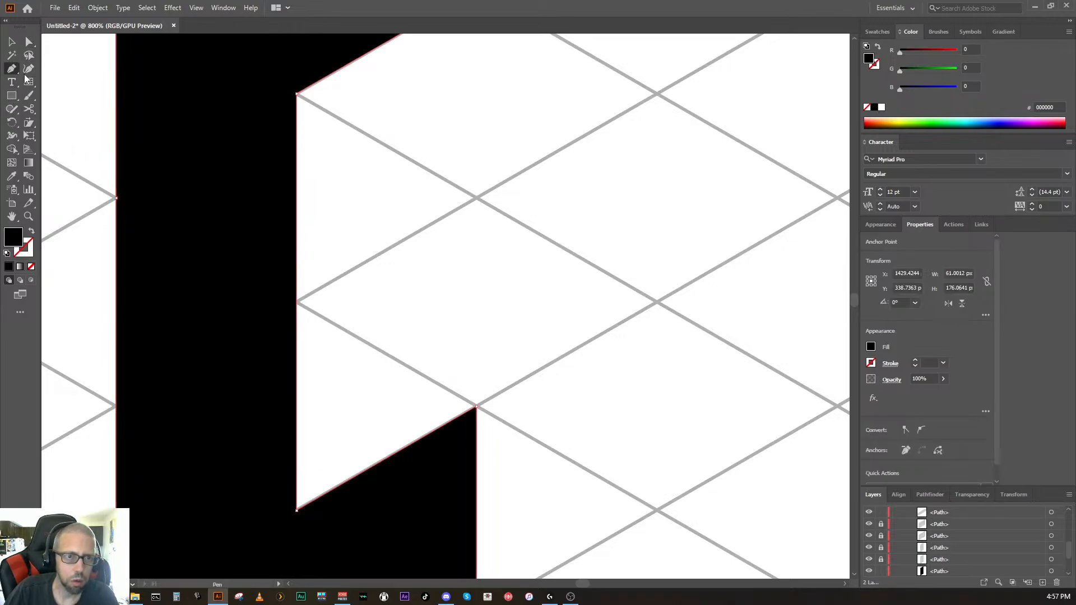
pyautogui.click(297, 198)
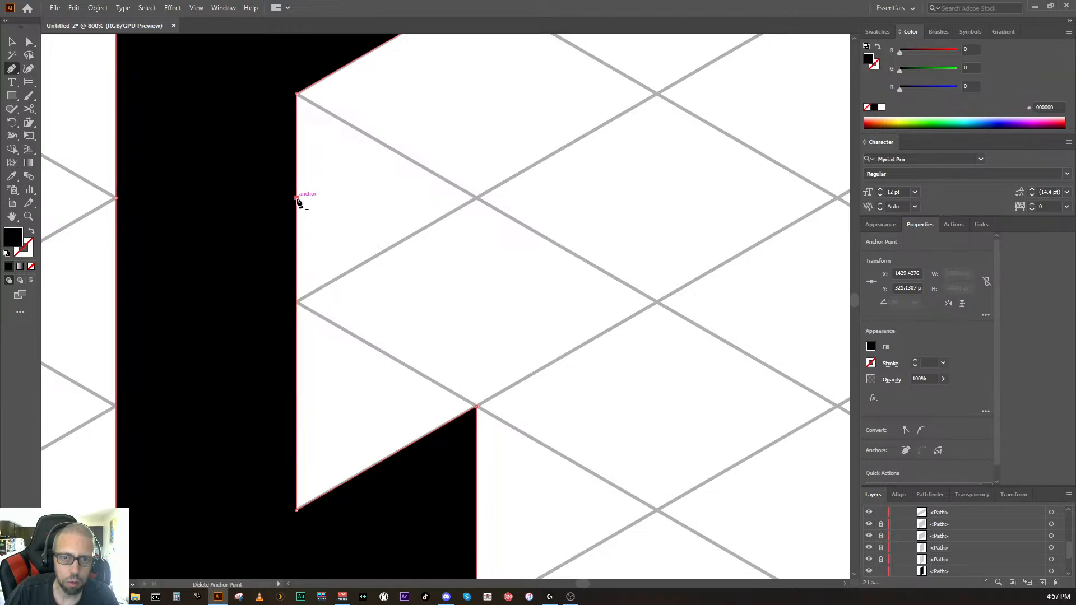
pyautogui.click(297, 407)
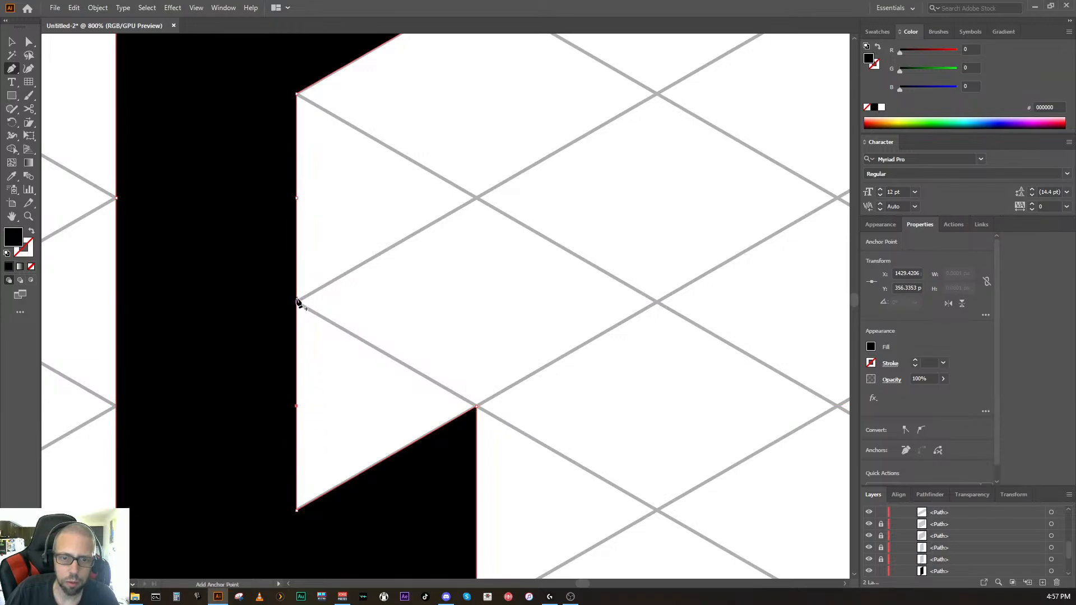
pyautogui.click(297, 241)
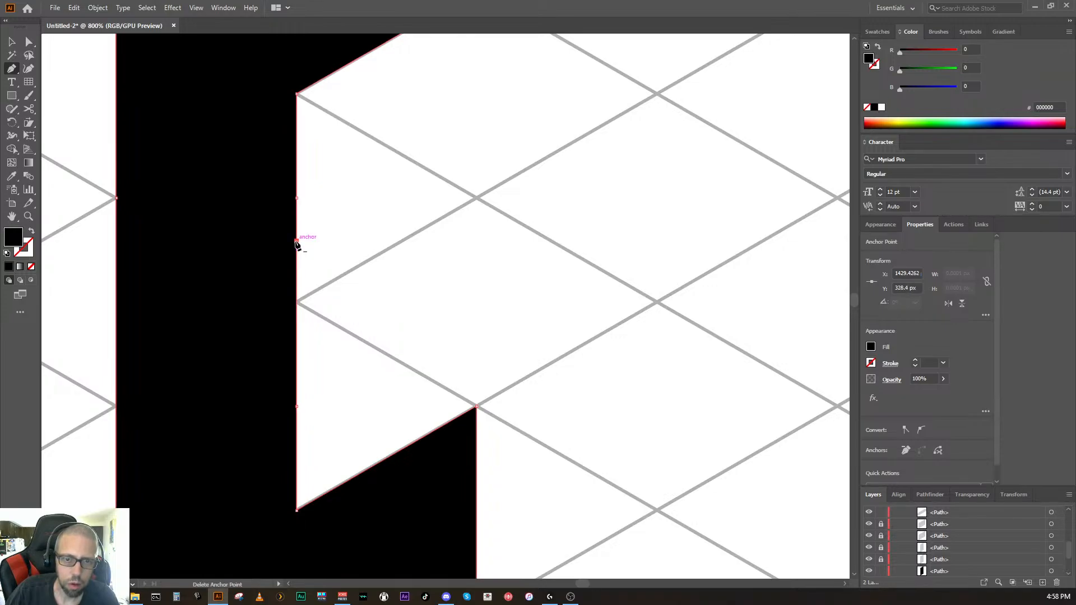
pyautogui.click(296, 345)
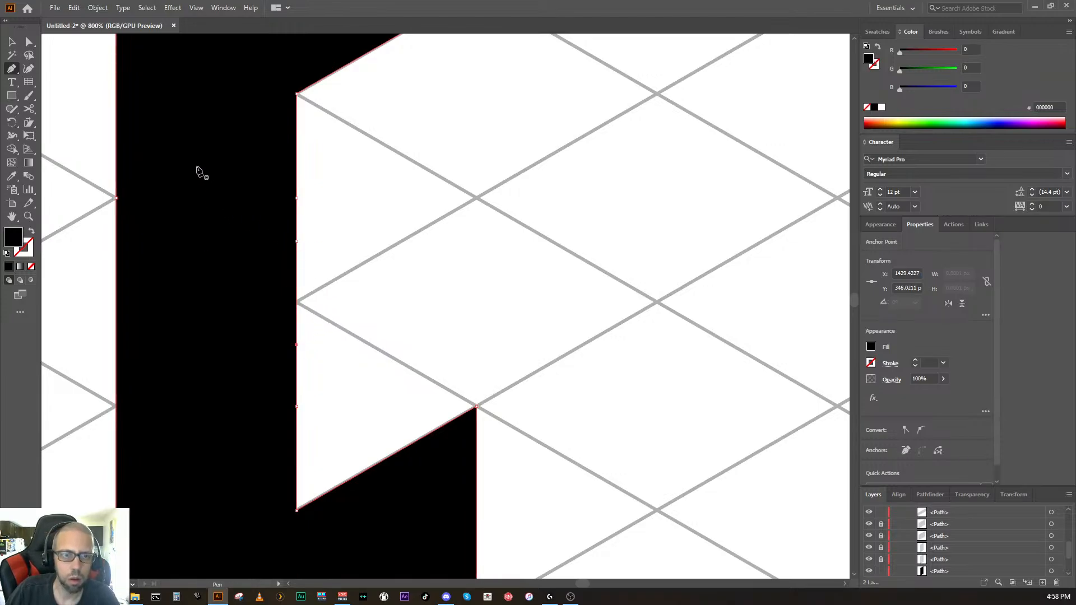
# Step: Pull the two middle anchor points out about 15 px and raise the upper one to form the angled middle arm of an E
pyautogui.click(26, 44)
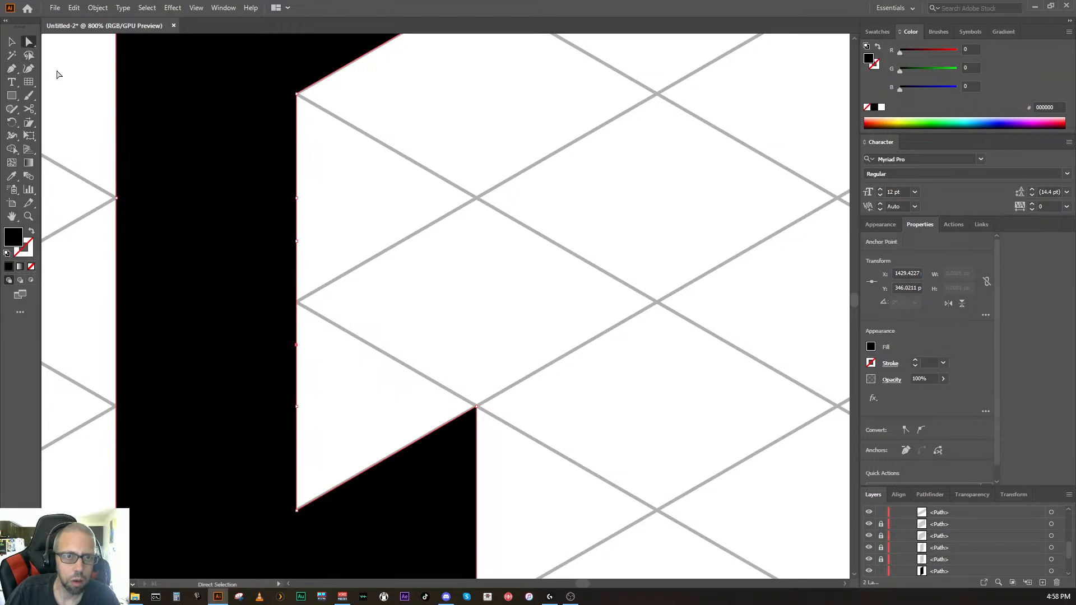
pyautogui.click(297, 242)
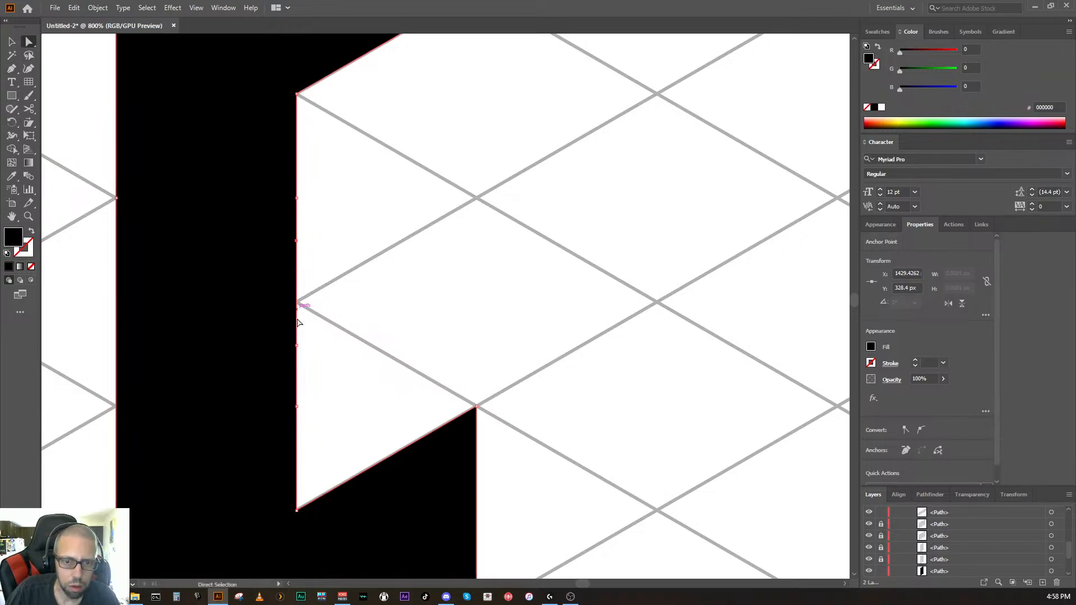
pyautogui.keyDown('shift'); pyautogui.click(295, 347); pyautogui.keyUp('shift')
pyautogui.moveTo(295, 347); pyautogui.dragTo(386, 351)
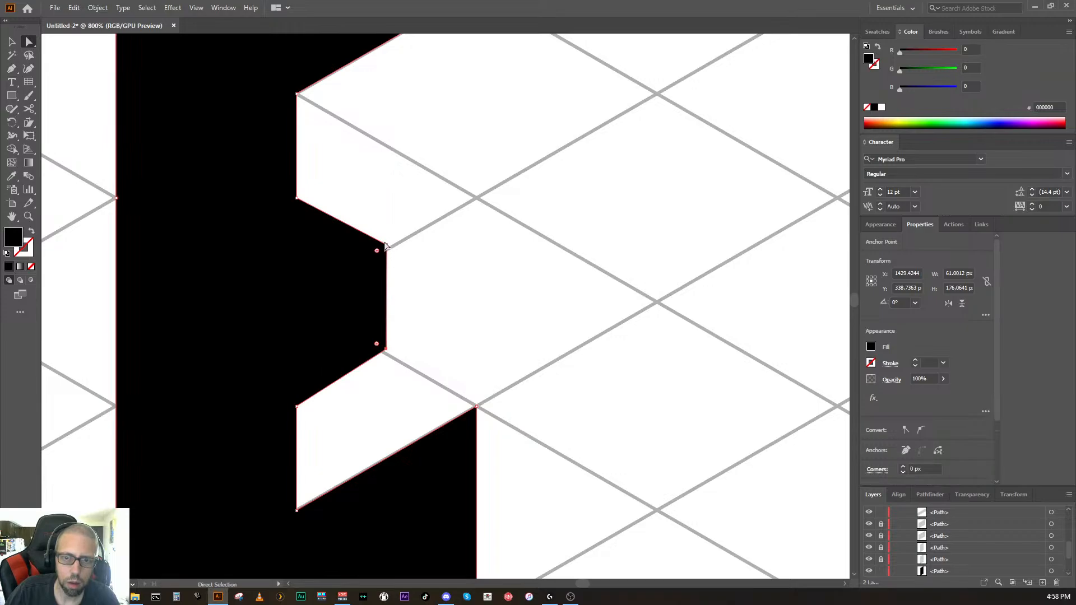
pyautogui.moveTo(386, 246); pyautogui.dragTo(383, 147)
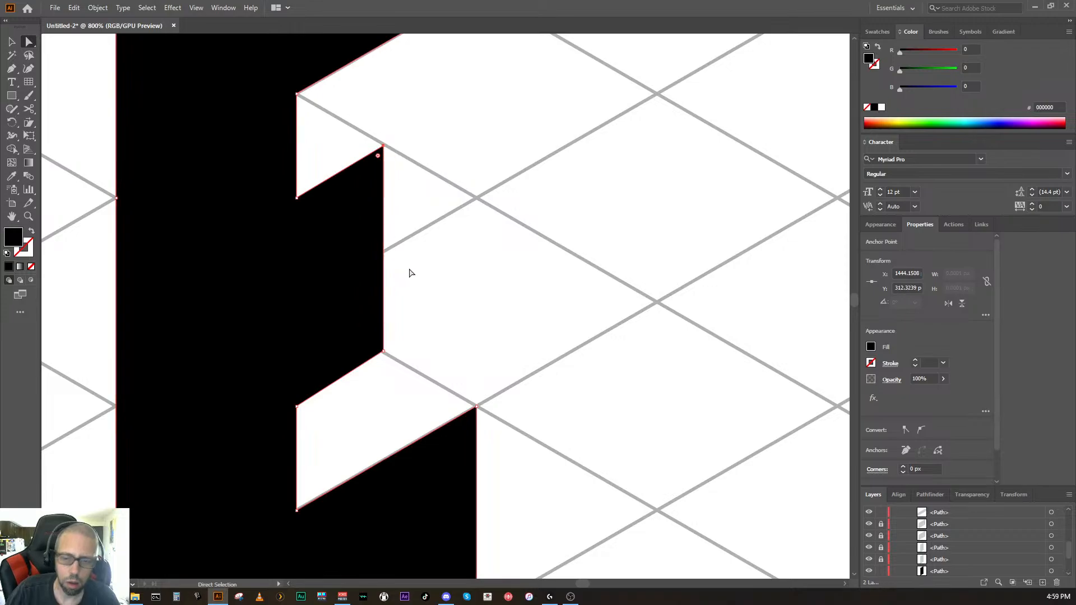
pyautogui.hotkey('ctrl', '-')
pyautogui.hotkey('ctrl', '-')
pyautogui.hotkey('ctrl', '-')
pyautogui.hotkey('ctrl', '-')
pyautogui.hotkey('ctrl', '-')
pyautogui.hotkey('ctrl', '-')
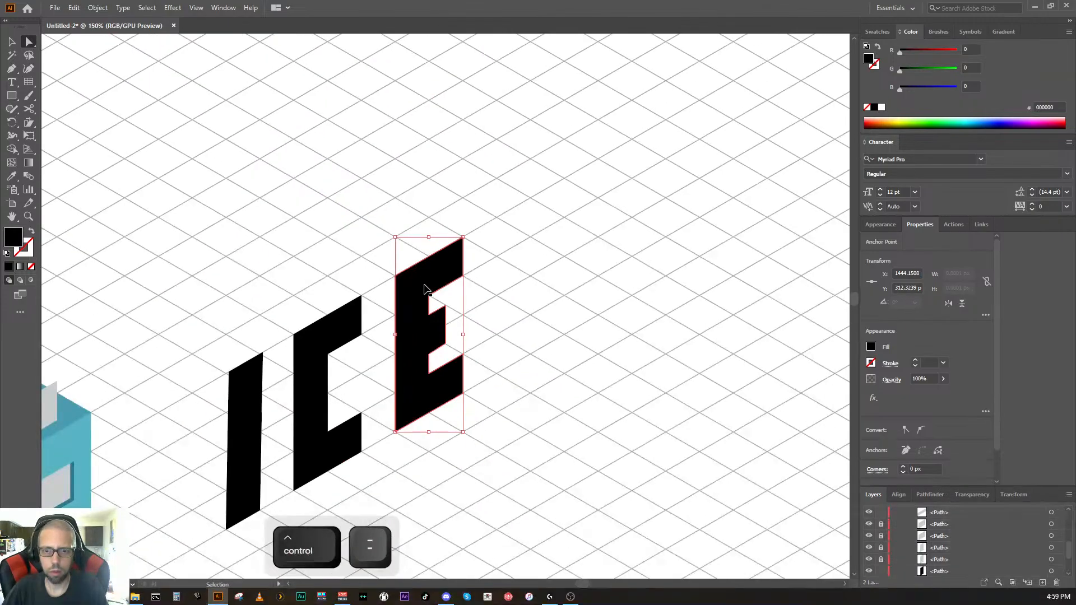
# Step: Duplicate the C shape along the isometric grid to the far side of the E, about 183 px right and 106 px up
pyautogui.keyDown('ctrl'); pyautogui.click(450, 431); pyautogui.keyUp('ctrl')
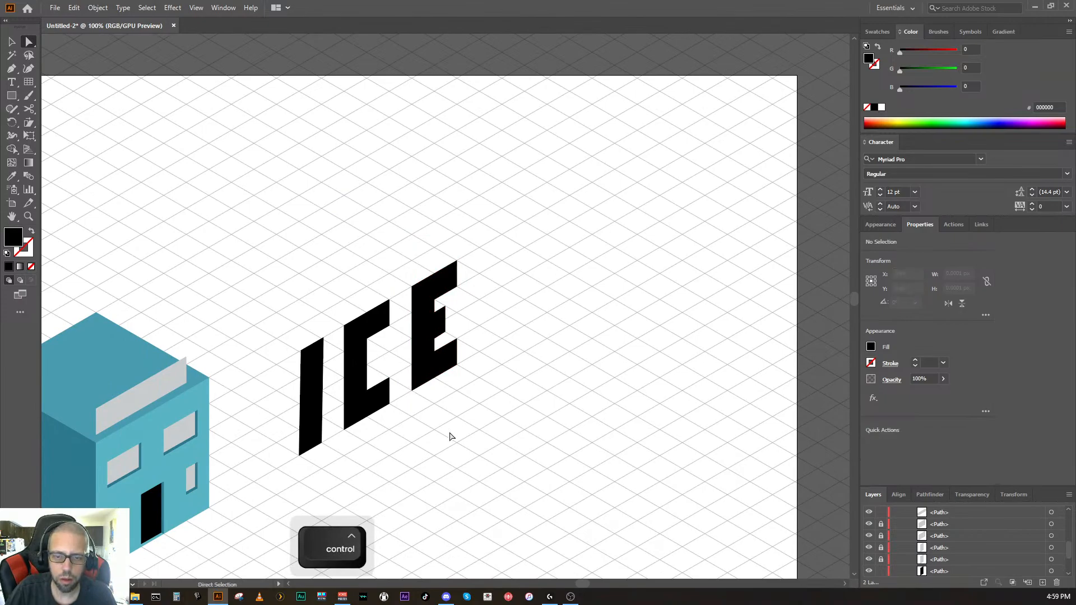
pyautogui.press('space')
pyautogui.moveTo(450, 436); pyautogui.dragTo(379, 450)
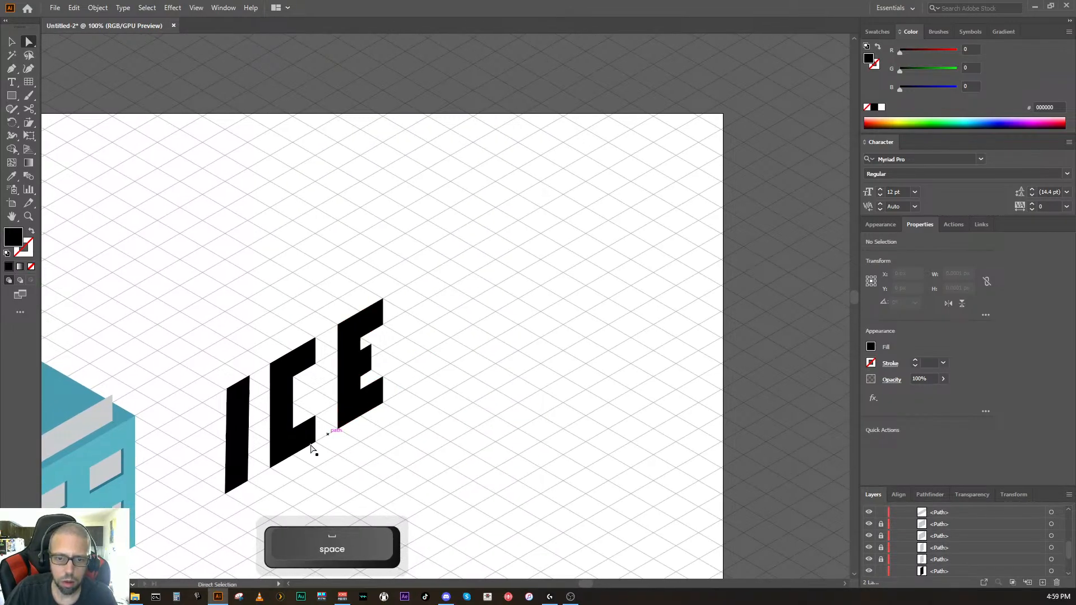
pyautogui.press('alt')
pyautogui.moveTo(300, 445); pyautogui.dragTo(366, 421)
pyautogui.press('space')
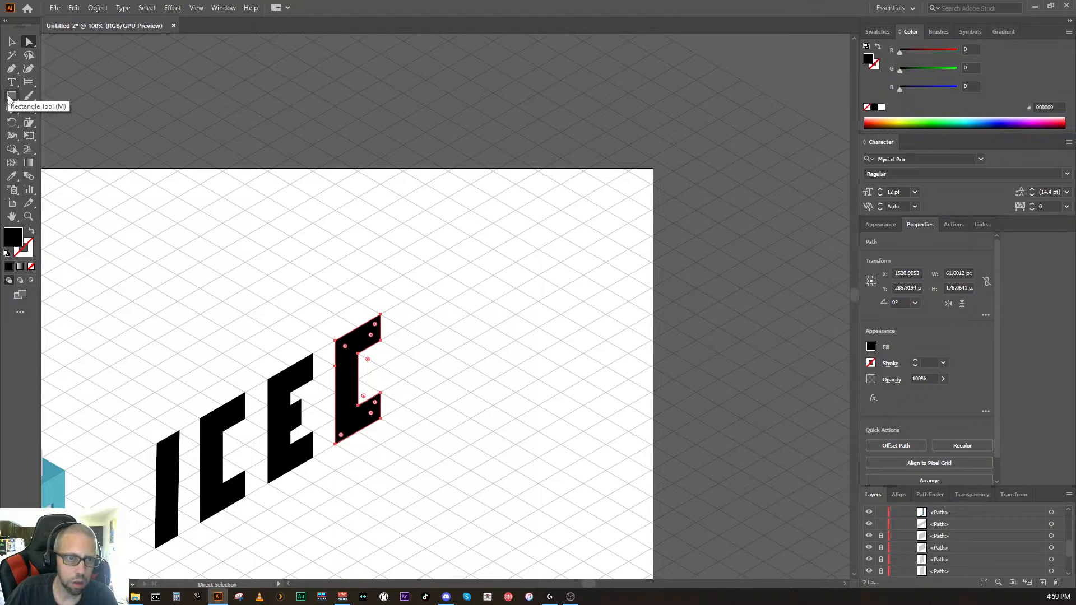
# Step: With the Pen tool, draw the two vertical sides and slanted upper edge of a 61 px wide block letter one grid gap beyond the second C
pyautogui.click(12, 68)
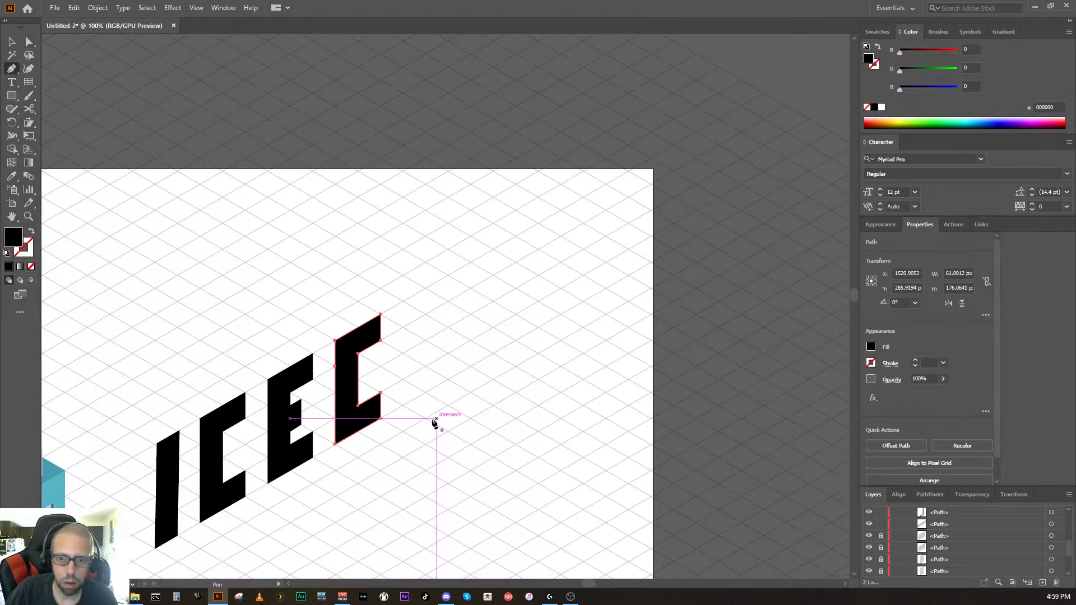
pyautogui.click(402, 405)
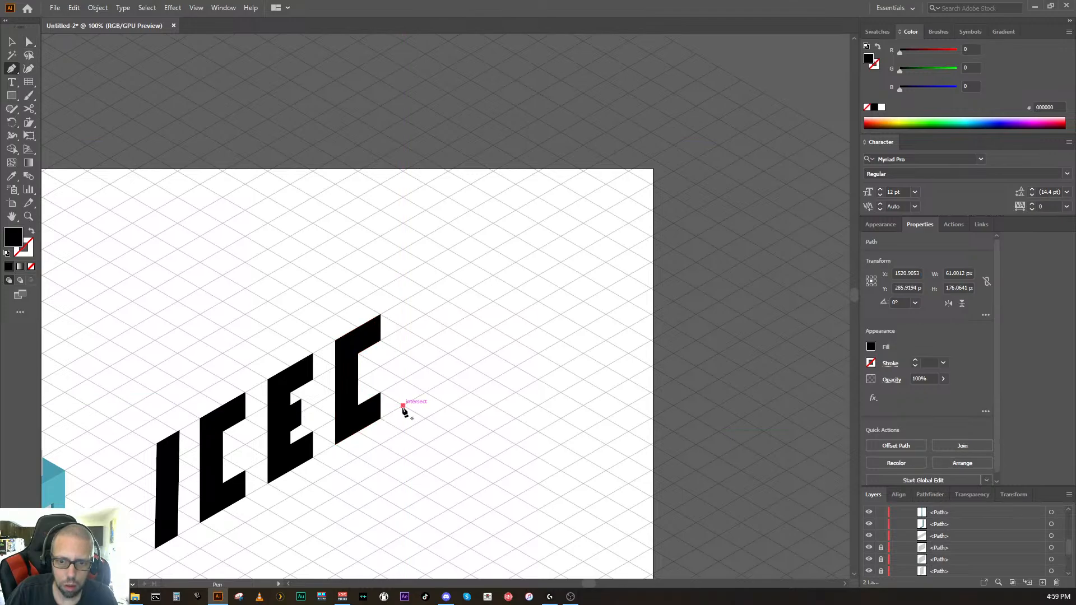
pyautogui.click(403, 301)
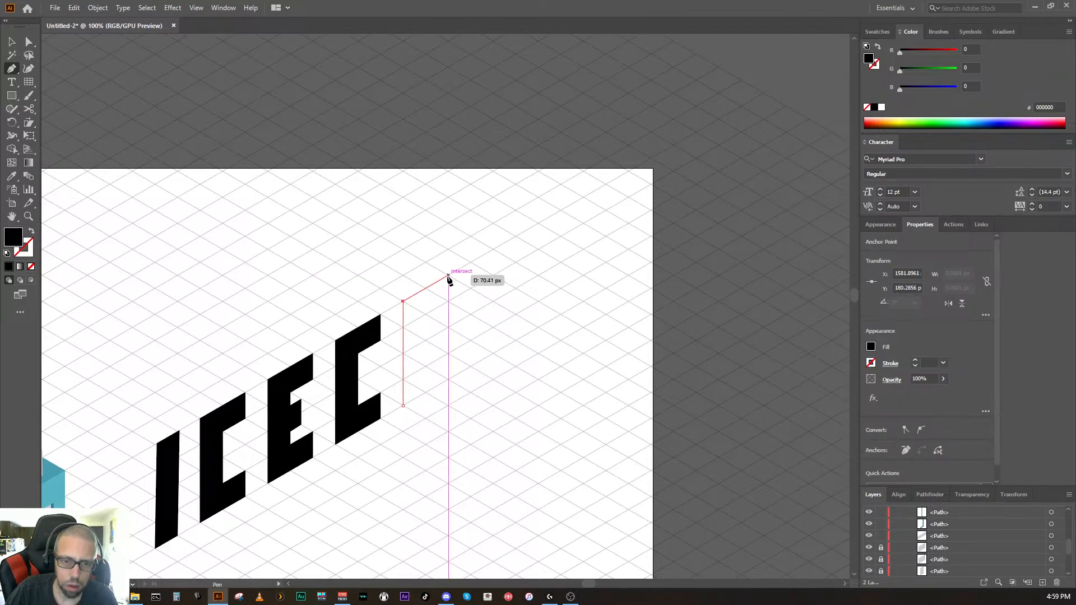
pyautogui.click(448, 275)
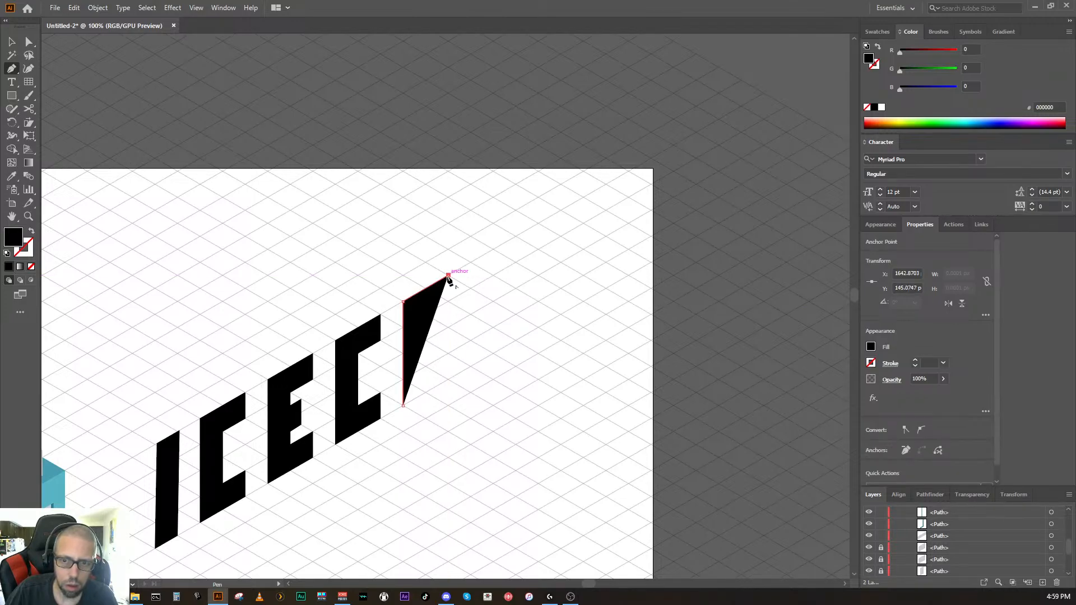
pyautogui.click(448, 379)
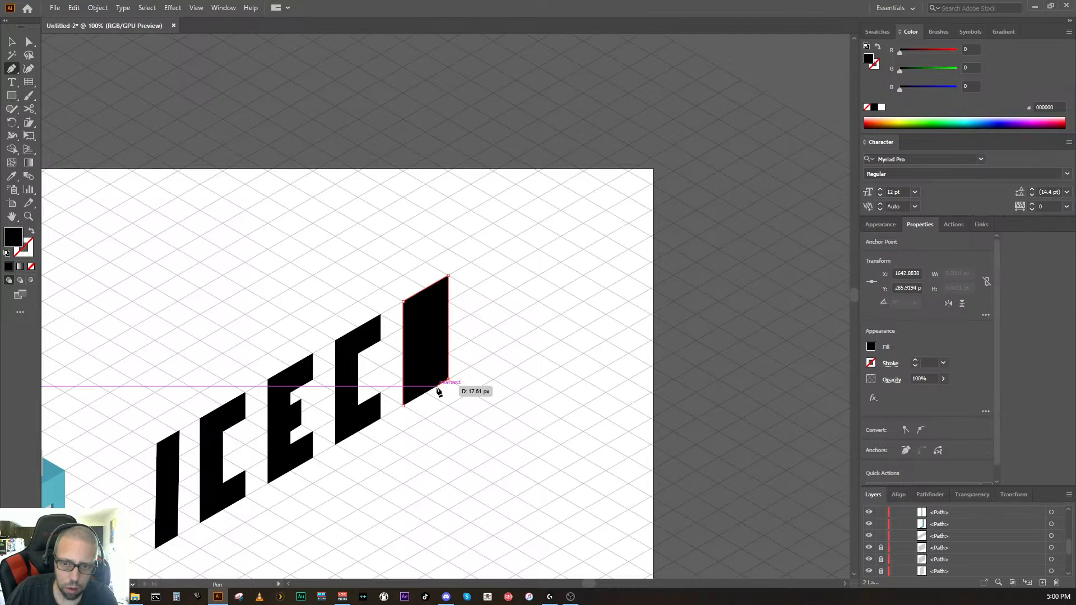
# Step: Cut a notch into the block letter's lower edge to form two narrow legs, and close the path at its starting point
pyautogui.click(438, 387)
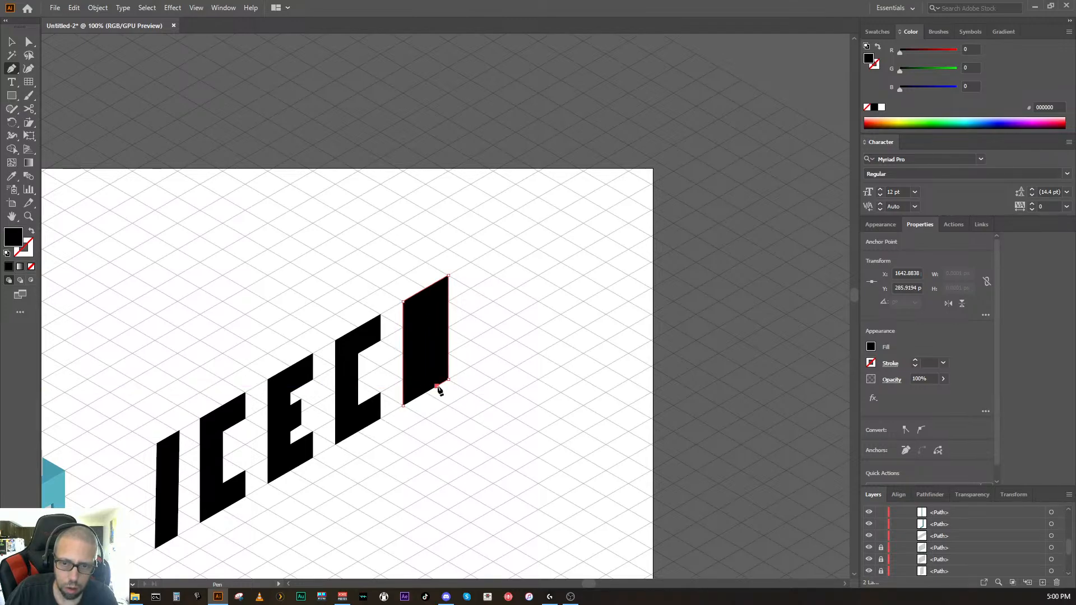
pyautogui.click(437, 360)
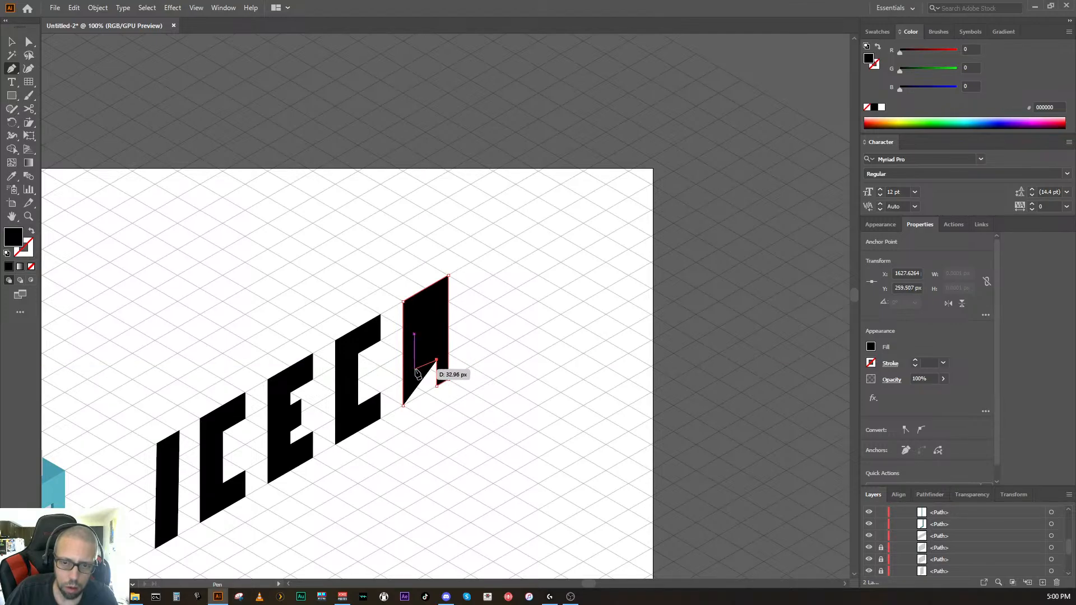
pyautogui.click(414, 368)
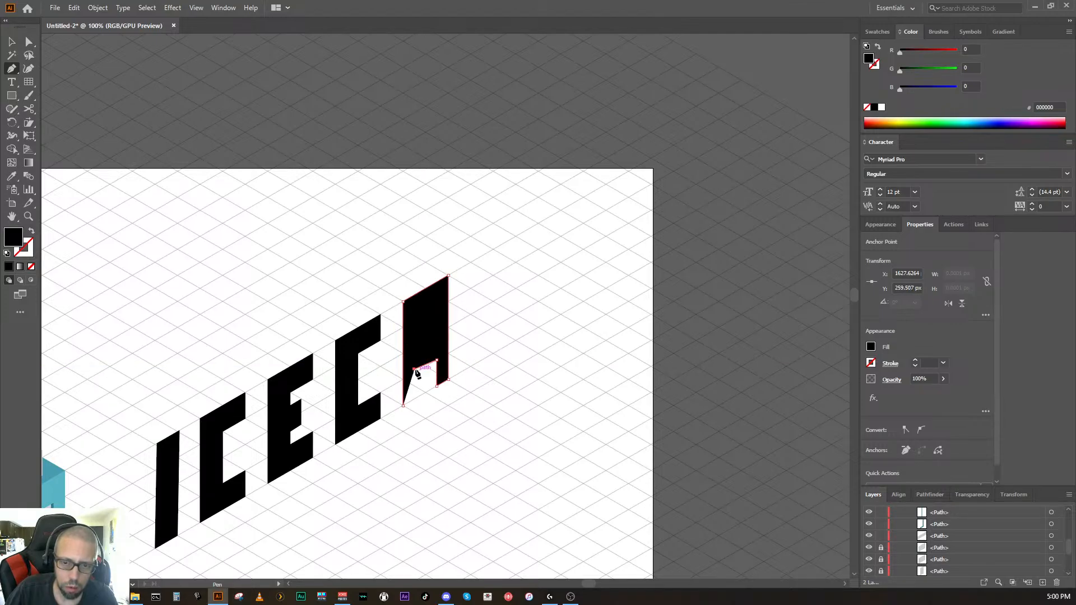
pyautogui.click(415, 400)
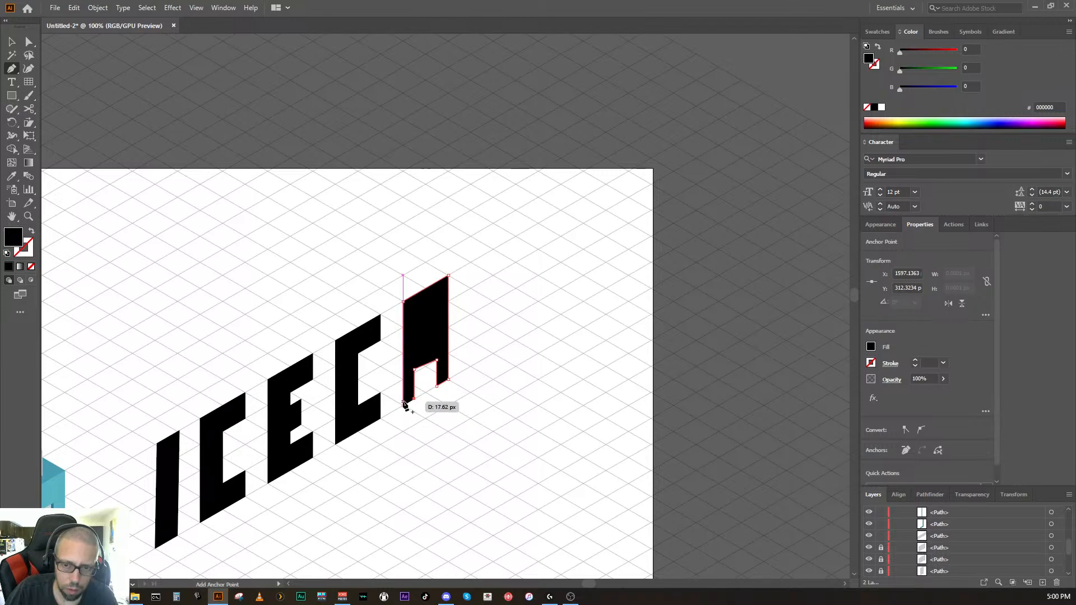
pyautogui.hotkey('ctrl', 'z')
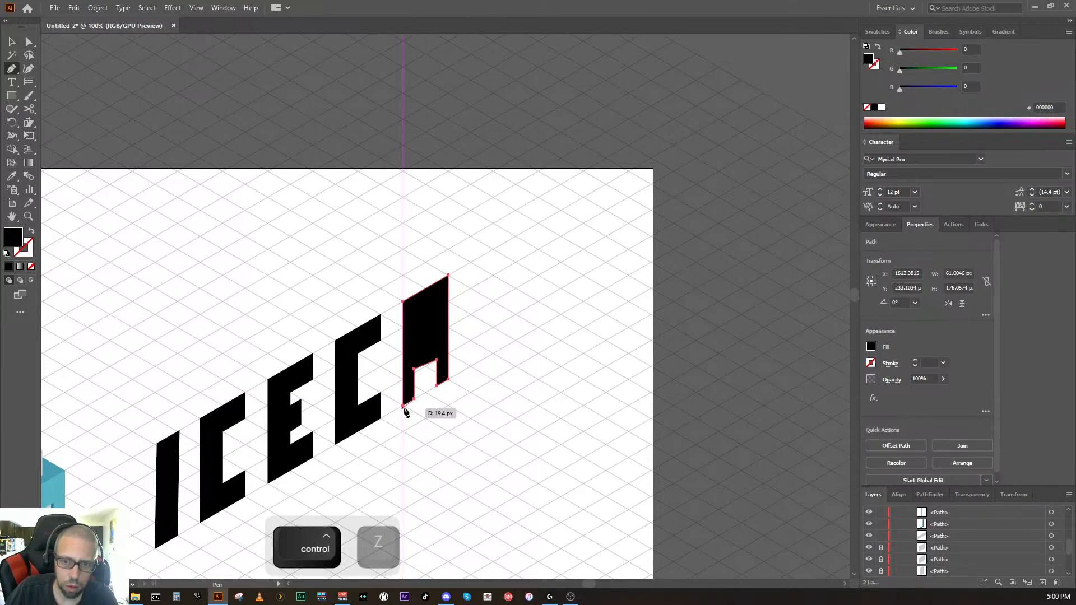
pyautogui.keyDown('ctrl'); pyautogui.click(403, 406); pyautogui.keyUp('ctrl')
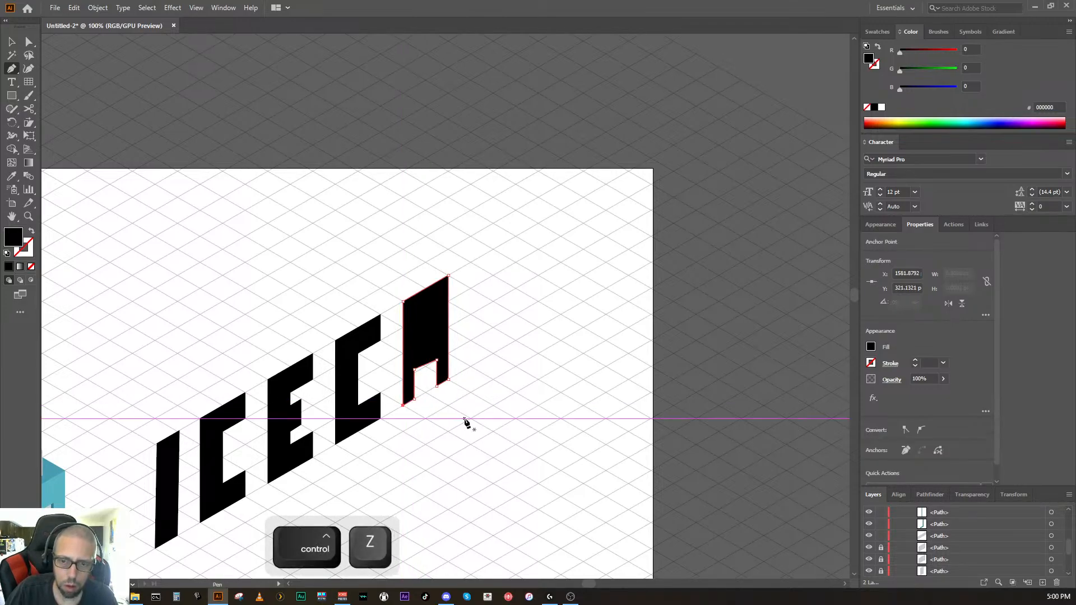
pyautogui.press('ctrl')
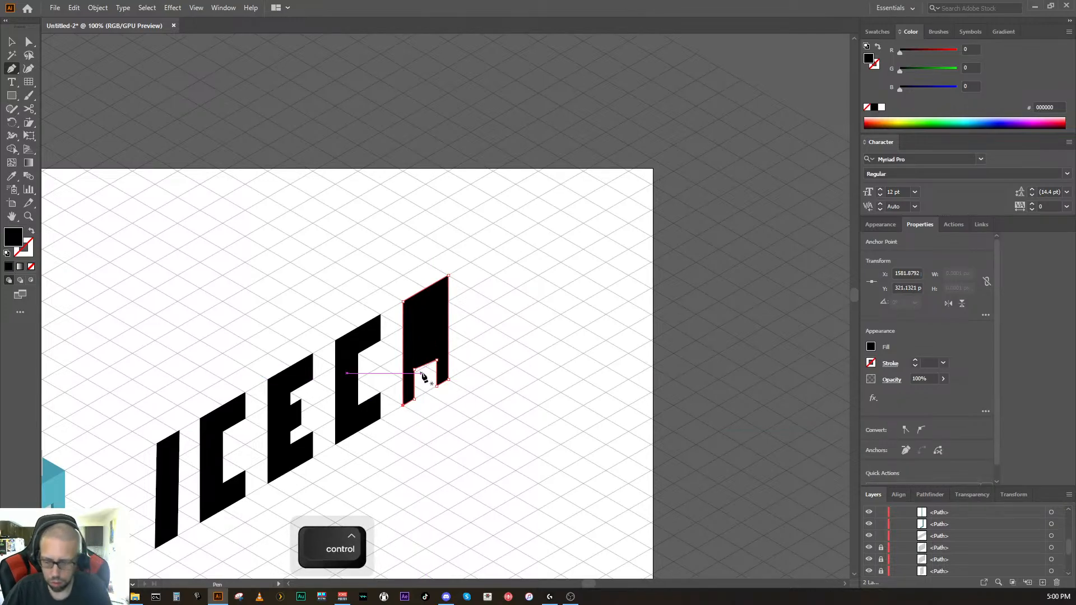
# Step: Move the lower anchor on the notch's slanted top edge down about 5 px so that edge follows the isometric grid line
pyautogui.hotkey('ctrl', '=')
pyautogui.hotkey('ctrl', '=')
pyautogui.hotkey('ctrl', '=')
pyautogui.hotkey('ctrl', '=')
pyautogui.moveTo(572, 164); pyautogui.dragTo(453, 312)
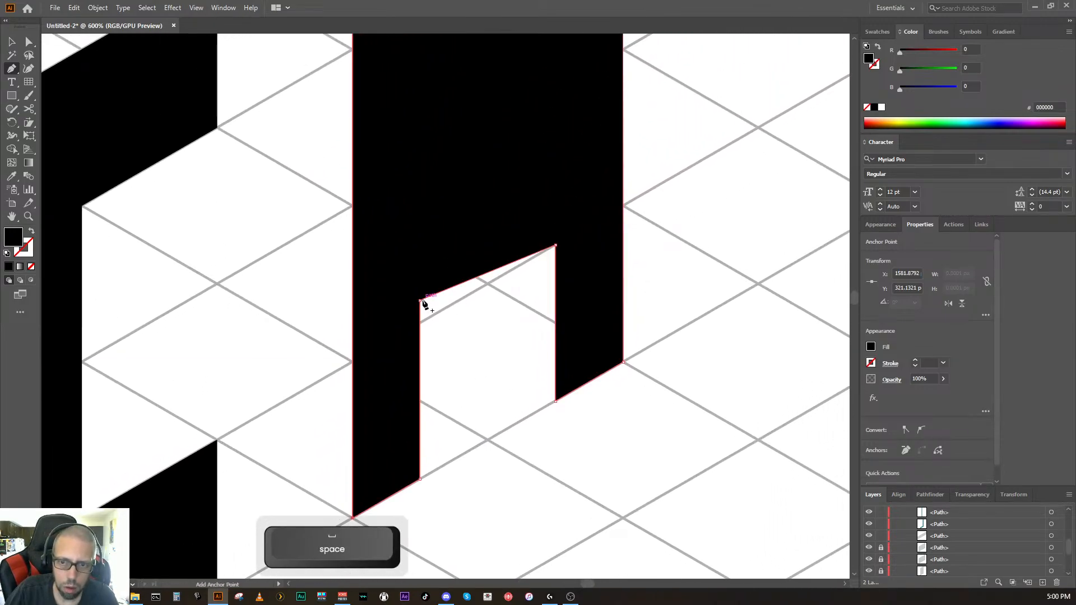
pyautogui.click(31, 42)
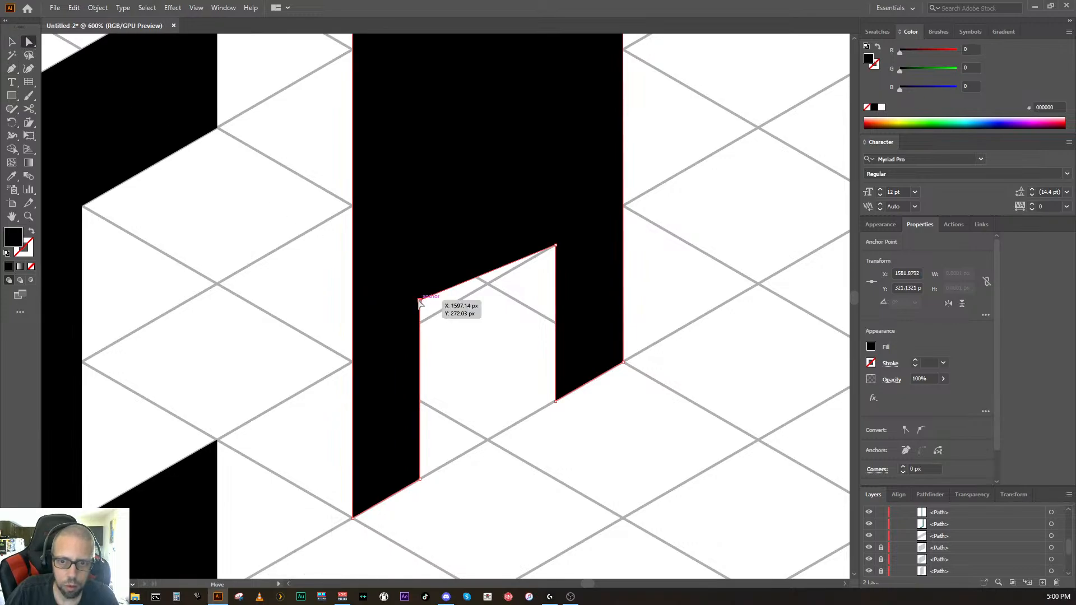
pyautogui.moveTo(420, 302); pyautogui.dragTo(420, 328)
pyautogui.moveTo(420, 326); pyautogui.dragTo(420, 326)
# Step: Target all artwork on Layer 2 and lower its opacity to 31% so the grid shows through the letters
pyautogui.hotkey('ctrl', '-')
pyautogui.hotkey('ctrl', '-')
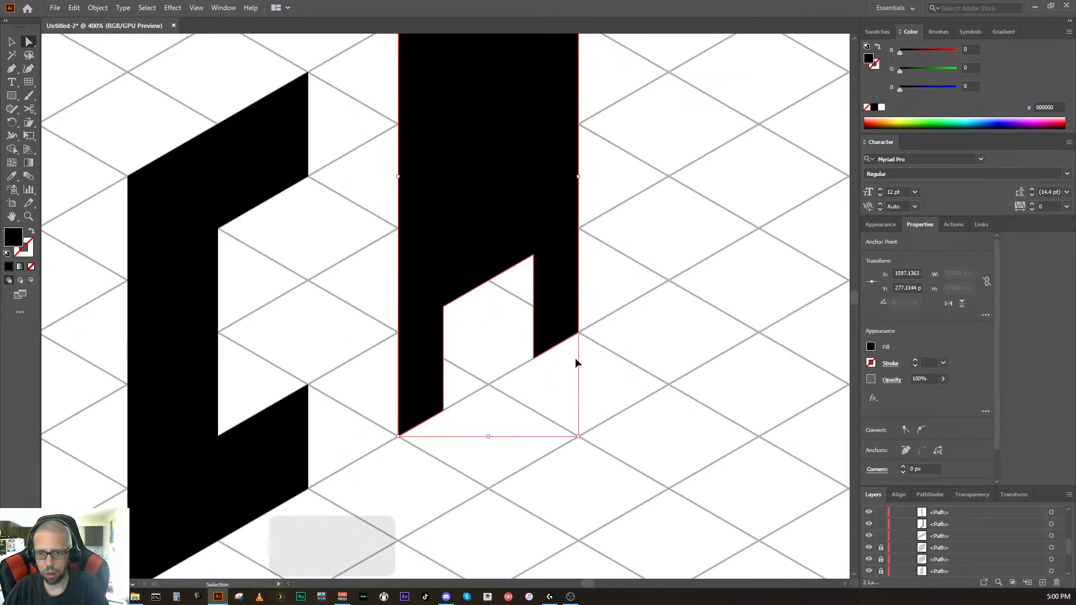
pyautogui.hotkey('ctrl', '=')
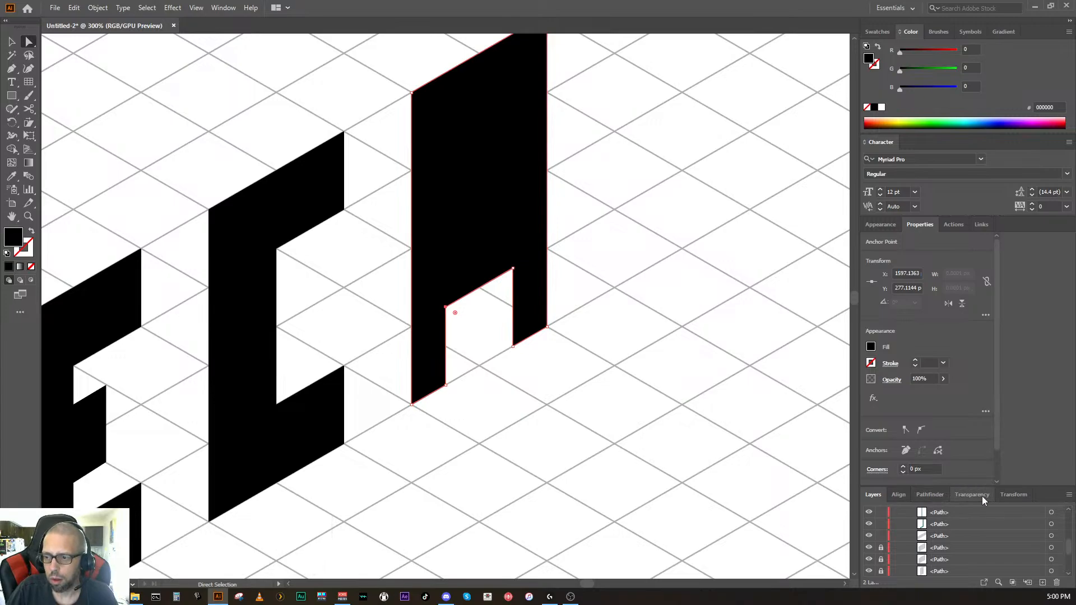
pyautogui.scroll(5, 1048, 519)
pyautogui.click(1051, 512)
pyautogui.click(944, 380)
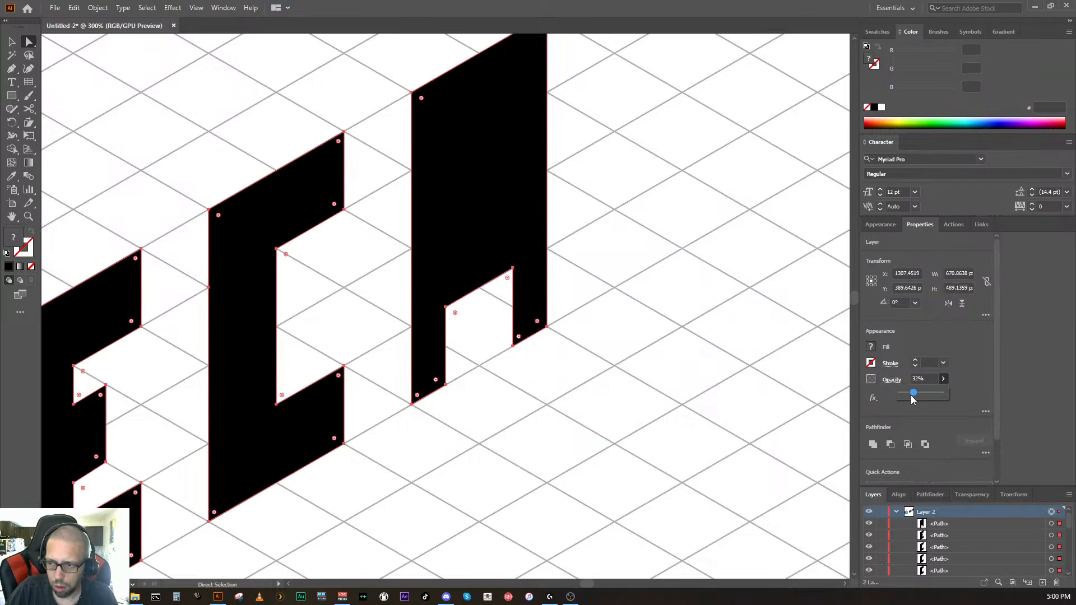
pyautogui.moveTo(912, 399); pyautogui.dragTo(912, 398)
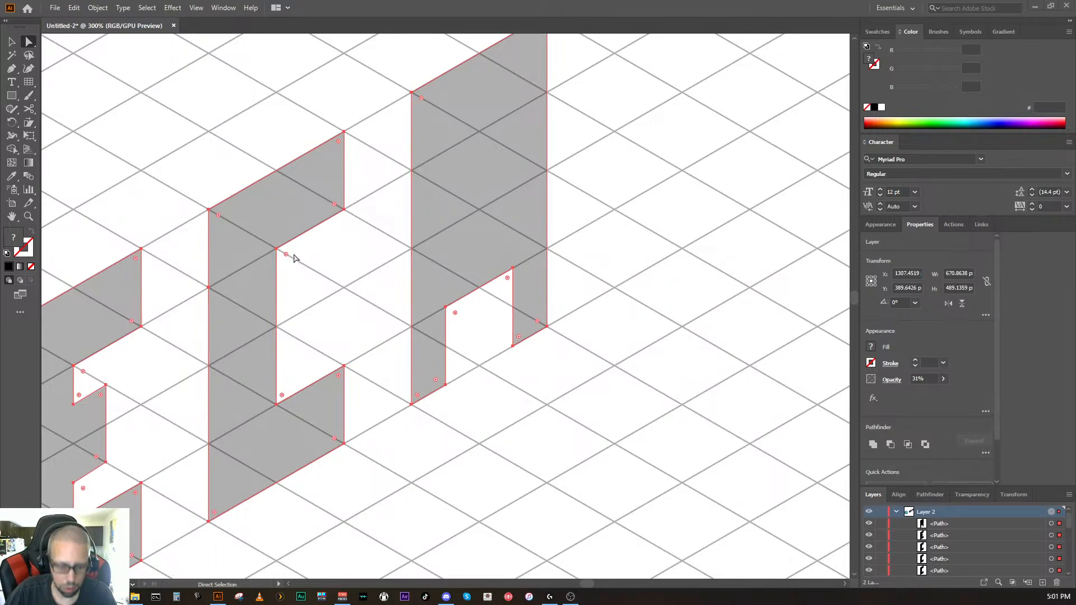
# Step: Draw a closed parallelogram about 30 px wide with 35 px vertical sides inside the upper half of the two-legged letter, following the grid
pyautogui.press('p')
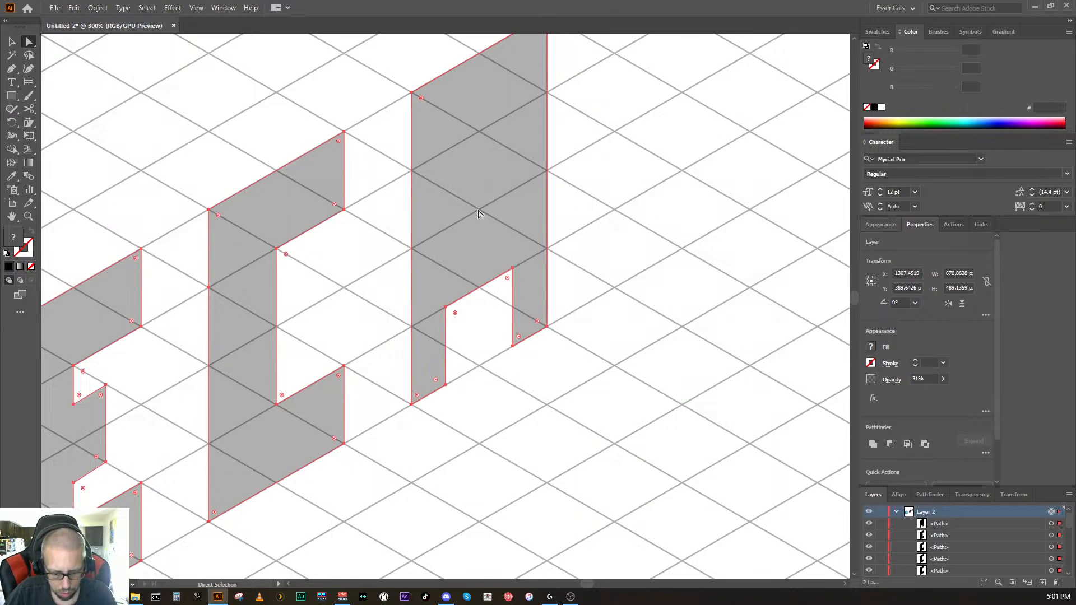
pyautogui.press('p')
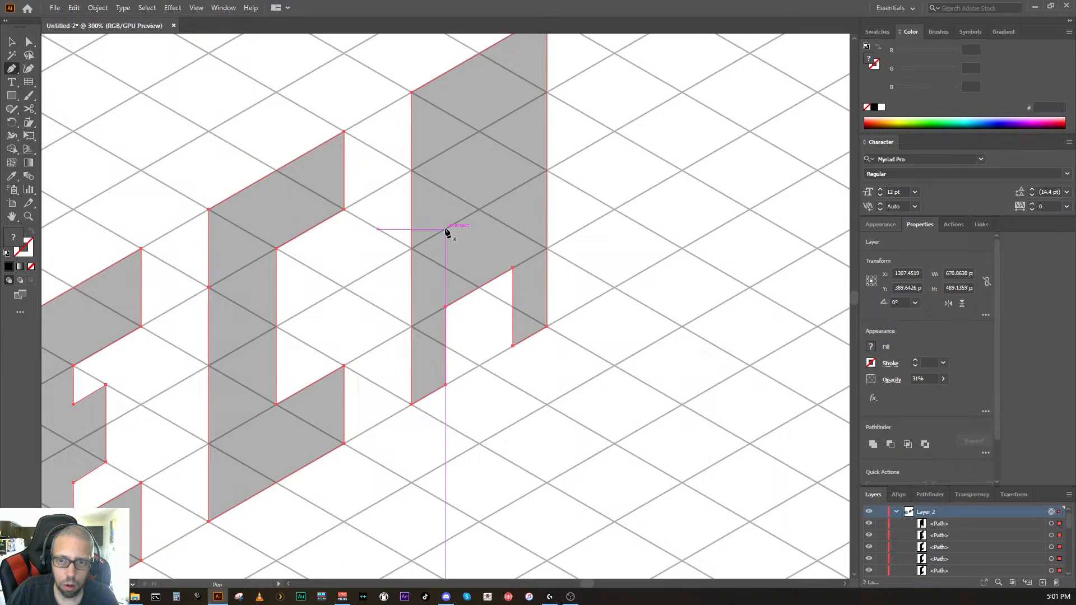
pyautogui.click(446, 229)
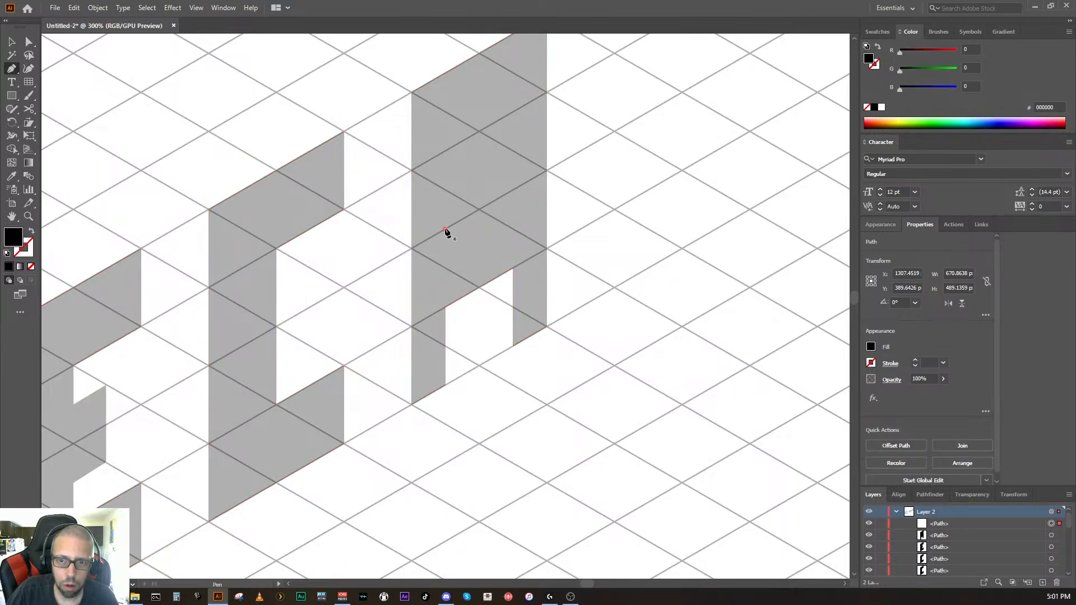
pyautogui.keyDown('shift'); pyautogui.click(445, 151); pyautogui.keyUp('shift')
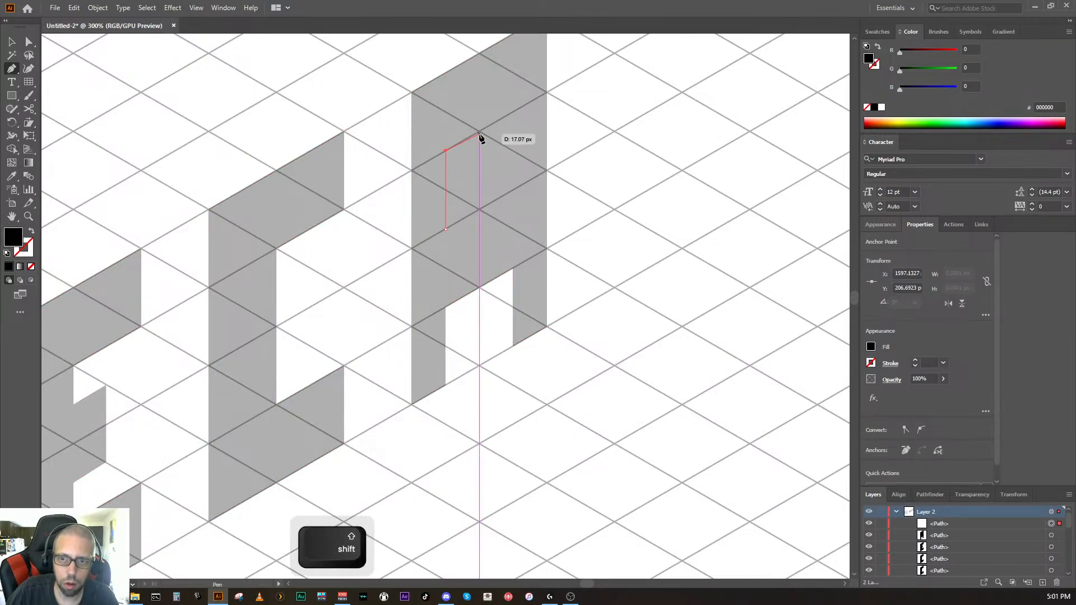
pyautogui.click(513, 112)
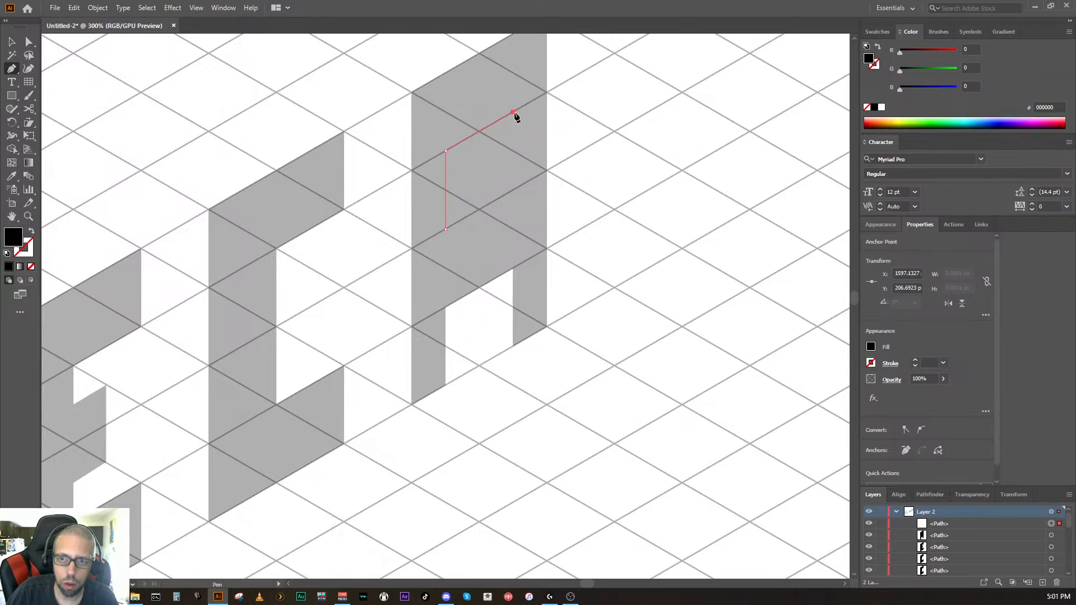
pyautogui.click(513, 190)
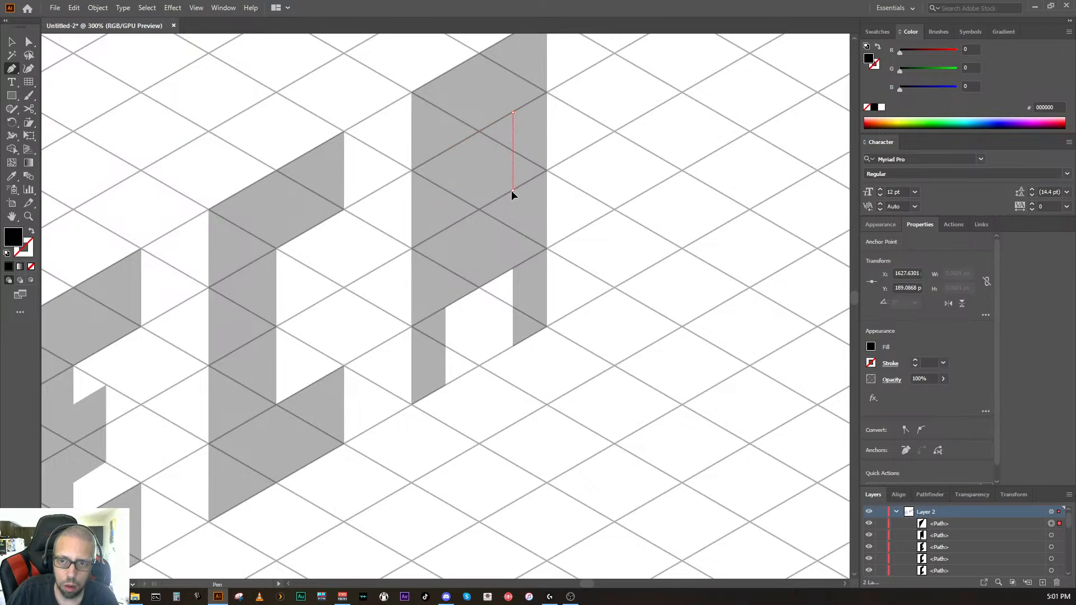
pyautogui.click(447, 230)
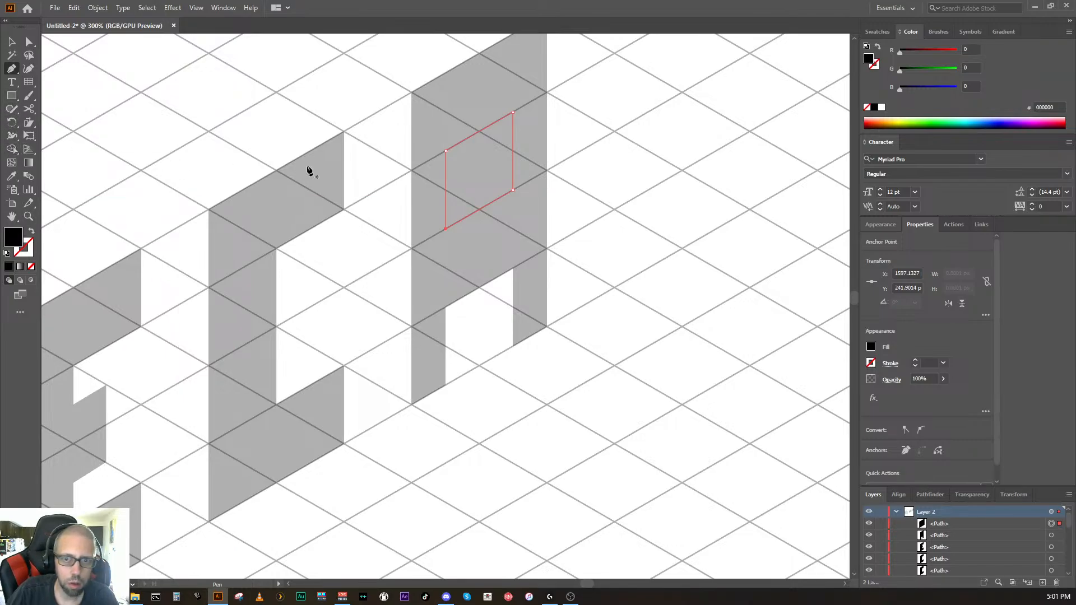
# Step: Select the two-legged letter with its inner parallelogram and cut the parallelogram out as a hole using Shape Builder
pyautogui.press('ctrl')
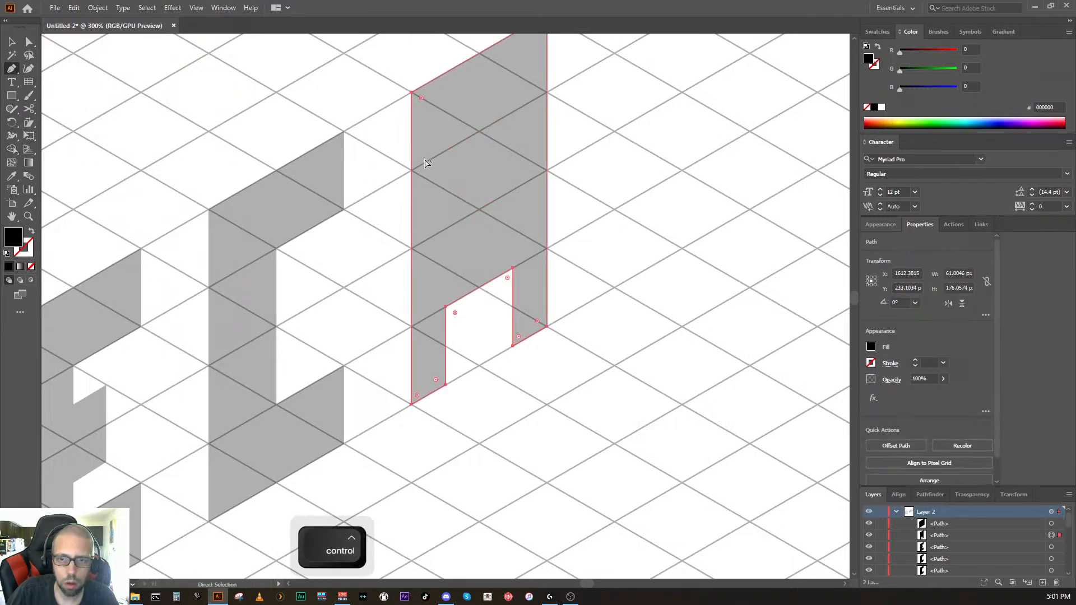
pyautogui.keyDown('ctrl'); pyautogui.click(454, 177); pyautogui.keyUp('ctrl')
pyautogui.keyDown('ctrl'); pyautogui.keyDown('shift'); pyautogui.click(451, 311); pyautogui.keyUp('shift'); pyautogui.keyUp('ctrl')
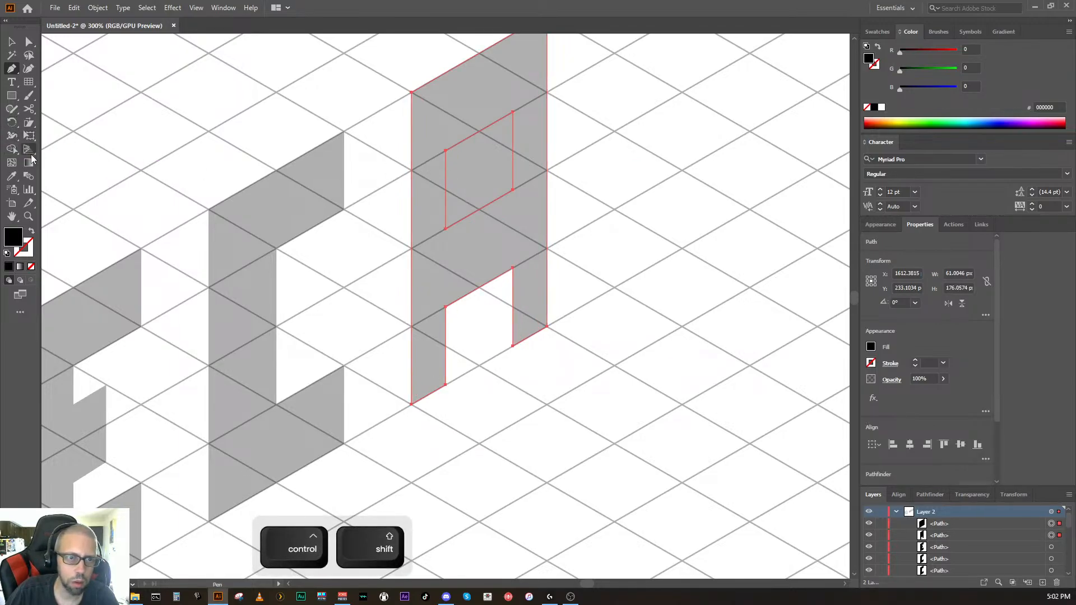
pyautogui.click(13, 149)
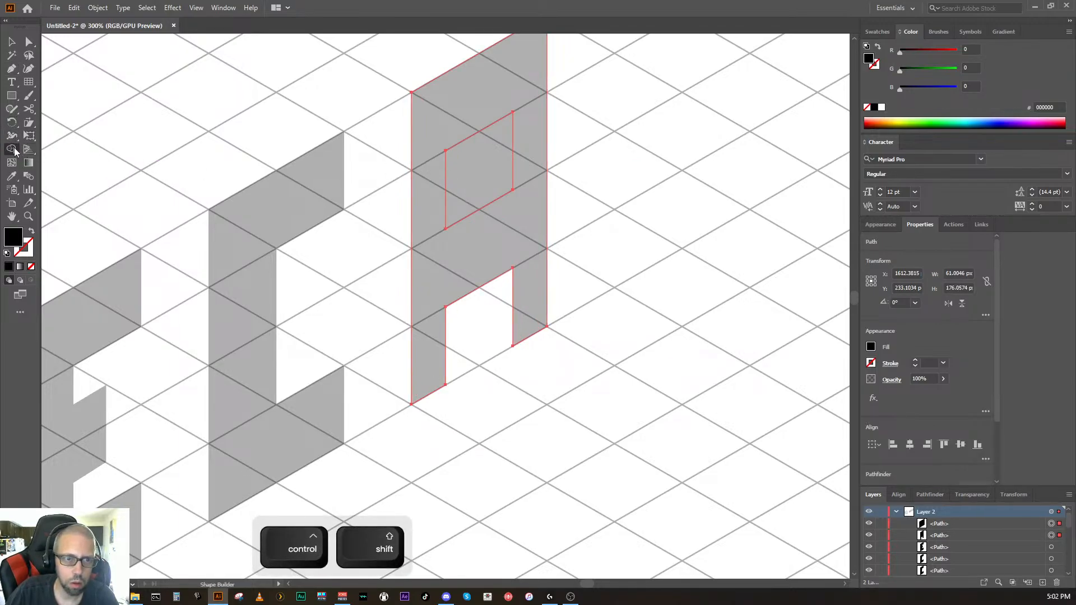
pyautogui.keyDown('alt'); pyautogui.click(476, 191); pyautogui.keyUp('alt')
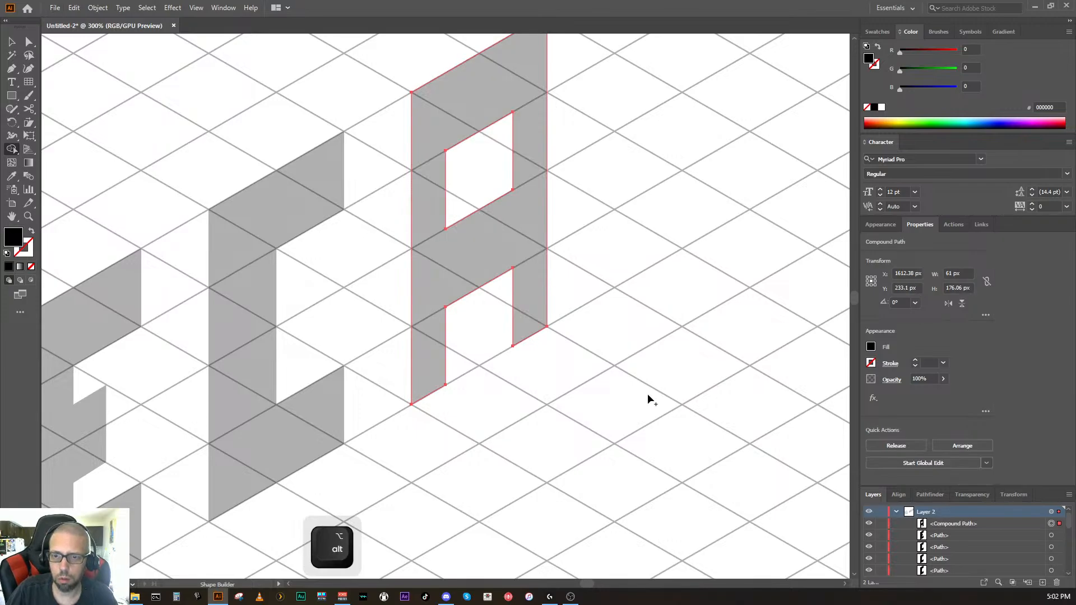
pyautogui.hotkey('ctrl', '-')
pyautogui.hotkey('ctrl', '-')
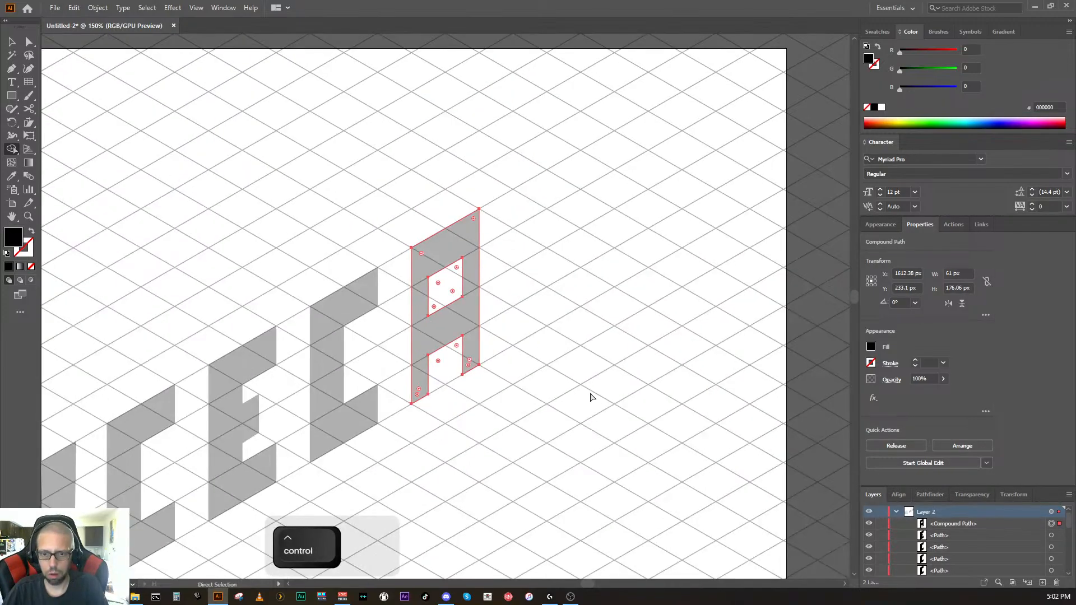
pyautogui.hotkey('ctrl', '-')
pyautogui.hotkey('ctrl', '=')
pyautogui.hotkey('ctrl', '=')
pyautogui.hotkey('ctrl', '=')
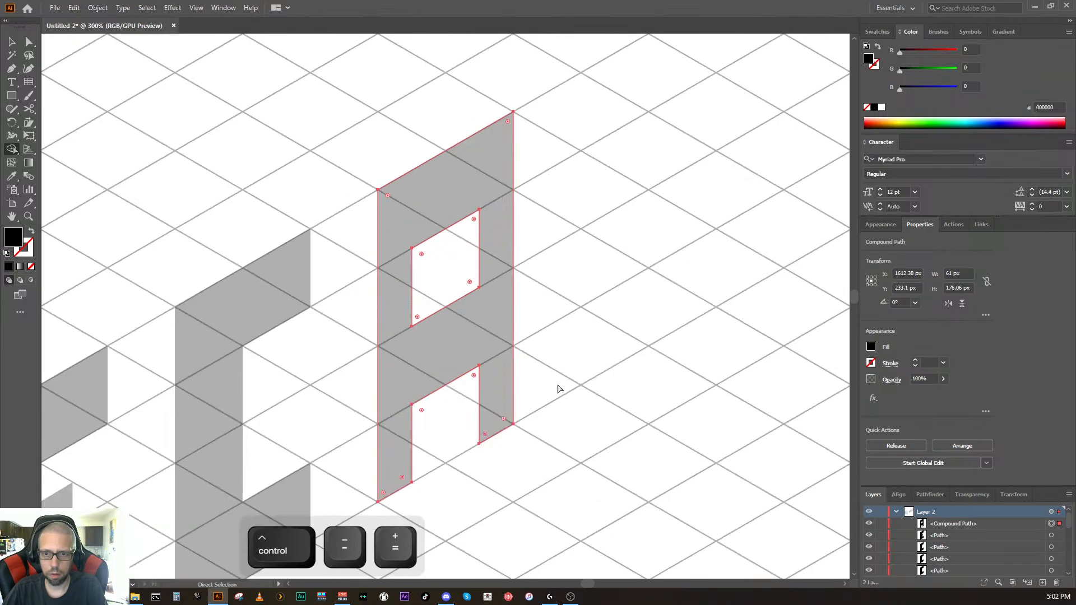
pyautogui.press('space')
pyautogui.moveTo(588, 333); pyautogui.dragTo(393, 389)
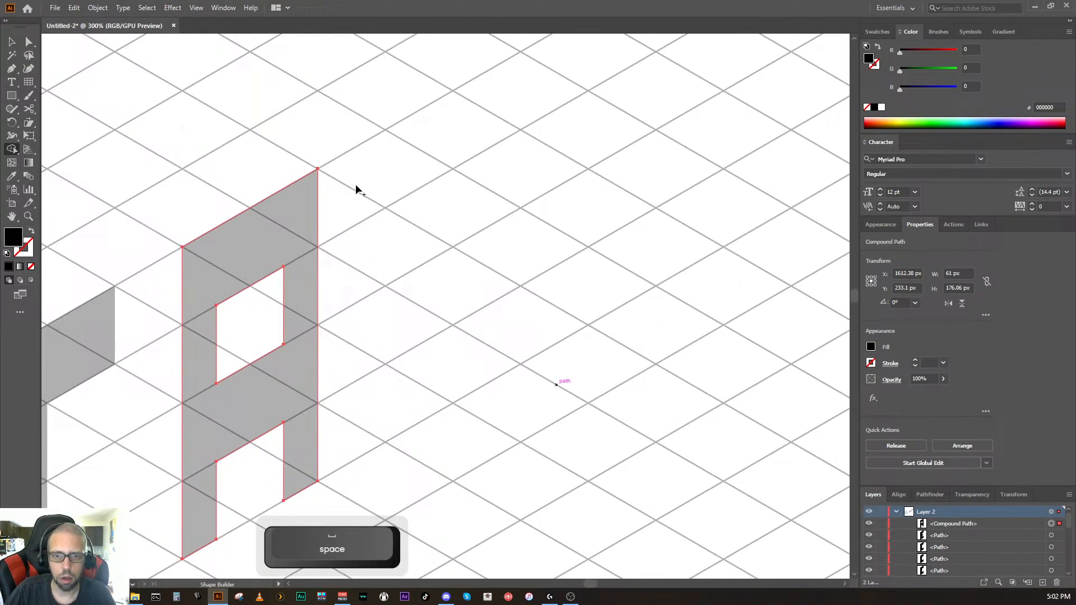
# Step: Draw a closed T-shaped letter about 91 px wide and 174 px tall after the A, following the isometric grid
pyautogui.hotkey('ctrl', '-')
pyautogui.hotkey('ctrl', '-')
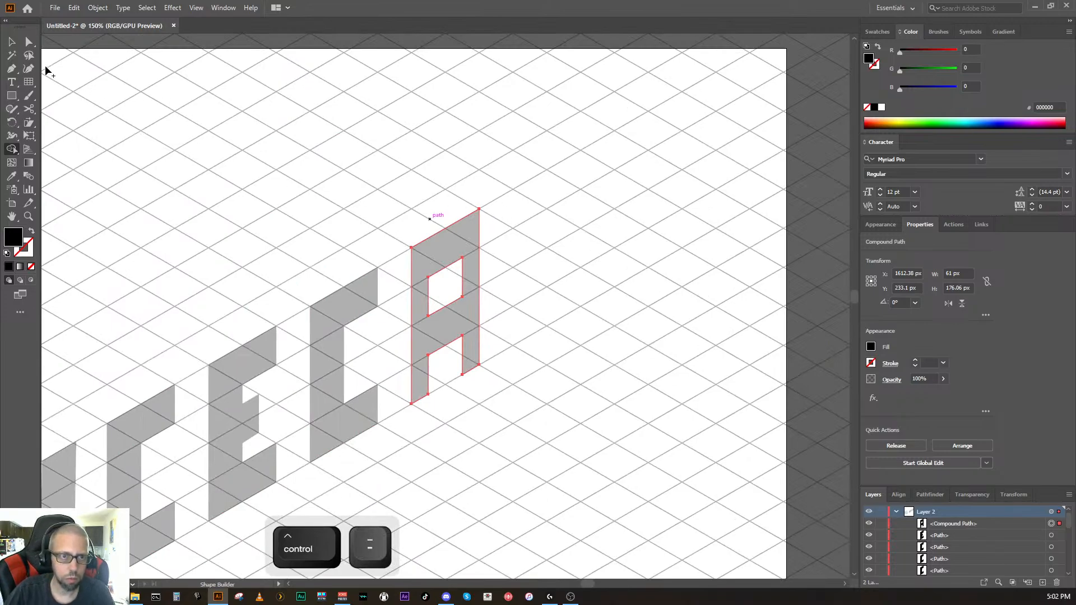
pyautogui.press('v')
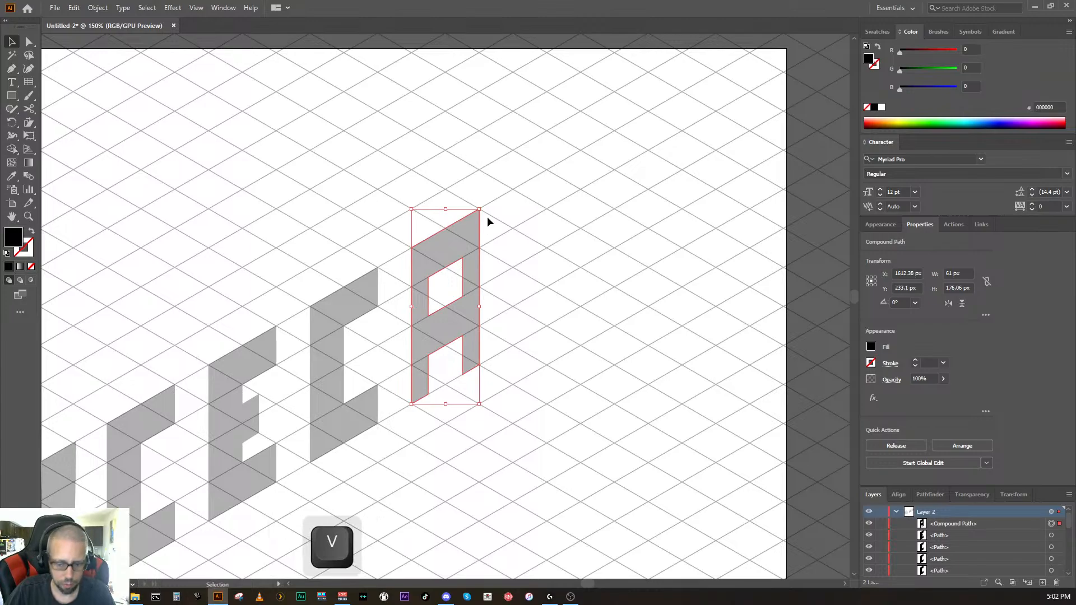
pyautogui.press('p')
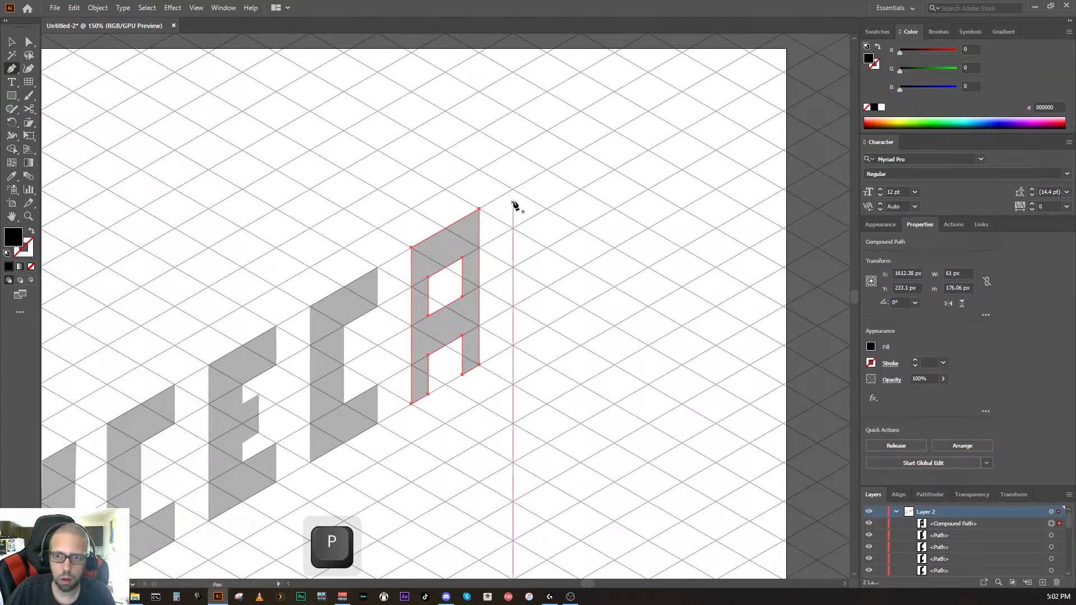
pyautogui.click(515, 191)
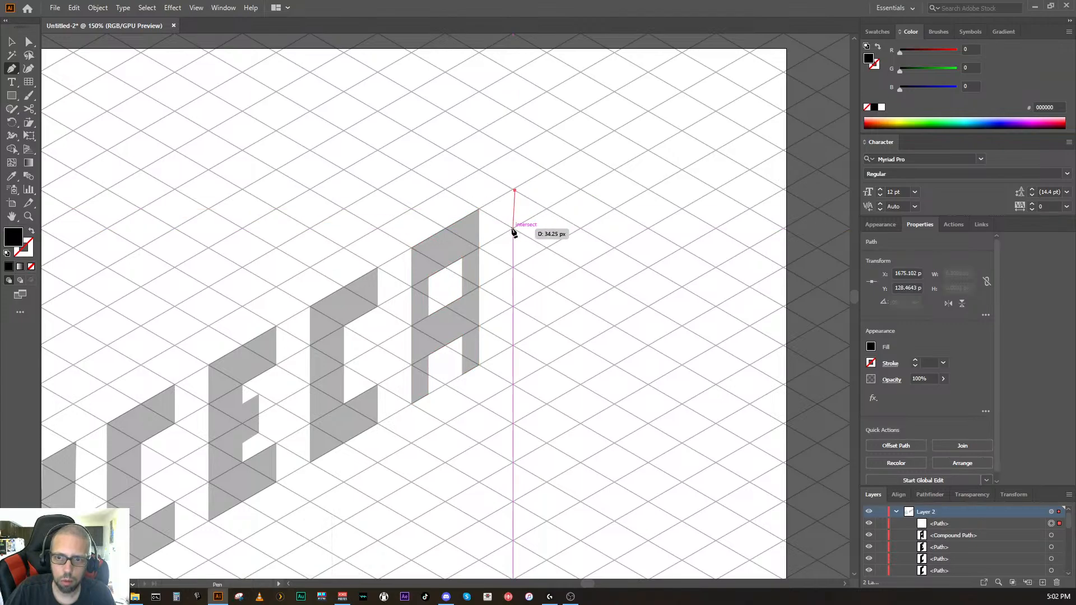
pyautogui.hotkey('ctrl', 'z')
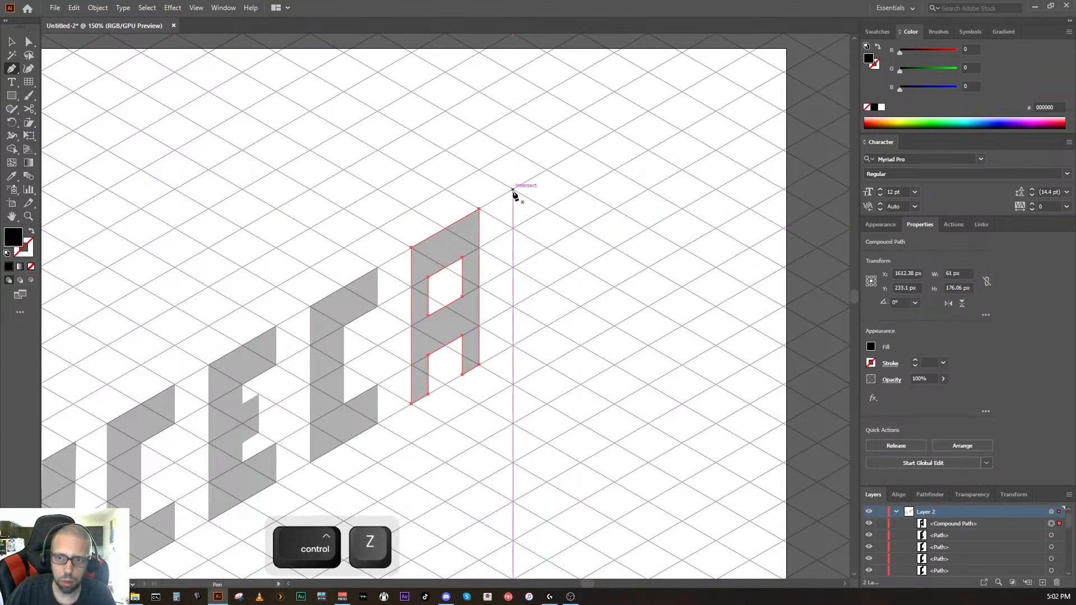
pyautogui.click(513, 190)
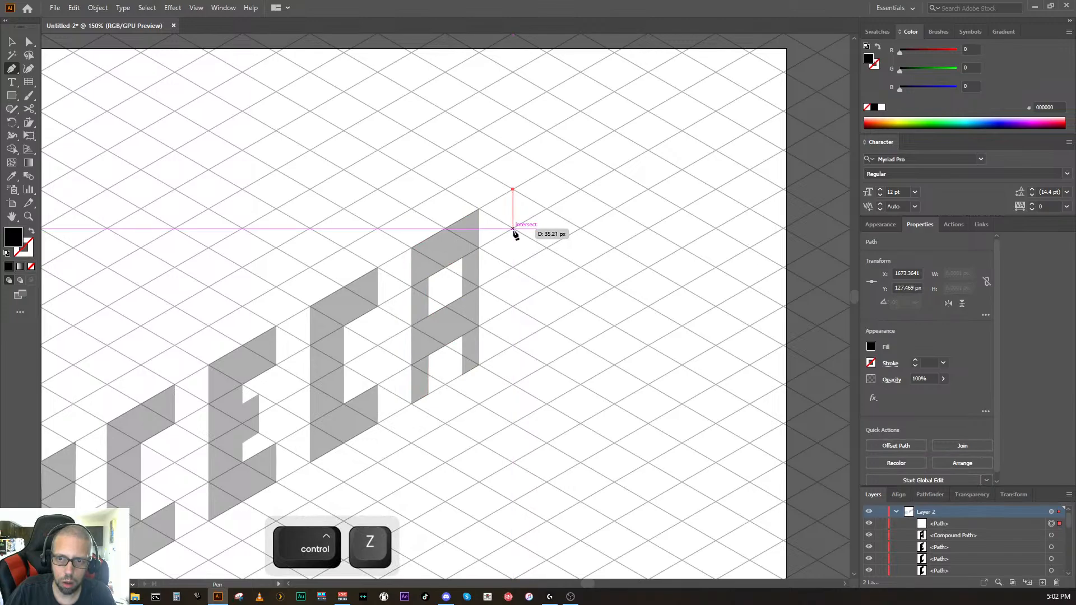
pyautogui.click(512, 228)
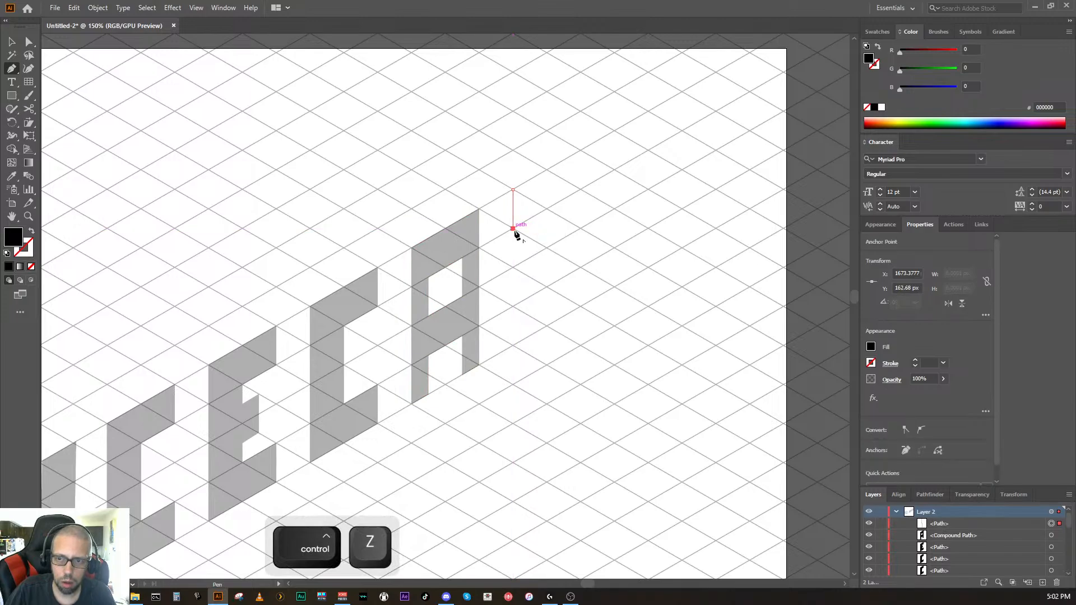
pyautogui.click(547, 209)
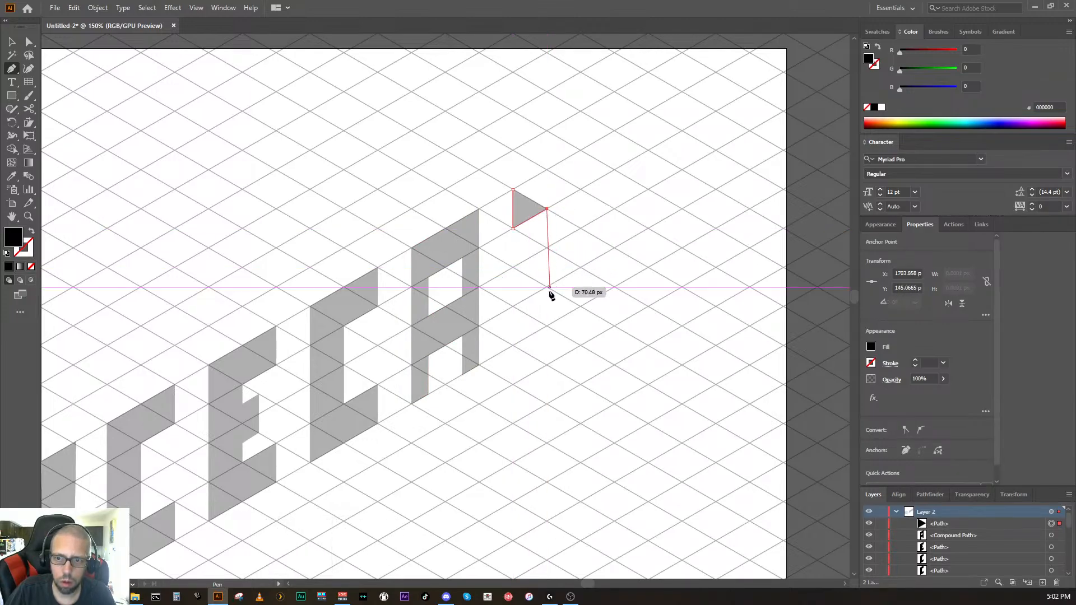
pyautogui.click(547, 325)
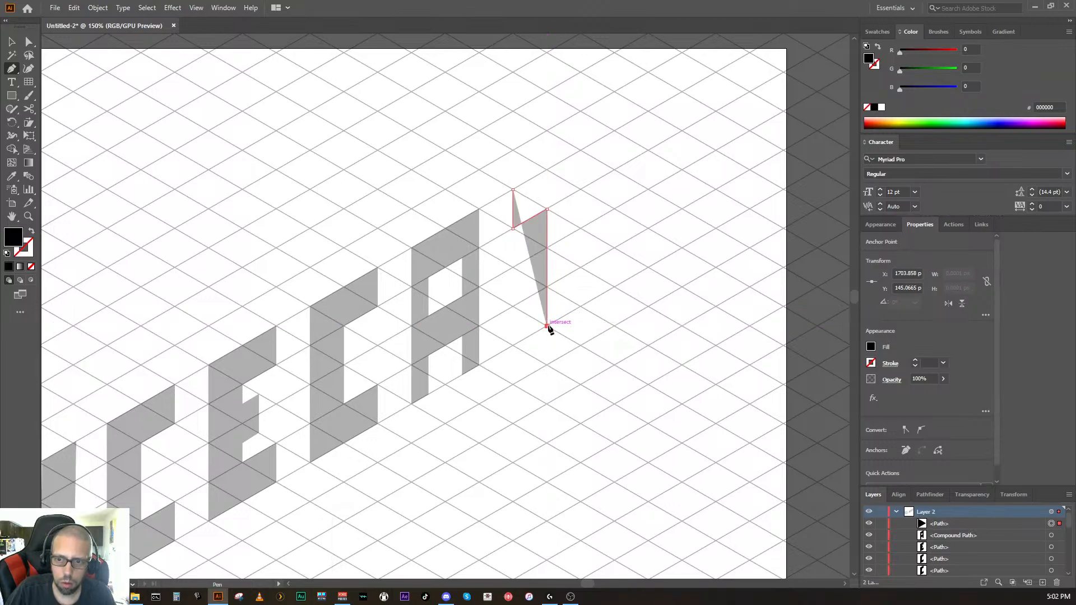
pyautogui.click(581, 307)
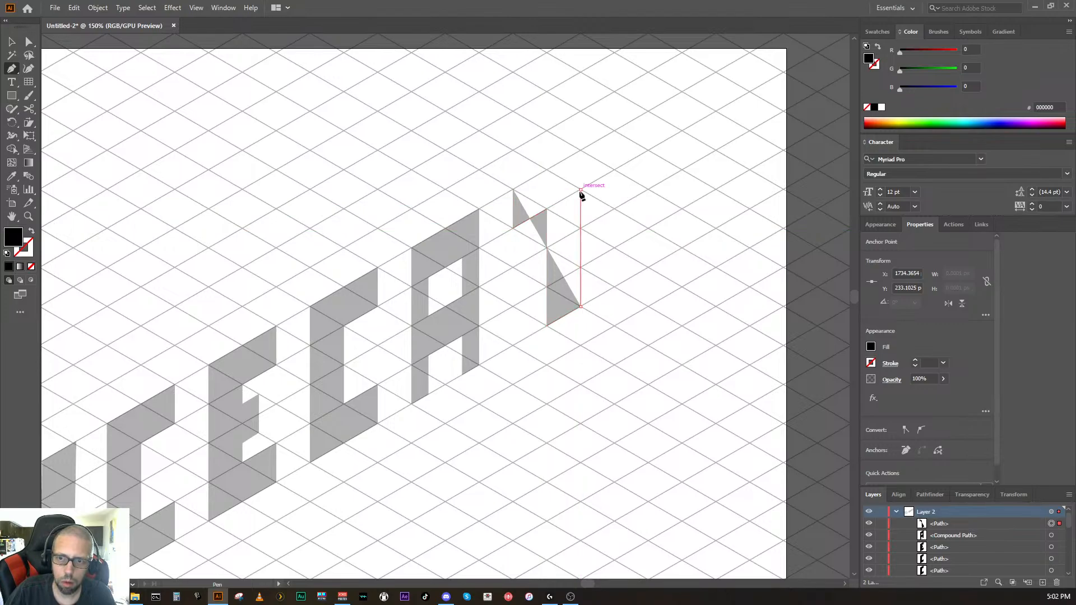
pyautogui.click(581, 191)
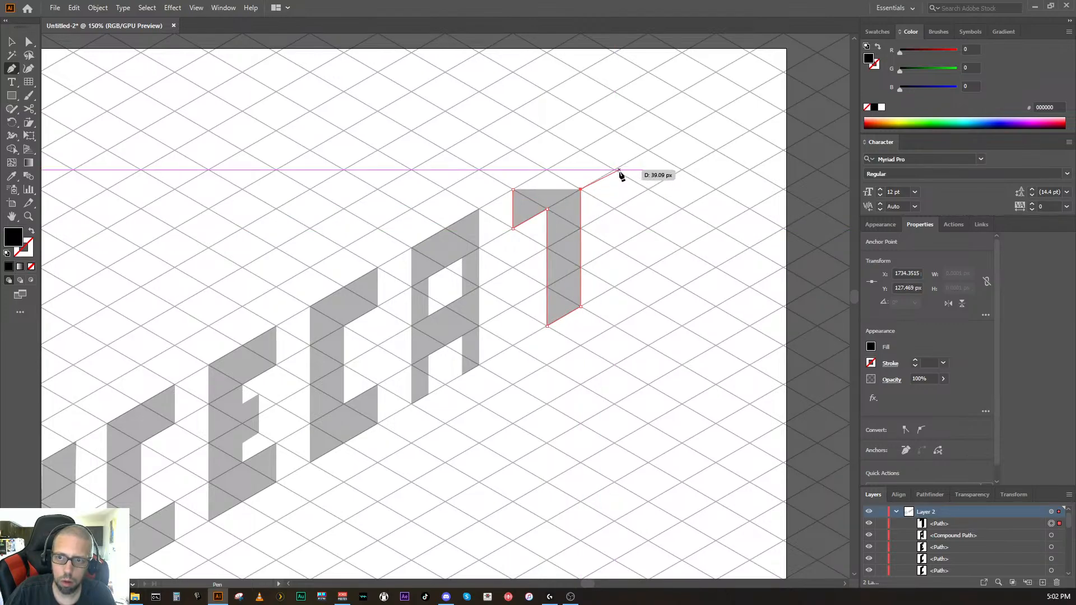
pyautogui.click(613, 170)
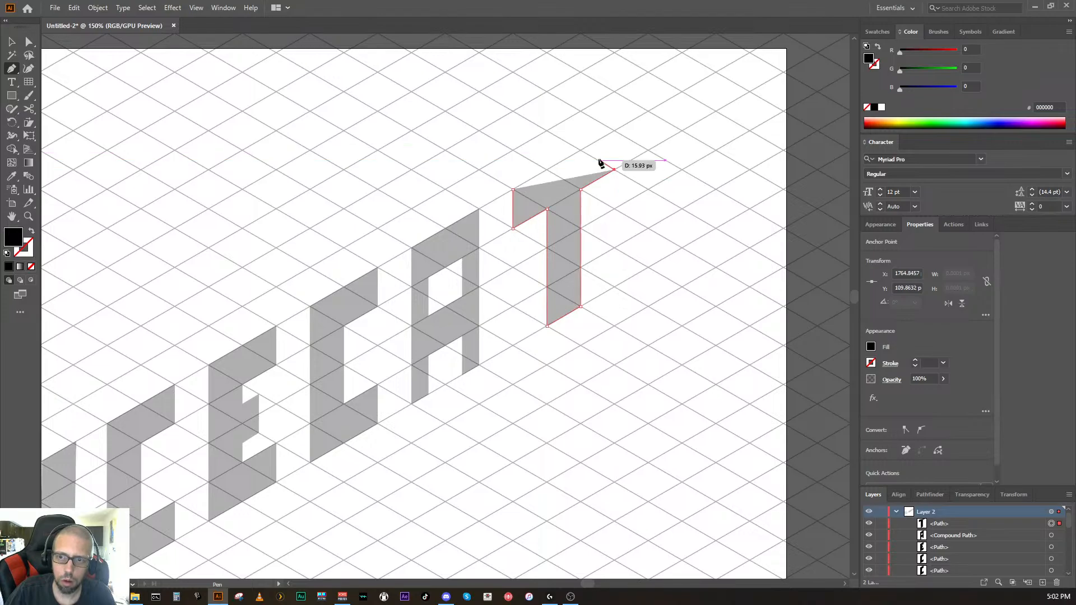
pyautogui.click(615, 133)
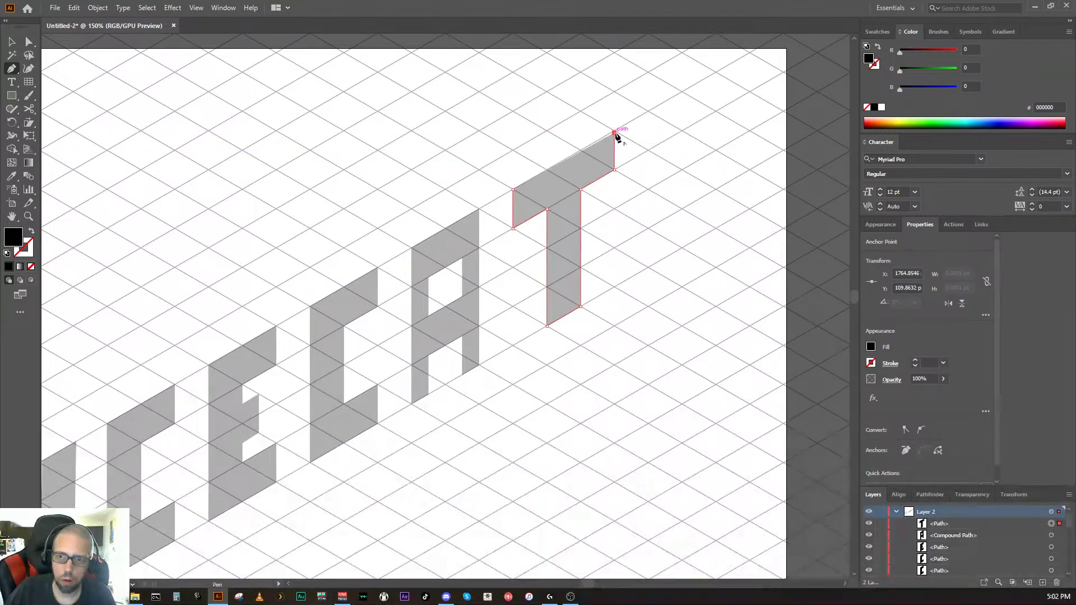
pyautogui.click(514, 191)
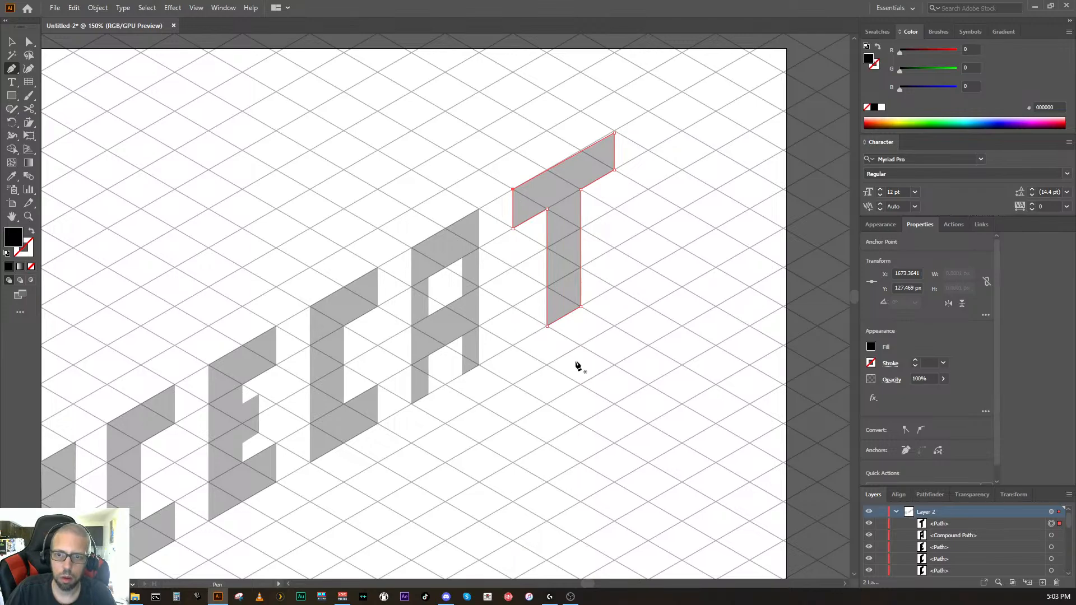
# Step: Try tighter letter spacing by moving the T closer to the A along the isometric grid
pyautogui.hotkey('ctrl', '-')
pyautogui.hotkey('ctrl', '-')
pyautogui.hotkey('ctrl', '-')
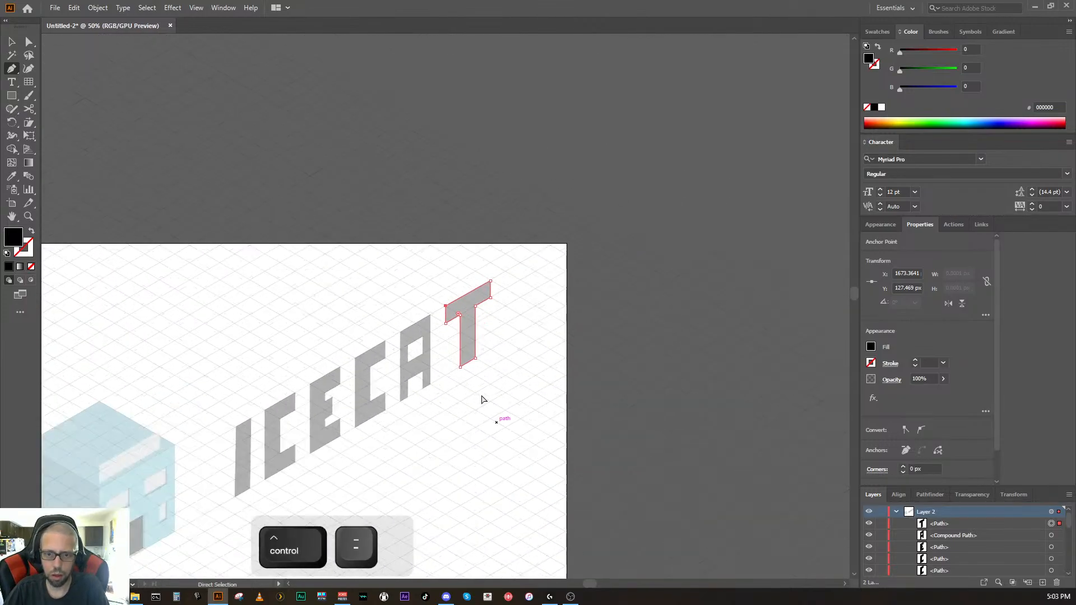
pyautogui.hotkey('ctrl', '=')
pyautogui.hotkey('ctrl', '=')
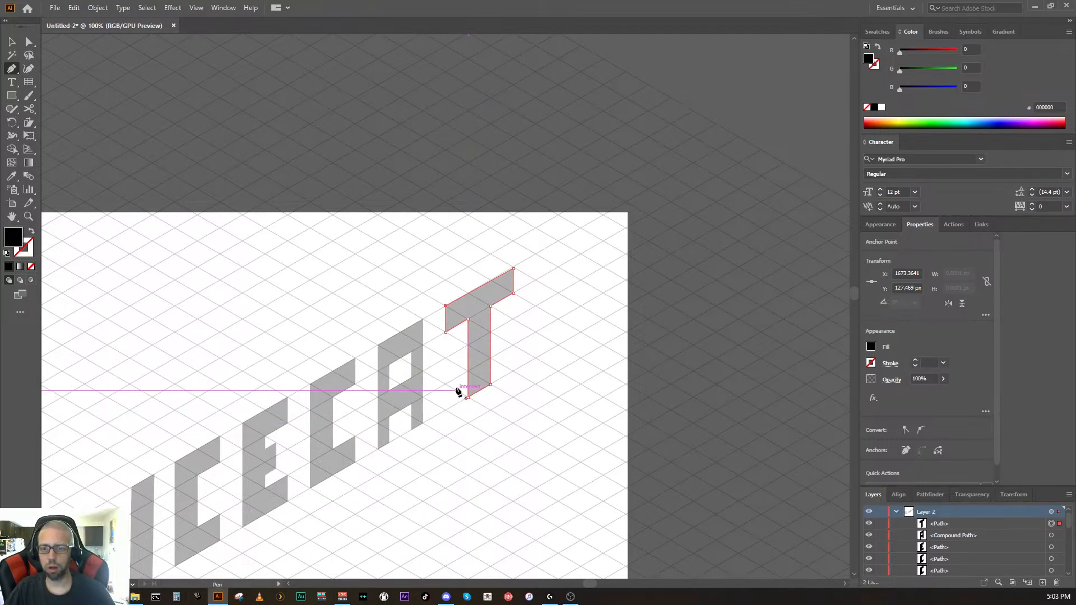
pyautogui.press('space')
pyautogui.moveTo(420, 478); pyautogui.dragTo(490, 361)
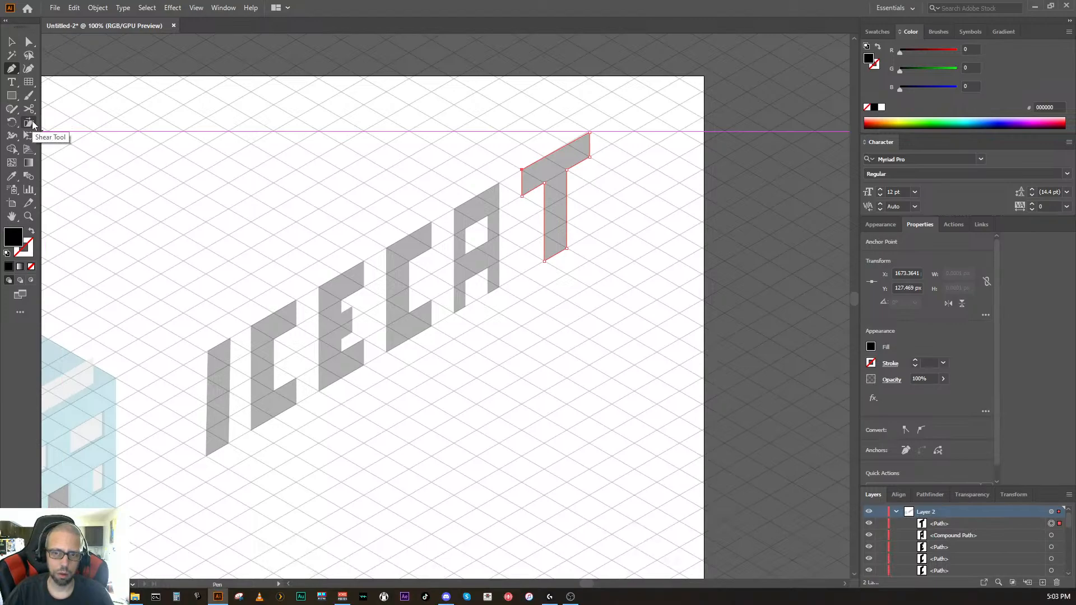
pyautogui.click(11, 44)
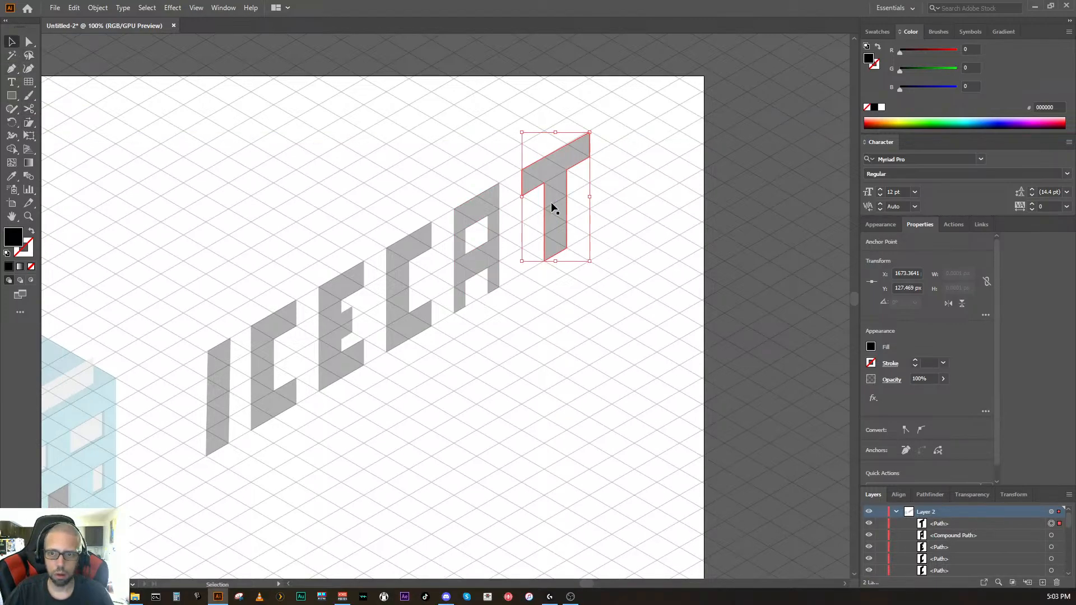
pyautogui.moveTo(552, 207); pyautogui.dragTo(527, 217)
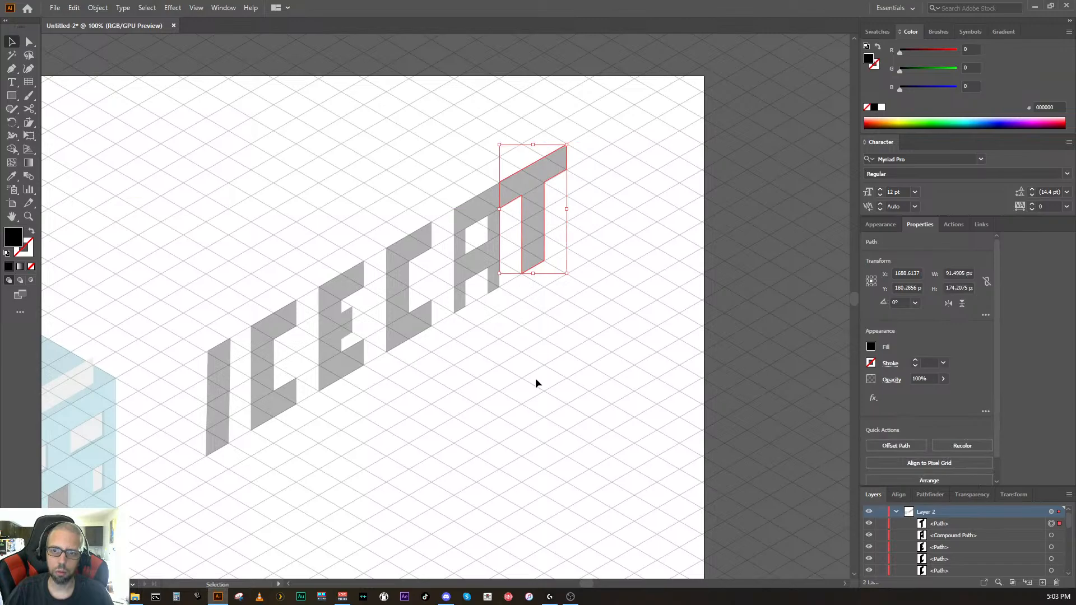
pyautogui.moveTo(532, 247); pyautogui.dragTo(553, 239)
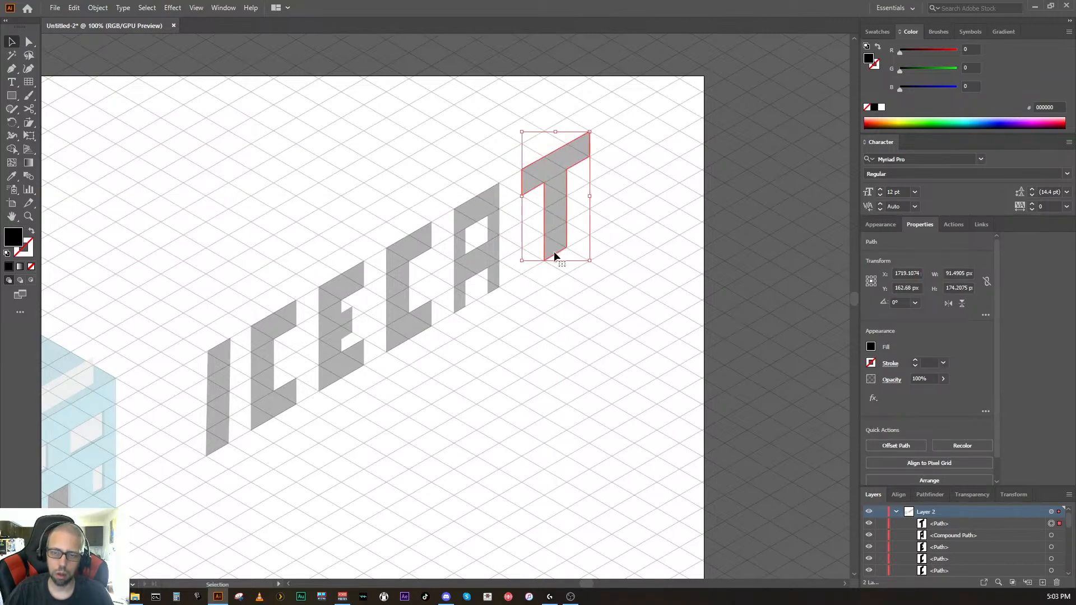
pyautogui.moveTo(551, 235); pyautogui.dragTo(538, 241)
pyautogui.click(579, 353)
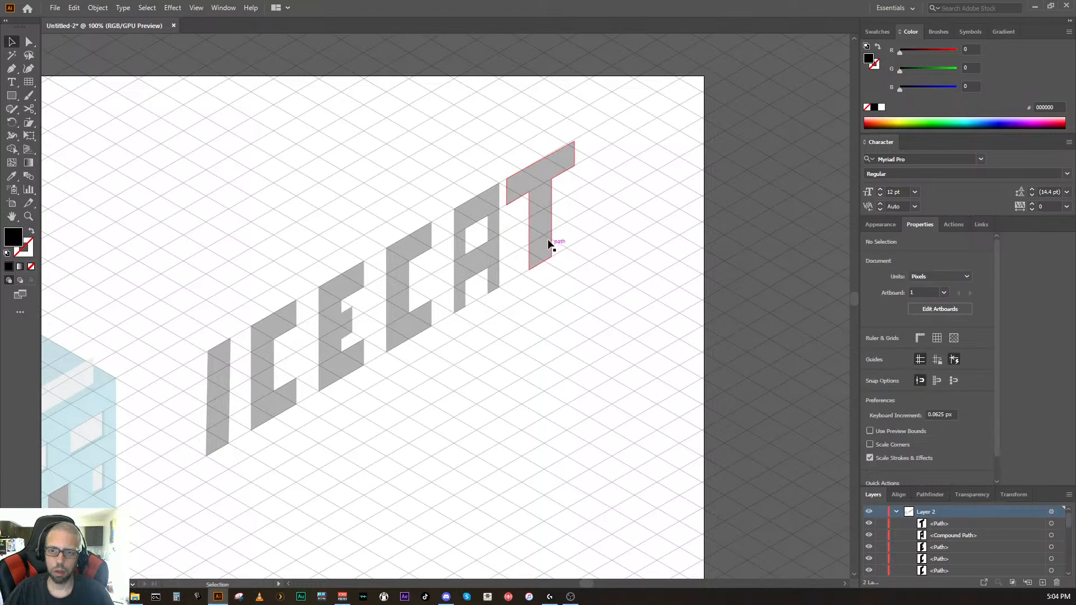
pyautogui.moveTo(540, 204); pyautogui.dragTo(549, 203)
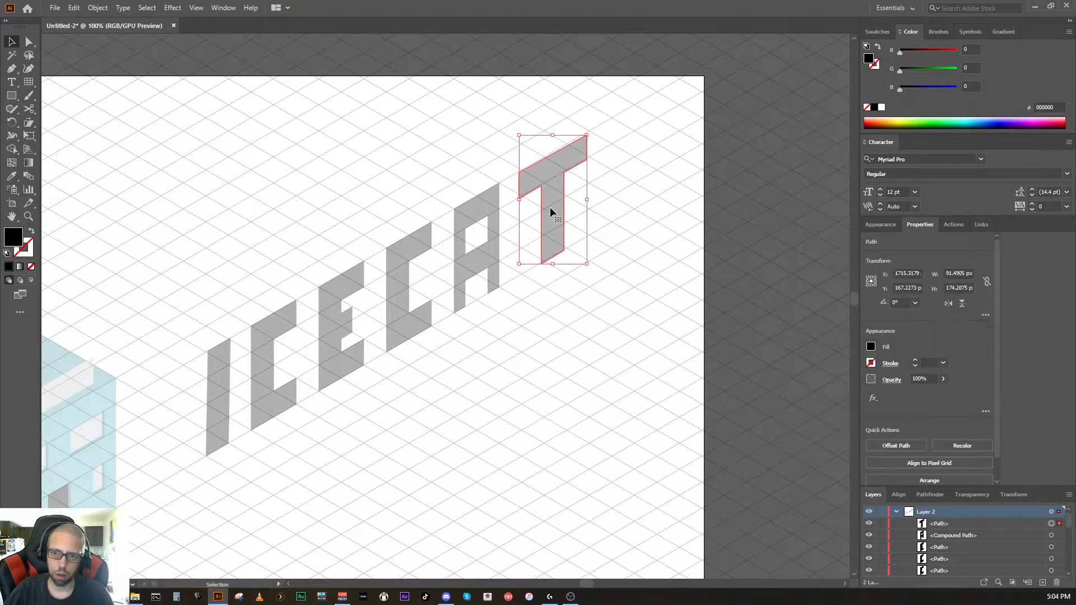
pyautogui.hotkey('ctrl', 'z')
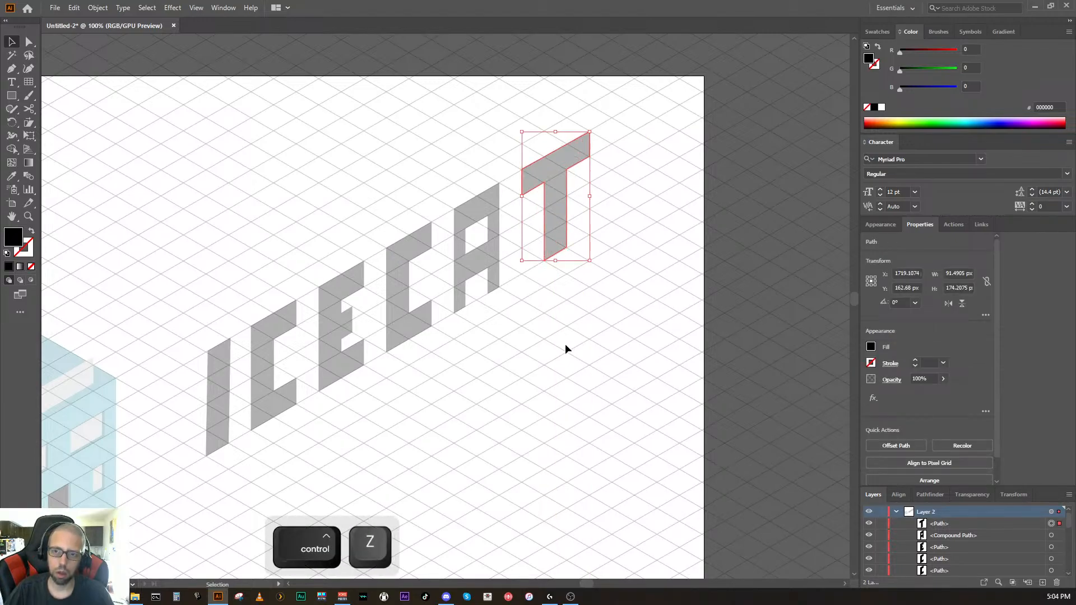
pyautogui.keyDown('ctrl'); pyautogui.click(565, 344); pyautogui.keyUp('ctrl')
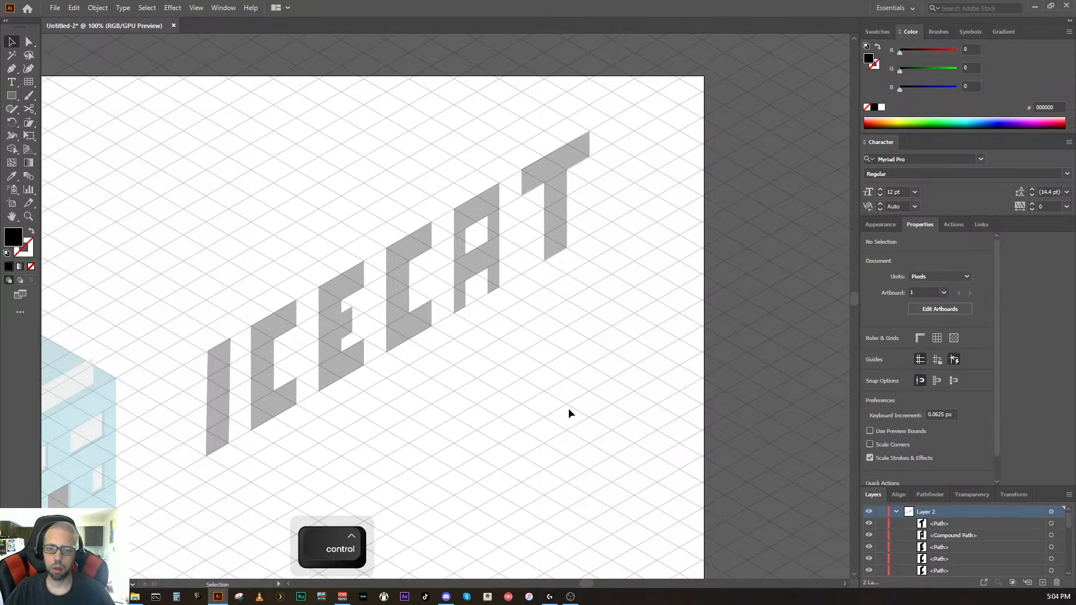
pyautogui.hotkey('ctrl', '-')
pyautogui.hotkey('ctrl', '-')
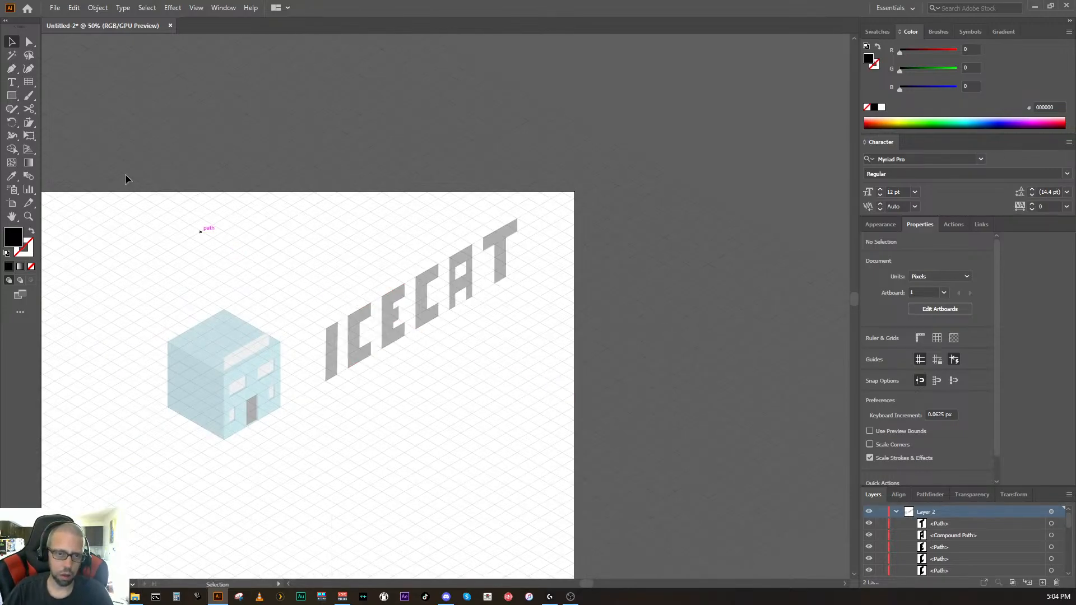
pyautogui.click(19, 45)
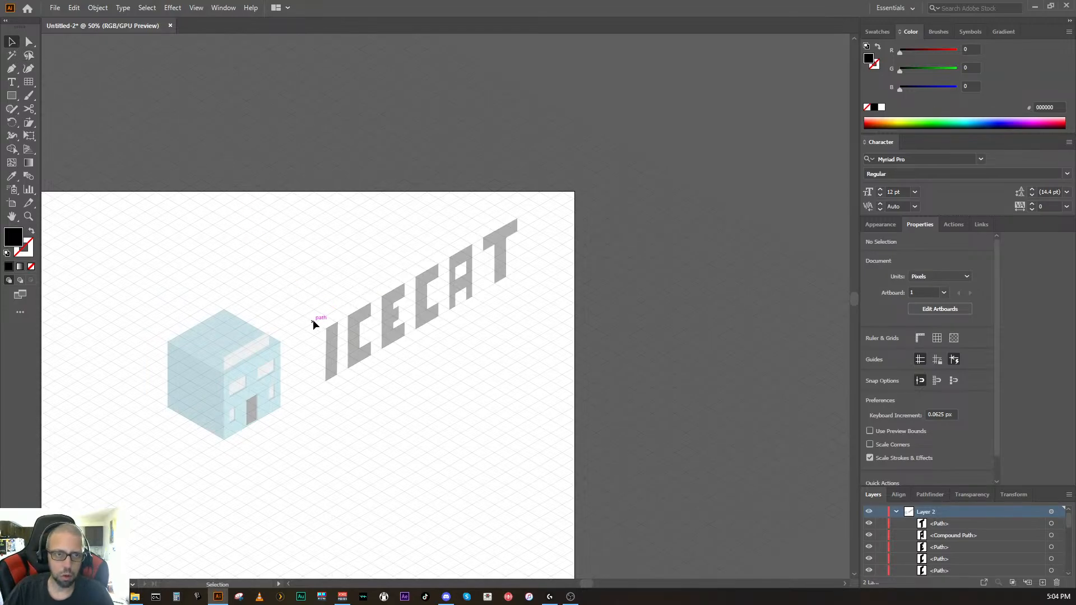
pyautogui.moveTo(315, 321); pyautogui.dragTo(339, 275)
pyautogui.hotkey('ctrl', 'z')
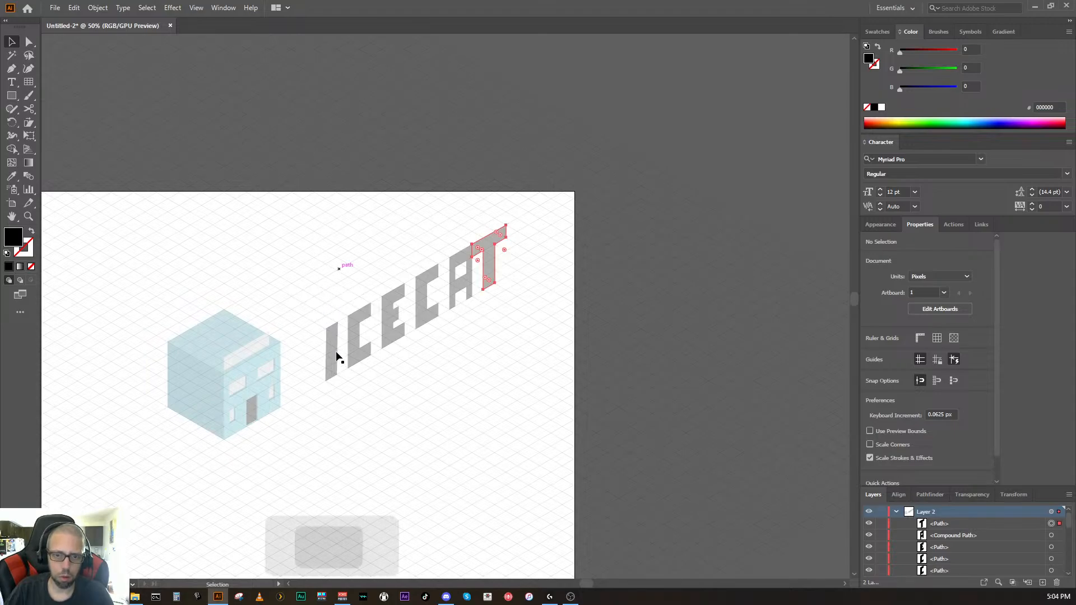
pyautogui.moveTo(525, 390); pyautogui.dragTo(306, 230)
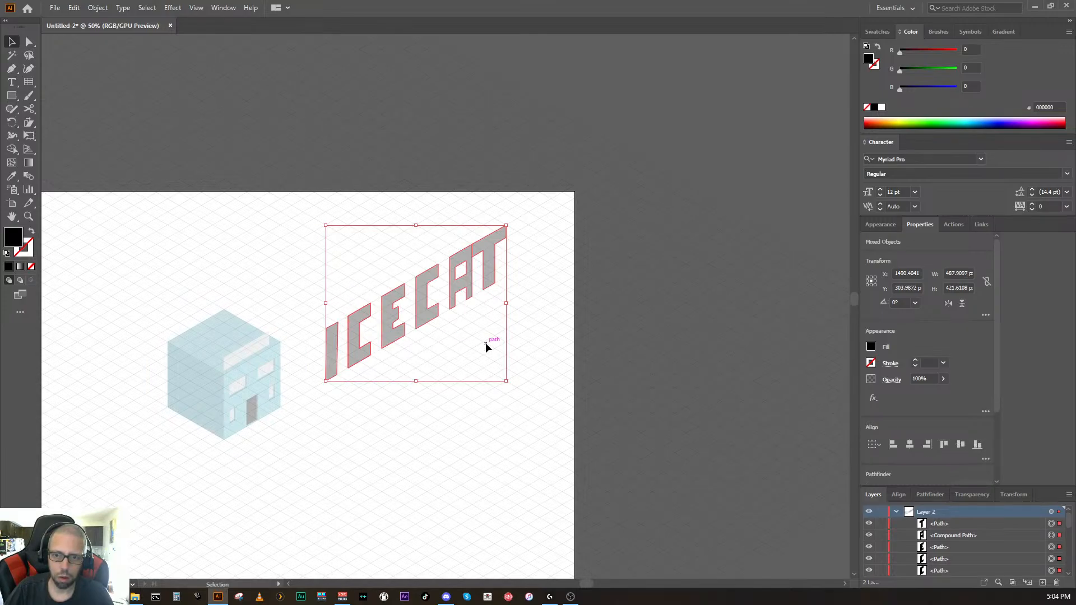
pyautogui.press('ctrl')
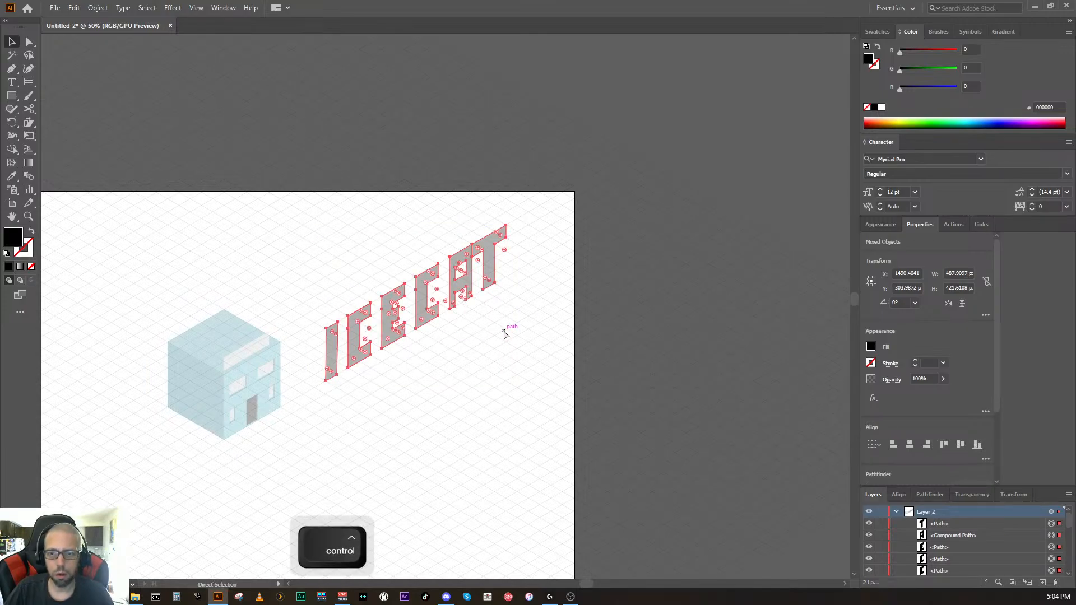
pyautogui.hotkey('ctrl', 'z')
# Step: Select all the ICECAT letters, move them to the building's roof sign and scale them proportionally to about 122 px wide
pyautogui.moveTo(557, 348); pyautogui.dragTo(301, 208)
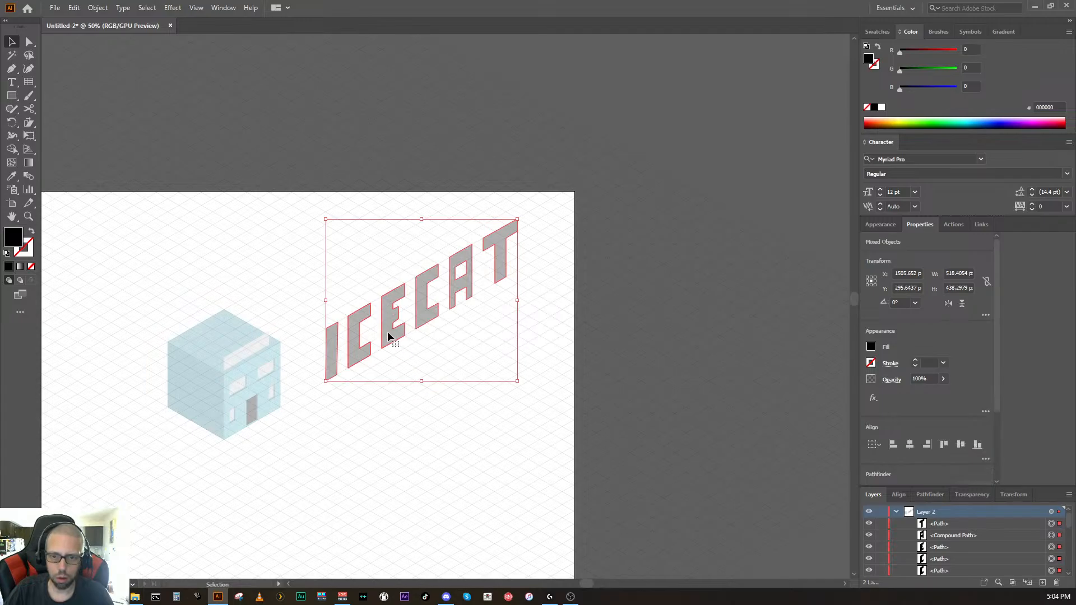
pyautogui.moveTo(383, 335); pyautogui.dragTo(228, 365)
pyautogui.moveTo(173, 249); pyautogui.dragTo(248, 309)
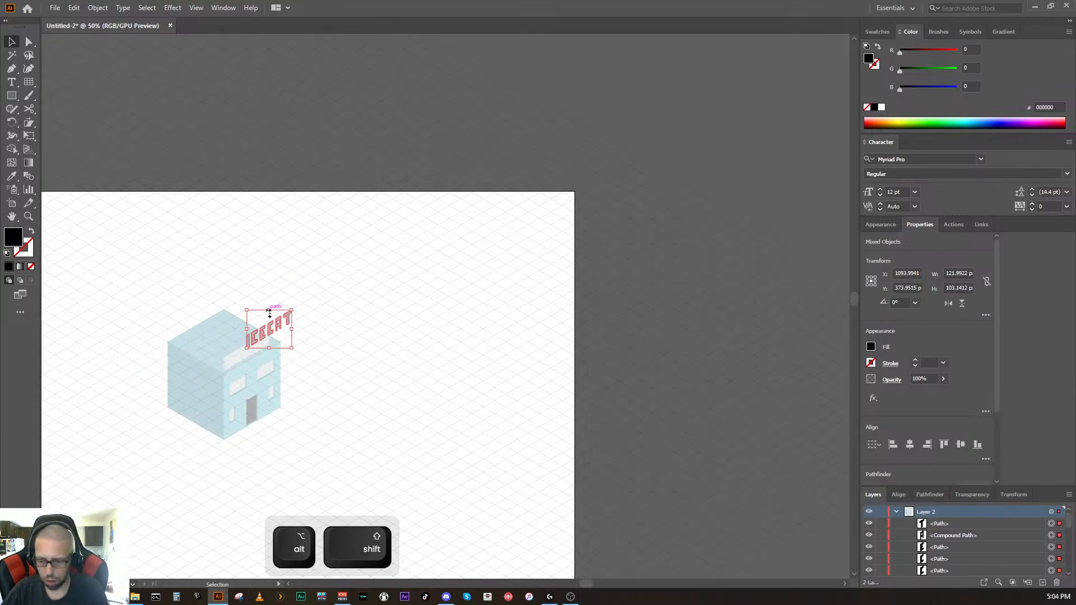
# Step: Place the ICECAT lettering on the roof sign, shrinking it proportionally to about 84 px wide so it fits inside the sign
pyautogui.hotkey('ctrl', '=')
pyautogui.hotkey('ctrl', '=')
pyautogui.hotkey('ctrl', '=')
pyautogui.hotkey('ctrl', '=')
pyautogui.press('space')
pyautogui.moveTo(592, 337); pyautogui.dragTo(605, 183)
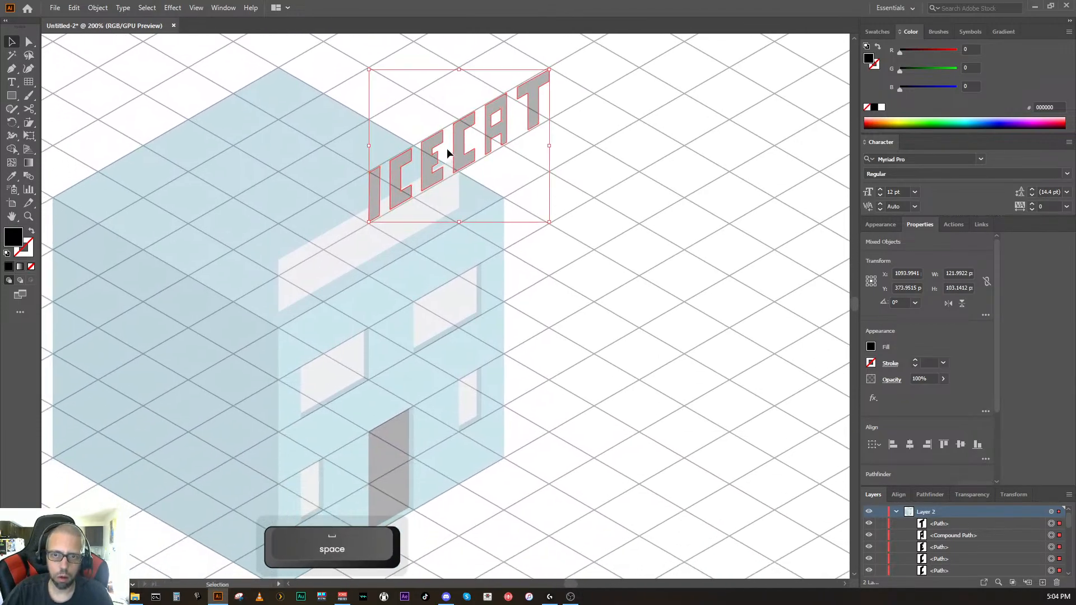
pyautogui.moveTo(447, 152); pyautogui.dragTo(352, 234)
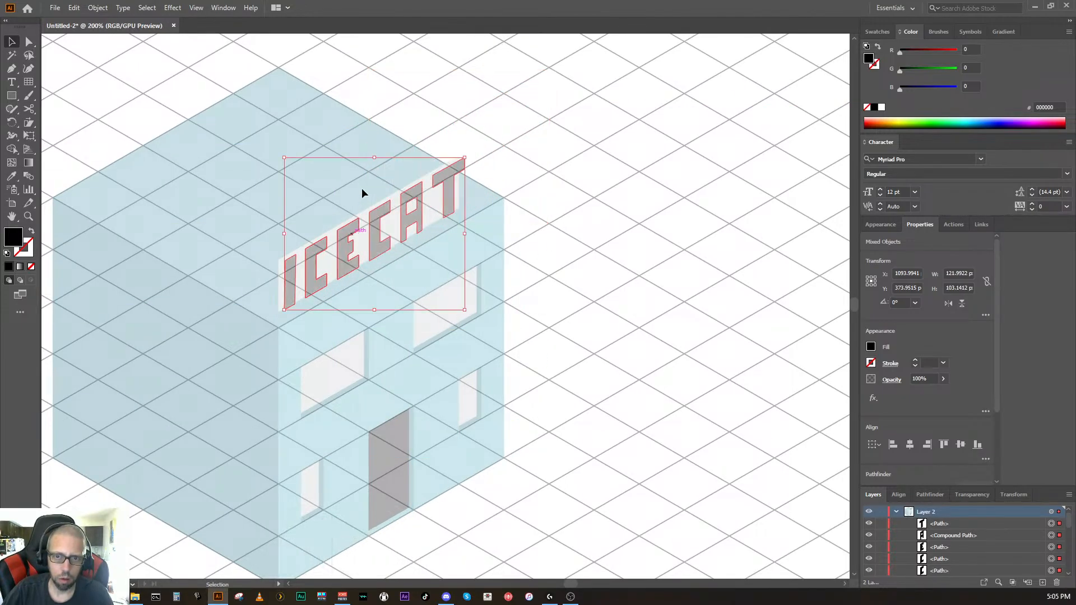
pyautogui.moveTo(284, 157); pyautogui.dragTo(313, 175)
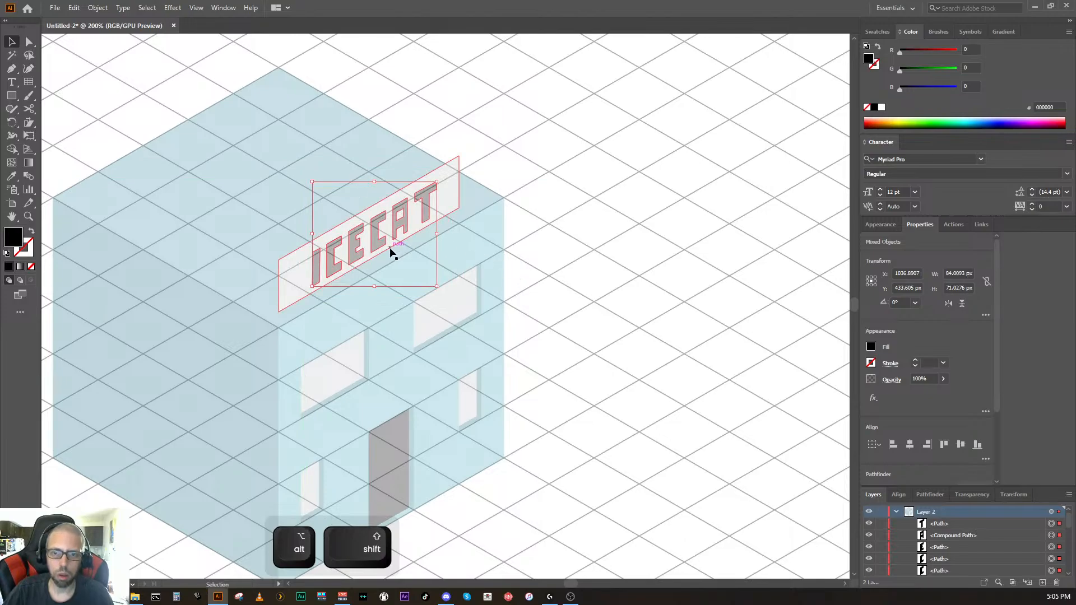
pyautogui.moveTo(378, 244); pyautogui.dragTo(371, 245)
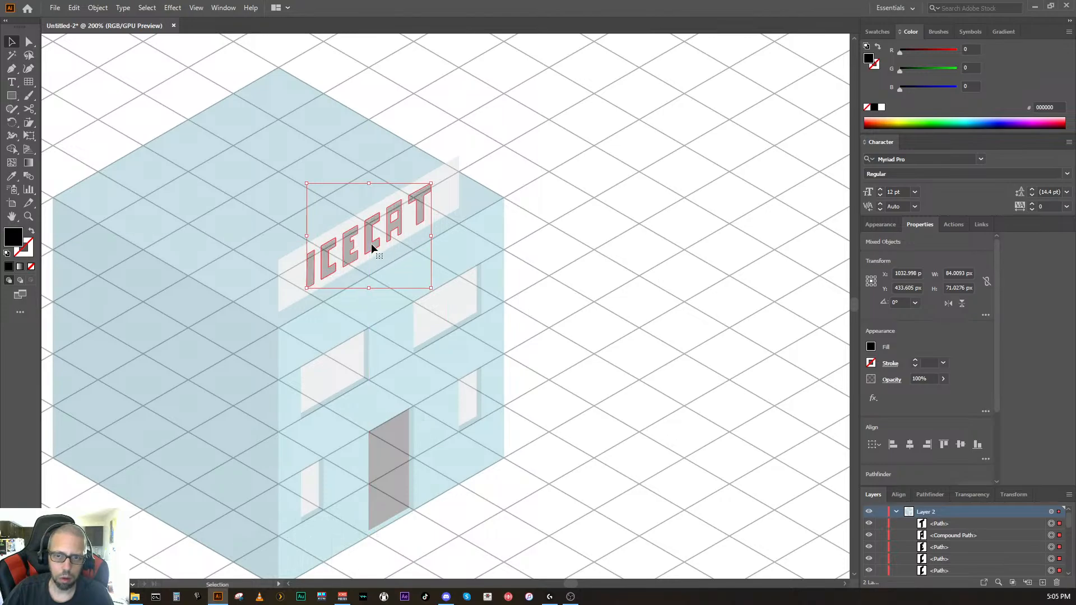
# Step: Nudge the ICECAT lettering up by one 0.0625 px increment on the roof sign and deselect it
pyautogui.press('Up')
pyautogui.click(540, 260)
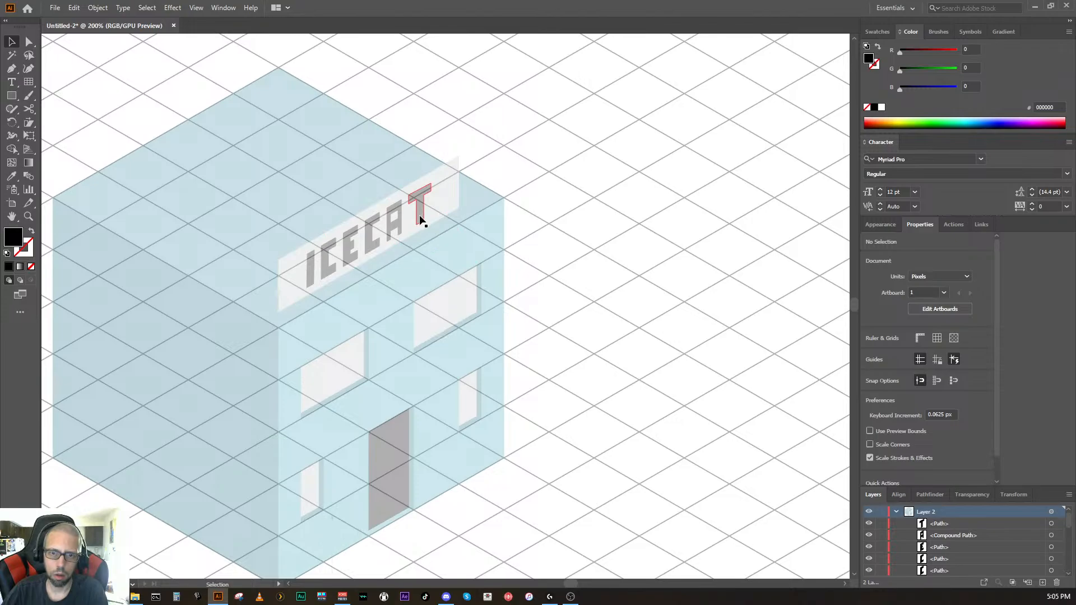
# Step: Examine the lettering's fit on the roof sign up close and within the whole building
pyautogui.hotkey('ctrl', '=')
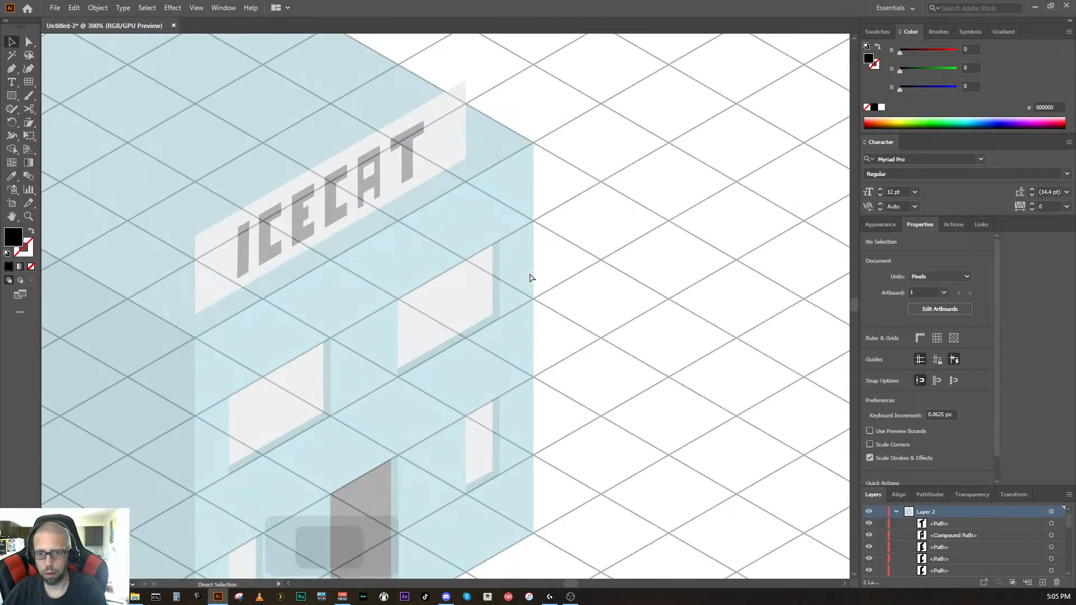
pyautogui.hotkey('ctrl', '-')
pyautogui.hotkey('ctrl', '-')
pyautogui.hotkey('ctrl', '-')
pyautogui.hotkey('ctrl', '=')
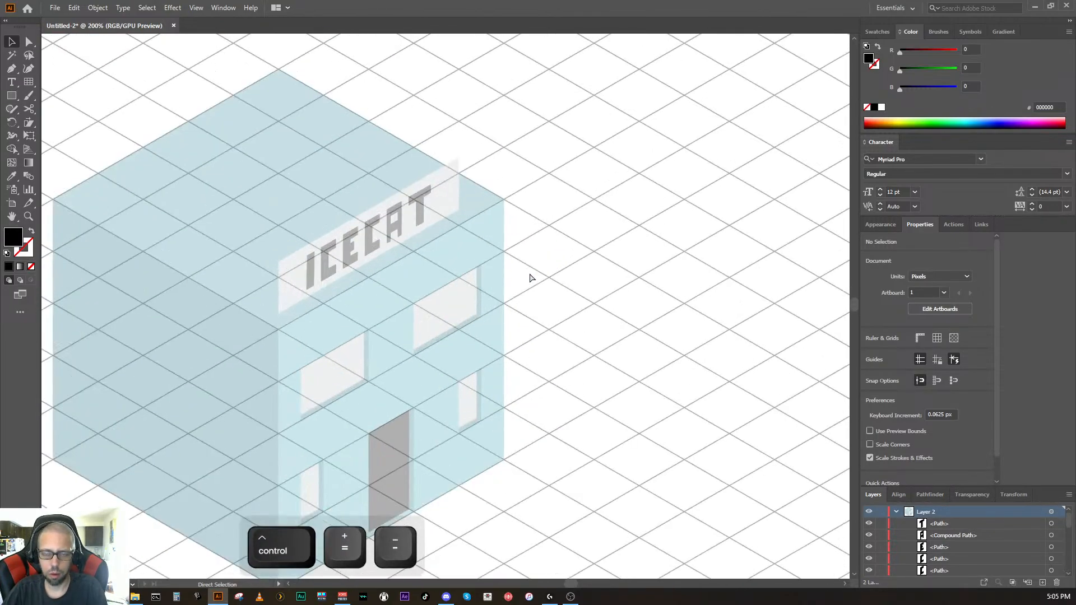
pyautogui.hotkey('ctrl', '-')
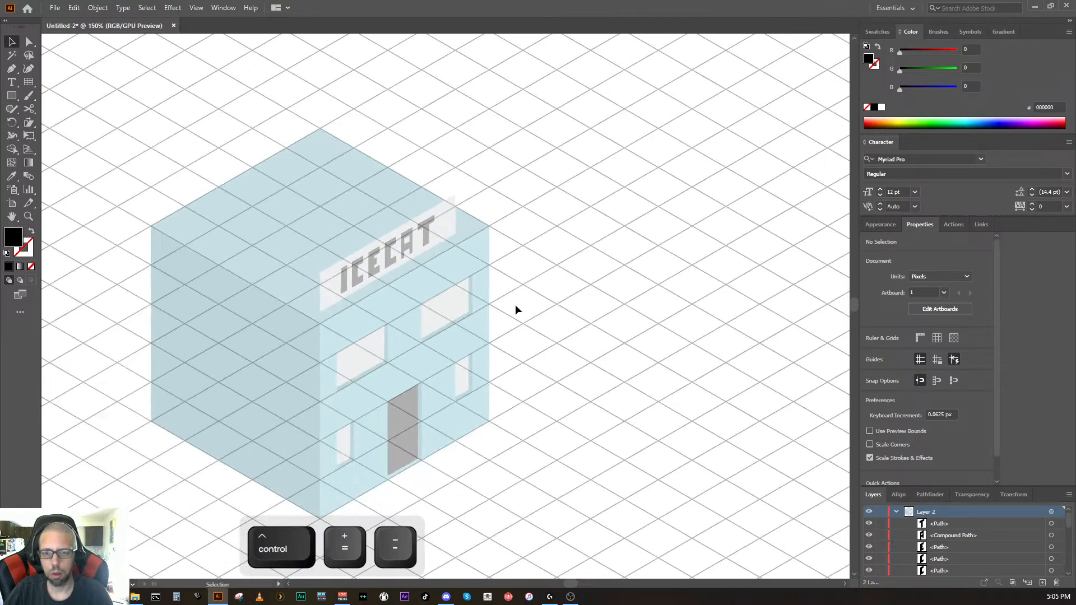
pyautogui.press('space')
pyautogui.moveTo(516, 306); pyautogui.dragTo(591, 255)
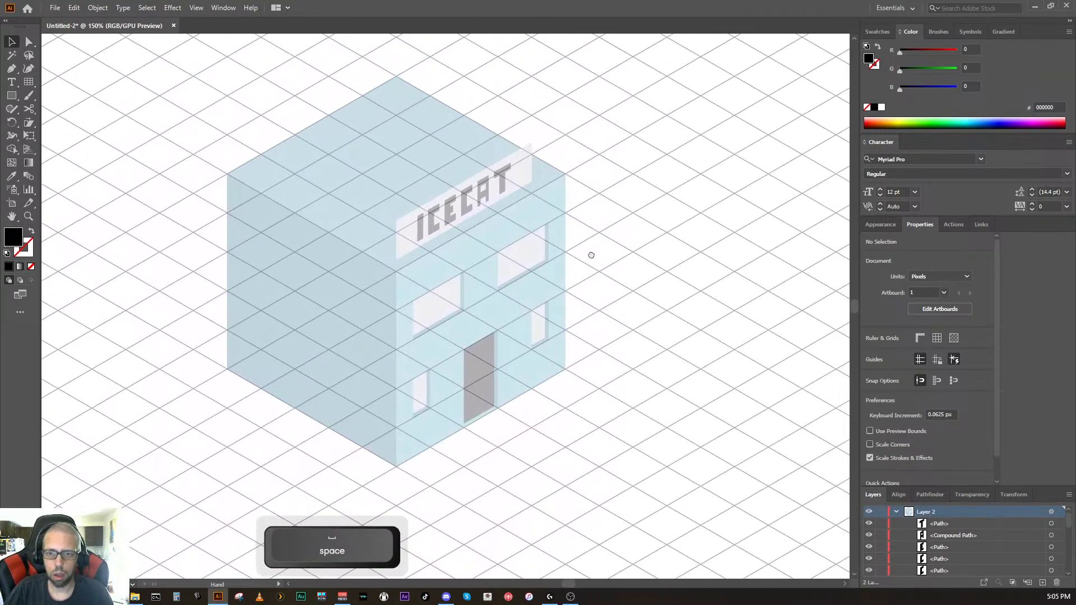
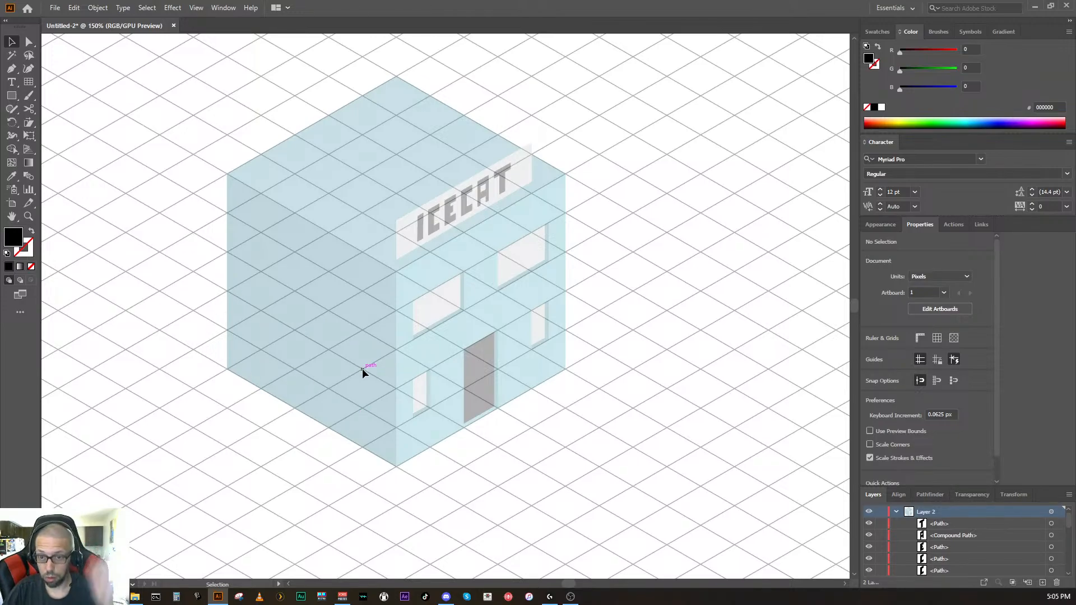
pyautogui.press('space')
pyautogui.moveTo(415, 333)
pyautogui.mouseDown()
pyautogui.moveTo(236, 336)
pyautogui.moveTo(431, 325)
pyautogui.moveTo(449, 308)
pyautogui.moveTo(420, 342)
pyautogui.mouseUp()
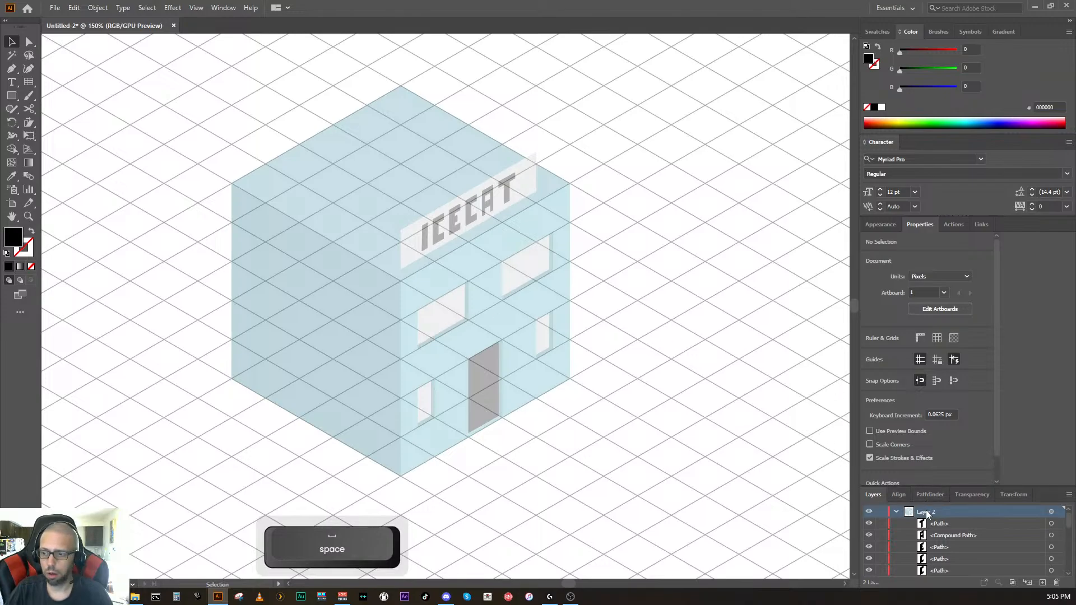
# Step: Group the roof sign panel with all the ICECAT letters and name the group Sign
pyautogui.click(986, 524)
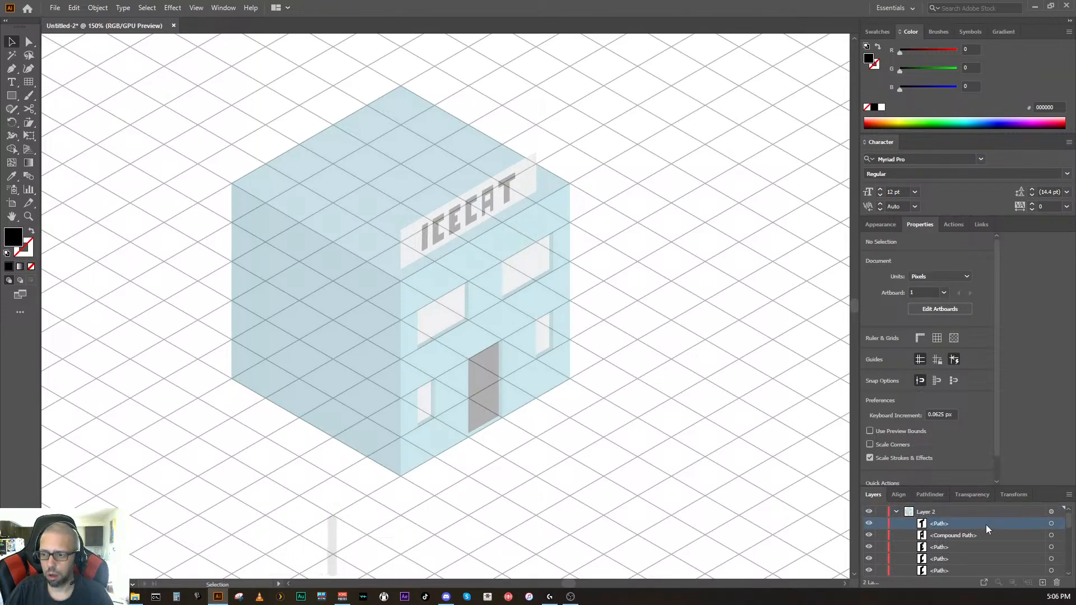
pyautogui.click(522, 191)
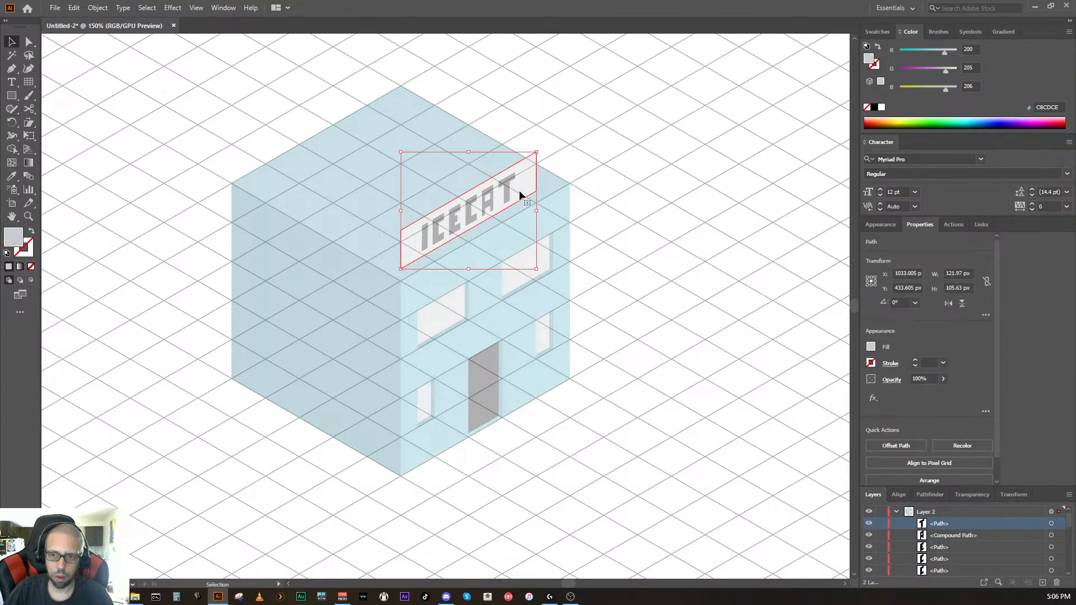
pyautogui.keyDown('shift'); pyautogui.click(518, 190); pyautogui.keyUp('shift')
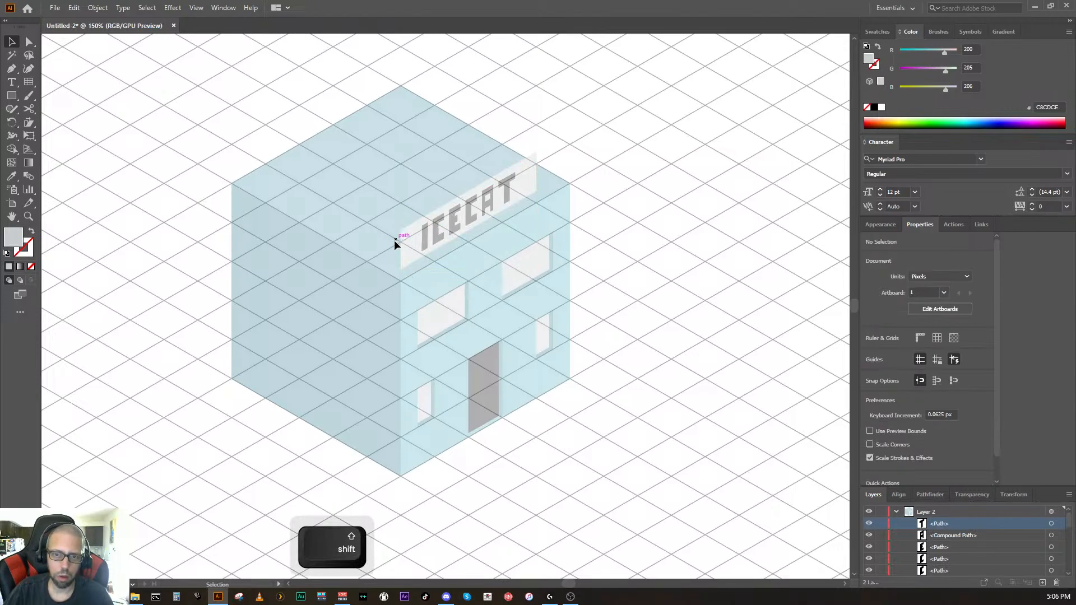
pyautogui.keyDown('shift'); pyautogui.click(526, 177); pyautogui.keyUp('shift')
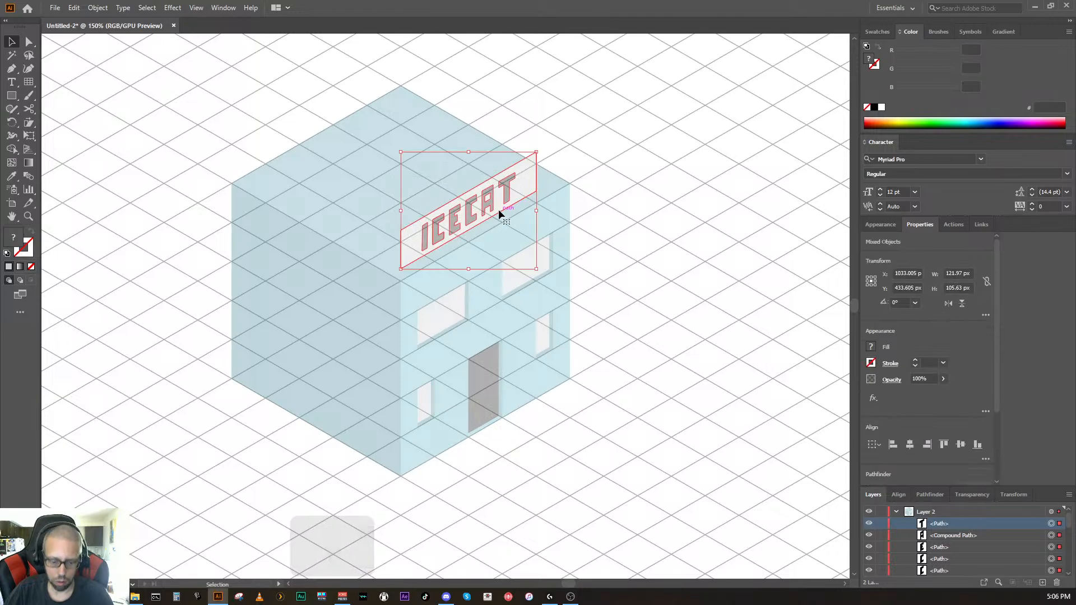
pyautogui.hotkey('ctrl', 'g')
pyautogui.hotkey('ctrl', 'g')
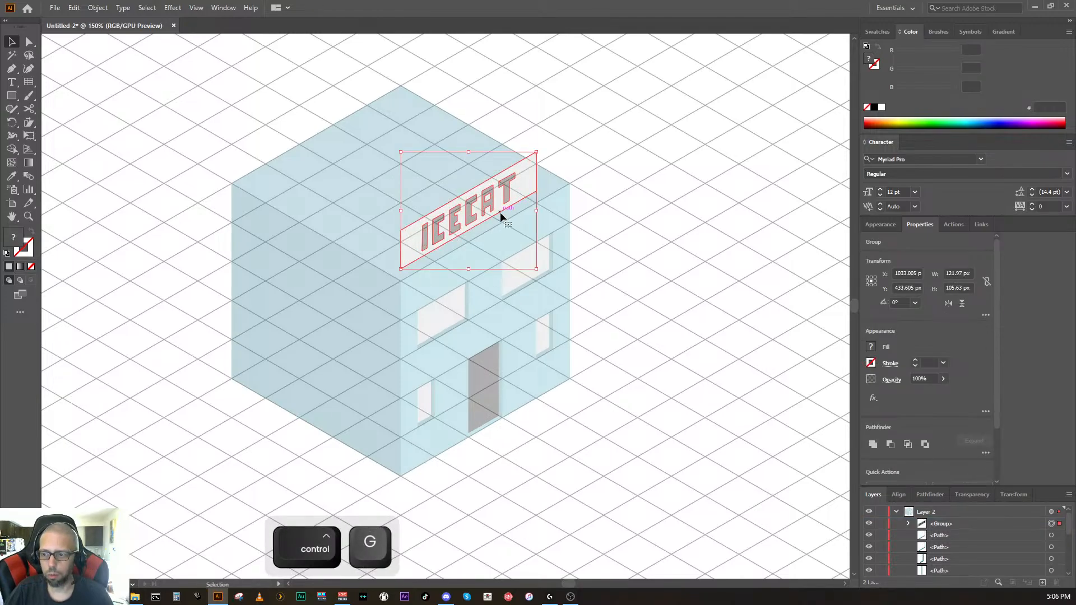
pyautogui.doubleClick(939, 523)
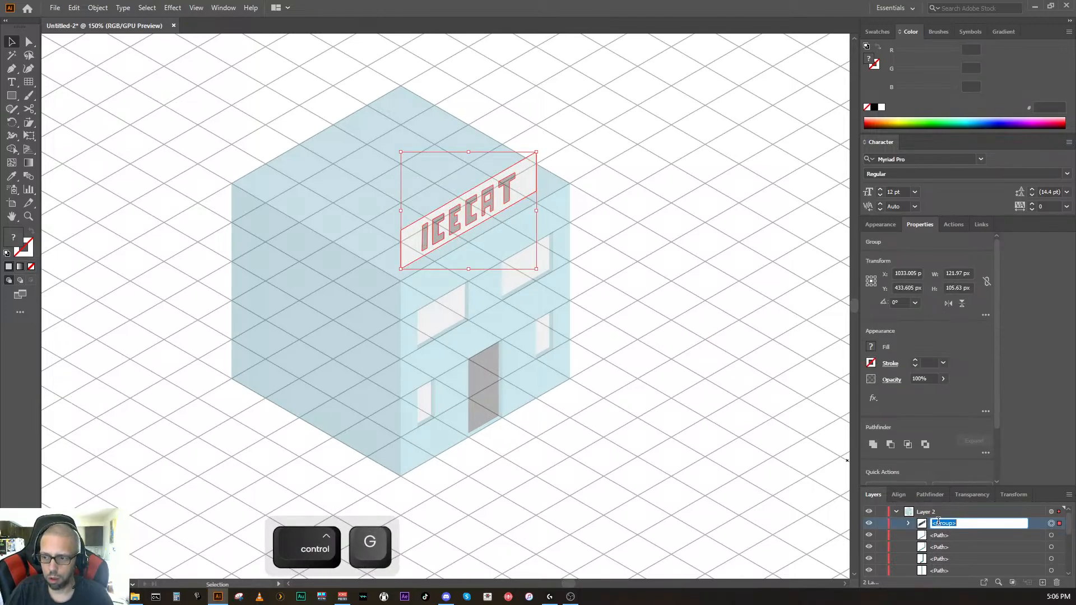
pyautogui.write('Sign')
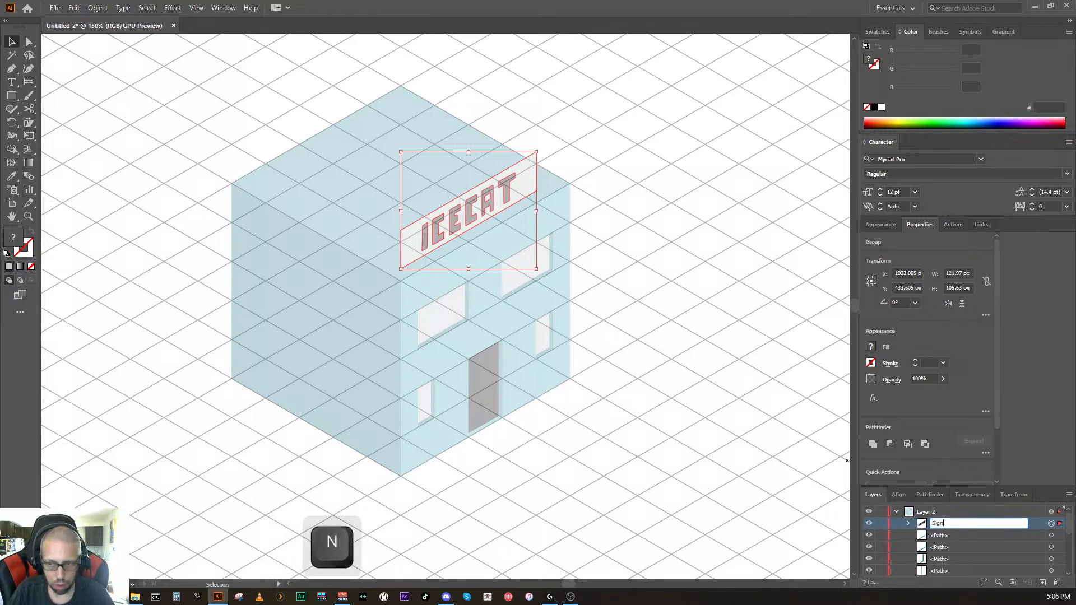
pyautogui.press('Return')
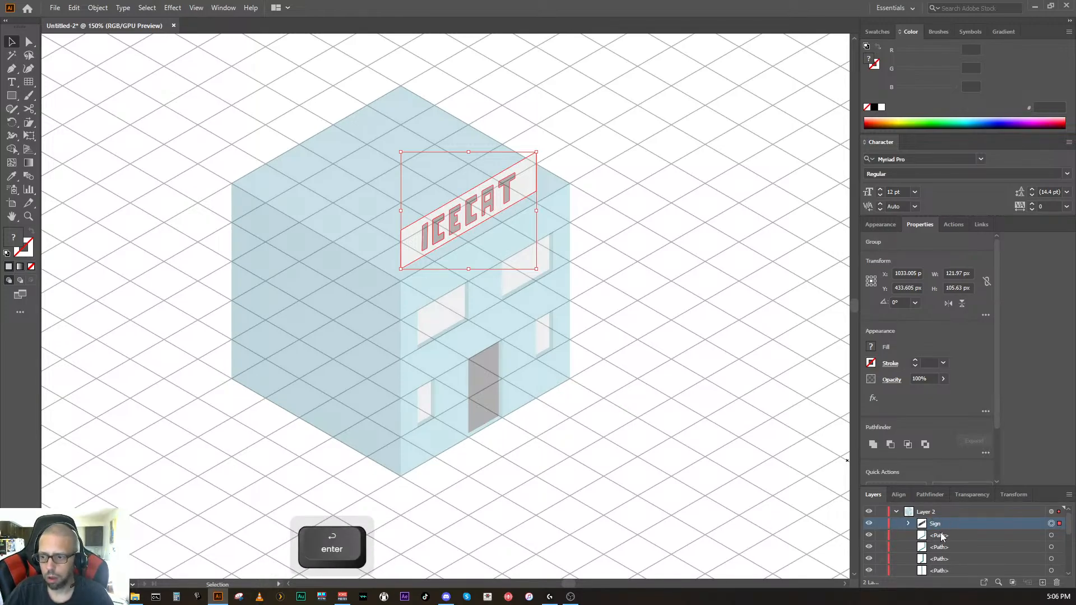
# Step: Select the window and door paths below the Sign group in Layer 2, unlock them and try to group them
pyautogui.click(938, 536)
pyautogui.scroll(-5, 949, 536)
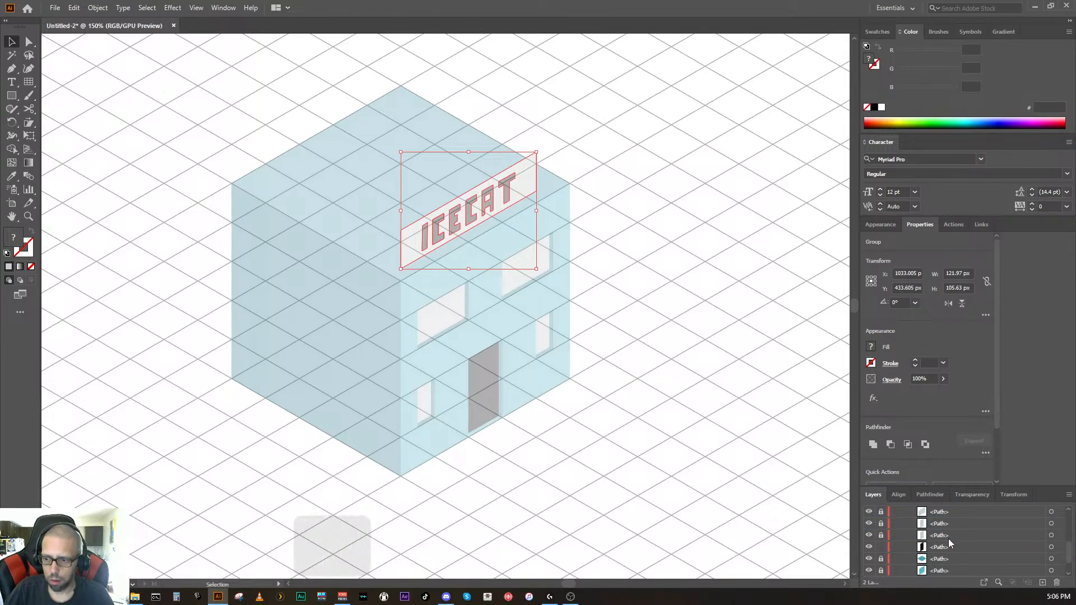
pyautogui.keyDown('ctrl'); pyautogui.click(945, 537); pyautogui.keyUp('ctrl')
pyautogui.hotkey('ctrl', 'g')
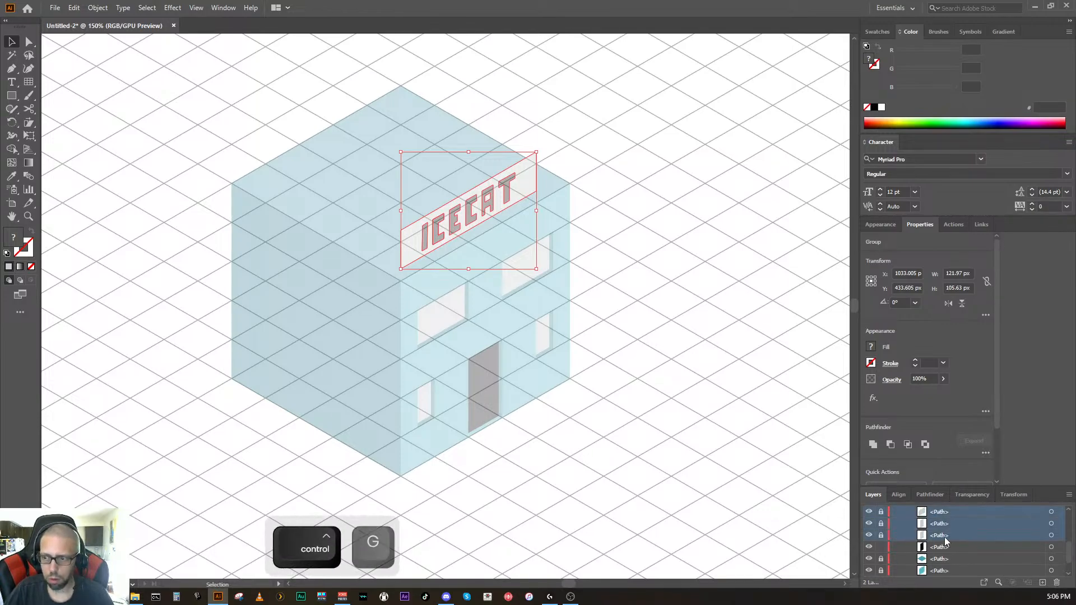
pyautogui.click(881, 524)
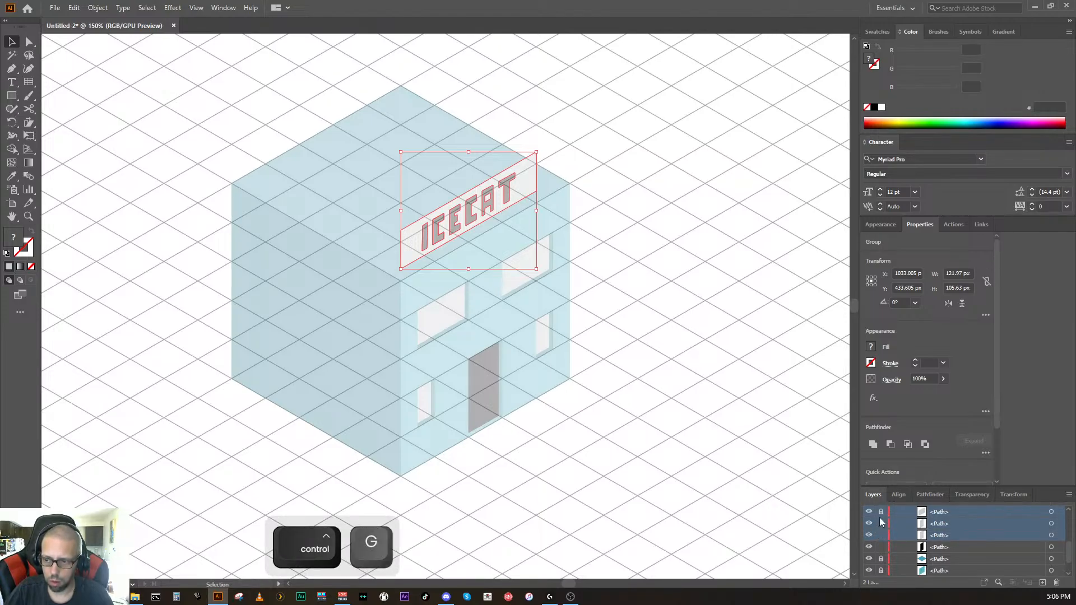
pyautogui.click(881, 513)
pyautogui.scroll(2, 881, 515)
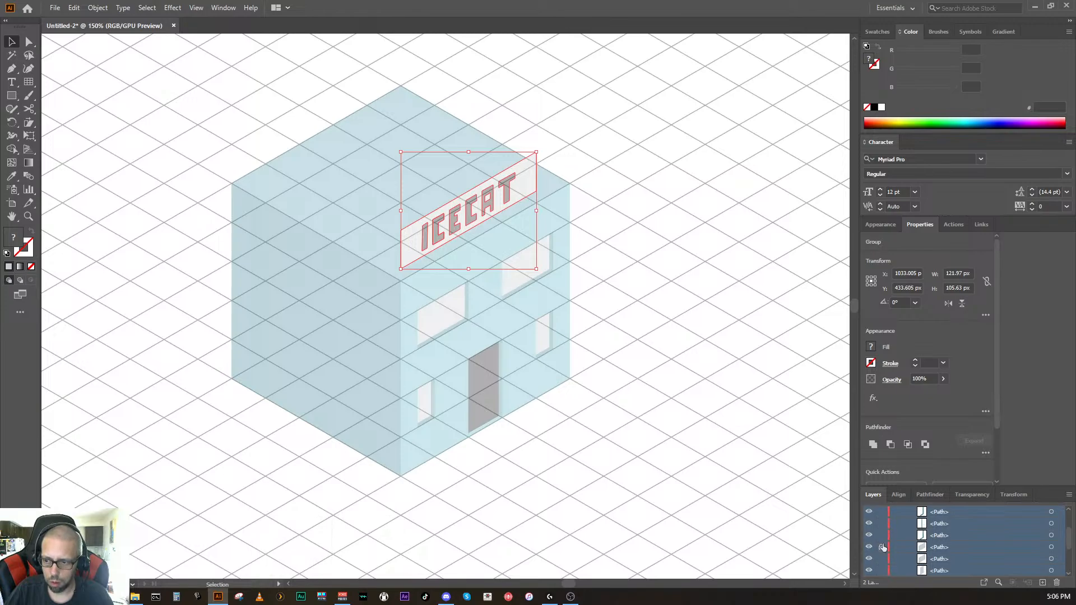
pyautogui.hotkey('ctrl', 'g')
pyautogui.scroll(-2, 902, 538)
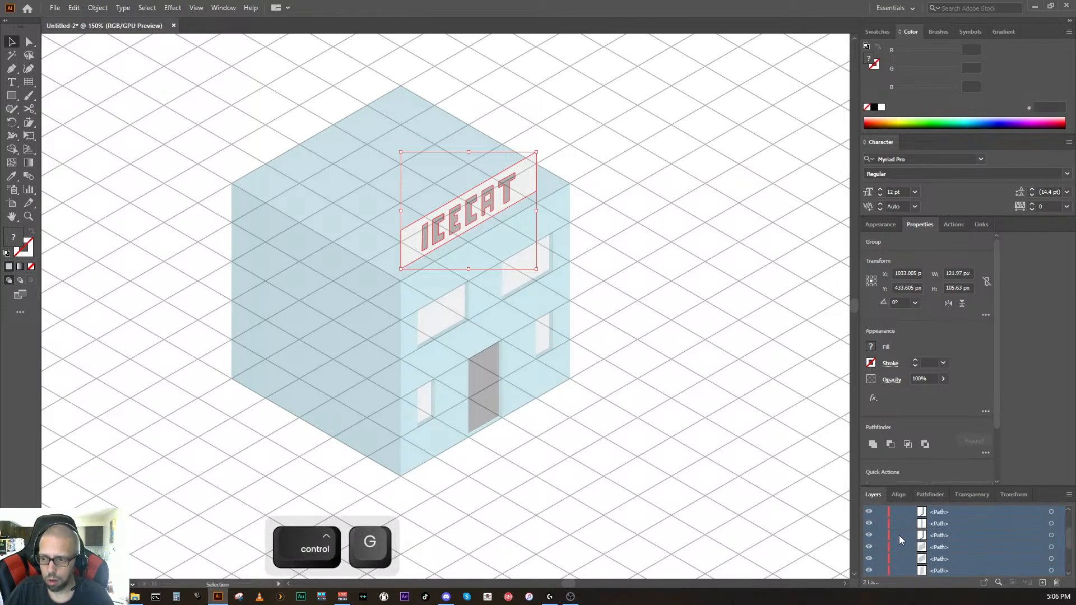
pyautogui.scroll(2, 899, 536)
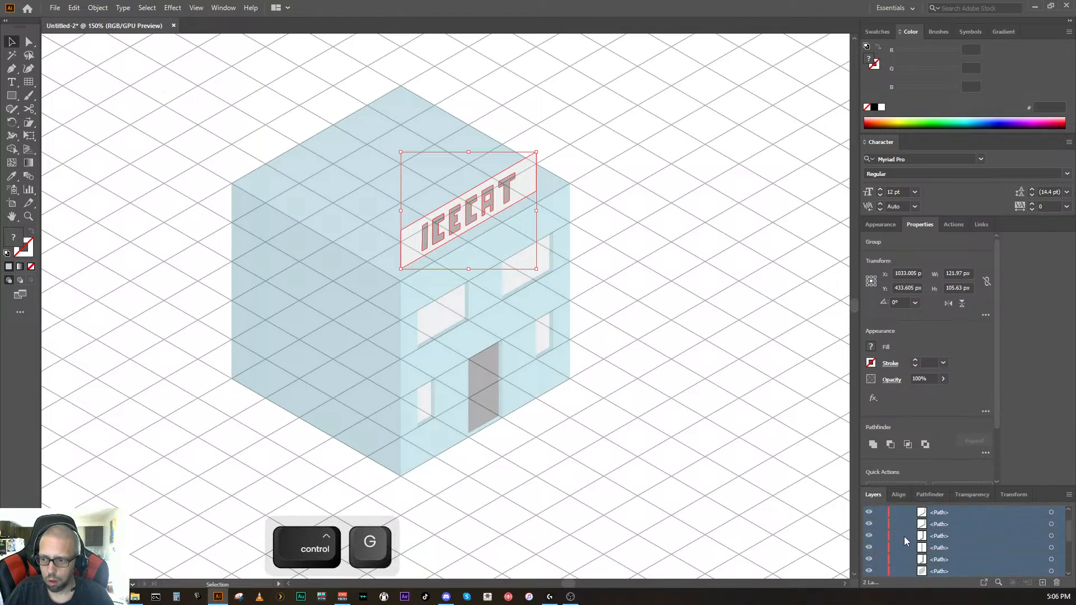
# Step: Group the four front windows together with their recess edges, leaving out the door, and name the group Winders
pyautogui.click(1051, 513)
pyautogui.click(440, 319)
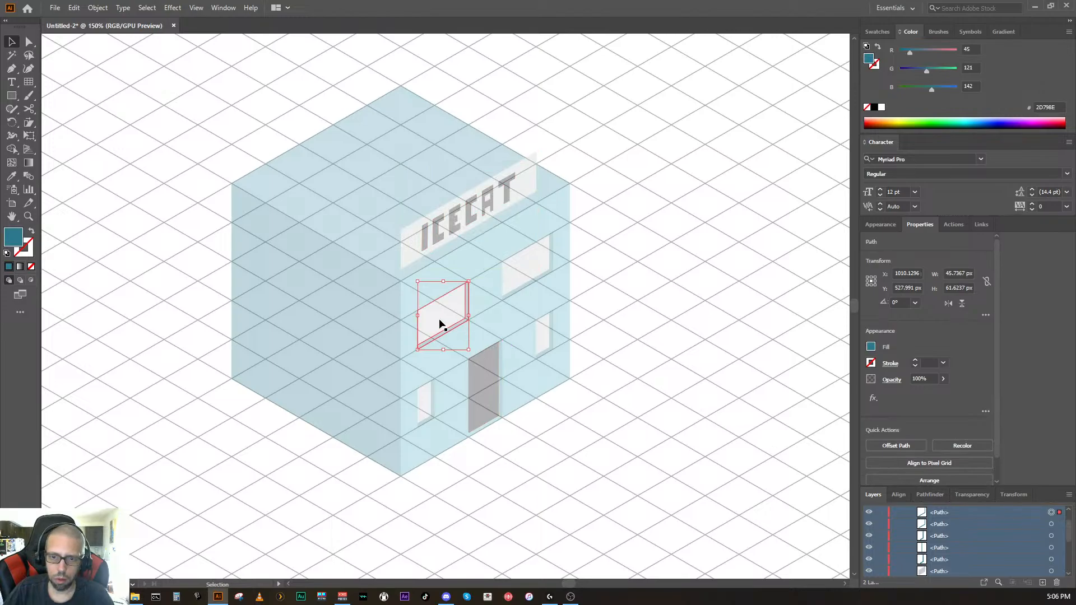
pyautogui.keyDown('shift'); pyautogui.click(504, 295); pyautogui.keyUp('shift')
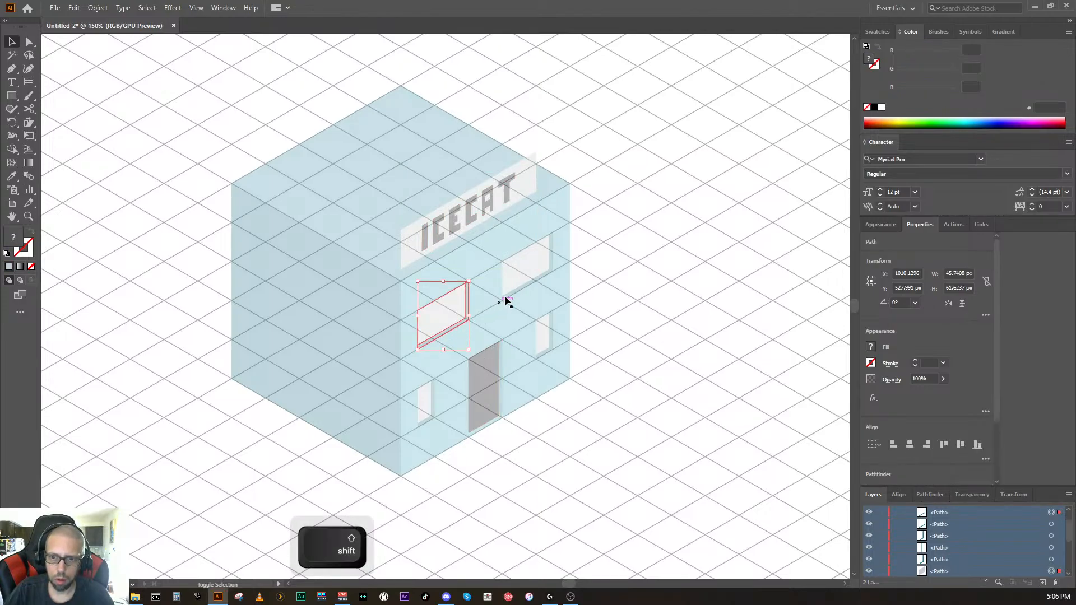
pyautogui.keyDown('shift'); pyautogui.click(552, 333); pyautogui.keyUp('shift')
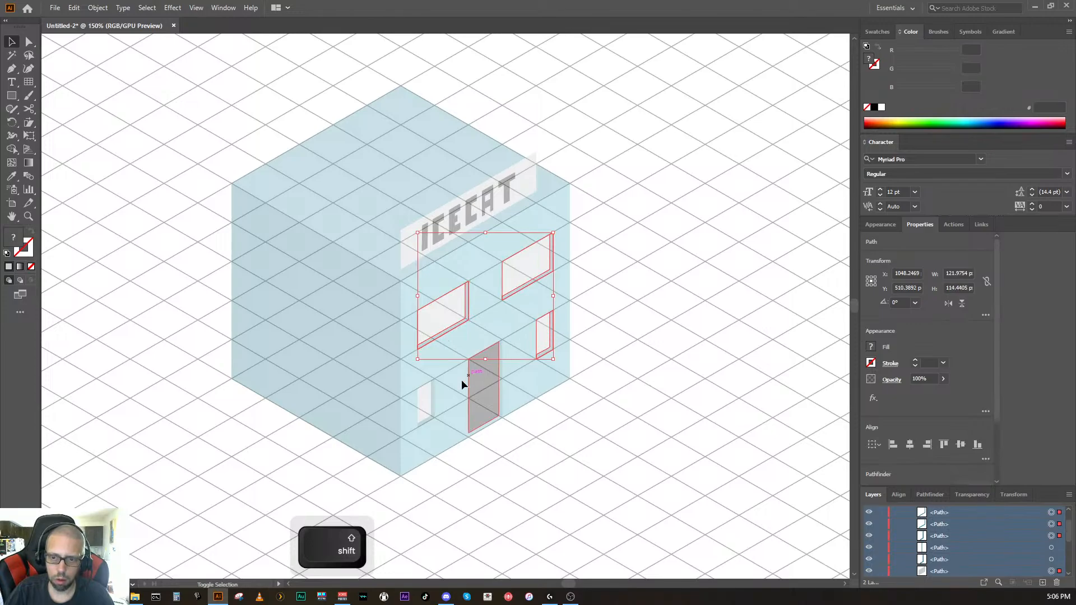
pyautogui.keyDown('shift'); pyautogui.click(429, 410); pyautogui.keyUp('shift')
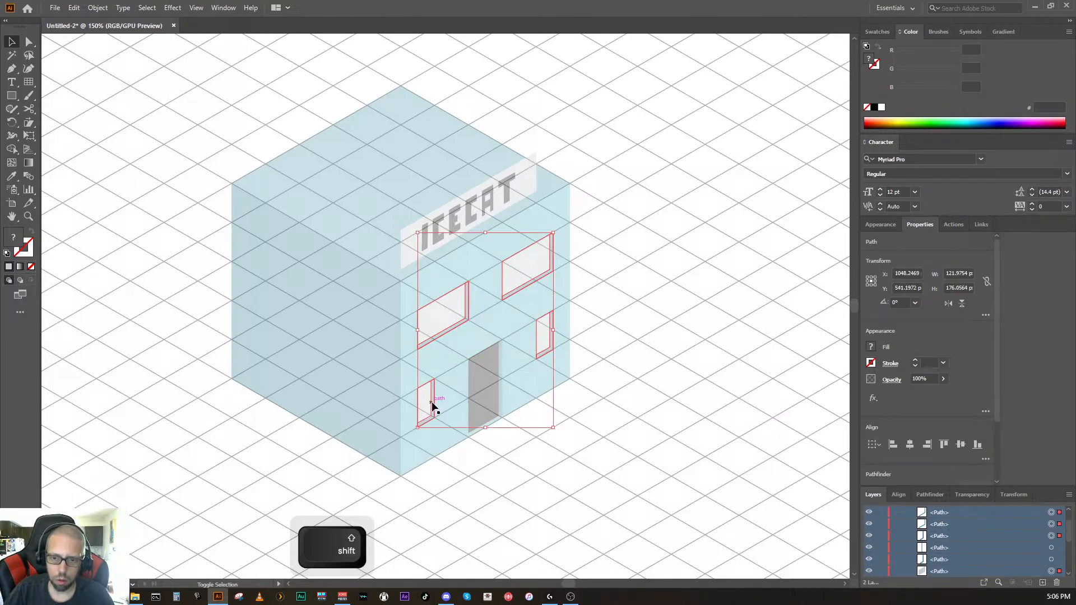
pyautogui.press('ctrl')
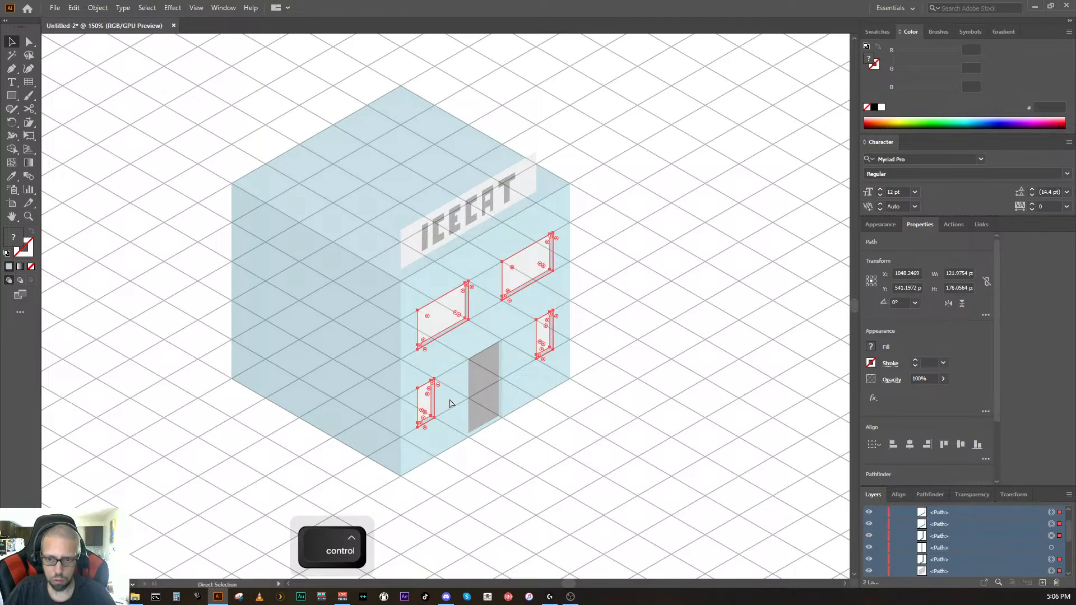
pyautogui.hotkey('ctrl', 'g')
pyautogui.doubleClick(944, 513)
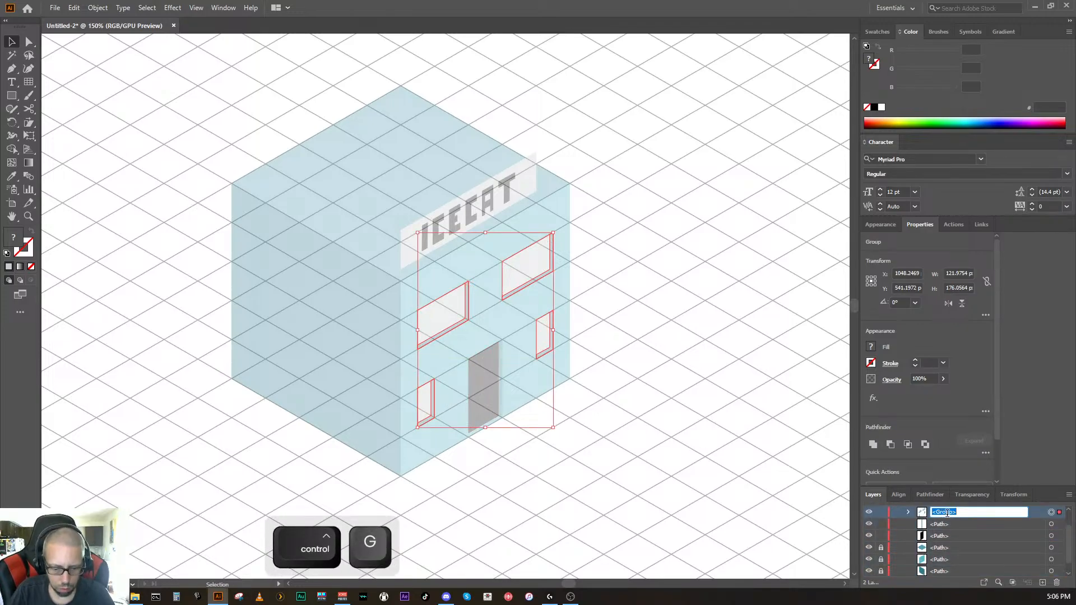
pyautogui.write('Winders')
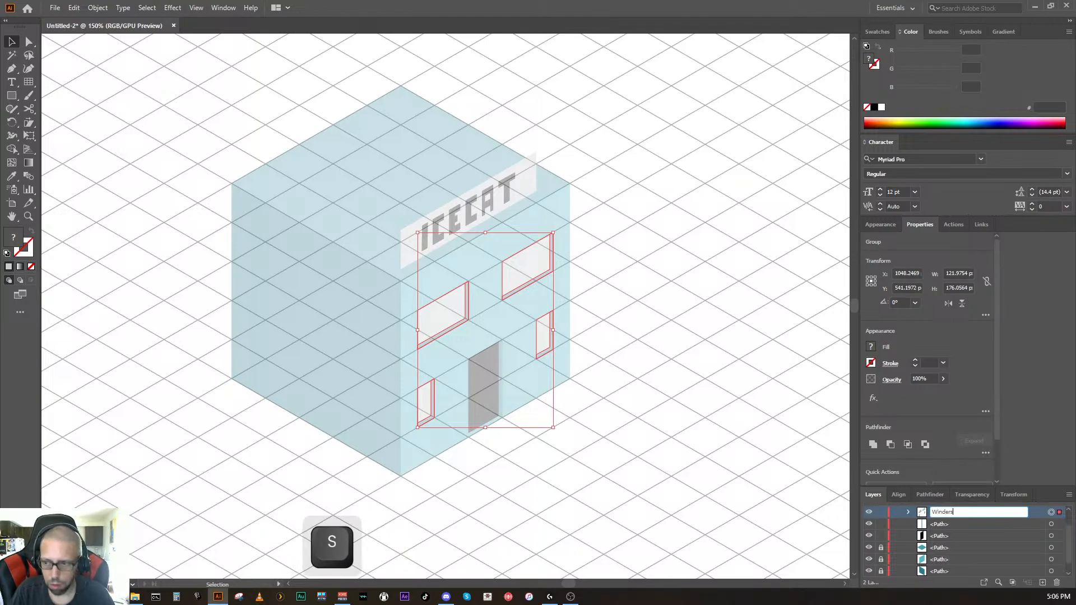
pyautogui.press('Return')
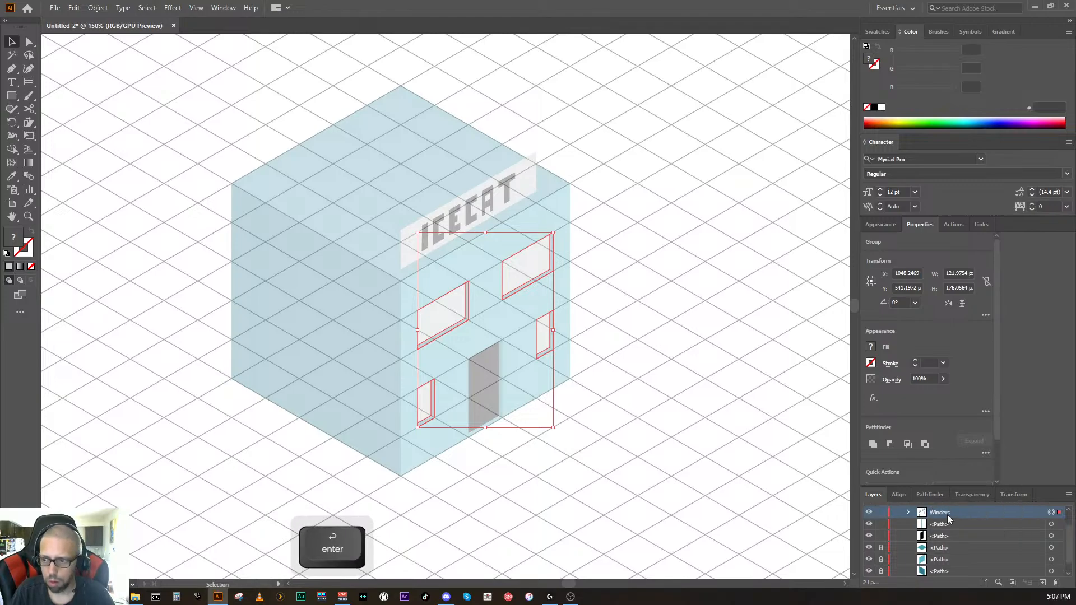
# Step: Check the contents of the Winders group by toggling its visibility off and on
pyautogui.click(871, 516)
pyautogui.click(870, 517)
pyautogui.click(871, 516)
pyautogui.click(871, 516)
pyautogui.click(870, 516)
pyautogui.click(869, 516)
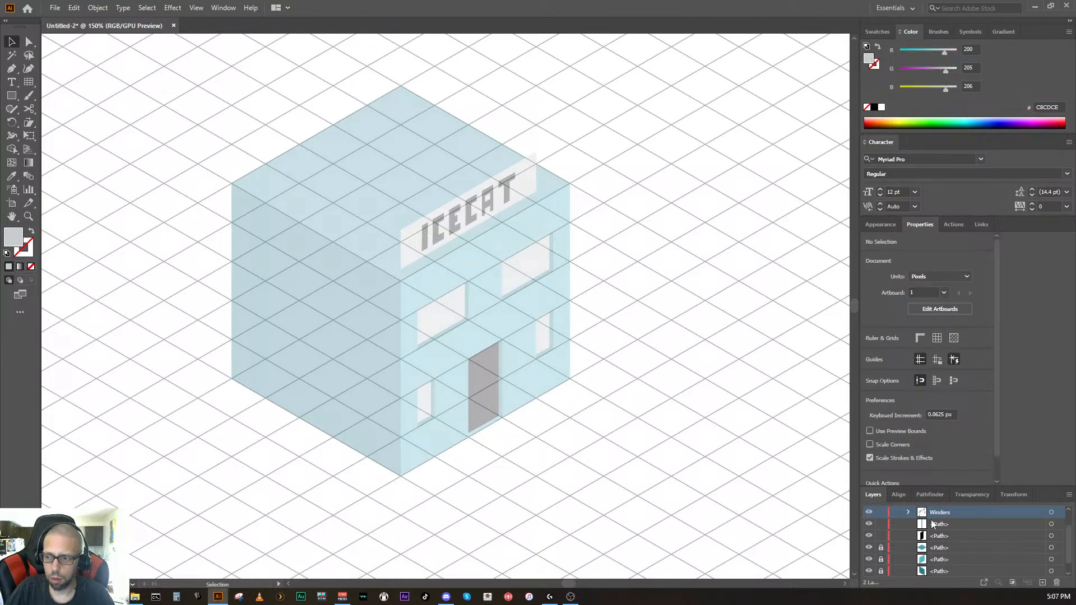
# Step: Group the door with its recess edge and name the group Door
pyautogui.click(933, 534)
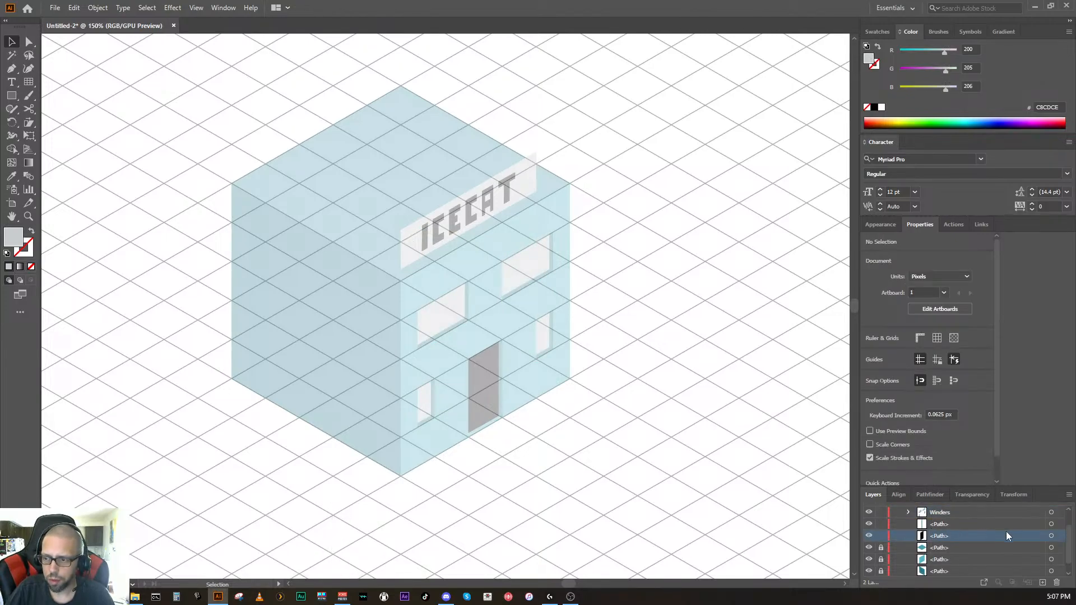
pyautogui.click(1052, 536)
pyautogui.hotkey('ctrl', 'g')
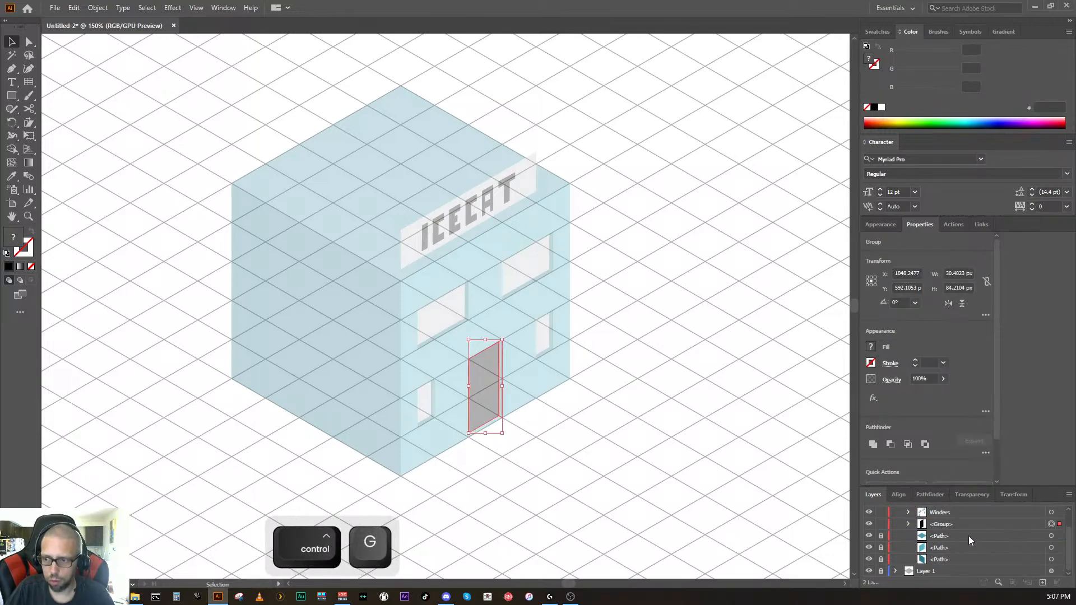
pyautogui.doubleClick(936, 525)
pyautogui.write('Doo')
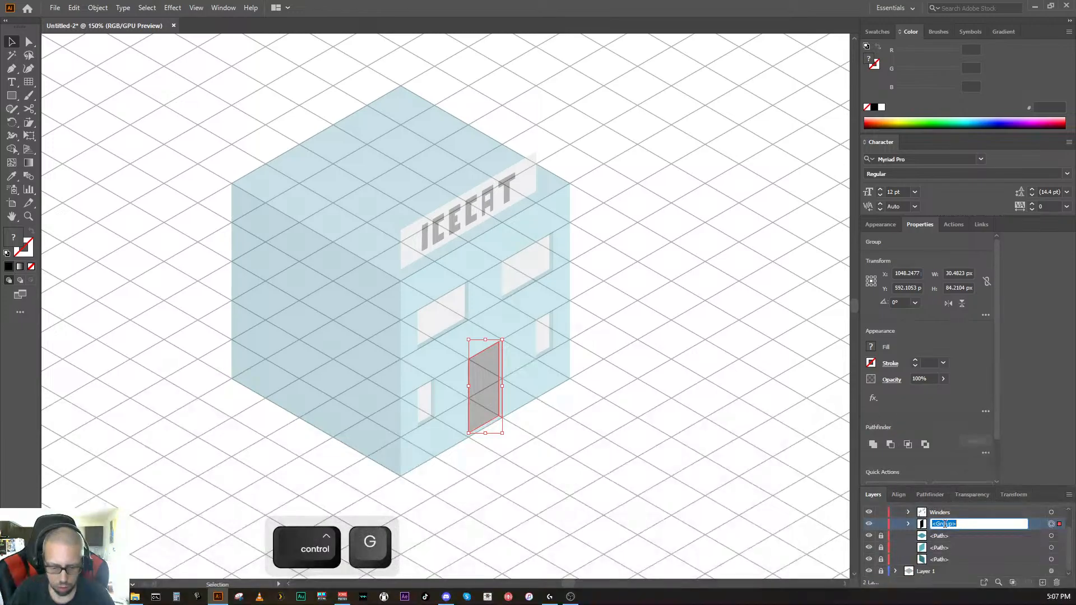
pyautogui.write('r')
pyautogui.press('Return')
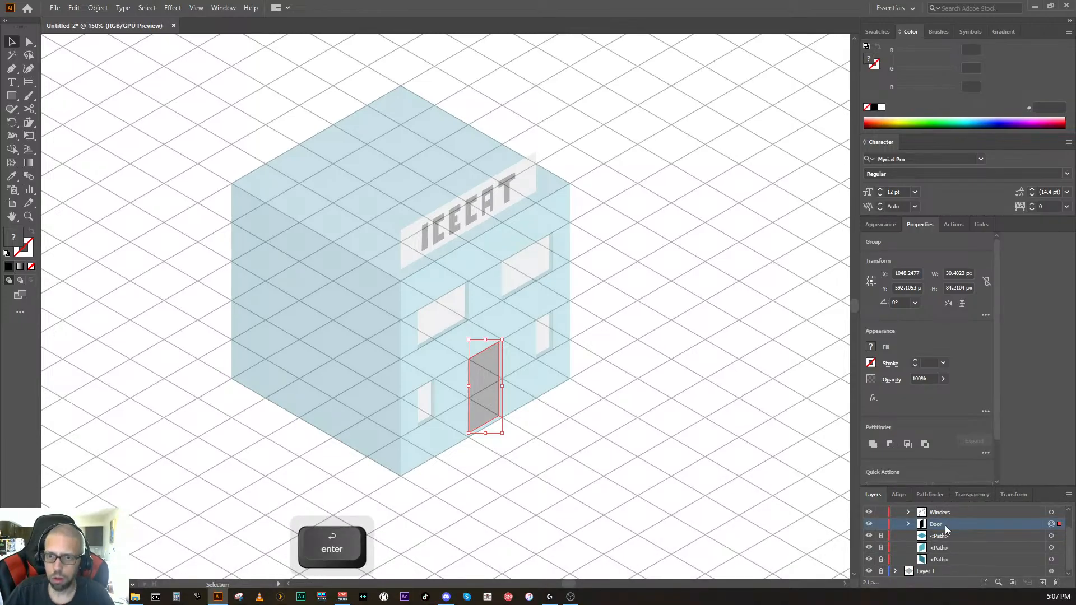
# Step: Rename the building's roof path in Layer 2 as Top
pyautogui.doubleClick(936, 538)
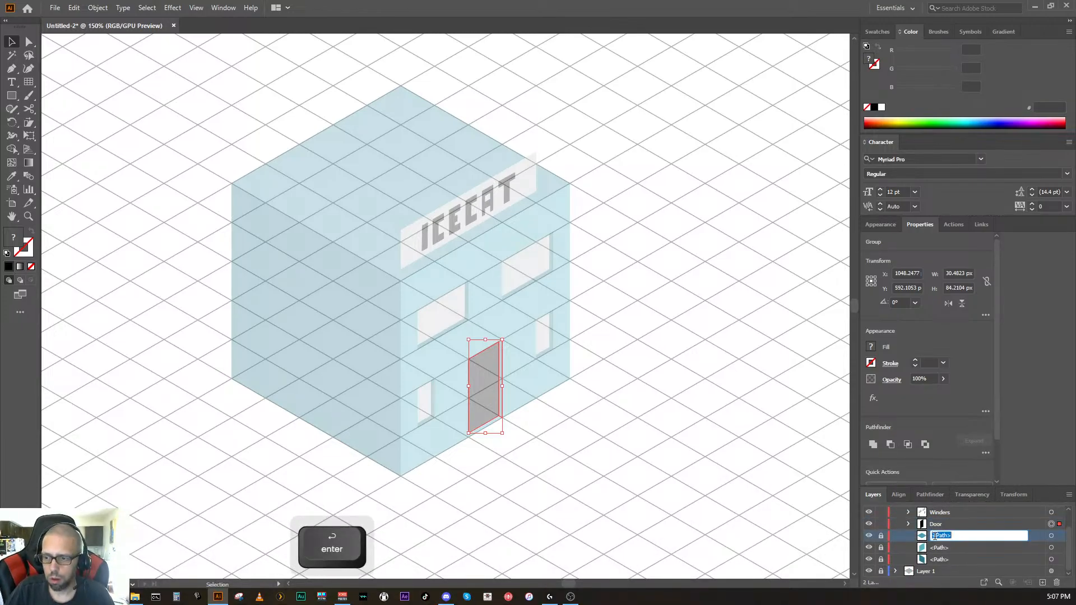
pyautogui.write('Top')
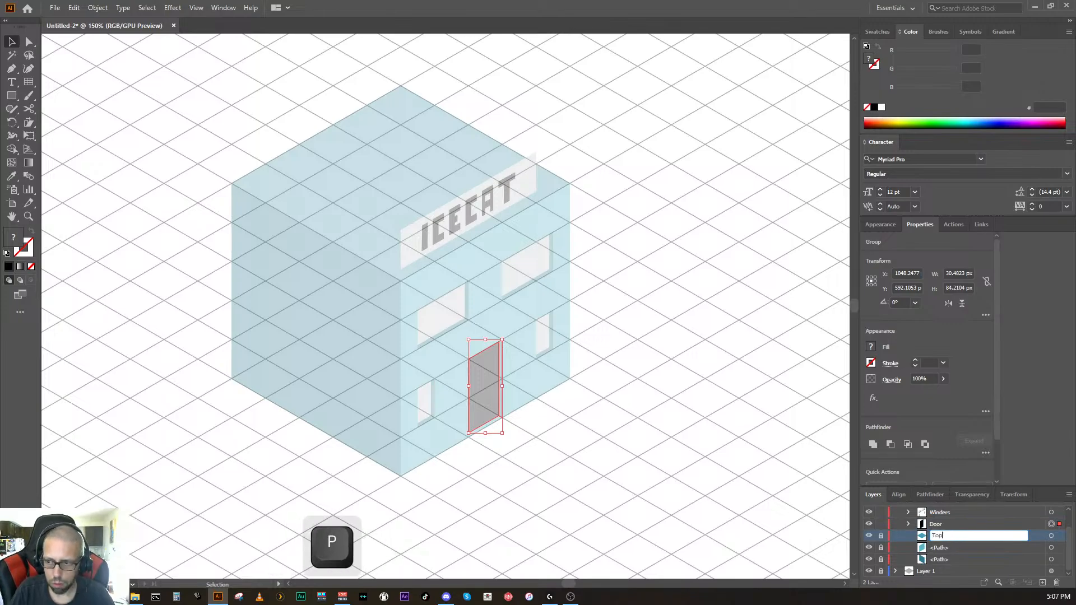
pyautogui.doubleClick(946, 551)
pyautogui.press('Escape')
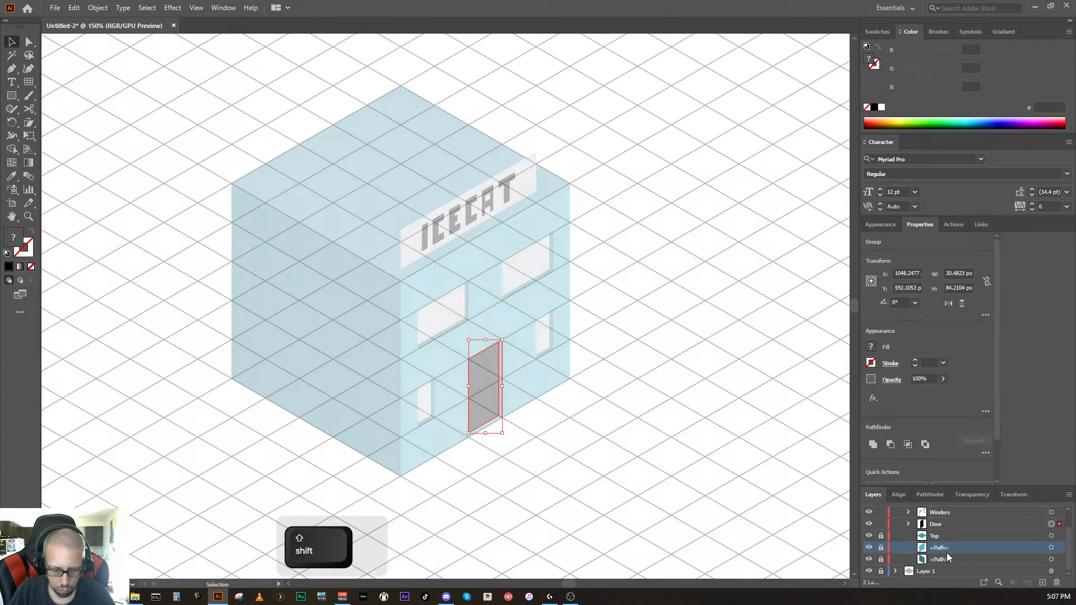
pyautogui.press('r')
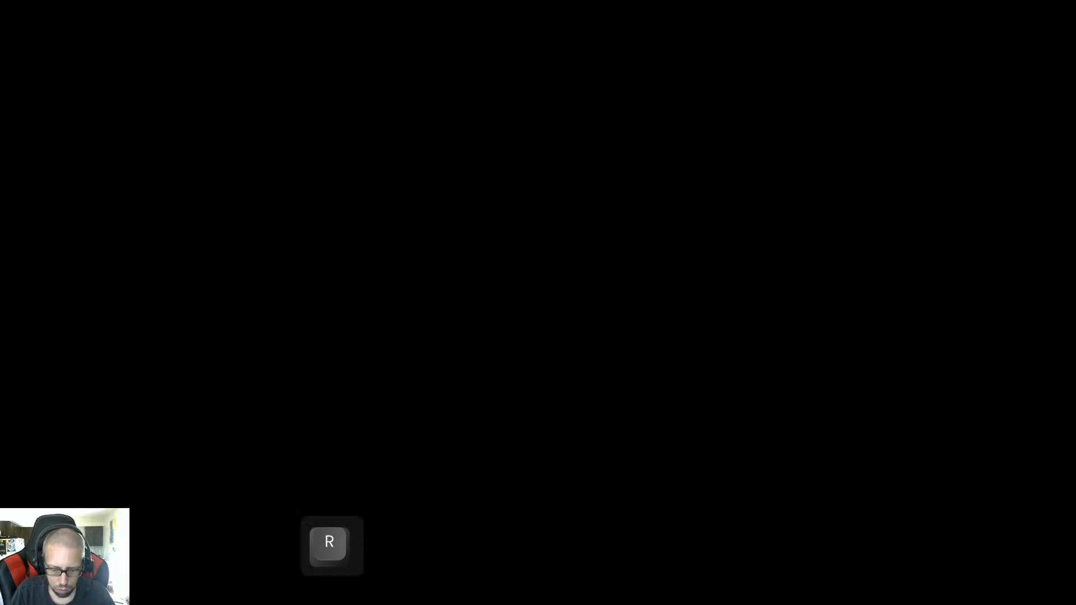
pyautogui.press('n')
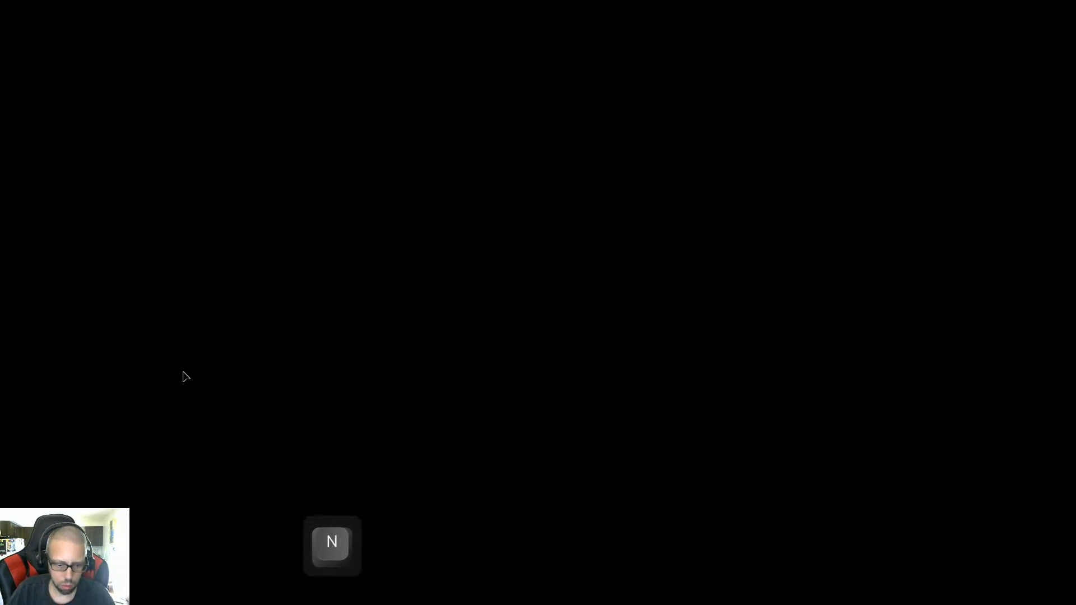
pyautogui.press('Escape')
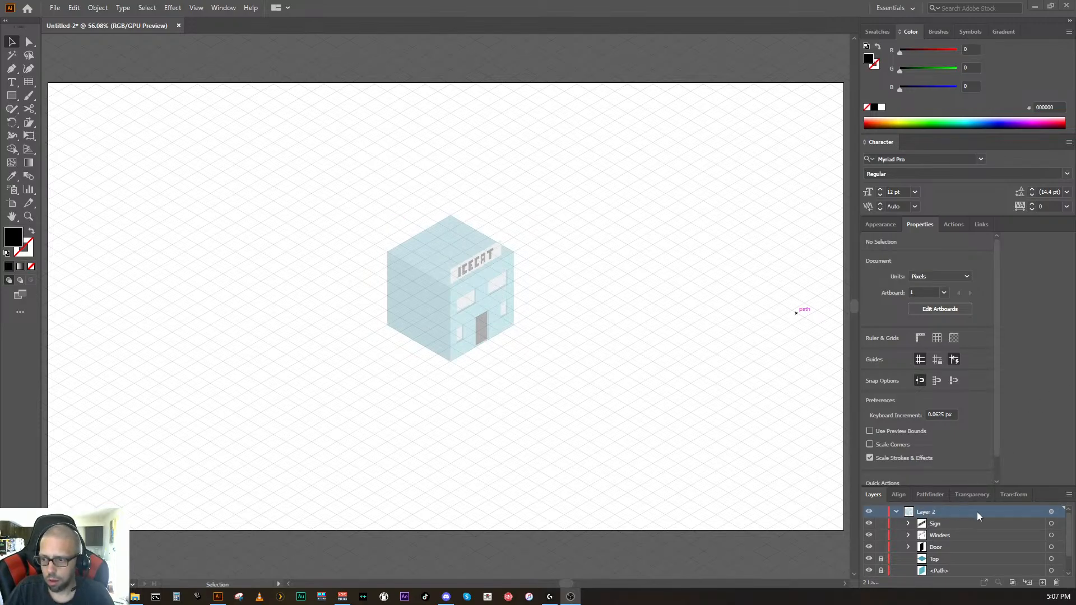
# Step: Set the opacity of the whole of Layer 2 to 100% and clear the selection
pyautogui.click(1053, 513)
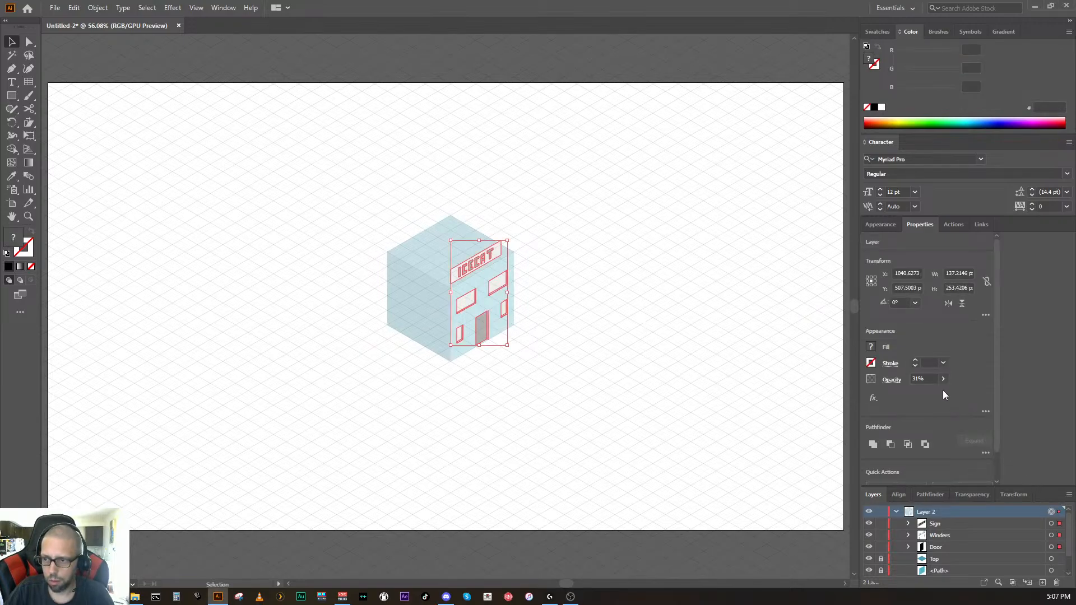
pyautogui.click(942, 380)
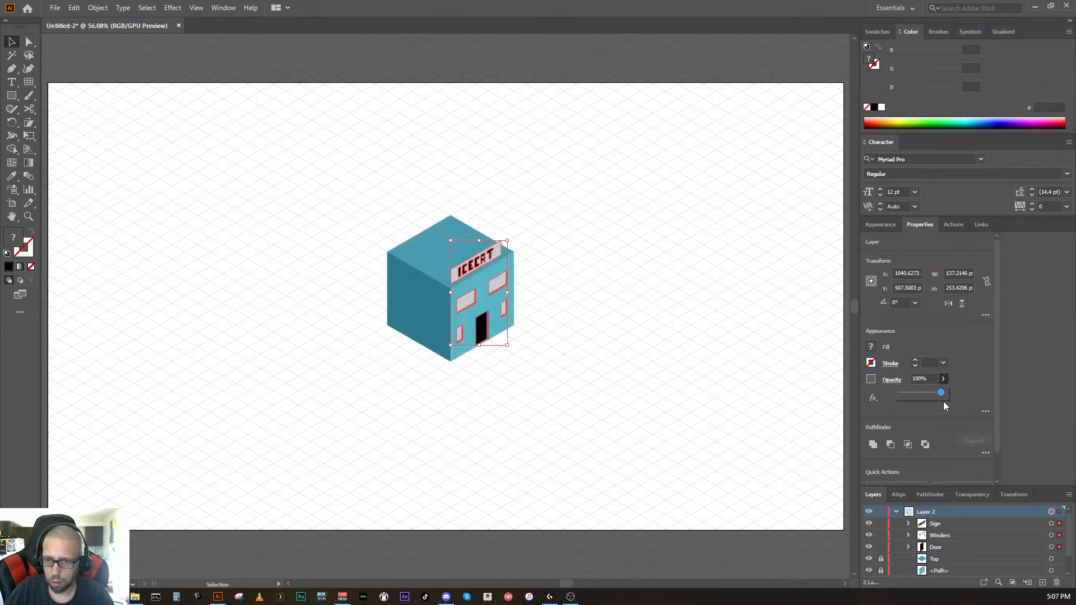
pyautogui.press('ctrl')
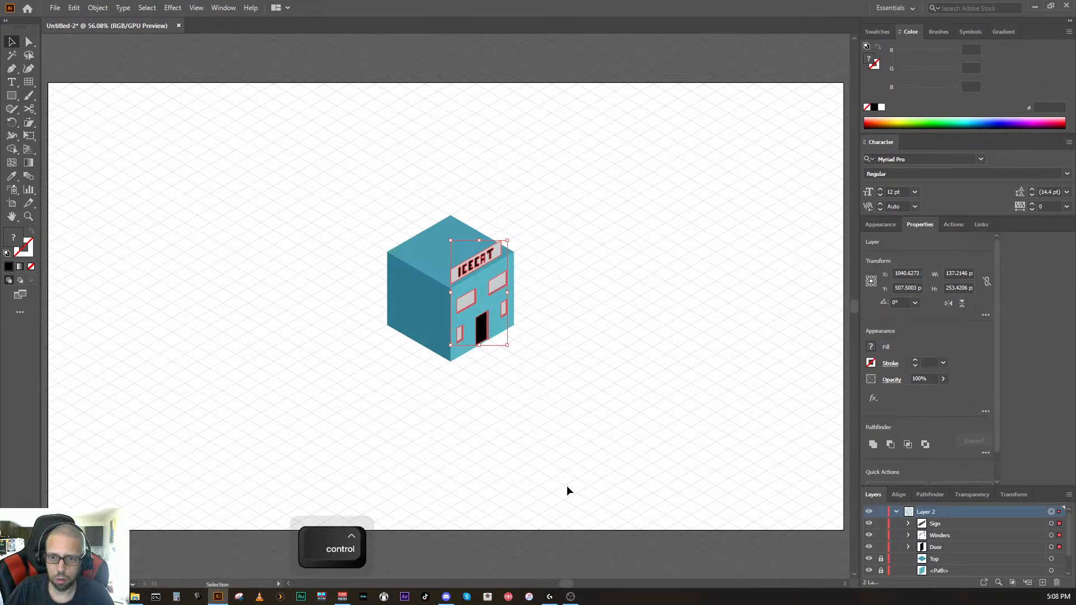
pyautogui.click(606, 476)
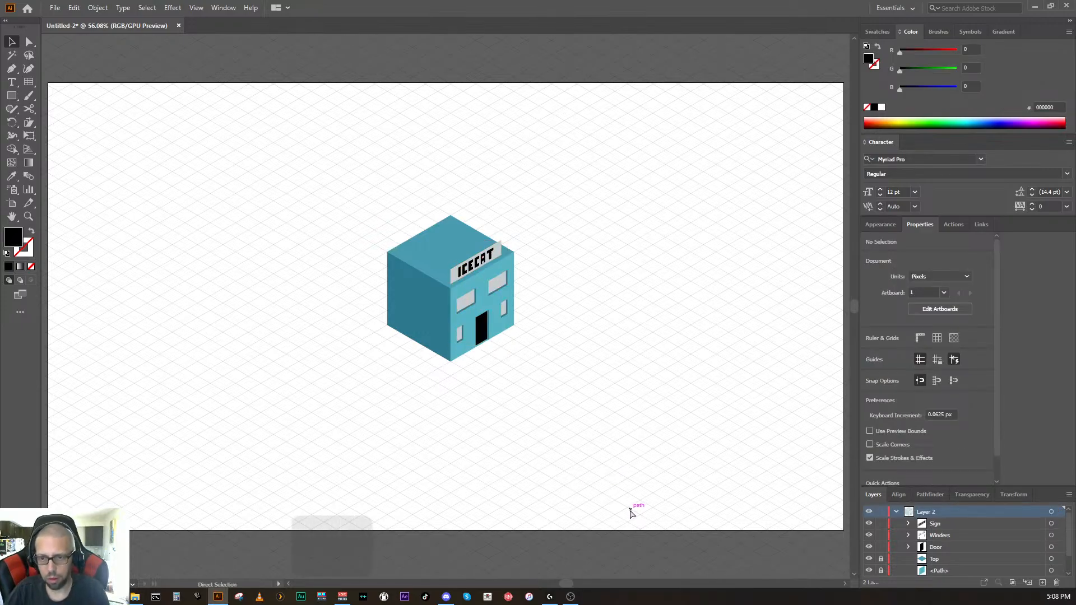
# Step: Examine the building's faces, sign, windows and door at different magnifications
pyautogui.hotkey('ctrl', '=')
pyautogui.hotkey('ctrl', '=')
pyautogui.hotkey('ctrl', '=')
pyautogui.hotkey('ctrl', '-')
pyautogui.hotkey('ctrl', '-')
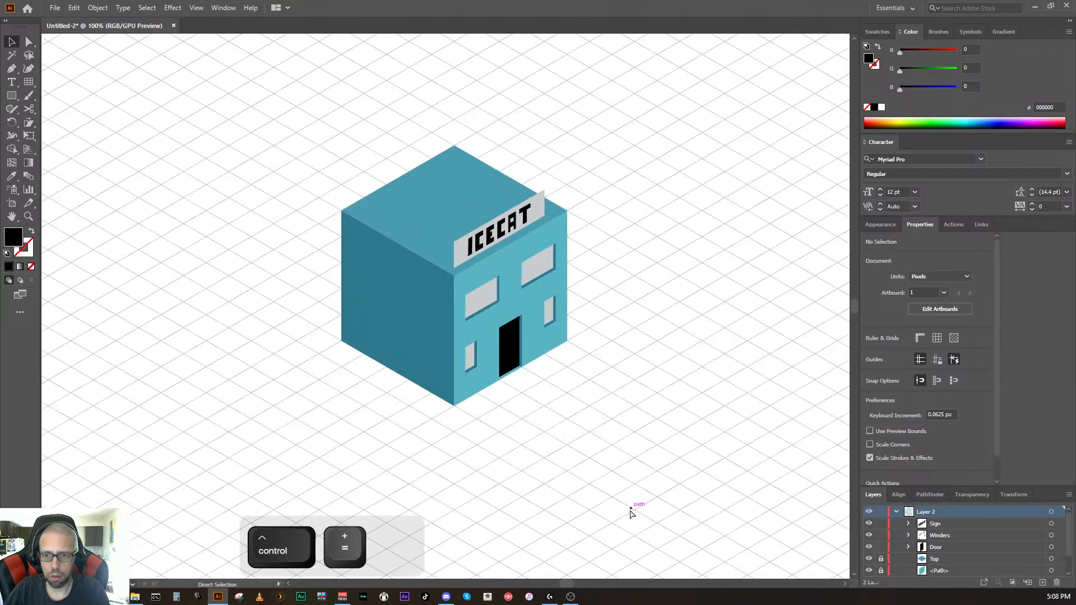
pyautogui.hotkey('ctrl', '=')
pyautogui.hotkey('ctrl', '=')
pyautogui.press('space')
pyautogui.moveTo(685, 385); pyautogui.dragTo(492, 425)
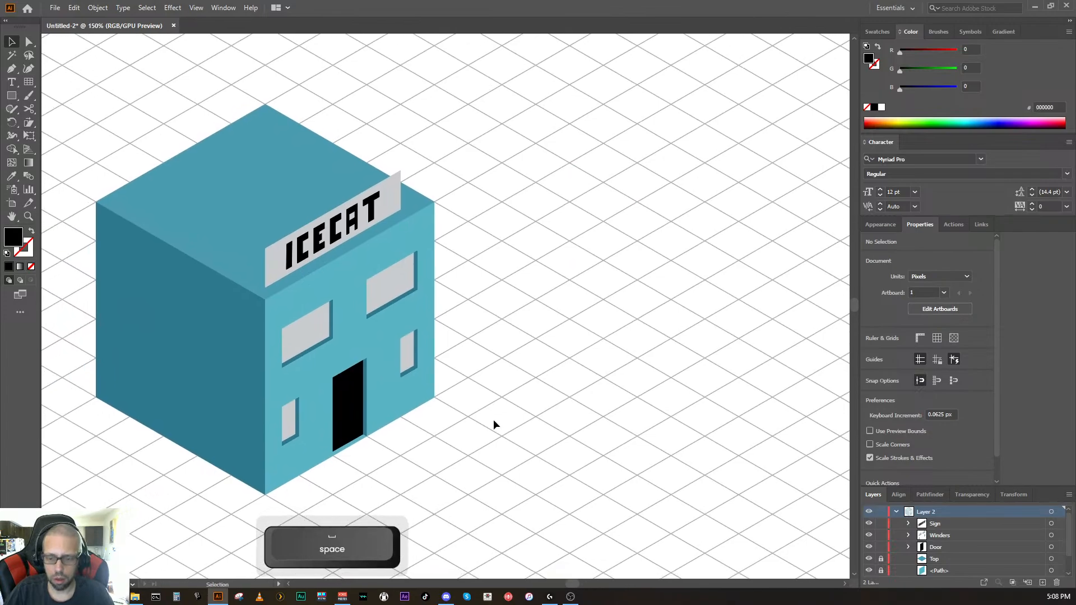
pyautogui.hotkey('ctrl', '-')
pyautogui.hotkey('ctrl', '-')
pyautogui.hotkey('ctrl', '=')
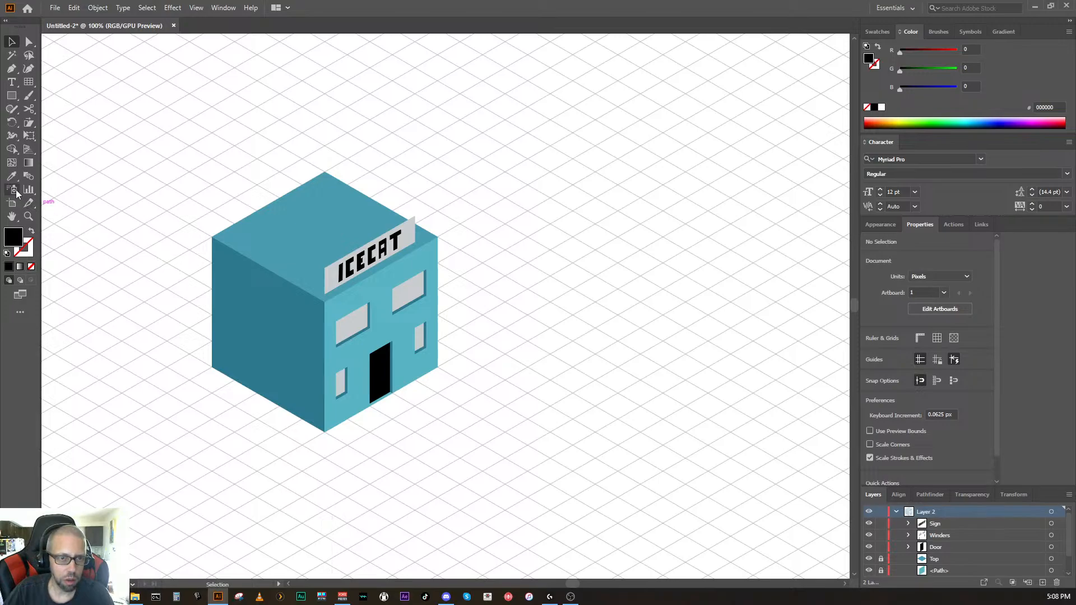
# Step: Start a Pen path with one anchor on a grid intersection above and to the right of the building, undoing the misplaced second anchor
pyautogui.click(11, 81)
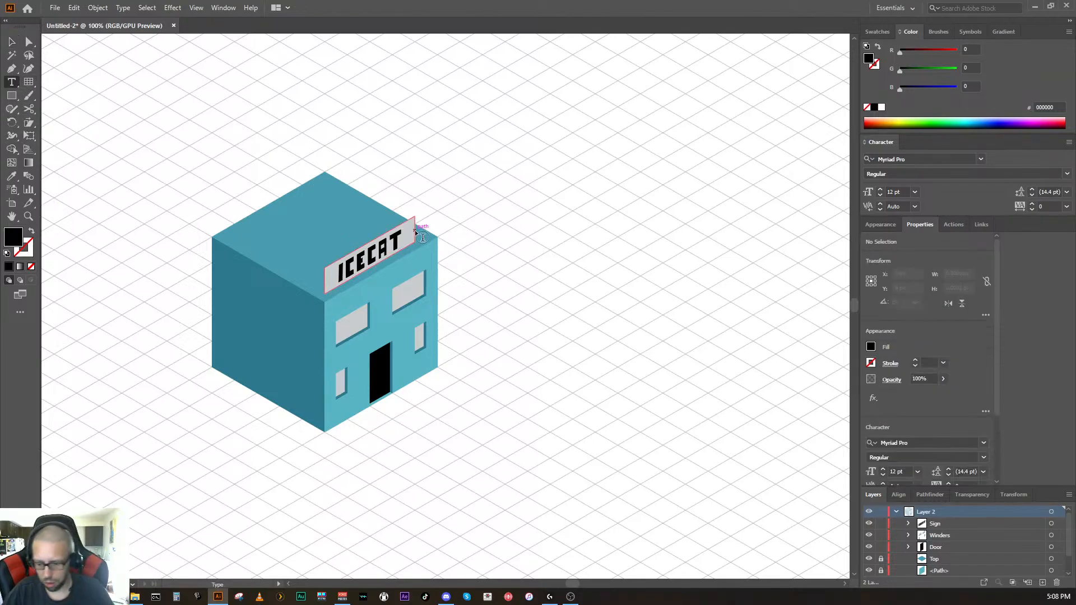
pyautogui.hotkey('ctrl', '-')
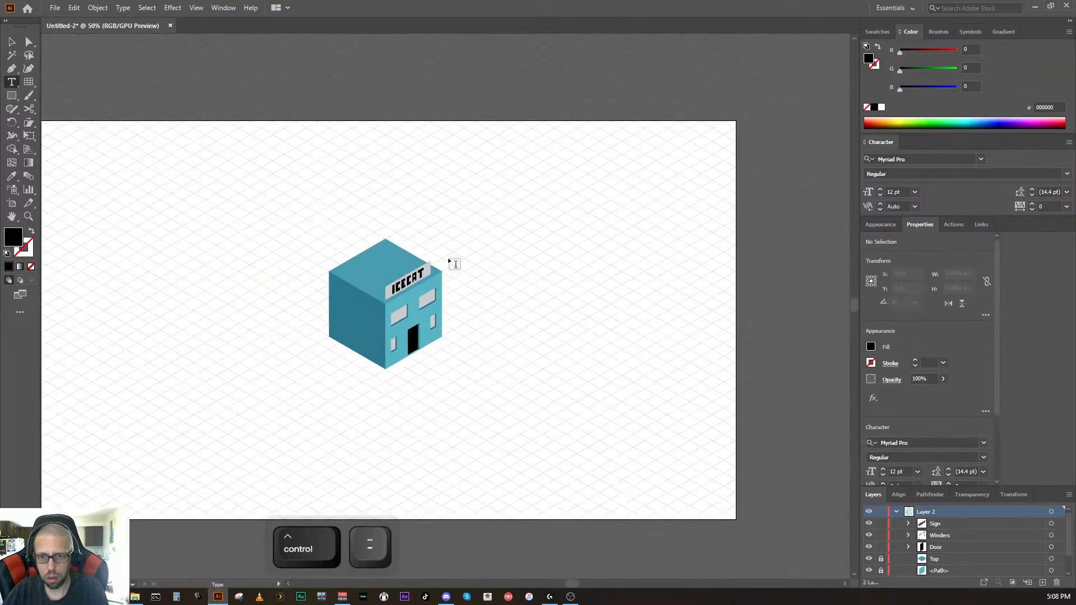
pyautogui.press('space')
pyautogui.moveTo(454, 281); pyautogui.dragTo(454, 372)
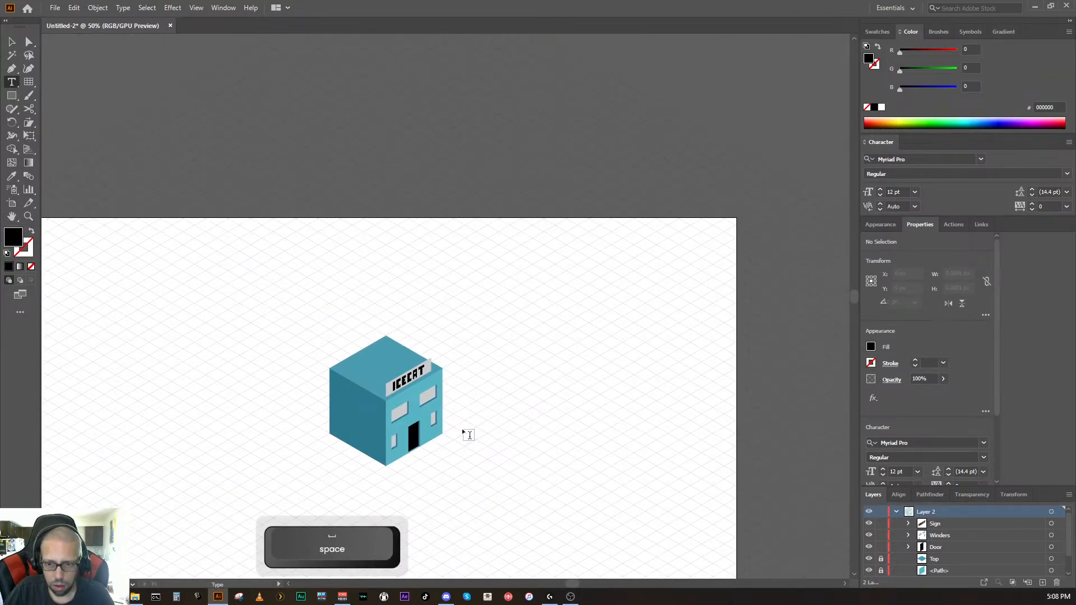
pyautogui.click(11, 68)
pyautogui.press('space')
pyautogui.moveTo(448, 327); pyautogui.dragTo(555, 286)
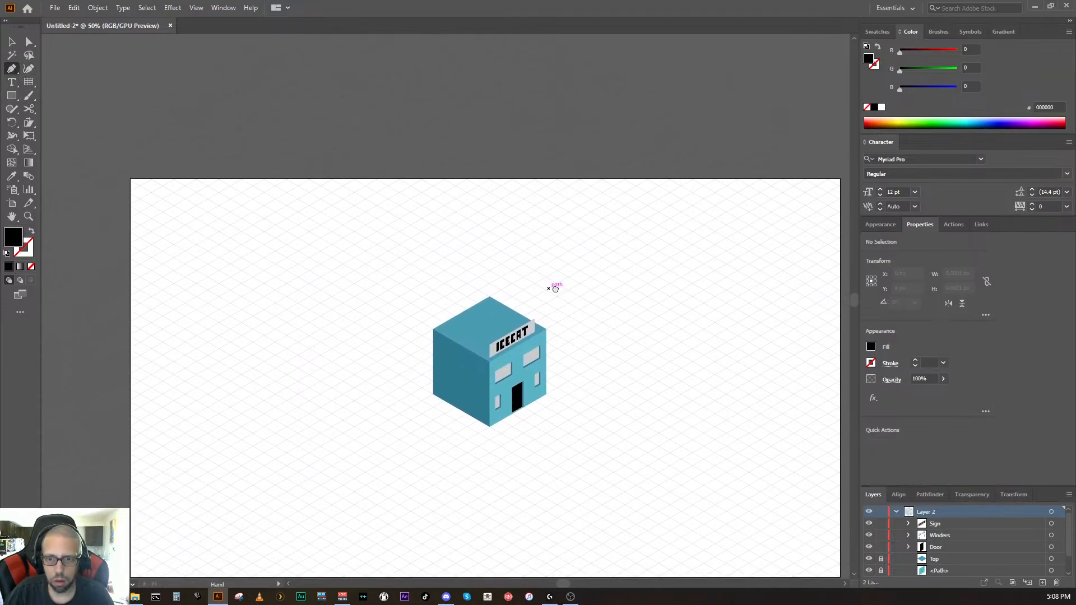
pyautogui.click(568, 249)
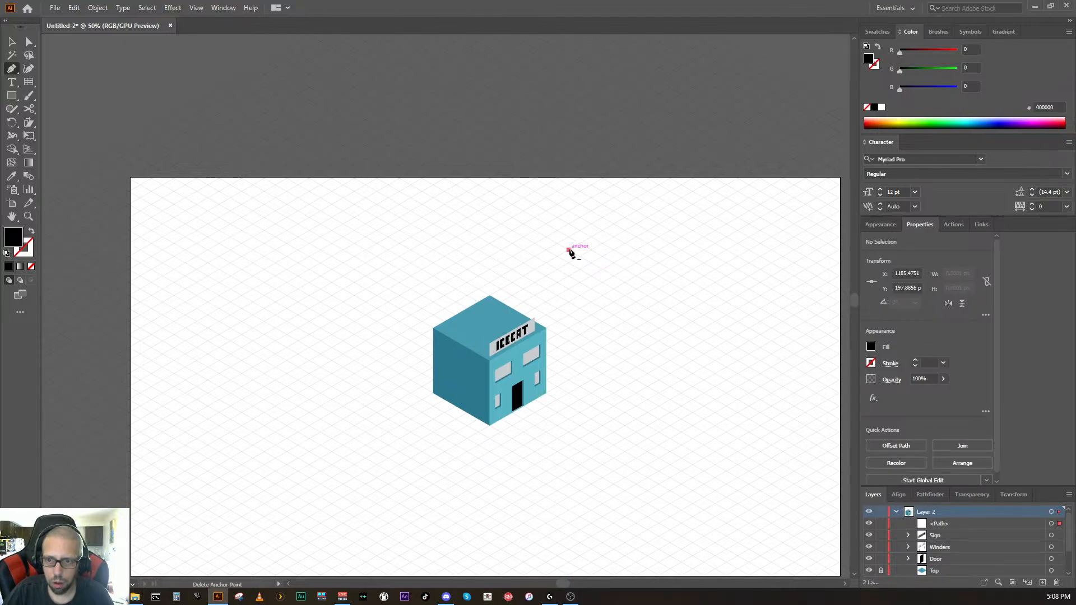
pyautogui.click(570, 381)
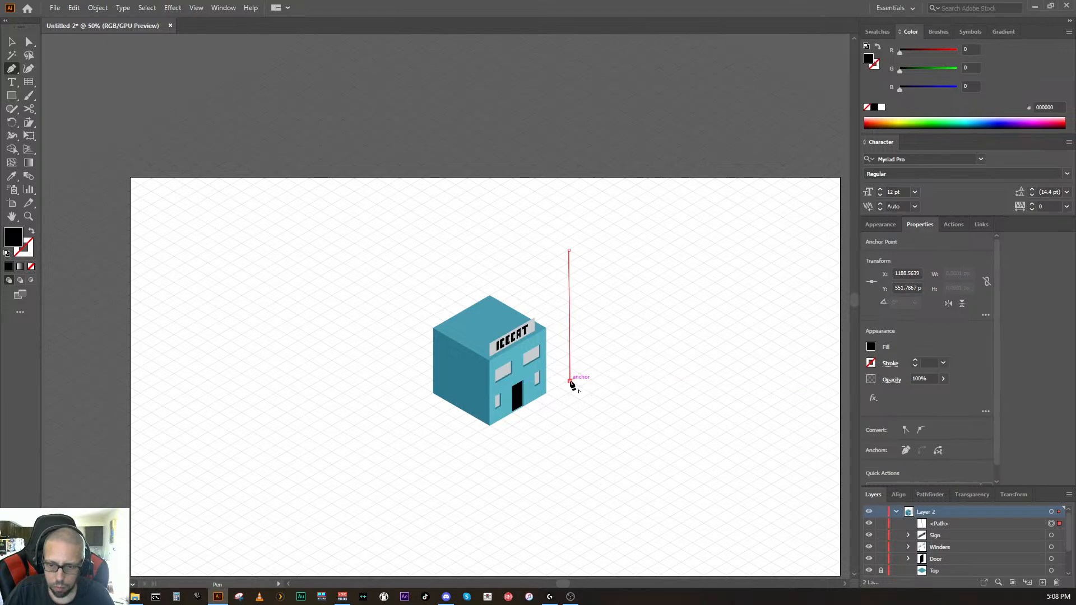
pyautogui.hotkey('ctrl', 'z')
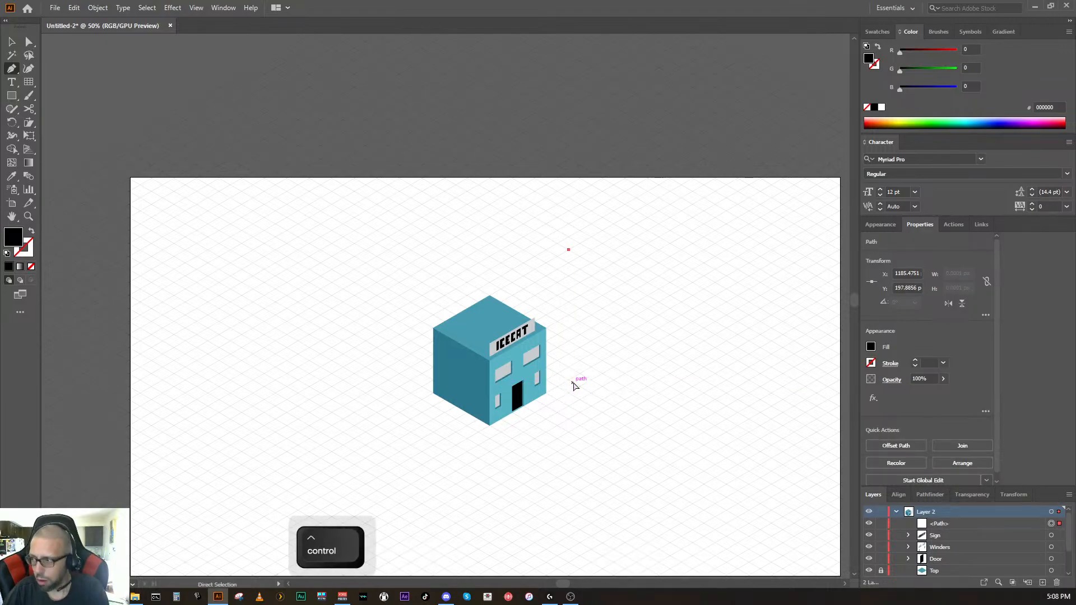
# Step: Complete the path as a closed black isometric parallelogram beside the building, about 183 px wide with vertical sides about 352 px long
pyautogui.hotkey('ctrl', '+')
pyautogui.hotkey('ctrl', '+')
pyautogui.hotkey('ctrl', '+')
pyautogui.moveTo(465, 414); pyautogui.dragTo(515, 152)
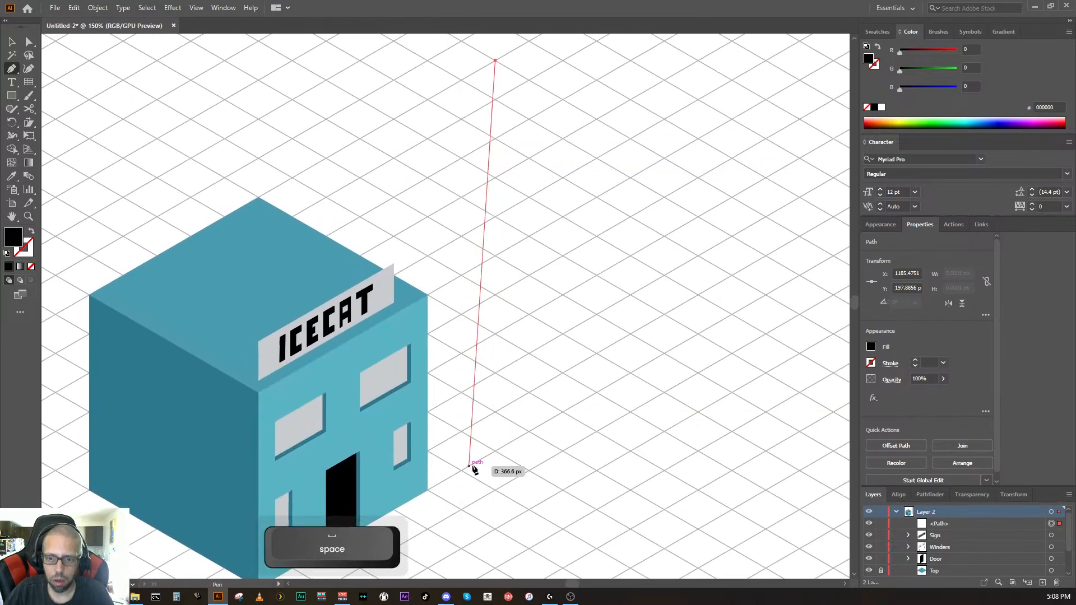
pyautogui.click(497, 451)
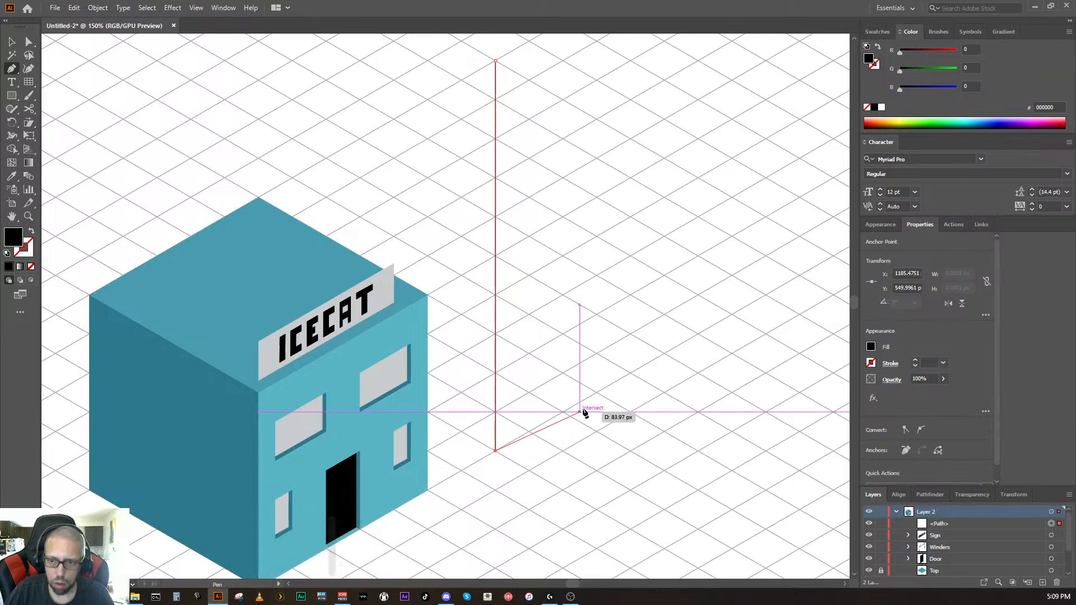
pyautogui.moveTo(645, 371); pyautogui.dragTo(548, 418)
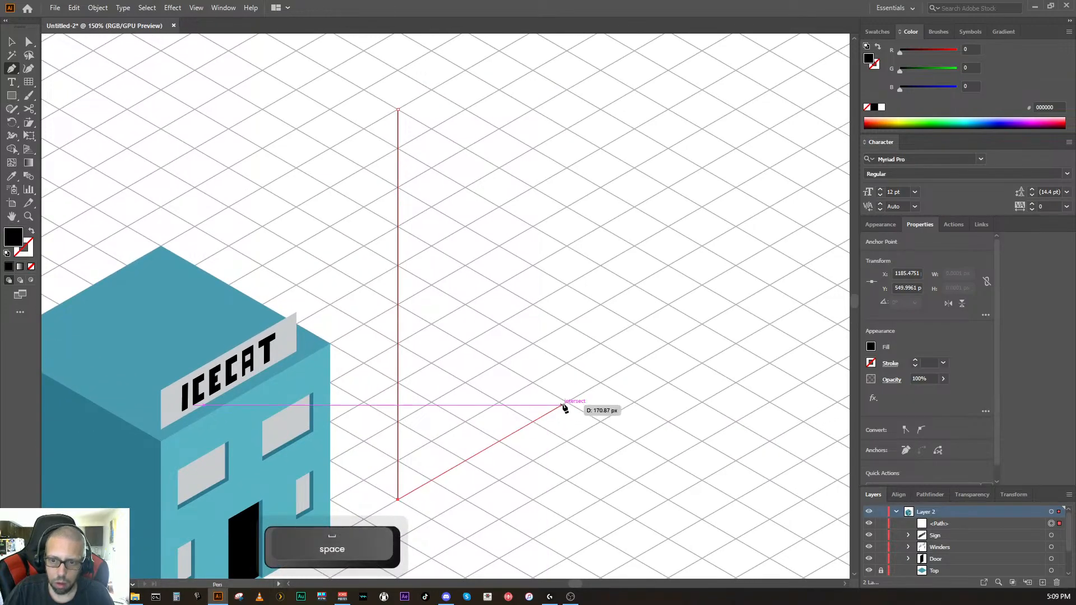
pyautogui.click(601, 383)
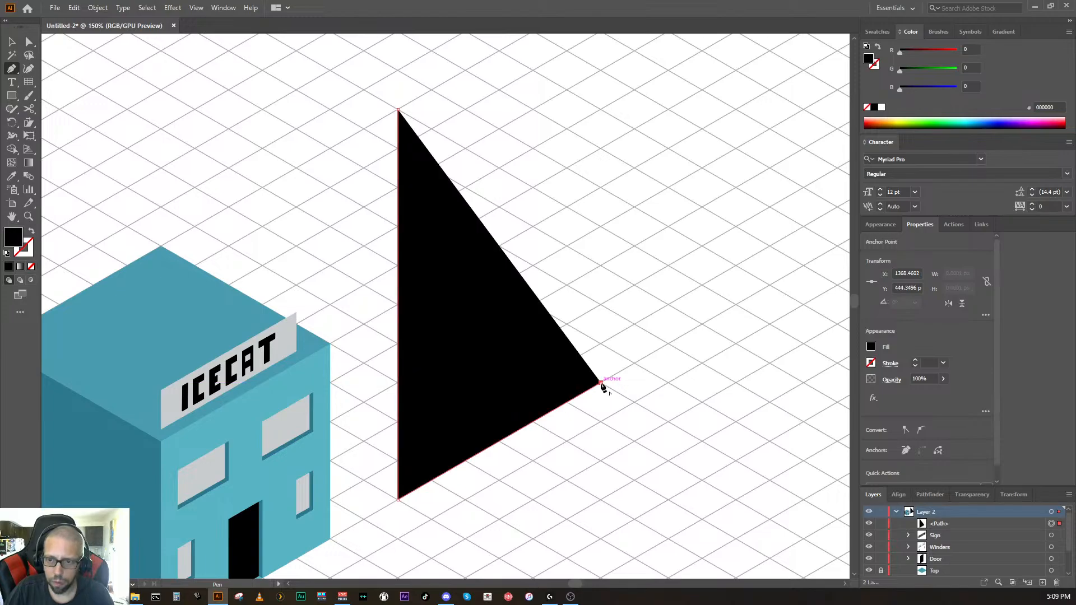
pyautogui.moveTo(601, 335); pyautogui.dragTo(592, 408)
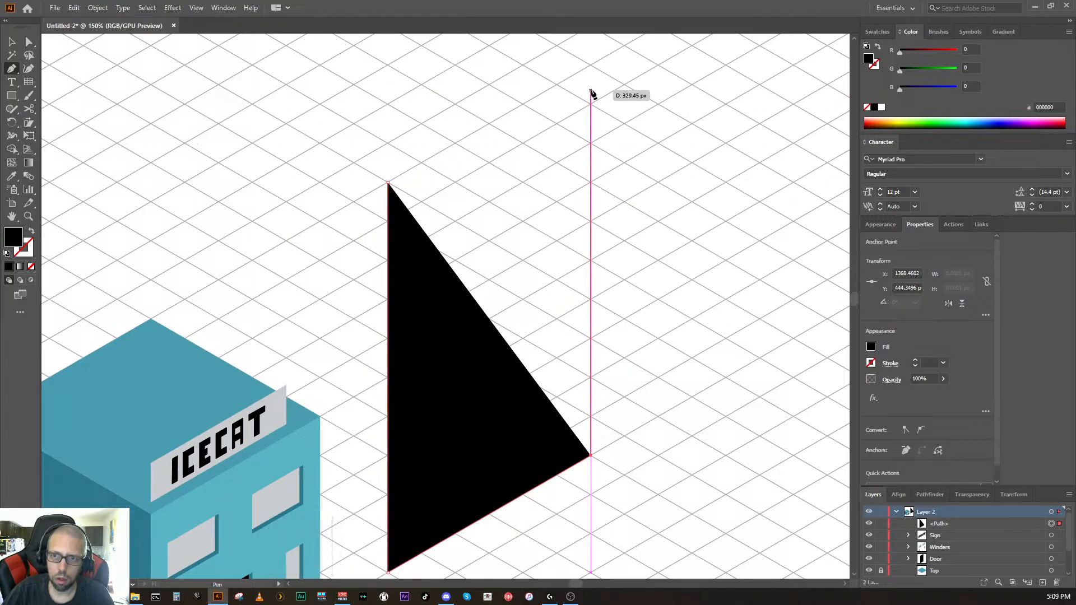
pyautogui.click(590, 67)
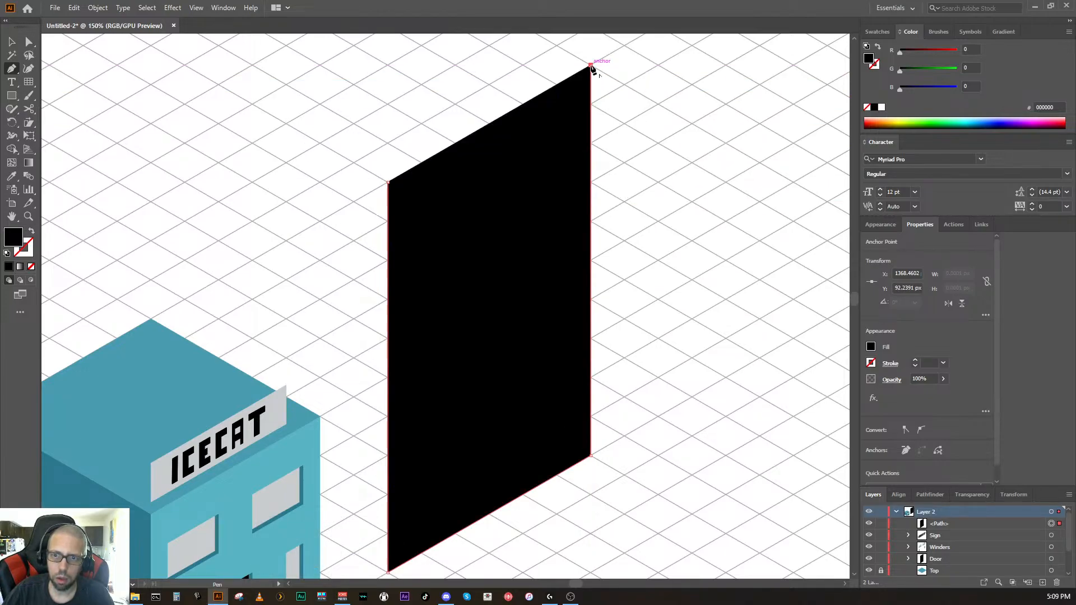
pyautogui.click(389, 184)
# Step: Create a sublayer inside Layer 2 and move the black parallelogram's path into it
pyautogui.press('space')
pyautogui.moveTo(456, 312); pyautogui.dragTo(506, 267)
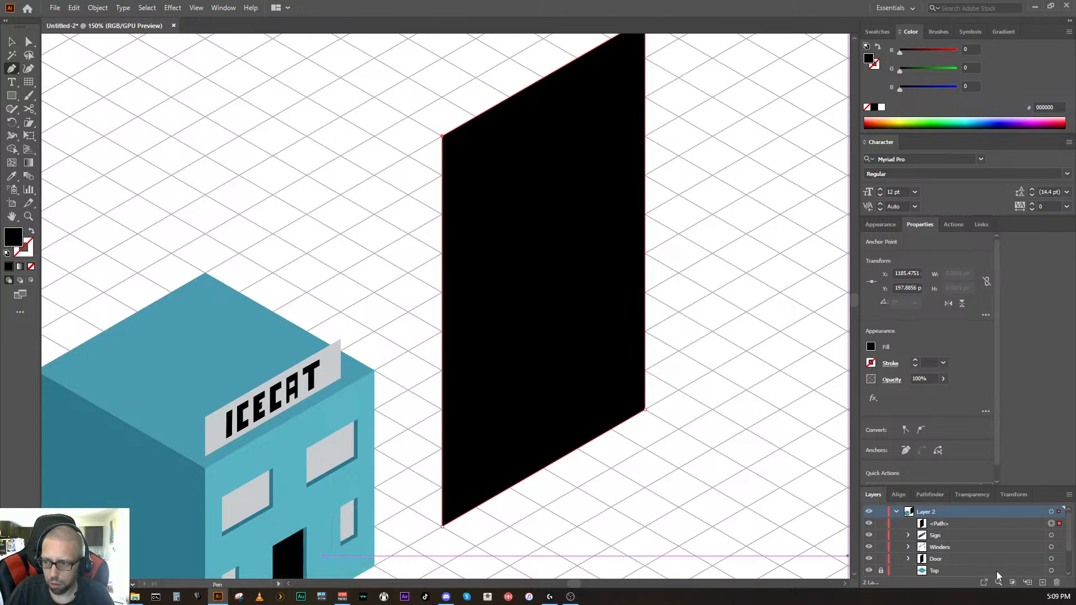
pyautogui.click(1028, 586)
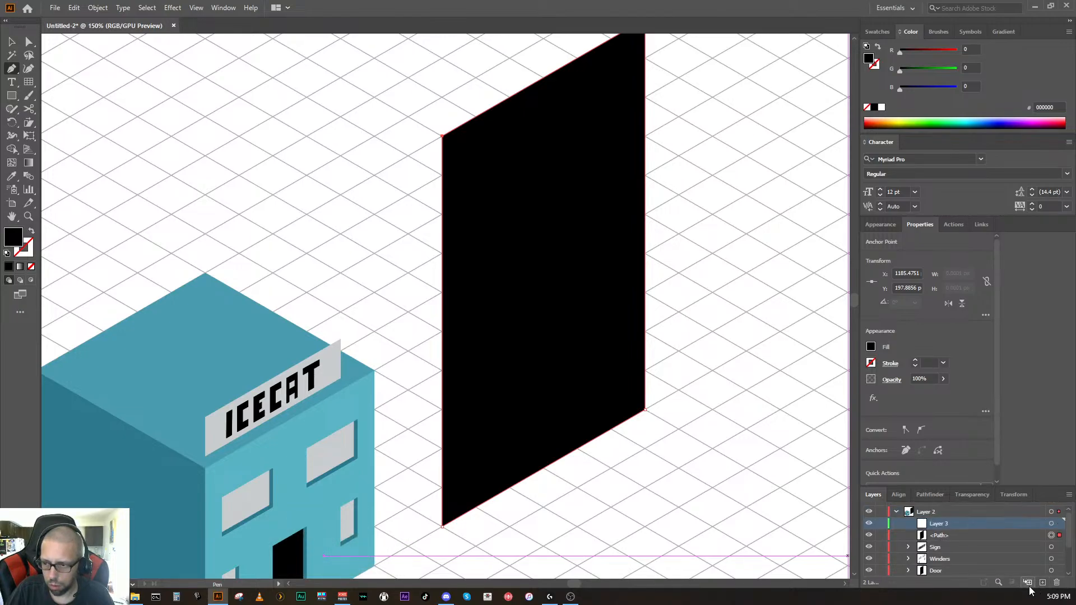
pyautogui.moveTo(946, 535); pyautogui.dragTo(946, 526)
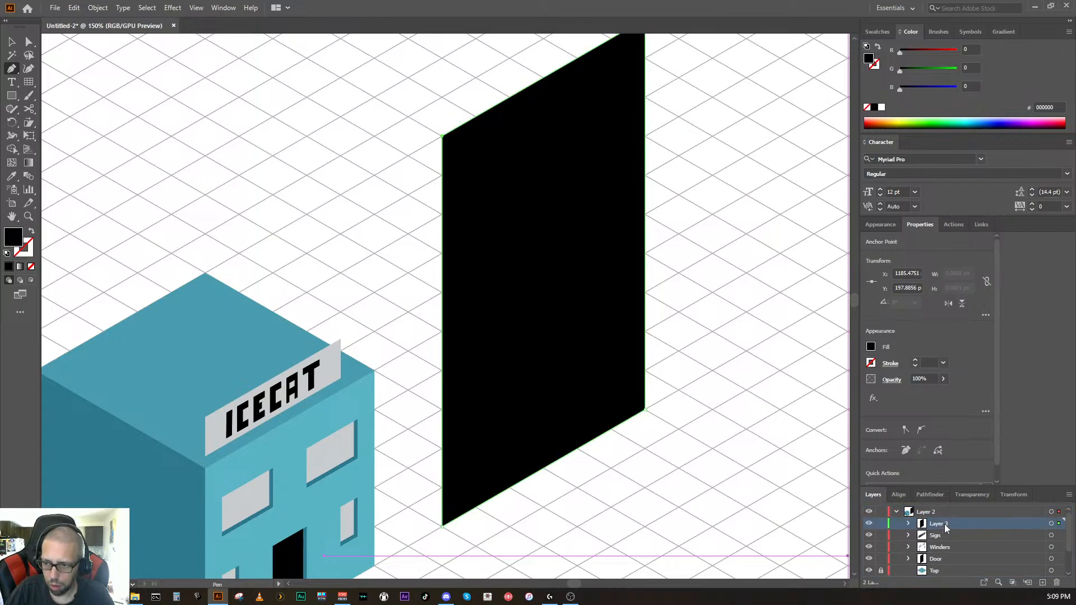
pyautogui.scroll(-2, 942, 541)
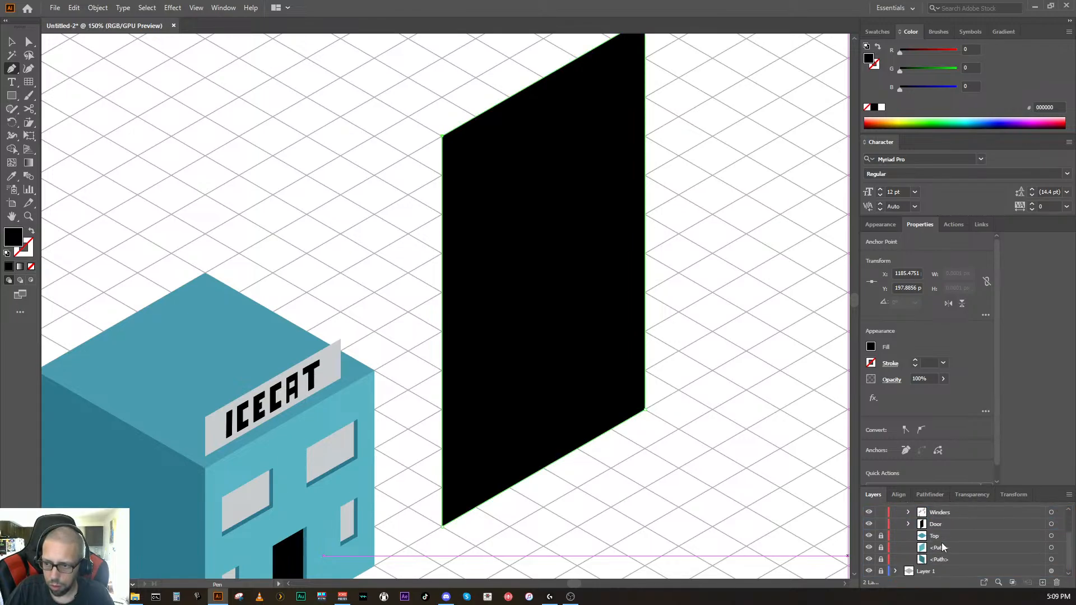
pyautogui.keyDown('shift'); pyautogui.click(943, 561); pyautogui.keyUp('shift')
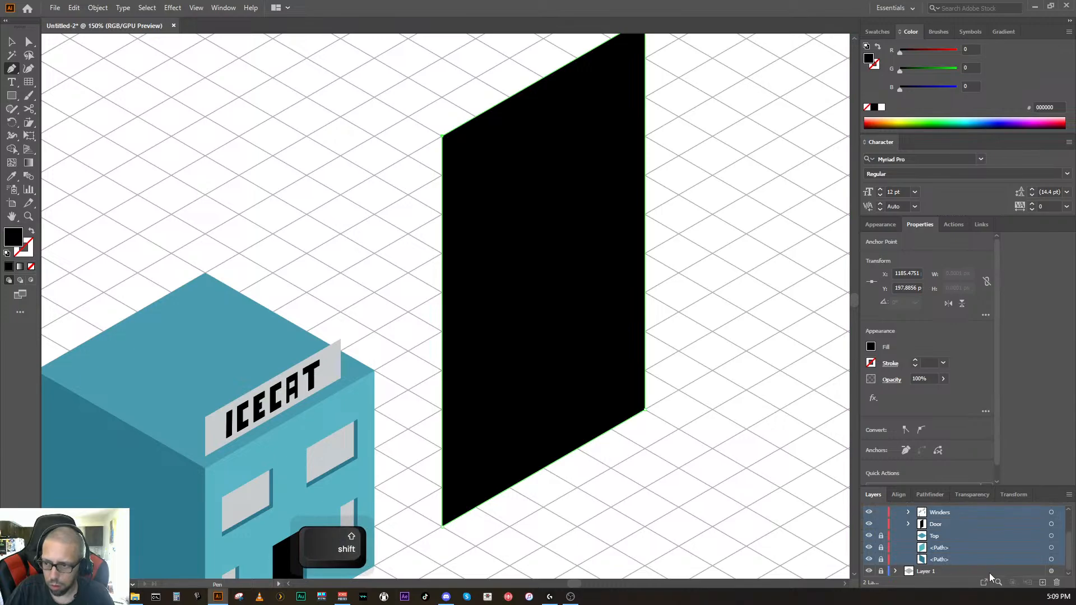
pyautogui.keyDown('shift'); pyautogui.click(1052, 561); pyautogui.keyUp('shift')
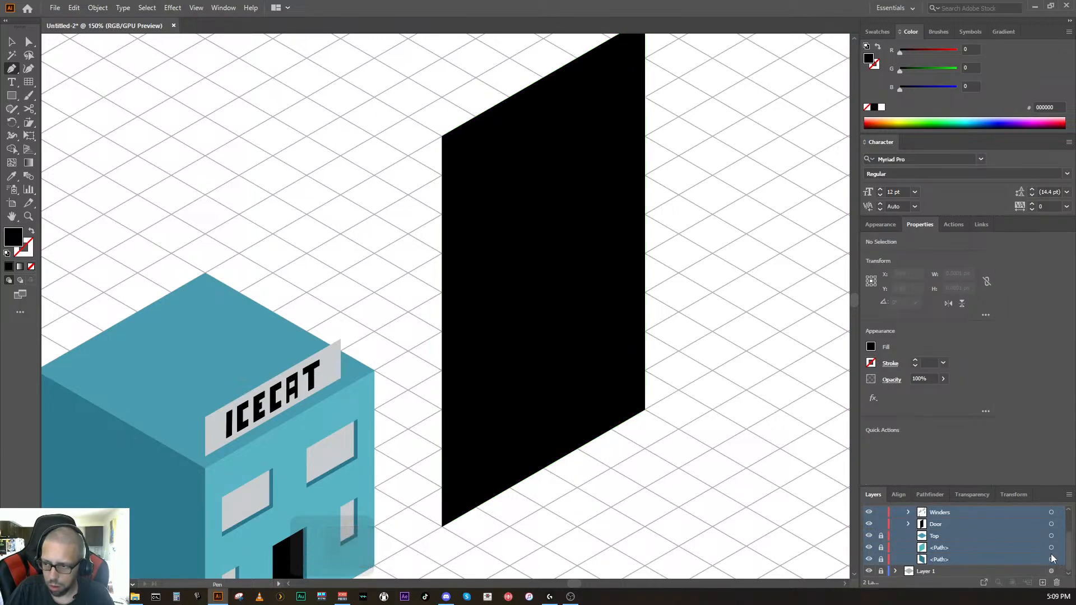
pyautogui.scroll(1, 997, 546)
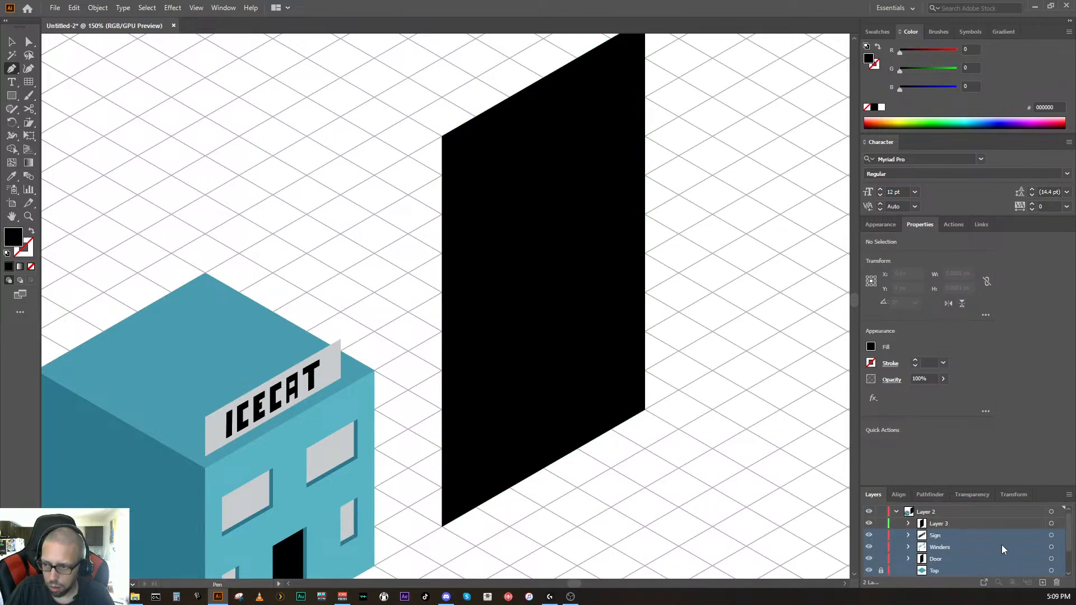
# Step: Create a new top-level layer above Layer 2 and move the black parallelogram's sublayer into it
pyautogui.click(964, 512)
pyautogui.click(1042, 582)
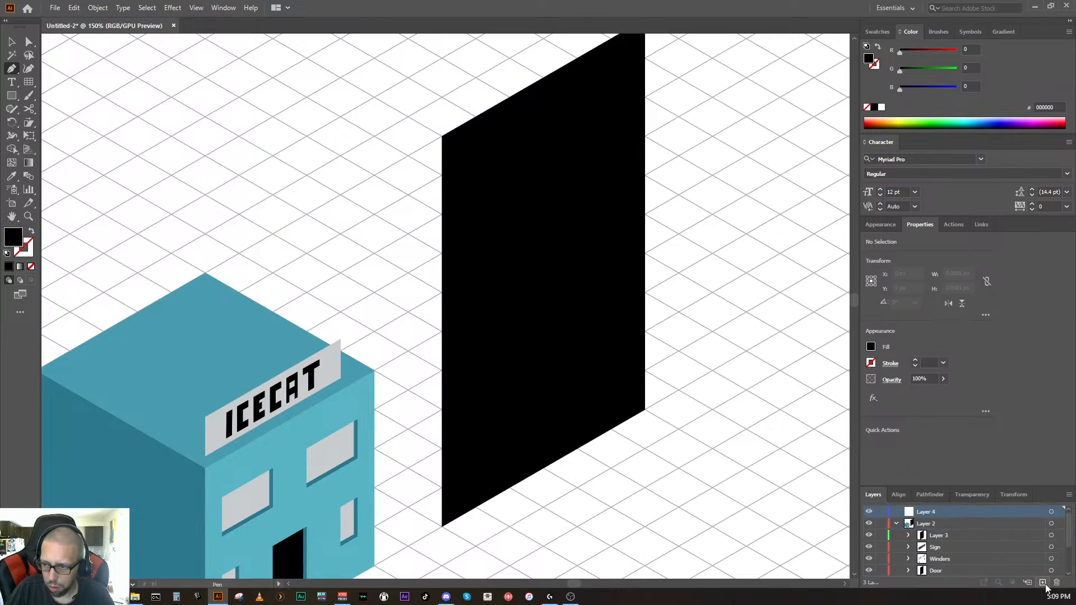
pyautogui.moveTo(952, 536); pyautogui.dragTo(940, 512)
# Step: Rename Layer 2, which holds the ICECAT building, as IceCats House
pyautogui.doubleClick(931, 535)
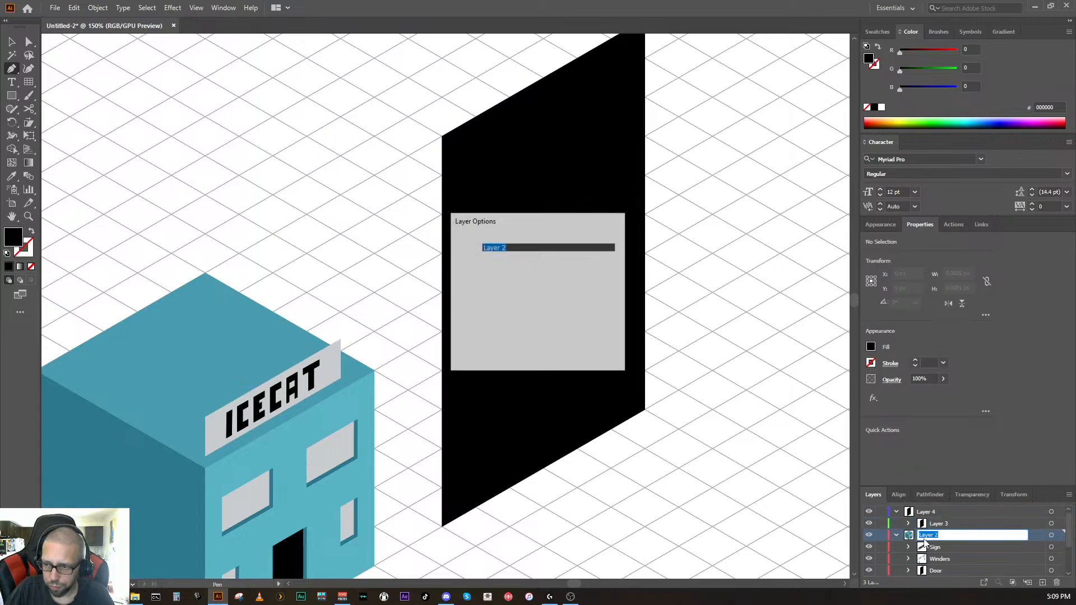
pyautogui.write('IceCa')
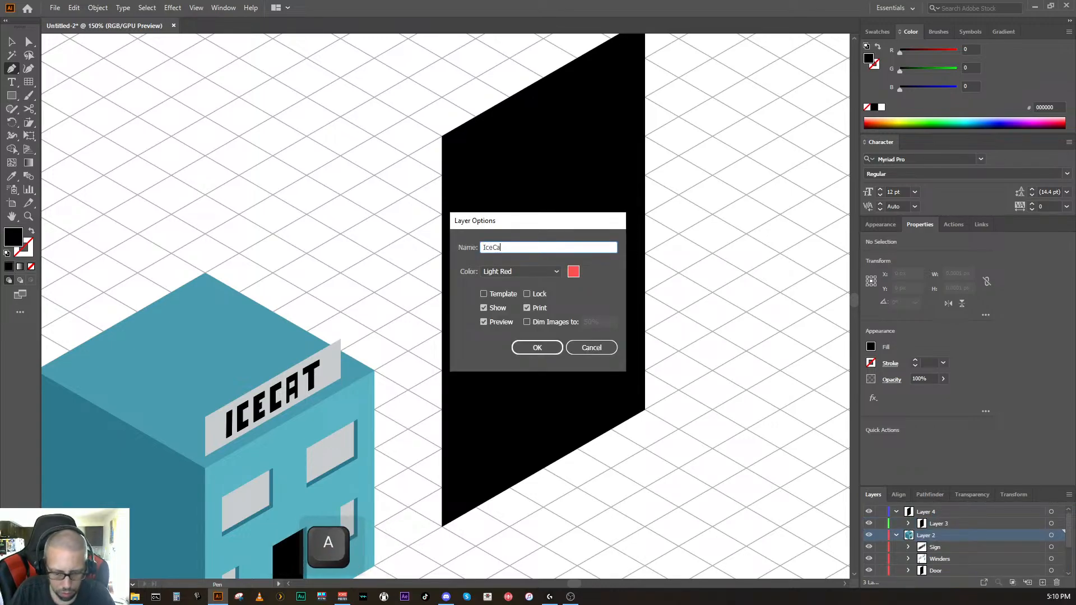
pyautogui.write('ts ')
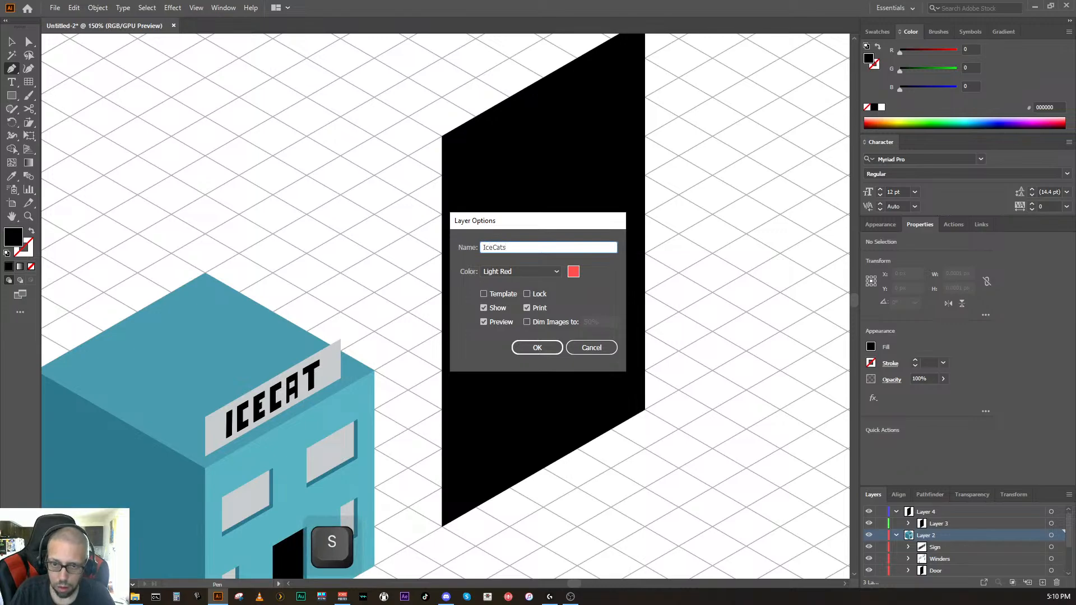
pyautogui.write('House')
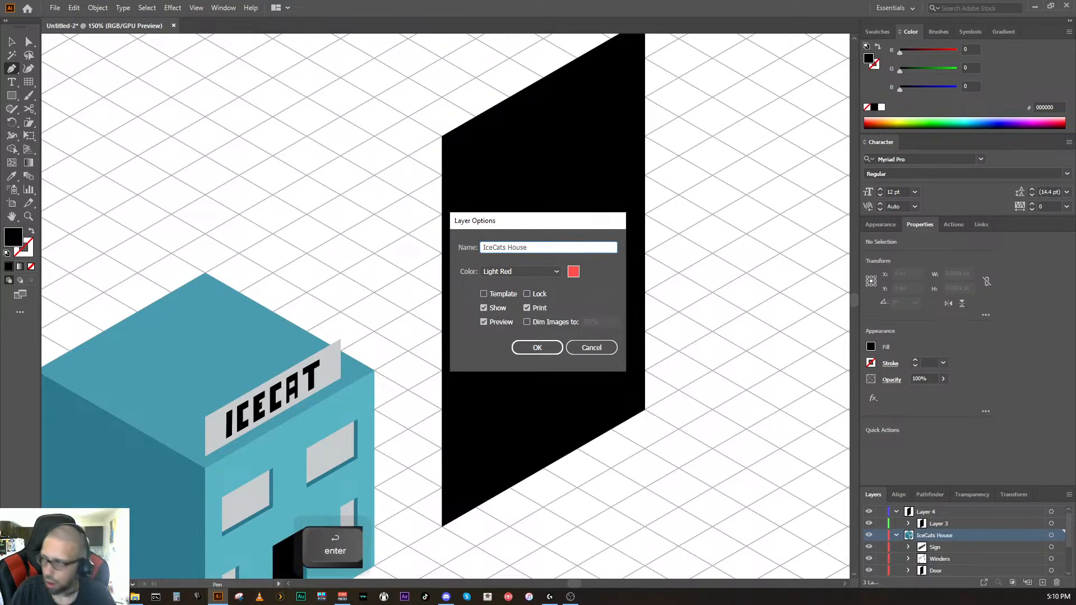
pyautogui.press('Return')
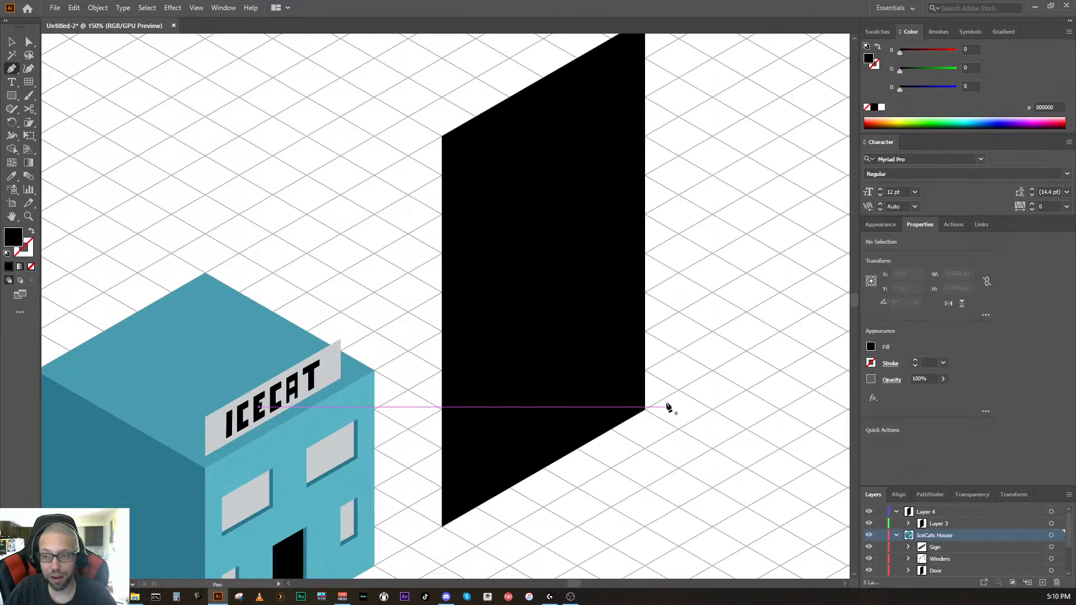
# Step: Set the default fill color to orange-brown BC7331 with no object selected
pyautogui.press('space')
pyautogui.moveTo(672, 418); pyautogui.dragTo(727, 432)
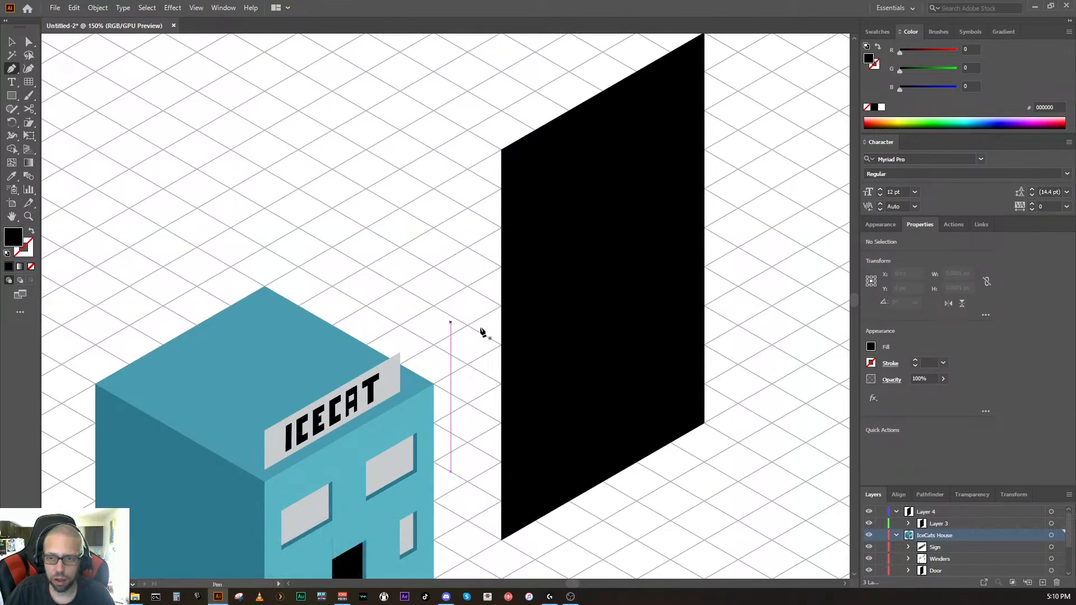
pyautogui.moveTo(643, 379); pyautogui.dragTo(605, 382)
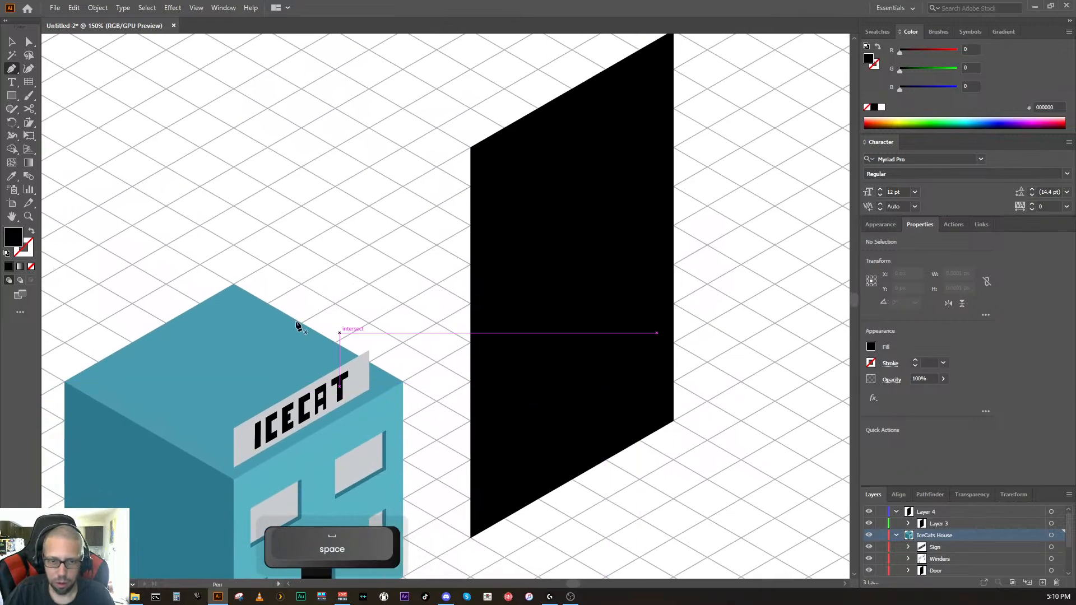
pyautogui.doubleClick(13, 238)
pyautogui.moveTo(547, 343); pyautogui.dragTo(496, 264)
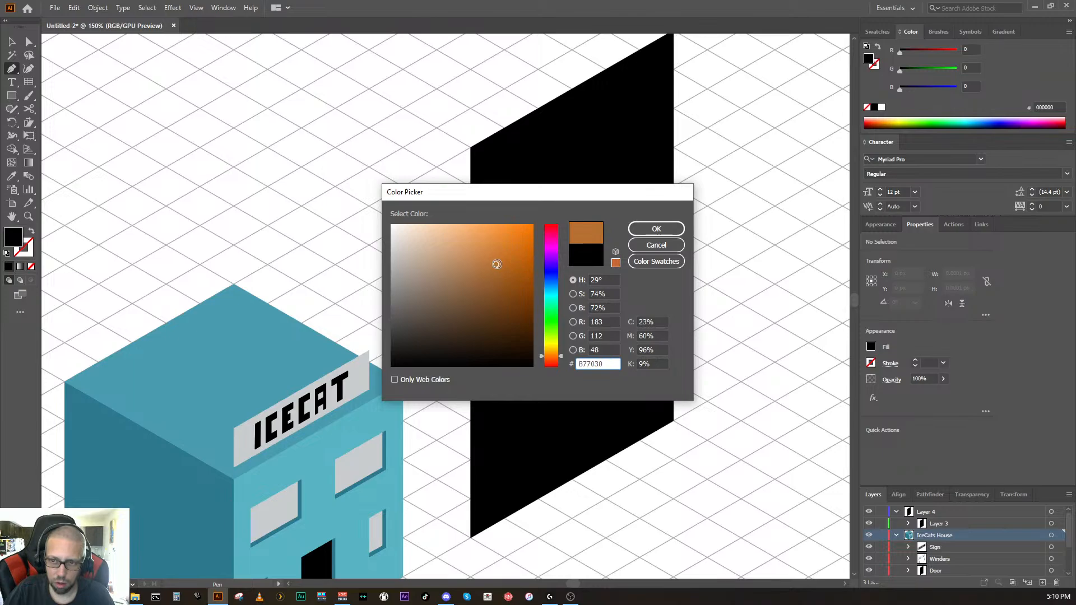
pyautogui.moveTo(497, 264); pyautogui.dragTo(497, 260)
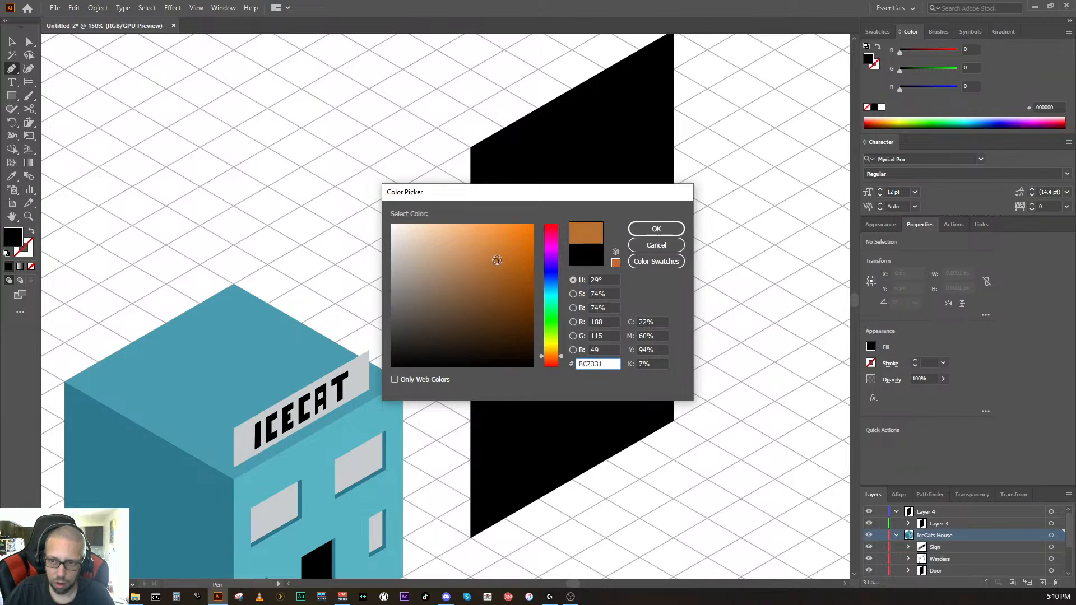
pyautogui.click(632, 232)
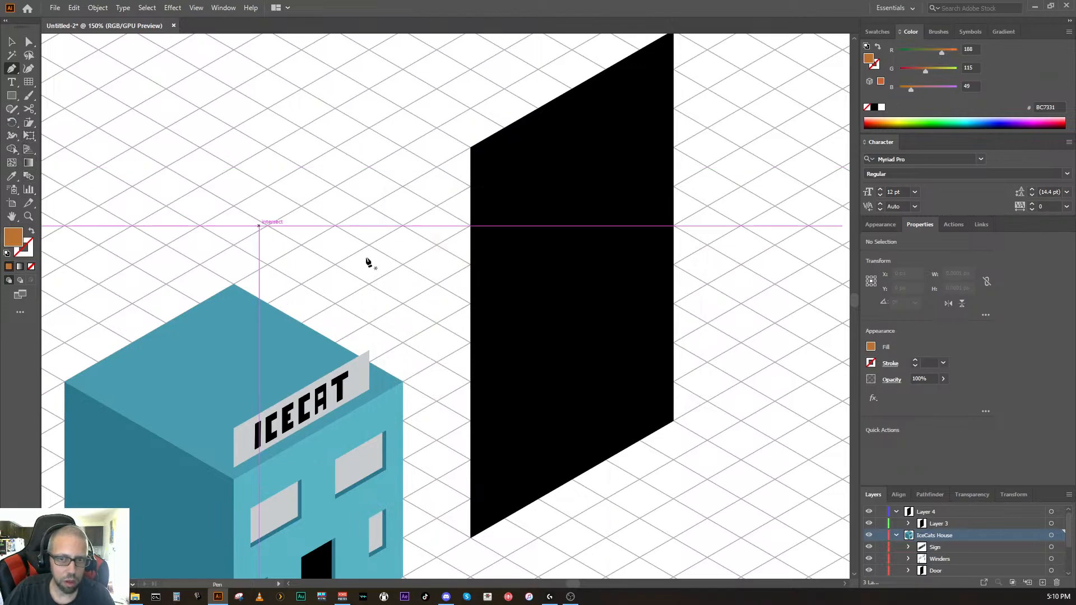
# Step: Select the black parallelogram and change its fill to orange-brown AF6915
pyautogui.press('ctrl')
pyautogui.keyDown('ctrl'); pyautogui.click(553, 315); pyautogui.keyUp('ctrl')
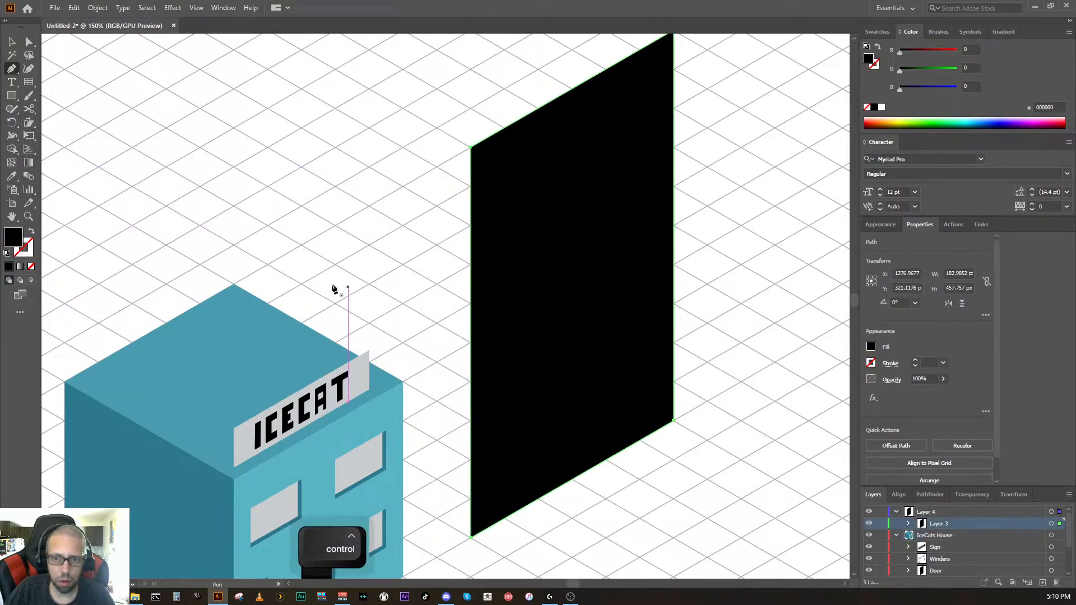
pyautogui.doubleClick(15, 239)
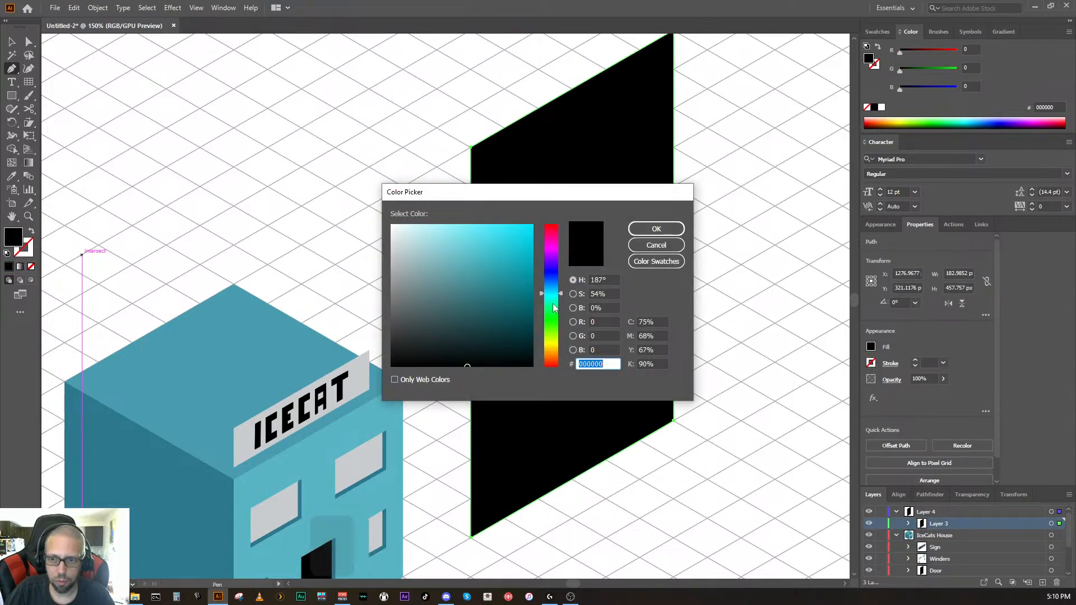
pyautogui.moveTo(561, 297); pyautogui.dragTo(560, 357)
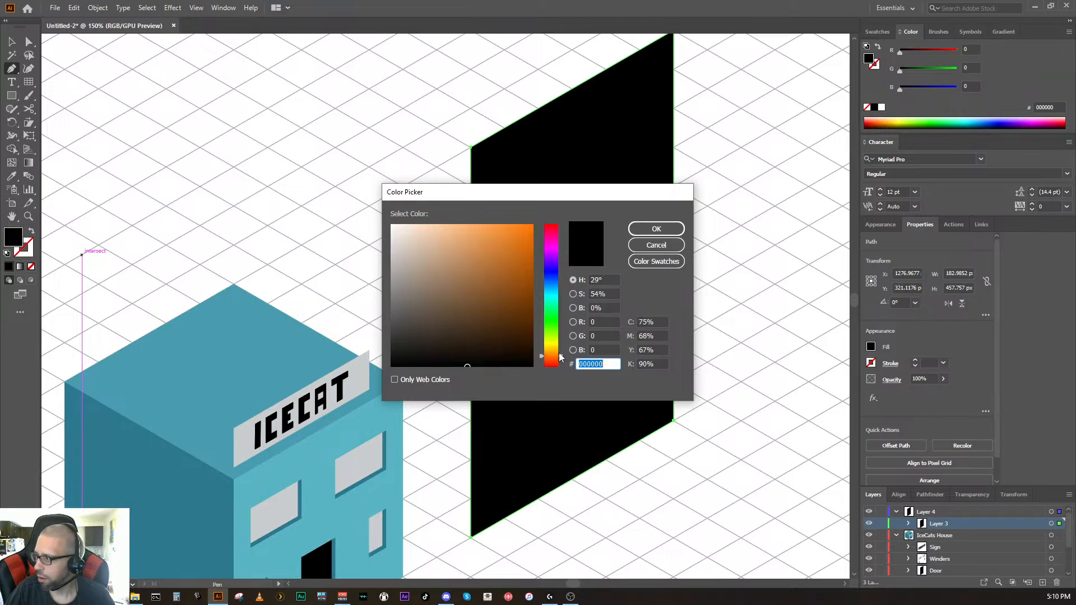
pyautogui.moveTo(559, 357); pyautogui.dragTo(561, 356)
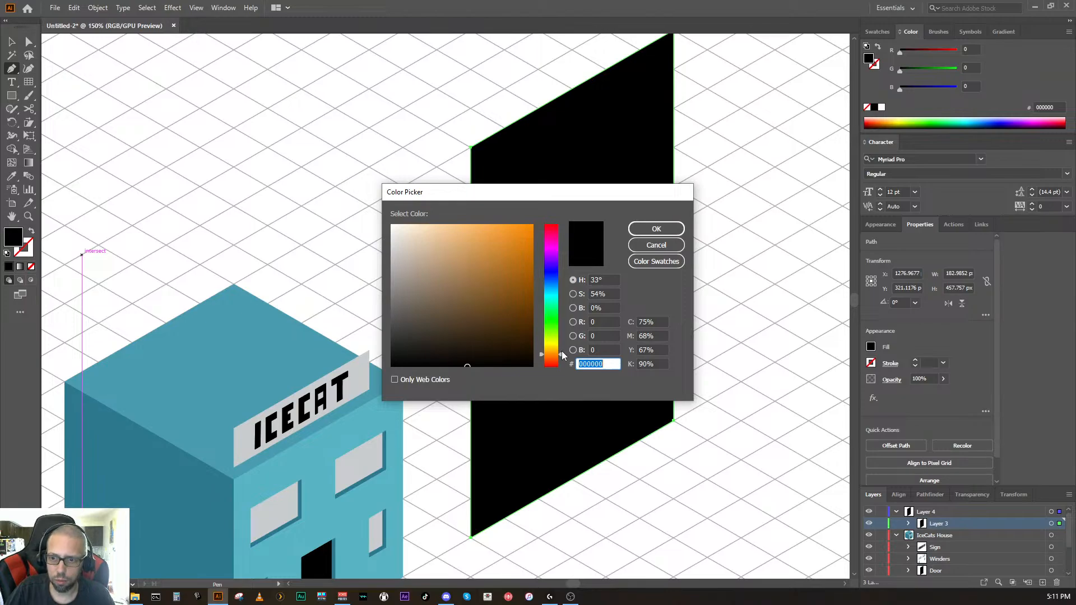
pyautogui.moveTo(513, 290)
pyautogui.mouseDown()
pyautogui.moveTo(494, 267)
pyautogui.moveTo(515, 268)
pyautogui.mouseUp()
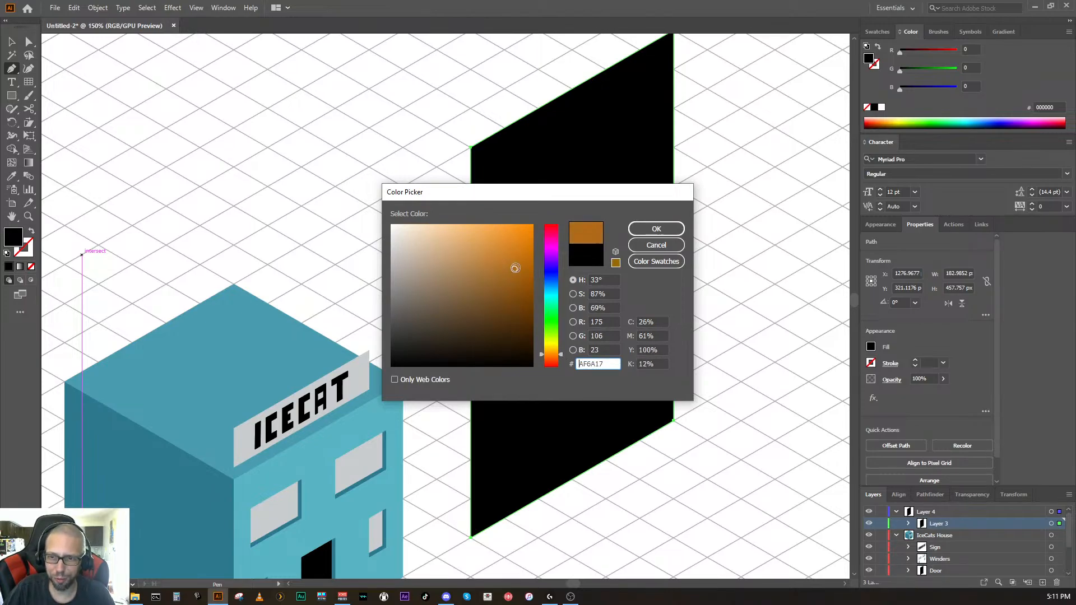
pyautogui.click(634, 230)
# Step: Start the left face with three Pen anchors: a grid intersection up-left of the orange wall, its upper-left corner, and its lower-left corner
pyautogui.press('space')
pyautogui.moveTo(578, 309); pyautogui.dragTo(550, 337)
pyautogui.press('space')
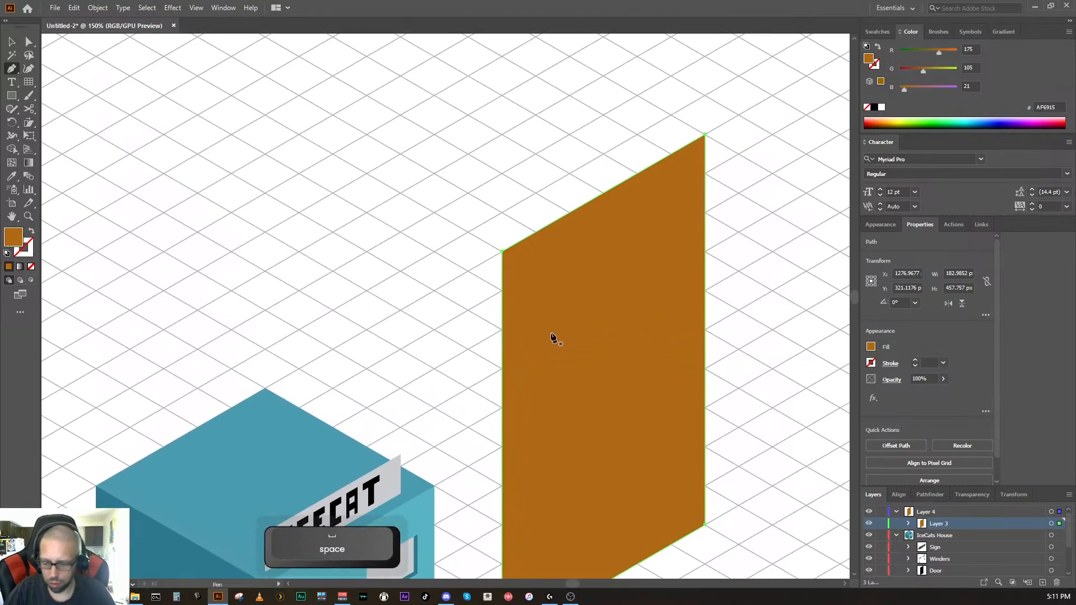
pyautogui.hotkey('ctrl', '-')
pyautogui.press('space')
pyautogui.moveTo(433, 292); pyautogui.dragTo(478, 355)
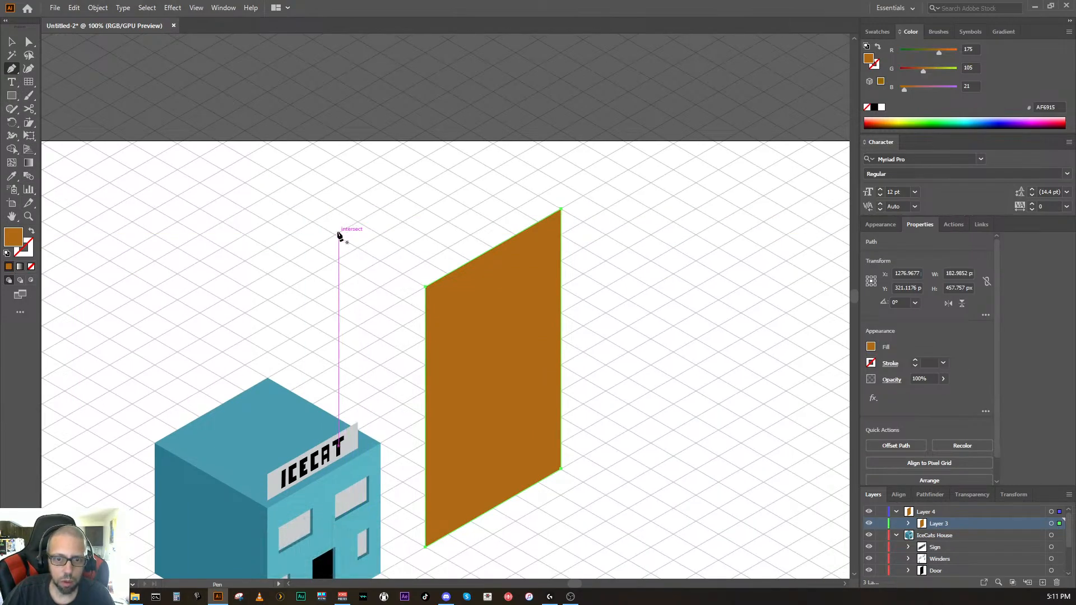
pyautogui.click(292, 208)
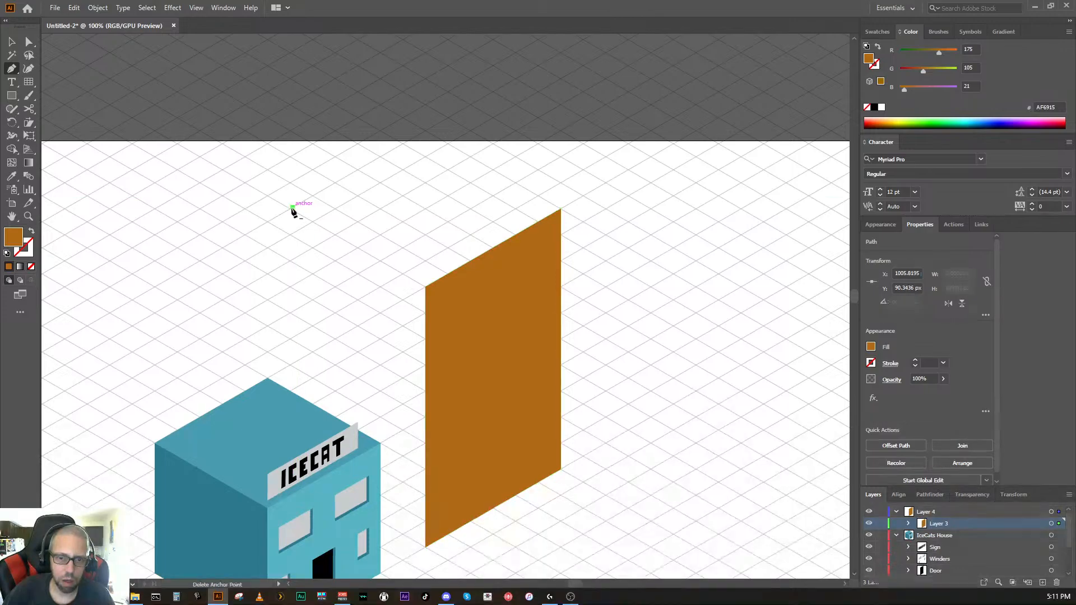
pyautogui.click(424, 285)
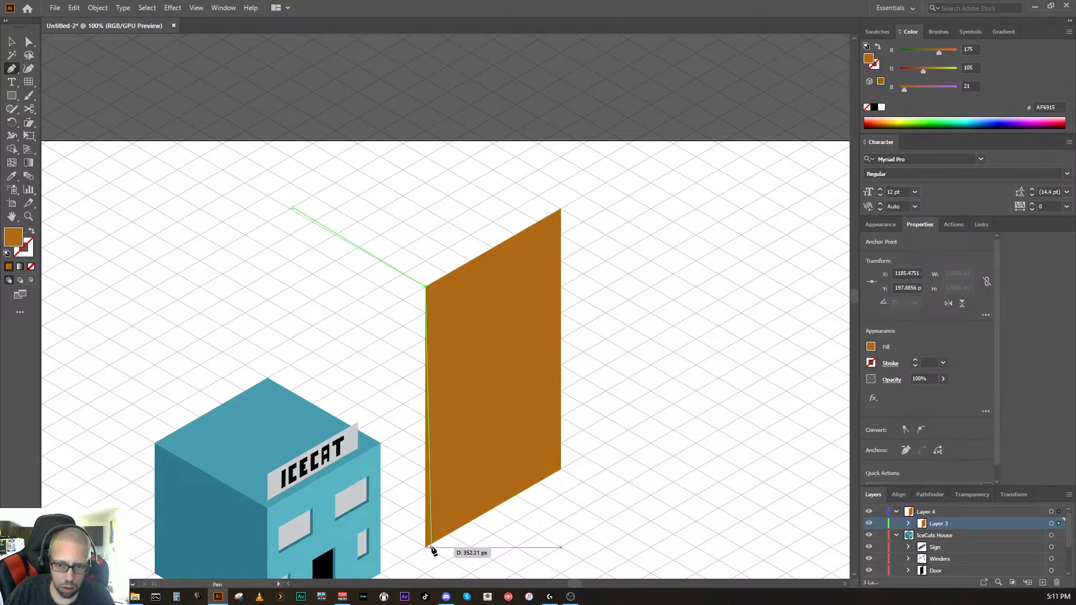
pyautogui.click(427, 548)
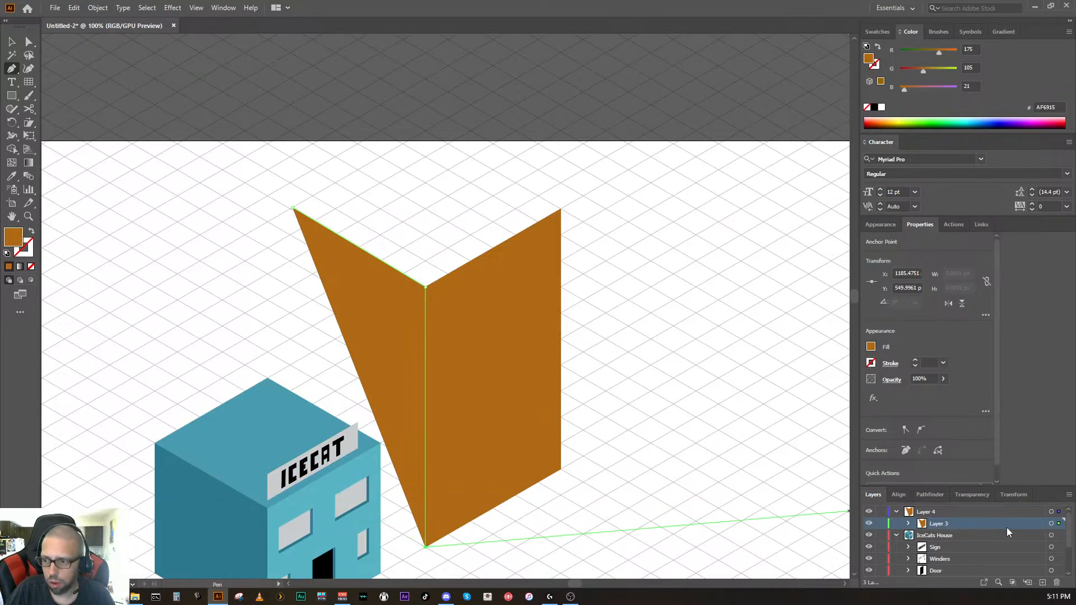
# Step: Hide the IceCats House layer and select all artwork in the Layer 3 sublayer of Layer 4
pyautogui.click(1052, 535)
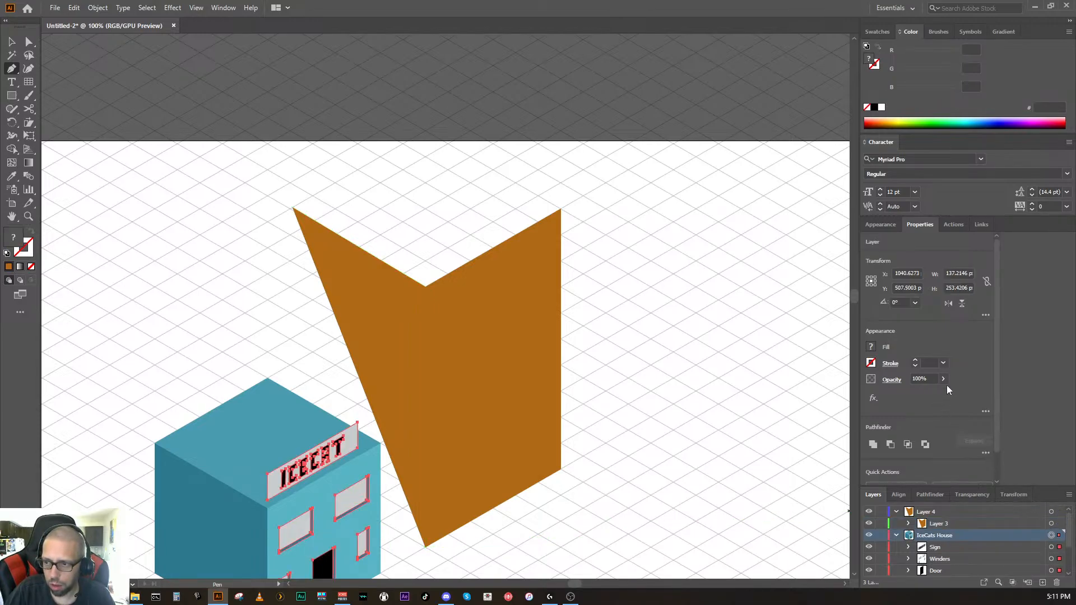
pyautogui.click(870, 537)
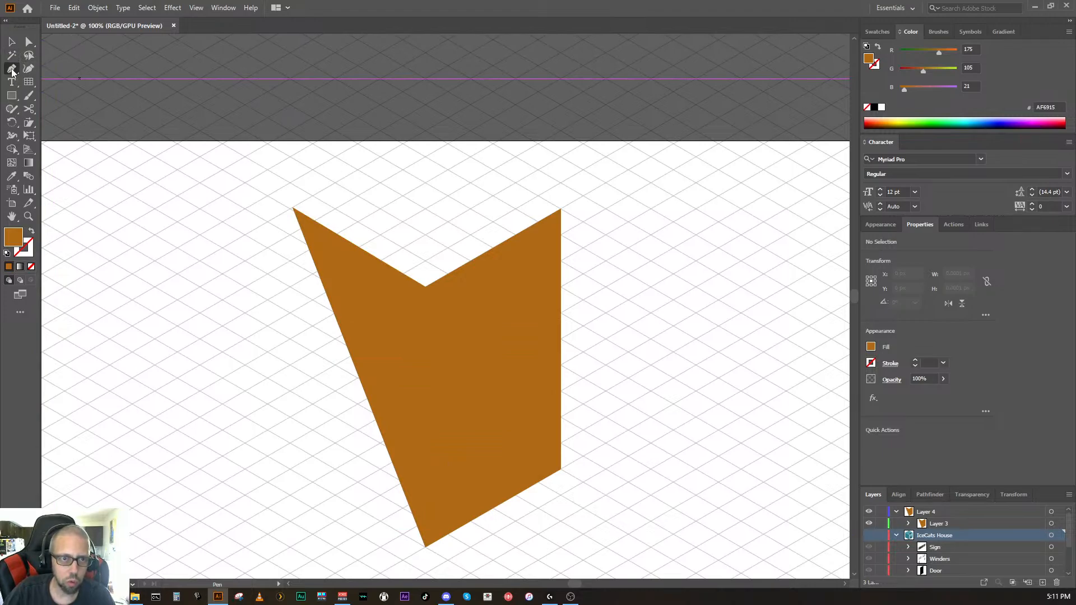
pyautogui.click(975, 519)
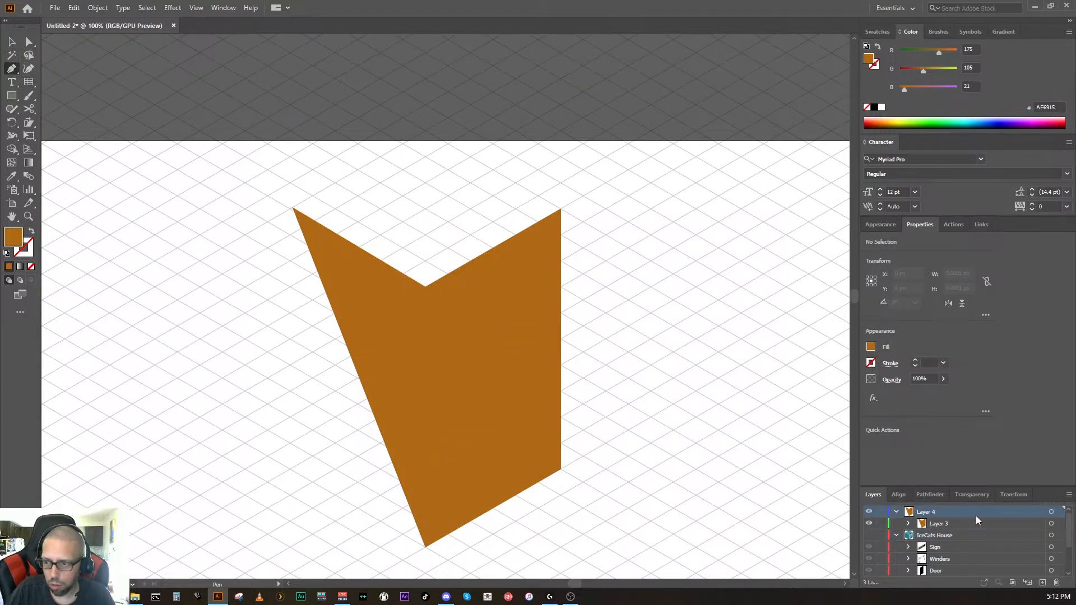
pyautogui.click(1052, 526)
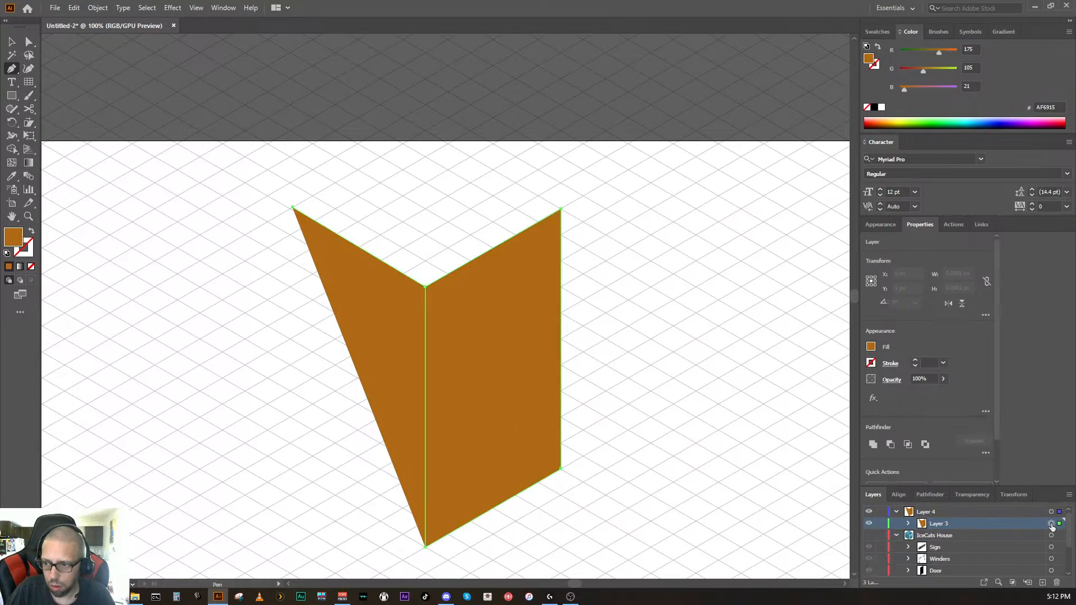
# Step: Select the left-face path inside Layer 3 and undo its misdrawn lower point, removing the slanted brown fill
pyautogui.click(909, 523)
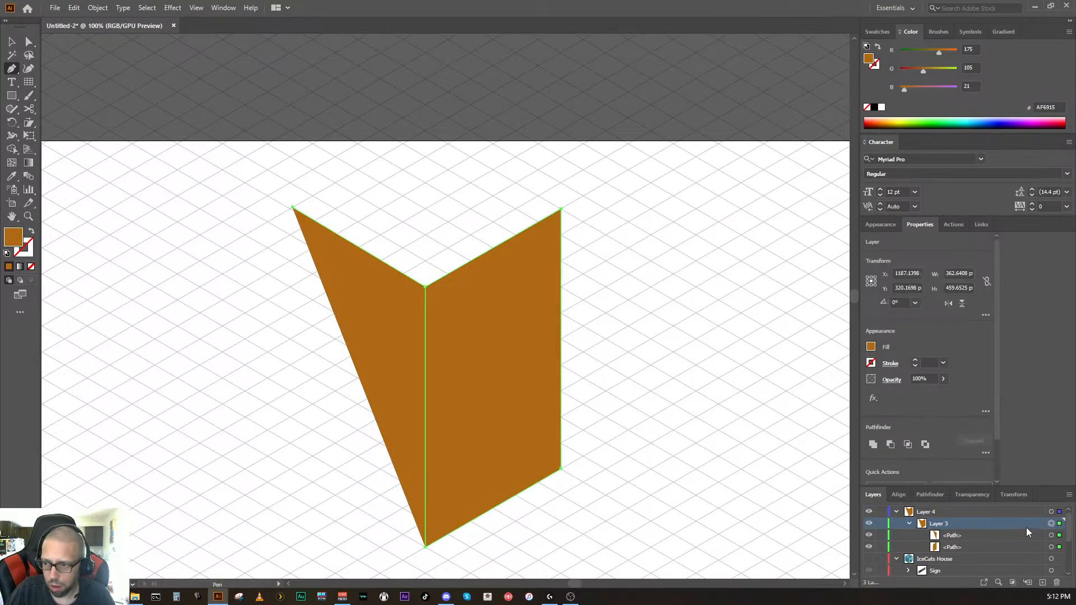
pyautogui.click(1051, 536)
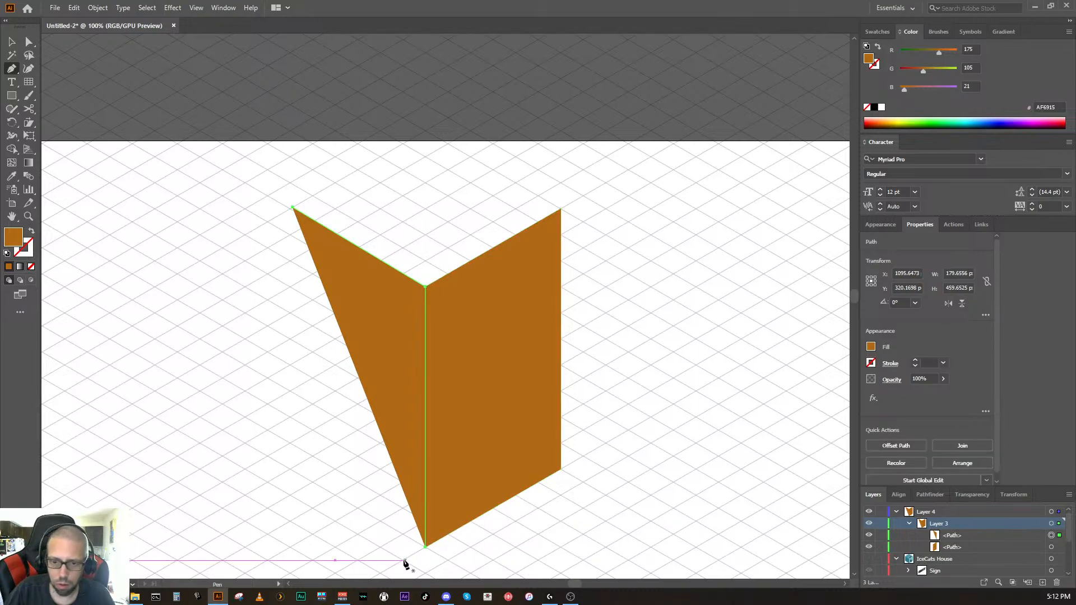
pyautogui.hotkey('ctrl', 'z')
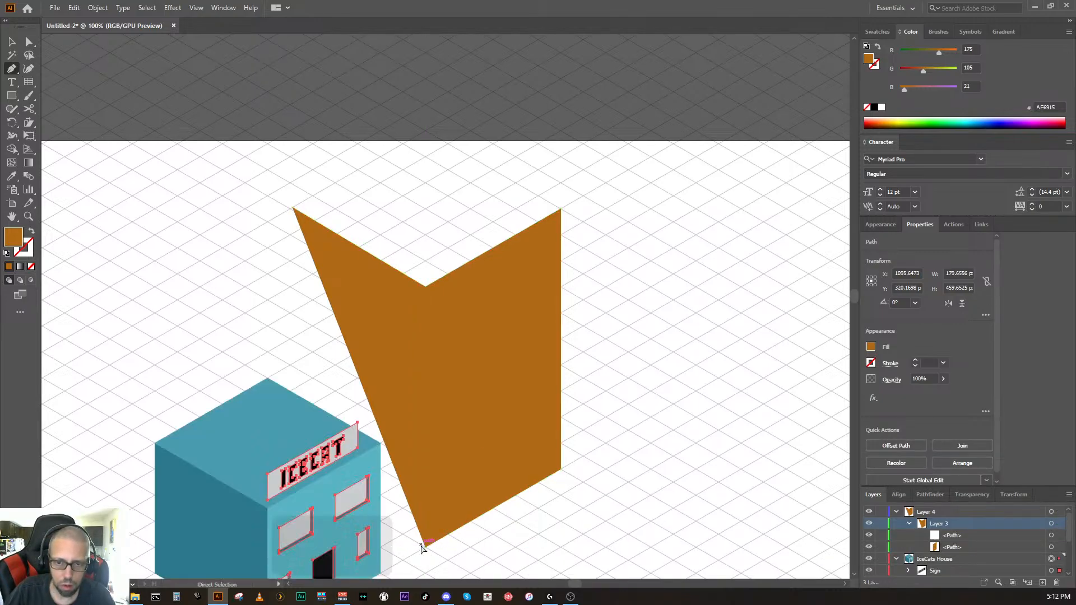
pyautogui.hotkey('ctrl', 'z')
pyautogui.hotkey('ctrl', 'z')
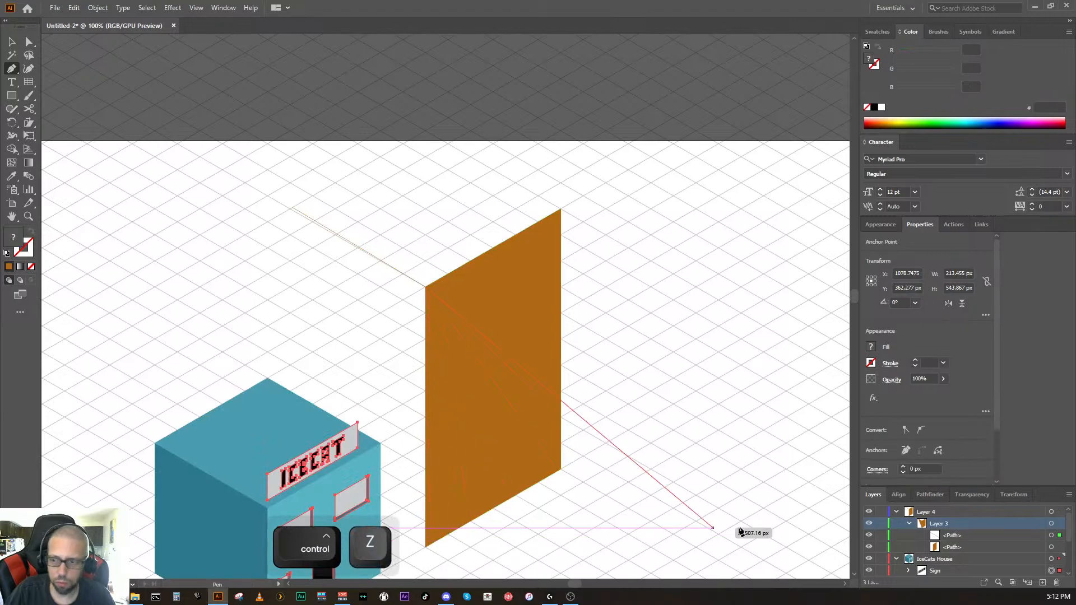
# Step: Undo the left face's remaining top segment and hide the IceCats House layer
pyautogui.click(871, 560)
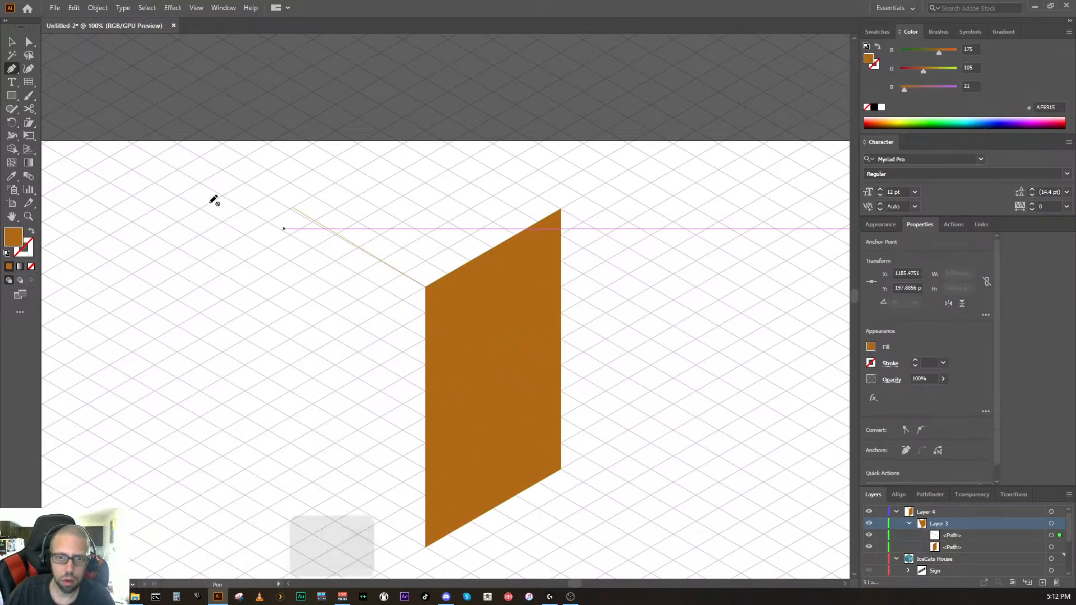
pyautogui.hotkey('ctrl', 'z')
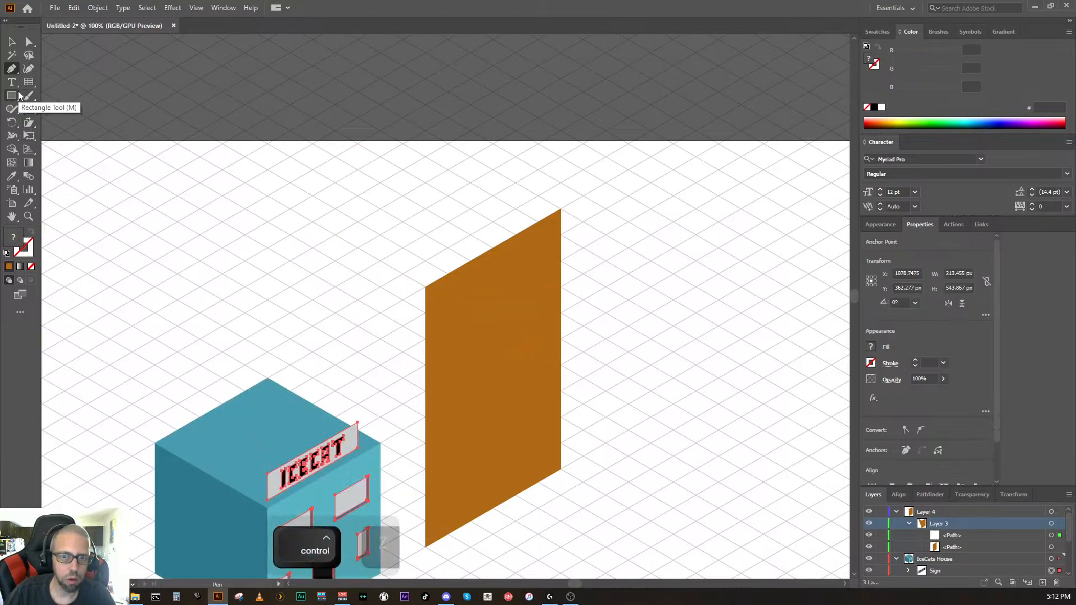
pyautogui.hotkey('ctrl', 'z')
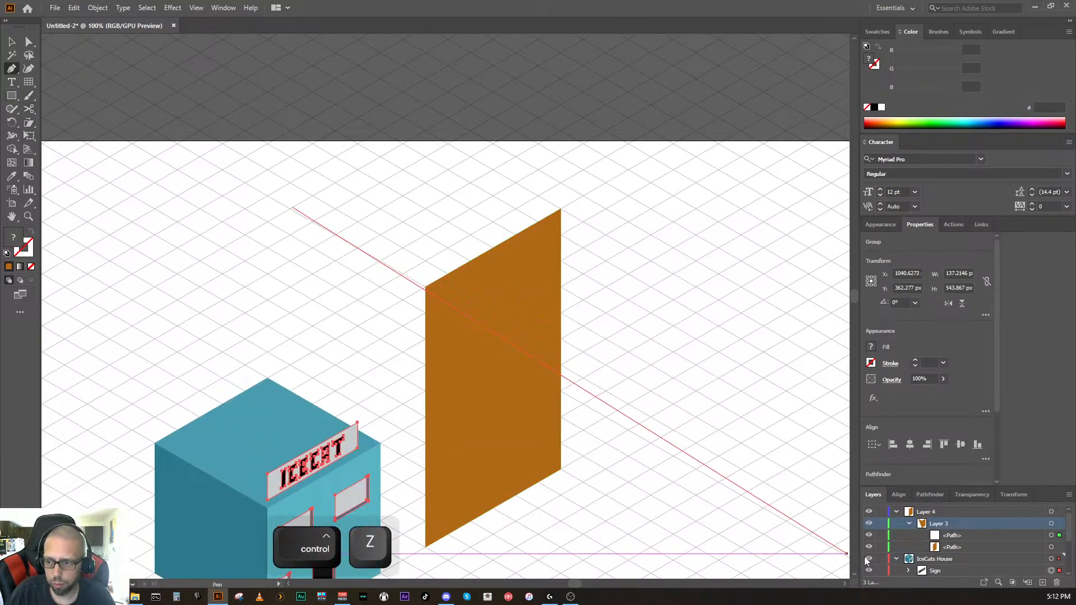
pyautogui.press('Escape')
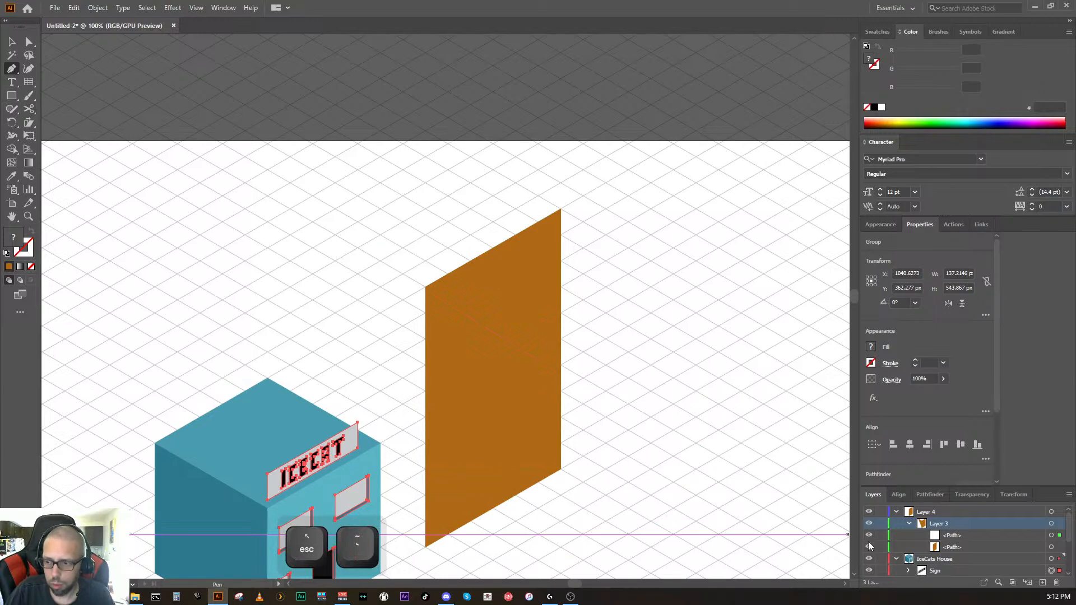
pyautogui.click(869, 559)
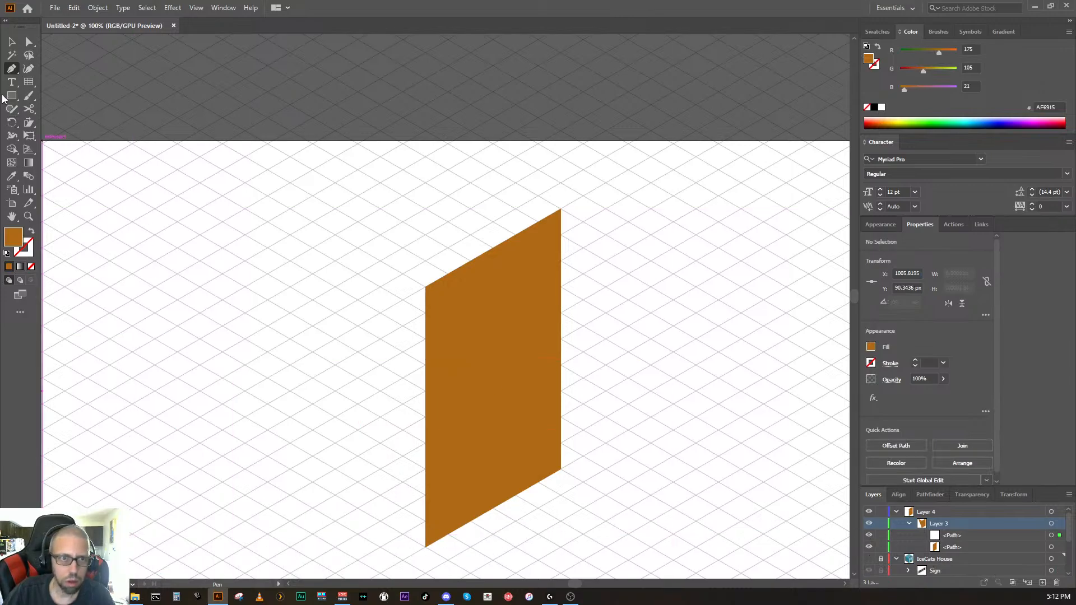
# Step: Isolate the leftover single-anchor path inside Layer 3 and delete it, keeping only the right-face path
pyautogui.click(969, 511)
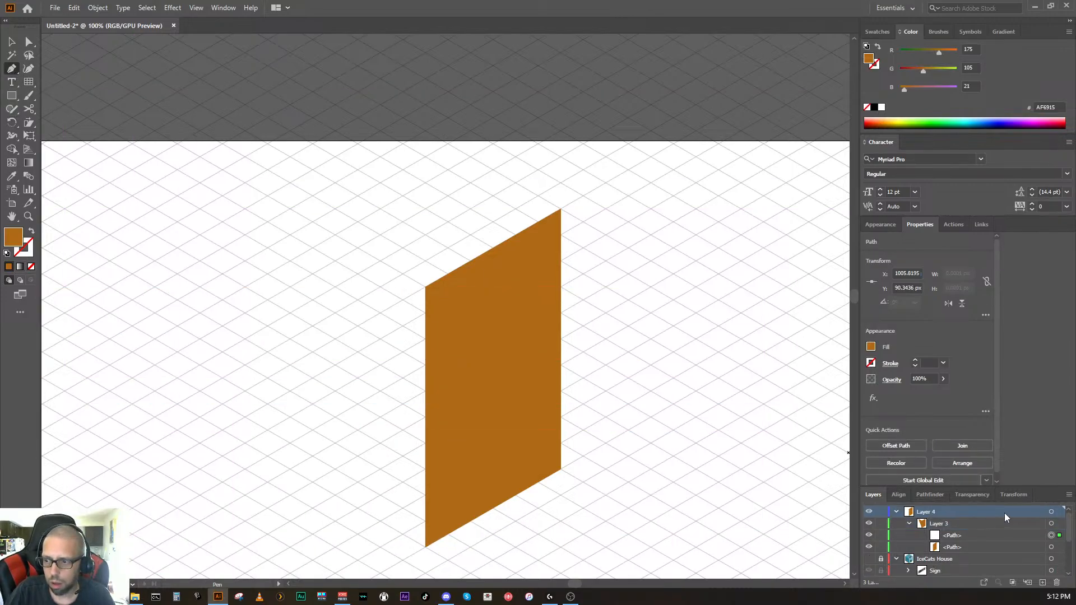
pyautogui.click(1051, 513)
pyautogui.click(964, 538)
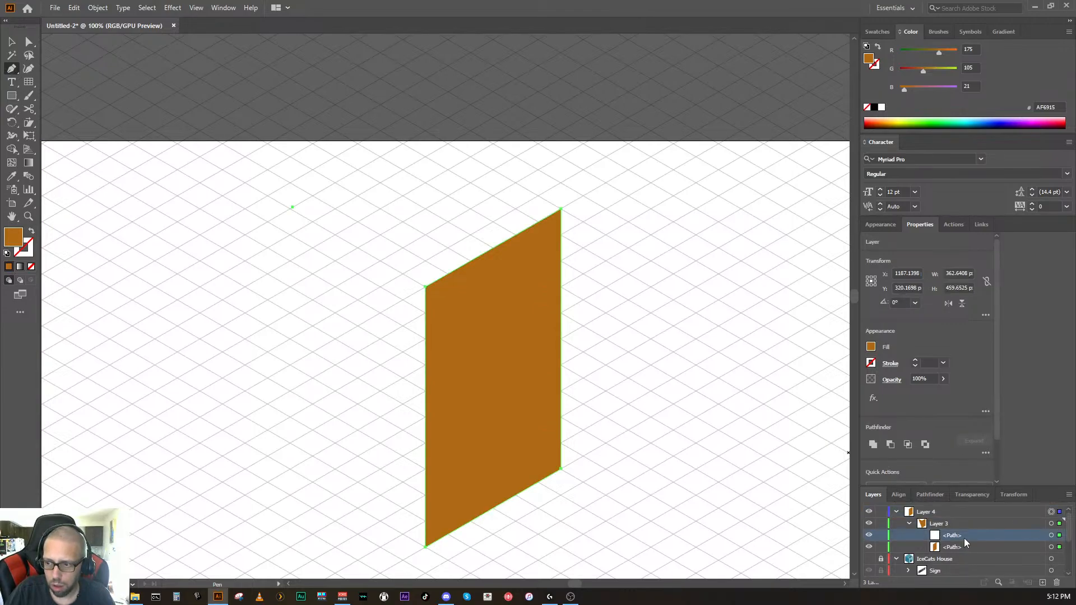
pyautogui.click(1052, 535)
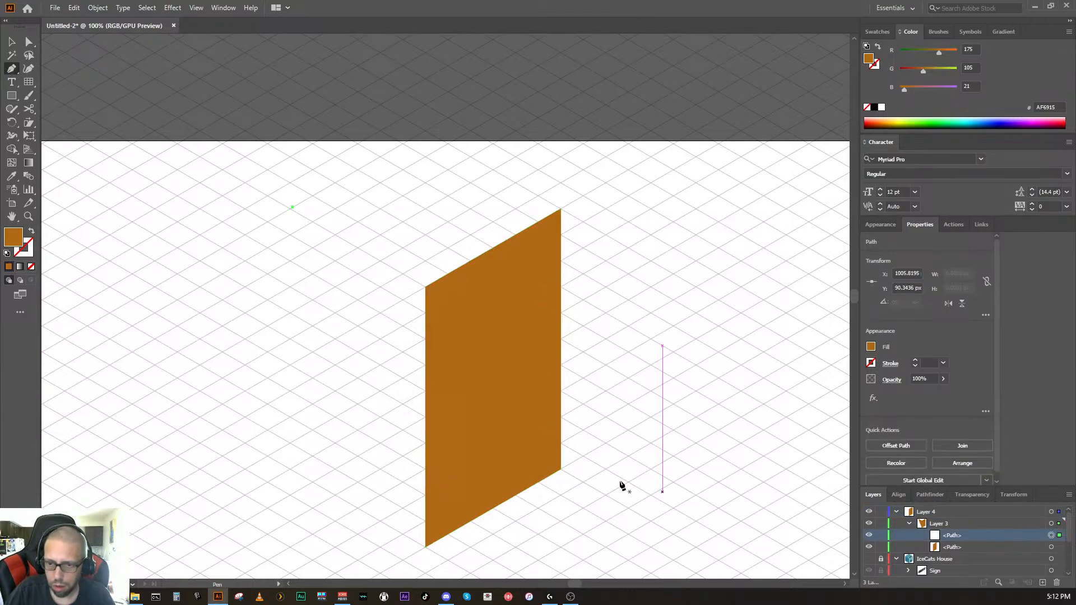
pyautogui.click(292, 209)
pyautogui.press('ctrl')
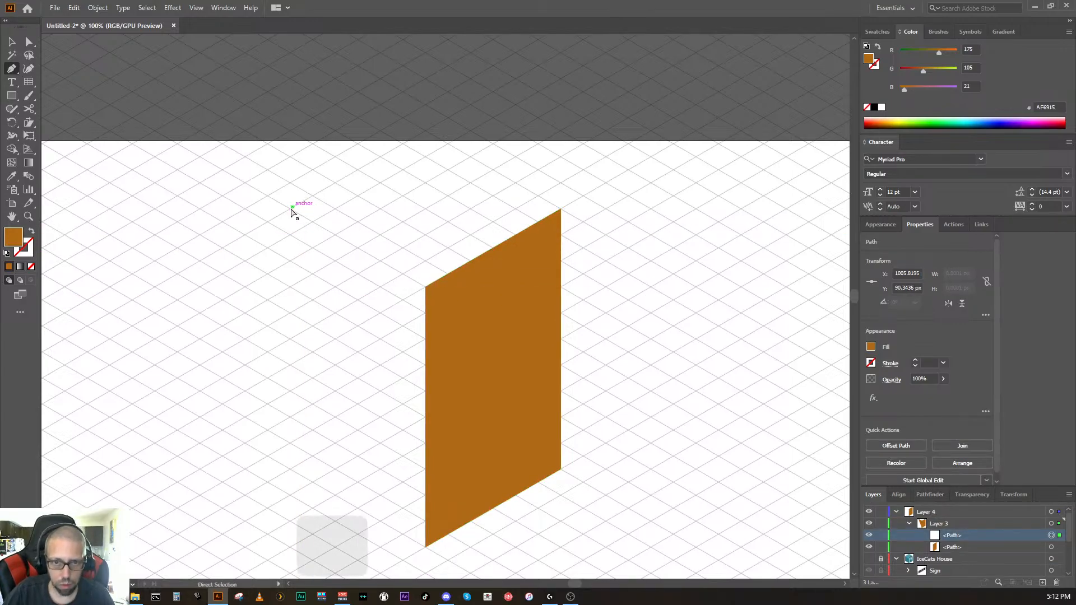
pyautogui.press('v')
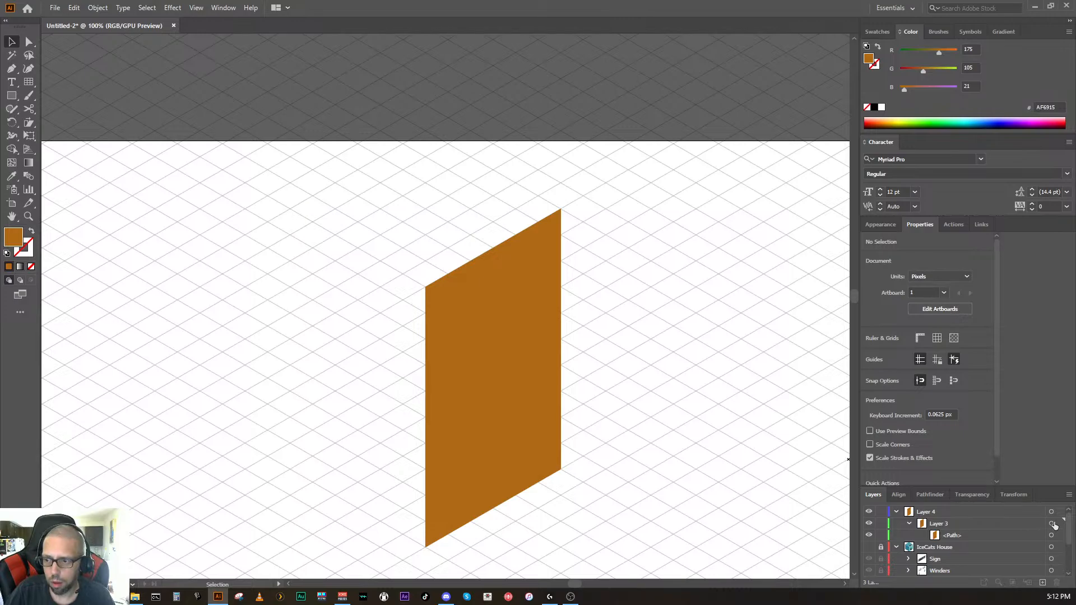
# Step: Create a sublayer inside Layer 3 and draw a closed brown left face on it with the Pen tool, mirroring the right face along the isometric grid
pyautogui.click(1043, 583)
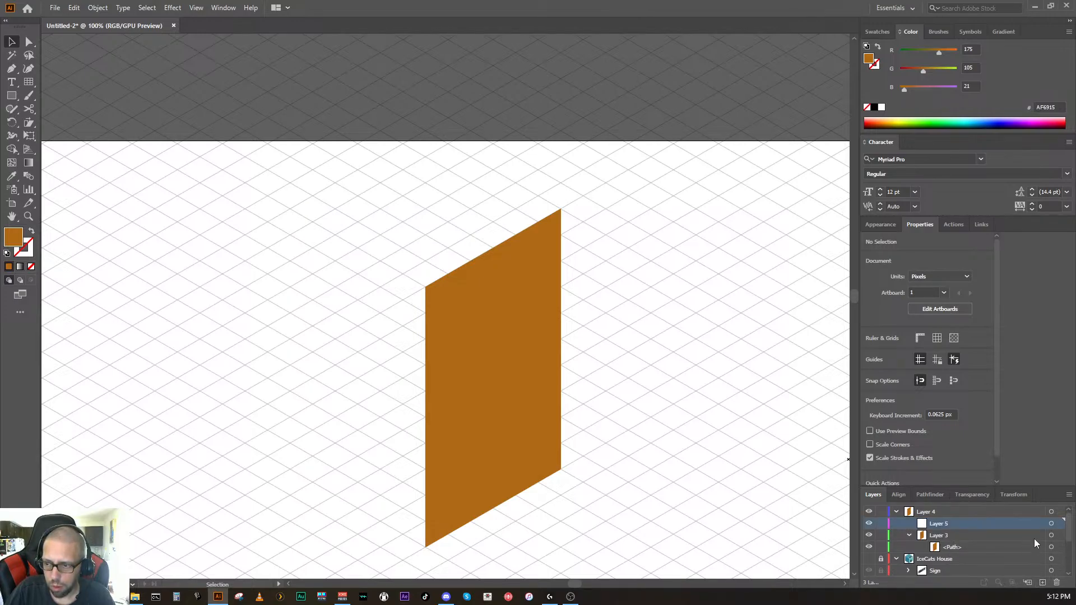
pyautogui.moveTo(987, 523); pyautogui.dragTo(972, 547)
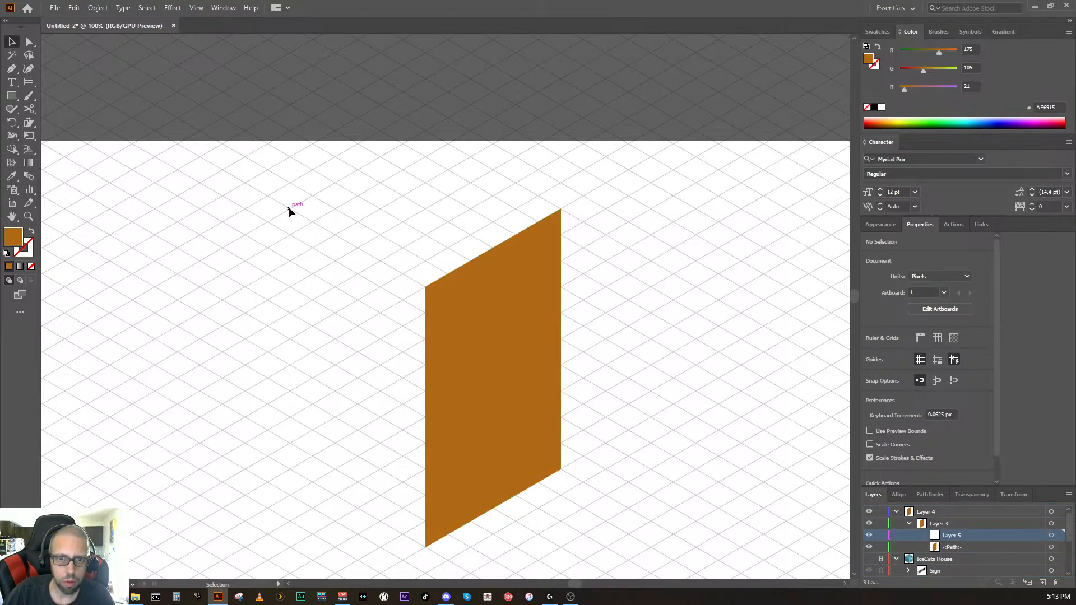
pyautogui.press('p')
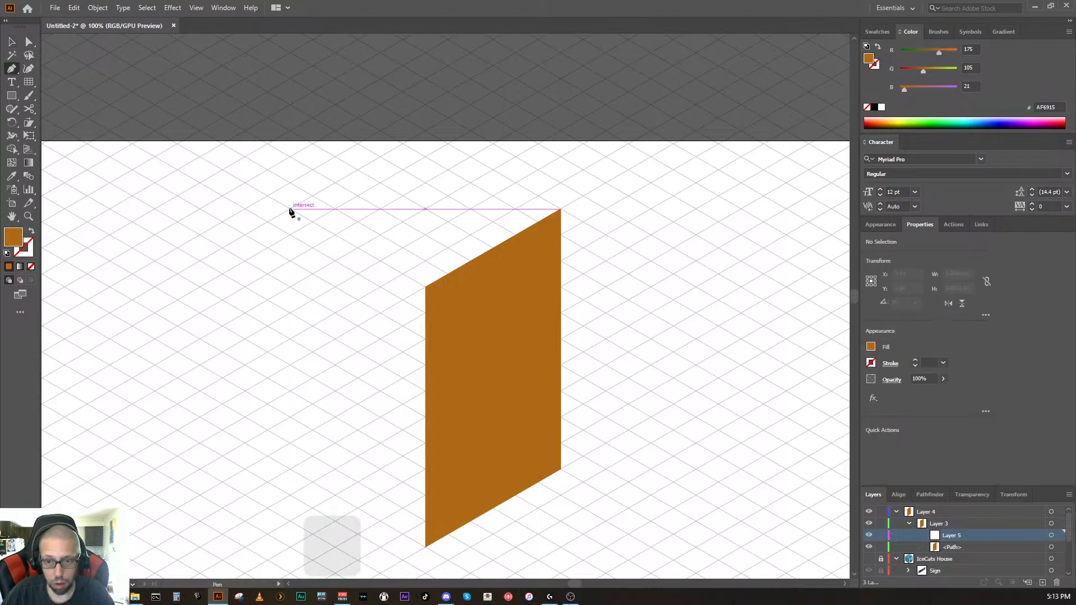
pyautogui.click(289, 209)
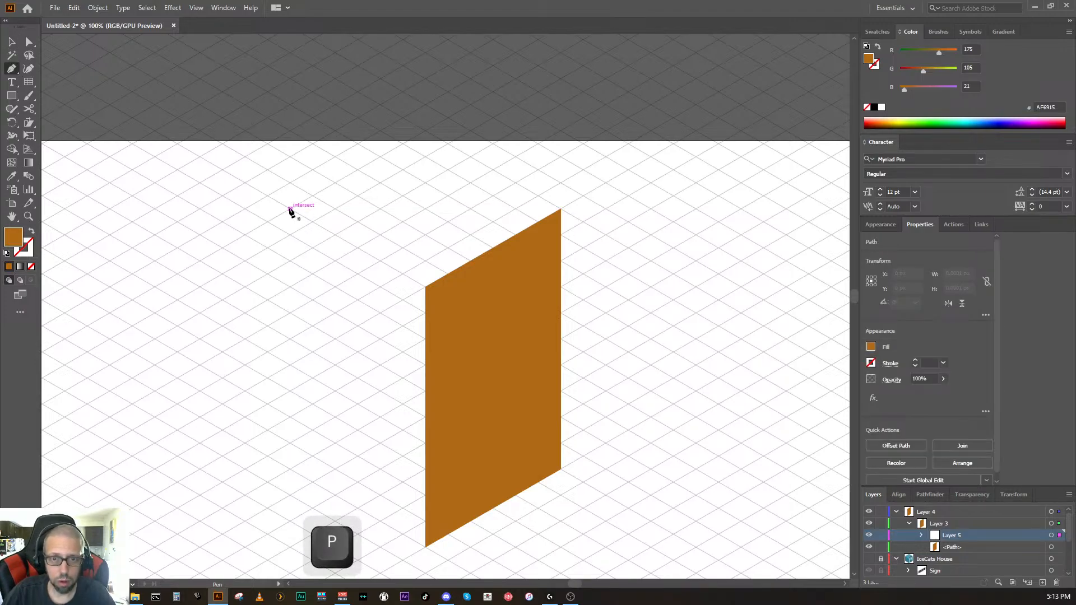
pyautogui.click(425, 287)
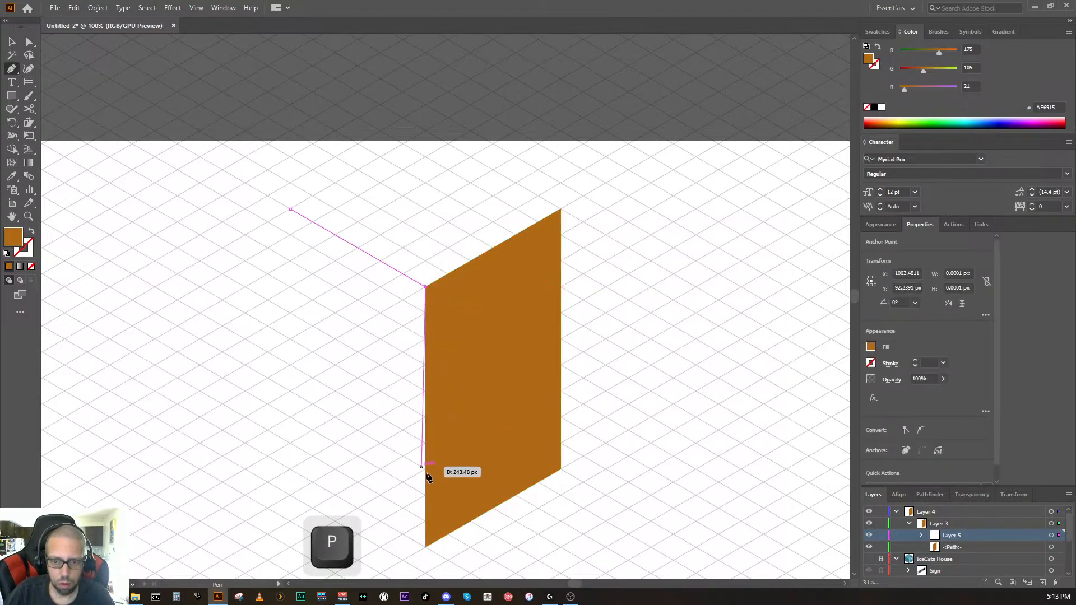
pyautogui.click(425, 546)
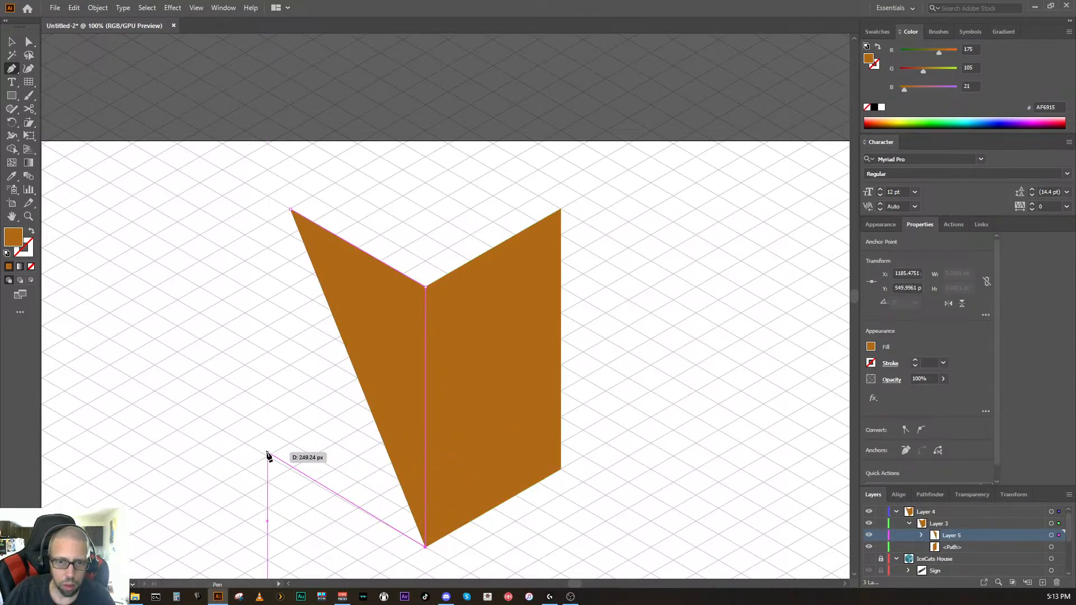
pyautogui.click(291, 469)
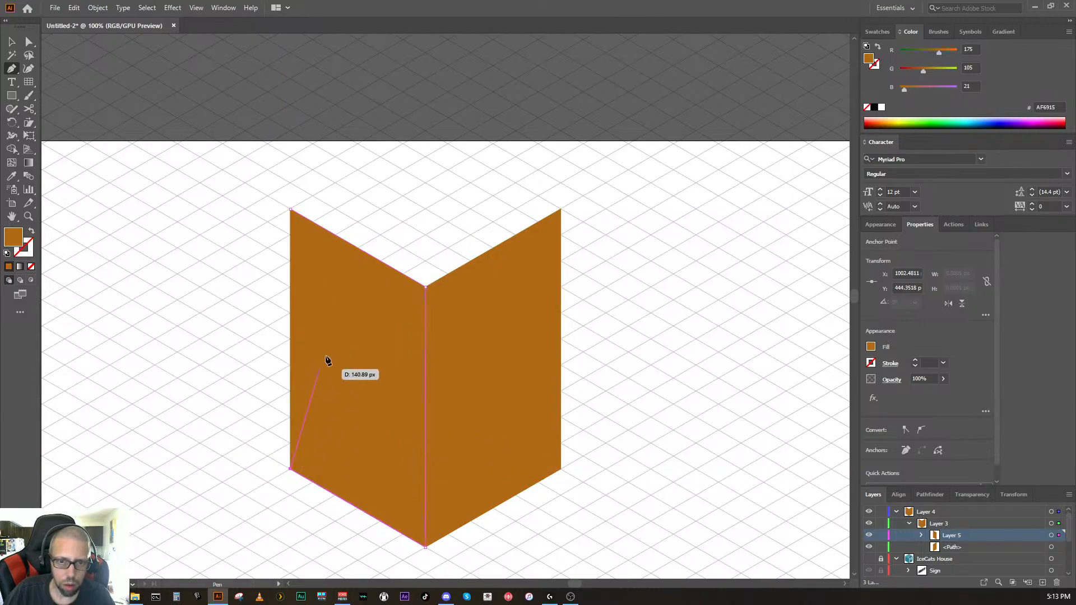
pyautogui.click(290, 212)
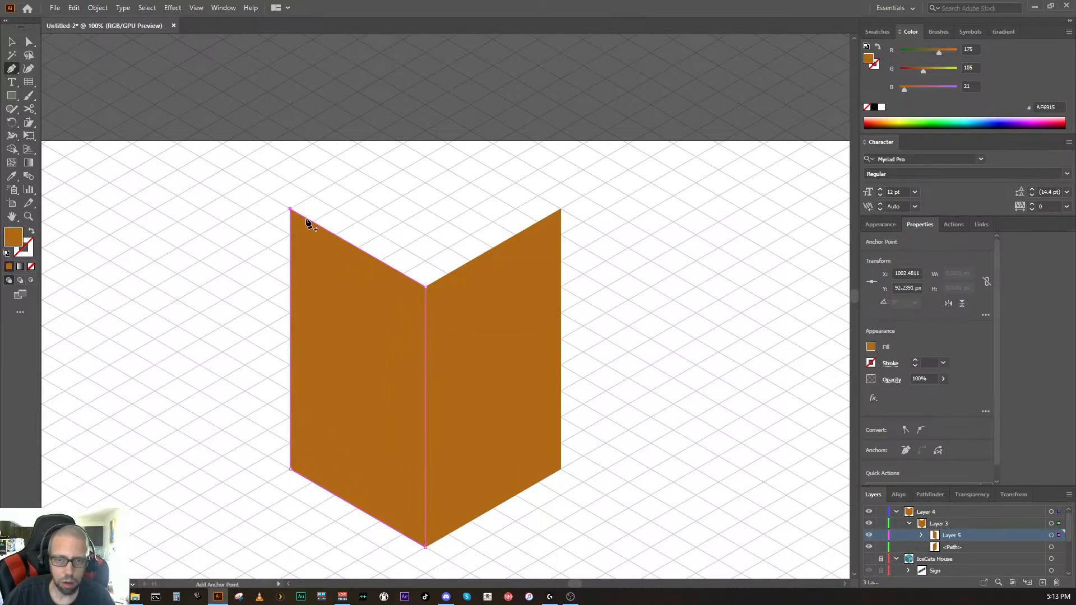
pyautogui.press('Escape')
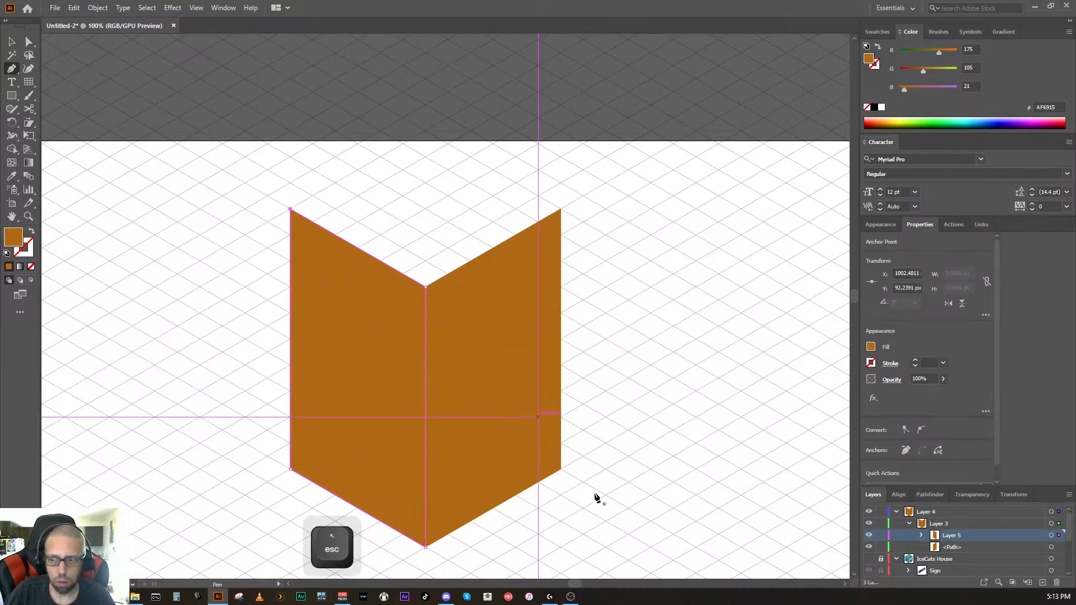
# Step: Create another sublayer inside Layer 3, above Layer 5
pyautogui.click(1027, 582)
pyautogui.hotkey('ctrl', 'z')
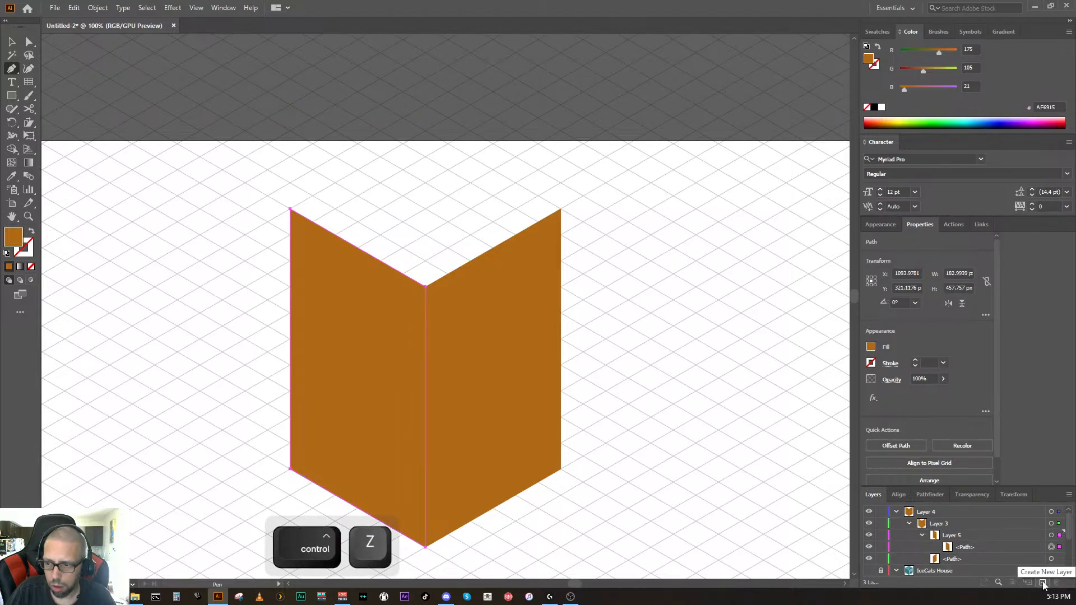
pyautogui.click(1043, 583)
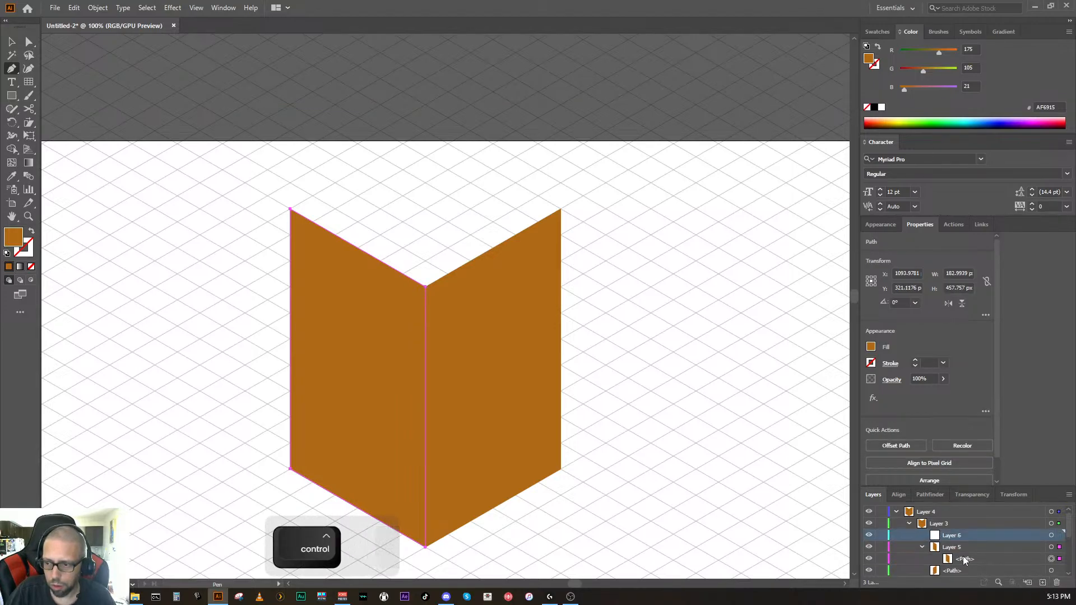
# Step: Move the left-face path out of Layer 5 and delete the empty Layer 5
pyautogui.moveTo(965, 560)
pyautogui.mouseDown()
pyautogui.moveTo(960, 533)
pyautogui.moveTo(959, 547)
pyautogui.mouseUp()
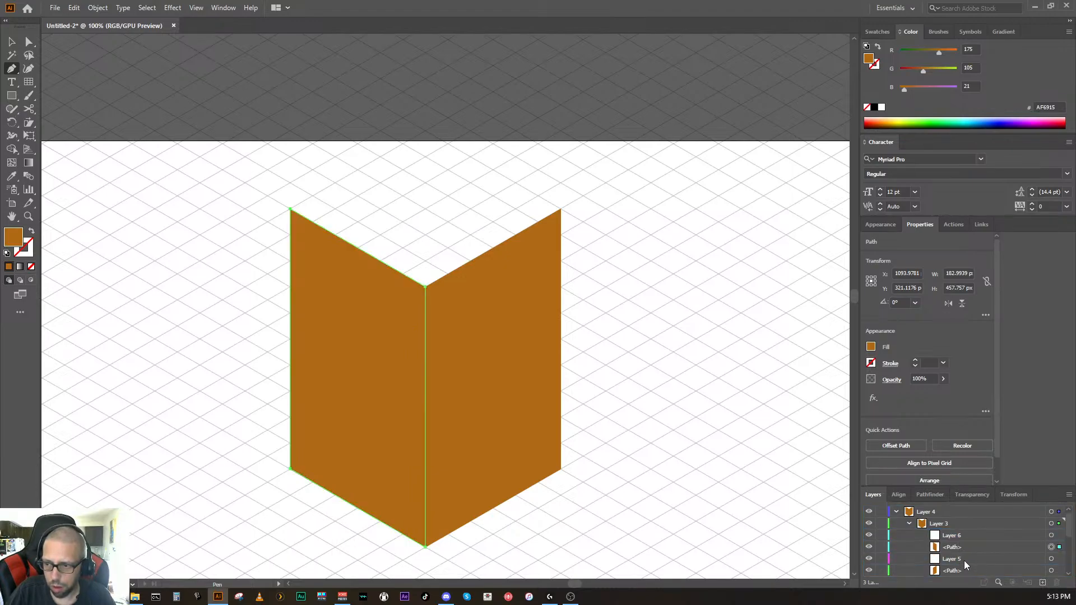
pyautogui.click(964, 560)
pyautogui.click(1057, 583)
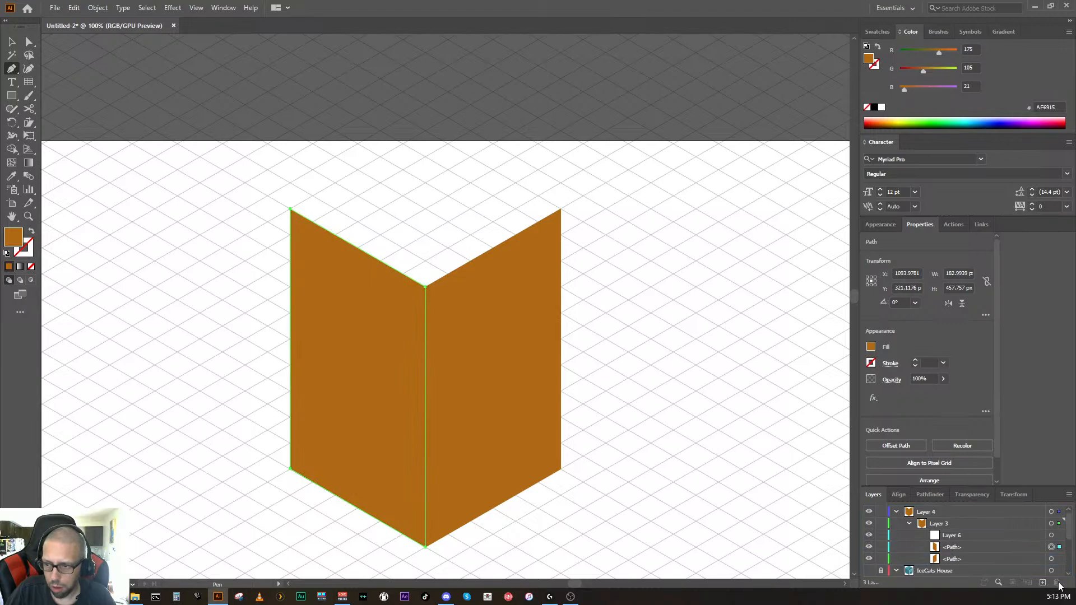
# Step: Move Layer 6 and both face paths directly into Layer 4, and delete the empty Layer 3
pyautogui.click(960, 535)
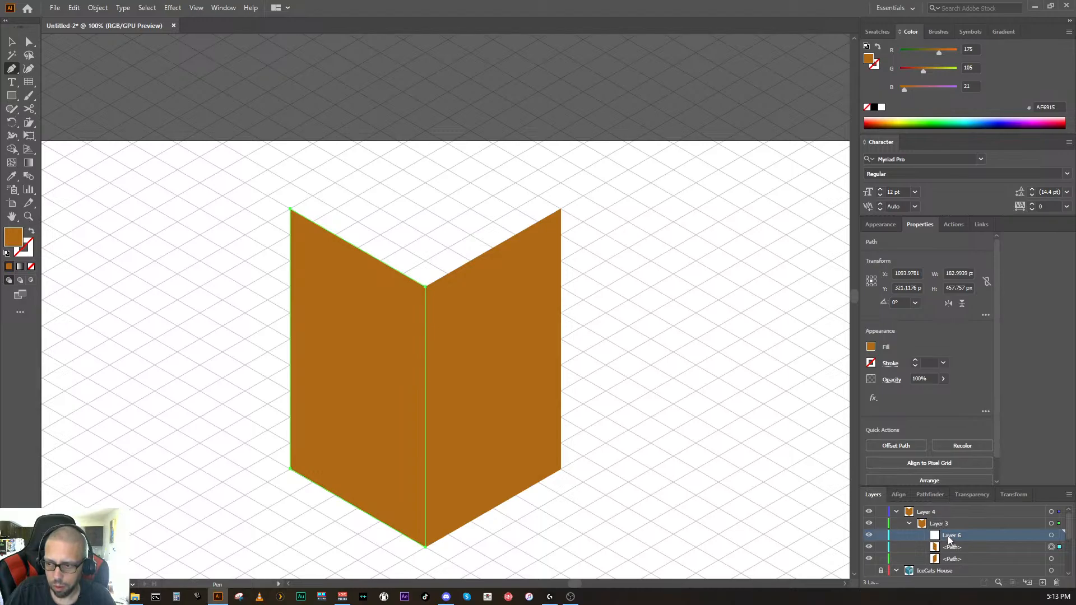
pyautogui.keyDown('shift'); pyautogui.click(952, 526); pyautogui.keyUp('shift')
pyautogui.moveTo(952, 527); pyautogui.dragTo(943, 511)
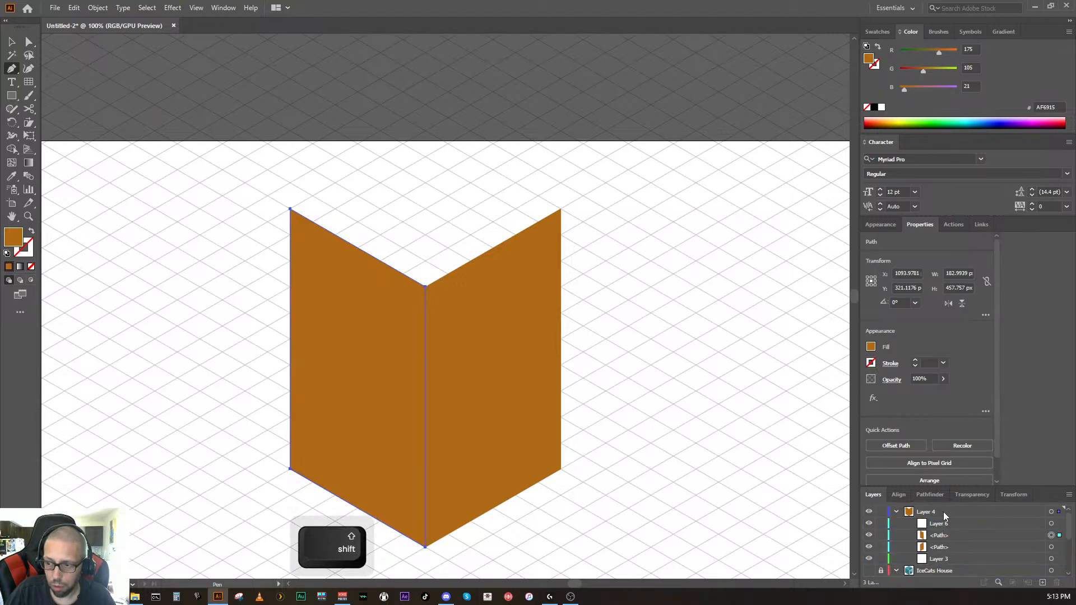
pyautogui.click(950, 560)
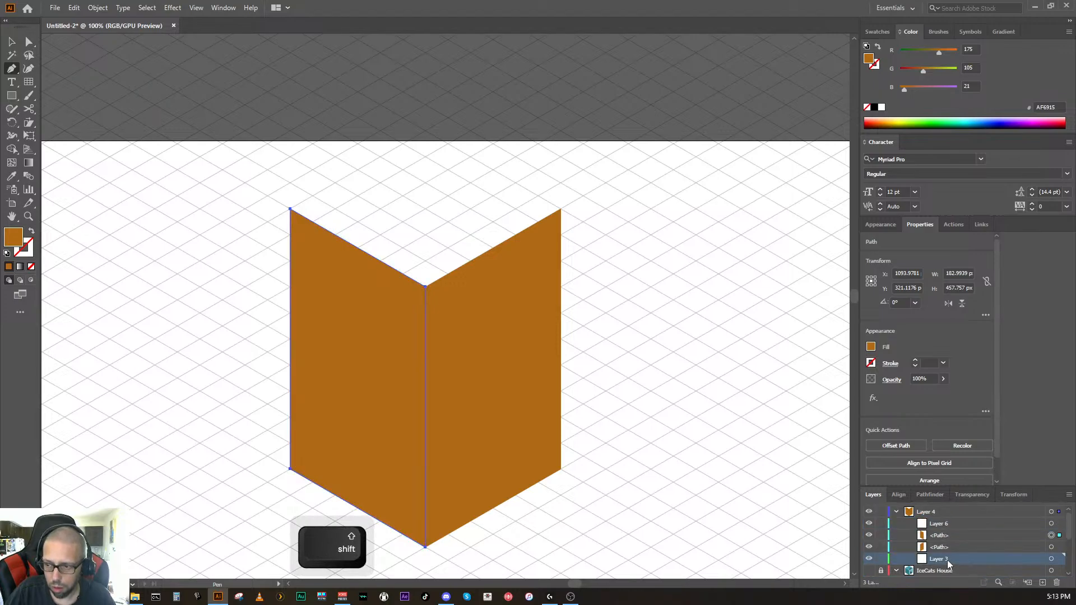
pyautogui.click(1058, 583)
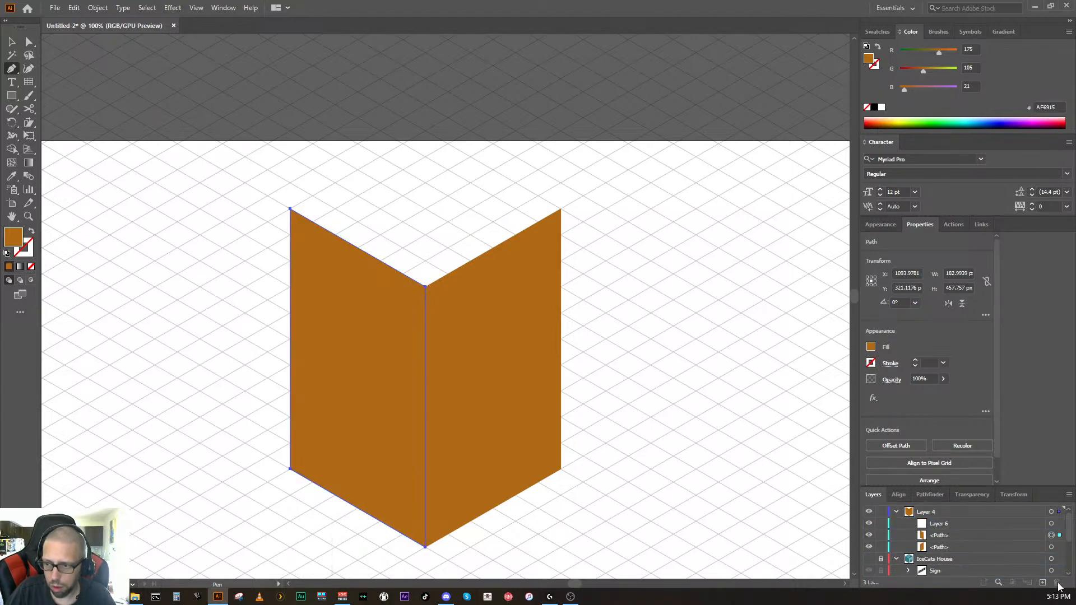
# Step: Draw a closed brown top face in Layer 4 with the Pen tool, joining the upper edges of both side faces along the grid
pyautogui.click(1052, 527)
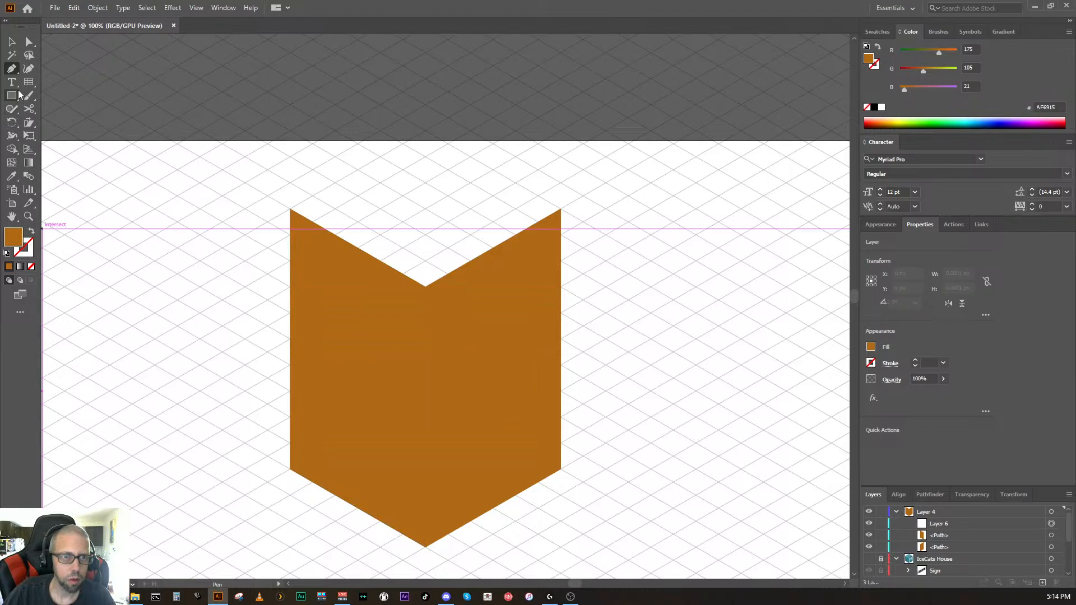
pyautogui.click(403, 144)
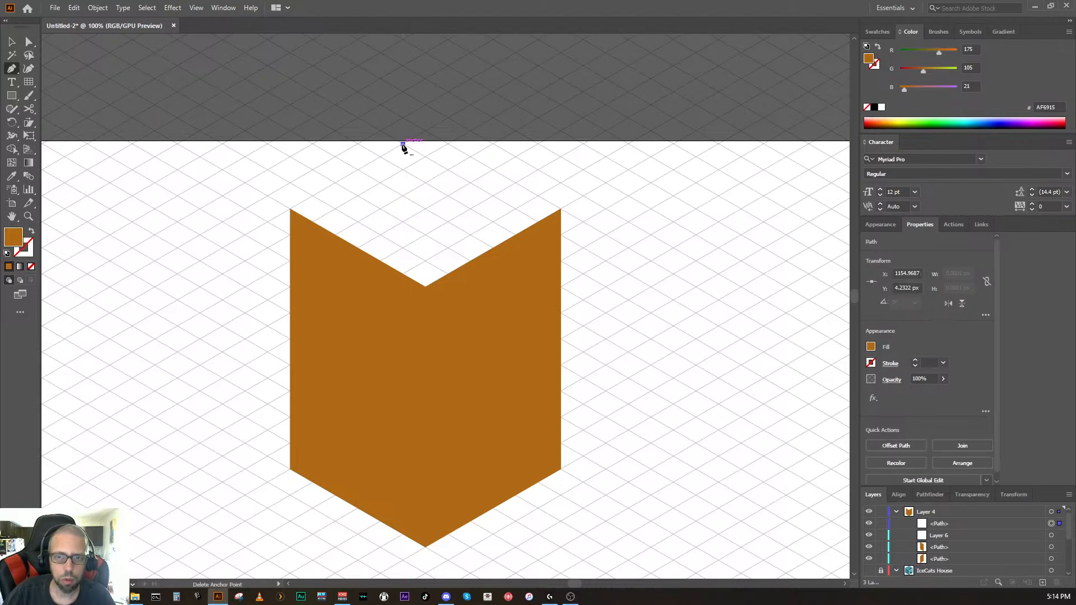
pyautogui.click(290, 209)
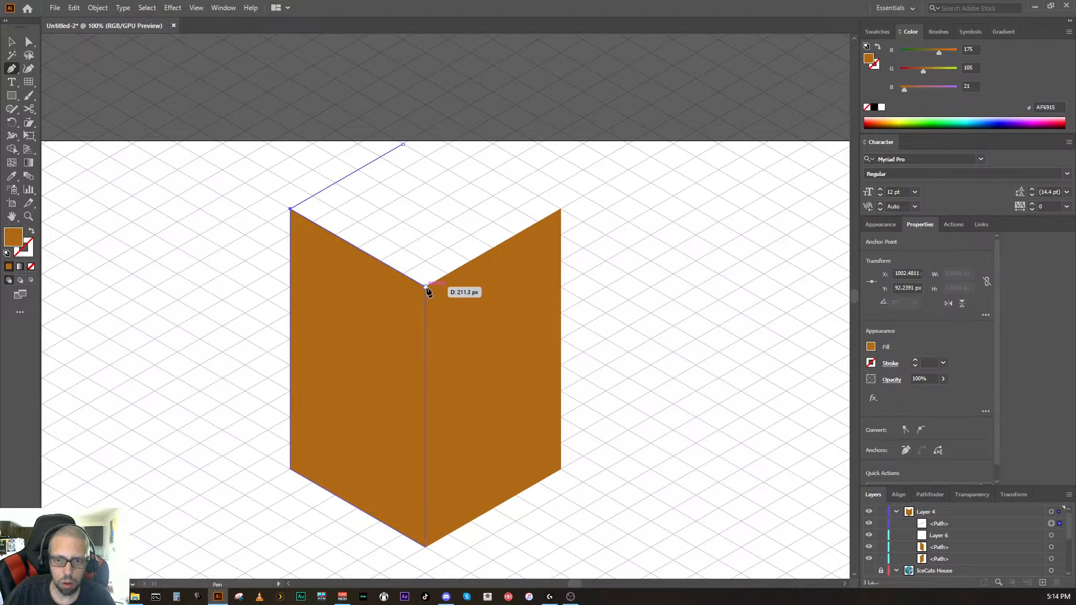
pyautogui.click(426, 287)
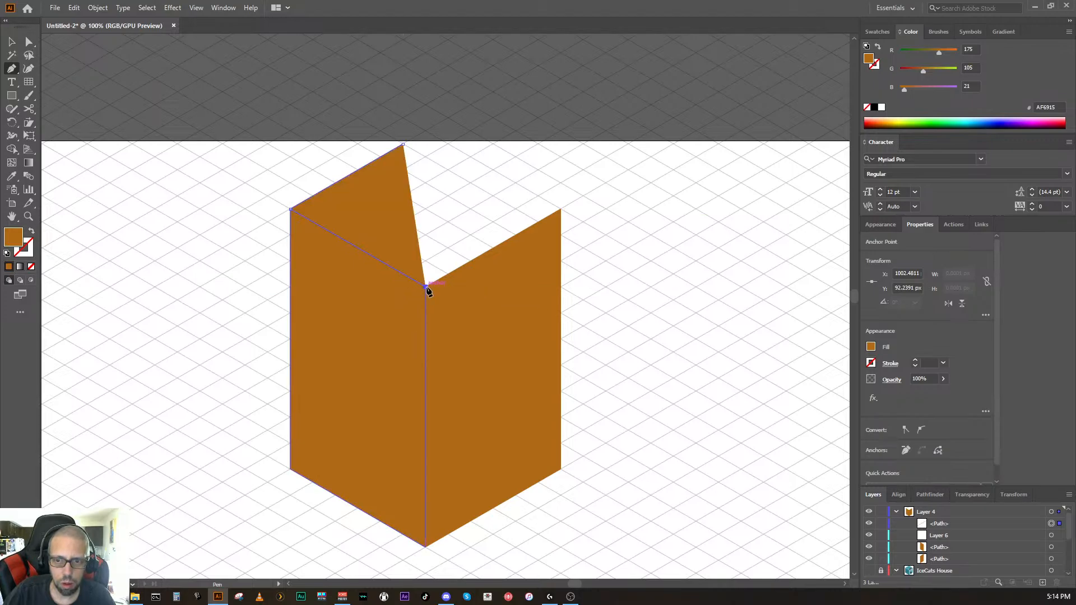
pyautogui.click(561, 210)
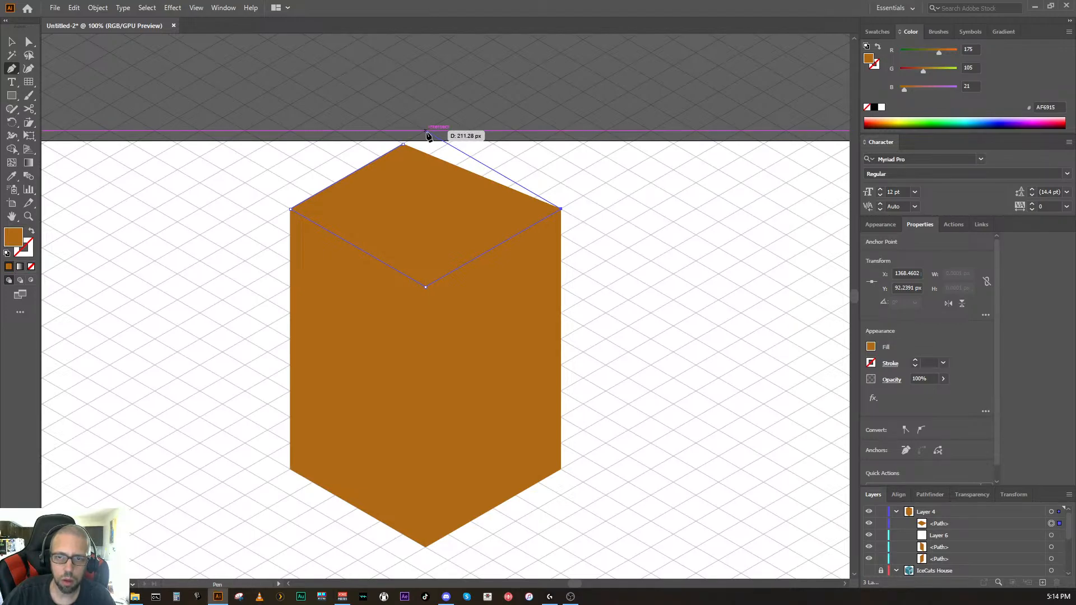
pyautogui.click(426, 131)
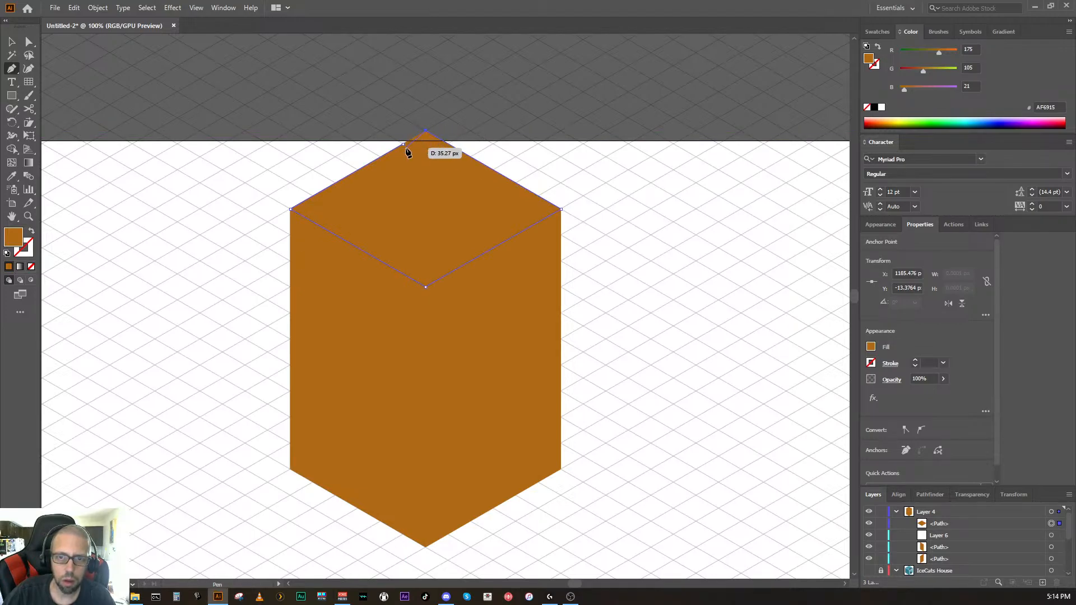
pyautogui.click(403, 145)
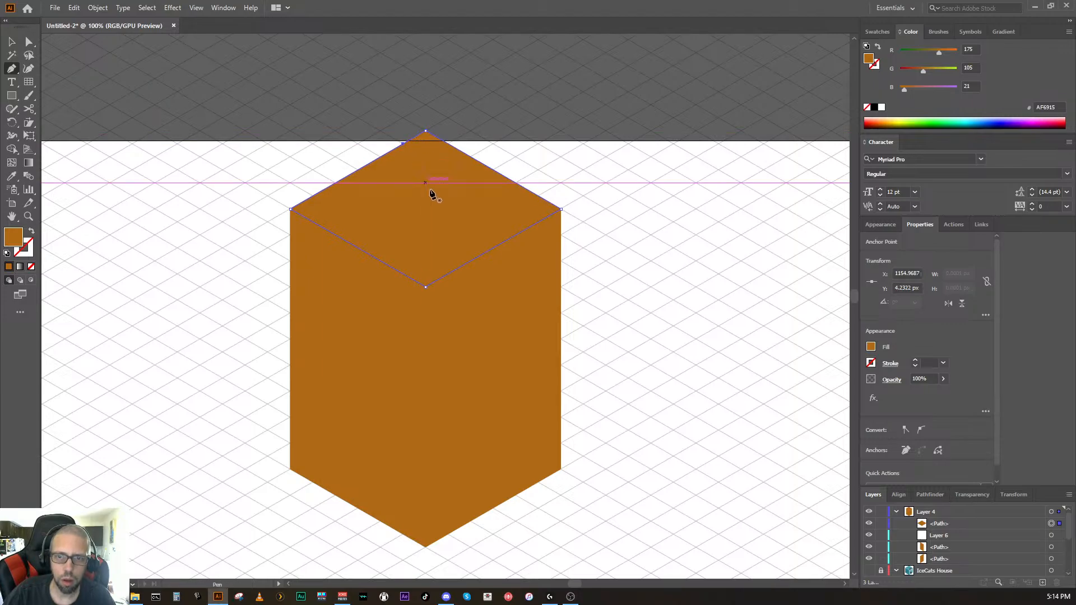
pyautogui.click(12, 42)
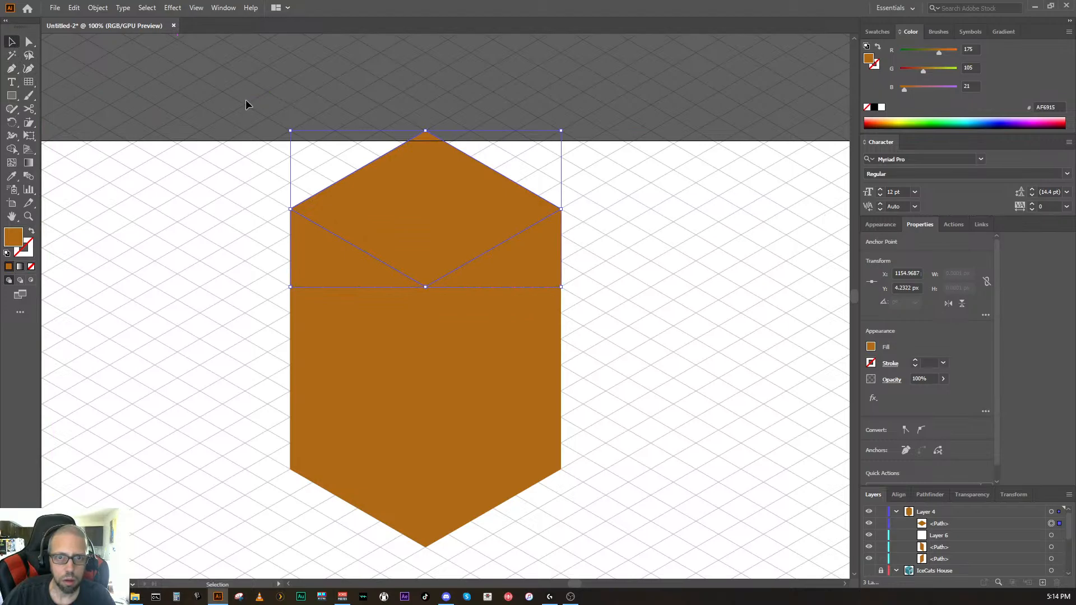
# Step: Show and unlock the IceCats House layer, and try to select both buildings together
pyautogui.moveTo(255, 98); pyautogui.dragTo(626, 559)
pyautogui.scroll(-4, 621, 490)
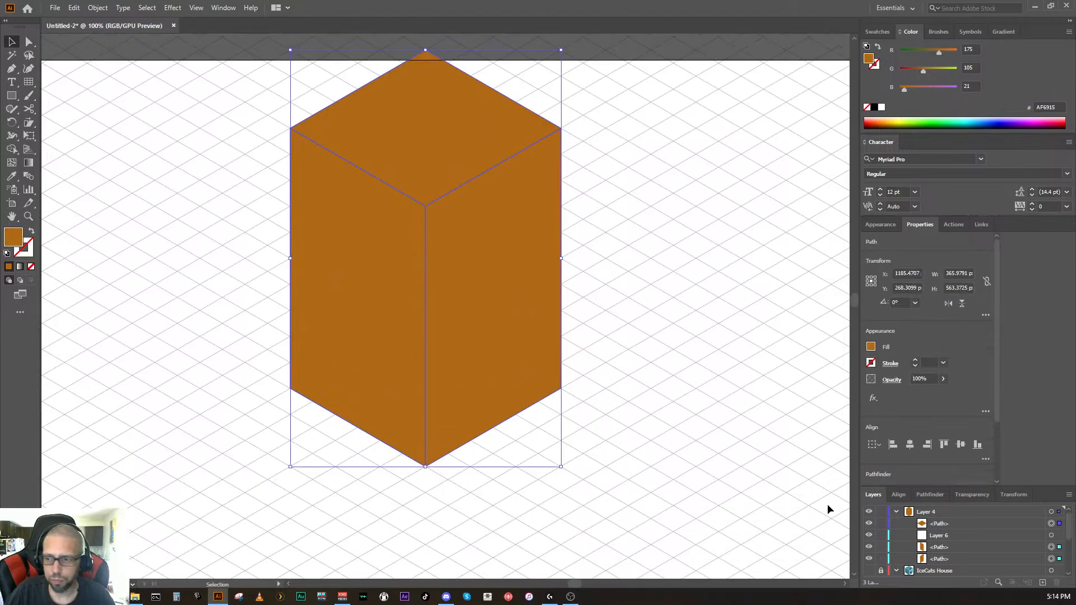
pyautogui.click(869, 571)
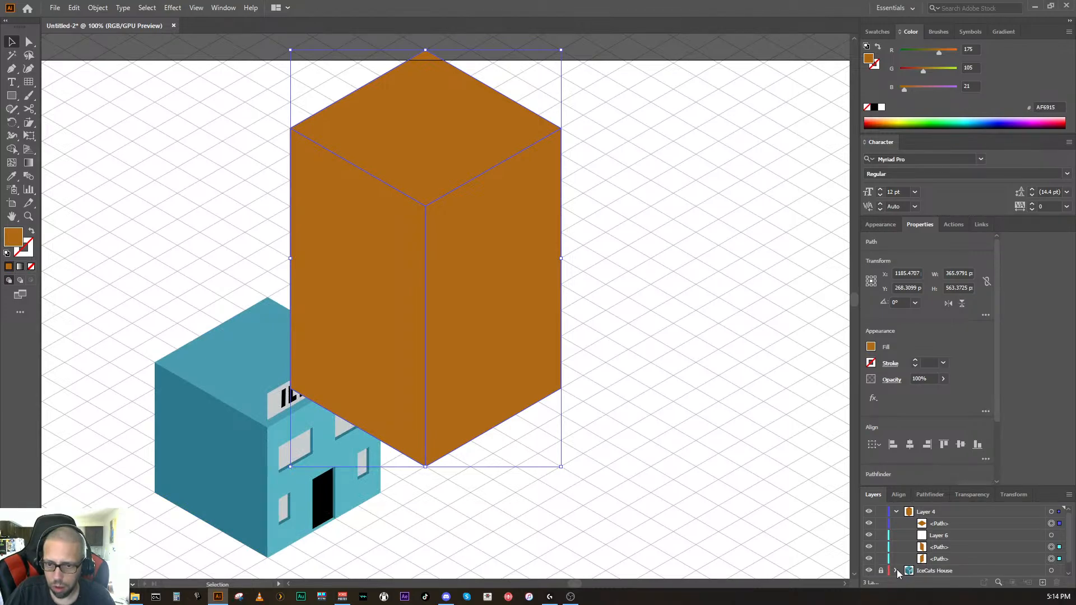
pyautogui.hotkey('ctrl', '-')
pyautogui.hotkey('ctrl', '-')
pyautogui.hotkey('ctrl', '-')
pyautogui.hotkey('ctrl', '=')
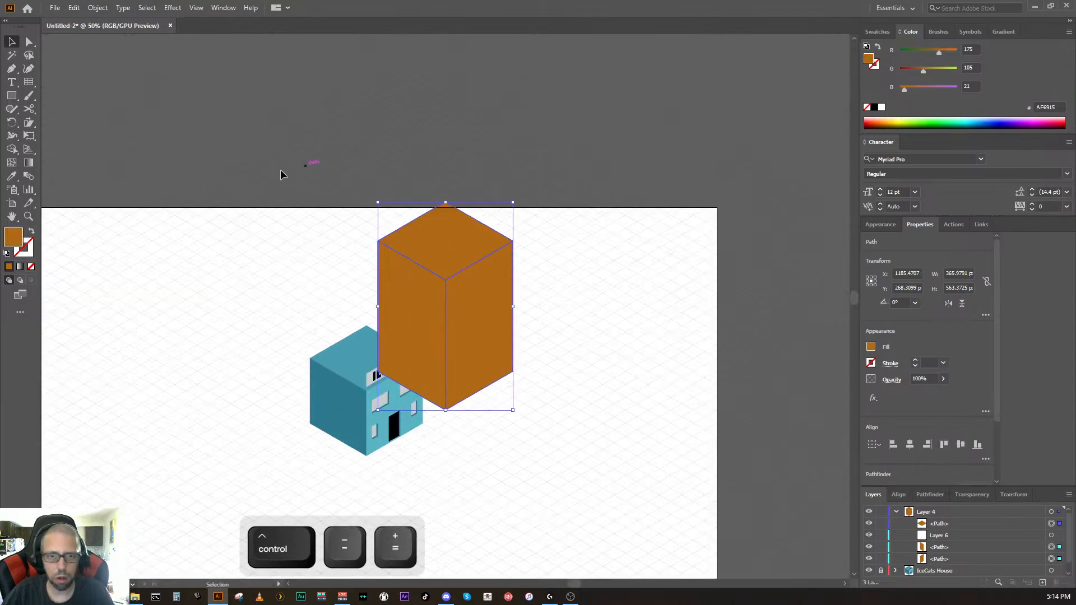
pyautogui.moveTo(223, 166); pyautogui.dragTo(583, 475)
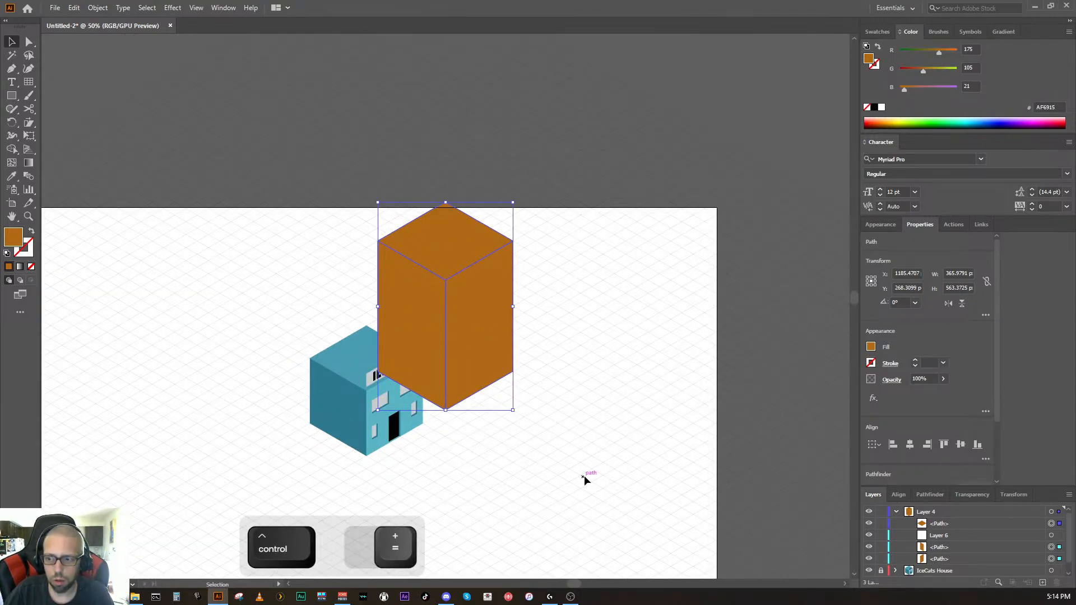
pyautogui.click(878, 571)
pyautogui.moveTo(238, 150); pyautogui.dragTo(623, 480)
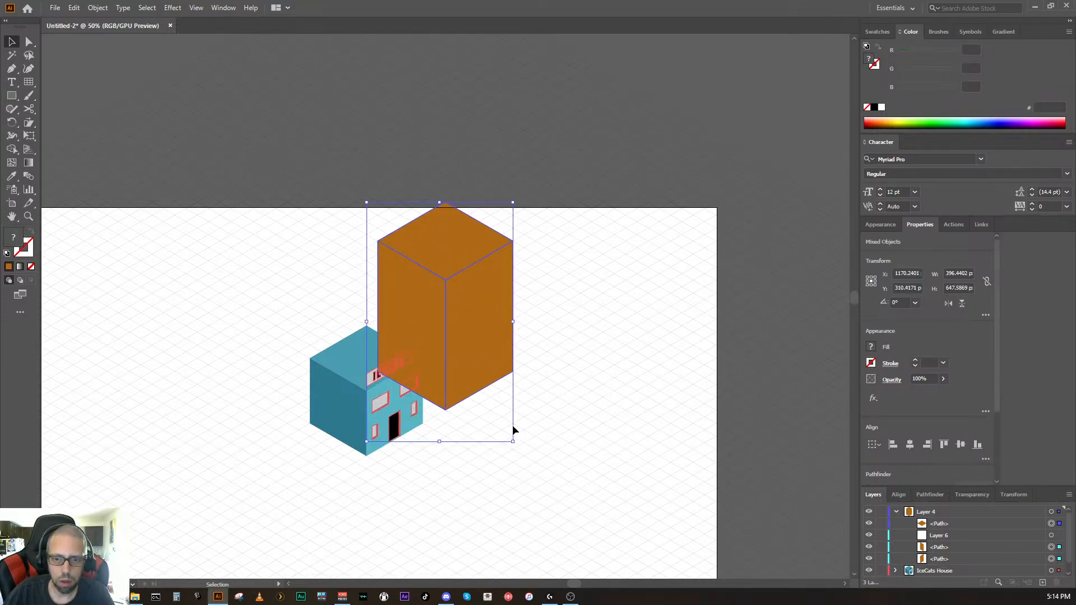
# Step: Expand the IceCats House layer and unlock its two wall paths
pyautogui.scroll(-1, 925, 552)
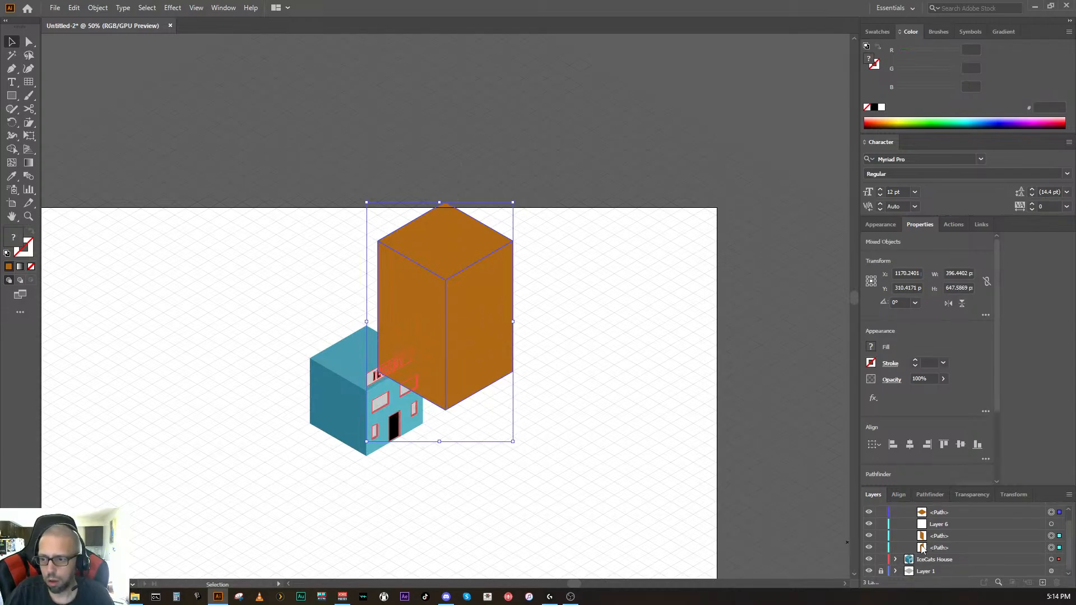
pyautogui.click(895, 559)
pyautogui.scroll(-5, 888, 546)
pyautogui.moveTo(881, 548); pyautogui.dragTo(882, 559)
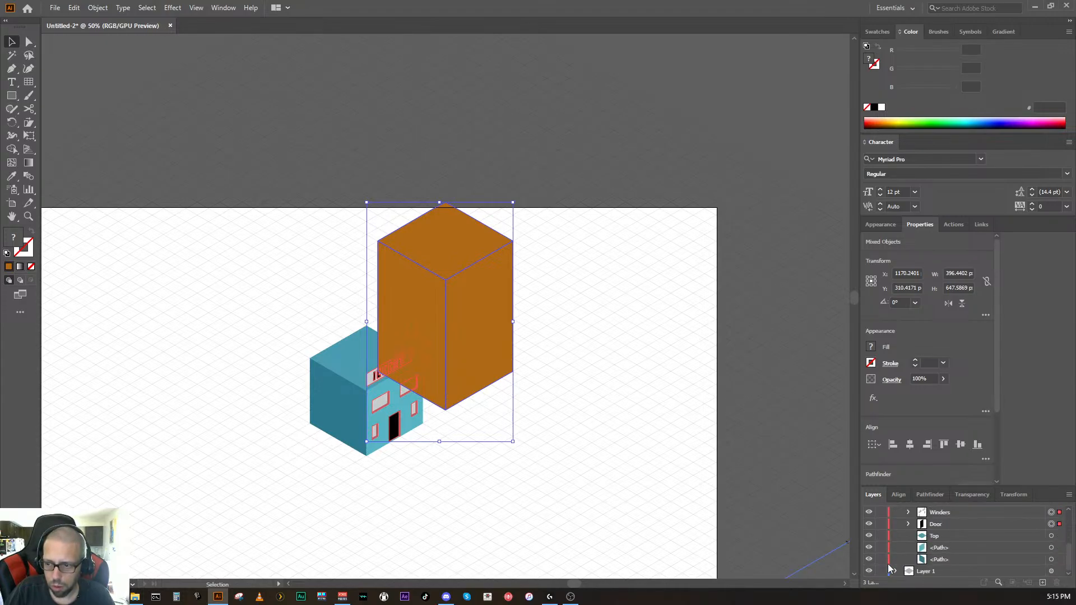
pyautogui.scroll(3, 891, 566)
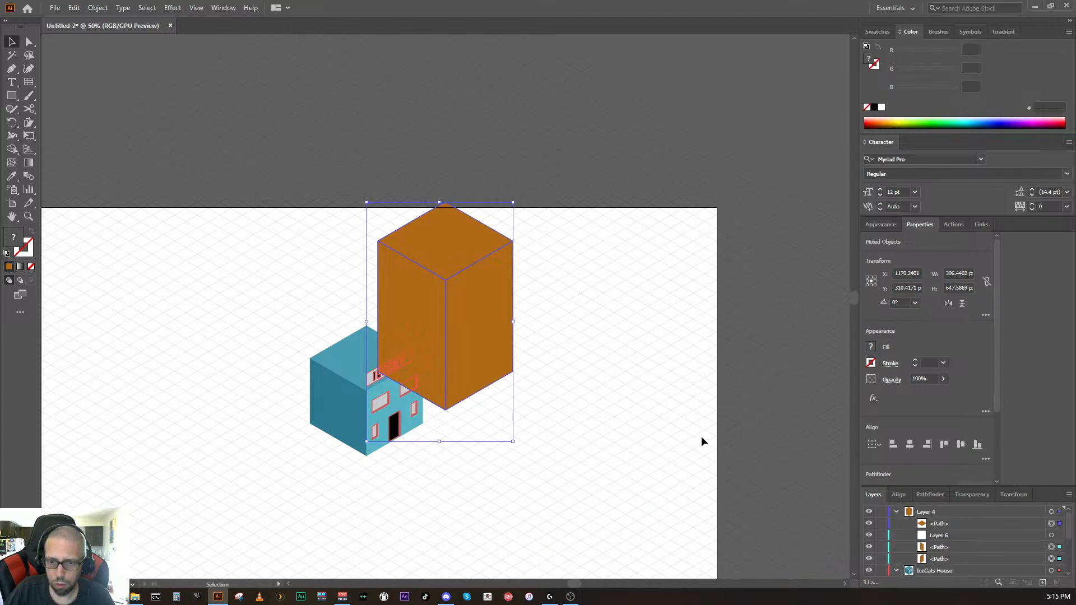
# Step: Deselect everything and lock Layer 1, which holds the isometric grid
pyautogui.hotkey('ctrl', 's')
pyautogui.hotkey('ctrl', 'a')
pyautogui.click(656, 366)
pyautogui.hotkey('ctrl', 'a')
pyautogui.hotkey('ctrl', 'a')
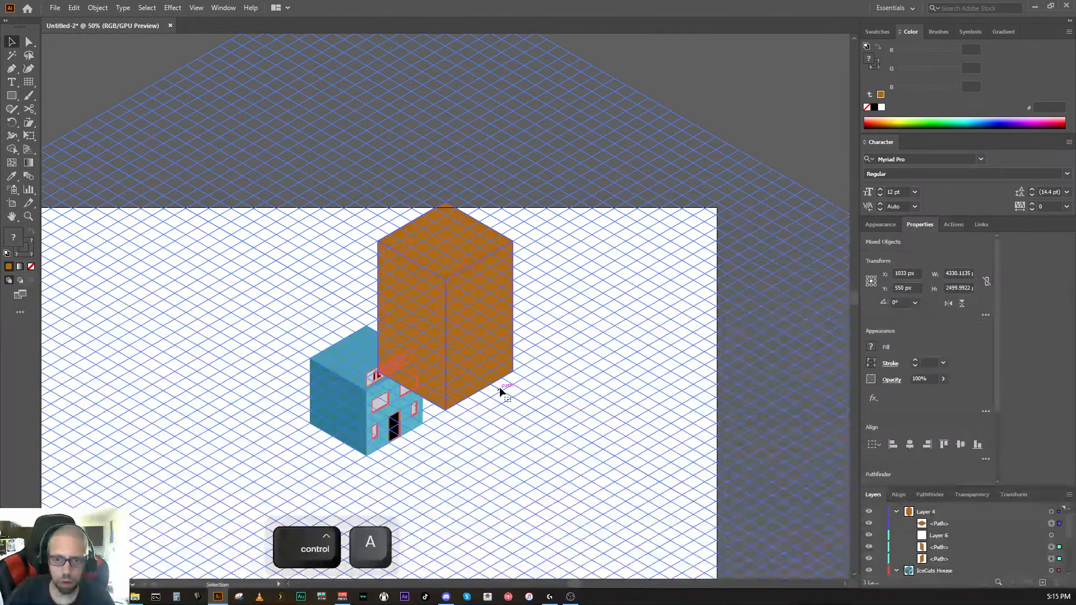
pyautogui.hotkey('ctrl', 'a')
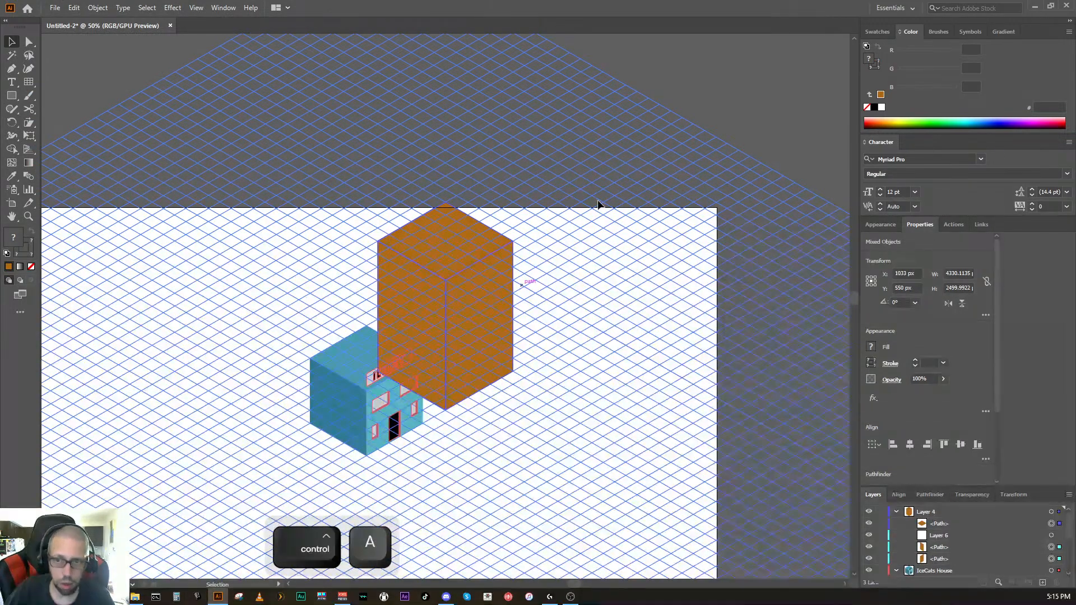
pyautogui.click(737, 132)
pyautogui.scroll(-3, 903, 523)
pyautogui.scroll(3, 890, 536)
pyautogui.scroll(-3, 882, 529)
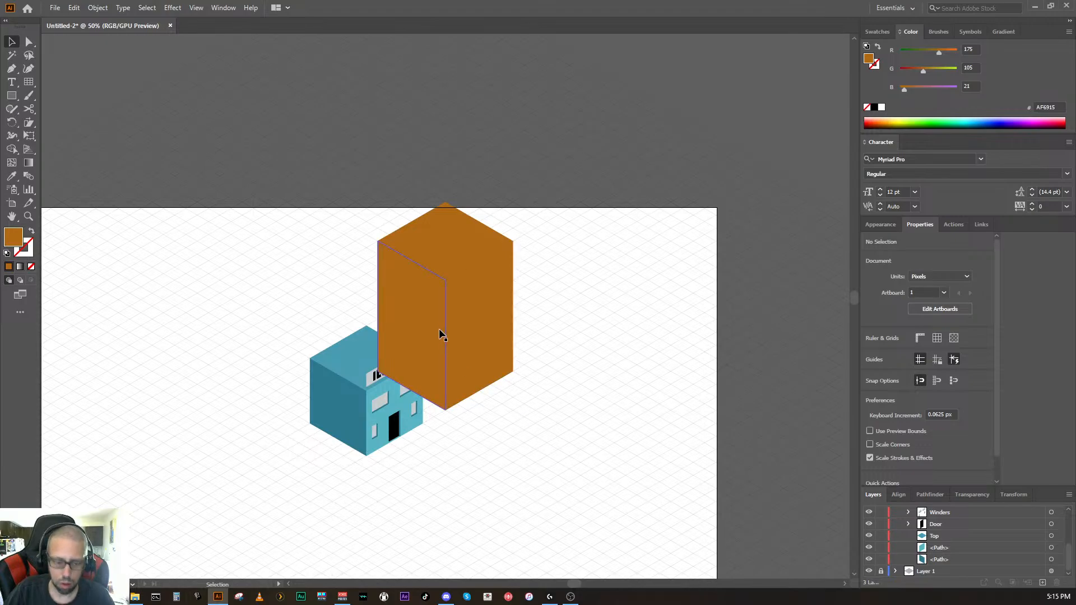
# Step: Select both buildings and move them straight down about 246 px, fully onto the artboard
pyautogui.hotkey('ctrl', 'a')
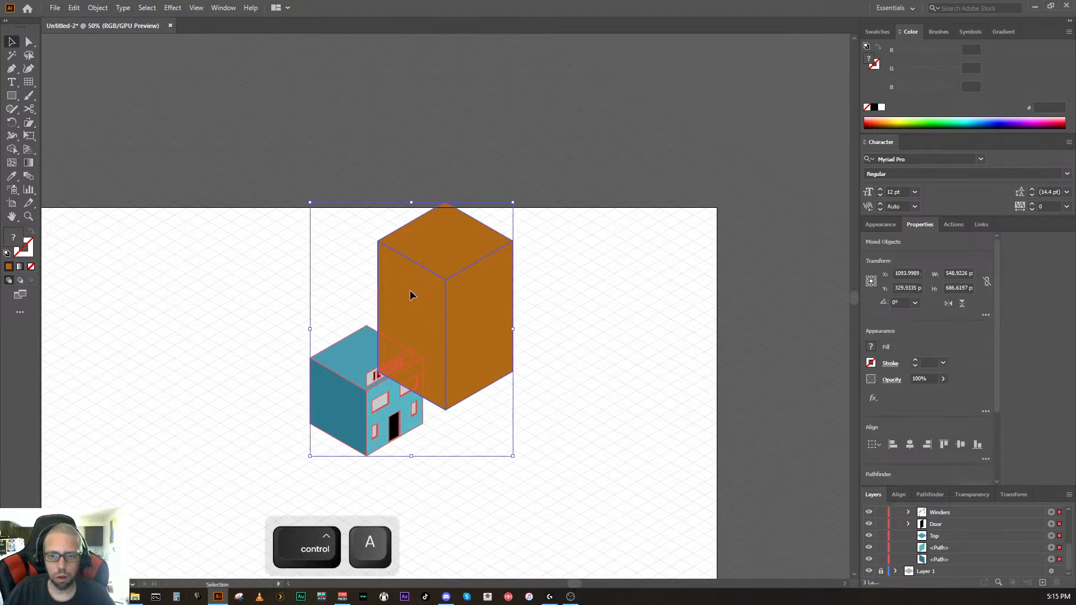
pyautogui.moveTo(410, 296); pyautogui.dragTo(413, 387)
pyautogui.hotkey('shift', 'v')
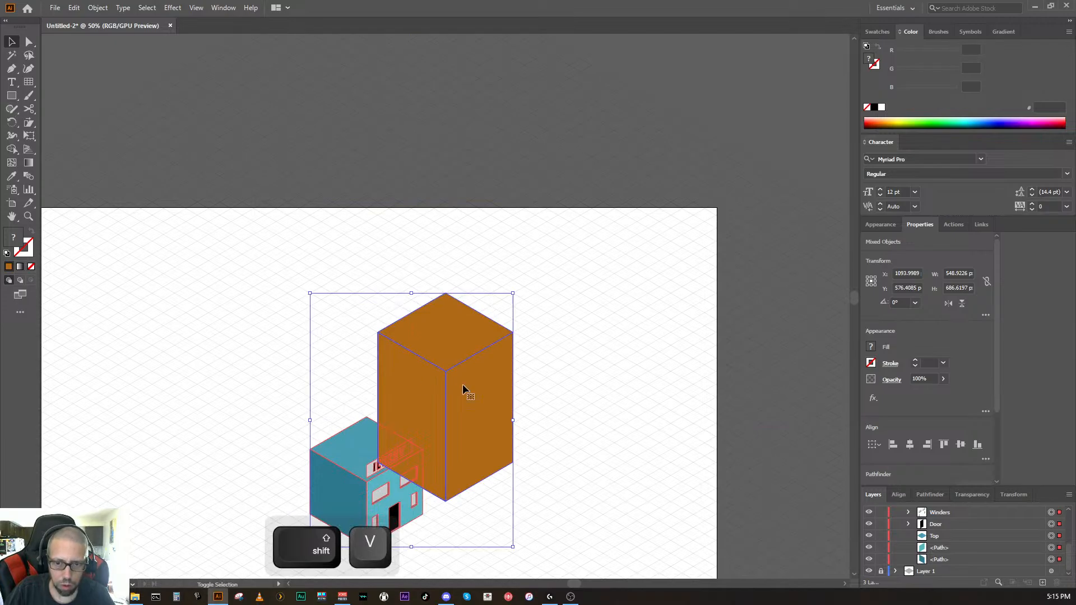
pyautogui.click(771, 459)
# Step: Rename Layer 4 to "Iras" and move it below the IceCats House layer
pyautogui.scroll(3, 949, 535)
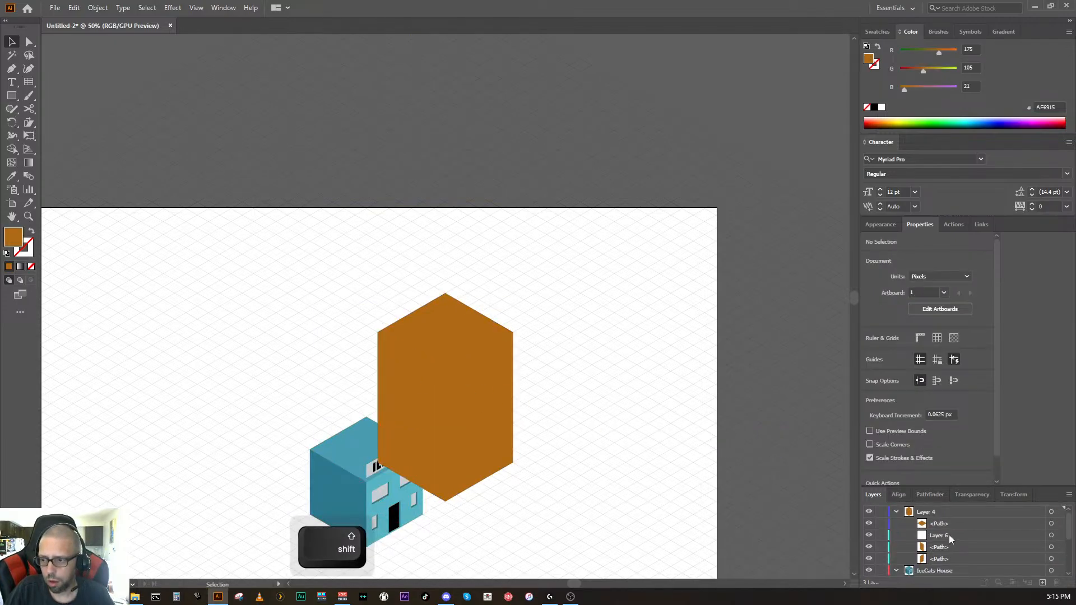
pyautogui.click(896, 512)
pyautogui.click(926, 513)
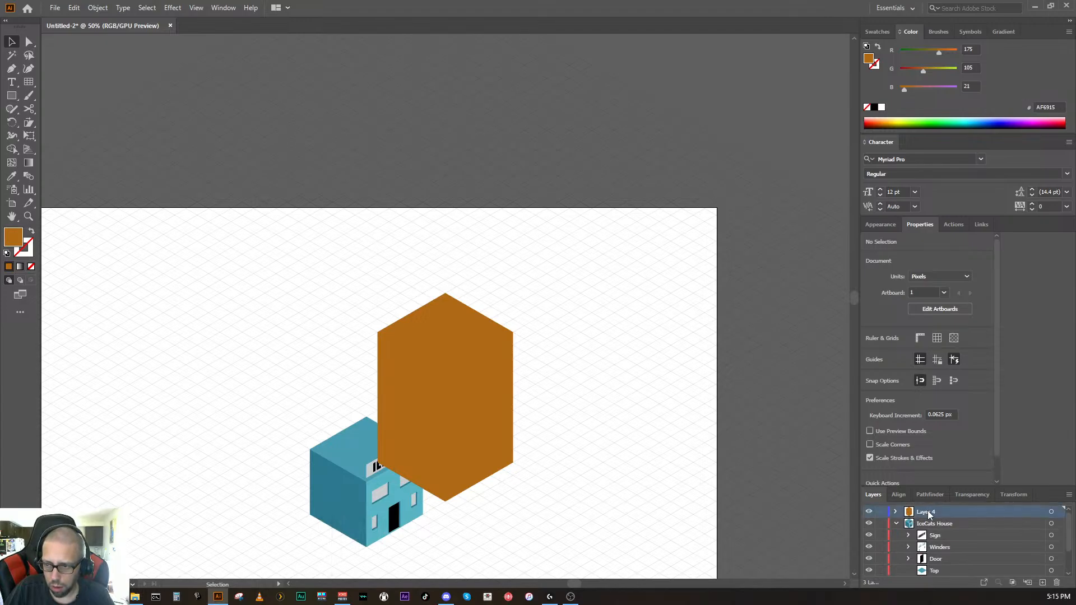
pyautogui.doubleClick(930, 512)
pyautogui.write('Iras')
pyautogui.press('Return')
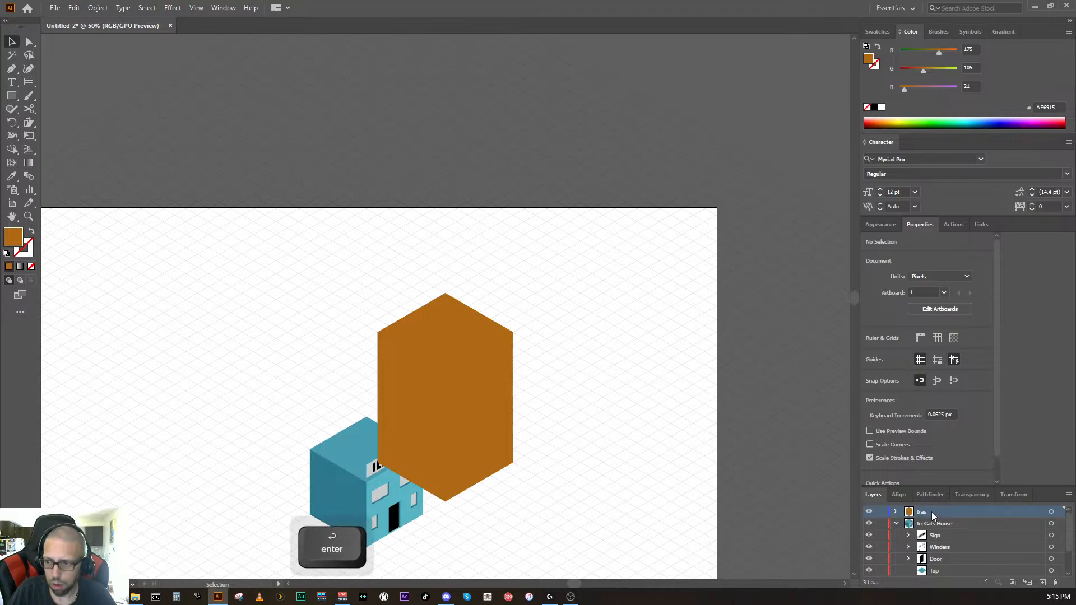
pyautogui.click(897, 524)
pyautogui.moveTo(930, 511); pyautogui.dragTo(922, 533)
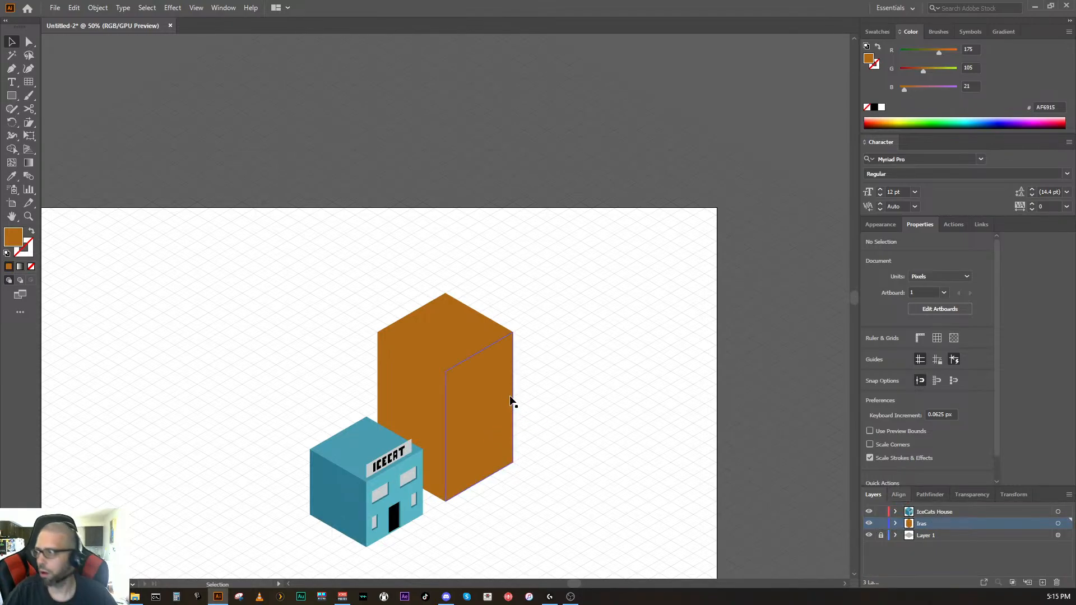
pyautogui.click(427, 388)
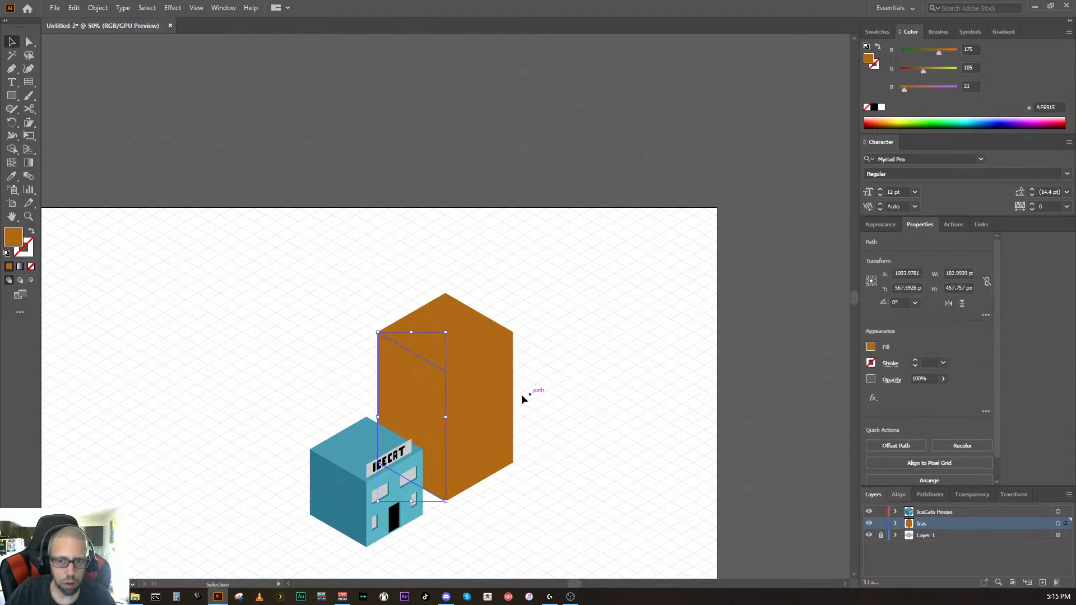
pyautogui.click(465, 411)
pyautogui.doubleClick(465, 412)
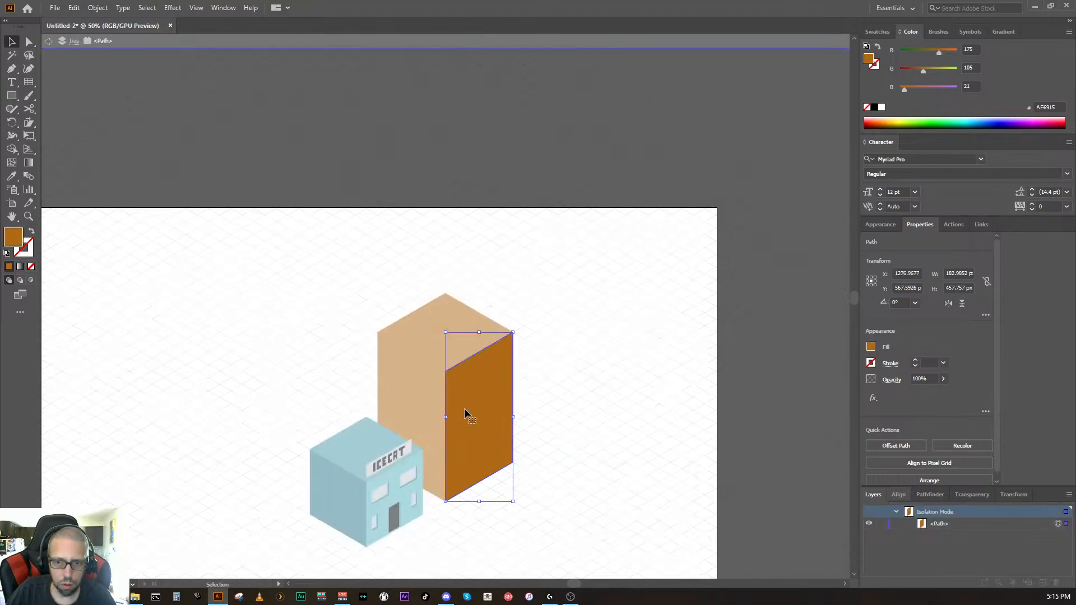
pyautogui.click(49, 42)
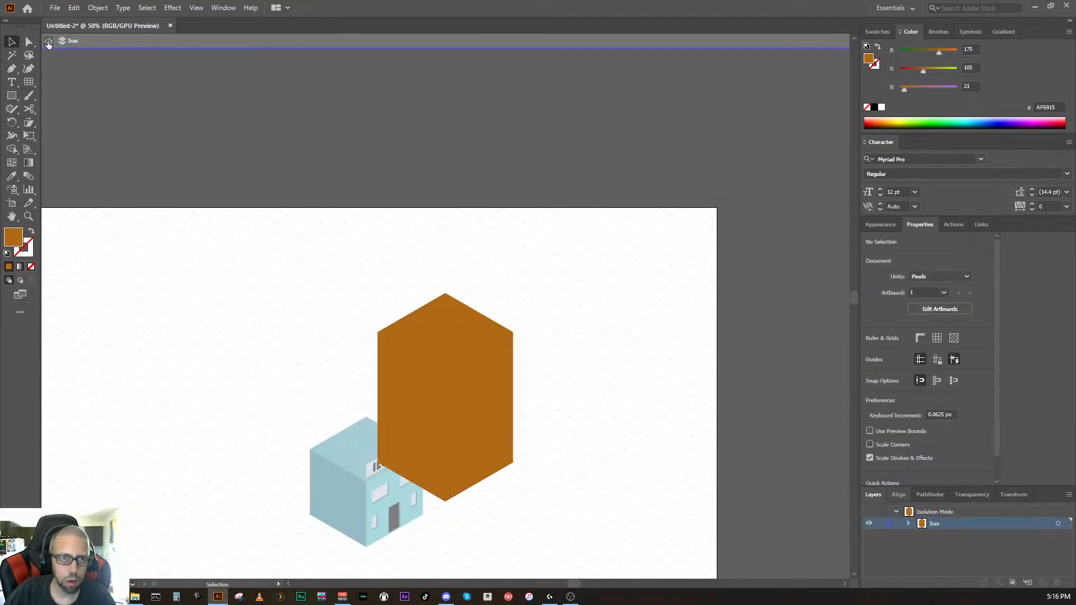
pyautogui.click(48, 42)
# Step: Fill the brown building's right face with the brighter orange E88315
pyautogui.click(463, 392)
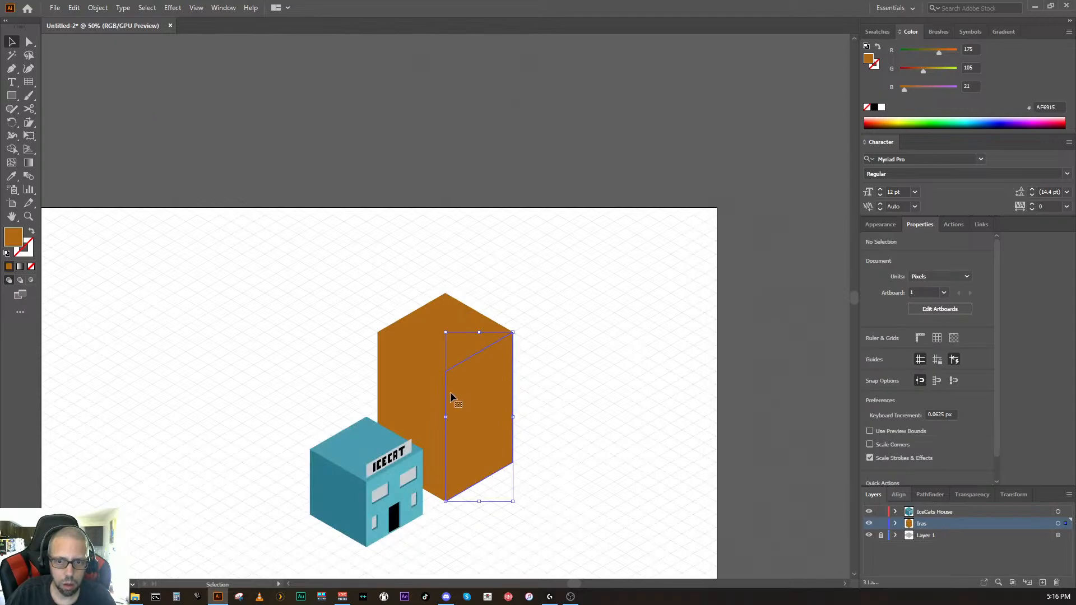
pyautogui.doubleClick(14, 237)
pyautogui.moveTo(513, 261)
pyautogui.mouseDown()
pyautogui.moveTo(503, 247)
pyautogui.moveTo(522, 236)
pyautogui.mouseUp()
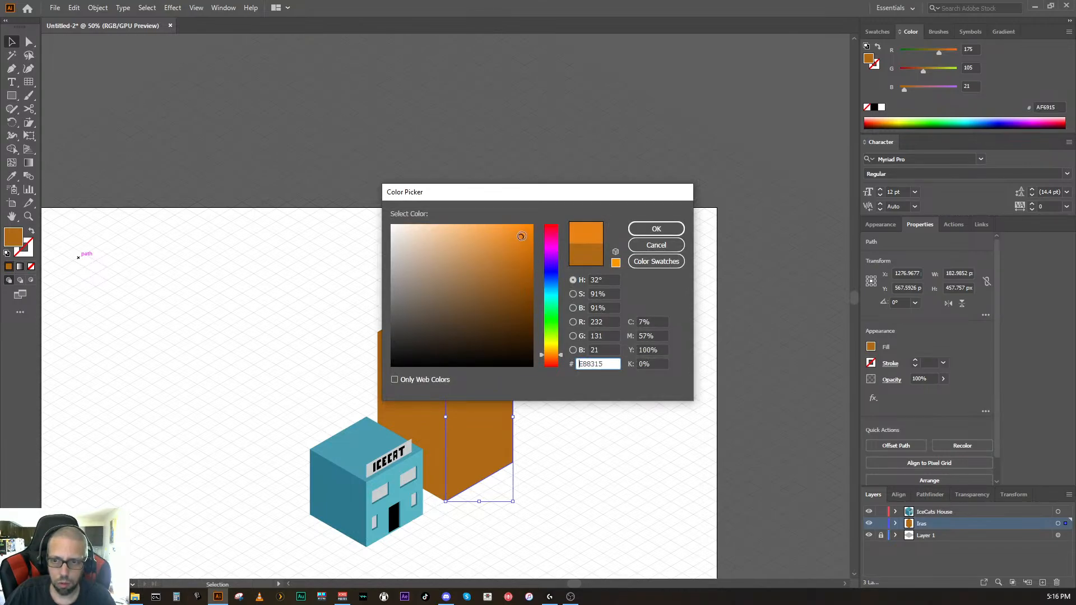
pyautogui.click(654, 229)
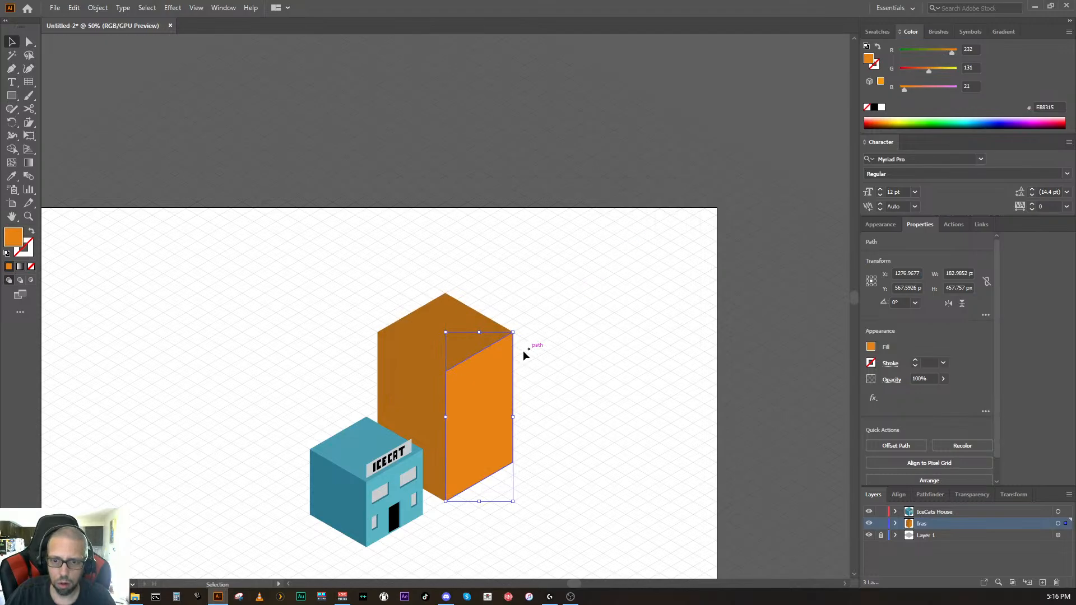
pyautogui.click(433, 346)
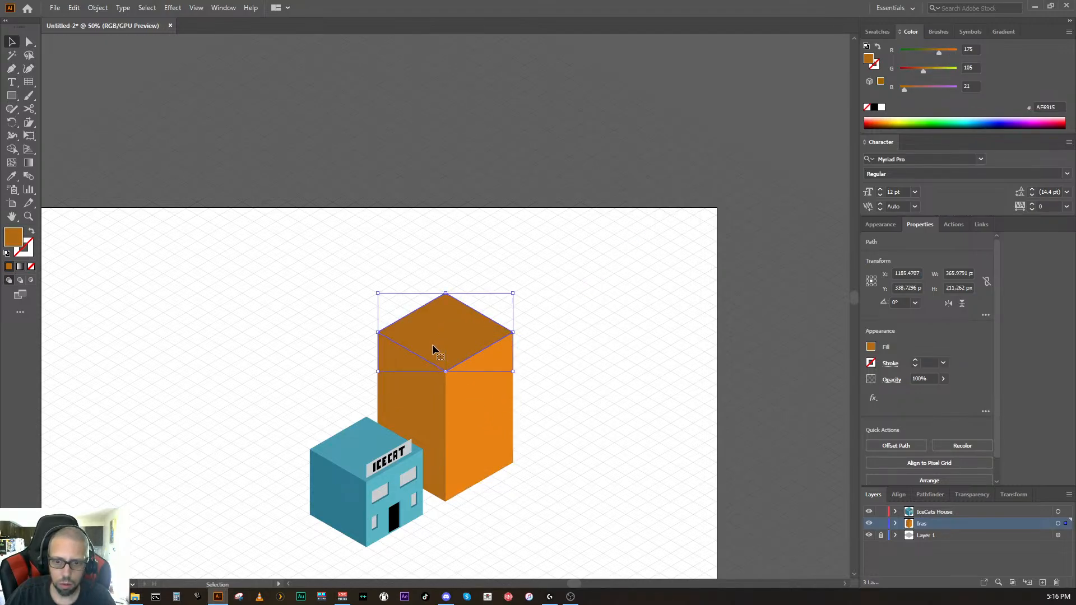
pyautogui.doubleClick(433, 347)
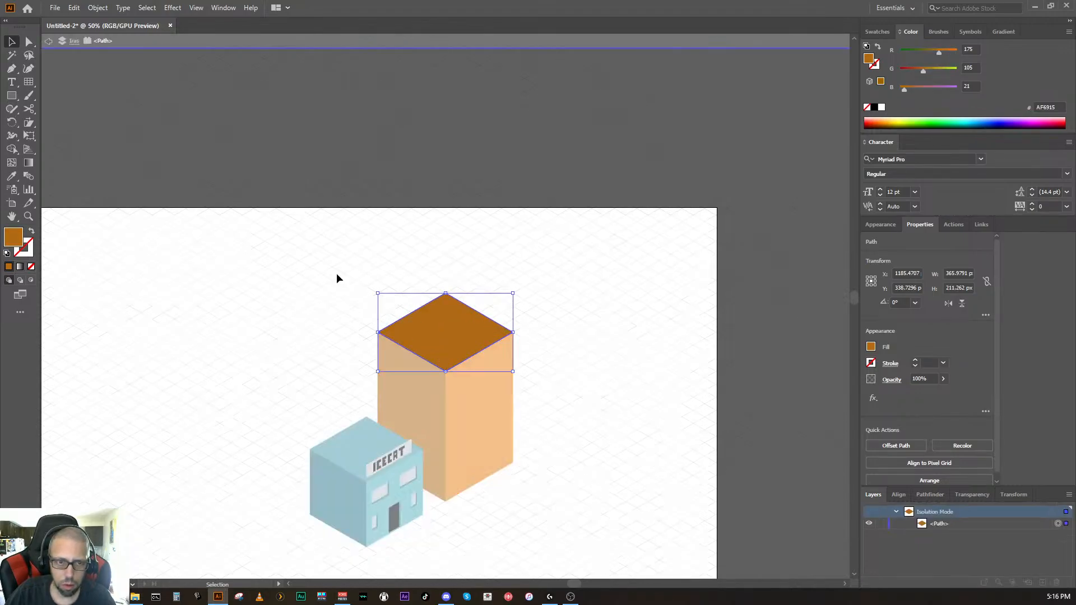
pyautogui.click(48, 42)
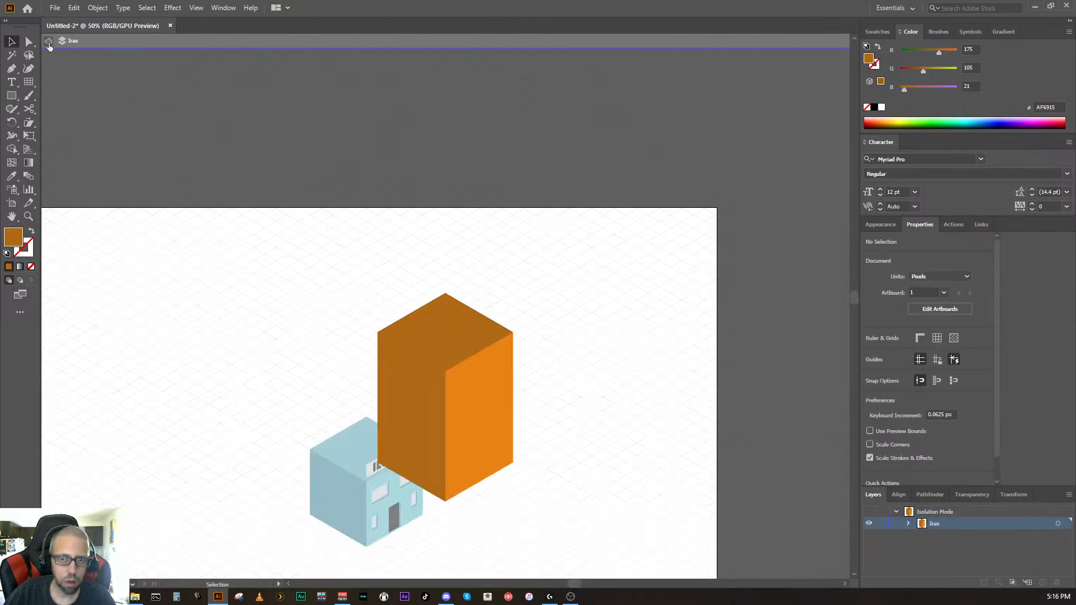
pyautogui.click(48, 42)
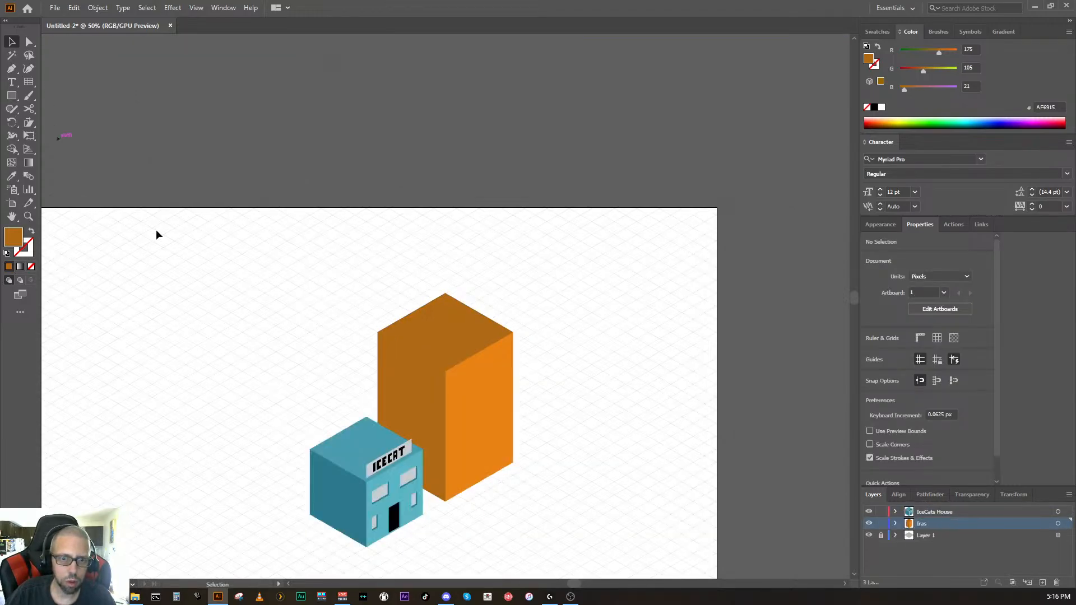
# Step: Fill the orange building's top face with the mid-orange C9751B and deselect it
pyautogui.click(459, 348)
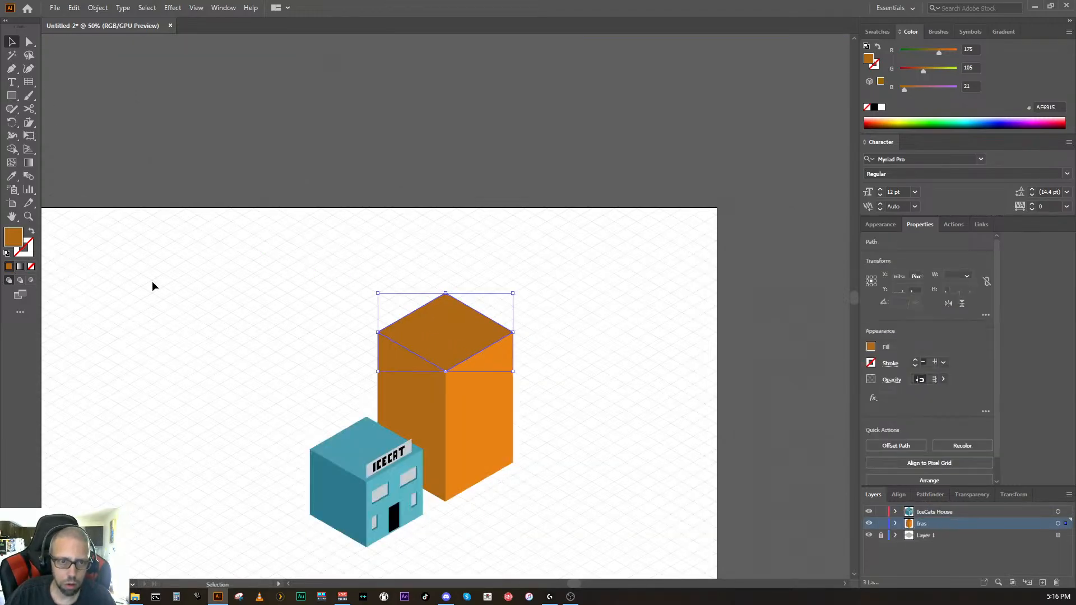
pyautogui.doubleClick(10, 245)
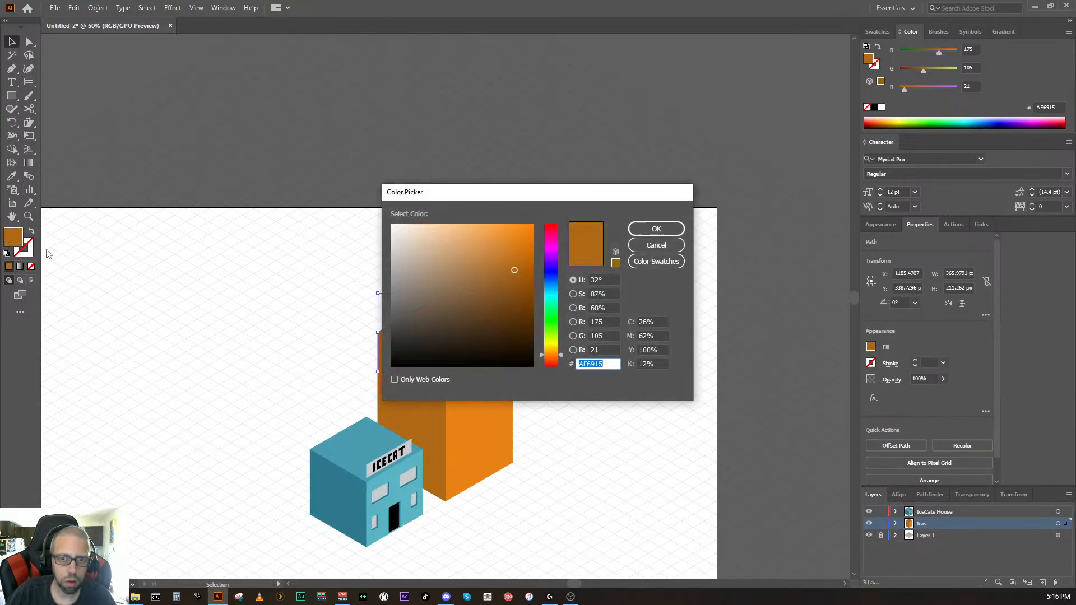
pyautogui.moveTo(506, 264)
pyautogui.mouseDown()
pyautogui.moveTo(499, 256)
pyautogui.moveTo(514, 253)
pyautogui.mouseUp()
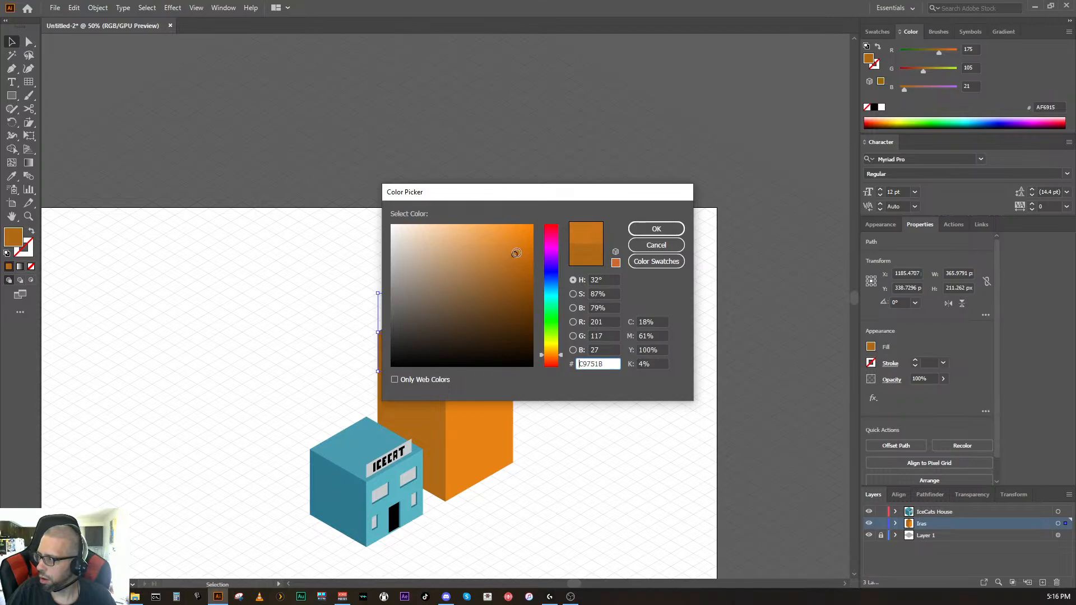
pyautogui.click(646, 234)
pyautogui.press('a')
pyautogui.keyDown('ctrl'); pyautogui.click(756, 387); pyautogui.keyUp('ctrl')
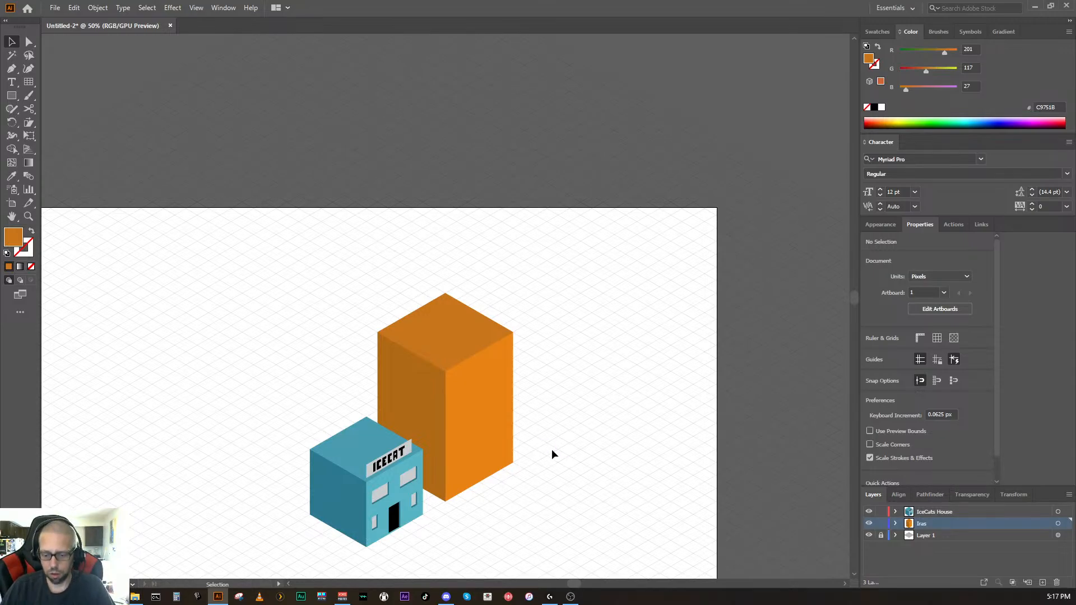
# Step: Select everything on the Iras layer and lower its opacity to 49%
pyautogui.press('ctrl')
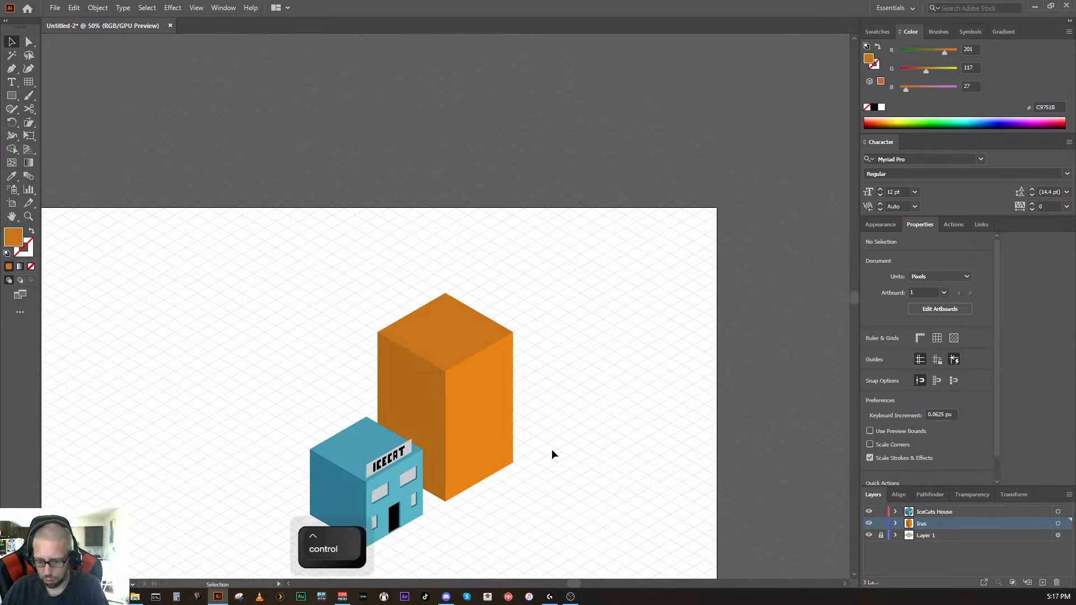
pyautogui.hotkey('ctrl', '=')
pyautogui.hotkey('ctrl', '=')
pyautogui.hotkey('ctrl', '=')
pyautogui.hotkey('ctrl', '-')
pyautogui.hotkey('ctrl', '-')
pyautogui.hotkey('ctrl', '=')
pyautogui.hotkey('ctrl', '=')
pyautogui.hotkey('ctrl', '-')
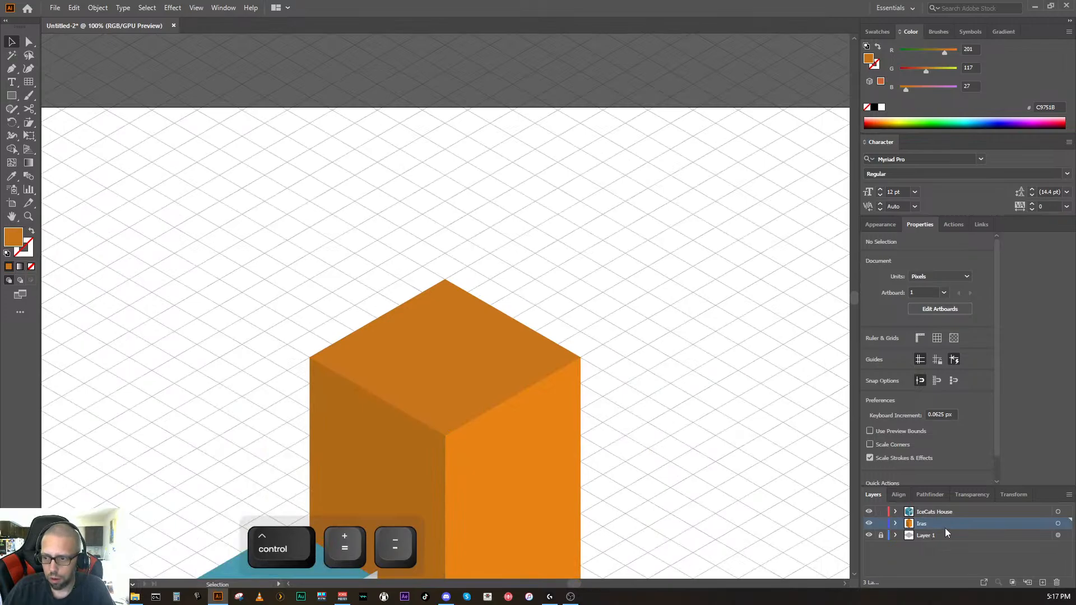
pyautogui.click(1057, 524)
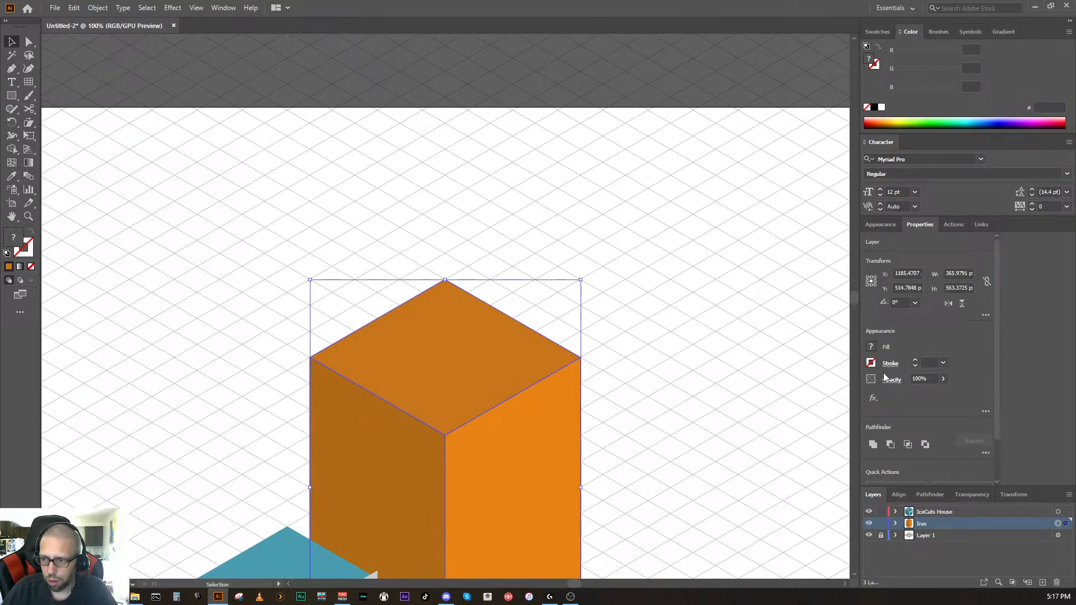
pyautogui.click(943, 379)
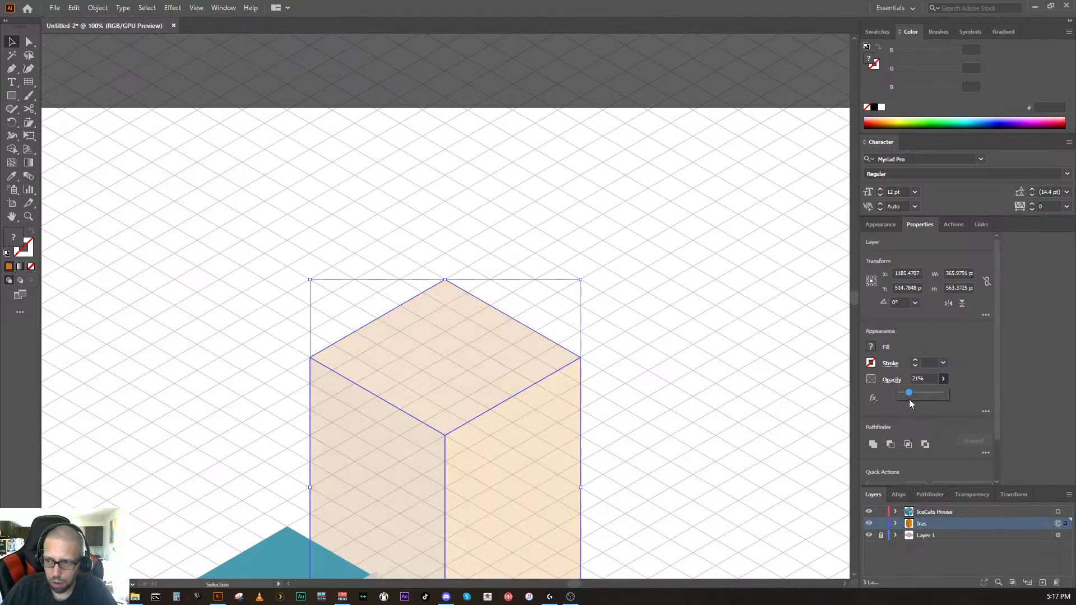
pyautogui.moveTo(917, 396); pyautogui.dragTo(920, 396)
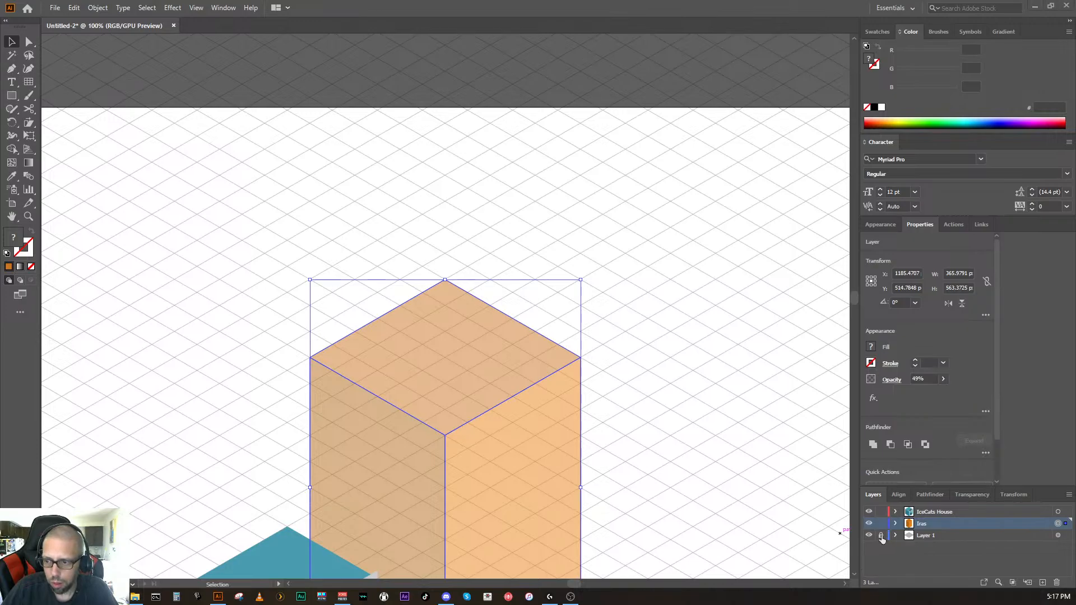
# Step: Expand the Iras layer and move Layer 6 above the building's face paths
pyautogui.click(896, 524)
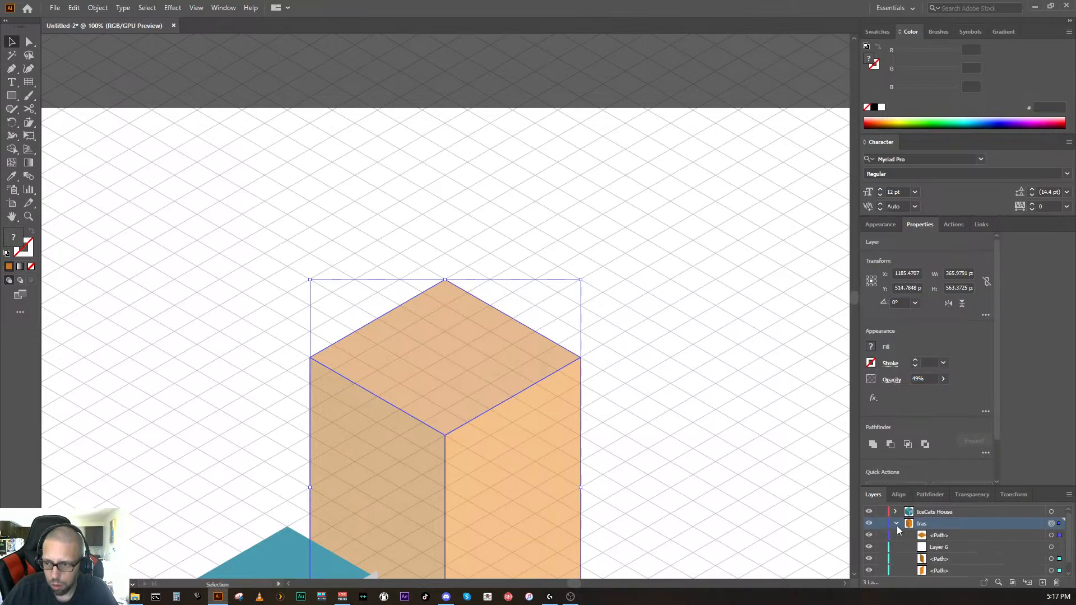
pyautogui.click(946, 547)
pyautogui.moveTo(947, 547); pyautogui.dragTo(949, 531)
# Step: Group the three building-face paths inside the Iras layer
pyautogui.click(946, 544)
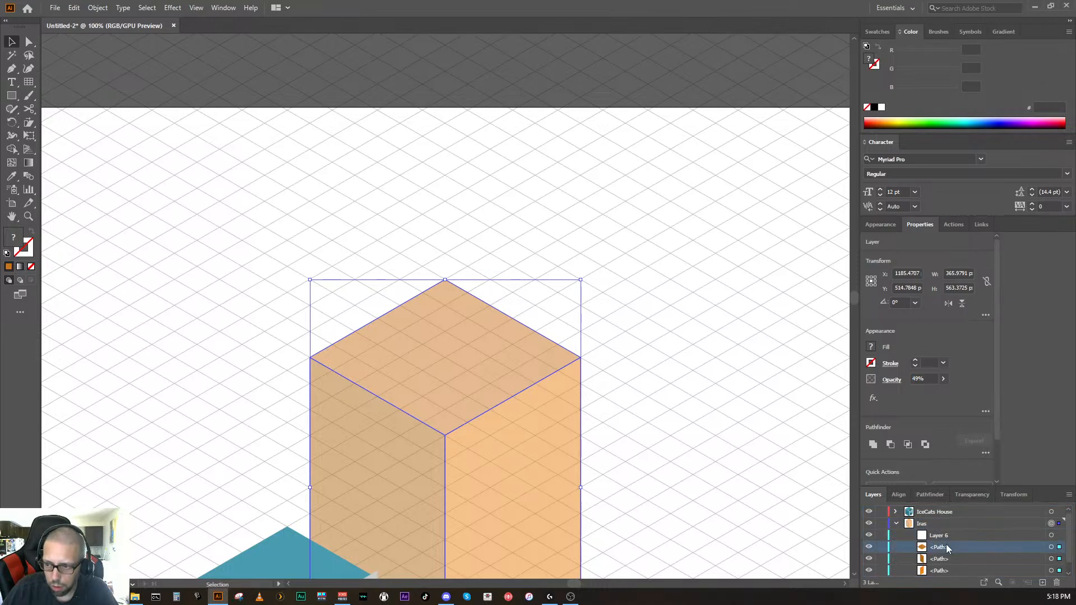
pyautogui.keyDown('ctrl'); pyautogui.click(945, 564); pyautogui.keyUp('ctrl')
pyautogui.keyDown('ctrl'); pyautogui.click(942, 567); pyautogui.keyUp('ctrl')
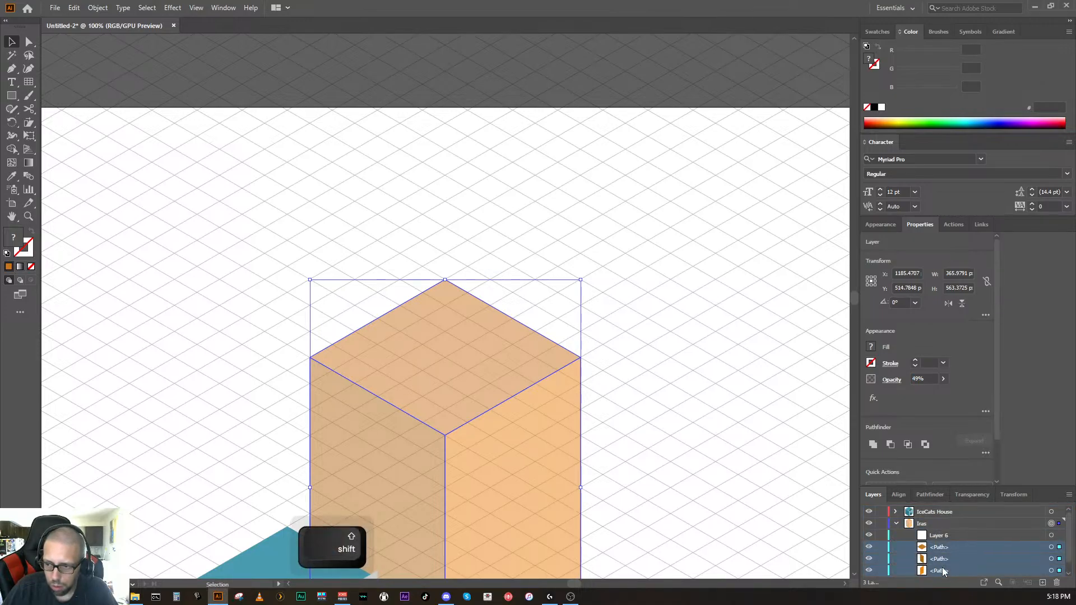
pyautogui.hotkey('ctrl', 'g')
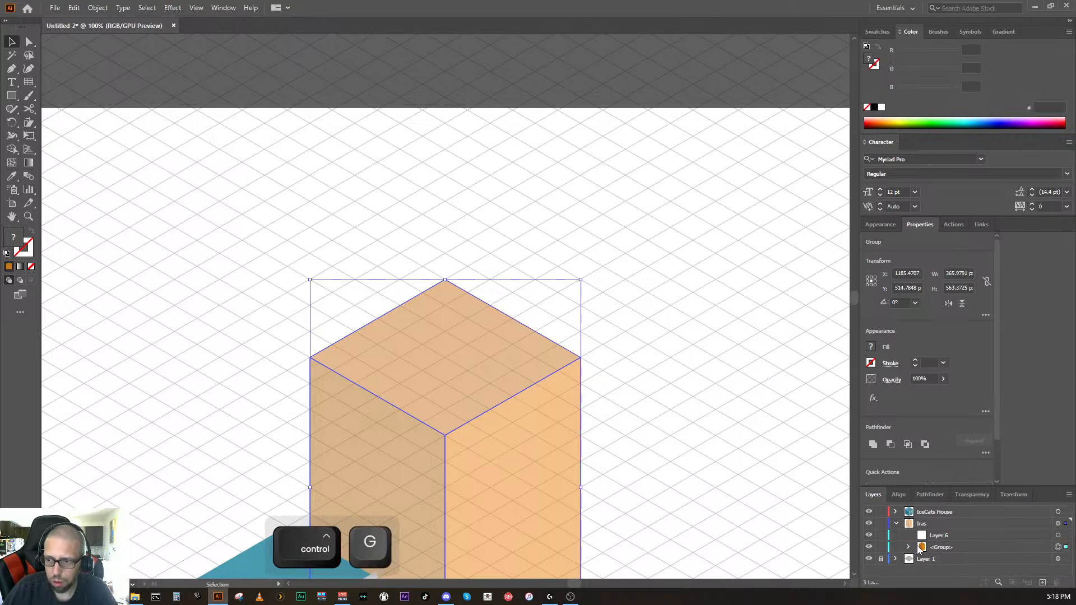
# Step: Lock the face group and make Layer 6 the target for drawing with the Pen tool
pyautogui.click(881, 547)
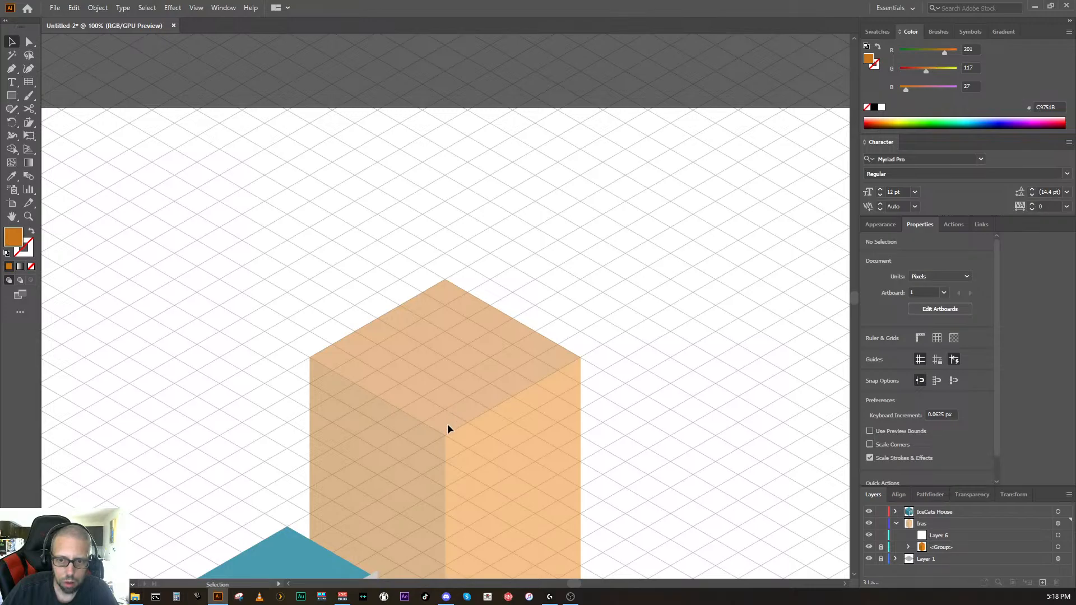
pyautogui.click(1058, 535)
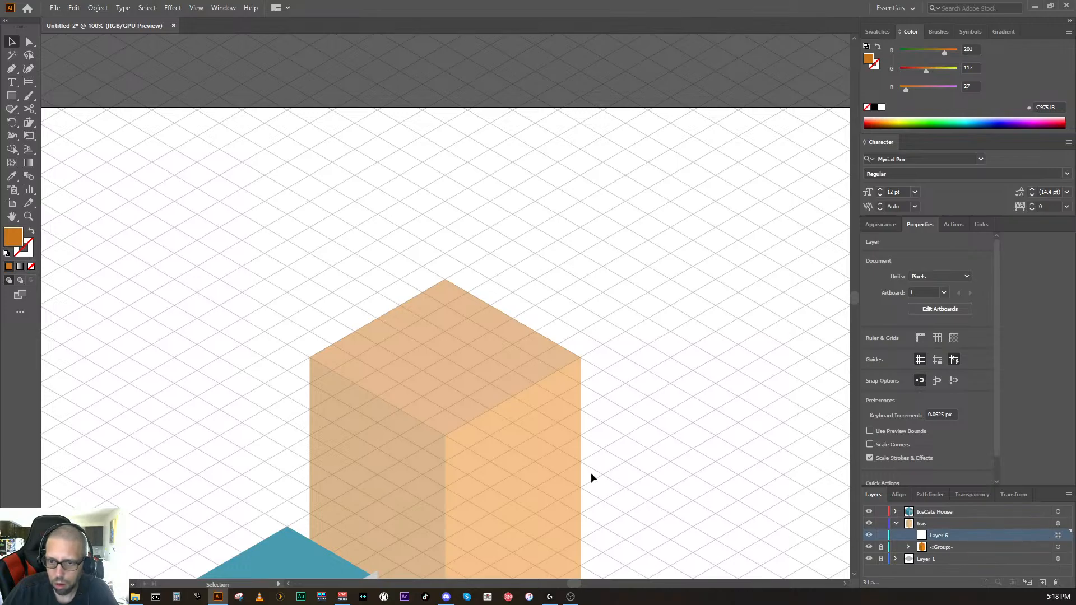
pyautogui.press('p')
pyautogui.click(445, 436)
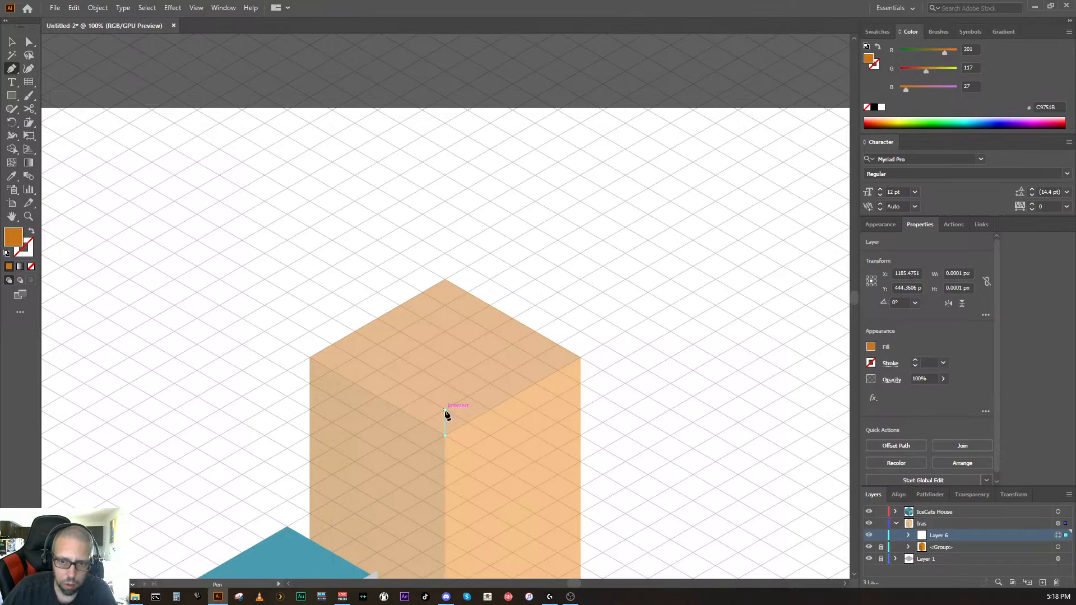
pyautogui.click(445, 410)
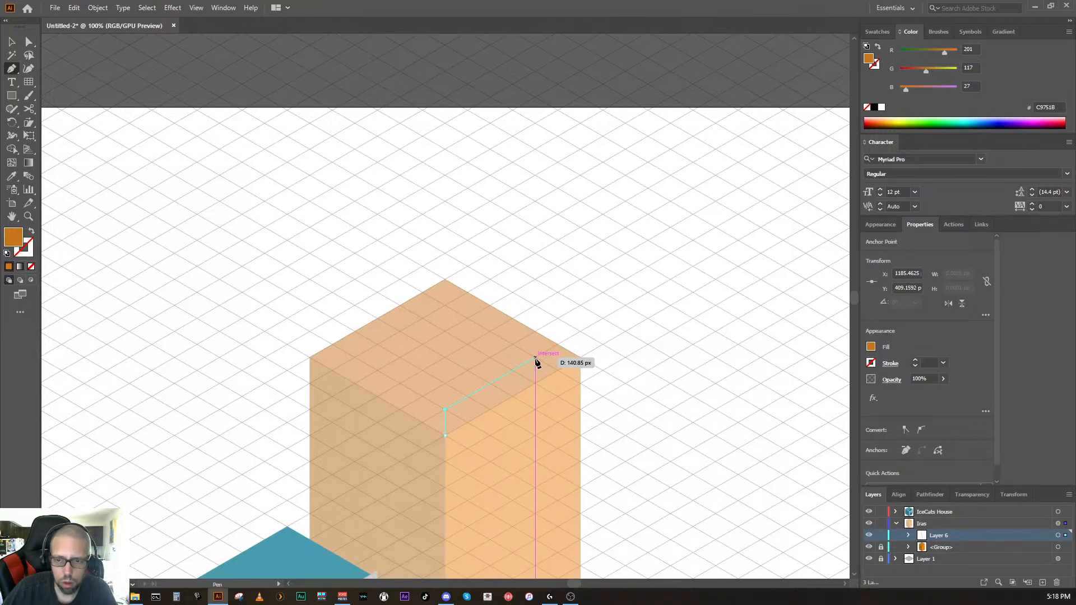
pyautogui.click(535, 358)
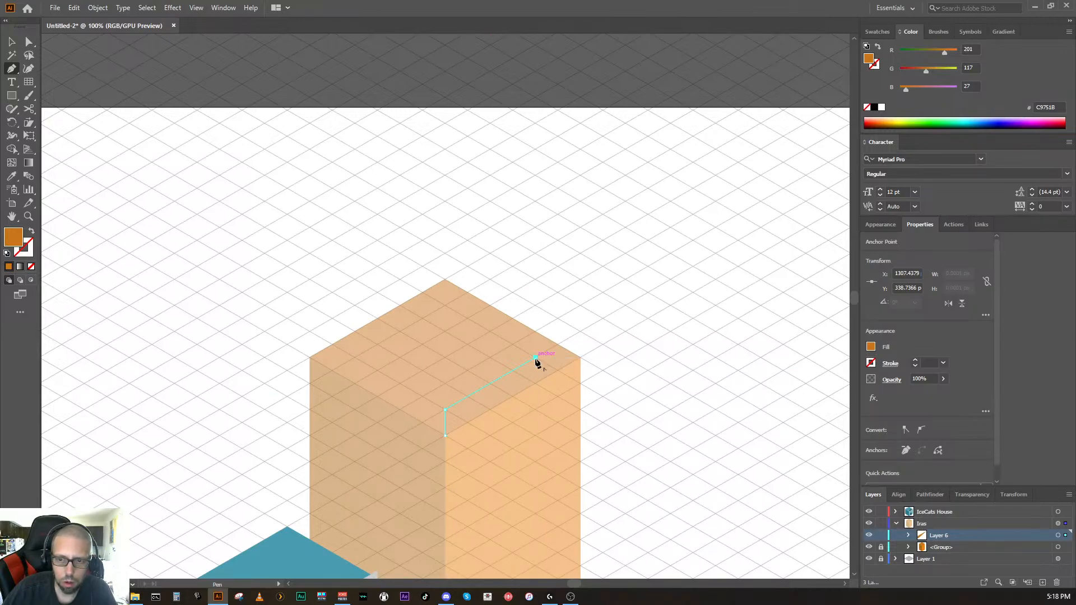
pyautogui.click(445, 305)
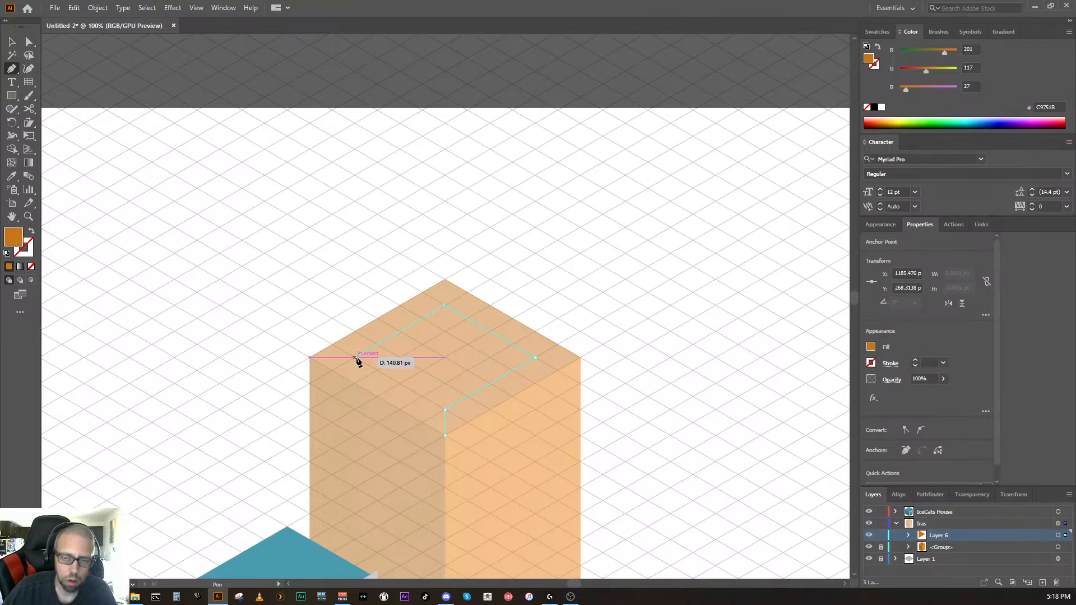
pyautogui.hotkey('ctrl', 'z')
pyautogui.hotkey('ctrl', 'z')
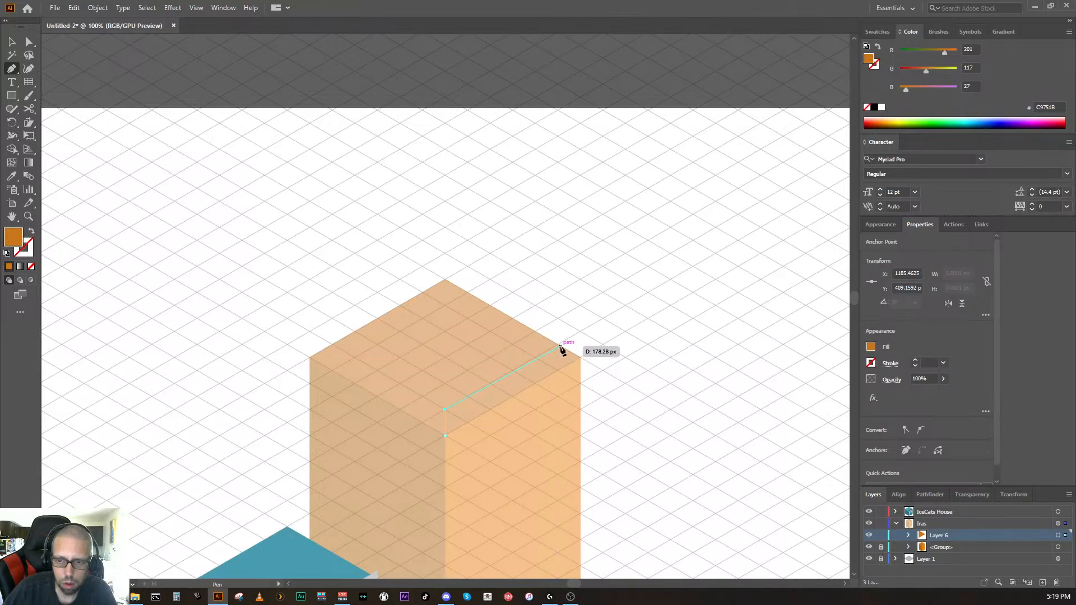
pyautogui.click(559, 345)
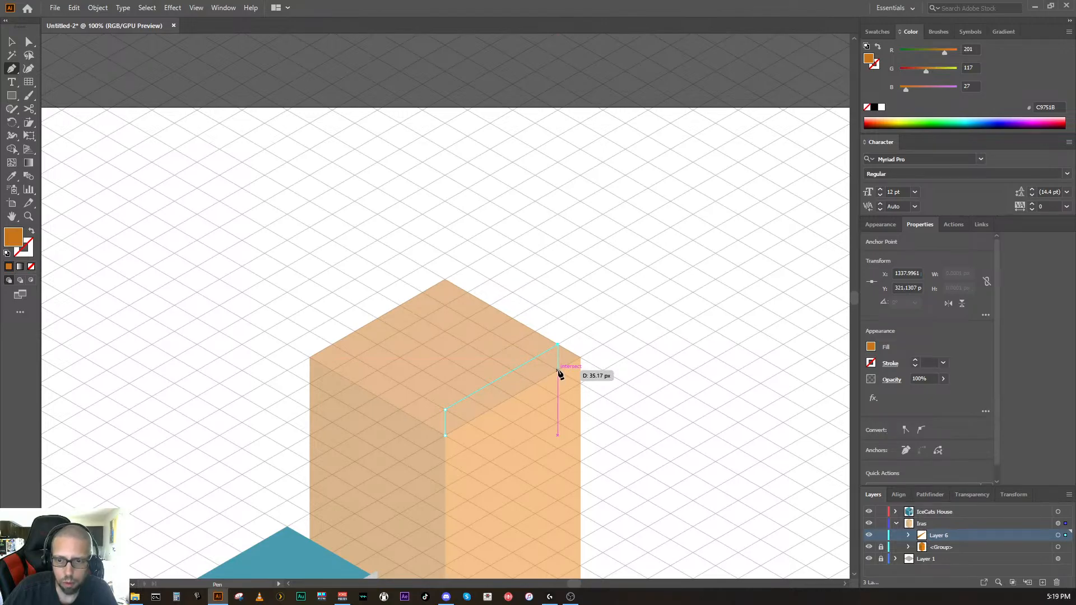
pyautogui.hotkey('ctrl', 'z')
pyautogui.hotkey('ctrl', 'z')
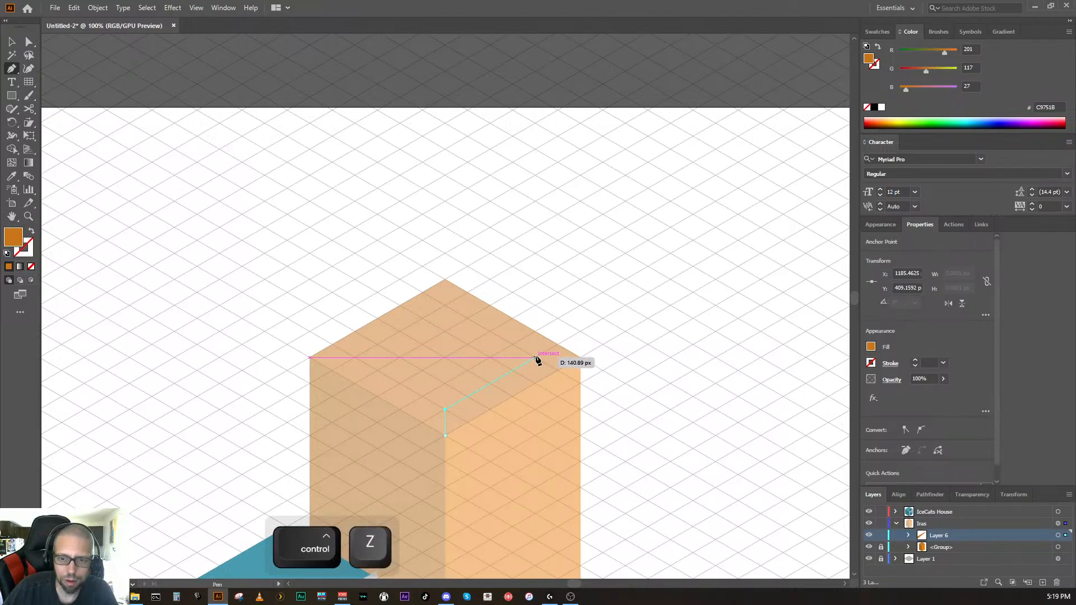
pyautogui.hotkey('ctrl', 'z')
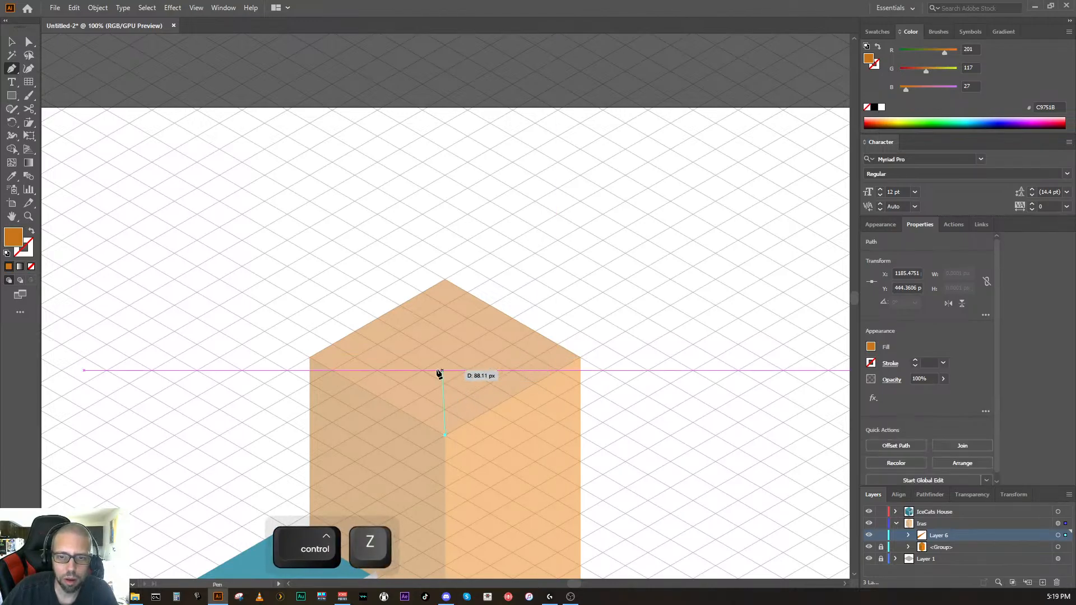
pyautogui.hotkey('ctrl', 'z')
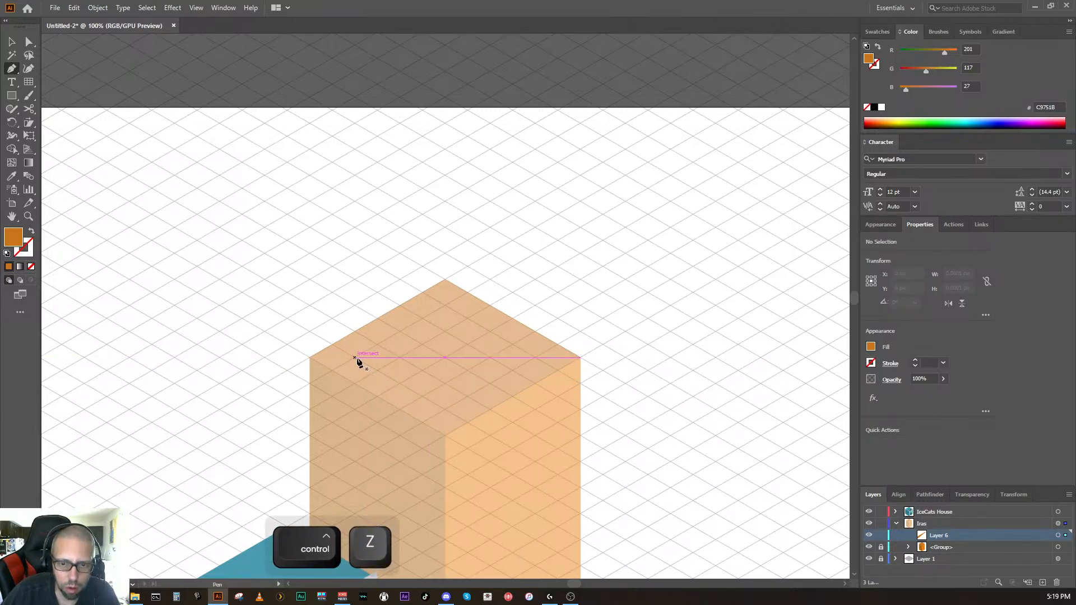
# Step: Draw a closed isometric diamond with sides of about 141 px, inset one grid unit from the edges of the building's top face
pyautogui.click(355, 357)
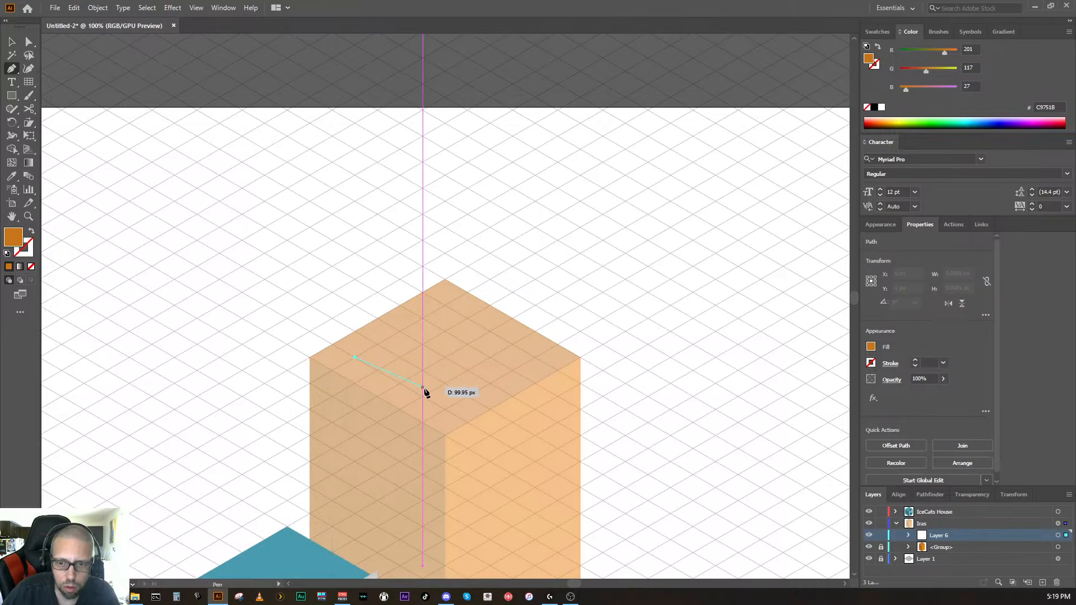
pyautogui.click(445, 409)
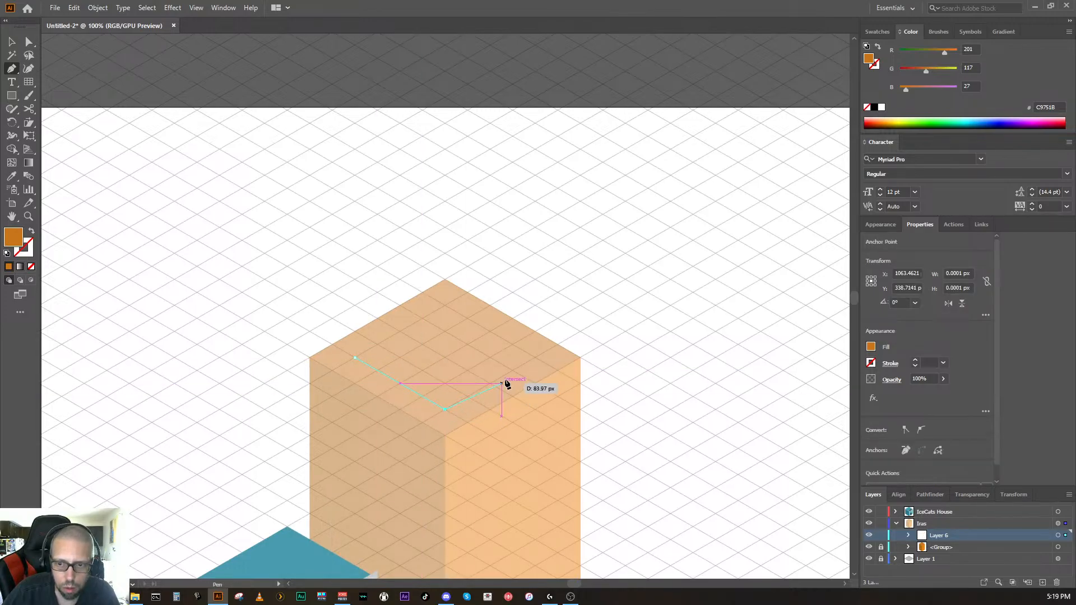
pyautogui.click(535, 357)
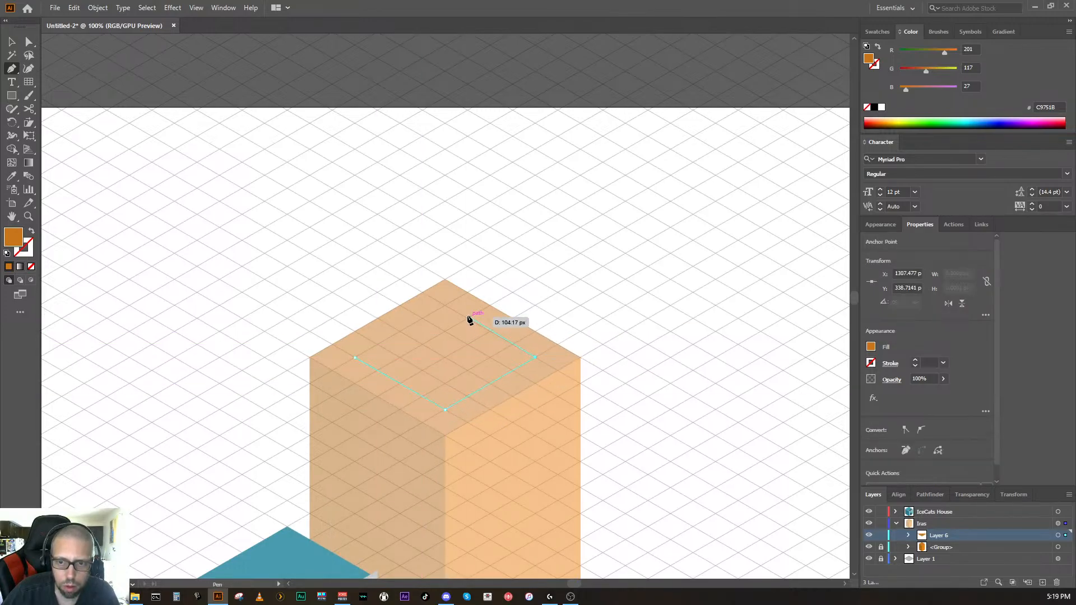
pyautogui.click(445, 305)
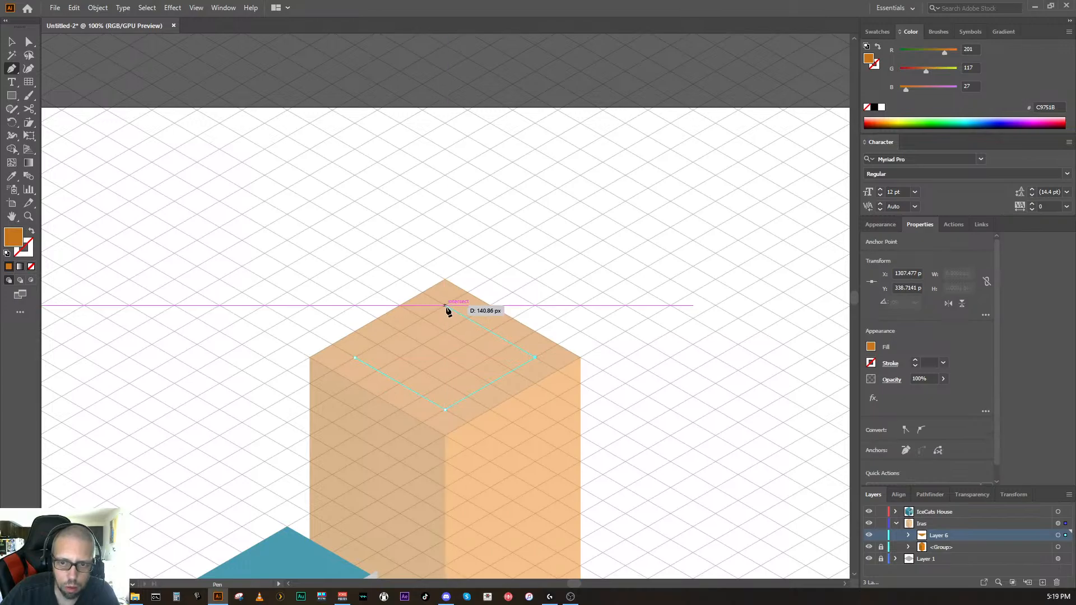
pyautogui.click(358, 358)
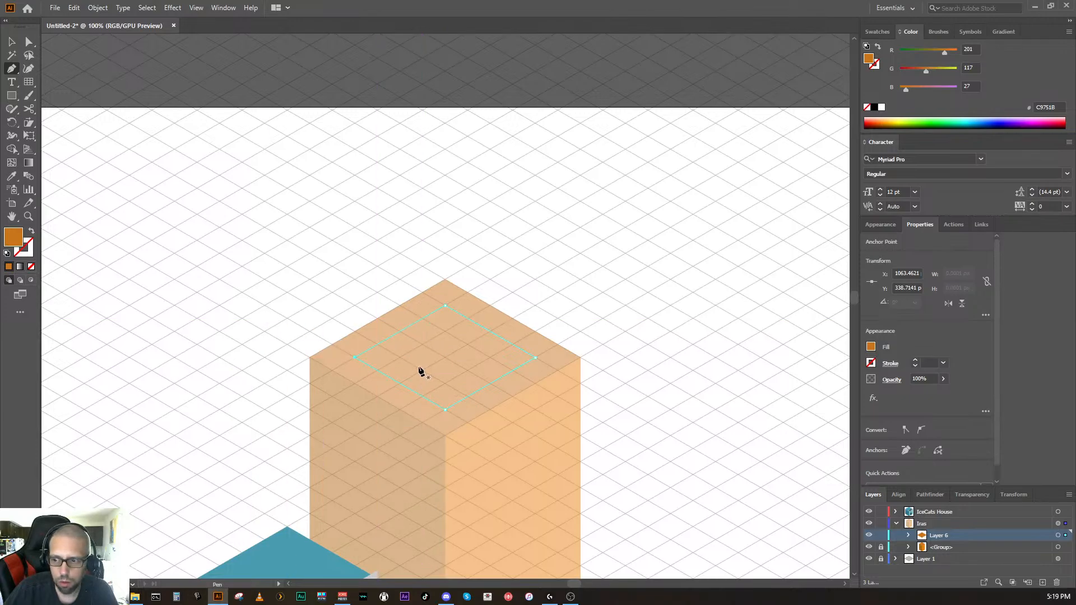
# Step: Fill the inset roof diamond with the dark grey 605A55
pyautogui.doubleClick(16, 245)
pyautogui.moveTo(513, 289)
pyautogui.mouseDown()
pyautogui.moveTo(510, 268)
pyautogui.moveTo(507, 305)
pyautogui.moveTo(447, 300)
pyautogui.moveTo(399, 313)
pyautogui.moveTo(408, 313)
pyautogui.mouseUp()
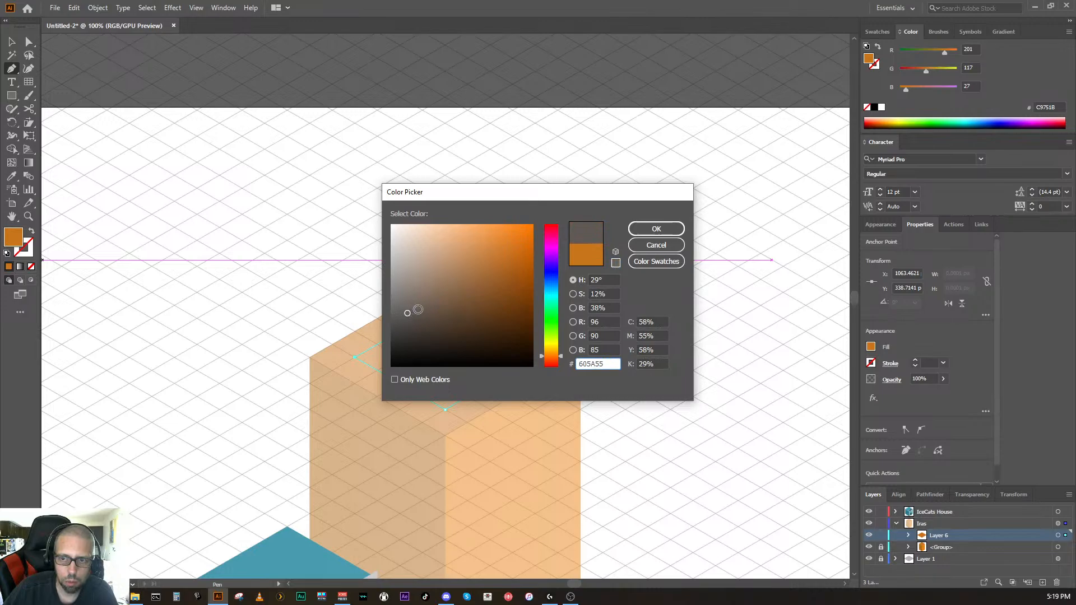
pyautogui.click(641, 232)
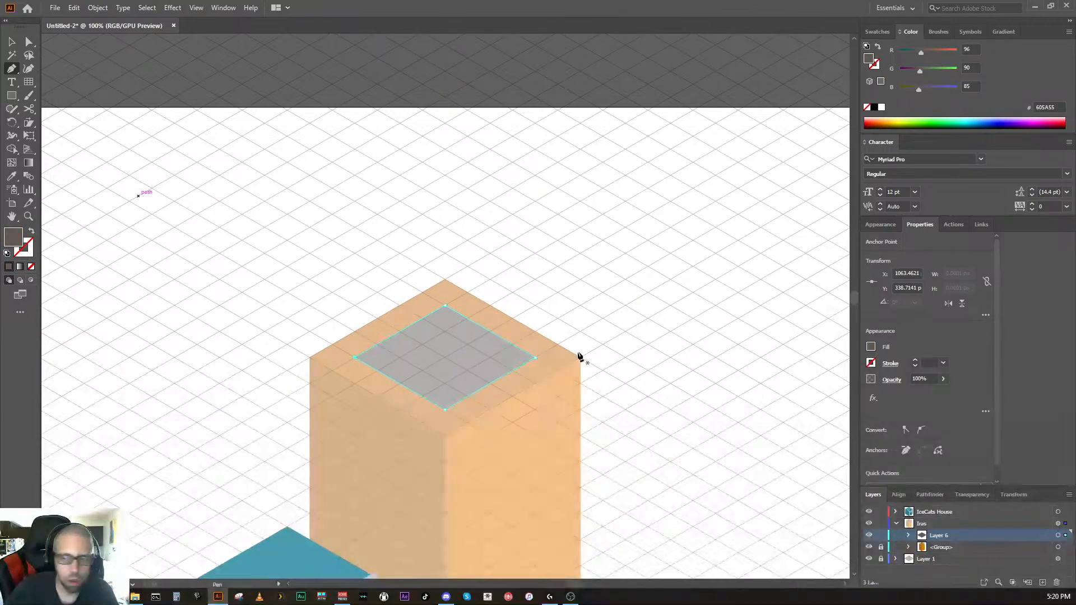
# Step: Expand Layer 6 and add a new empty layer above it inside the Iras layer
pyautogui.click(881, 535)
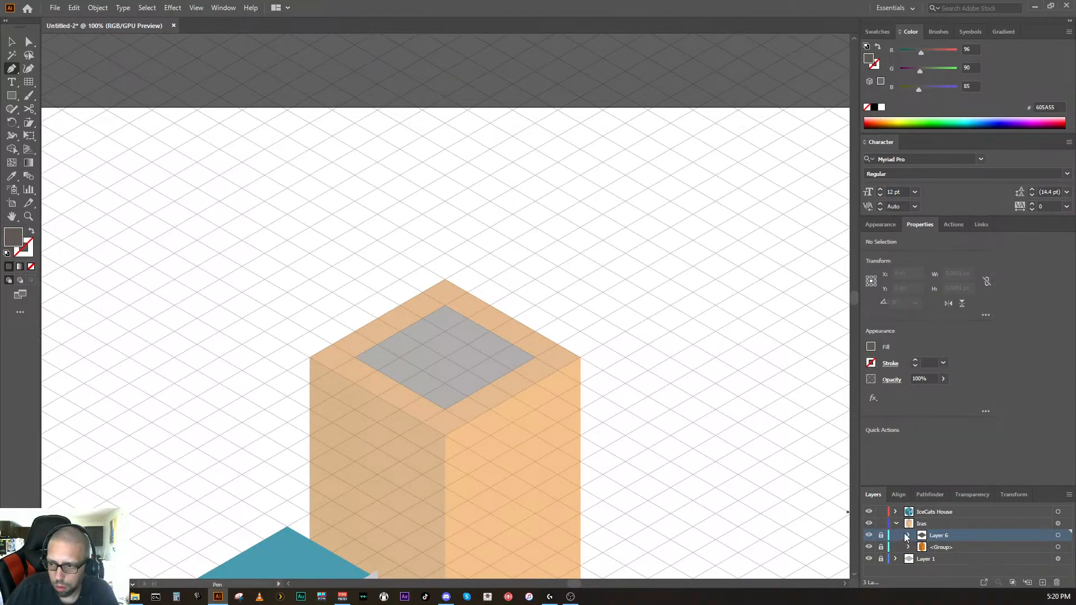
pyautogui.click(881, 535)
pyautogui.click(909, 536)
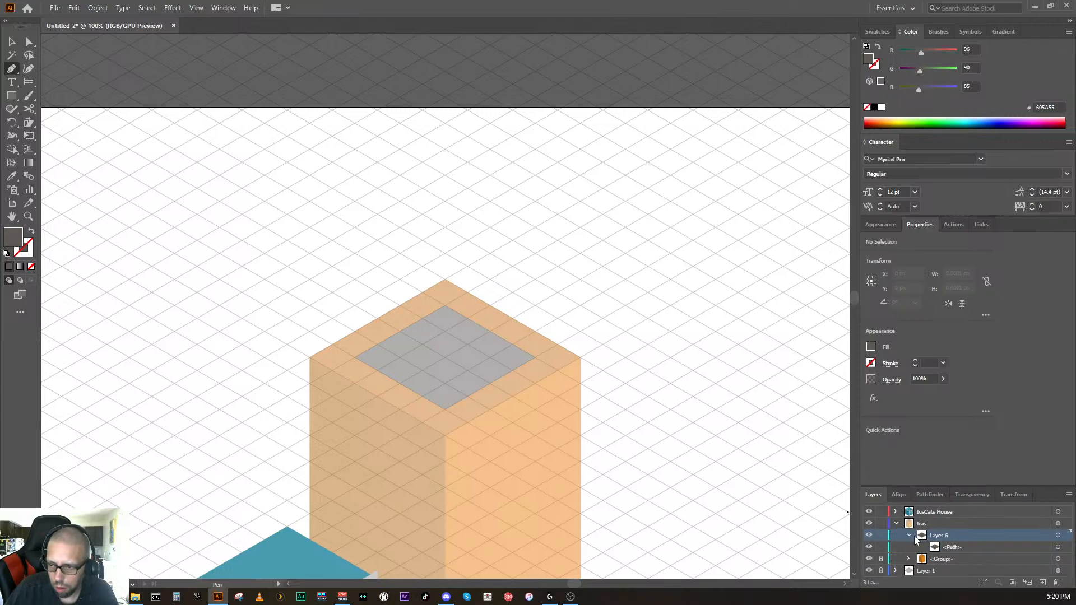
pyautogui.click(958, 548)
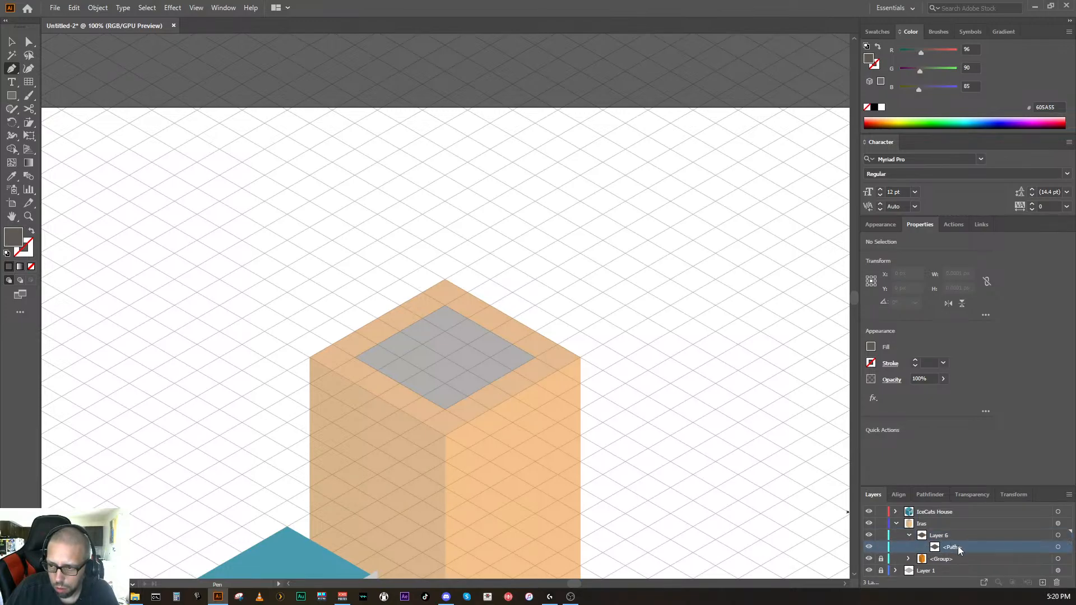
pyautogui.click(1042, 585)
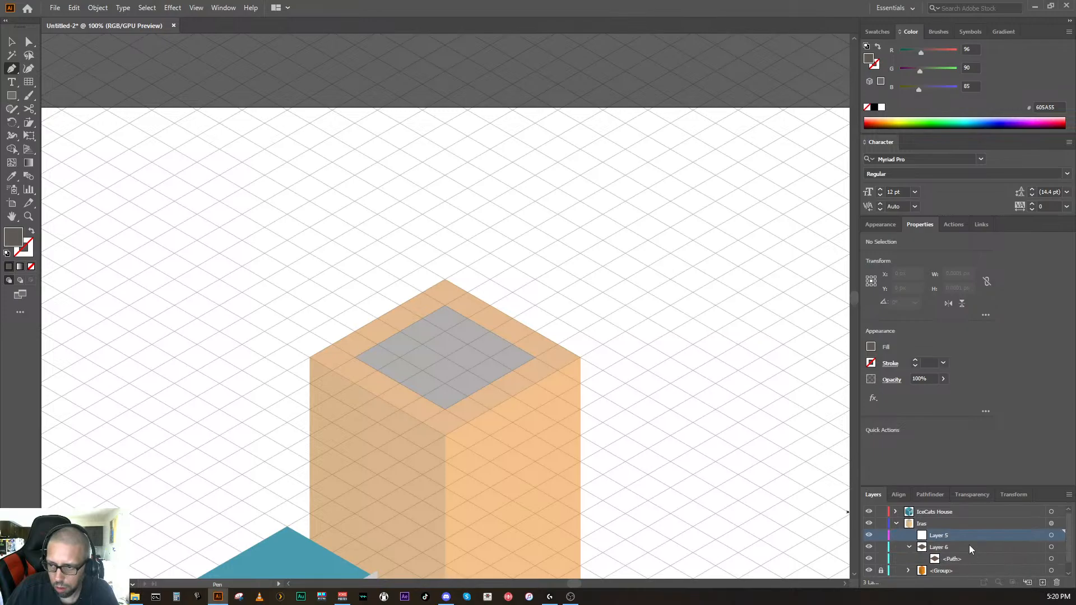
# Step: Nest Layer 5 inside Layer 6, lock the grey roof path, and draw a closed inner-wall strip about 18 px high along the recess's back-left edge
pyautogui.moveTo(953, 536); pyautogui.dragTo(957, 554)
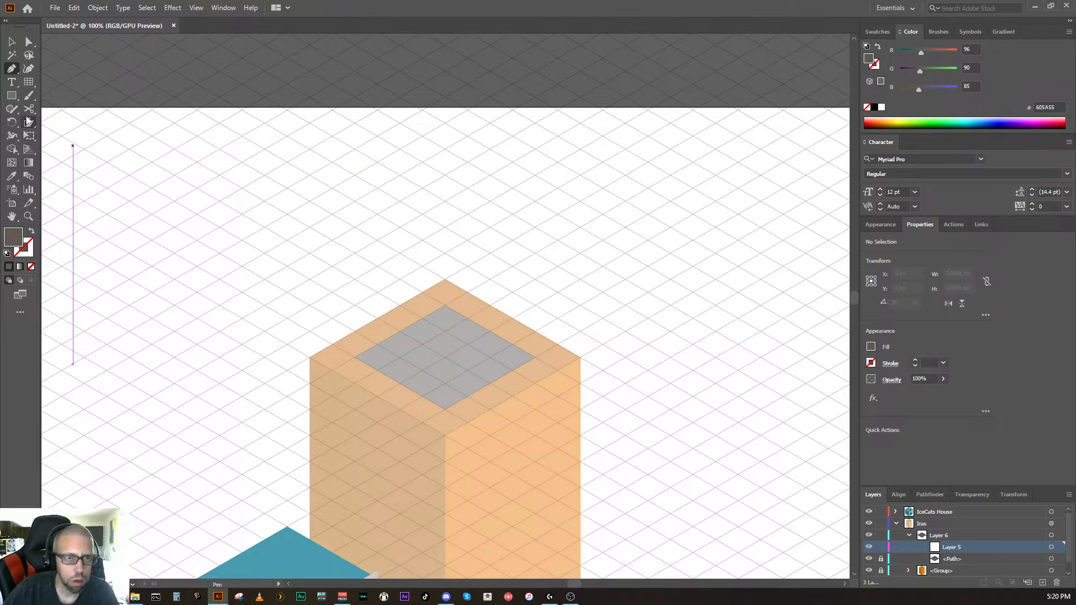
pyautogui.click(444, 306)
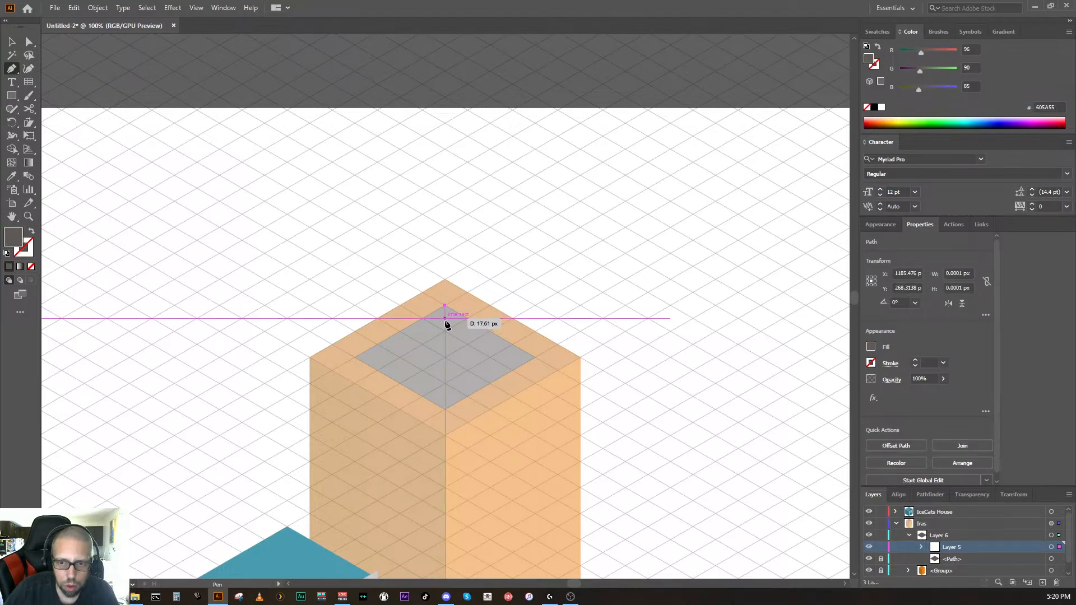
pyautogui.click(445, 317)
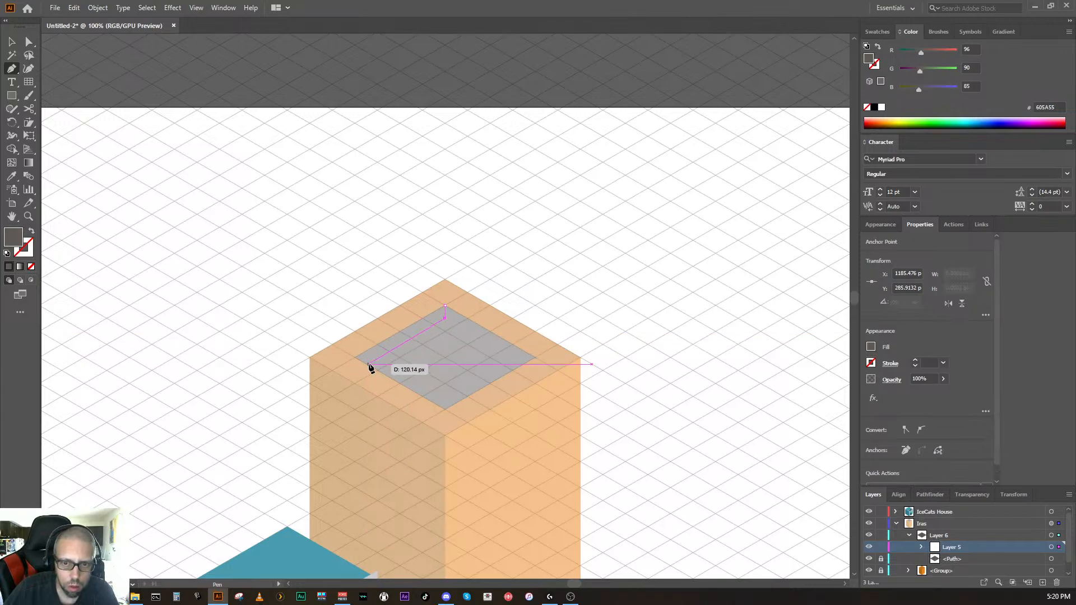
pyautogui.click(366, 364)
pyautogui.click(355, 357)
pyautogui.click(446, 307)
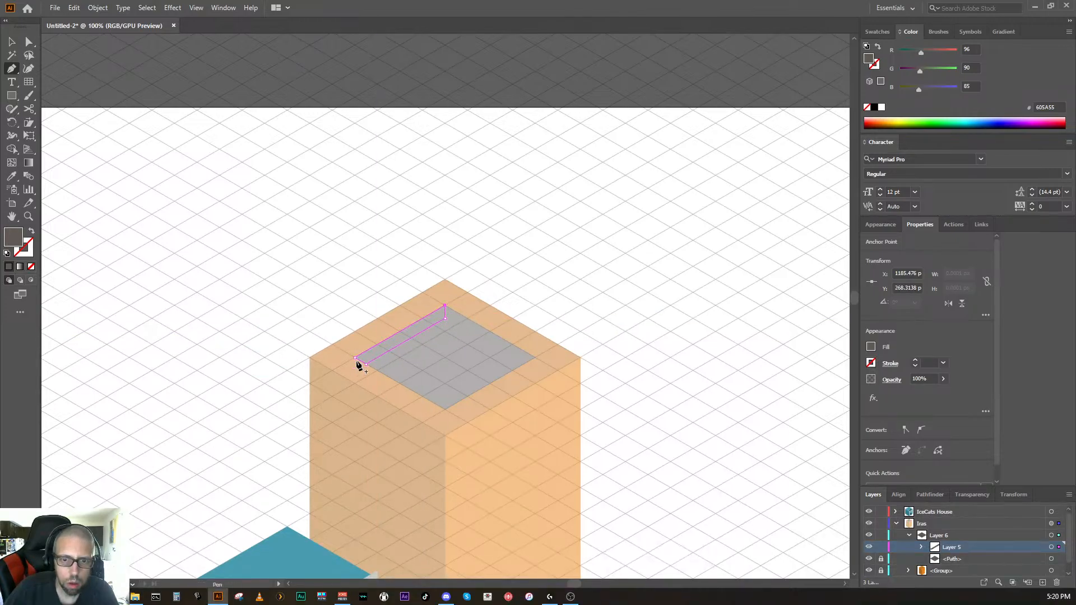
# Step: Fill the back-left inner-wall strip with the building's left-face colour AF6915 by sampling it with the Eyedropper
pyautogui.doubleClick(20, 244)
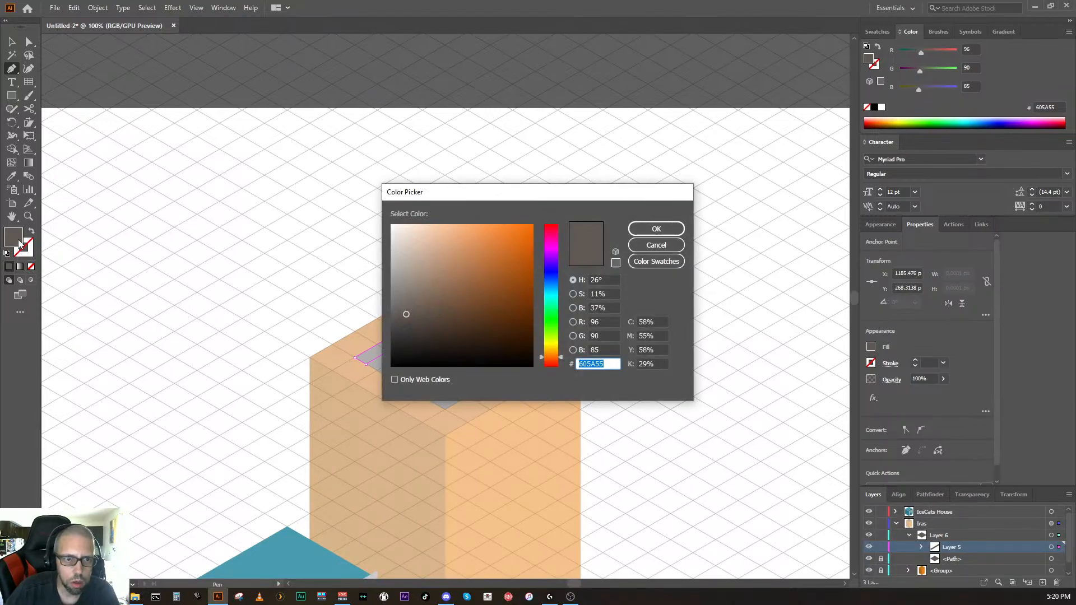
pyautogui.press('Return')
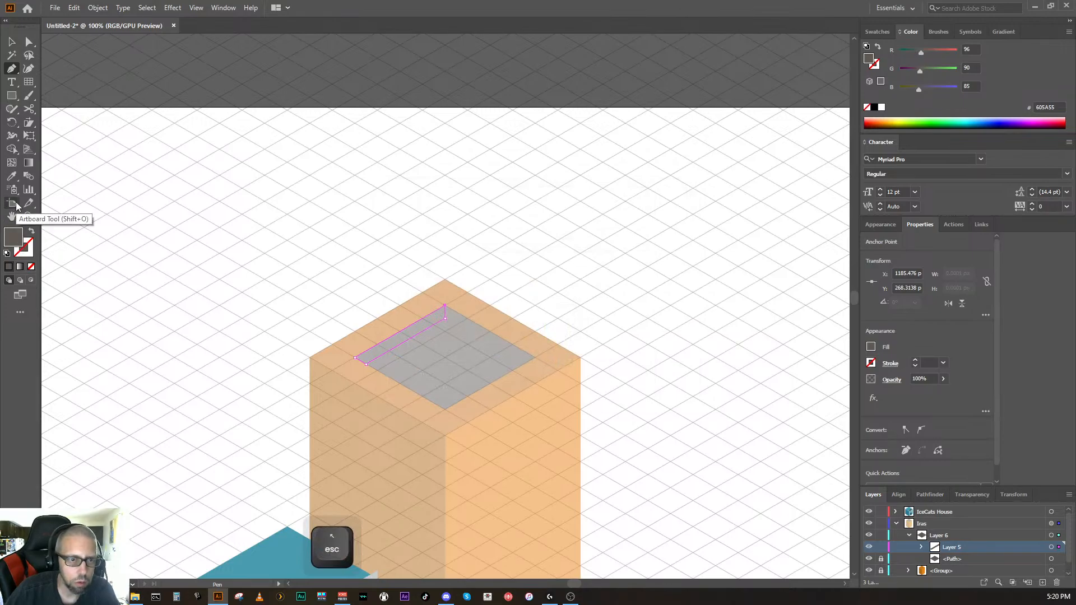
pyautogui.click(11, 175)
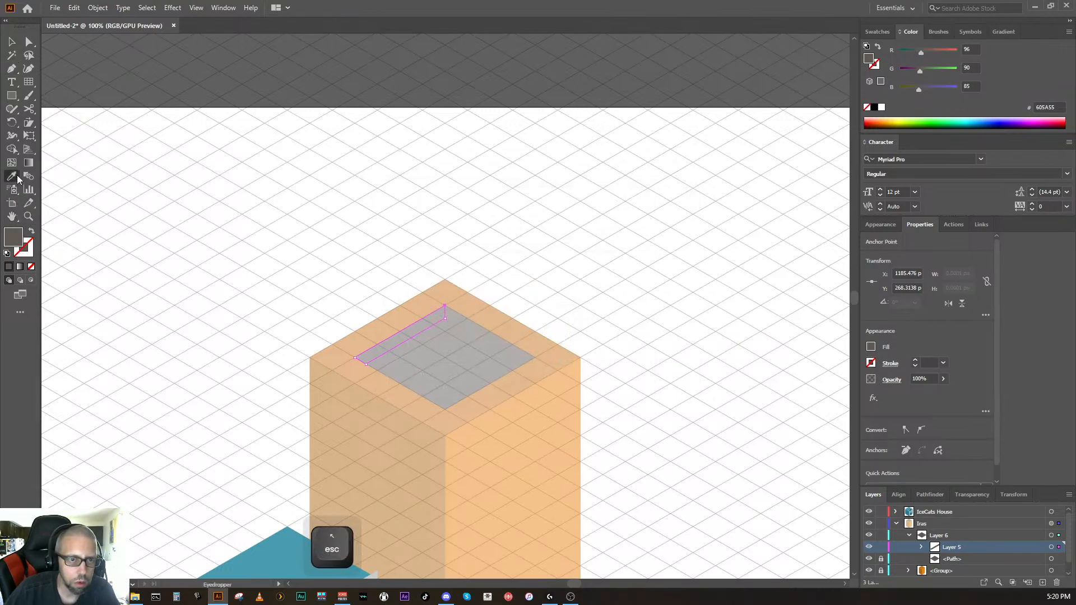
pyautogui.click(392, 439)
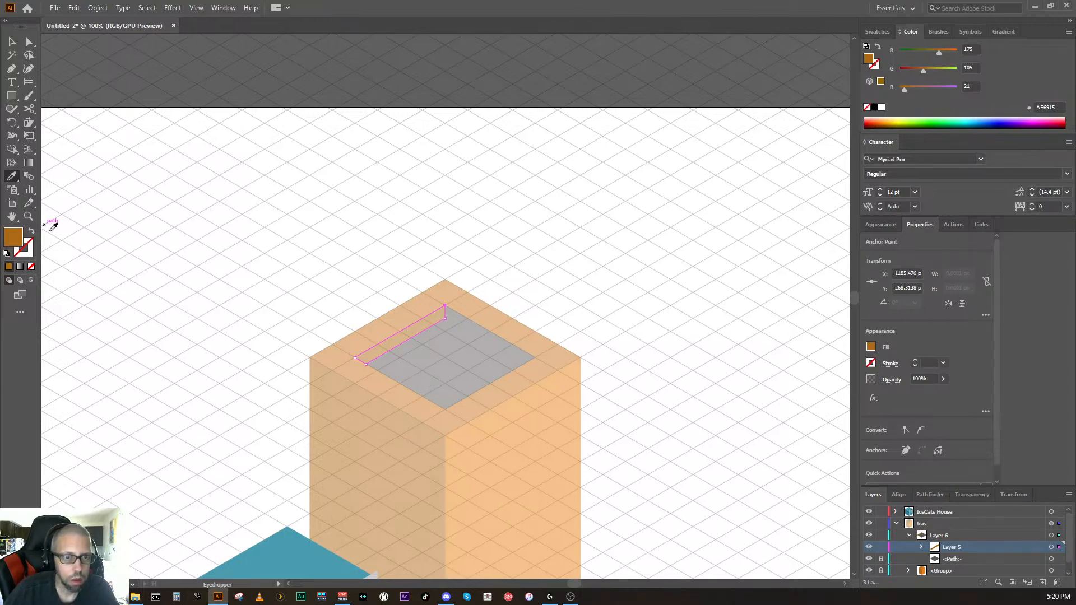
# Step: Look through the Iras layer, its sublayers and the face group for the item that carries the reduced opacity
pyautogui.click(1051, 526)
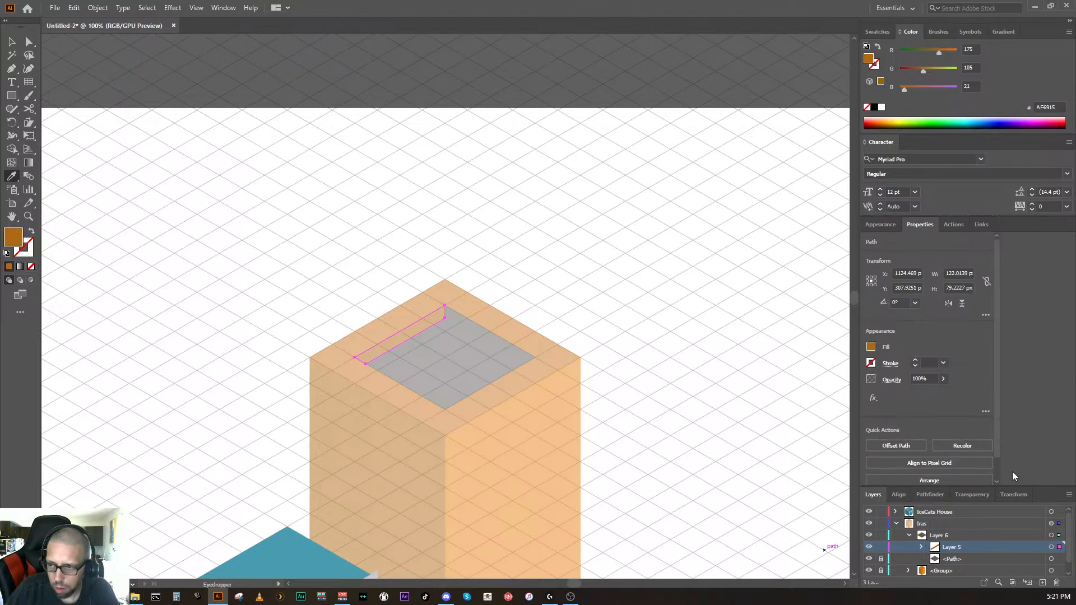
pyautogui.click(962, 523)
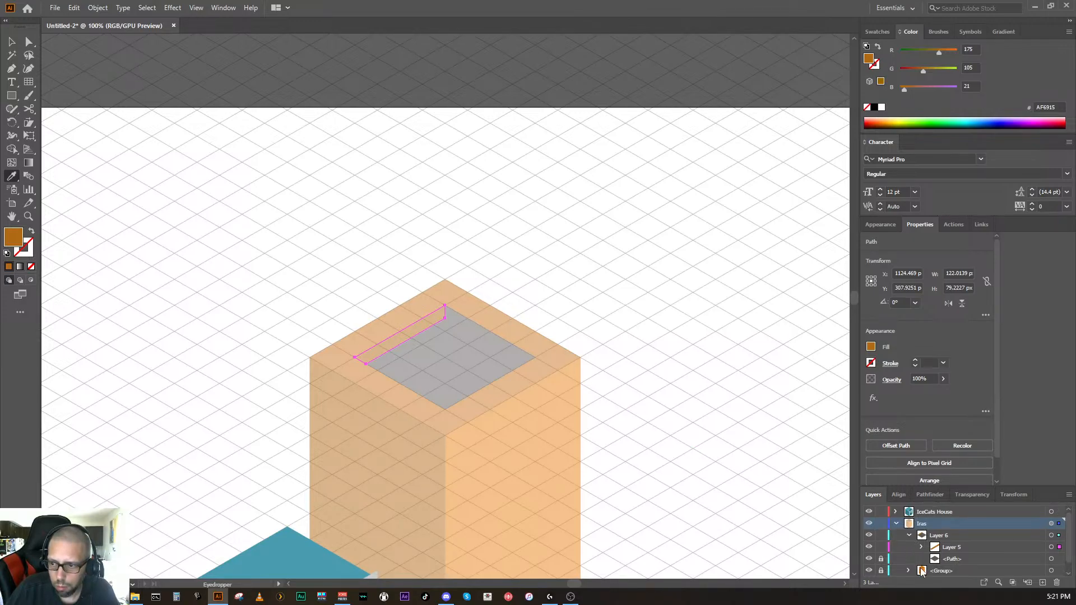
pyautogui.click(941, 570)
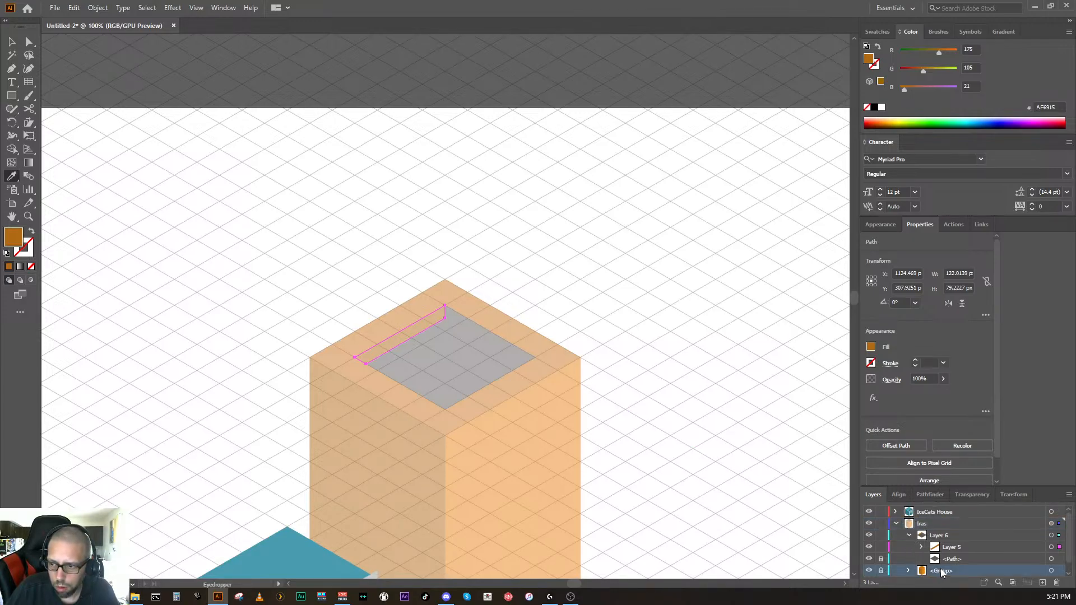
pyautogui.click(1051, 570)
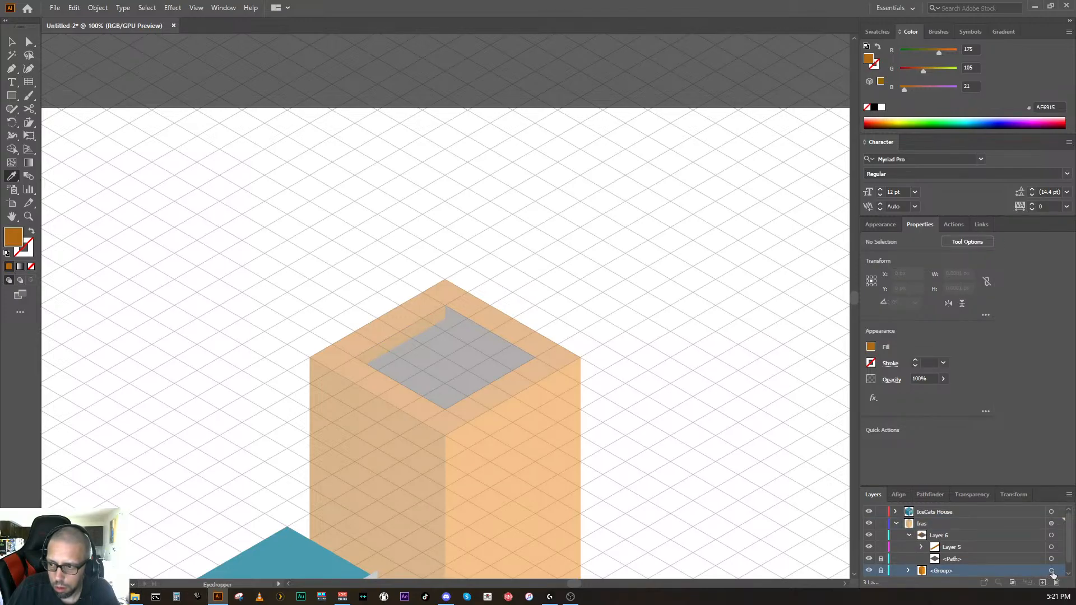
pyautogui.scroll(-1, 1029, 566)
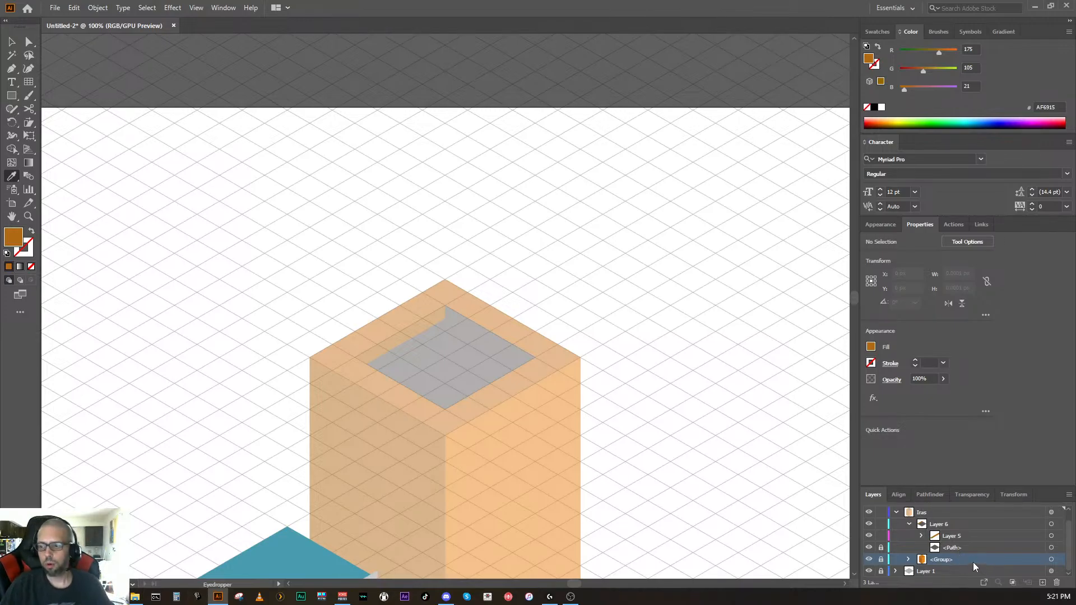
pyautogui.click(951, 543)
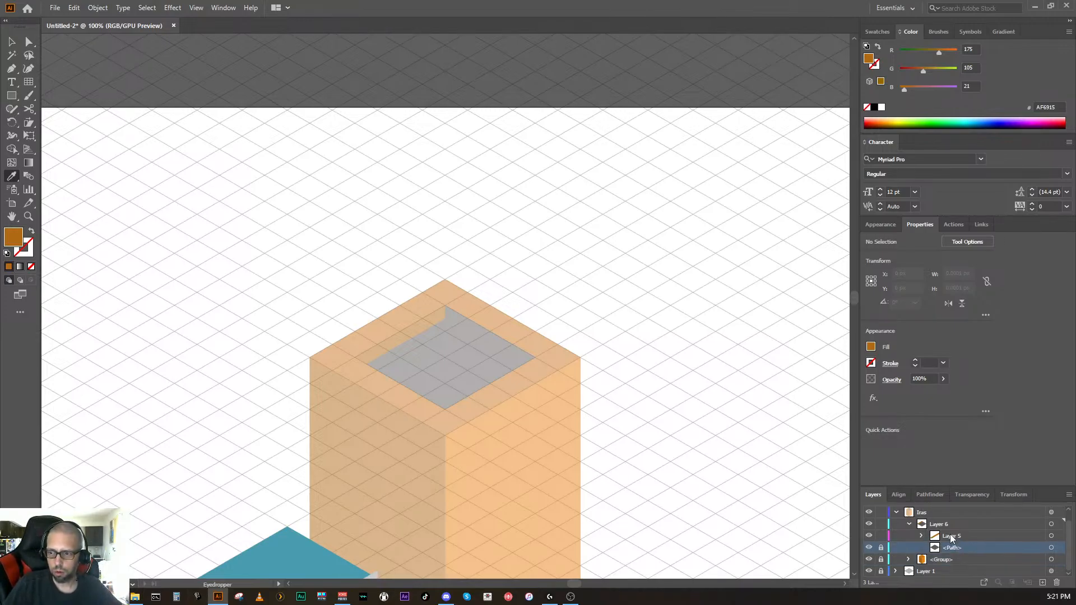
pyautogui.click(947, 523)
pyautogui.click(942, 514)
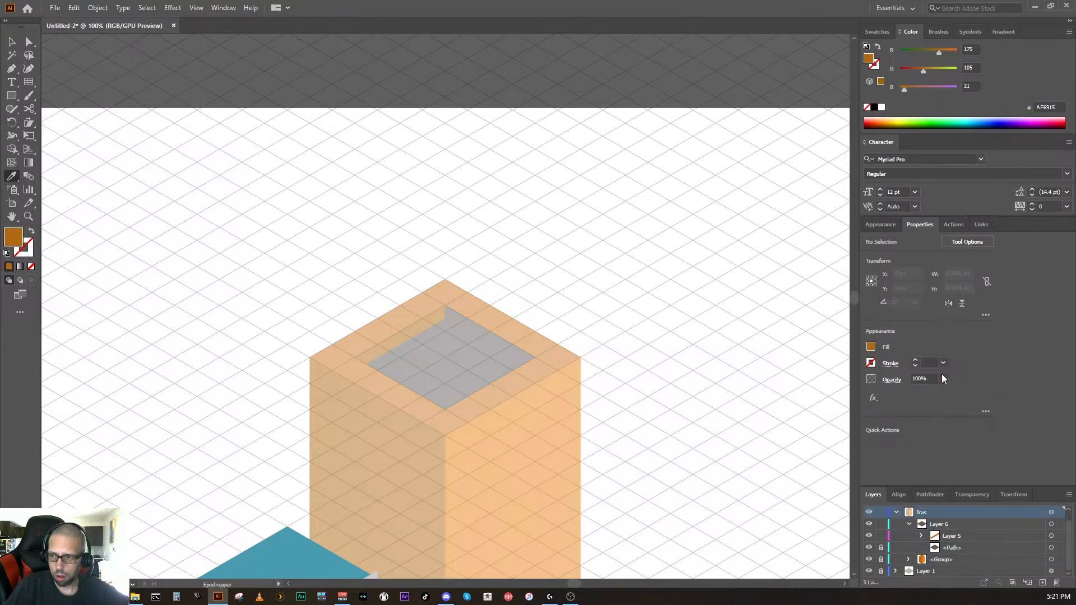
# Step: Unlock the grey roof path and the face group, and check the opacity of each item in the Iras layer
pyautogui.click(1054, 512)
pyautogui.click(1051, 526)
pyautogui.click(1052, 537)
pyautogui.click(1052, 548)
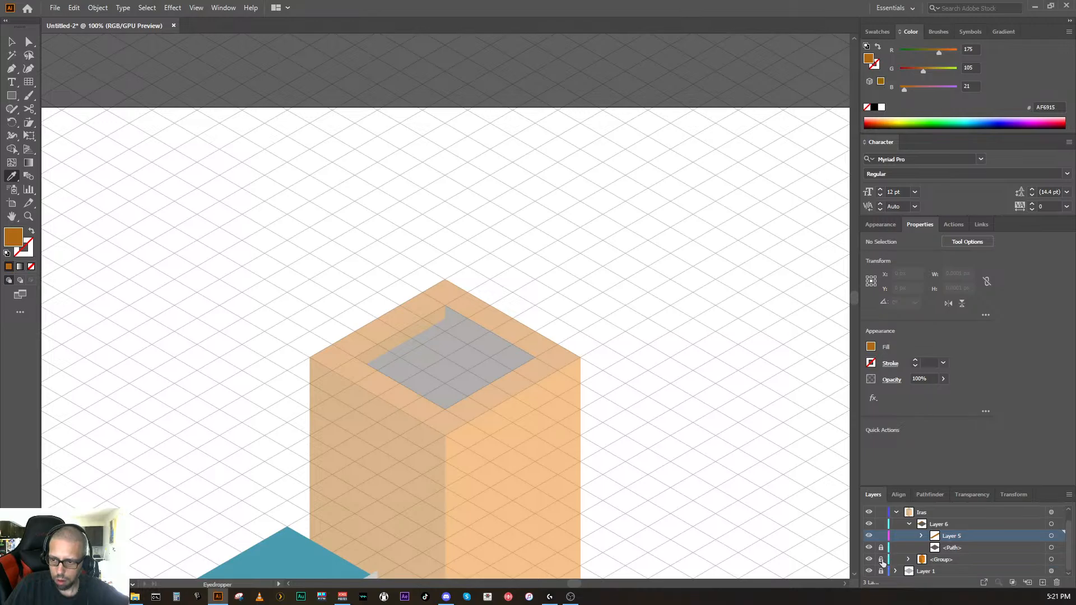
pyautogui.click(1052, 559)
pyautogui.click(1052, 548)
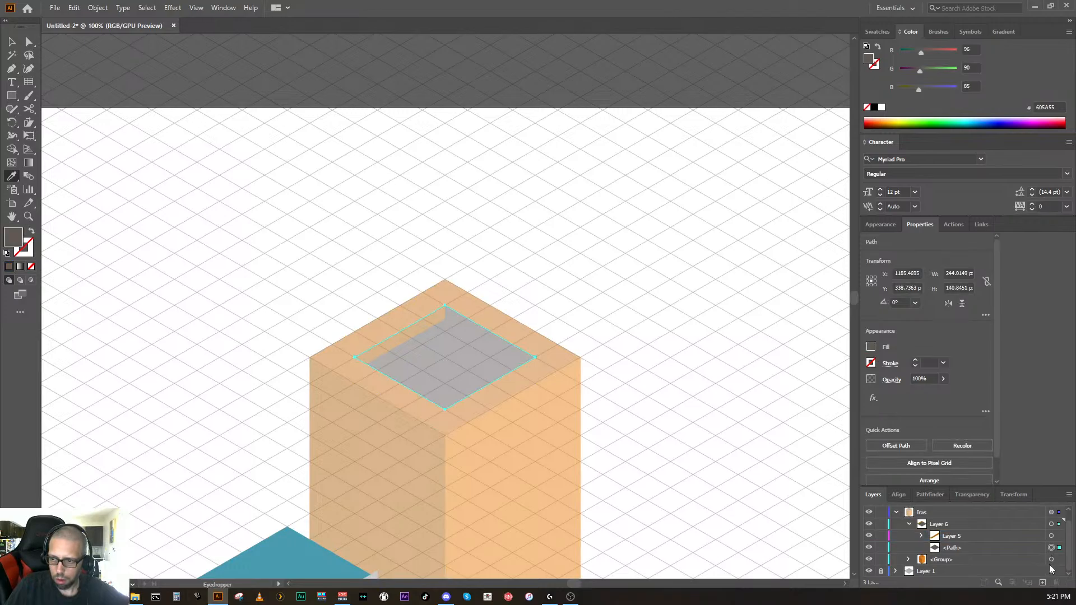
# Step: Set the whole Iras layer's opacity to 100% and deselect the building
pyautogui.scroll(1, 1050, 568)
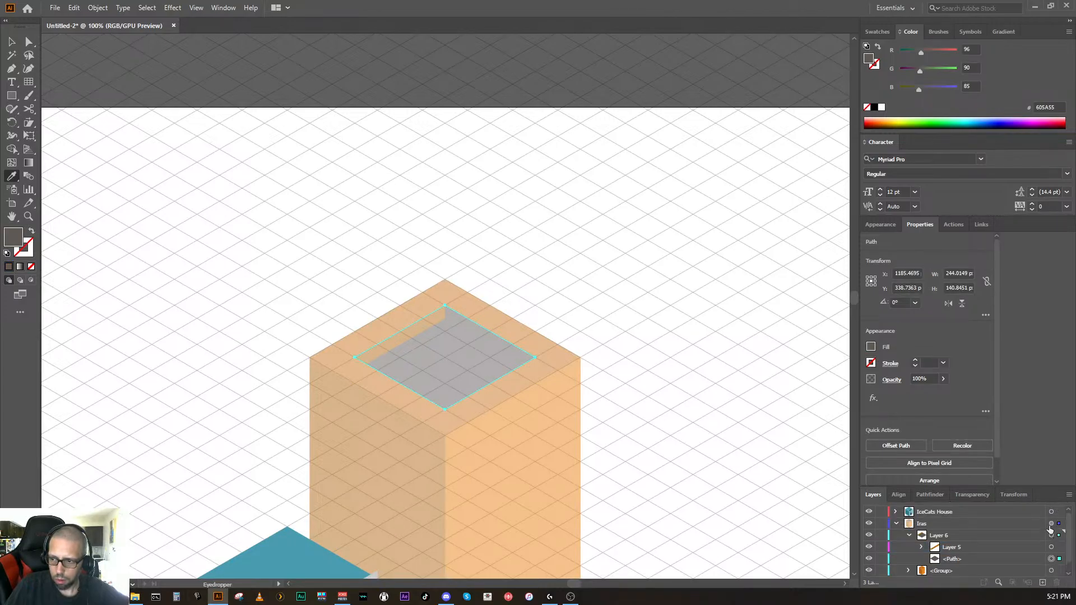
pyautogui.click(1051, 524)
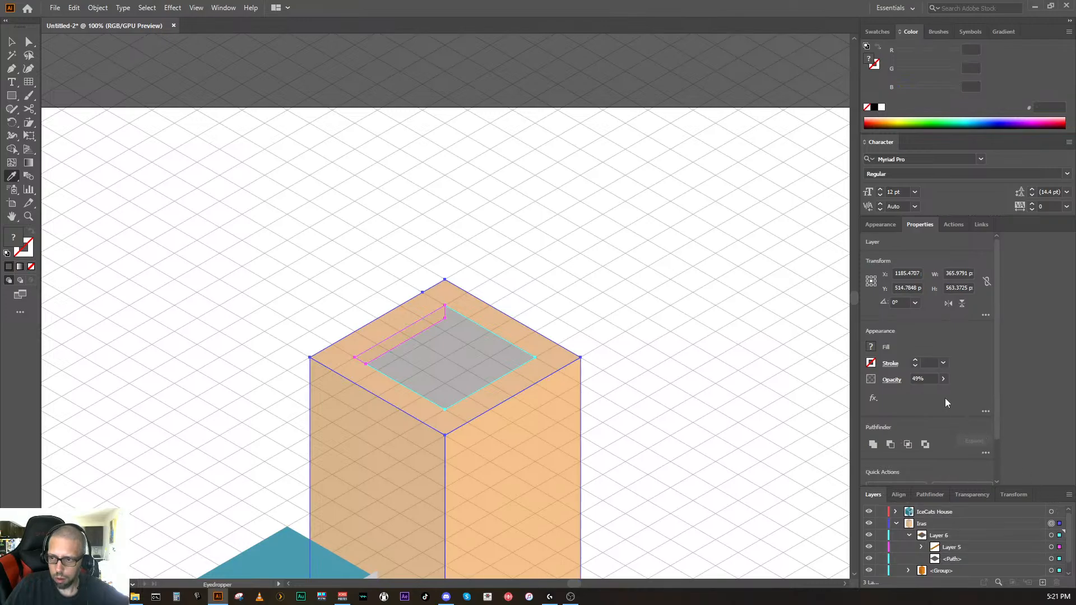
pyautogui.click(938, 381)
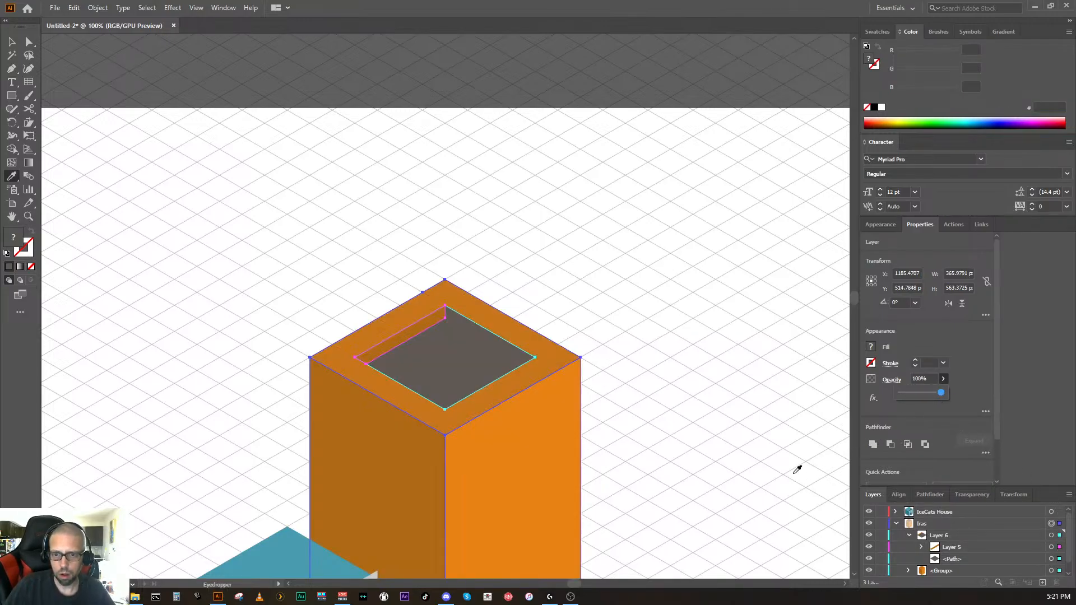
pyautogui.press('ctrl')
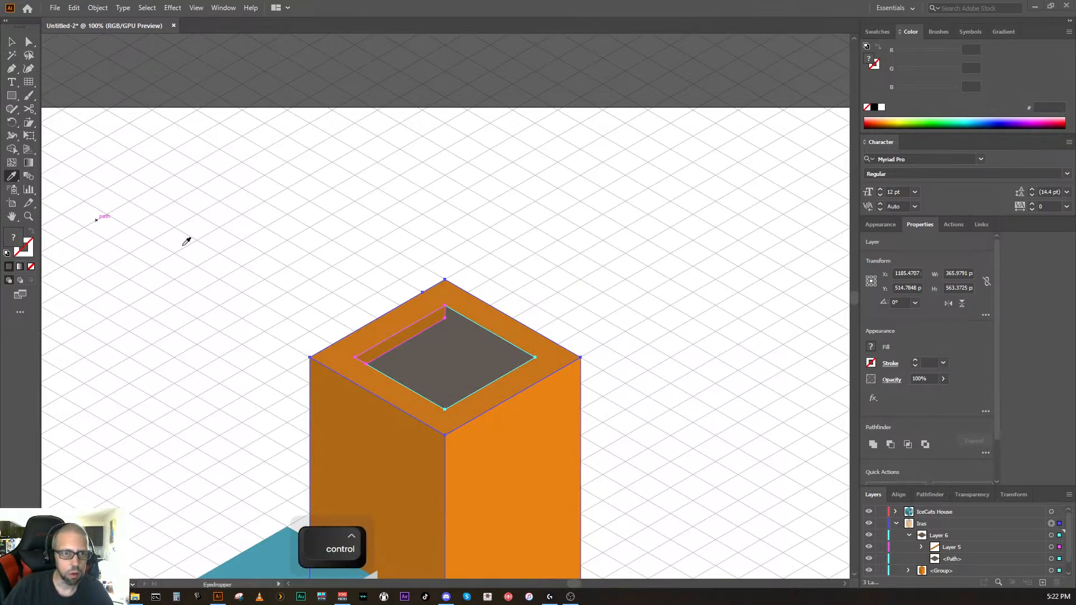
pyautogui.click(11, 41)
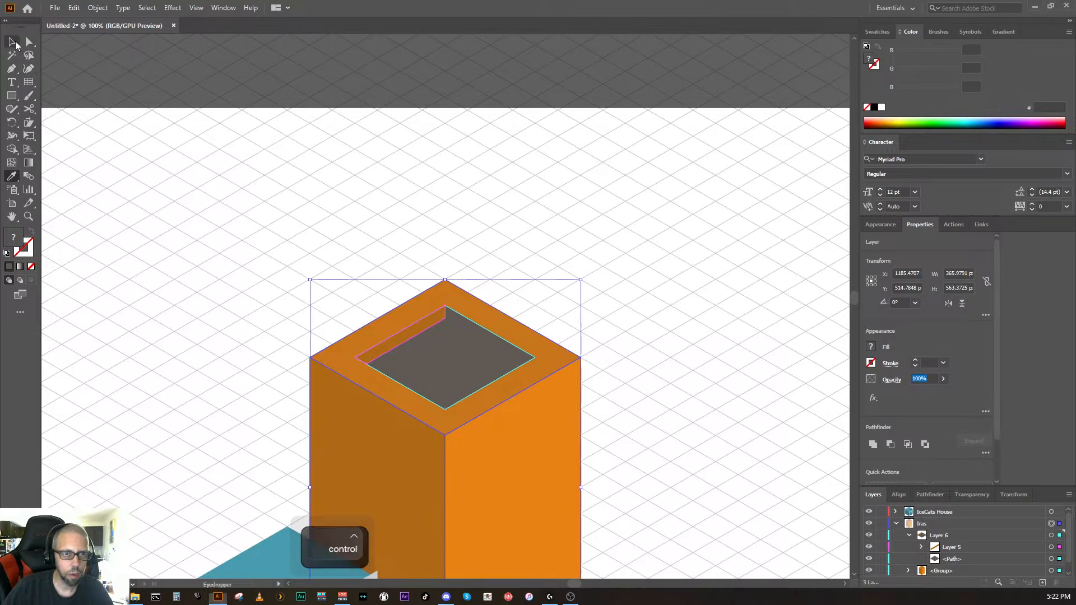
pyautogui.click(108, 147)
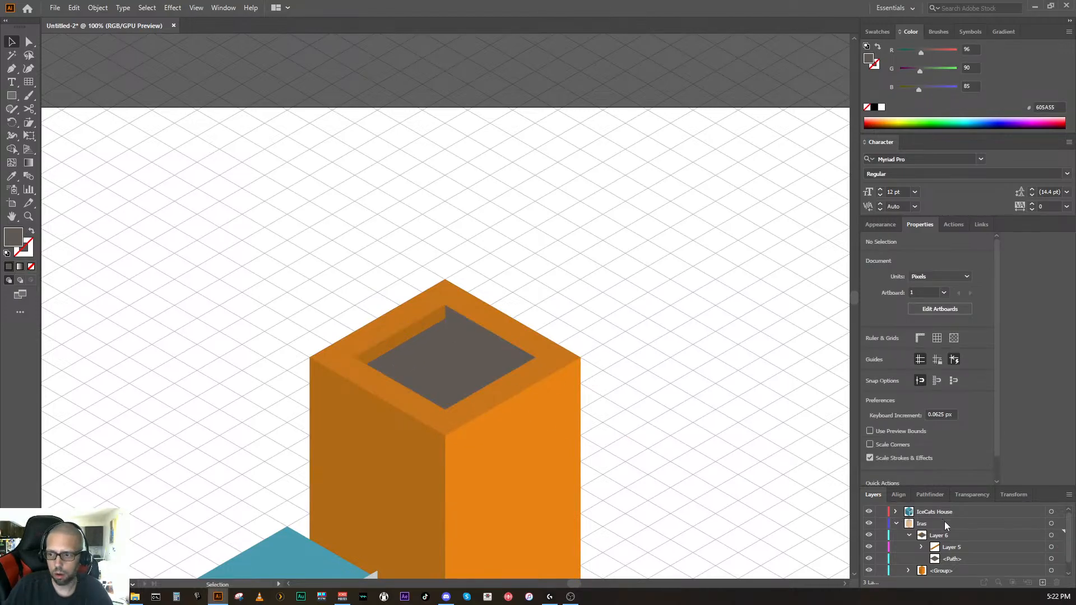
# Step: Reduce the opacity of the whole Iras layer to 68%
pyautogui.click(1051, 524)
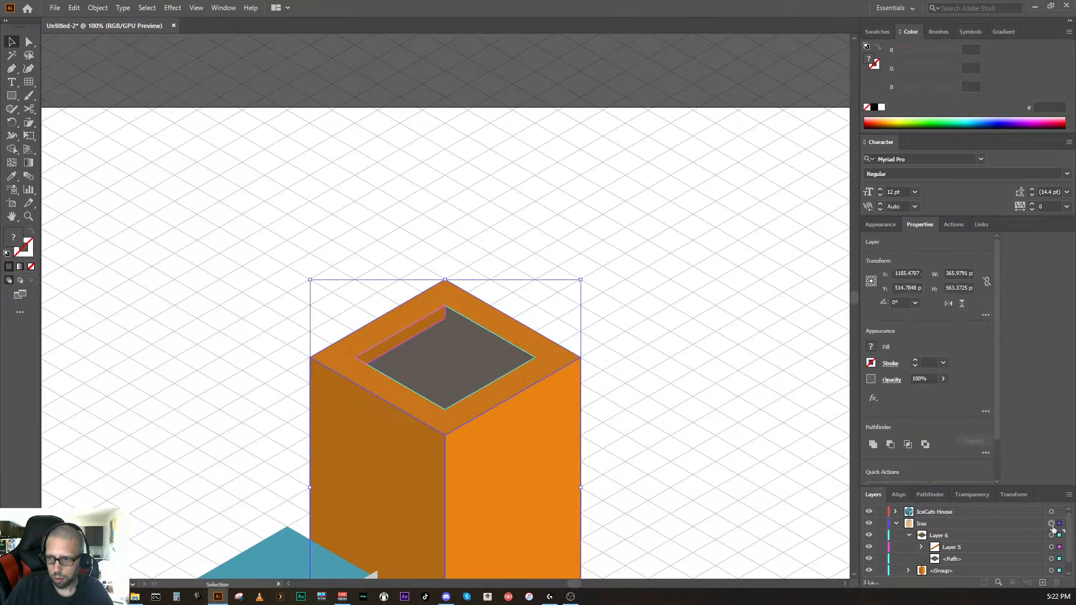
pyautogui.click(943, 379)
pyautogui.moveTo(943, 394)
pyautogui.mouseDown()
pyautogui.moveTo(911, 398)
pyautogui.moveTo(929, 395)
pyautogui.mouseUp()
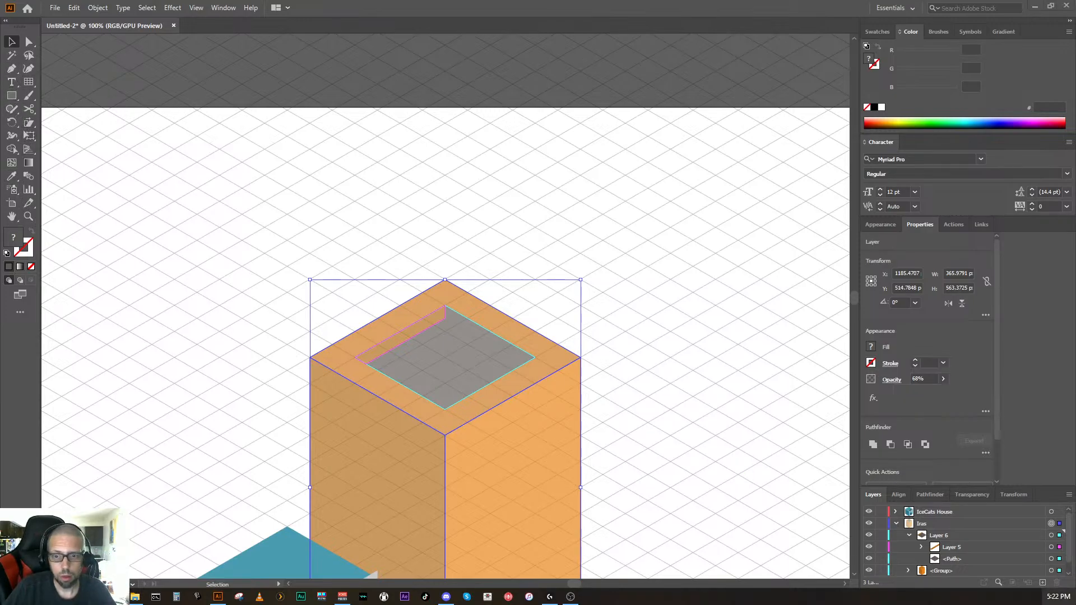
# Step: Lock the grey roof path and get the Pen tool ready for close drawing on the roof recess
pyautogui.press('a')
pyautogui.hotkey('ctrl', '=')
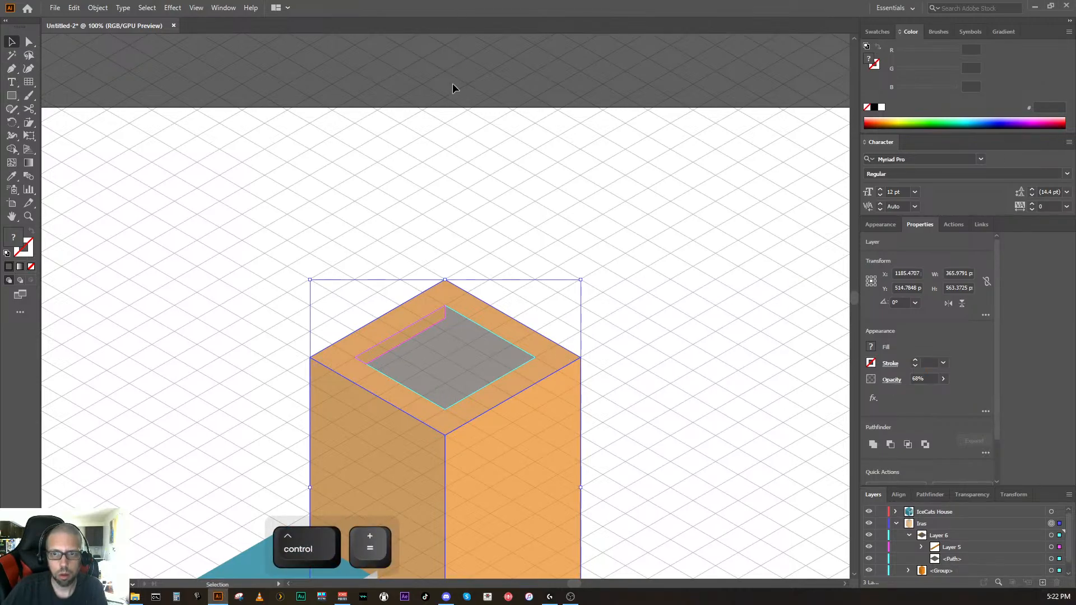
pyautogui.hotkey('ctrl', '=')
pyautogui.hotkey('ctrl', '=')
pyautogui.press('space')
pyautogui.moveTo(519, 216); pyautogui.dragTo(428, 456)
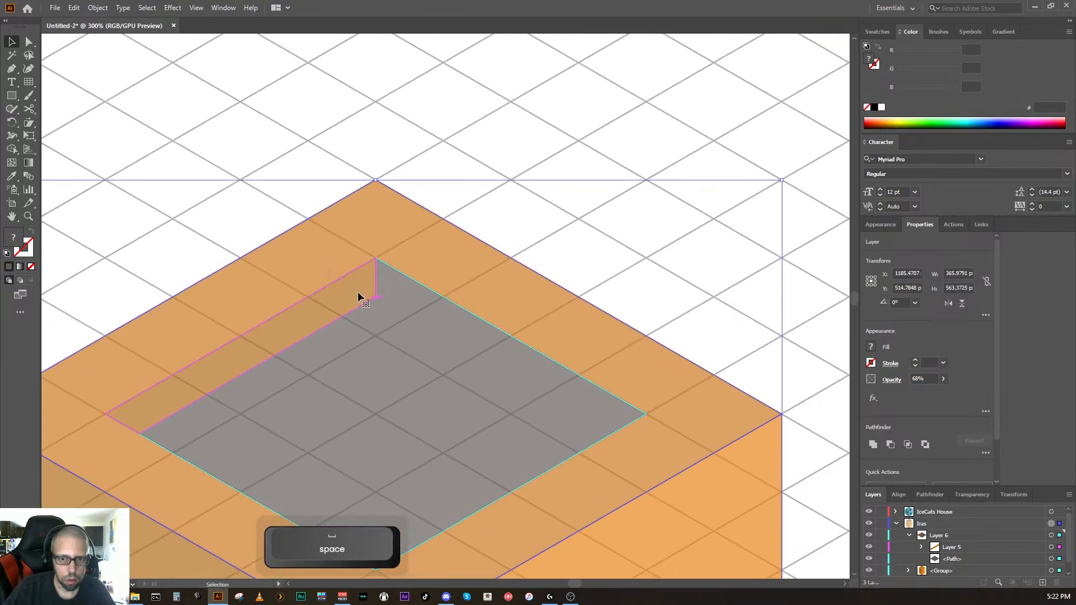
pyautogui.click(11, 69)
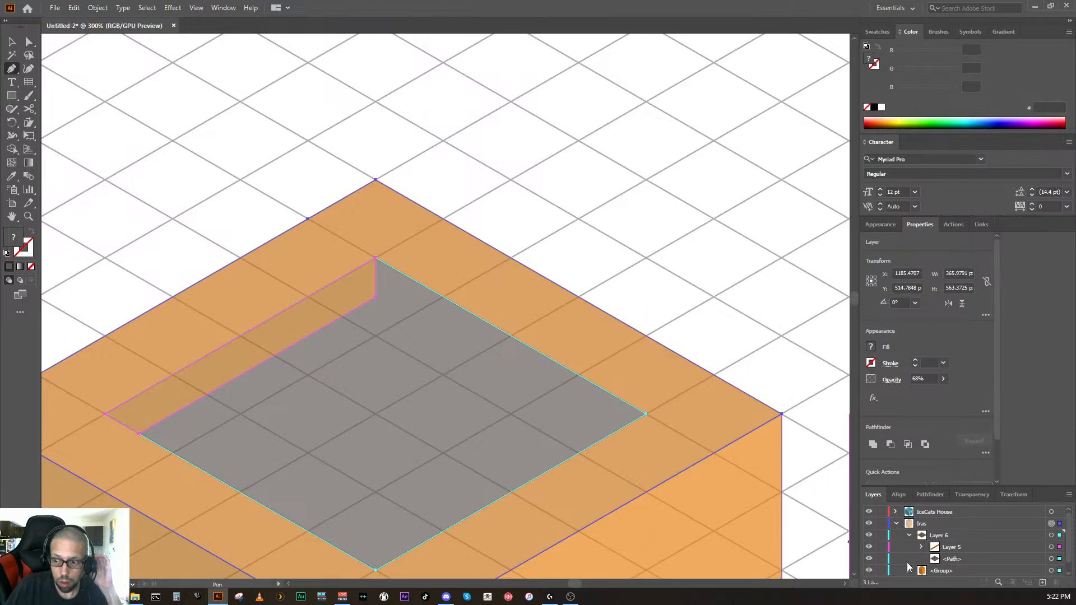
pyautogui.click(880, 559)
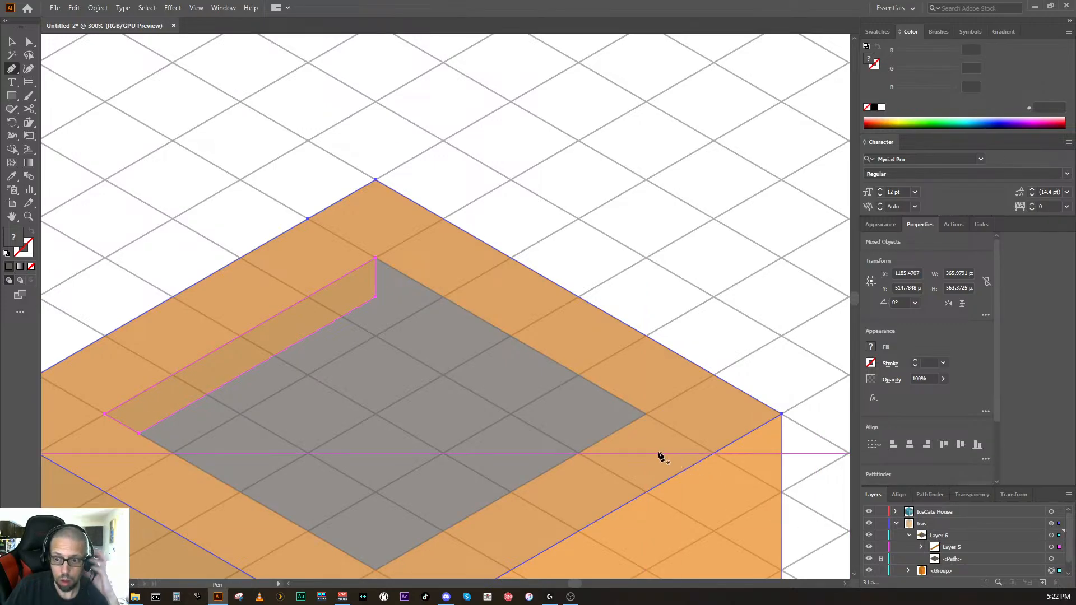
# Step: Draw a closed inner-wall strip along the recess's back-right edge, meeting the back-left strip at the rear corner with the same height
pyautogui.click(647, 415)
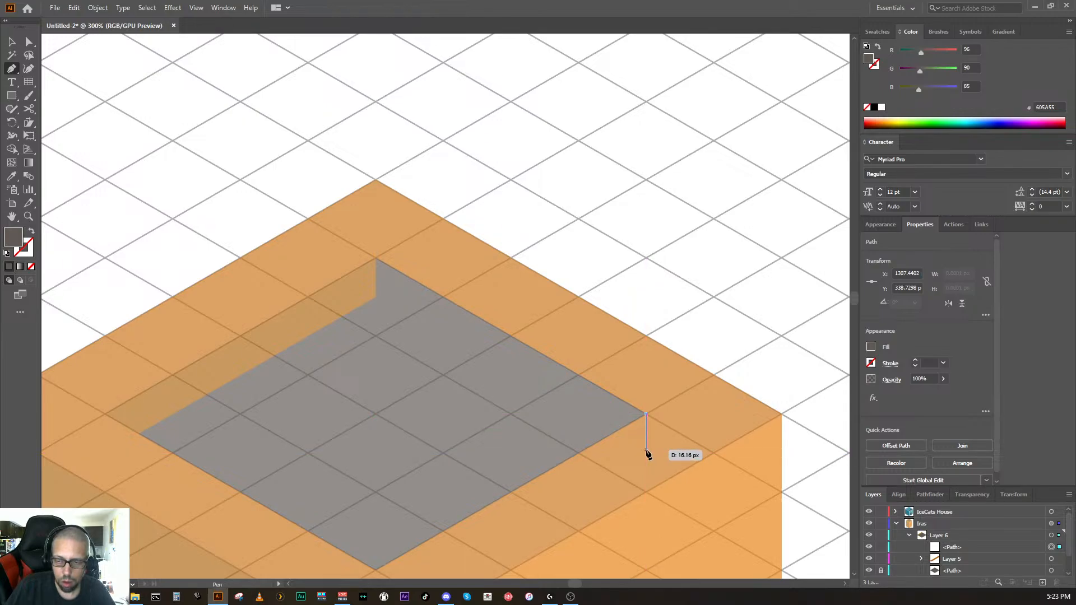
pyautogui.click(612, 433)
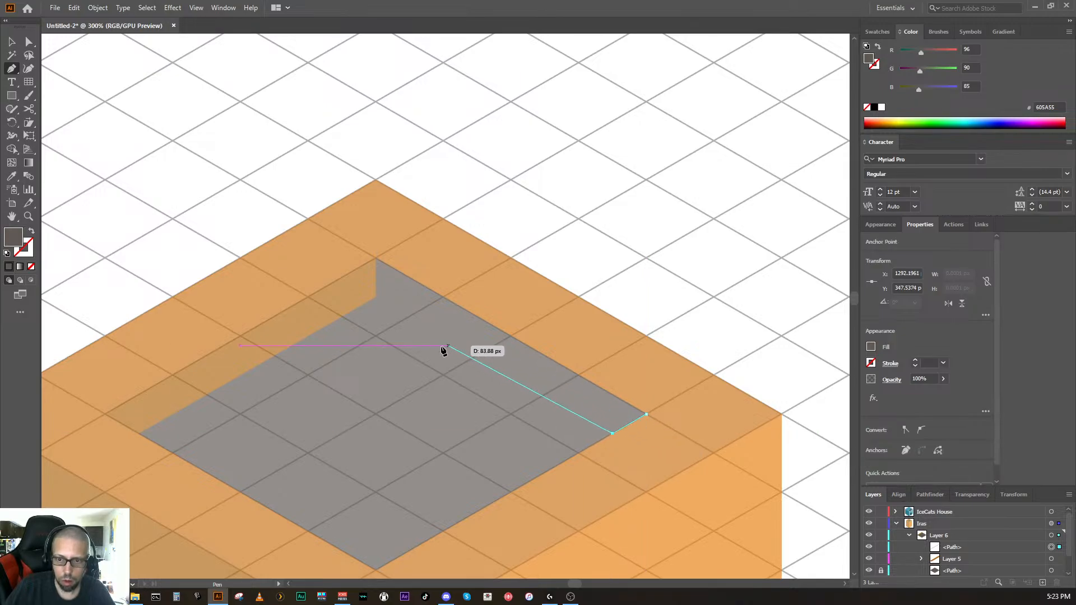
pyautogui.click(376, 297)
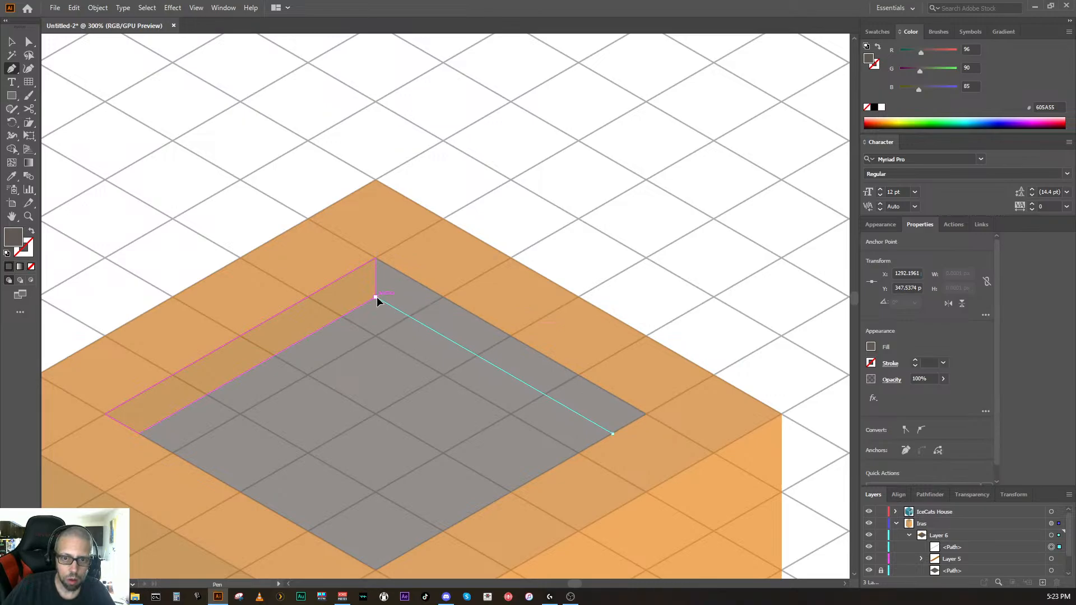
pyautogui.click(376, 258)
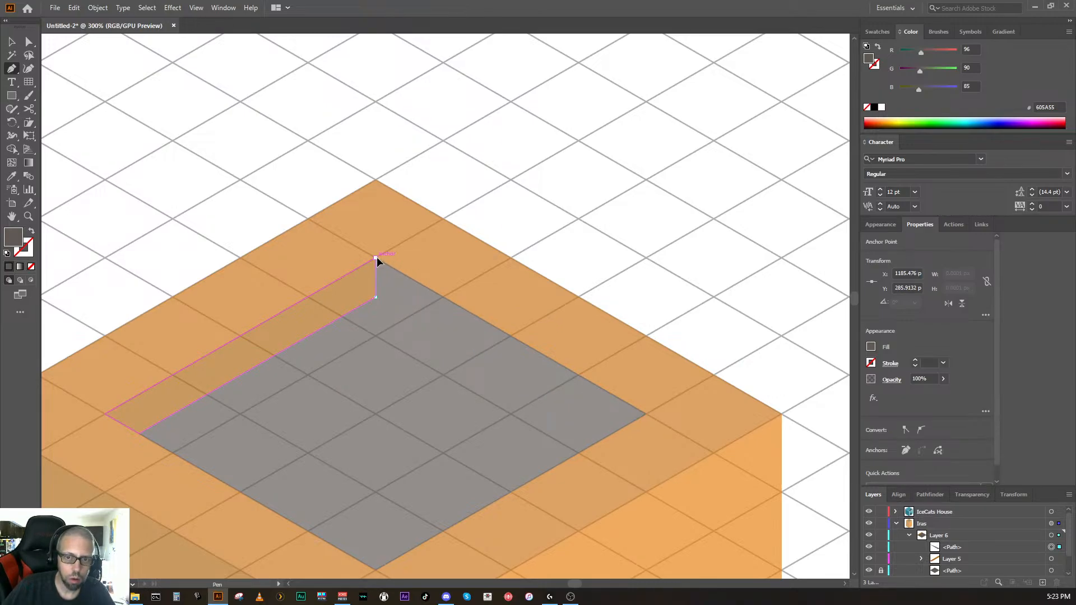
pyautogui.click(647, 413)
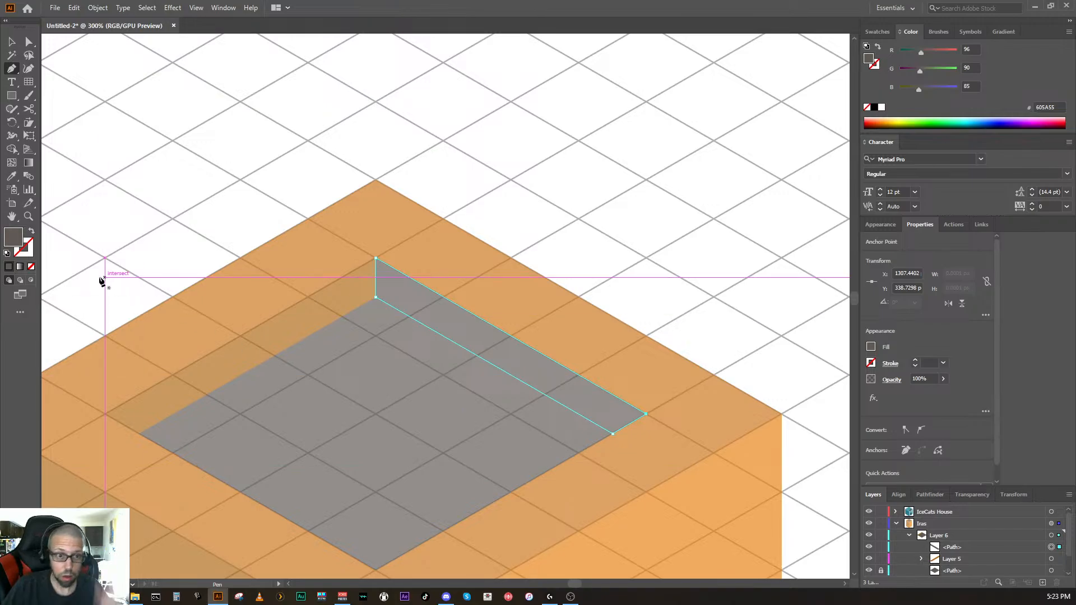
# Step: Fill the recess's back-right inner-wall strip with the dark orange sampled from the back-left strip (AF6915) and deselect it
pyautogui.click(18, 179)
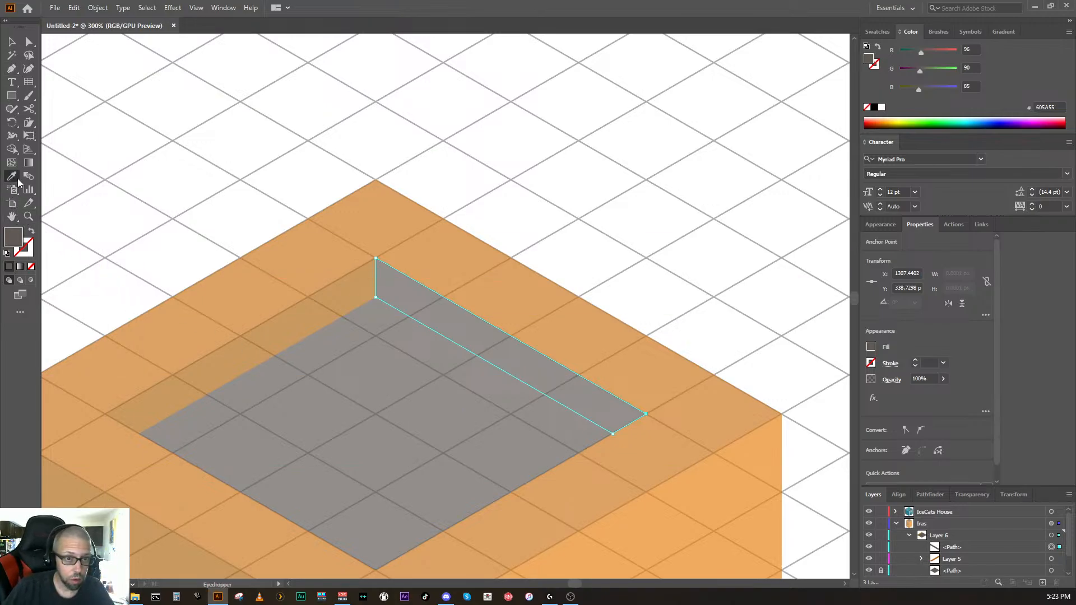
pyautogui.click(280, 338)
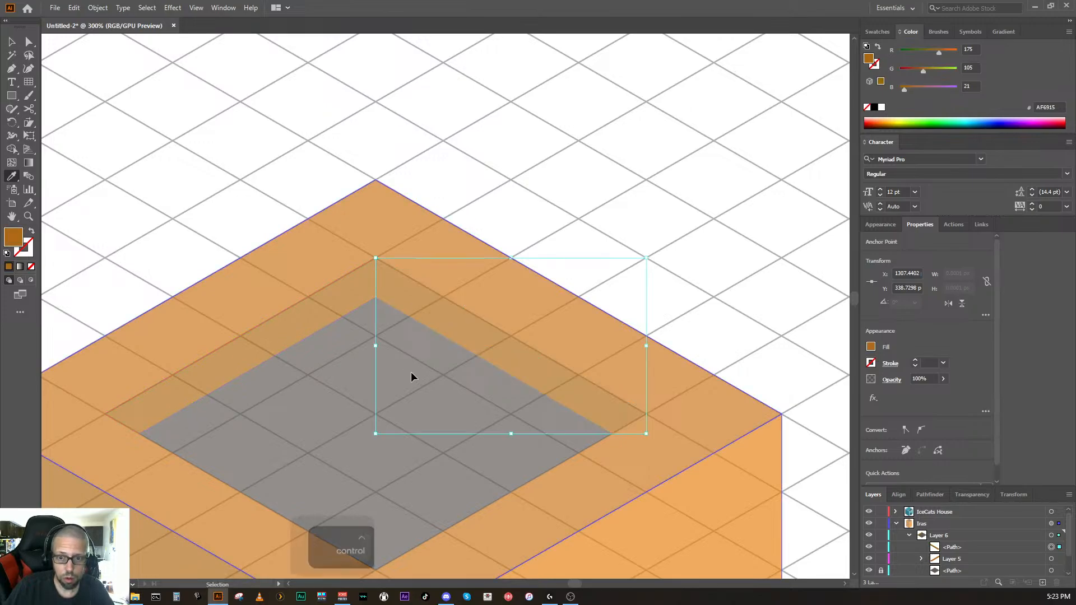
pyautogui.keyDown('ctrl'); pyautogui.click(411, 389); pyautogui.keyUp('ctrl')
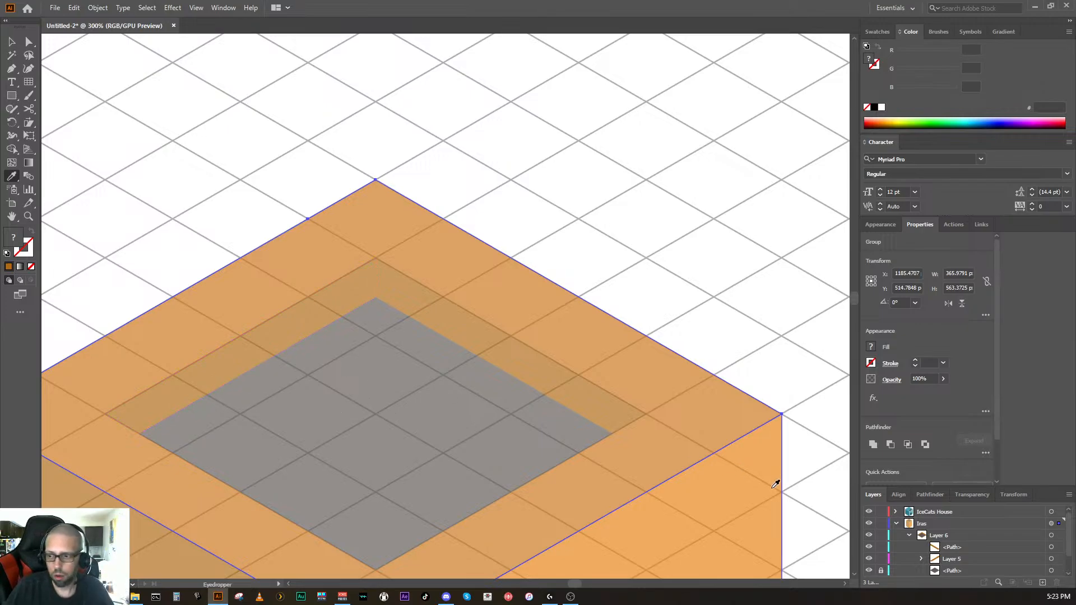
# Step: Raise the whole Iras layer's opacity to 100% and deselect the building
pyautogui.click(1051, 523)
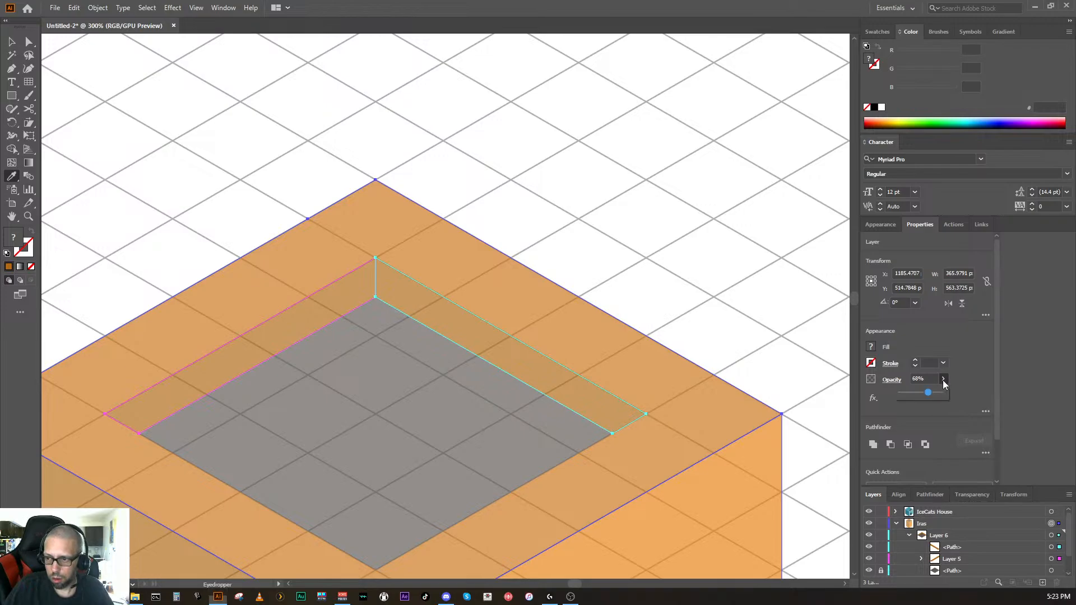
pyautogui.moveTo(929, 392); pyautogui.dragTo(947, 393)
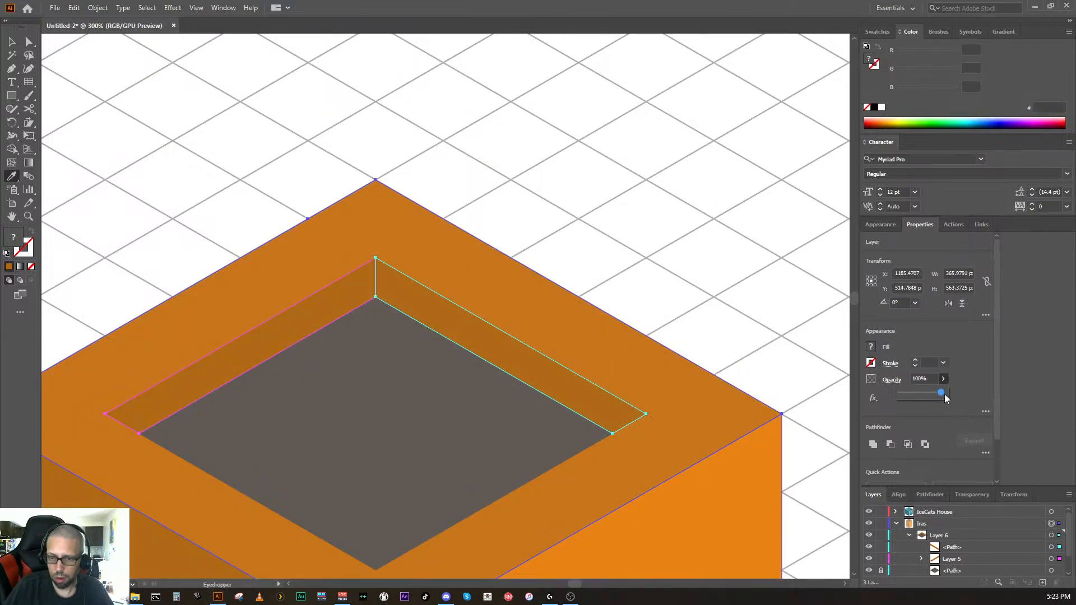
pyautogui.hotkey('ctrl', '-')
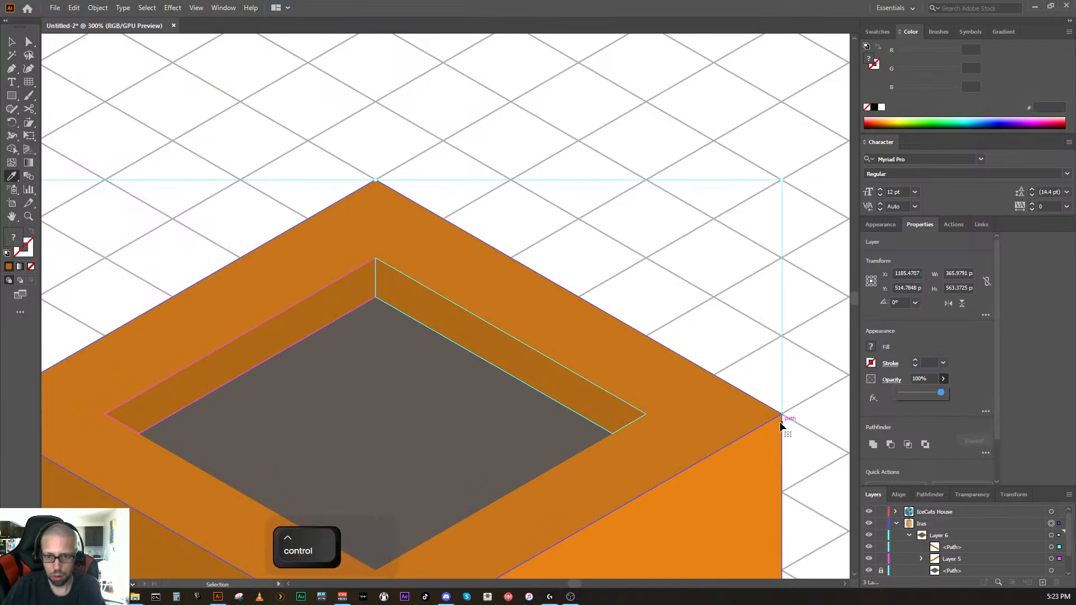
pyautogui.hotkey('ctrl', '-')
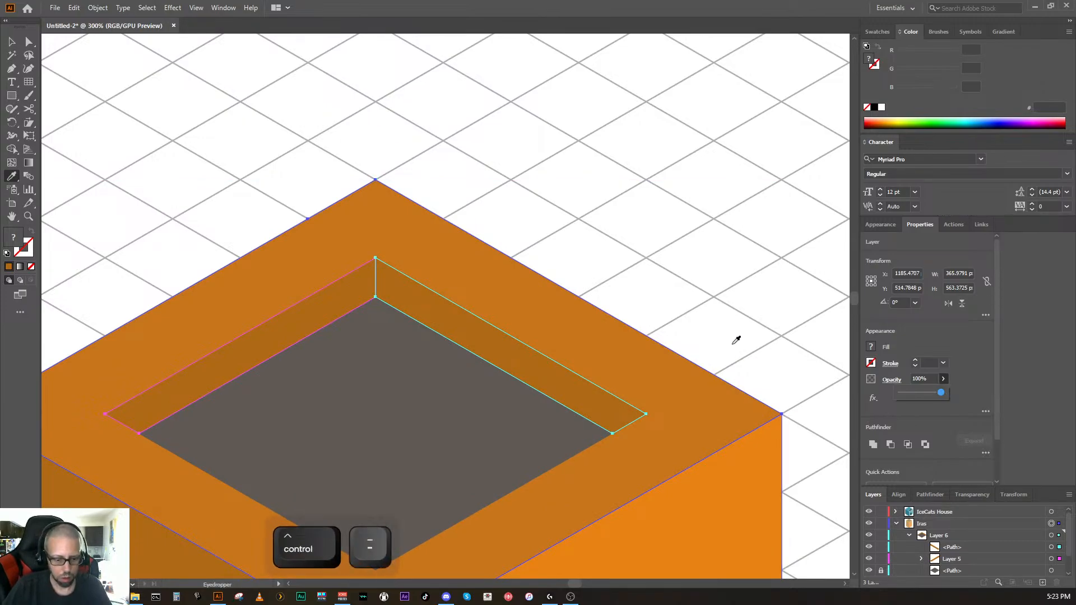
pyautogui.press('a')
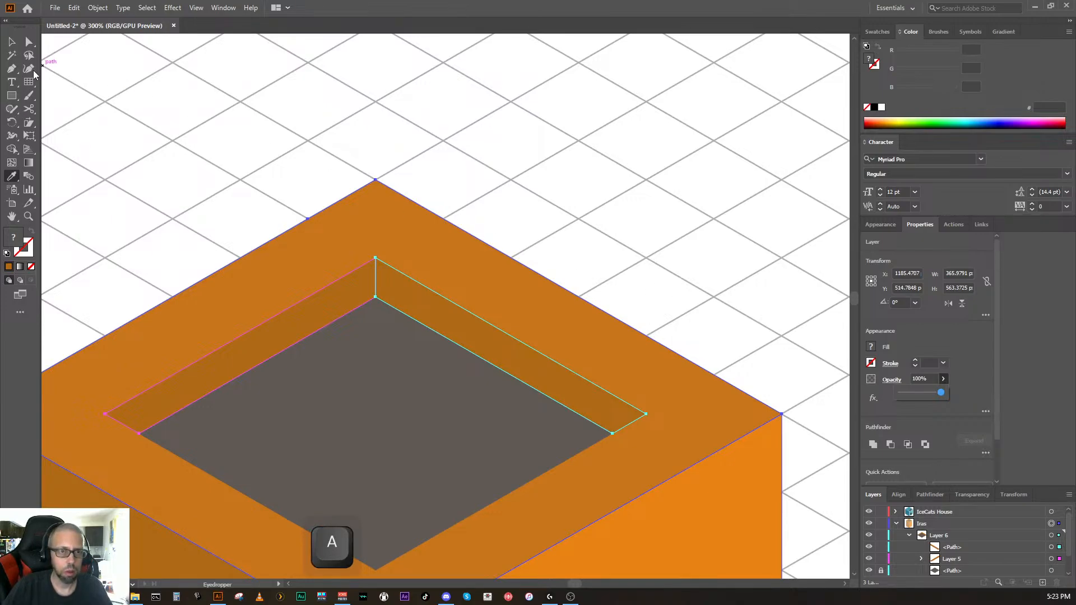
pyautogui.click(11, 42)
pyautogui.click(84, 61)
pyautogui.hotkey('ctrl', '-')
pyautogui.hotkey('ctrl', '-')
pyautogui.hotkey('ctrl', '-')
pyautogui.hotkey('ctrl', '-')
pyautogui.hotkey('ctrl', '-')
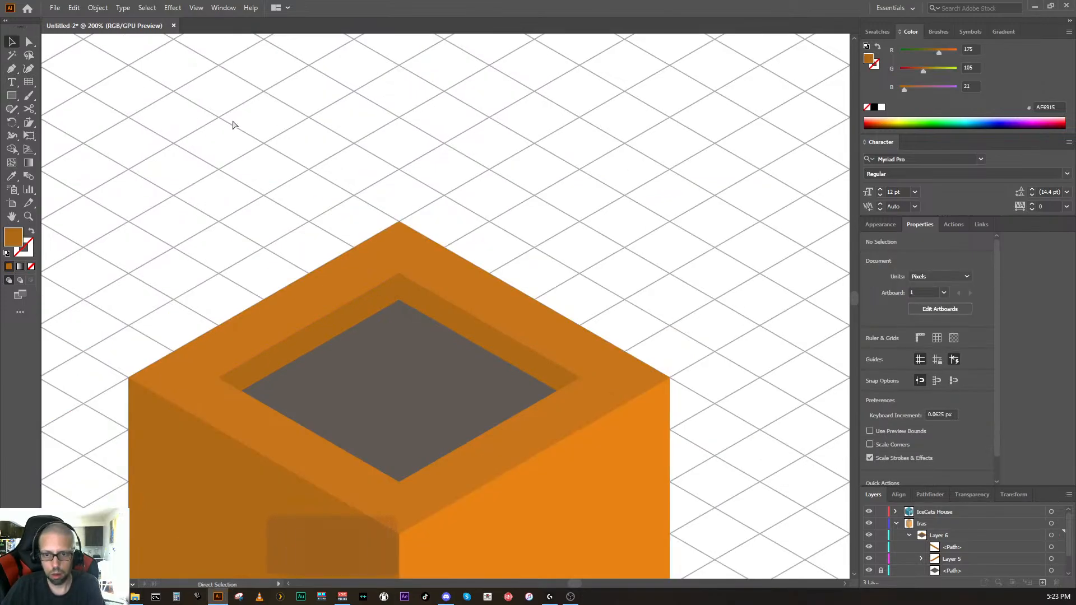
pyautogui.hotkey('ctrl', '=')
pyautogui.hotkey('ctrl', '=')
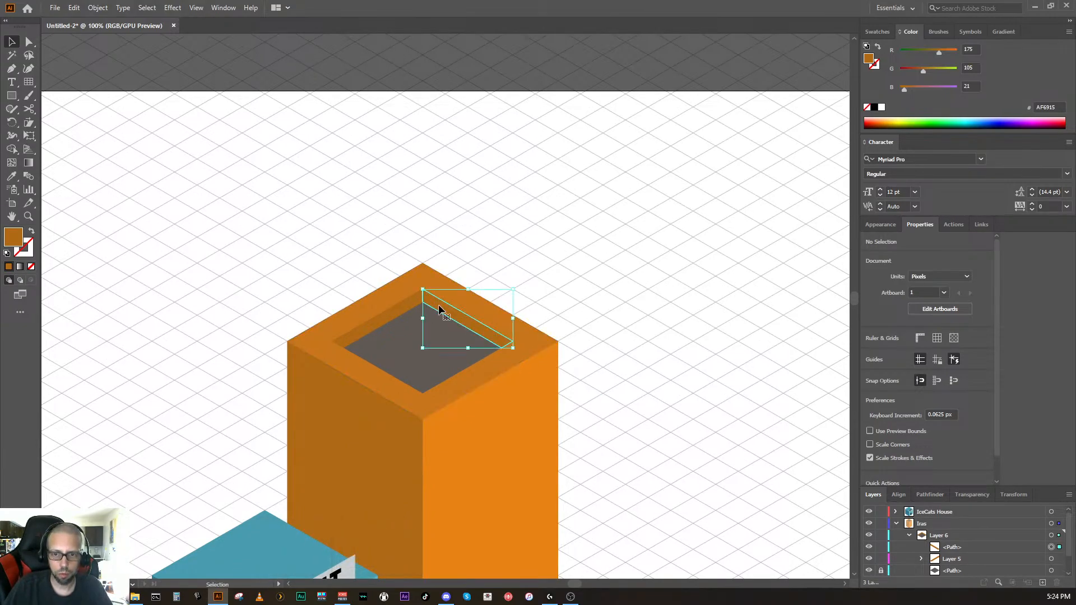
# Step: Select both inner-wall strips of the roof recess and try to give them a black outline
pyautogui.keyDown('ctrl'); pyautogui.click(399, 317); pyautogui.keyUp('ctrl')
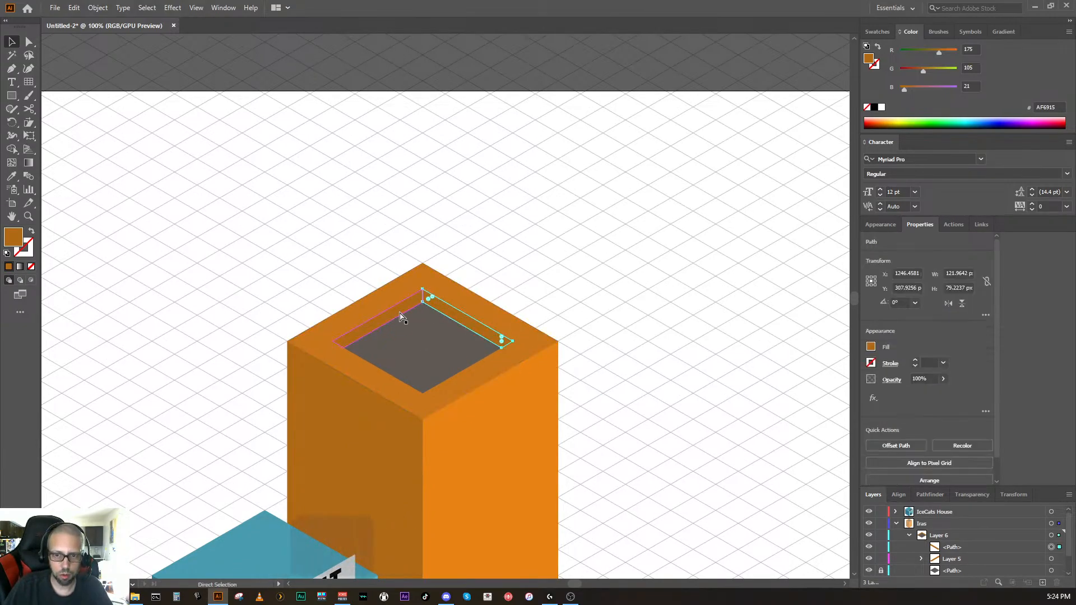
pyautogui.keyDown('ctrl'); pyautogui.keyDown('shift'); pyautogui.click(440, 310); pyautogui.keyUp('shift'); pyautogui.keyUp('ctrl')
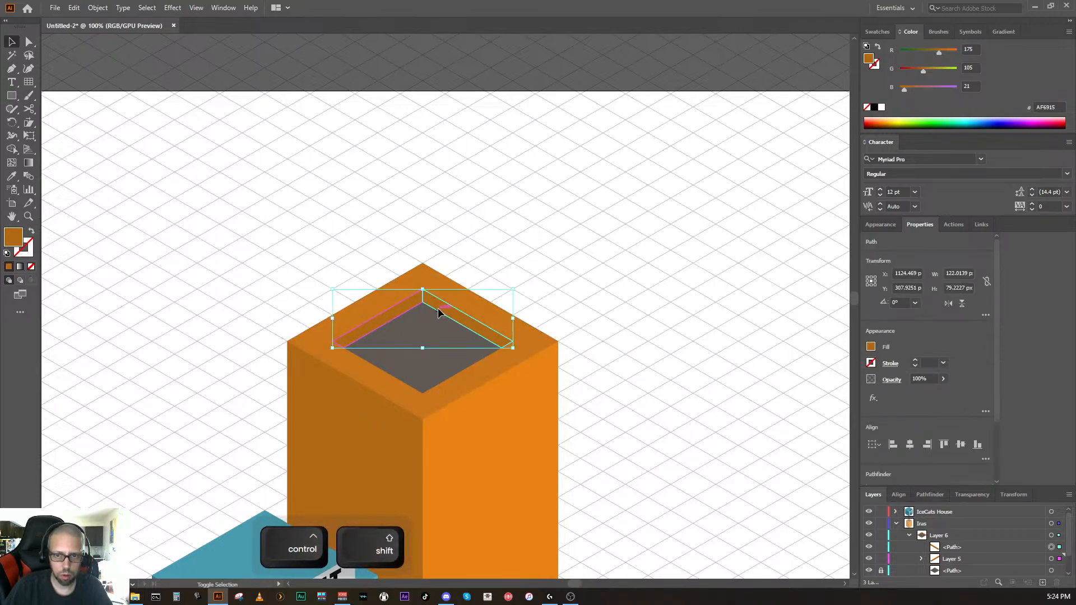
pyautogui.click(32, 255)
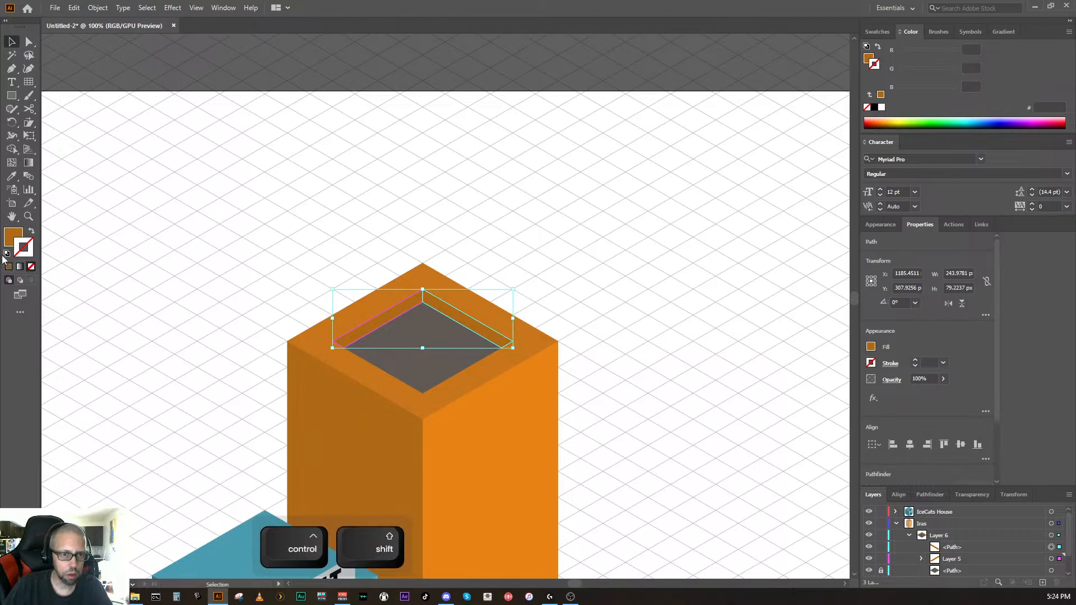
pyautogui.doubleClick(29, 255)
pyautogui.moveTo(436, 346); pyautogui.dragTo(378, 367)
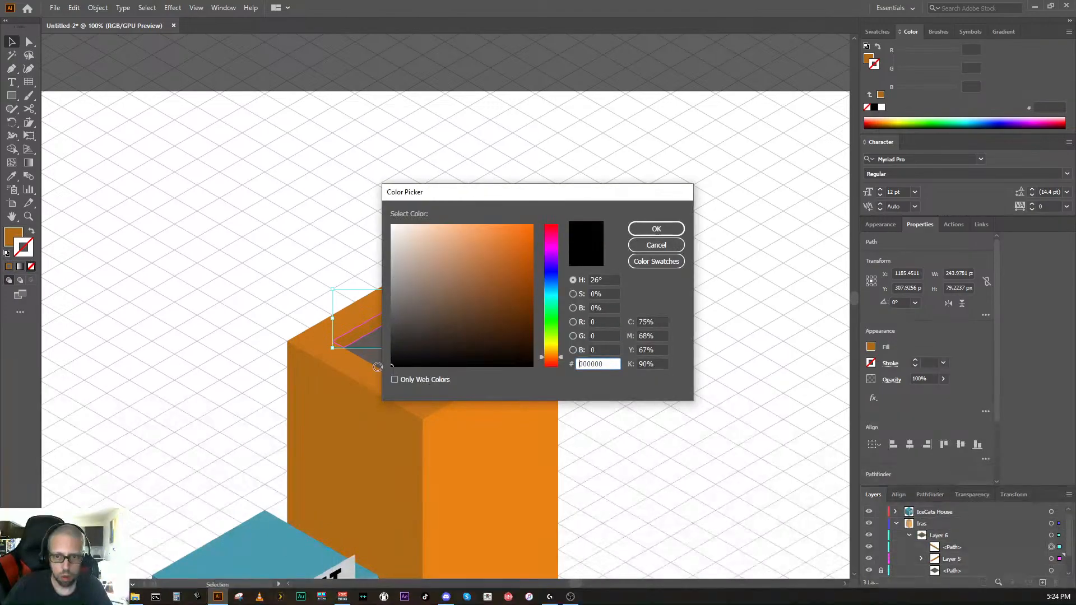
pyautogui.click(655, 229)
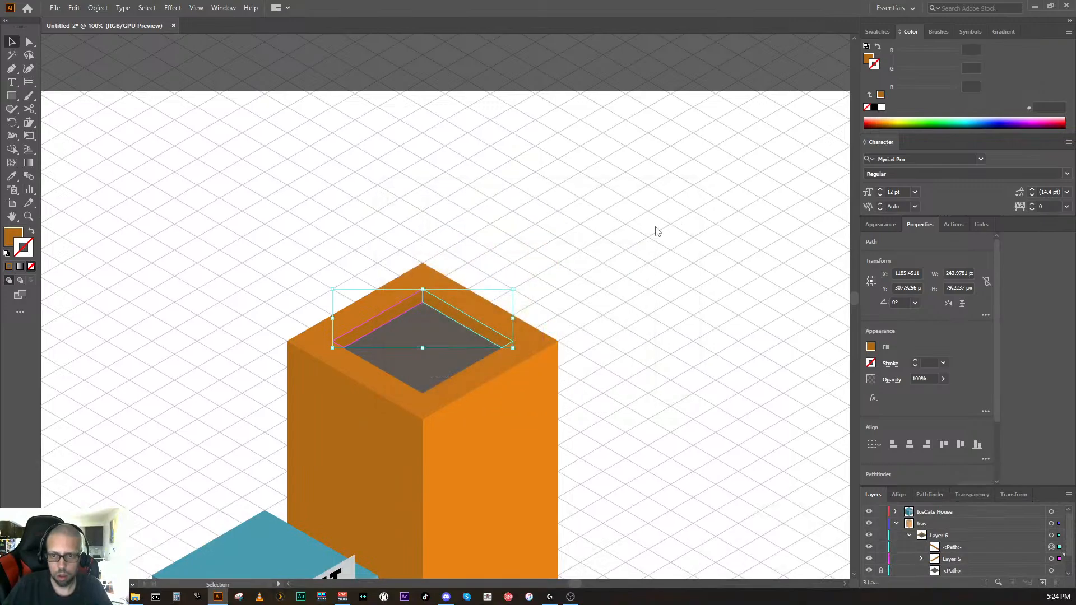
pyautogui.keyDown('ctrl'); pyautogui.click(620, 392); pyautogui.keyUp('ctrl')
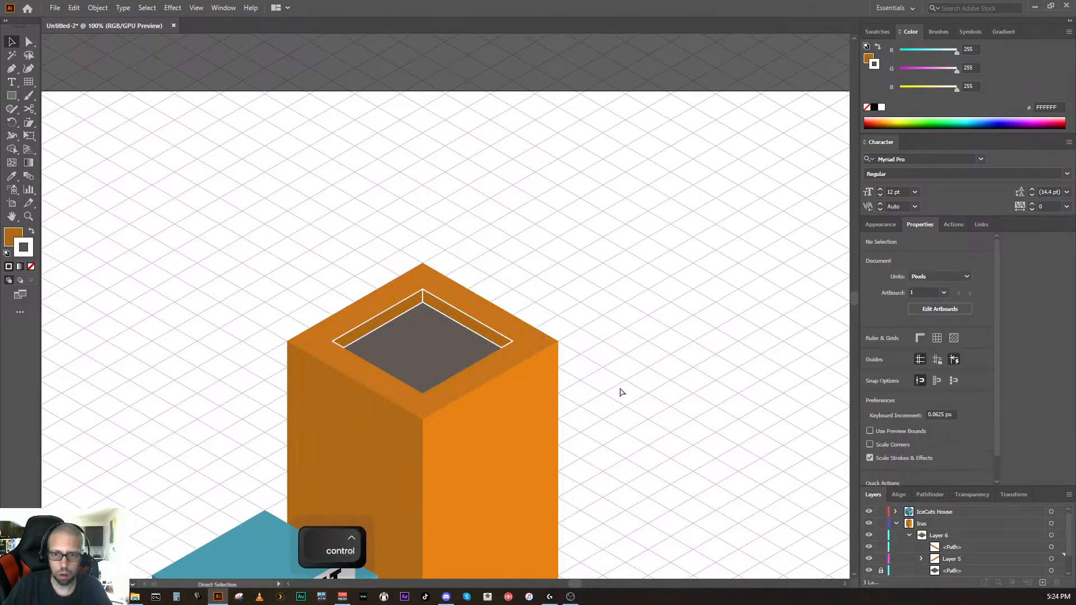
# Step: Set the outline of the recess's back-left inner-wall strip to black (000000)
pyautogui.keyDown('ctrl'); pyautogui.click(446, 328); pyautogui.keyUp('ctrl')
pyautogui.keyDown('ctrl'); pyautogui.click(391, 325); pyautogui.keyUp('ctrl')
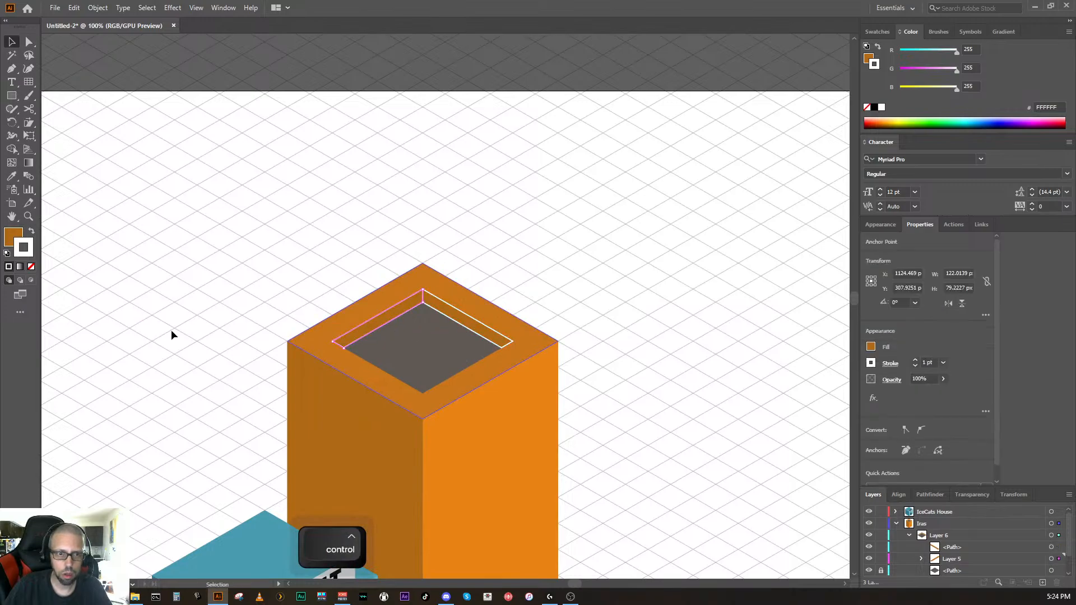
pyautogui.doubleClick(21, 253)
pyautogui.click(425, 345)
pyautogui.moveTo(424, 345); pyautogui.dragTo(387, 370)
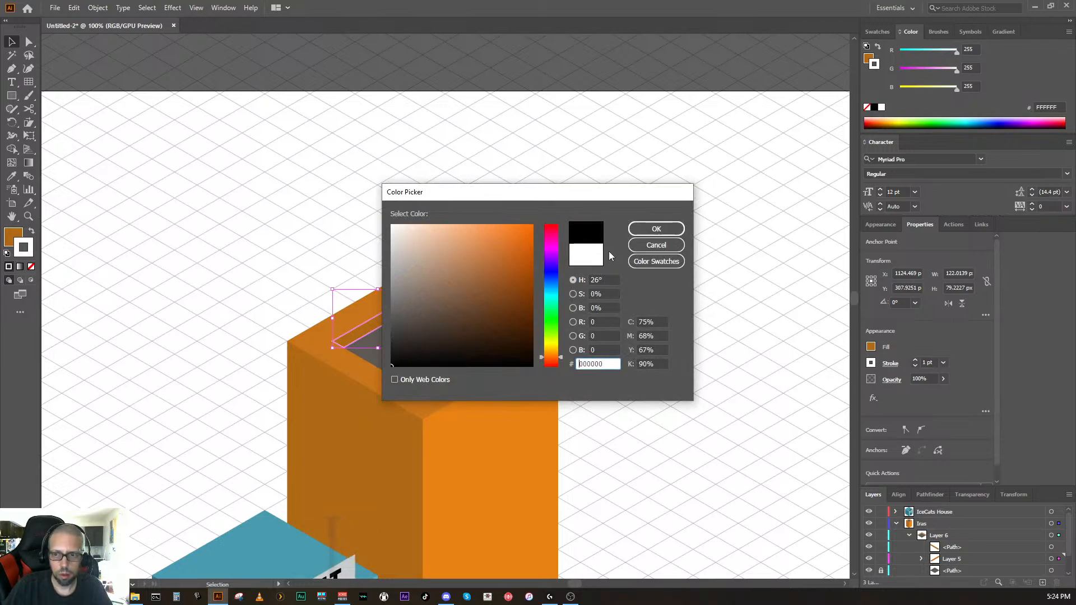
pyautogui.click(644, 234)
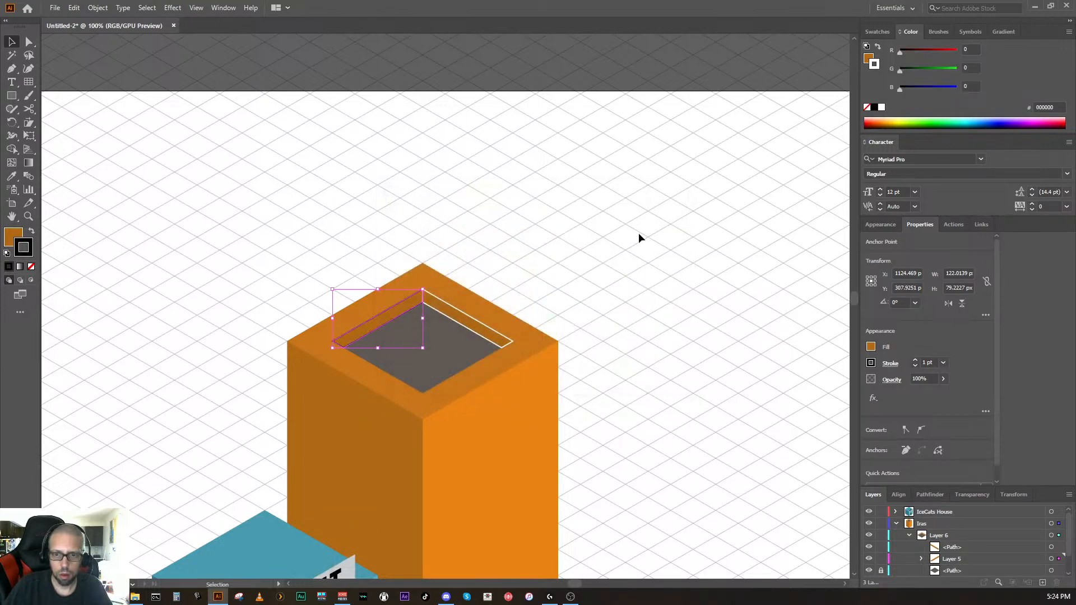
# Step: Set the outline of the recess's back-right inner-wall strip to black and deselect it
pyautogui.click(494, 341)
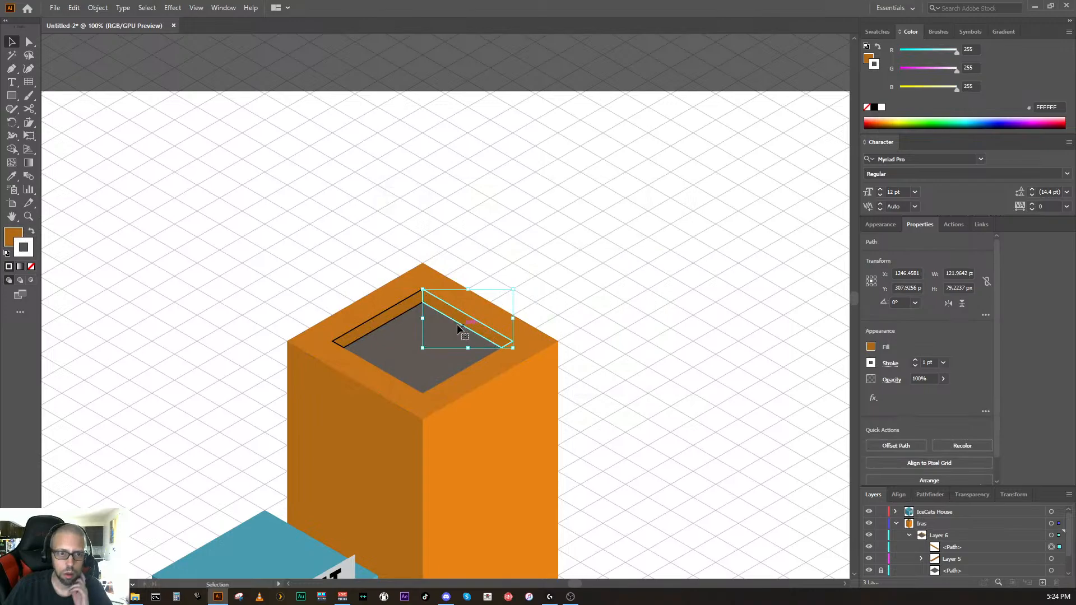
pyautogui.doubleClick(30, 256)
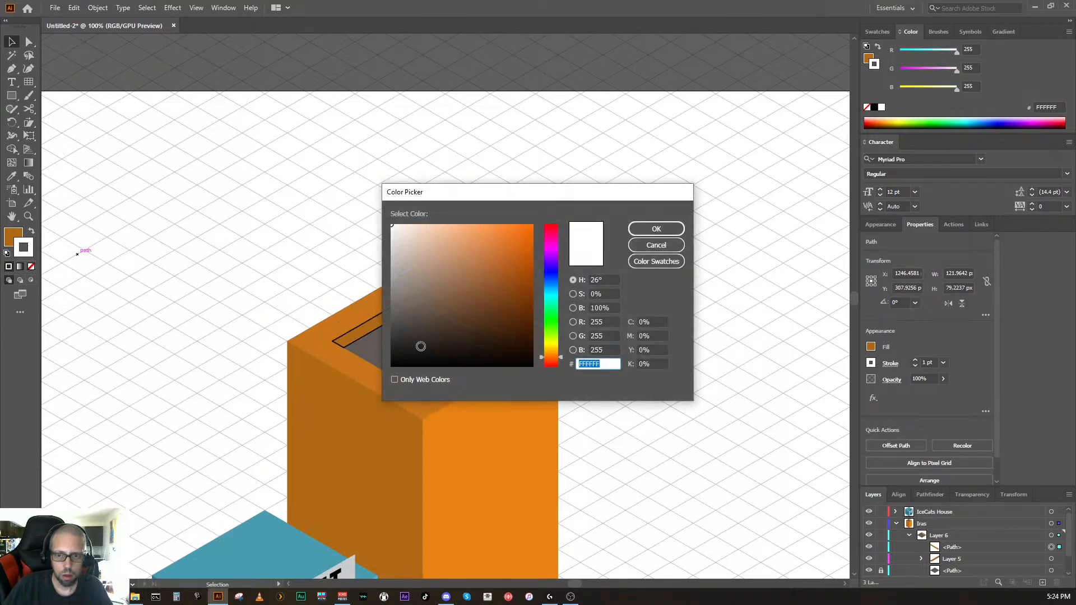
pyautogui.moveTo(421, 346); pyautogui.dragTo(383, 368)
pyautogui.click(650, 229)
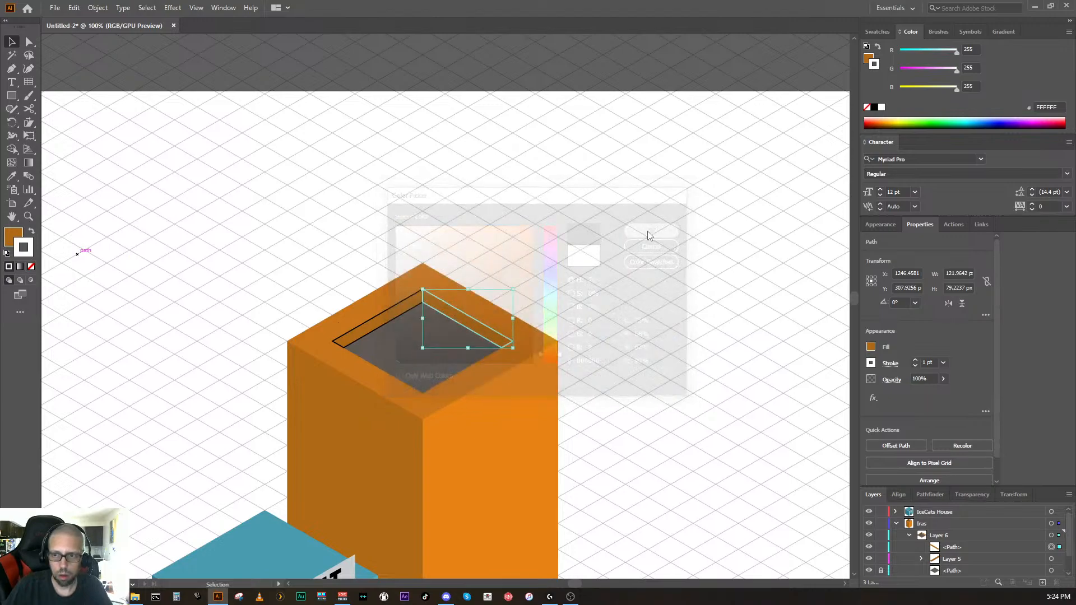
pyautogui.click(649, 313)
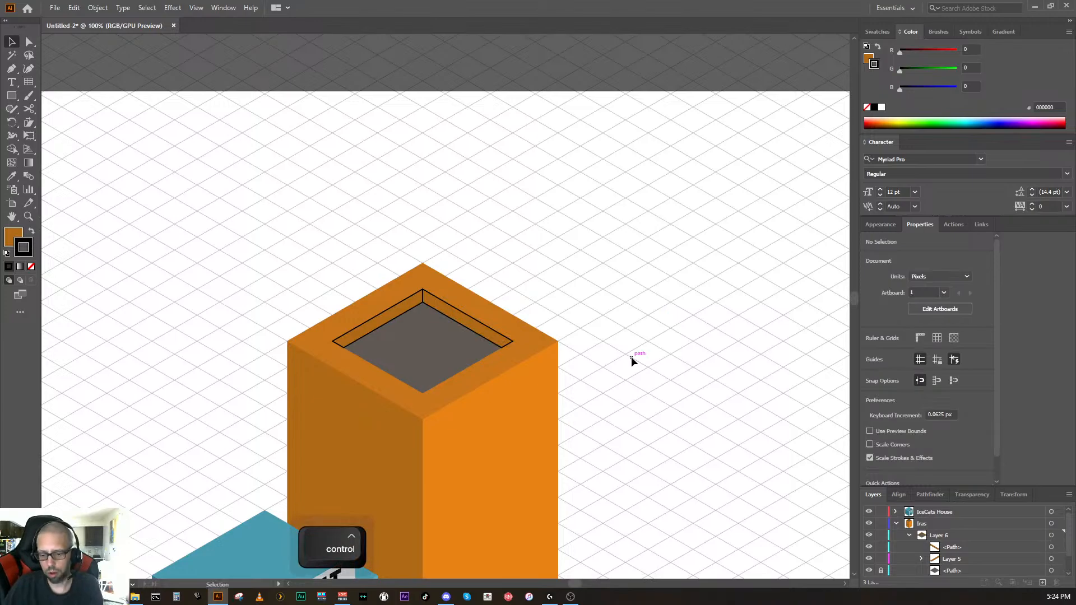
# Step: Undo the inner-wall outlines, the Iras layer's opacity change and the back-right strip's orange fill
pyautogui.hotkey('ctrl', '-')
pyautogui.hotkey('ctrl', '=')
pyautogui.hotkey('ctrl', '=')
pyautogui.hotkey('ctrl', '-')
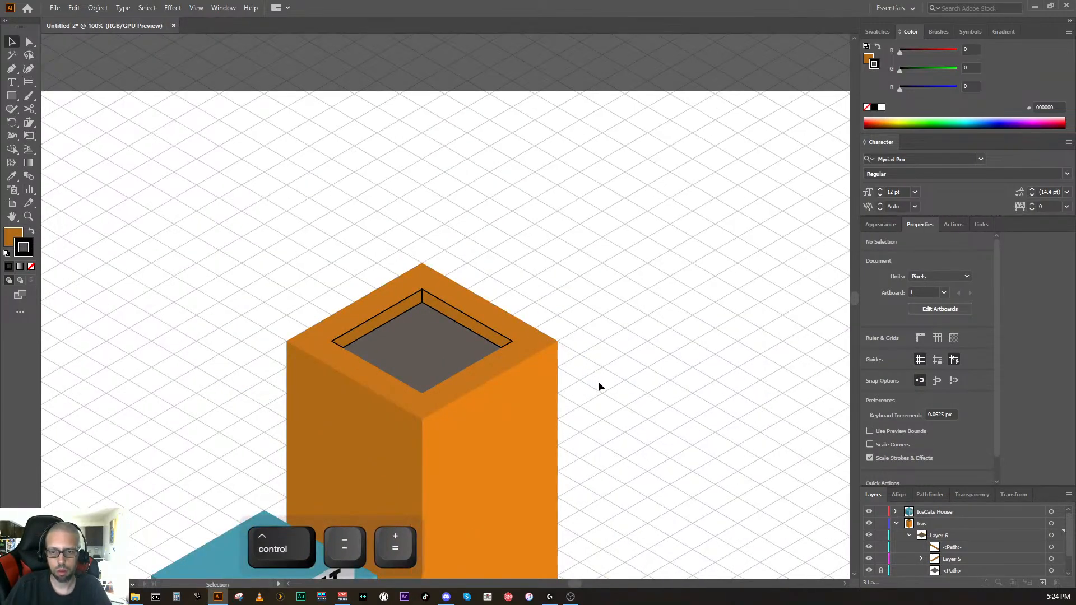
pyautogui.press('space')
pyautogui.moveTo(630, 398); pyautogui.dragTo(627, 278)
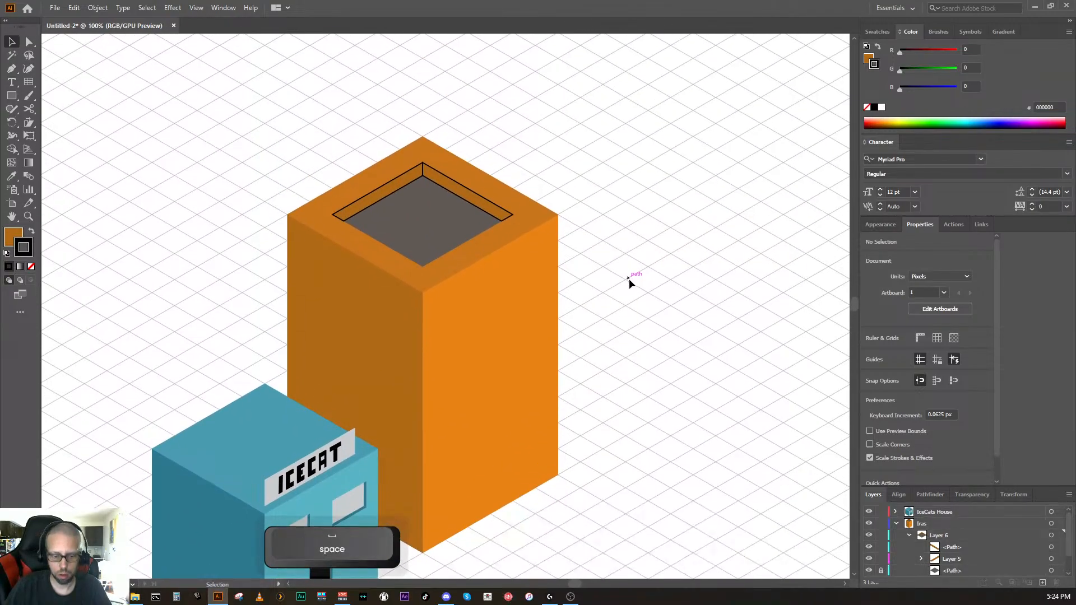
pyautogui.press('ctrl')
pyautogui.hotkey('ctrl', 'z')
pyautogui.hotkey('ctrl', 'z')
pyautogui.hotkey('ctrl', 'z')
pyautogui.hotkey('ctrl', 'z')
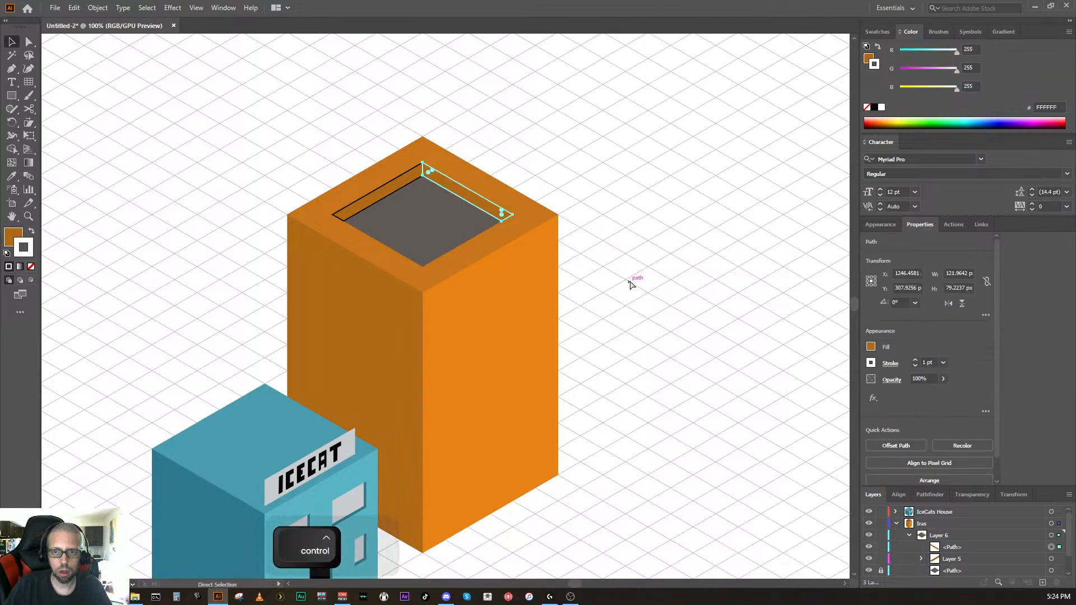
pyautogui.hotkey('ctrl', 'z')
pyautogui.hotkey('ctrl', 'z')
pyautogui.hotkey('ctrl', 'z')
pyautogui.hotkey('ctrl', 'z')
pyautogui.hotkey('ctrl', 'z')
pyautogui.hotkey('ctrl', 'z')
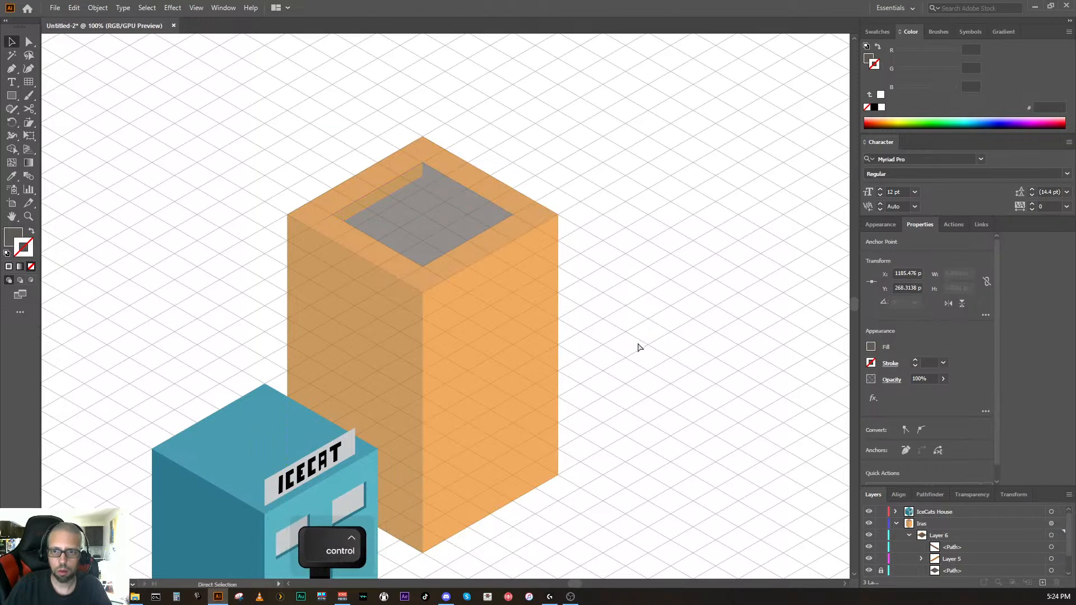
# Step: Redo the dark orange fill of the back-right inner-wall strip and deselect it
pyautogui.hotkey('ctrl', 'shift', 'z')
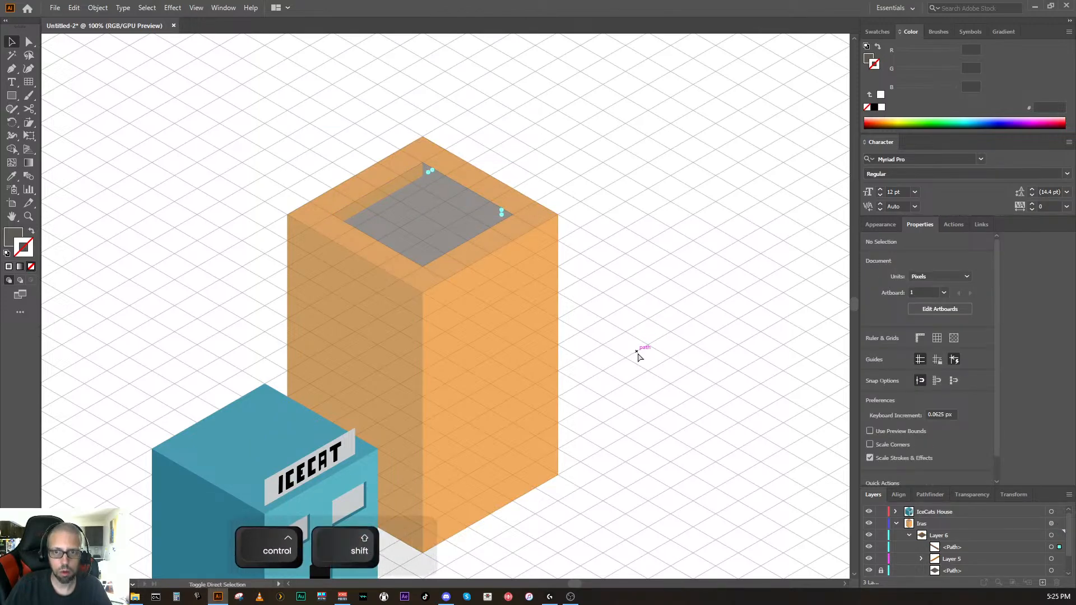
pyautogui.hotkey('ctrl', 'shift', 'z')
pyautogui.click(639, 365)
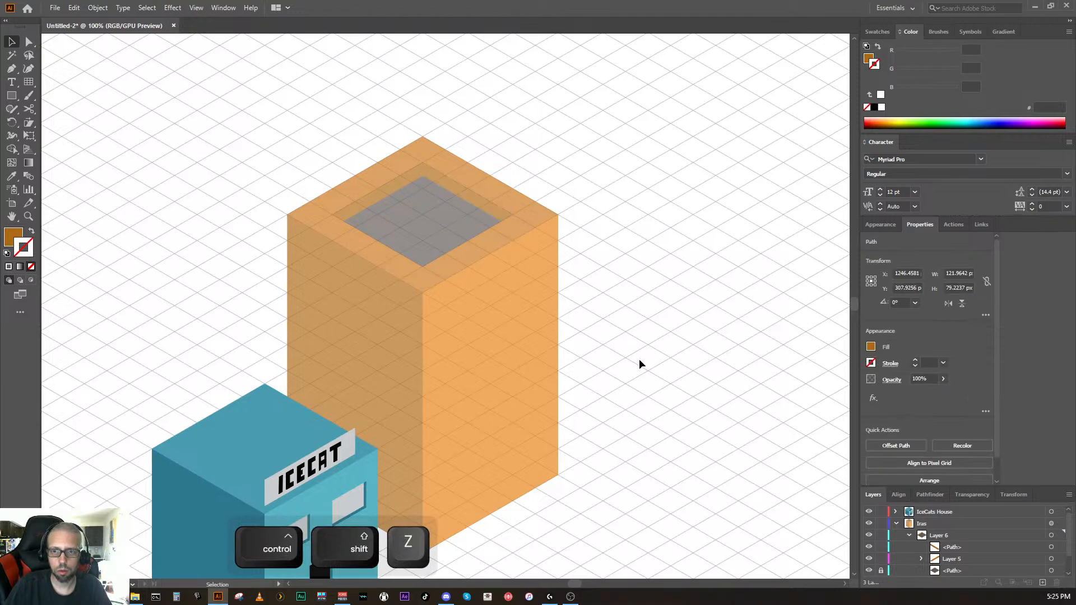
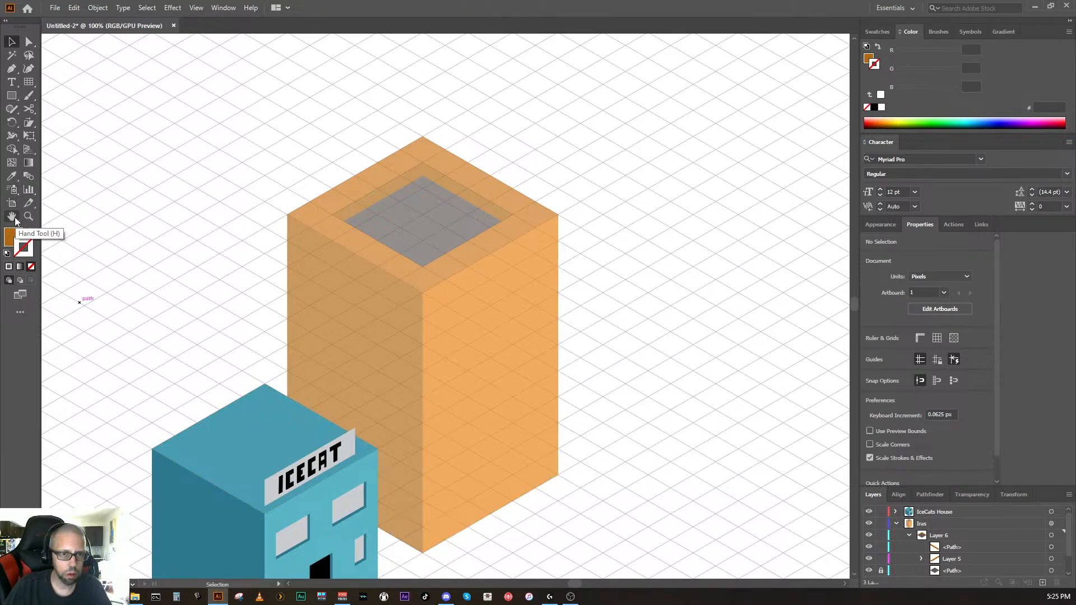
# Step: Draw a closed four-cornered door about 61 px wide and 106 px high along the right wall's bottom edge with the Pen tool, snapping to the grid
pyautogui.click(12, 69)
pyautogui.press('space')
pyautogui.moveTo(505, 488); pyautogui.dragTo(485, 380)
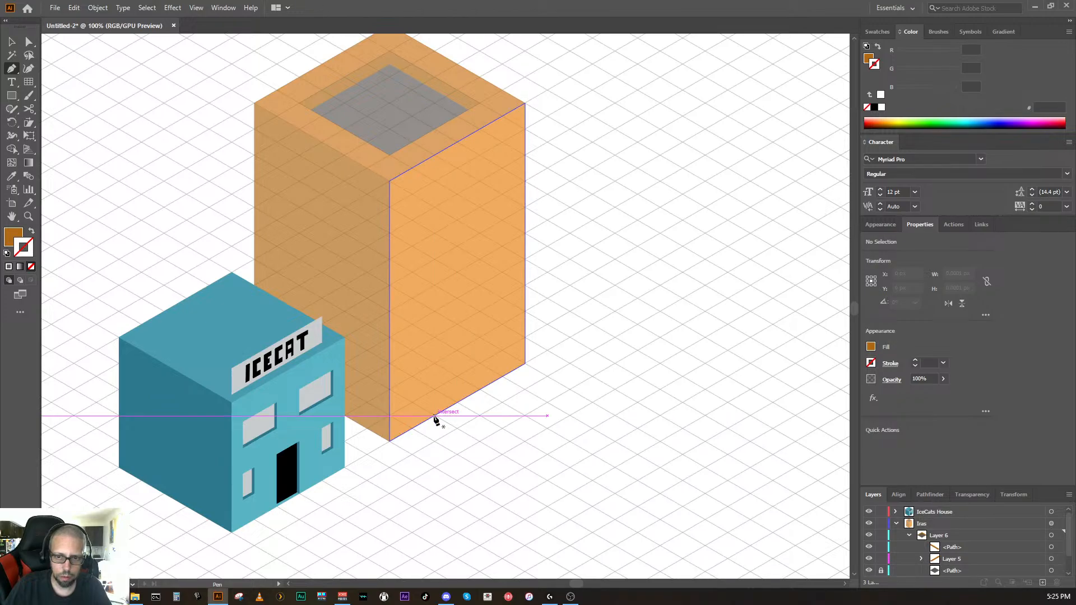
pyautogui.click(435, 416)
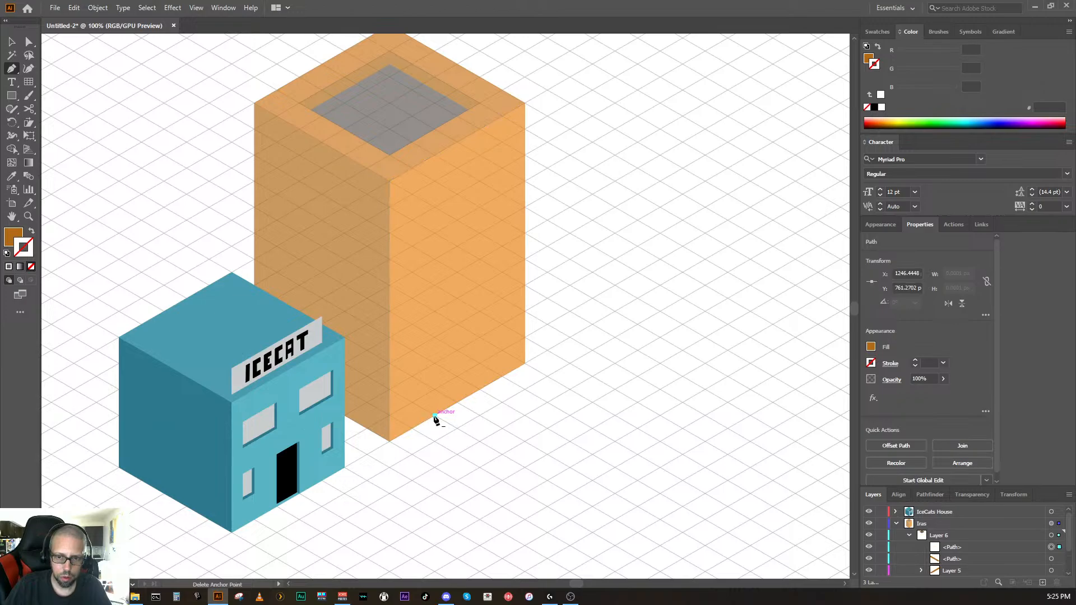
pyautogui.click(435, 365)
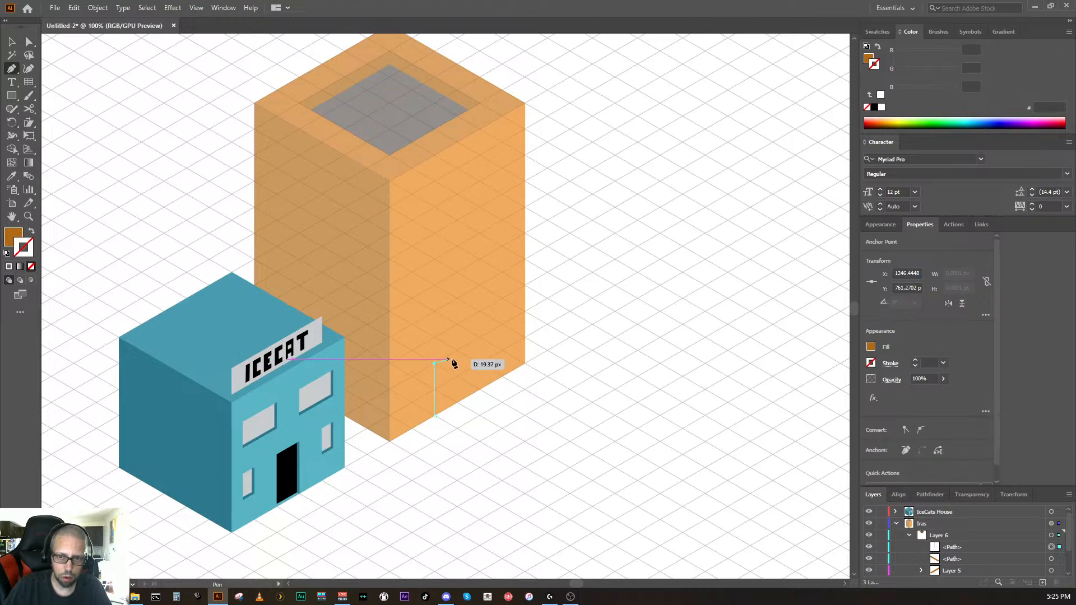
pyautogui.click(481, 339)
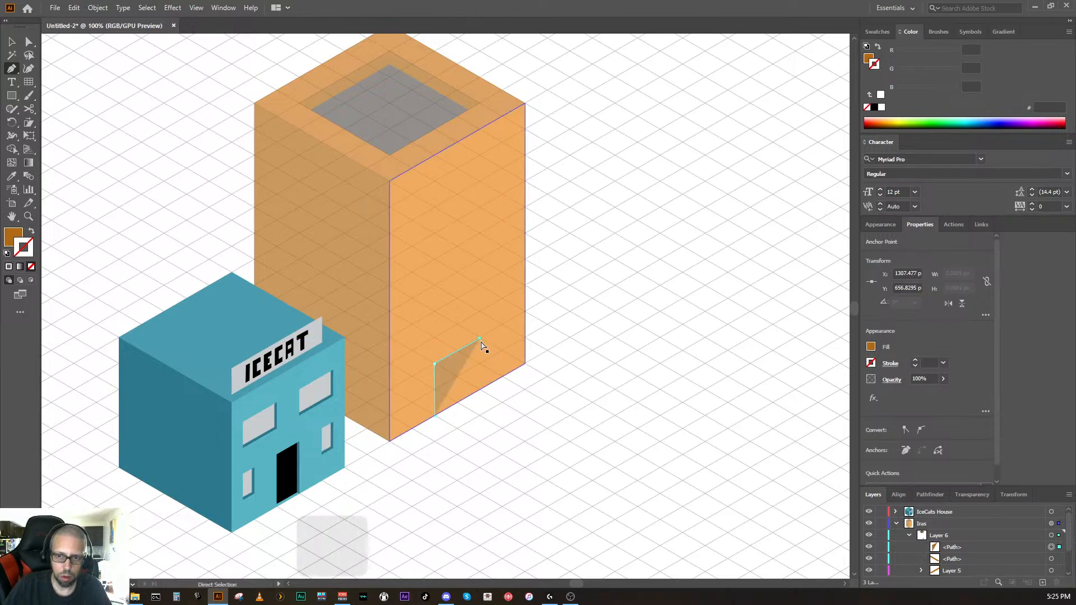
pyautogui.hotkey('ctrl', 'z')
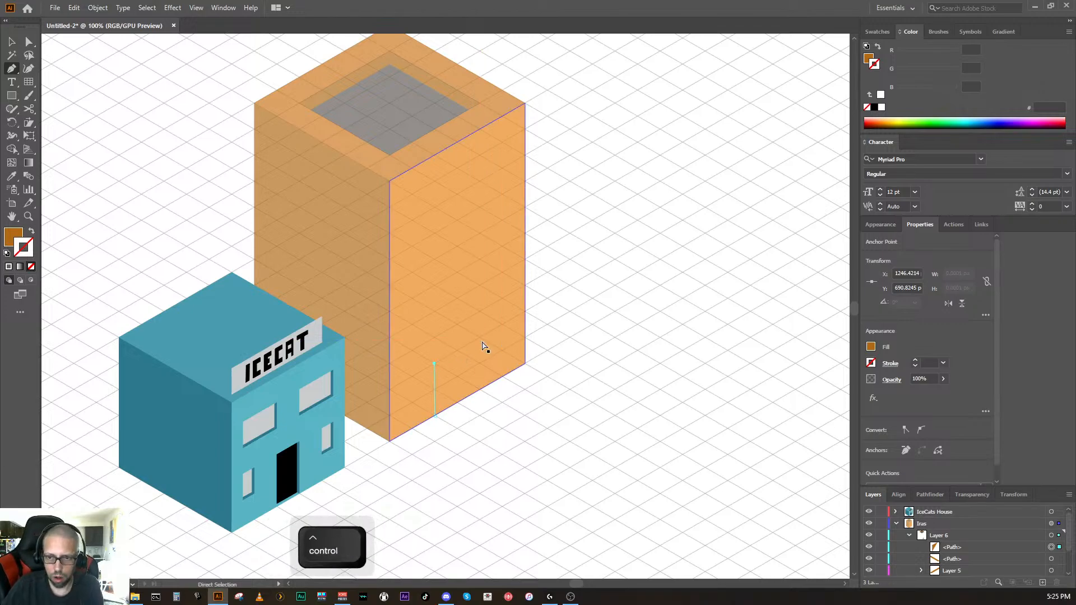
pyautogui.hotkey('ctrl', '=')
pyautogui.hotkey('ctrl', '=')
pyautogui.hotkey('ctrl', '=')
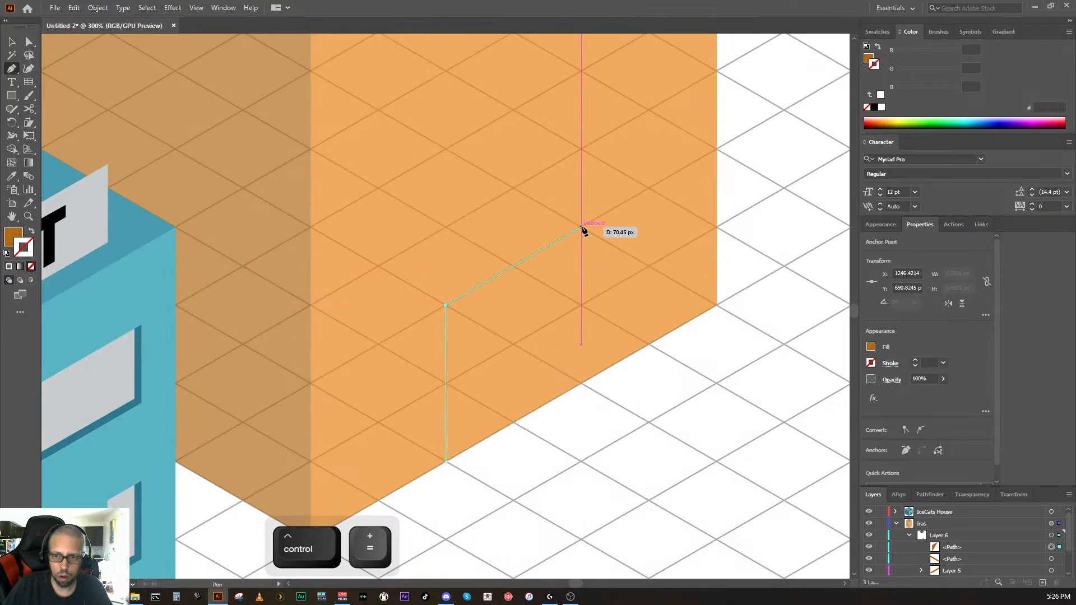
pyautogui.click(581, 227)
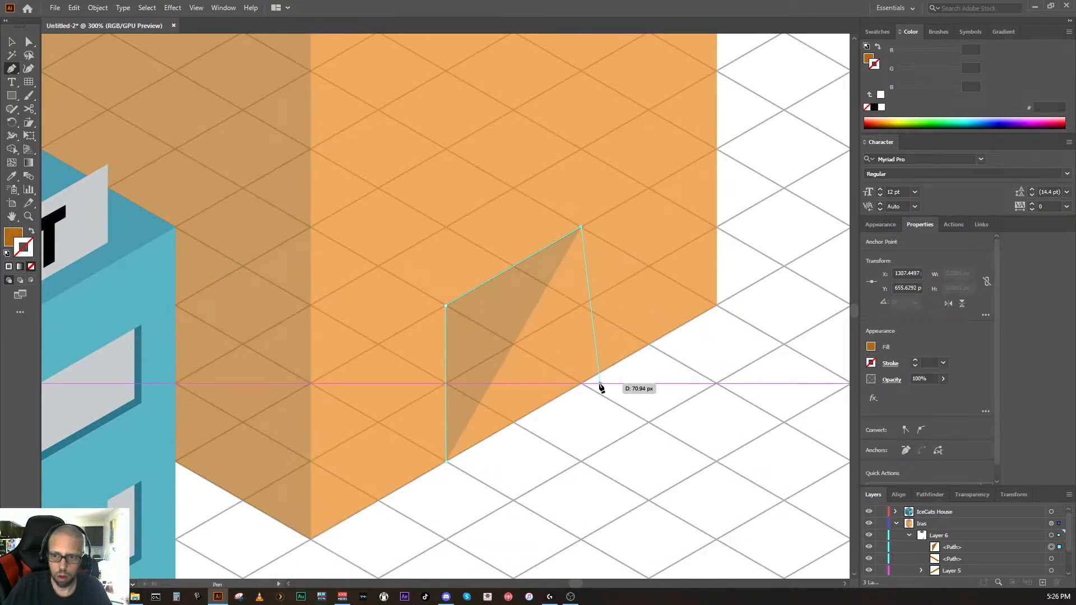
pyautogui.click(582, 385)
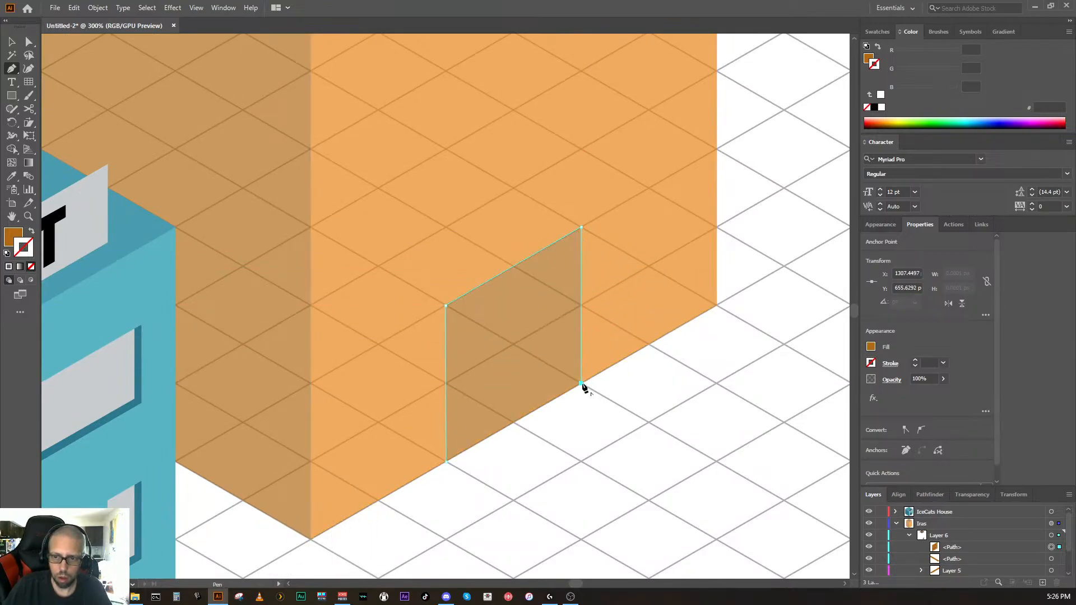
pyautogui.click(447, 463)
pyautogui.press('ctrl')
pyautogui.keyDown('ctrl'); pyautogui.click(568, 503); pyautogui.keyUp('ctrl')
# Step: Fill the orange building's door with the black sampled from the IceCat house's door and deselect it
pyautogui.hotkey('ctrl', '-')
pyautogui.hotkey('ctrl', '-')
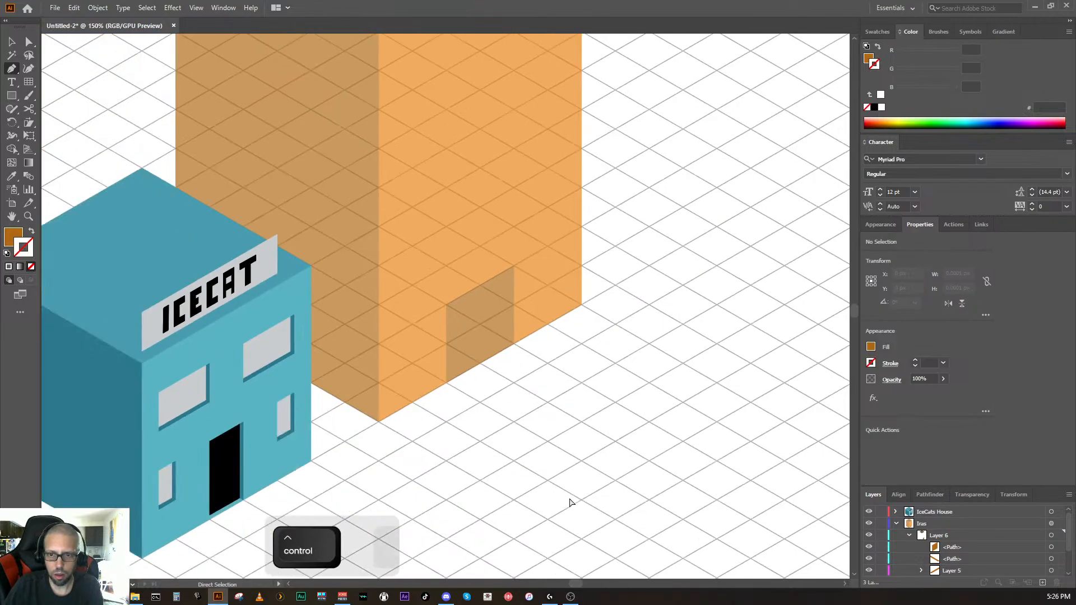
pyautogui.hotkey('ctrl', '-')
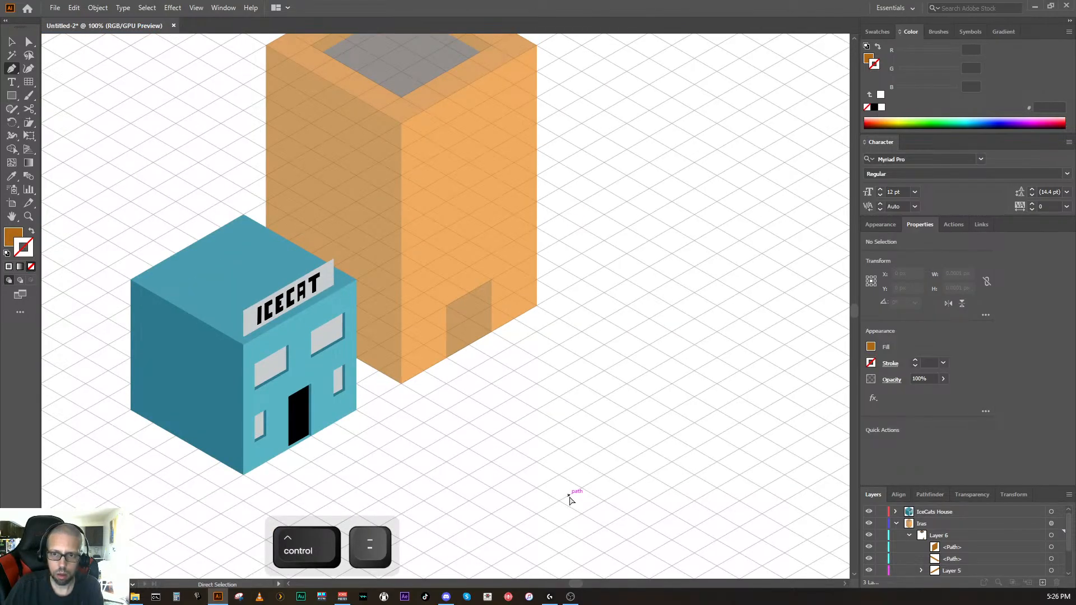
pyautogui.hotkey('ctrl', '=')
pyautogui.hotkey('ctrl', '=')
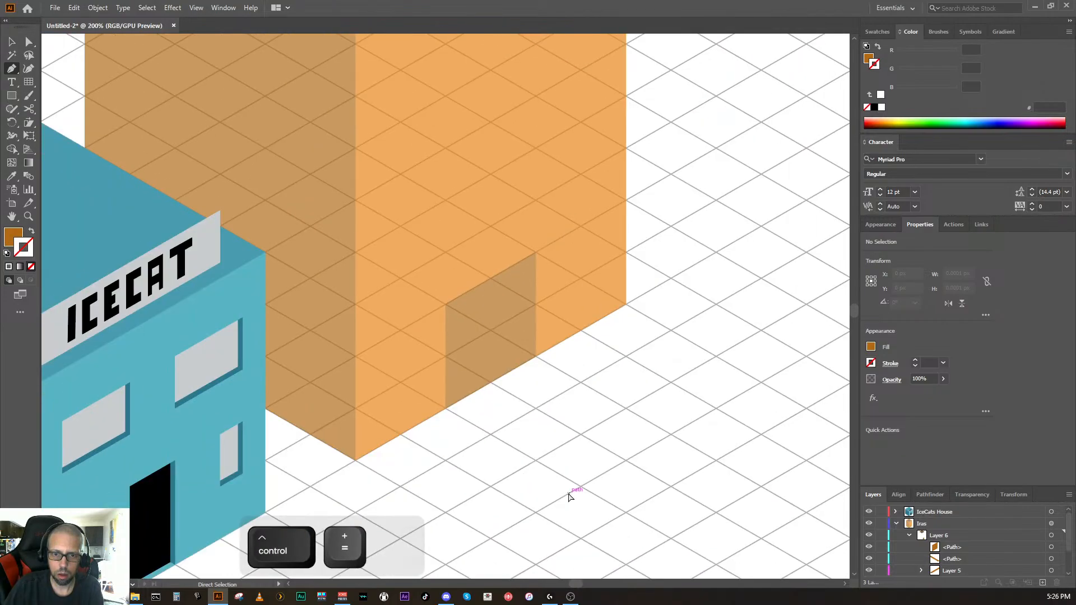
pyautogui.hotkey('ctrl', '=')
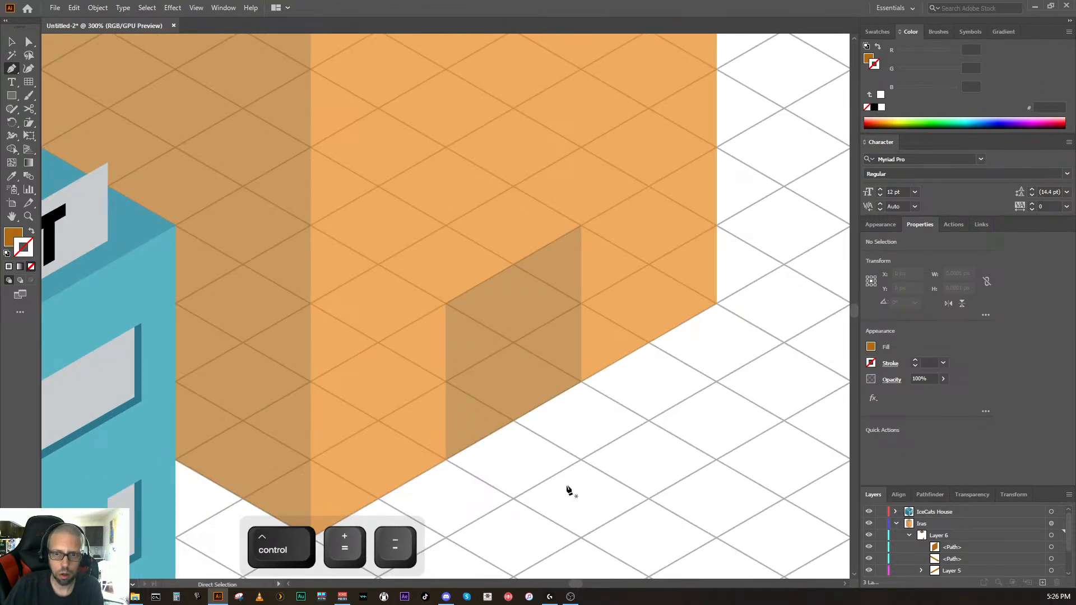
pyautogui.keyDown('ctrl'); pyautogui.click(493, 387); pyautogui.keyUp('ctrl')
pyautogui.moveTo(394, 399); pyautogui.dragTo(482, 253)
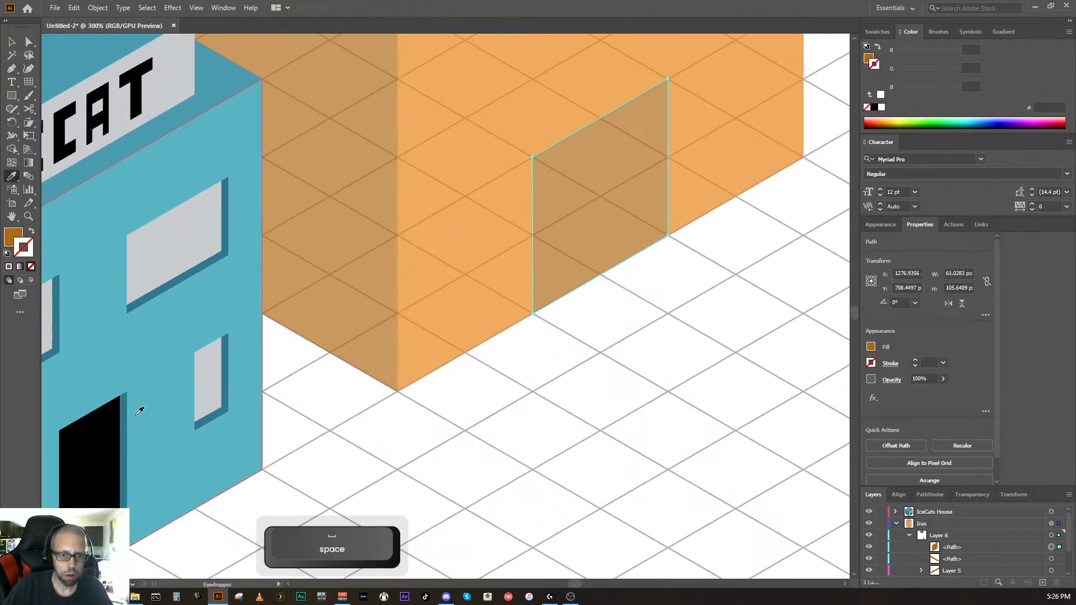
pyautogui.click(128, 442)
pyautogui.keyDown('ctrl'); pyautogui.click(564, 411); pyautogui.keyUp('ctrl')
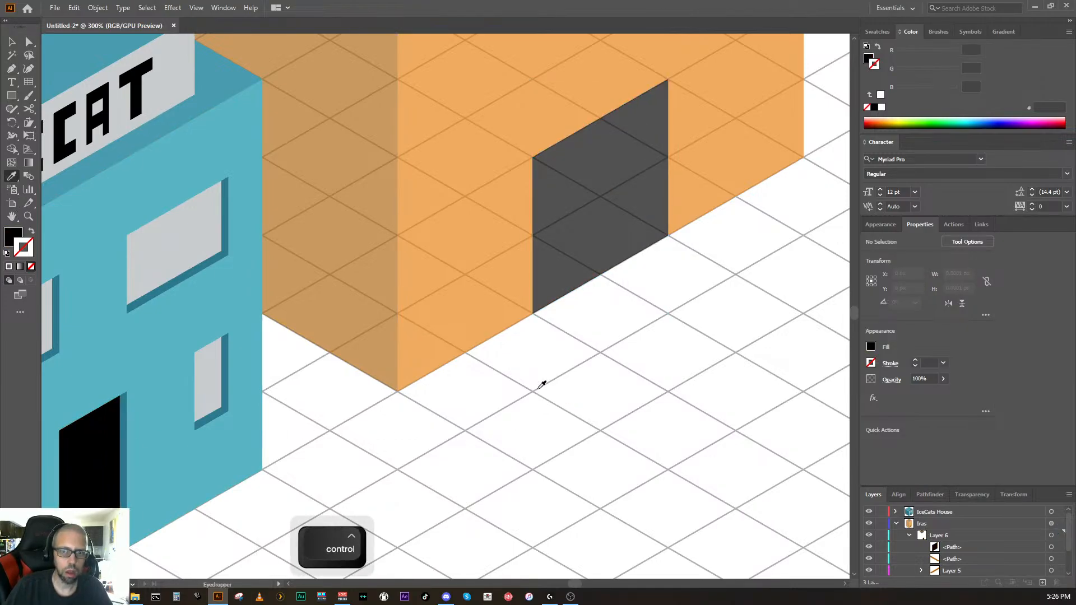
# Step: Fill the orange building's door with the light grey sampled from an IceCat house window and deselect it
pyautogui.keyDown('ctrl'); pyautogui.click(580, 260); pyautogui.keyUp('ctrl')
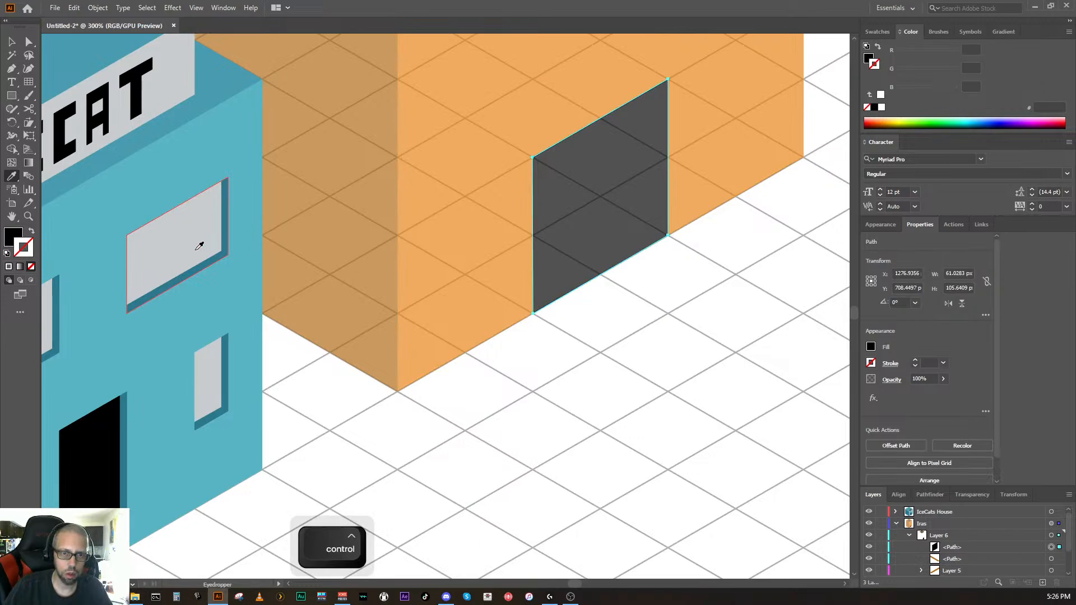
pyautogui.click(199, 245)
pyautogui.keyDown('ctrl'); pyautogui.click(509, 372); pyautogui.keyUp('ctrl')
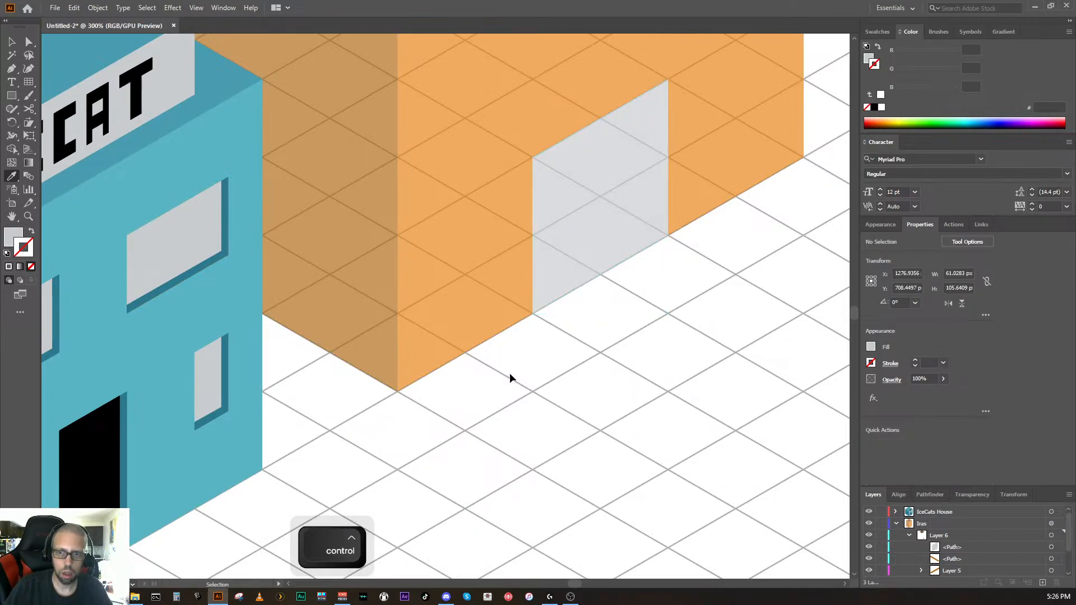
# Step: Examine the grey door against both buildings, close up and in the full view
pyautogui.hotkey('ctrl', '-')
pyautogui.hotkey('ctrl', '-')
pyautogui.hotkey('ctrl', '-')
pyautogui.hotkey('ctrl', '-')
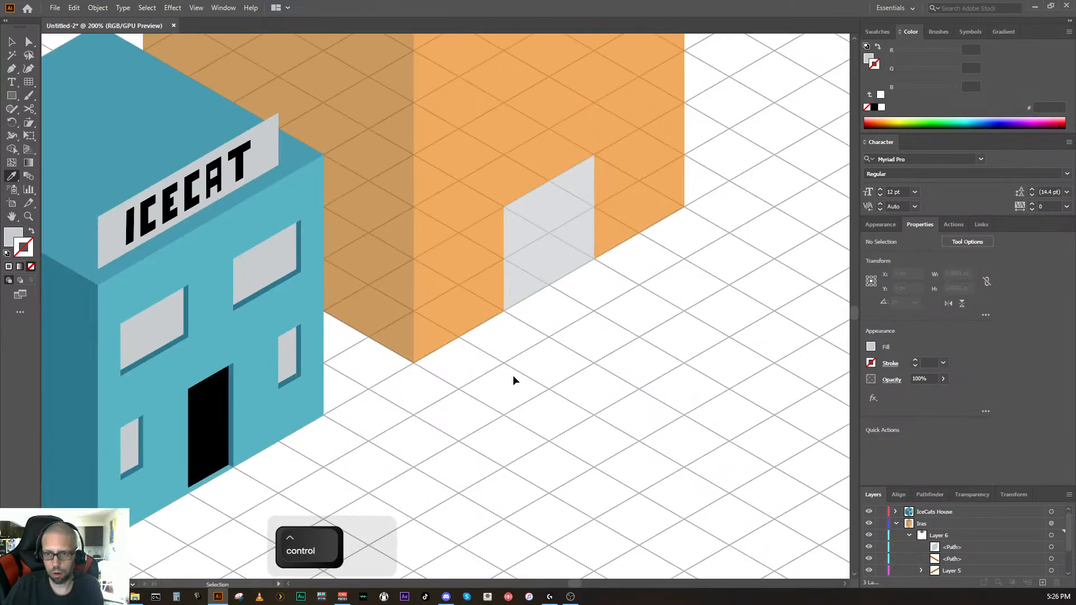
pyautogui.hotkey('ctrl', '=')
pyautogui.hotkey('ctrl', '-')
pyautogui.hotkey('ctrl', '=')
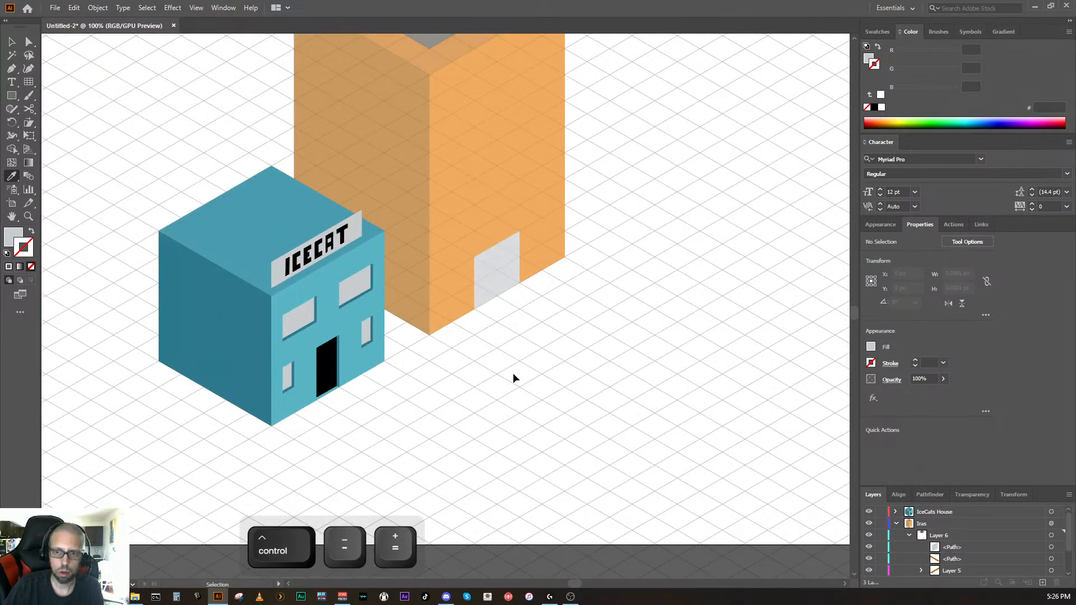
pyautogui.hotkey('ctrl', '-')
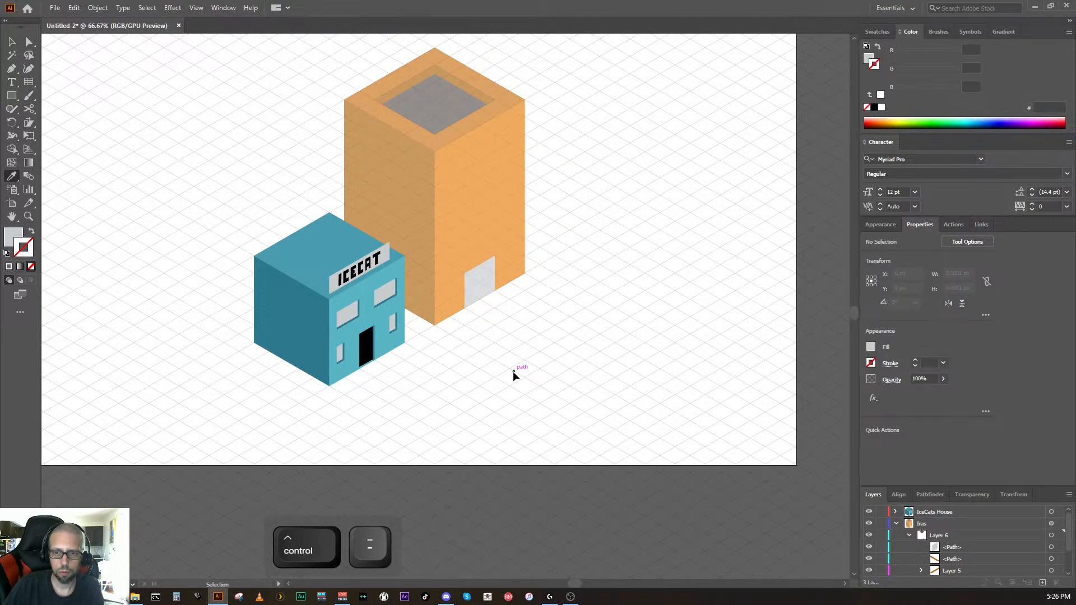
pyautogui.hotkey('ctrl', '=')
pyautogui.hotkey('ctrl', '=')
pyautogui.hotkey('ctrl', '=')
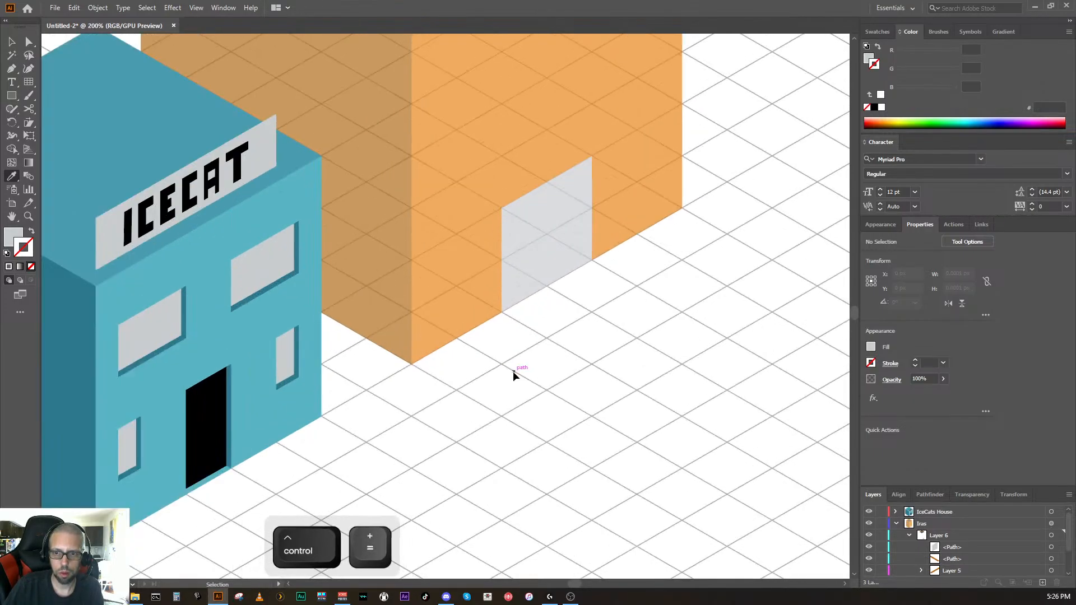
pyautogui.hotkey('ctrl', '-')
pyautogui.hotkey('ctrl', '-')
pyautogui.hotkey('ctrl', '-')
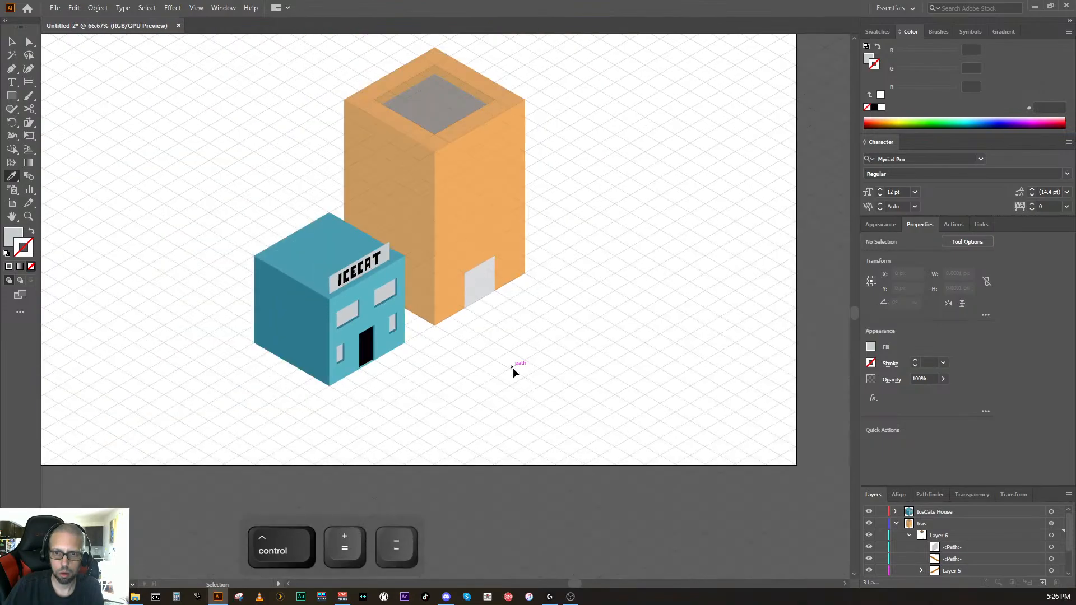
pyautogui.hotkey('ctrl', '=')
pyautogui.hotkey('ctrl', '-')
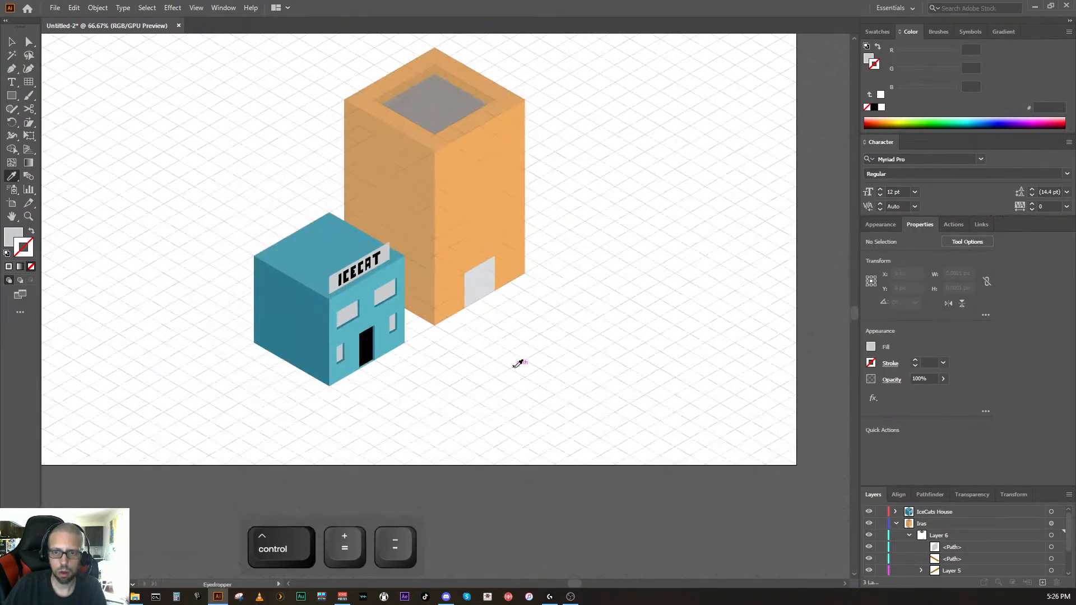
pyautogui.press('space')
pyautogui.moveTo(512, 368); pyautogui.dragTo(501, 433)
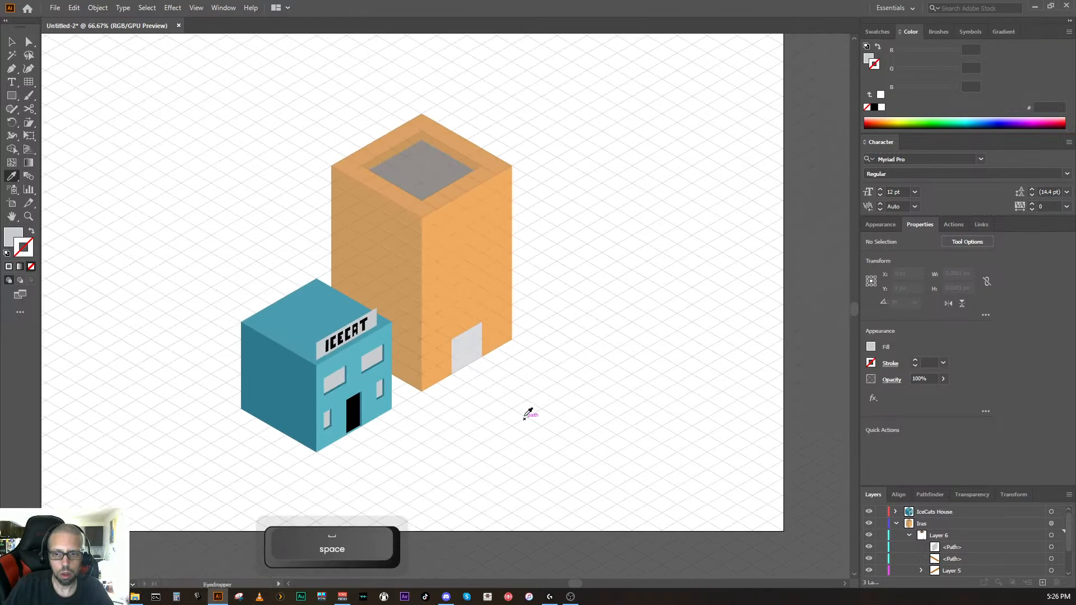
# Step: Draw a closed grey window about 30 px wide with vertical sides about 35 px high on the right wall near its upper front corner
pyautogui.click(12, 70)
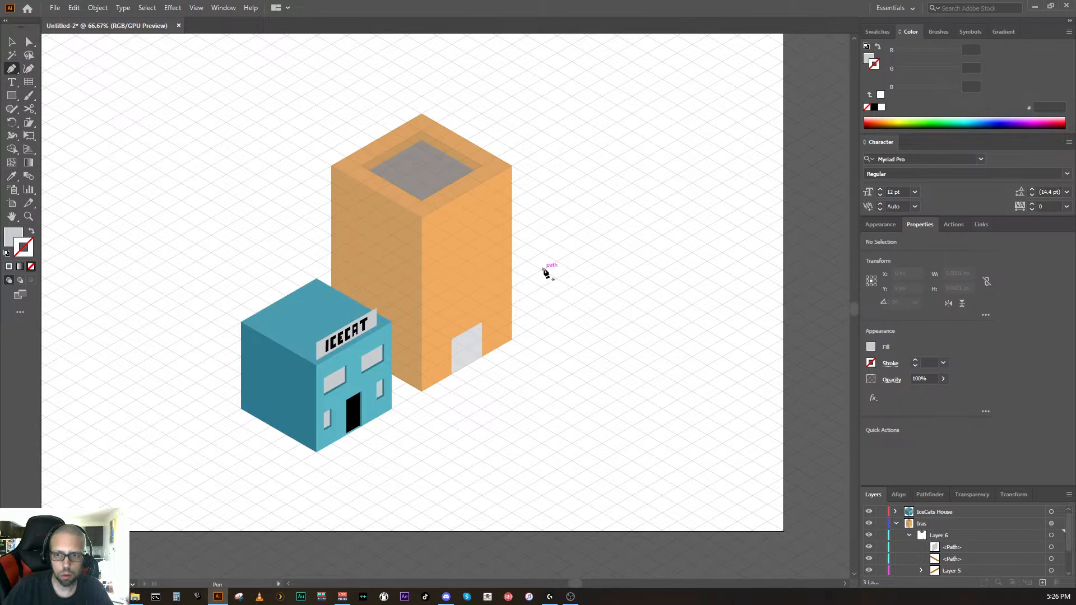
pyautogui.click(437, 245)
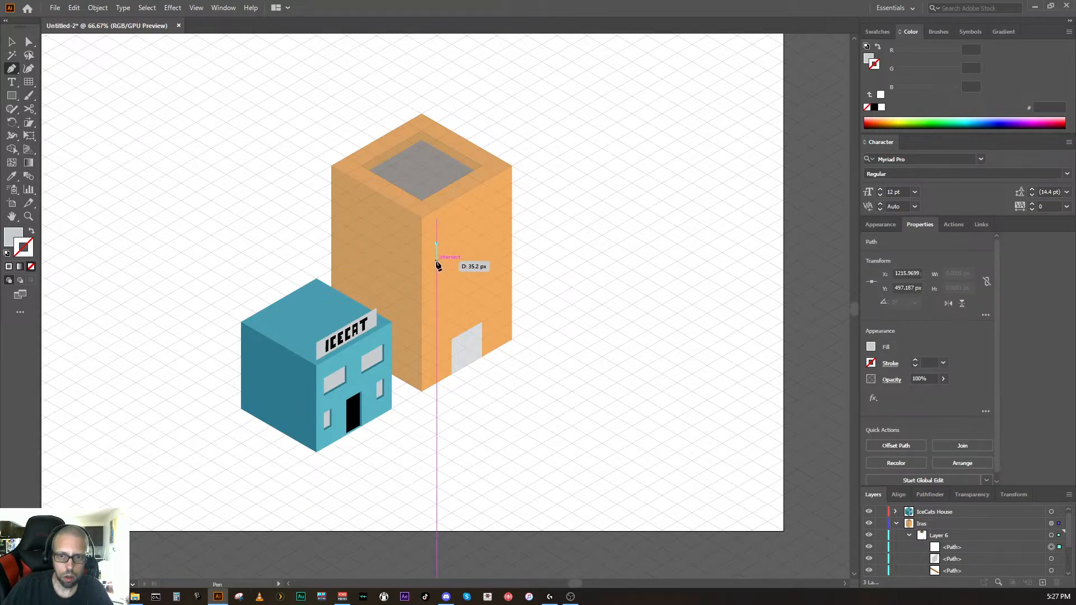
pyautogui.click(436, 258)
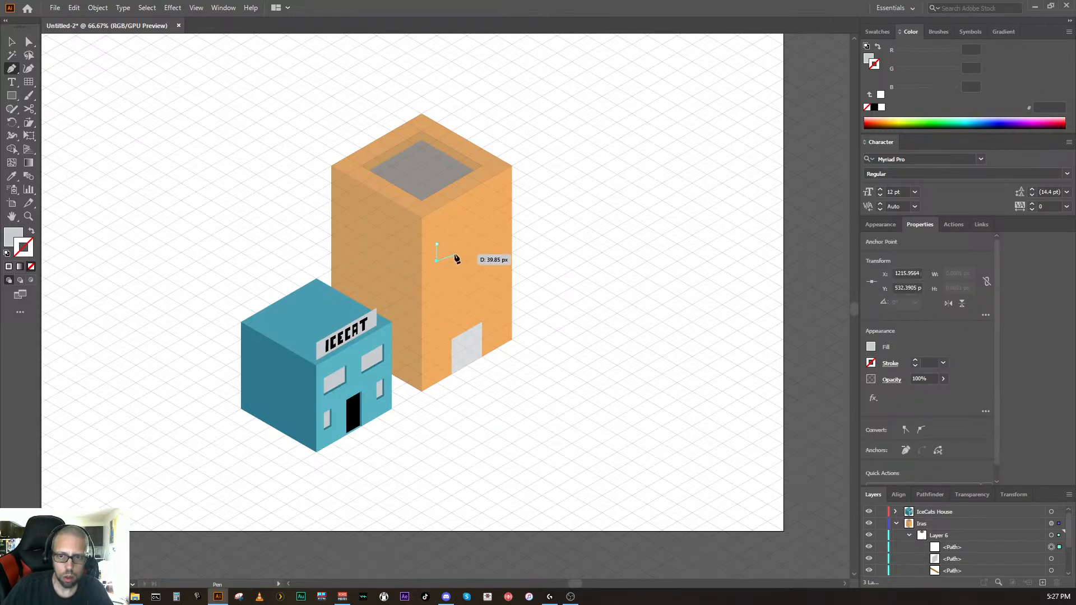
pyautogui.hotkey('ctrl', '=')
pyautogui.hotkey('ctrl', '=')
pyautogui.hotkey('ctrl', '=')
pyautogui.hotkey('ctrl', '=')
pyautogui.hotkey('ctrl', '=')
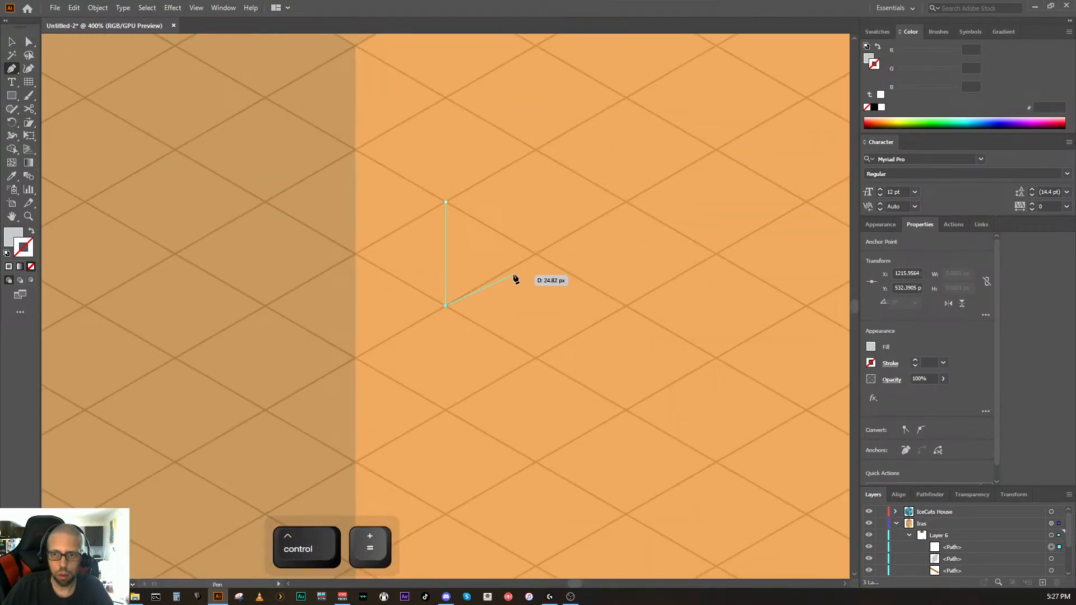
pyautogui.click(536, 254)
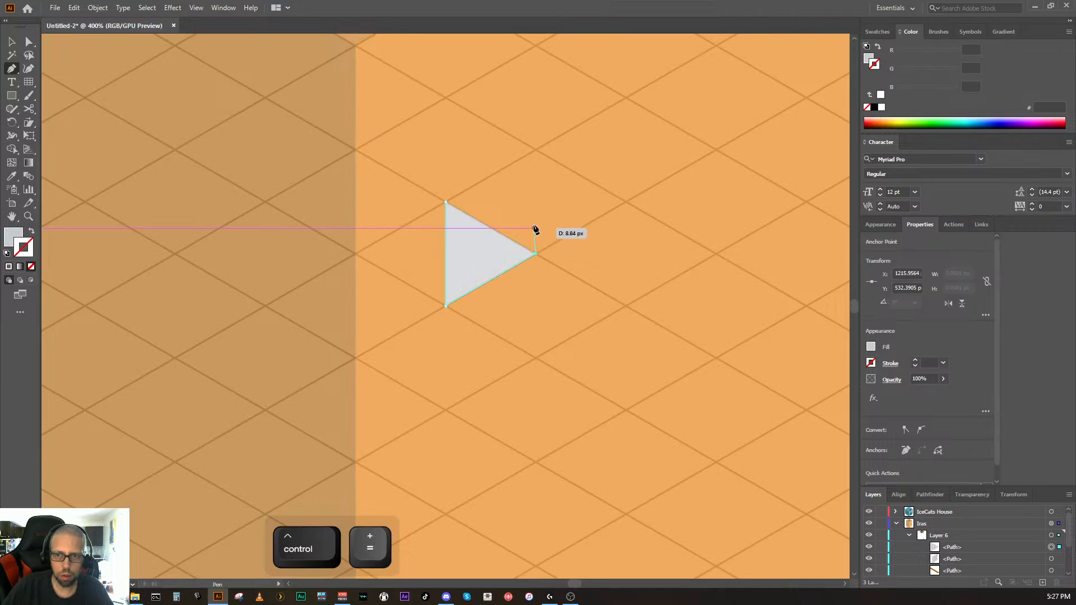
pyautogui.click(536, 149)
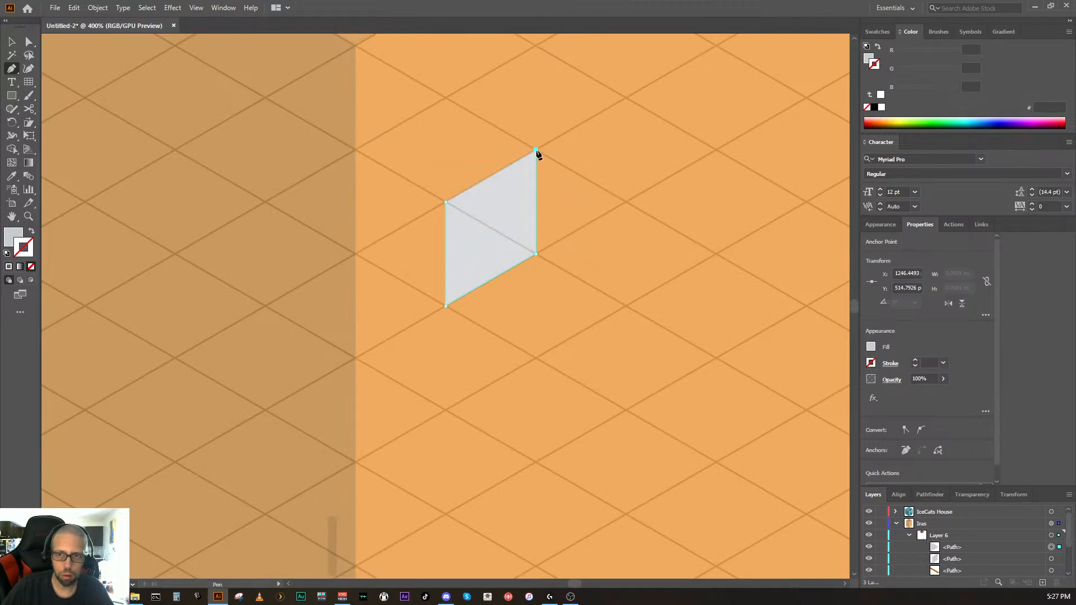
pyautogui.click(447, 201)
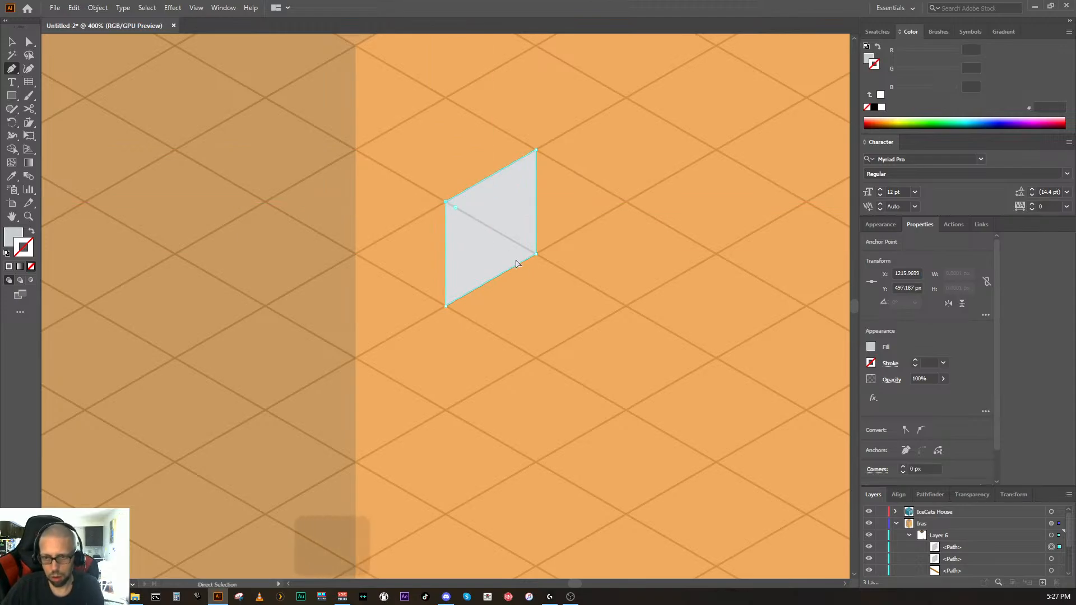
# Step: Add a new sublayer above Layer 6 inside the Iras layer, with the window in close view
pyautogui.hotkey('ctrl', '-')
pyautogui.hotkey('ctrl', '=')
pyautogui.hotkey('ctrl', '=')
pyautogui.hotkey('ctrl', '=')
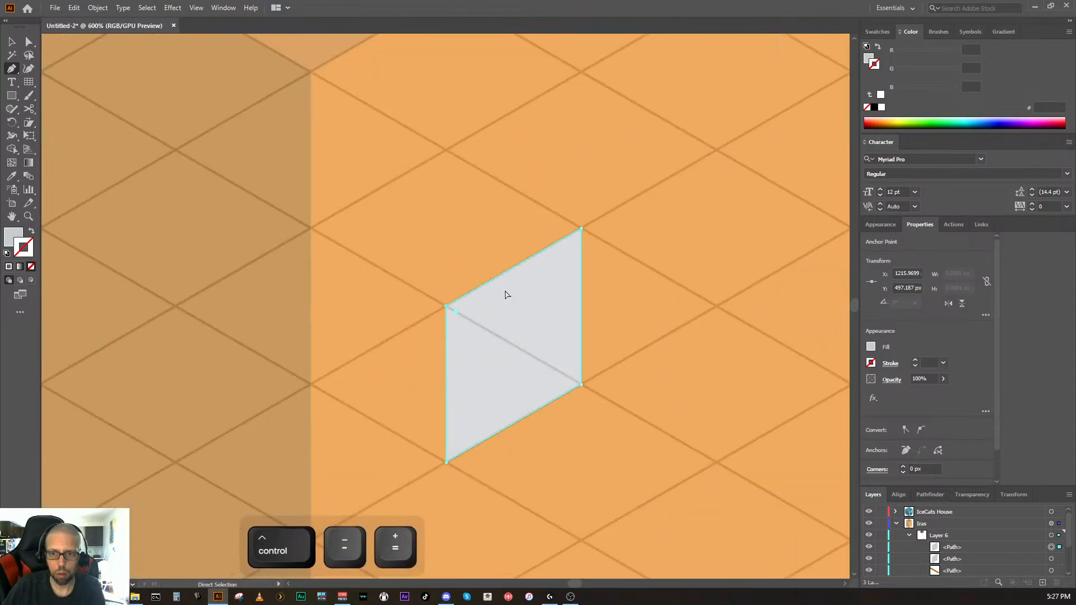
pyautogui.moveTo(513, 334); pyautogui.dragTo(404, 262)
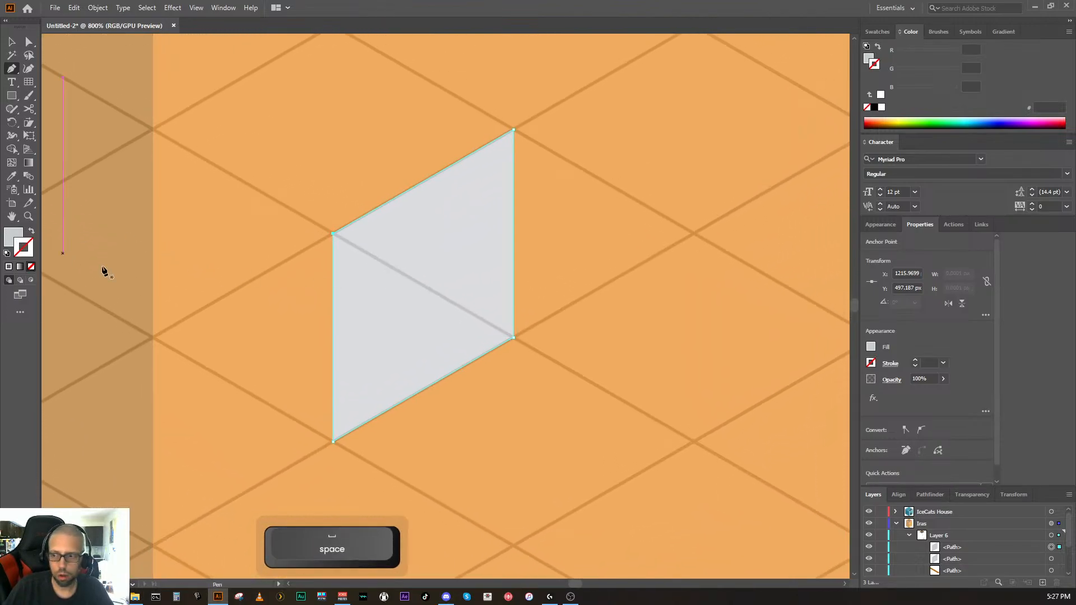
pyautogui.click(1043, 583)
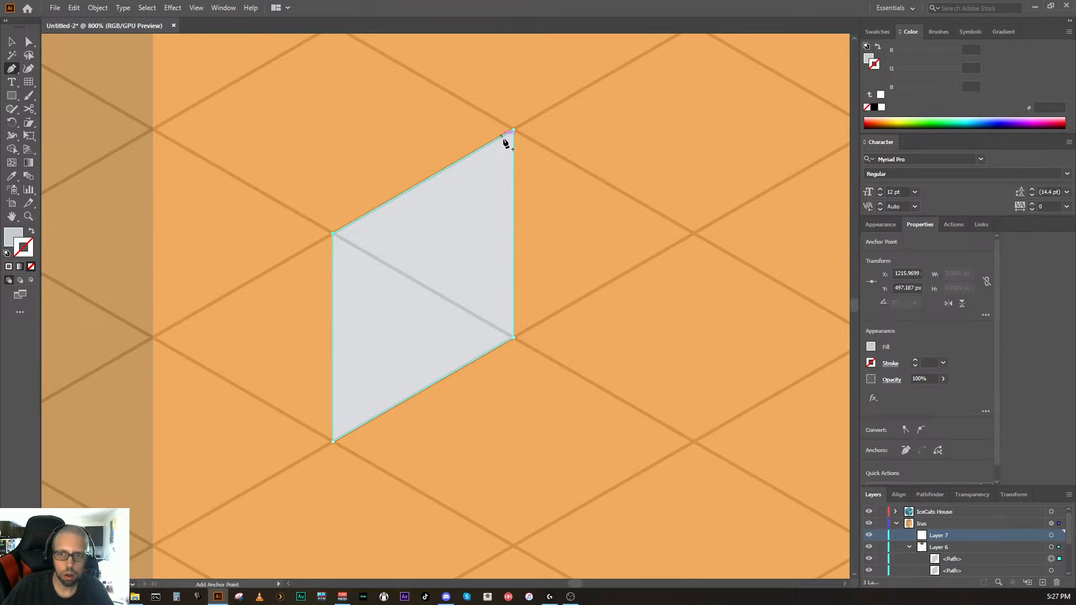
pyautogui.click(503, 137)
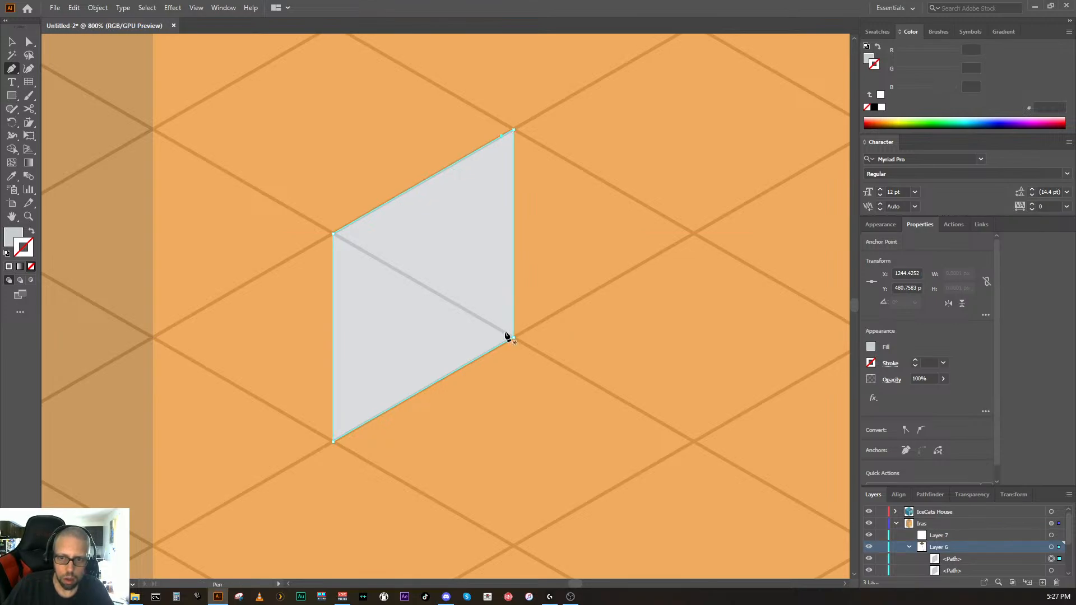
pyautogui.press('ctrl')
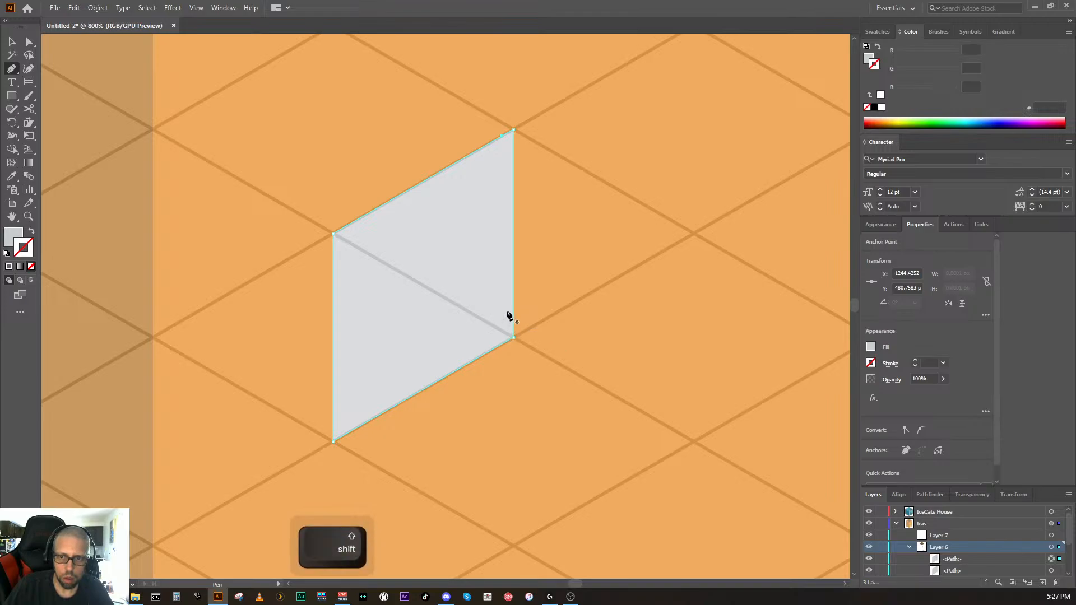
pyautogui.hotkey('ctrl', 'z')
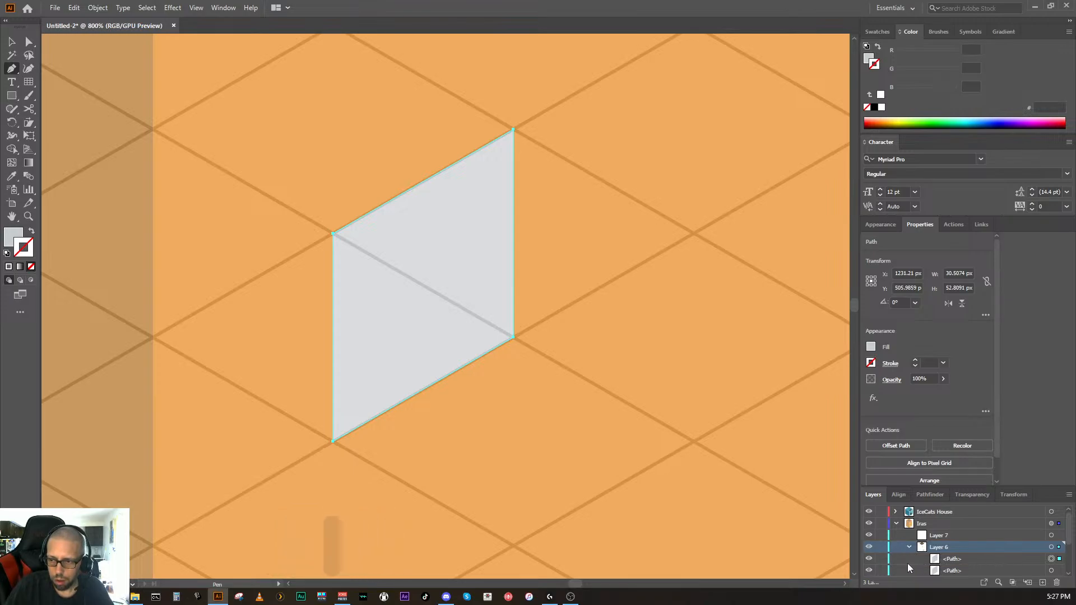
# Step: Lock the grey window pane and draw a closed L-shaped strip about 3 px wide along its right and lower edges
pyautogui.click(880, 559)
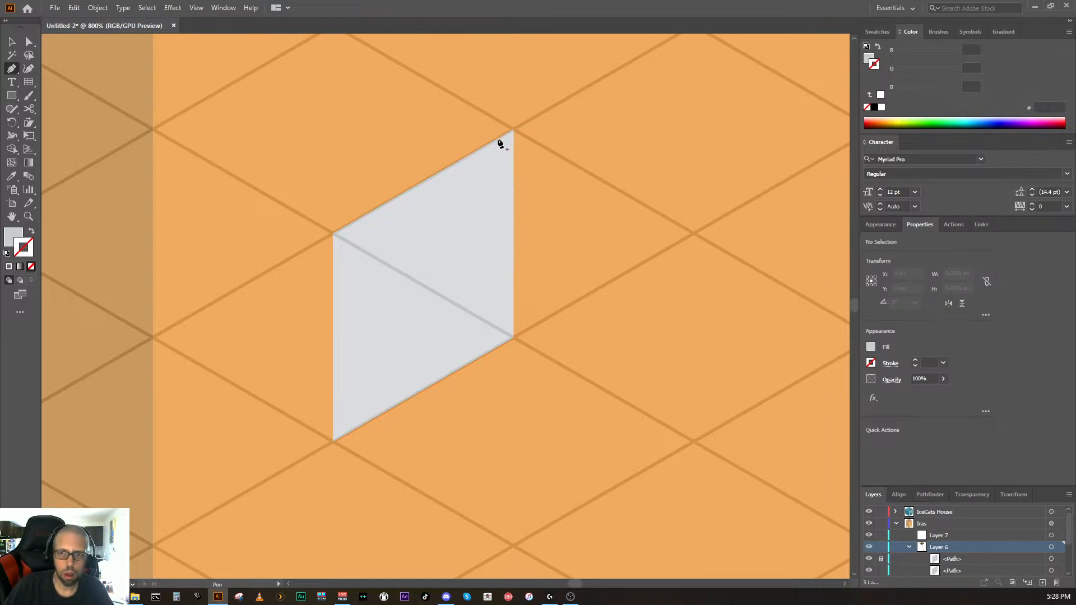
pyautogui.click(498, 137)
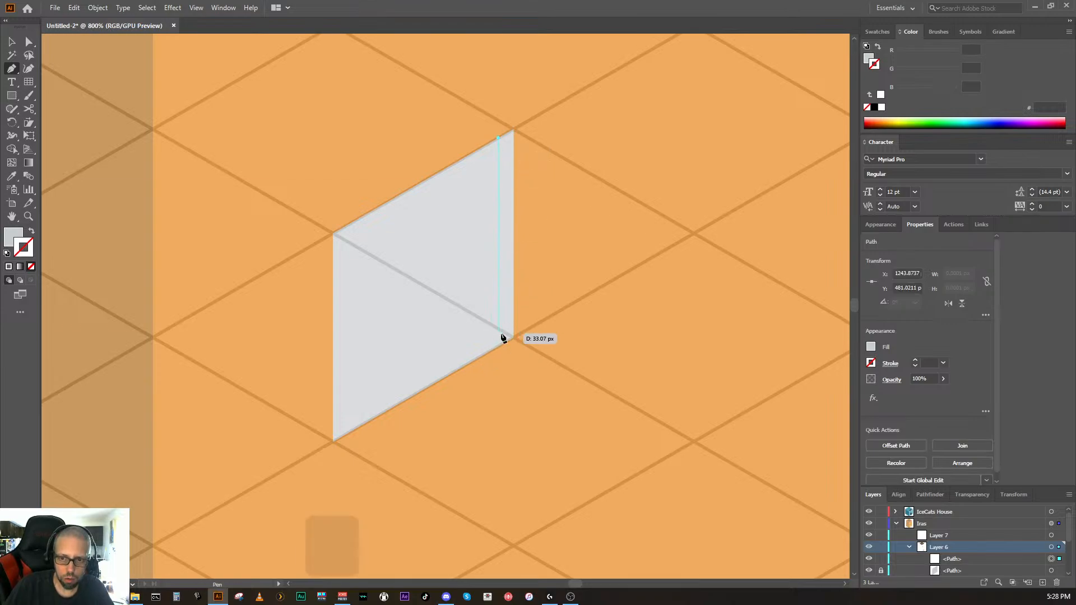
pyautogui.press('shift')
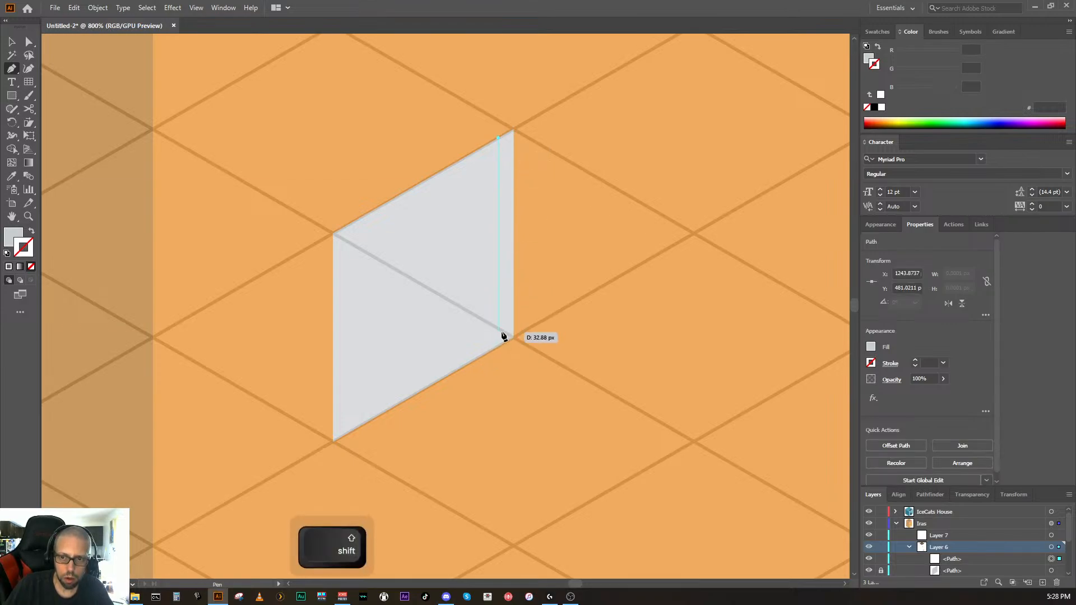
pyautogui.keyDown('shift'); pyautogui.click(499, 329); pyautogui.keyUp('shift')
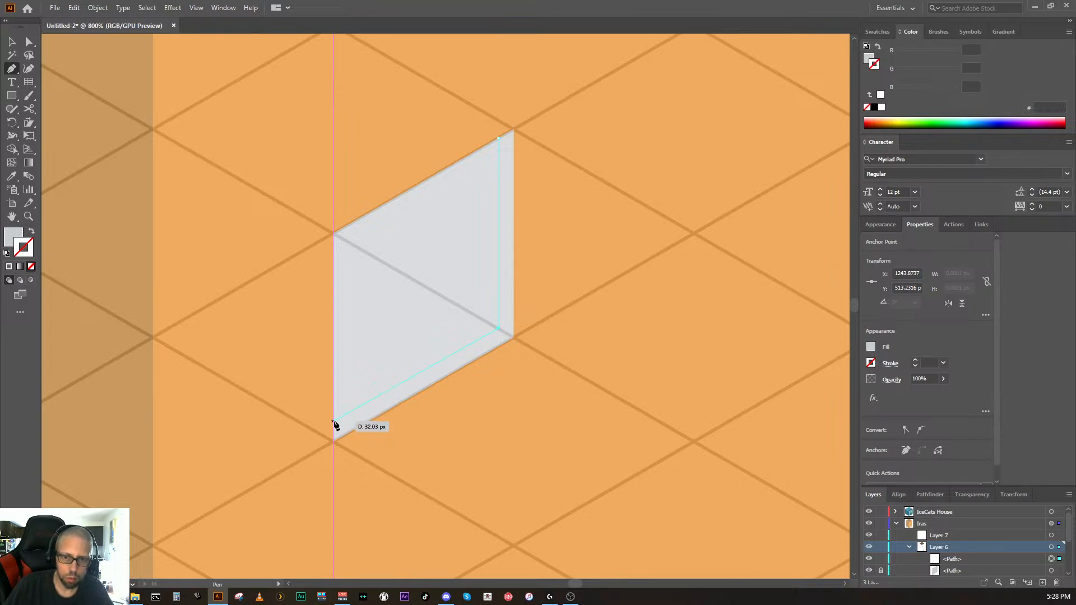
pyautogui.click(333, 421)
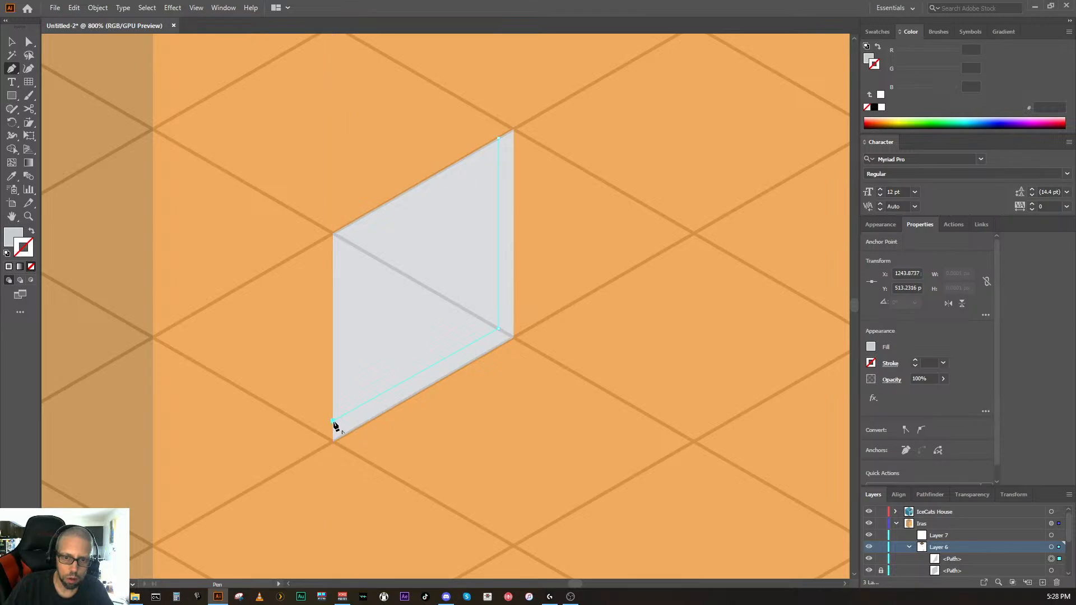
pyautogui.click(334, 441)
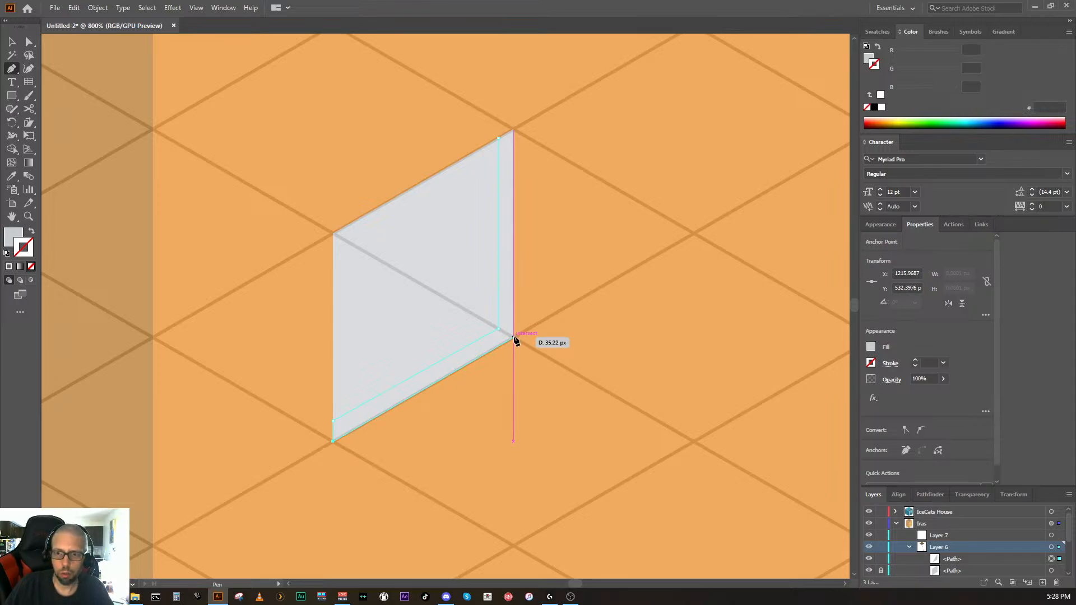
pyautogui.click(513, 337)
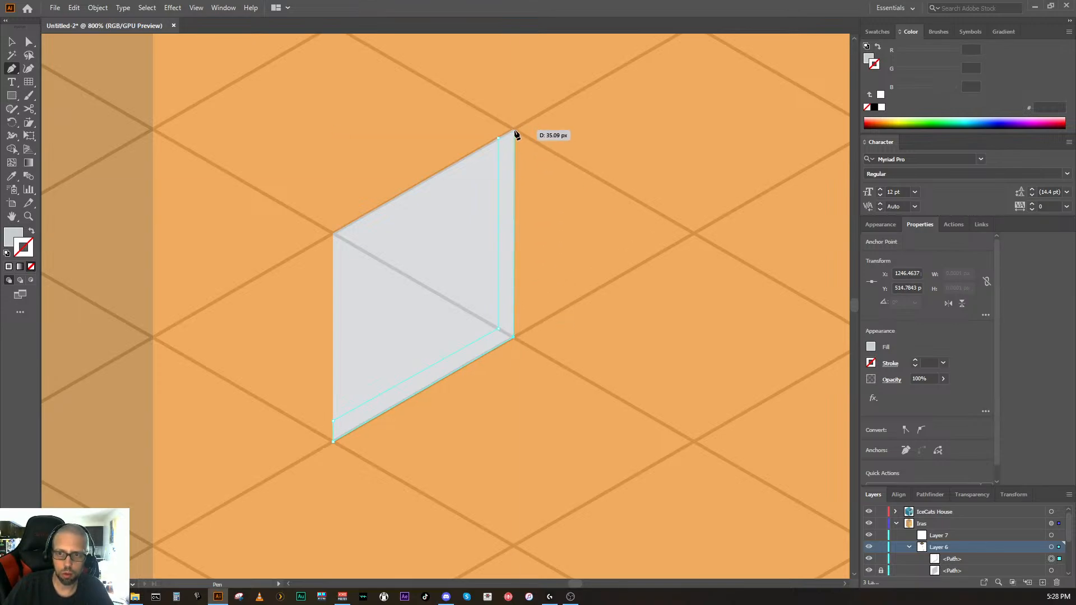
pyautogui.click(514, 131)
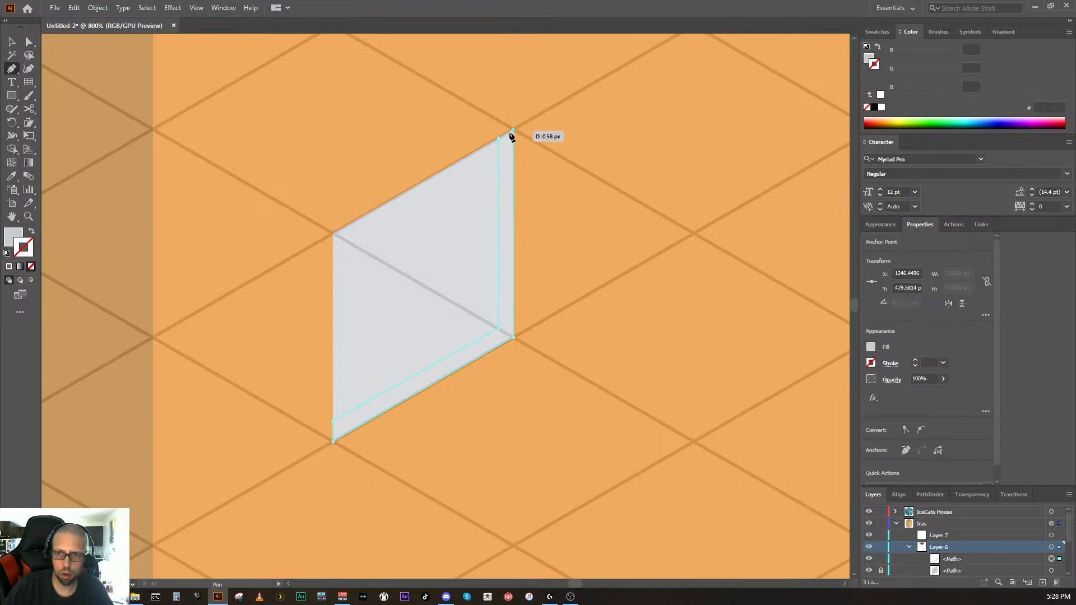
pyautogui.click(498, 139)
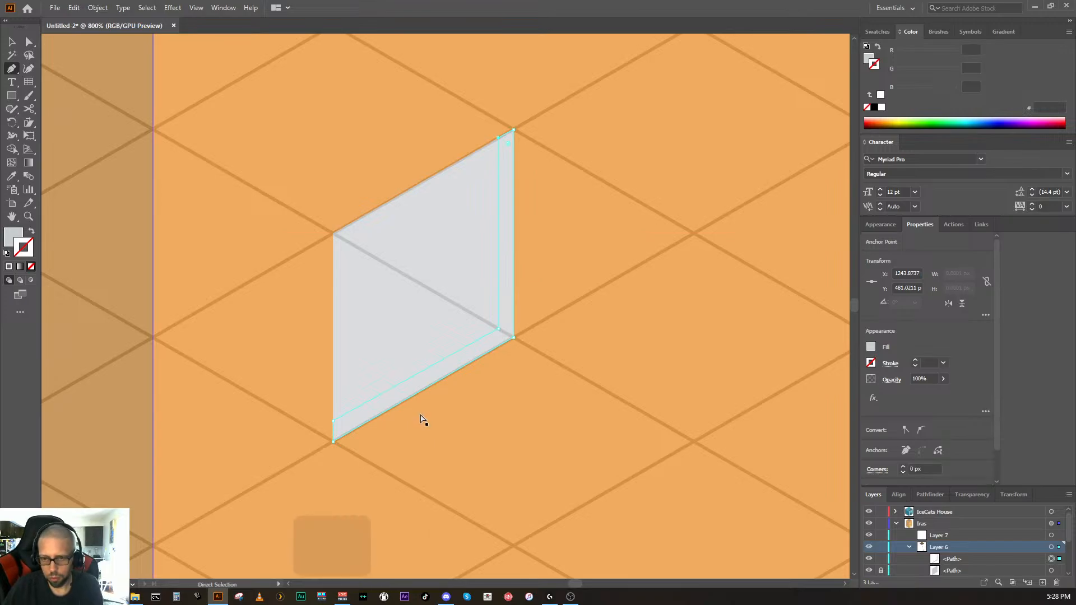
# Step: Fill the window's L-shaped edge strip with dark grey 525454
pyautogui.hotkey('ctrl', '-')
pyautogui.hotkey('ctrl', '-')
pyautogui.hotkey('ctrl', '-')
pyautogui.hotkey('ctrl', '-')
pyautogui.hotkey('ctrl', '-')
pyautogui.hotkey('ctrl', '-')
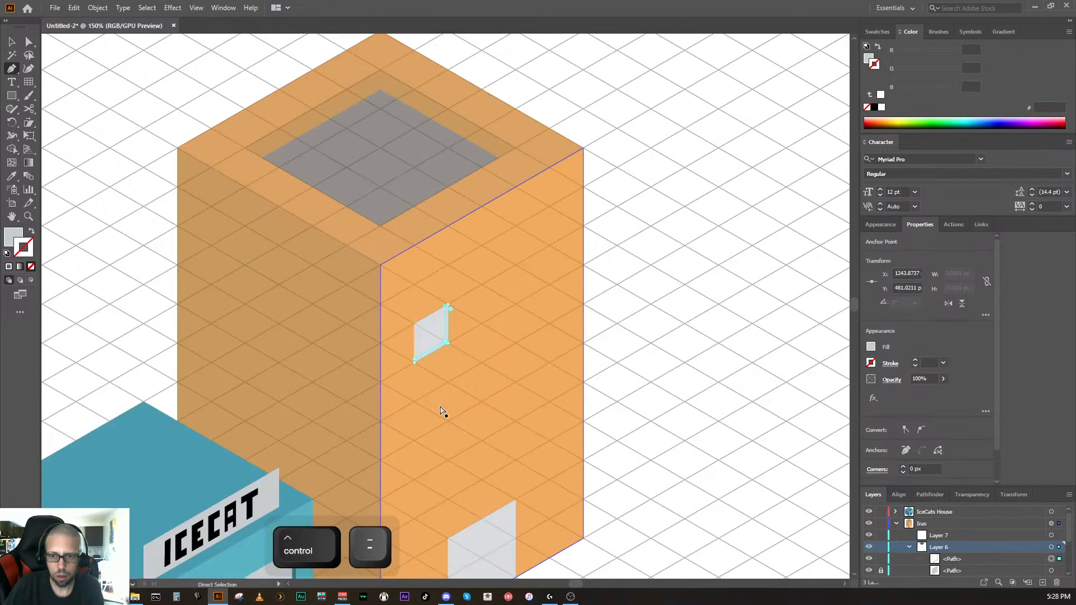
pyautogui.hotkey('ctrl', '=')
pyautogui.hotkey('ctrl', '=')
pyautogui.hotkey('ctrl', '=')
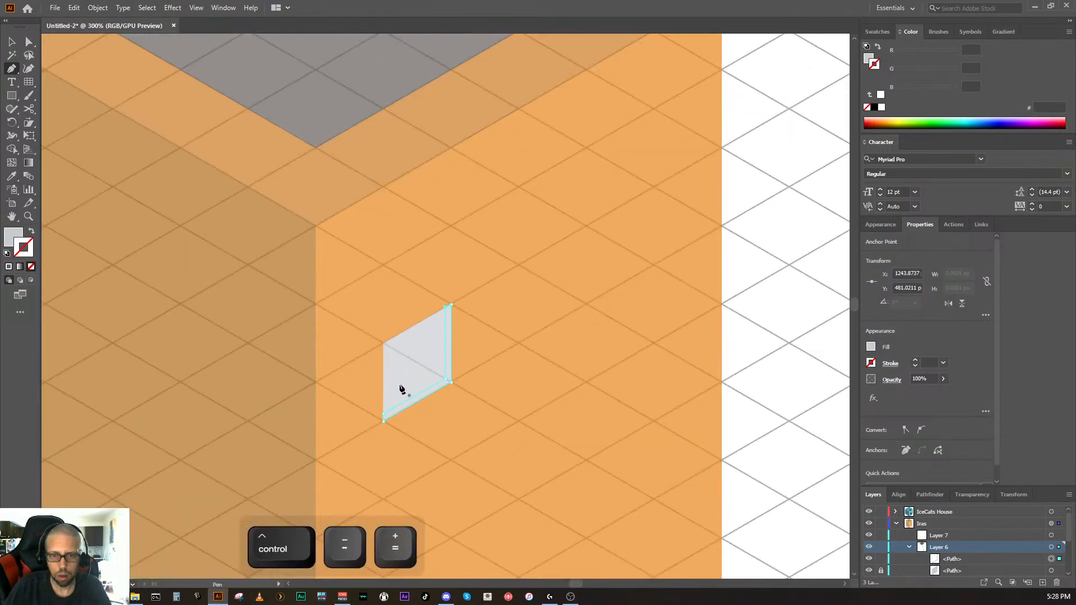
pyautogui.doubleClick(13, 236)
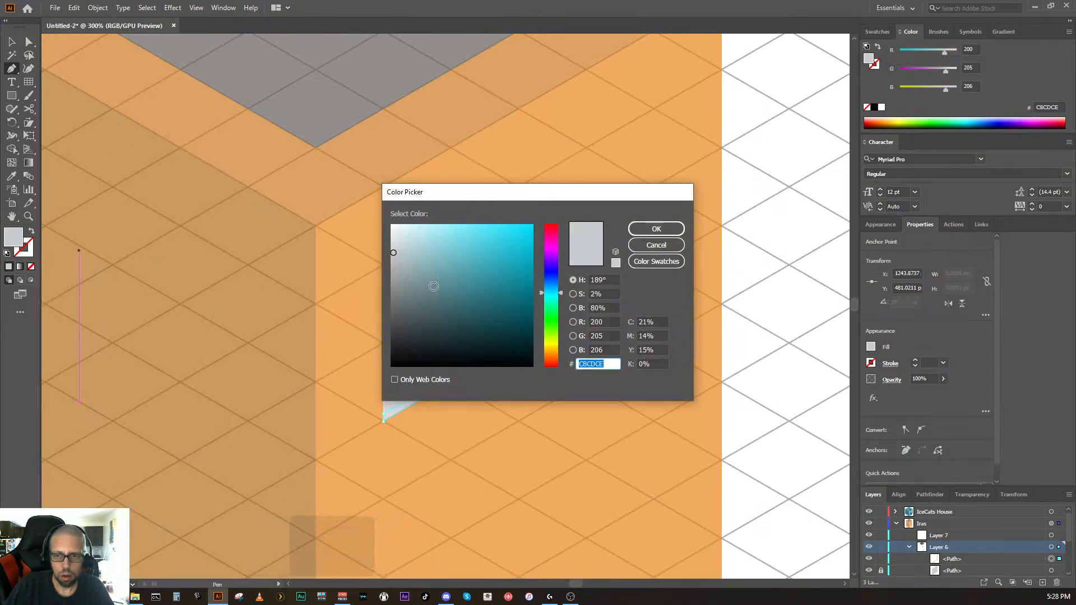
pyautogui.moveTo(394, 303); pyautogui.dragTo(393, 320)
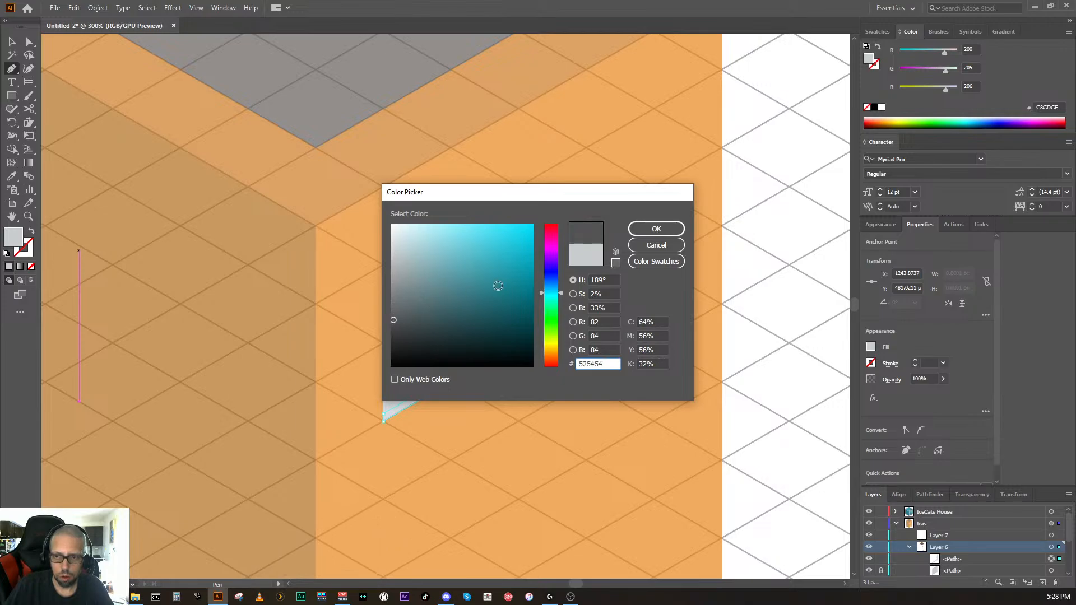
pyautogui.click(636, 229)
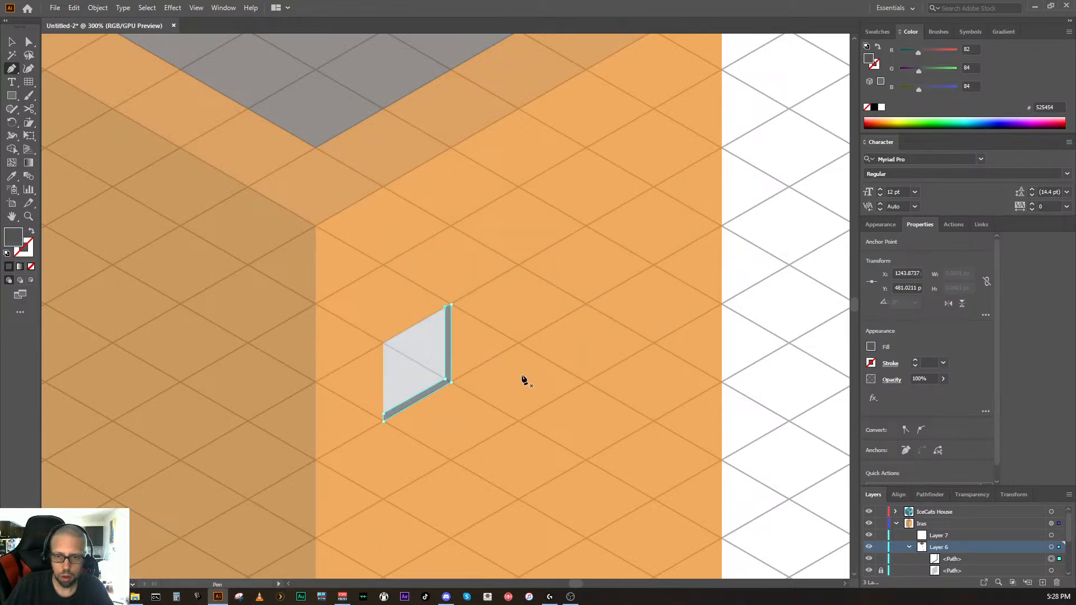
# Step: Deselect the edge strip and examine the shaded window against the whole orange building and the IceCat house
pyautogui.hotkey('ctrl', '-')
pyautogui.hotkey('ctrl', '-')
pyautogui.hotkey('ctrl', '-')
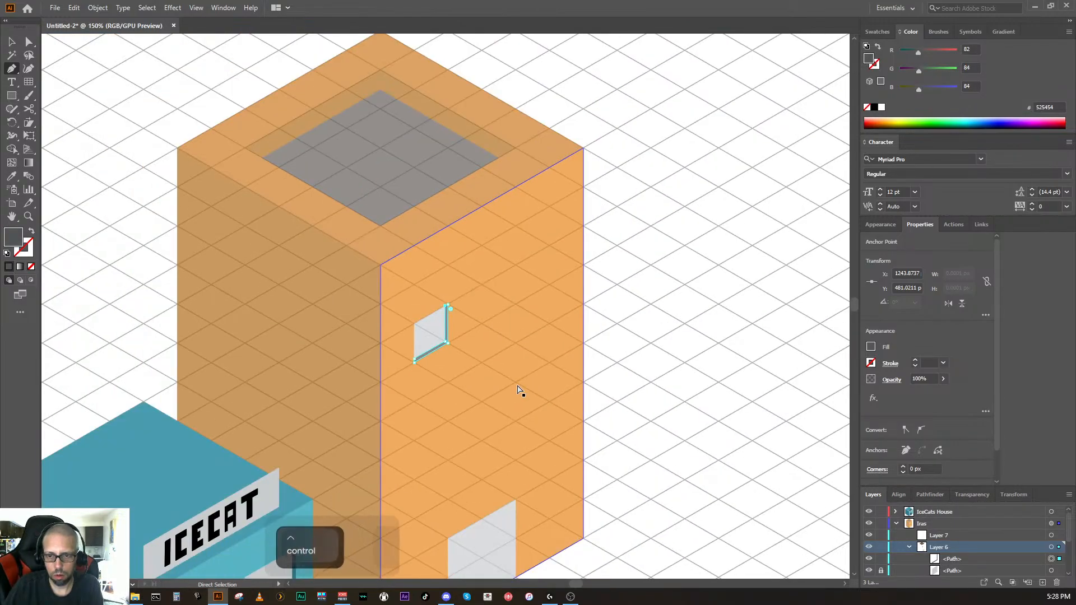
pyautogui.hotkey('ctrl', '=')
pyautogui.hotkey('ctrl', '=')
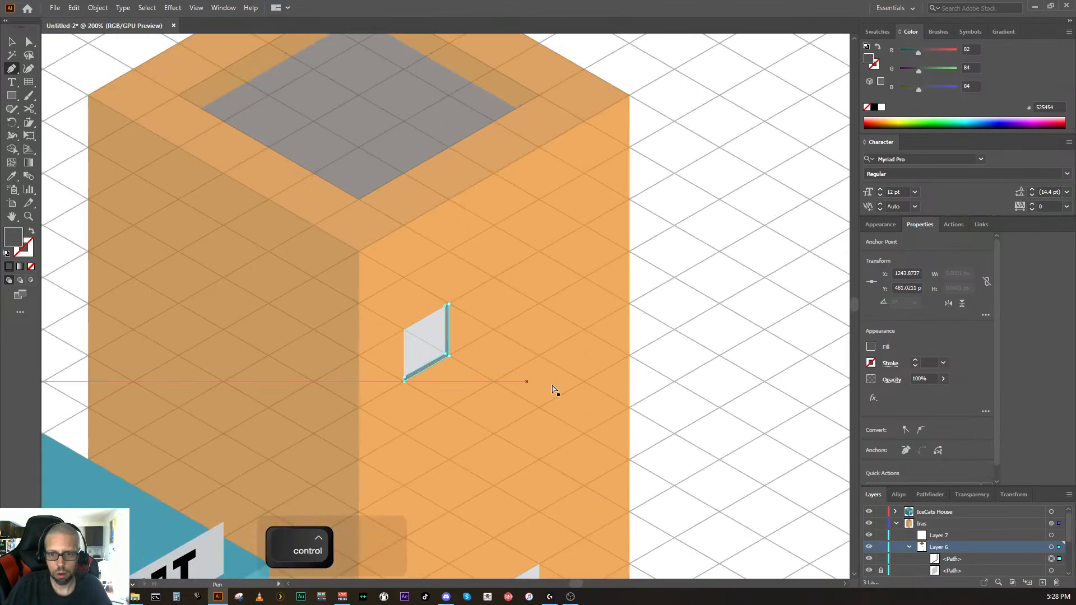
pyautogui.keyDown('ctrl'); pyautogui.click(662, 397); pyautogui.keyUp('ctrl')
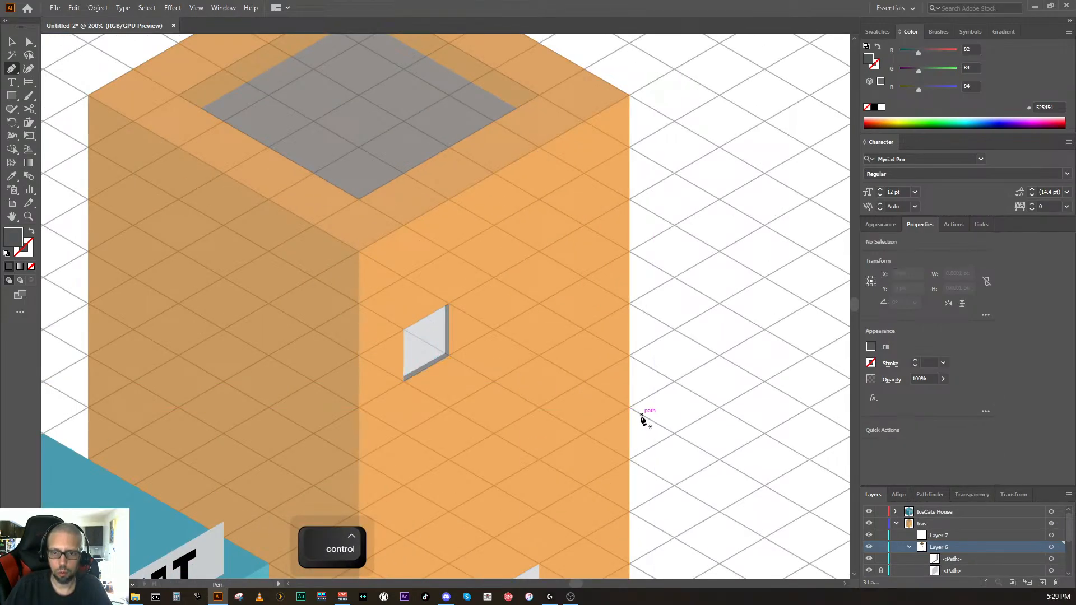
pyautogui.hotkey('ctrl', '-')
pyautogui.hotkey('ctrl', '-')
pyautogui.hotkey('ctrl', '-')
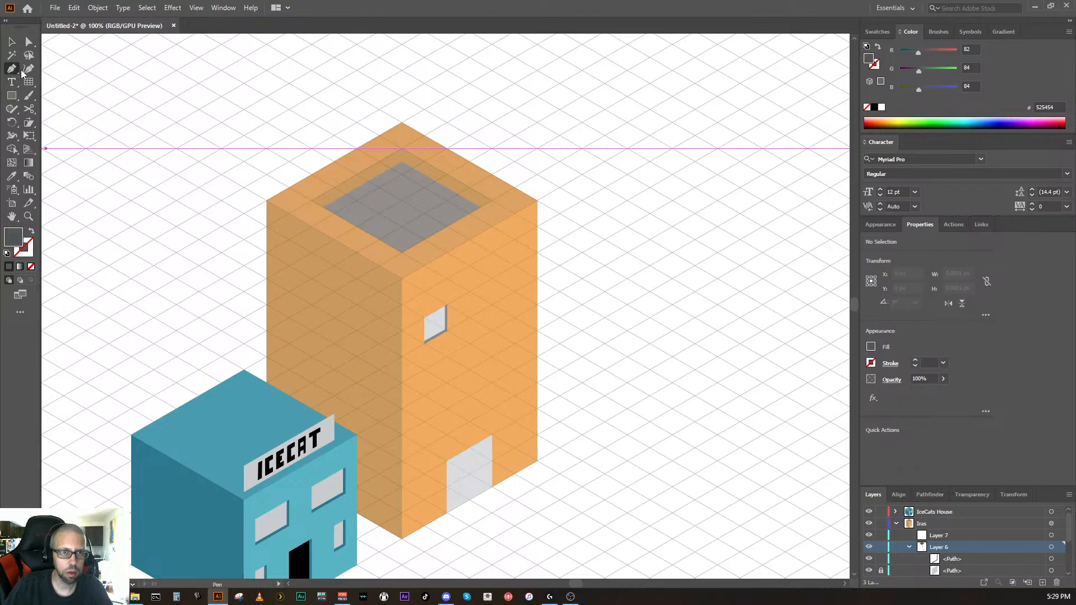
# Step: Lock the orange building's group and select the window's dark grey edge strip
pyautogui.click(11, 42)
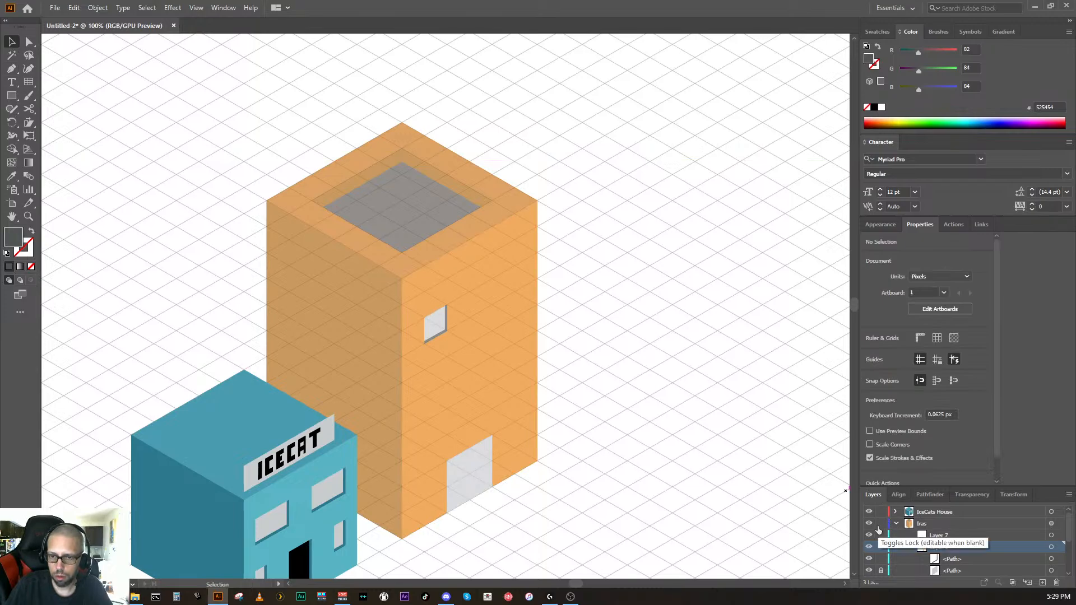
pyautogui.scroll(-5, 897, 529)
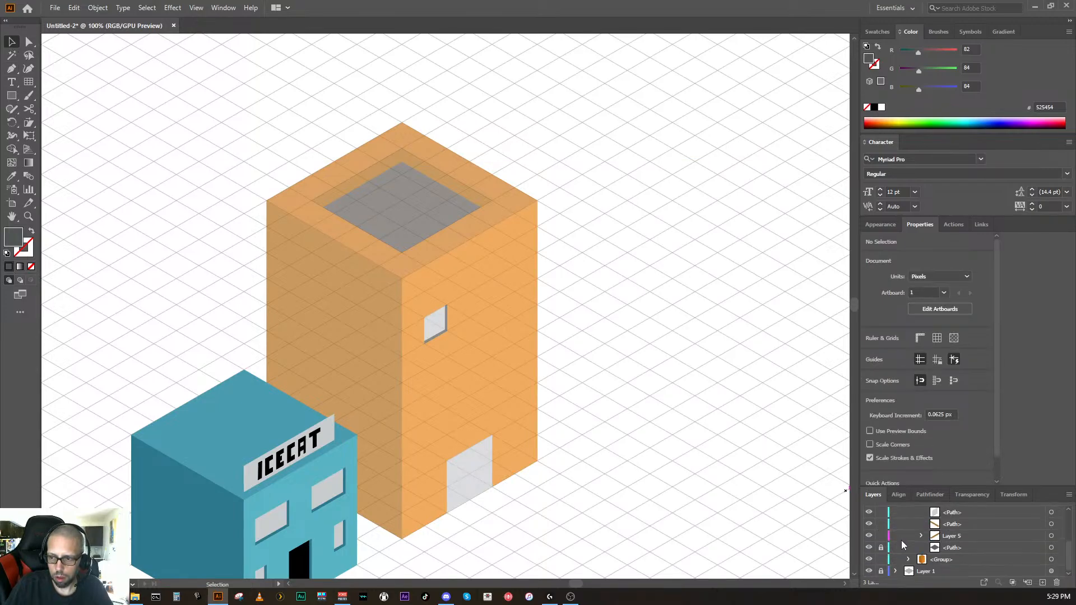
pyautogui.click(881, 560)
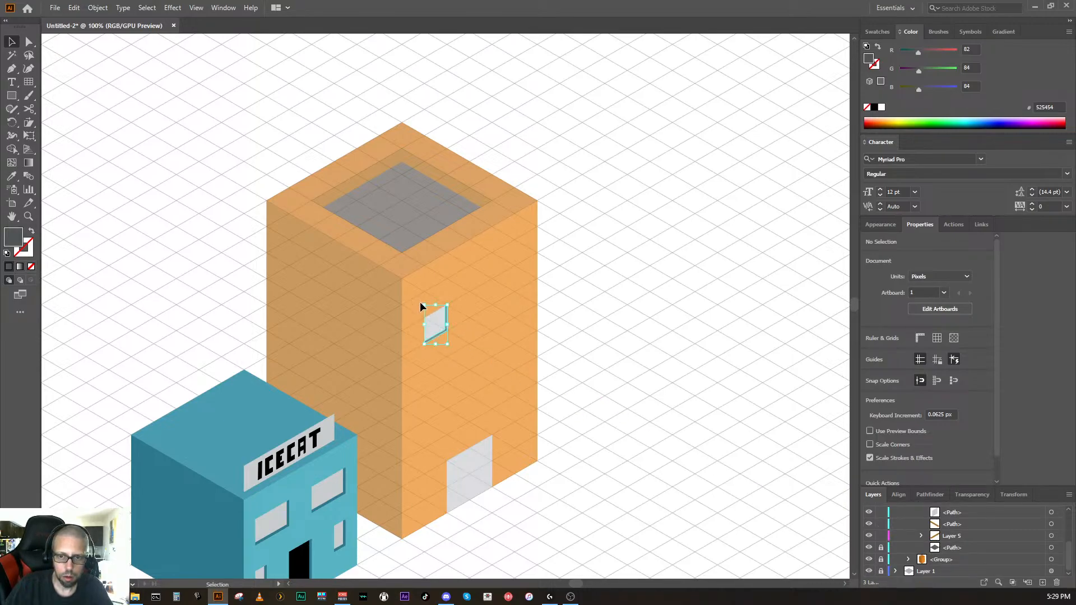
pyautogui.click(435, 326)
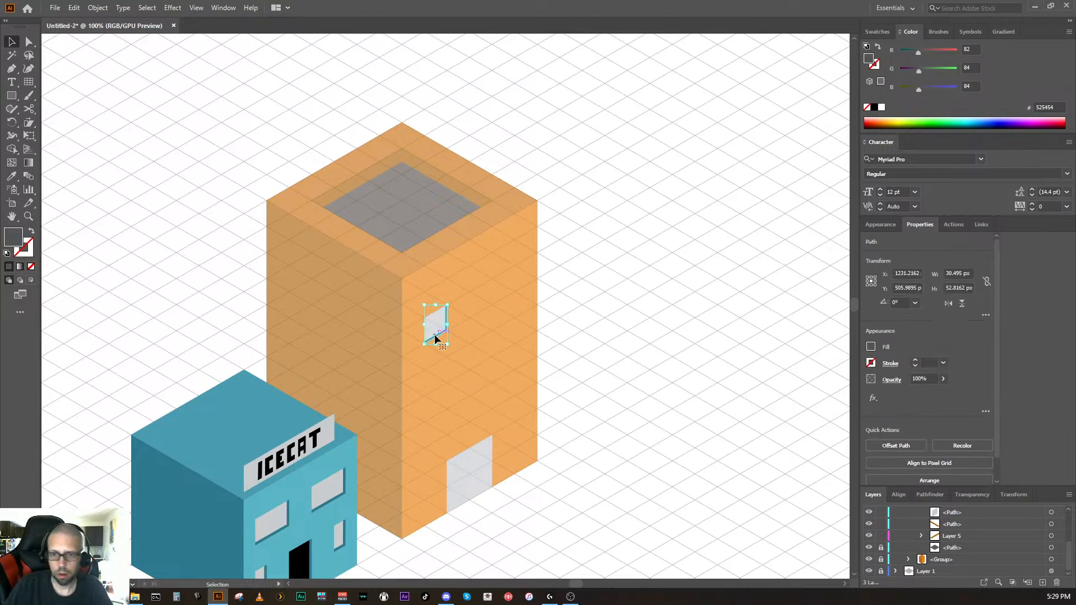
pyautogui.press('alt')
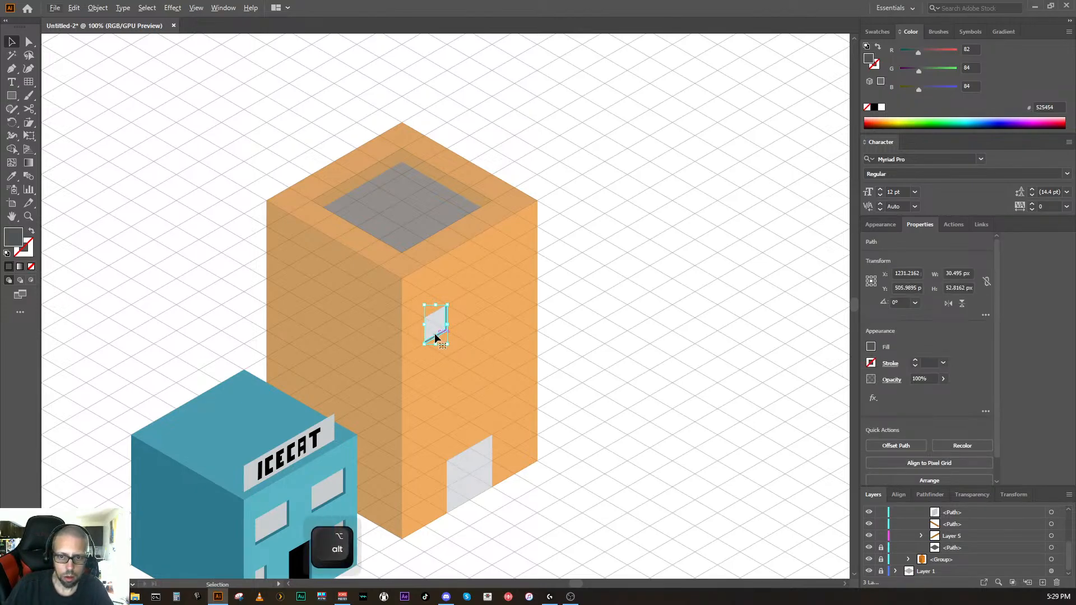
pyautogui.keyDown('alt'); pyautogui.click(435, 331); pyautogui.keyUp('alt')
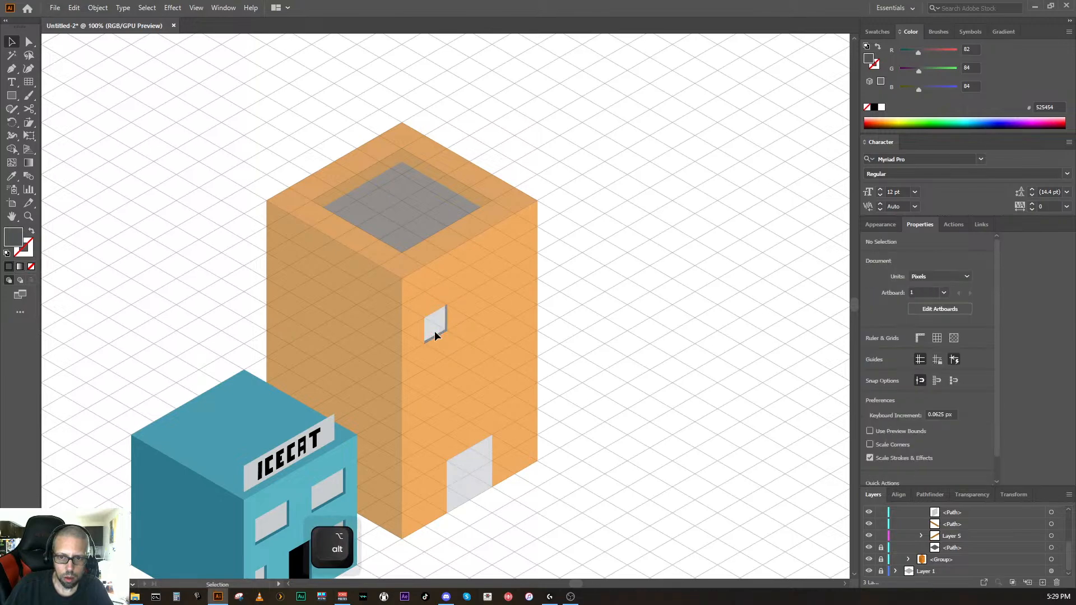
pyautogui.click(435, 332)
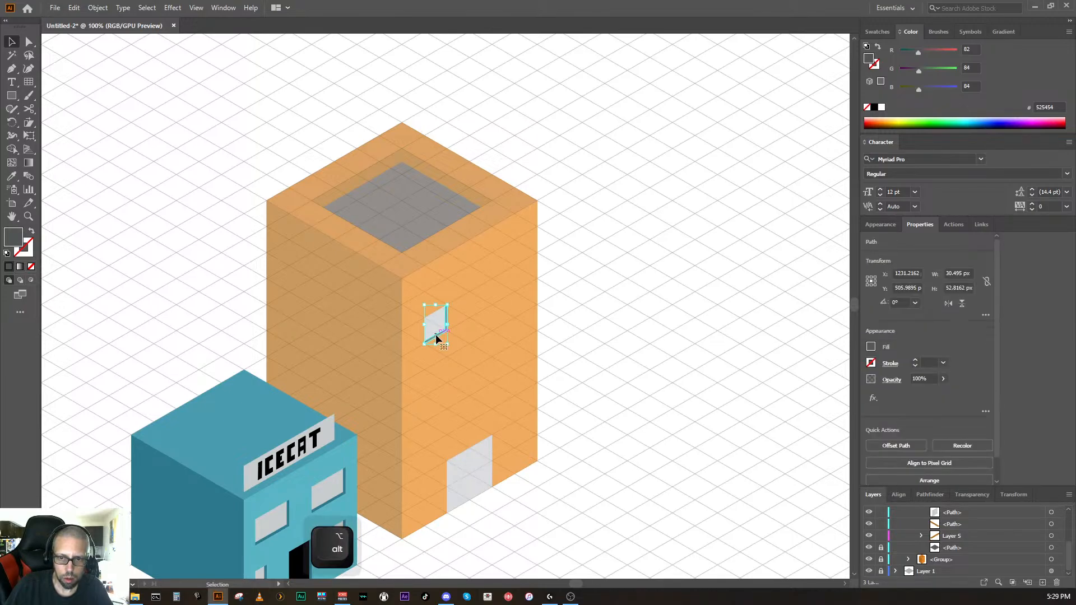
pyautogui.press('shift')
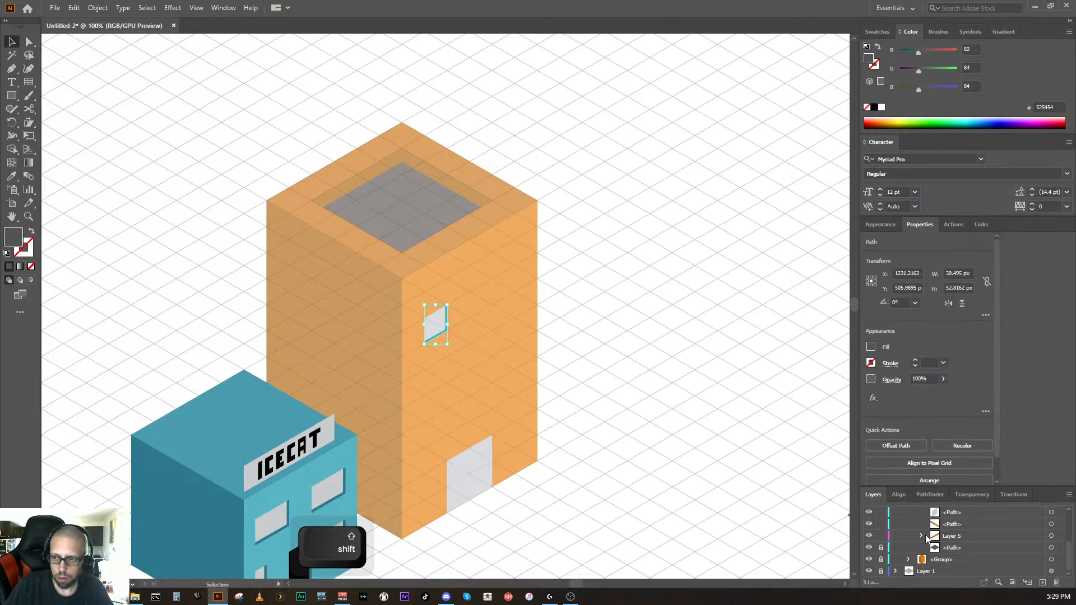
# Step: Try to unlock the grey window pane and select it together with its dark edge strip
pyautogui.scroll(5, 925, 537)
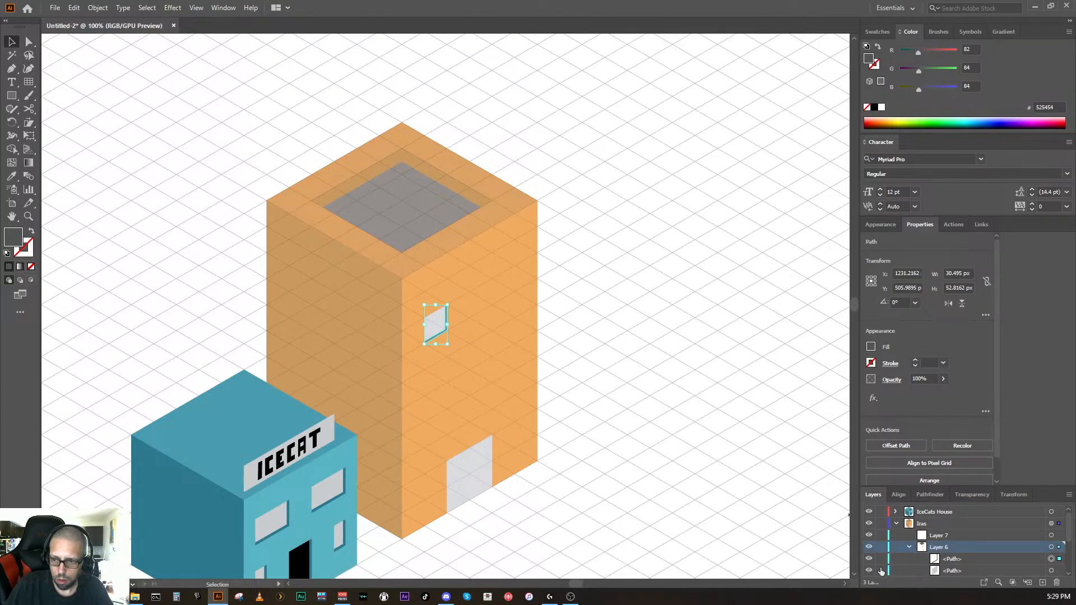
pyautogui.press('shift')
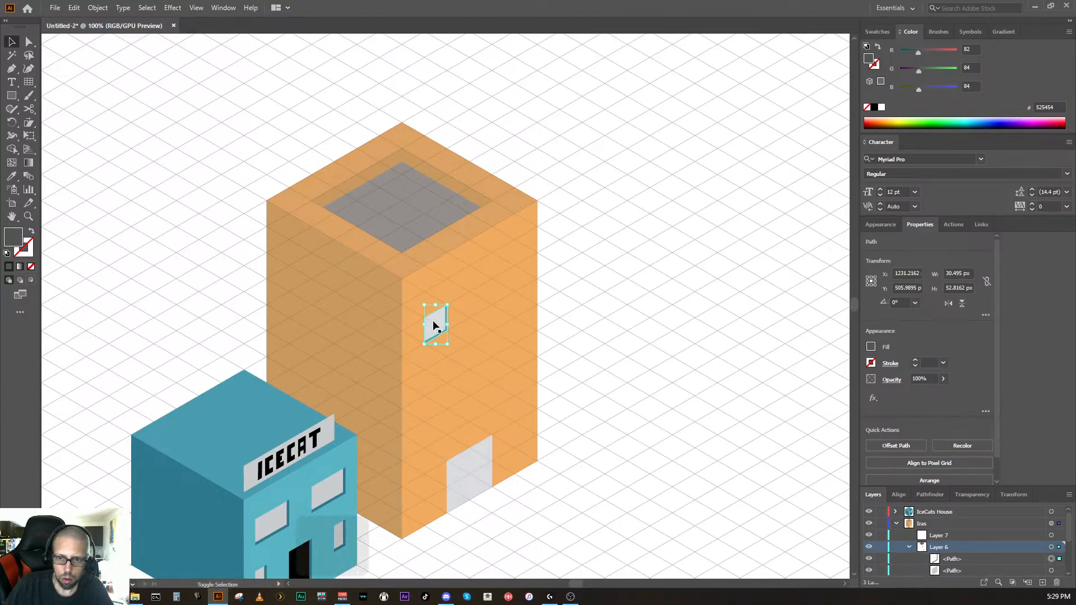
pyautogui.keyDown('shift'); pyautogui.click(431, 322); pyautogui.keyUp('shift')
pyautogui.keyDown('shift'); pyautogui.click(430, 321); pyautogui.keyUp('shift')
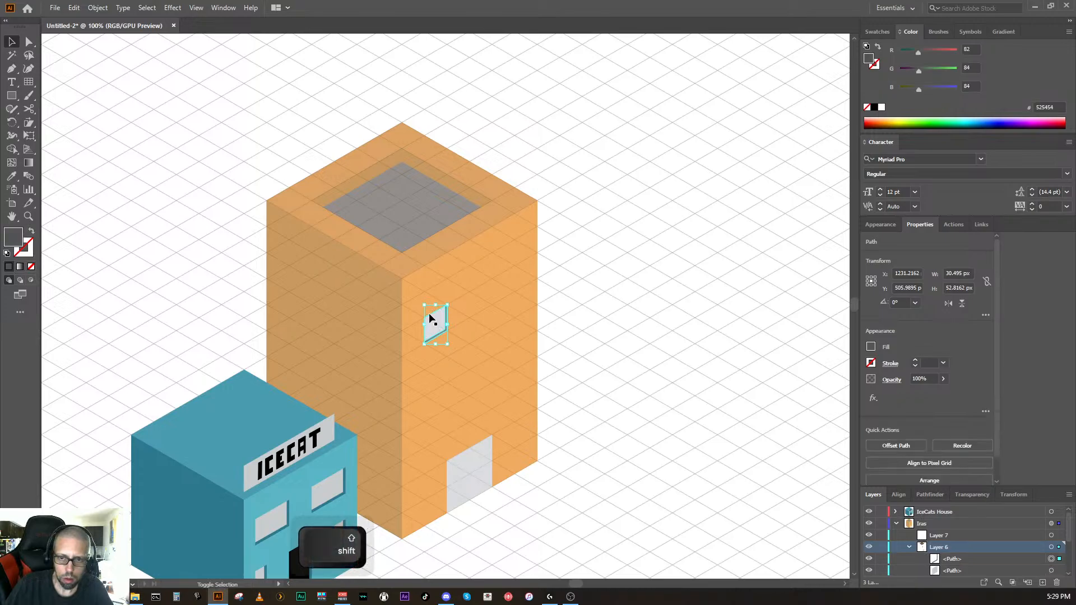
pyautogui.press('alt')
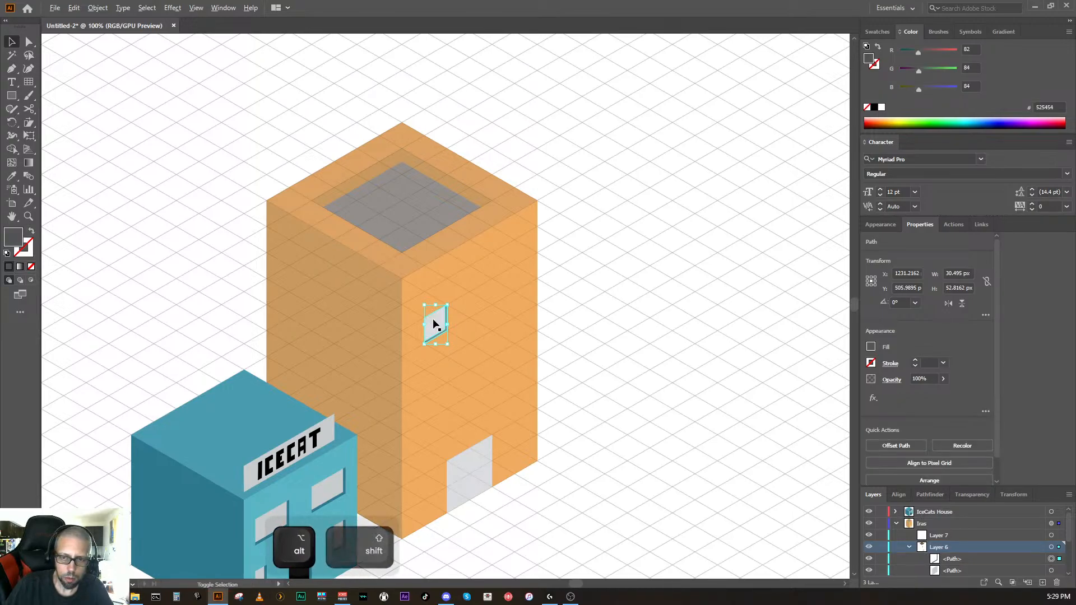
pyautogui.keyDown('alt'); pyautogui.keyDown('shift'); pyautogui.click(443, 323); pyautogui.keyUp('shift'); pyautogui.keyUp('alt')
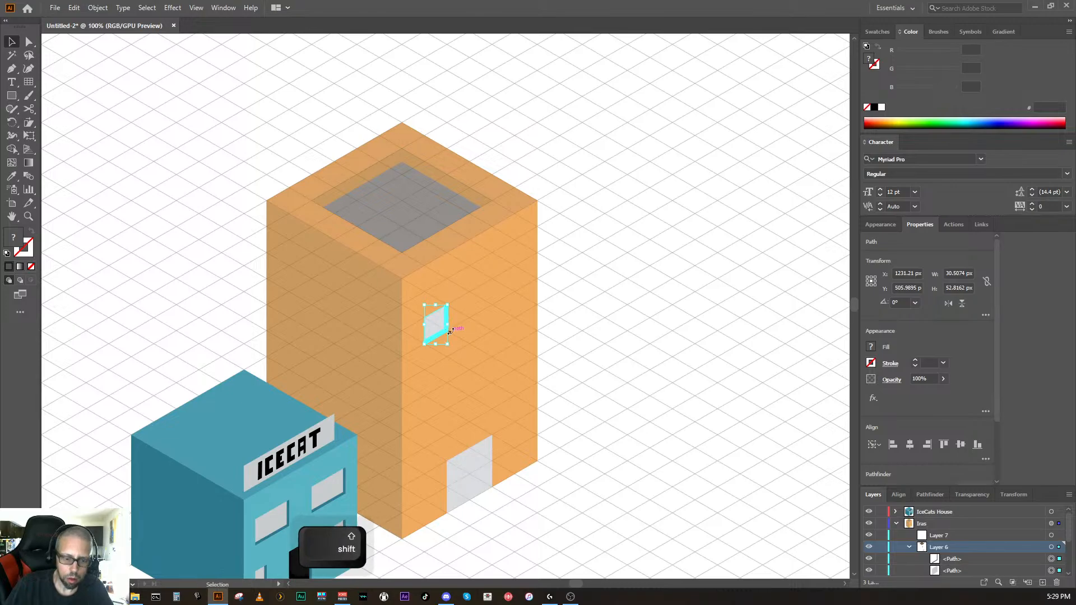
pyautogui.press('ctrl')
pyautogui.hotkey('ctrl', 'z')
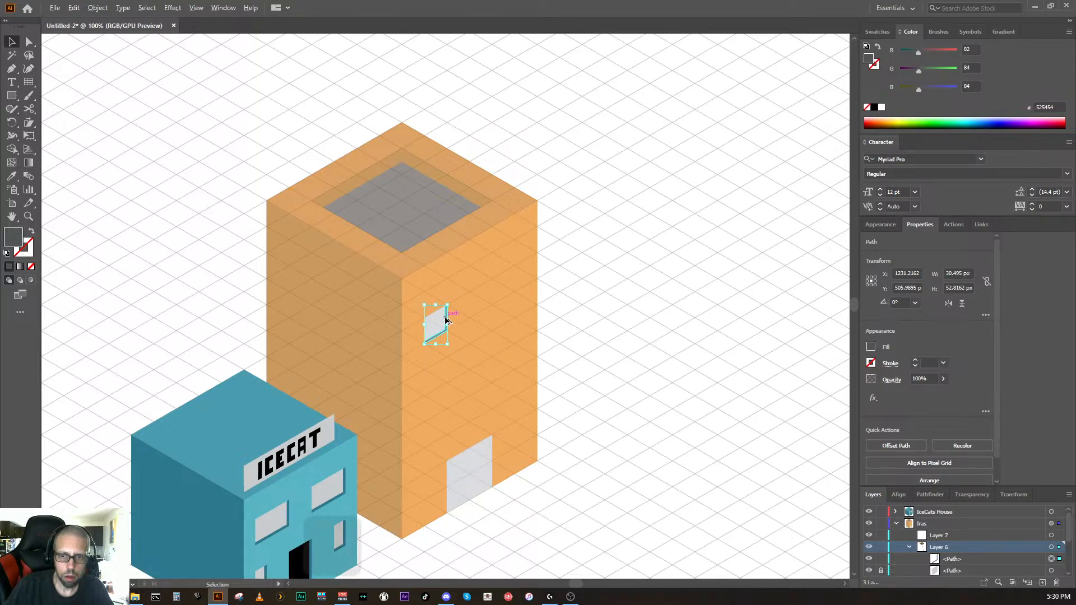
# Step: Copy the window's dark edge strip about 91 px right and 56 px up, near the front wall's upper right corner
pyautogui.moveTo(445, 320); pyautogui.dragTo(518, 280)
pyautogui.press('v')
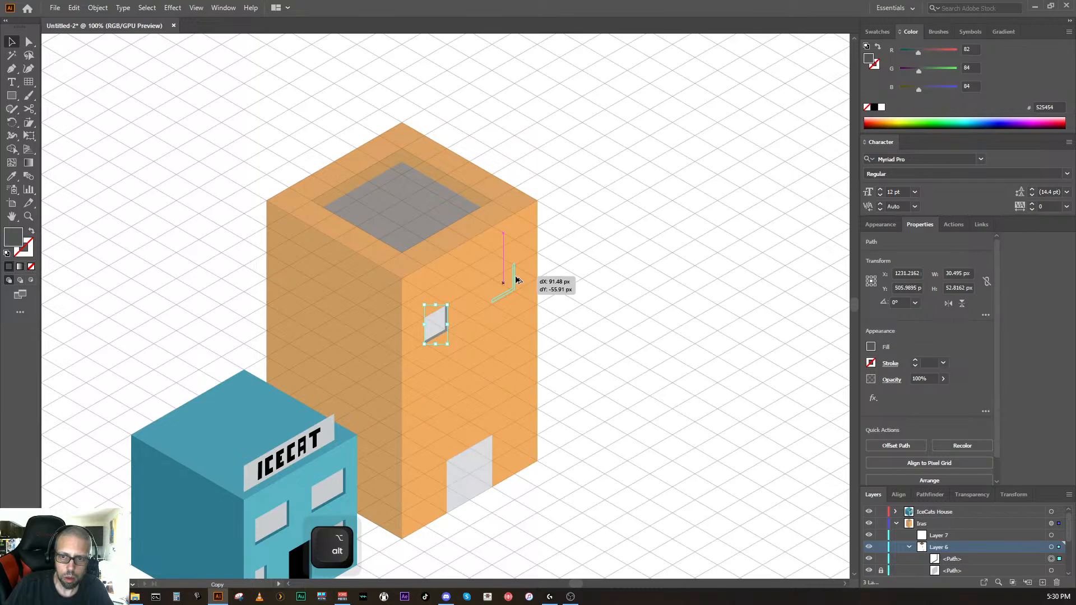
pyautogui.moveTo(517, 280); pyautogui.dragTo(516, 280)
pyautogui.hotkey('ctrl', 'shift', 'a')
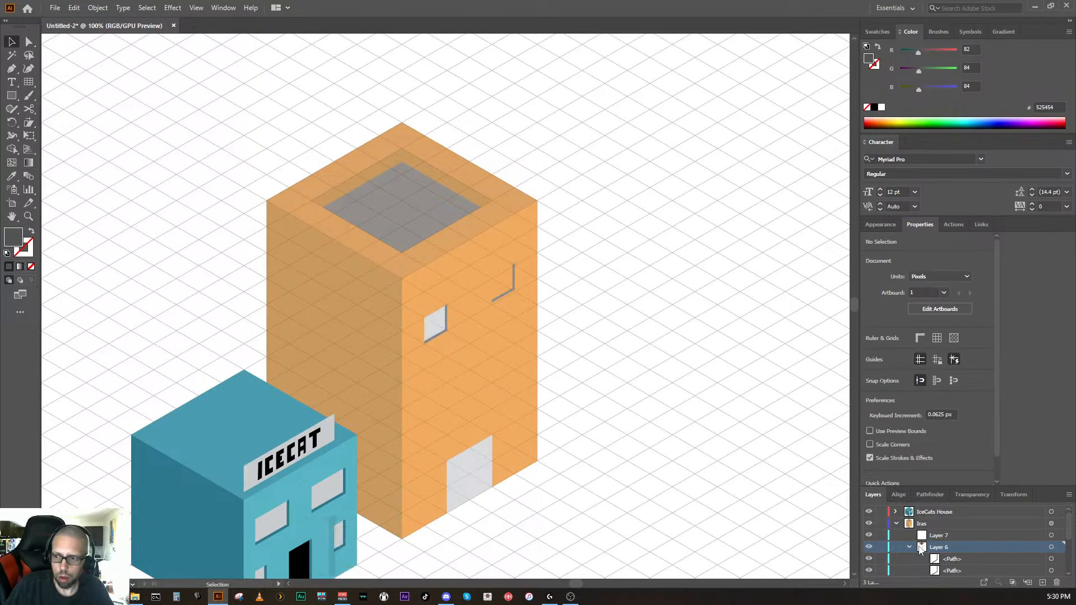
# Step: Unlock the grey window pane and copy it into the duplicated edge strip to complete the second window
pyautogui.scroll(-3, 911, 559)
pyautogui.scroll(3, 908, 559)
pyautogui.scroll(-3, 903, 559)
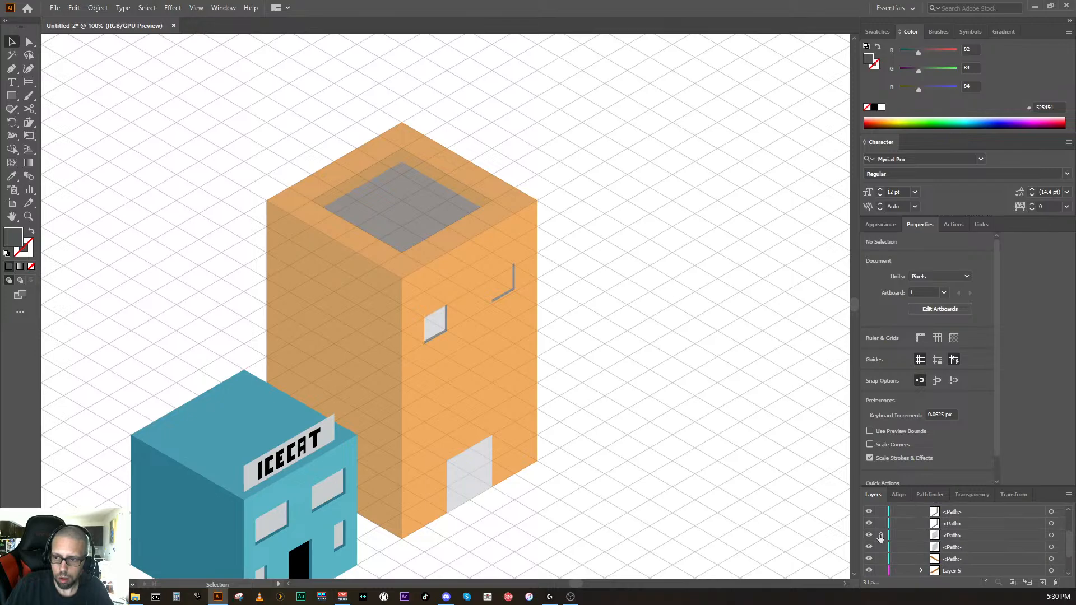
pyautogui.click(430, 330)
pyautogui.moveTo(430, 330); pyautogui.dragTo(498, 286)
pyautogui.moveTo(501, 286); pyautogui.dragTo(501, 286)
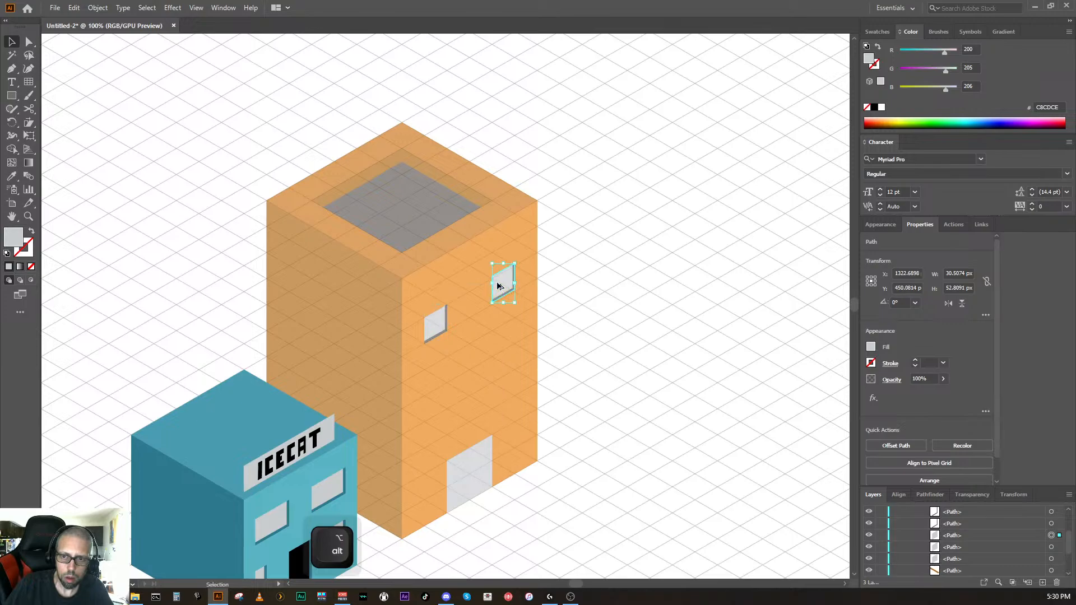
pyautogui.click(627, 340)
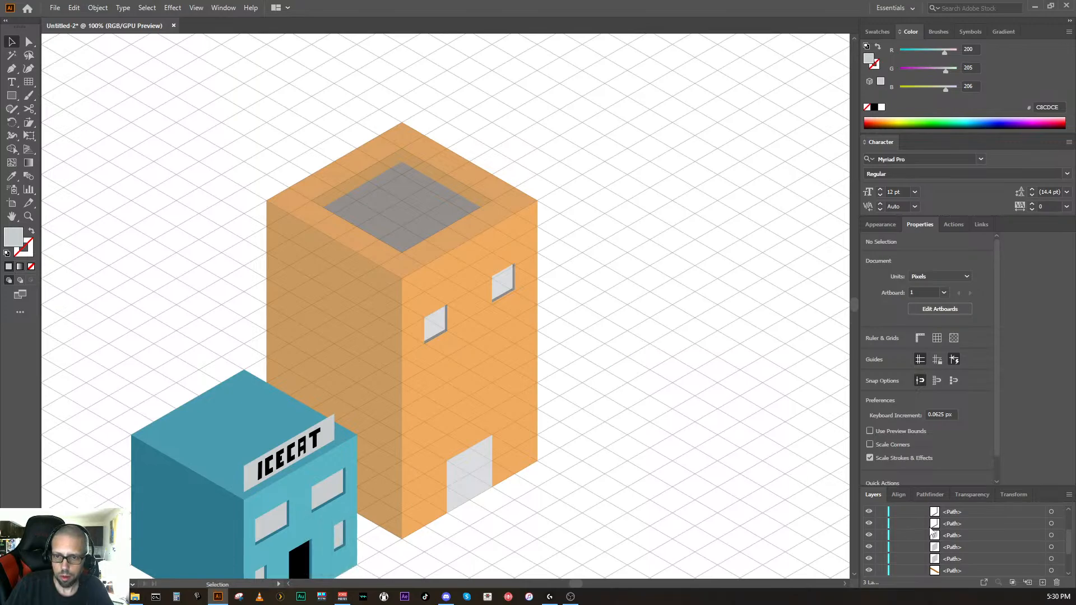
# Step: Duplicate the complete window with its edge strip to form two columns of three windows on the front wall
pyautogui.scroll(5, 887, 521)
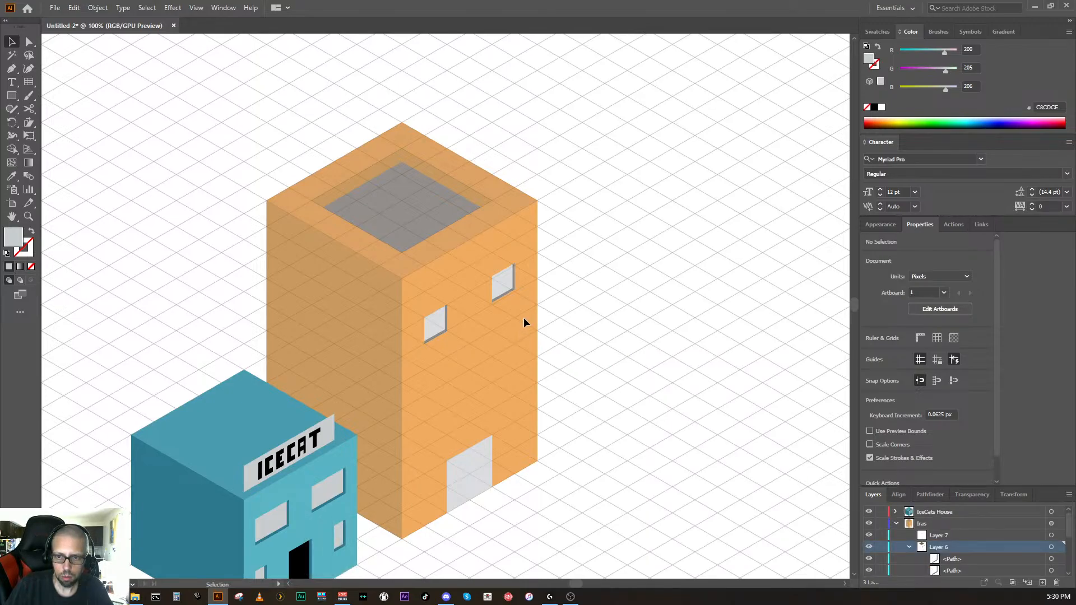
pyautogui.moveTo(485, 261); pyautogui.dragTo(482, 258)
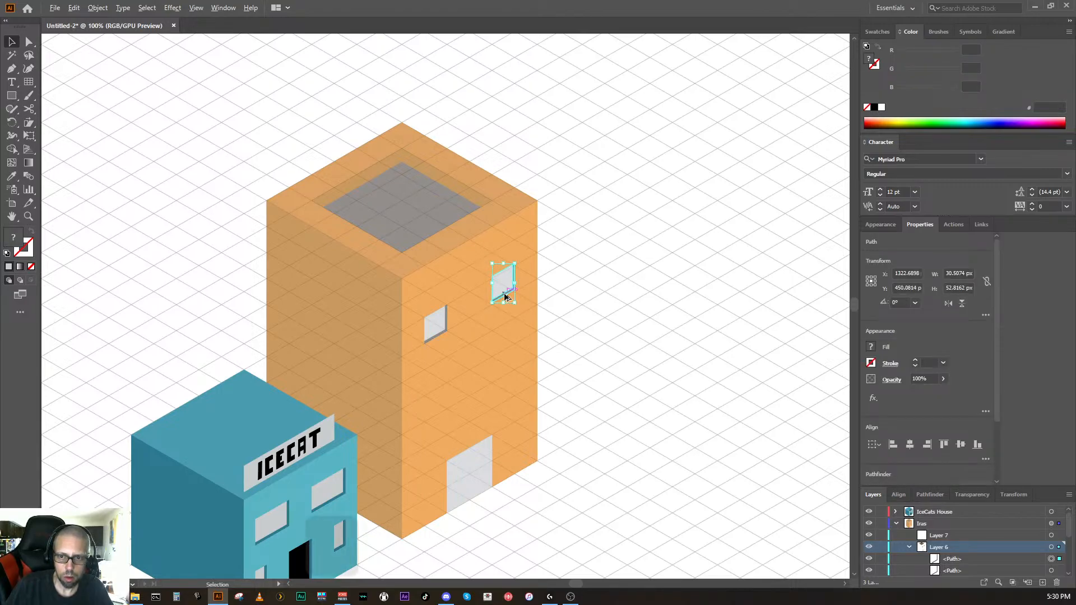
pyautogui.moveTo(504, 297); pyautogui.dragTo(503, 404)
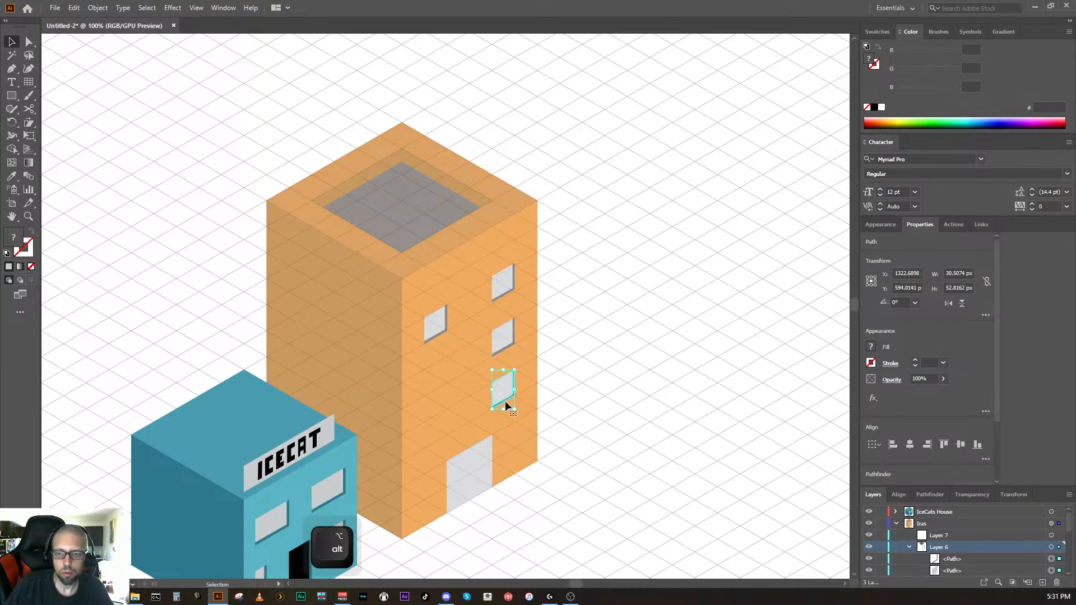
pyautogui.moveTo(507, 404); pyautogui.dragTo(439, 446)
pyautogui.click(607, 468)
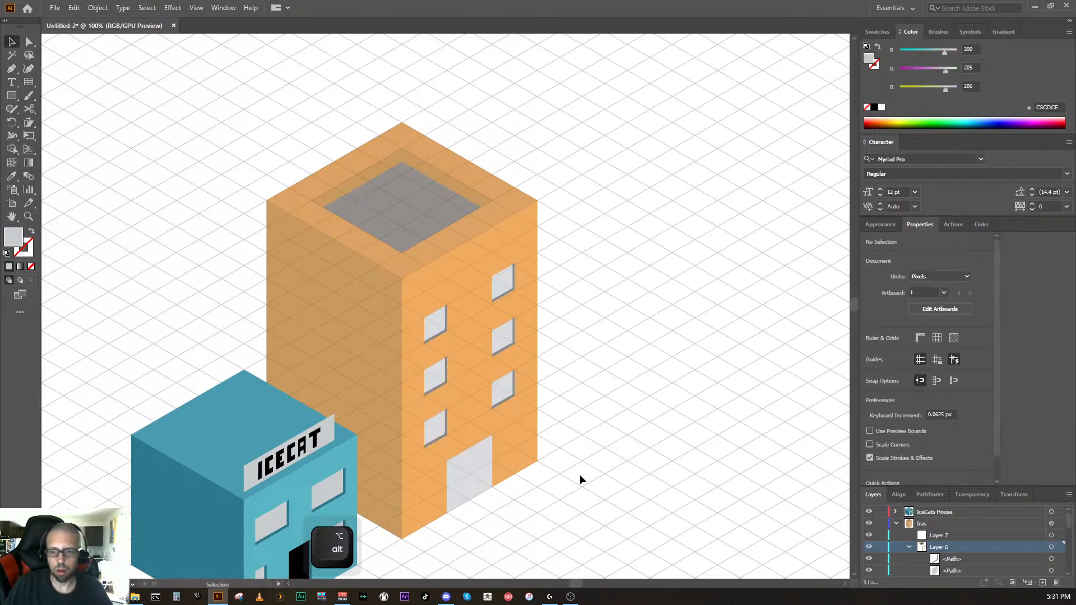
pyautogui.moveTo(527, 486); pyautogui.dragTo(515, 496)
pyautogui.scroll(-5, 523, 469)
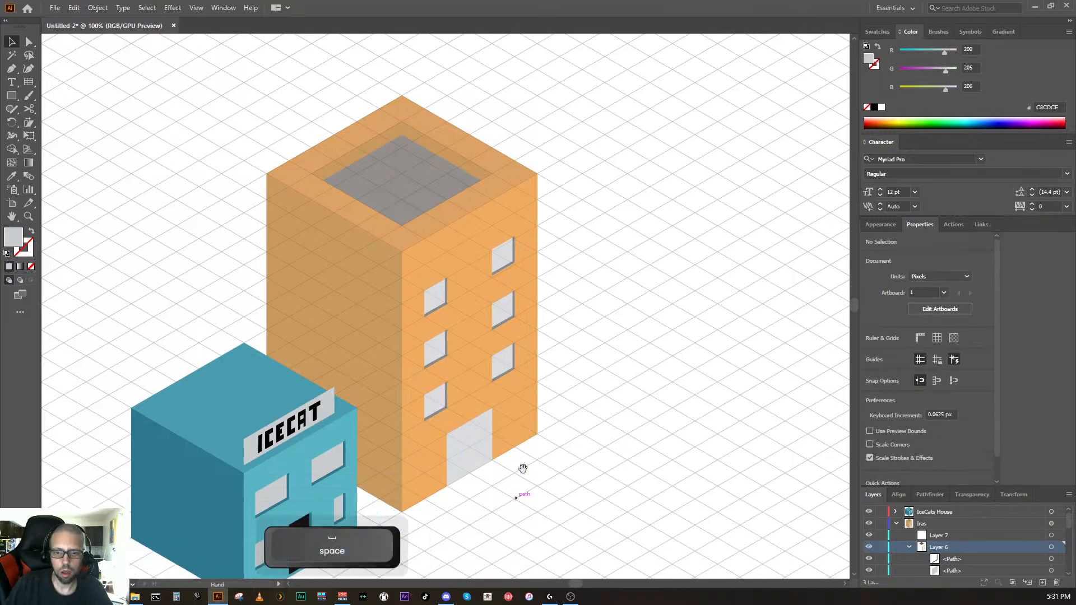
pyautogui.scroll(1, 523, 469)
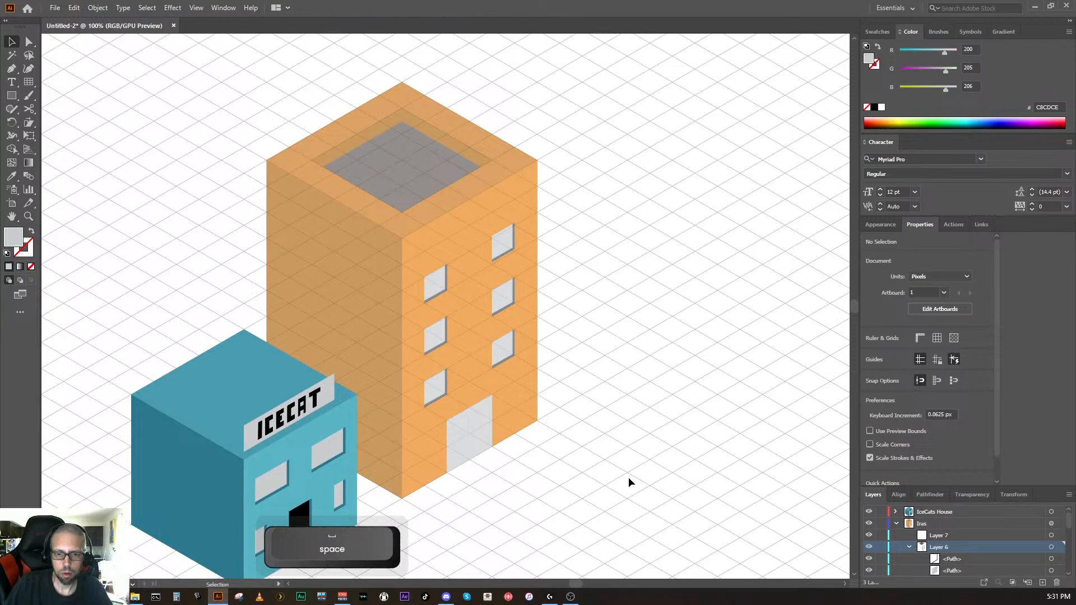
pyautogui.scroll(-2, 627, 478)
pyautogui.scroll(3, 627, 478)
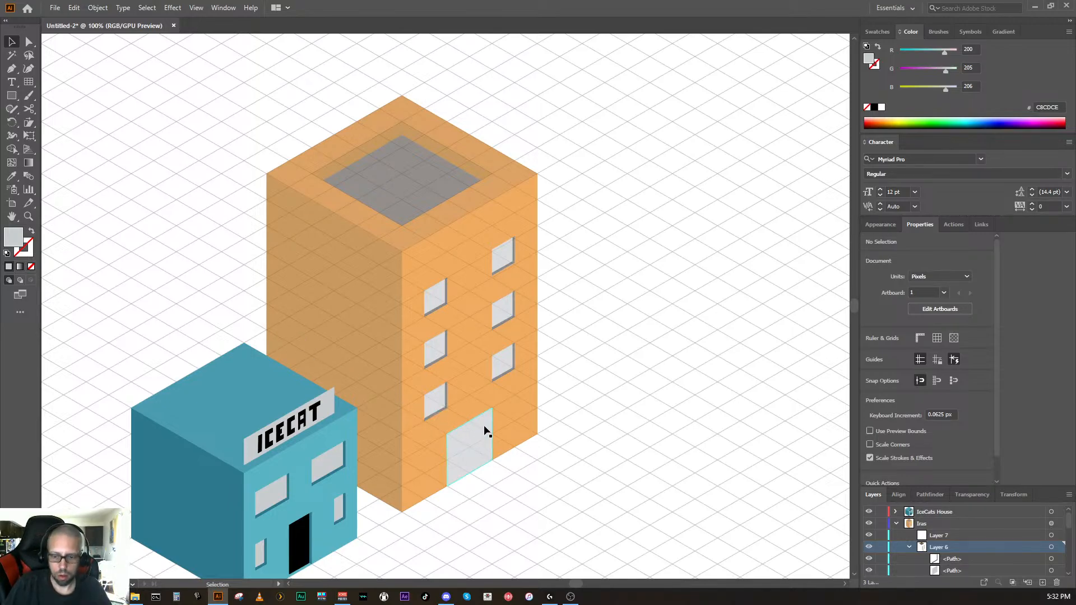
# Step: Copy the lowest left window's dark edge strip onto the door and align its corner with the door's bottom right corner
pyautogui.hotkey('ctrl', '-')
pyautogui.hotkey('ctrl', '=')
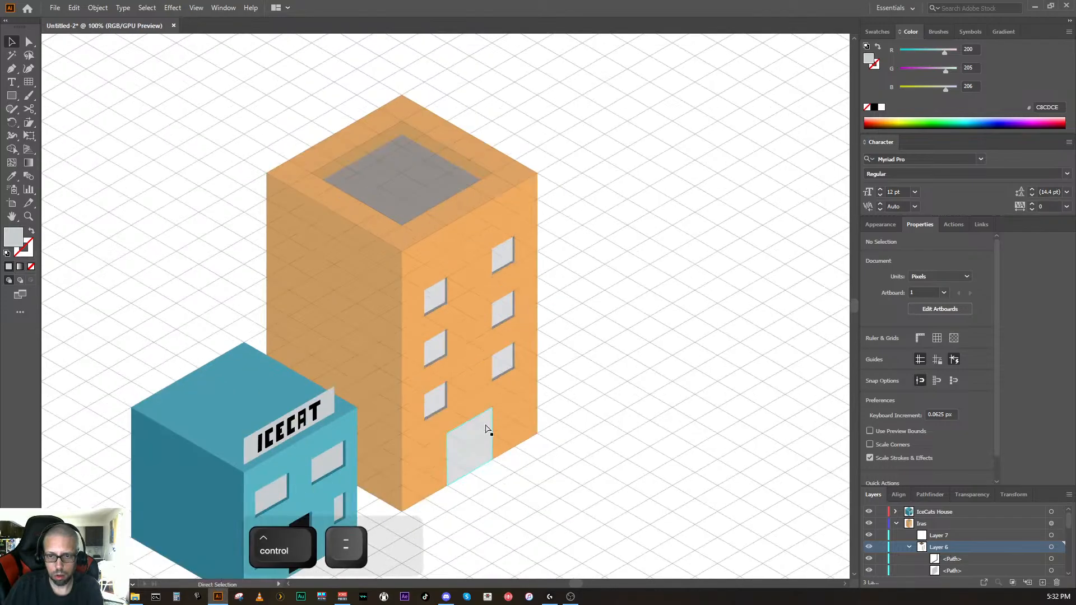
pyautogui.hotkey('ctrl', '=')
pyautogui.hotkey('ctrl', '=')
pyautogui.hotkey('ctrl', '=')
pyautogui.press('space')
pyautogui.moveTo(468, 449); pyautogui.dragTo(368, 110)
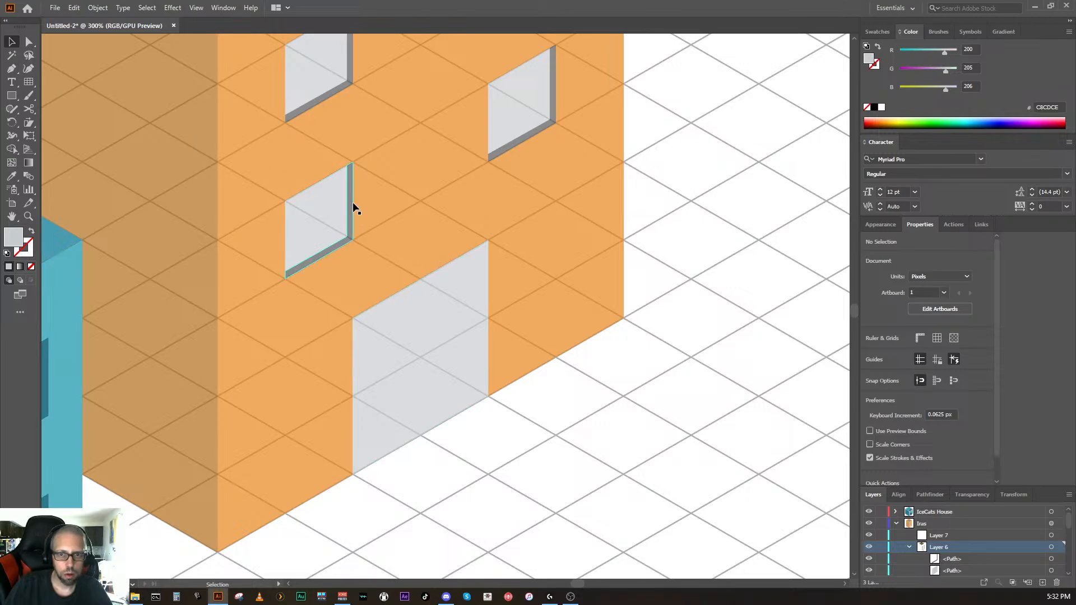
pyautogui.moveTo(353, 203); pyautogui.dragTo(483, 285)
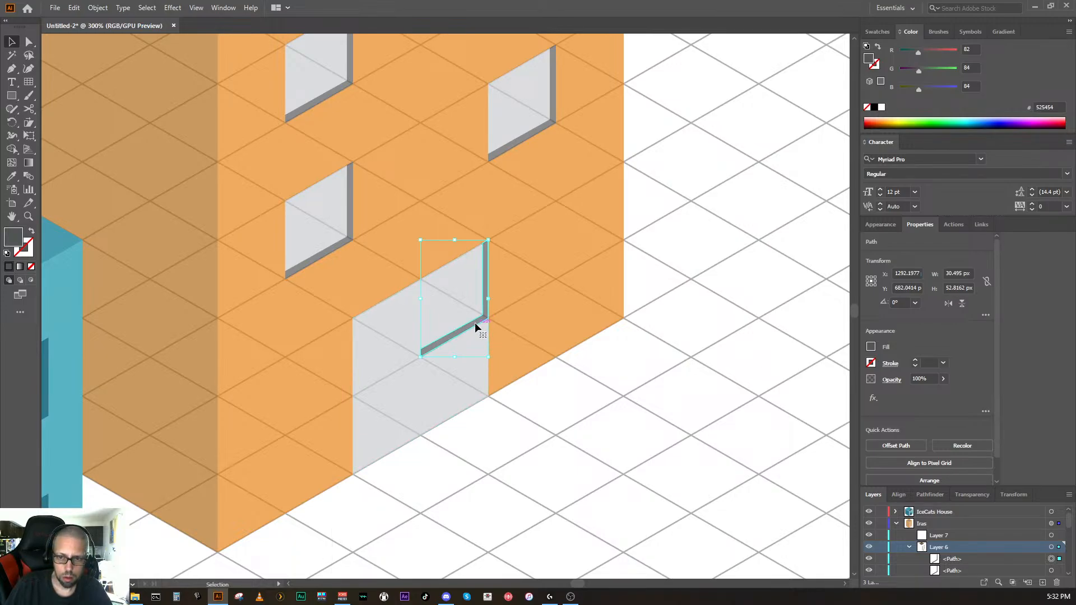
pyautogui.moveTo(480, 320); pyautogui.dragTo(478, 395)
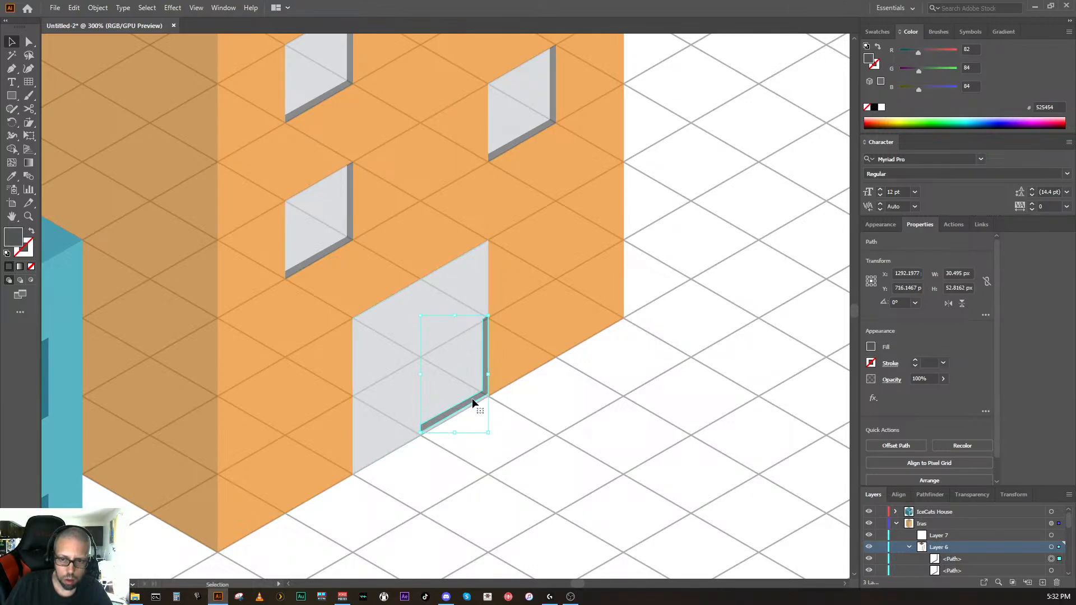
pyautogui.moveTo(474, 399); pyautogui.dragTo(472, 403)
pyautogui.click(510, 420)
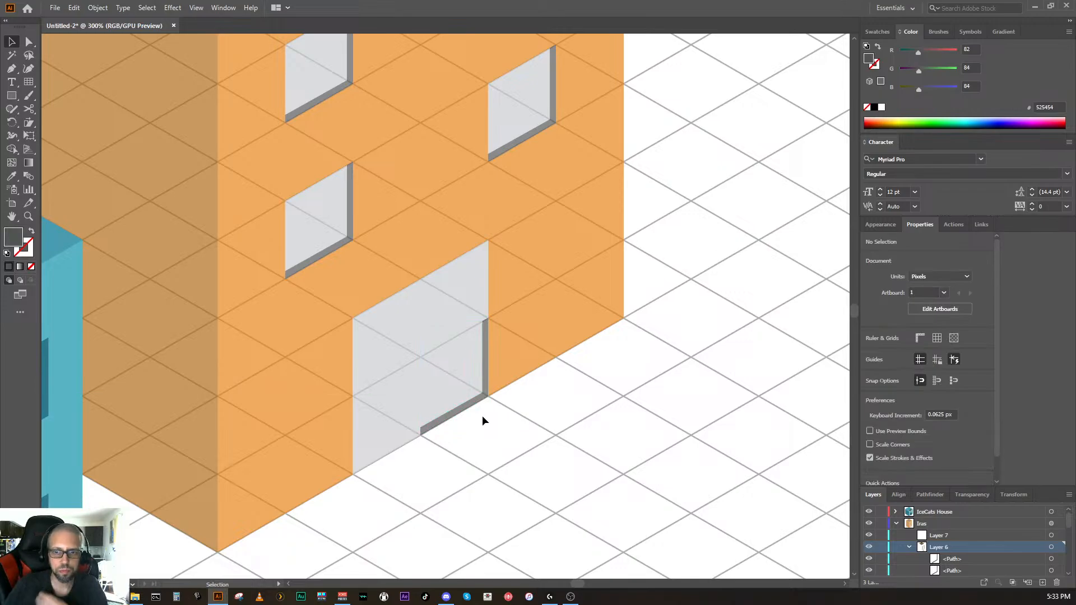
pyautogui.click(470, 405)
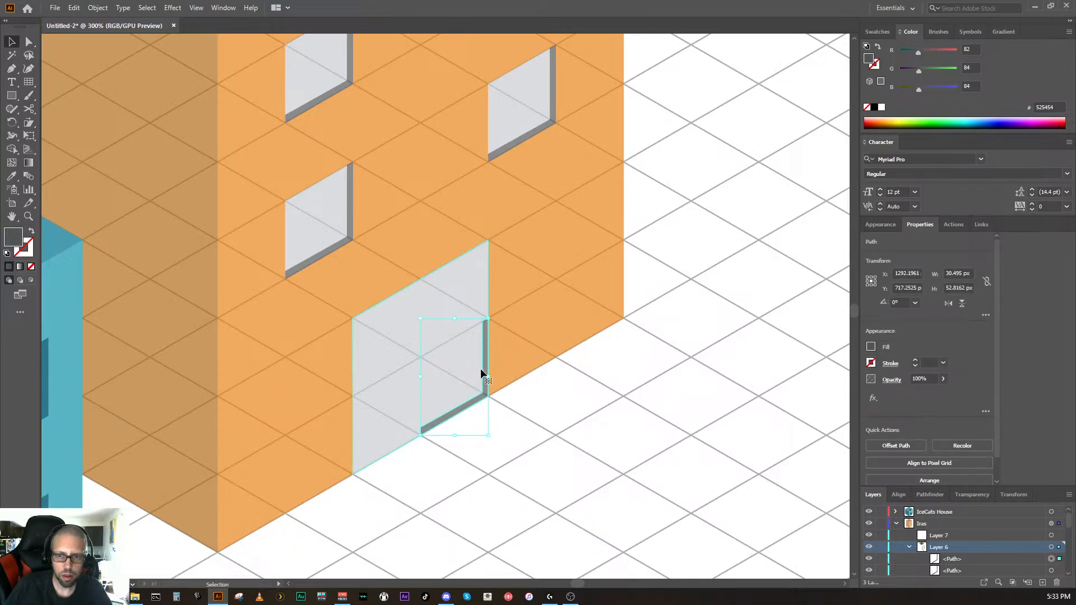
pyautogui.click(513, 424)
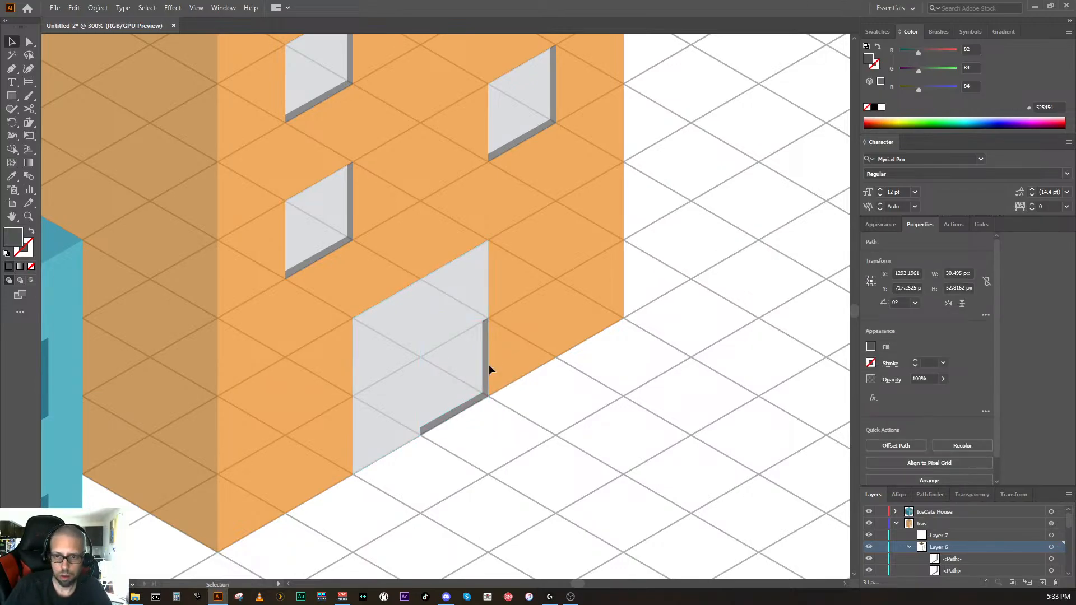
# Step: Try to select and move the top anchor points of the door's edge strip, and undo the move
pyautogui.click(484, 324)
pyautogui.press('a')
pyautogui.hotkey('ctrl', '=')
pyautogui.hotkey('ctrl', '=')
pyautogui.hotkey('ctrl', '=')
pyautogui.hotkey('ctrl', '=')
pyautogui.press('space')
pyautogui.moveTo(566, 274); pyautogui.dragTo(480, 542)
pyautogui.moveTo(479, 354); pyautogui.dragTo(456, 498)
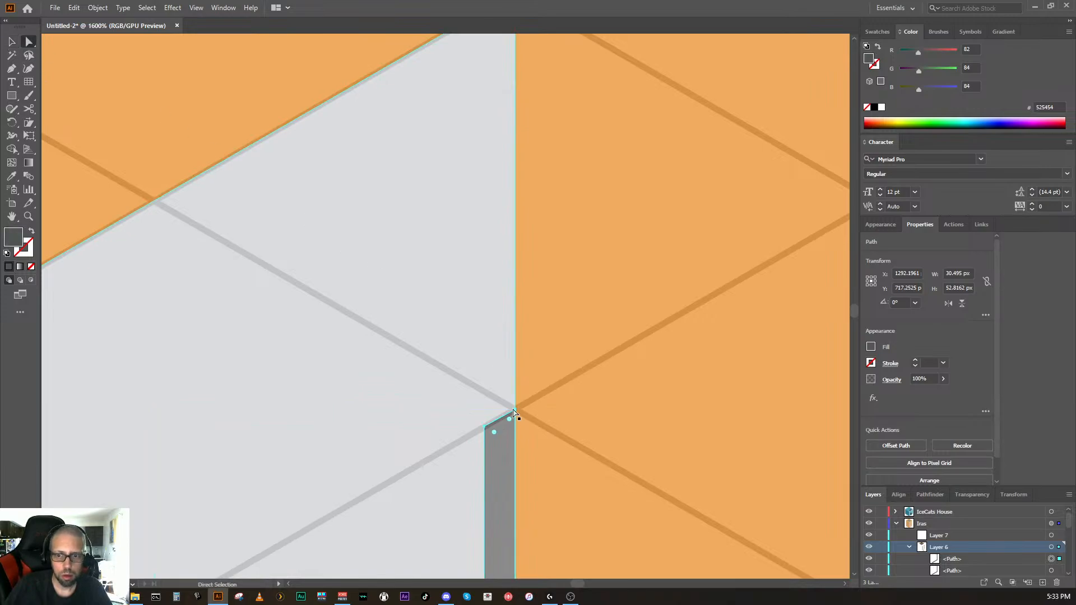
pyautogui.click(515, 410)
pyautogui.click(516, 412)
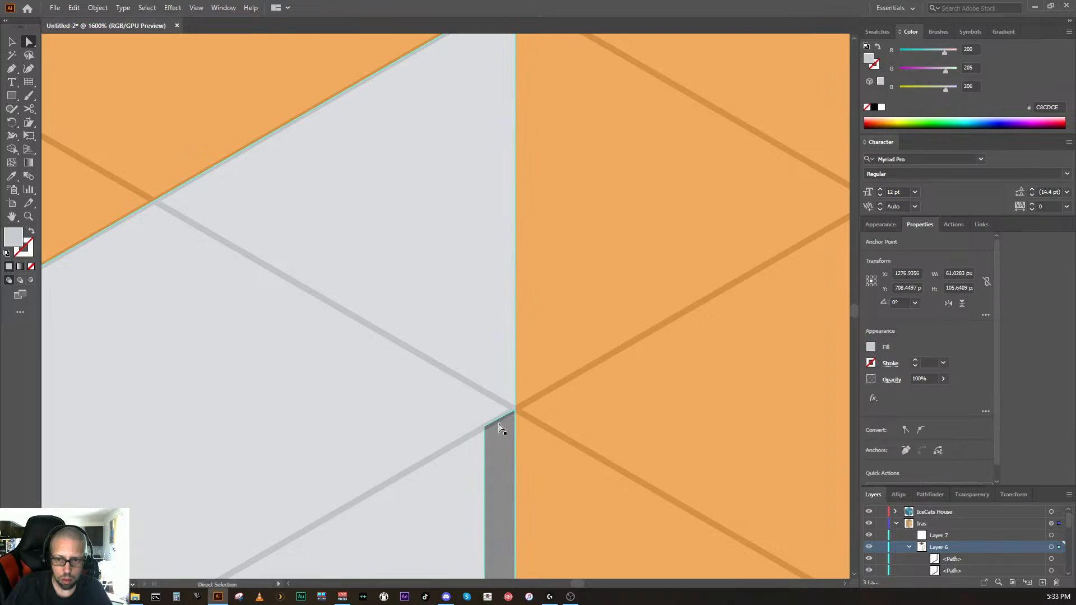
pyautogui.press('alt')
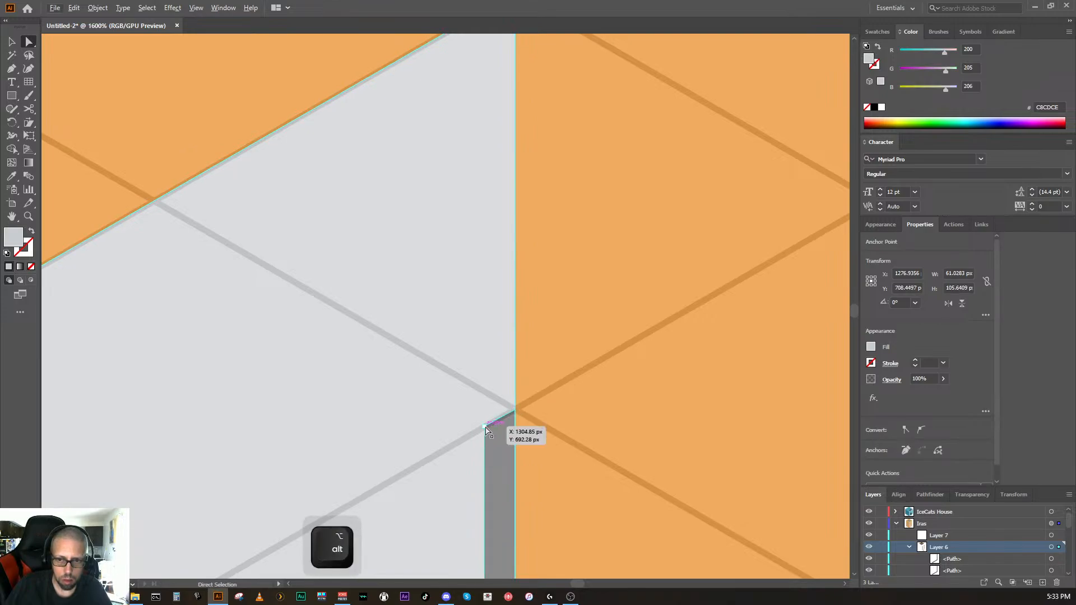
pyautogui.keyDown('shift'); pyautogui.click(485, 430); pyautogui.keyUp('shift')
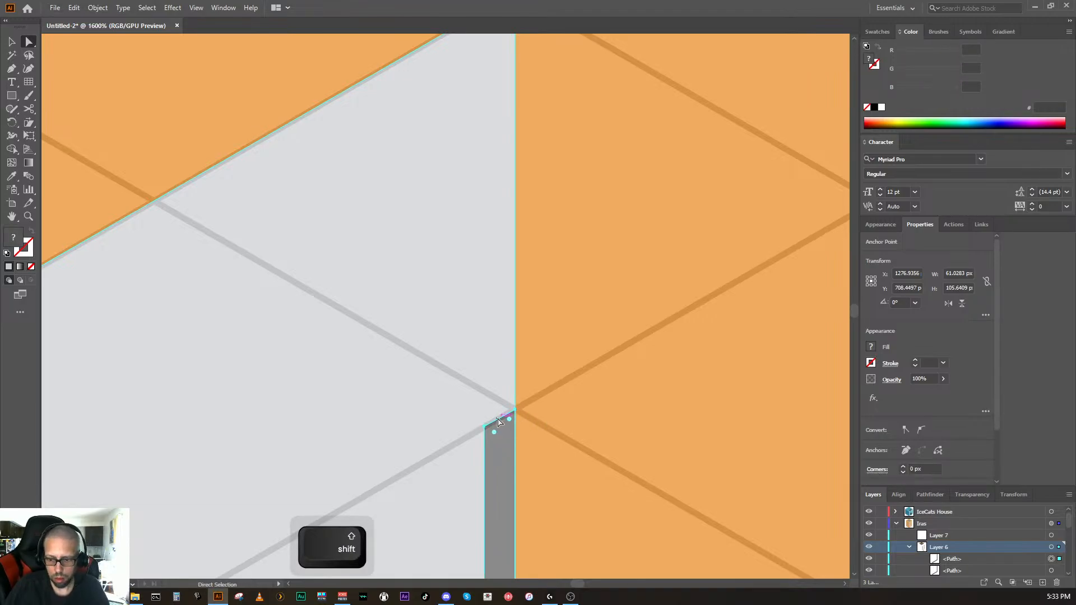
pyautogui.hotkey('ctrl', '-')
pyautogui.hotkey('ctrl', '-')
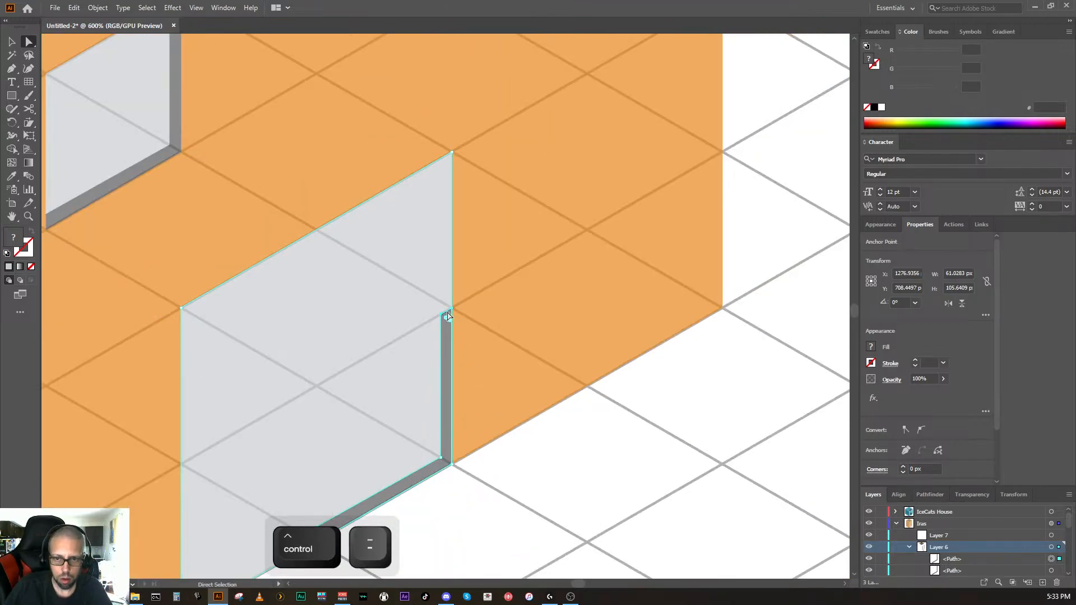
pyautogui.moveTo(448, 317)
pyautogui.mouseDown()
pyautogui.moveTo(440, 267)
pyautogui.moveTo(445, 315)
pyautogui.mouseUp()
pyautogui.hotkey('ctrl', 'z')
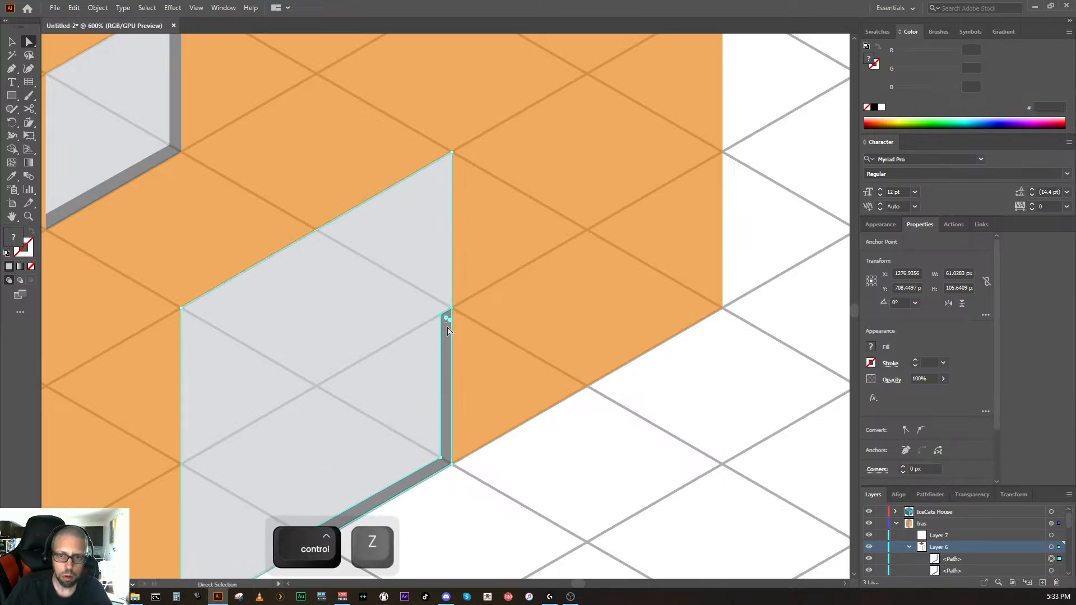
pyautogui.click(530, 450)
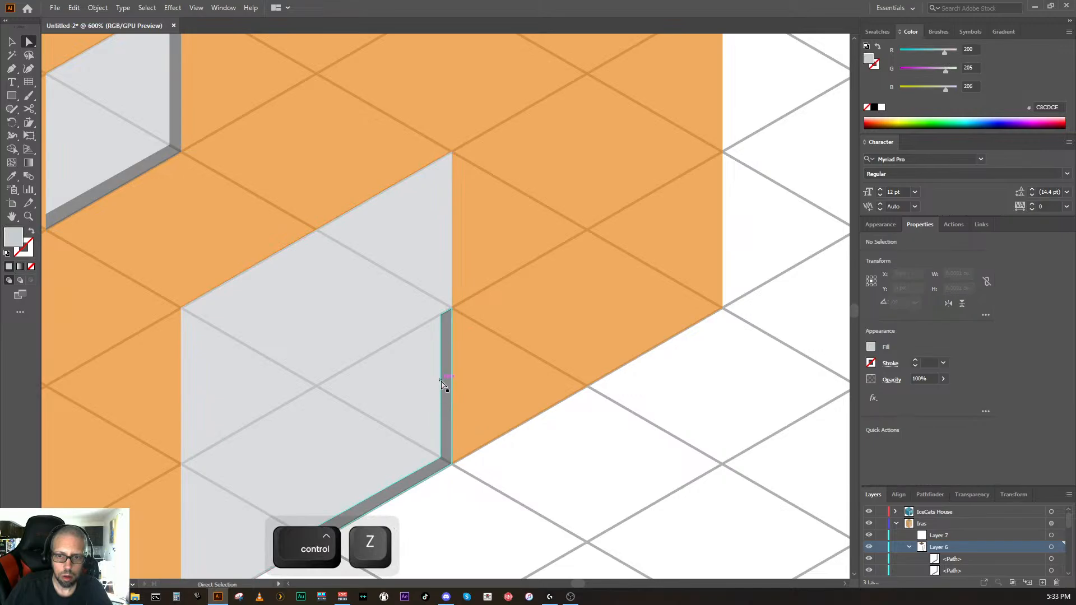
# Step: Stretch the edge strip's top end up to the door's top right corner, making the strip about 88 px tall
pyautogui.click(449, 387)
pyautogui.moveTo(443, 315); pyautogui.dragTo(444, 320)
pyautogui.click(441, 315)
pyautogui.keyDown('shift'); pyautogui.click(452, 309); pyautogui.keyUp('shift')
pyautogui.moveTo(446, 317); pyautogui.dragTo(443, 159)
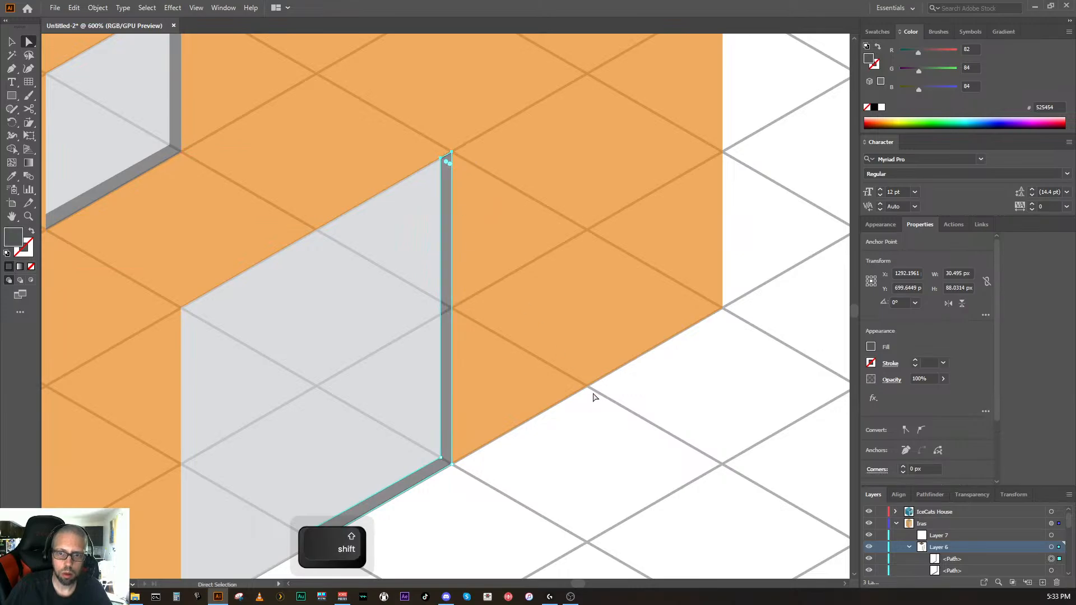
# Step: Extend the edge strip's lower left end along the door's base to the door's bottom left corner
pyautogui.moveTo(566, 493); pyautogui.dragTo(668, 322)
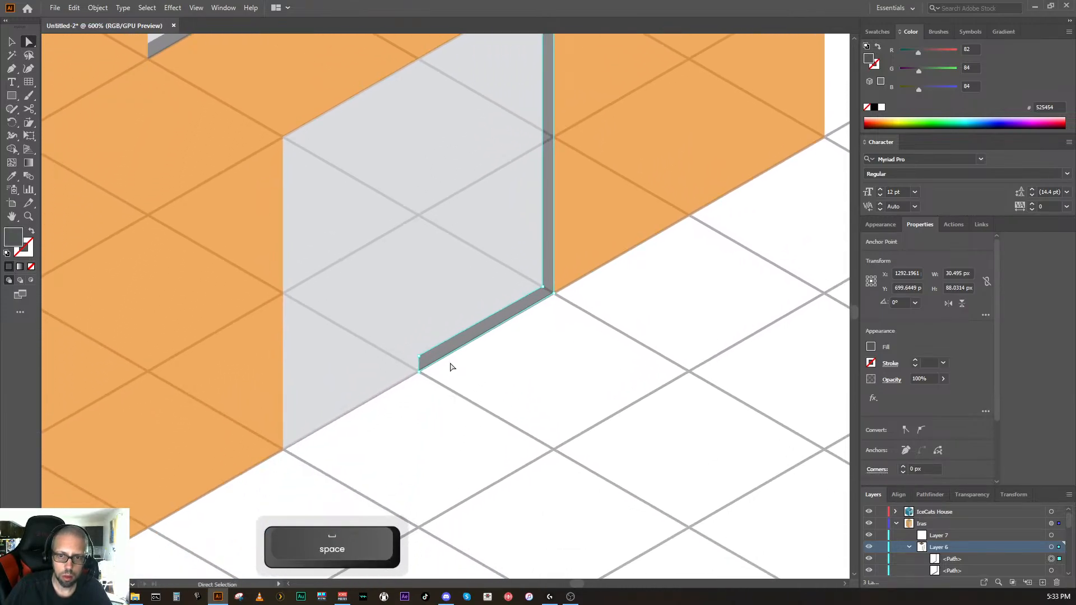
pyautogui.click(424, 361)
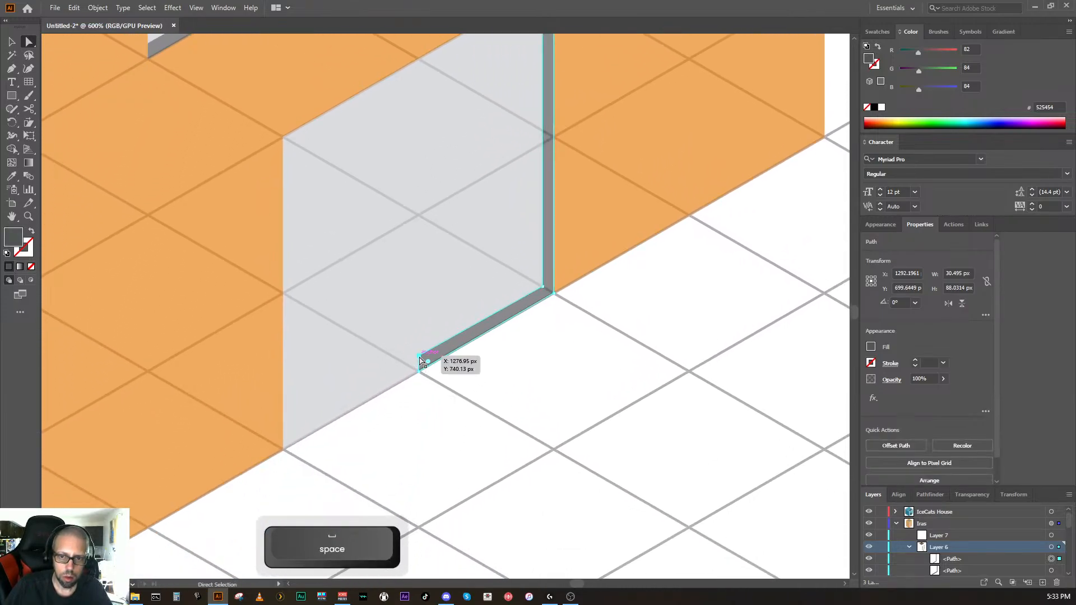
pyautogui.click(421, 360)
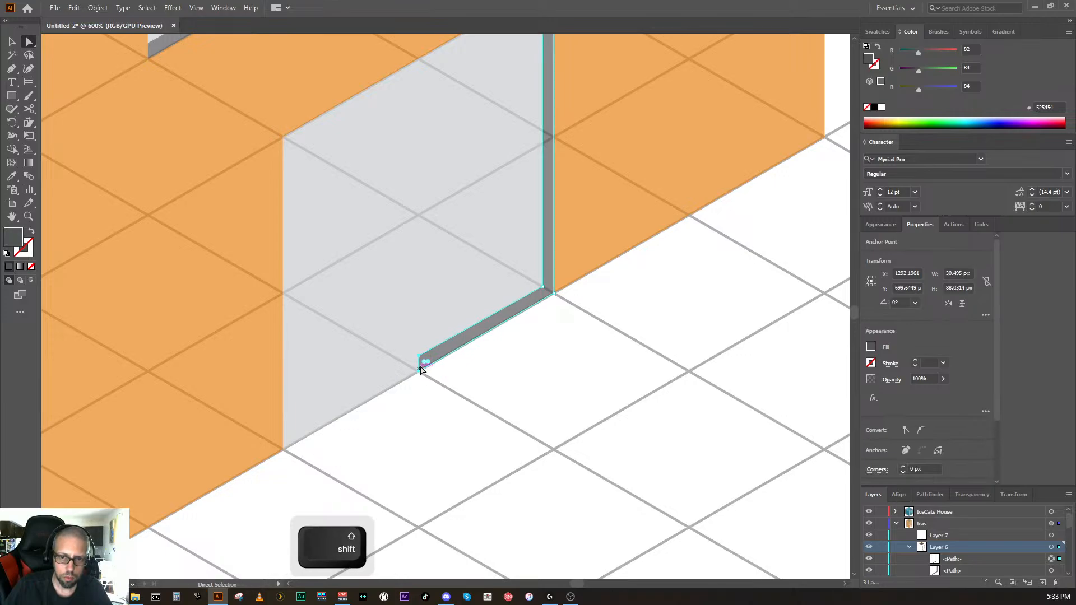
pyautogui.moveTo(420, 367); pyautogui.dragTo(281, 450)
pyautogui.moveTo(281, 449); pyautogui.dragTo(288, 449)
pyautogui.click(358, 470)
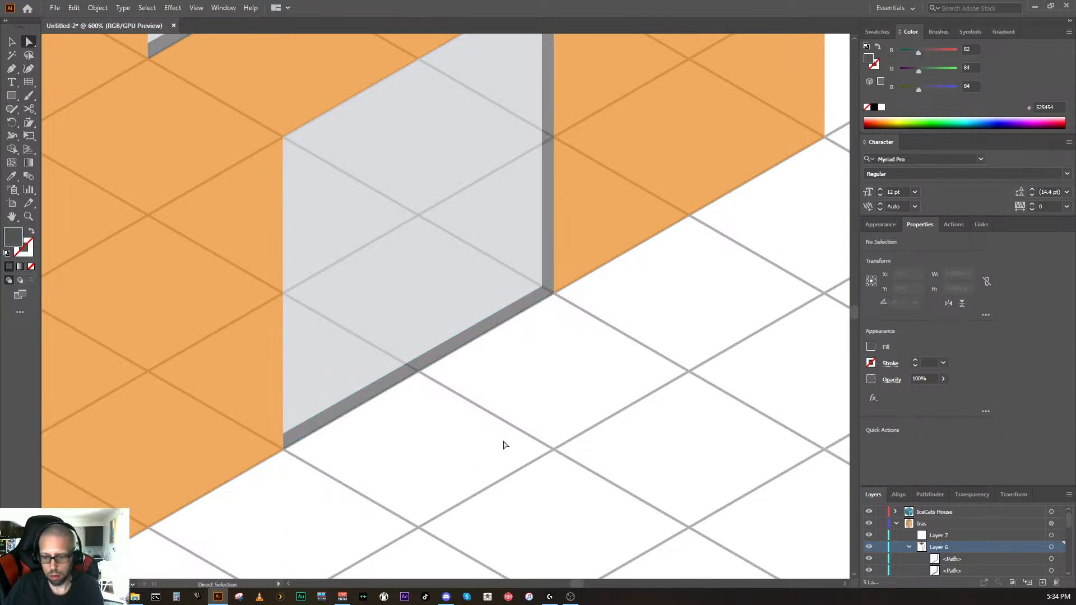
# Step: Examine the door's dark edge up close and against the windows and the IceCat house
pyautogui.hotkey('ctrl', '-')
pyautogui.hotkey('ctrl', '-')
pyautogui.hotkey('ctrl', '-')
pyautogui.hotkey('ctrl', '-')
pyautogui.hotkey('ctrl', '-')
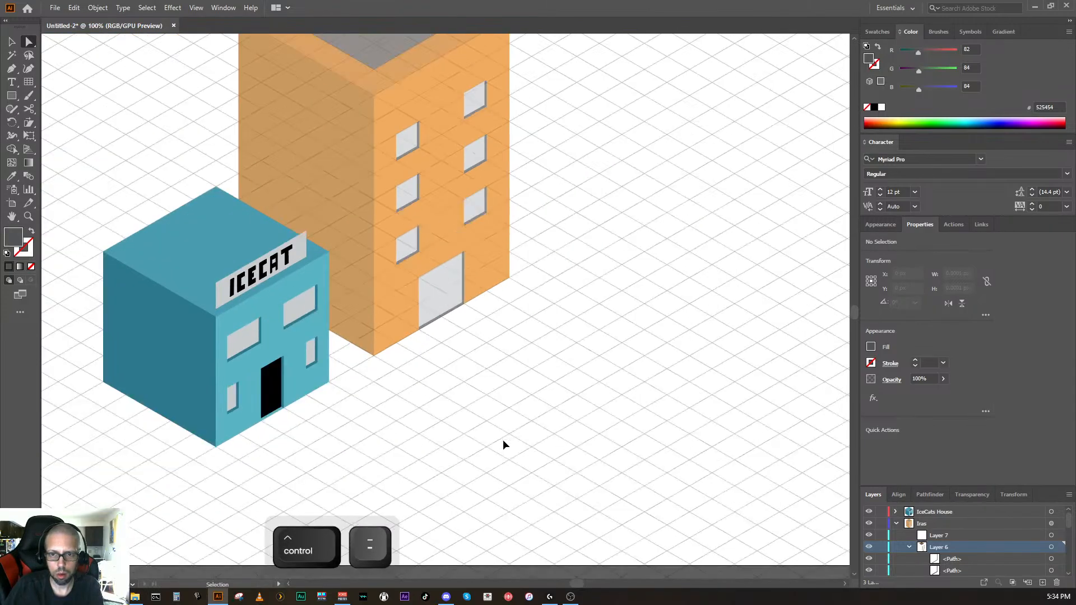
pyautogui.hotkey('ctrl', '=')
pyautogui.hotkey('ctrl', '=')
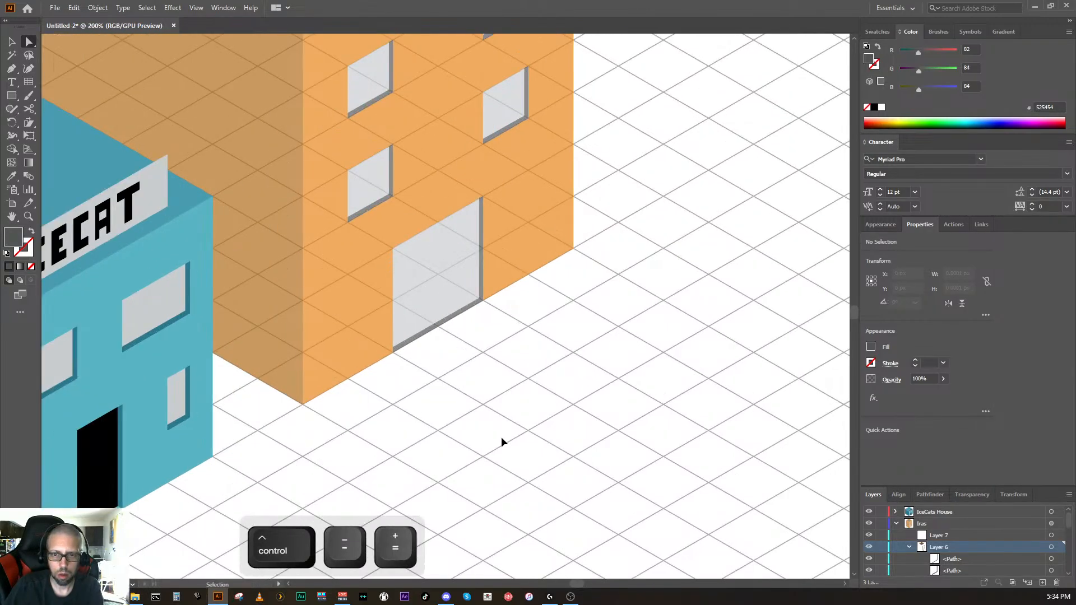
pyautogui.hotkey('ctrl', '=')
pyautogui.hotkey('ctrl', '=')
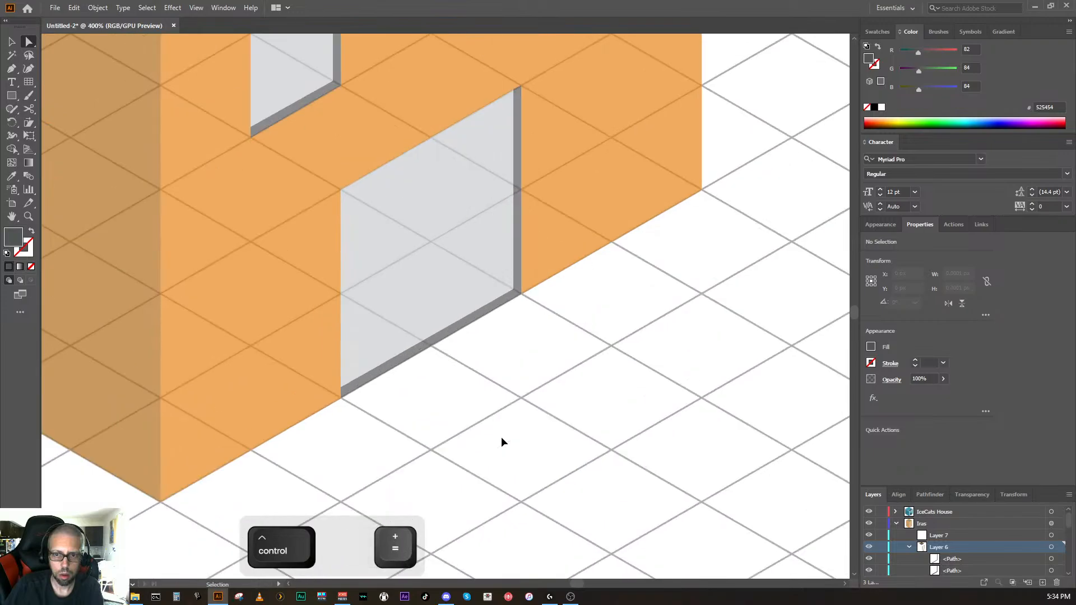
pyautogui.hotkey('ctrl', '-')
pyautogui.hotkey('ctrl', '-')
pyautogui.hotkey('ctrl', '-')
pyautogui.hotkey('ctrl', '-')
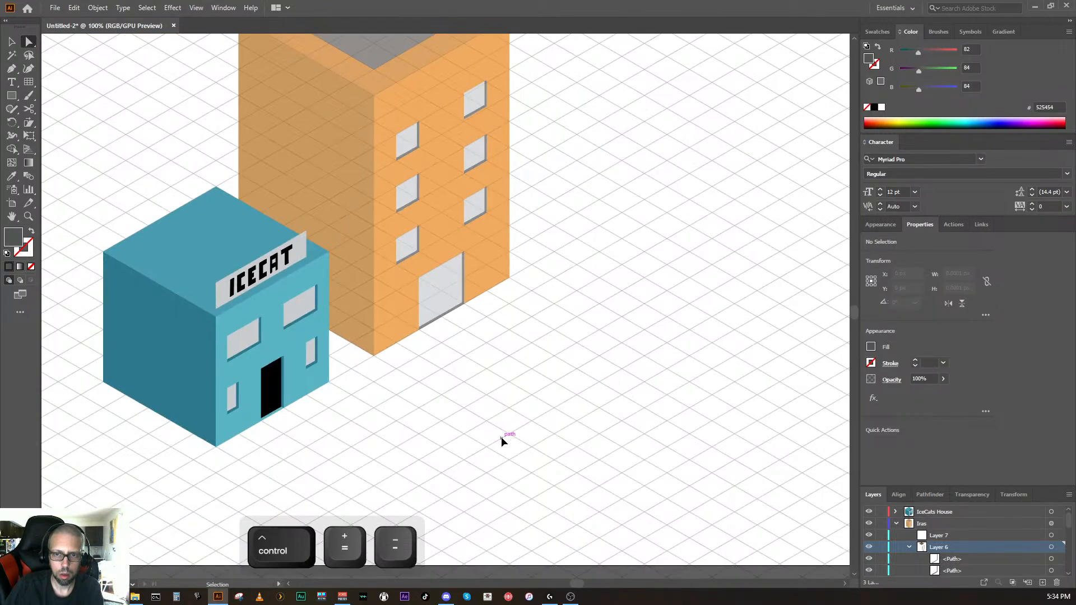
# Step: Examine the orange building's door, windows and roof up close and alongside the IceCat house
pyautogui.hotkey('ctrl', '=')
pyautogui.hotkey('ctrl', '=')
pyautogui.hotkey('ctrl', '=')
pyautogui.hotkey('ctrl', '=')
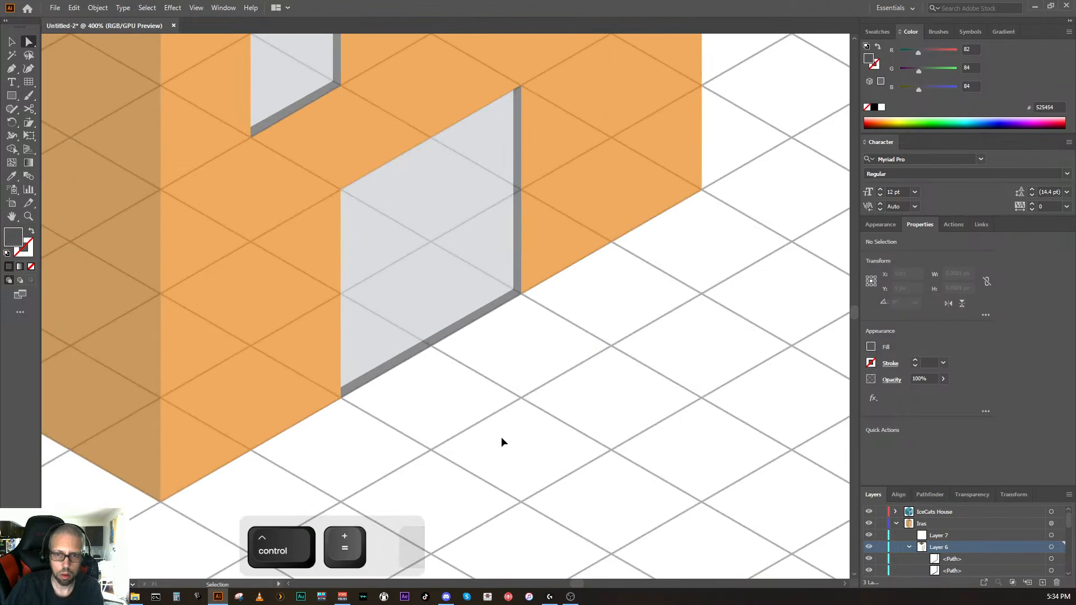
pyautogui.moveTo(491, 387); pyautogui.dragTo(488, 450)
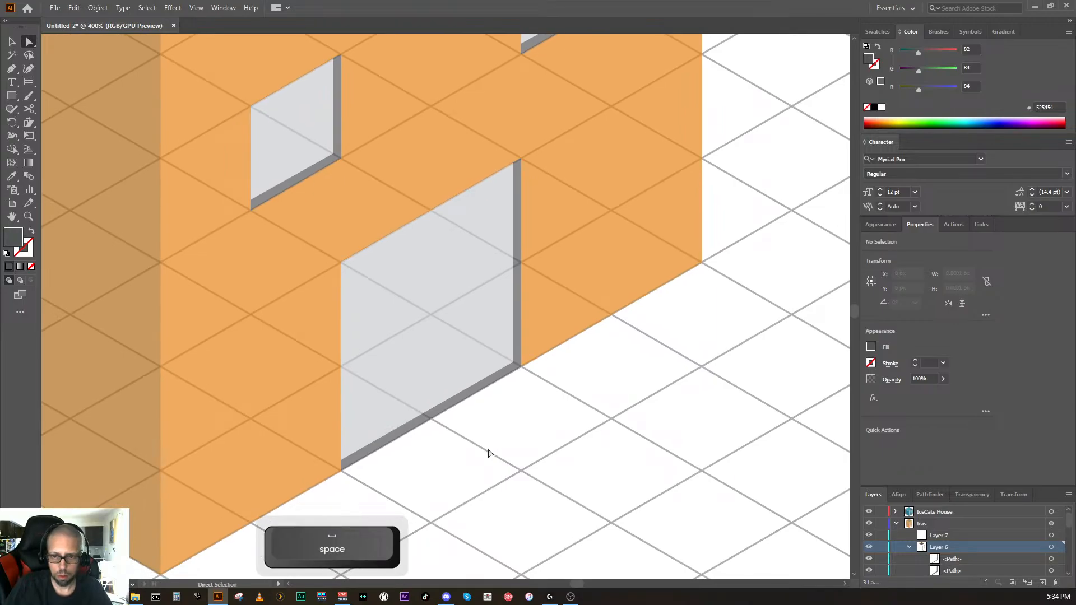
pyautogui.hotkey('ctrl', '-')
pyautogui.hotkey('ctrl', '-')
pyautogui.hotkey('ctrl', '-')
pyautogui.hotkey('ctrl', '-')
pyautogui.hotkey('ctrl', '-')
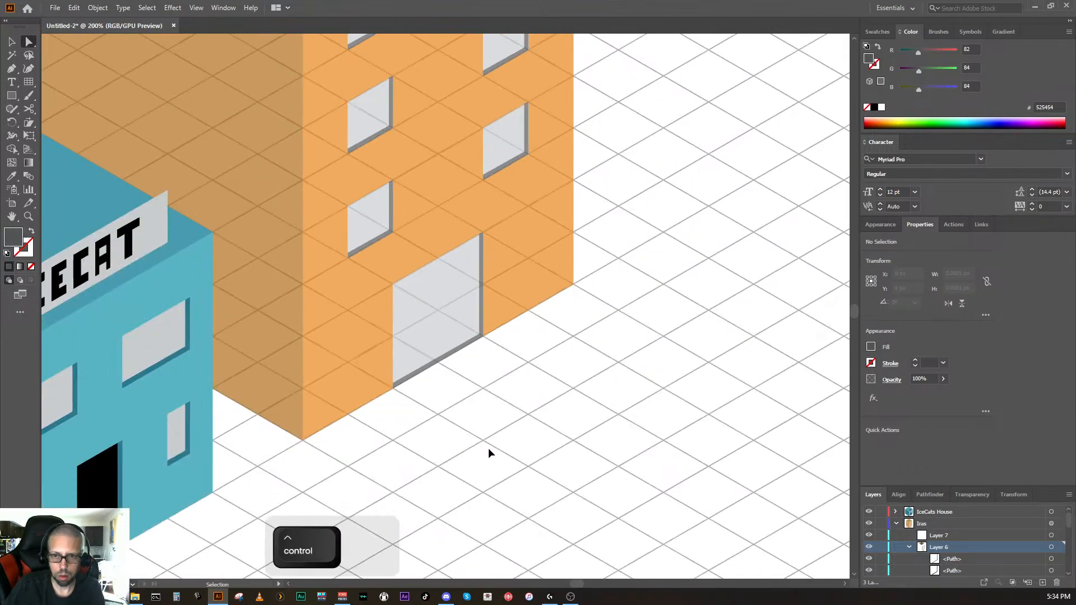
pyautogui.hotkey('ctrl', '=')
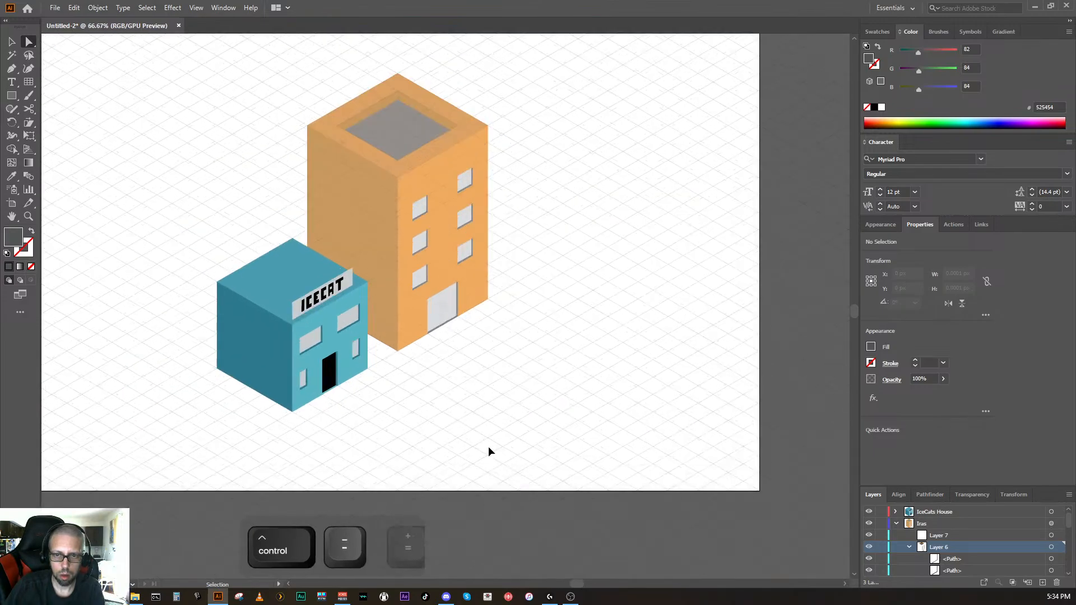
pyautogui.hotkey('ctrl', '-')
pyautogui.hotkey('ctrl', '=')
pyautogui.hotkey('ctrl', '=')
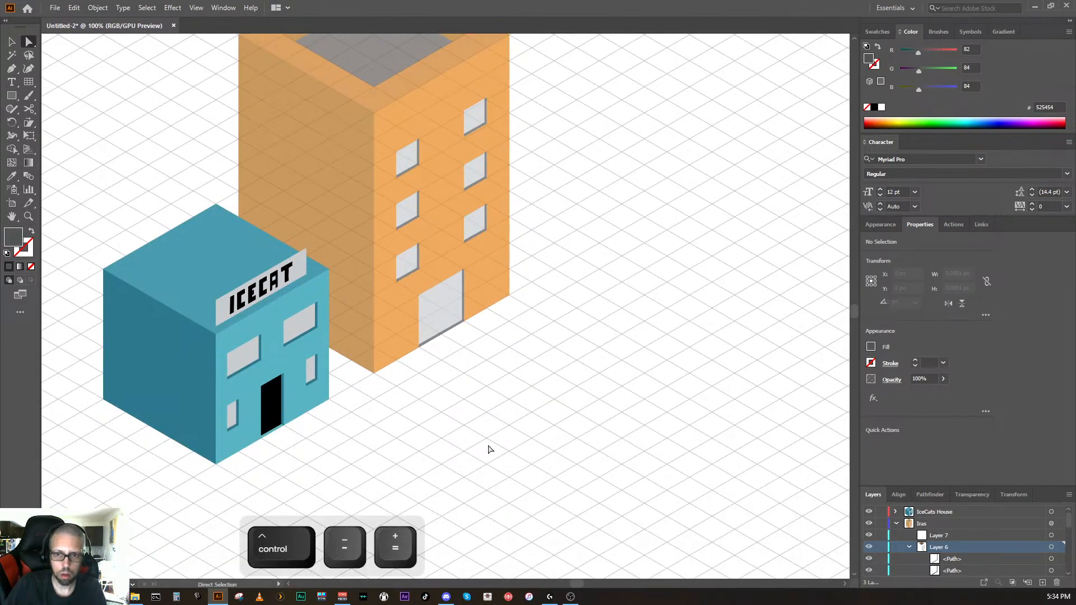
pyautogui.press('ctrl')
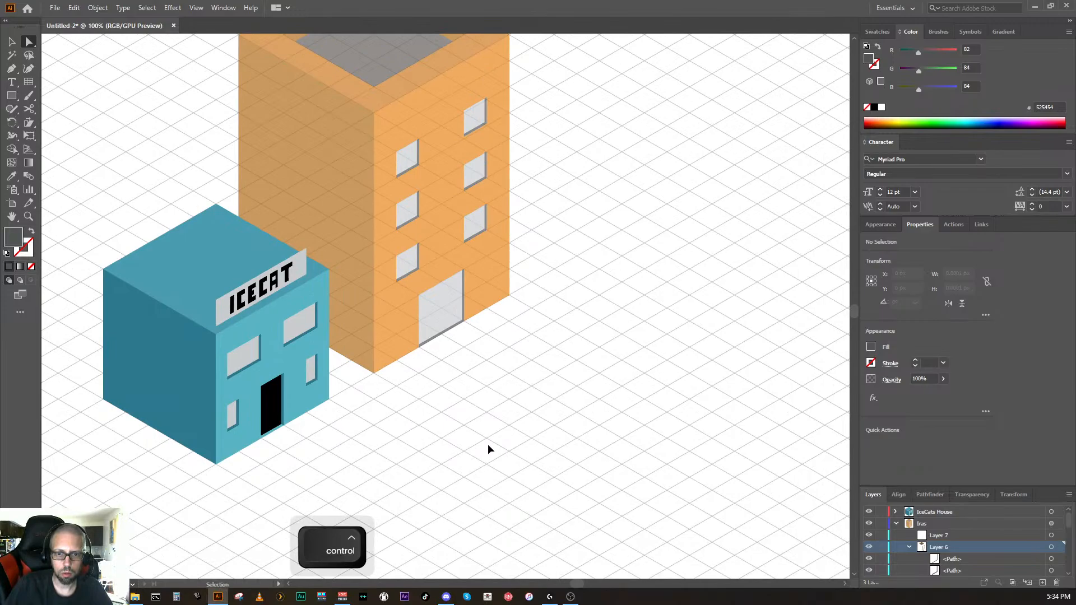
pyautogui.press('space')
pyautogui.moveTo(493, 412); pyautogui.dragTo(483, 542)
pyautogui.moveTo(533, 398); pyautogui.dragTo(546, 438)
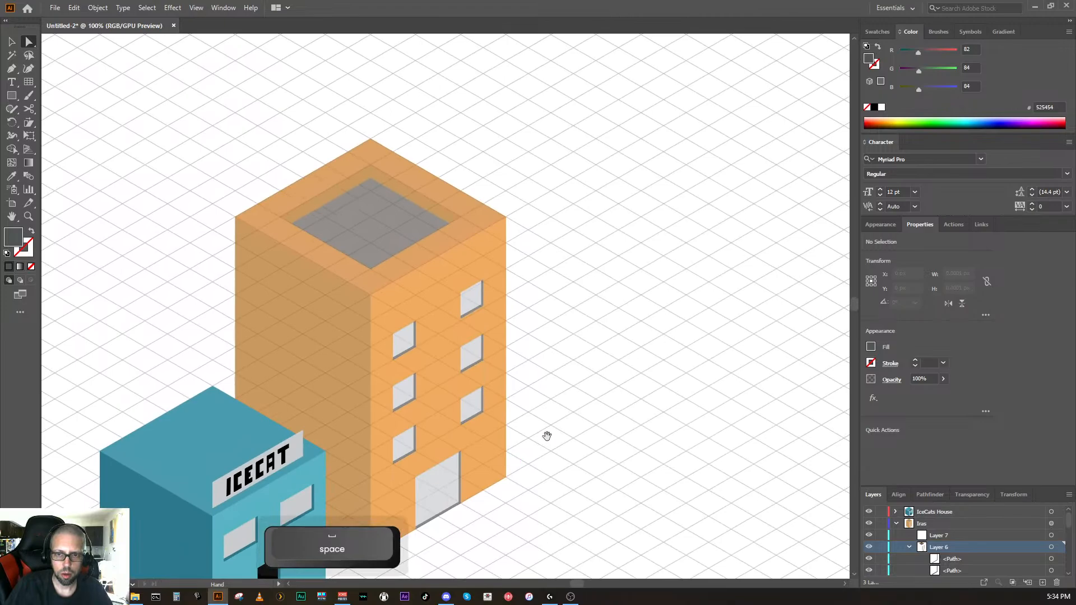
pyautogui.moveTo(549, 441); pyautogui.dragTo(632, 353)
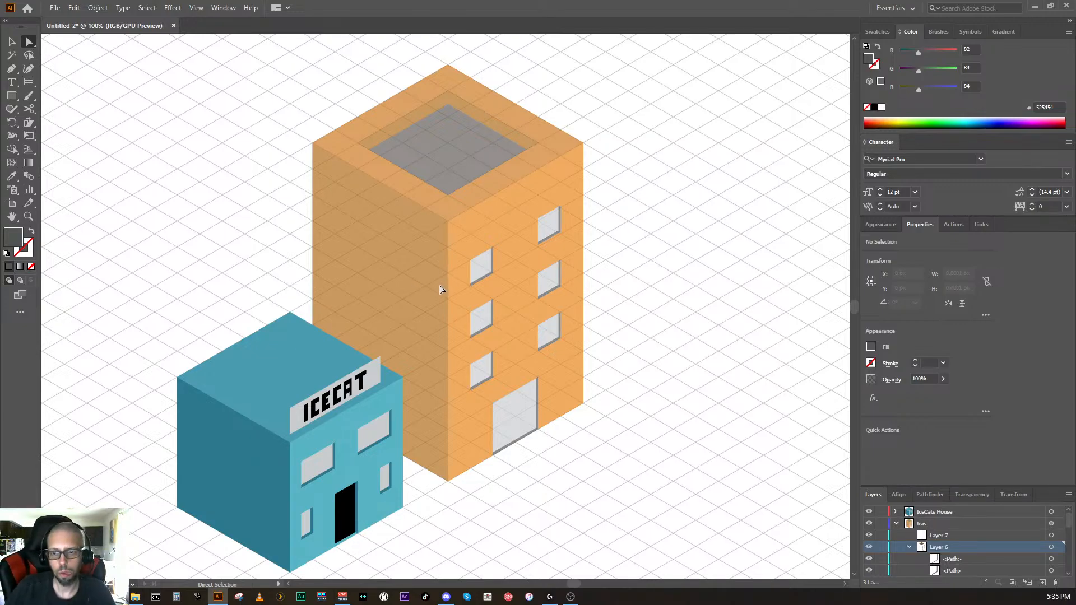
# Step: Set the fill colour to olive green 5D6D3B
pyautogui.moveTo(440, 289); pyautogui.dragTo(389, 254)
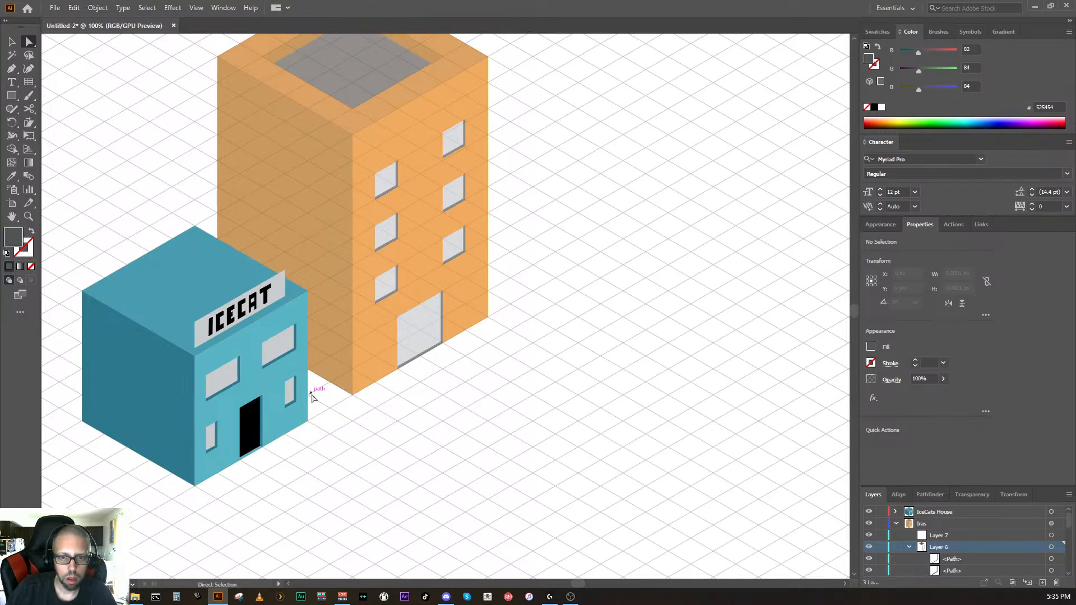
pyautogui.doubleClick(17, 243)
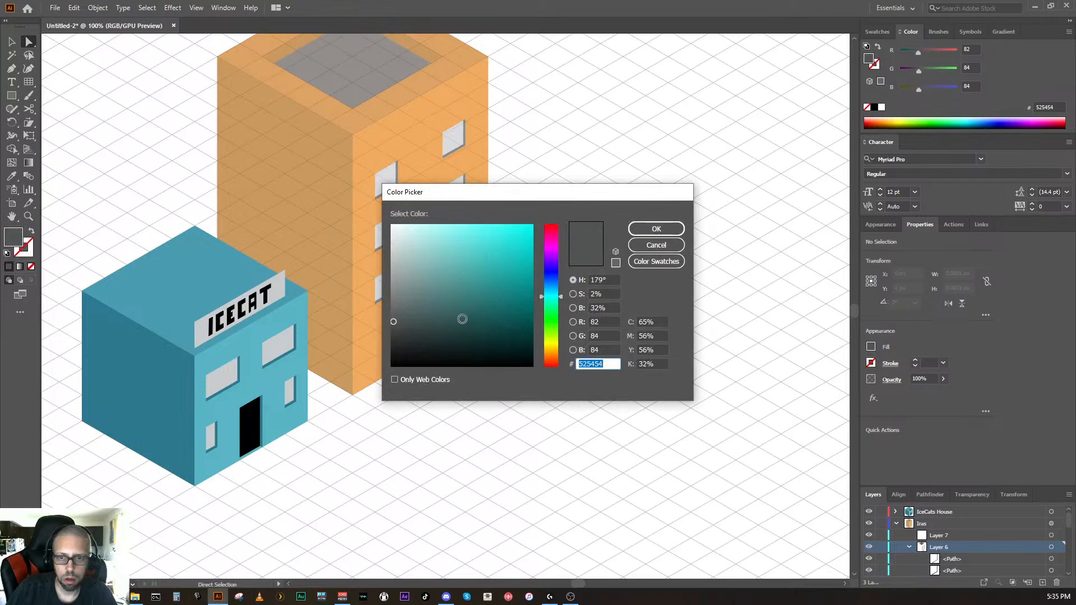
pyautogui.moveTo(542, 297)
pyautogui.mouseDown()
pyautogui.moveTo(544, 336)
pyautogui.moveTo(483, 323)
pyautogui.moveTo(509, 311)
pyautogui.moveTo(514, 324)
pyautogui.moveTo(497, 339)
pyautogui.moveTo(460, 347)
pyautogui.moveTo(425, 331)
pyautogui.moveTo(451, 321)
pyautogui.mouseUp()
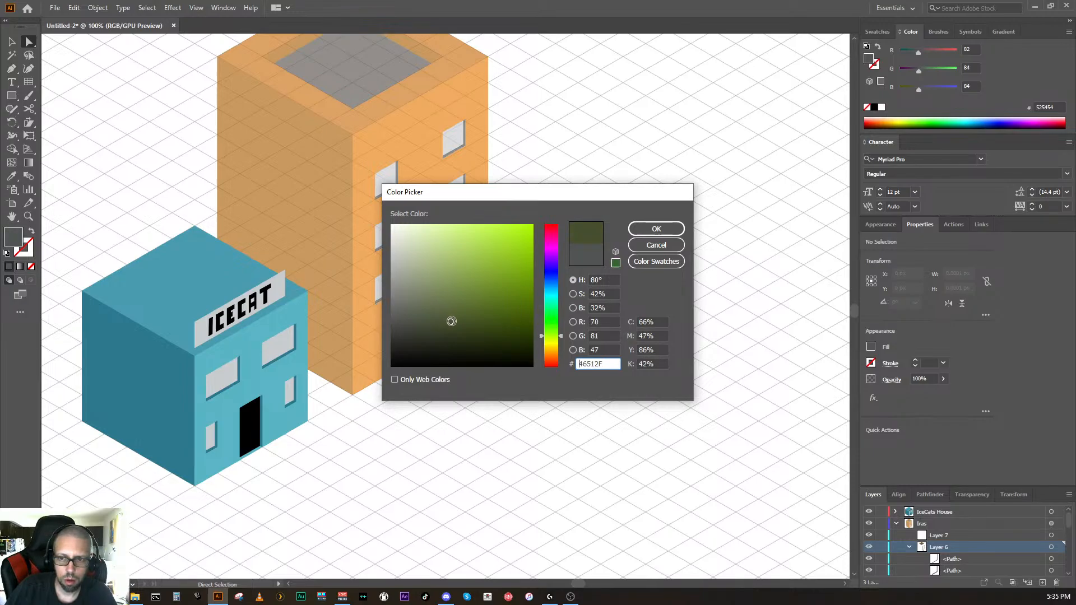
pyautogui.moveTo(457, 320); pyautogui.dragTo(456, 306)
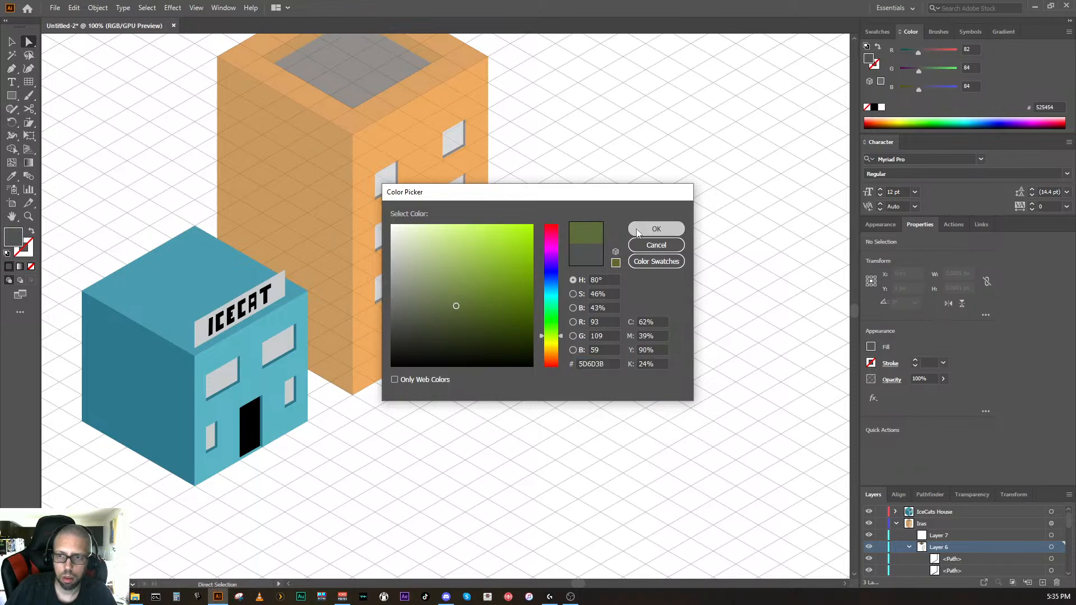
pyautogui.click(637, 229)
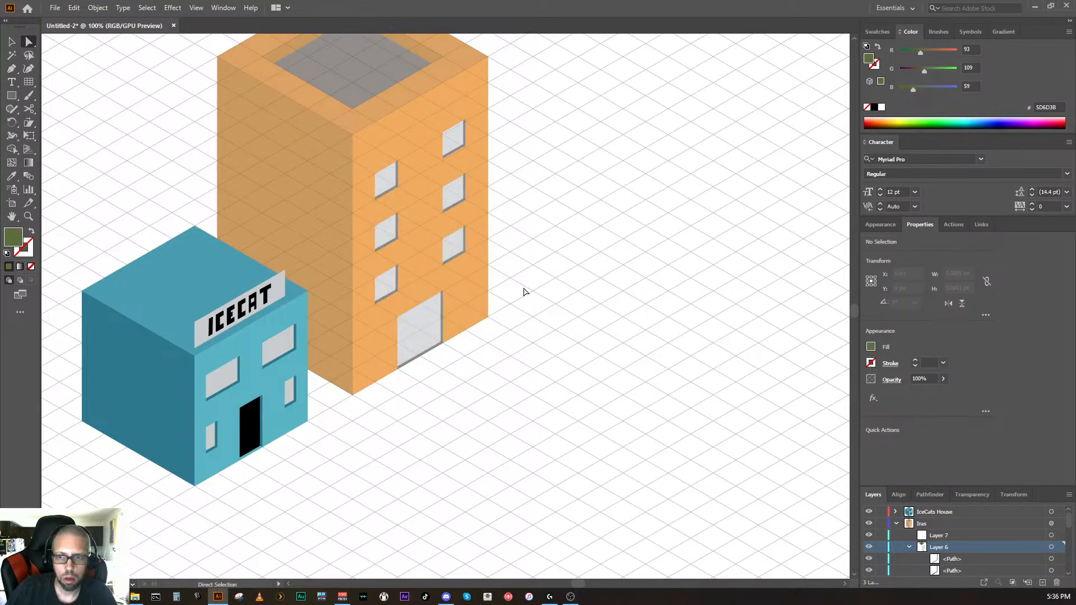
# Step: Find the group holding the orange building's walls in the layer structure and expand it to its individual paths
pyautogui.scroll(-3, 963, 546)
pyautogui.scroll(-3, 963, 546)
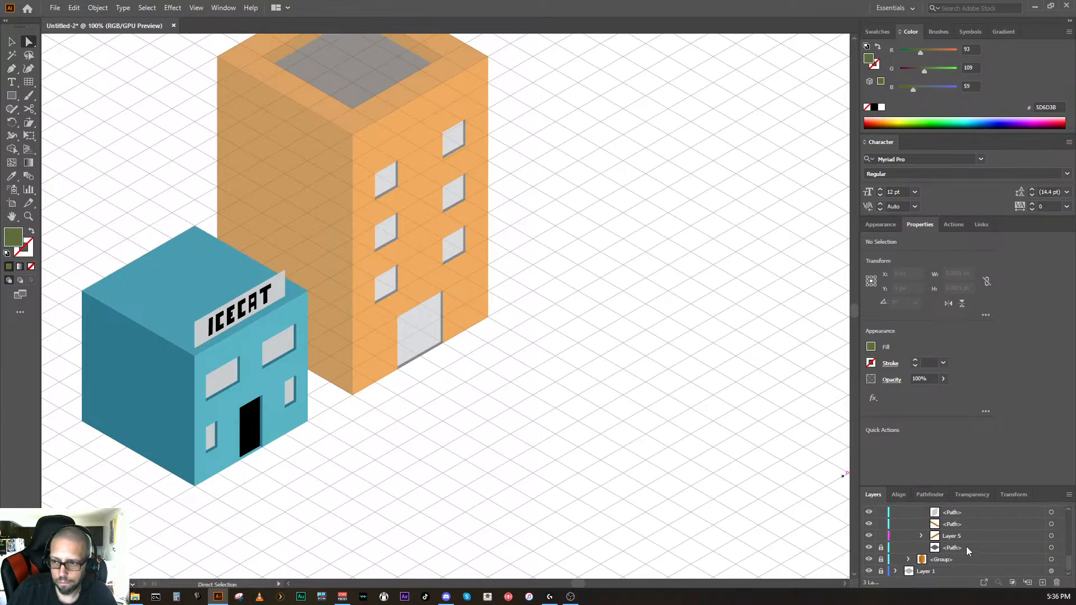
pyautogui.click(967, 560)
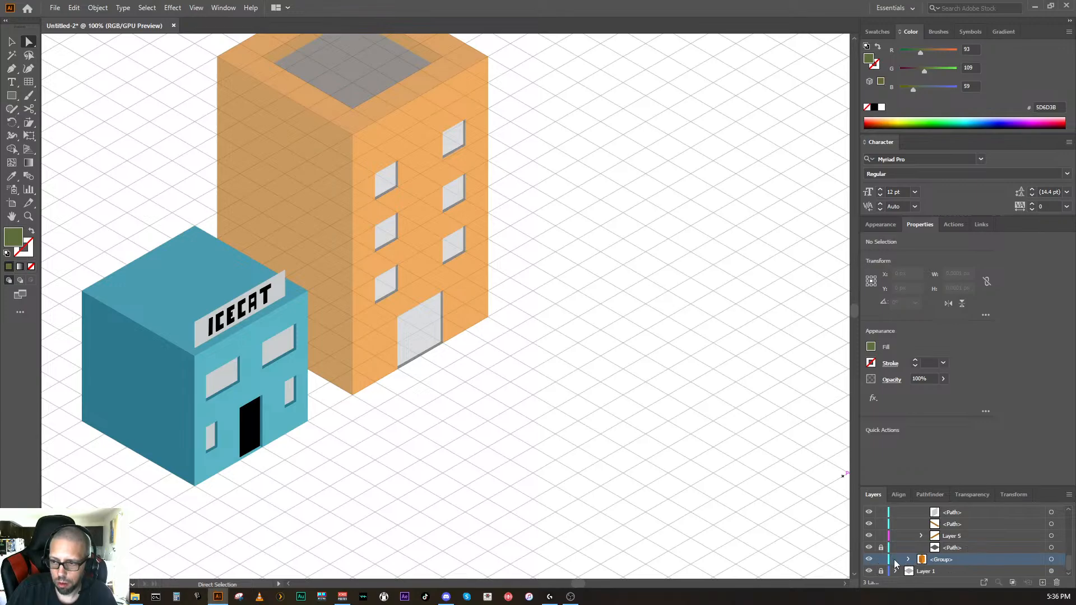
pyautogui.click(908, 560)
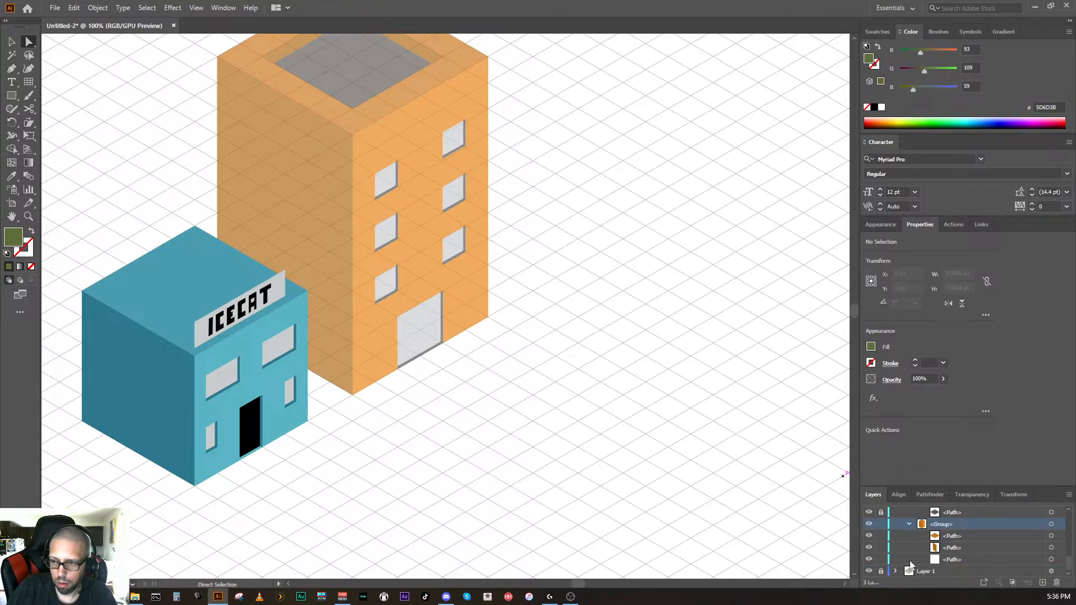
# Step: Try adding a new layer with the orange building's wall group or its first path chosen, and undo each attempt
pyautogui.click(1042, 583)
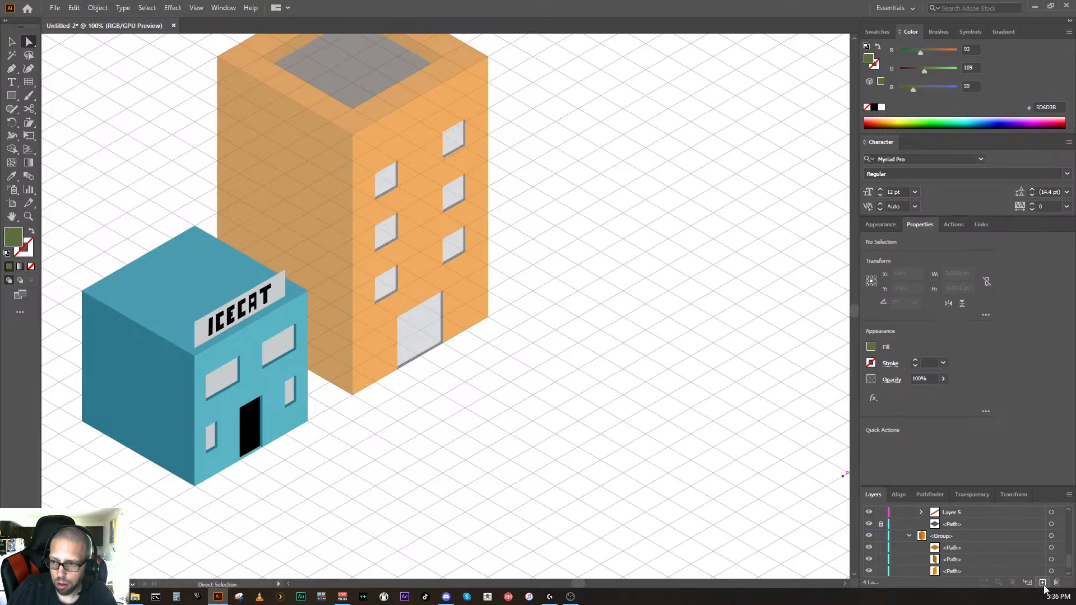
pyautogui.hotkey('ctrl', 'z')
pyautogui.scroll(-6, 958, 537)
pyautogui.click(957, 527)
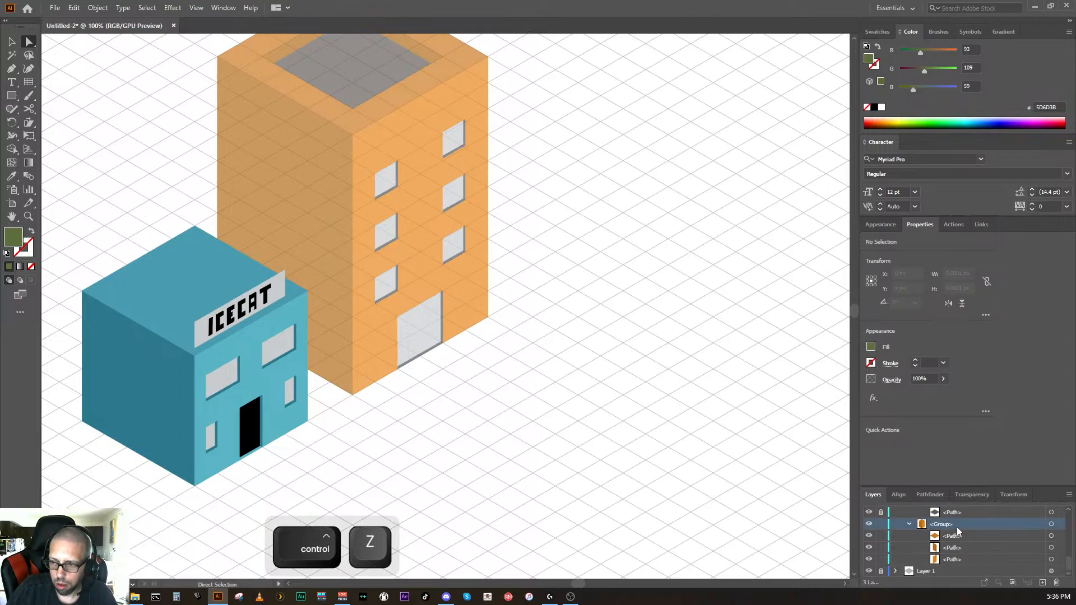
pyautogui.click(1042, 583)
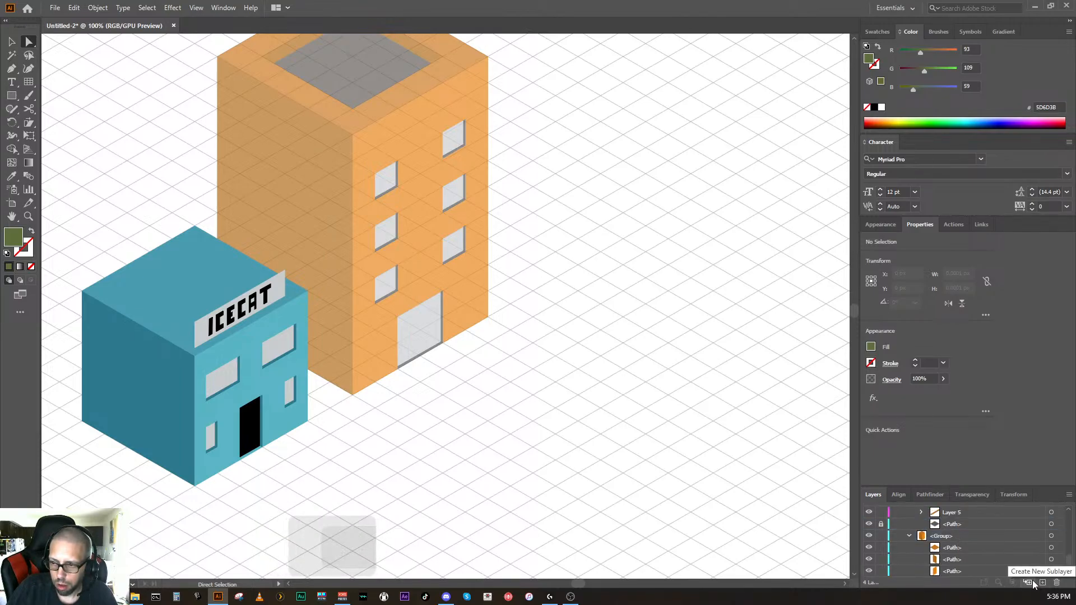
pyautogui.hotkey('ctrl', 'z')
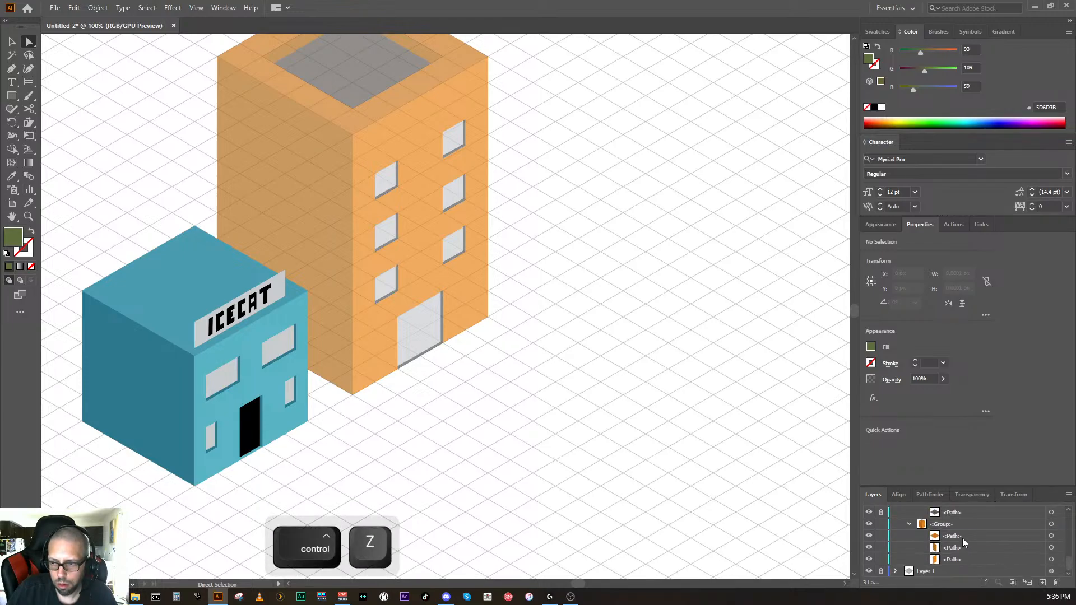
pyautogui.click(963, 538)
pyautogui.click(1043, 584)
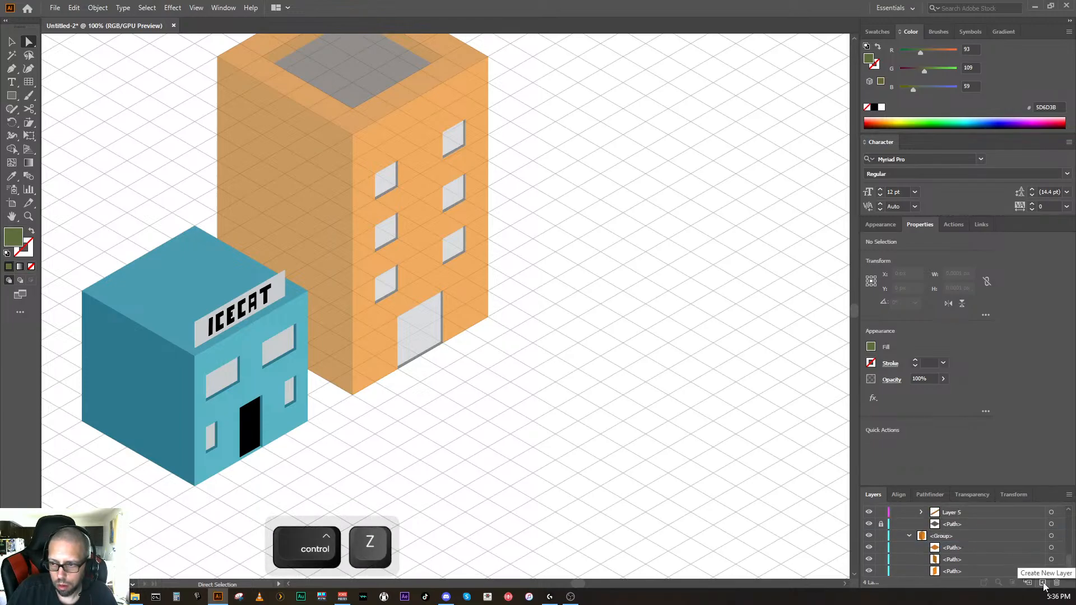
pyautogui.press('z')
pyautogui.scroll(-5, 960, 540)
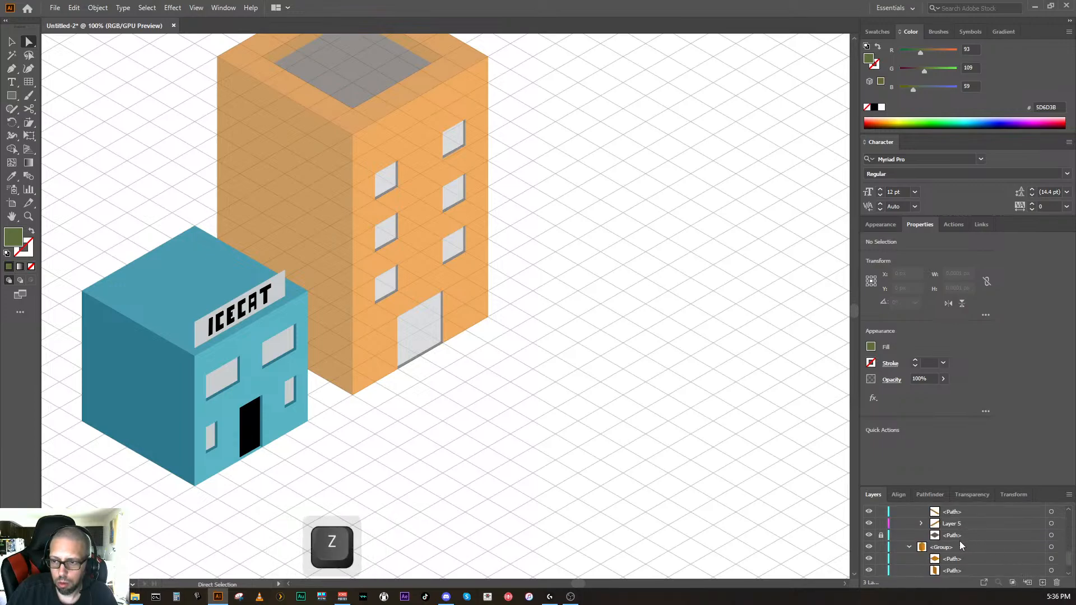
# Step: Select the orange building's wall group and create a new layer
pyautogui.click(947, 549)
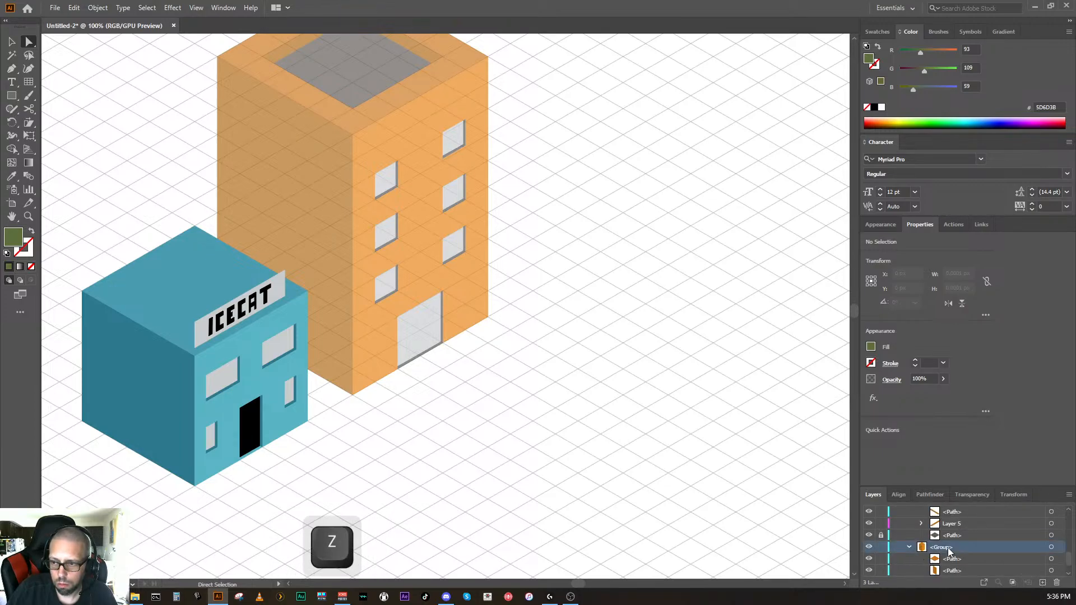
pyautogui.click(1052, 547)
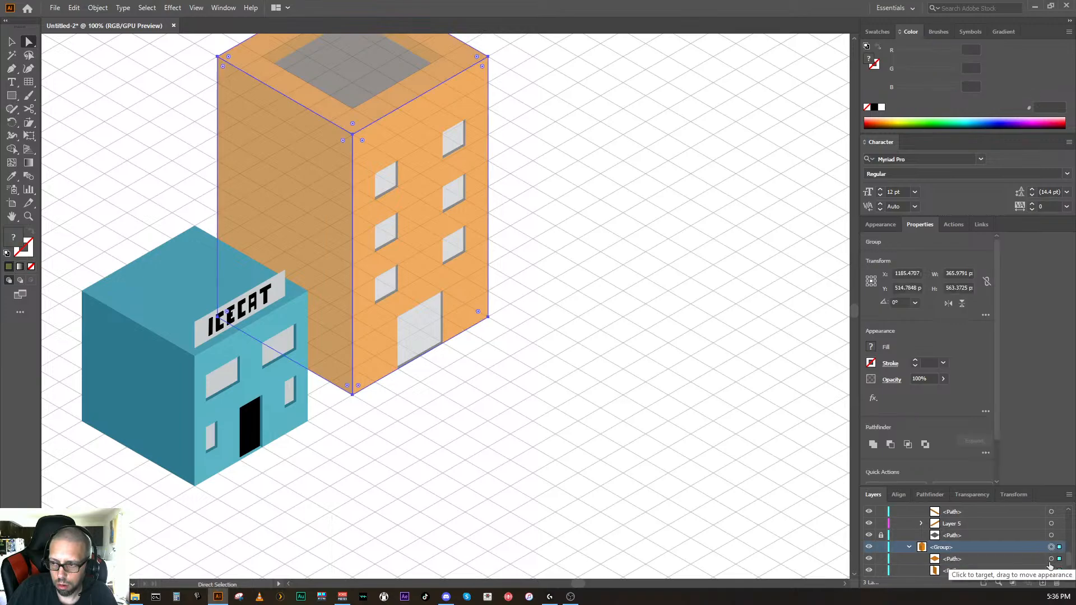
pyautogui.click(1042, 583)
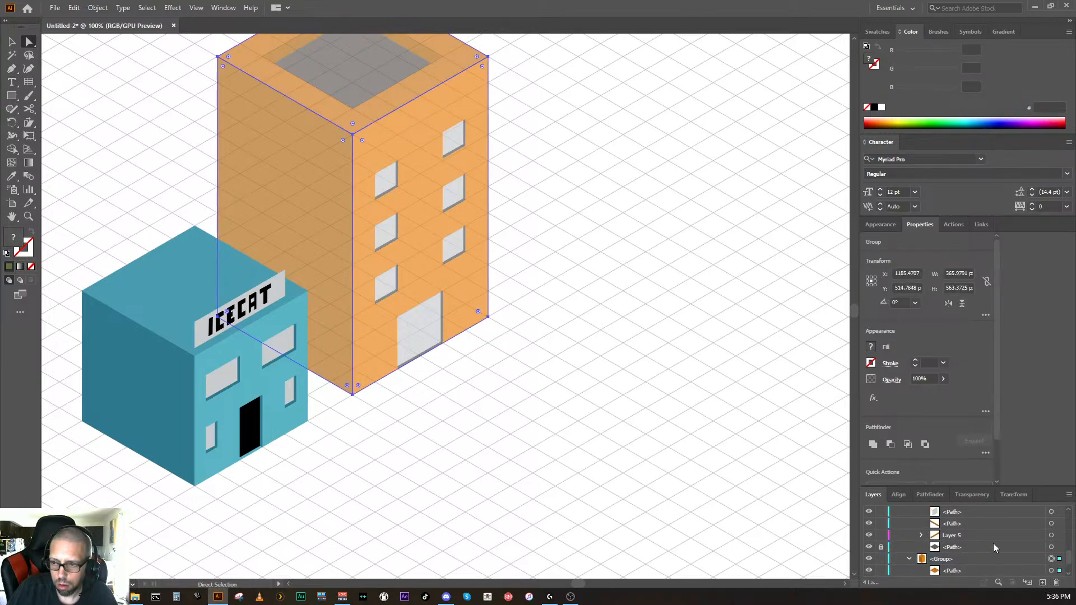
# Step: Try to move the empty Layer 8 down beside the orange building's wall group in the stacking order
pyautogui.scroll(5, 975, 532)
pyautogui.moveTo(953, 546)
pyautogui.mouseDown()
pyautogui.moveTo(975, 582)
pyautogui.moveTo(952, 543)
pyautogui.moveTo(980, 547)
pyautogui.moveTo(962, 555)
pyautogui.mouseUp()
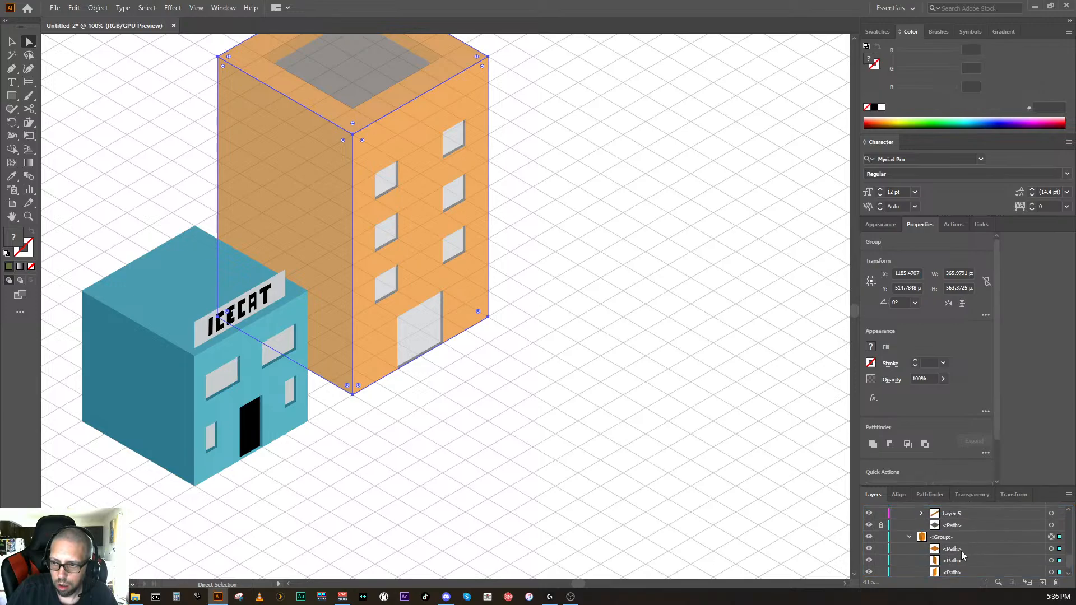
pyautogui.click(881, 526)
pyautogui.click(946, 539)
pyautogui.click(955, 550)
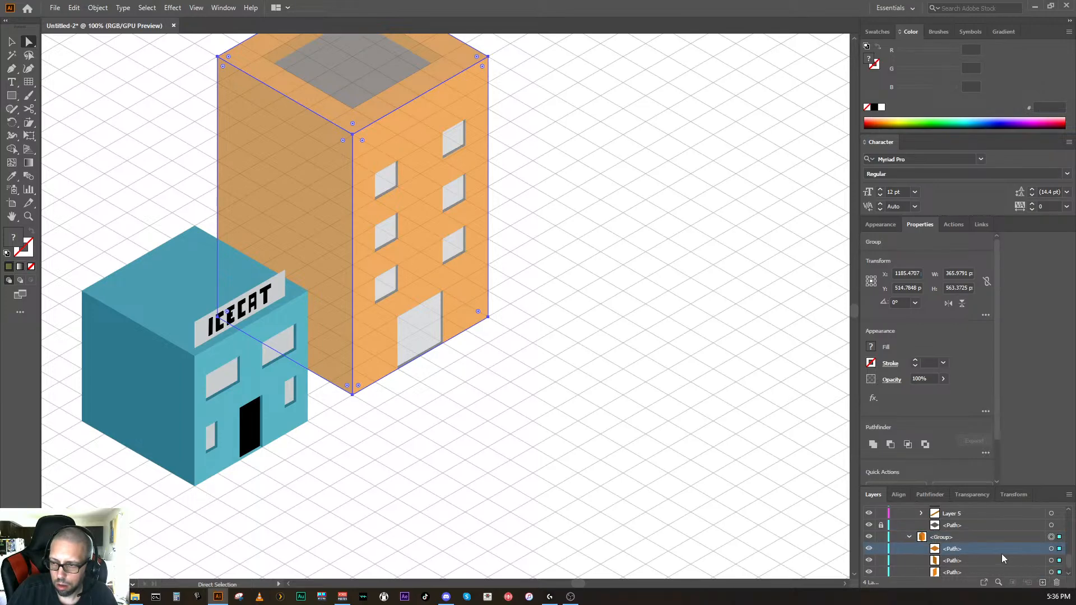
pyautogui.scroll(5, 990, 546)
pyautogui.click(953, 524)
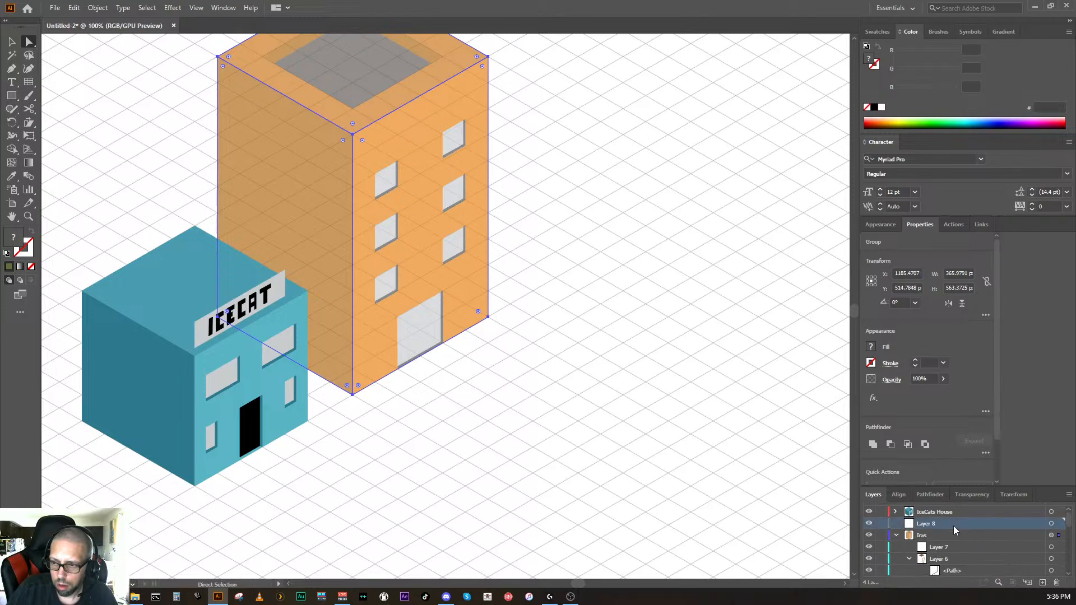
pyautogui.moveTo(945, 530)
pyautogui.mouseDown()
pyautogui.moveTo(964, 578)
pyautogui.moveTo(949, 526)
pyautogui.mouseUp()
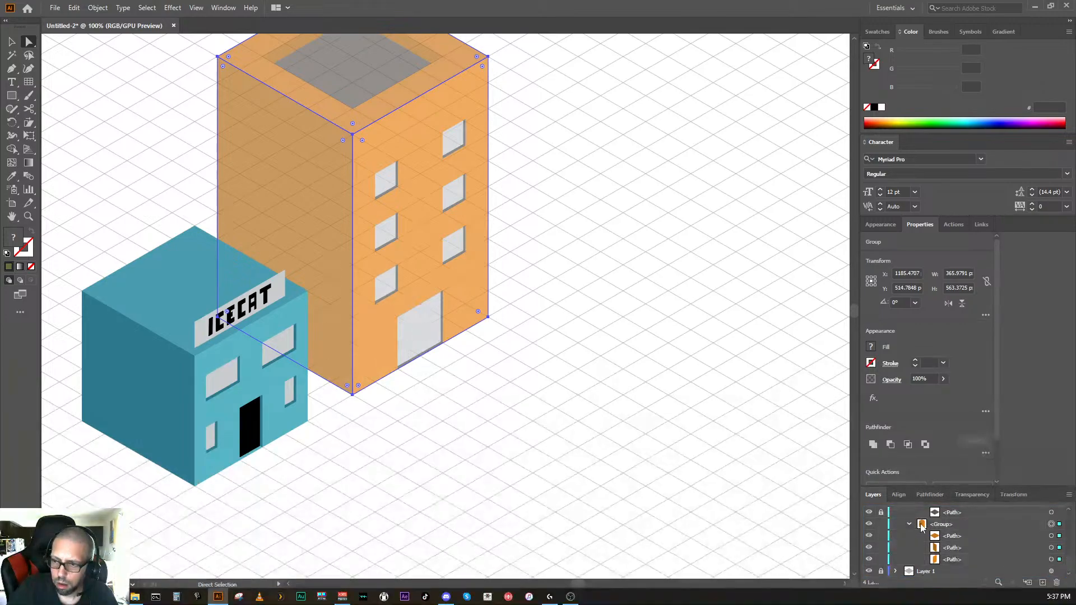
pyautogui.scroll(2, 953, 535)
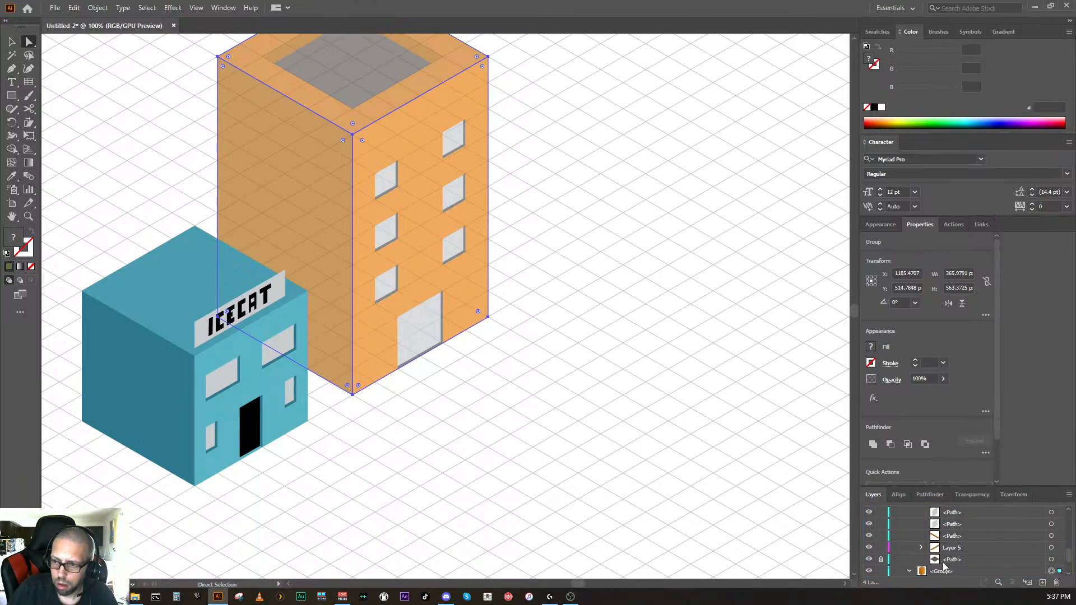
pyautogui.scroll(3, 950, 555)
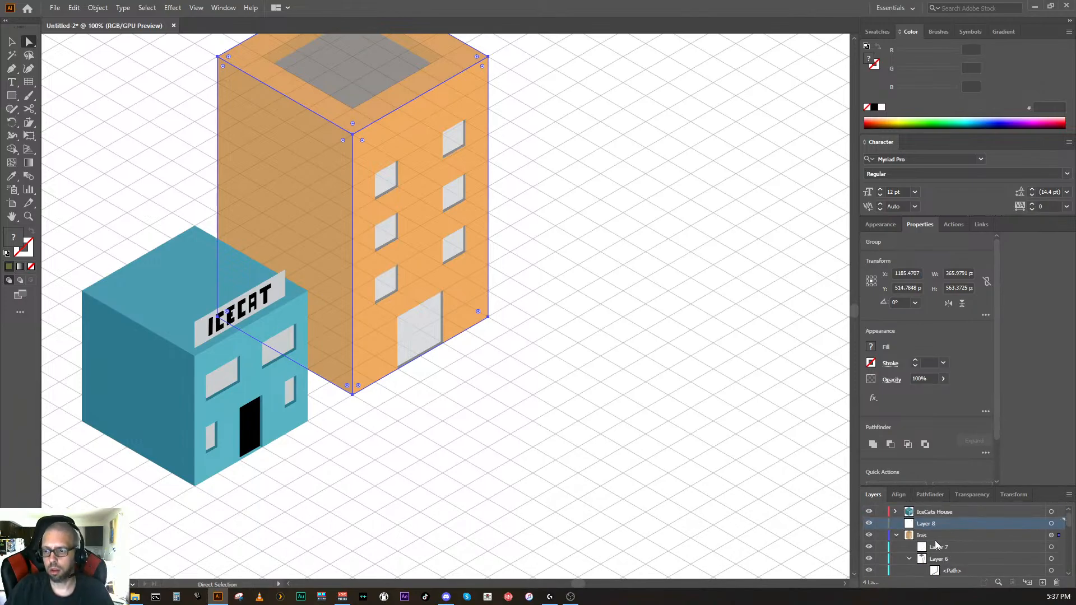
# Step: Try to delete the empty Layer 7 while the wall group is still selected, and undo the deletion
pyautogui.click(935, 549)
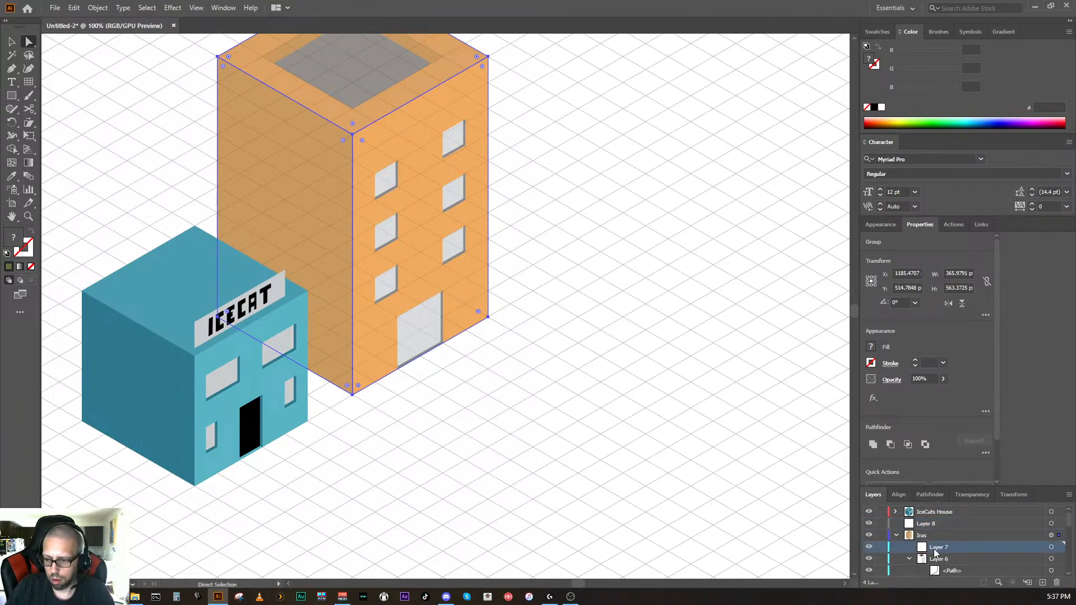
pyautogui.press('Delete')
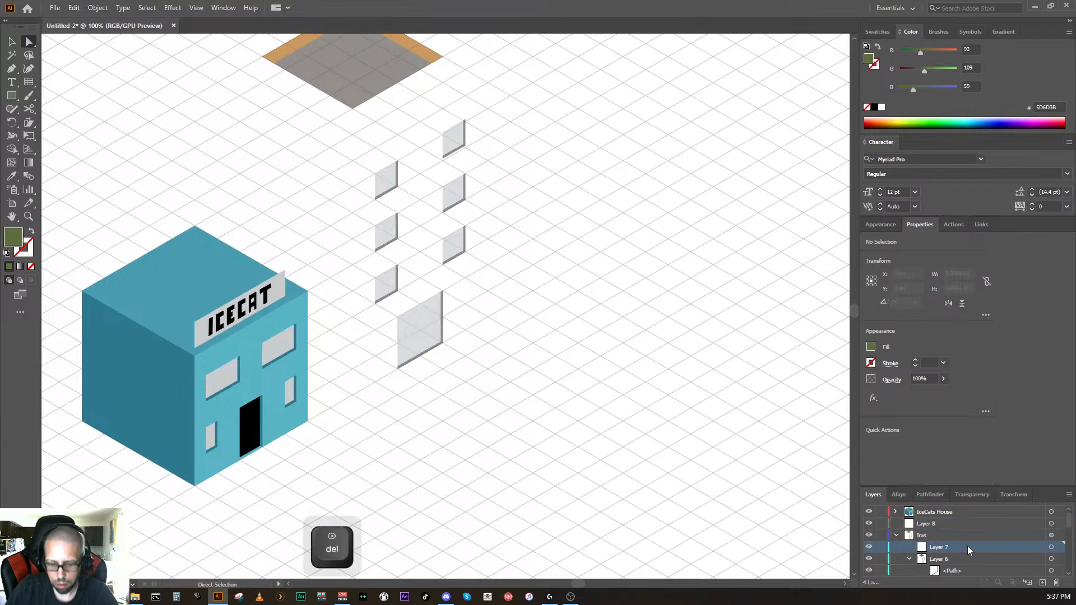
pyautogui.hotkey('ctrl', 'z')
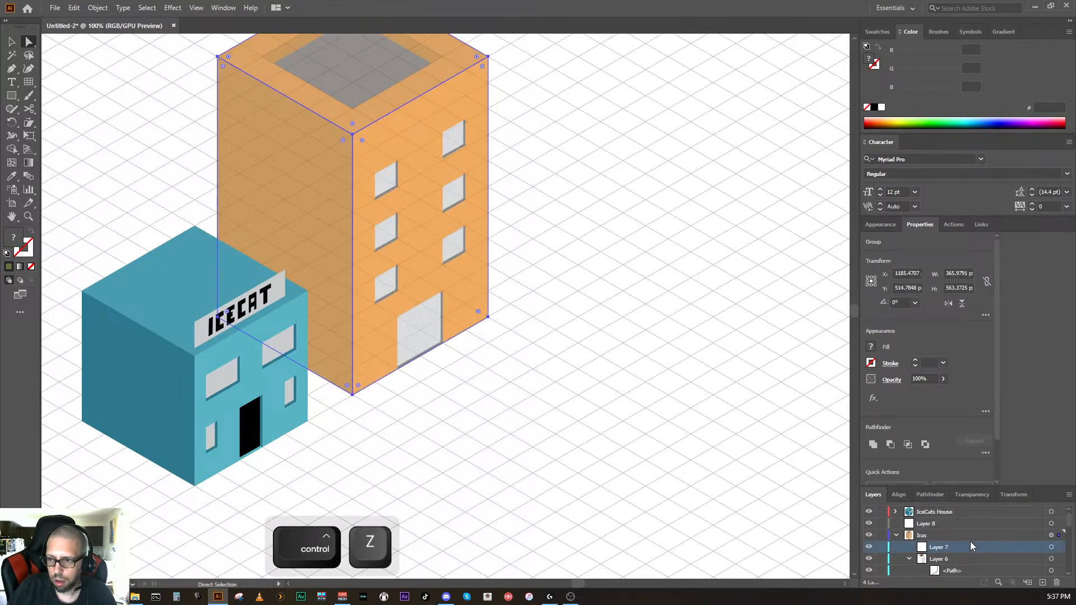
# Step: Delete the empty Layer 7 and create a new sublayer inside Layer 6
pyautogui.click(1052, 548)
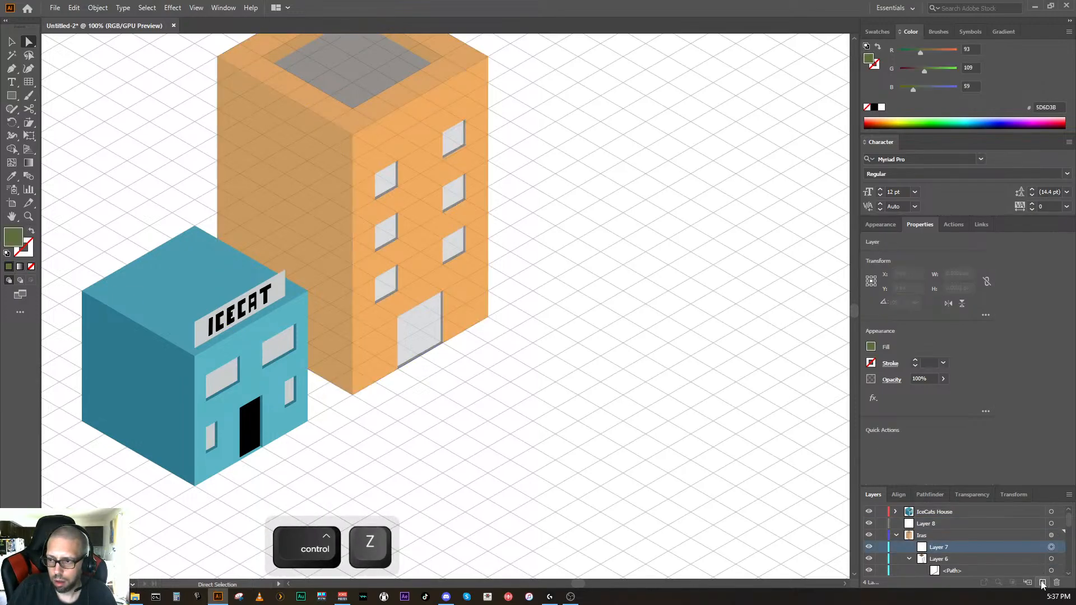
pyautogui.click(1057, 582)
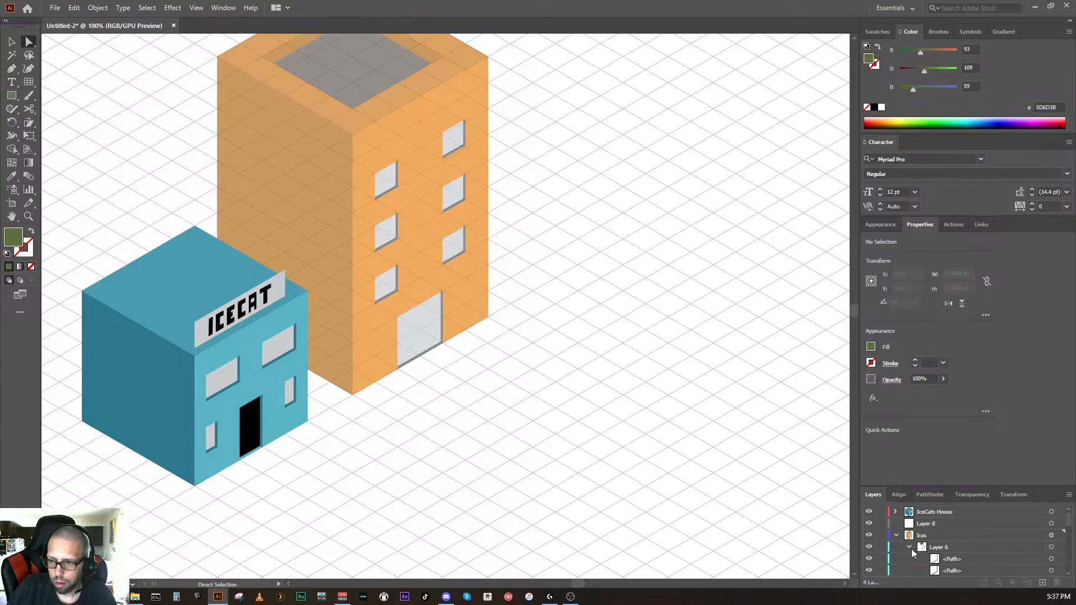
pyautogui.click(958, 548)
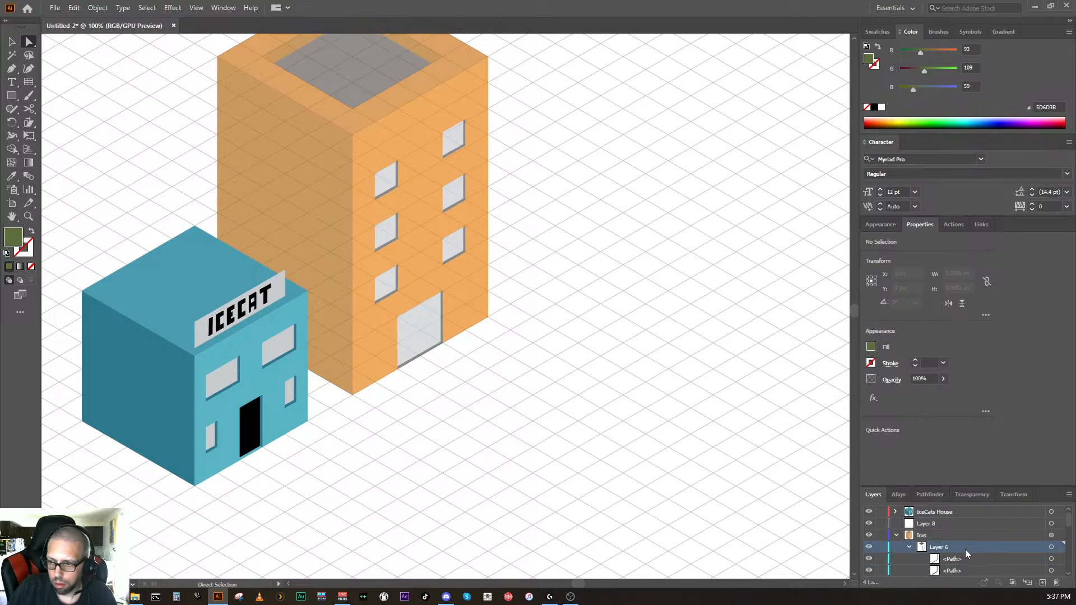
pyautogui.click(1028, 583)
# Step: Move all of the orange building's window and door paths in Layer 6 into the new empty sublayer
pyautogui.scroll(-2, 970, 563)
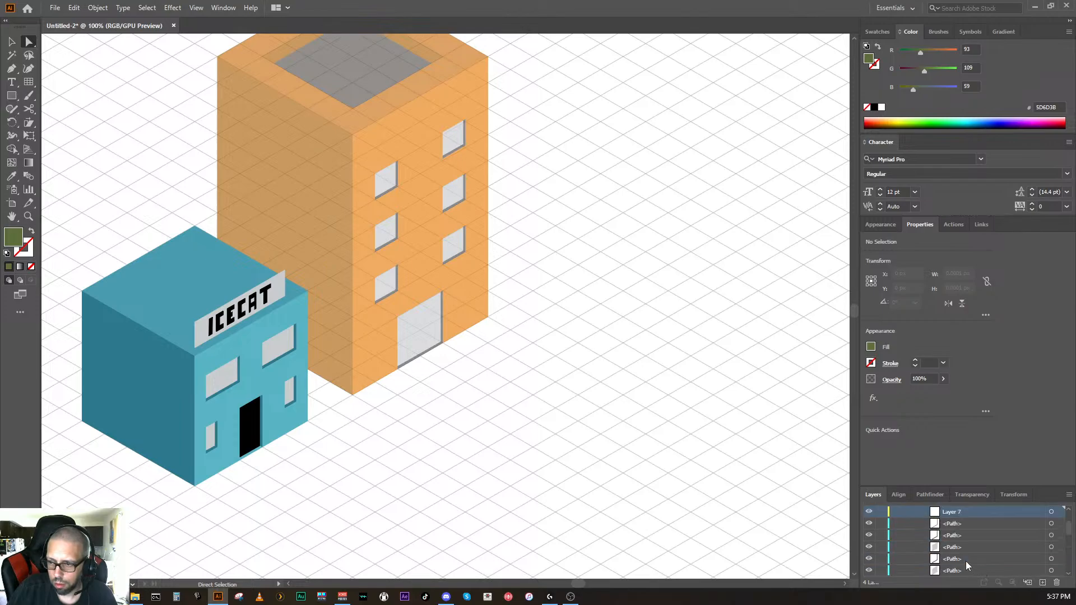
pyautogui.scroll(-2, 948, 530)
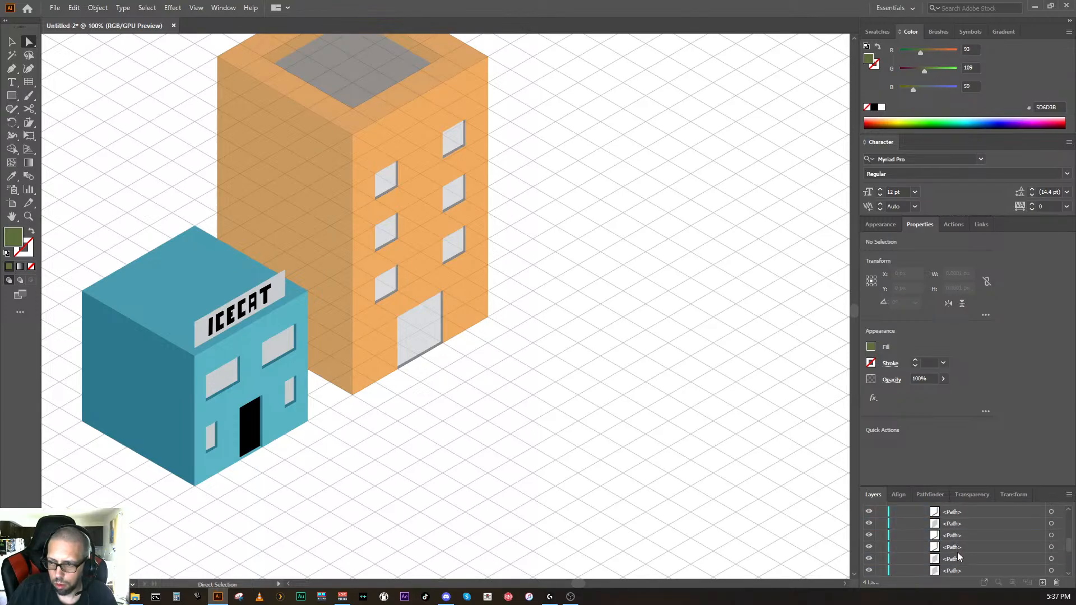
pyautogui.scroll(-2, 957, 556)
pyautogui.keyDown('shift'); pyautogui.click(953, 537); pyautogui.keyUp('shift')
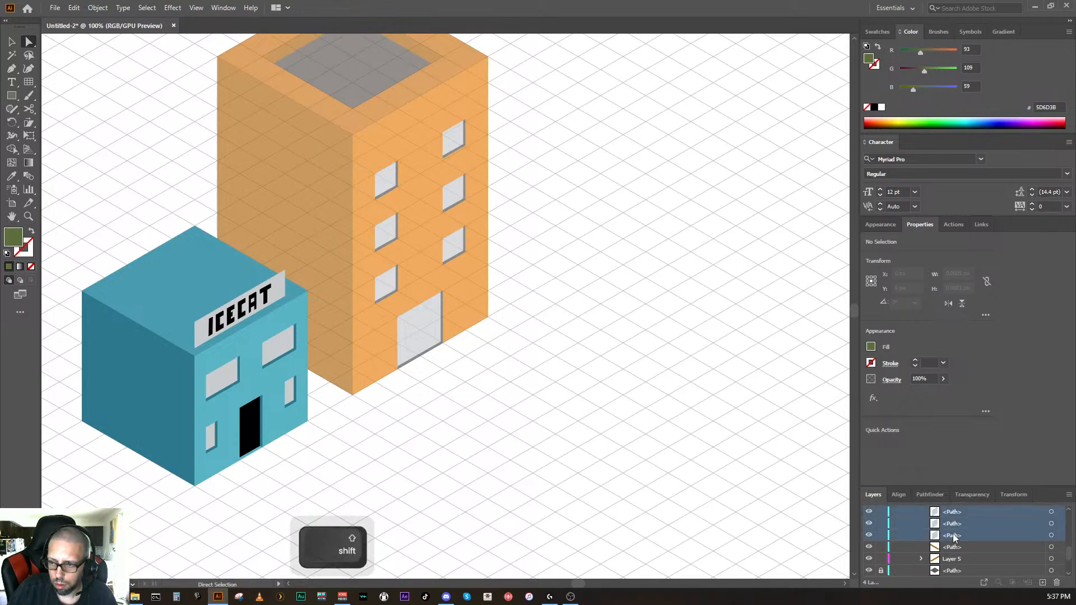
pyautogui.scroll(5, 971, 540)
pyautogui.moveTo(953, 569); pyautogui.dragTo(956, 562)
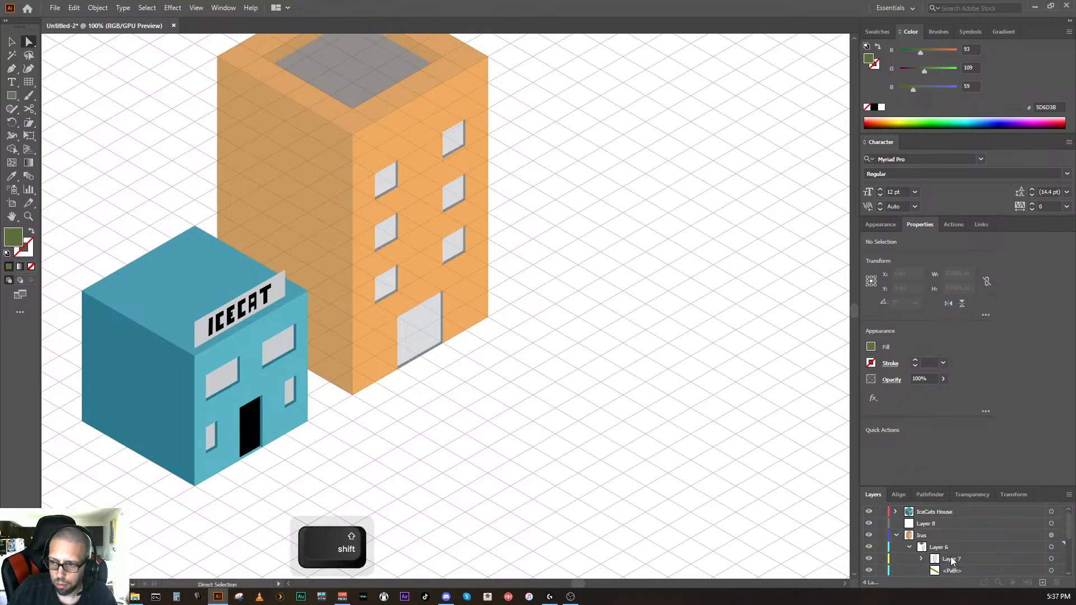
# Step: Rename the sublayer holding the window and door paths as Windows
pyautogui.doubleClick(951, 559)
pyautogui.write('Windows')
pyautogui.press('Return')
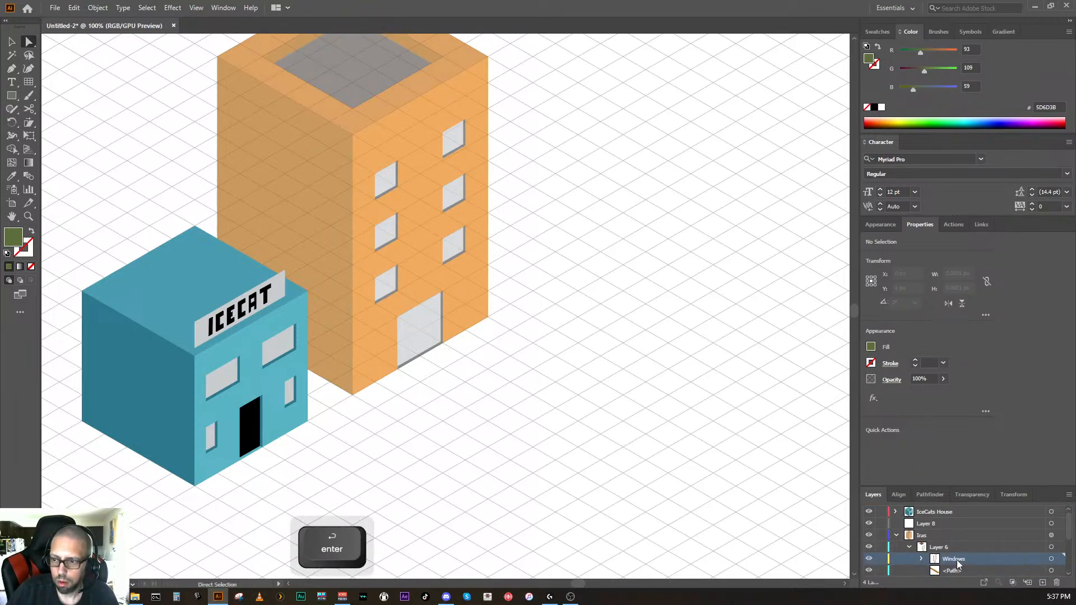
# Step: Group the roof railing path below the Windows sublayer with the contents of Layer 5
pyautogui.scroll(-2, 957, 563)
pyautogui.click(951, 536)
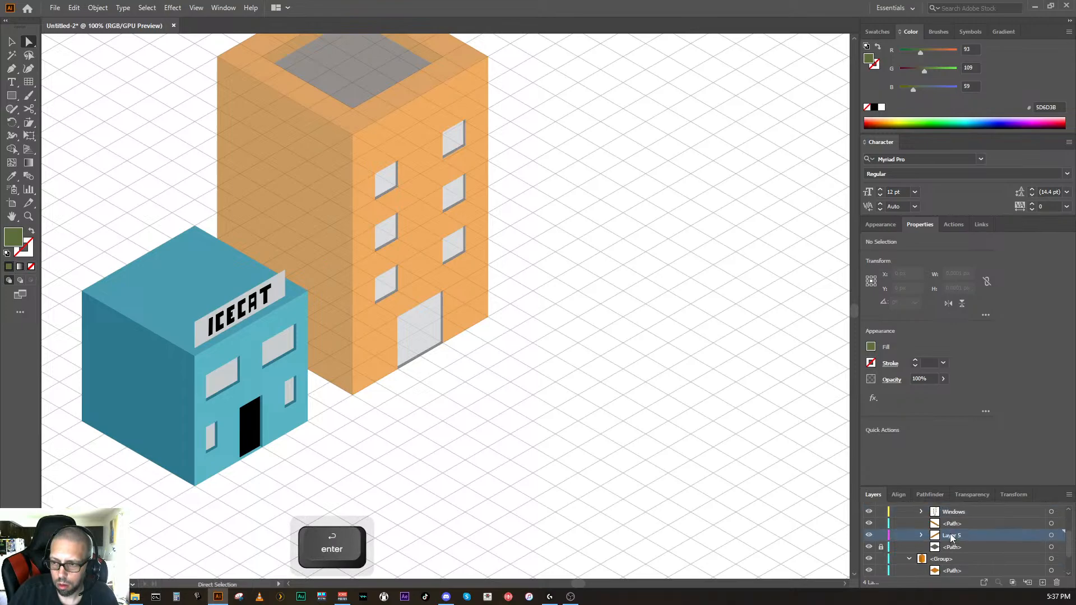
pyautogui.keyDown('shift'); pyautogui.click(951, 526); pyautogui.keyUp('shift')
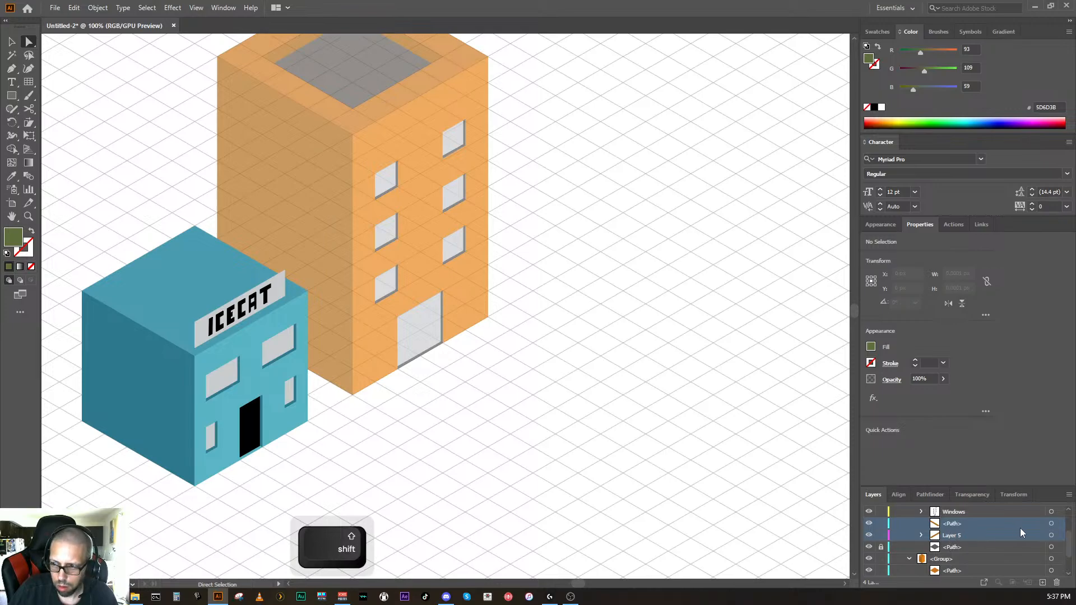
pyautogui.click(1052, 525)
pyautogui.keyDown('shift'); pyautogui.click(1051, 536); pyautogui.keyUp('shift')
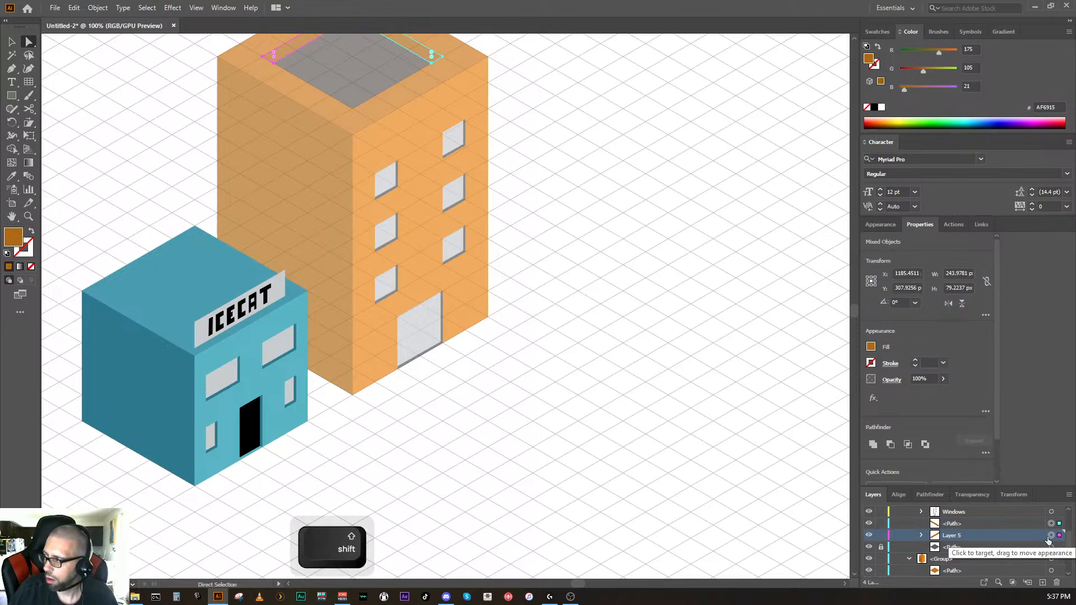
pyautogui.hotkey('ctrl', 'g')
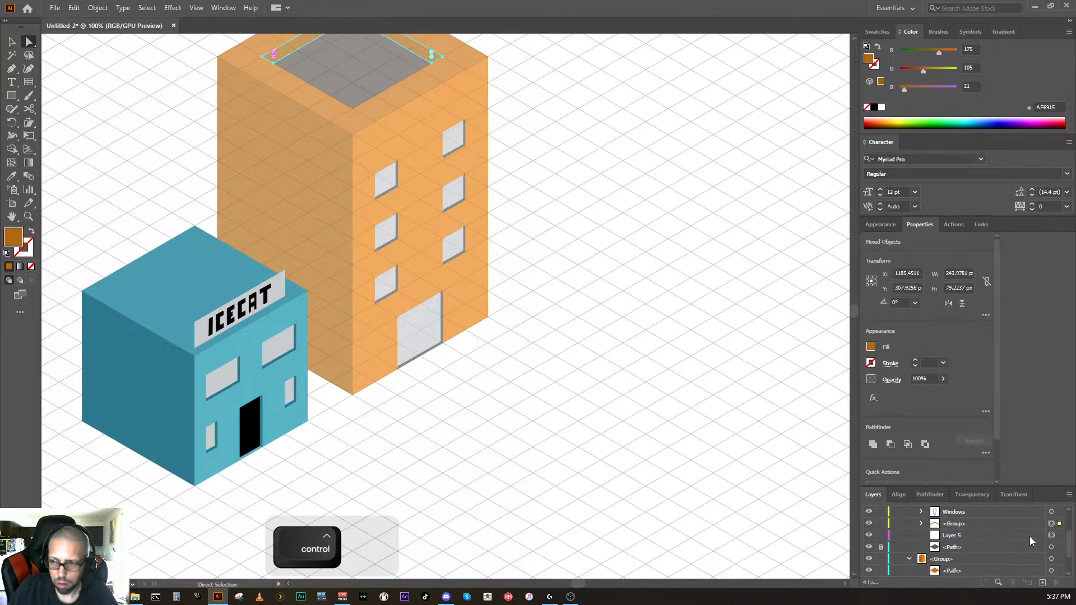
# Step: Rename the new group of roof railing paths as Railing
pyautogui.click(951, 526)
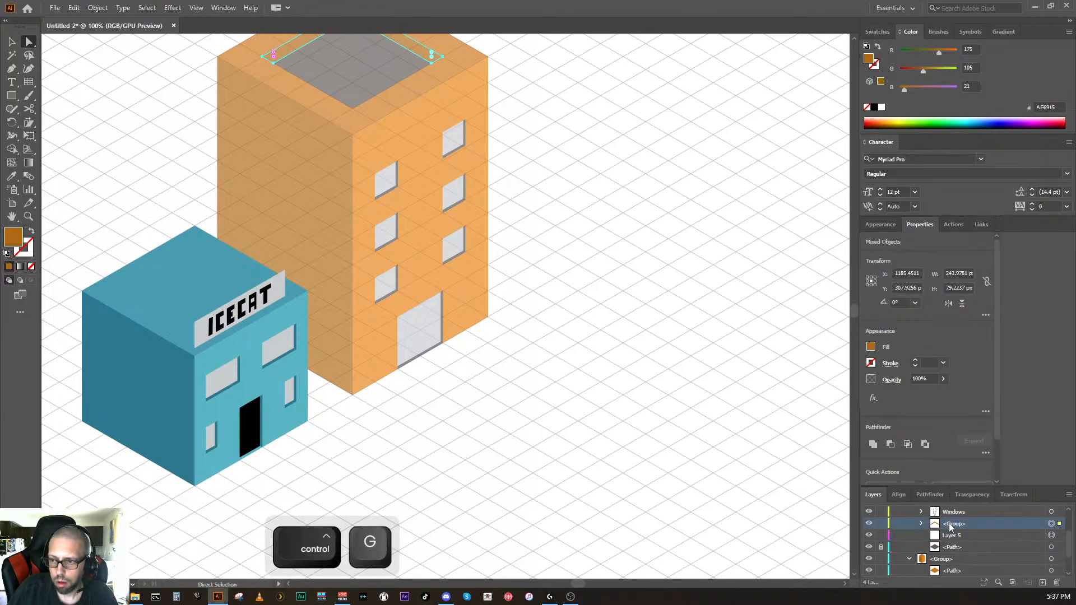
pyautogui.click(1050, 524)
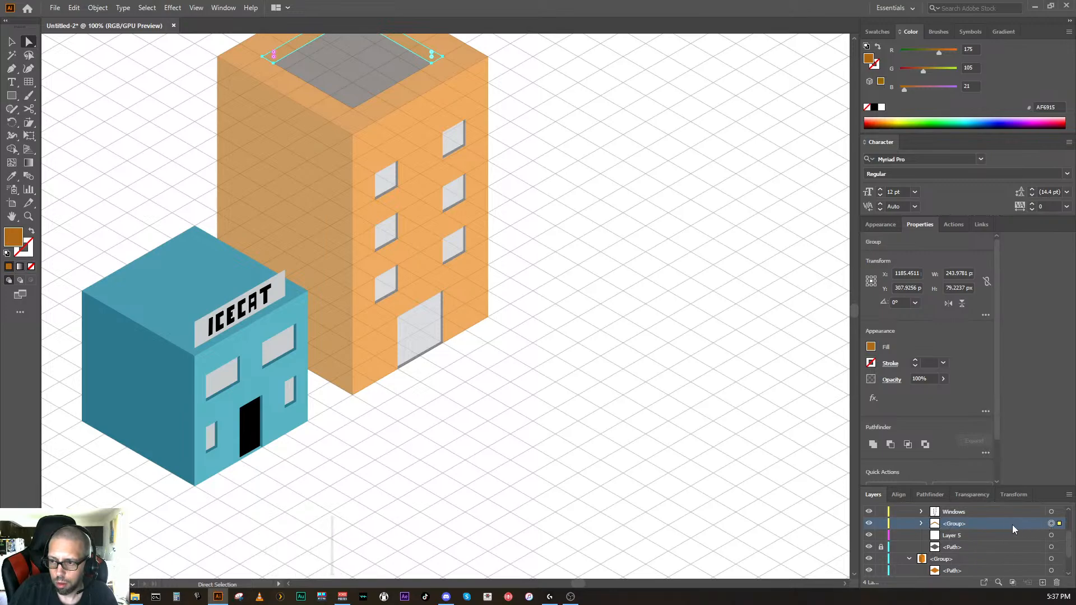
pyautogui.doubleClick(996, 525)
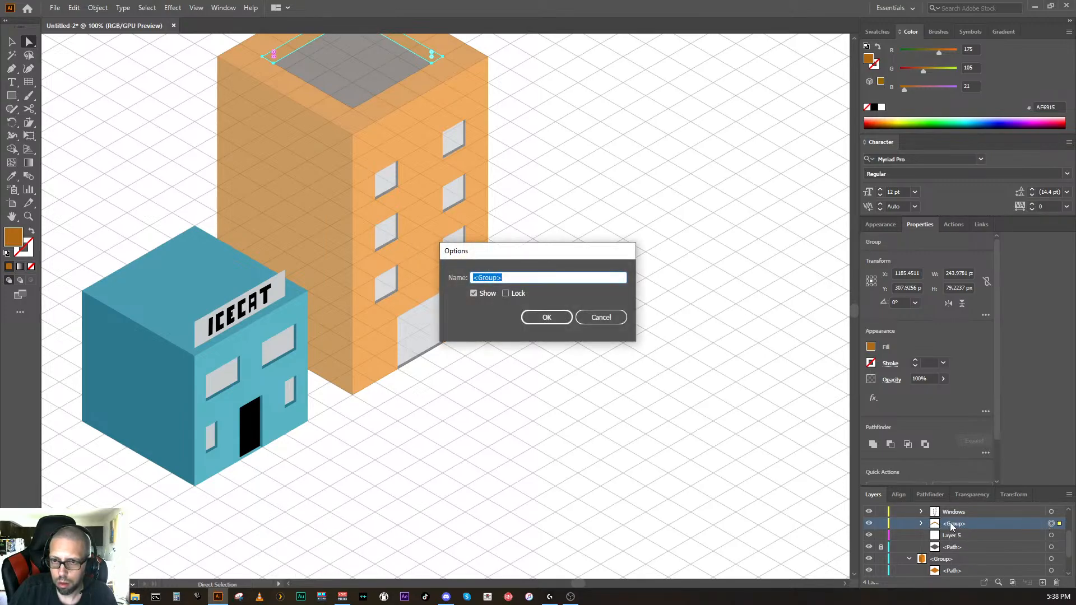
pyautogui.write('Ralling')
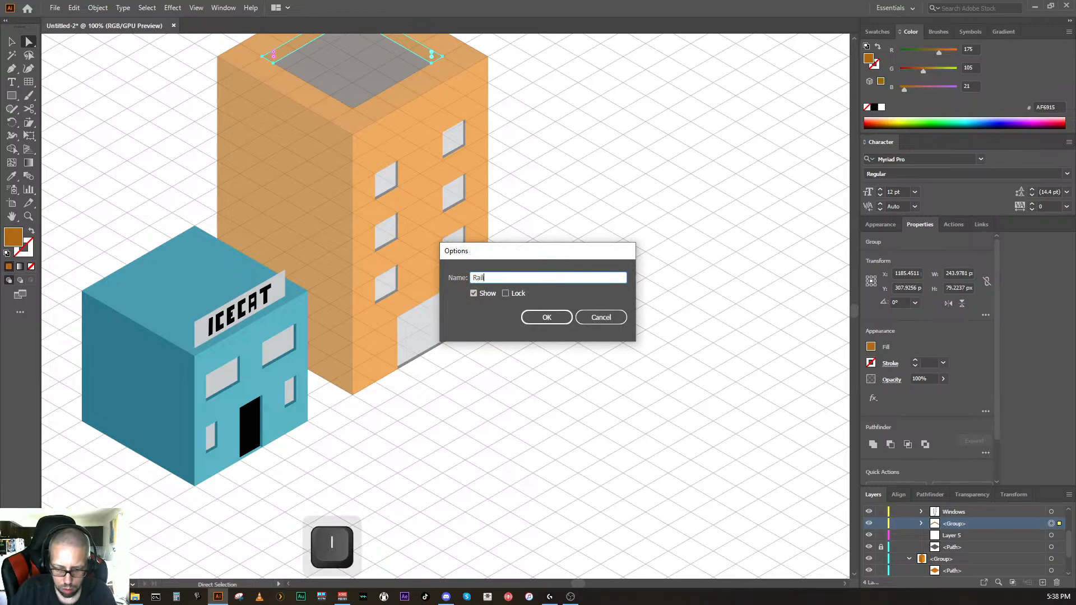
pyautogui.press('Return')
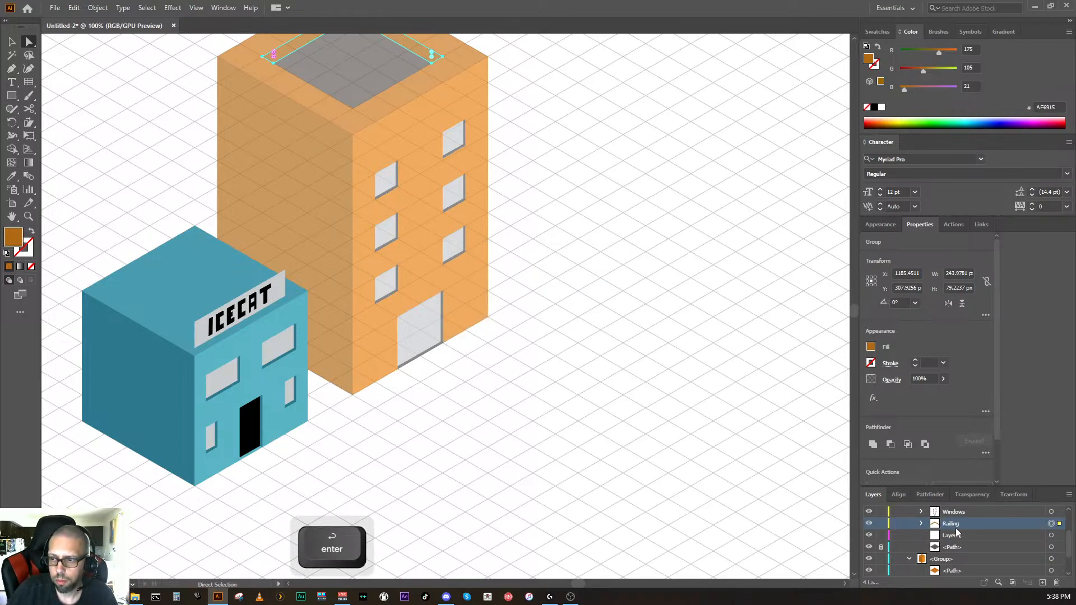
# Step: Move the Railing group and the locked roof path into the orange building's wall group, with Railing directly above the roof path
pyautogui.scroll(3, 956, 532)
pyautogui.moveTo(966, 573); pyautogui.dragTo(966, 542)
pyautogui.press('v')
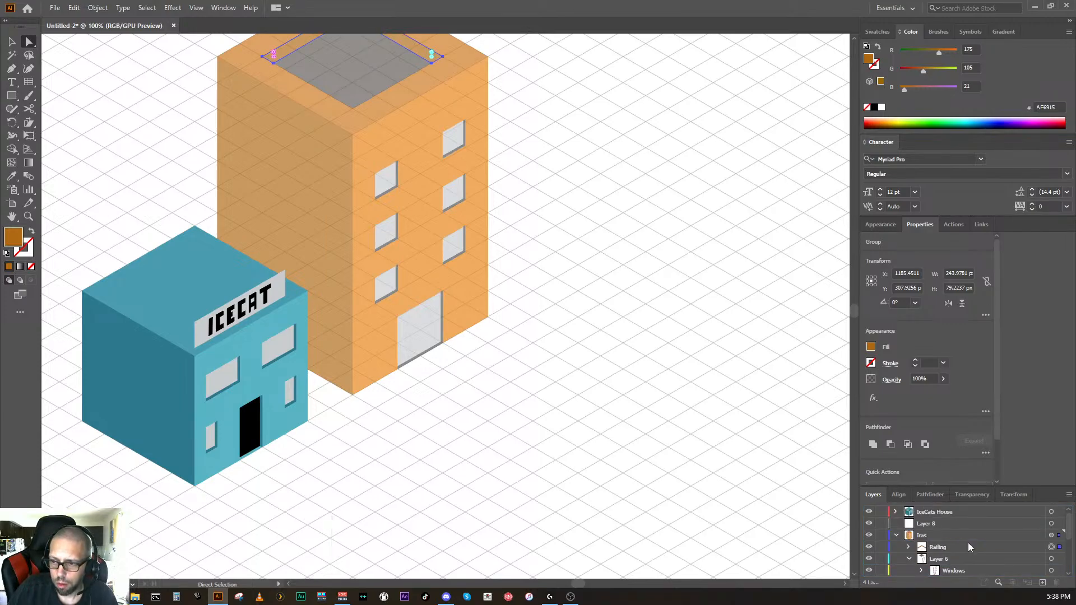
pyautogui.scroll(-3, 966, 546)
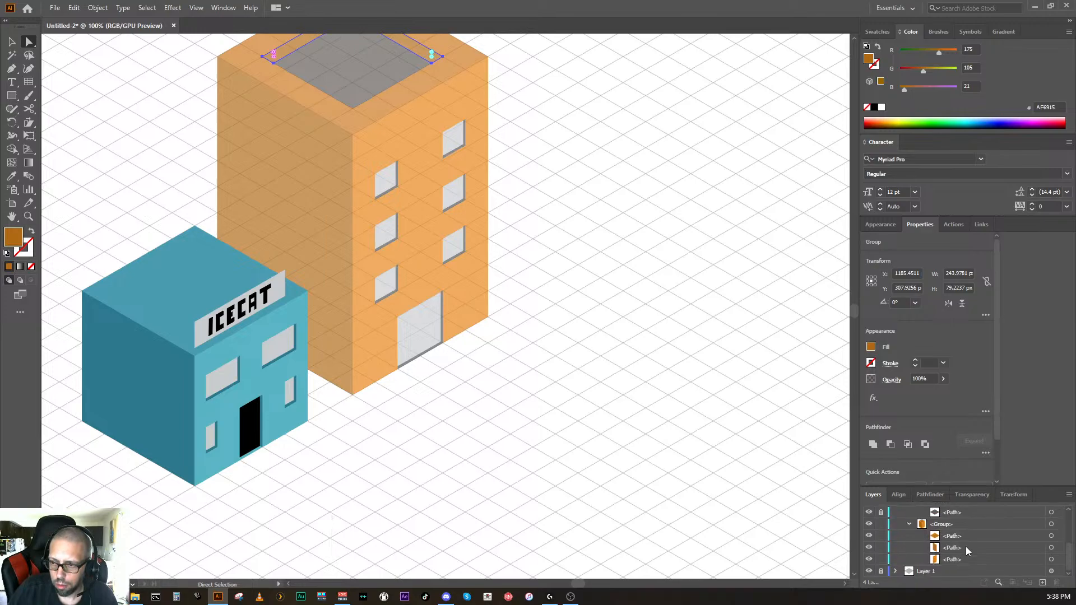
pyautogui.scroll(3, 966, 546)
pyautogui.moveTo(959, 546)
pyautogui.mouseDown()
pyautogui.moveTo(961, 570)
pyautogui.moveTo(961, 530)
pyautogui.mouseUp()
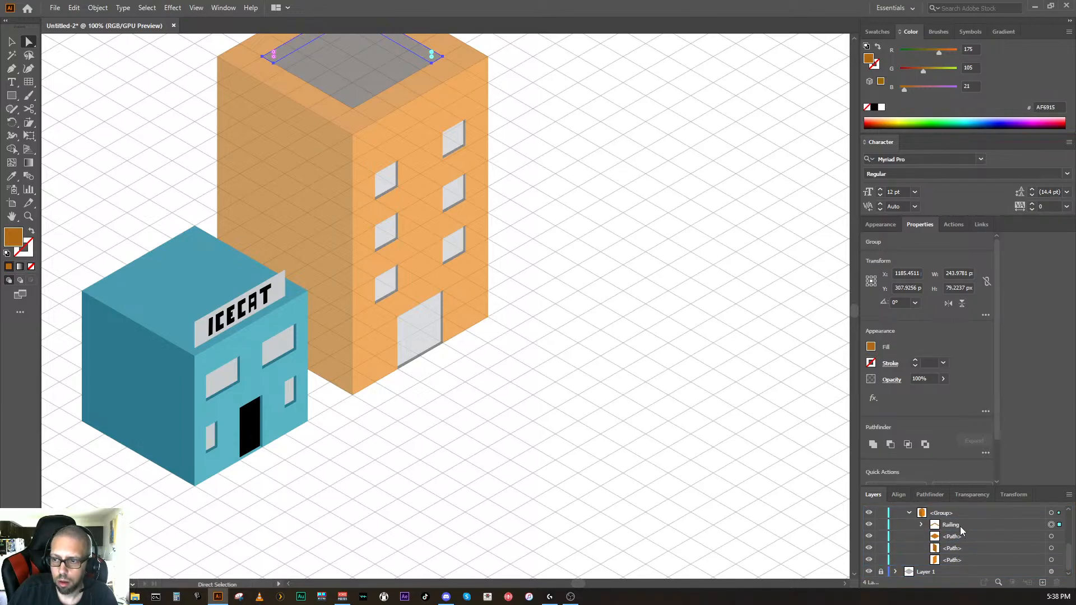
pyautogui.scroll(3, 960, 526)
pyautogui.moveTo(959, 533); pyautogui.dragTo(964, 566)
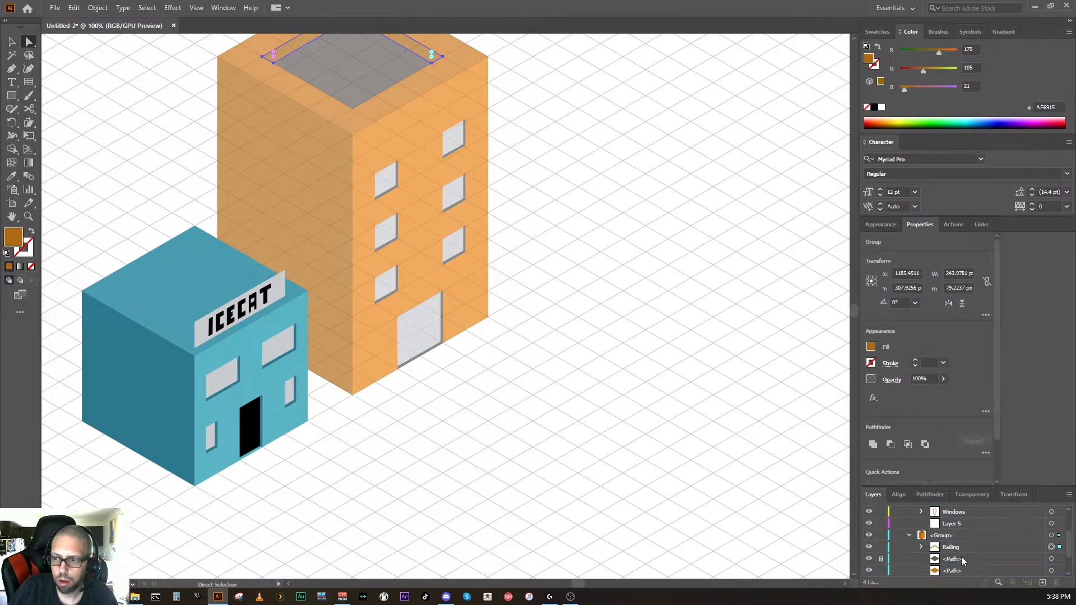
# Step: Delete the empty Layer 5 inside Layer 6
pyautogui.scroll(3, 960, 547)
pyautogui.click(961, 571)
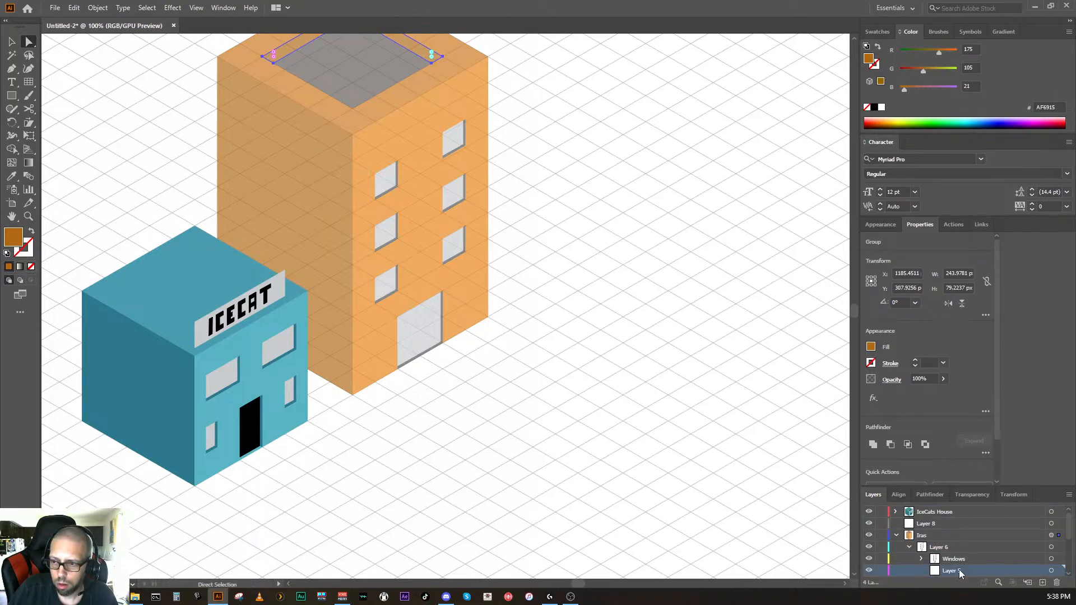
pyautogui.click(1057, 583)
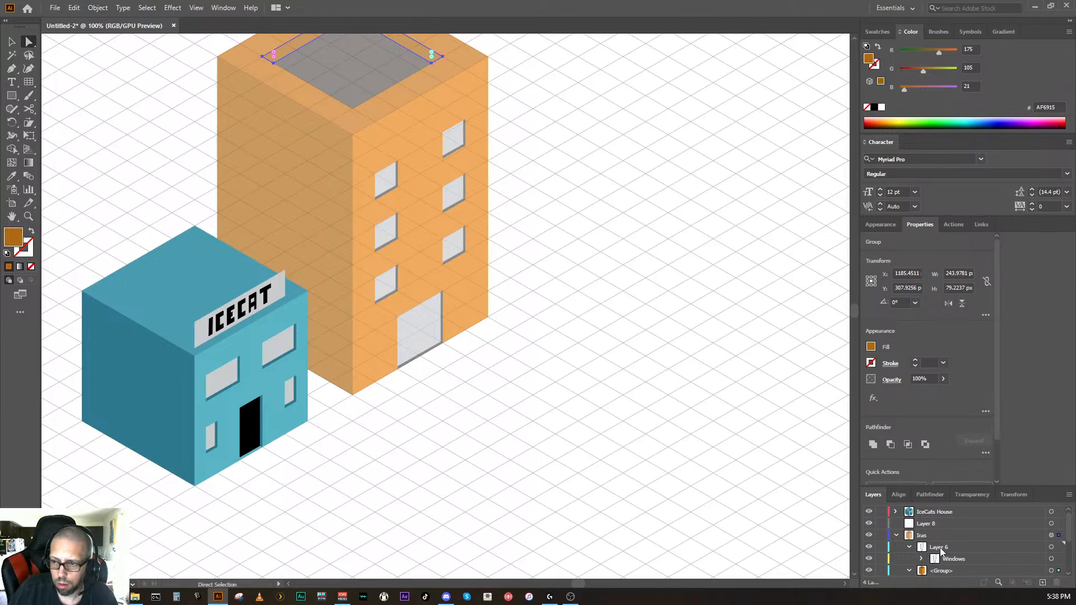
# Step: Move the Windows sublayer out of Layer 6 directly into the orange building's main layer and remove the emptied Layer 6
pyautogui.moveTo(947, 560); pyautogui.dragTo(968, 564)
pyautogui.scroll(-3, 1009, 559)
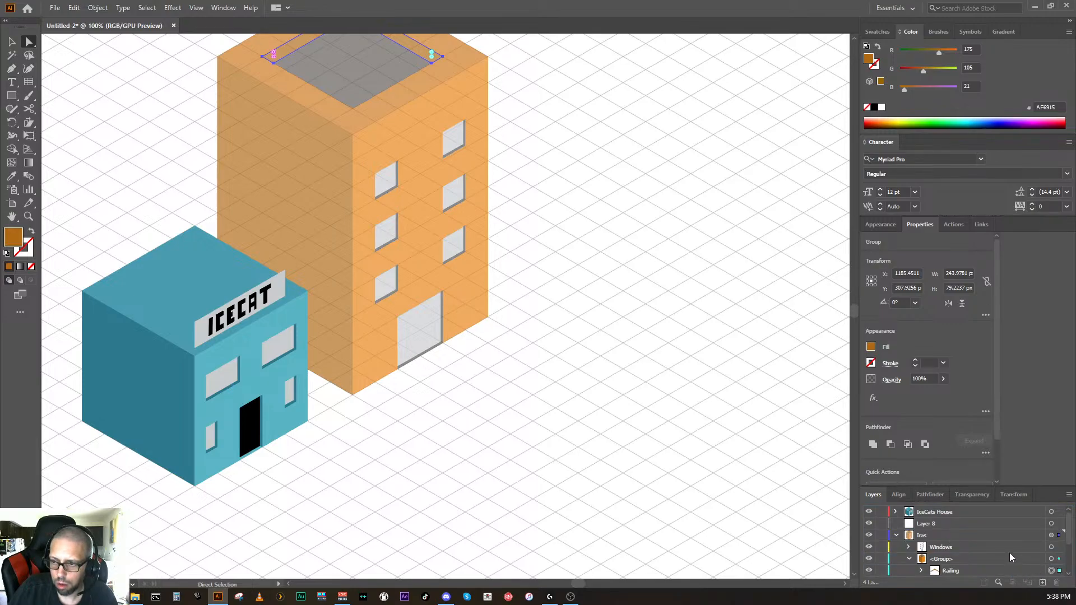
pyautogui.scroll(3, 1003, 557)
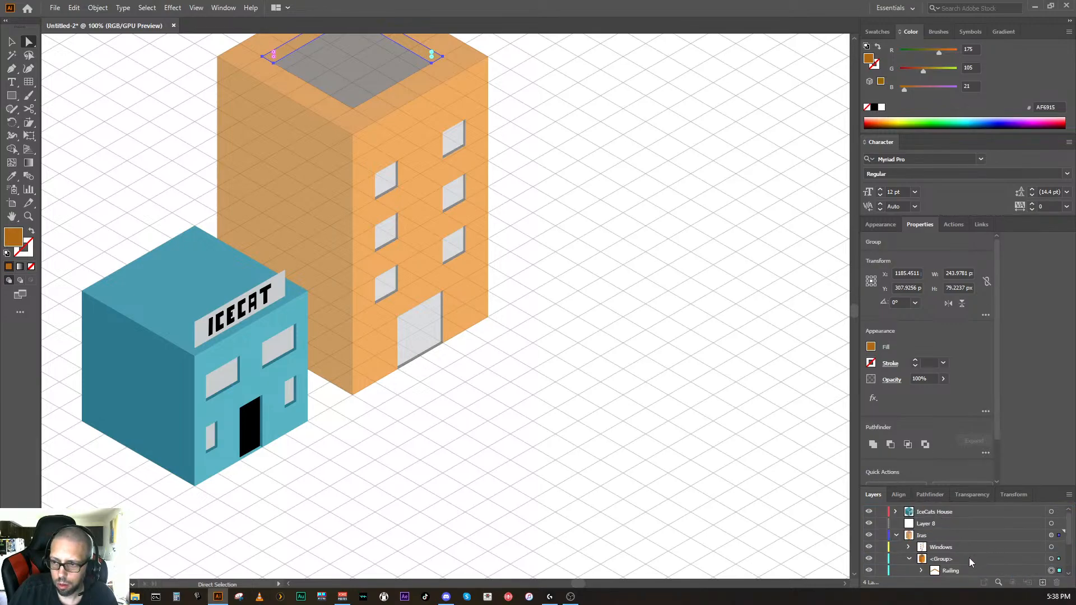
# Step: Rename the orange building's wall group with a name beginning "Build"
pyautogui.doubleClick(942, 558)
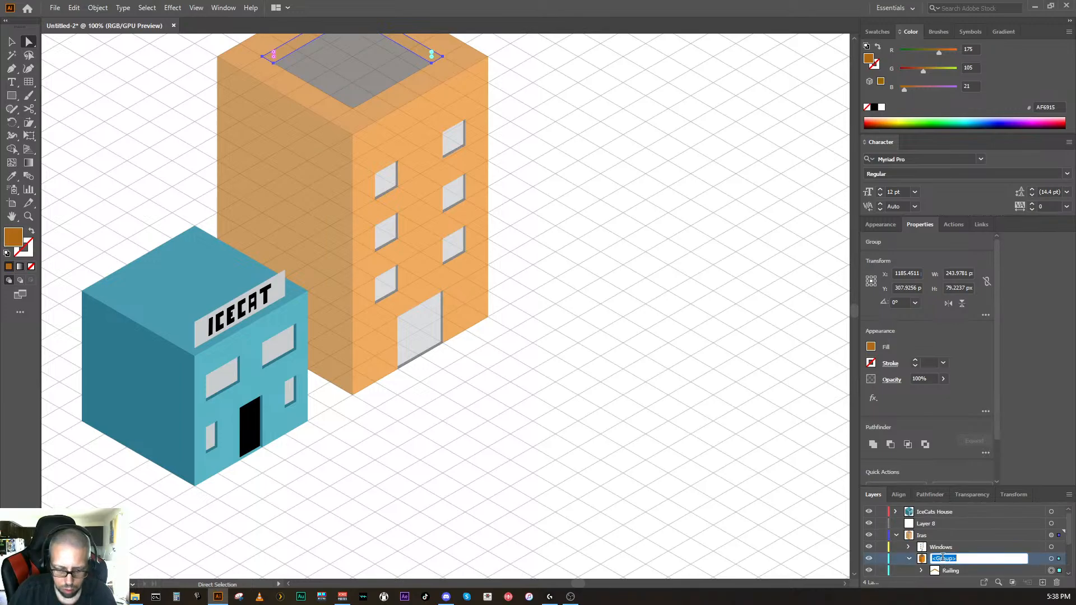
pyautogui.write('Build')
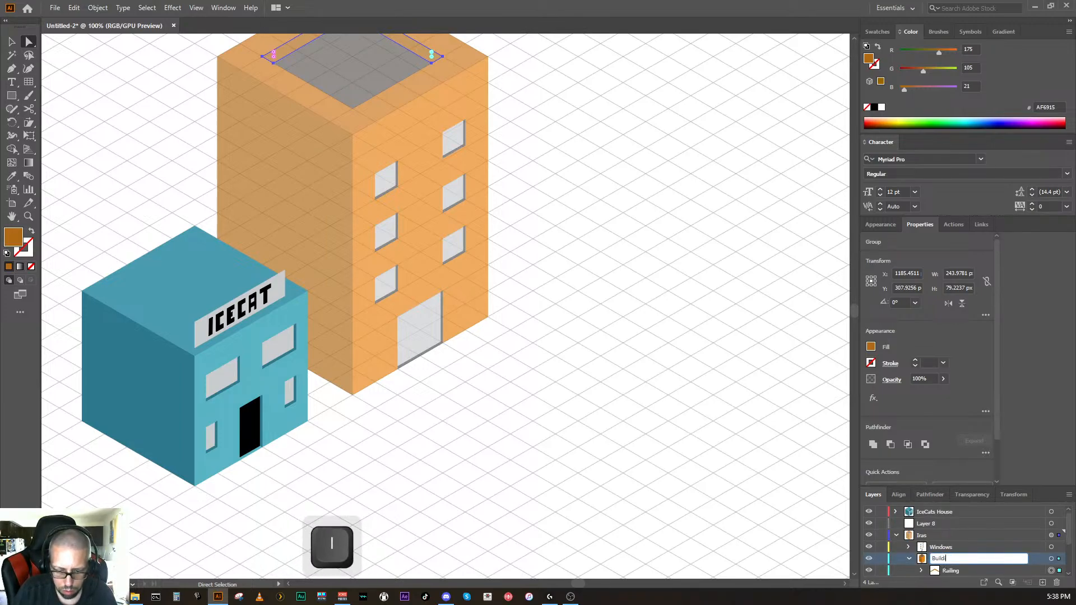
# Step: Finish renaming the sublayer below Windows as Building
pyautogui.write('ing')
pyautogui.press('Return')
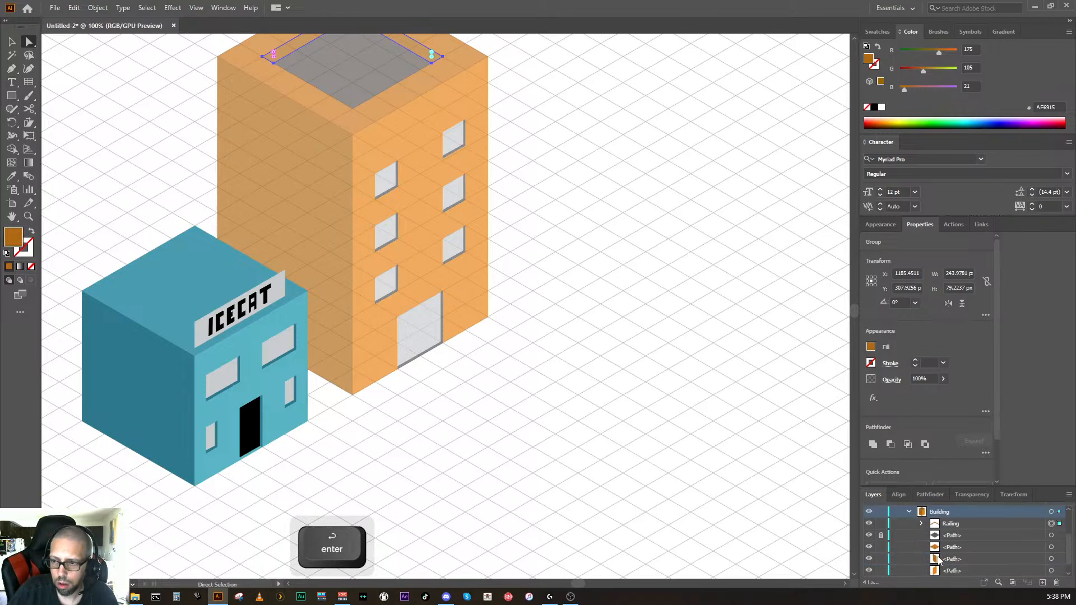
# Step: Group the Railing with the grey and orange roof paths and name the group Rooftop
pyautogui.click(953, 529)
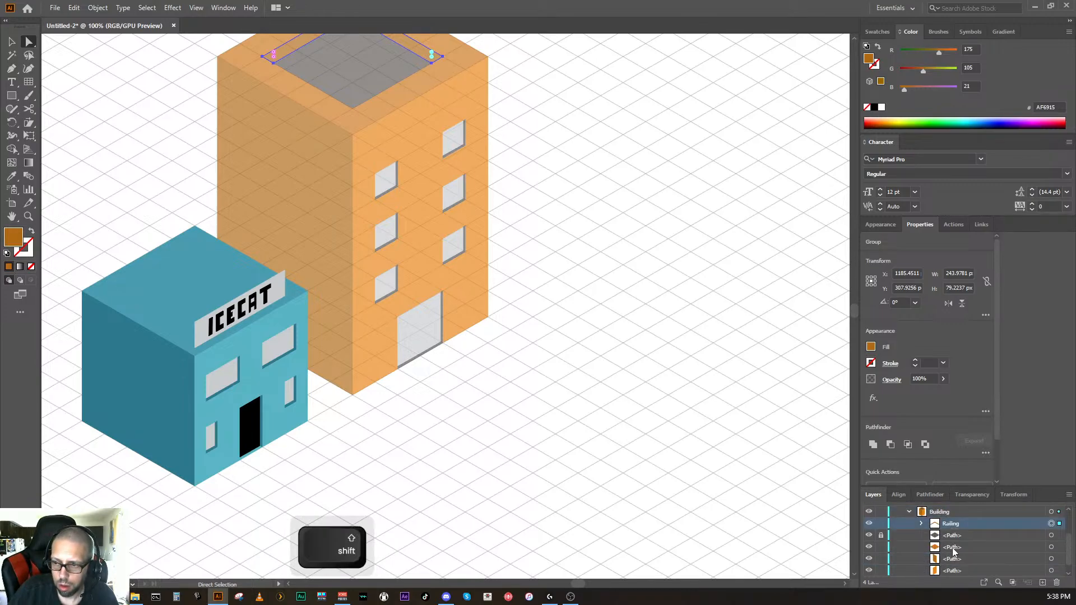
pyautogui.keyDown('shift'); pyautogui.click(952, 548); pyautogui.keyUp('shift')
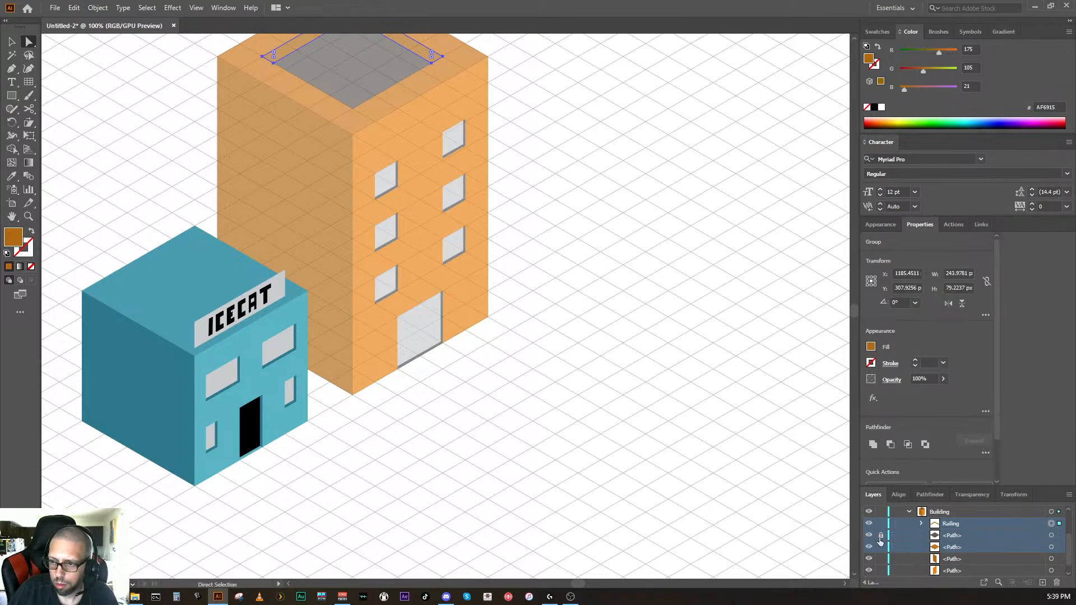
pyautogui.keyDown('shift'); pyautogui.click(1051, 537); pyautogui.keyUp('shift')
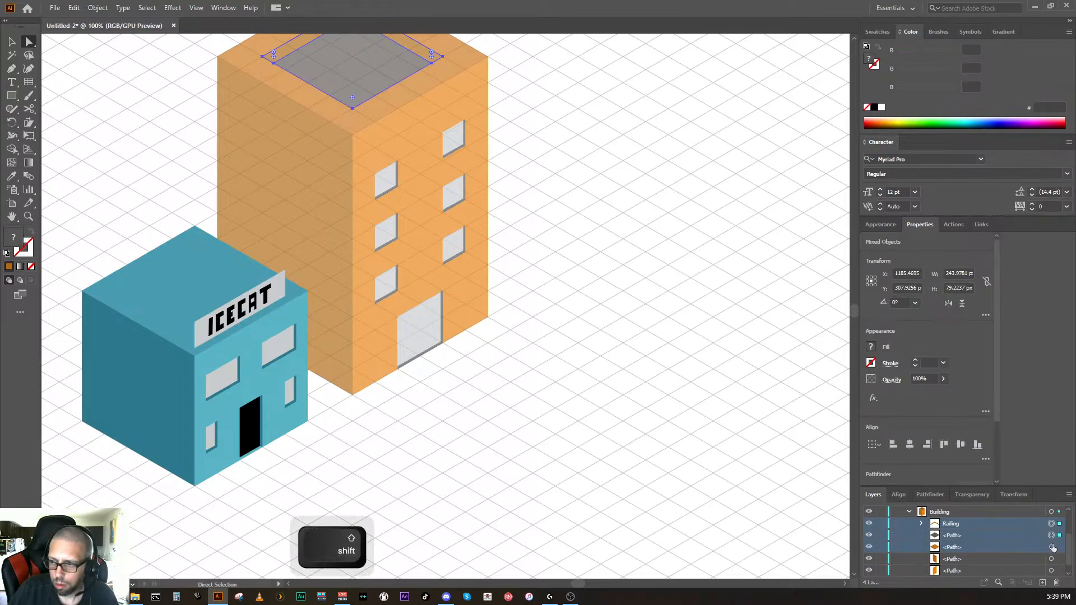
pyautogui.keyDown('shift'); pyautogui.click(1052, 547); pyautogui.keyUp('shift')
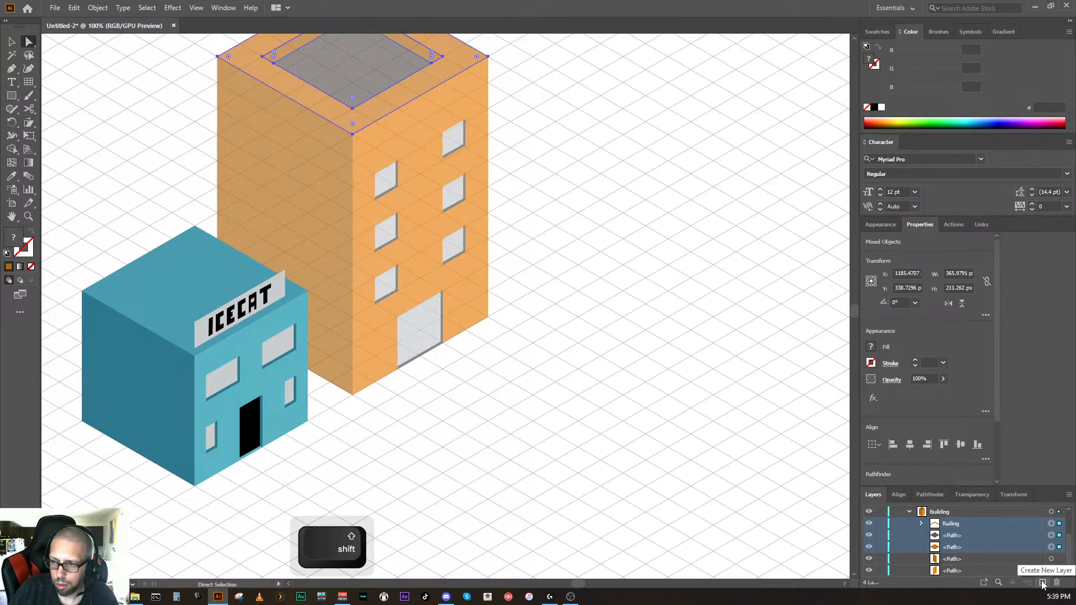
pyautogui.hotkey('ctrl', 'g')
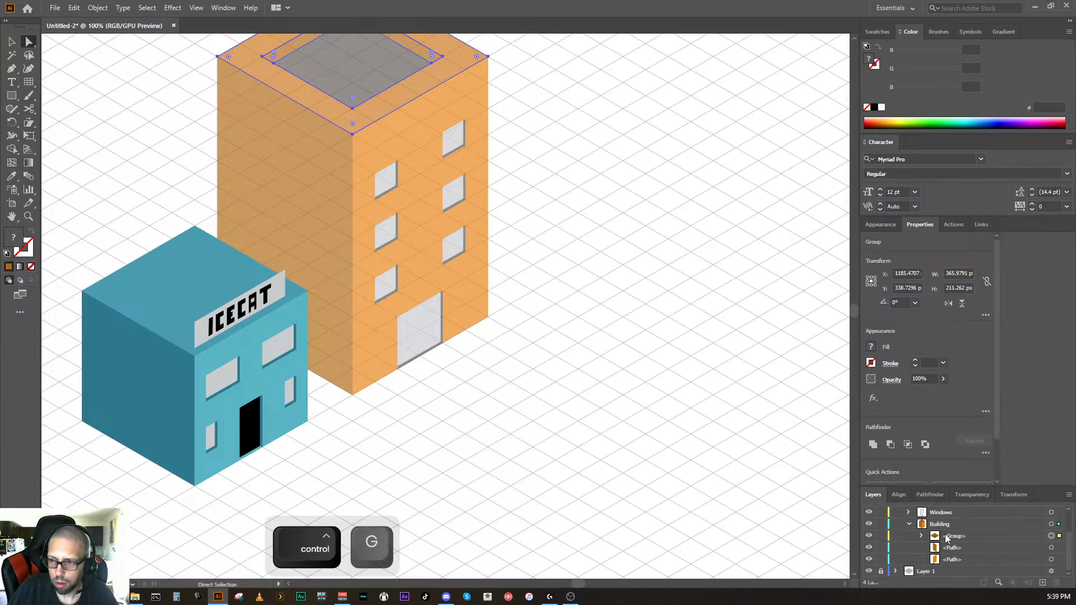
pyautogui.doubleClick(947, 537)
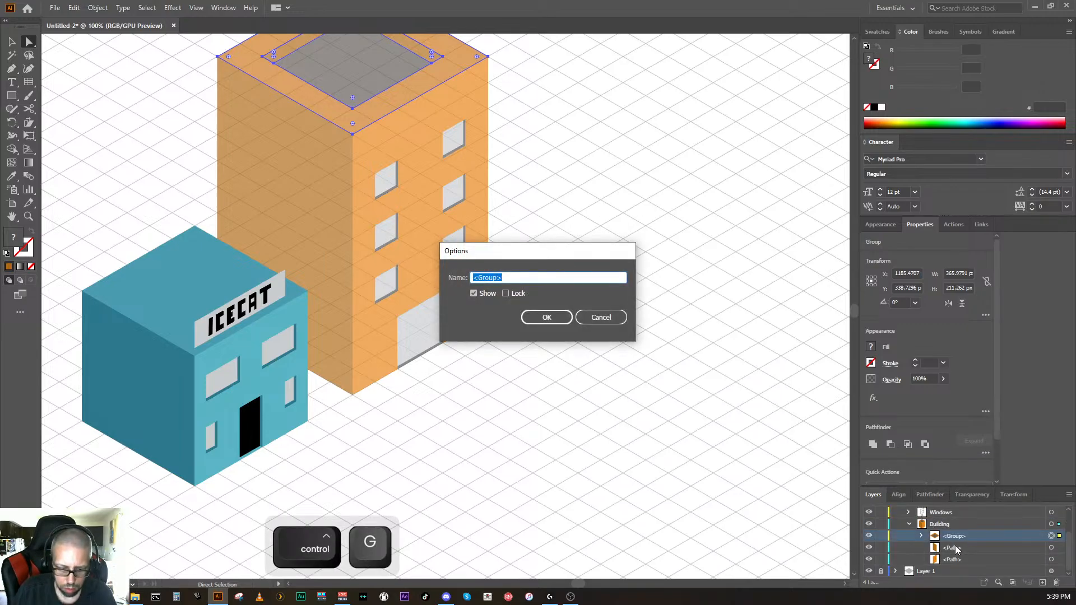
pyautogui.write('Roofto')
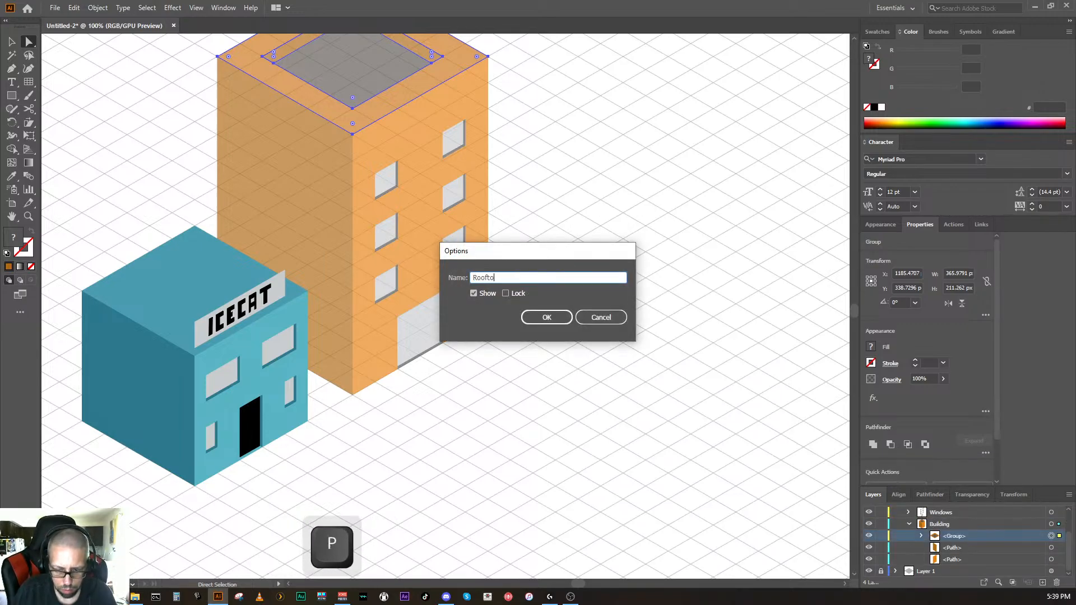
pyautogui.write('p')
pyautogui.press('Return')
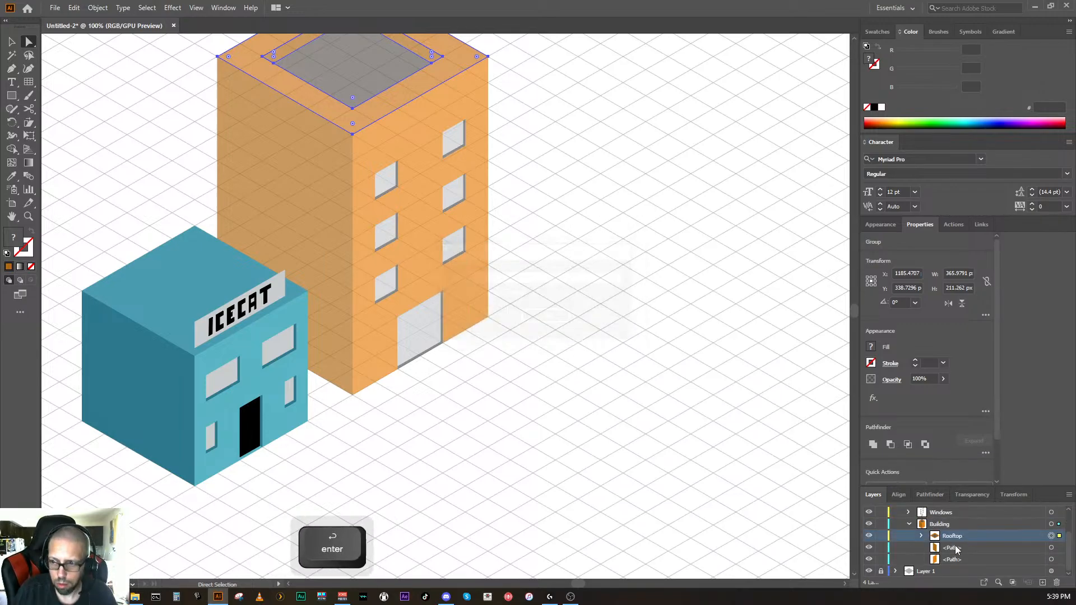
# Step: Rename the path directly below the Rooftop group as Side
pyautogui.click(987, 548)
pyautogui.doubleClick(980, 549)
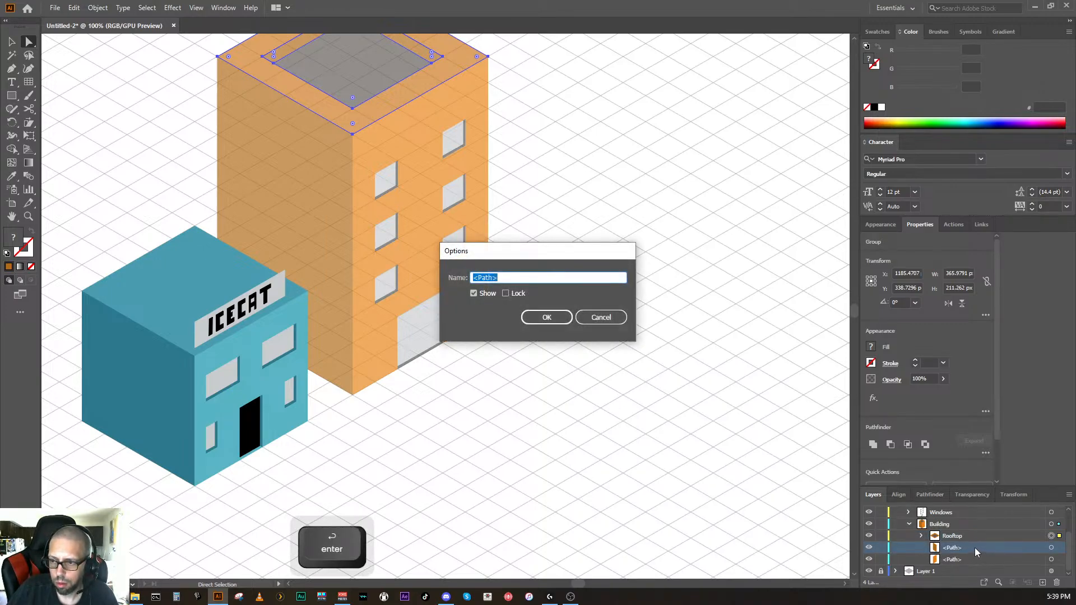
pyautogui.write('Side')
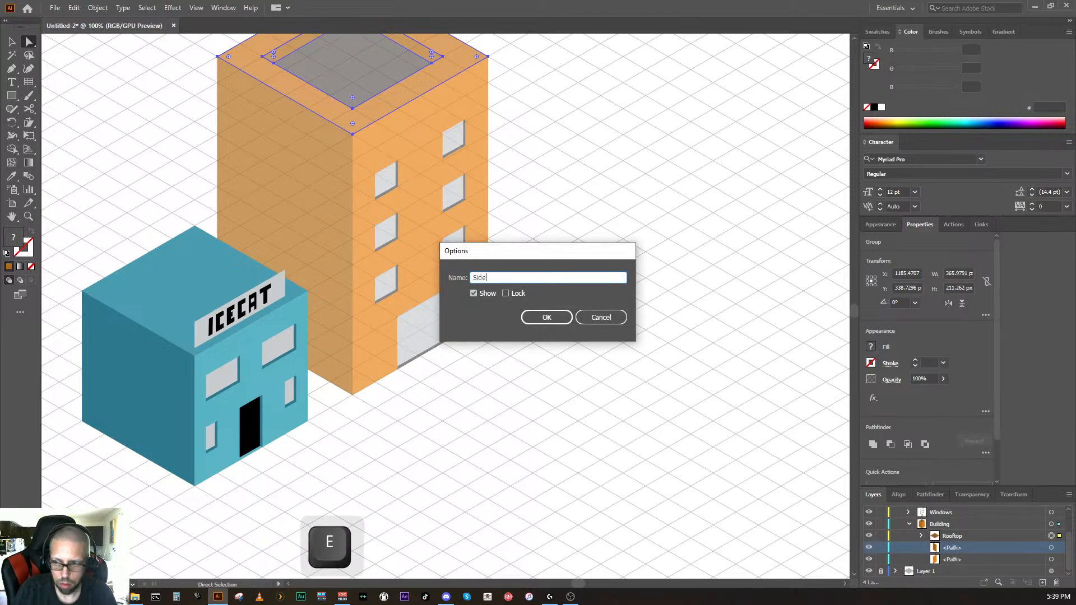
pyautogui.press('Return')
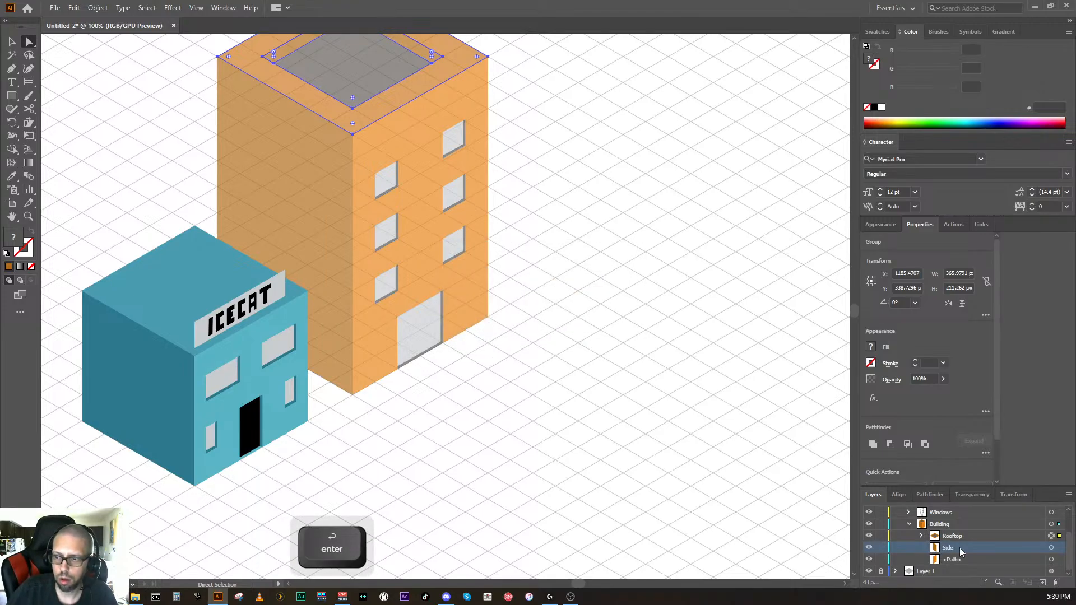
# Step: Rename the last path in the Building sublayer, below Side, as Front
pyautogui.doubleClick(950, 560)
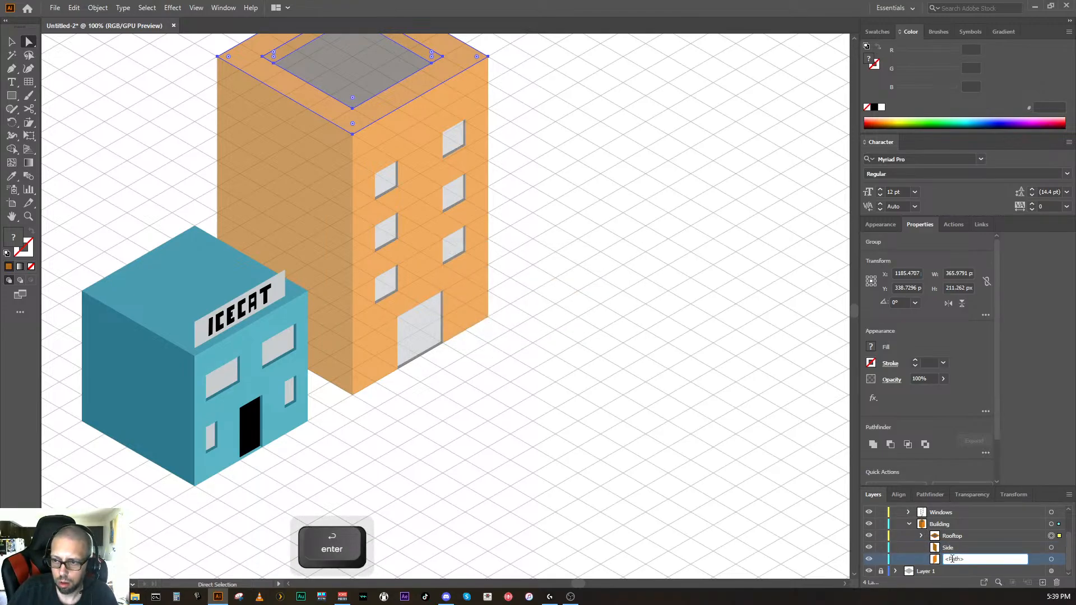
pyautogui.write('Fron')
pyautogui.press('BackSpace')
pyautogui.write('t')
pyautogui.press('Return')
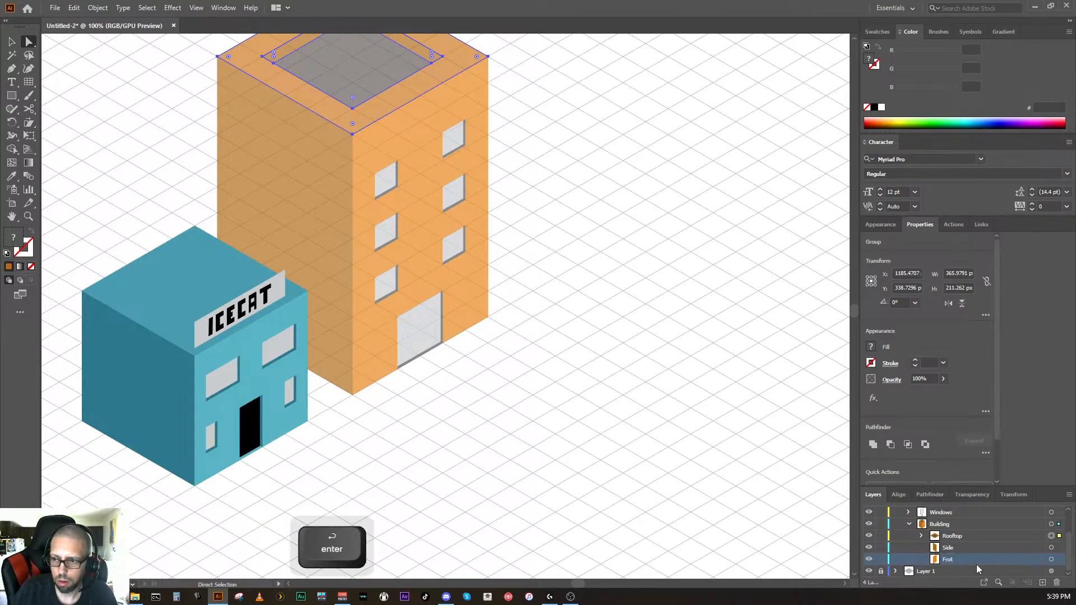
pyautogui.doubleClick(963, 561)
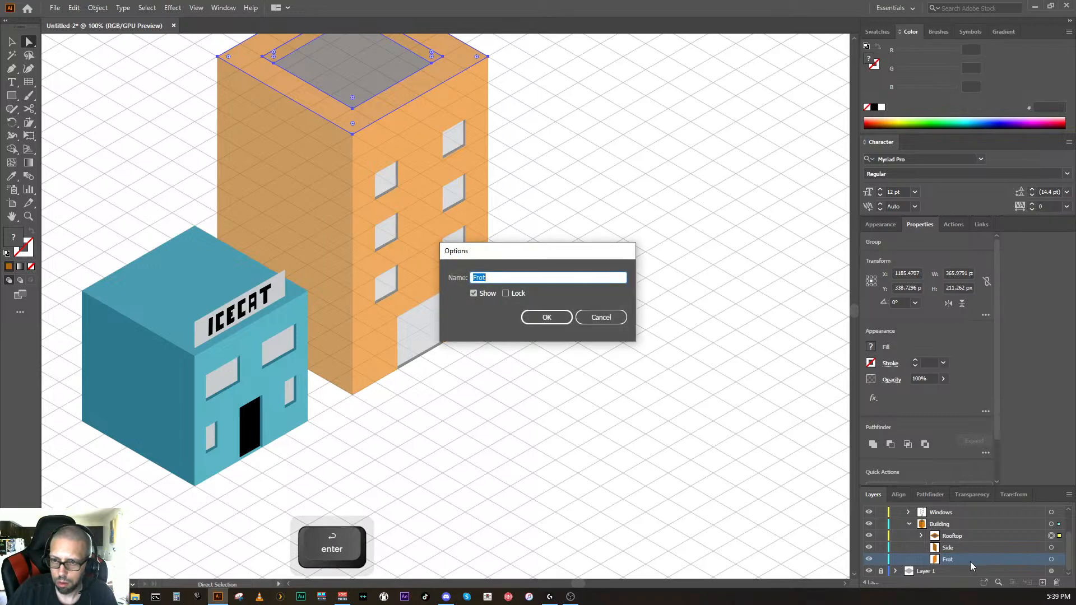
pyautogui.write('Front')
pyautogui.press('Return')
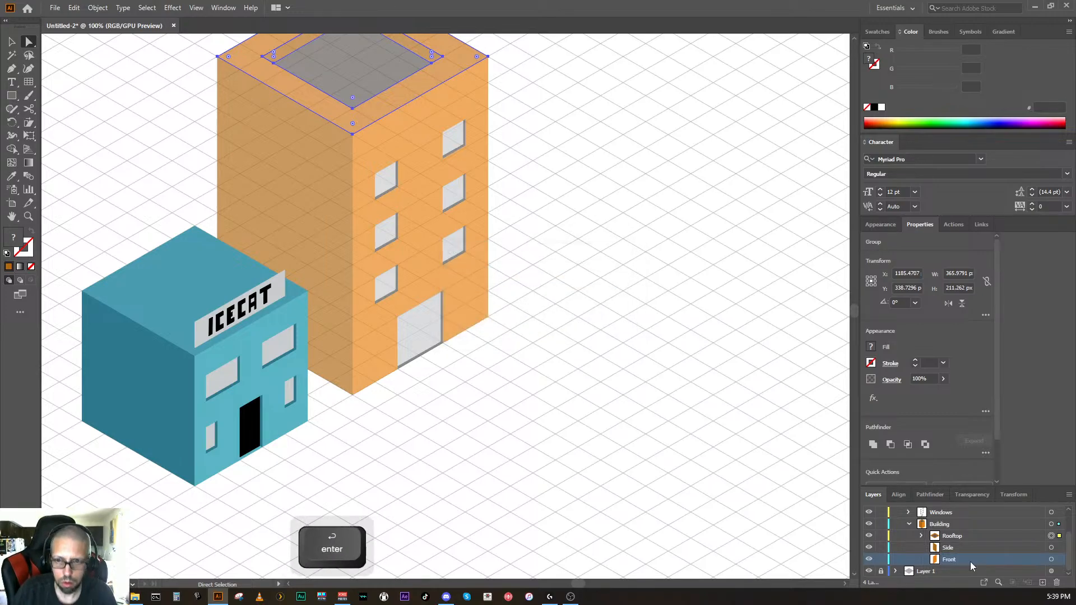
# Step: Check the contents of the Rooftop group, then collapse it and the Building sublayer
pyautogui.click(921, 537)
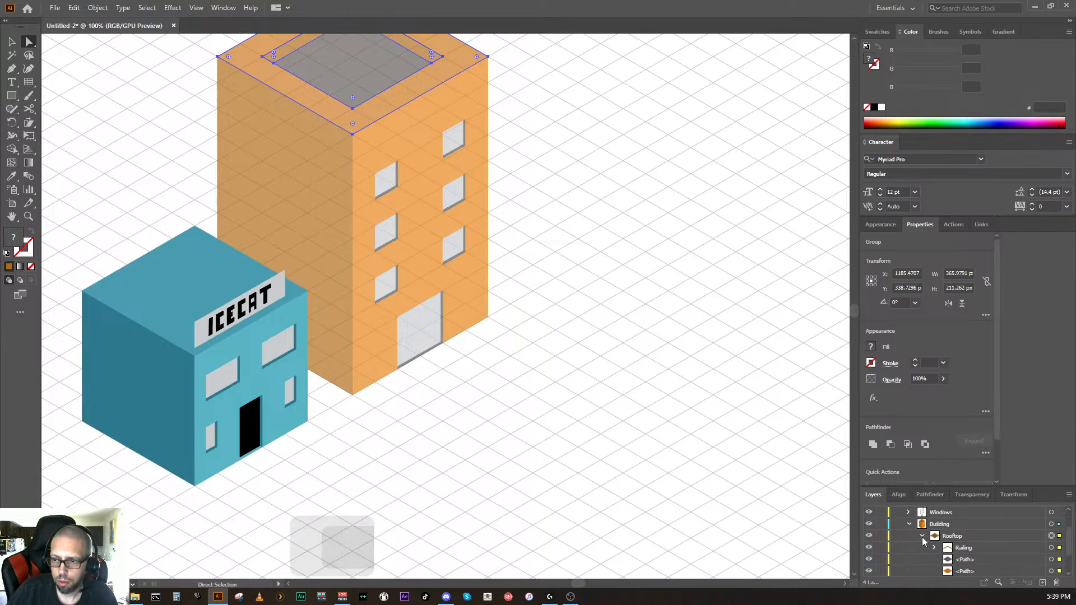
pyautogui.click(922, 537)
pyautogui.click(909, 524)
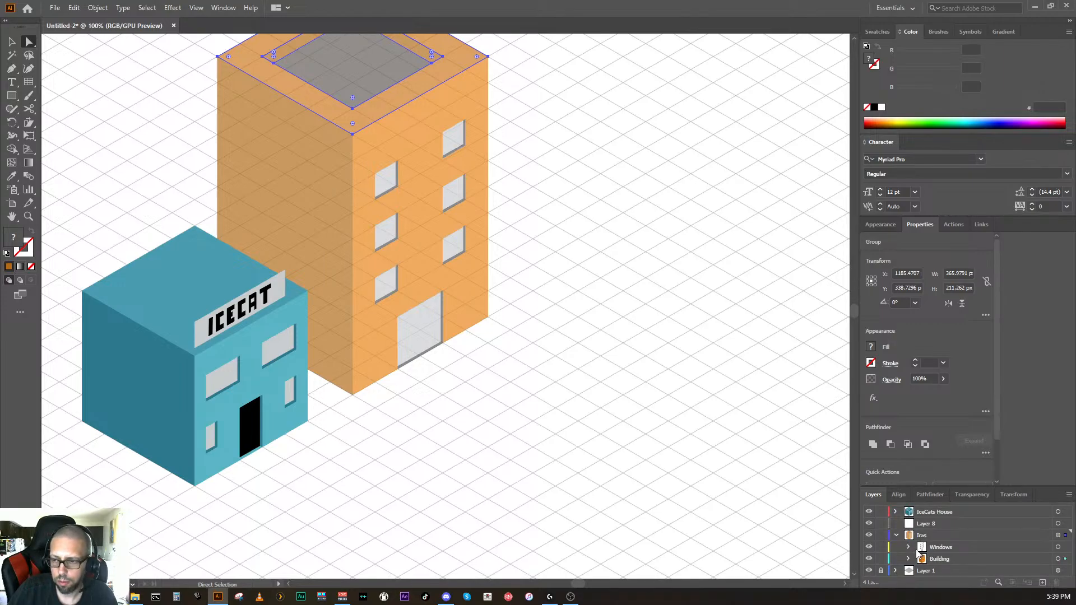
# Step: Identify the orange building's light grey door path in the Windows sublayer and rename it Door
pyautogui.click(908, 546)
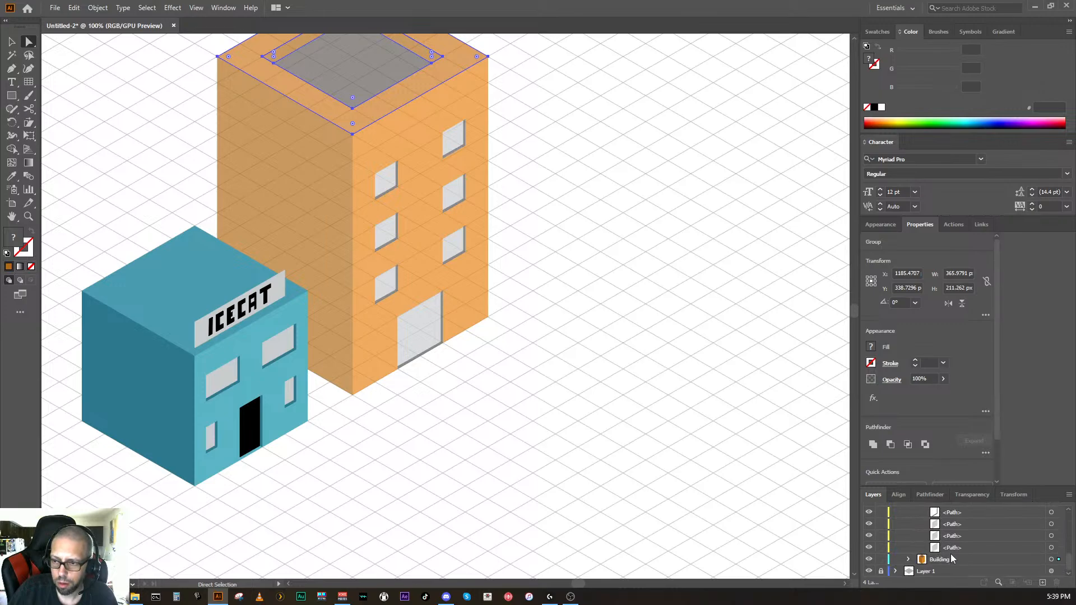
pyautogui.click(956, 551)
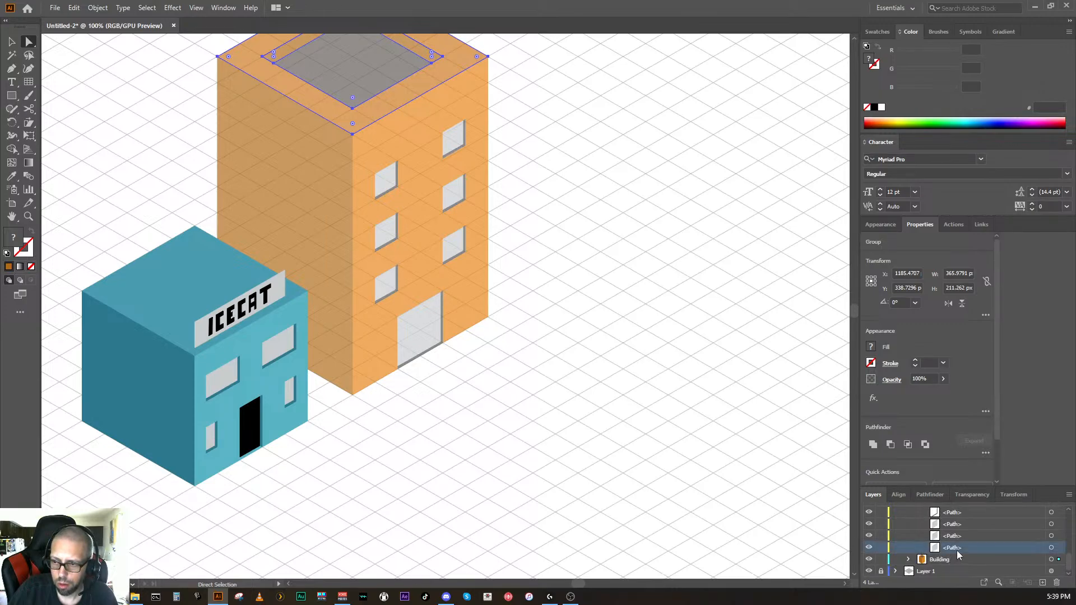
pyautogui.click(1051, 548)
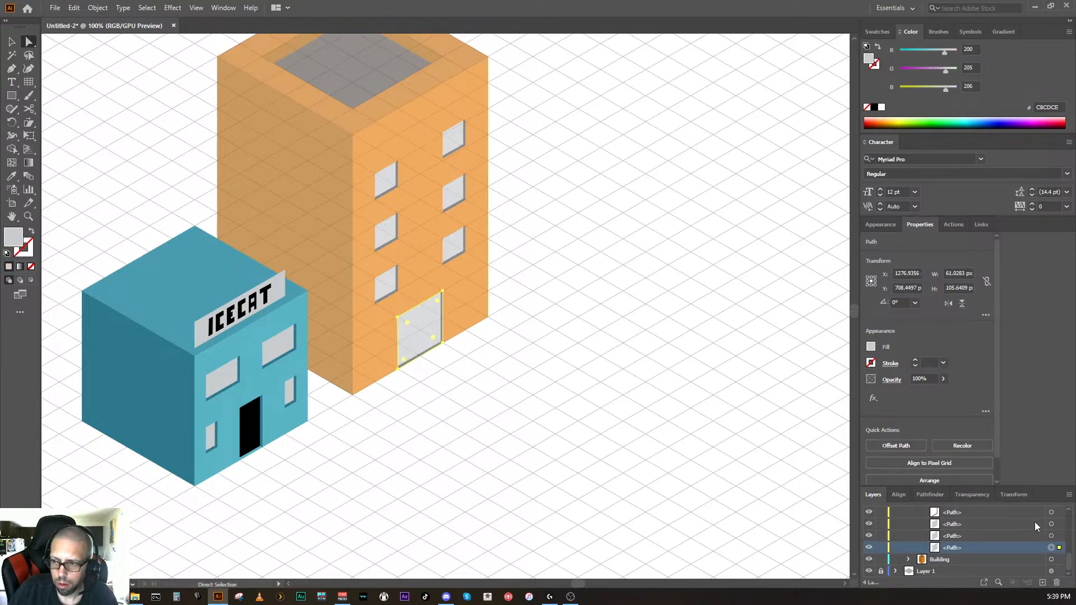
pyautogui.keyDown('ctrl'); pyautogui.click(1051, 512); pyautogui.keyUp('ctrl')
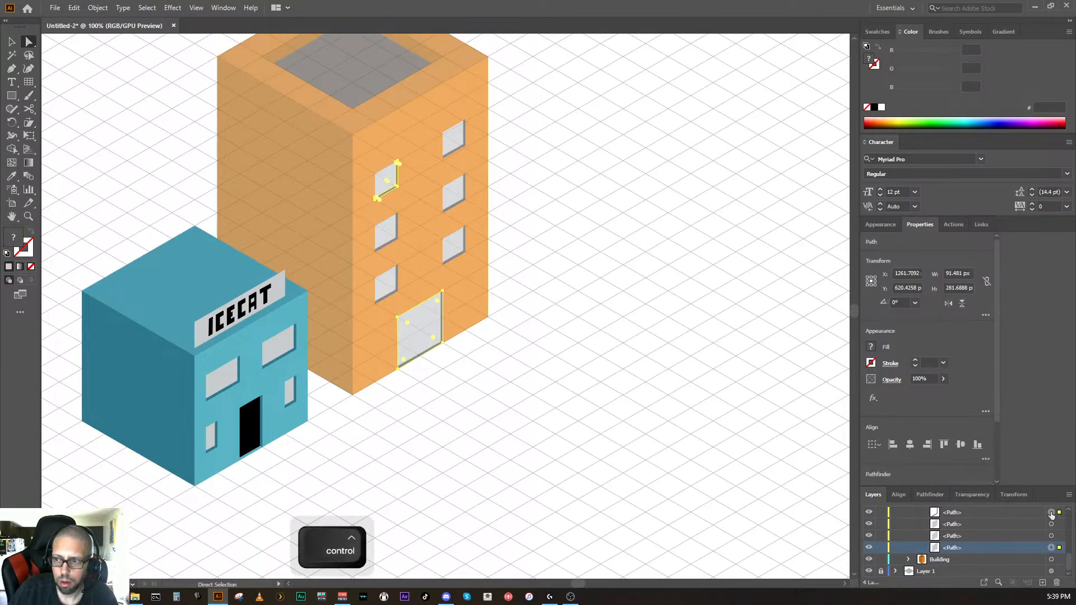
pyautogui.keyDown('ctrl'); pyautogui.click(1051, 513); pyautogui.keyUp('ctrl')
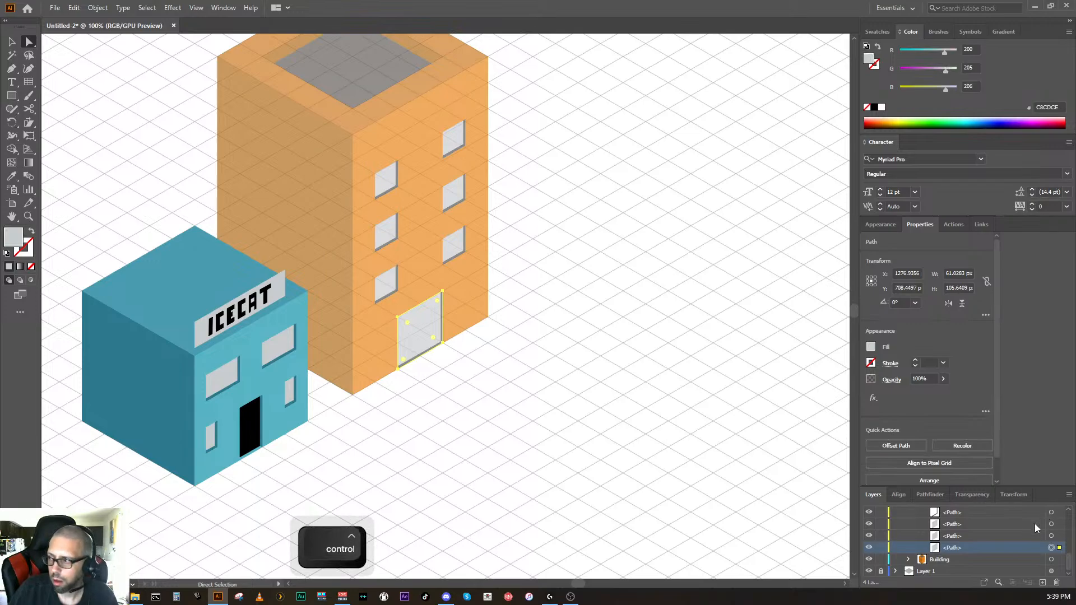
pyautogui.doubleClick(949, 549)
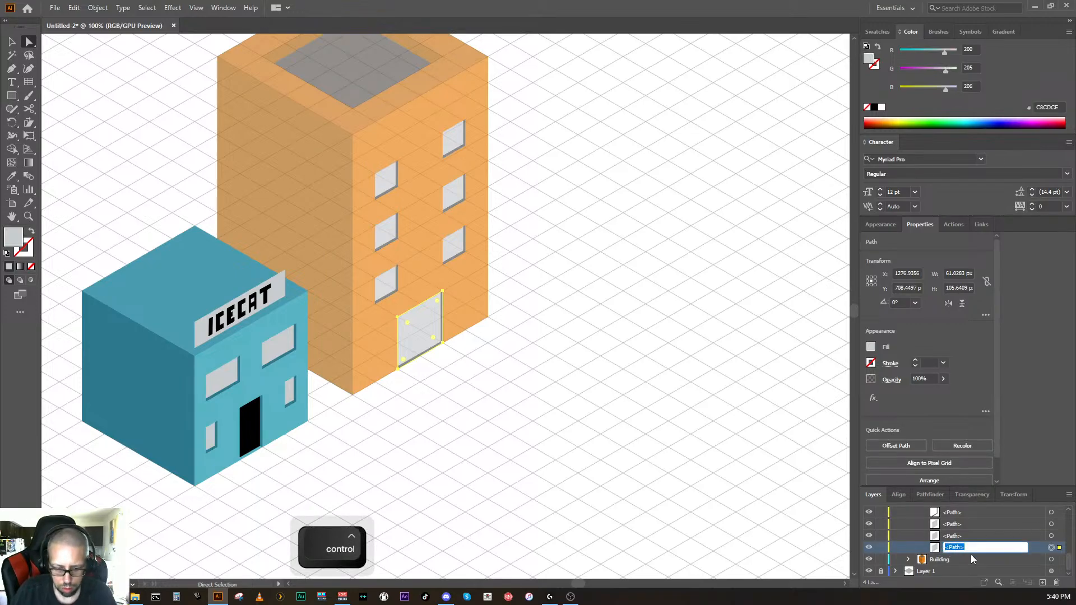
pyautogui.write('Door')
pyautogui.press('Return')
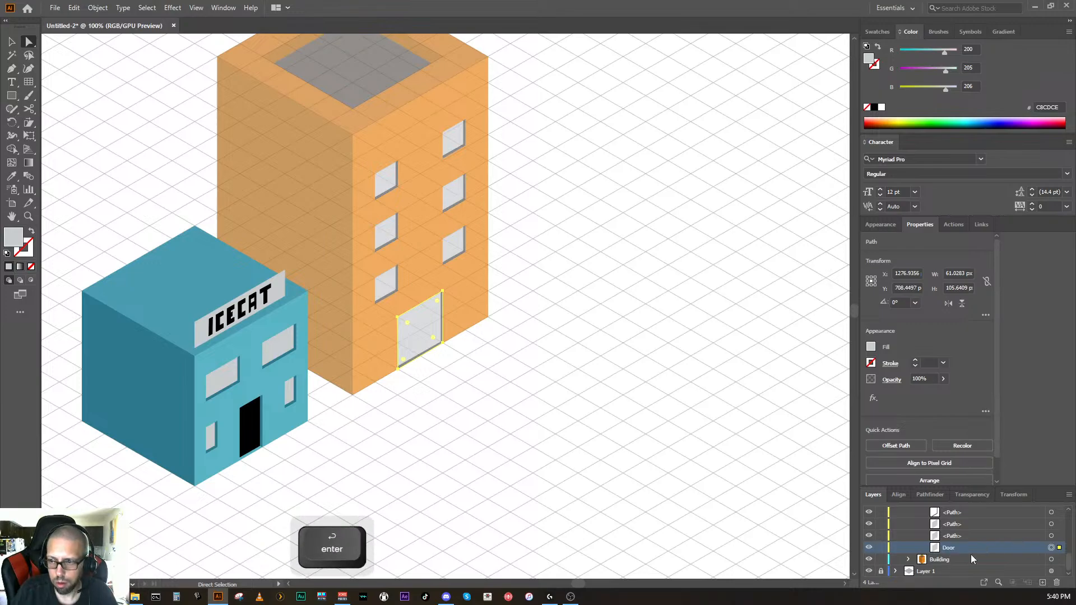
# Step: Identify the dark edge path around the orange building's door in the Windows sublayer and rename it Door Jam
pyautogui.scroll(2, 973, 536)
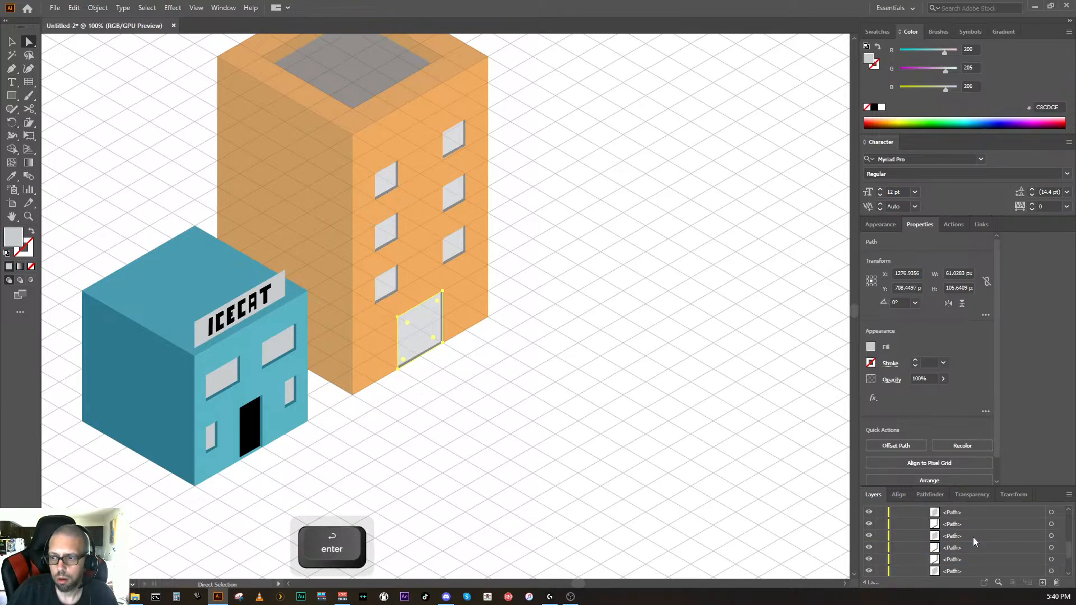
pyautogui.scroll(3, 971, 533)
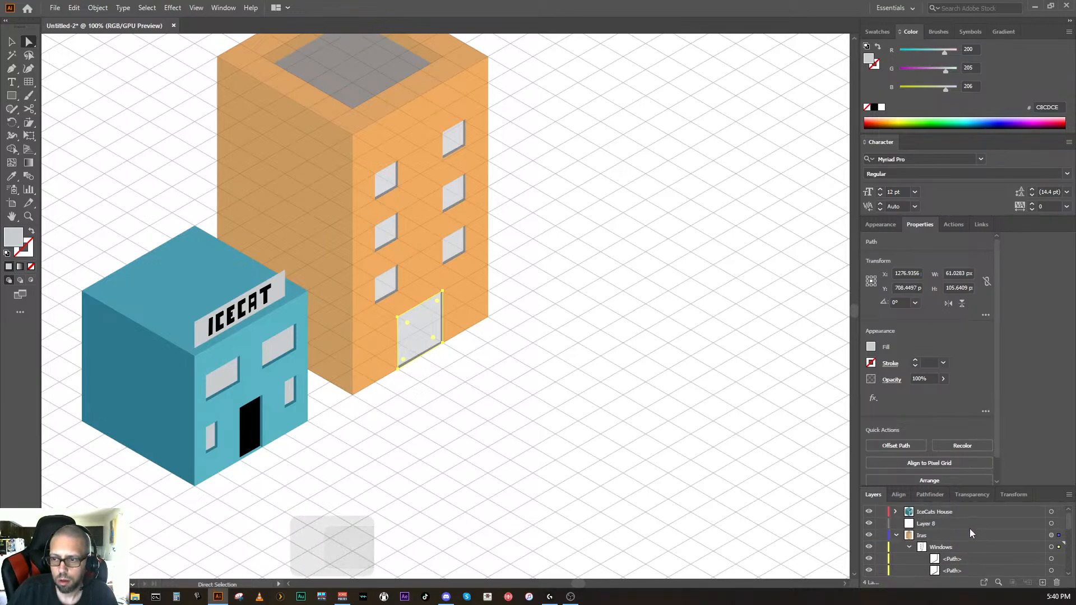
pyautogui.scroll(-2, 970, 533)
pyautogui.scroll(2, 970, 533)
pyautogui.click(1051, 558)
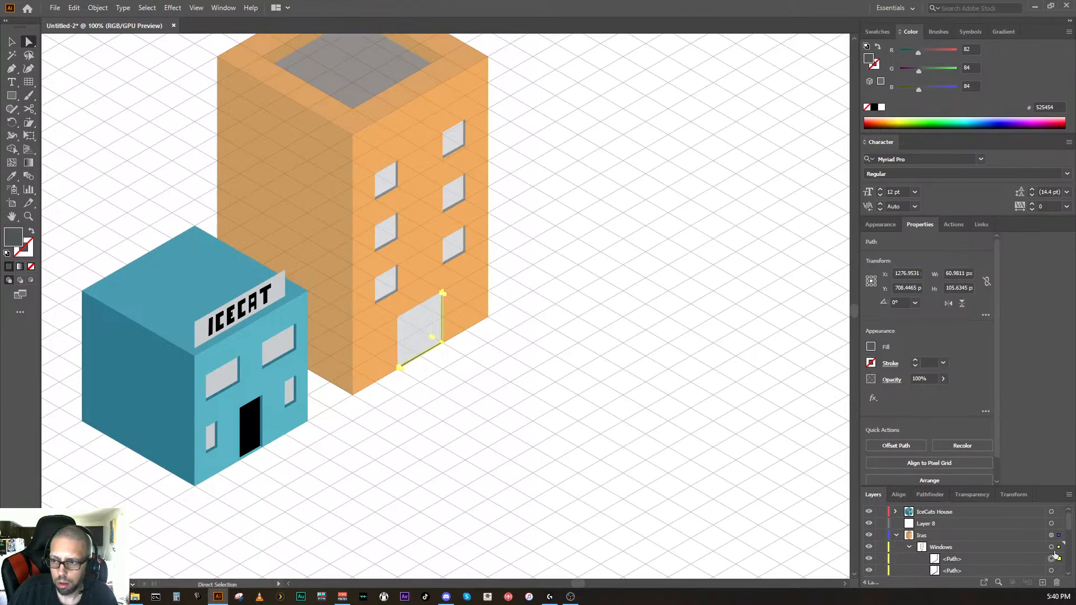
pyautogui.click(1051, 548)
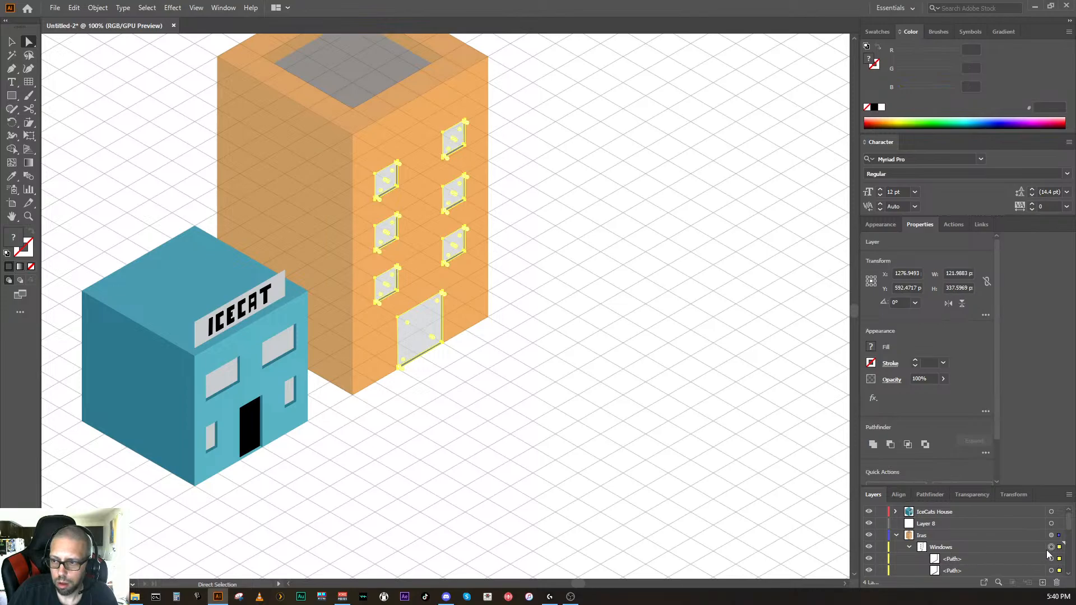
pyautogui.click(1051, 558)
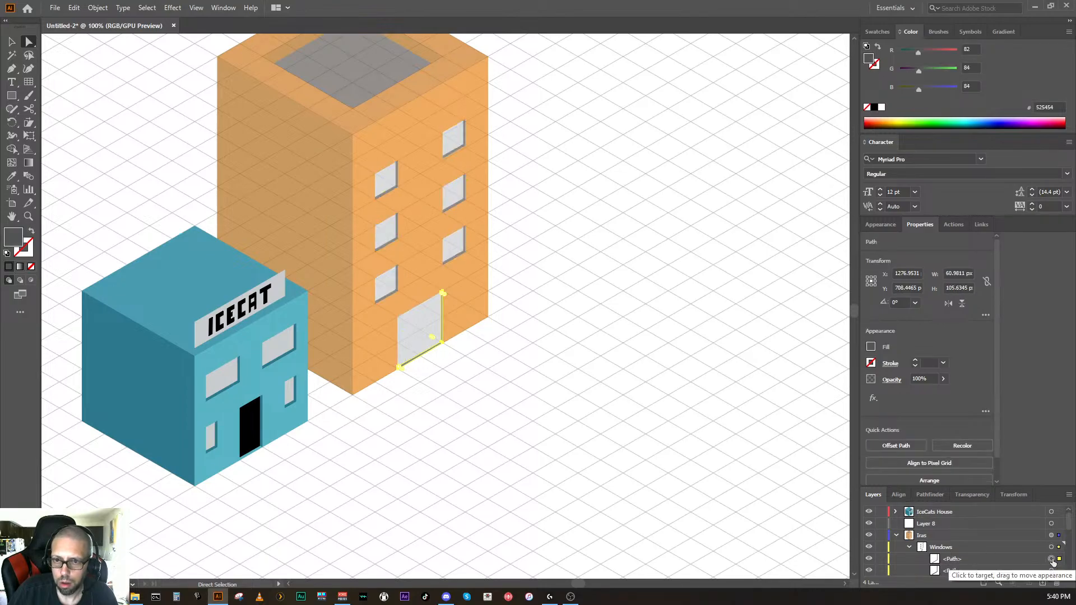
pyautogui.doubleClick(963, 559)
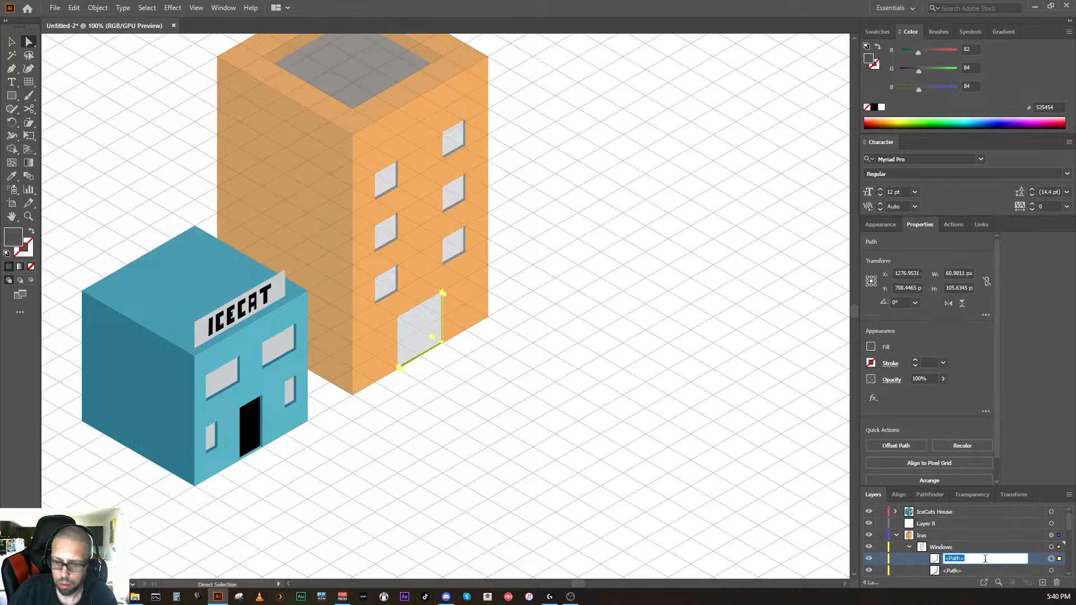
pyautogui.write('Doo')
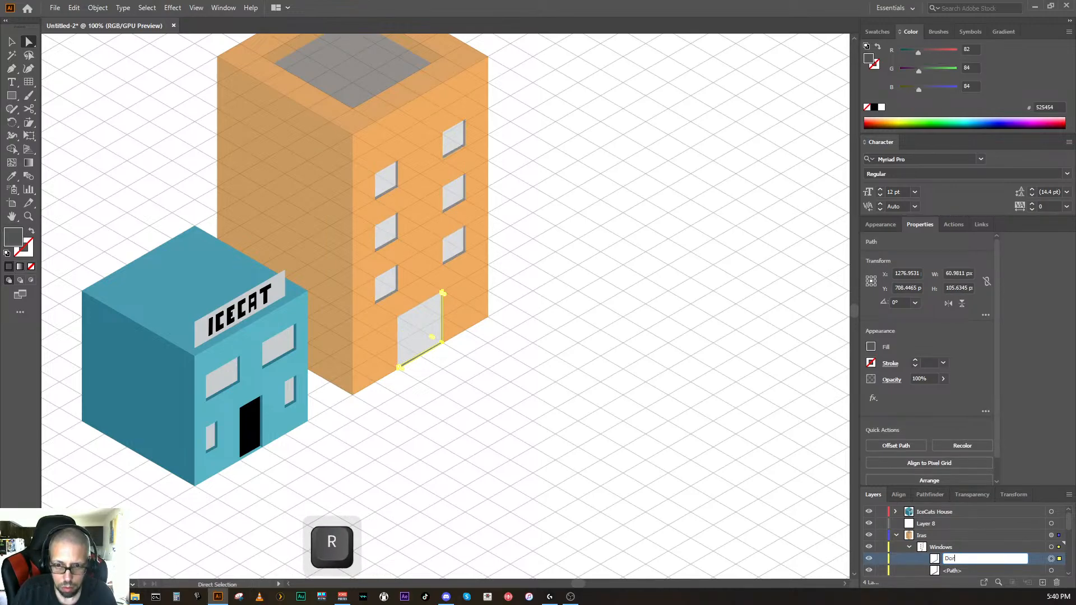
pyautogui.write('r Jam')
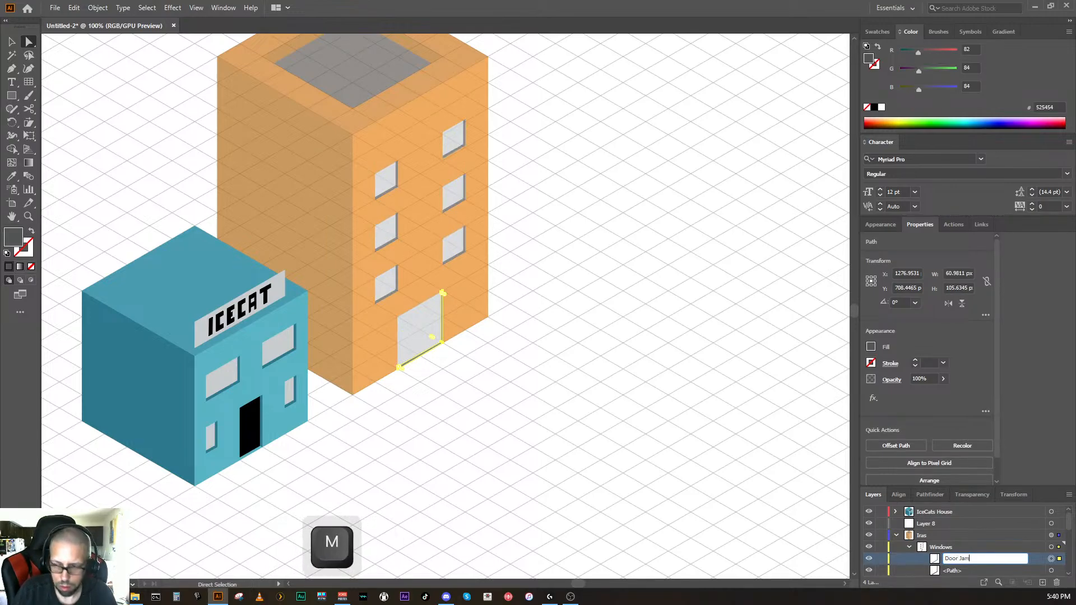
pyautogui.press('Return')
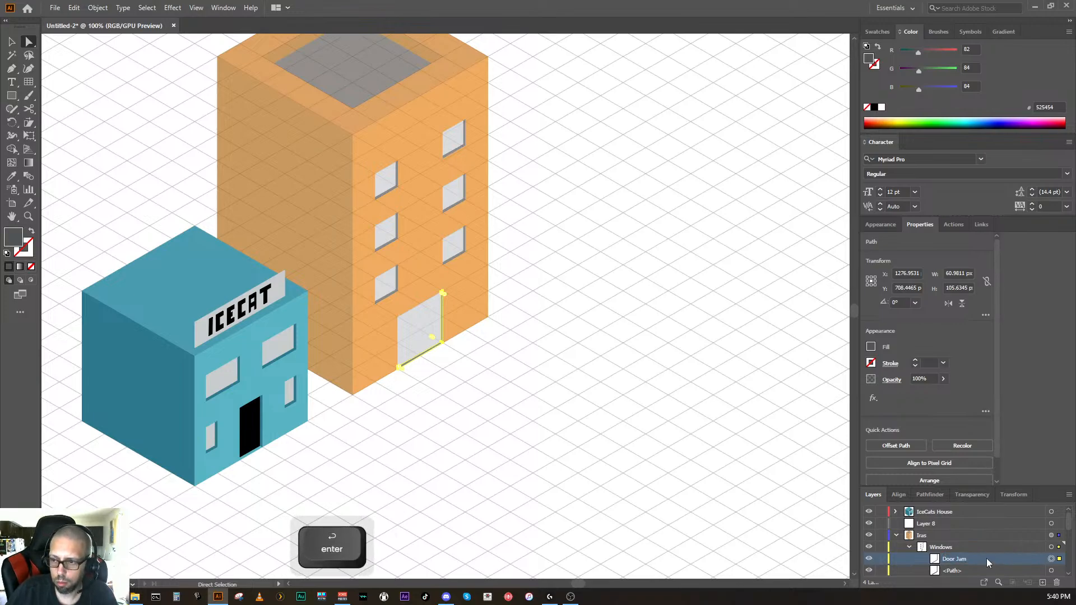
# Step: Move the Door Jam path down the Windows sublayer to sit directly above the Door path
pyautogui.scroll(-1, 986, 560)
pyautogui.scroll(-5, 981, 578)
pyautogui.moveTo(973, 575); pyautogui.dragTo(967, 544)
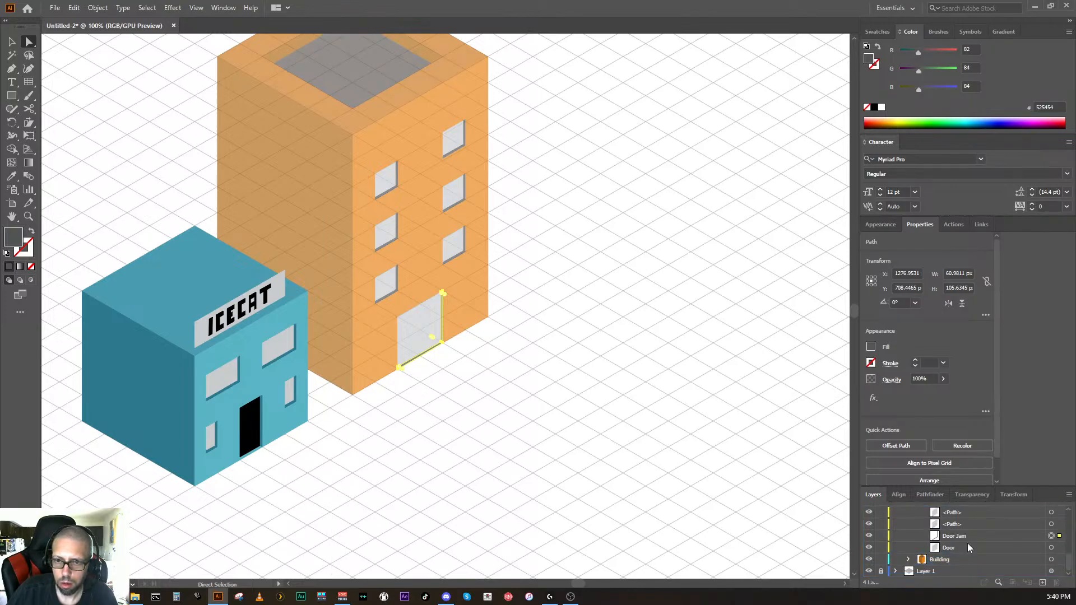
# Step: Group the Door Jam and Door paths of the orange building and name the group Door
pyautogui.click(969, 536)
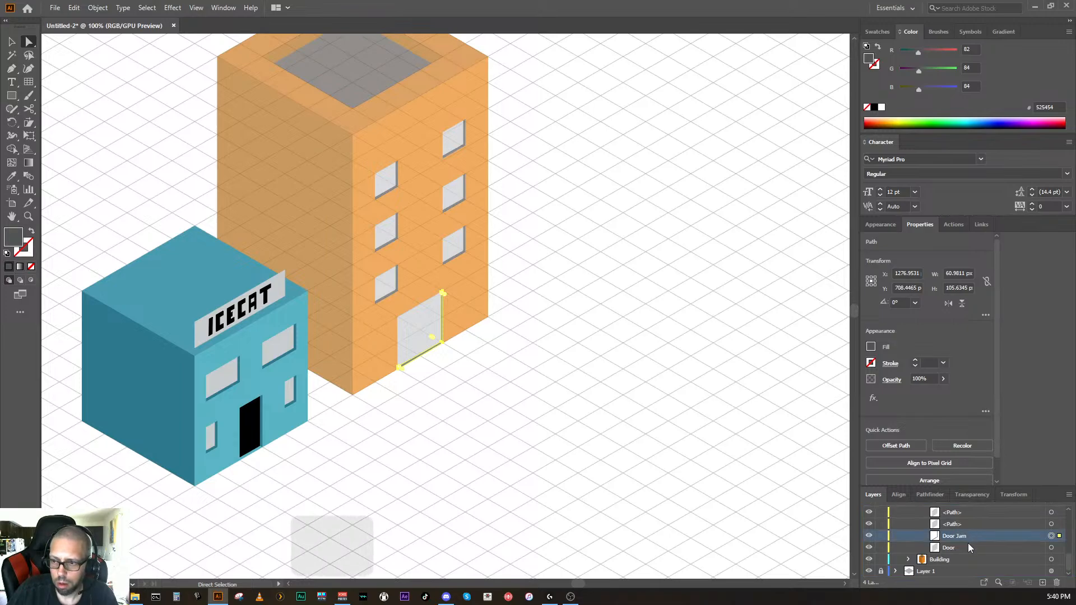
pyautogui.keyDown('shift'); pyautogui.click(1052, 548); pyautogui.keyUp('shift')
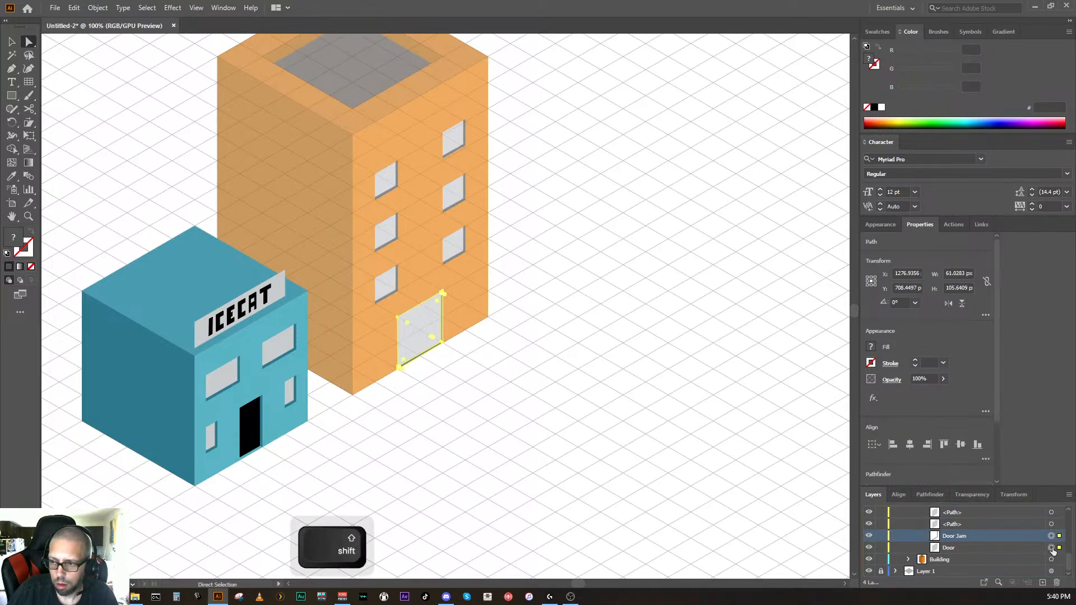
pyautogui.hotkey('ctrl', 'g')
pyautogui.doubleClick(953, 547)
pyautogui.write('Door')
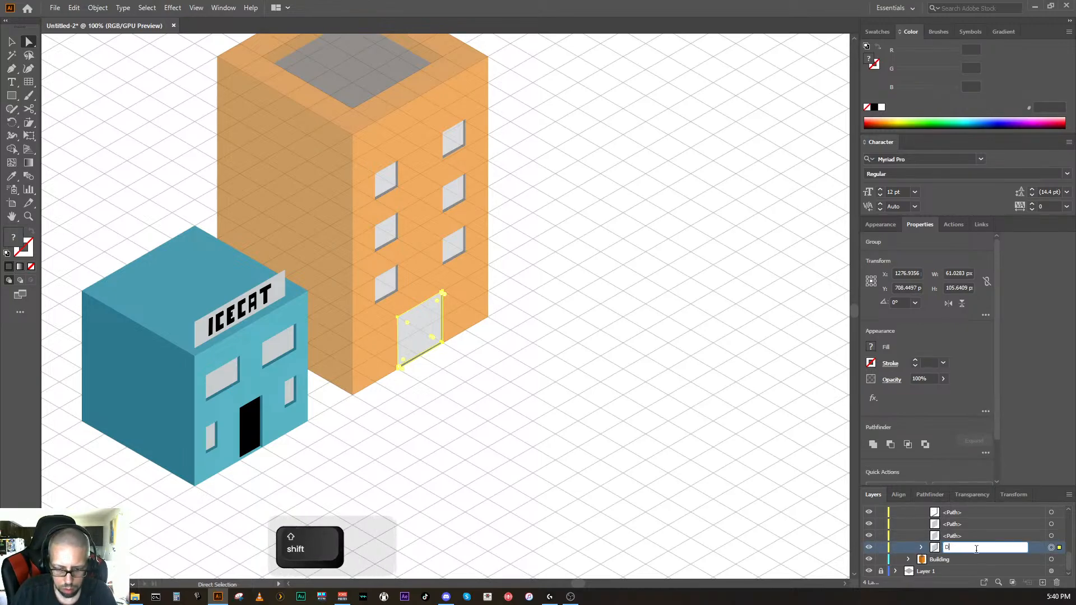
pyautogui.press('Return')
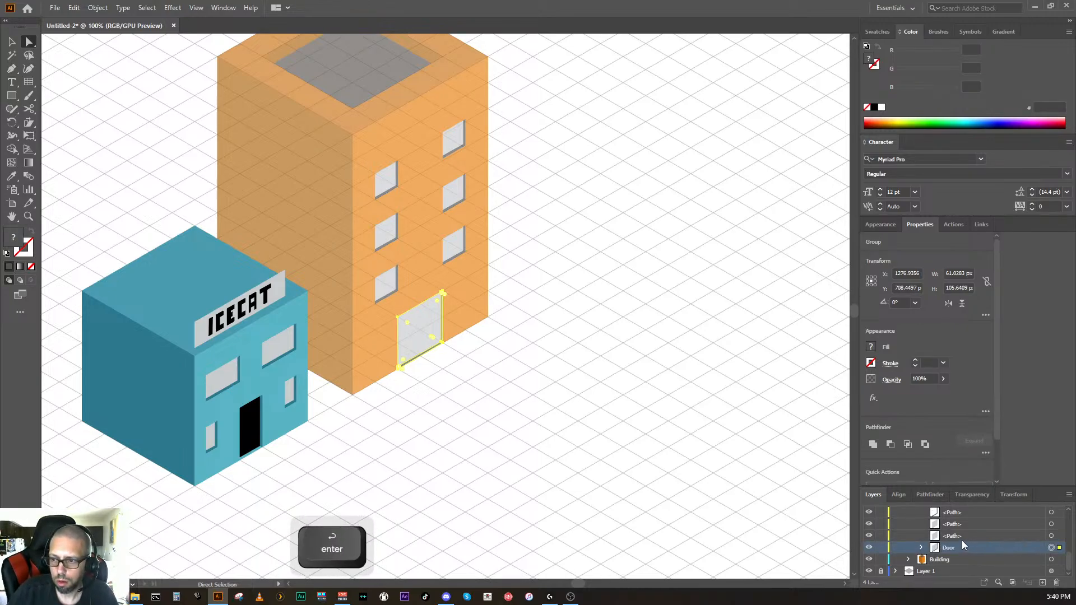
# Step: Collapse the orange building's Windows sublayer and rename it Front Windows
pyautogui.scroll(1, 963, 545)
pyautogui.scroll(2, 963, 545)
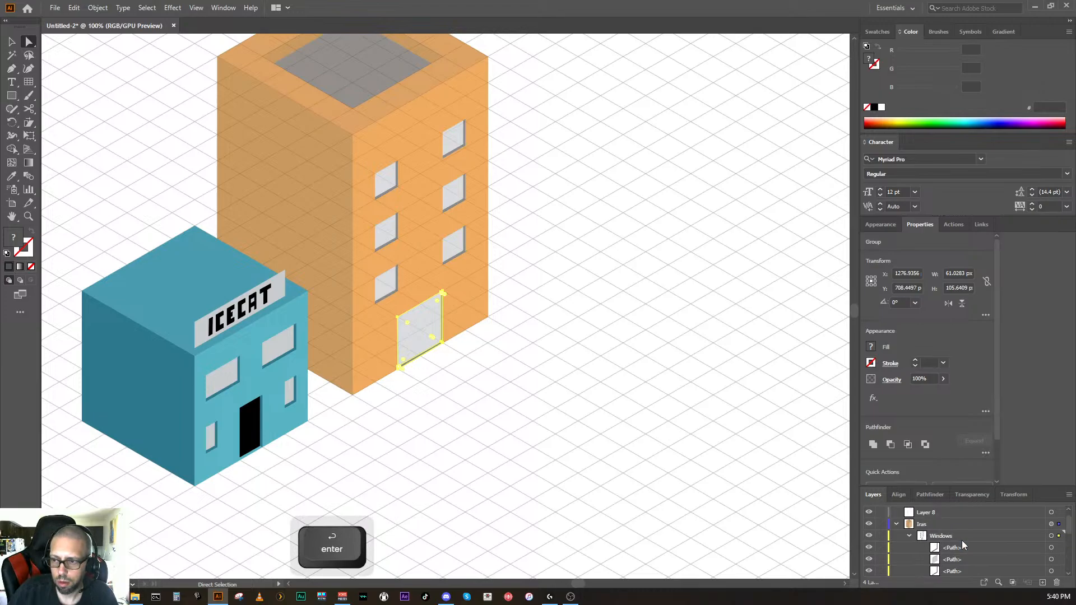
pyautogui.click(909, 536)
pyautogui.doubleClick(934, 549)
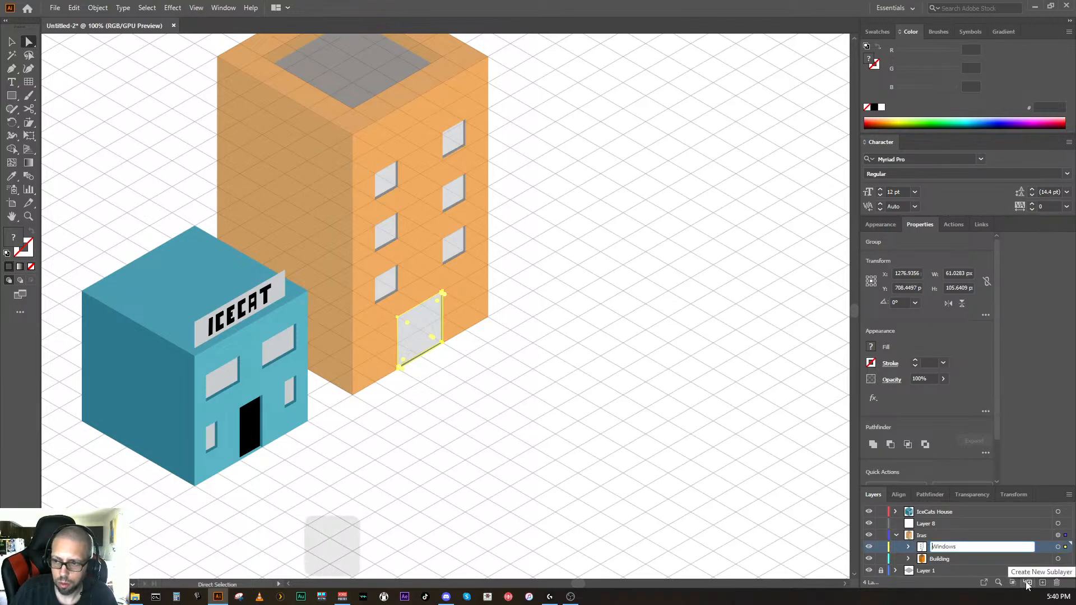
pyautogui.write('Front')
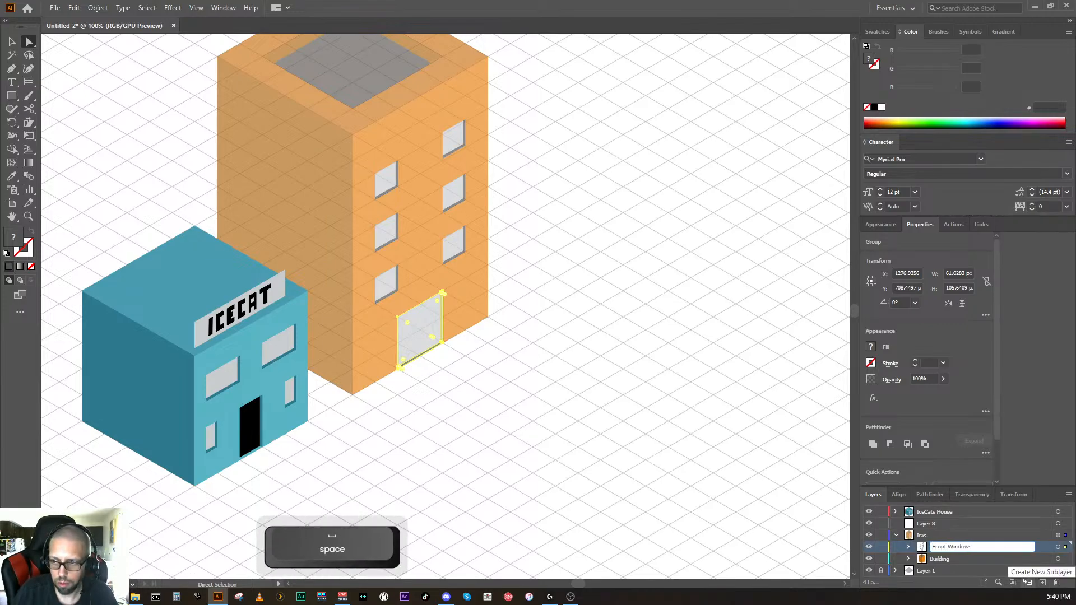
pyautogui.press('Return')
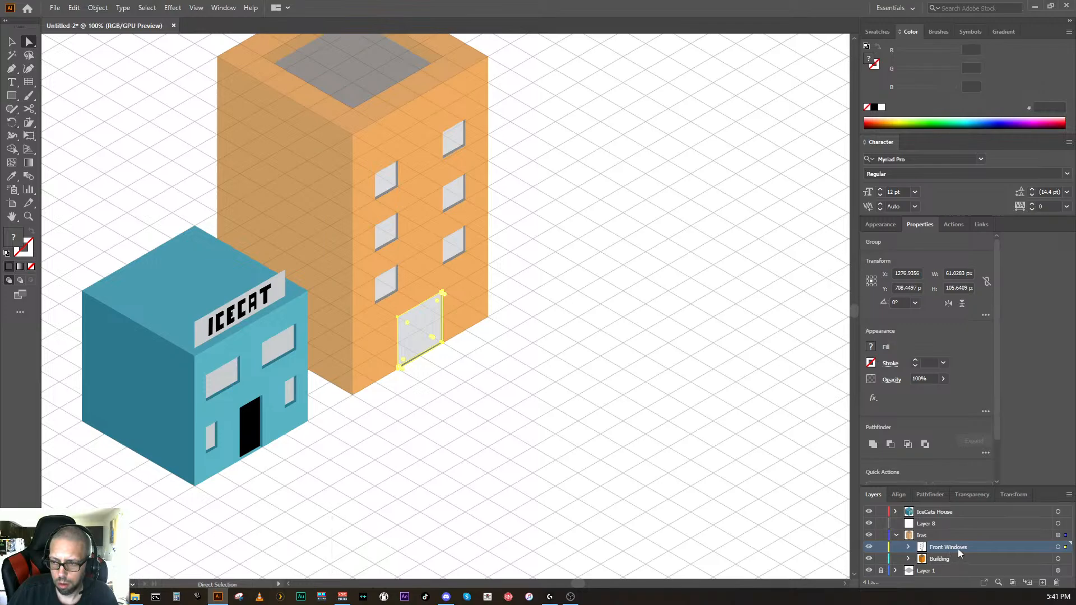
# Step: Create a new sublayer, place it directly above Front Windows in the orange building's layer, and collapse Front Windows
pyautogui.click(1029, 583)
pyautogui.moveTo(980, 563); pyautogui.dragTo(966, 546)
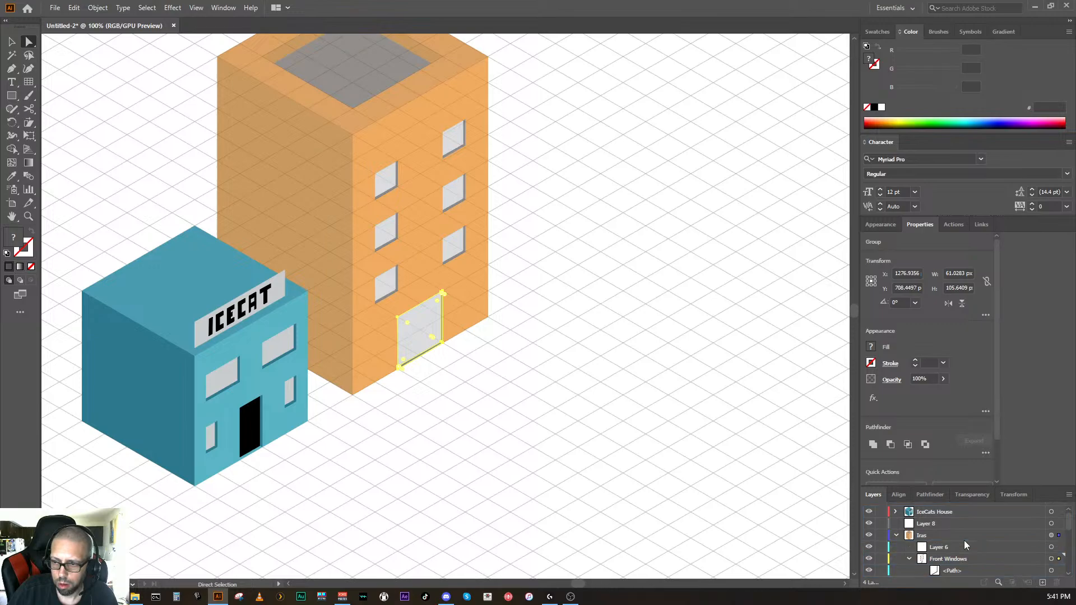
pyautogui.click(910, 560)
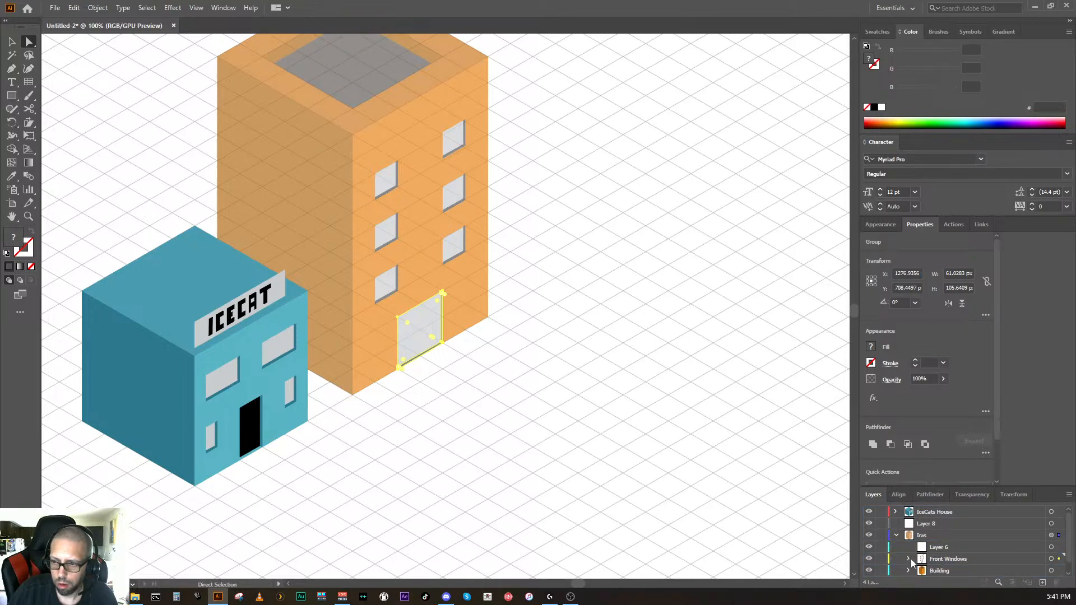
# Step: Add a nested sublayer inside the empty sublayer above Front Windows and rename the parent sublayer Side Windows
pyautogui.click(939, 548)
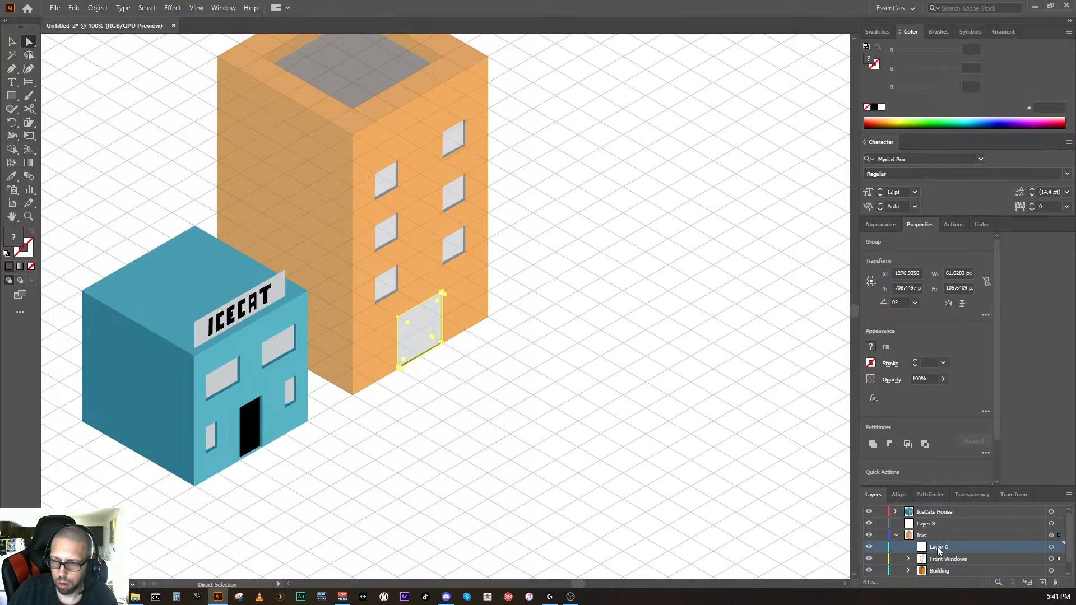
pyautogui.click(1027, 583)
pyautogui.doubleClick(940, 547)
pyautogui.moveTo(952, 548); pyautogui.dragTo(932, 548)
pyautogui.write('Side Win')
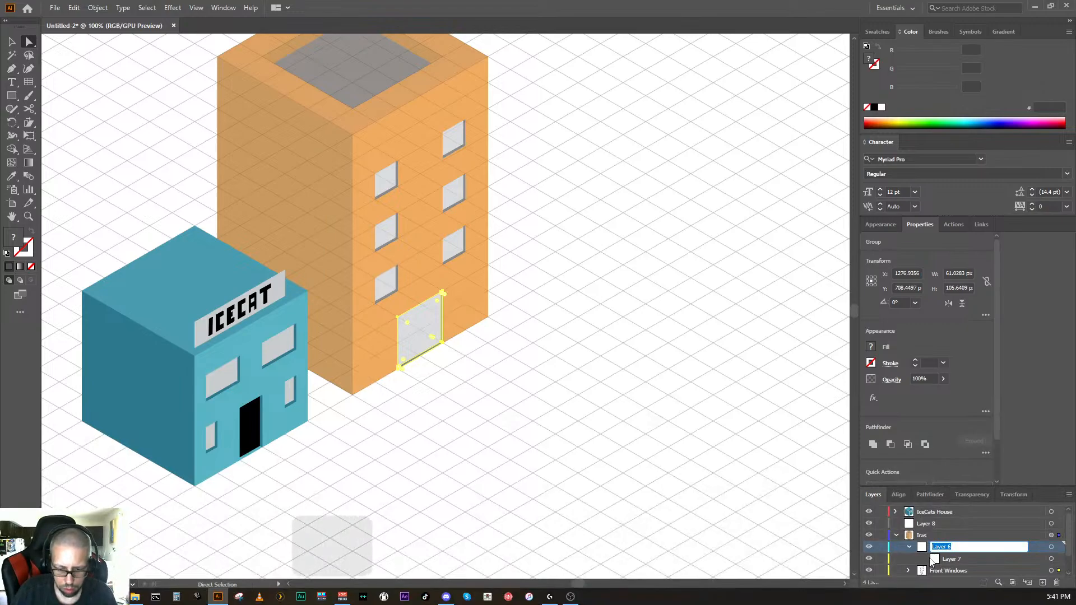
pyautogui.write('dows')
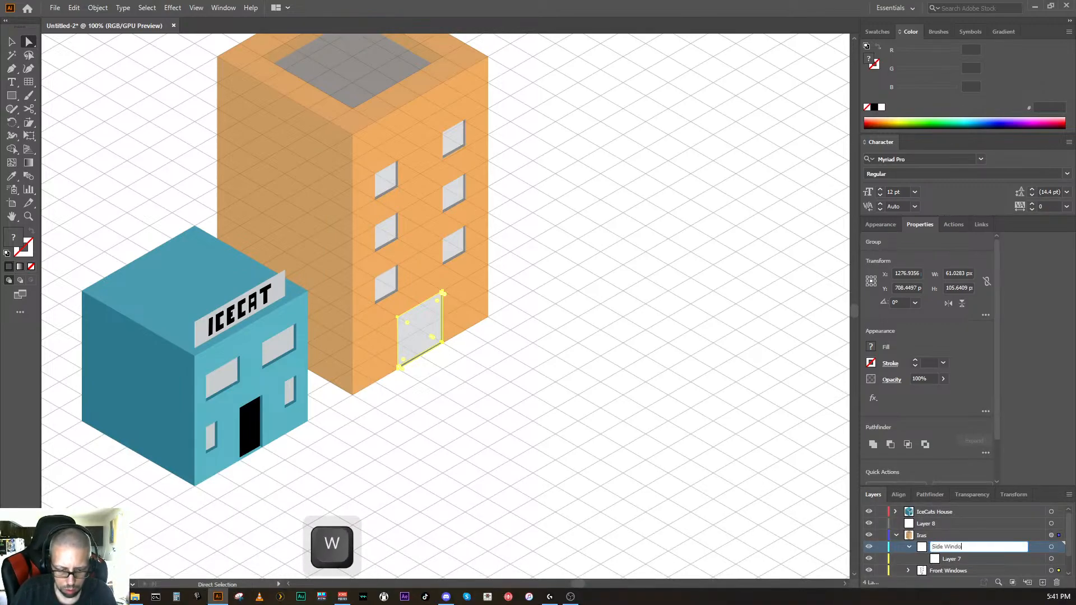
pyautogui.press('Return')
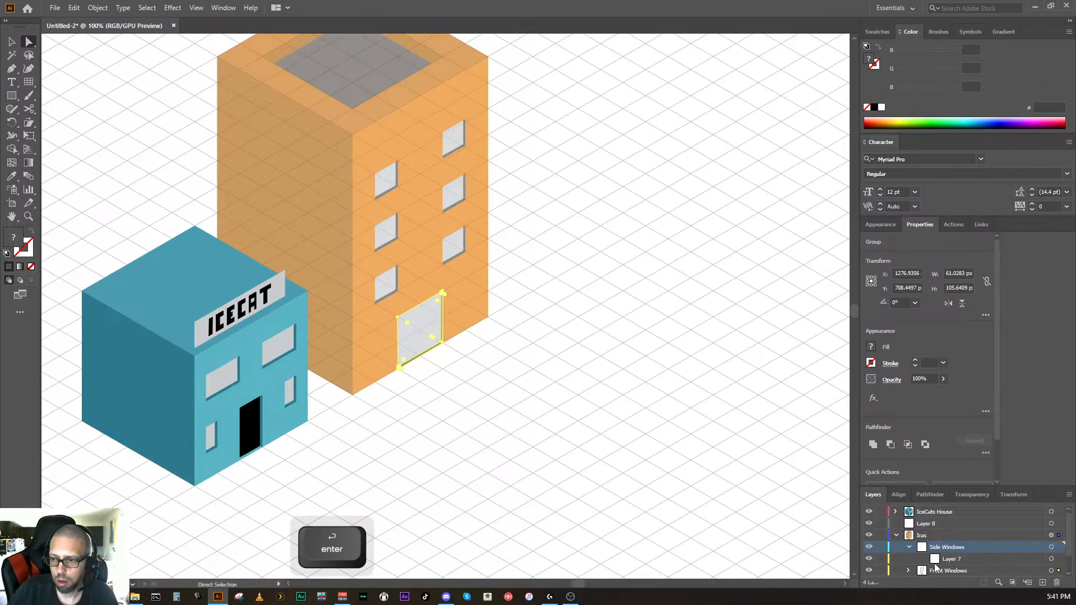
# Step: In the sublayer nested under Side Windows, draw a grid-aligned window about 30 by 53 px near the side wall's upper outer edge with the Pen tool
pyautogui.click(945, 561)
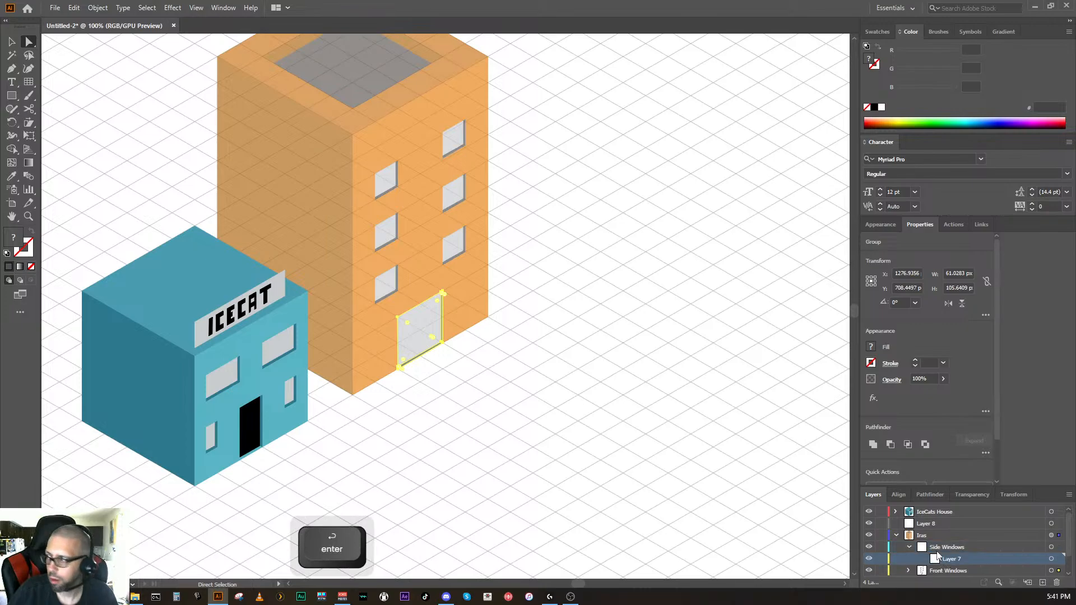
pyautogui.press('space')
pyautogui.moveTo(612, 403); pyautogui.dragTo(660, 519)
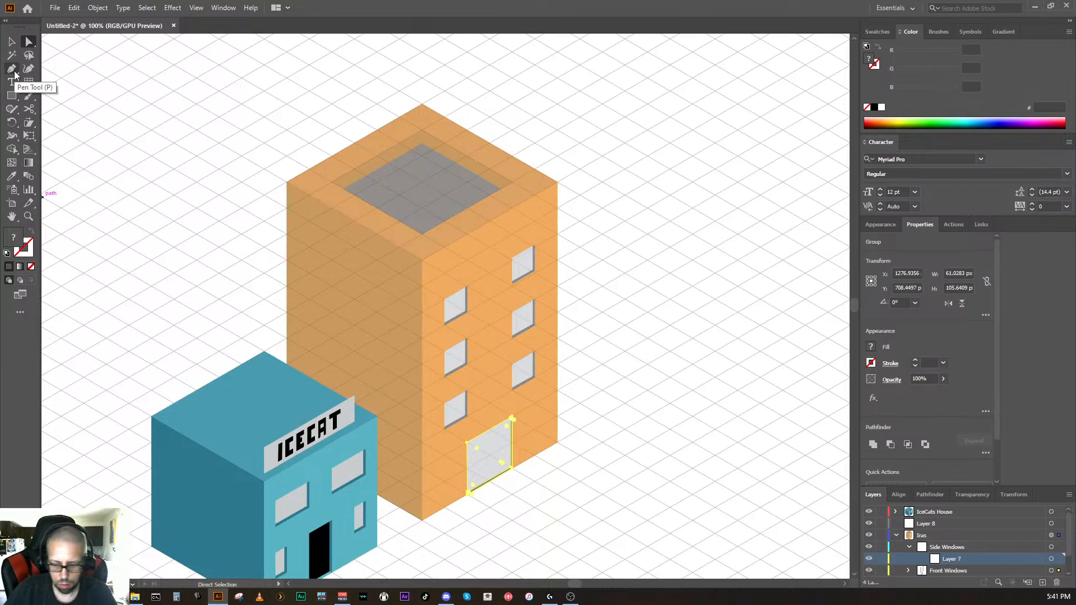
pyautogui.press('p')
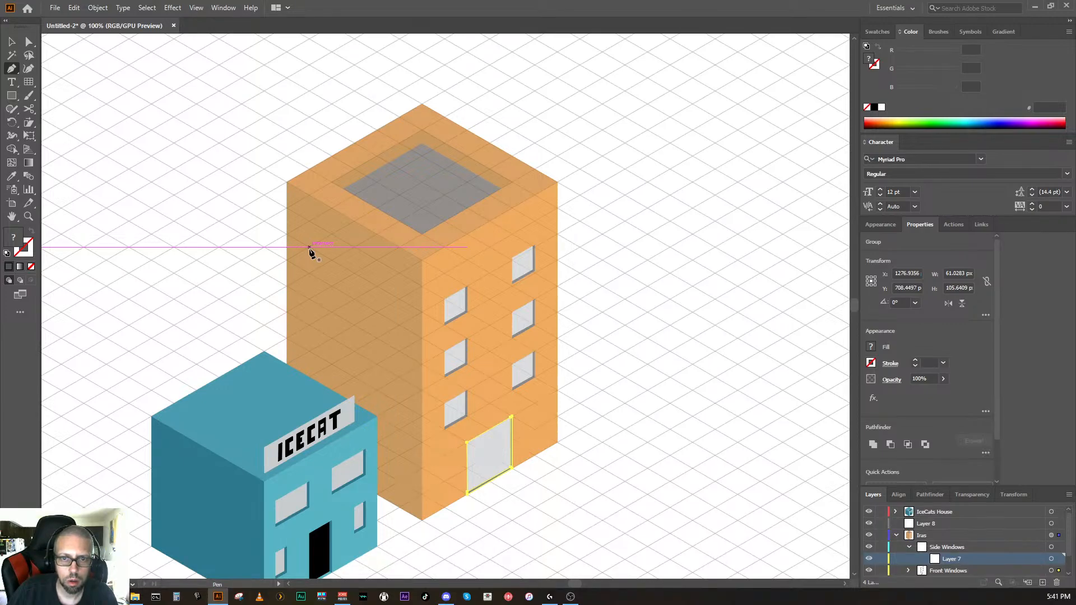
pyautogui.click(309, 247)
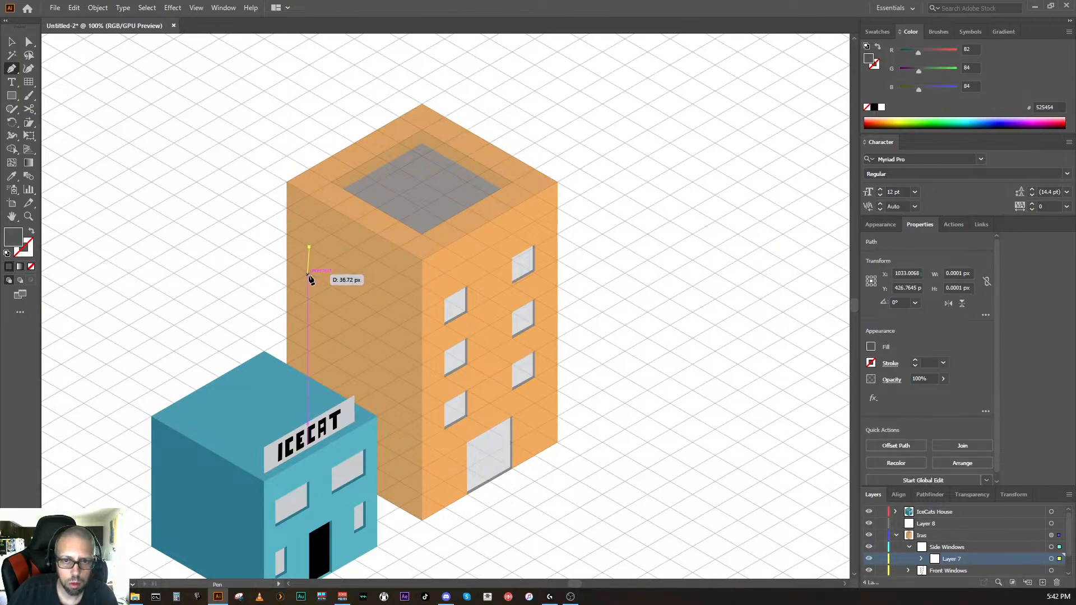
pyautogui.keyDown('shift'); pyautogui.click(309, 273); pyautogui.keyUp('shift')
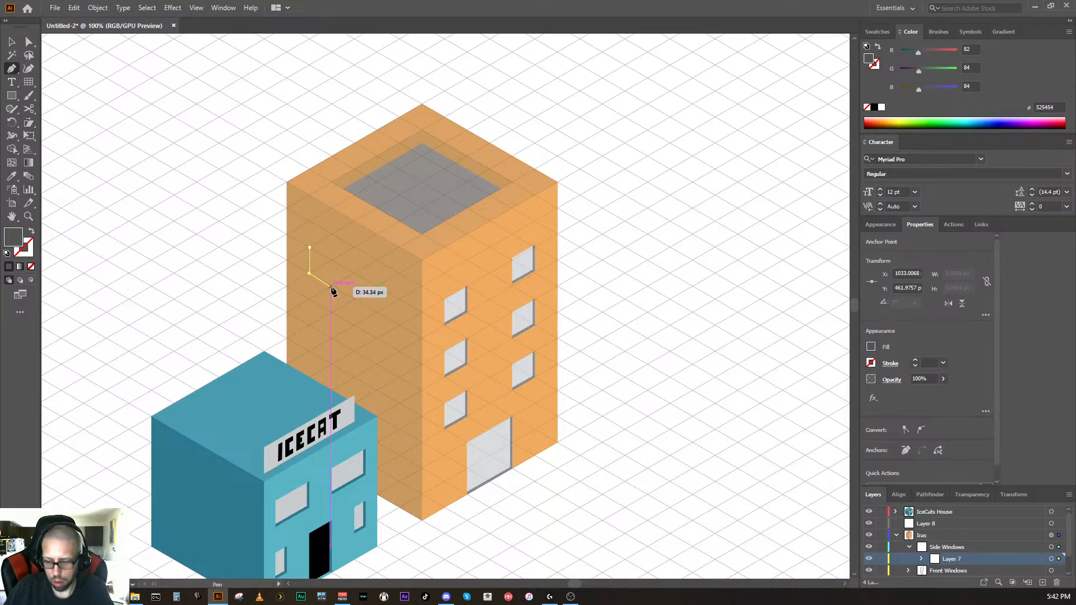
pyautogui.hotkey('ctrl', '=')
pyautogui.hotkey('ctrl', '=')
pyautogui.hotkey('ctrl', '=')
pyautogui.hotkey('ctrl', '=')
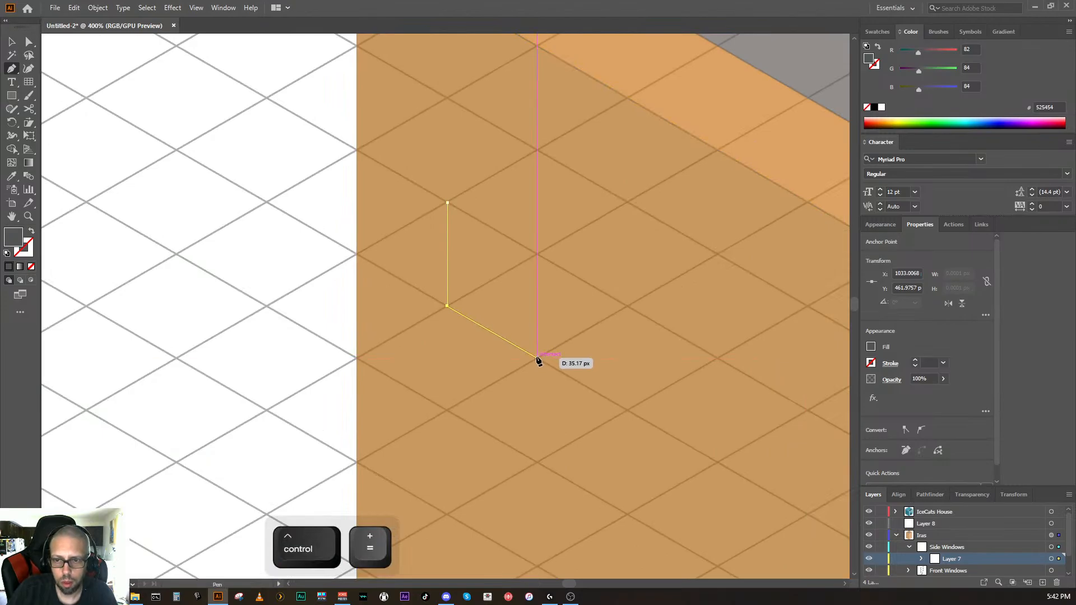
pyautogui.click(537, 358)
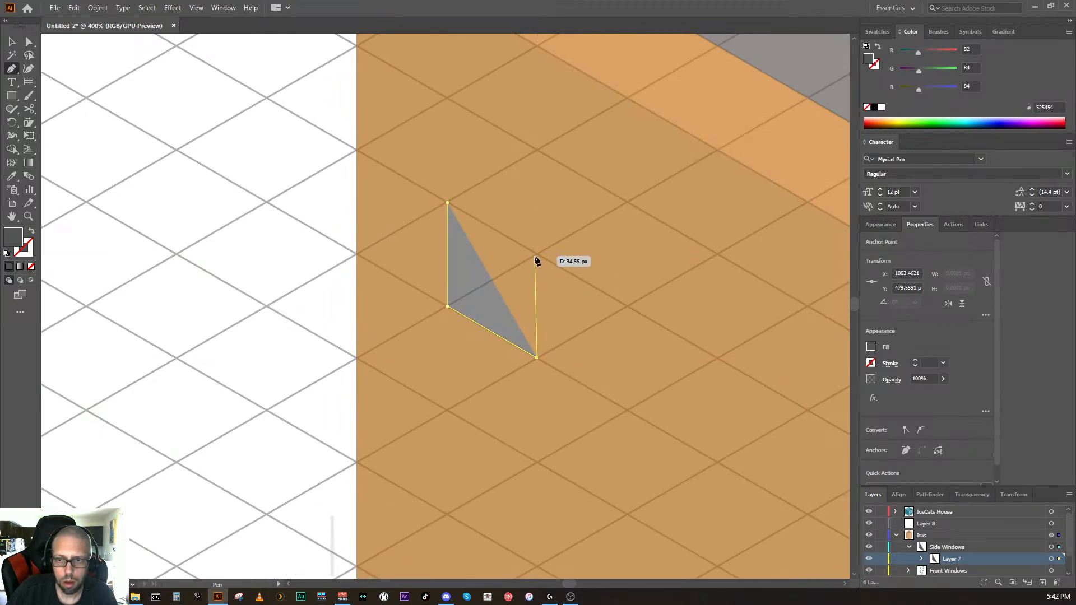
pyautogui.click(537, 256)
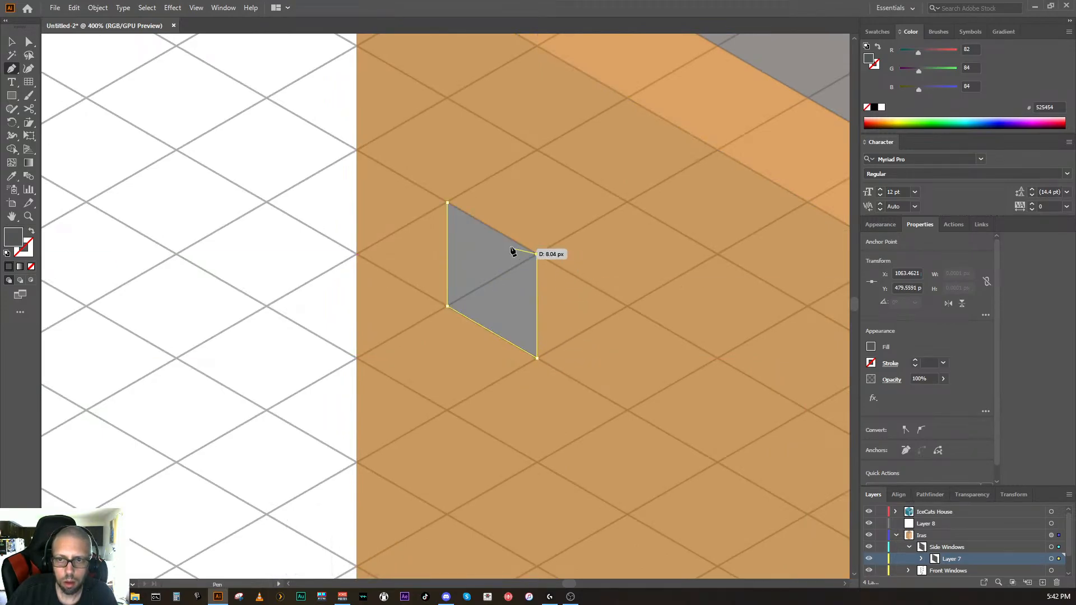
pyautogui.click(447, 203)
# Step: Fill the new side window with the light grey sampled from a front window using the Eyedropper
pyautogui.press('space')
pyautogui.moveTo(469, 219); pyautogui.dragTo(406, 199)
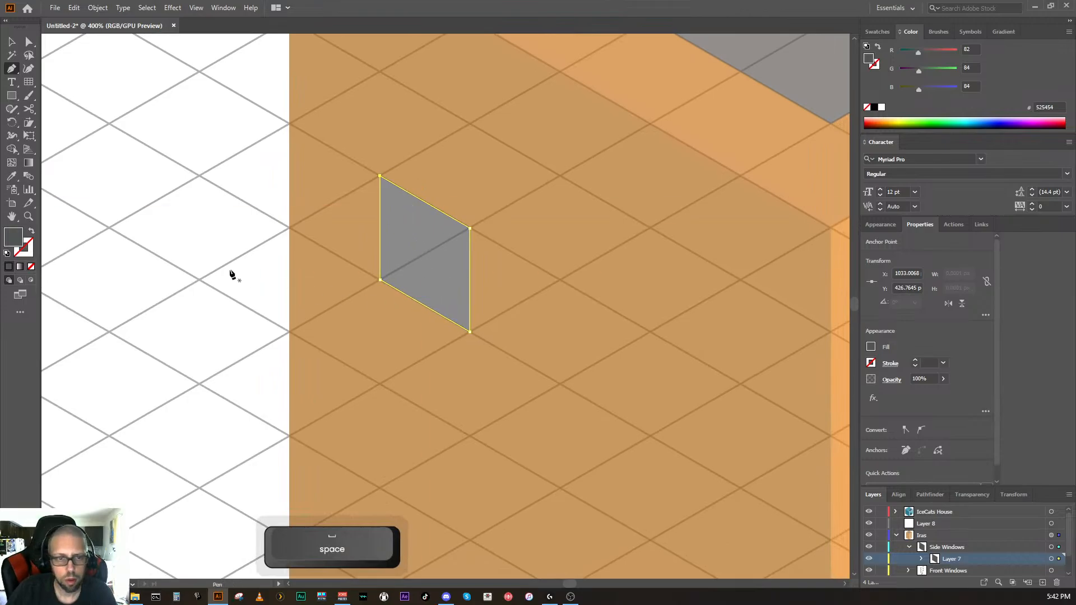
pyautogui.press('space')
pyautogui.moveTo(487, 279); pyautogui.dragTo(257, 240)
pyautogui.press('v')
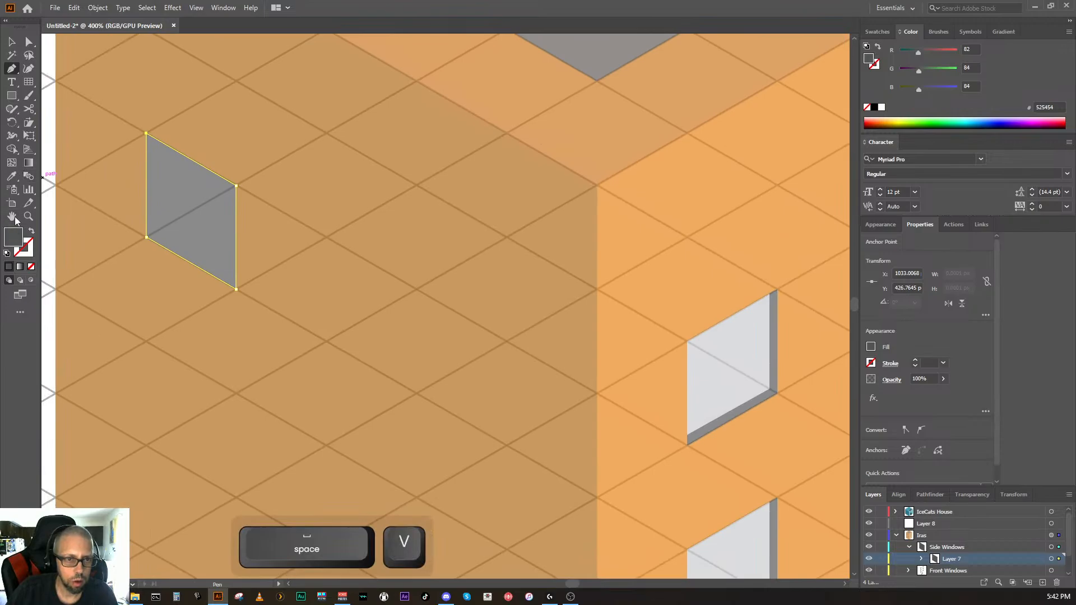
pyautogui.click(11, 176)
pyautogui.click(705, 365)
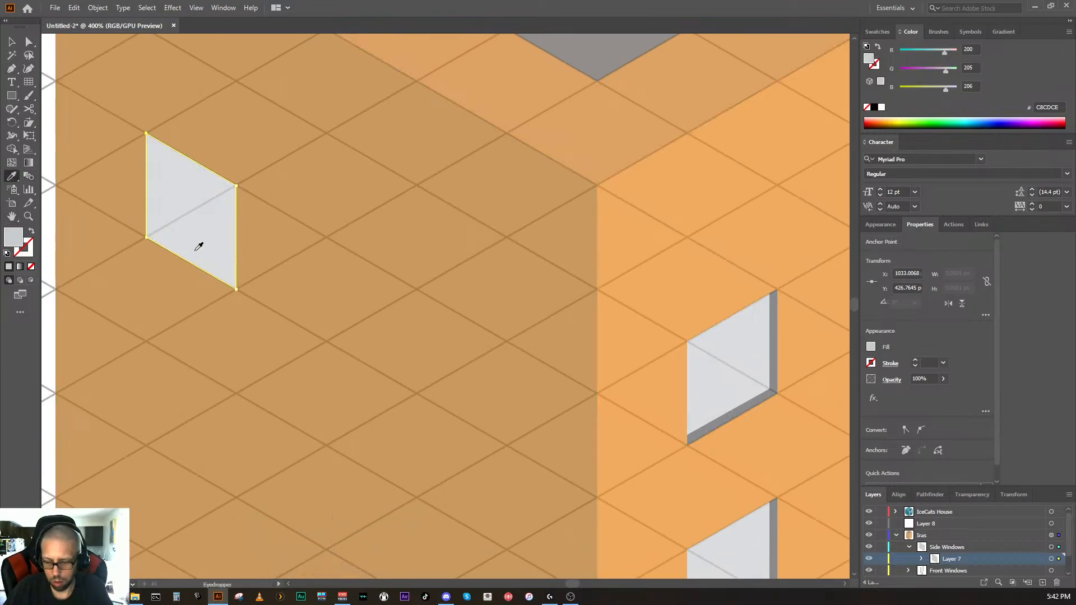
# Step: Duplicate the side window along the isometric grid toward the building's front corner, then delete the adjoining middle copy to leave two separated windows
pyautogui.hotkey('ctrl', '-')
pyautogui.hotkey('ctrl', '-')
pyautogui.hotkey('ctrl', '=')
pyautogui.hotkey('ctrl', '-')
pyautogui.hotkey('ctrl', '-')
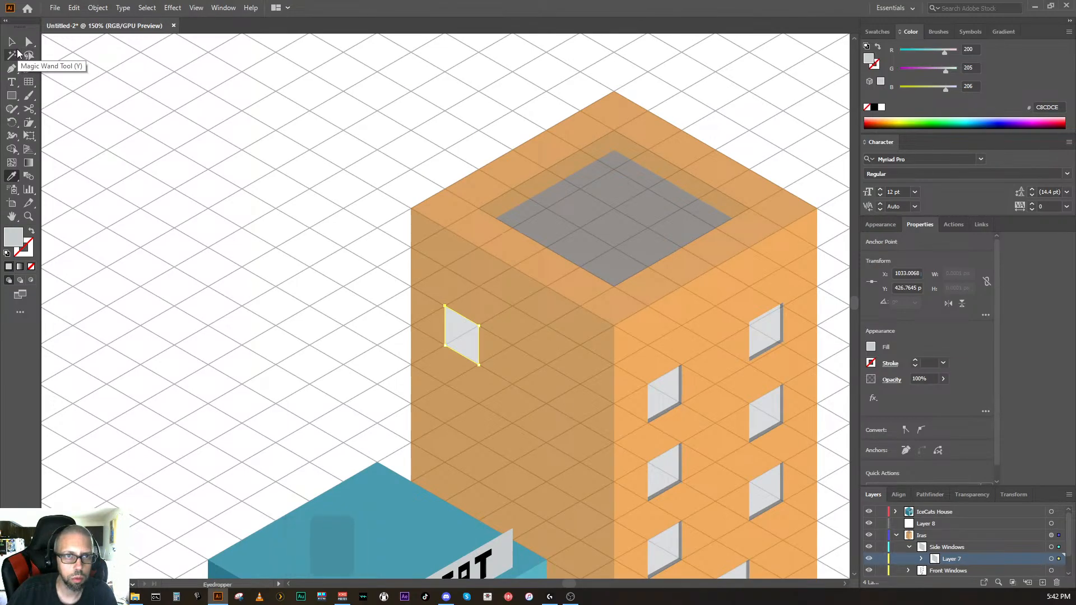
pyautogui.click(11, 41)
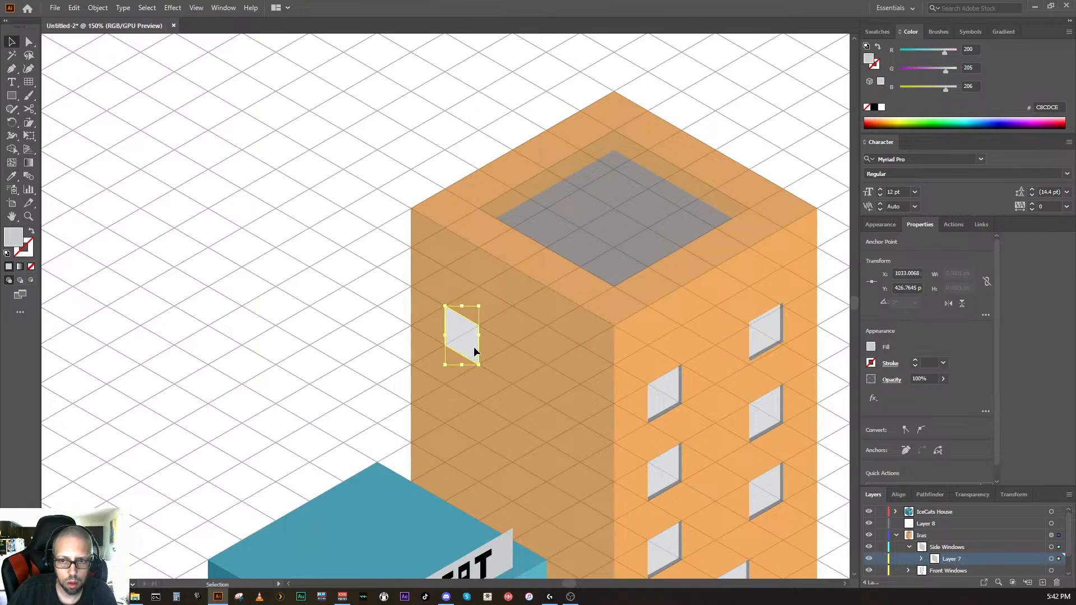
pyautogui.moveTo(474, 347); pyautogui.dragTo(581, 411)
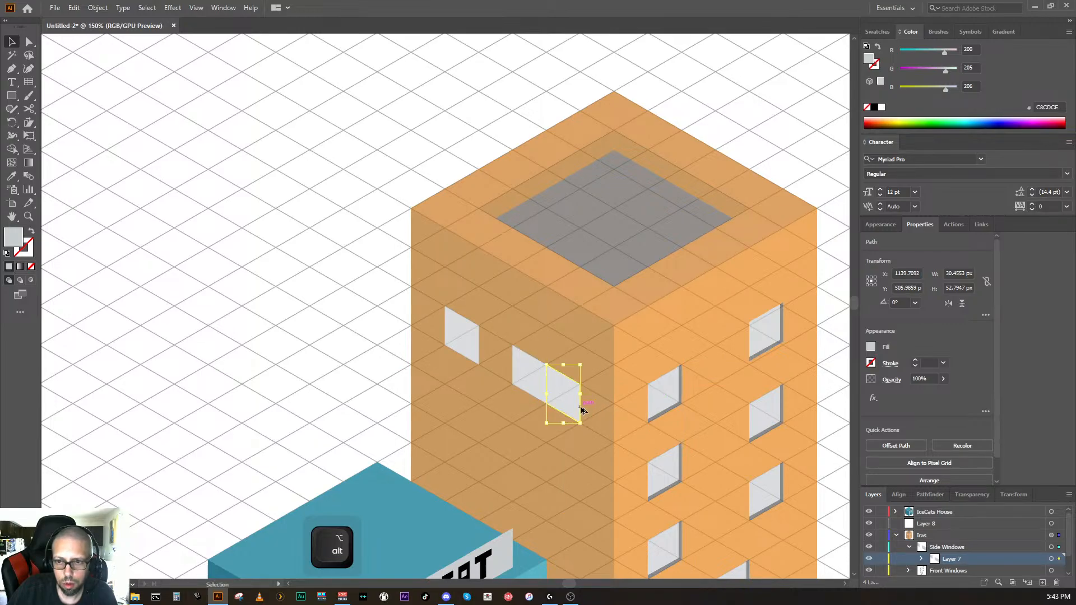
pyautogui.click(529, 381)
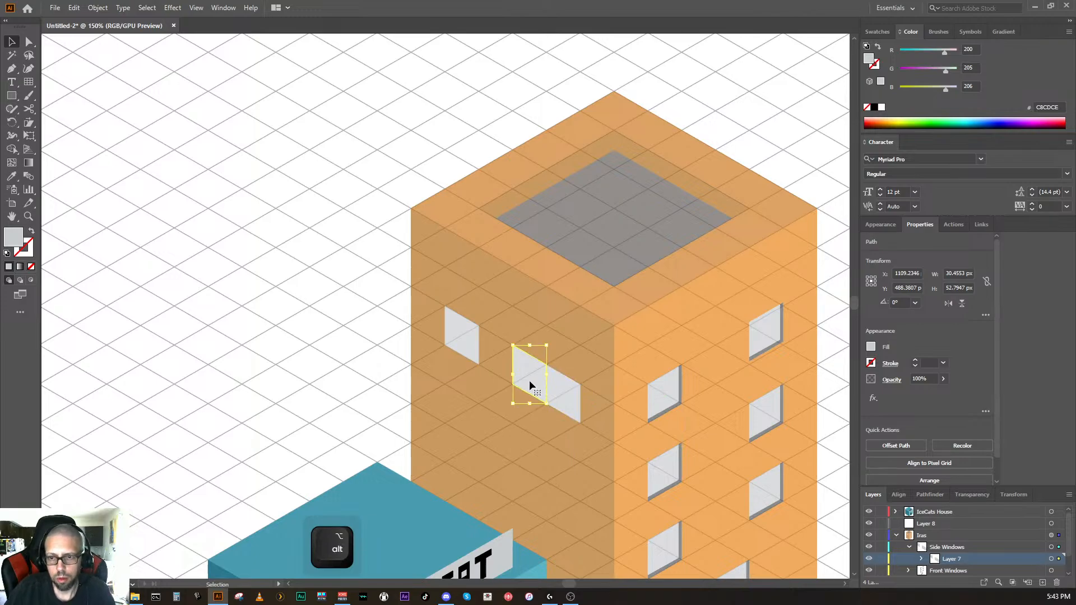
pyautogui.press('Delete')
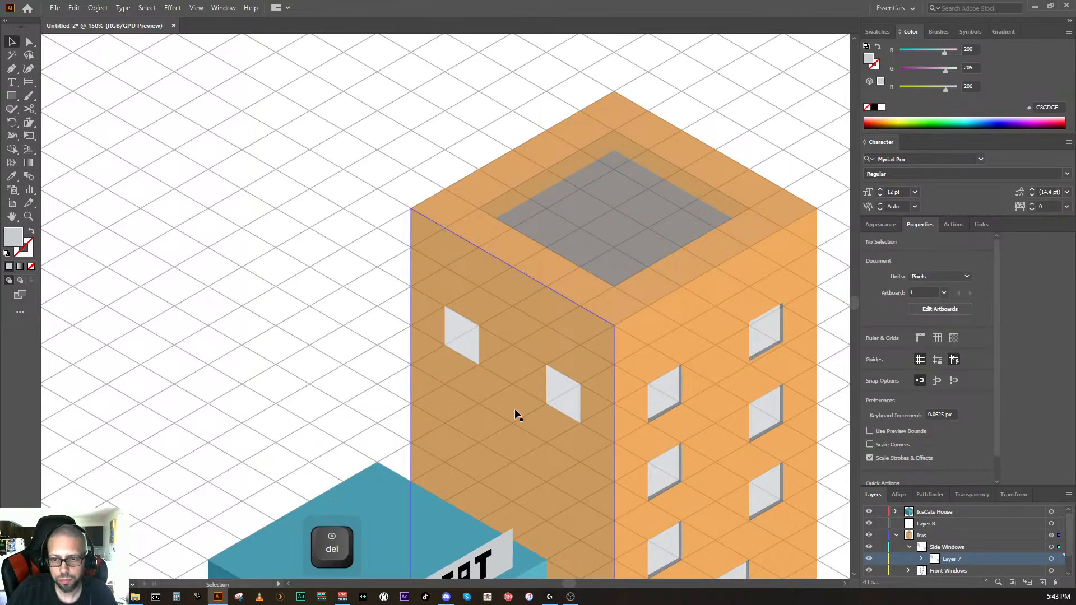
# Step: Copy both side windows straight down the wall by about 70 px to form a second row
pyautogui.press('space')
pyautogui.moveTo(519, 411); pyautogui.dragTo(466, 260)
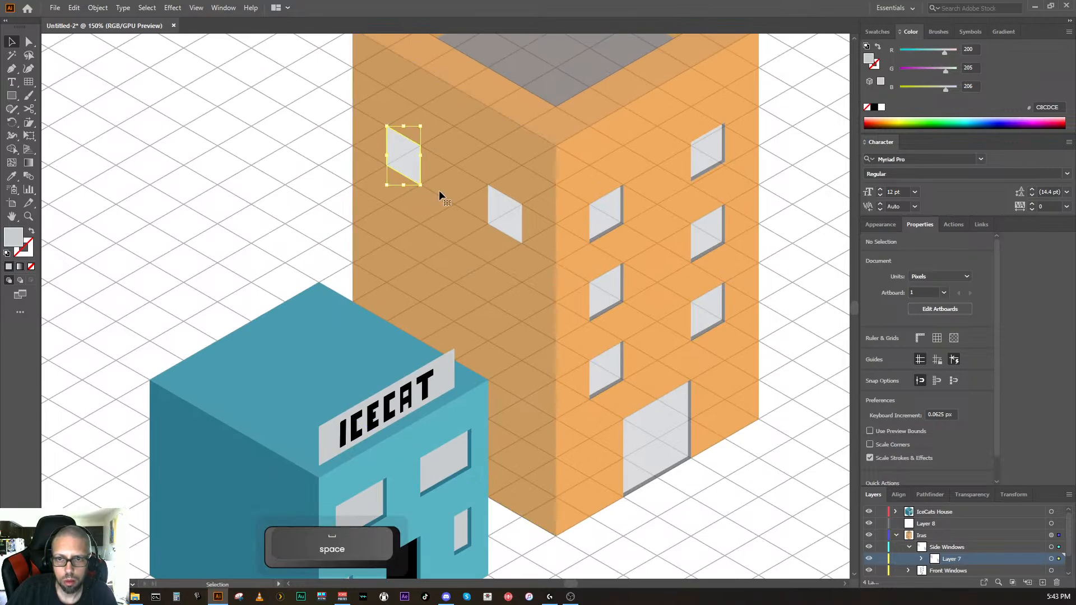
pyautogui.click(491, 214)
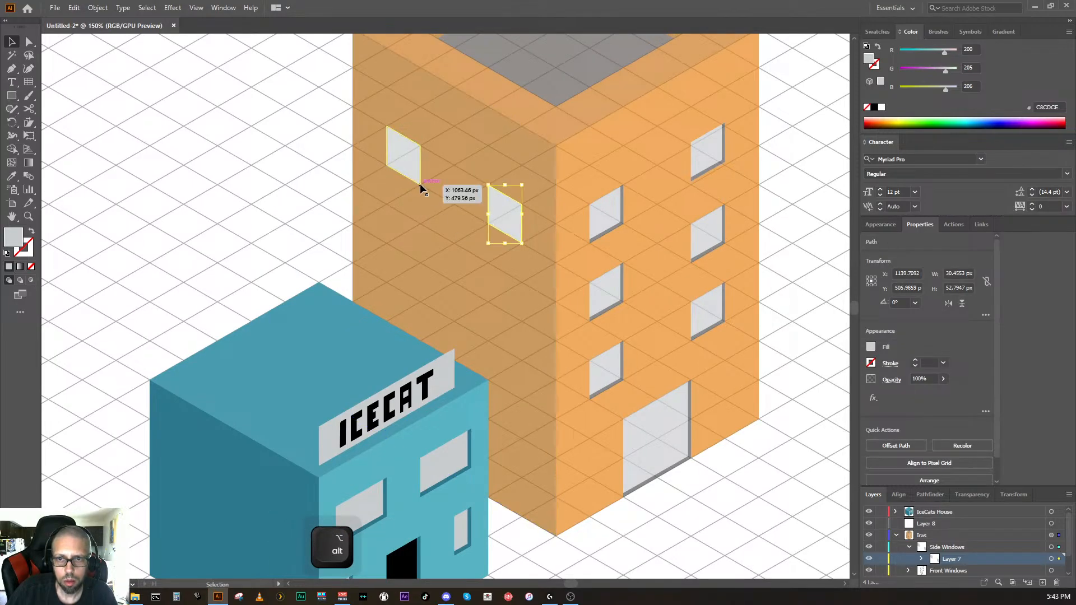
pyautogui.keyDown('alt'); pyautogui.keyDown('shift'); pyautogui.click(405, 174); pyautogui.keyUp('shift'); pyautogui.keyUp('alt')
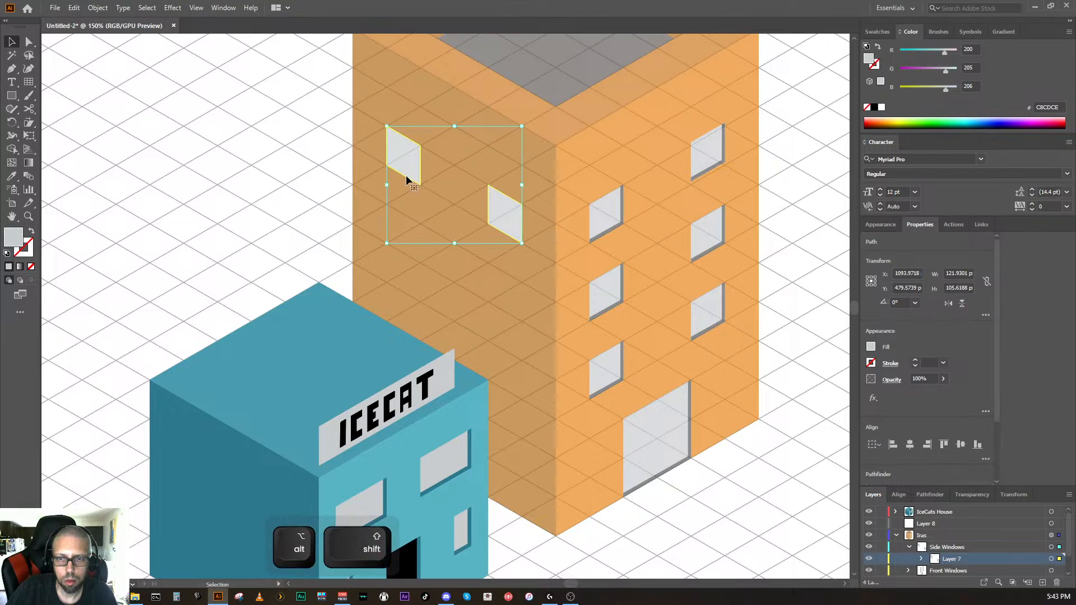
pyautogui.moveTo(406, 181); pyautogui.dragTo(405, 259)
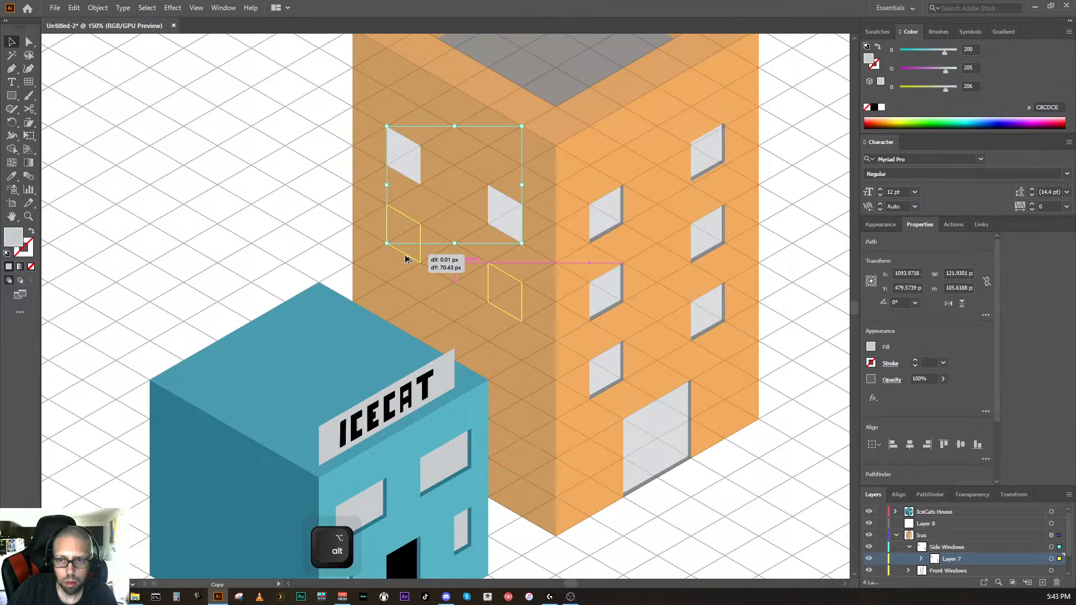
pyautogui.moveTo(406, 258); pyautogui.dragTo(406, 259)
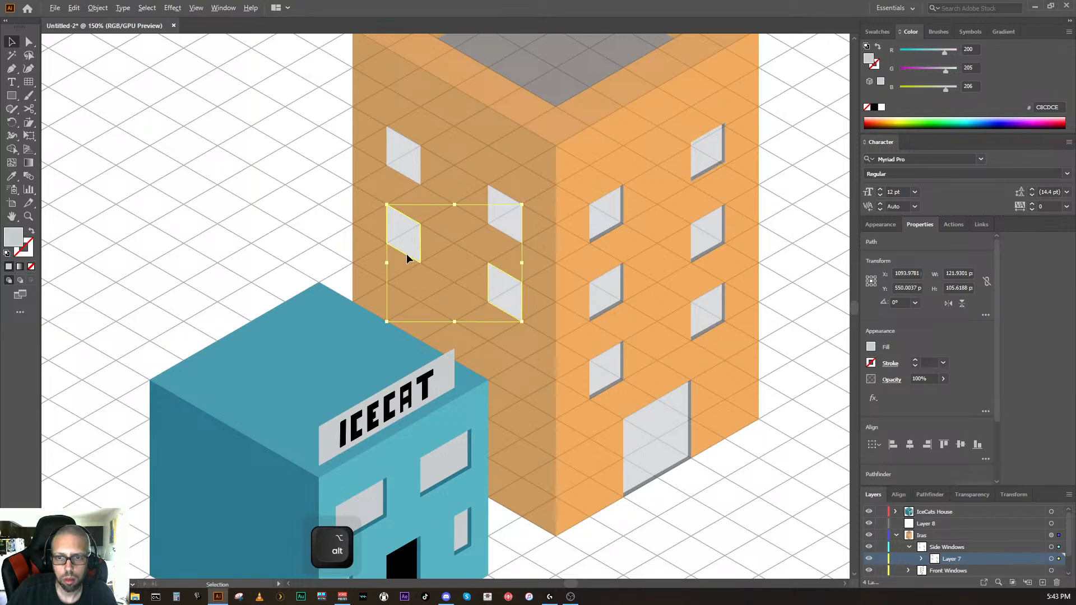
# Step: Copy both second-row side windows straight down the wall by about 71 px to form a third row
pyautogui.moveTo(408, 258); pyautogui.dragTo(409, 340)
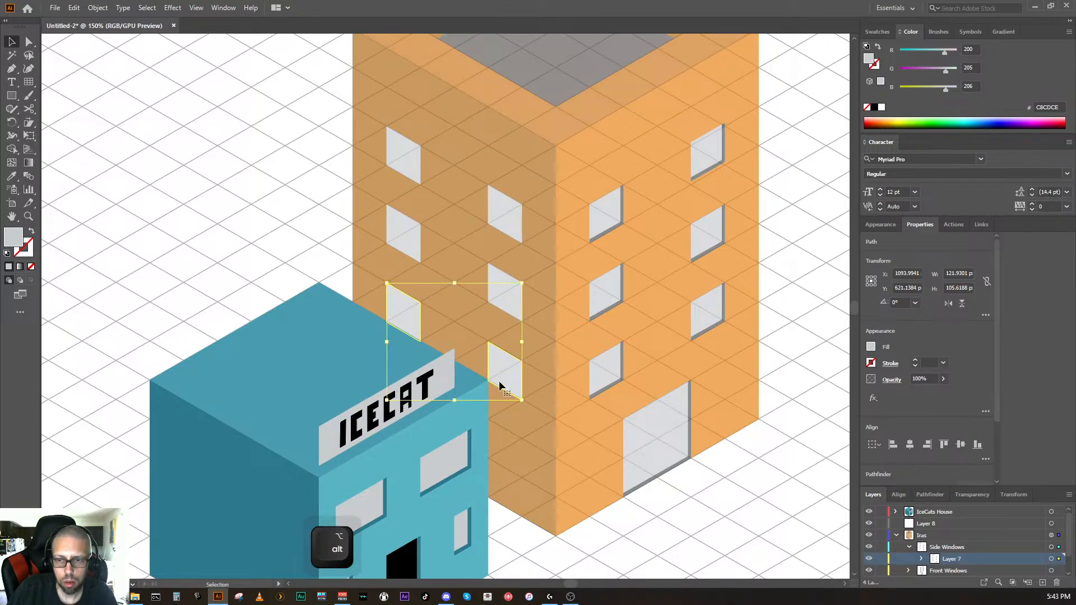
pyautogui.moveTo(507, 391); pyautogui.dragTo(505, 472)
pyautogui.click(741, 528)
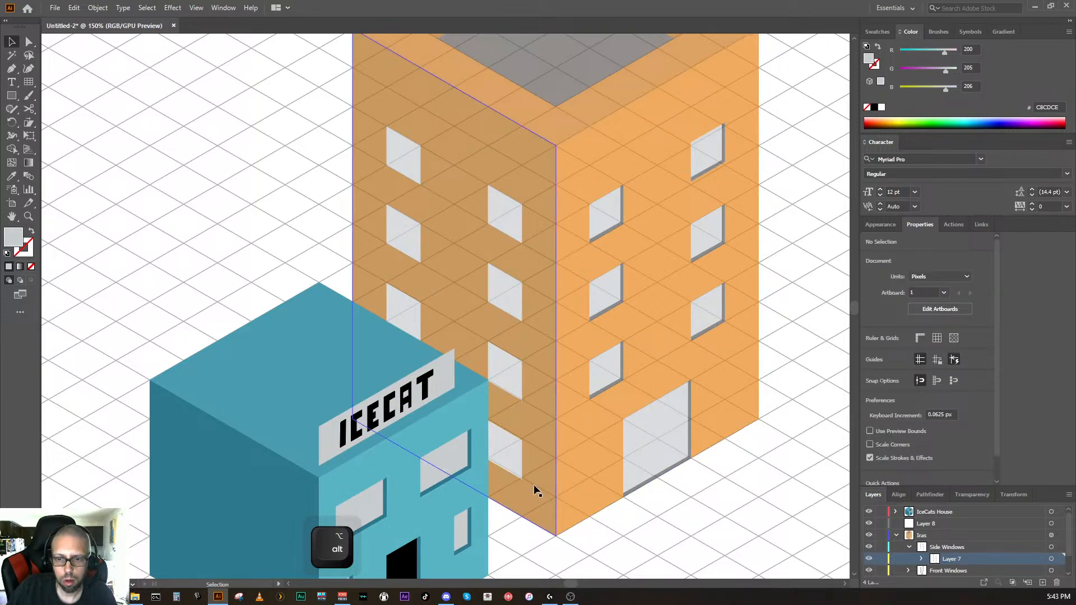
pyautogui.hotkey('ctrl', 'z')
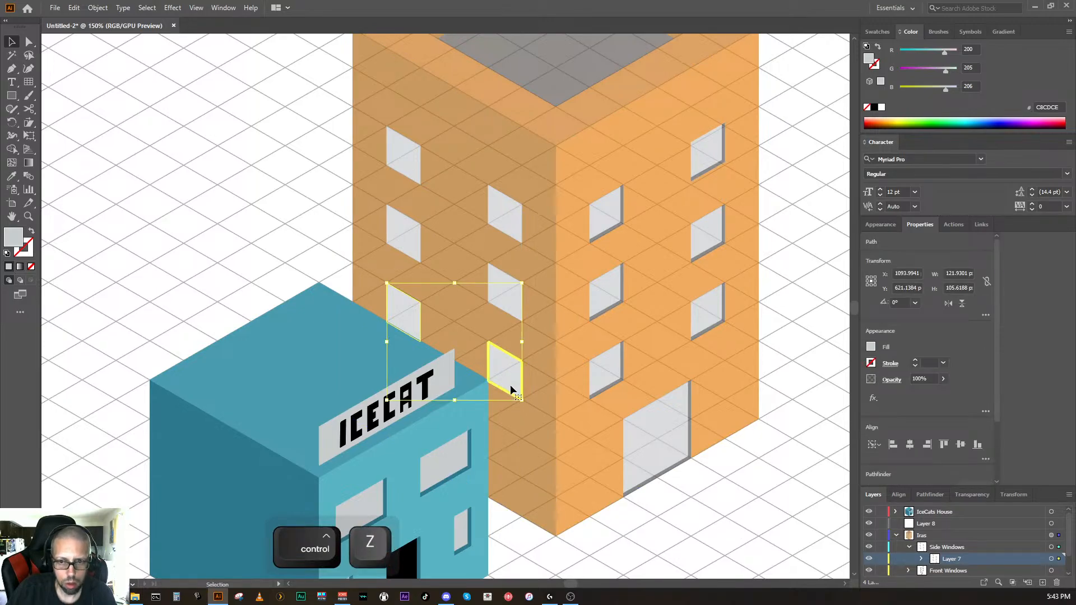
# Step: Copy only the third-row side window nearest the front corner straight down to start a fourth row above the teal building
pyautogui.click(540, 423)
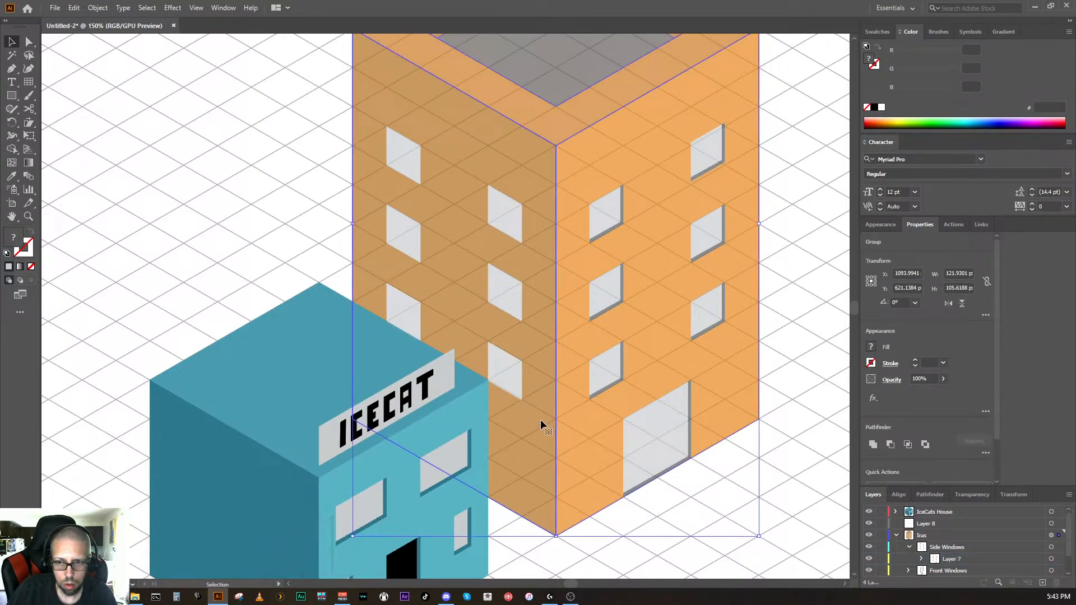
pyautogui.click(514, 391)
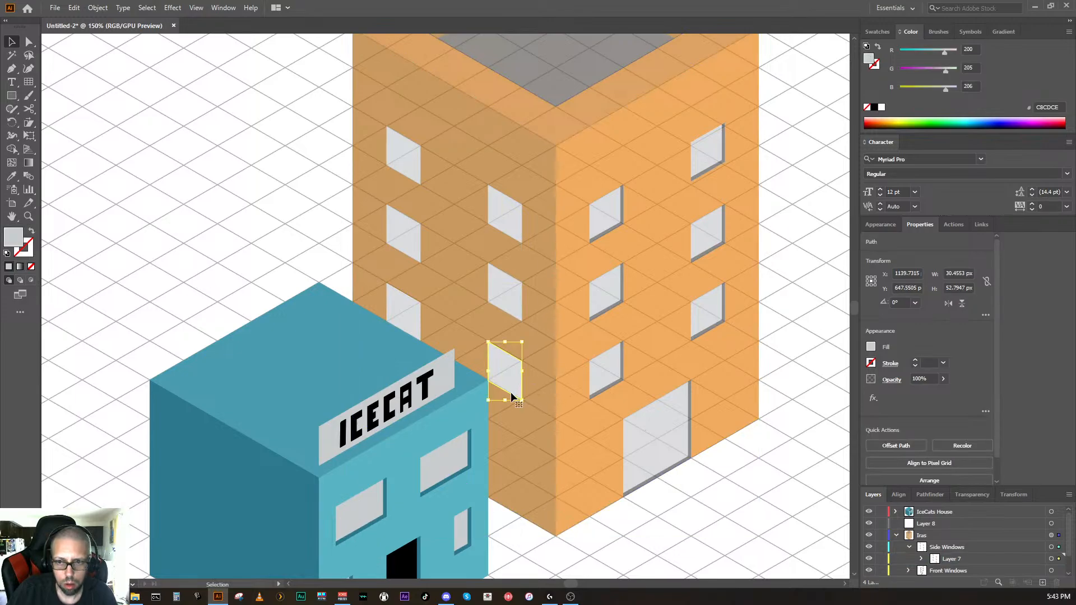
pyautogui.press('Up')
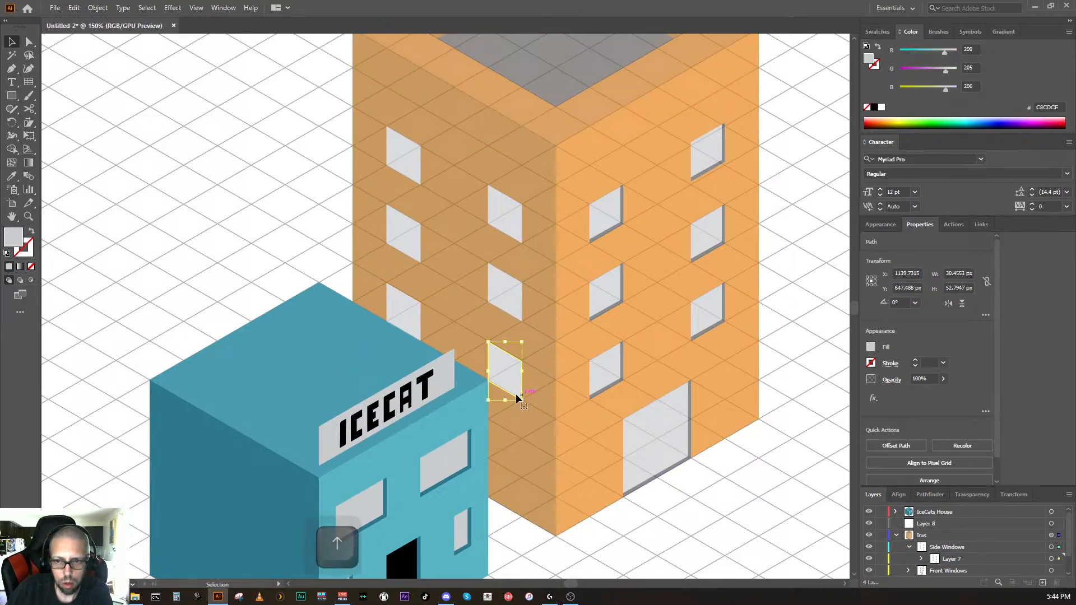
pyautogui.moveTo(513, 395); pyautogui.dragTo(512, 476)
pyautogui.click(638, 540)
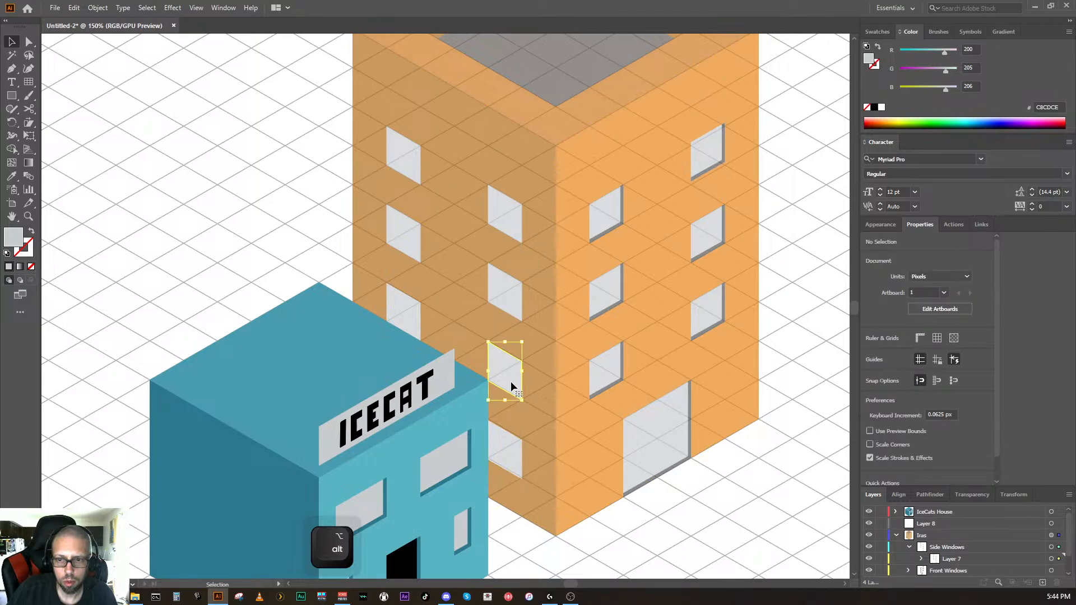
# Step: Nudge the third-row side window nearest the front corner slightly upward into line with the isometric grid
pyautogui.press('Up')
pyautogui.press('Up')
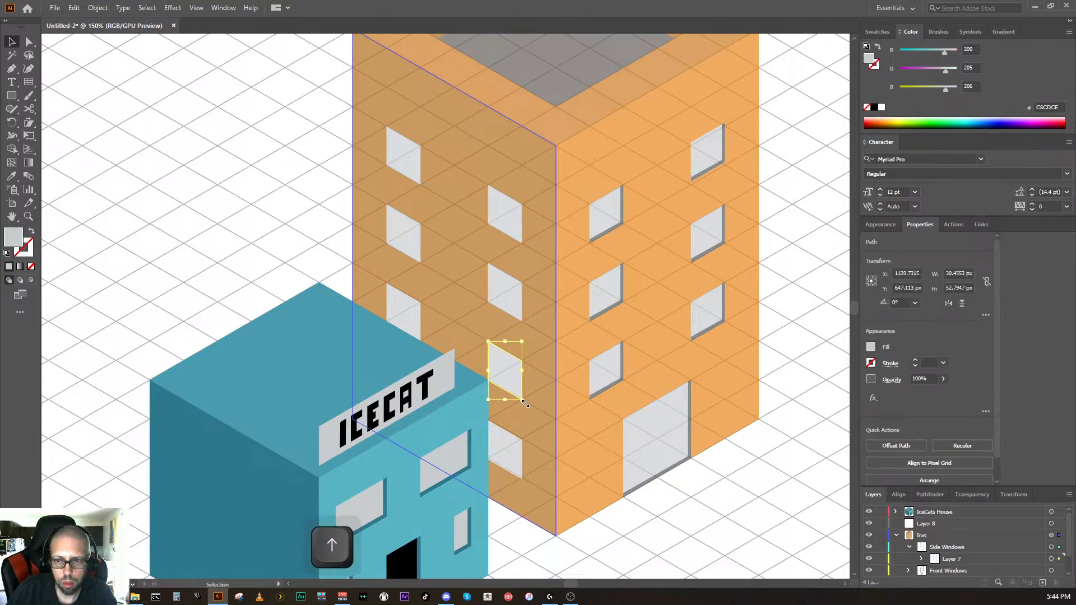
pyautogui.press('Up')
pyautogui.click(739, 540)
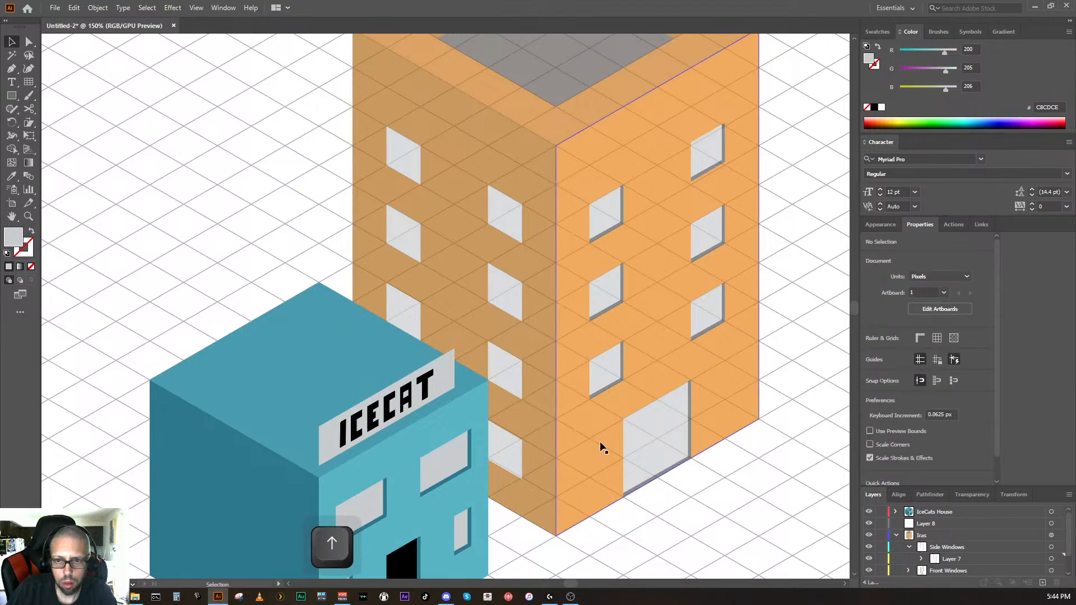
pyautogui.click(418, 320)
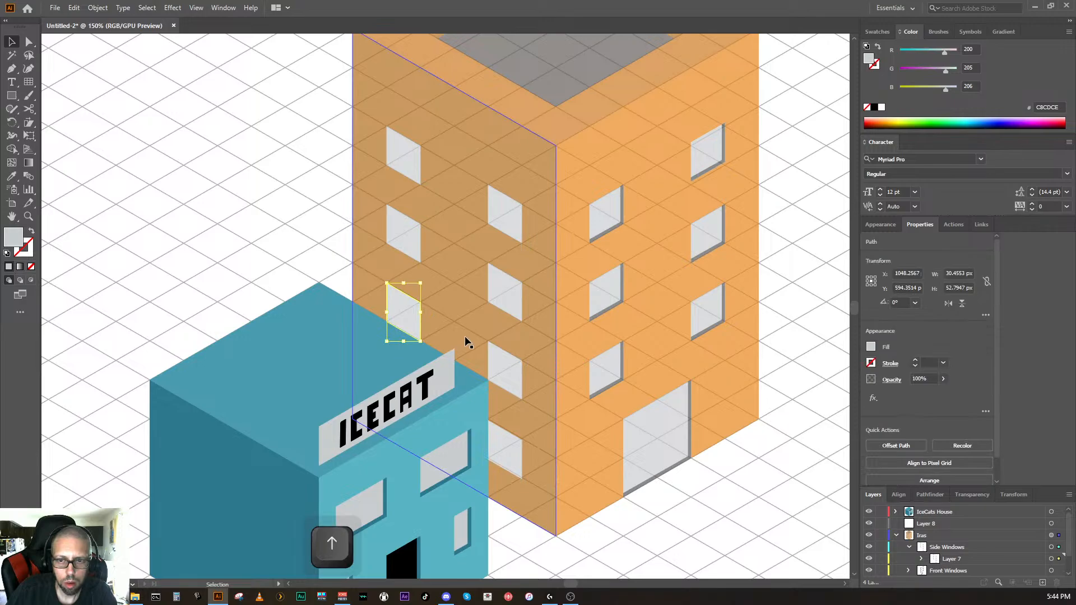
pyautogui.click(698, 519)
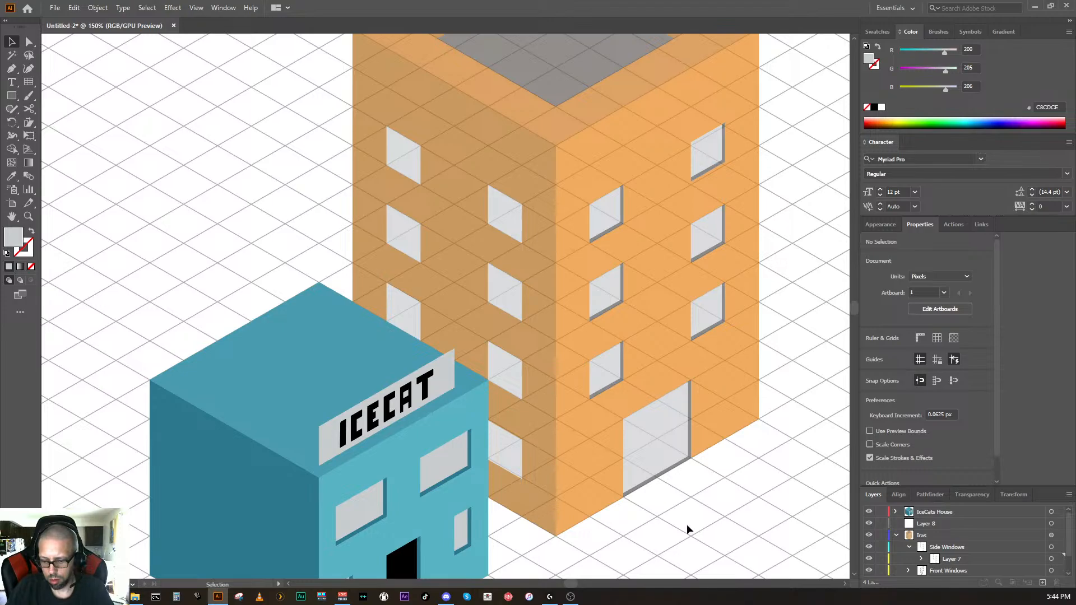
pyautogui.hotkey('ctrl', '-')
pyautogui.hotkey('ctrl', '=')
pyautogui.hotkey('ctrl', '-')
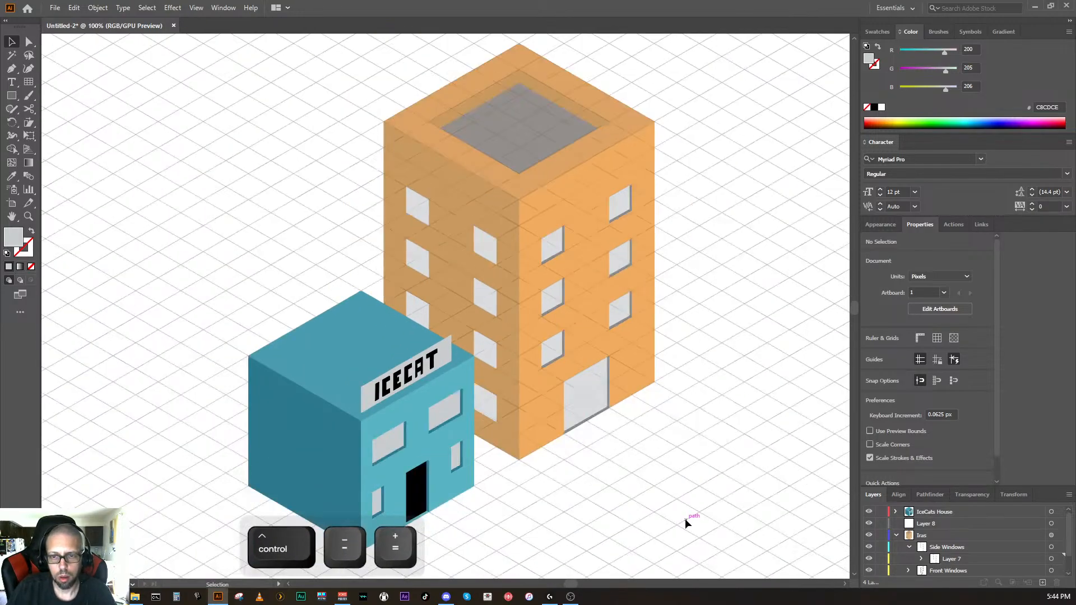
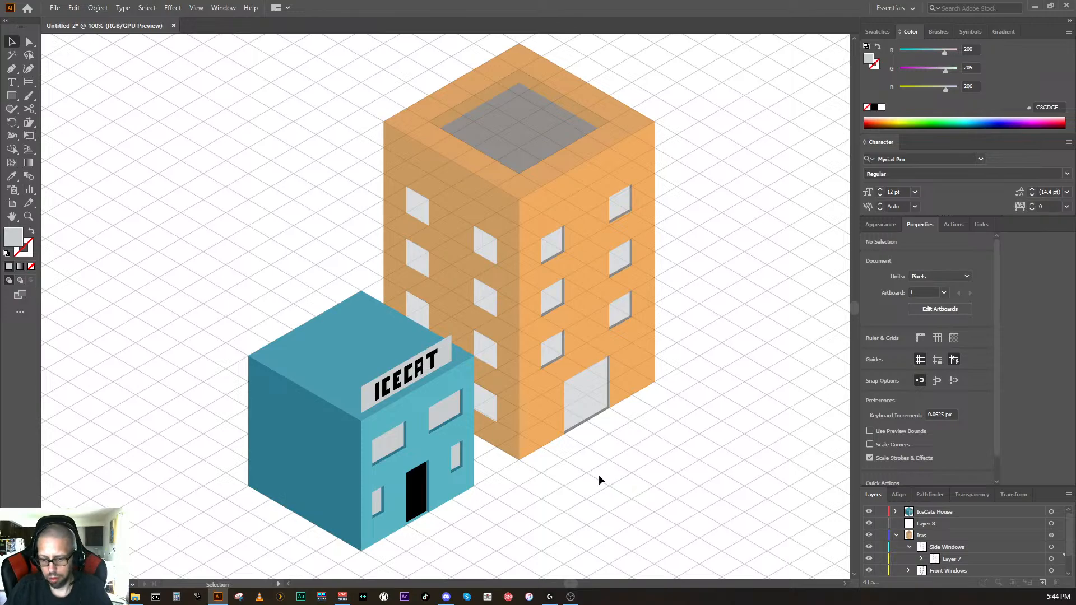
# Step: Draw a closed, thin L-shaped edge about 30 by 36 px along the lower and inner sides of the topmost outer side window with the Pen tool
pyautogui.hotkey('ctrl', '-')
pyautogui.hotkey('ctrl', '=')
pyautogui.hotkey('ctrl', '=')
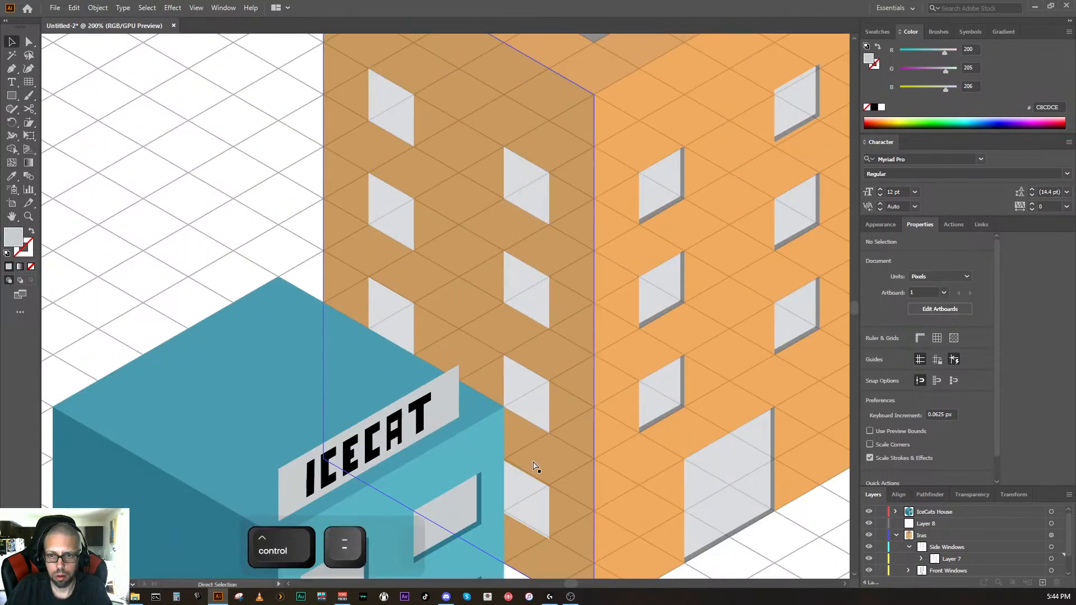
pyautogui.hotkey('ctrl', '=')
pyautogui.hotkey('ctrl', '=')
pyautogui.hotkey('ctrl', '=')
pyautogui.hotkey('ctrl', '=')
pyautogui.moveTo(331, 197); pyautogui.dragTo(338, 598)
pyautogui.moveTo(355, 341); pyautogui.dragTo(398, 545)
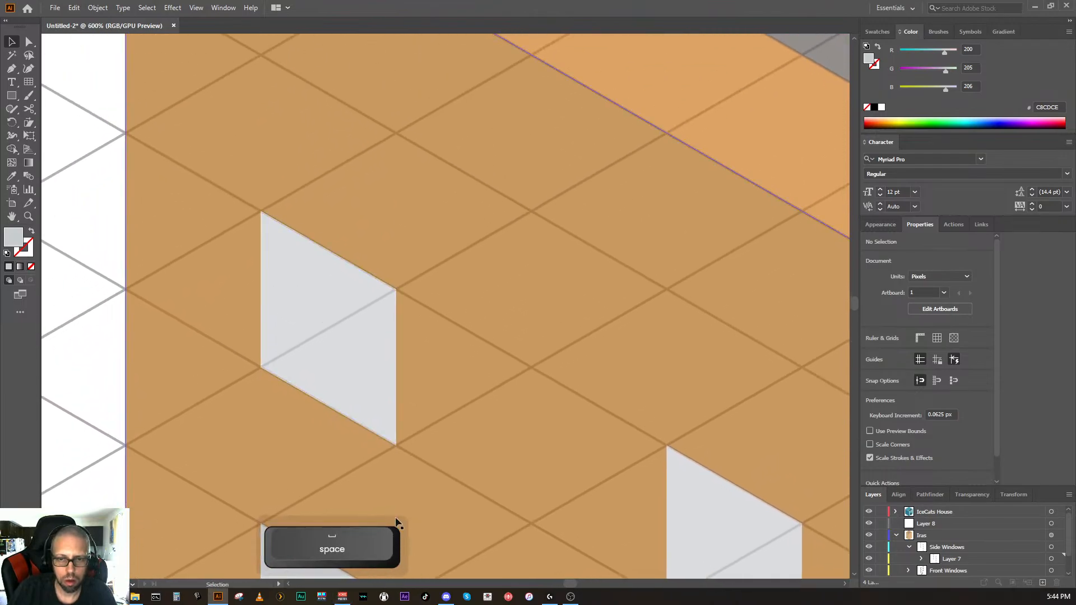
pyautogui.click(13, 70)
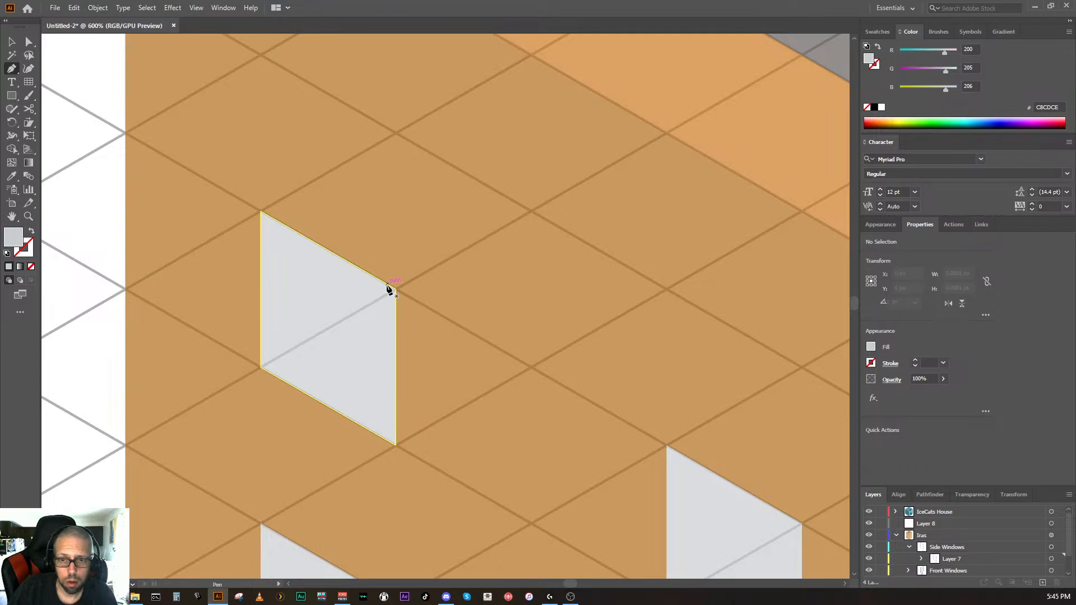
pyautogui.click(387, 284)
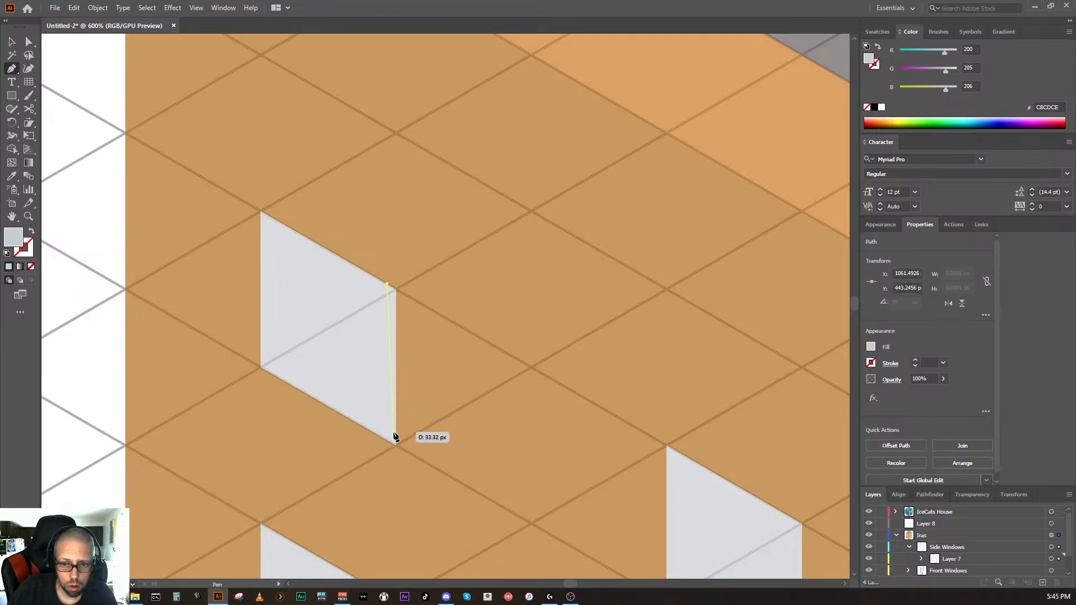
pyautogui.press('shift')
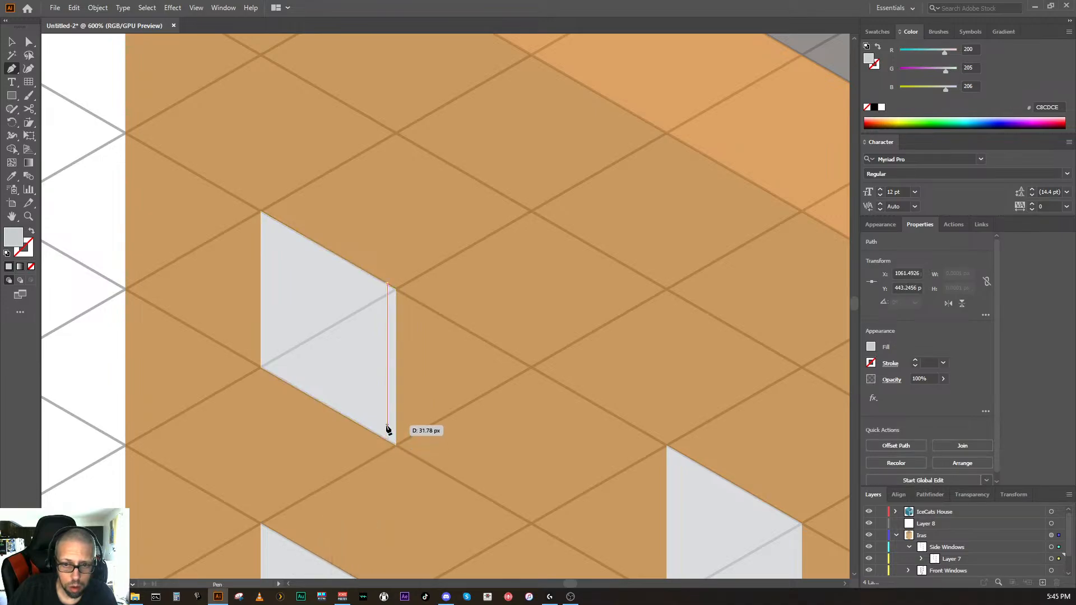
pyautogui.click(388, 428)
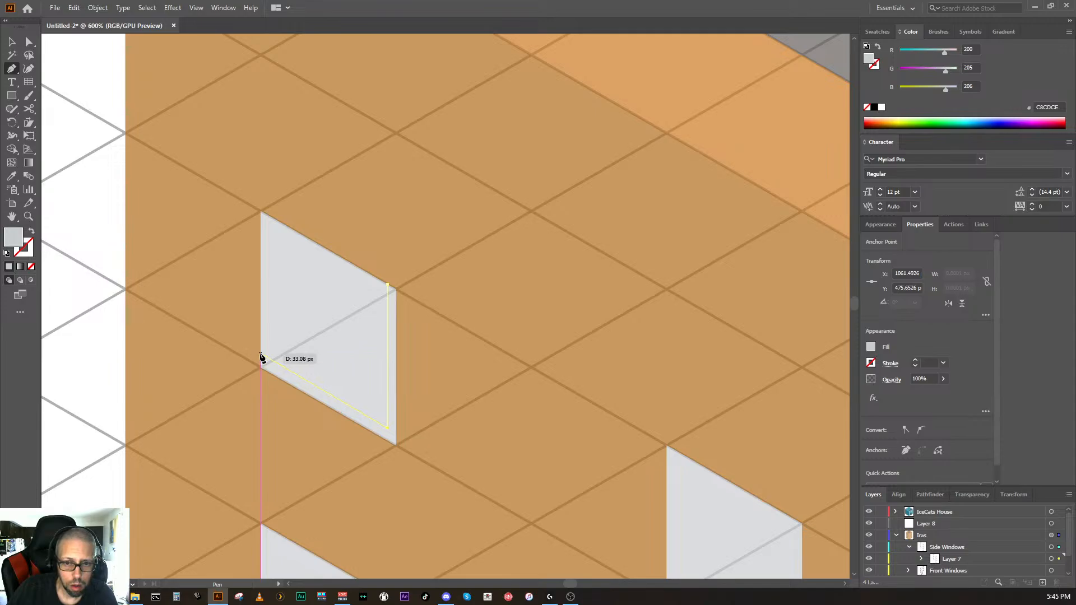
pyautogui.click(260, 355)
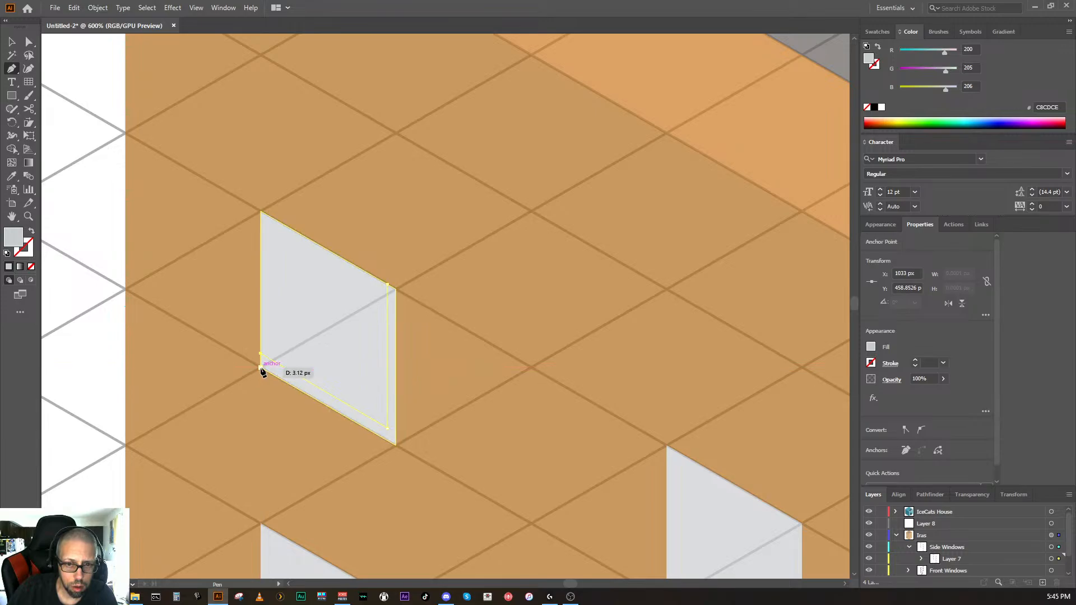
pyautogui.click(261, 368)
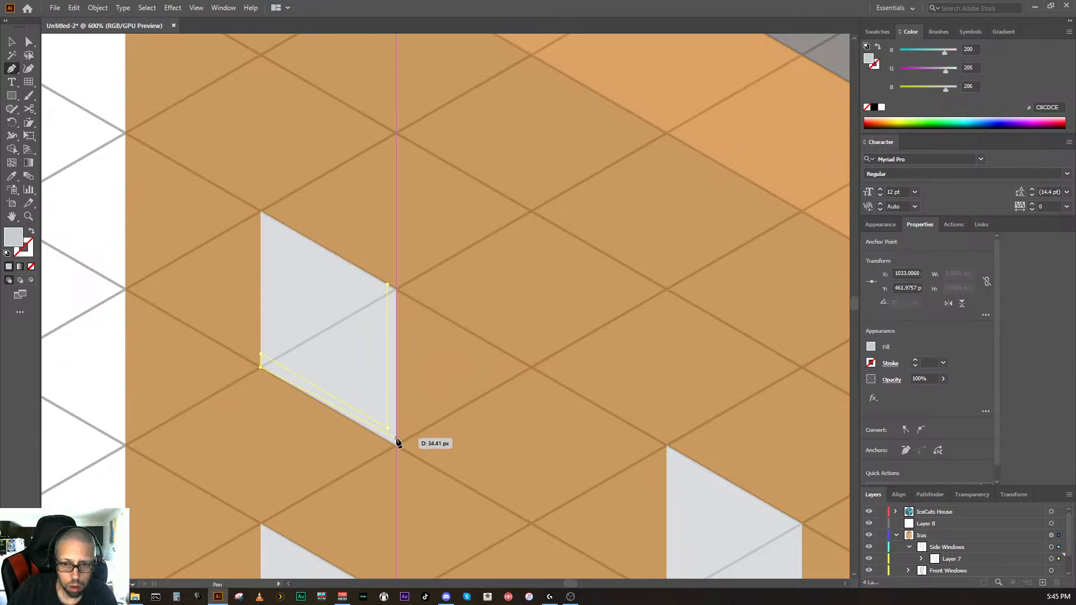
pyautogui.click(396, 445)
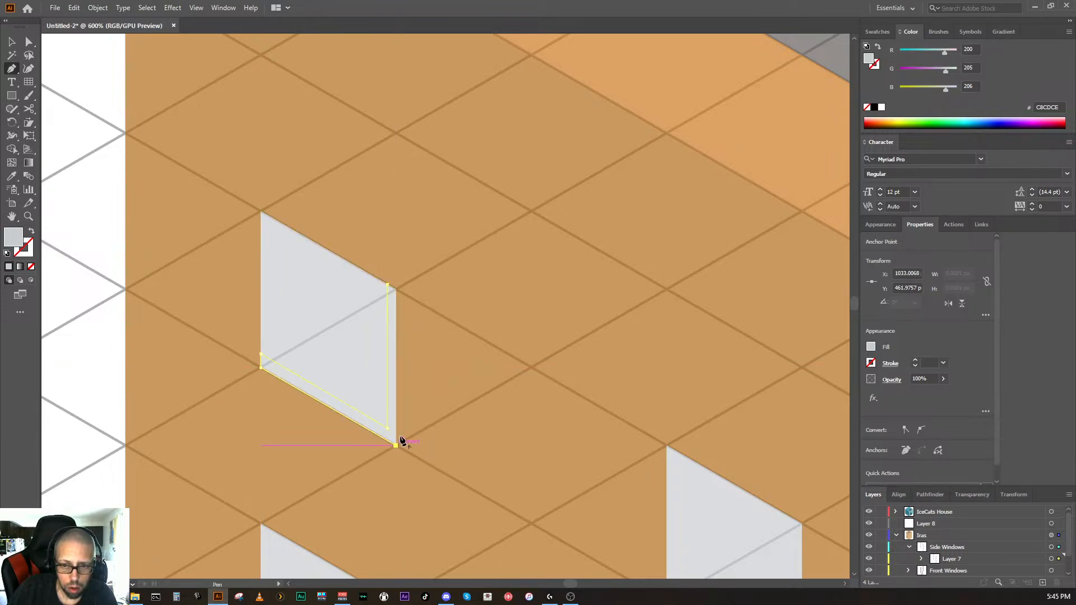
pyautogui.click(396, 289)
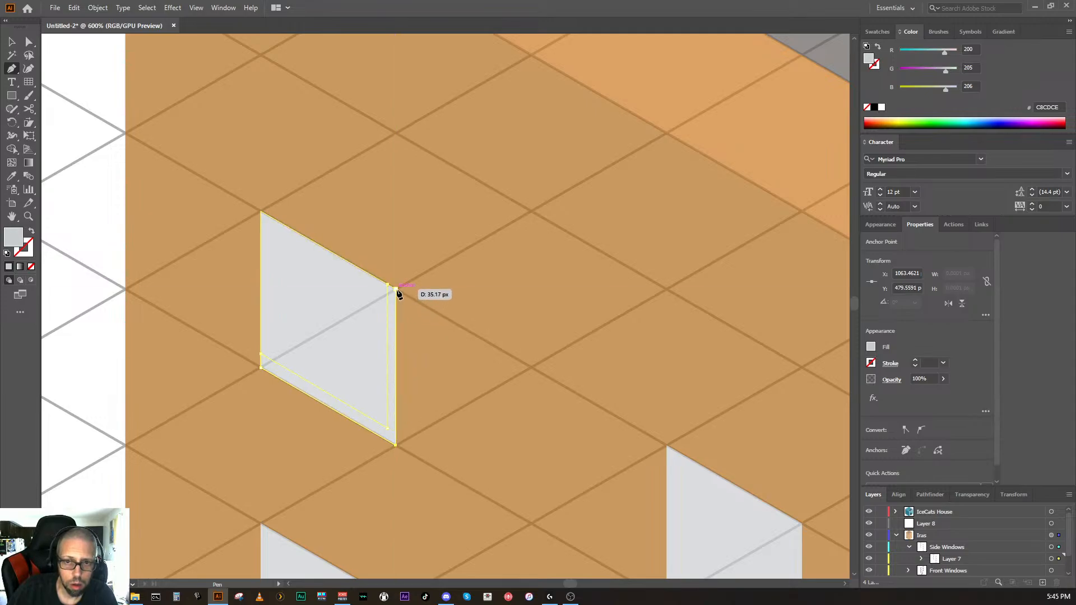
pyautogui.moveTo(396, 292); pyautogui.dragTo(387, 285)
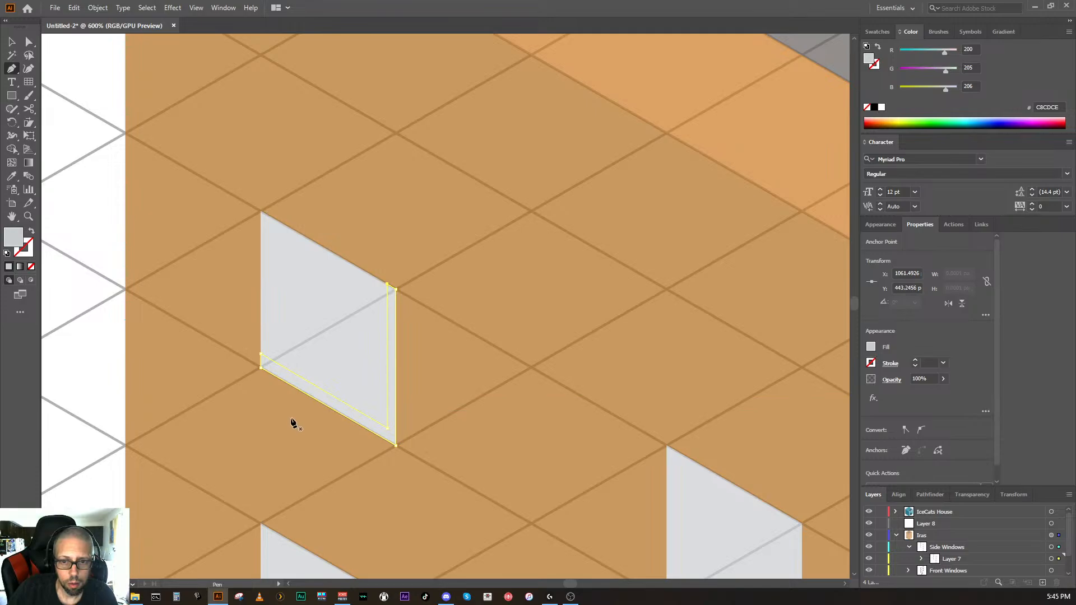
# Step: Move the upper anchor at the L-shape's outer end down by about 1 px along the window's side with the Direct Selection tool
pyautogui.press('ctrl')
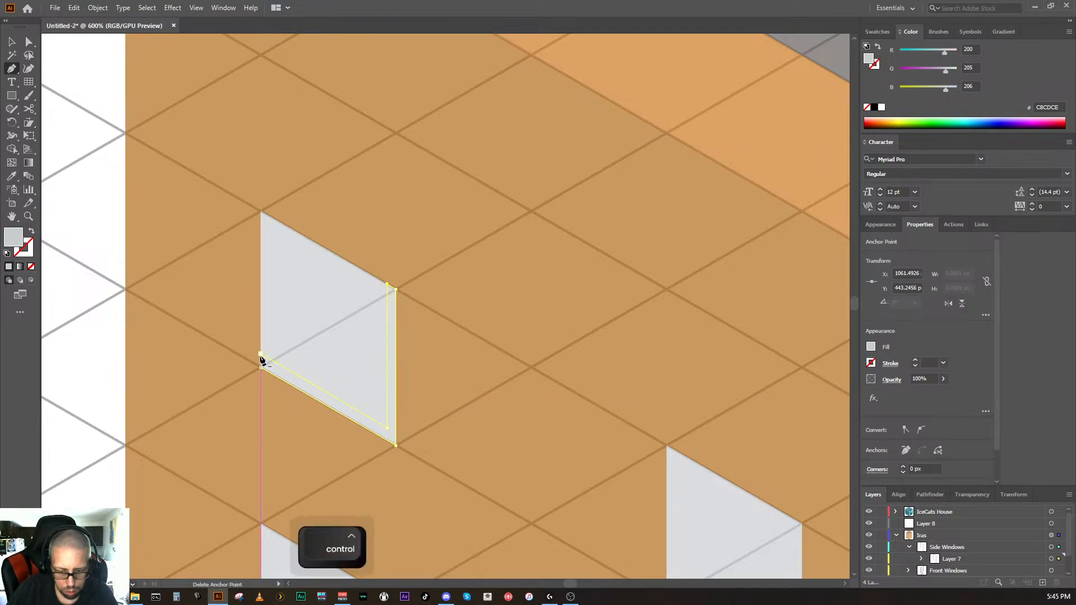
pyautogui.press('v')
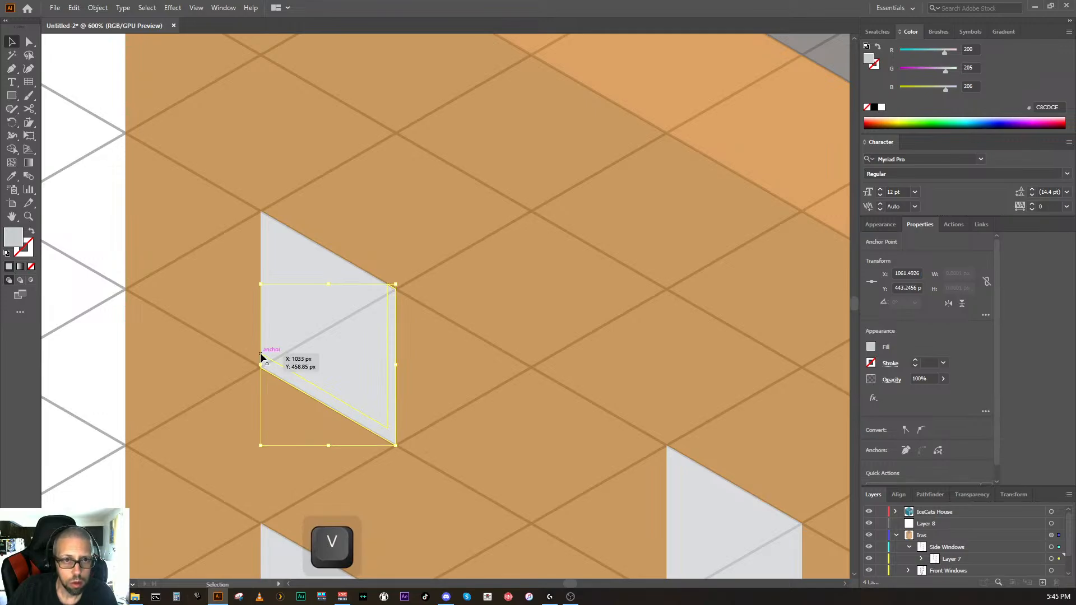
pyautogui.press('a')
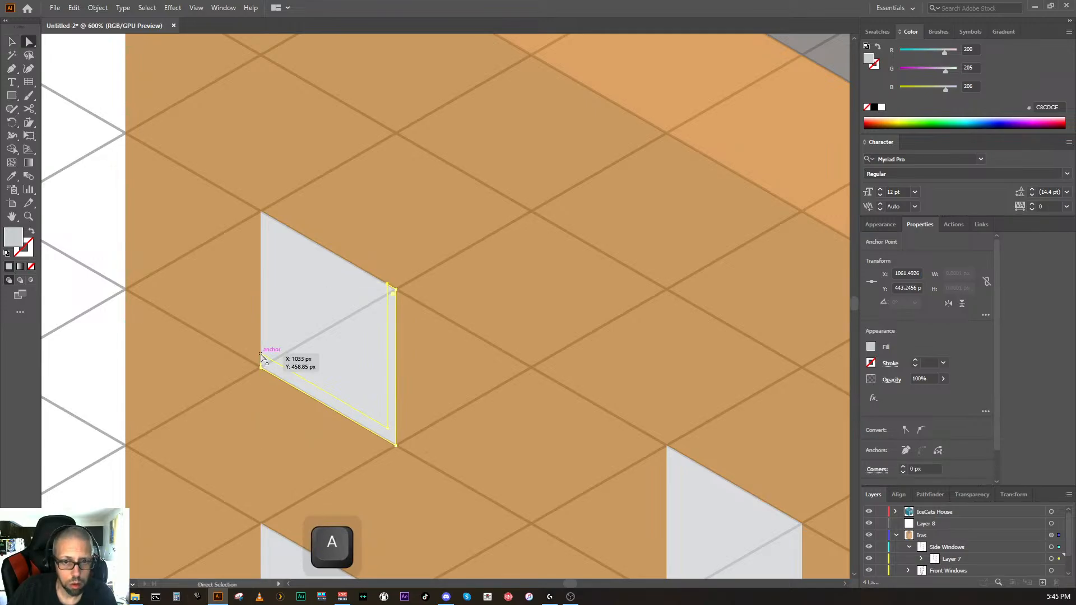
pyautogui.moveTo(261, 358); pyautogui.dragTo(263, 358)
pyautogui.click(468, 445)
pyautogui.press('ctrl')
pyautogui.click(393, 430)
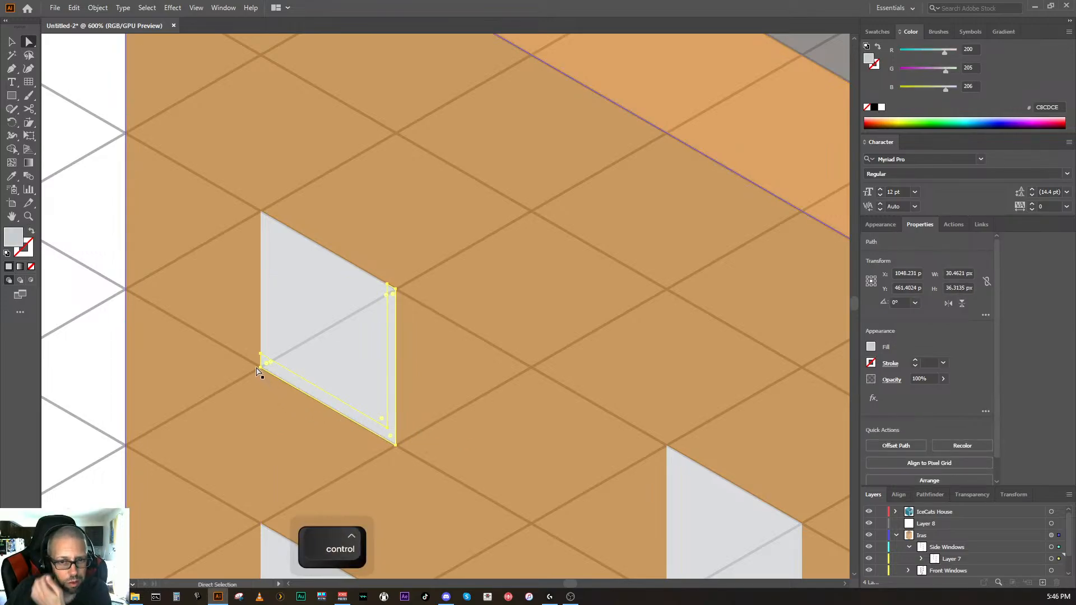
pyautogui.hotkey('ctrl', '=')
pyautogui.hotkey('ctrl', '=')
pyautogui.hotkey('ctrl', '=')
pyautogui.hotkey('ctrl', '=')
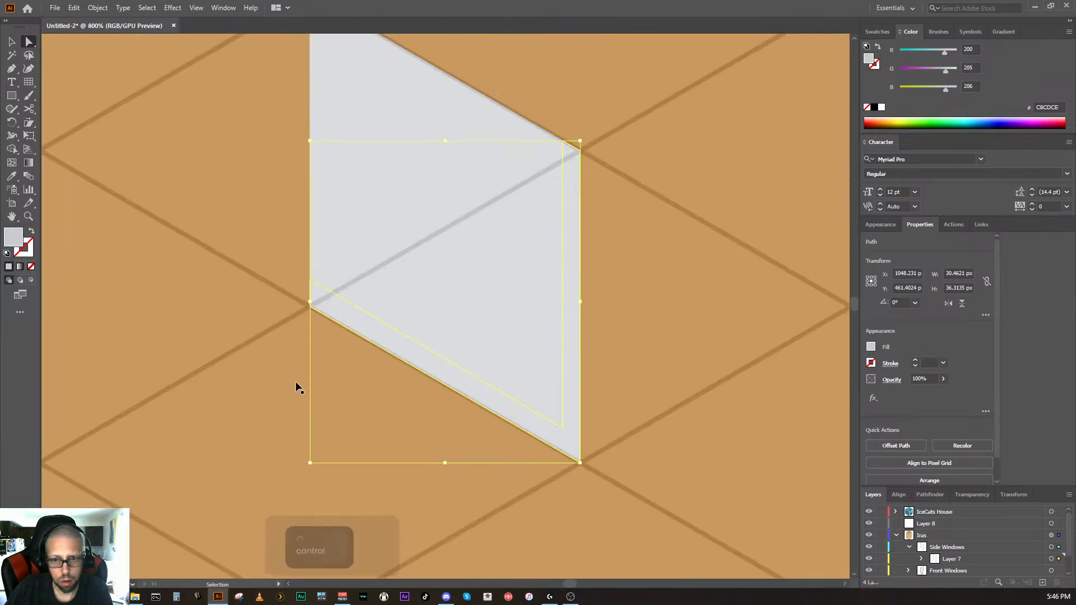
pyautogui.hotkey('ctrl', '=')
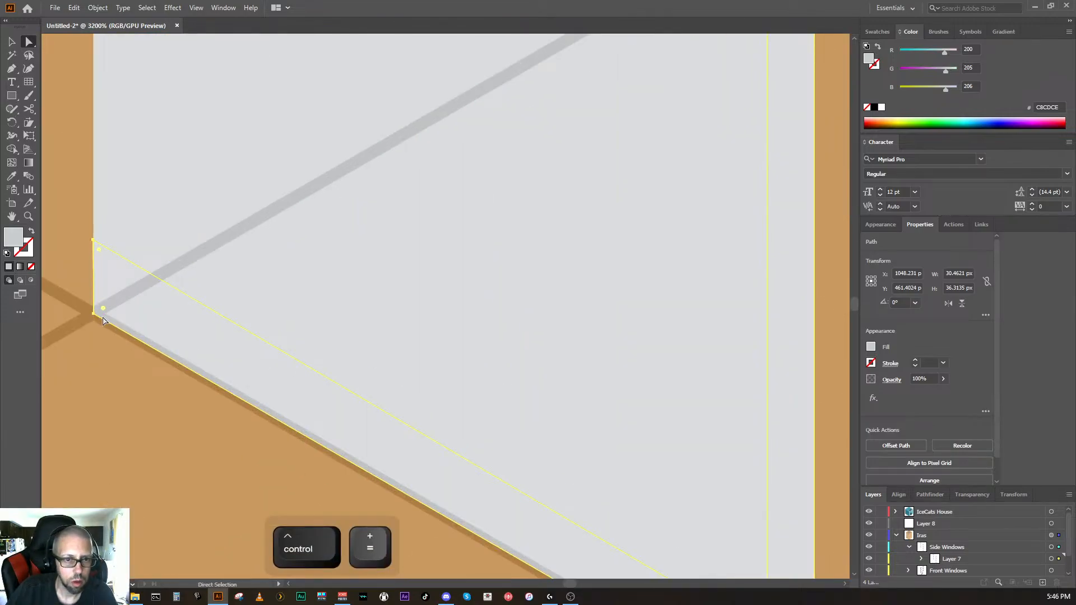
pyautogui.moveTo(93, 243); pyautogui.dragTo(94, 253)
pyautogui.press('space')
pyautogui.moveTo(347, 333); pyautogui.dragTo(337, 245)
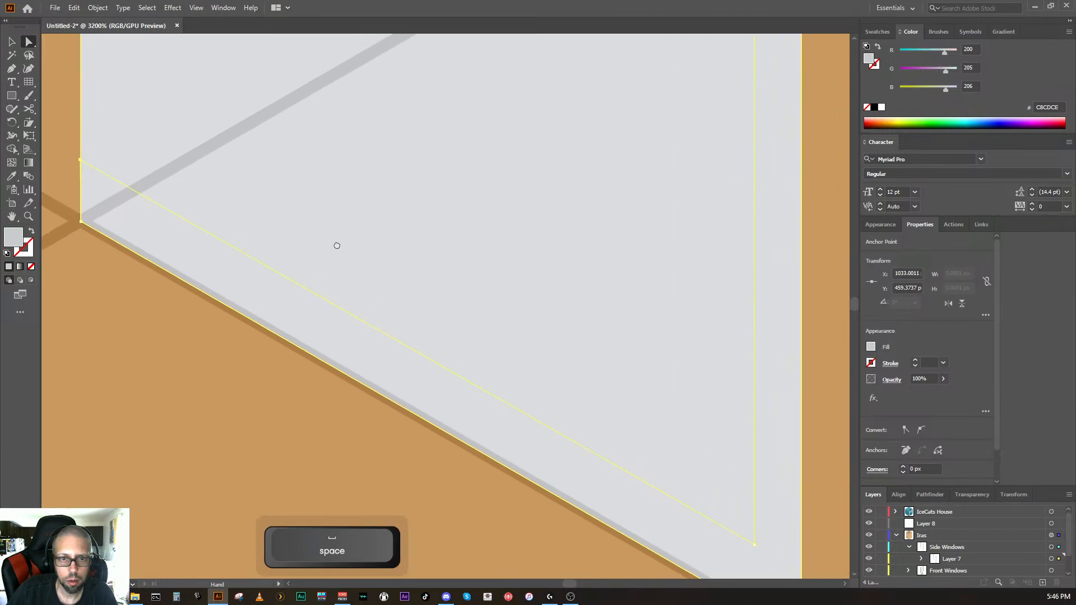
pyautogui.moveTo(81, 164); pyautogui.dragTo(79, 177)
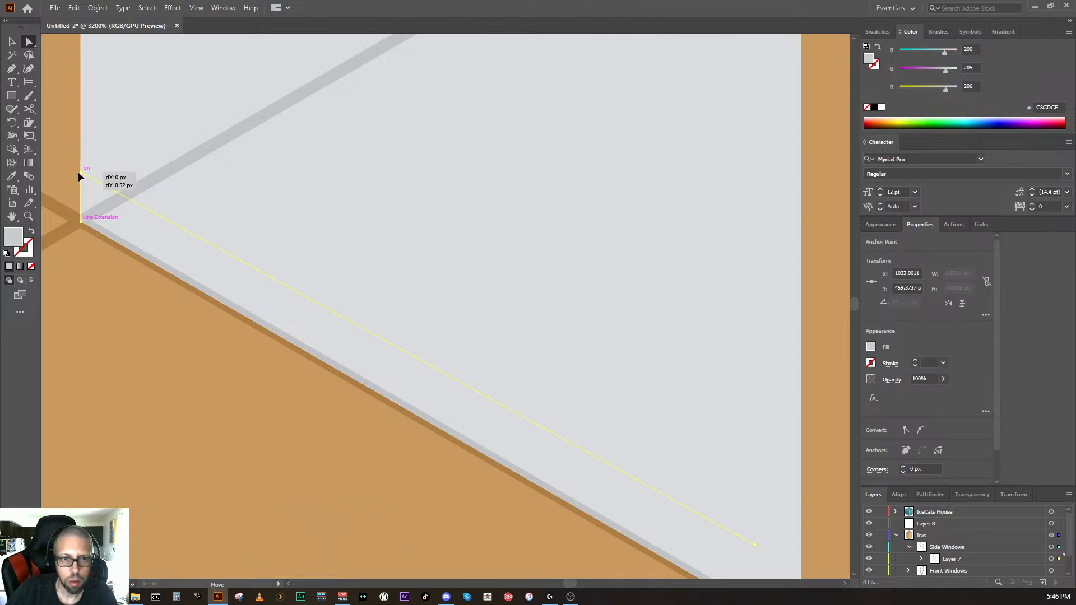
pyautogui.moveTo(79, 177); pyautogui.dragTo(80, 172)
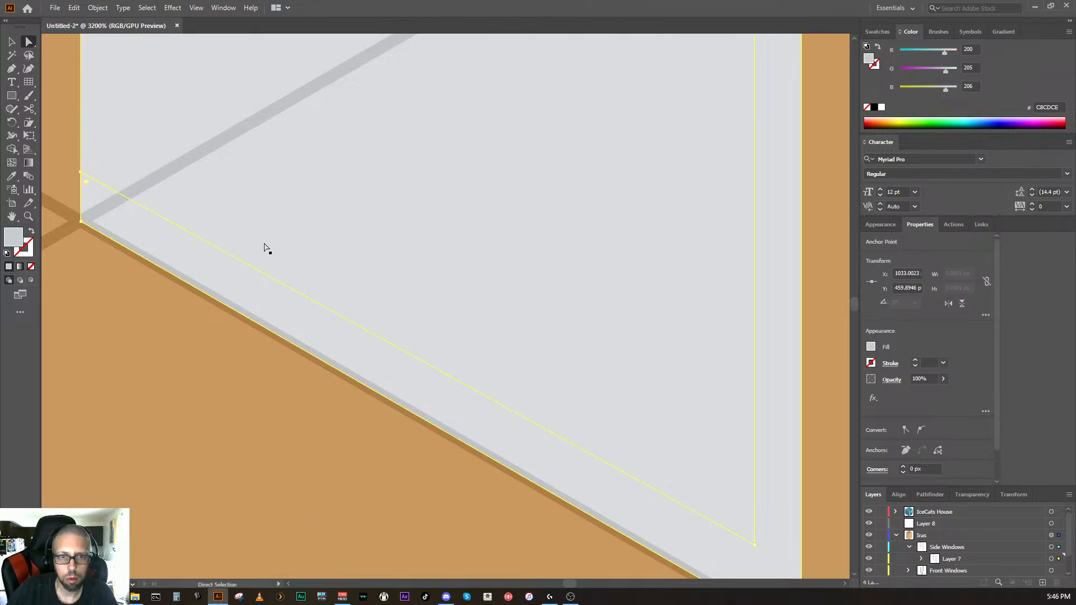
pyautogui.hotkey('ctrl', '-')
pyautogui.hotkey('ctrl', '-')
pyautogui.hotkey('ctrl', '-')
pyautogui.hotkey('ctrl', '-')
pyautogui.hotkey('ctrl', '-')
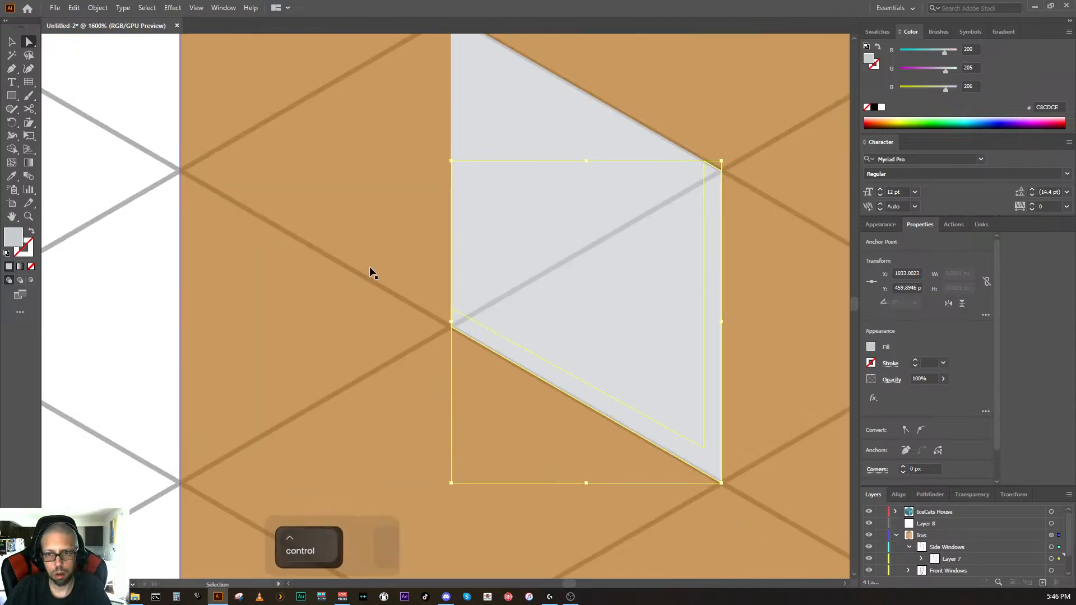
pyautogui.hotkey('ctrl', '-')
pyautogui.hotkey('ctrl', '=')
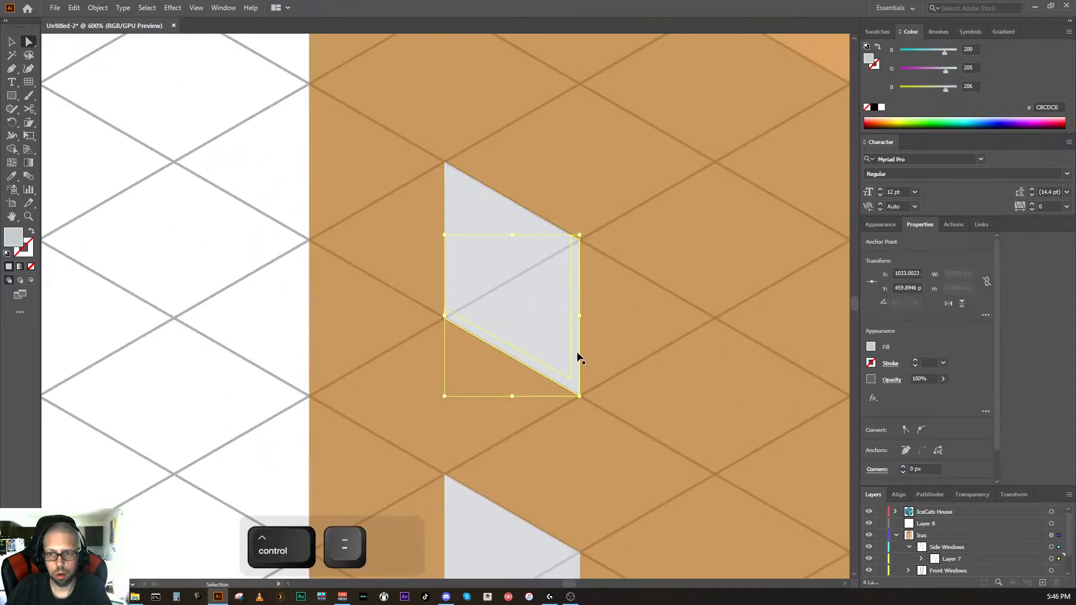
# Step: Fill the L-shaped edge of the topmost outer side window with the front windows' dark grey edge colour using the Eyedropper, and deselect it
pyautogui.click(576, 350)
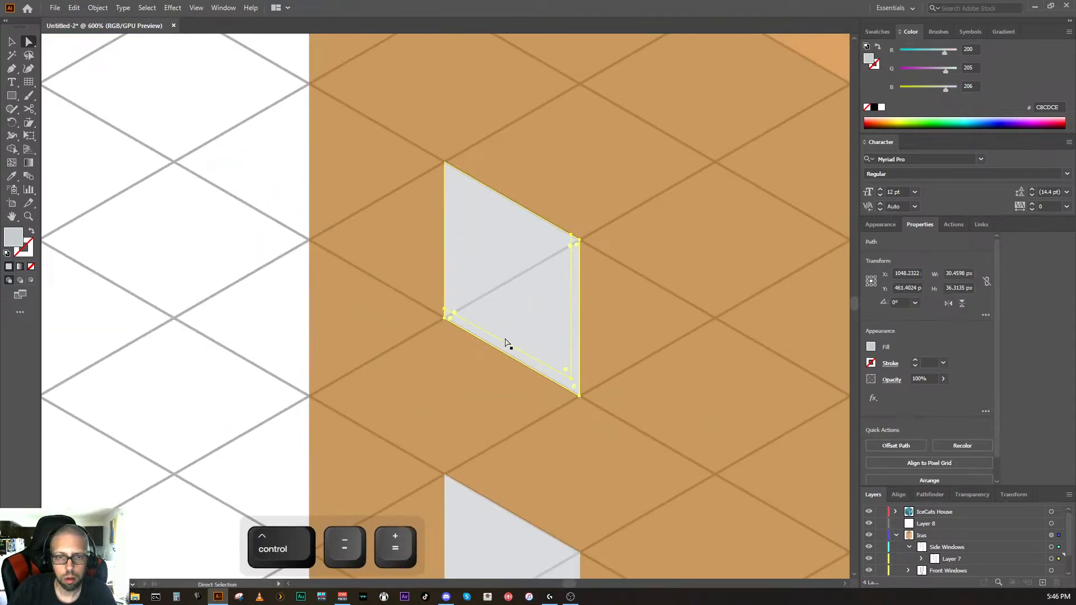
pyautogui.press('space')
pyautogui.moveTo(629, 449); pyautogui.dragTo(137, 337)
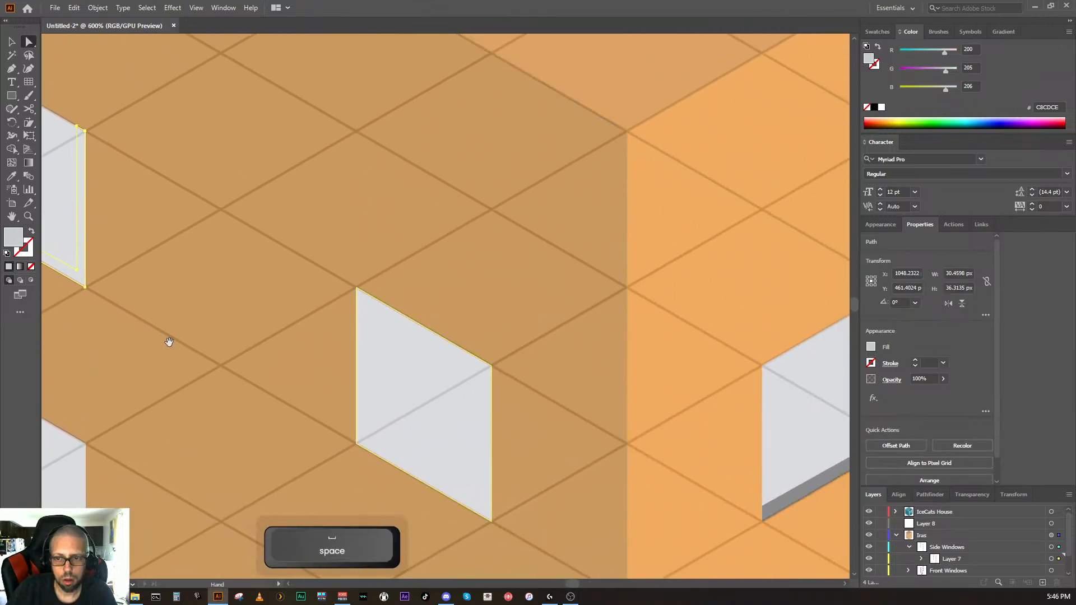
pyautogui.moveTo(242, 333); pyautogui.dragTo(268, 335)
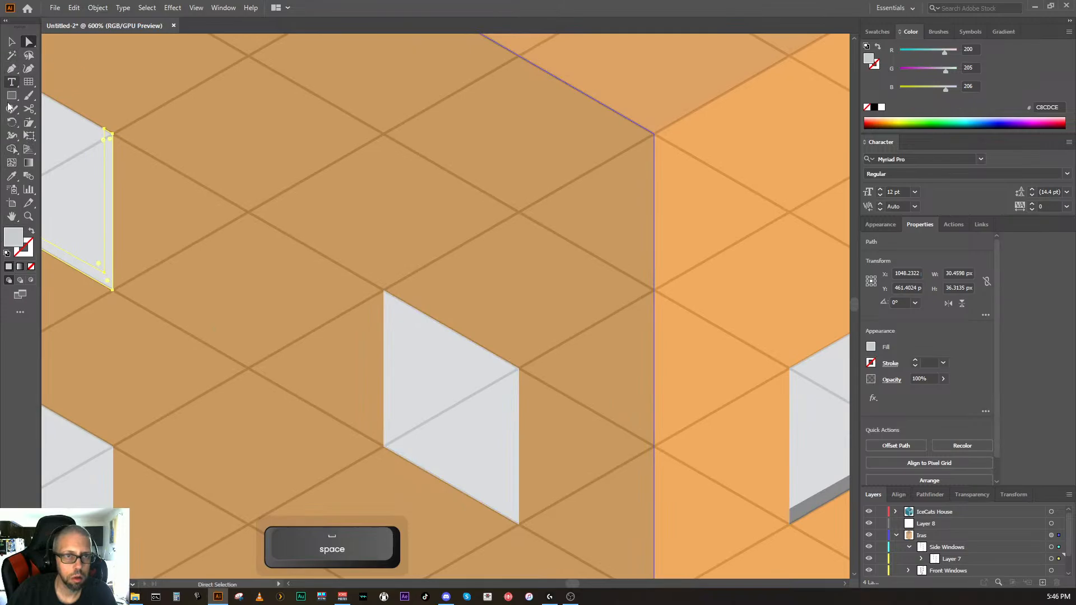
pyautogui.click(14, 178)
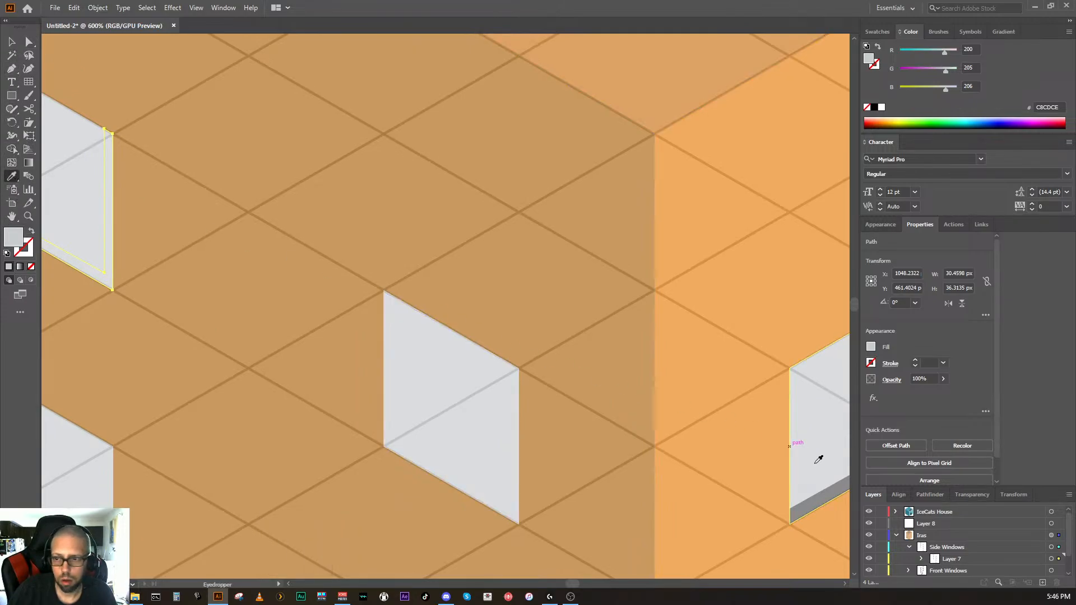
pyautogui.click(810, 502)
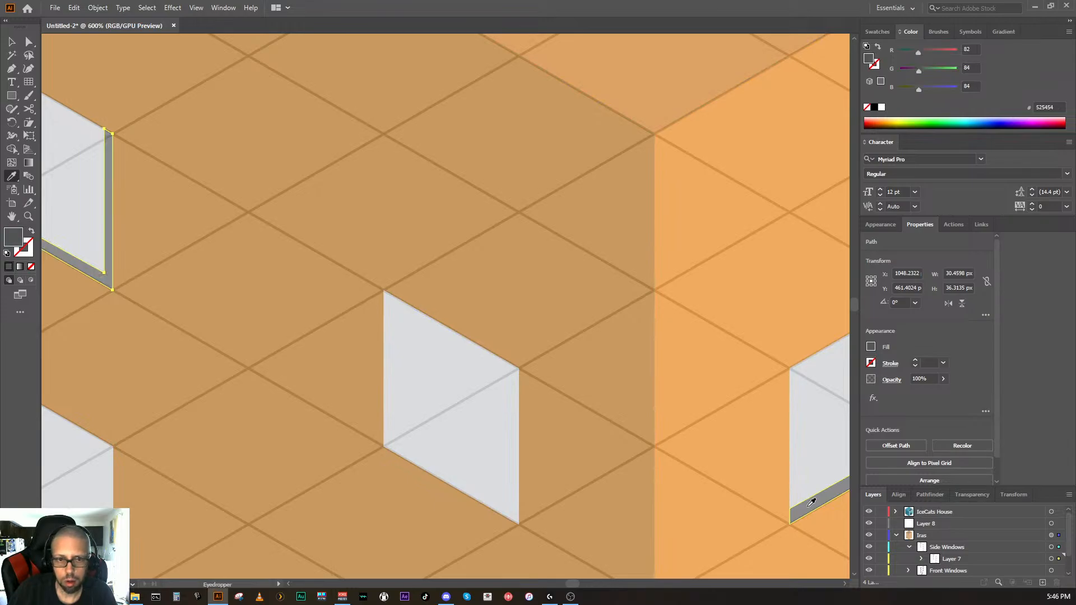
pyautogui.hotkey('ctrl', '-')
pyautogui.hotkey('ctrl', '-')
pyautogui.hotkey('ctrl', '-')
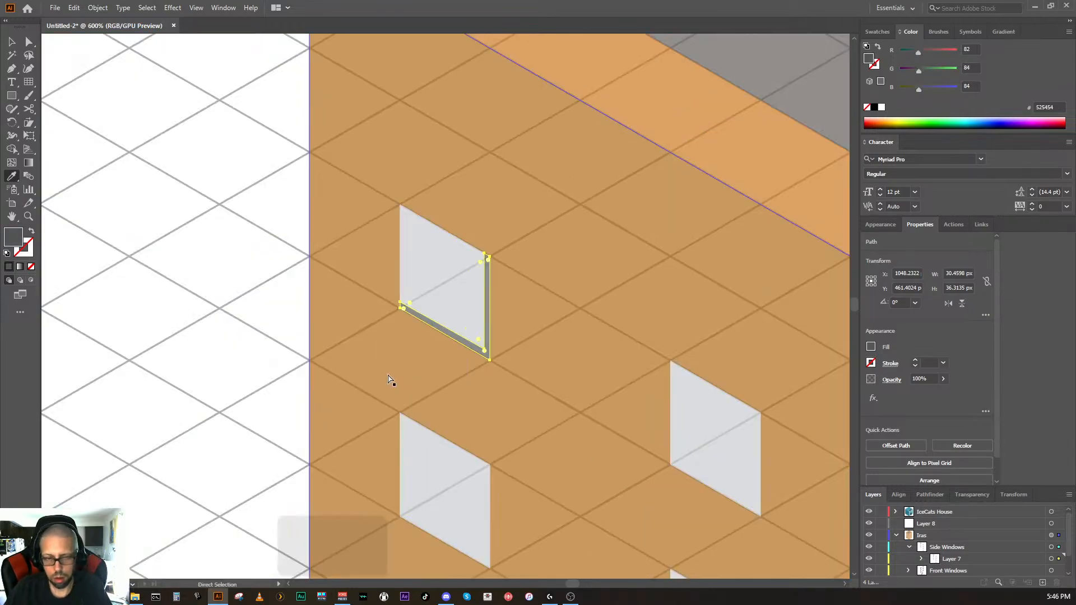
pyautogui.keyDown('ctrl'); pyautogui.click(268, 380); pyautogui.keyUp('ctrl')
pyautogui.press('space')
pyautogui.moveTo(305, 377); pyautogui.dragTo(175, 247)
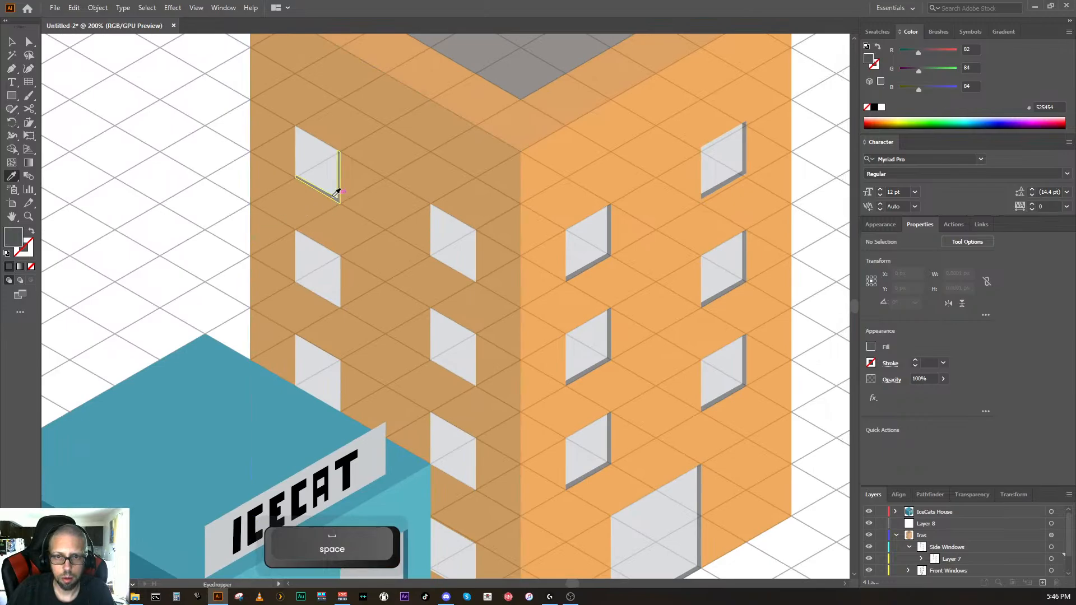
# Step: Copy the grey L-shaped edge from the topmost outer side window onto the first- and second-row side windows nearest the front corner
pyautogui.click(12, 43)
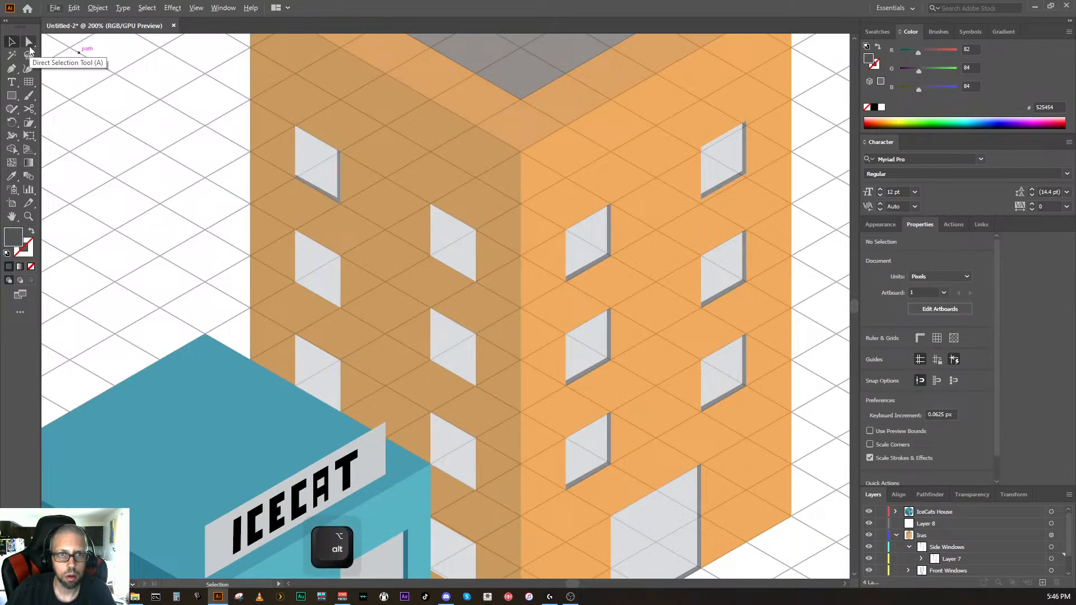
pyautogui.click(335, 198)
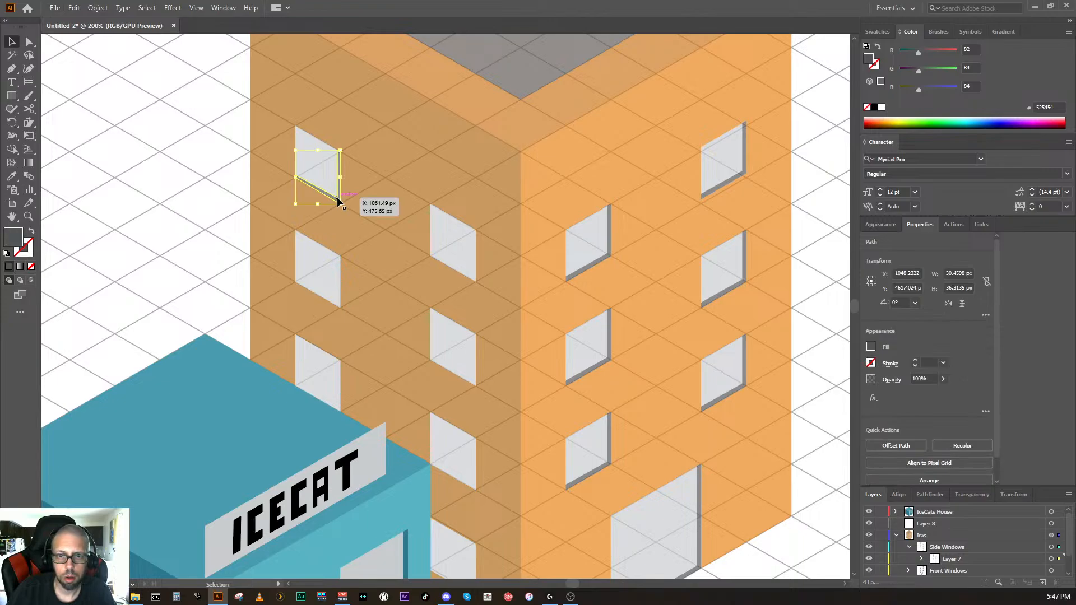
pyautogui.press('alt')
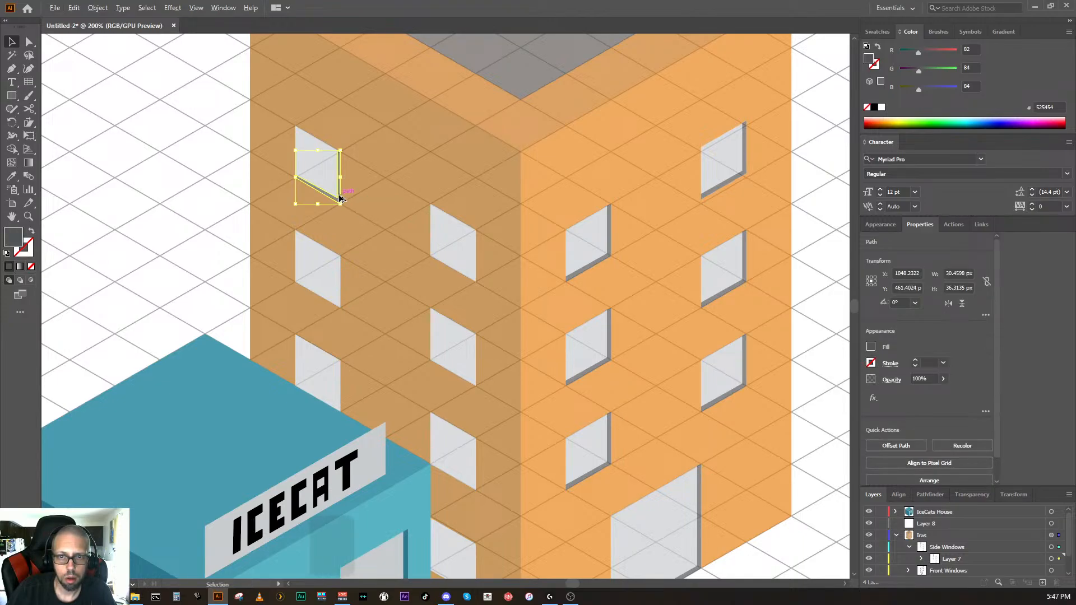
pyautogui.press('z')
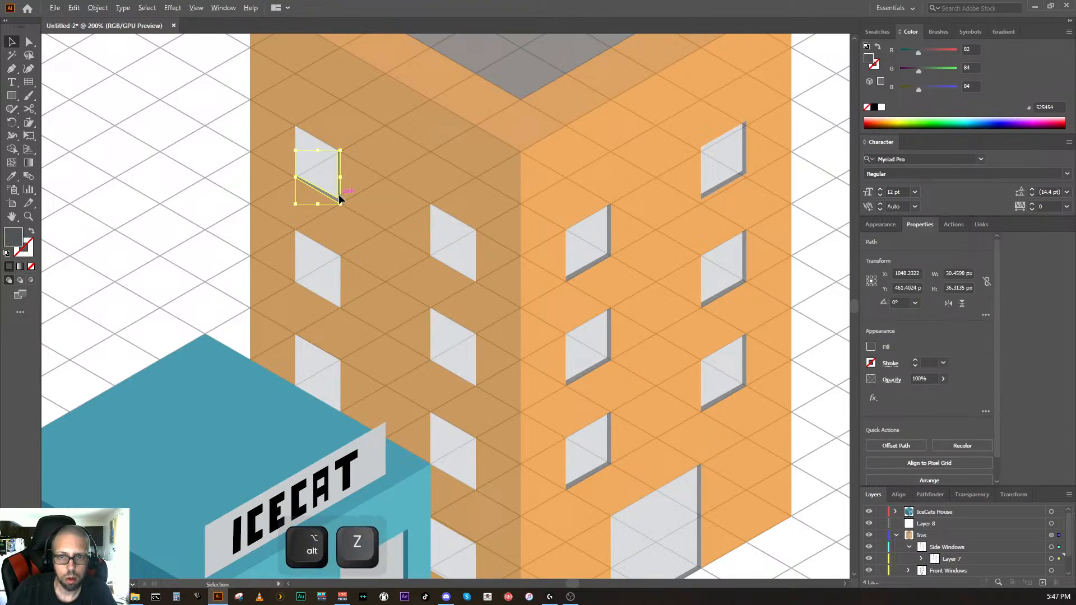
pyautogui.moveTo(338, 196); pyautogui.dragTo(476, 380)
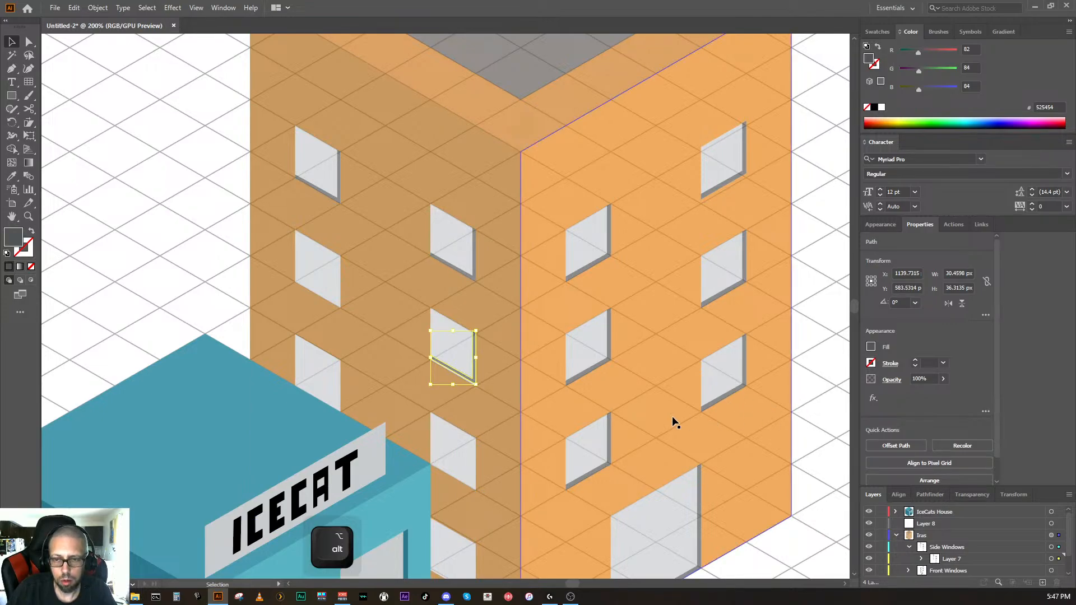
# Step: Move the second-row edge nearest the front corner down by about 1 px to meet the window's lower side
pyautogui.scroll(3, 479, 368)
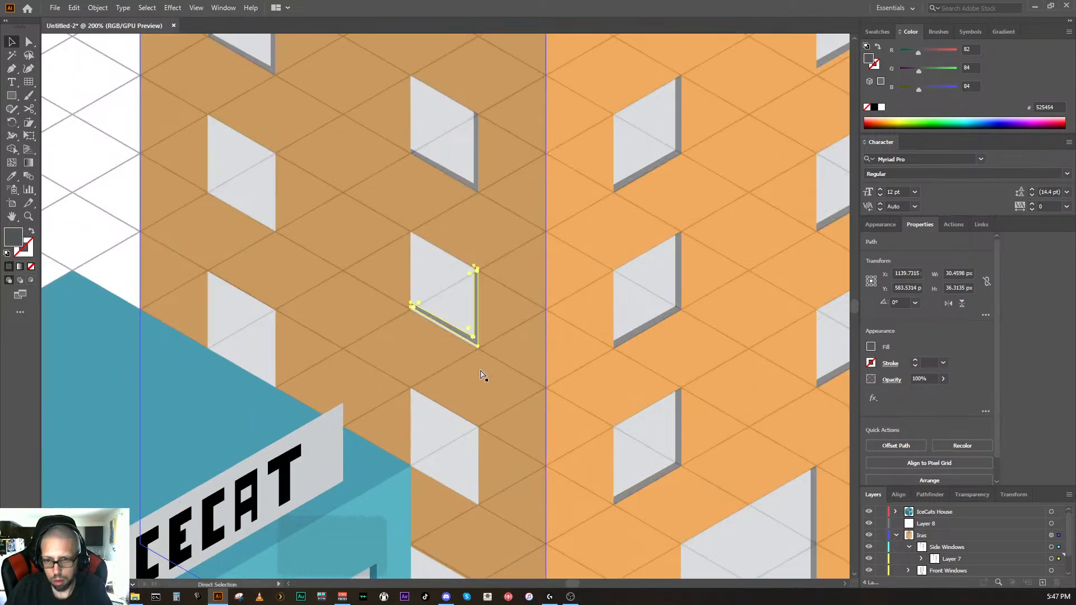
pyautogui.hotkey('ctrl', '=')
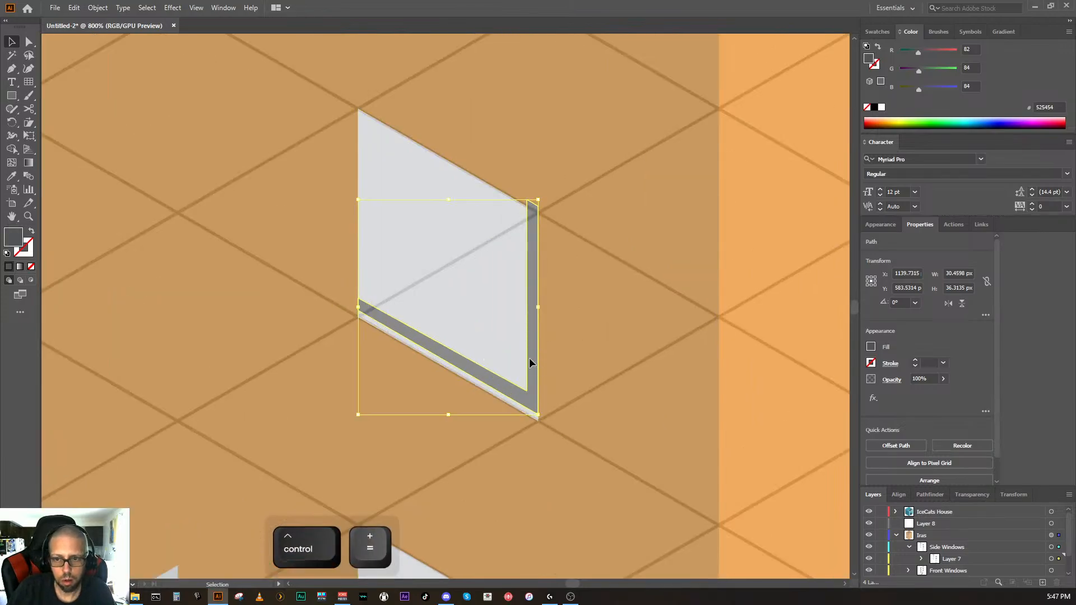
pyautogui.moveTo(530, 358); pyautogui.dragTo(530, 364)
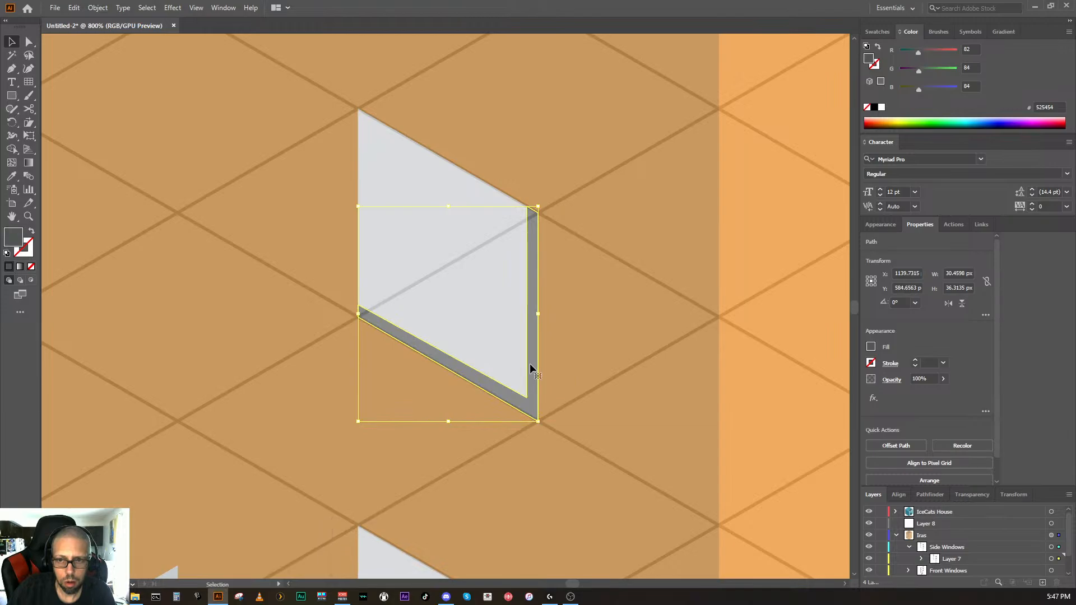
pyautogui.click(593, 364)
# Step: Copy the second-row L-shaped edge straight down onto the third-row side window nearest the front corner
pyautogui.press('space')
pyautogui.moveTo(552, 384); pyautogui.dragTo(576, 144)
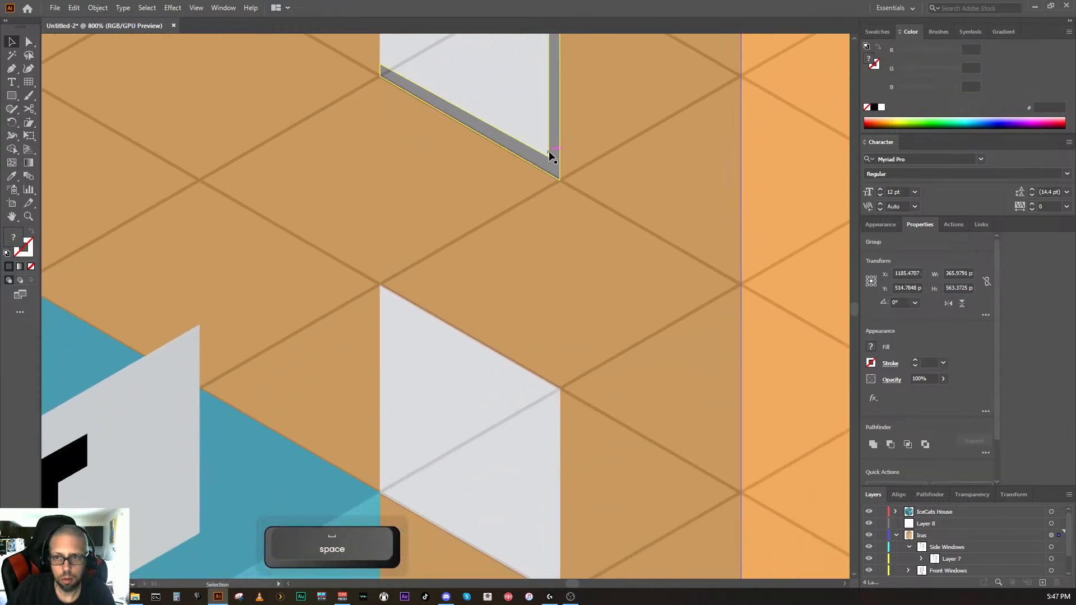
pyautogui.press('alt')
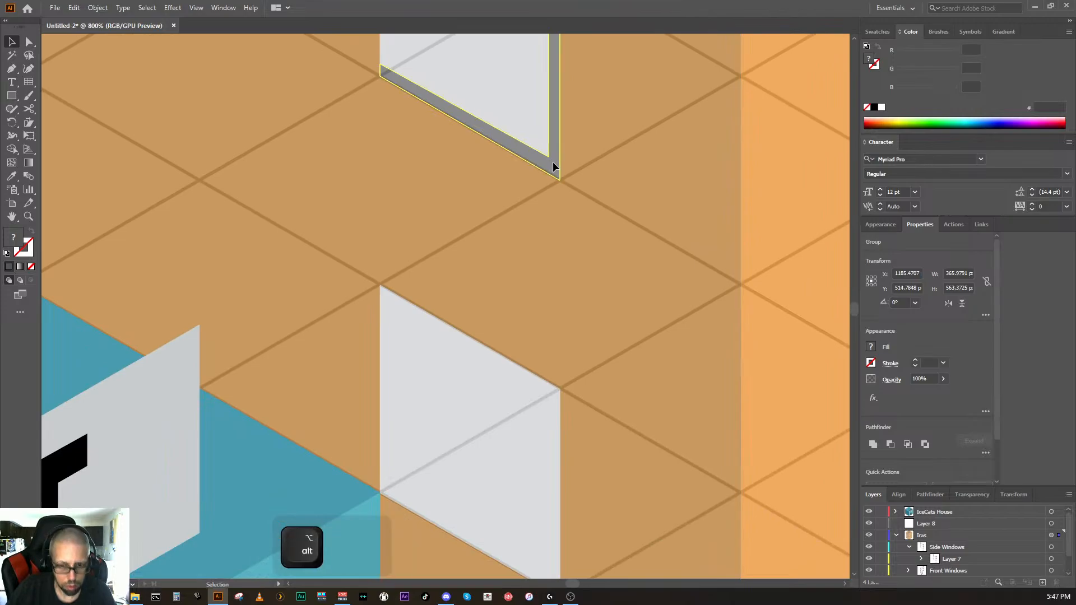
pyautogui.moveTo(553, 161); pyautogui.dragTo(557, 474)
pyautogui.press('v')
pyautogui.press('space')
pyautogui.moveTo(426, 442); pyautogui.dragTo(620, 522)
pyautogui.moveTo(498, 362); pyautogui.dragTo(432, 456)
pyautogui.moveTo(415, 346); pyautogui.dragTo(487, 304)
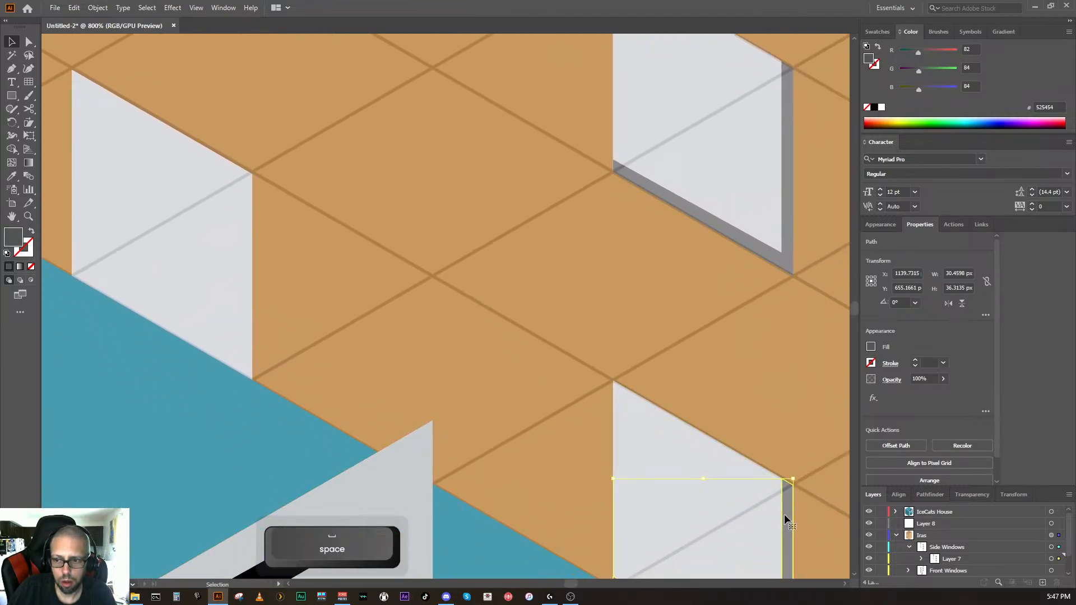
# Step: Copy the L-shaped edge onto the third-row outer side window and nudge it slightly upward into line with the window
pyautogui.press('alt')
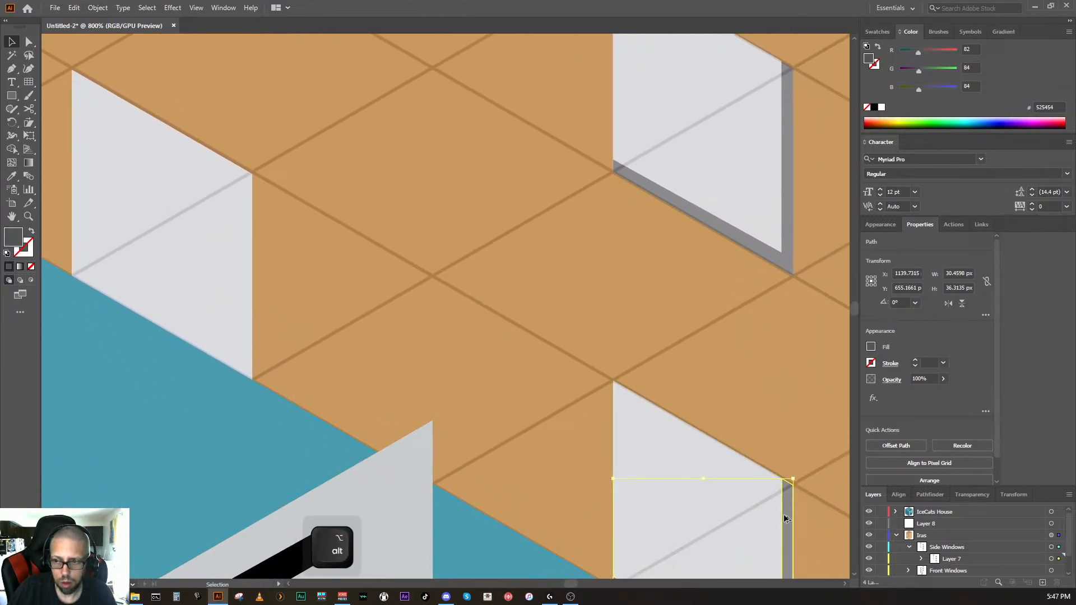
pyautogui.moveTo(784, 519); pyautogui.dragTo(243, 208)
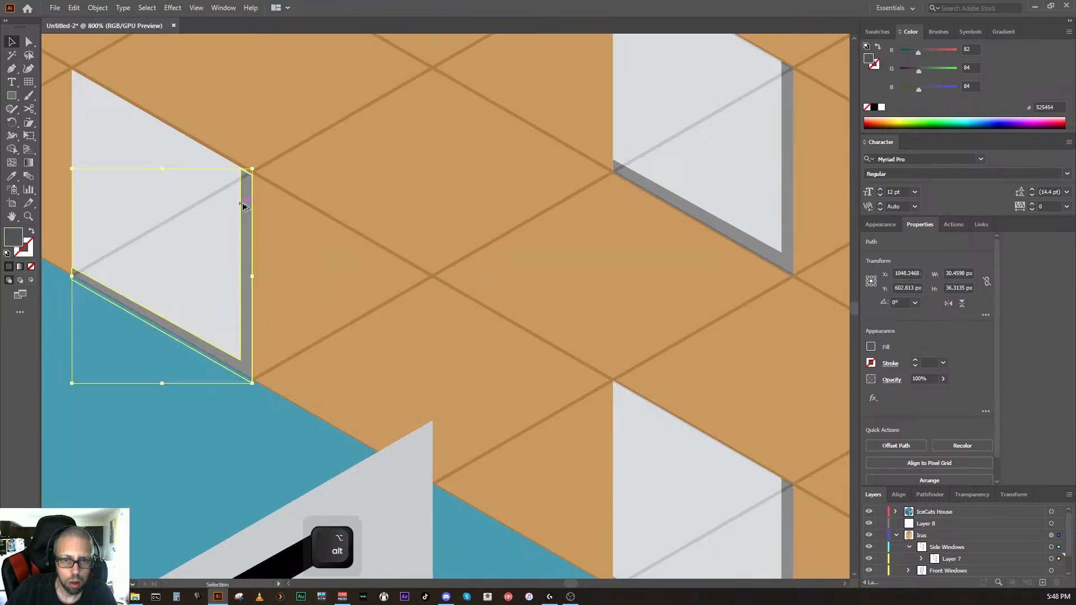
pyautogui.keyDown('ctrl'); pyautogui.click(246, 429); pyautogui.keyUp('ctrl')
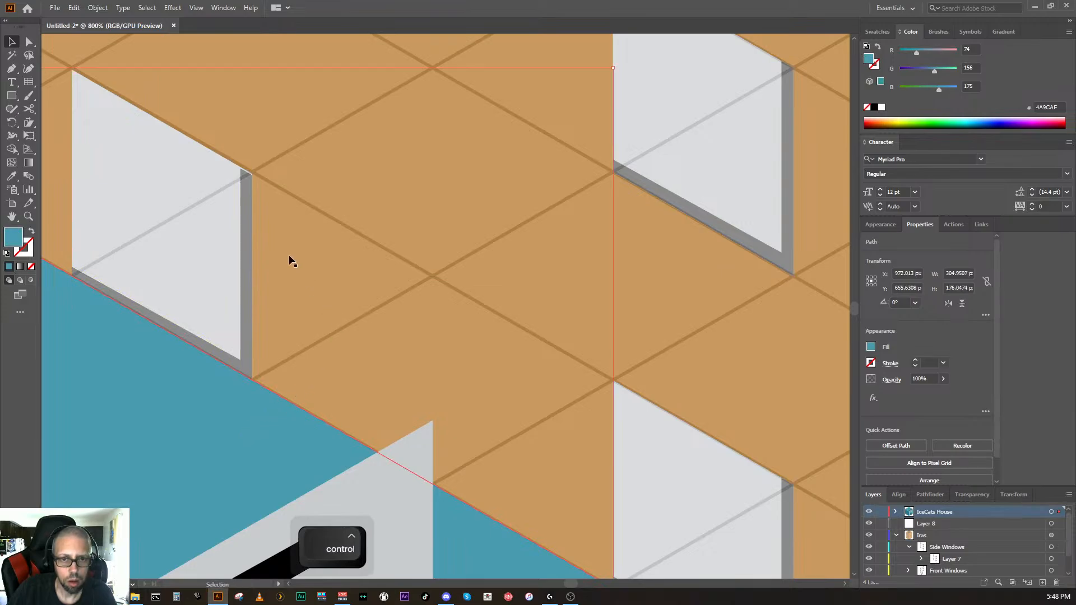
pyautogui.keyDown('ctrl'); pyautogui.click(248, 275); pyautogui.keyUp('ctrl')
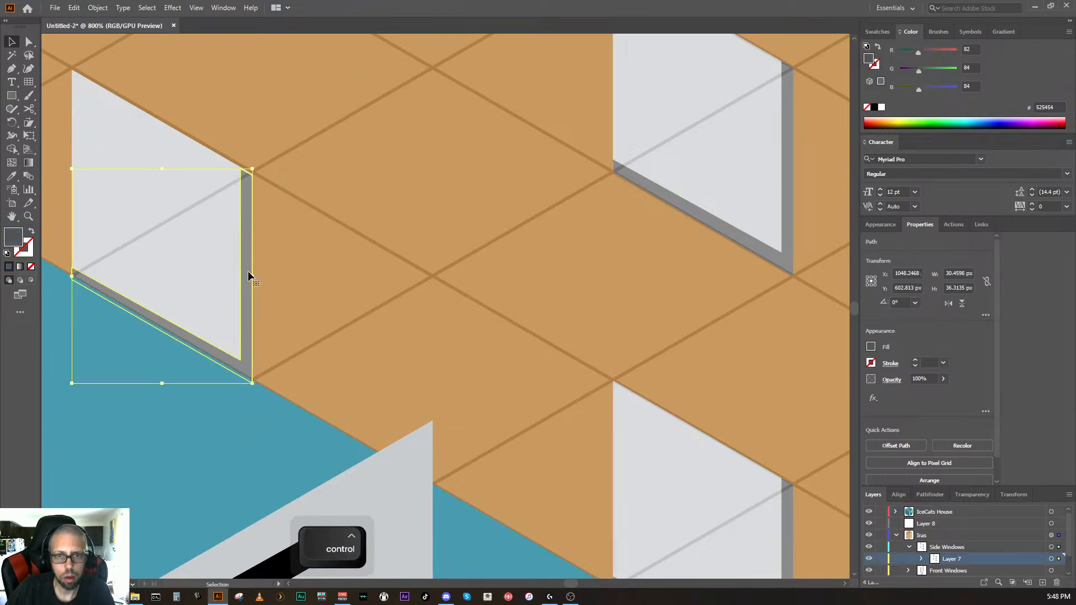
pyautogui.keyDown('ctrl'); pyautogui.click(306, 295); pyautogui.keyUp('ctrl')
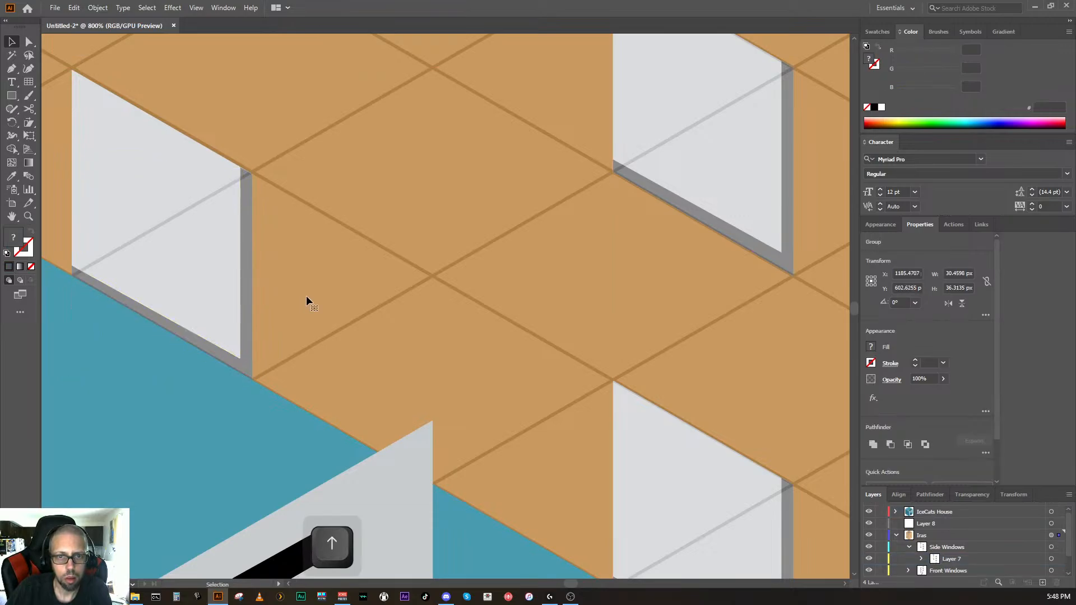
pyautogui.keyDown('ctrl'); pyautogui.click(248, 274); pyautogui.keyUp('ctrl')
pyautogui.keyDown('ctrl'); pyautogui.click(276, 267); pyautogui.keyUp('ctrl')
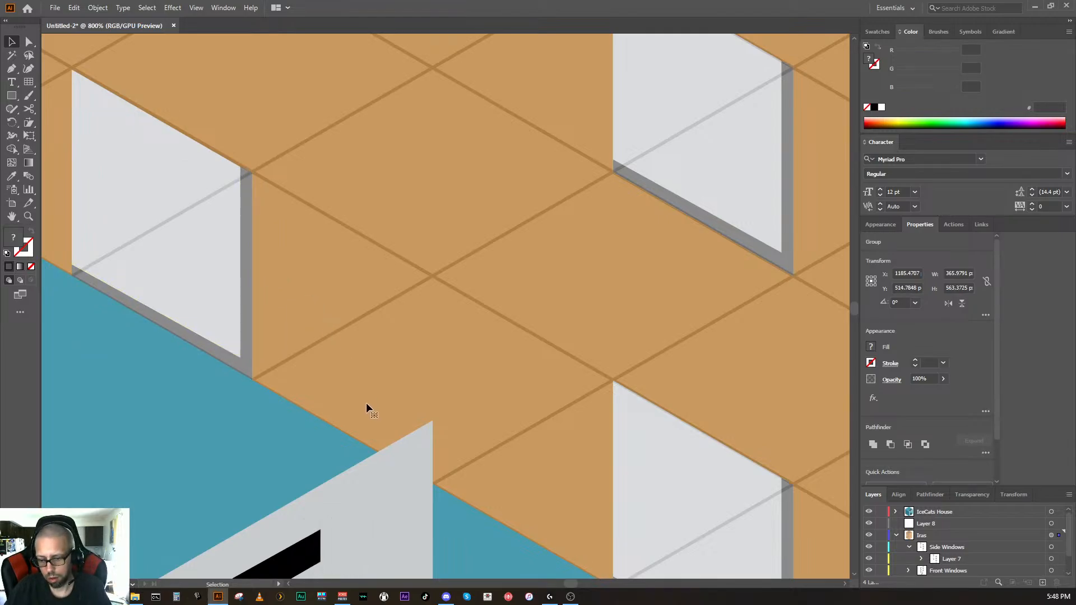
# Step: Copy the third-row outer window's L-shaped edge straight up onto the second-row outer side window
pyautogui.hotkey('ctrl', '-')
pyautogui.hotkey('ctrl', '-')
pyautogui.hotkey('ctrl', '-')
pyautogui.hotkey('ctrl', '-')
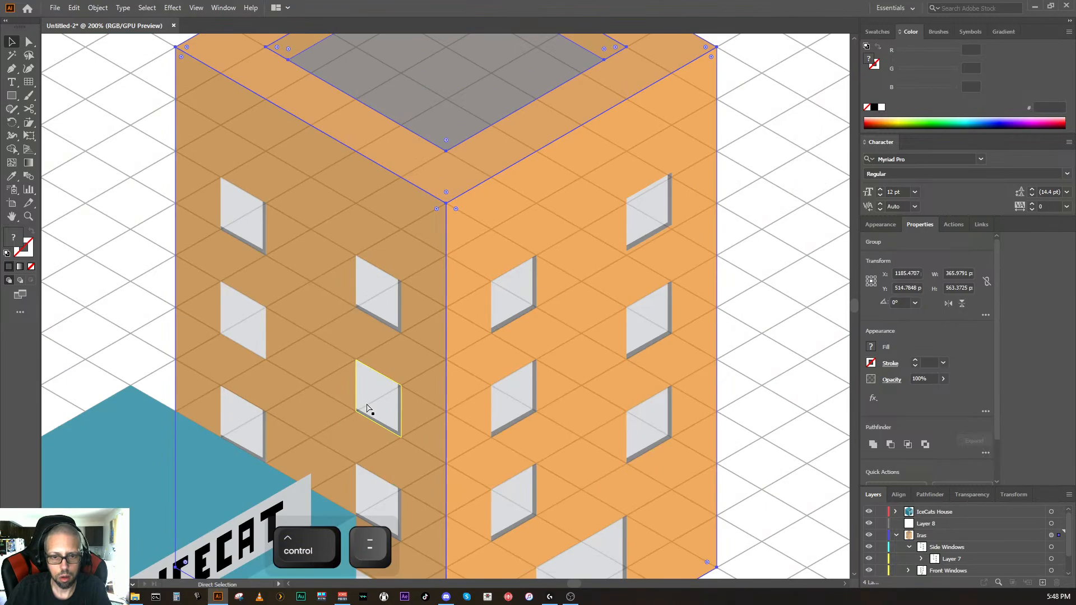
pyautogui.hotkey('ctrl', '-')
pyautogui.hotkey('ctrl', '=')
pyautogui.press('ctrl')
pyautogui.click(264, 440)
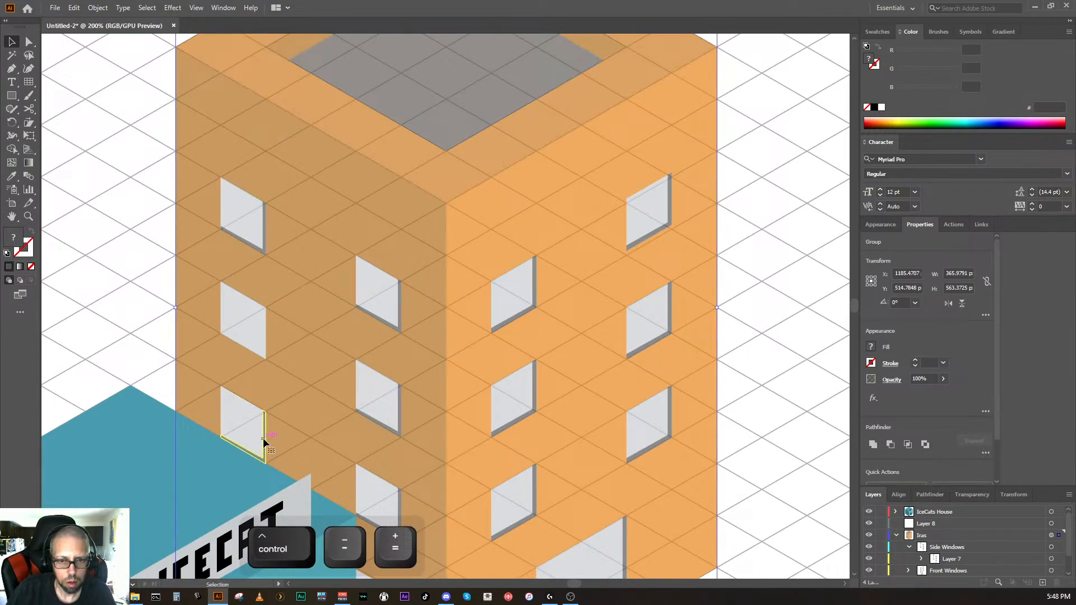
pyautogui.moveTo(265, 433); pyautogui.dragTo(266, 432)
pyautogui.hotkey('ctrl', 'alt', 'z')
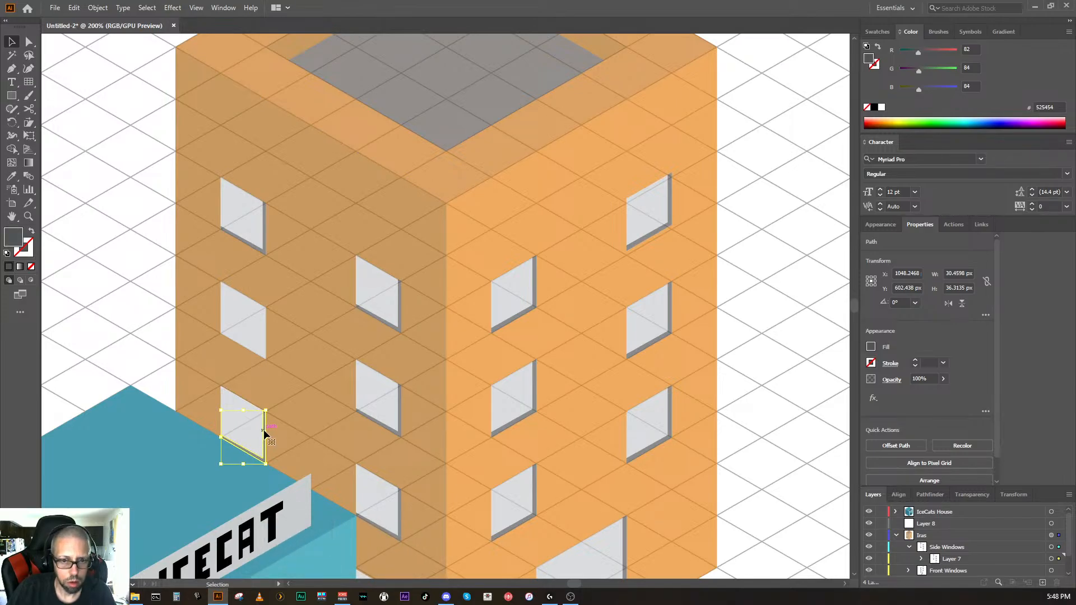
pyautogui.press('alt')
pyautogui.moveTo(266, 433); pyautogui.dragTo(262, 325)
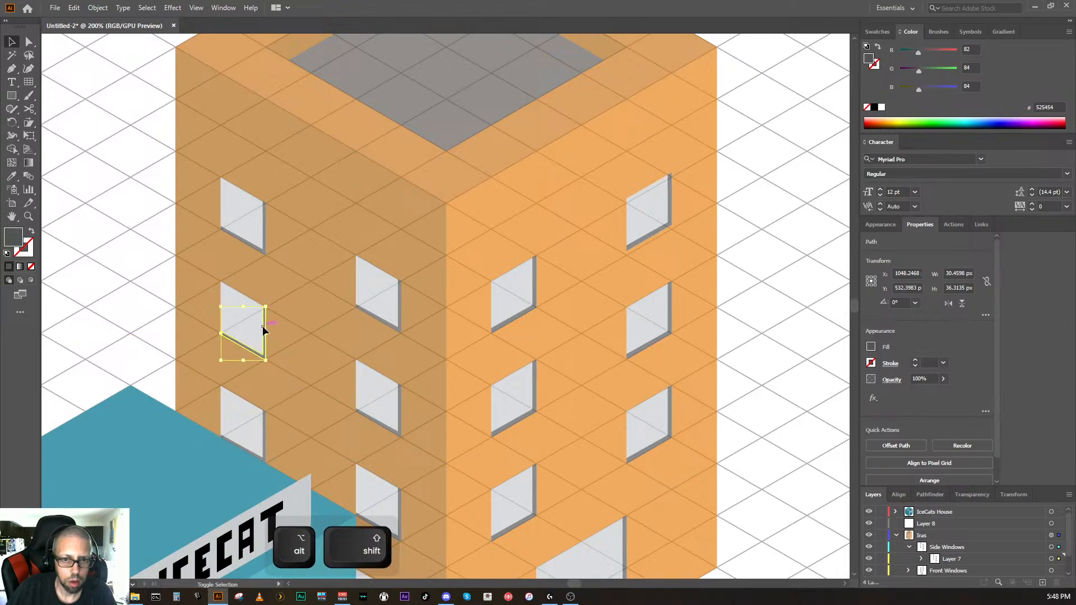
# Step: Nudge the second-row outer window's L-shaped edge up by about 0.25 px into line with the window, and deselect it
pyautogui.keyDown('shift'); pyautogui.click(261, 325); pyautogui.keyUp('shift')
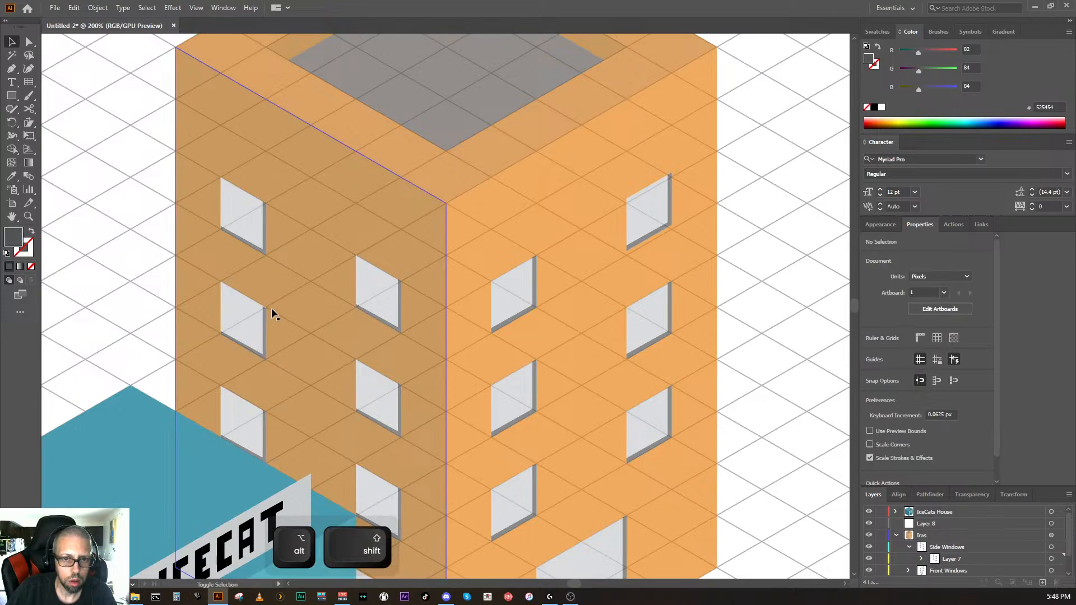
pyautogui.click(263, 335)
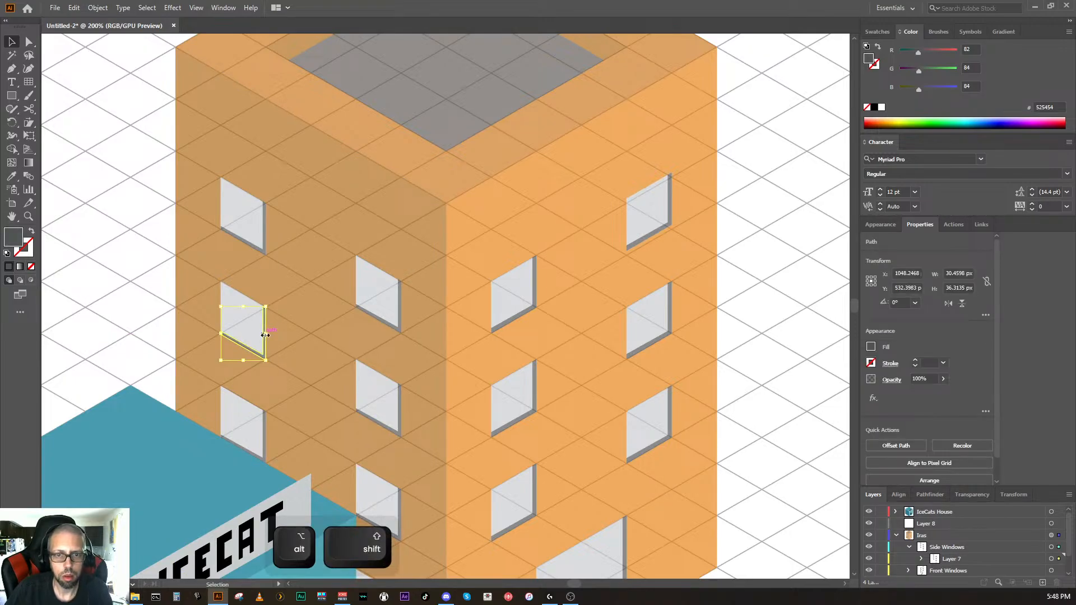
pyautogui.press('Up')
pyautogui.click(286, 354)
pyautogui.click(265, 343)
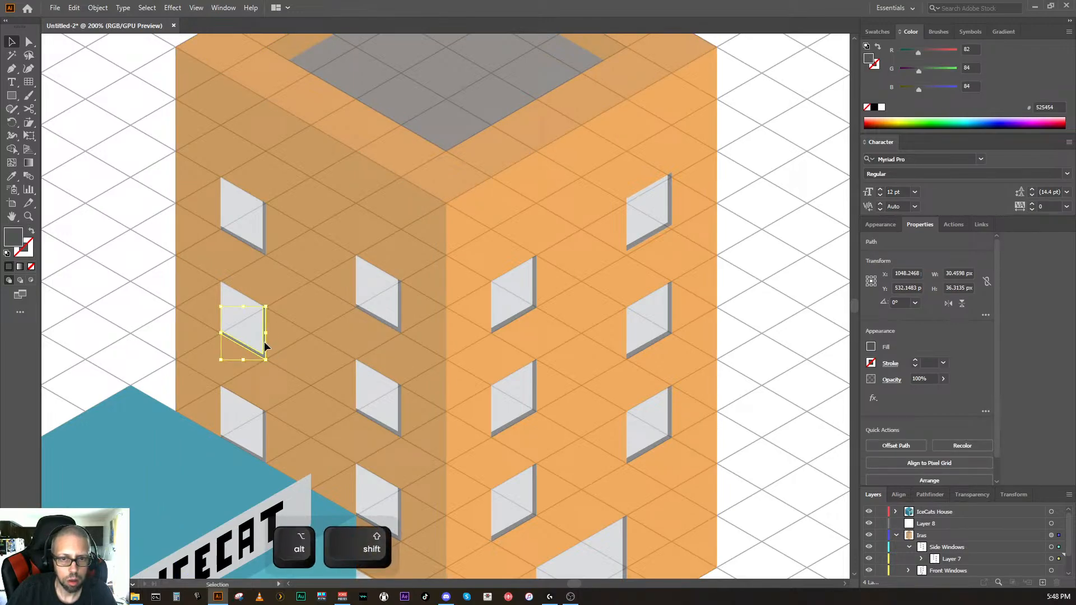
pyautogui.moveTo(264, 342); pyautogui.dragTo(272, 294)
pyautogui.press('Delete')
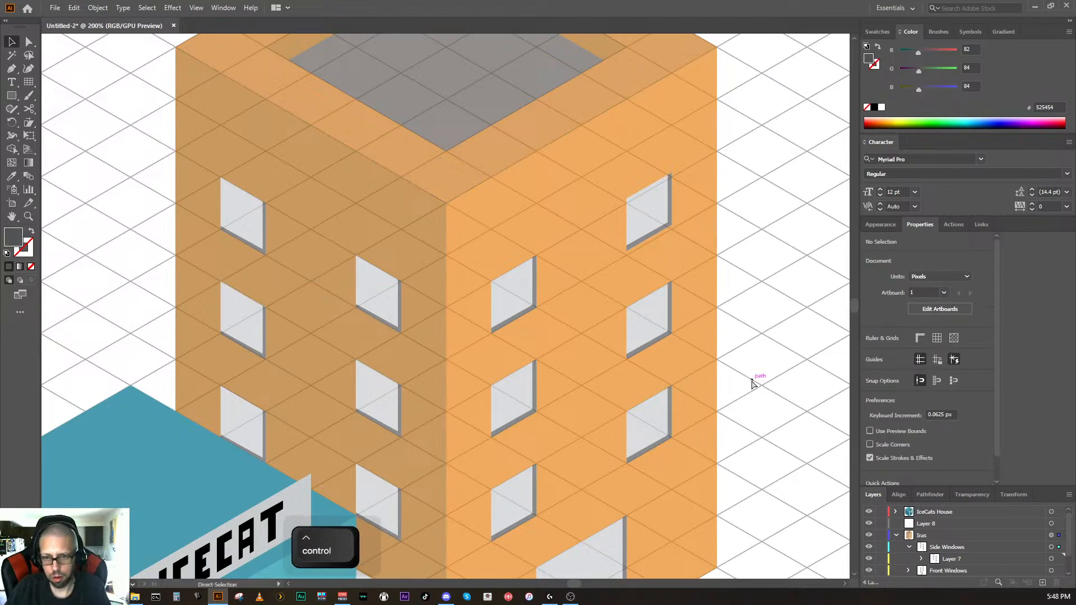
# Step: Copy the third-row L-shaped edge nearest the front corner straight down onto the fourth-row side window beside the teal building
pyautogui.hotkey('ctrl', '-')
pyautogui.hotkey('ctrl', '-')
pyautogui.hotkey('ctrl', '=')
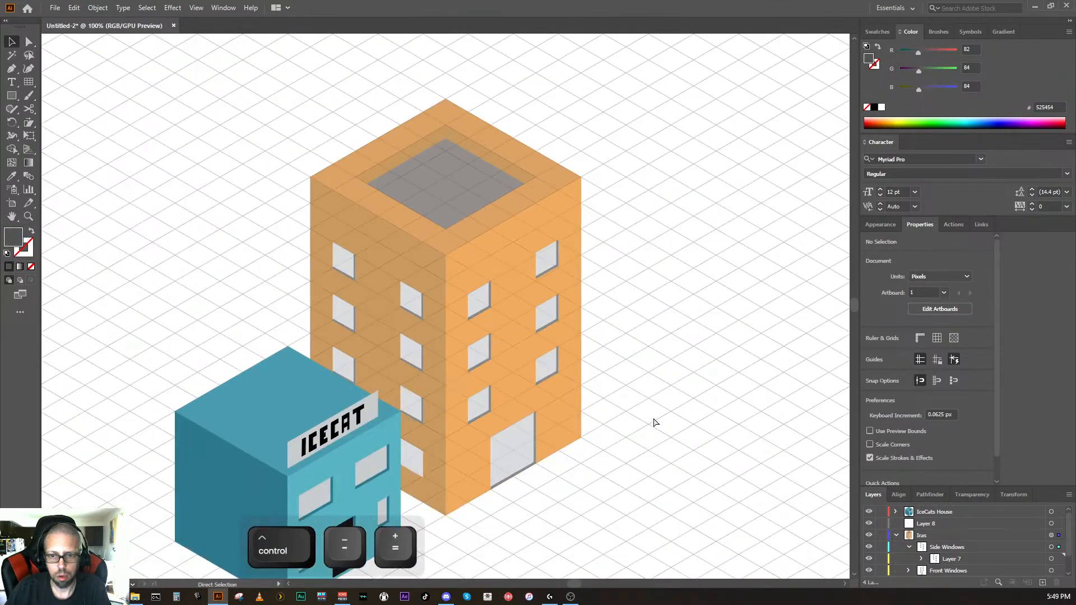
pyautogui.moveTo(415, 472); pyautogui.dragTo(394, 278)
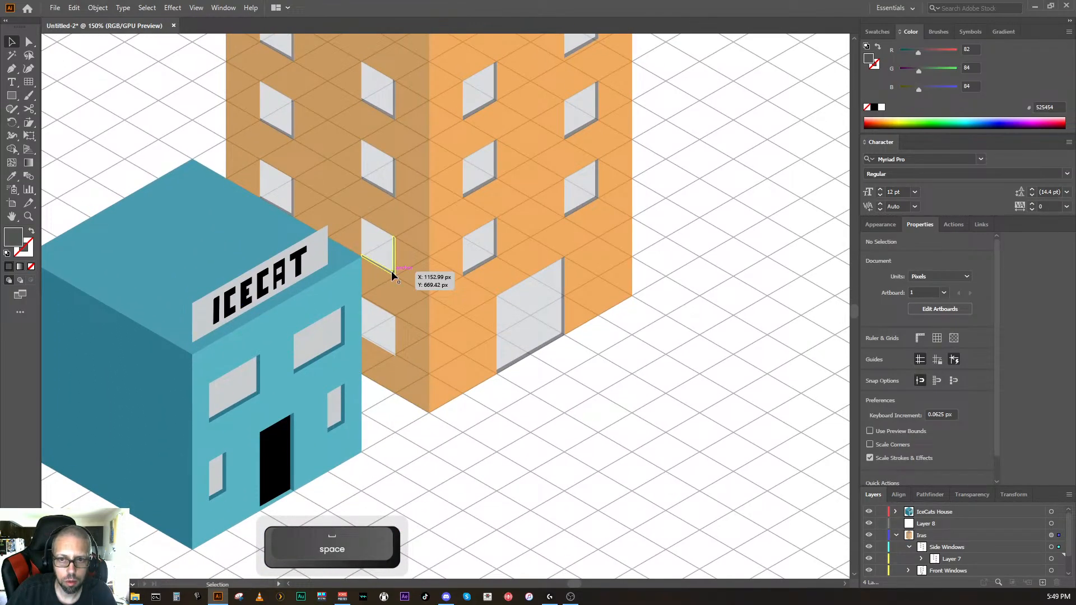
pyautogui.click(392, 275)
pyautogui.moveTo(393, 274); pyautogui.dragTo(393, 352)
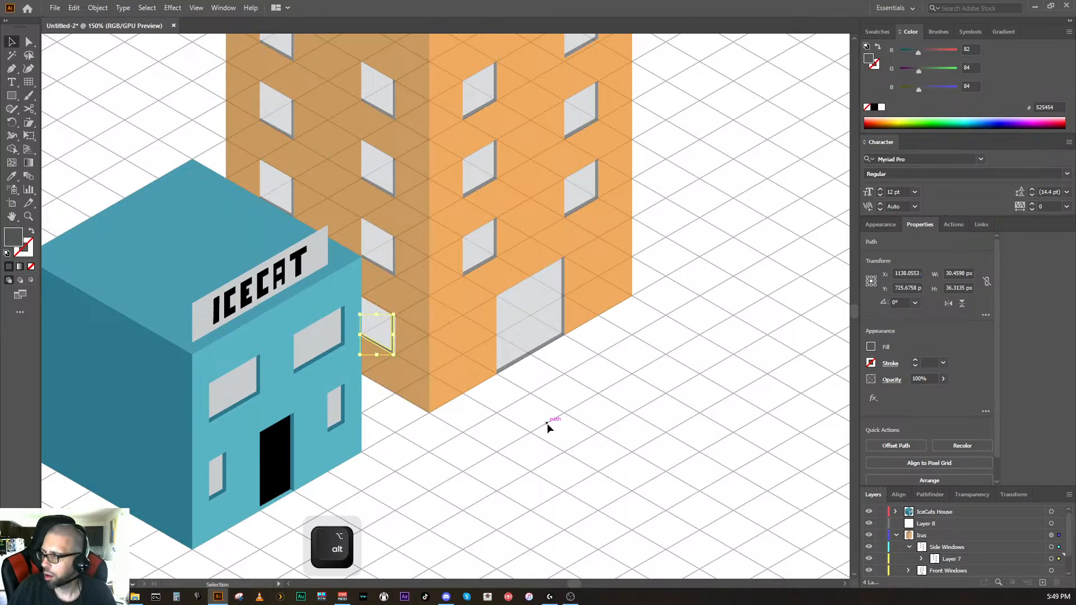
# Step: Move the copied L-shaped edge right and slightly down onto the fourth-row side window beside the teal building
pyautogui.hotkey('ctrl', '=')
pyautogui.hotkey('ctrl', '=')
pyautogui.hotkey('ctrl', '=')
pyautogui.hotkey('ctrl', '=')
pyautogui.hotkey('ctrl', '=')
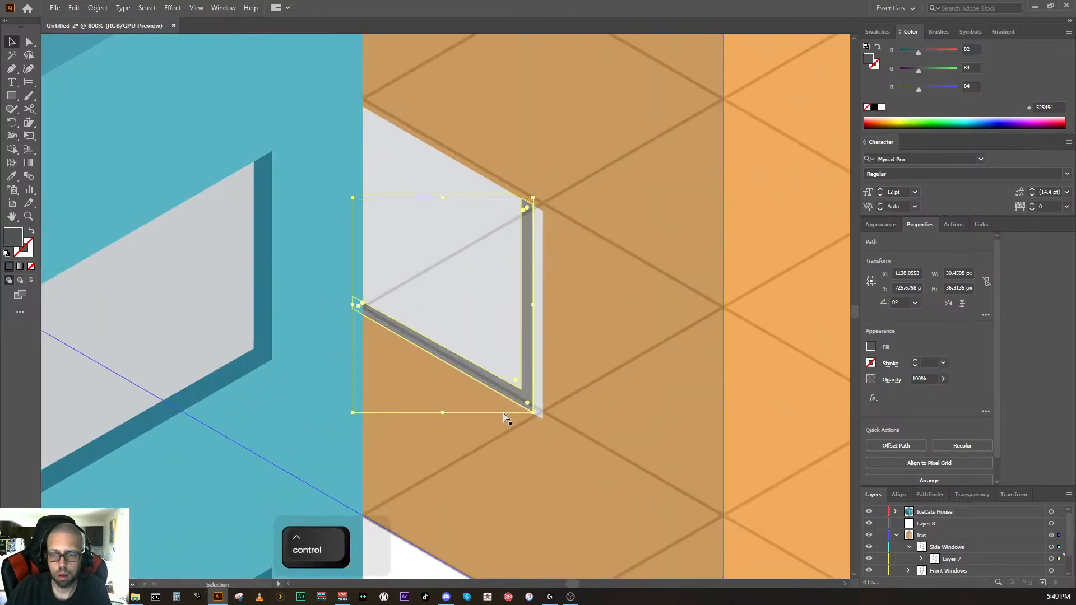
pyautogui.moveTo(525, 378); pyautogui.dragTo(542, 391)
pyautogui.click(619, 431)
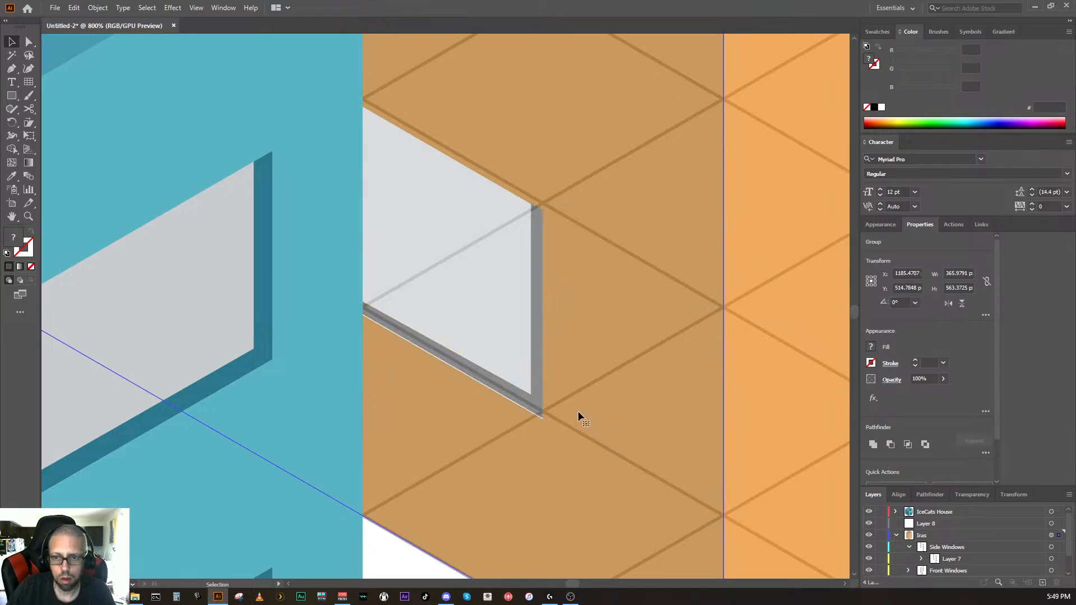
# Step: Nudge the fourth-row window's L-shaped edge up so its outer corner meets the isometric grid intersection
pyautogui.press('Down')
pyautogui.click(534, 385)
pyautogui.press('Down')
pyautogui.press('Down')
pyautogui.press('Down')
pyautogui.click(597, 417)
pyautogui.press('Up')
pyautogui.click(538, 406)
pyautogui.press('Up')
pyautogui.press('Up')
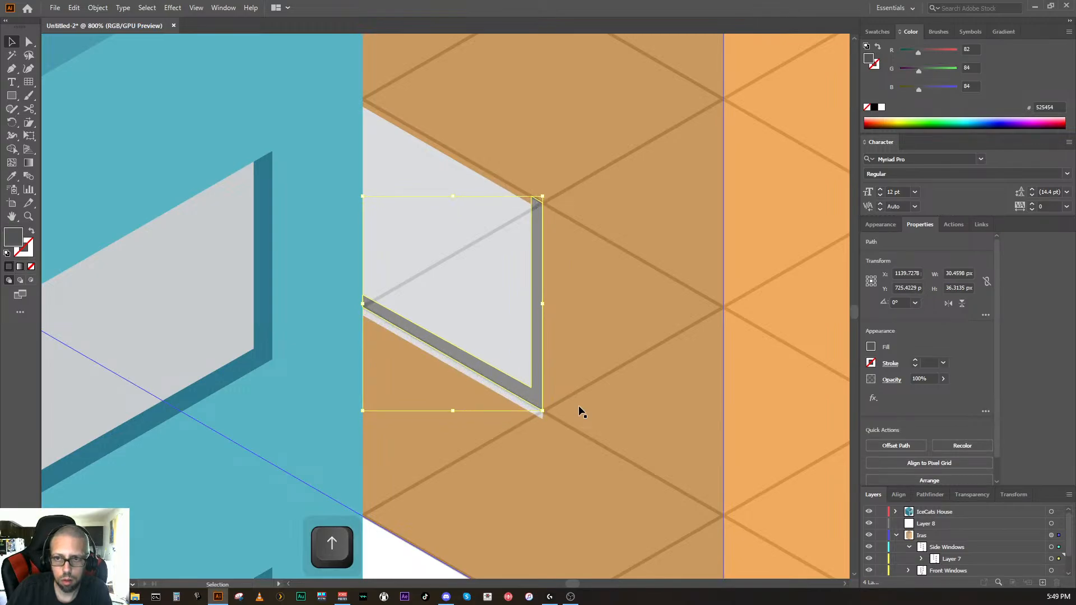
# Step: Nudge the fourth-row window's light grey pane up by about 1.4 px to fit its L-shaped edge
pyautogui.click(503, 352)
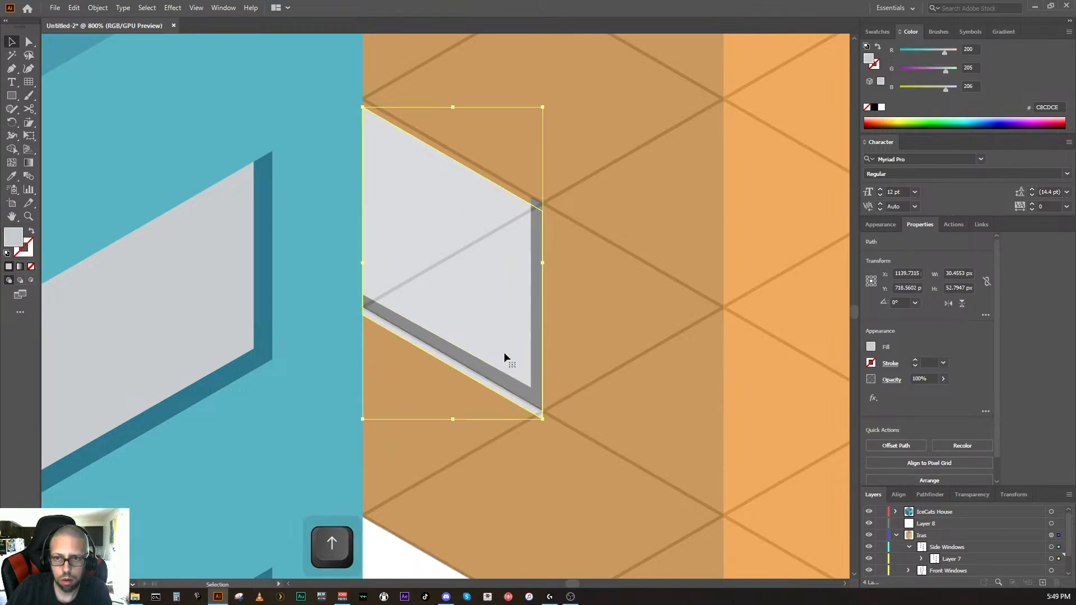
pyautogui.press('Up')
pyautogui.press('Up')
pyautogui.press('Up')
pyautogui.press('Up')
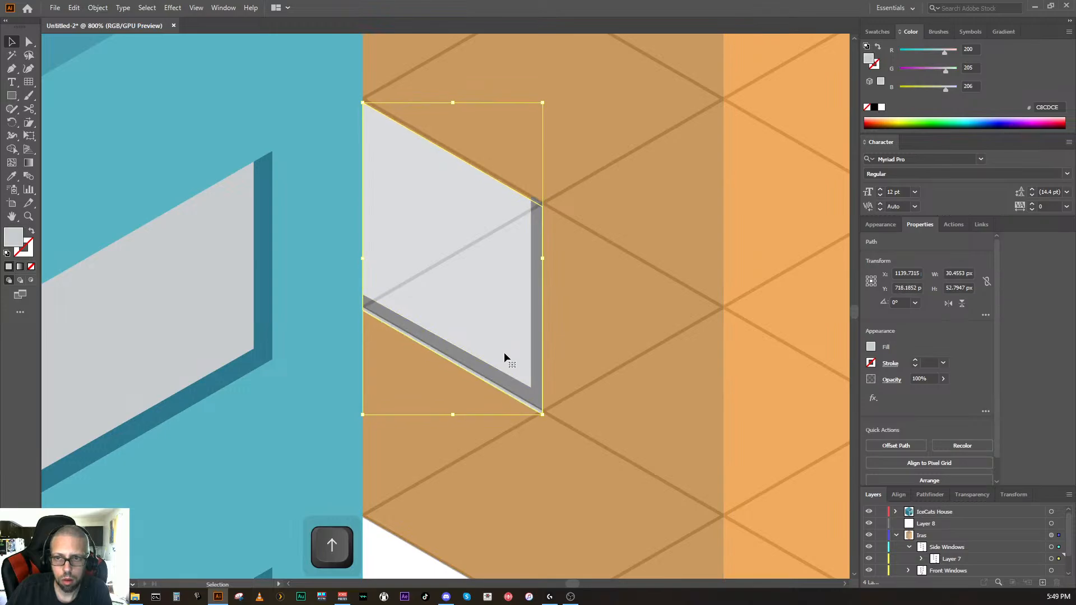
pyautogui.press('Up')
pyautogui.press('Up')
pyautogui.press('Down')
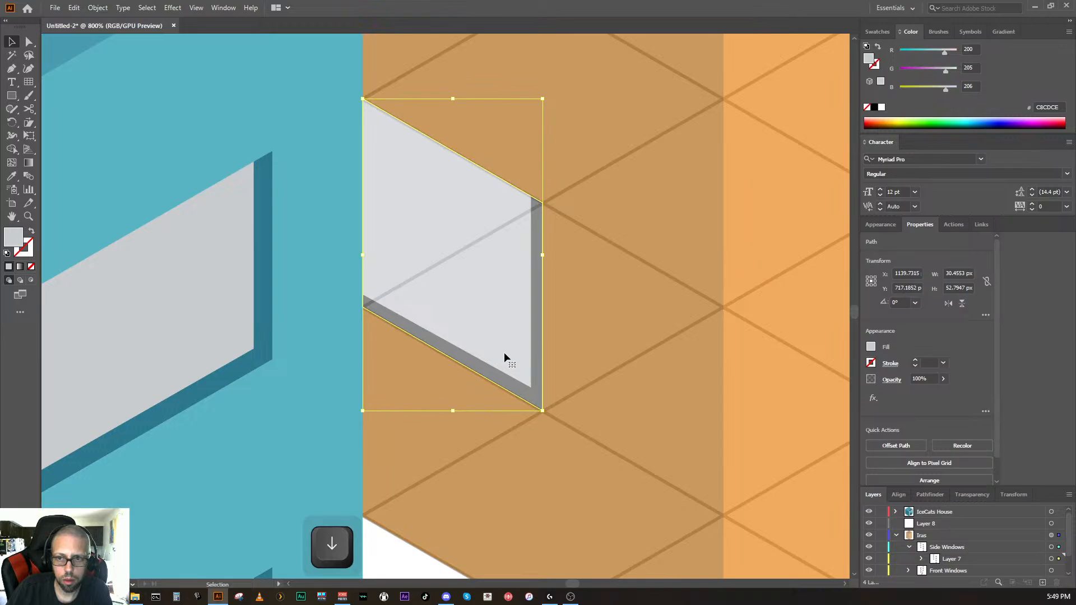
pyautogui.click(560, 471)
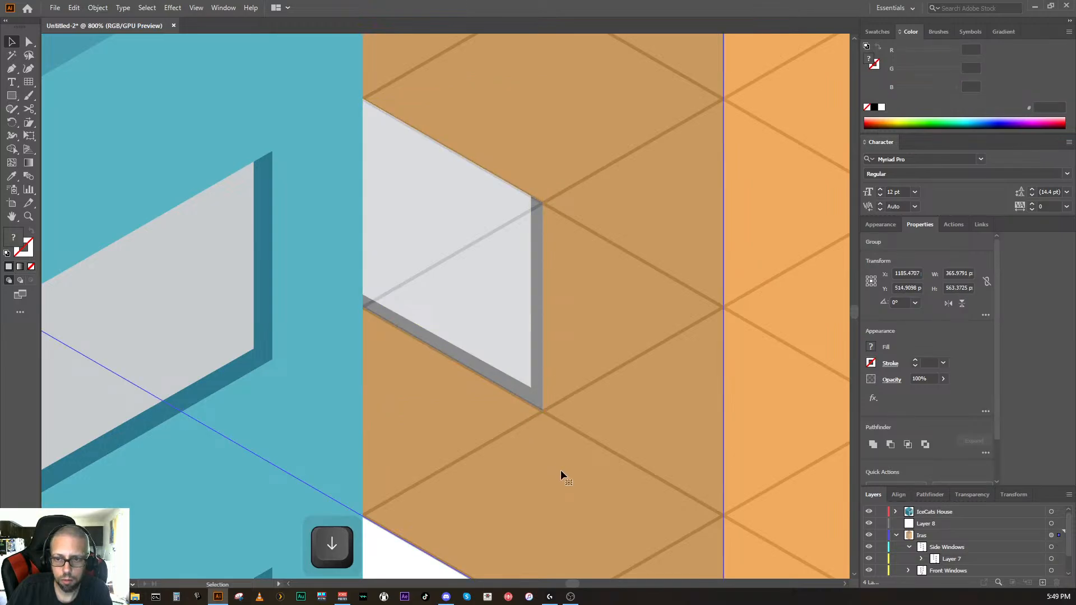
# Step: Nudge the fourth-row window's L-shaped edge slightly down and check the pane's outline against it
pyautogui.click(529, 391)
pyautogui.press('Down')
pyautogui.click(545, 444)
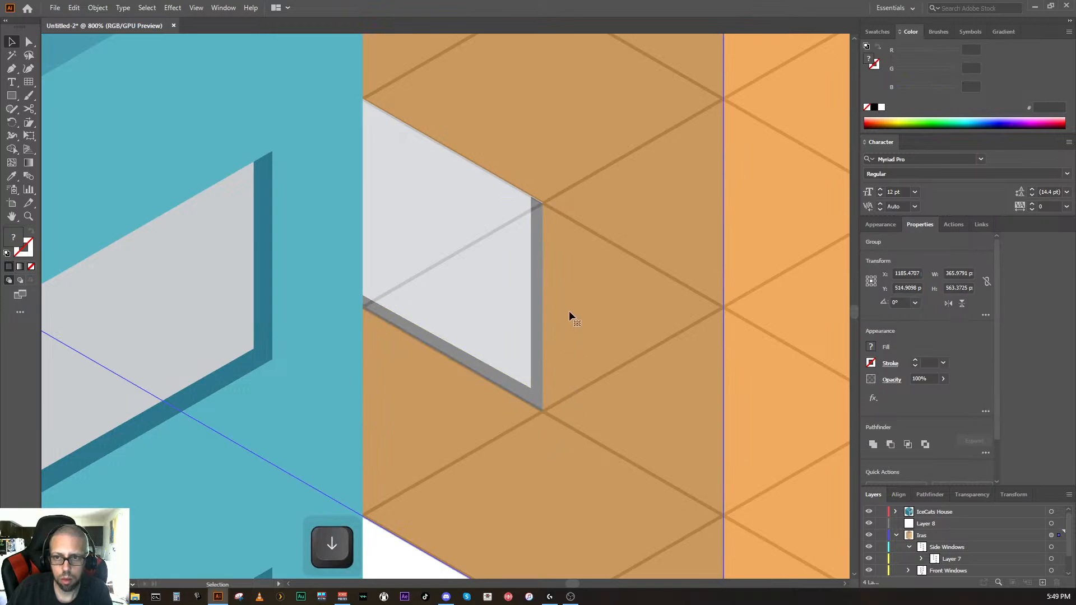
pyautogui.scroll(1, 569, 311)
pyautogui.click(490, 298)
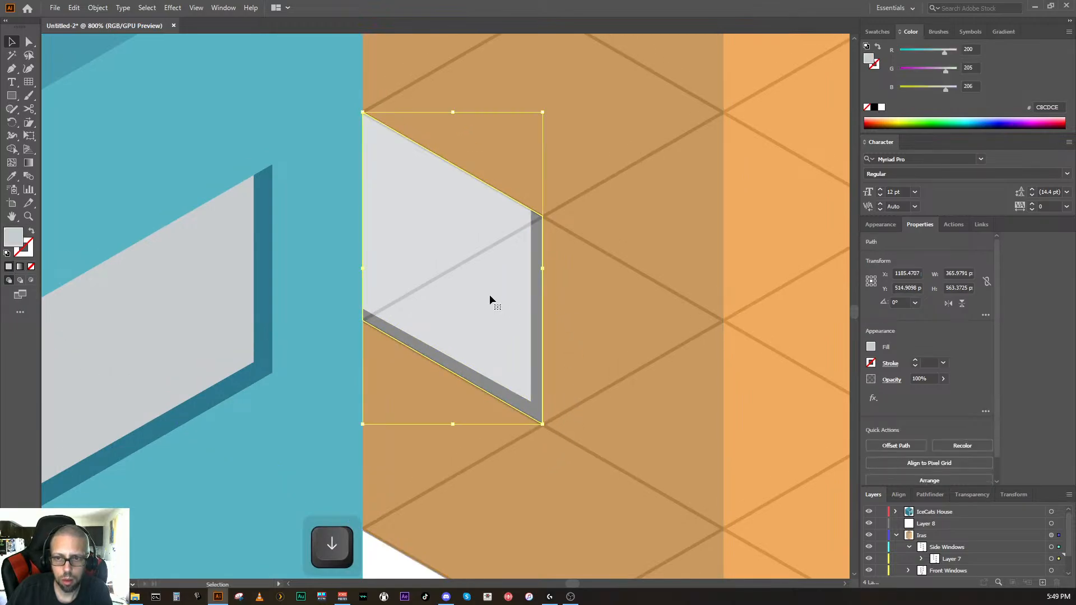
pyautogui.click(580, 331)
# Step: Nudge the L-shaped edge of the third-row side window nearest the front corner slightly up and right
pyautogui.scroll(3, 580, 331)
pyautogui.scroll(10, 581, 331)
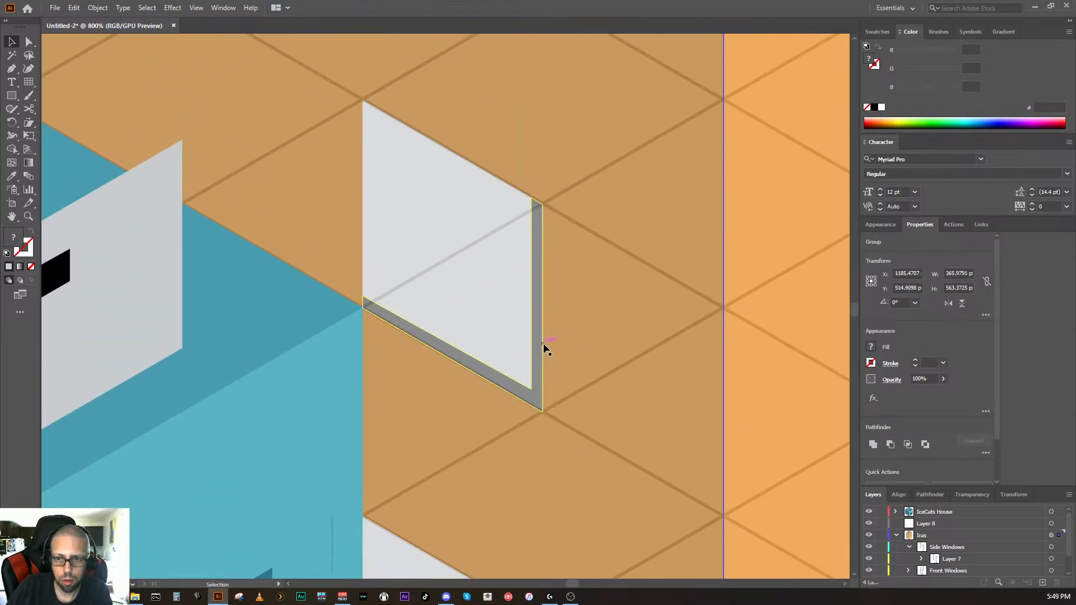
pyautogui.click(536, 359)
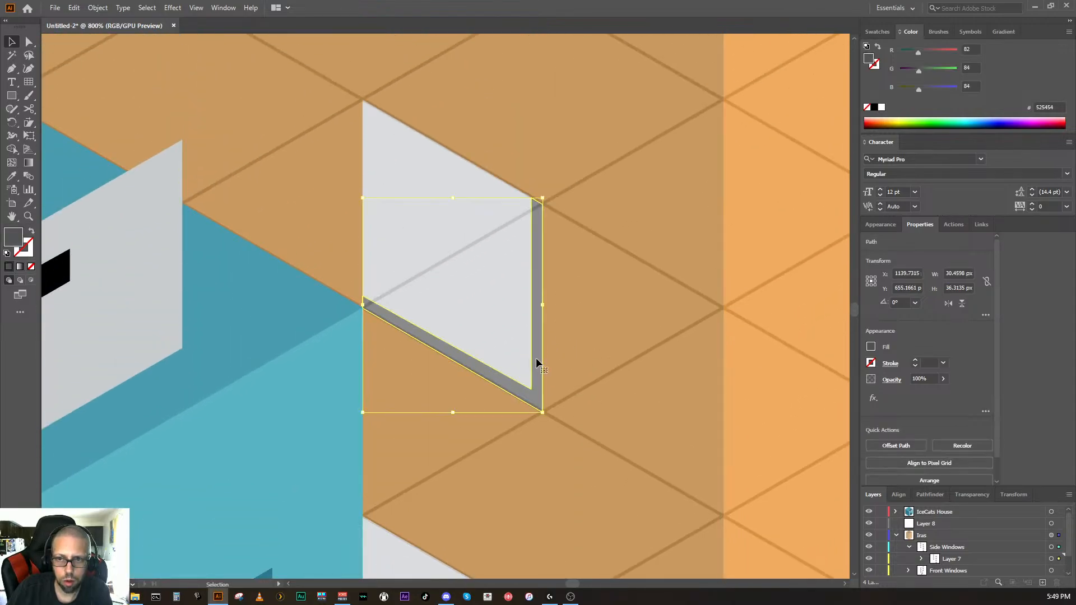
pyautogui.press('Up')
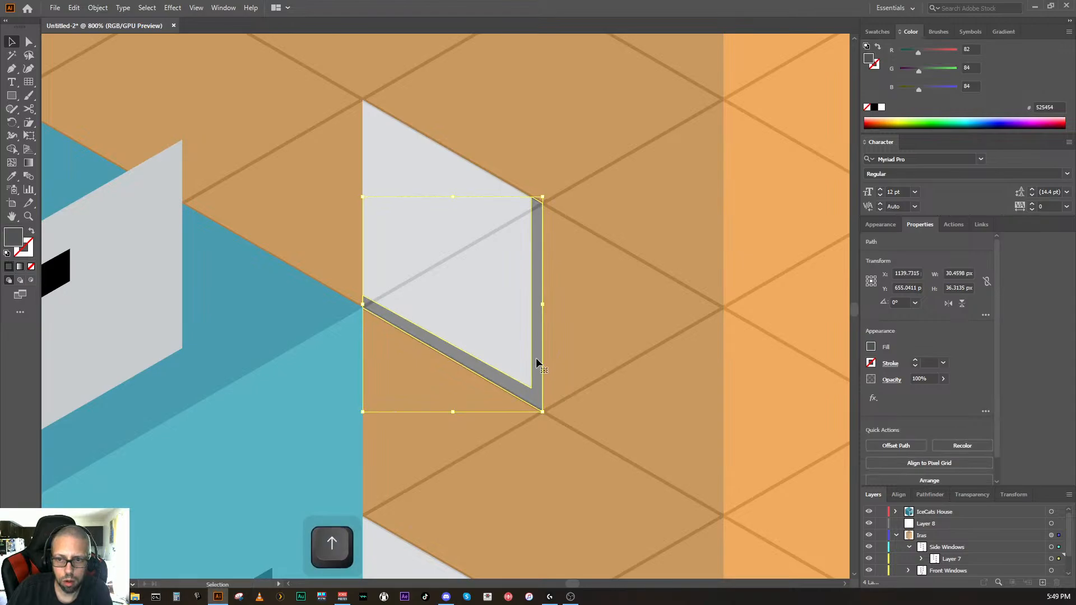
pyautogui.press('Right')
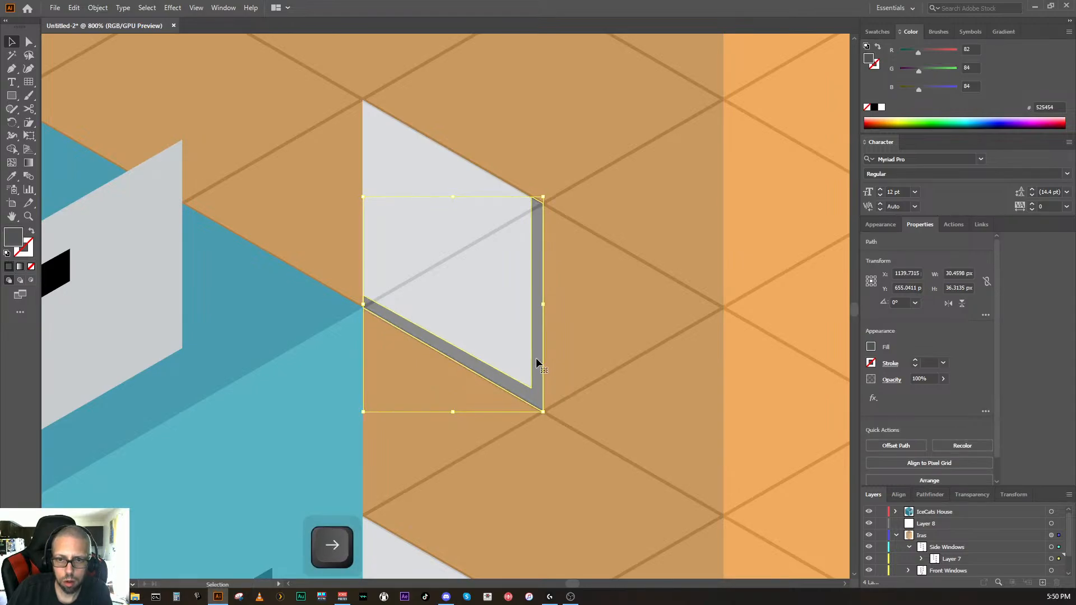
# Step: Fine-tune the vertical position of the third-row window's light grey pane nearest the front corner to match its edge
pyautogui.click(490, 294)
pyautogui.press('Up')
pyautogui.press('Up')
pyautogui.press('Down')
pyautogui.press('Up')
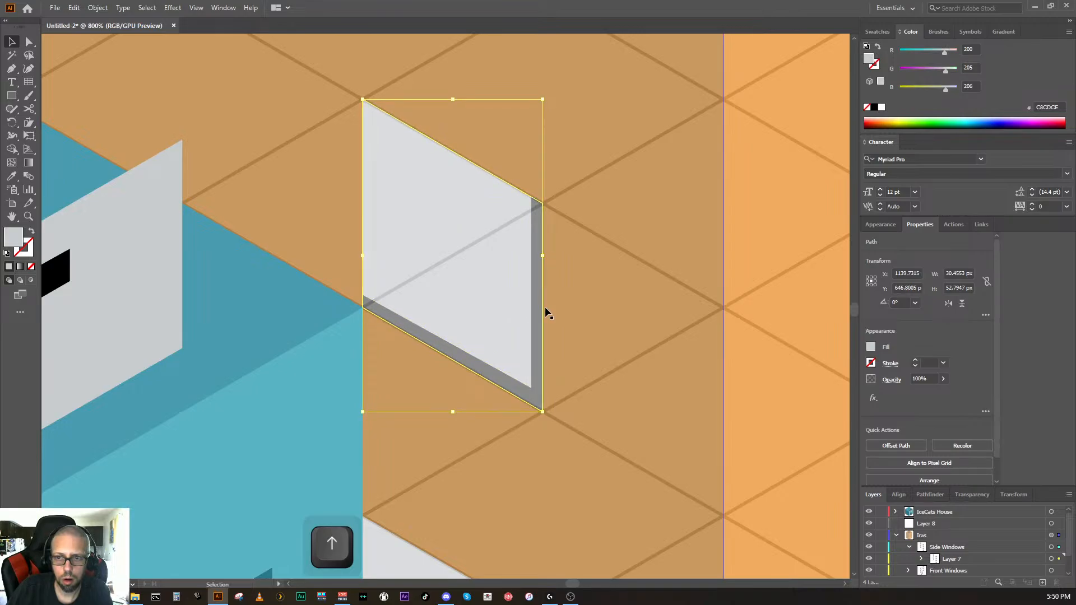
pyautogui.click(584, 321)
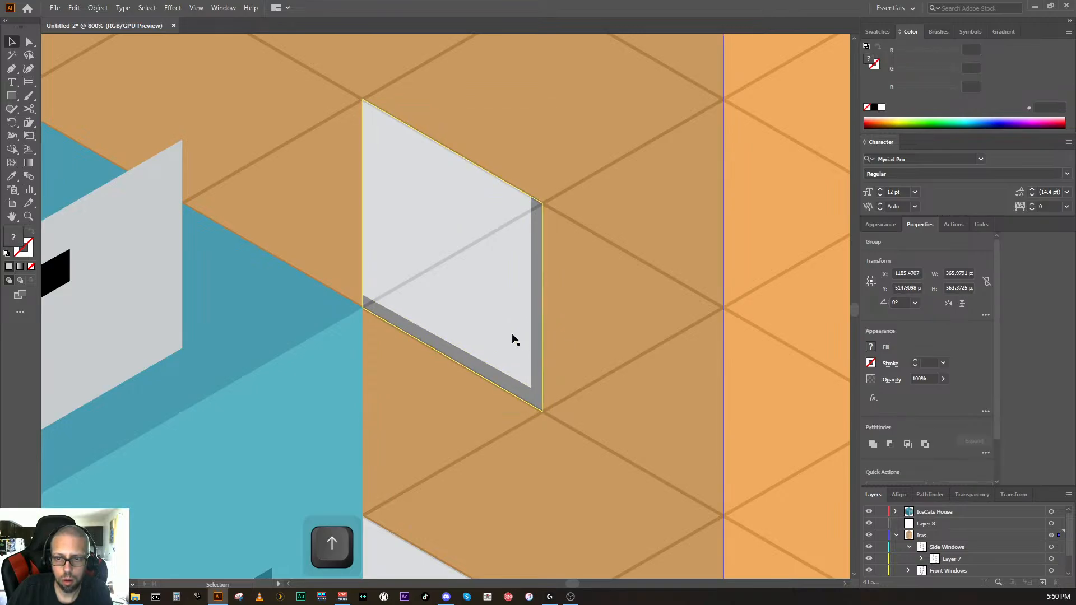
pyautogui.click(512, 334)
pyautogui.press('Down')
pyautogui.click(579, 333)
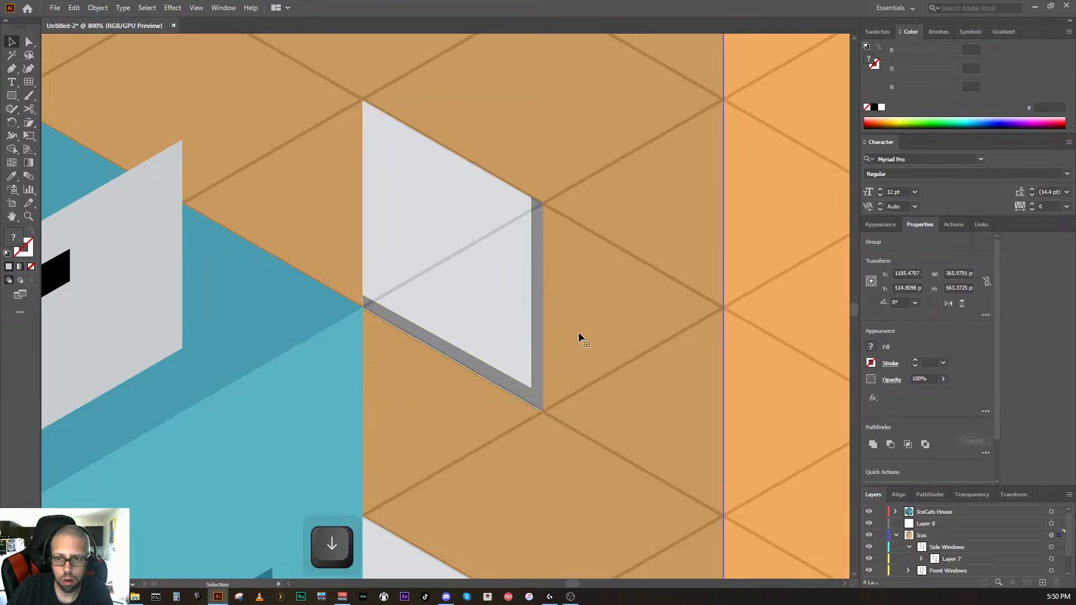
# Step: Nudge the third-row window's L-shaped edge nearest the front corner slightly left and up, and deselect it
pyautogui.click(539, 343)
pyautogui.click(571, 337)
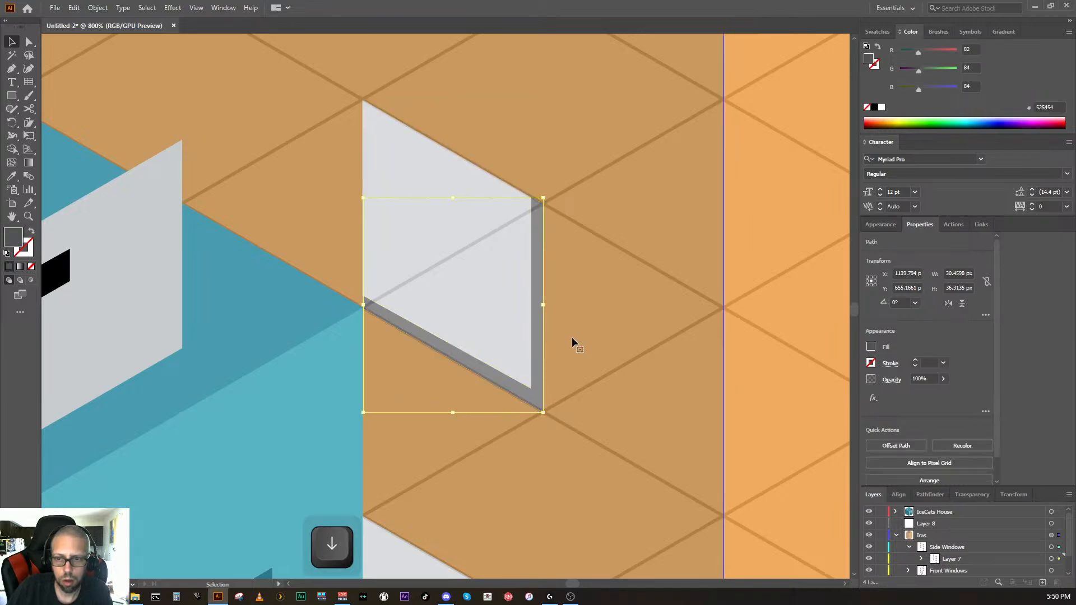
pyautogui.click(544, 345)
pyautogui.press('Left')
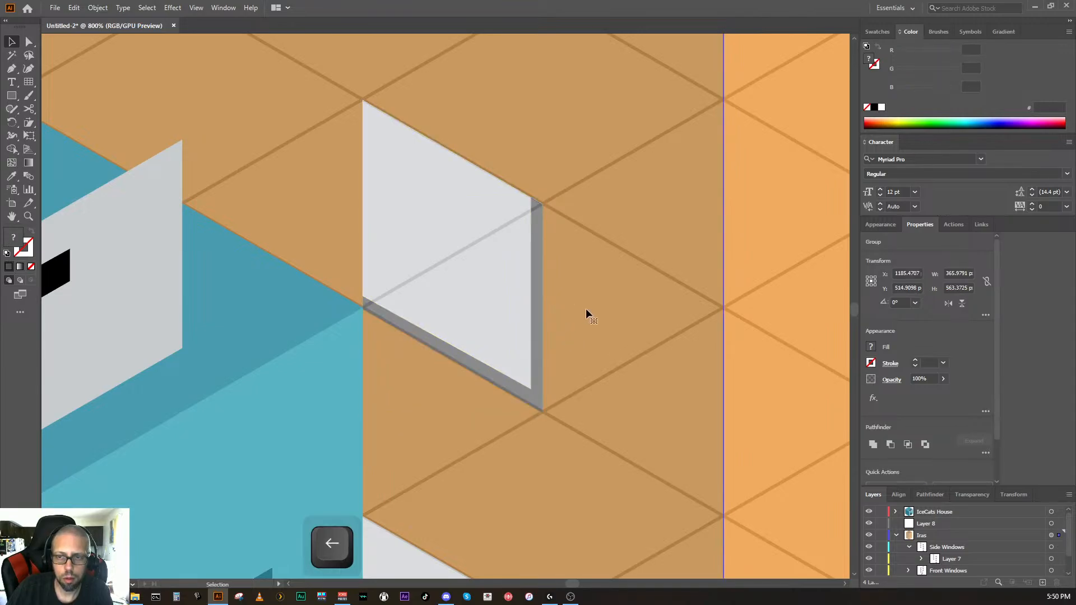
pyautogui.click(540, 315)
pyautogui.press('Up')
pyautogui.click(579, 317)
# Step: Nudge the L-shaped edge of the top-row side window nearest the front corner one increment down and one right
pyautogui.scroll(4, 547, 280)
pyautogui.scroll(9, 529, 277)
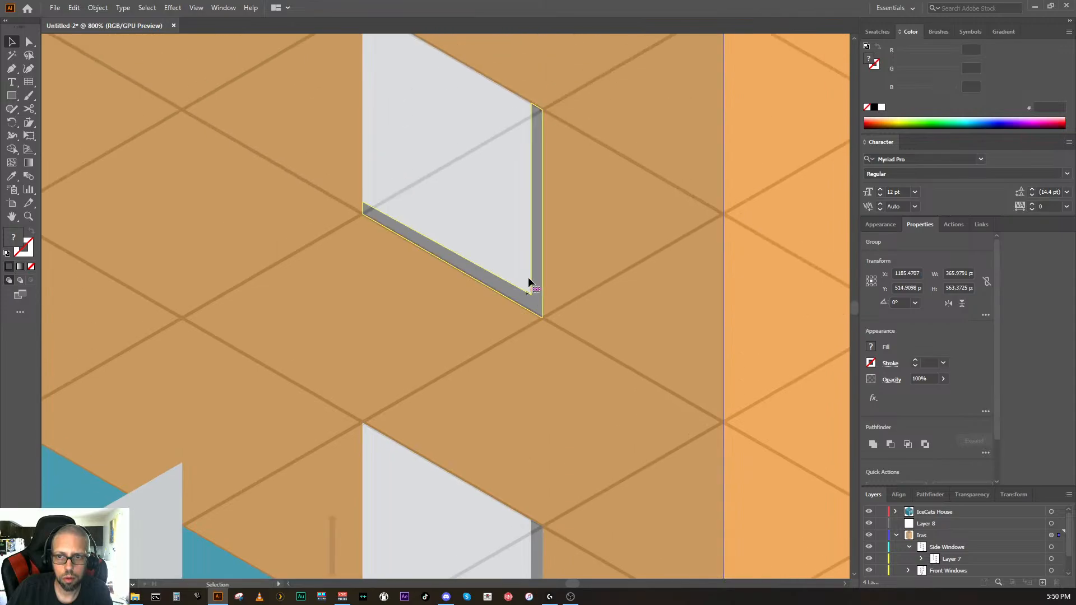
pyautogui.scroll(8, 623, 304)
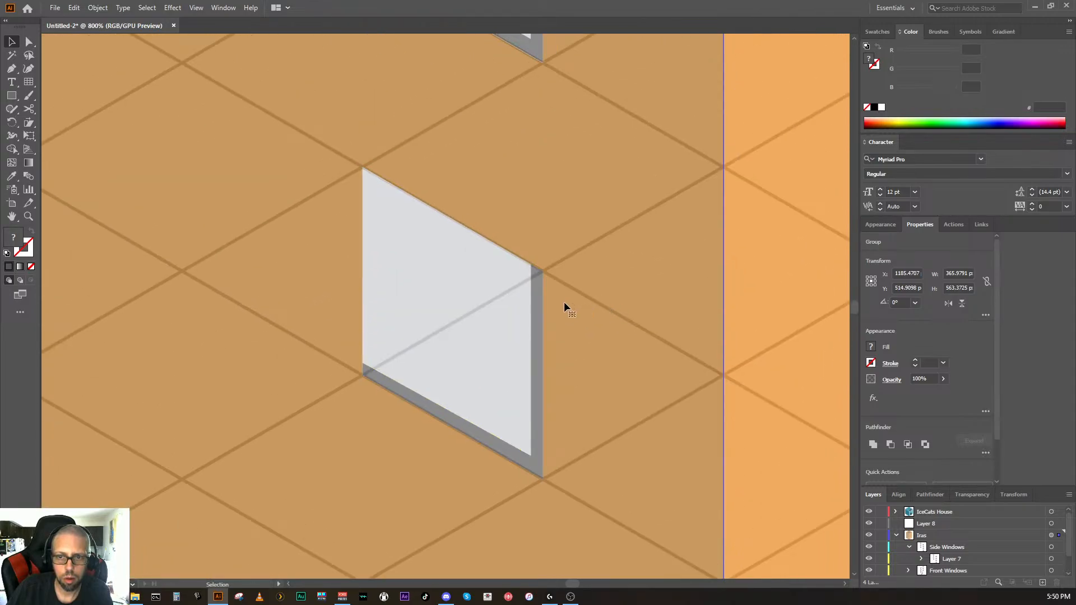
pyautogui.scroll(2, 553, 298)
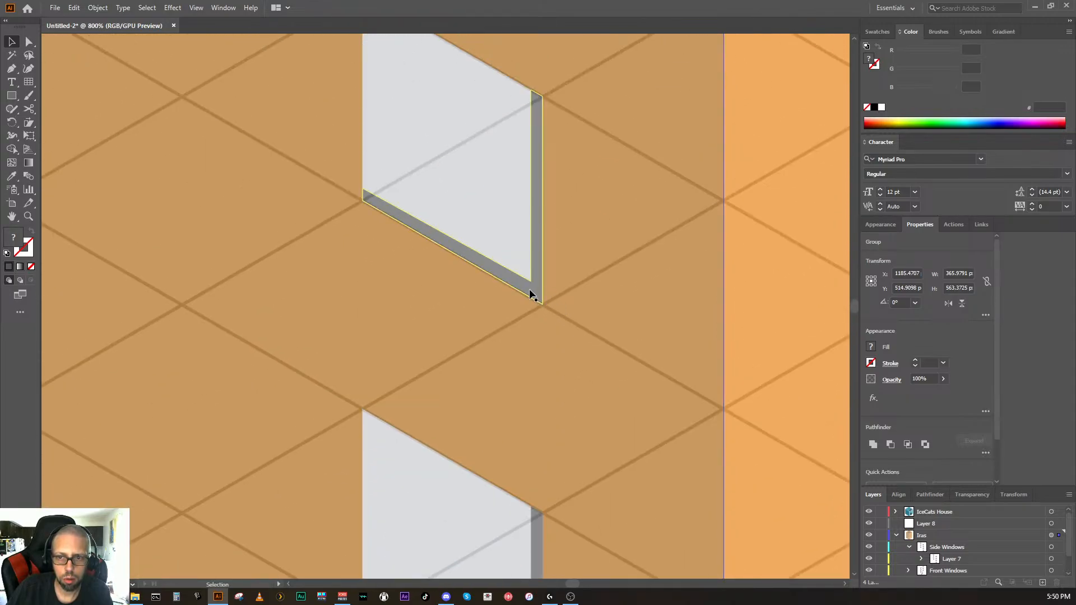
pyautogui.click(536, 292)
pyautogui.press('Down')
pyautogui.click(593, 311)
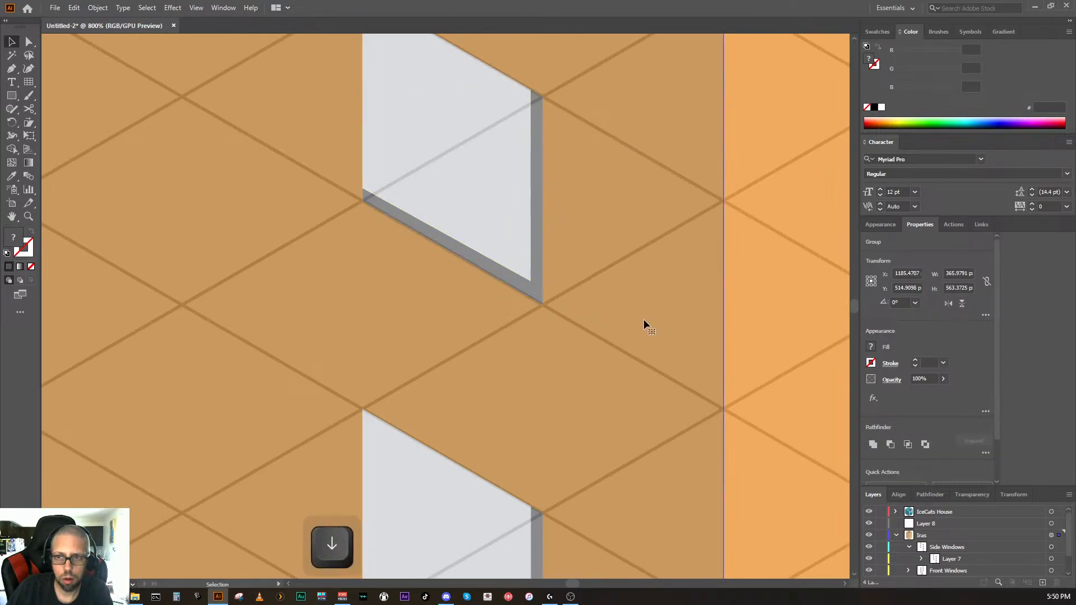
pyautogui.click(536, 267)
pyautogui.press('Right')
pyautogui.click(591, 300)
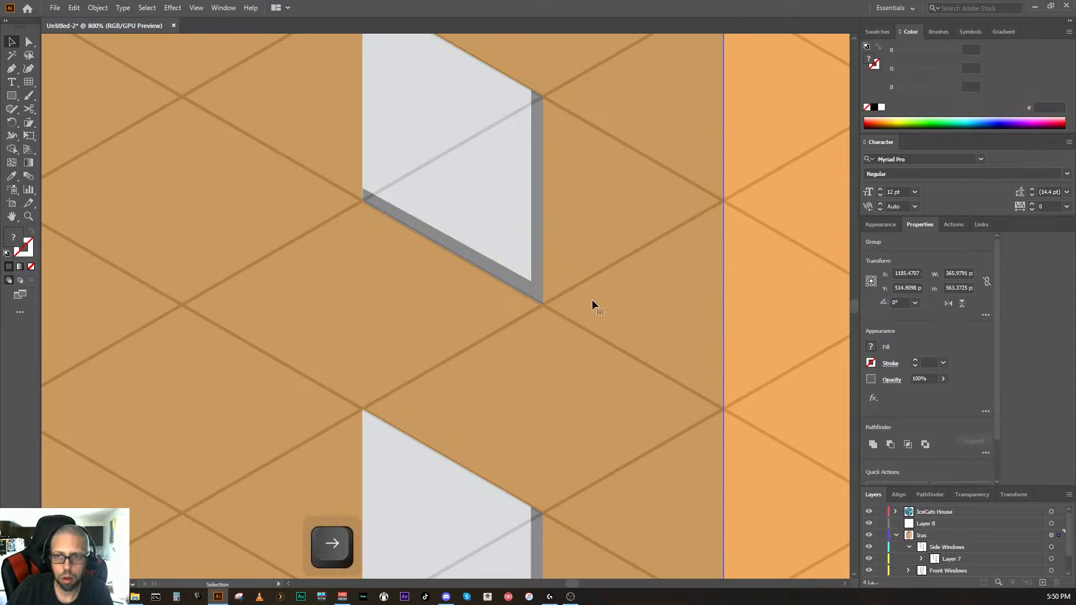
# Step: Nudge the second-row outer side window's L-shaped edge up into line with its window, and deselect it
pyautogui.scroll(3, 555, 255)
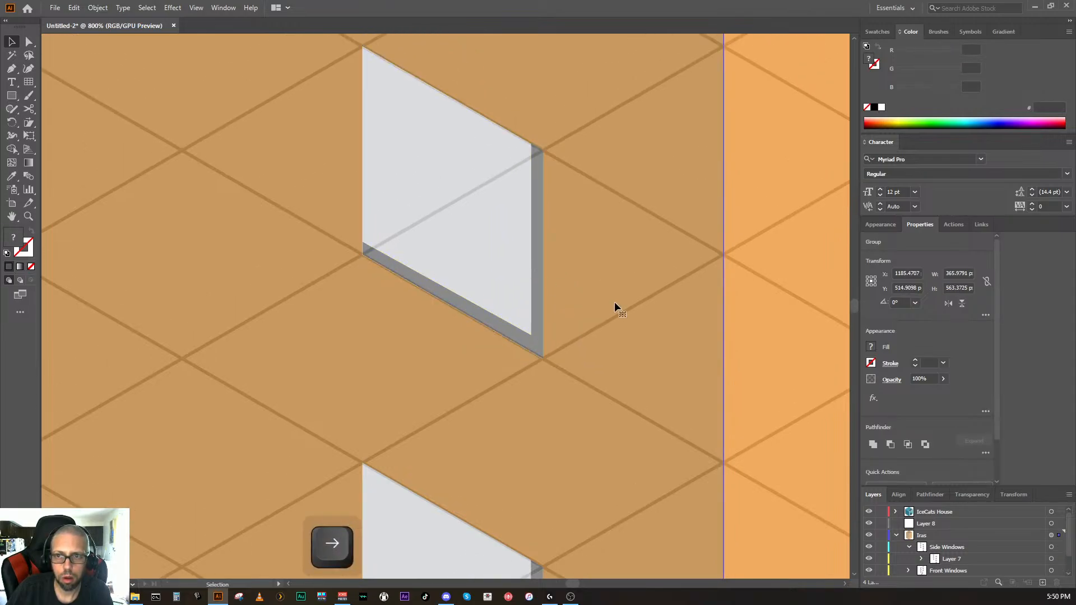
pyautogui.scroll(10, 269, 252)
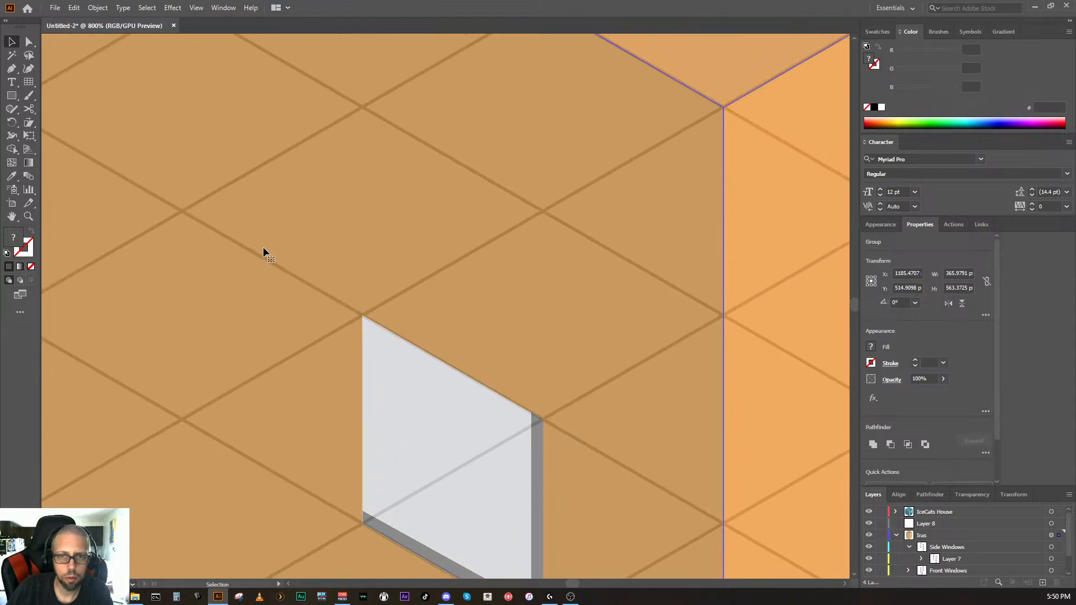
pyautogui.scroll(-2, 263, 250)
pyautogui.press('space')
pyautogui.moveTo(173, 289); pyautogui.dragTo(588, 313)
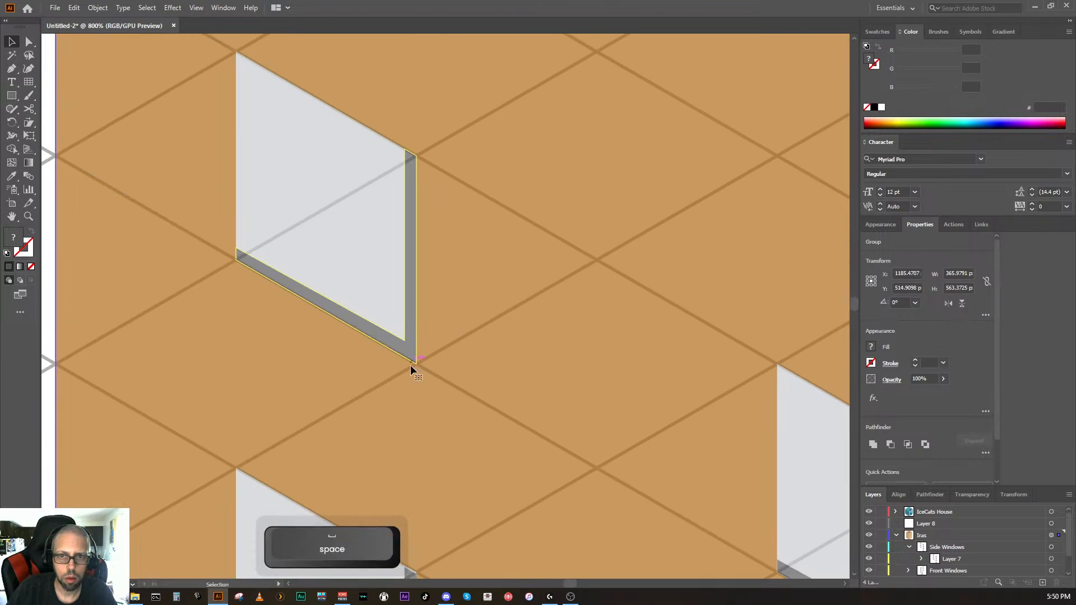
pyautogui.scroll(-5, 466, 415)
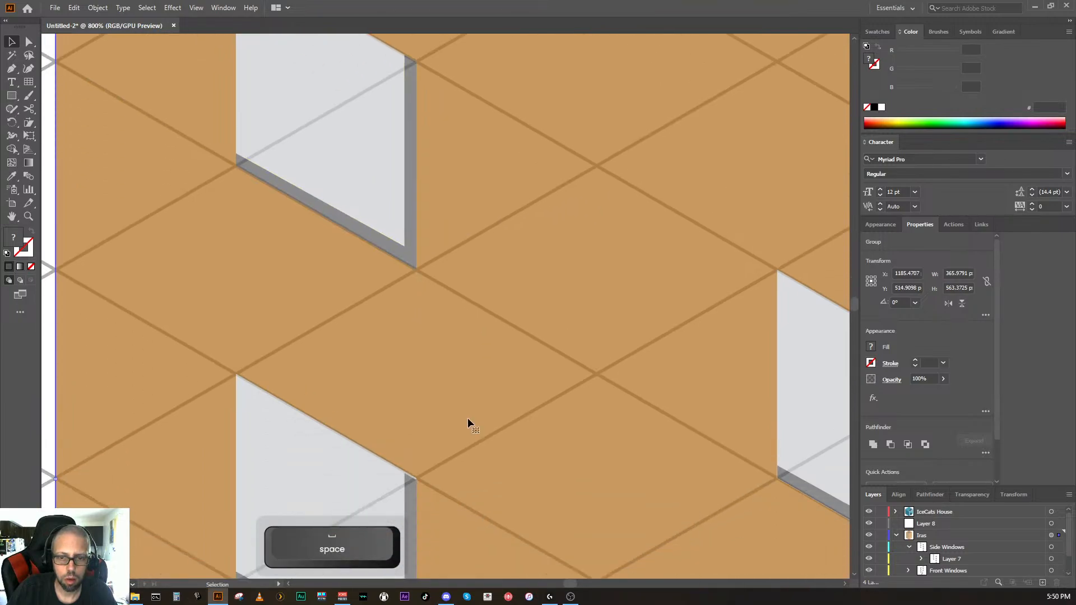
pyautogui.click(409, 399)
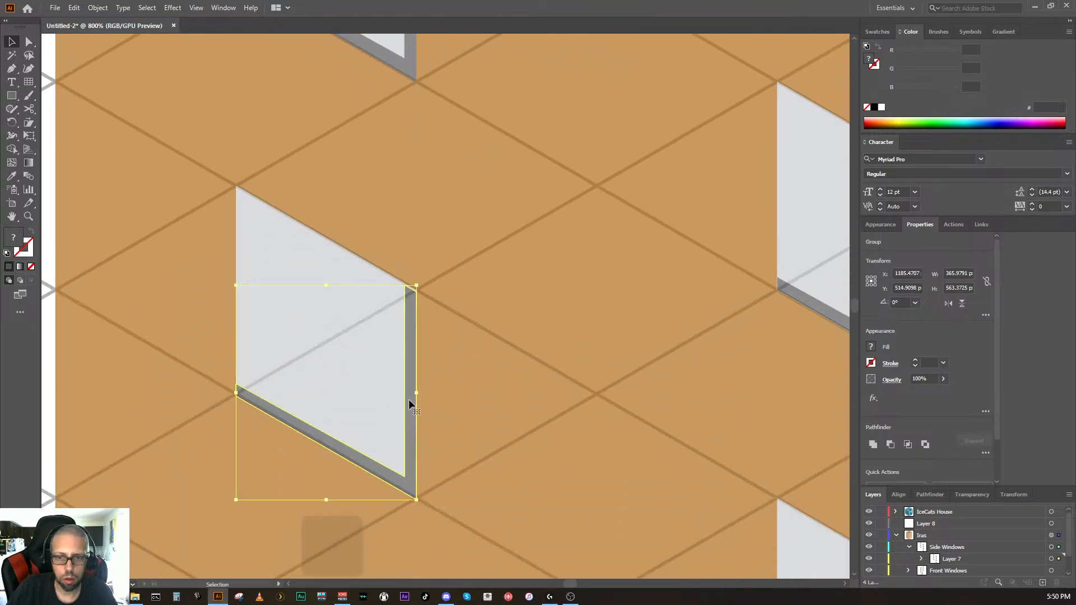
pyautogui.press('Up')
pyautogui.press('Up')
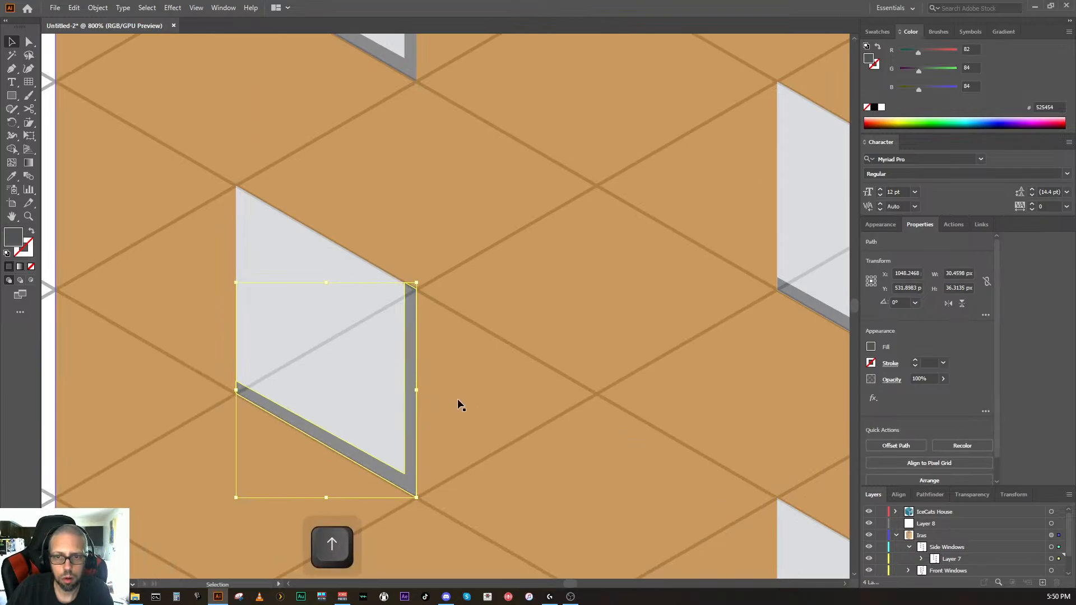
pyautogui.press('Down')
pyautogui.click(451, 397)
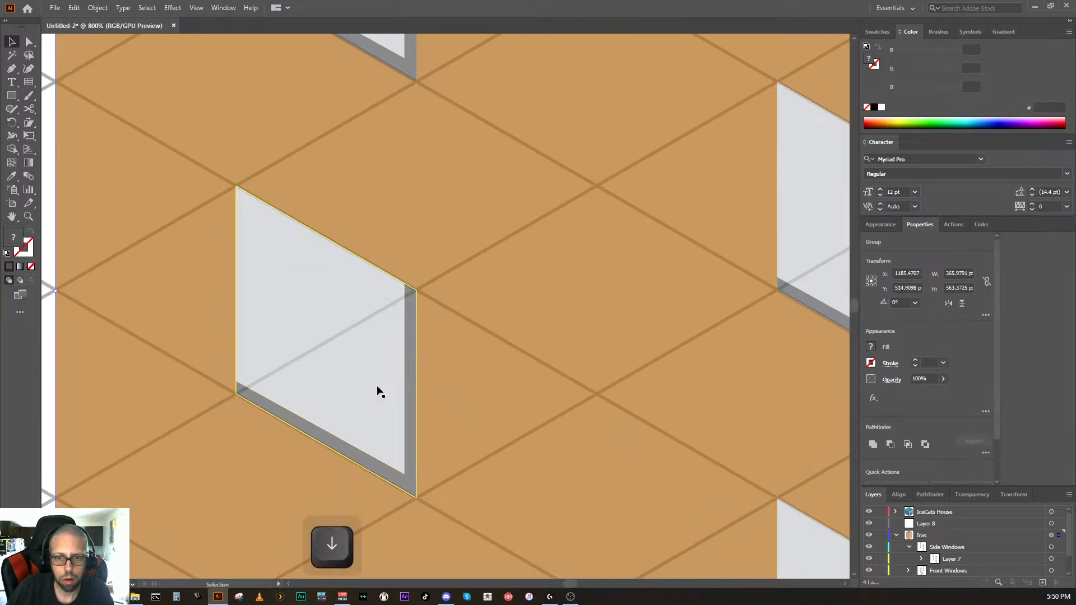
# Step: Nudge the second-row outer window's light grey pane slightly up to fit its L-shaped edge
pyautogui.click(256, 459)
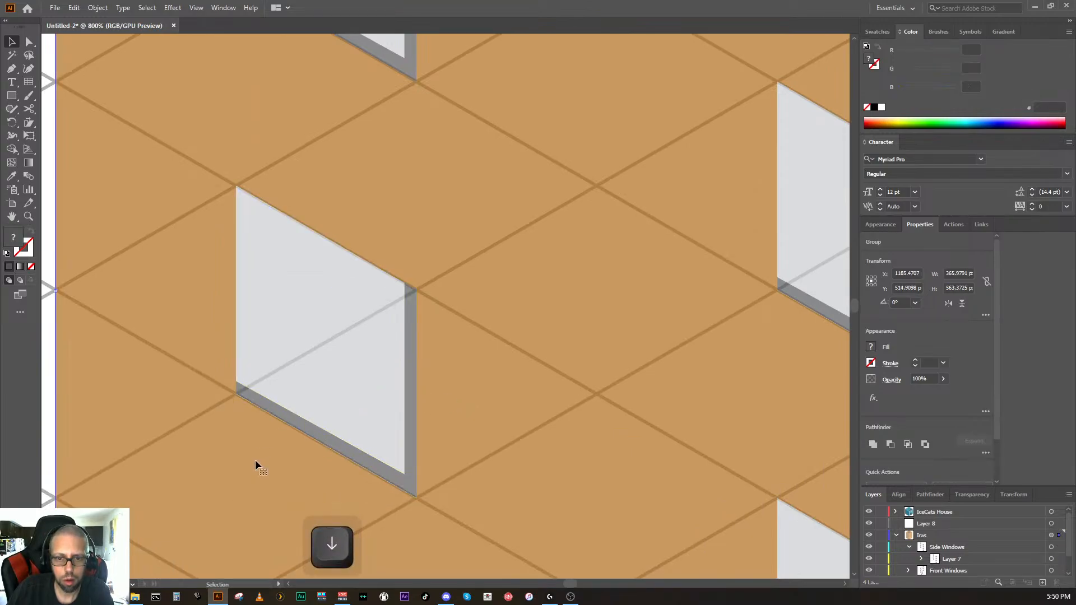
pyautogui.click(314, 399)
pyautogui.press('Up')
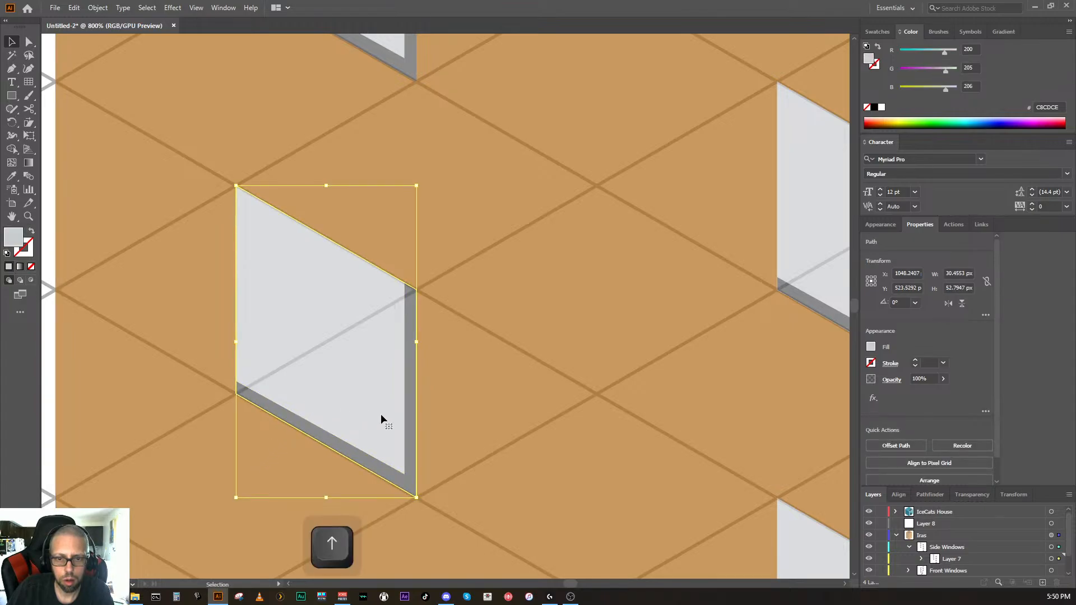
pyautogui.click(456, 429)
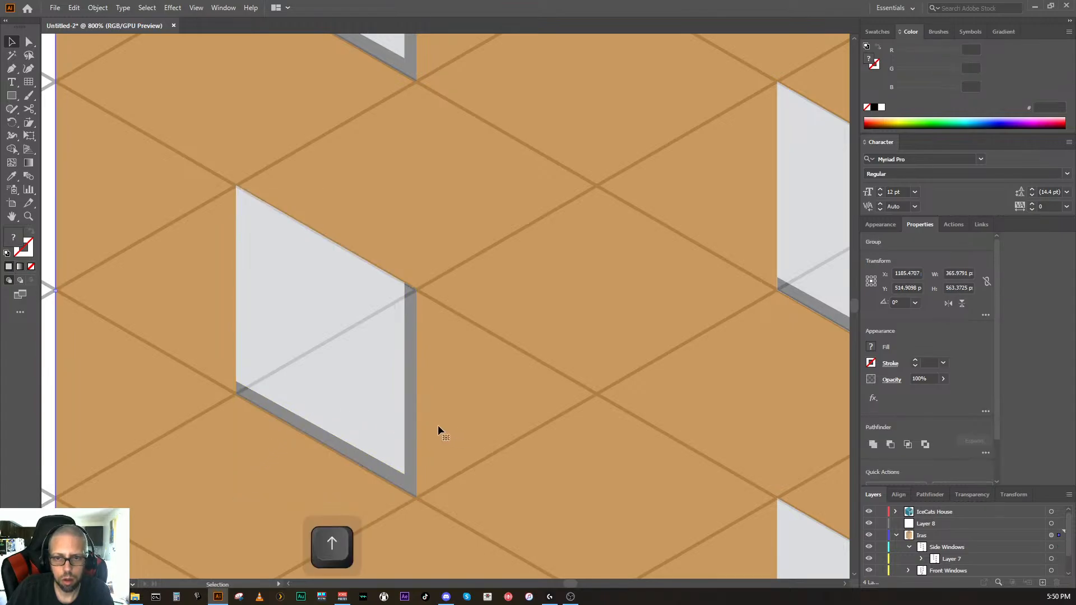
# Step: Nudge the third-row outer side window's L-shaped edge slightly right
pyautogui.scroll(-8, 434, 428)
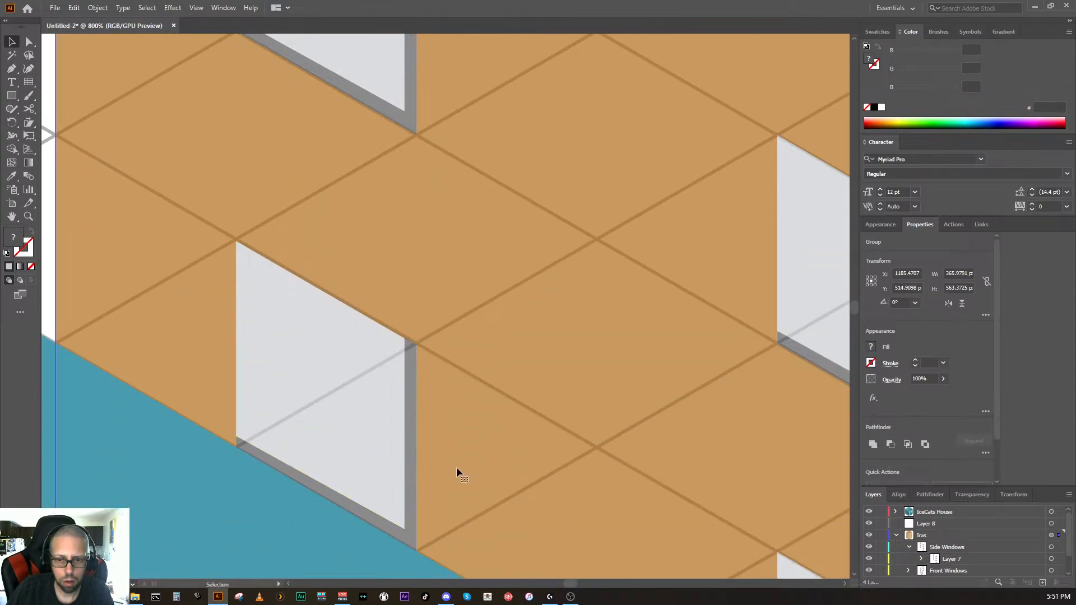
pyautogui.click(407, 483)
pyautogui.click(451, 476)
pyautogui.press('Right')
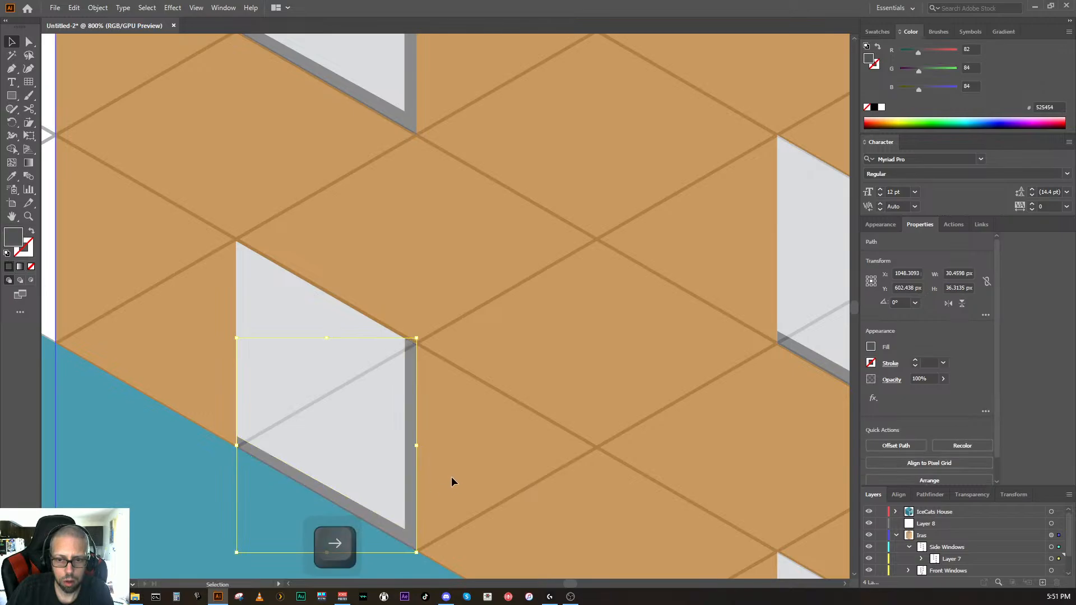
# Step: Nudge the third-row outer side window's L-shaped edge one increment left and its light grey pane one increment right
pyautogui.scroll(-1, 455, 477)
pyautogui.click(363, 437)
pyautogui.press('Left')
pyautogui.click(461, 454)
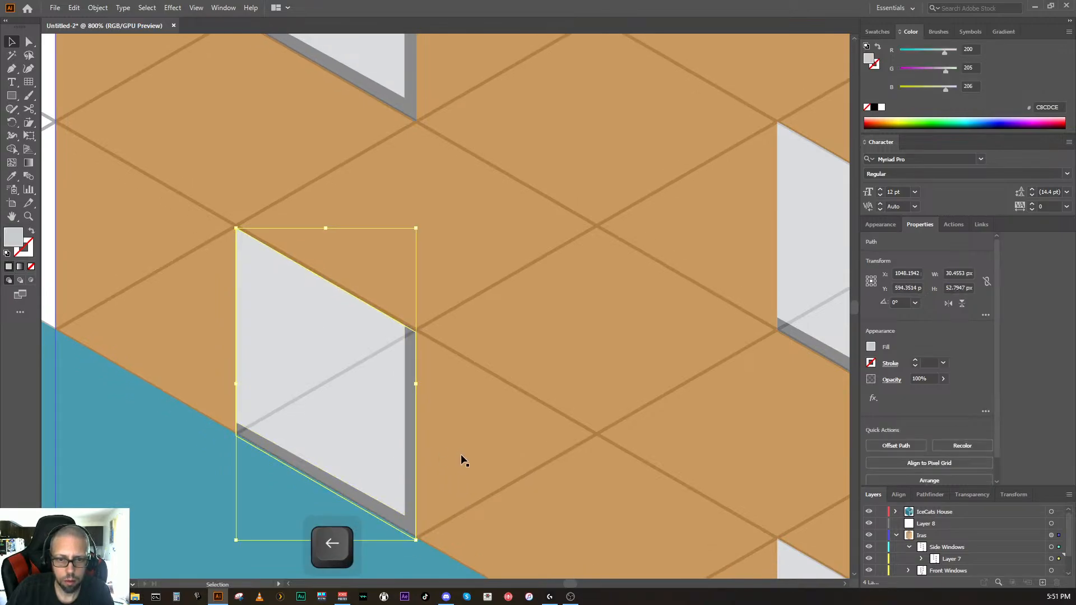
pyautogui.click(411, 452)
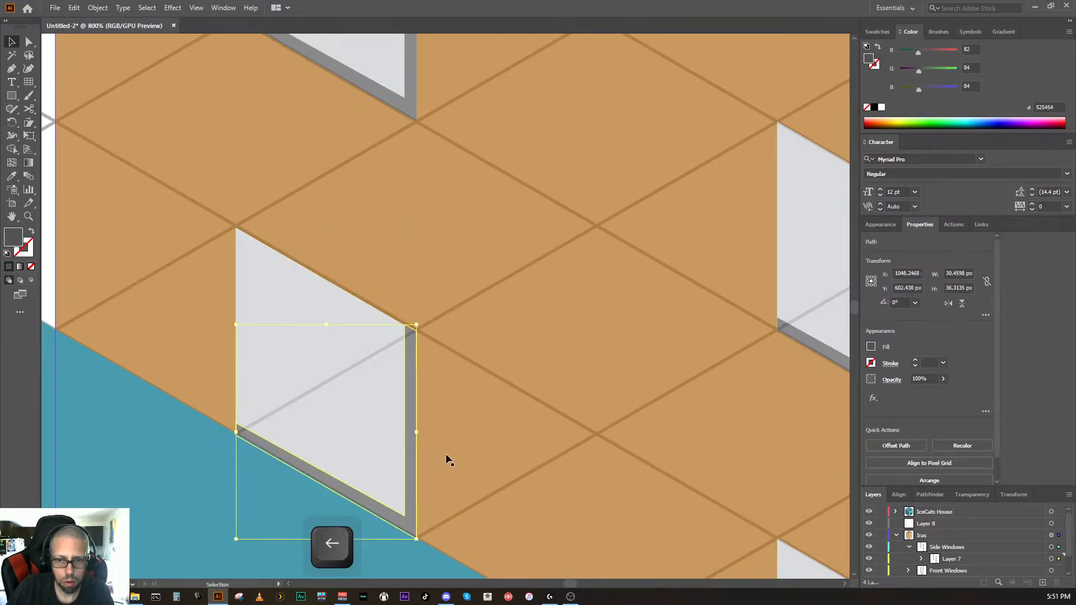
pyautogui.click(367, 441)
pyautogui.press('Right')
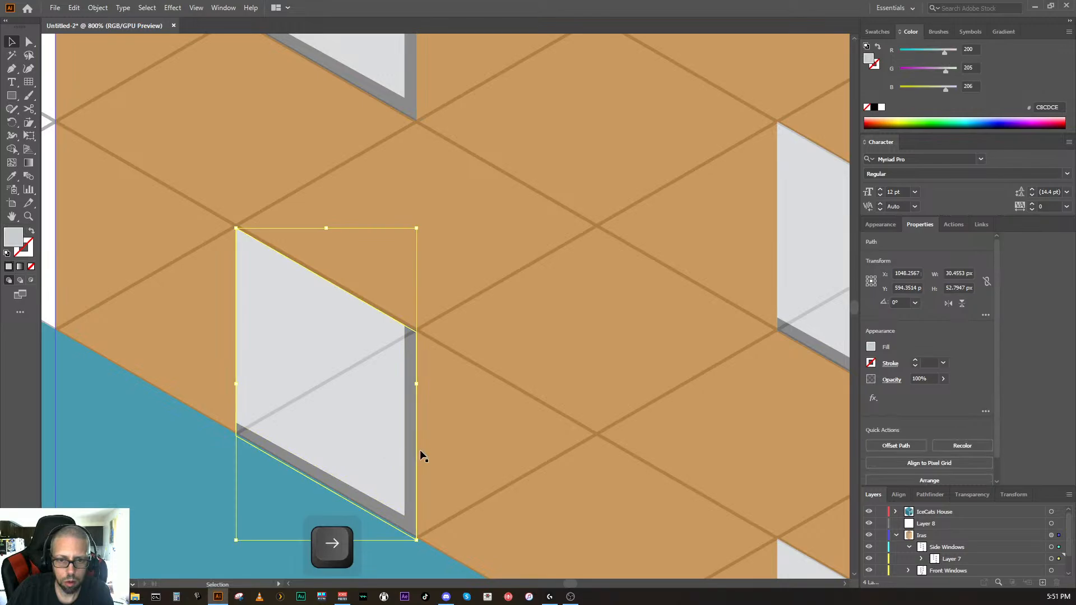
pyautogui.click(472, 453)
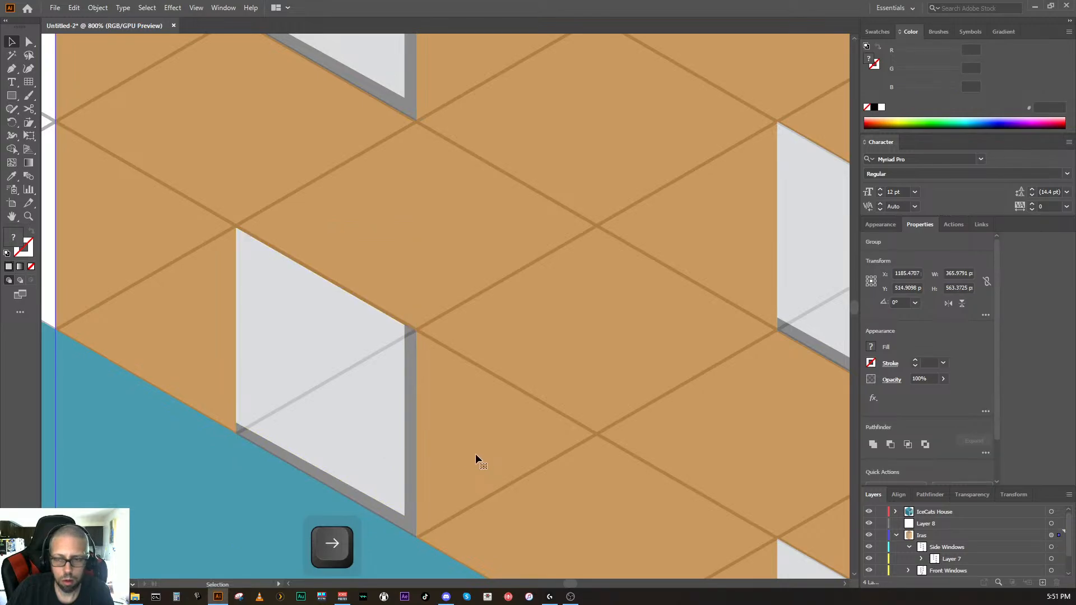
# Step: Check the remaining side windows' edges and the overall appearance of both buildings, and clear the selection
pyautogui.scroll(-5, 475, 453)
pyautogui.moveTo(674, 442); pyautogui.dragTo(297, 294)
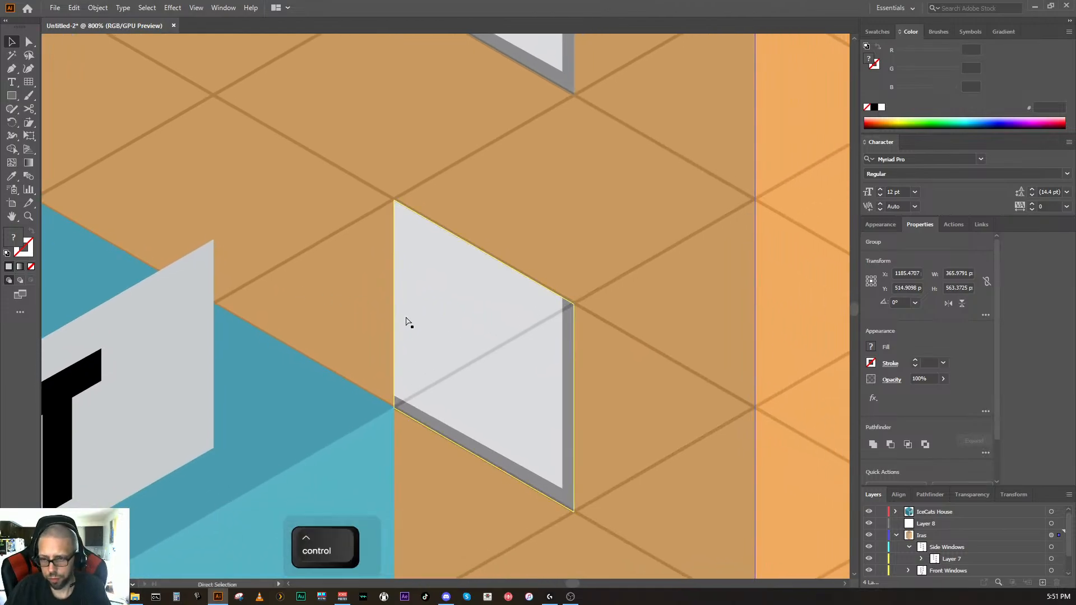
pyautogui.hotkey('ctrl', '-')
pyautogui.hotkey('ctrl', '-')
pyautogui.hotkey('ctrl', '-')
pyautogui.hotkey('ctrl', '-')
pyautogui.hotkey('ctrl', '-')
pyautogui.hotkey('ctrl', '-')
pyautogui.hotkey('ctrl', '-')
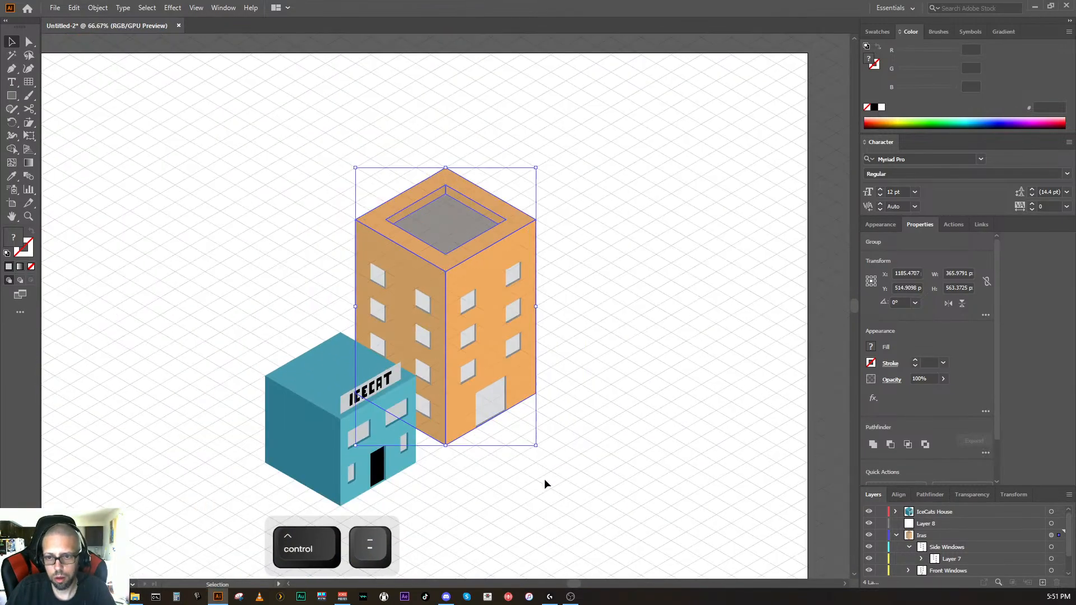
pyautogui.keyDown('ctrl'); pyautogui.click(543, 479); pyautogui.keyUp('ctrl')
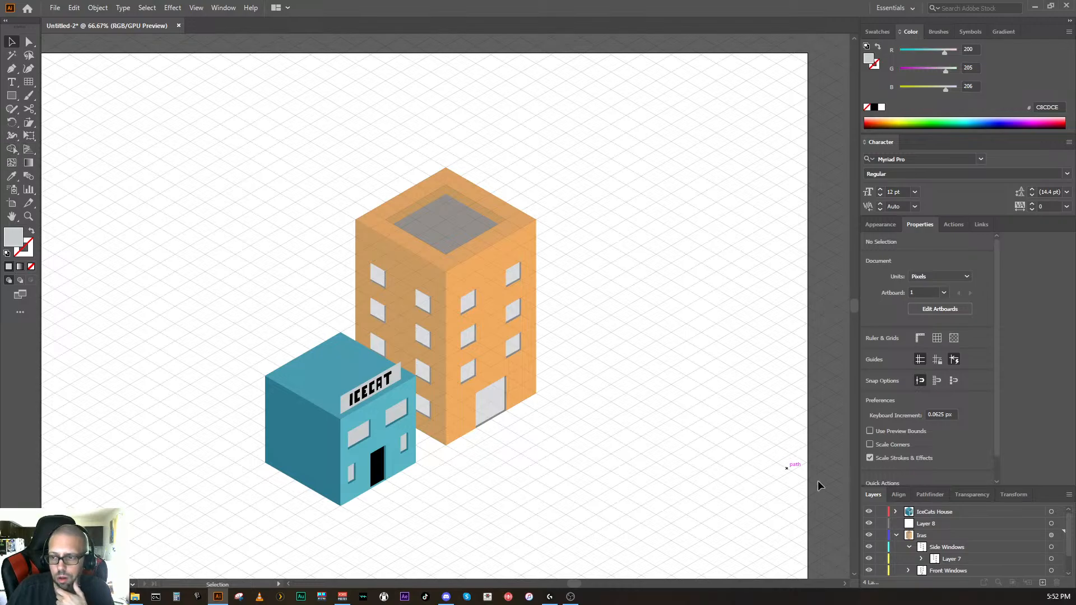
# Step: Add a new layer within the orange building's layer and place it beneath the Building sublayer
pyautogui.scroll(-1, 970, 536)
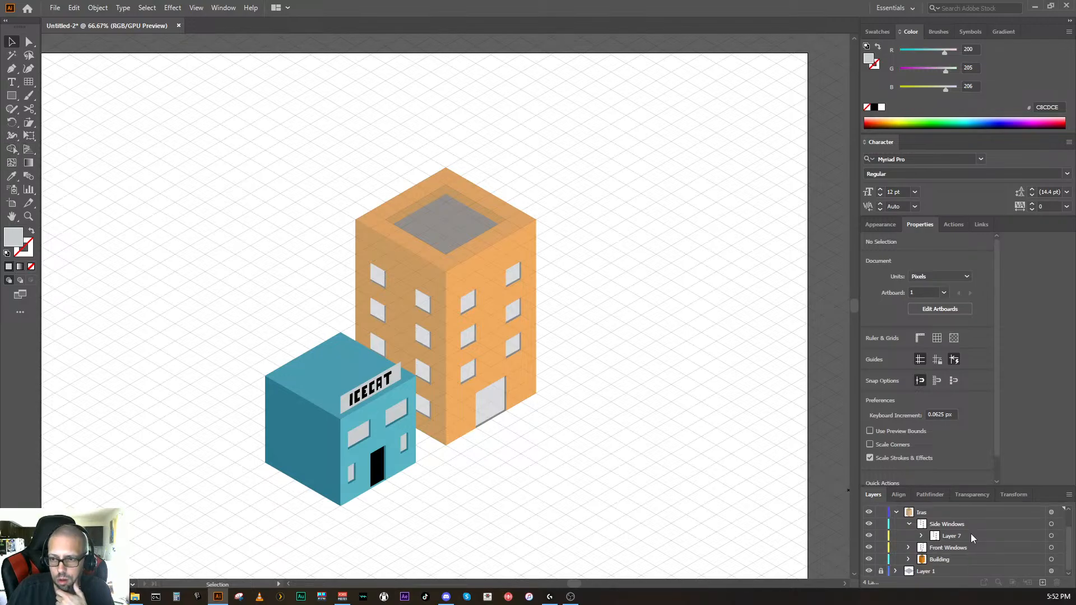
pyautogui.click(994, 562)
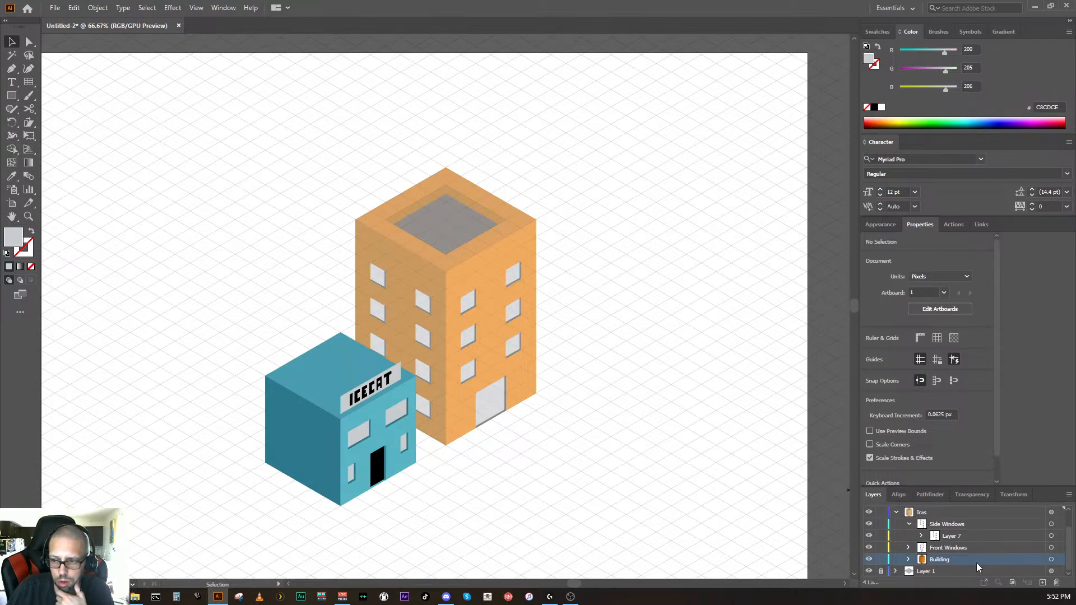
pyautogui.click(907, 559)
pyautogui.scroll(-2, 924, 555)
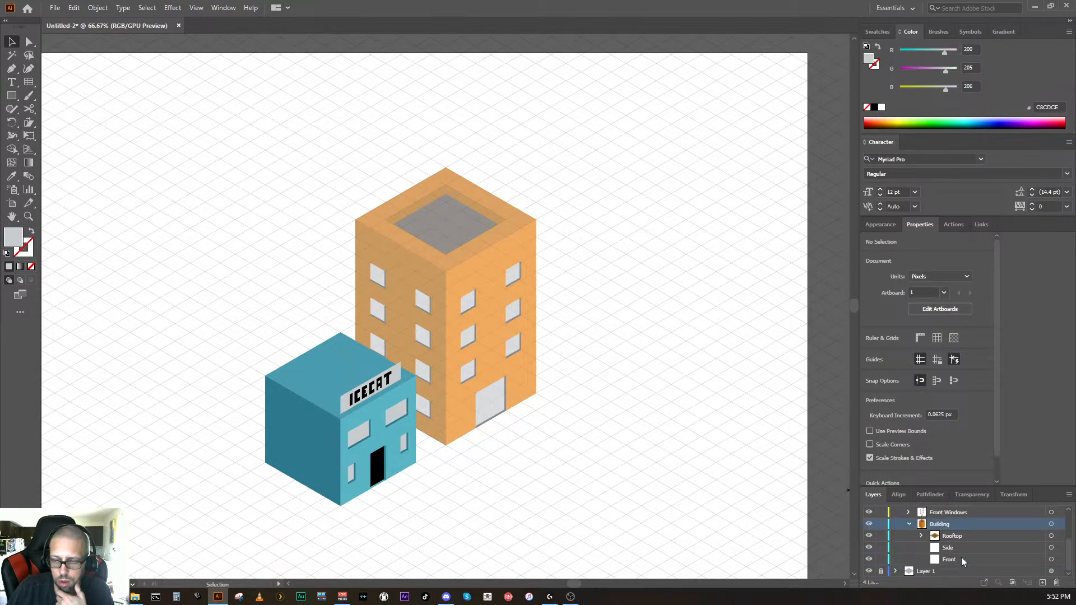
pyautogui.click(909, 523)
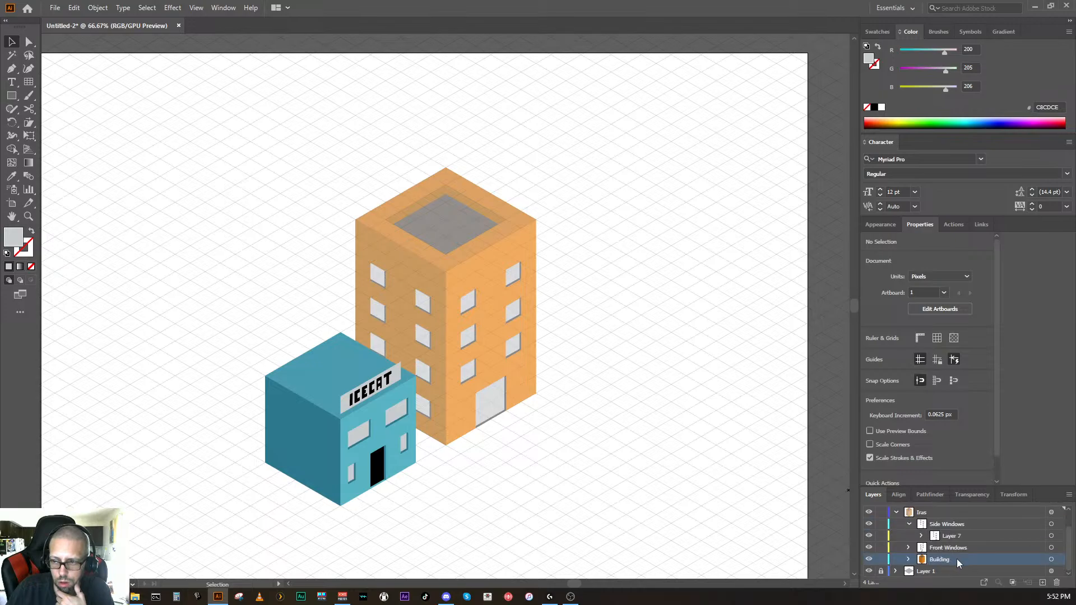
pyautogui.click(1043, 584)
pyautogui.moveTo(946, 513); pyautogui.dragTo(956, 570)
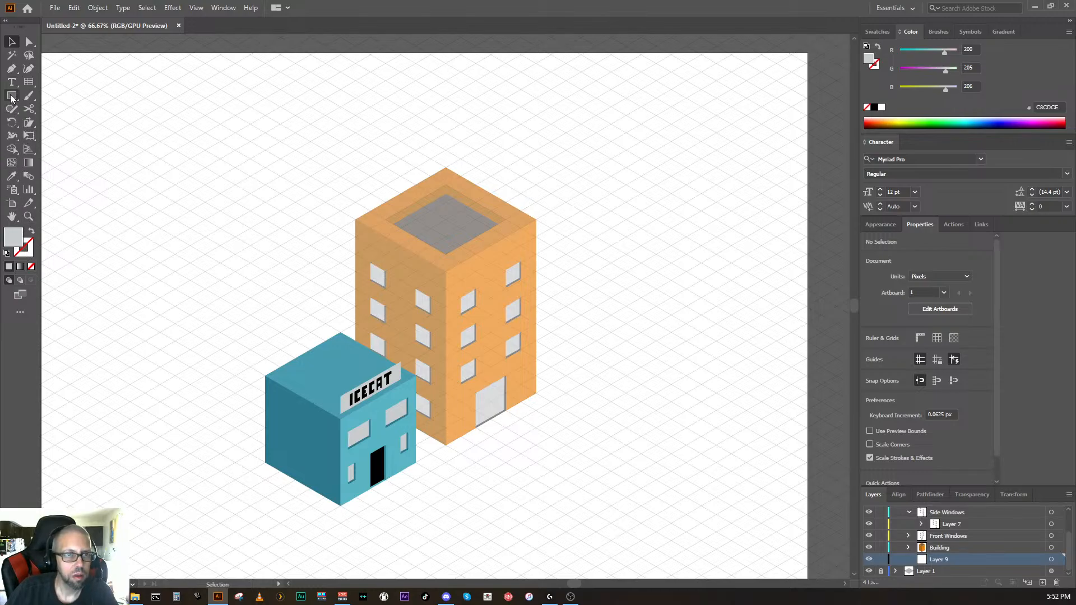
# Step: Hide the IceCats House layer and draw a closed isometric ground parallelogram, about 734 × 423 px, around the orange building's base with the Pen tool
pyautogui.click(12, 69)
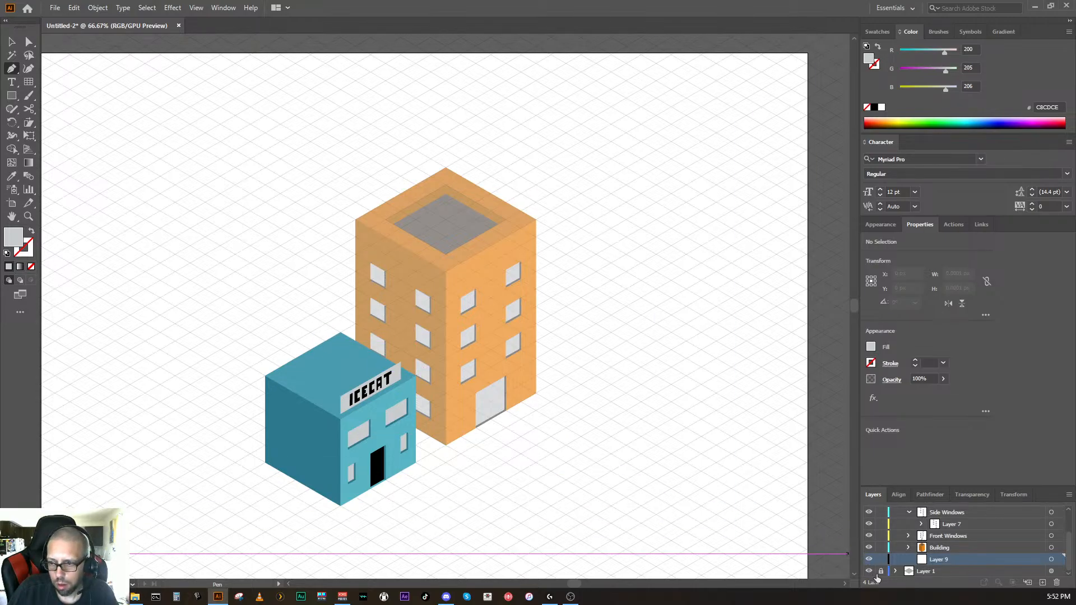
pyautogui.scroll(3, 889, 564)
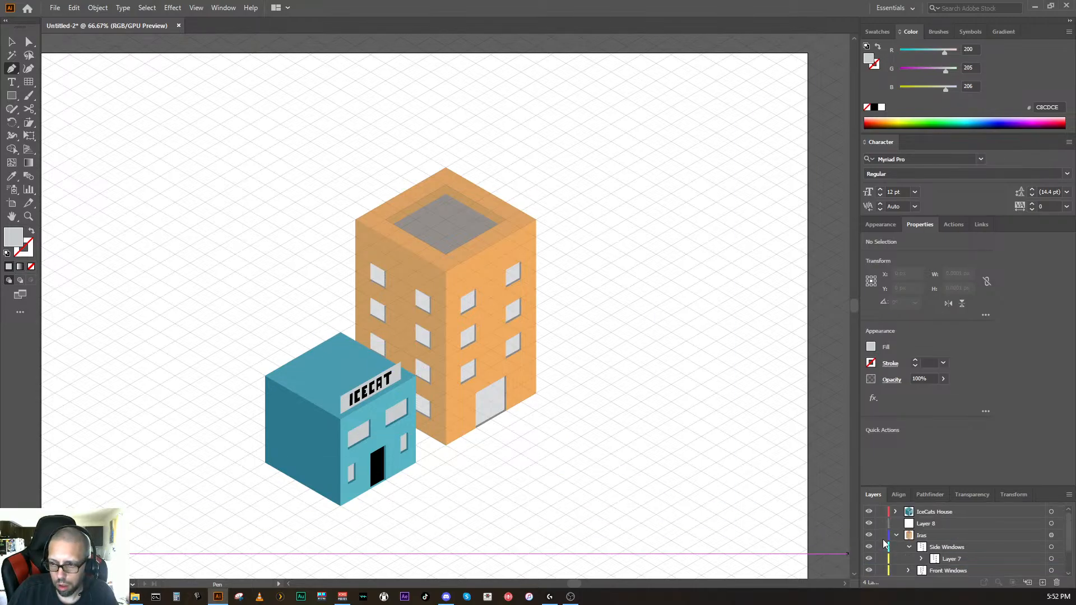
pyautogui.click(869, 512)
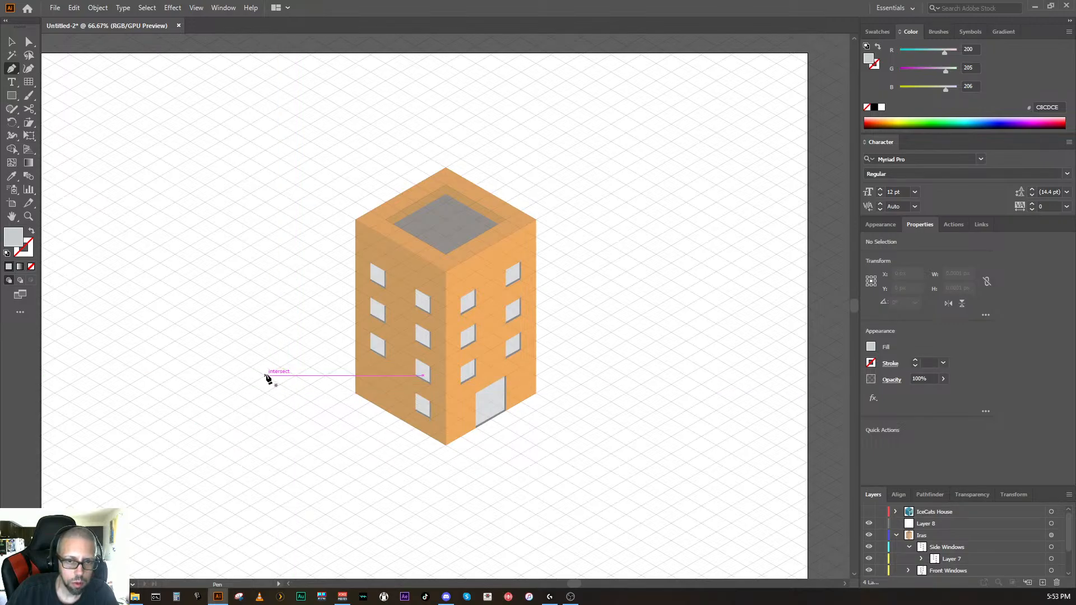
pyautogui.click(279, 367)
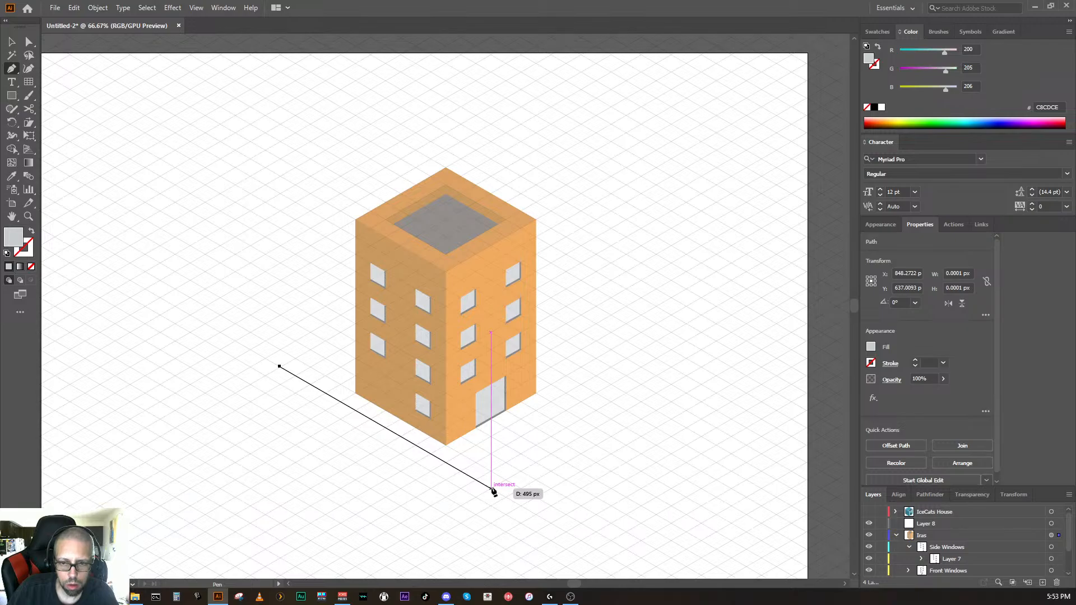
pyautogui.click(492, 488)
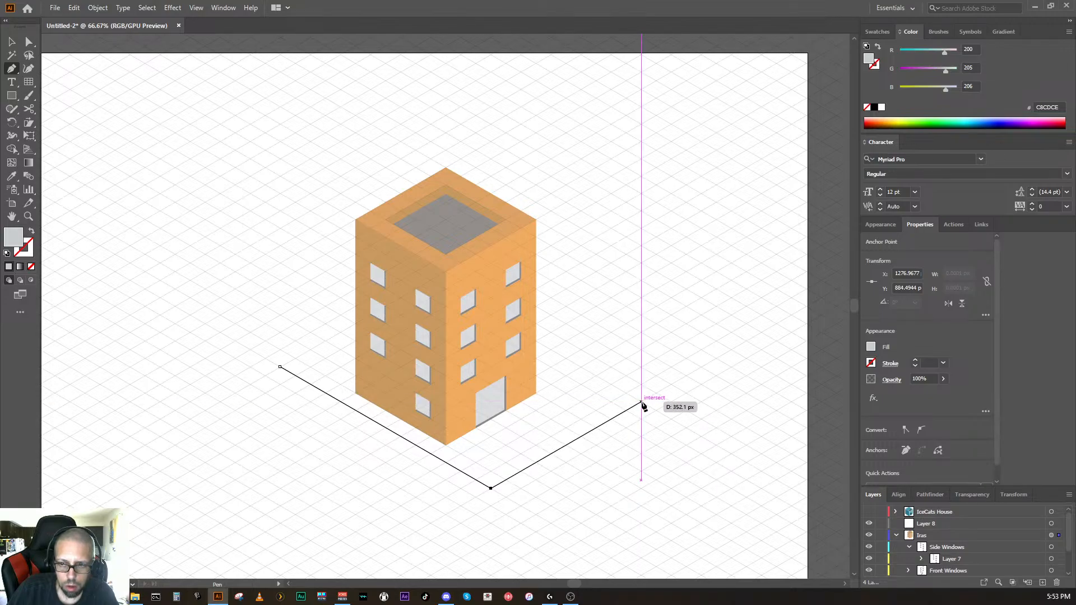
pyautogui.click(642, 402)
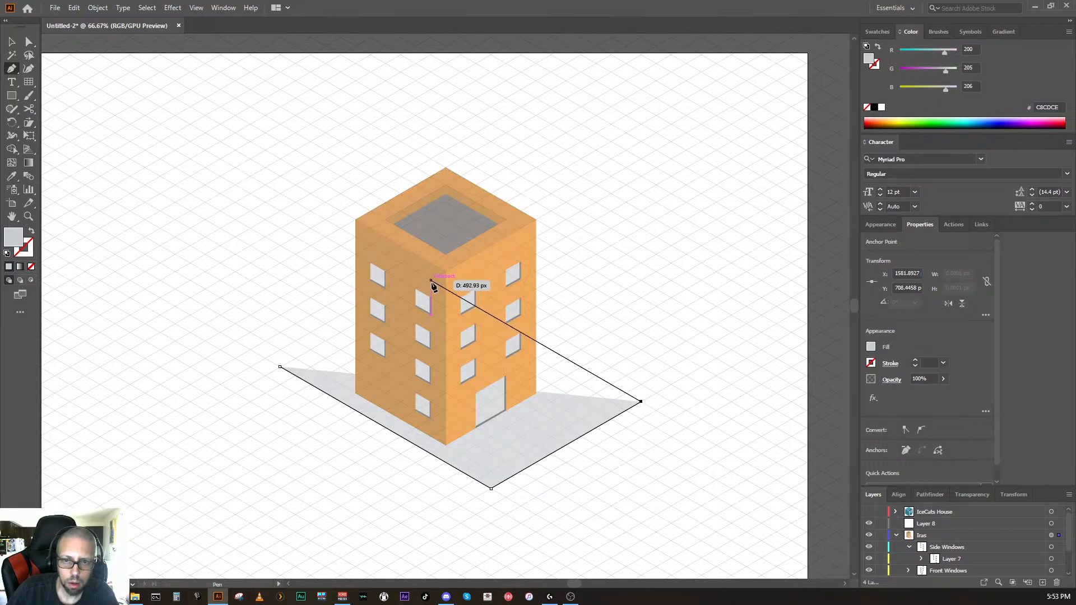
pyautogui.click(430, 280)
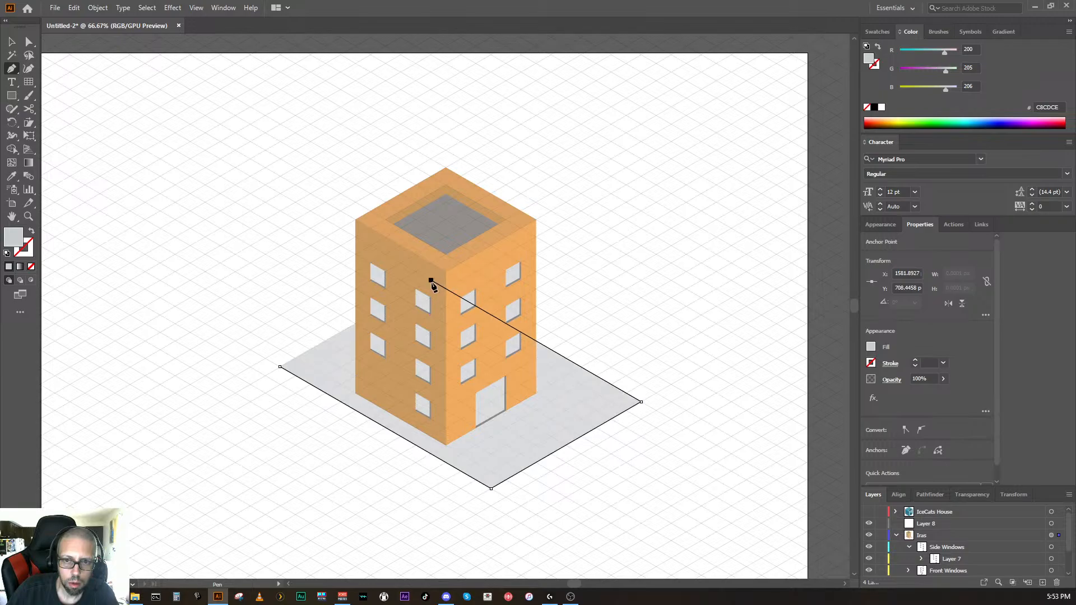
pyautogui.click(281, 367)
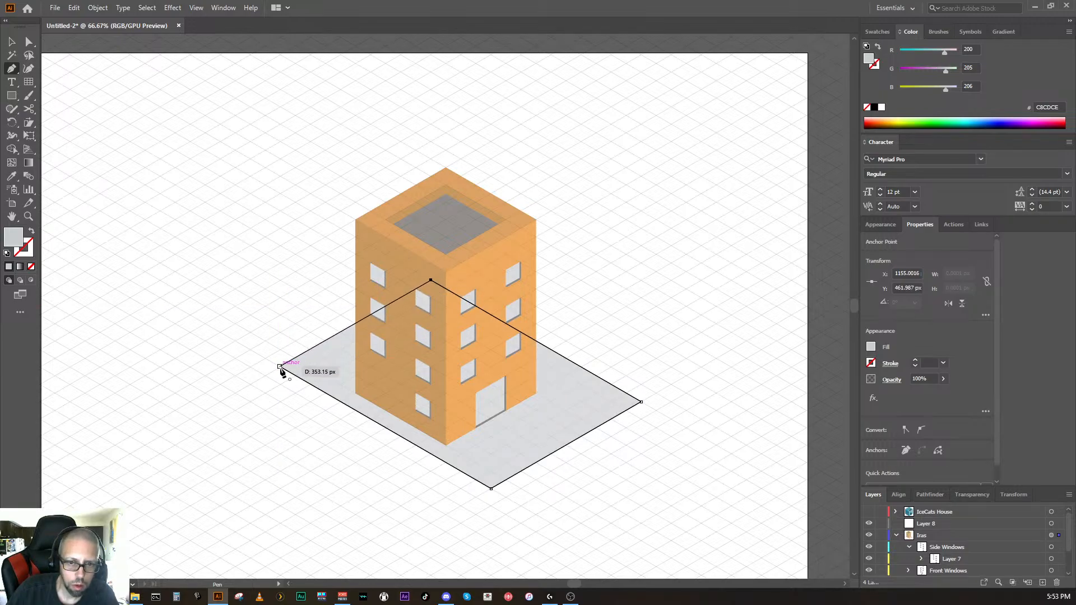
pyautogui.press('ctrl')
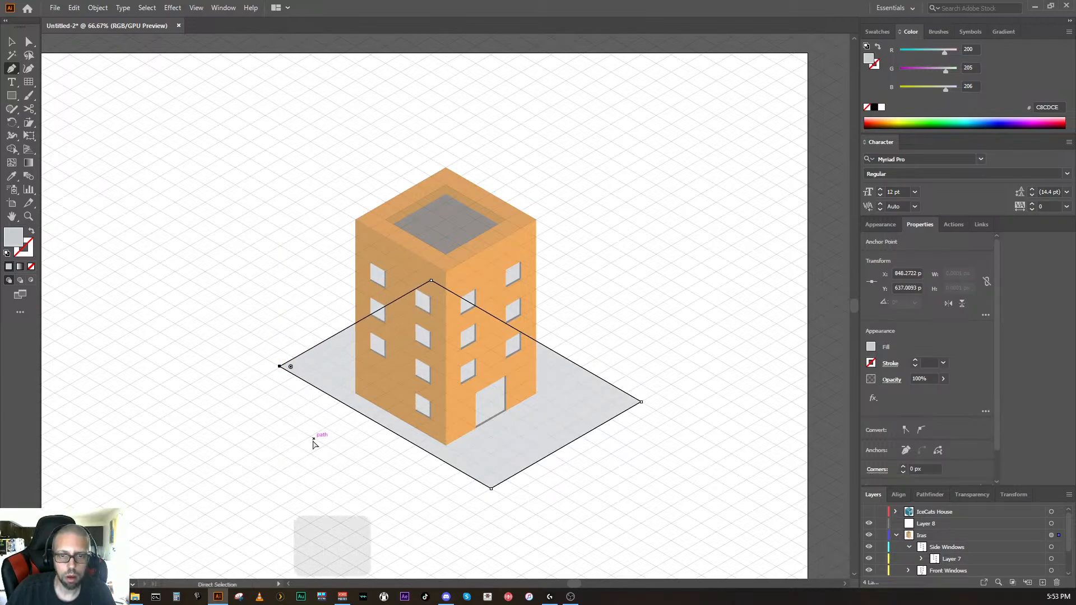
pyautogui.keyDown('ctrl'); pyautogui.click(217, 396); pyautogui.keyUp('ctrl')
# Step: Fill the ground parallelogram with dark green 2E6024 and deselect it
pyautogui.keyDown('ctrl'); pyautogui.click(487, 468); pyautogui.keyUp('ctrl')
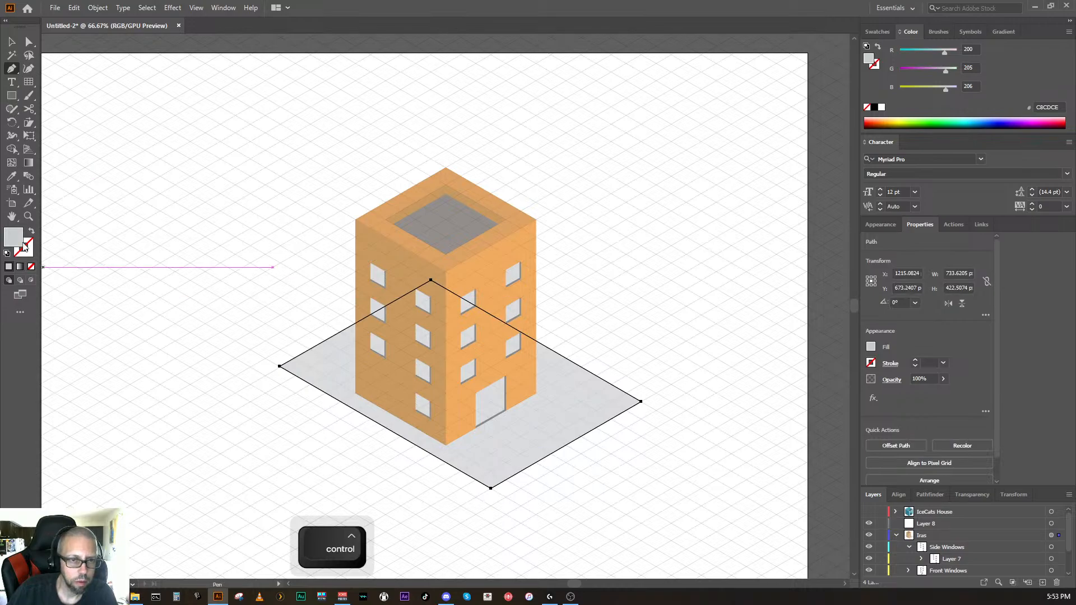
pyautogui.doubleClick(20, 239)
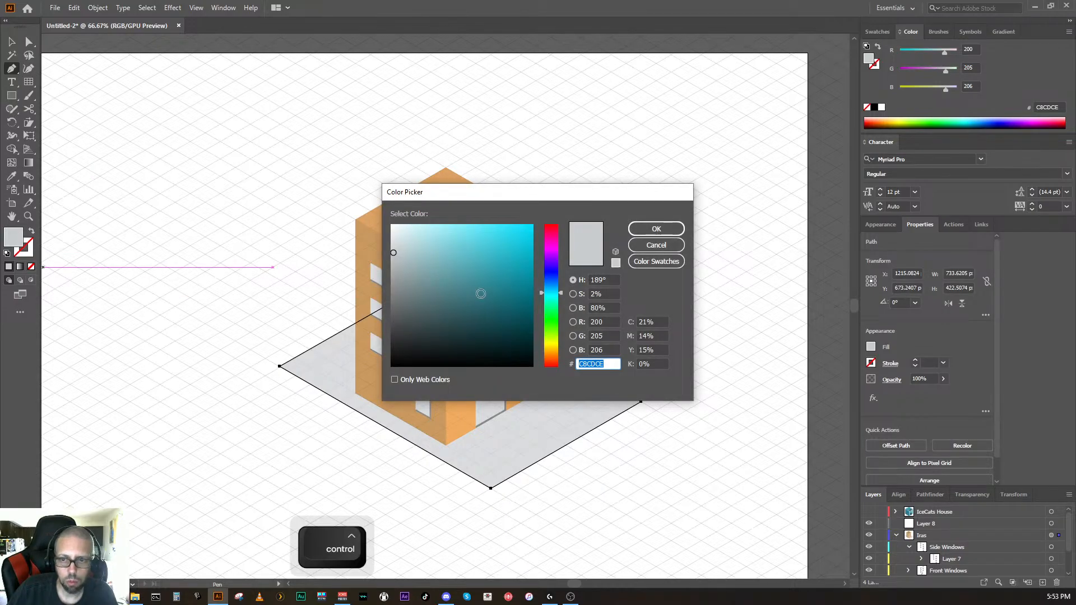
pyautogui.click(494, 298)
pyautogui.click(557, 320)
pyautogui.click(559, 324)
pyautogui.moveTo(518, 317)
pyautogui.mouseDown()
pyautogui.moveTo(505, 327)
pyautogui.moveTo(480, 313)
pyautogui.mouseUp()
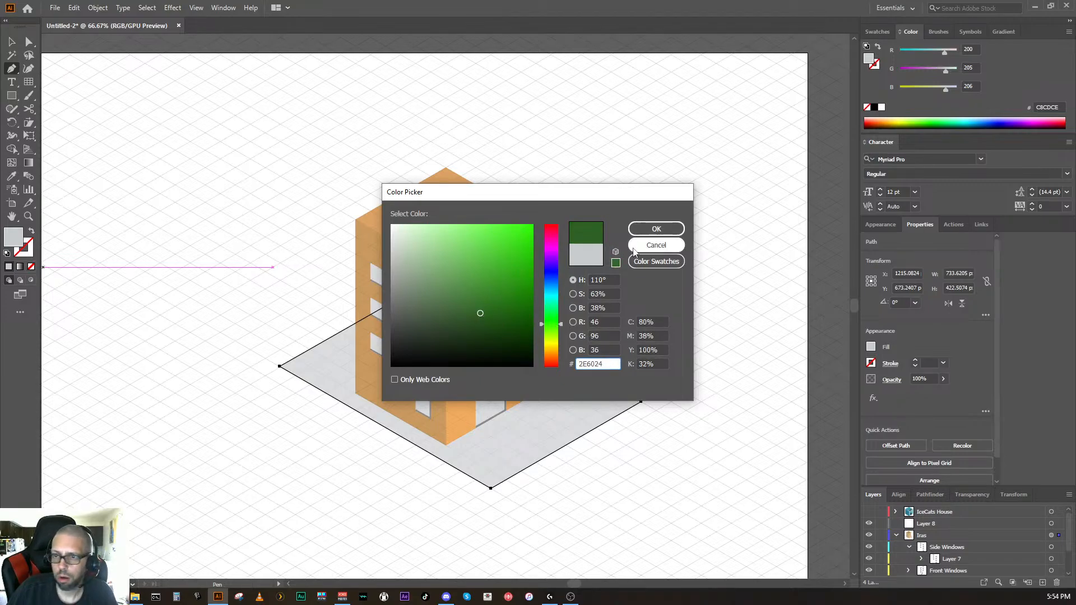
pyautogui.click(638, 249)
pyautogui.keyDown('ctrl'); pyautogui.click(665, 455); pyautogui.keyUp('ctrl')
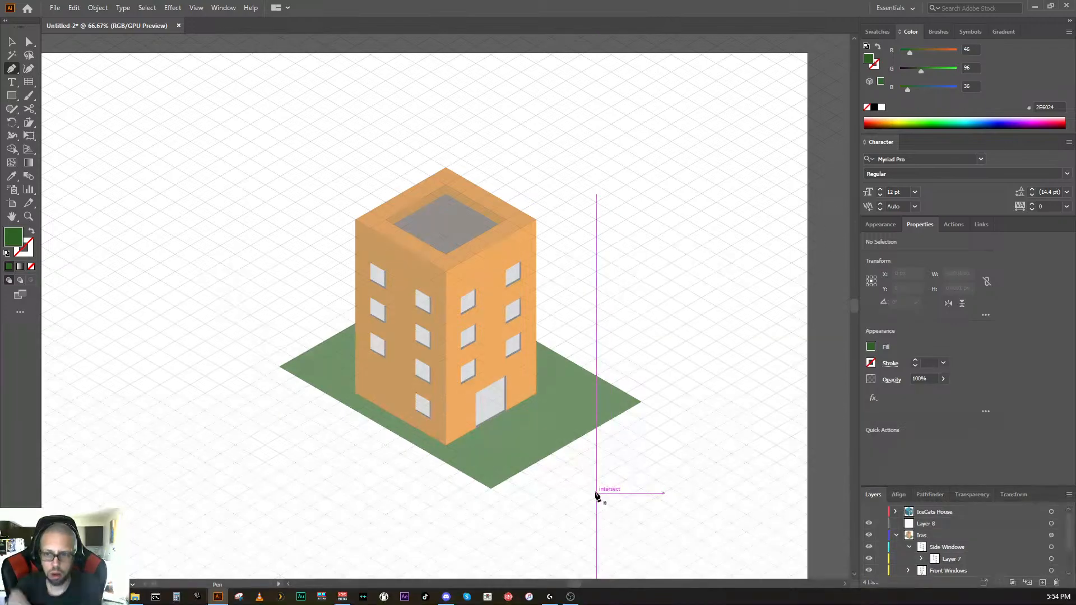
# Step: Move the green ground's rear edge inward along the grid so the shape measures about 702 × 405 px, and deselect it
pyautogui.keyDown('ctrl'); pyautogui.click(606, 409); pyautogui.keyUp('ctrl')
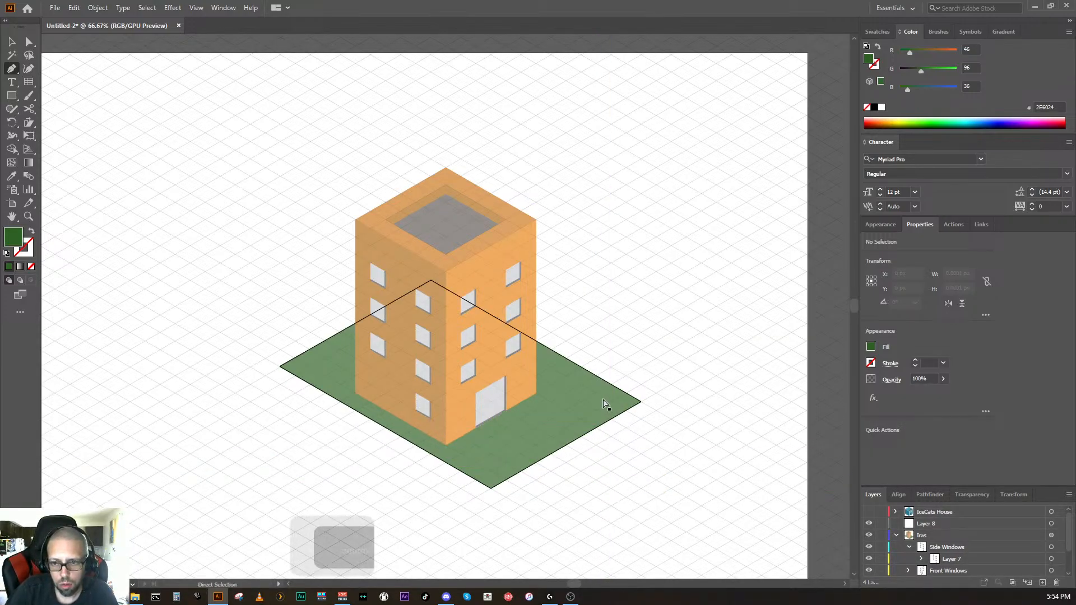
pyautogui.keyDown('ctrl'); pyautogui.click(641, 402); pyautogui.keyUp('ctrl')
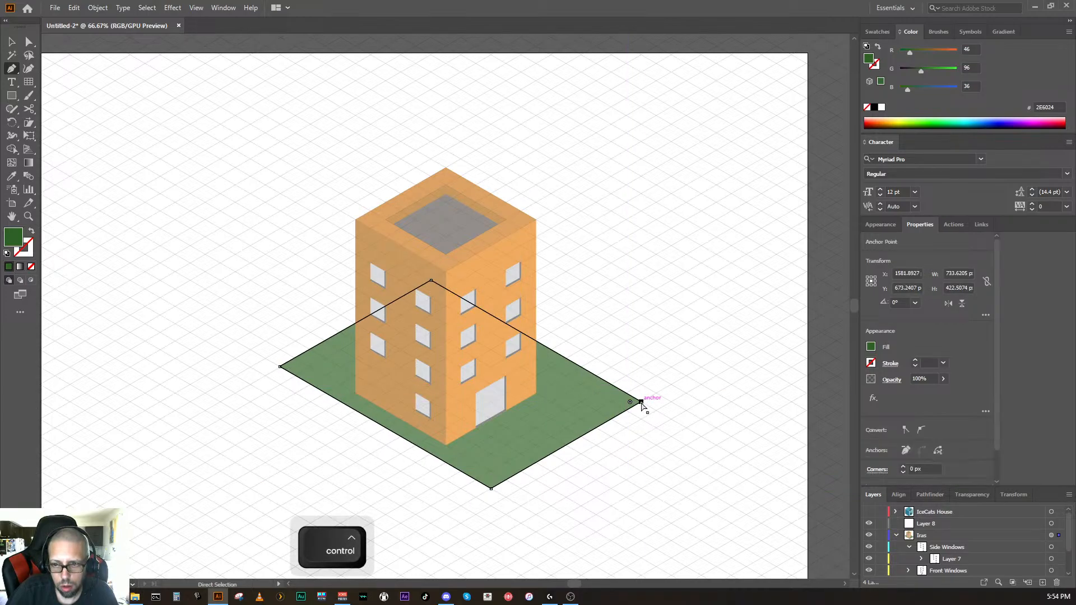
pyautogui.keyDown('ctrl'); pyautogui.click(431, 280); pyautogui.keyUp('ctrl')
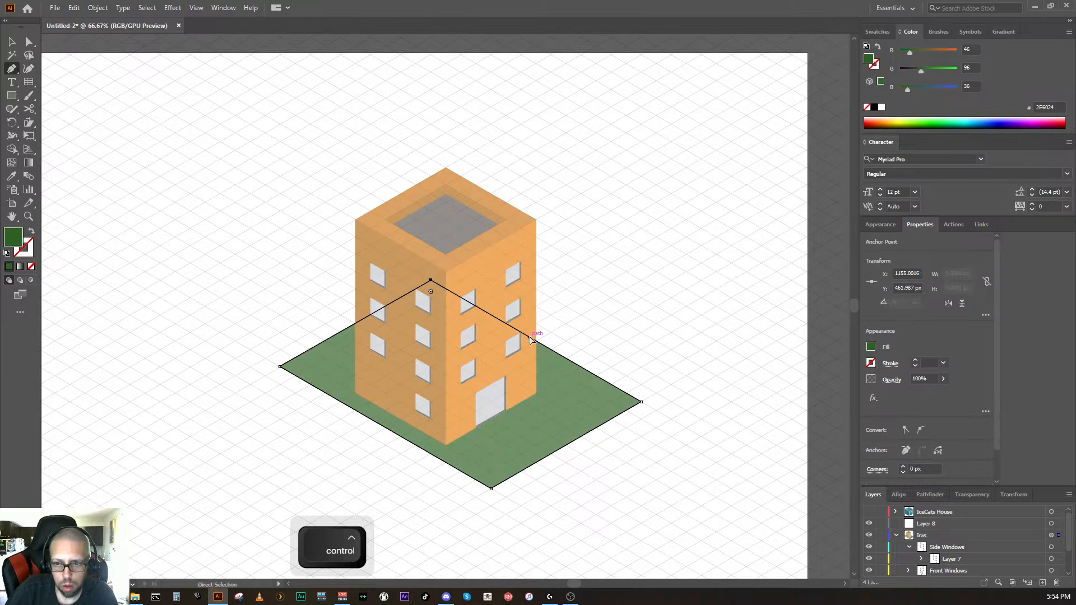
pyautogui.moveTo(531, 340); pyautogui.dragTo(512, 350)
pyautogui.keyDown('ctrl'); pyautogui.click(621, 477); pyautogui.keyUp('ctrl')
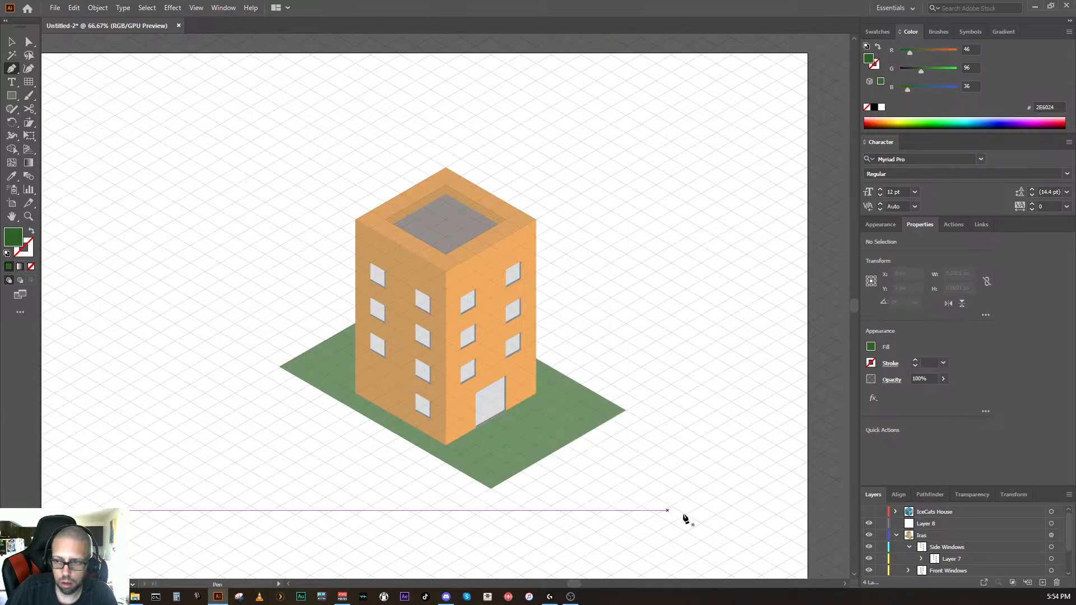
pyautogui.click(870, 512)
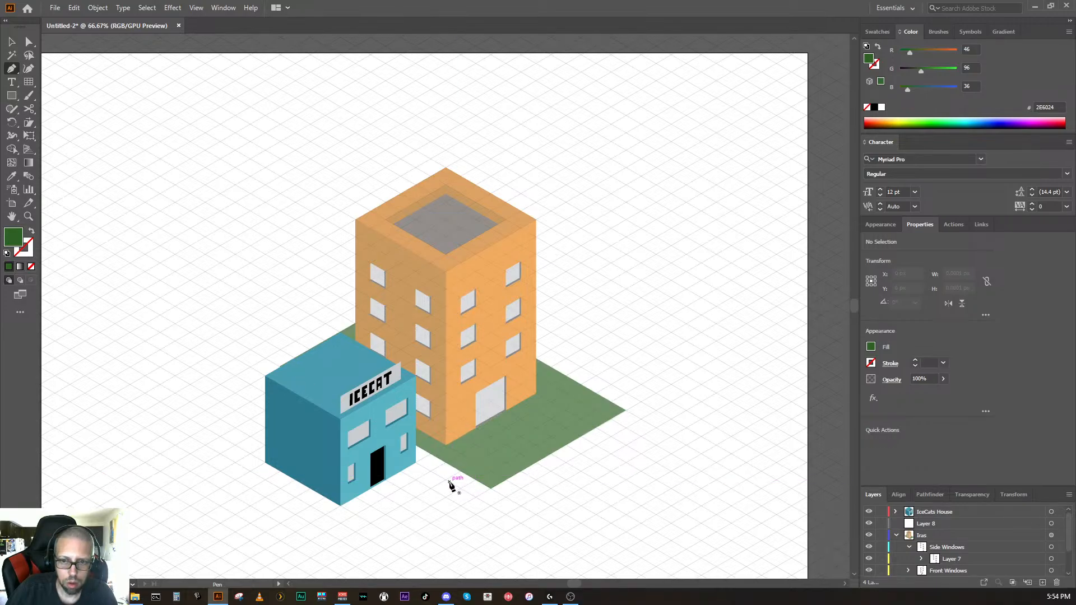
pyautogui.keyDown('ctrl'); pyautogui.click(480, 485); pyautogui.keyUp('ctrl')
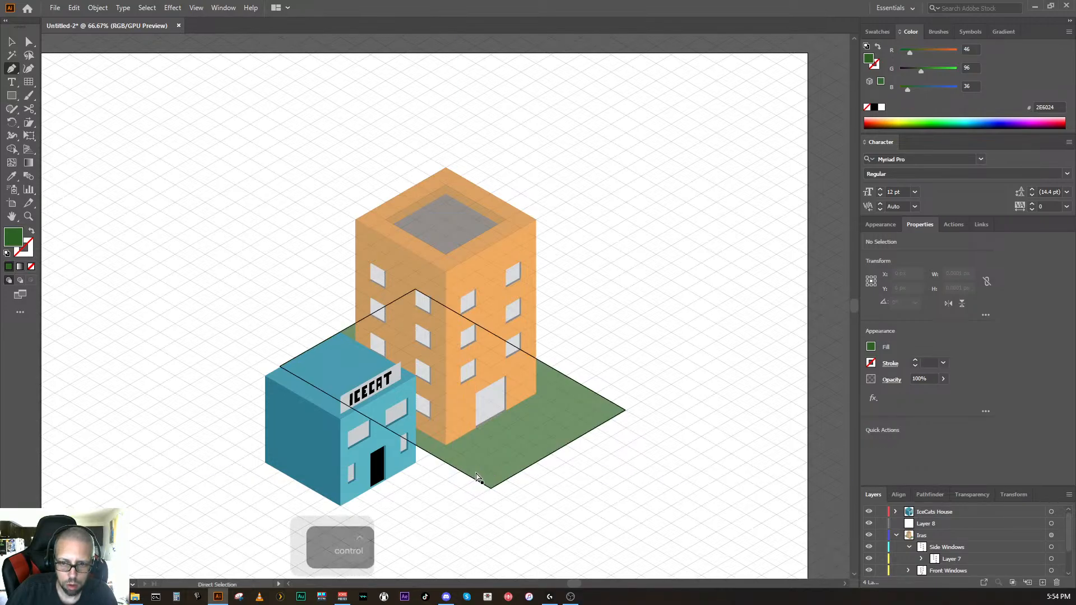
pyautogui.keyDown('ctrl'); pyautogui.click(491, 488); pyautogui.keyUp('ctrl')
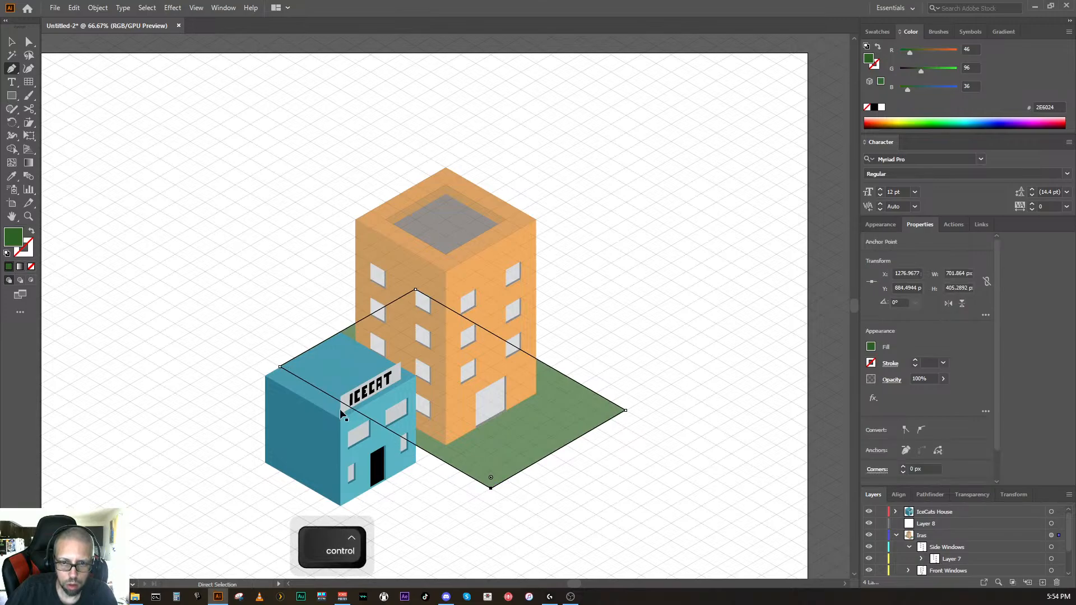
pyautogui.keyDown('ctrl'); pyautogui.click(280, 367); pyautogui.keyUp('ctrl')
pyautogui.keyDown('ctrl'); pyautogui.click(408, 445); pyautogui.keyUp('ctrl')
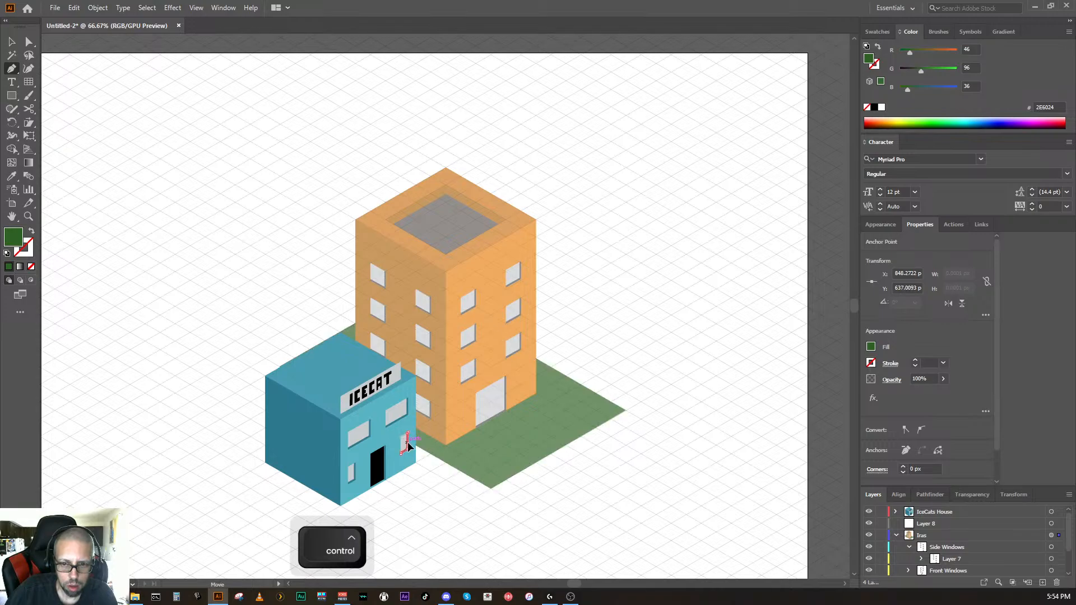
pyautogui.keyDown('ctrl'); pyautogui.click(470, 497); pyautogui.keyUp('ctrl')
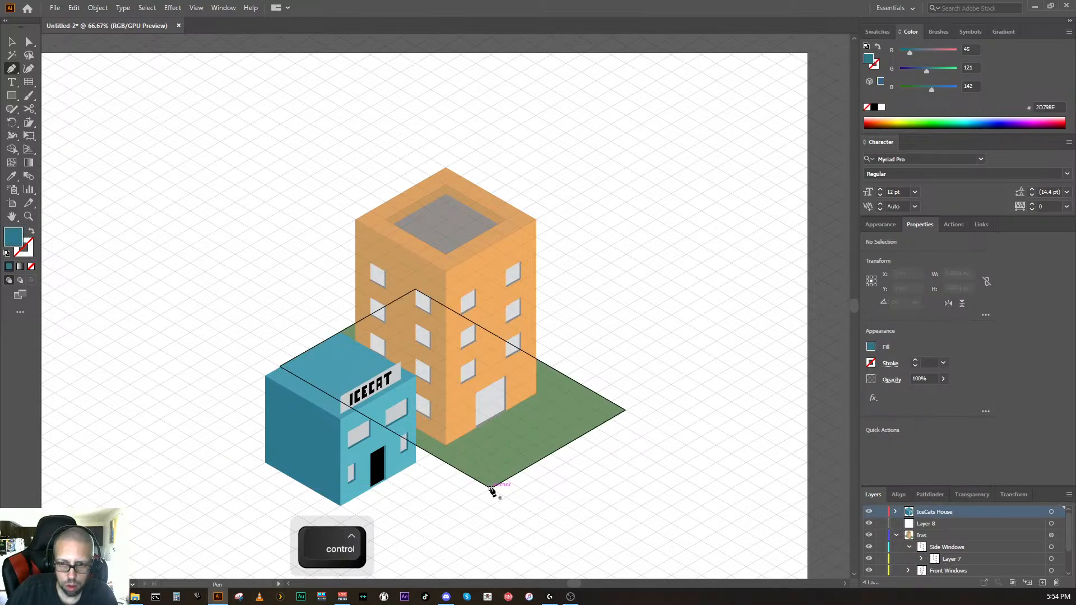
pyautogui.keyDown('ctrl'); pyautogui.click(491, 489); pyautogui.keyUp('ctrl')
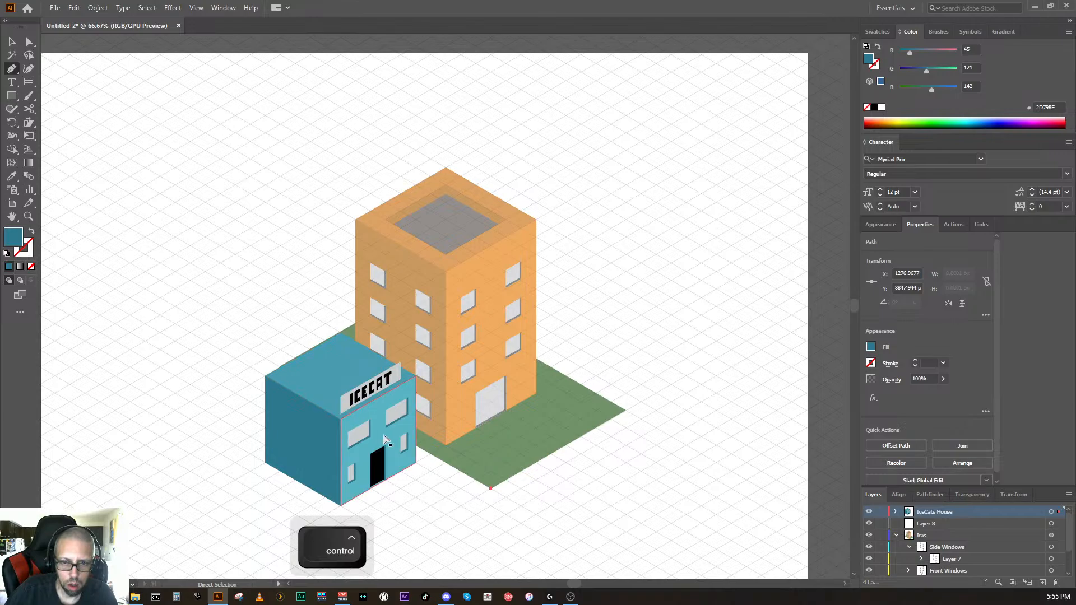
pyautogui.keyDown('ctrl'); pyautogui.click(280, 370); pyautogui.keyUp('ctrl')
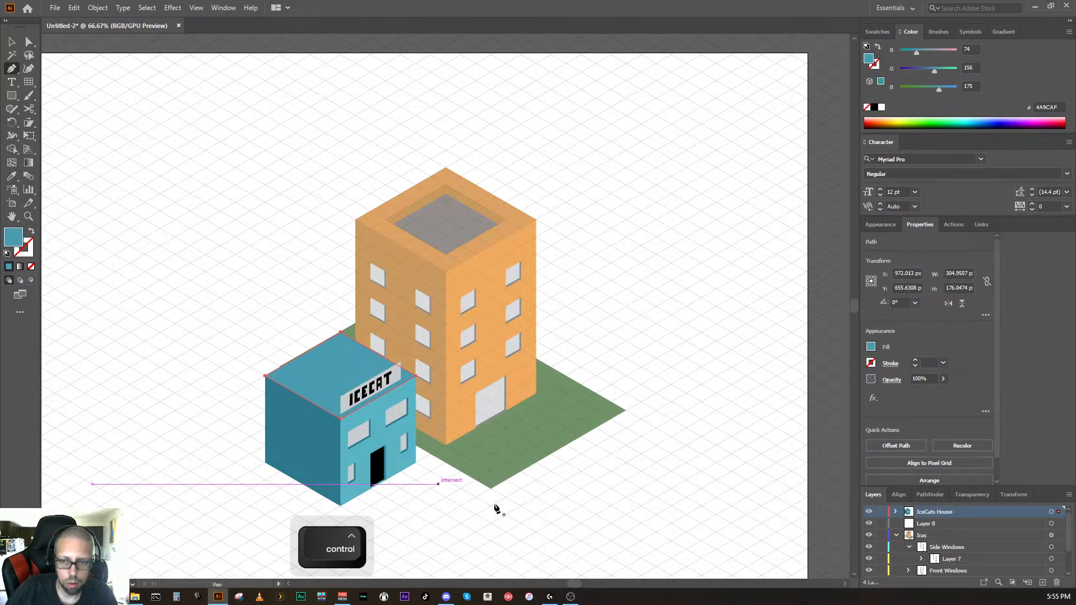
pyautogui.click(869, 512)
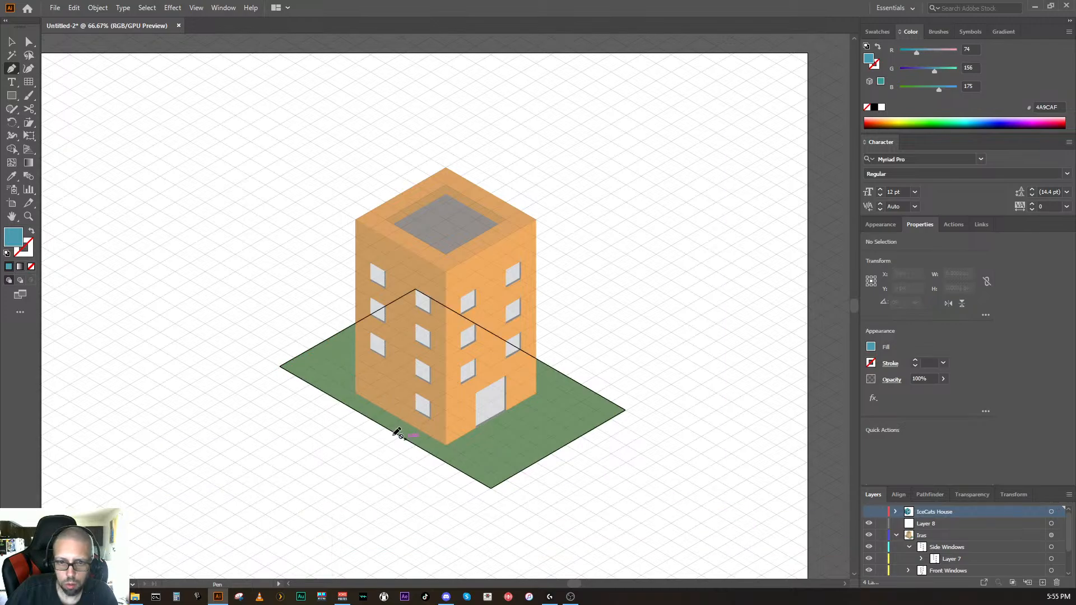
# Step: Extend the green ground by moving its front-left edge along the grid about 365 px left and 212 px down
pyautogui.keyDown('ctrl'); pyautogui.click(280, 367); pyautogui.keyUp('ctrl')
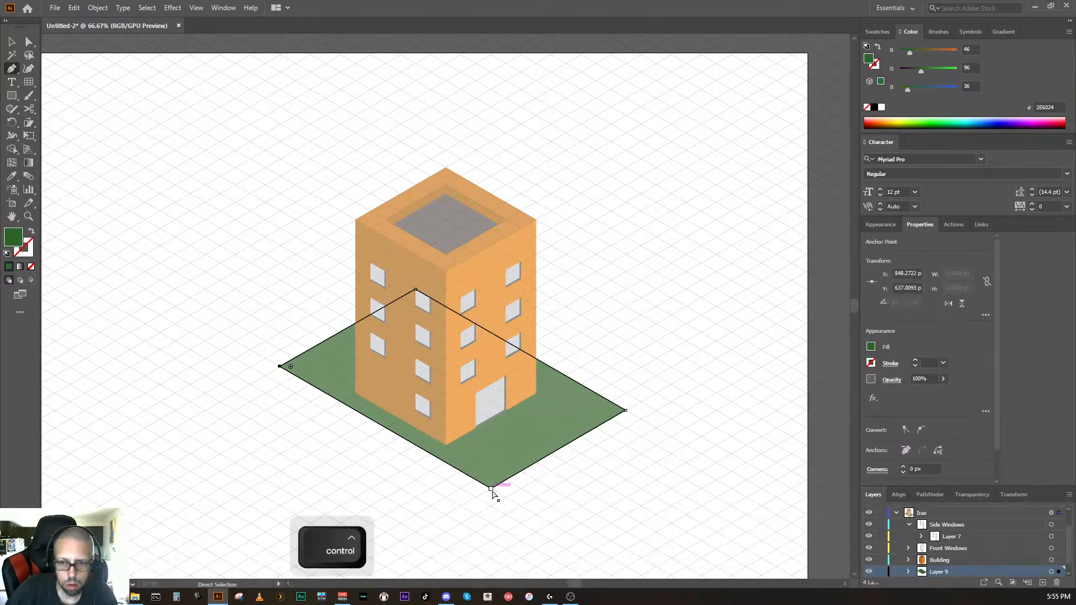
pyautogui.keyDown('ctrl'); pyautogui.click(491, 489); pyautogui.keyUp('ctrl')
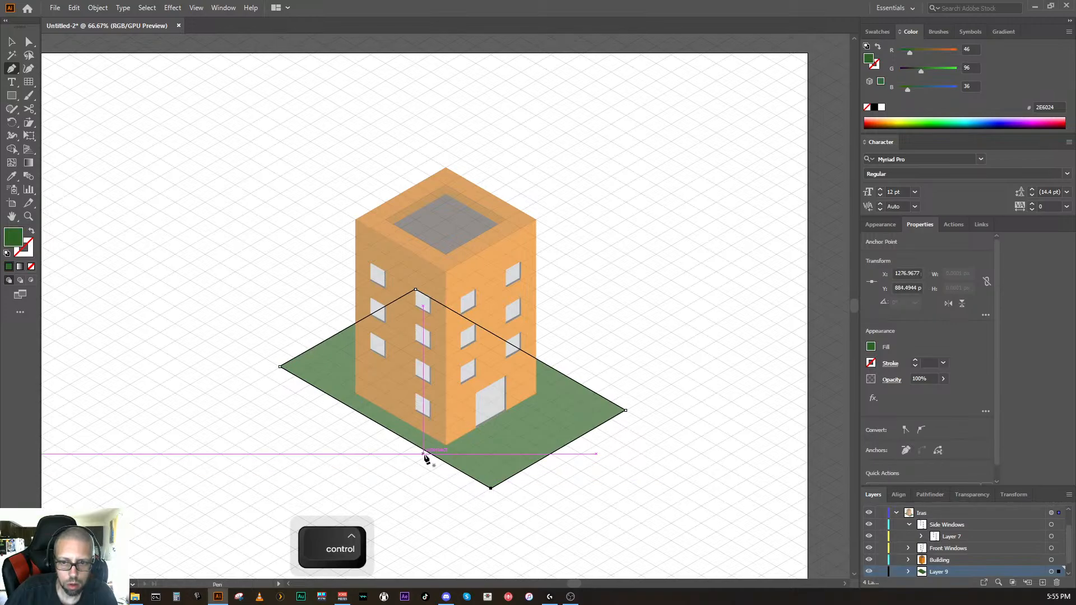
pyautogui.press('ctrl')
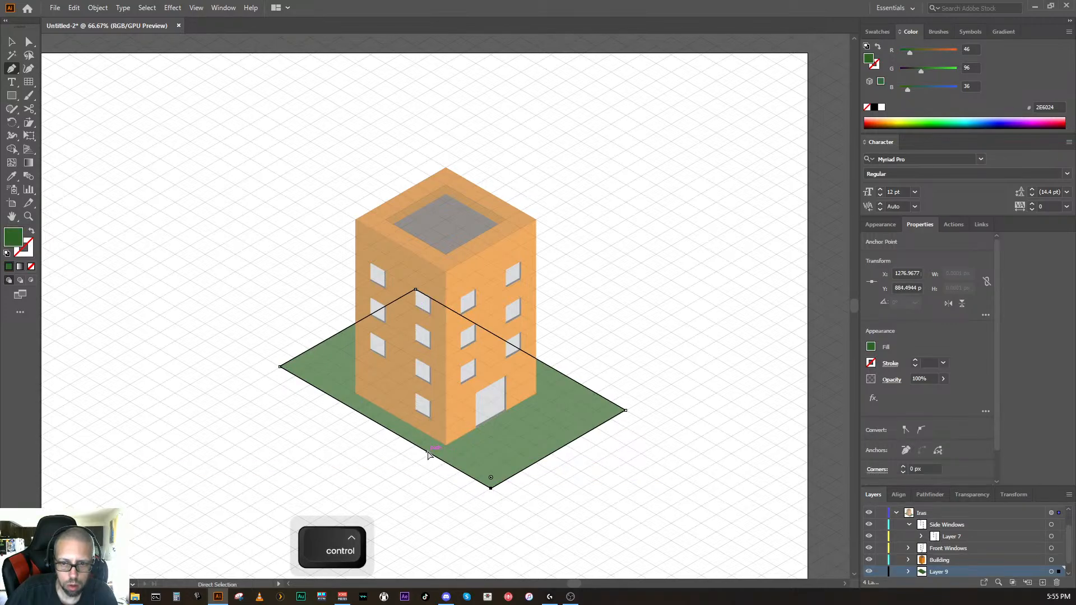
pyautogui.moveTo(427, 452); pyautogui.dragTo(248, 561)
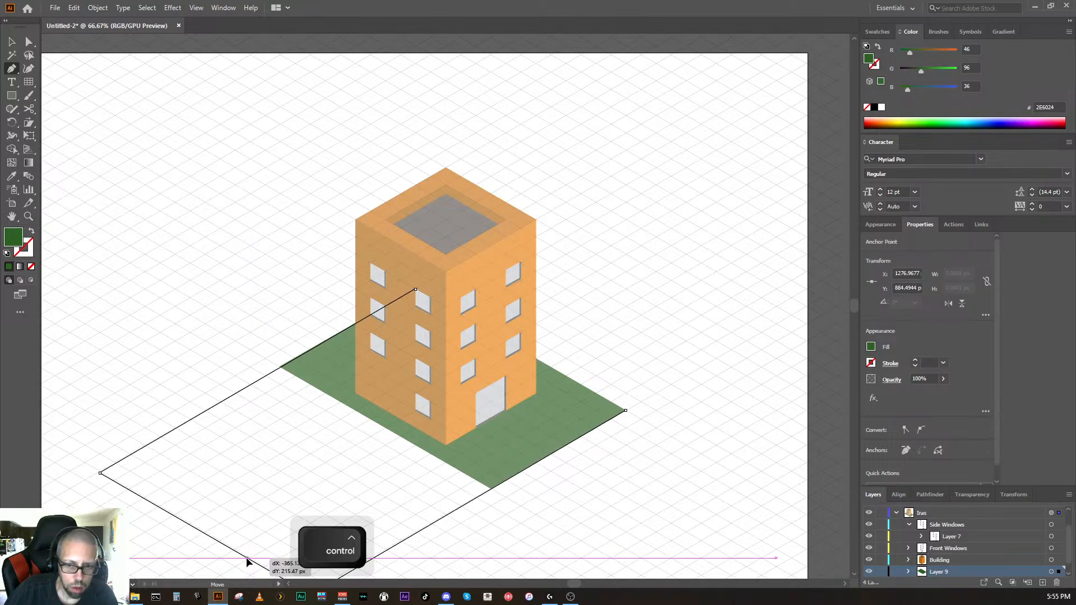
pyautogui.moveTo(247, 561); pyautogui.dragTo(248, 559)
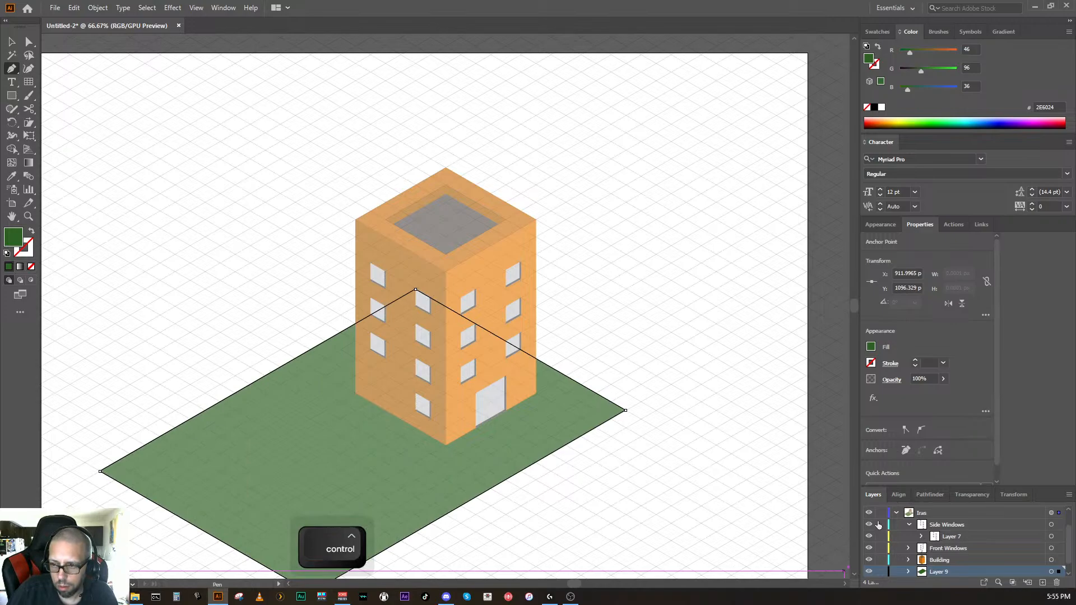
# Step: Show the IceCats House layer and deselect the green ground shape
pyautogui.scroll(2, 878, 520)
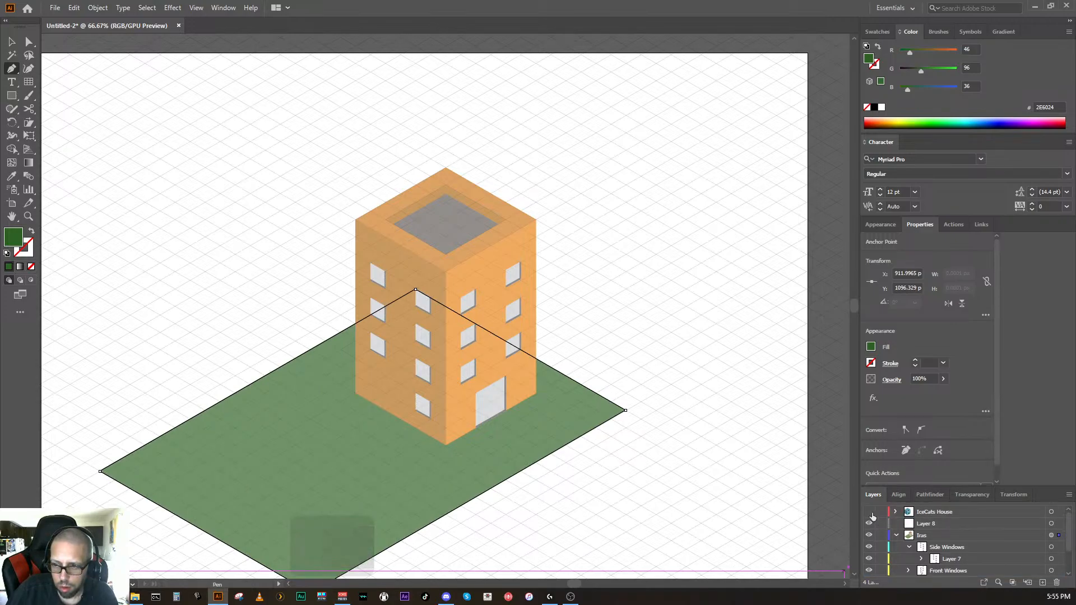
pyautogui.click(870, 512)
pyautogui.keyDown('ctrl'); pyautogui.click(710, 530); pyautogui.keyUp('ctrl')
pyautogui.press('space')
pyautogui.moveTo(713, 526); pyautogui.dragTo(683, 408)
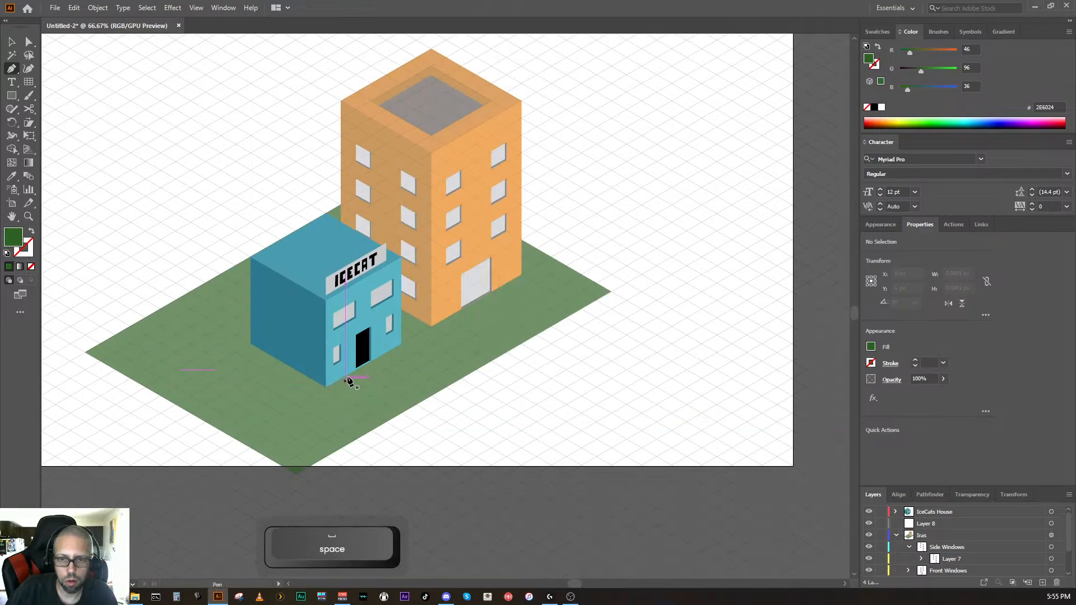
pyautogui.press('space')
pyautogui.moveTo(687, 370); pyautogui.dragTo(644, 458)
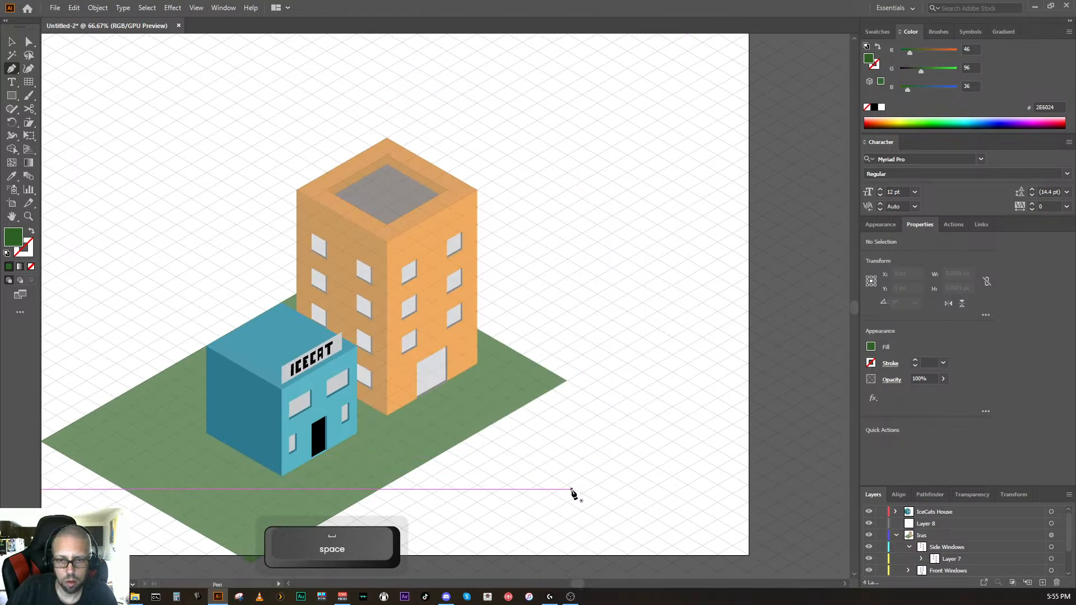
pyautogui.press('space')
pyautogui.moveTo(572, 476); pyautogui.dragTo(617, 367)
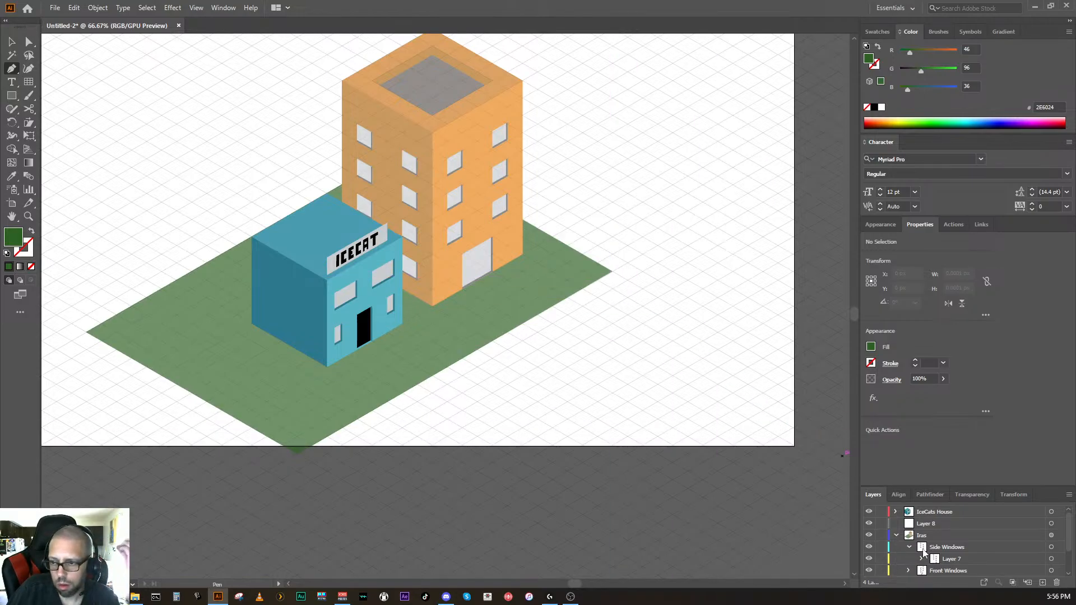
# Step: Lock the green ground sublayer and the orange building's parent layer, collapsing its Side Windows sublayer
pyautogui.scroll(-3, 923, 552)
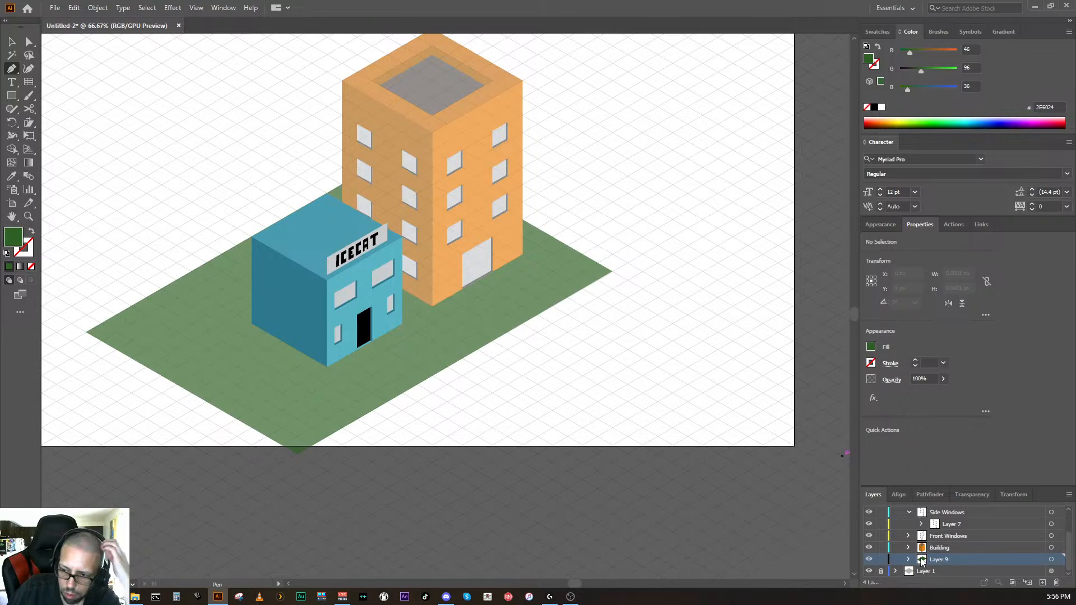
pyautogui.moveTo(922, 562); pyautogui.dragTo(925, 571)
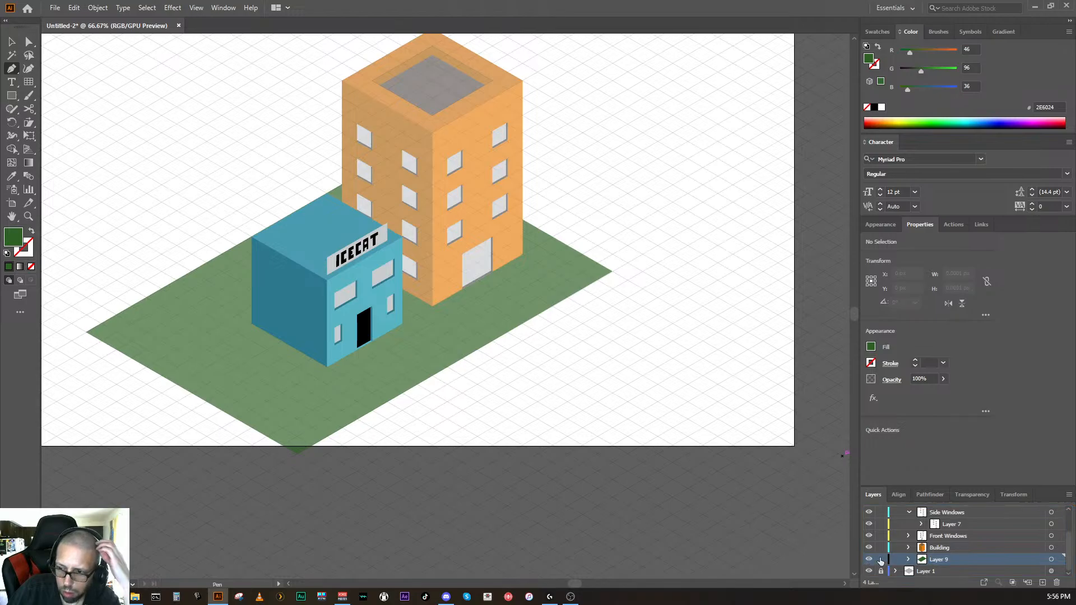
pyautogui.click(880, 559)
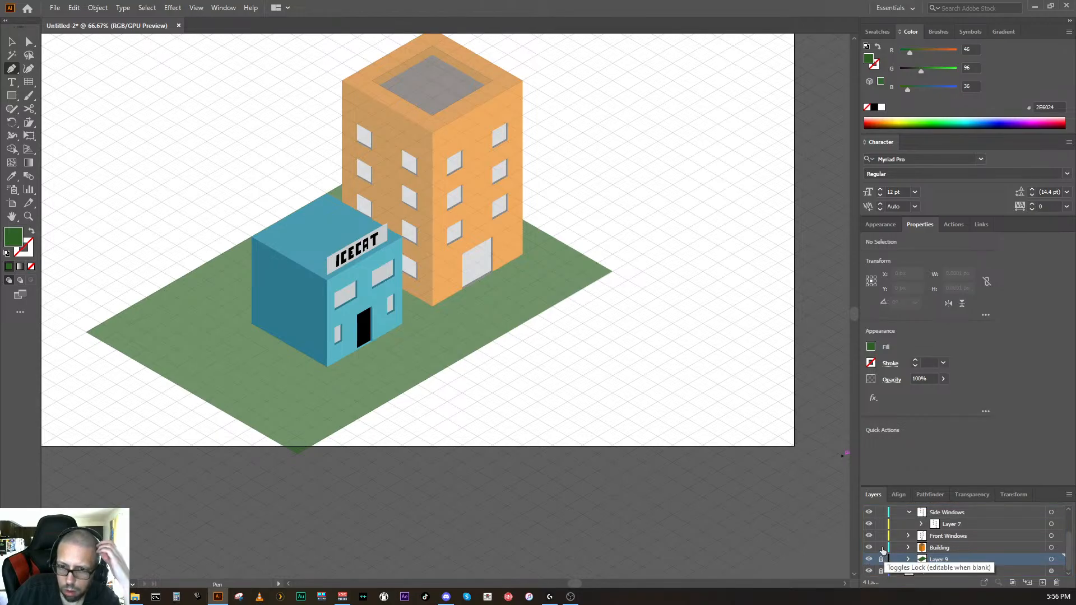
pyautogui.click(881, 547)
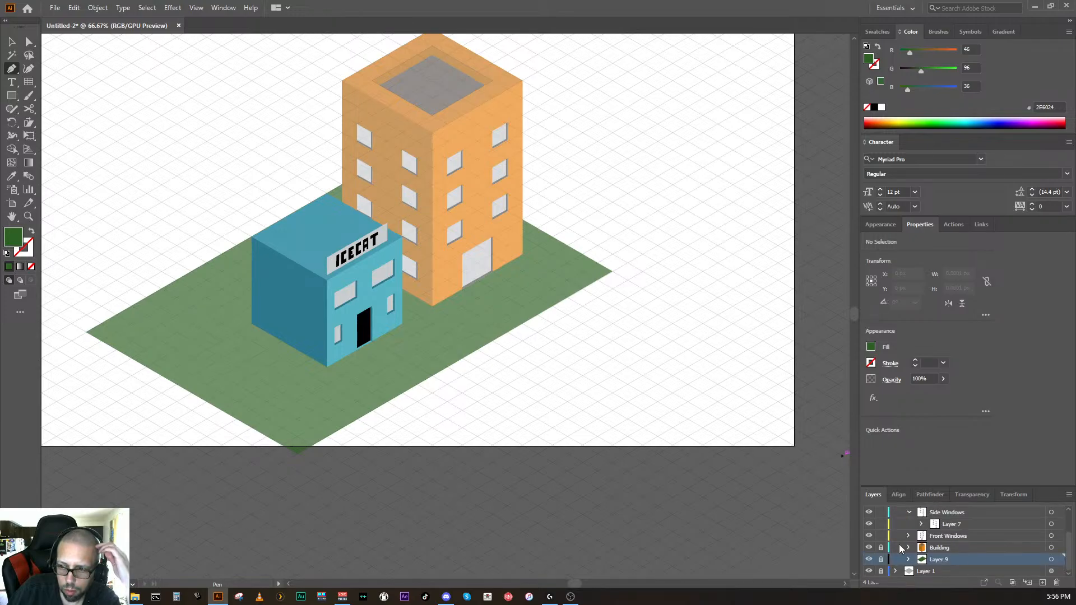
pyautogui.scroll(1, 900, 548)
pyautogui.scroll(-1, 895, 547)
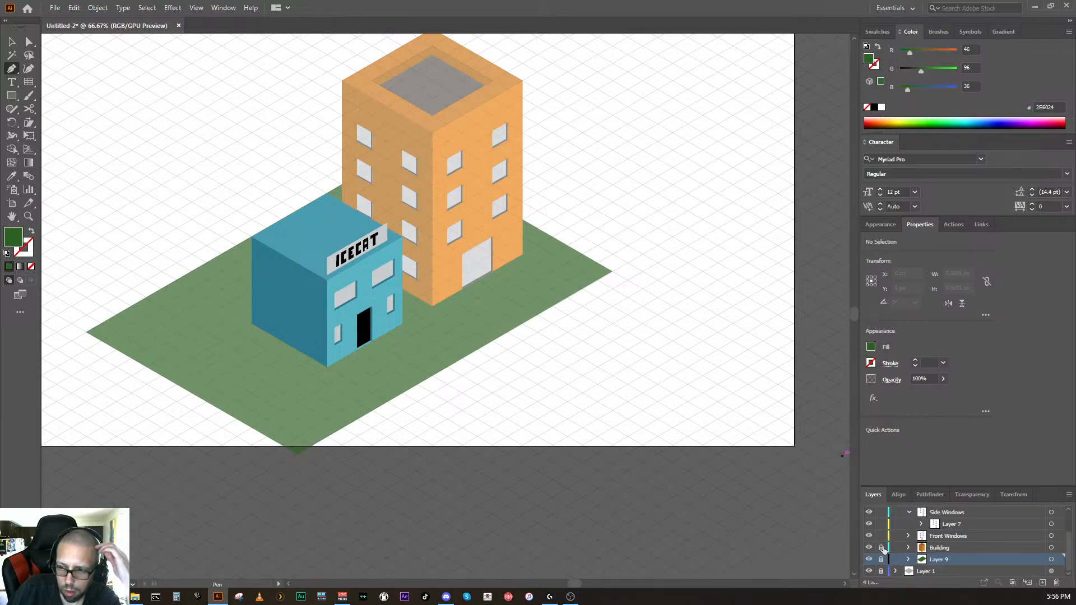
pyautogui.scroll(1, 897, 547)
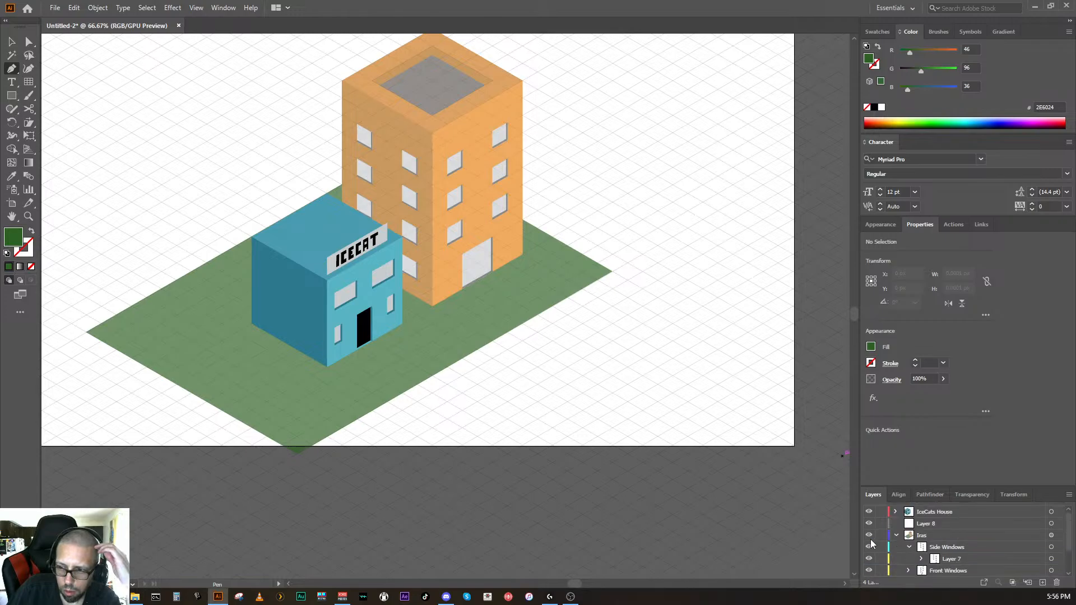
pyautogui.click(880, 535)
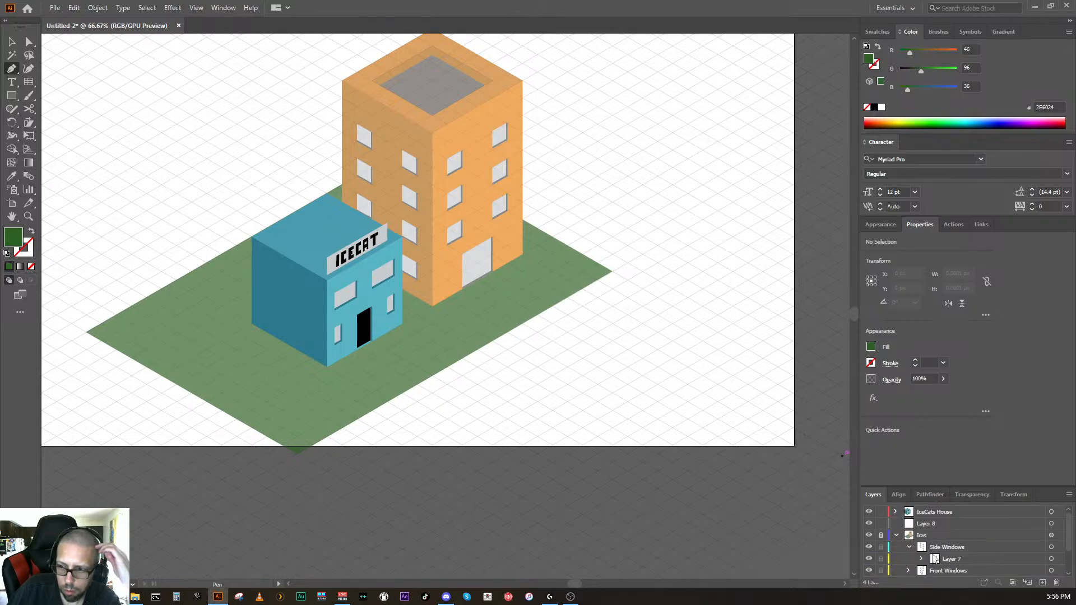
pyautogui.click(910, 548)
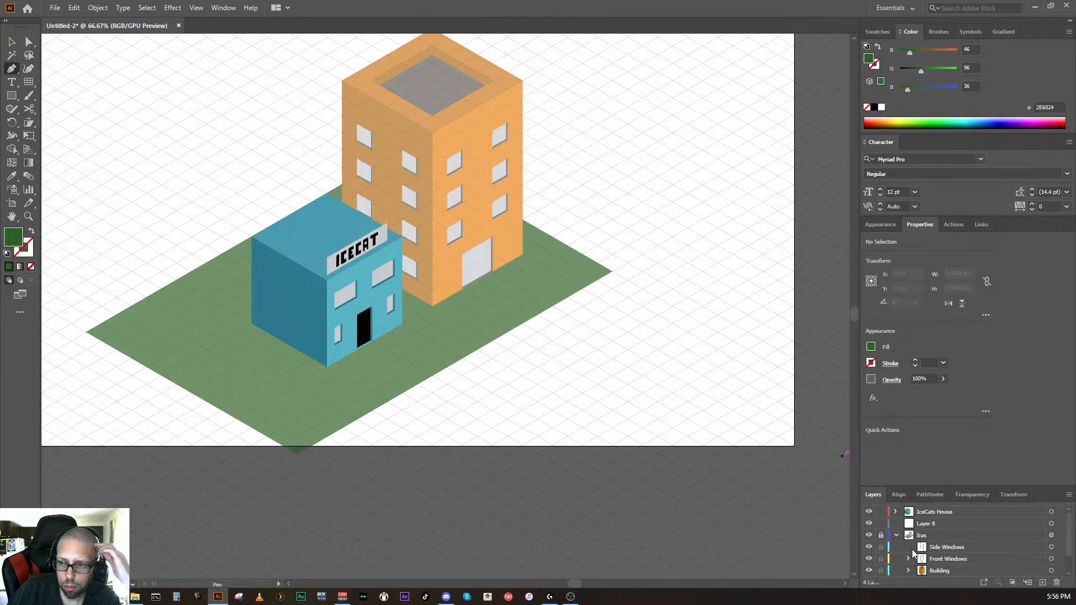
# Step: Set the opacity of the orange building's whole layer to 100% and lock the layer
pyautogui.click(934, 570)
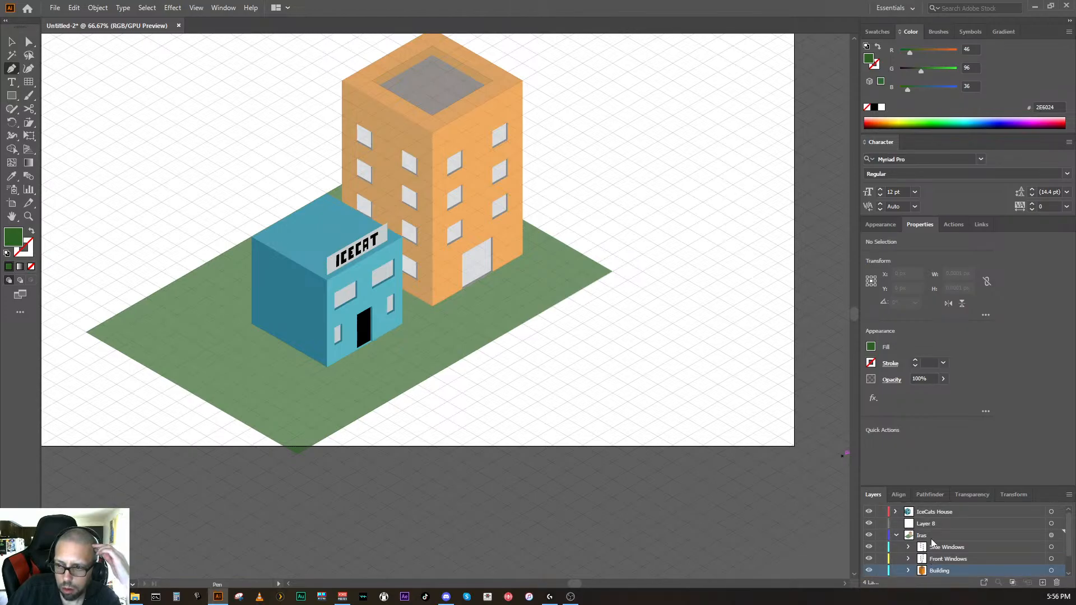
pyautogui.click(953, 539)
pyautogui.click(1050, 536)
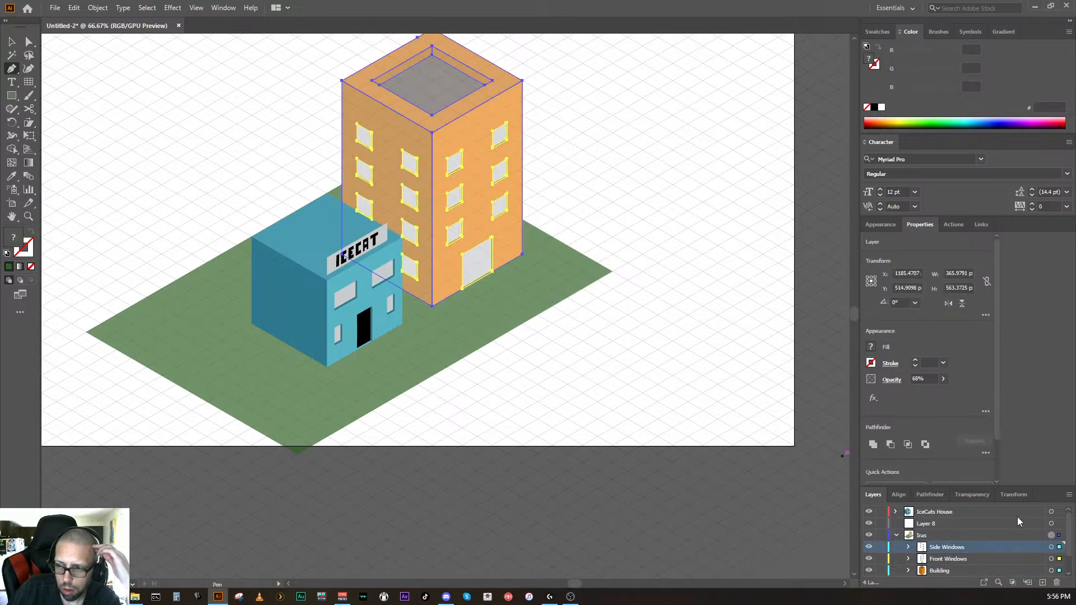
pyautogui.click(943, 379)
pyautogui.moveTo(928, 392); pyautogui.dragTo(957, 395)
pyautogui.click(957, 396)
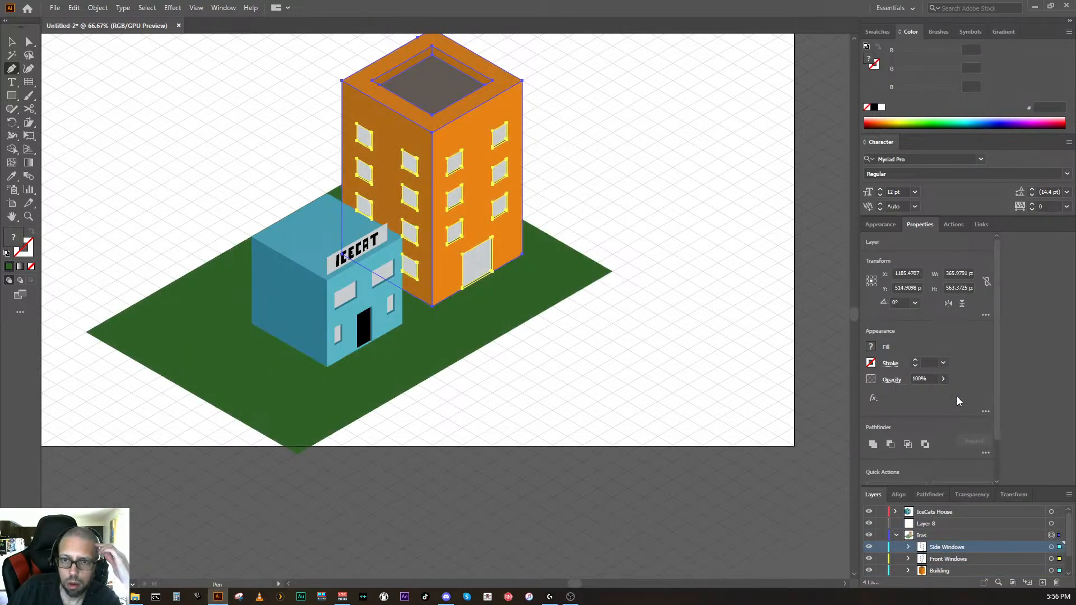
pyautogui.click(881, 535)
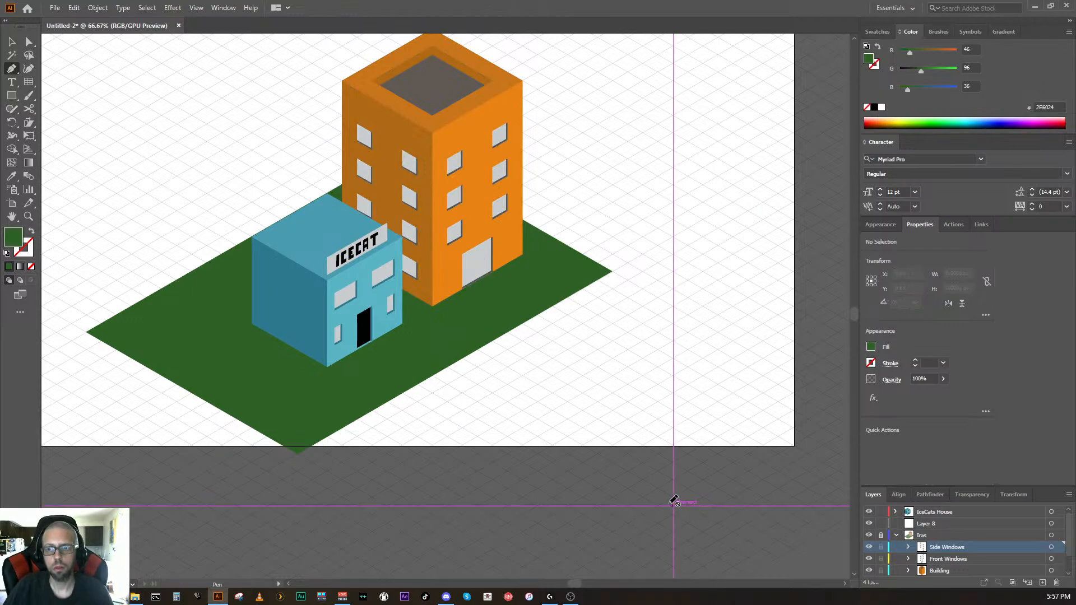
# Step: Unlock the orange building's layer and move the ground sublayer Layer 9 out of it to the bottom of the stack, below Layer 1
pyautogui.press('ctrl')
pyautogui.scroll(-1, 930, 541)
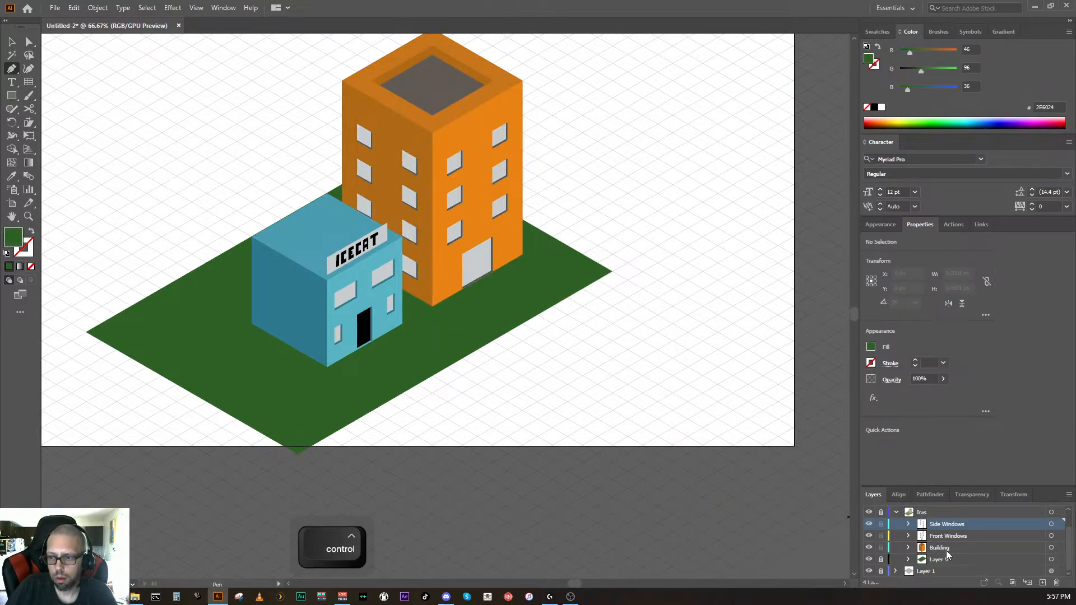
pyautogui.click(926, 561)
pyautogui.click(881, 562)
pyautogui.scroll(1, 879, 533)
pyautogui.scroll(-1, 882, 533)
pyautogui.scroll(1, 883, 532)
pyautogui.click(881, 534)
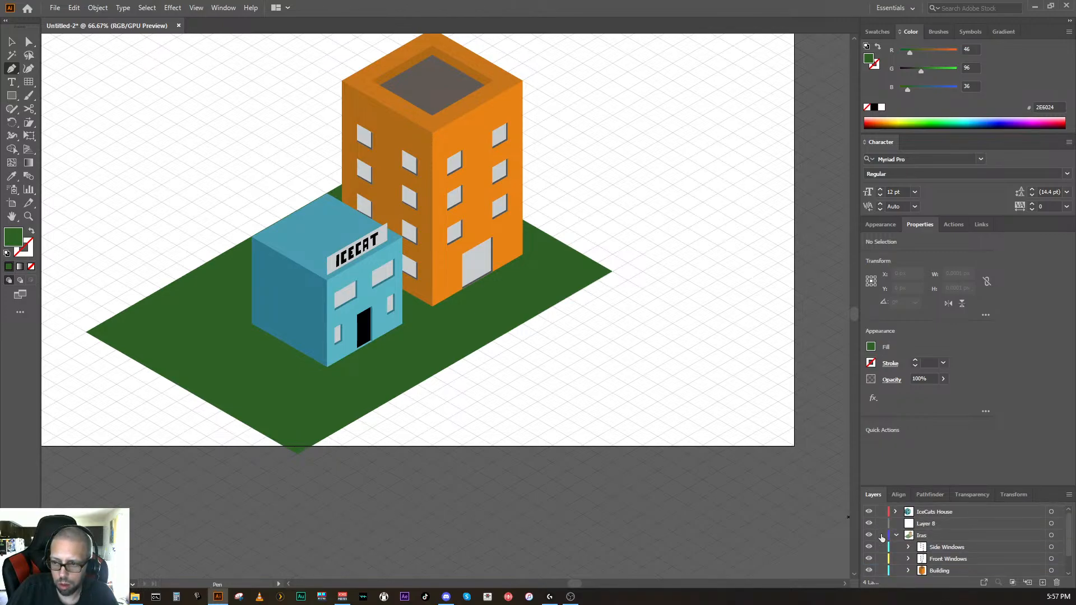
pyautogui.scroll(-1, 886, 547)
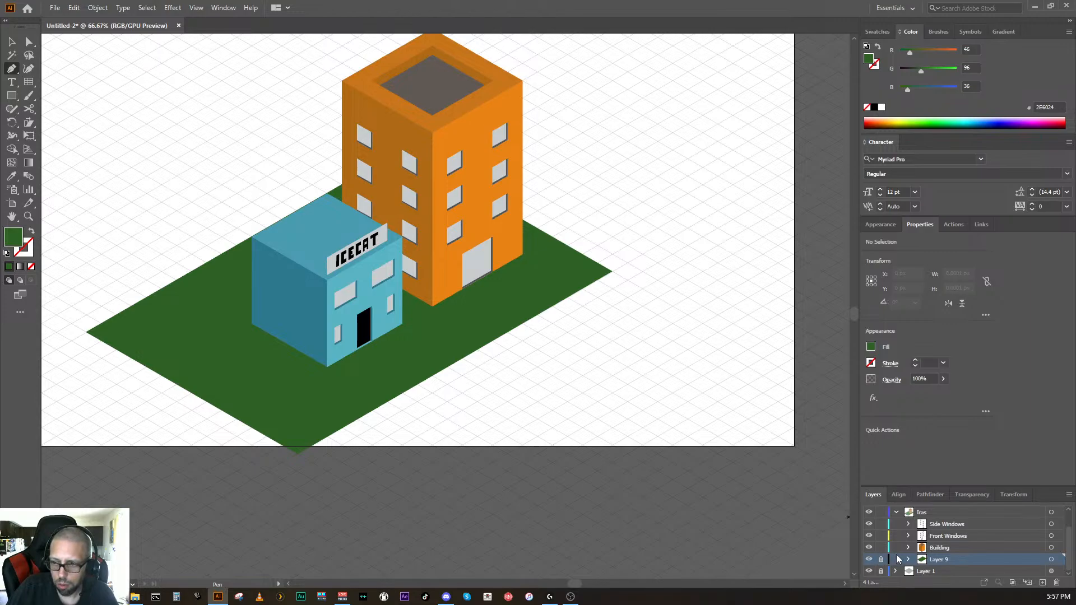
pyautogui.moveTo(934, 560); pyautogui.dragTo(917, 575)
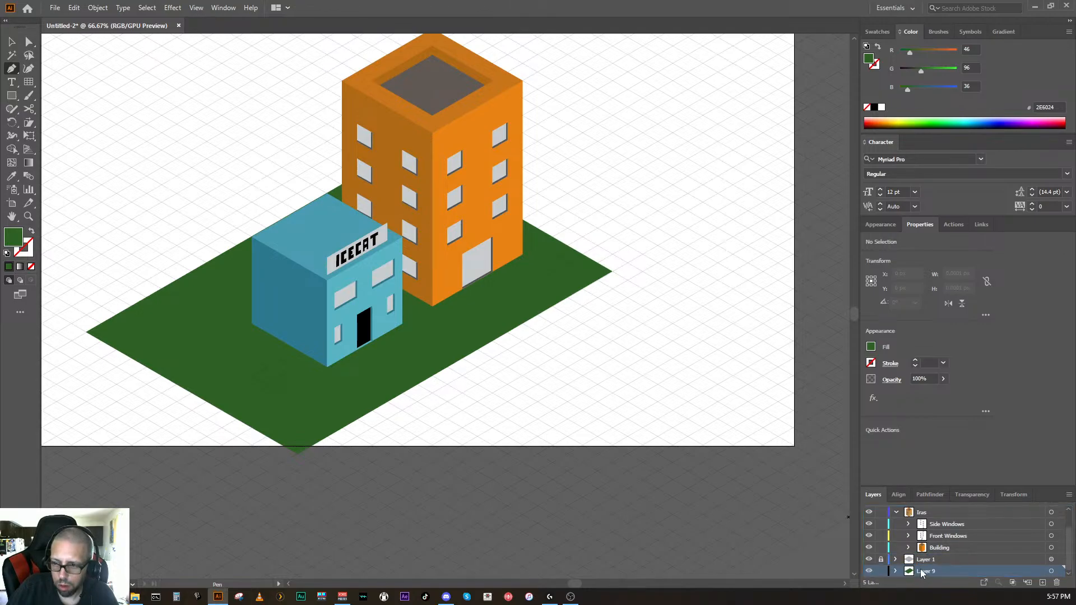
# Step: Lock the orange building's parent layer, leaving the separate ground layer at the bottom unlocked
pyautogui.click(881, 535)
pyautogui.scroll(-2, 922, 552)
pyautogui.moveTo(925, 571)
pyautogui.mouseDown()
pyautogui.moveTo(920, 551)
pyautogui.moveTo(918, 567)
pyautogui.mouseUp()
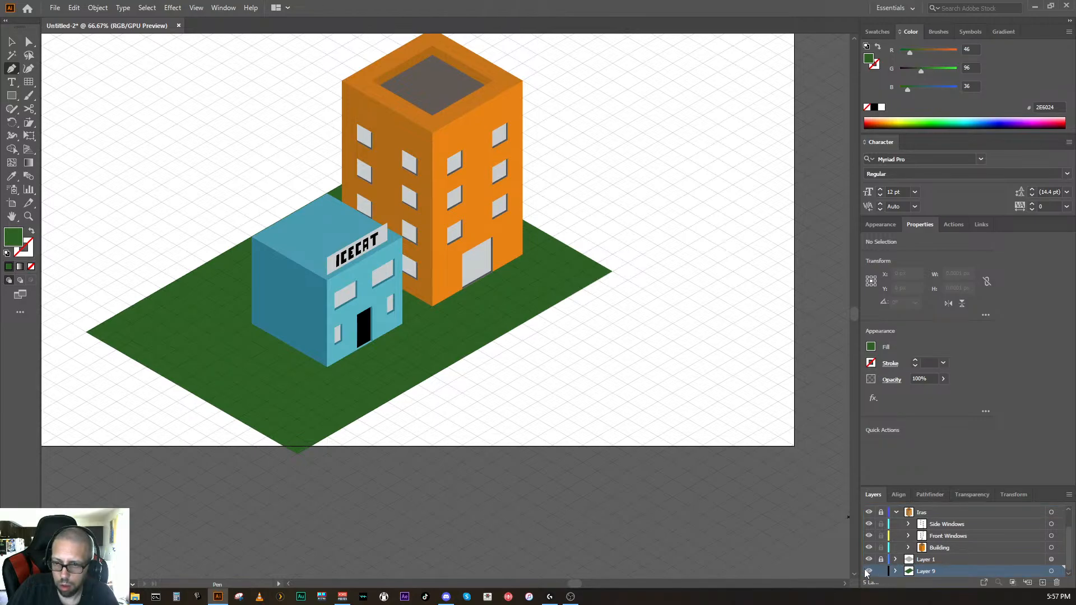
pyautogui.moveTo(613, 506); pyautogui.dragTo(652, 602)
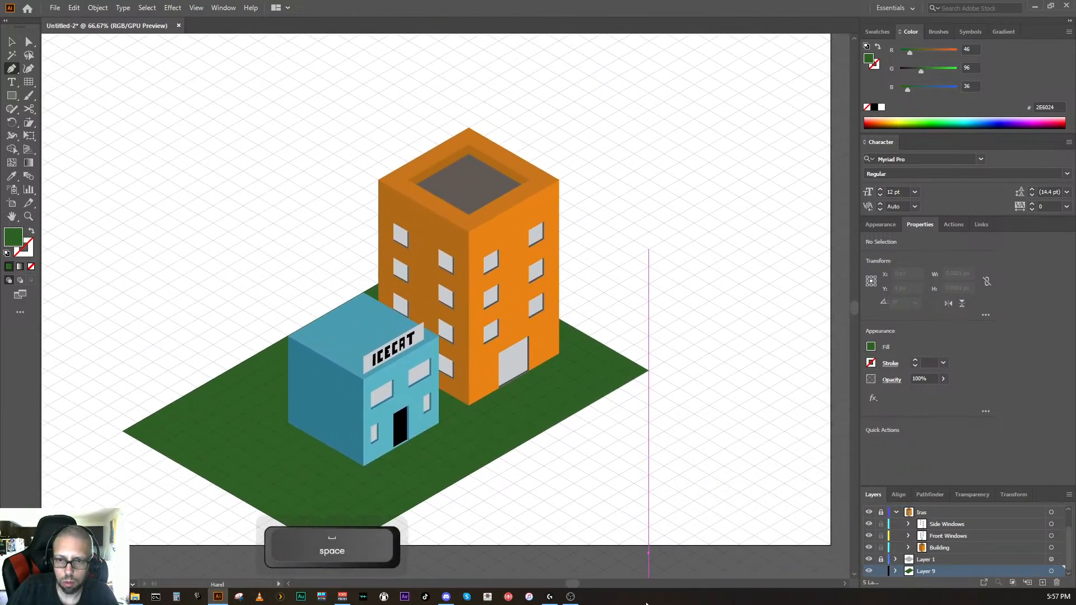
pyautogui.hotkey('ctrl', '-')
pyautogui.hotkey('ctrl', '-')
pyautogui.hotkey('ctrl', '-')
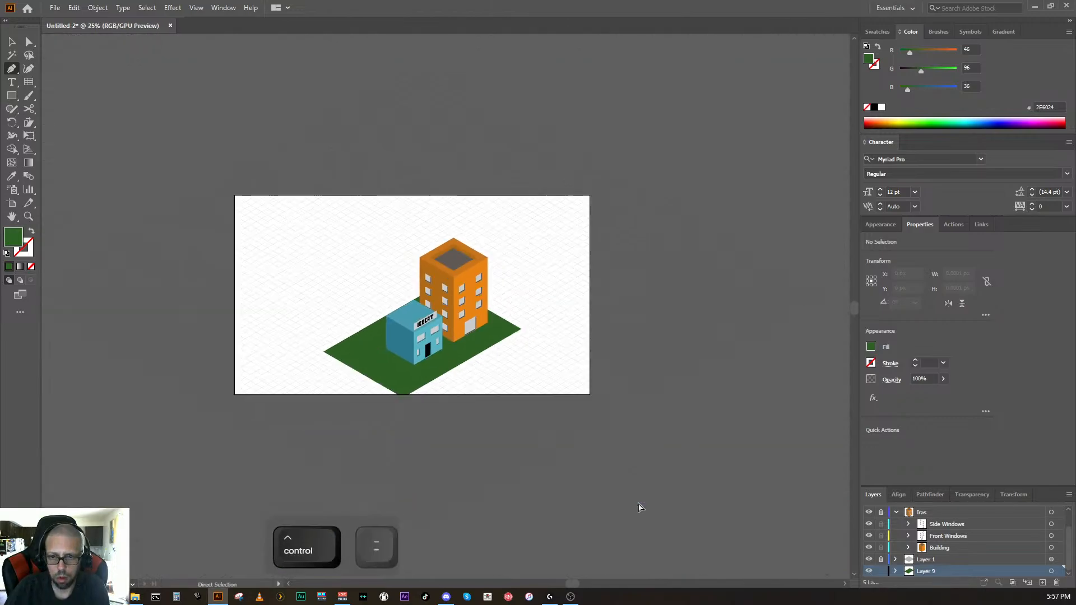
pyautogui.hotkey('ctrl', '=')
pyautogui.hotkey('ctrl', '=')
pyautogui.hotkey('ctrl', '=')
pyautogui.hotkey('ctrl', '-')
pyautogui.hotkey('ctrl', '=')
pyautogui.hotkey('ctrl', '-')
pyautogui.hotkey('ctrl', '-')
pyautogui.hotkey('ctrl', '=')
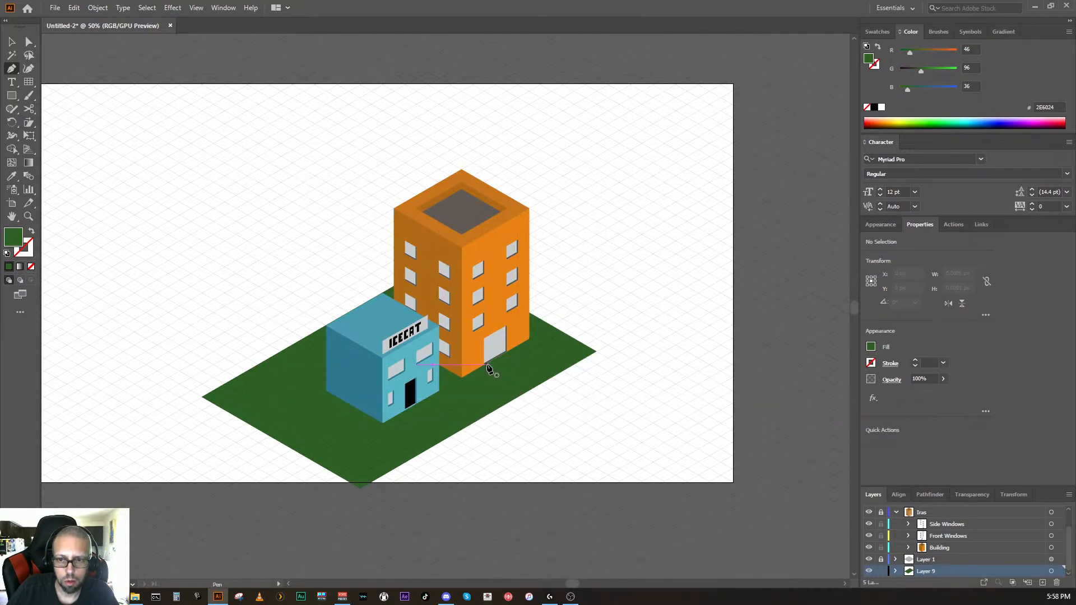
pyautogui.press('space')
pyautogui.moveTo(529, 452); pyautogui.dragTo(487, 341)
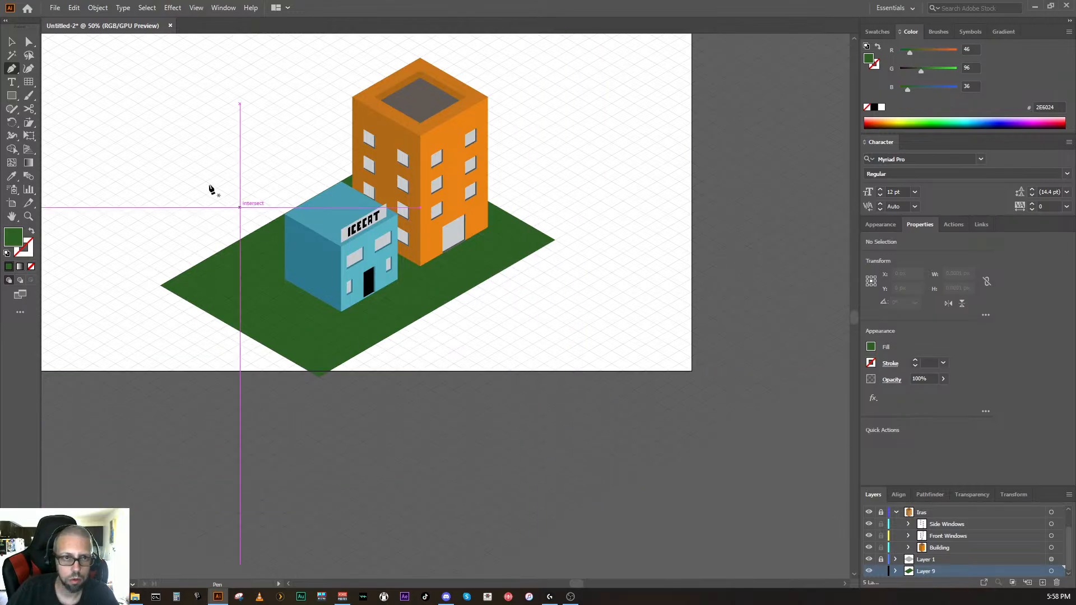
# Step: Select the artwork around both buildings and unlock the orange building's parent layer
pyautogui.click(12, 42)
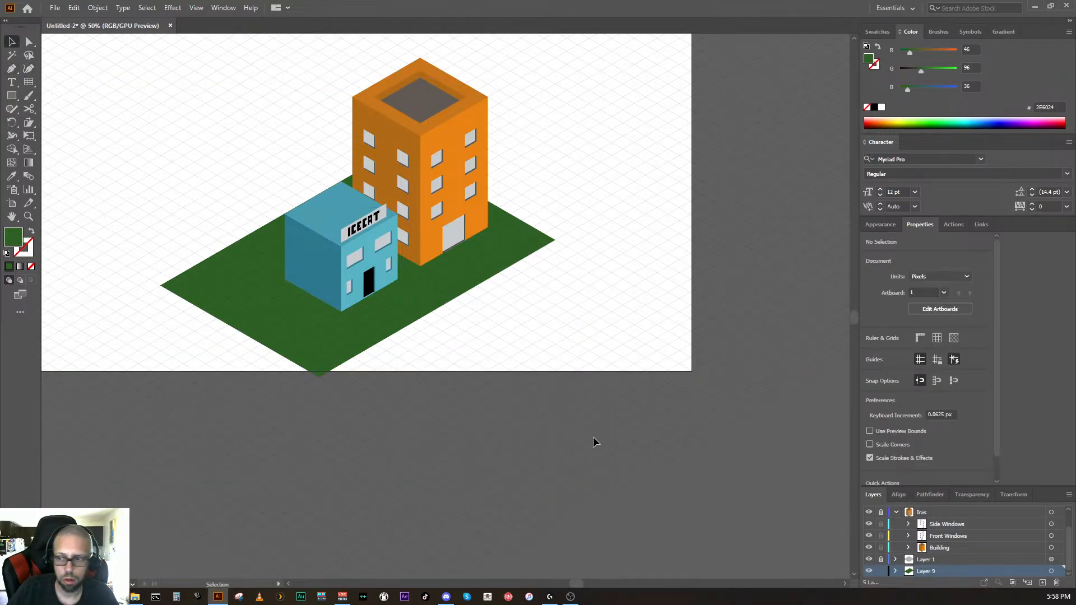
pyautogui.moveTo(674, 471); pyautogui.dragTo(105, 45)
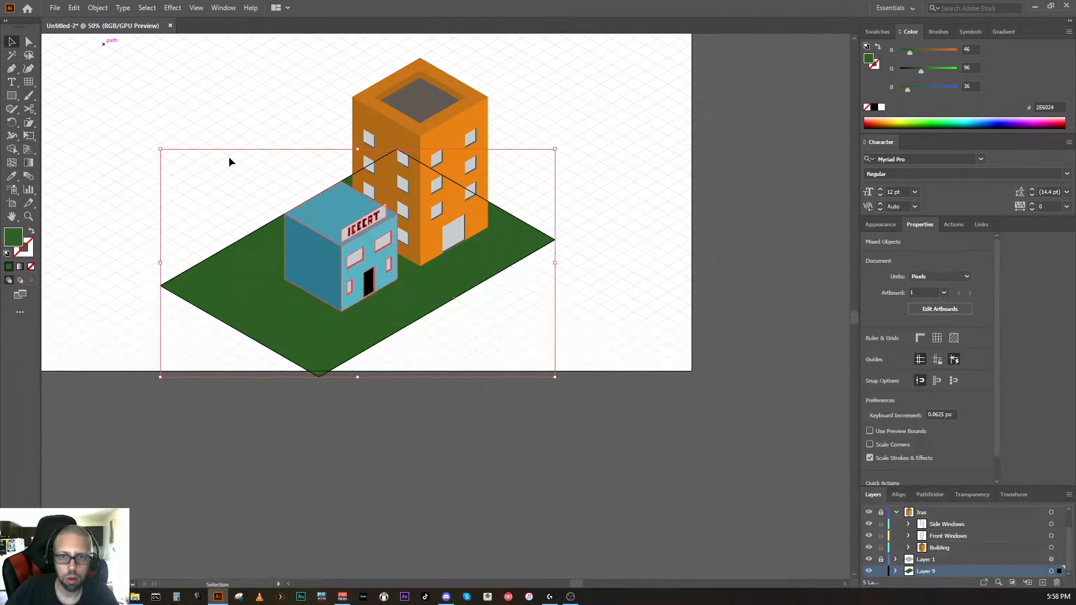
pyautogui.scroll(1, 365, 347)
pyautogui.scroll(3, 365, 347)
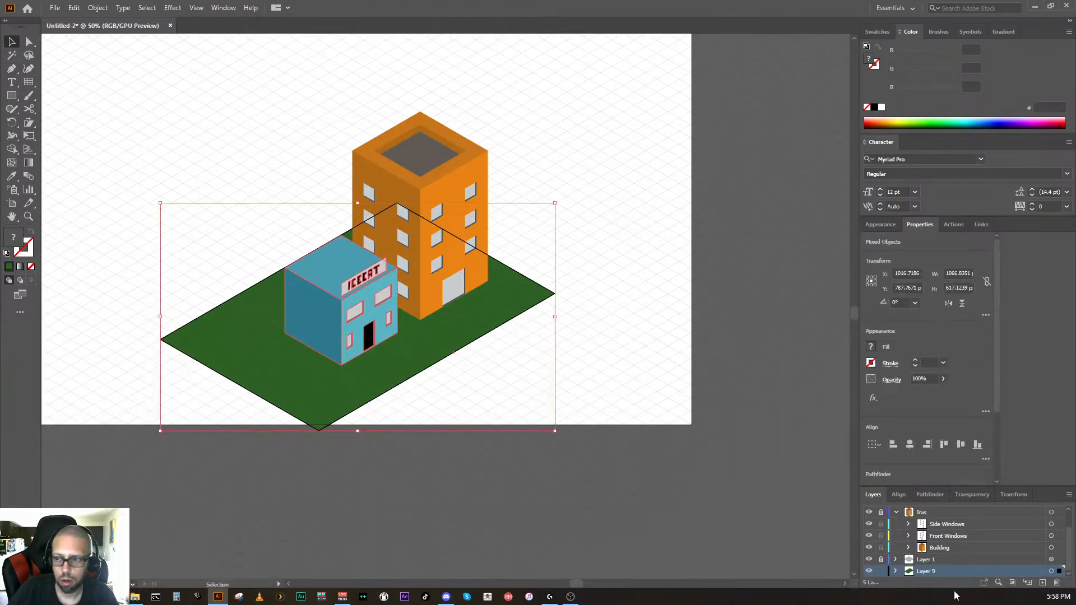
pyautogui.scroll(2, 885, 530)
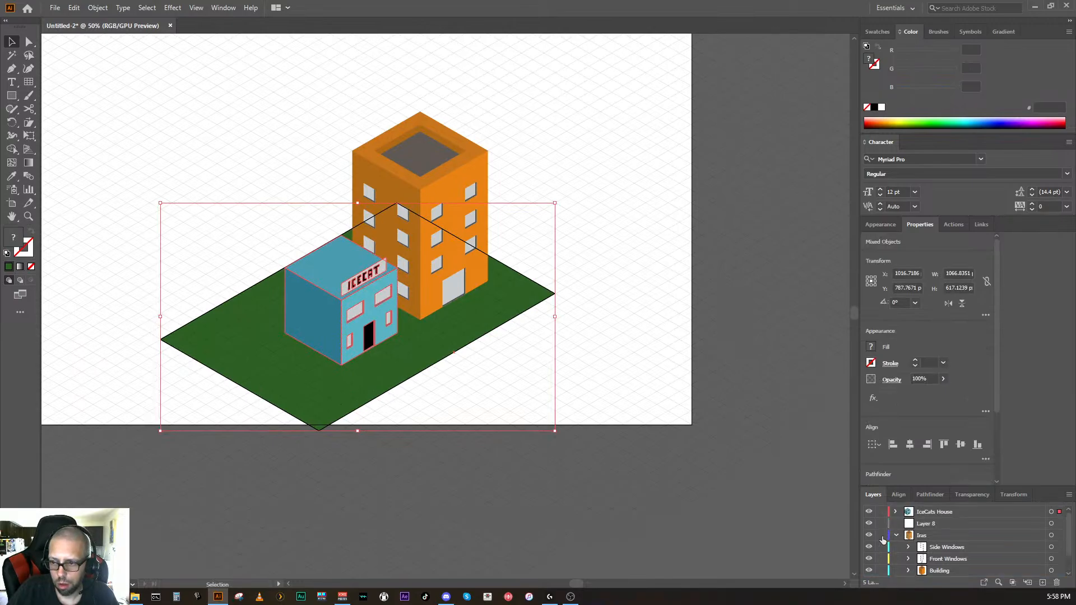
pyautogui.scroll(-4, 883, 540)
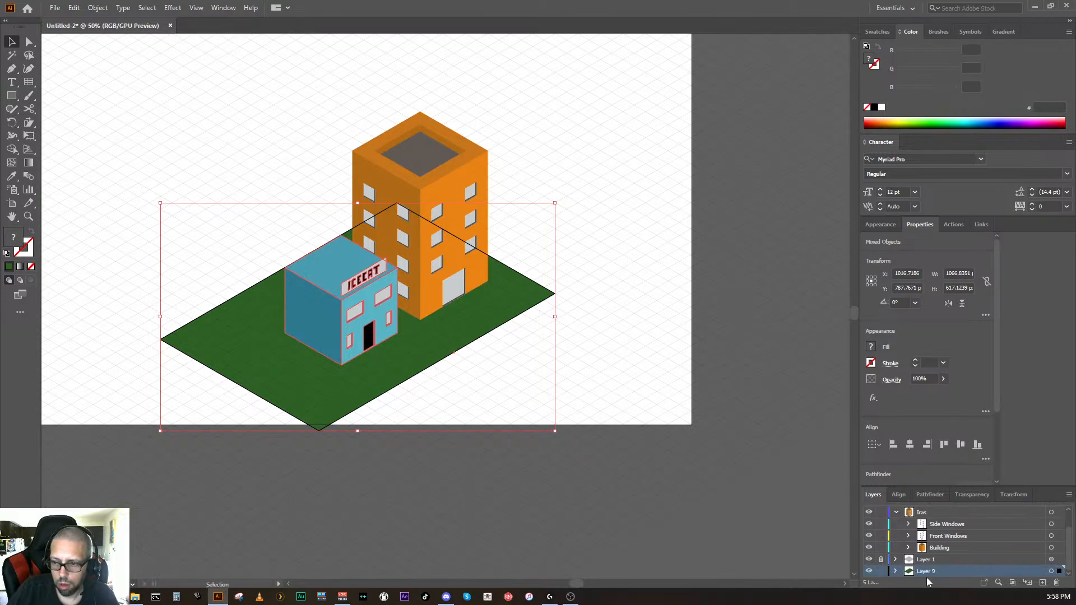
pyautogui.moveTo(929, 570); pyautogui.dragTo(945, 558)
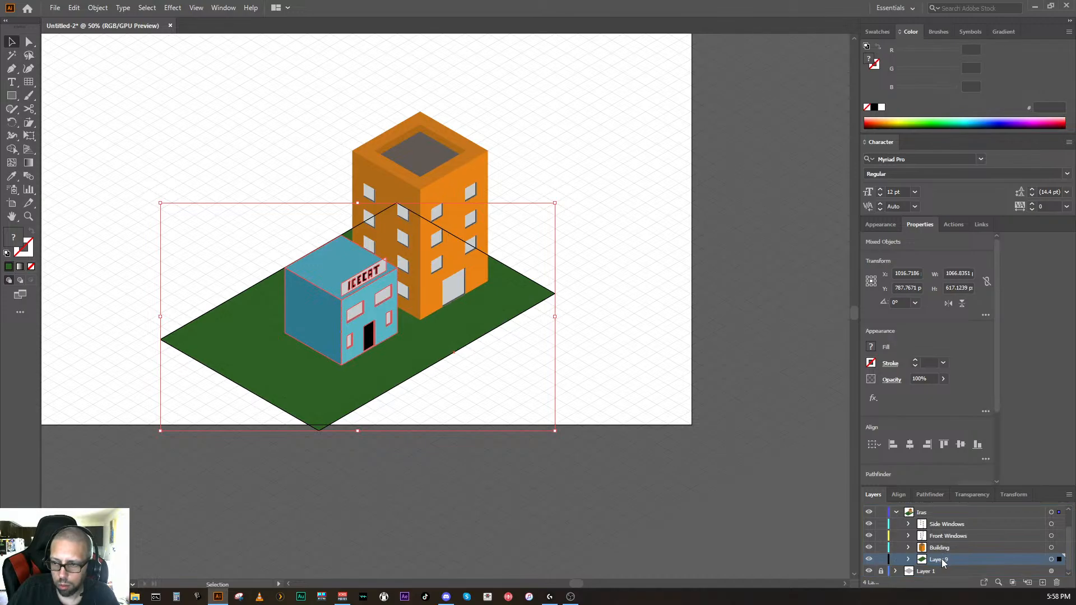
pyautogui.hotkey('ctrl', 'z')
pyautogui.hotkey('ctrl', 'z')
# Step: Move the ground layer Layer 9 above Layer 1, outside the orange building's layer, and collapse the building's layer
pyautogui.moveTo(911, 564); pyautogui.dragTo(922, 576)
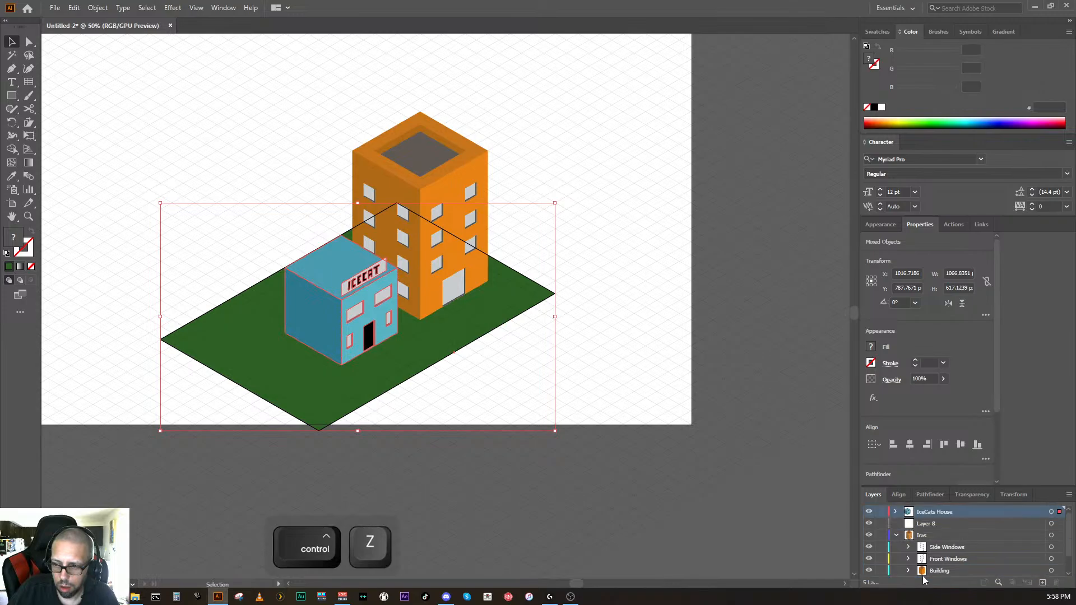
pyautogui.scroll(-1, 930, 543)
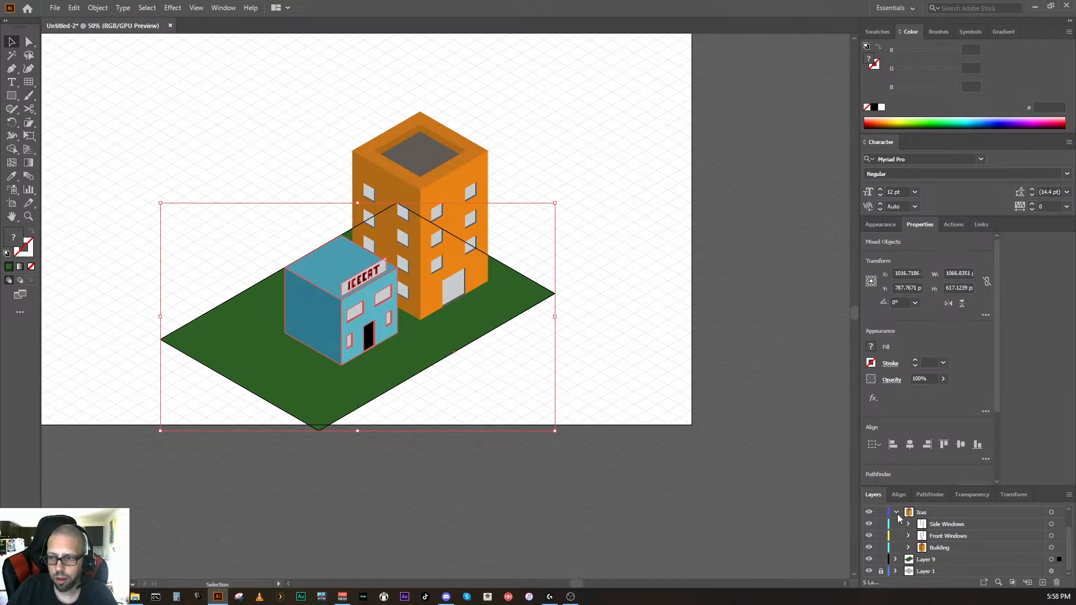
pyautogui.click(897, 513)
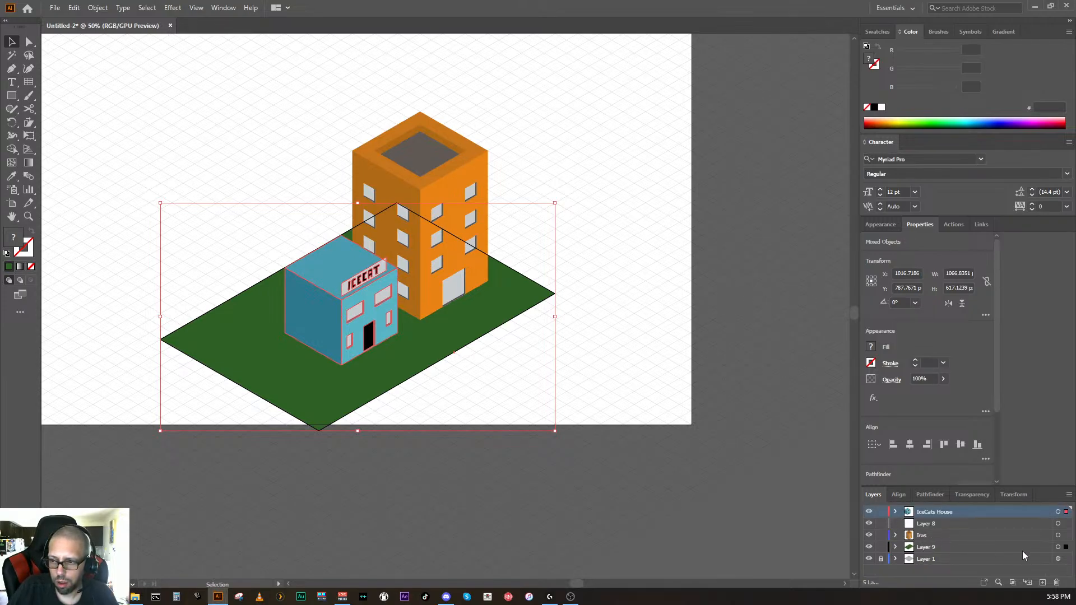
# Step: Select the contents of the ground, orange building, Layer 8 and IceCats House layers and move the scene up-left, fully inside the artboard
pyautogui.click(1057, 549)
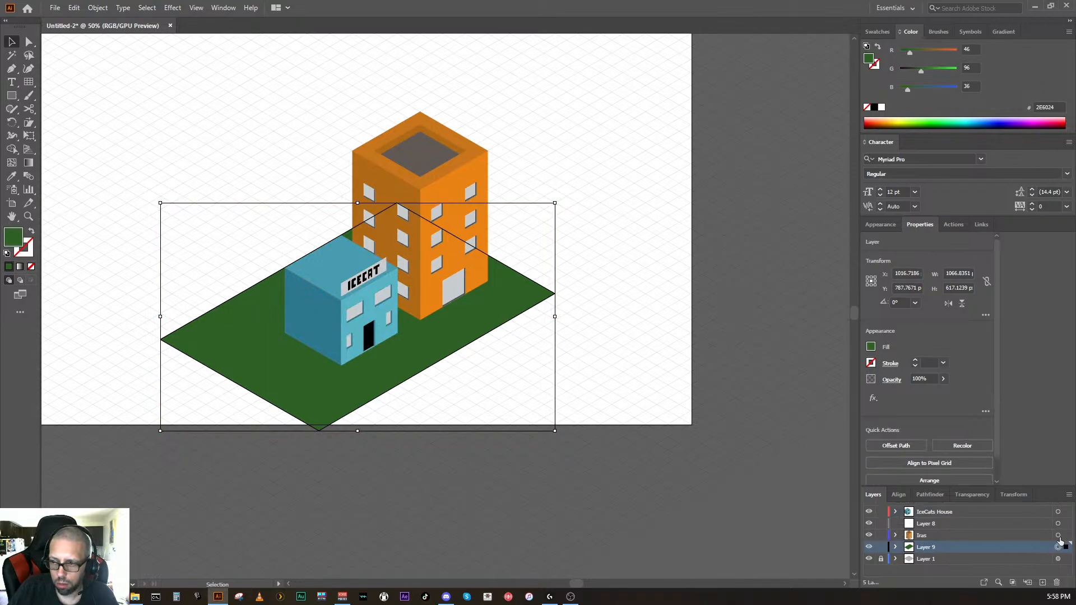
pyautogui.keyDown('ctrl'); pyautogui.click(1058, 536); pyautogui.keyUp('ctrl')
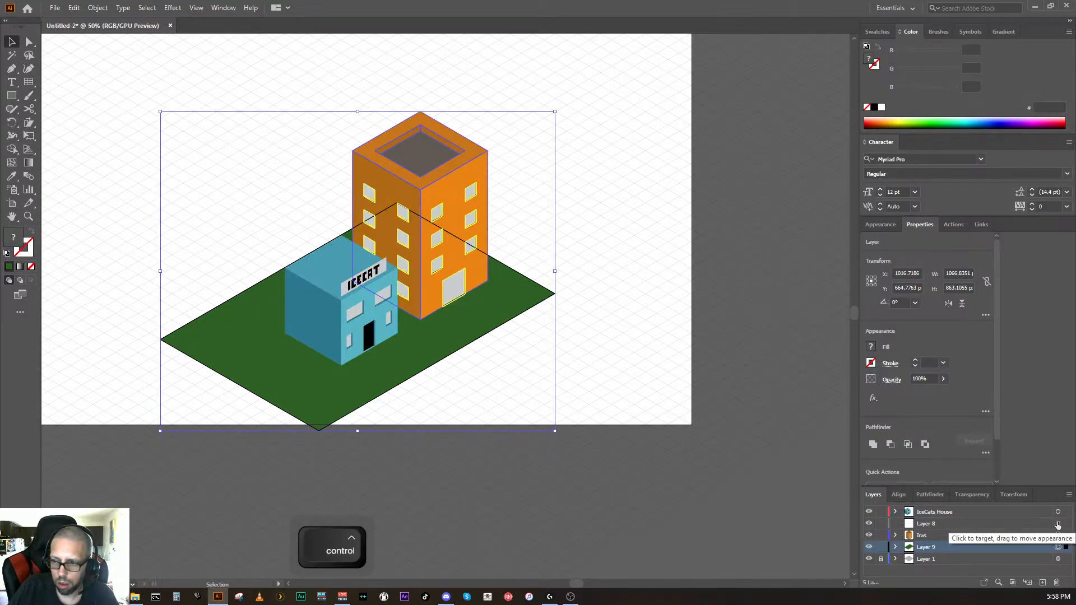
pyautogui.keyDown('ctrl'); pyautogui.click(1057, 524); pyautogui.keyUp('ctrl')
pyautogui.keyDown('ctrl'); pyautogui.click(1058, 512); pyautogui.keyUp('ctrl')
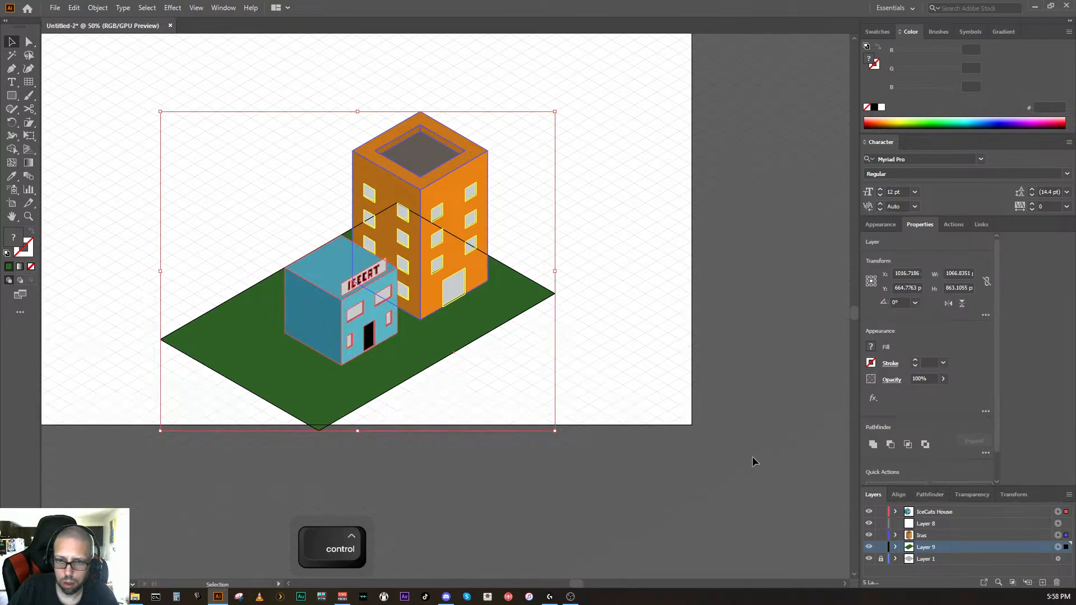
pyautogui.scroll(3, 424, 392)
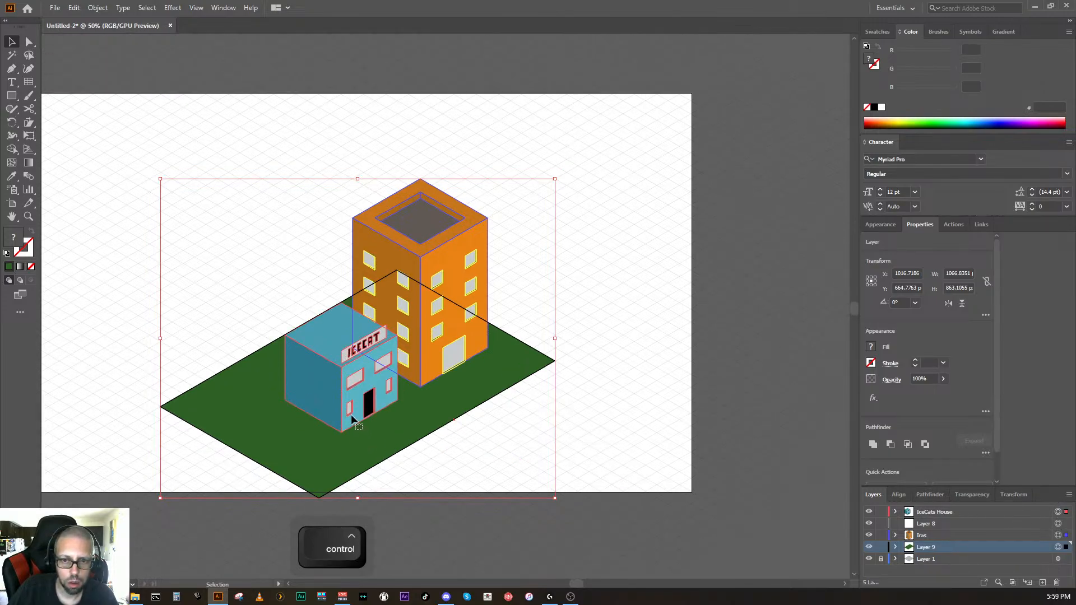
pyautogui.moveTo(335, 399); pyautogui.dragTo(278, 368)
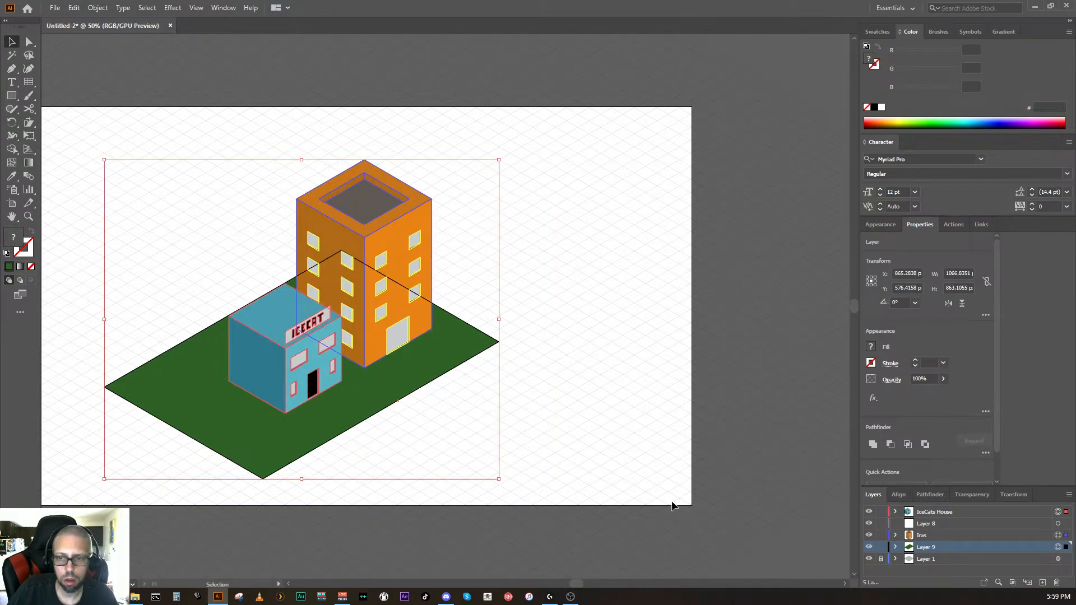
pyautogui.click(769, 525)
pyautogui.press('space')
pyautogui.moveTo(535, 480); pyautogui.dragTo(505, 425)
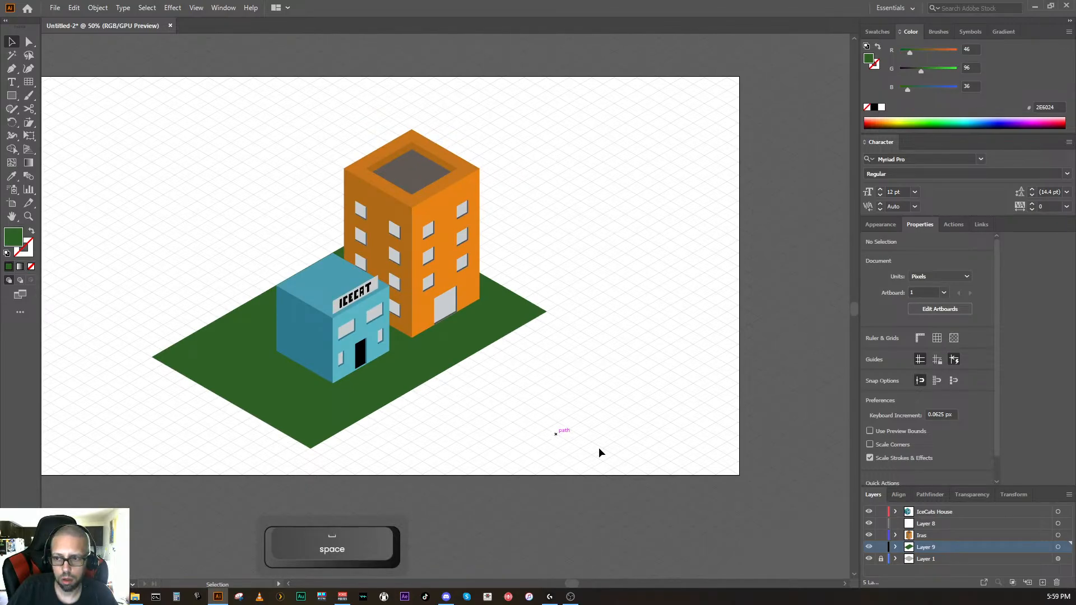
# Step: Recolour the ground plane on Layer 9 with the muted green 476D3E and deselect it
pyautogui.click(1057, 548)
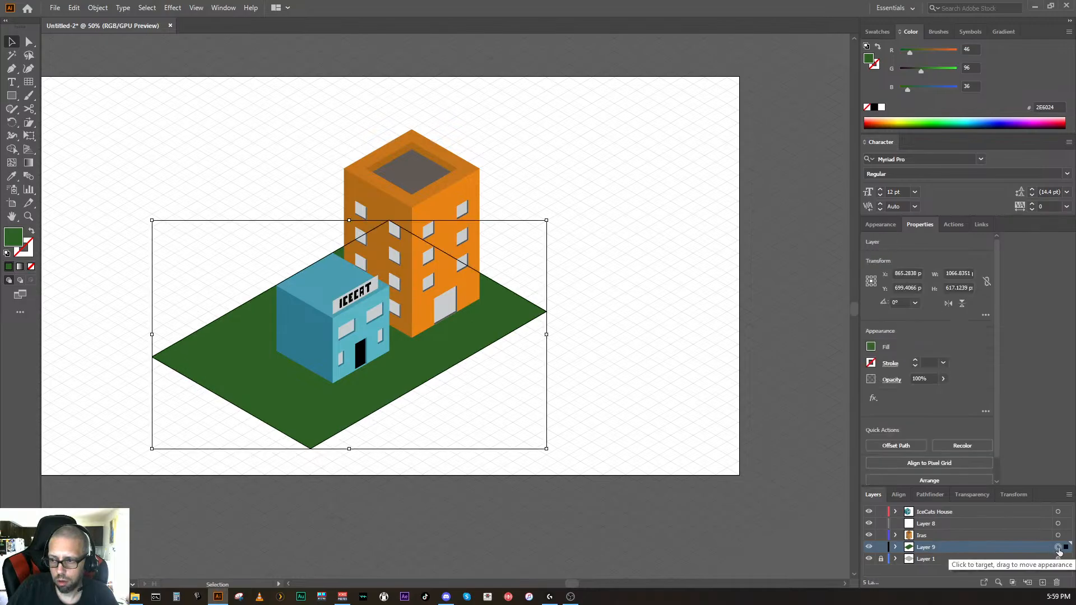
pyautogui.doubleClick(13, 238)
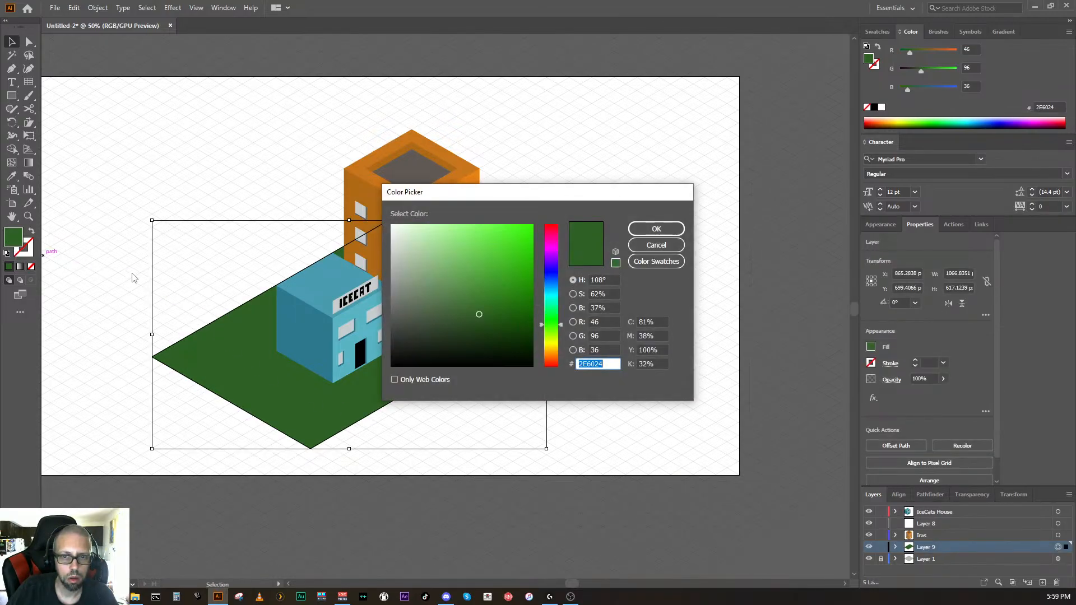
pyautogui.moveTo(467, 308); pyautogui.dragTo(454, 306)
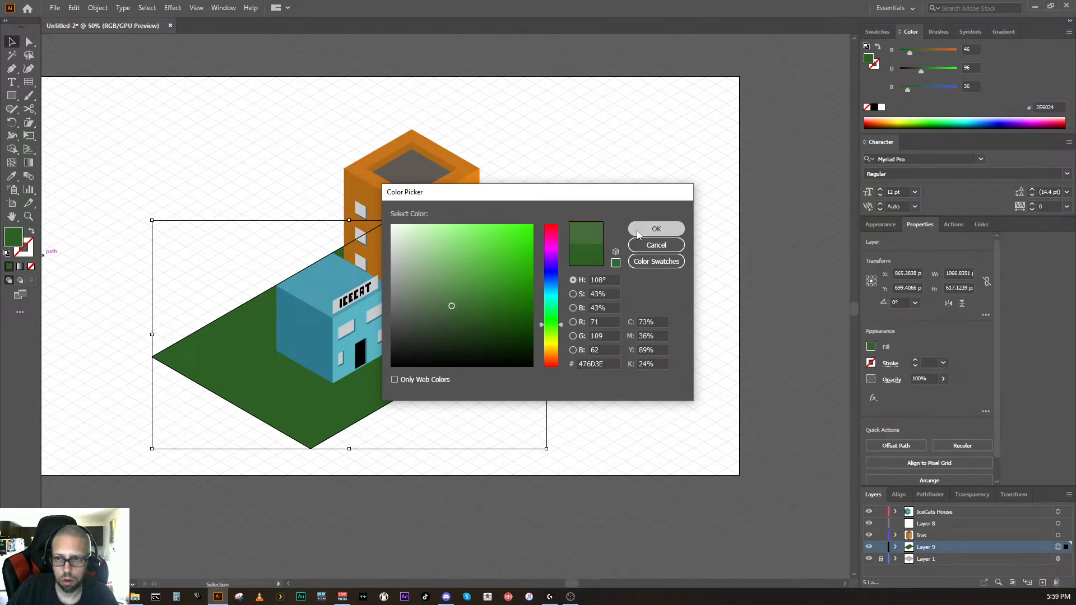
pyautogui.click(656, 229)
pyautogui.keyDown('ctrl'); pyautogui.click(605, 378); pyautogui.keyUp('ctrl')
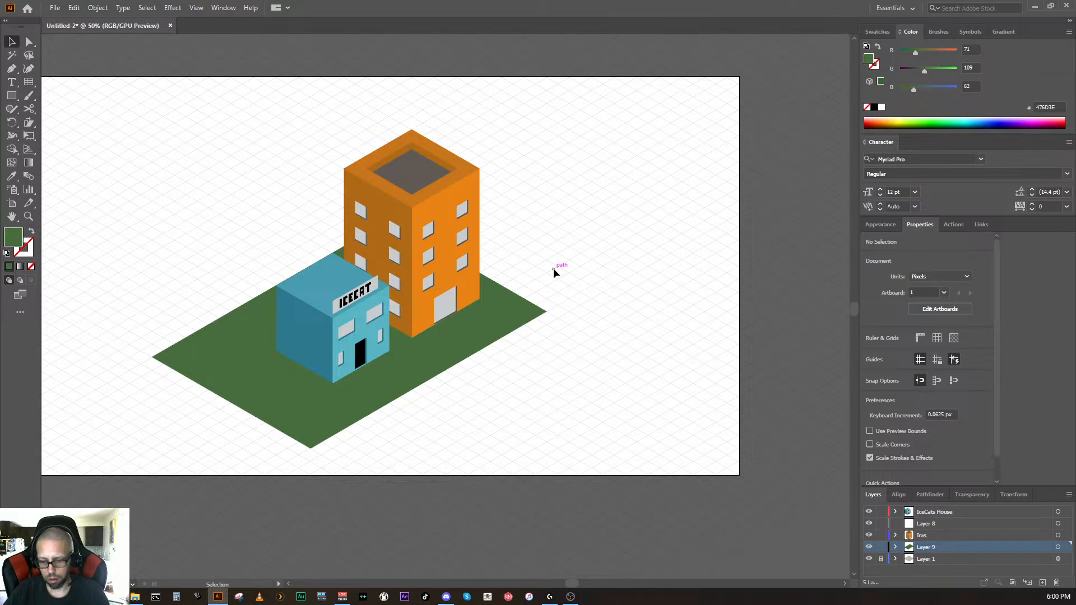
# Step: Shorten the ground plane by moving its front-left edge inward along the isometric grid, closer to the IceCat house, then deselect it
pyautogui.hotkey('ctrl', '=')
pyautogui.hotkey('ctrl', '=')
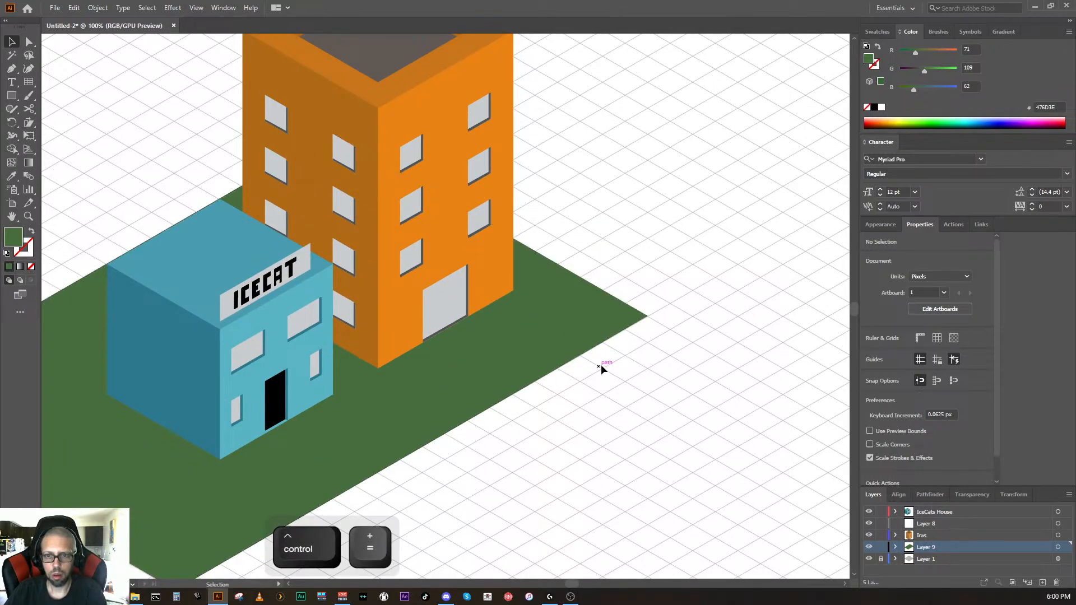
pyautogui.press('space')
pyautogui.moveTo(600, 367)
pyautogui.mouseDown()
pyautogui.moveTo(643, 296)
pyautogui.moveTo(620, 234)
pyautogui.moveTo(640, 254)
pyautogui.moveTo(684, 257)
pyautogui.moveTo(717, 312)
pyautogui.mouseUp()
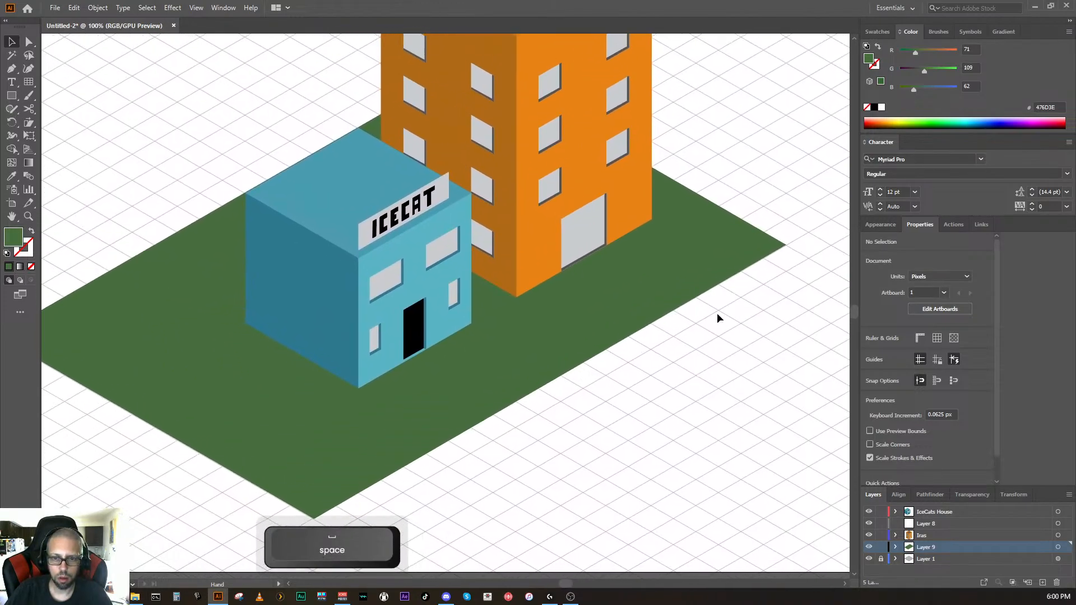
pyautogui.press('ctrl')
pyautogui.keyDown('ctrl'); pyautogui.click(428, 435); pyautogui.keyUp('ctrl')
pyautogui.moveTo(279, 490); pyautogui.dragTo(421, 428)
pyautogui.press('ctrl')
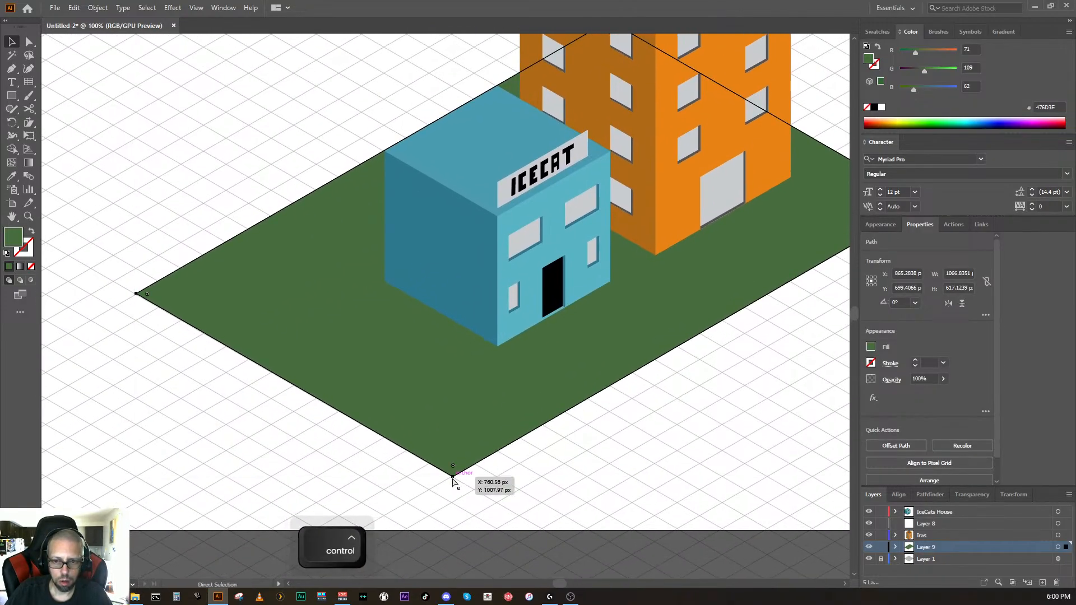
pyautogui.press('a')
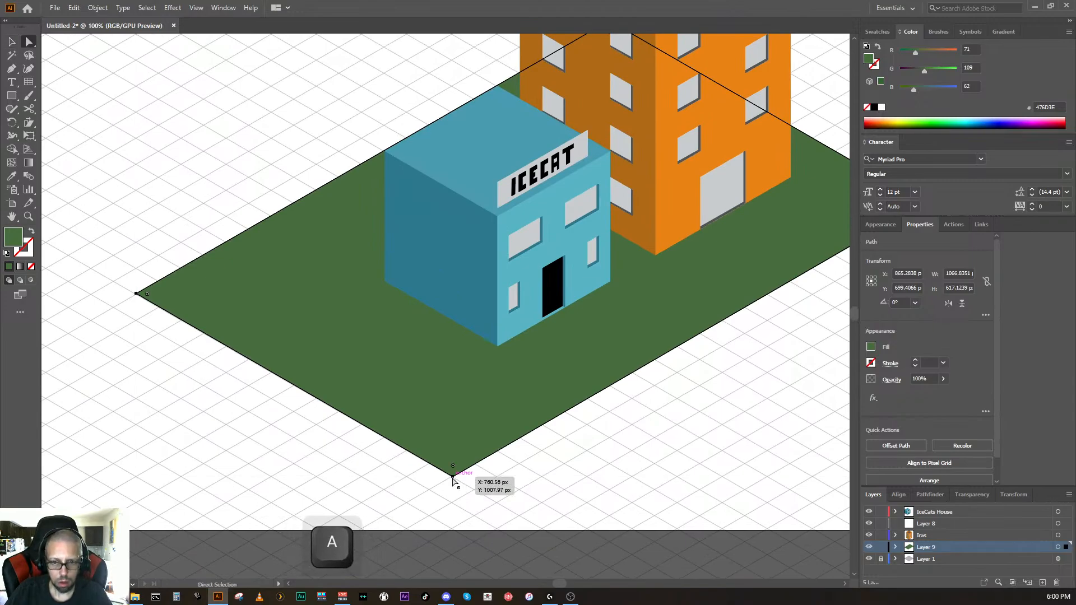
pyautogui.click(453, 478)
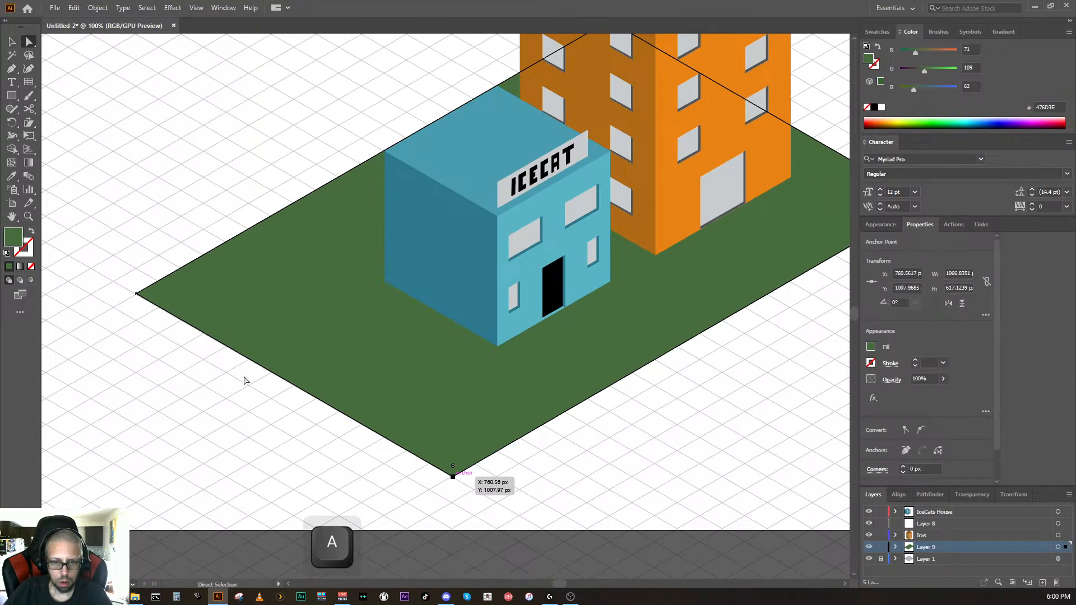
pyautogui.keyDown('shift'); pyautogui.click(136, 293); pyautogui.keyUp('shift')
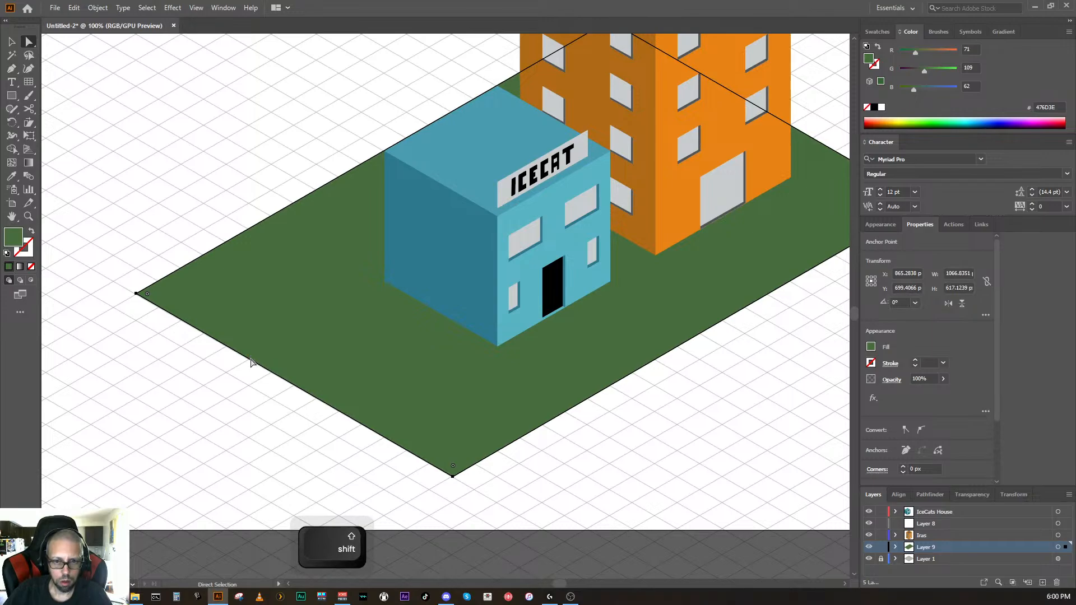
pyautogui.moveTo(251, 361); pyautogui.dragTo(362, 299)
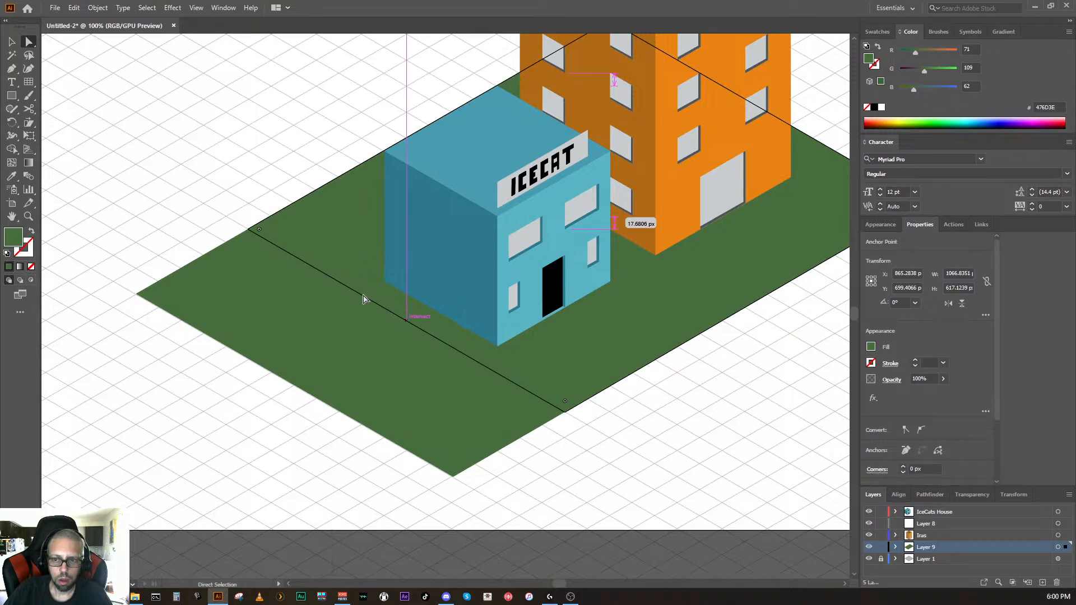
pyautogui.press('Delete')
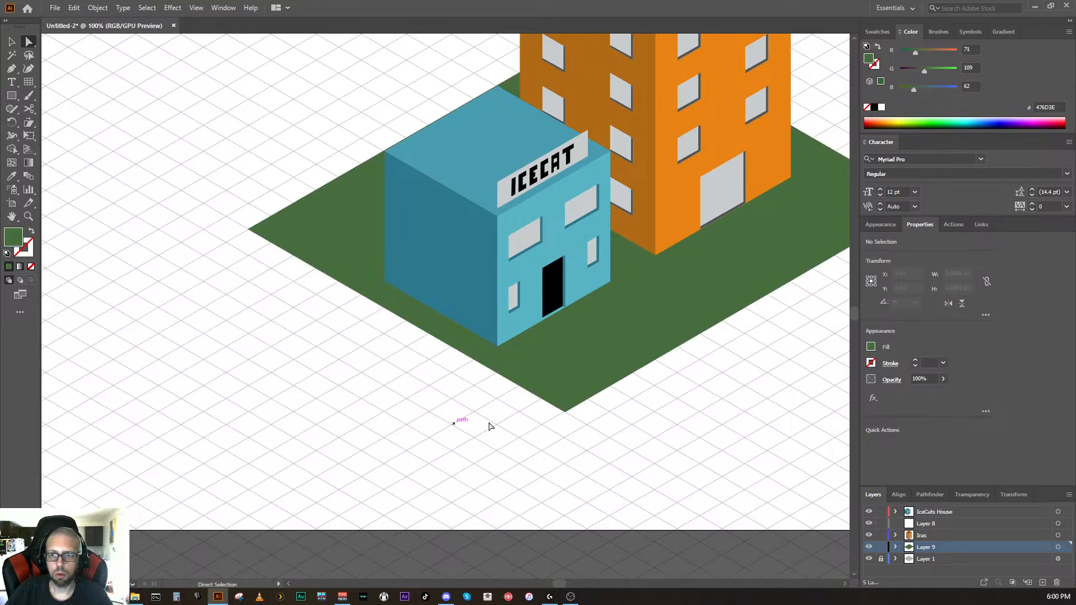
# Step: Sample the black of the IceCat house door as the fill with the Eyedropper, then ready the Pen tool for drawing
pyautogui.press('space')
pyautogui.moveTo(651, 420); pyautogui.dragTo(362, 472)
pyautogui.moveTo(378, 467); pyautogui.dragTo(381, 466)
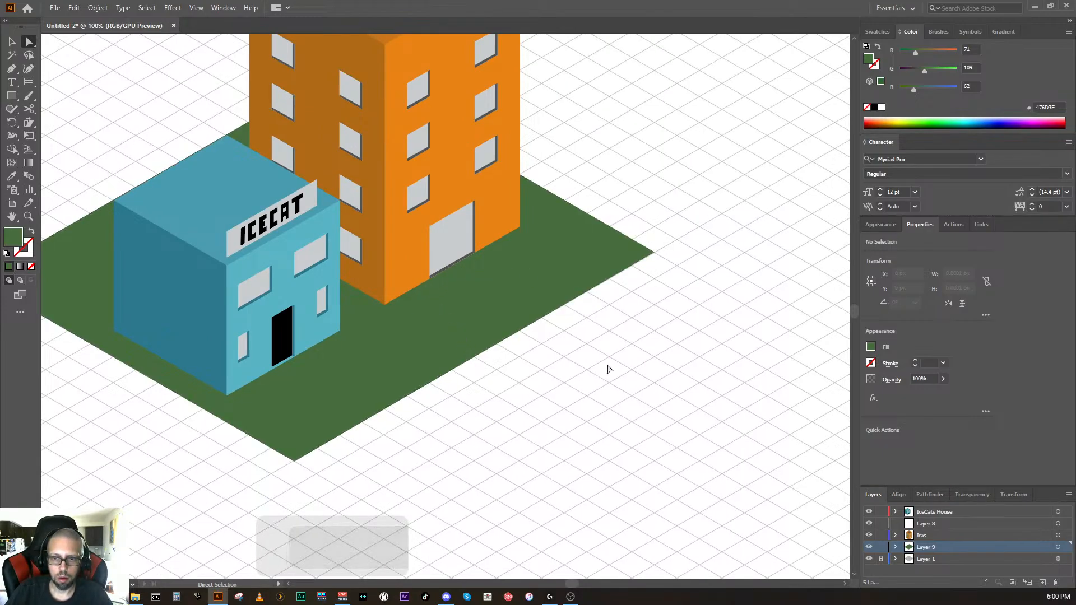
pyautogui.moveTo(320, 434); pyautogui.dragTo(410, 393)
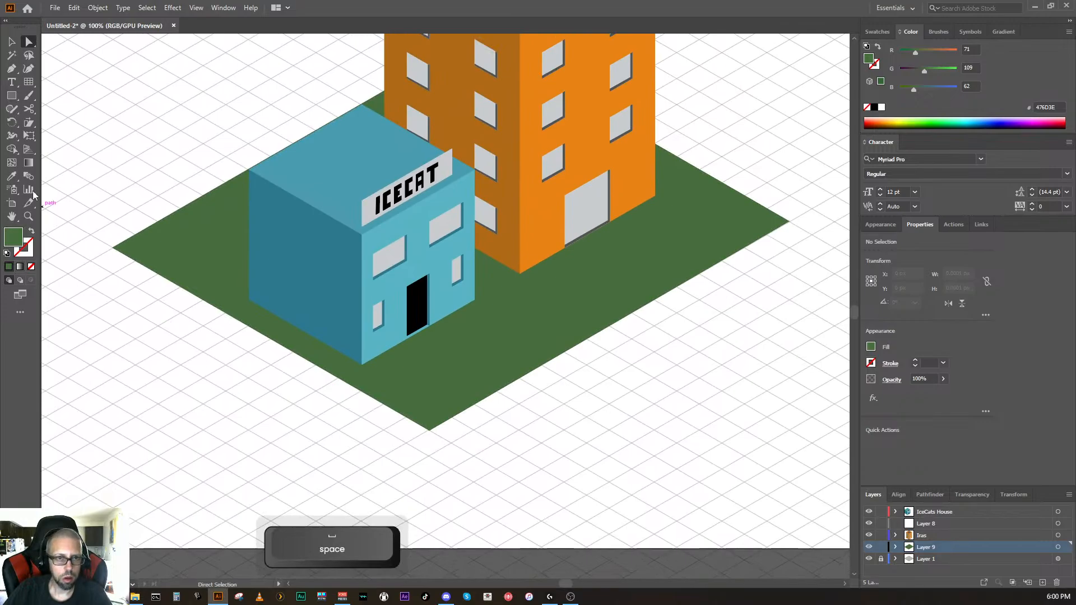
pyautogui.click(12, 69)
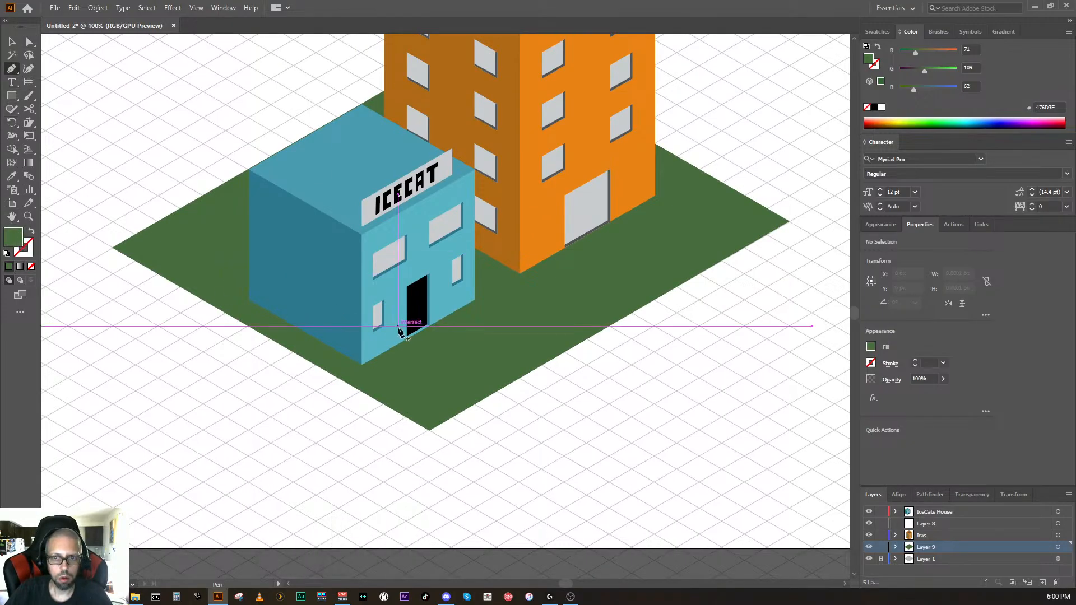
pyautogui.press('ctrl')
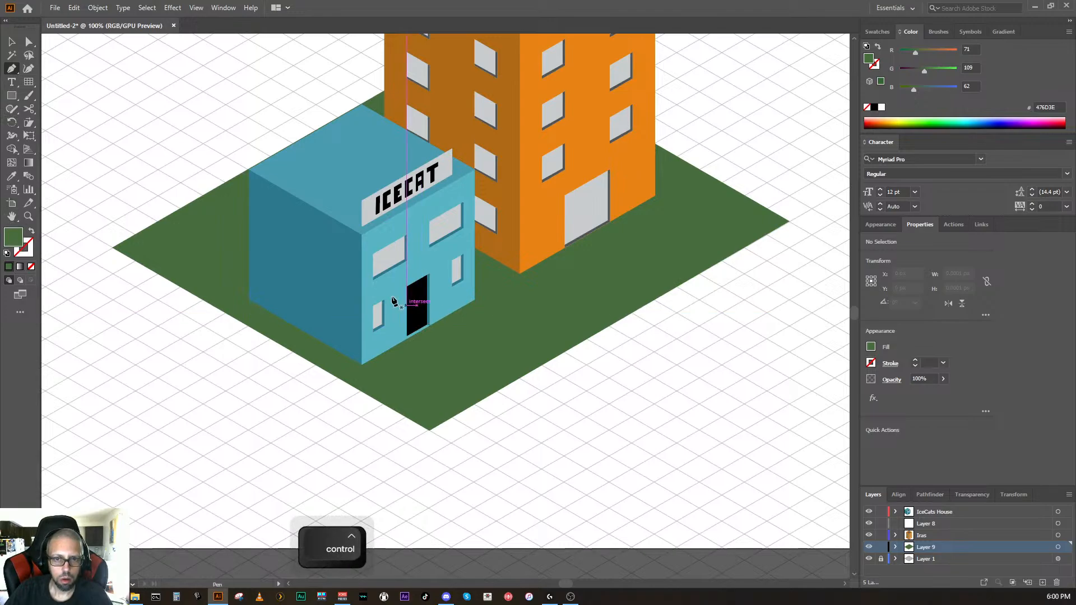
pyautogui.click(12, 177)
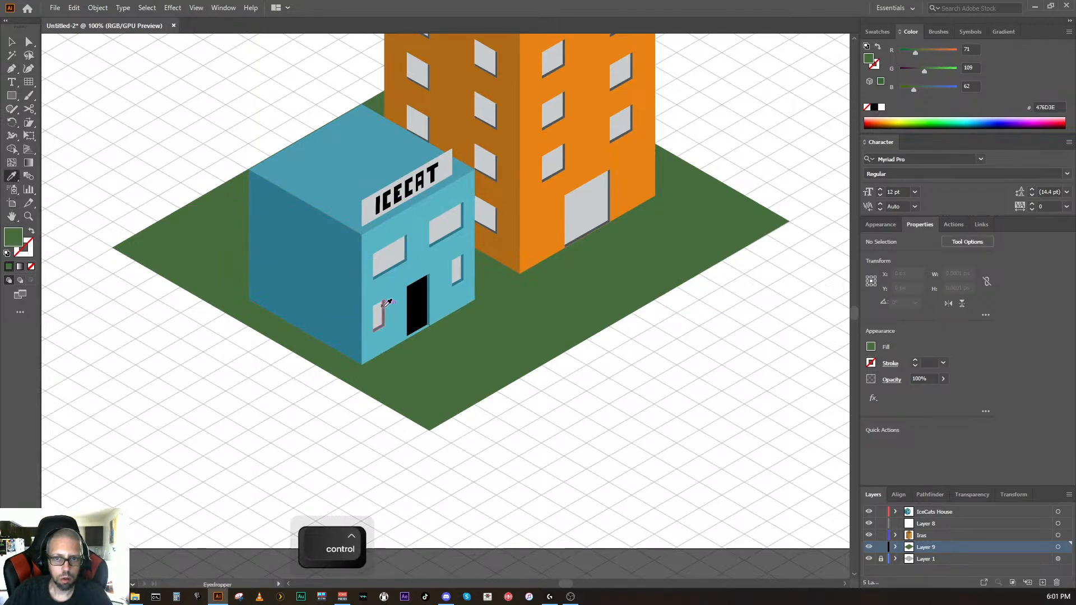
pyautogui.click(419, 314)
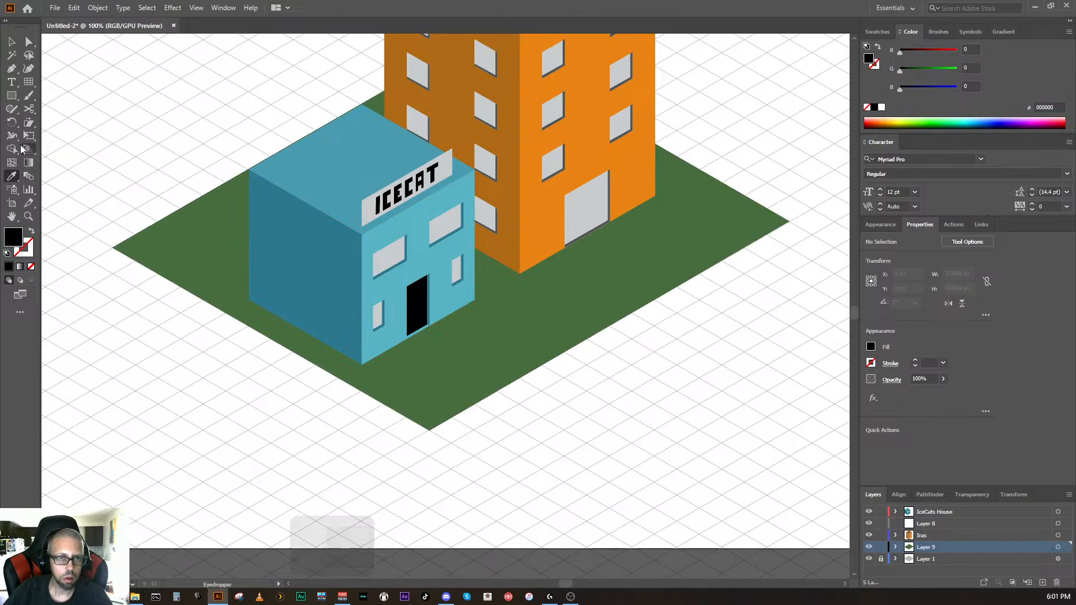
pyautogui.click(14, 70)
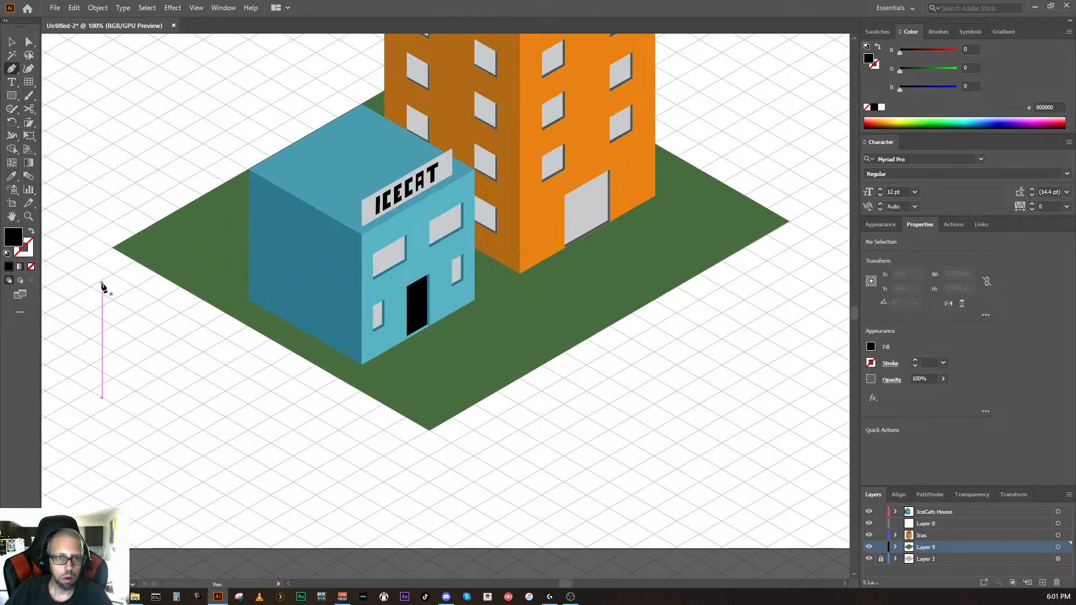
pyautogui.press('space')
pyautogui.moveTo(689, 365); pyautogui.dragTo(568, 287)
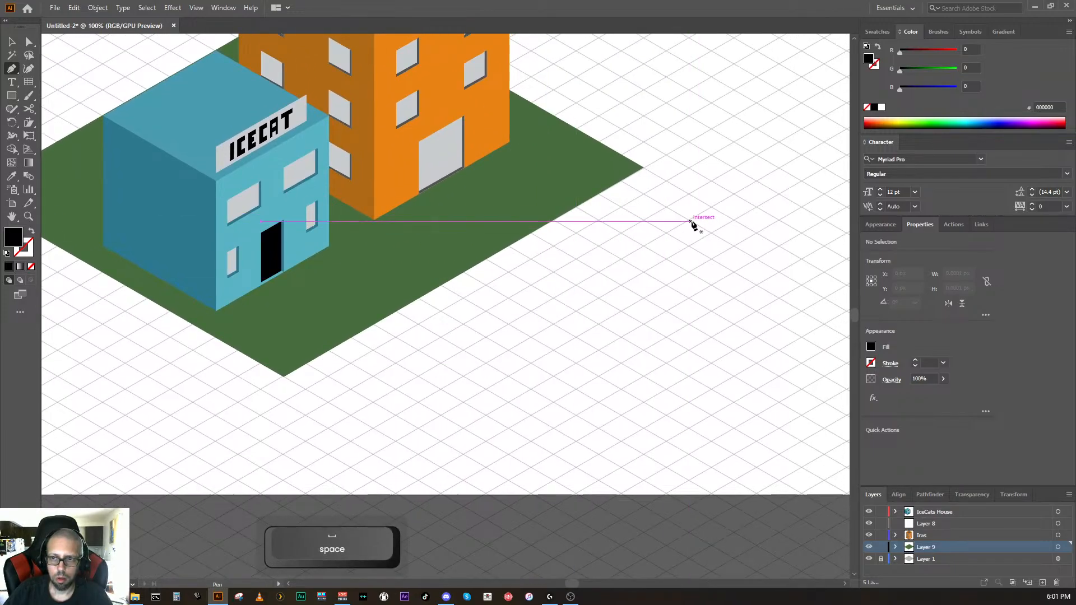
pyautogui.click(690, 221)
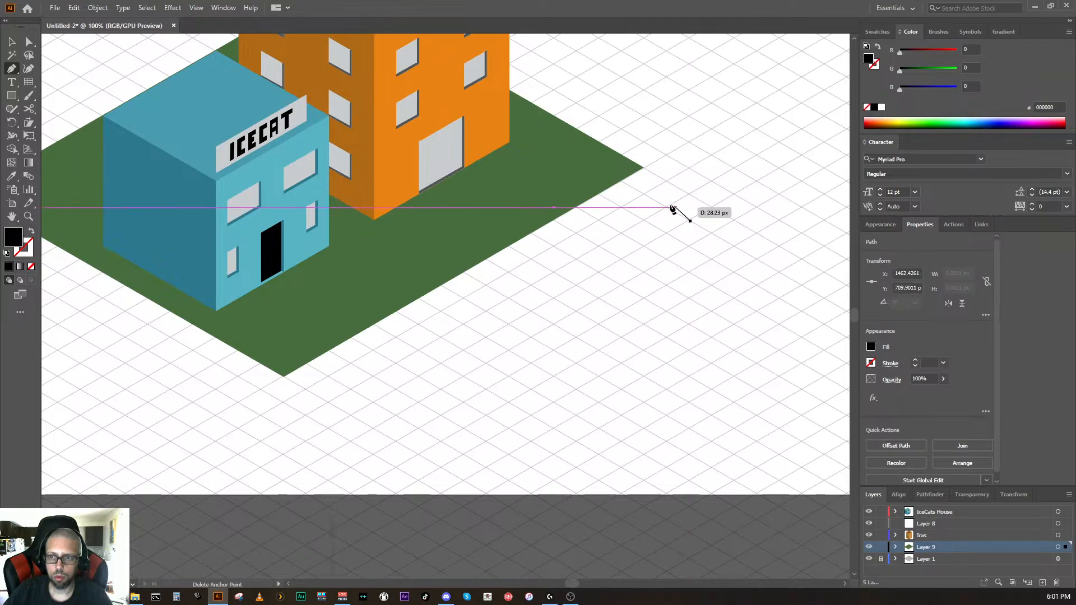
pyautogui.press('ctrl')
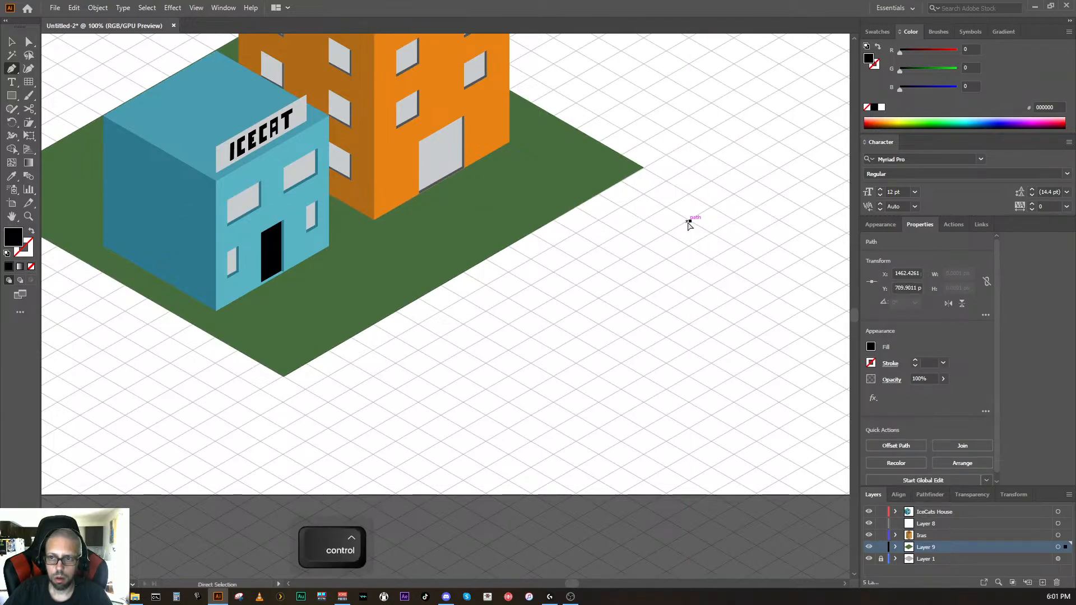
pyautogui.hotkey('ctrl', 'x')
pyautogui.hotkey('ctrl', 'z')
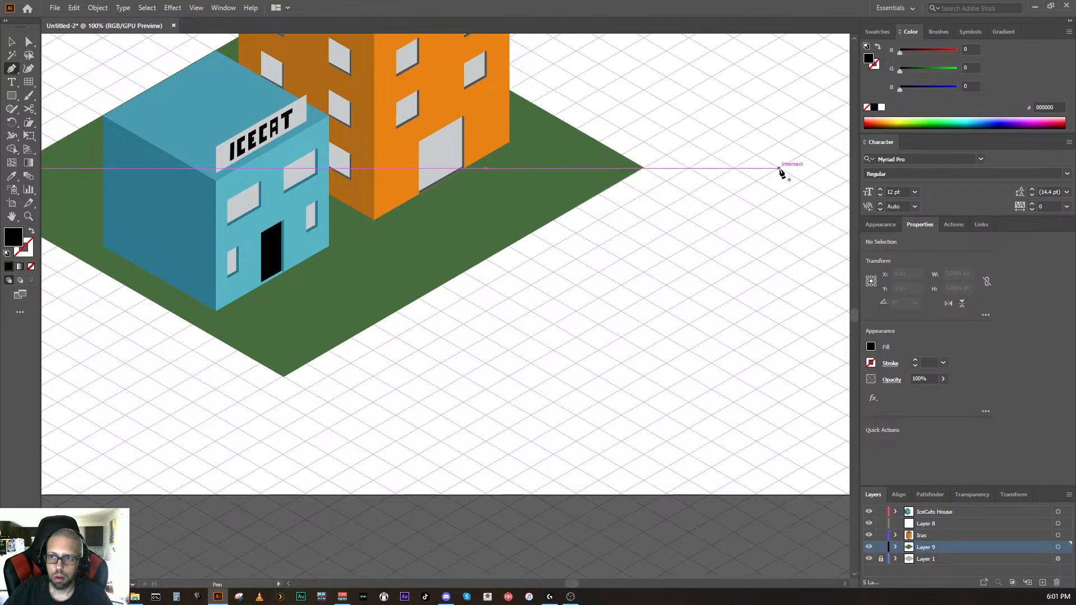
# Step: Draw the road's outer edges parallel to the ground plane's front sides, about 775 px and 703 px long, plus a short end edge beyond its left corner
pyautogui.click(779, 168)
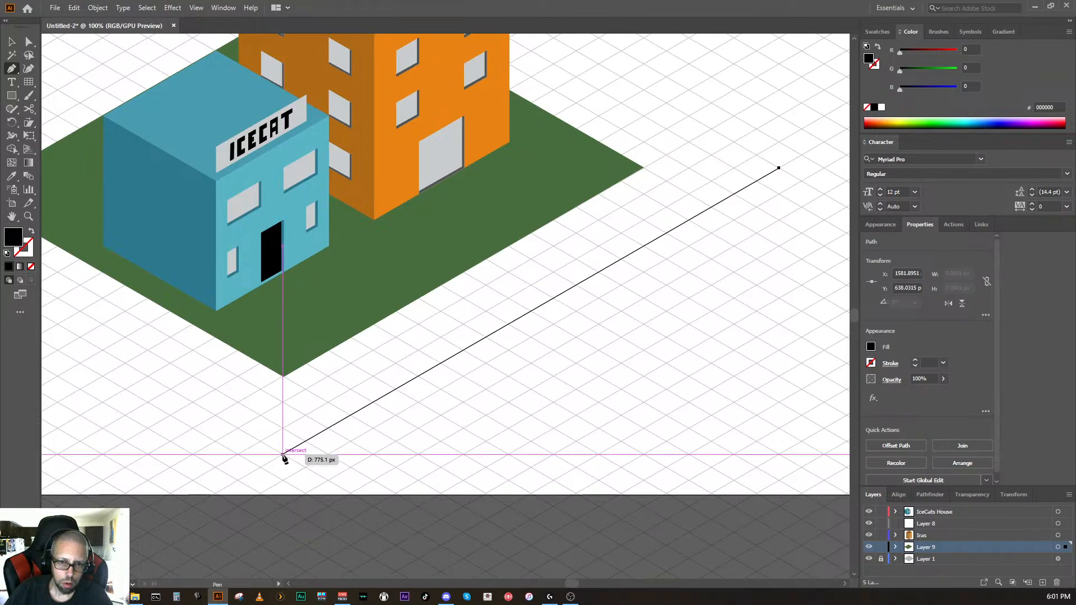
pyautogui.click(283, 454)
pyautogui.press('space')
pyautogui.moveTo(282, 454); pyautogui.dragTo(456, 471)
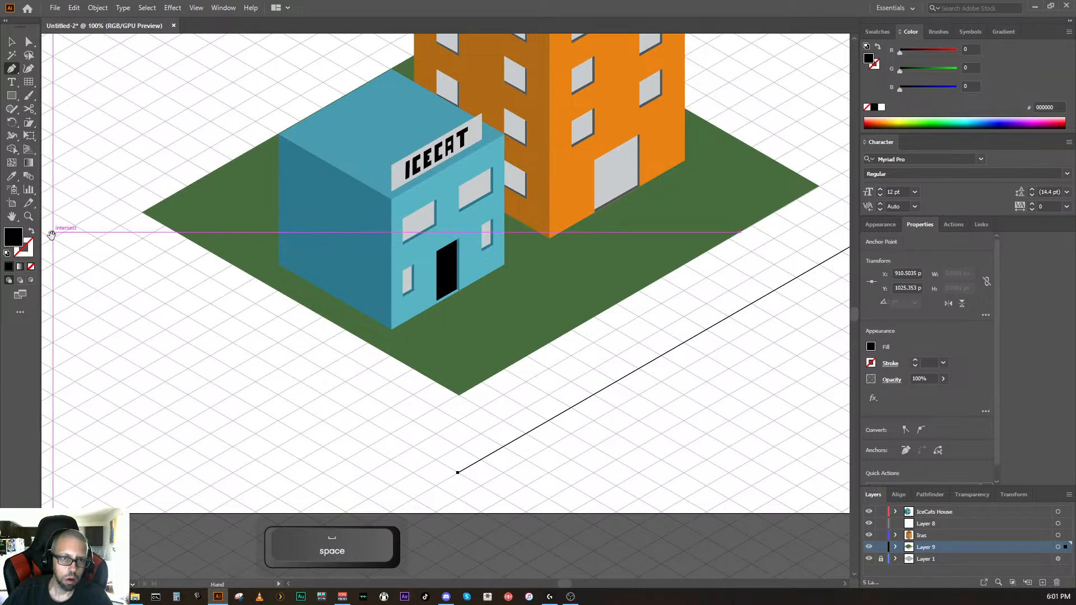
pyautogui.moveTo(50, 232); pyautogui.dragTo(166, 303)
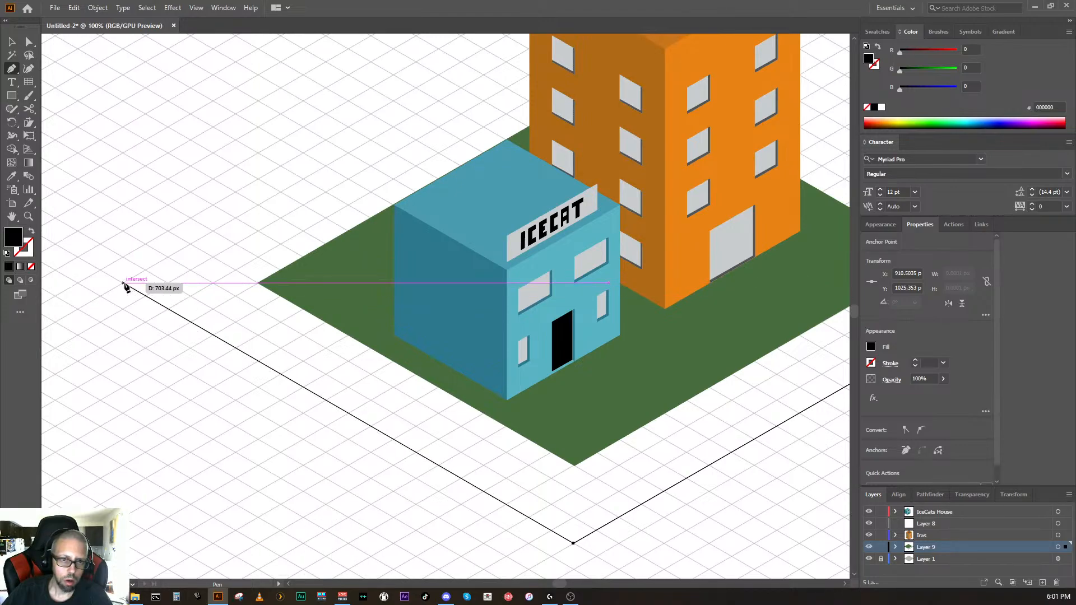
pyautogui.click(124, 283)
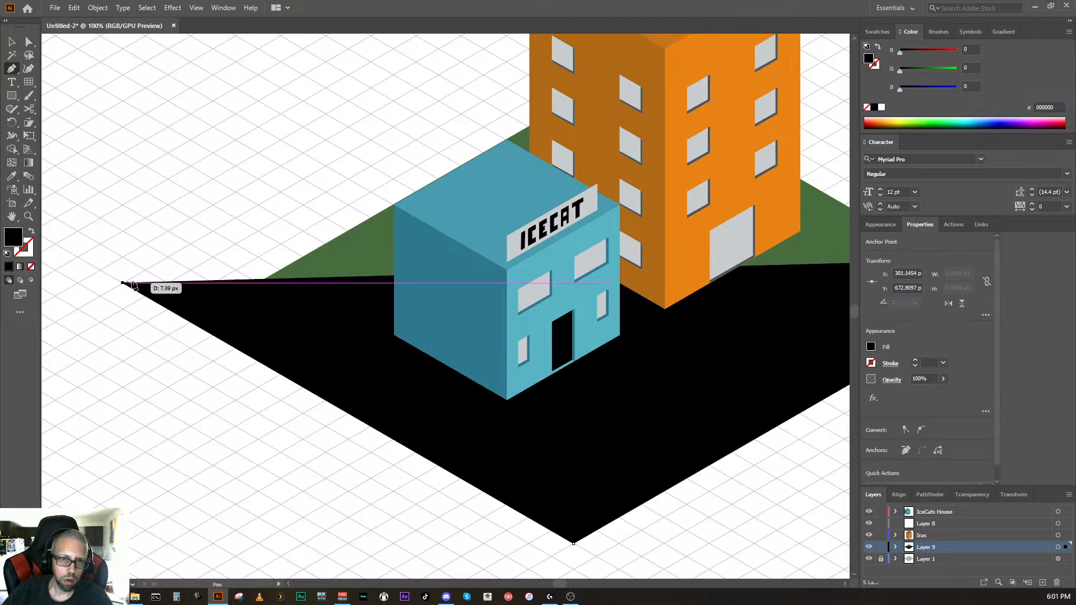
pyautogui.moveTo(428, 113); pyautogui.dragTo(296, 318)
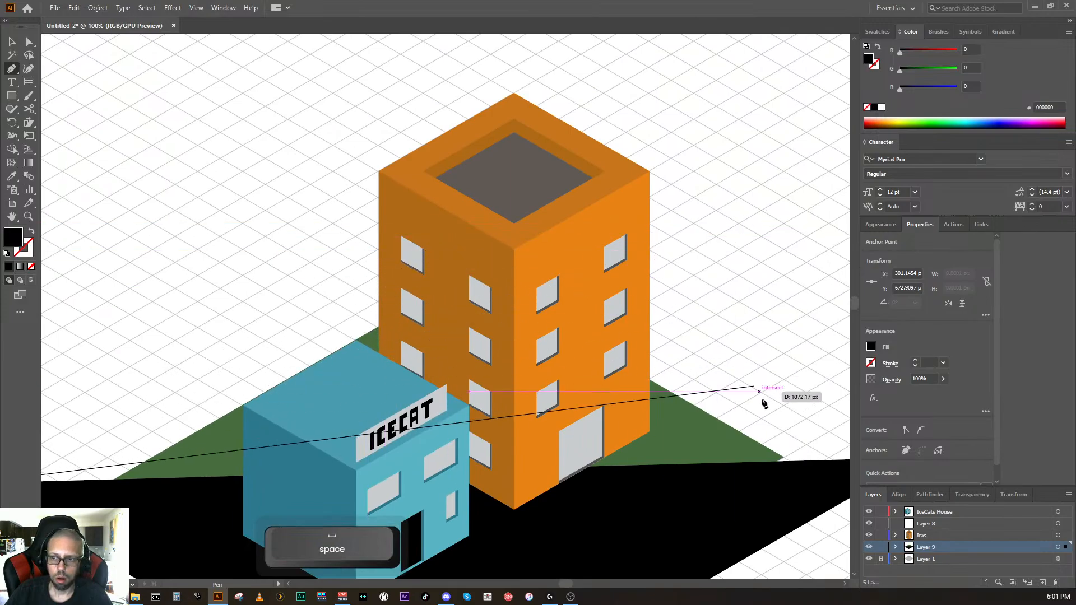
pyautogui.moveTo(769, 433); pyautogui.dragTo(730, 134)
pyautogui.moveTo(157, 293); pyautogui.dragTo(504, 322)
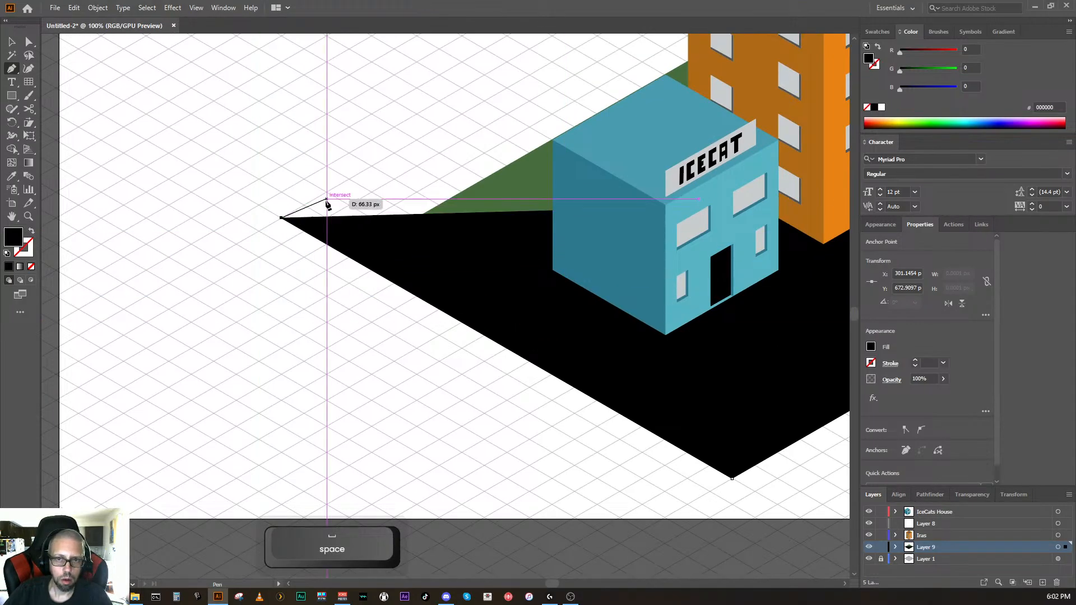
pyautogui.click(352, 178)
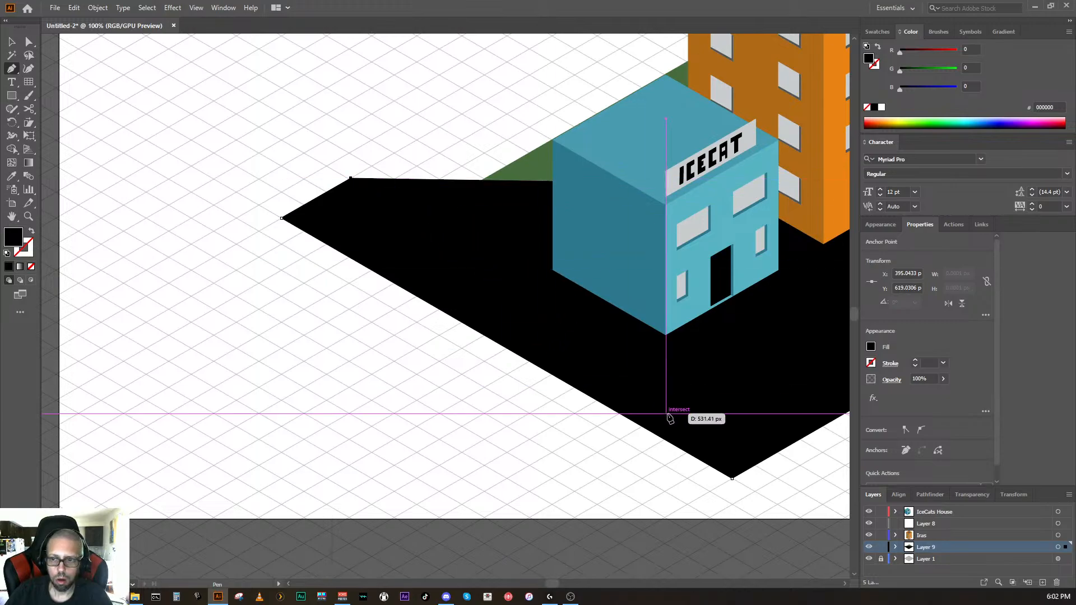
# Step: Lower the road shape's opacity to 32% and trace its inner edge along the ground plane's front and right corners to the orange building's right edge
pyautogui.moveTo(626, 369); pyautogui.dragTo(323, 337)
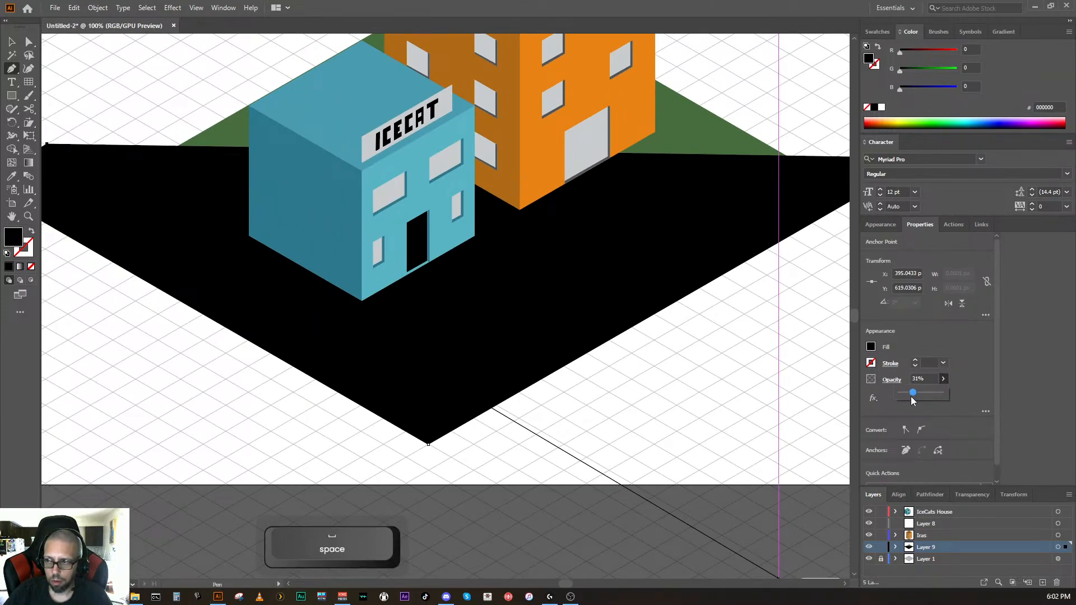
pyautogui.moveTo(912, 400); pyautogui.dragTo(913, 400)
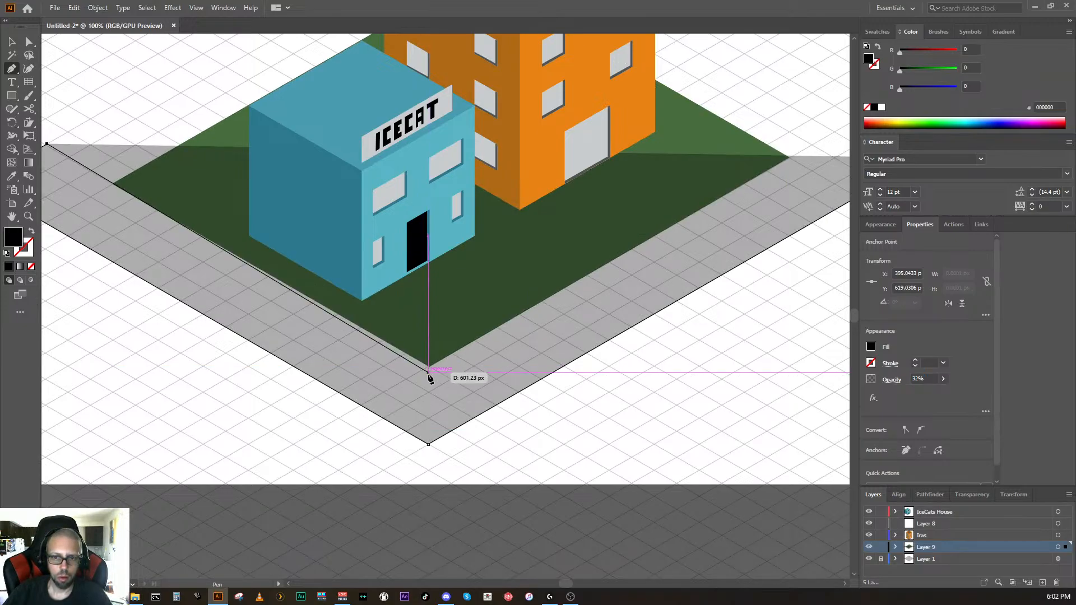
pyautogui.click(429, 368)
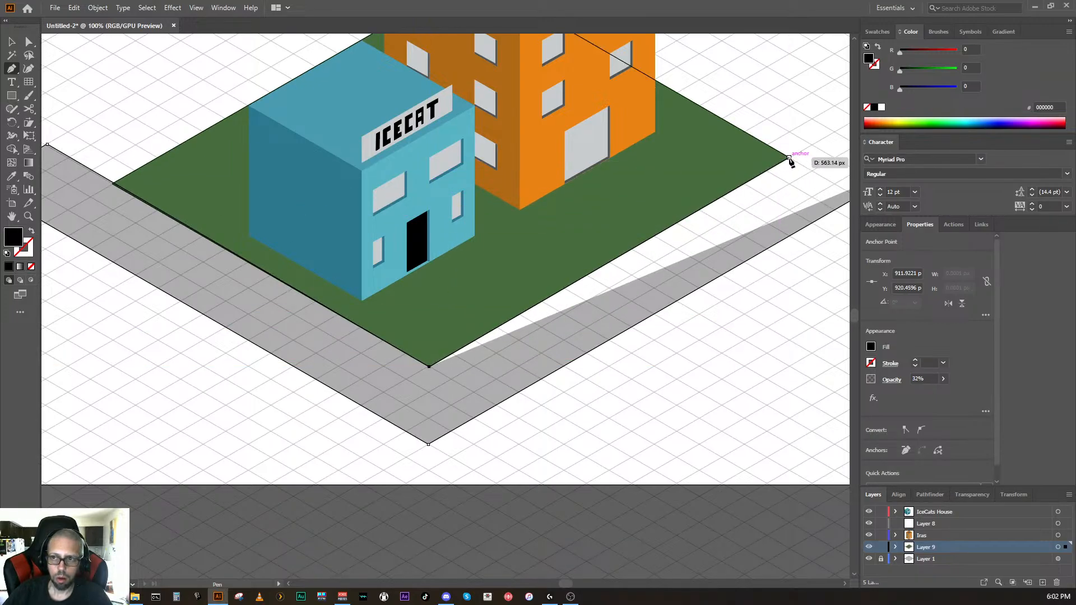
pyautogui.click(789, 159)
pyautogui.press('space')
pyautogui.moveTo(789, 159); pyautogui.dragTo(681, 307)
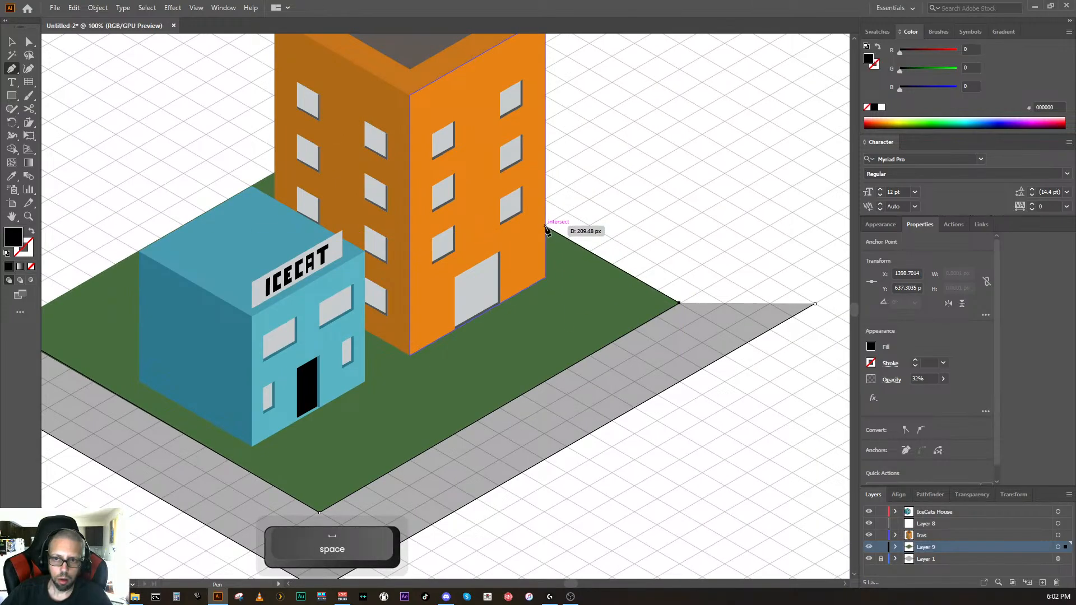
pyautogui.click(546, 227)
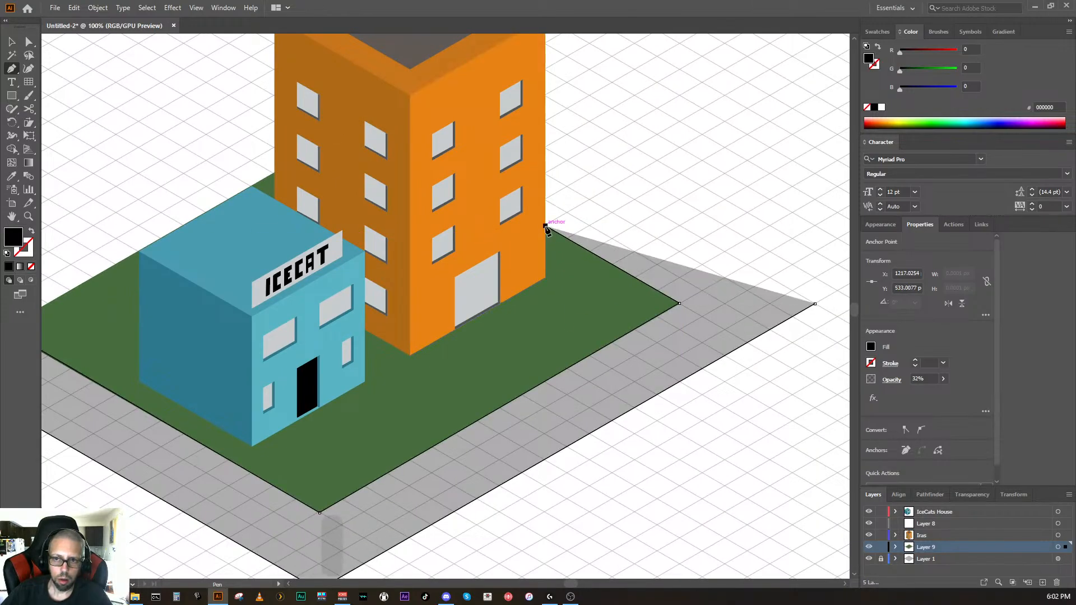
pyautogui.click(545, 175)
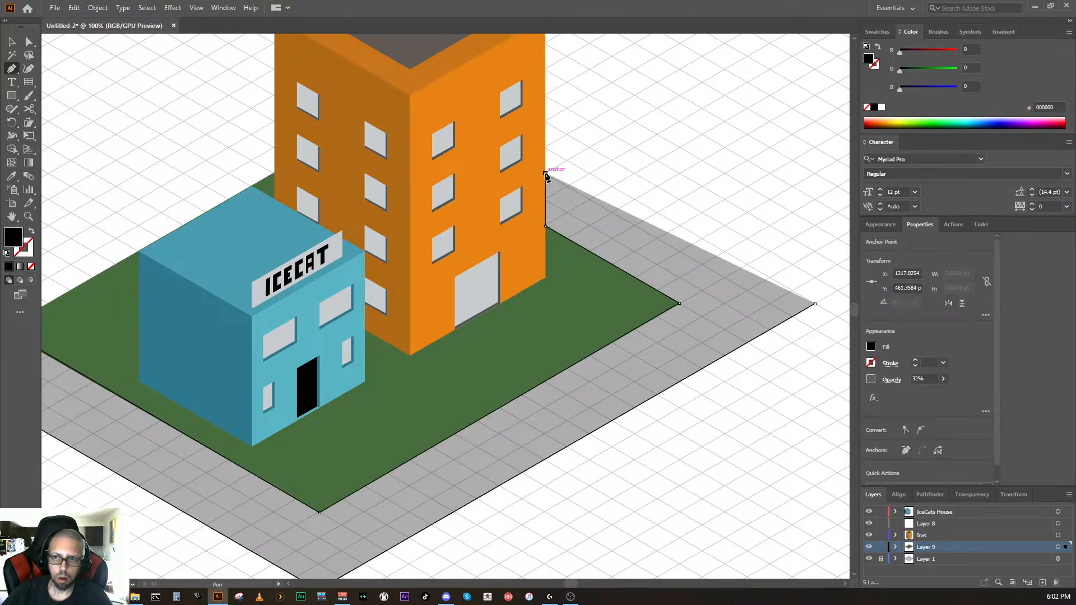
pyautogui.click(546, 149)
pyautogui.hotkey('ctrl', 'z')
pyautogui.hotkey('ctrl', 'z')
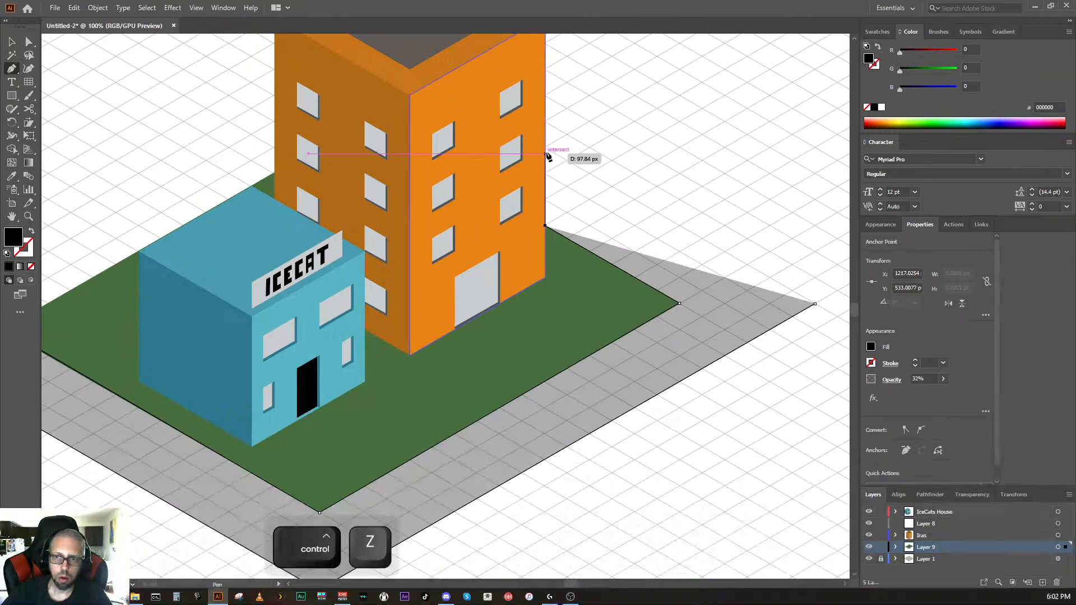
# Step: Add the road's upper end point along the orange building's right edge and close the path at its outer right corner
pyautogui.click(545, 149)
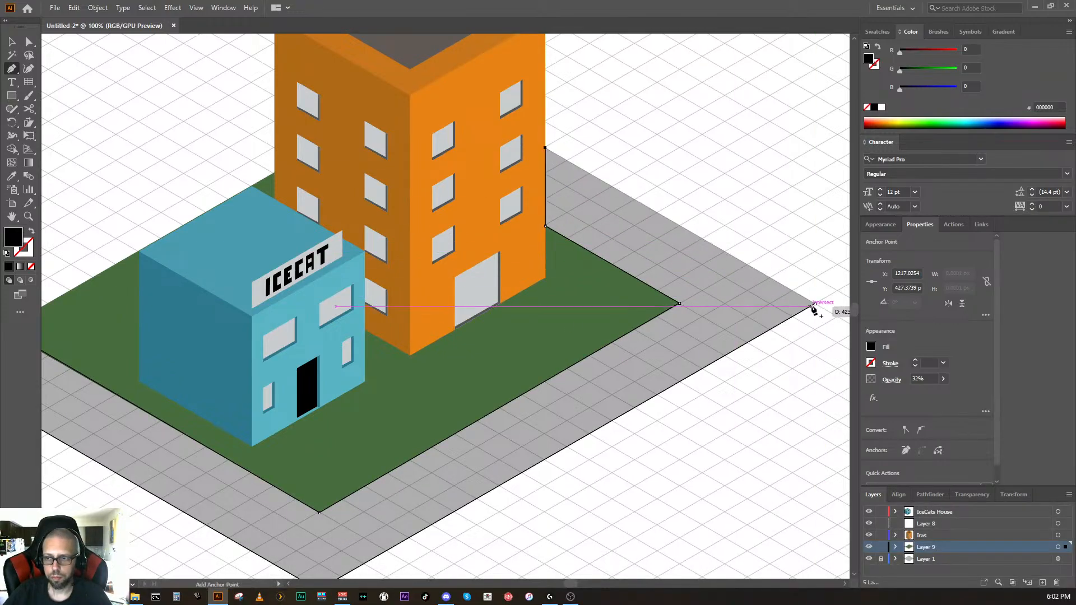
pyautogui.press('space')
pyautogui.moveTo(739, 371); pyautogui.dragTo(818, 325)
pyautogui.moveTo(581, 363); pyautogui.dragTo(617, 364)
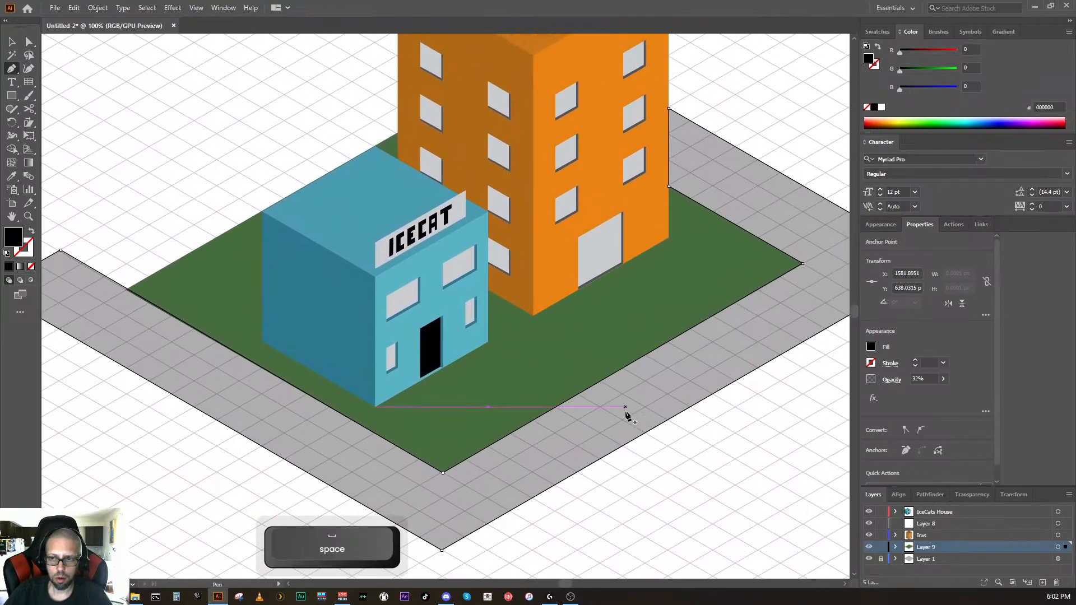
# Step: Set the road shape's opacity back to 100%
pyautogui.press('space')
pyautogui.moveTo(522, 493); pyautogui.dragTo(492, 456)
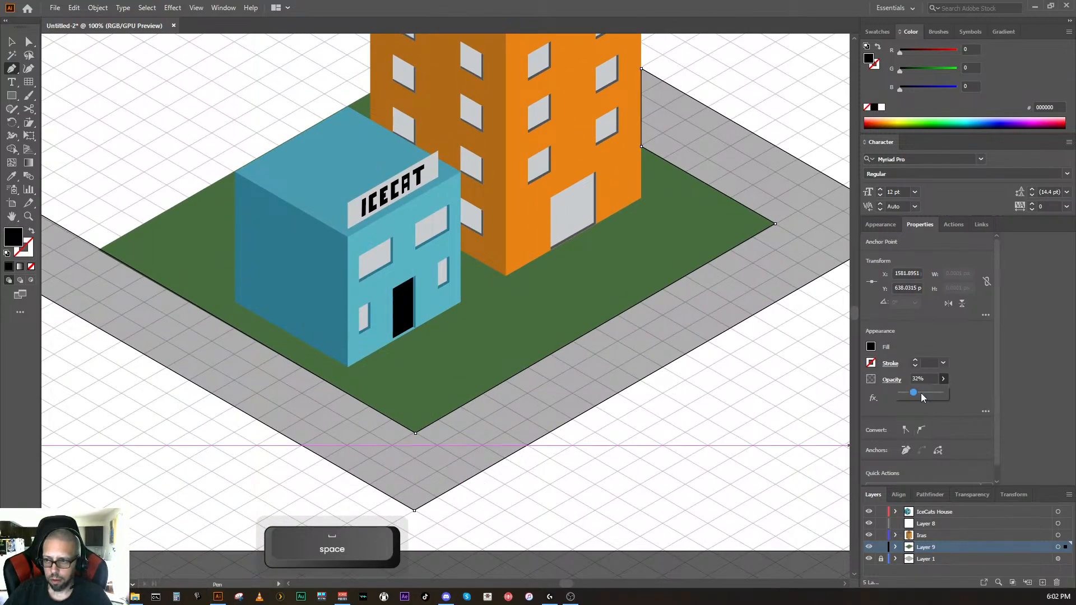
pyautogui.moveTo(916, 391); pyautogui.dragTo(950, 392)
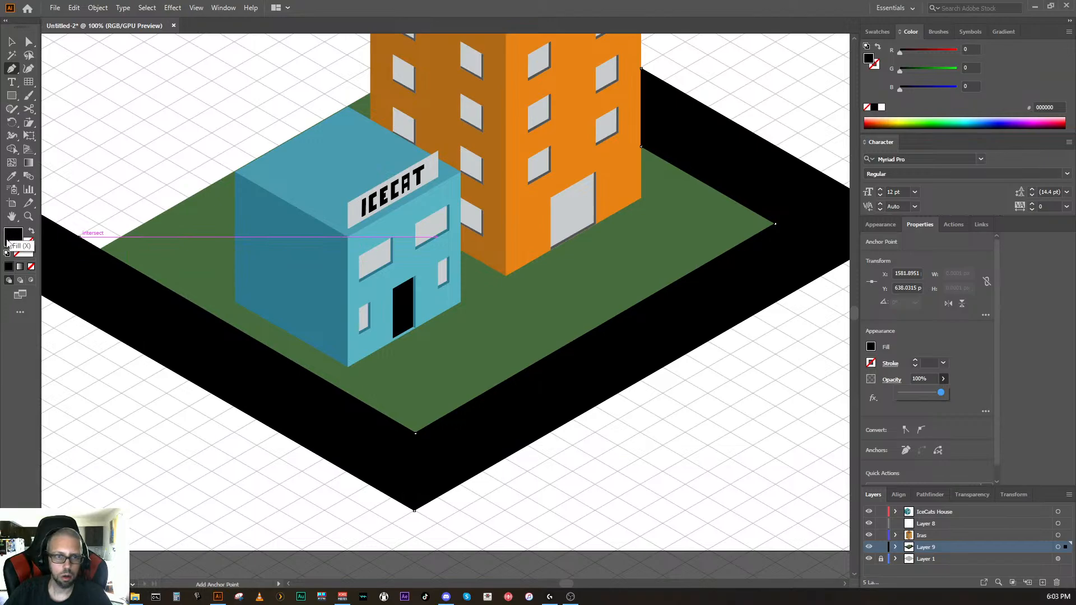
# Step: Recolour the black road shape with a dark grey fill, hex 343534, and deselect it
pyautogui.press('space')
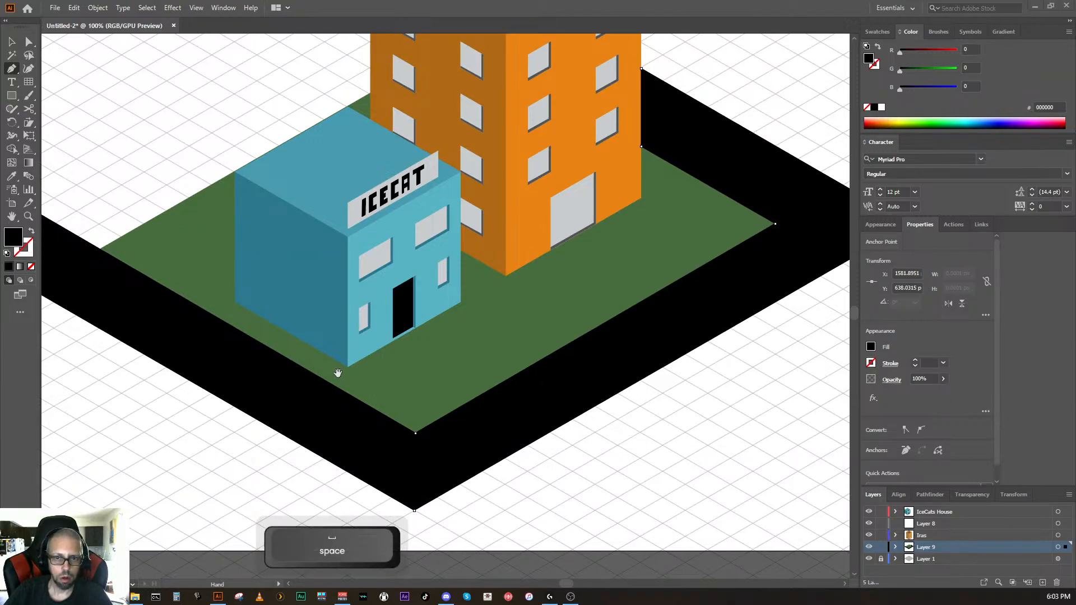
pyautogui.moveTo(331, 361)
pyautogui.mouseDown()
pyautogui.moveTo(355, 341)
pyautogui.moveTo(418, 442)
pyautogui.moveTo(226, 441)
pyautogui.moveTo(242, 372)
pyautogui.moveTo(319, 367)
pyautogui.mouseUp()
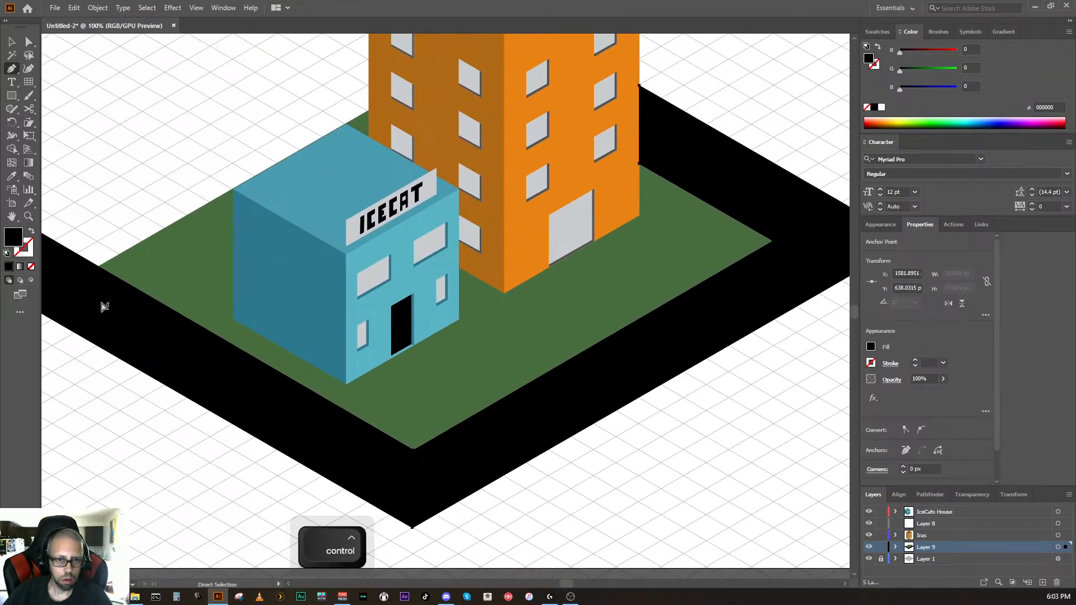
pyautogui.keyDown('ctrl'); pyautogui.click(103, 308); pyautogui.keyUp('ctrl')
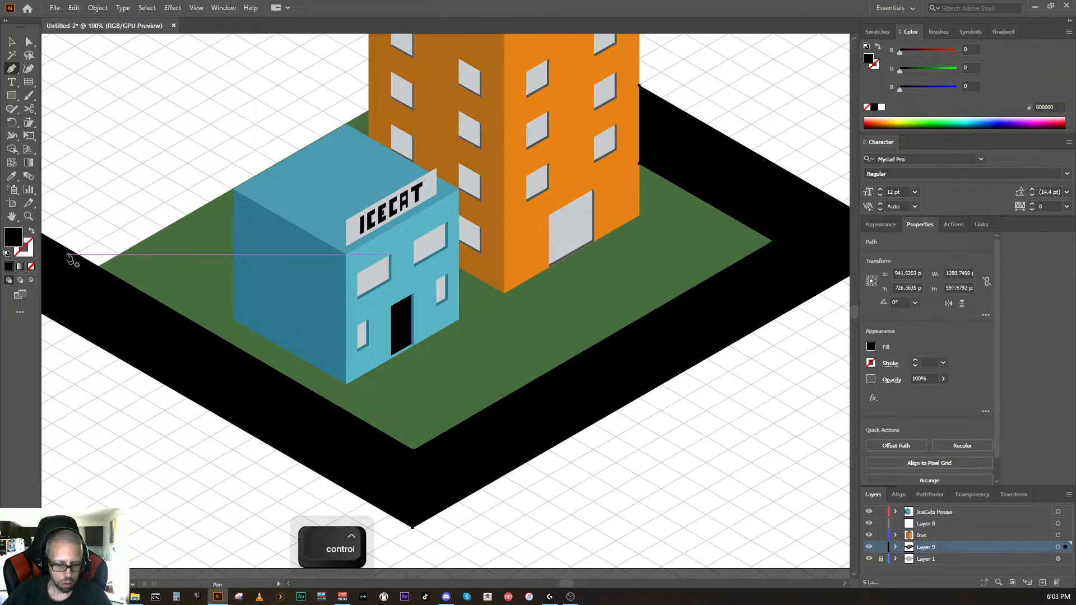
pyautogui.press('a')
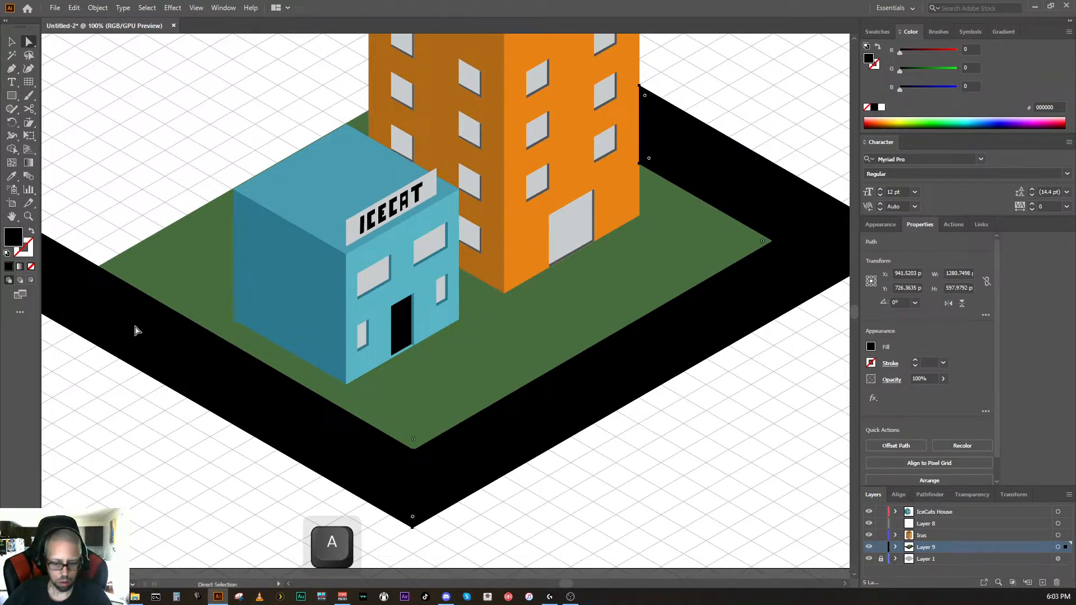
pyautogui.press('v')
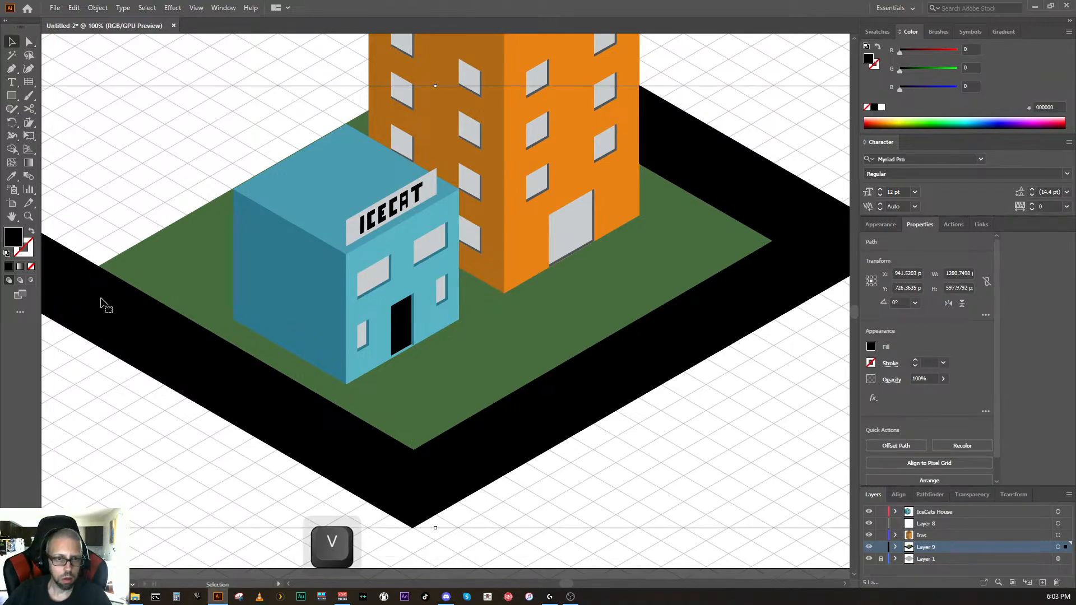
pyautogui.doubleClick(15, 239)
pyautogui.moveTo(430, 338)
pyautogui.mouseDown()
pyautogui.moveTo(395, 342)
pyautogui.moveTo(397, 333)
pyautogui.mouseUp()
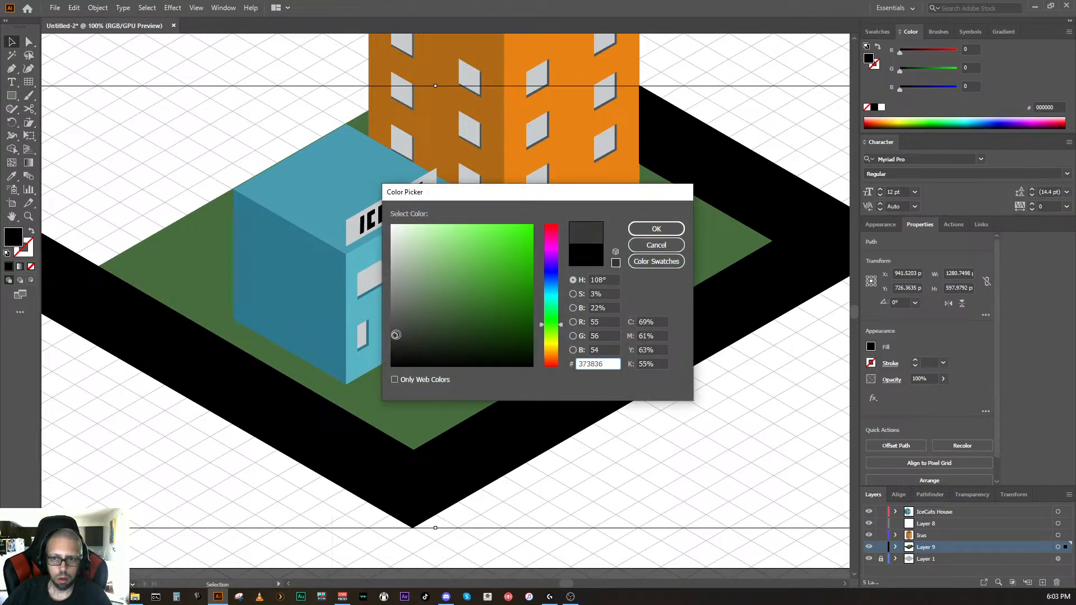
pyautogui.click(635, 231)
pyautogui.keyDown('ctrl'); pyautogui.click(600, 449); pyautogui.keyUp('ctrl')
pyautogui.keyDown('ctrl'); pyautogui.click(602, 505); pyautogui.keyUp('ctrl')
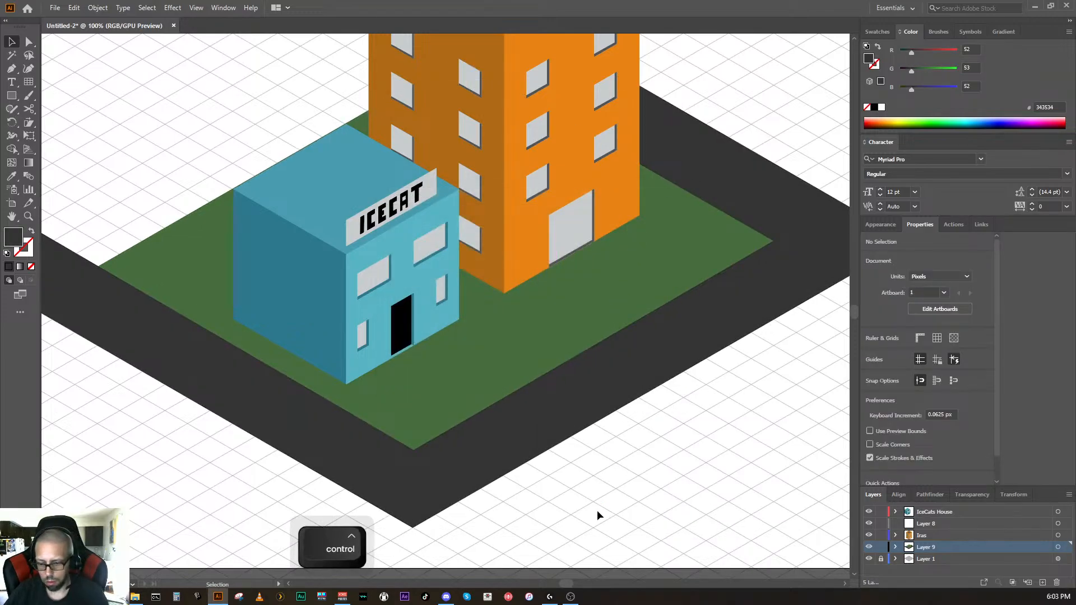
pyautogui.hotkey('ctrl', '-')
pyautogui.hotkey('ctrl', '=')
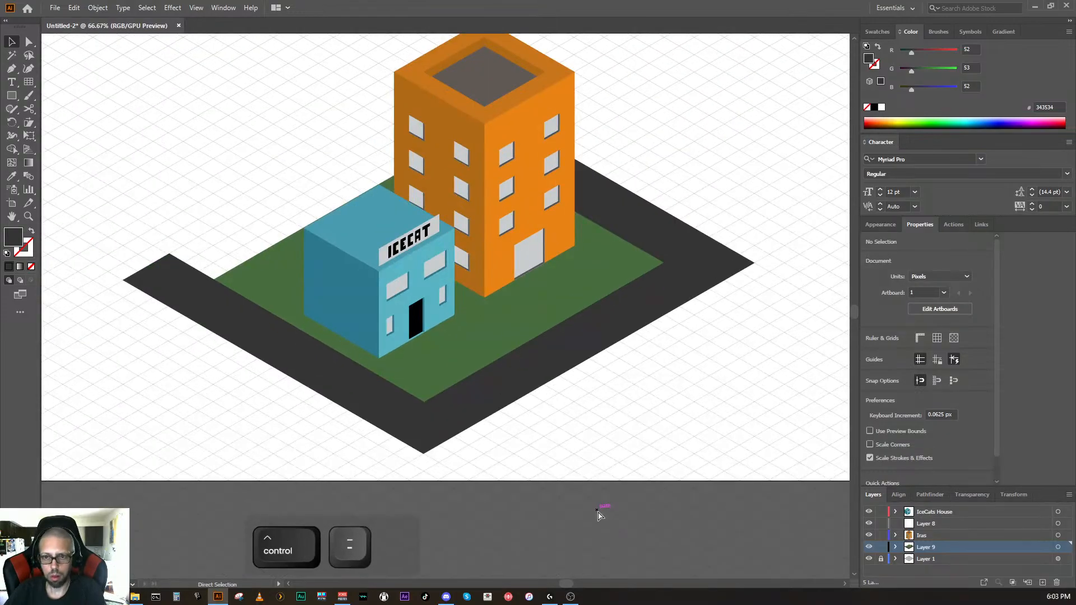
pyautogui.hotkey('ctrl', '-')
pyautogui.hotkey('ctrl', '=')
pyautogui.hotkey('ctrl', '=')
pyautogui.hotkey('ctrl', '-')
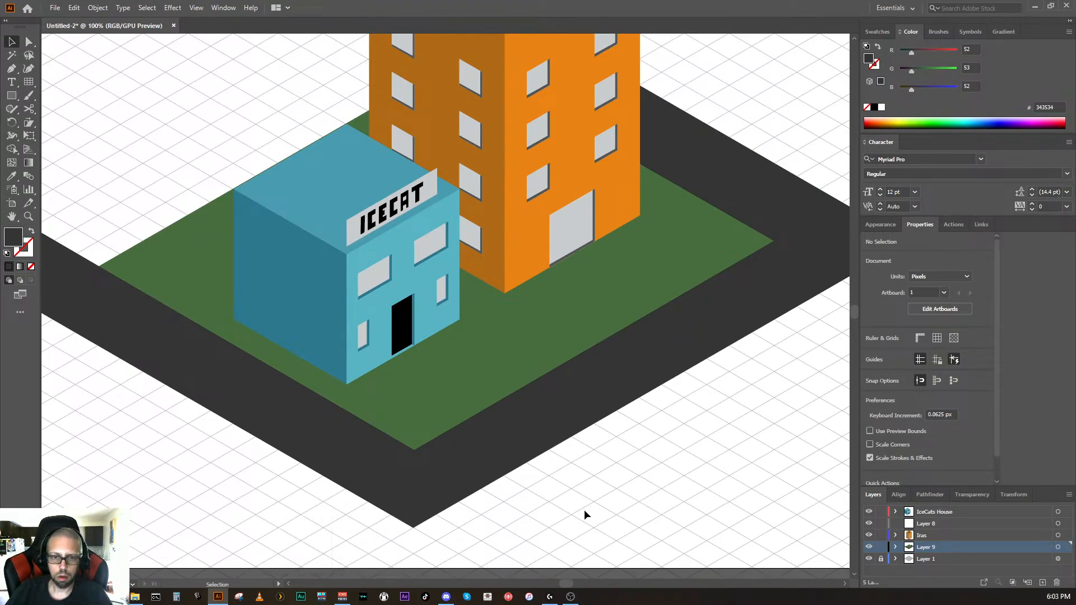
pyautogui.press('space')
pyautogui.moveTo(594, 508); pyautogui.dragTo(547, 522)
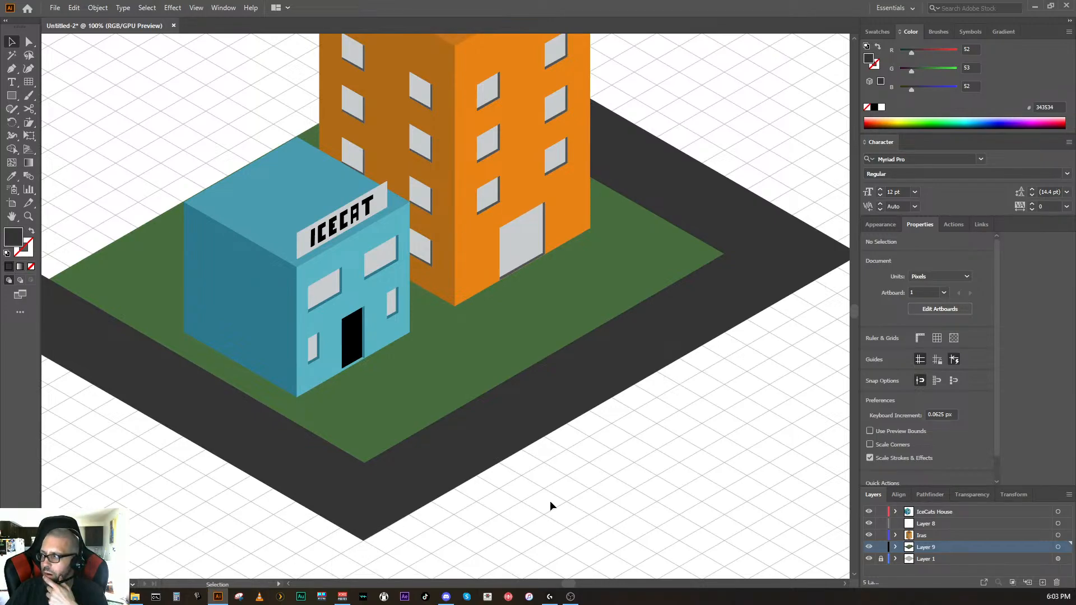
pyautogui.press('space')
pyautogui.moveTo(558, 434)
pyautogui.mouseDown()
pyautogui.moveTo(521, 553)
pyautogui.moveTo(507, 563)
pyautogui.moveTo(518, 524)
pyautogui.moveTo(578, 476)
pyautogui.moveTo(569, 452)
pyautogui.mouseUp()
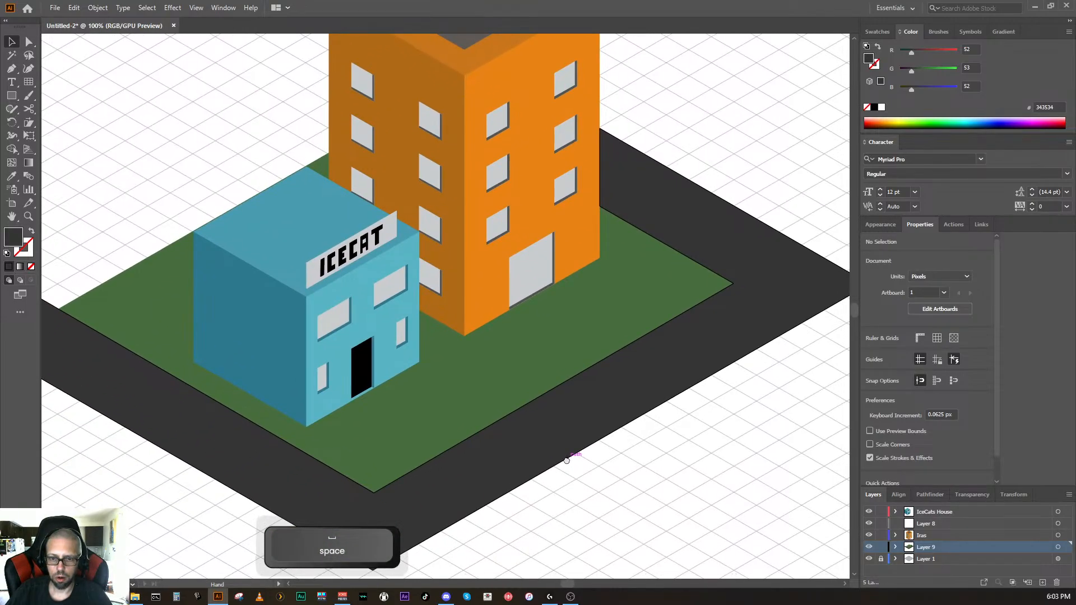
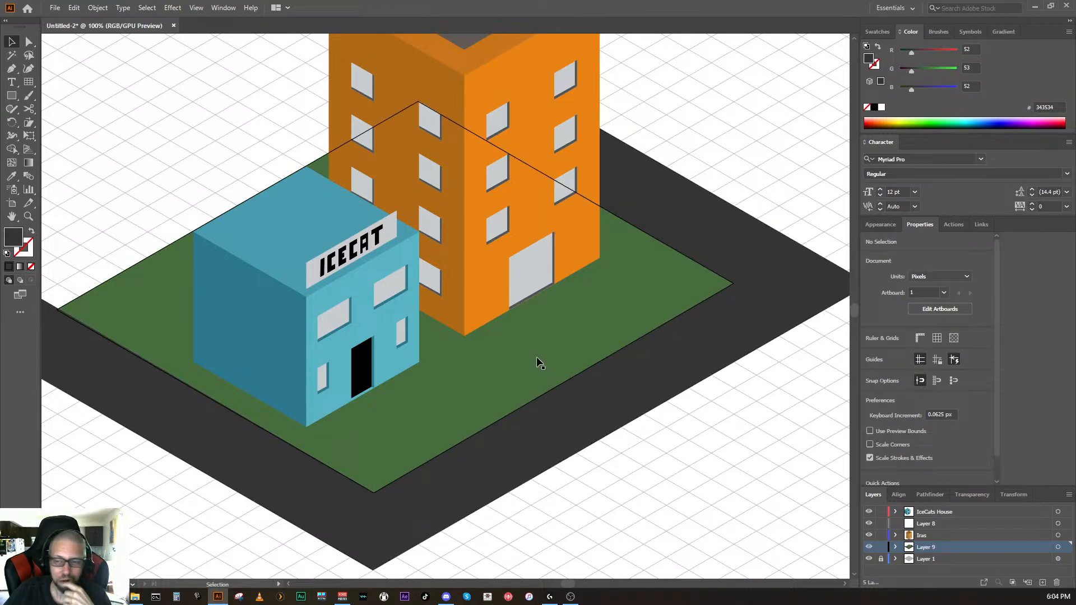
pyautogui.press('space')
pyautogui.moveTo(533, 356); pyautogui.dragTo(477, 368)
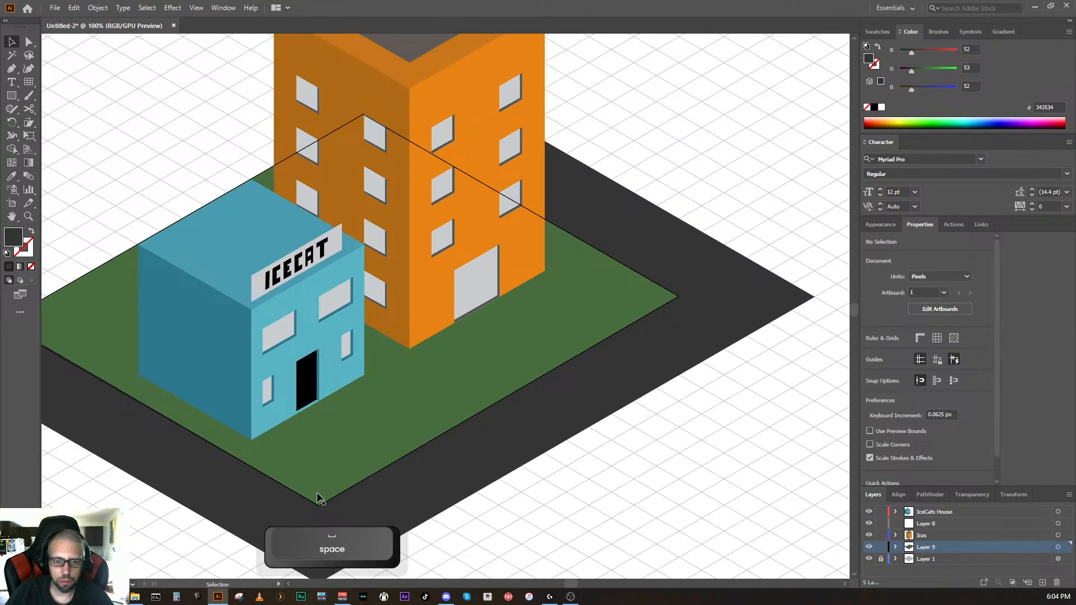
pyautogui.press('ctrl')
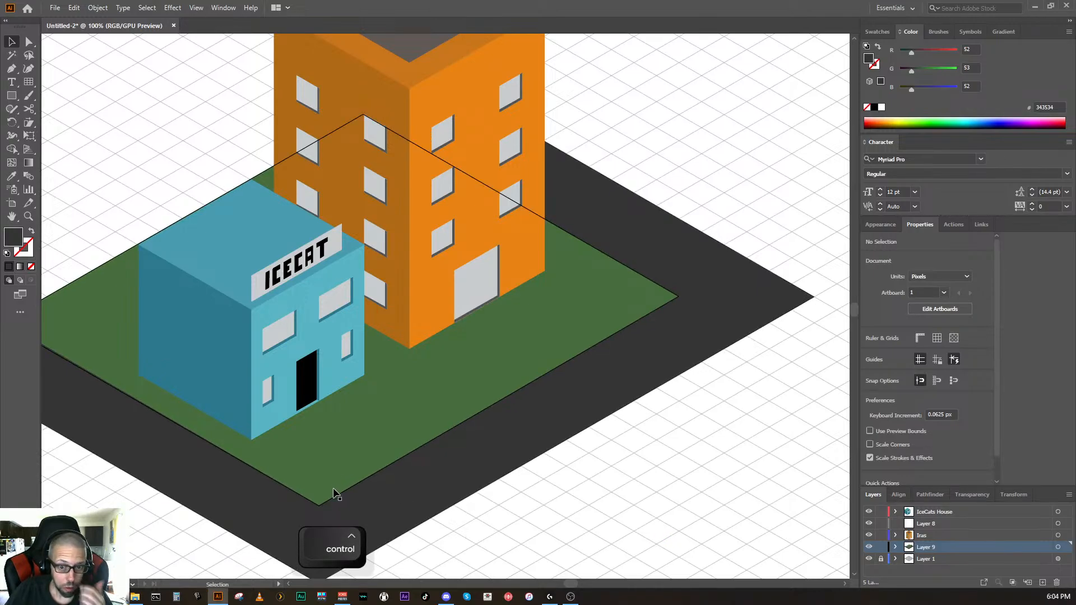
# Step: Set the default fill to medium grey, hex 919191, with nothing selected
pyautogui.press('space')
pyautogui.moveTo(487, 540); pyautogui.dragTo(513, 394)
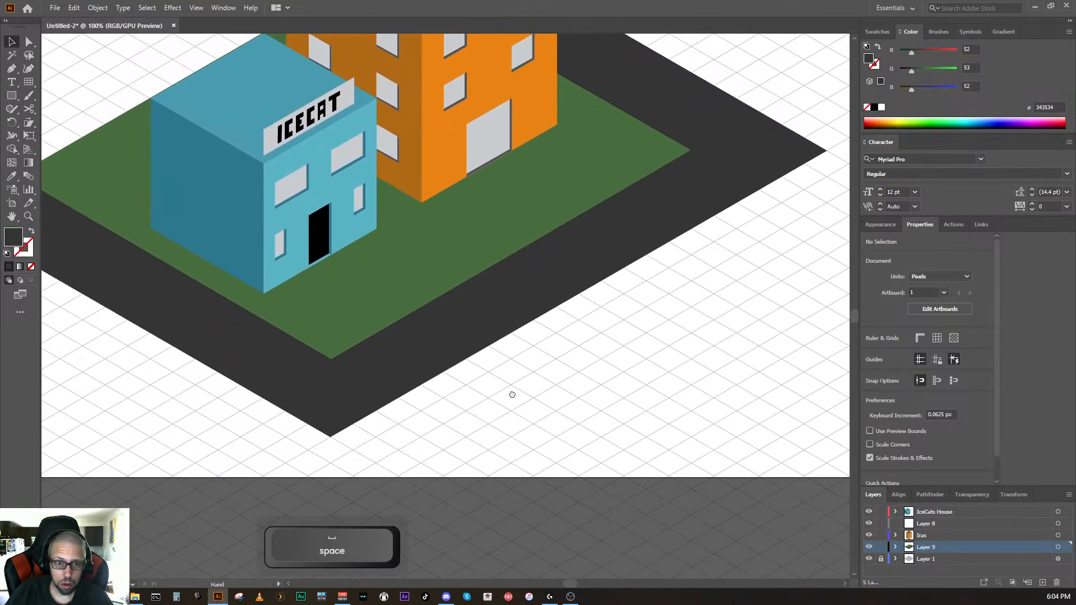
pyautogui.doubleClick(14, 237)
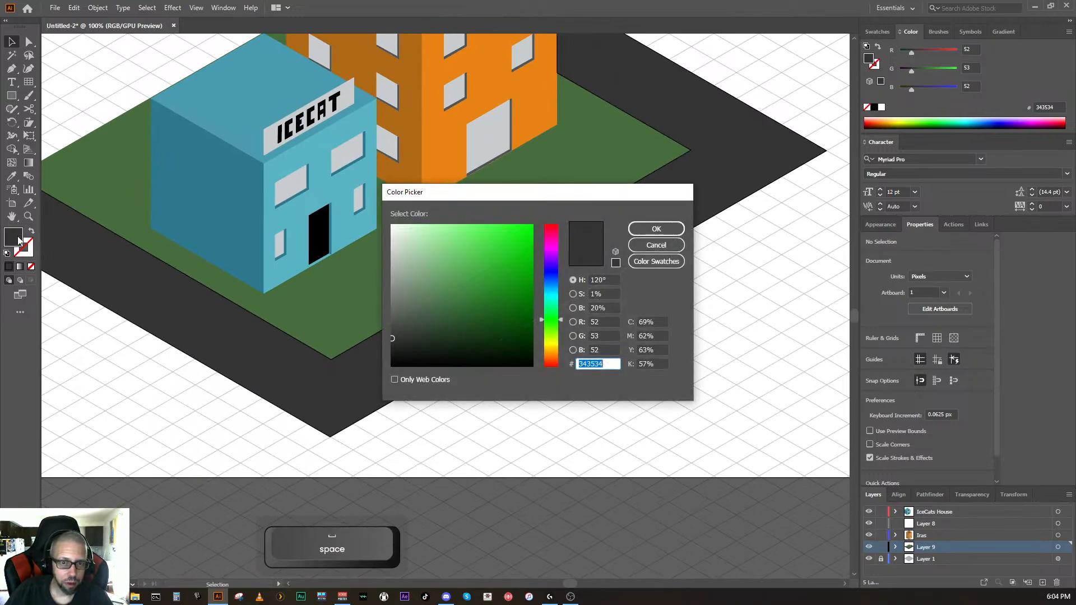
pyautogui.moveTo(418, 312); pyautogui.dragTo(382, 285)
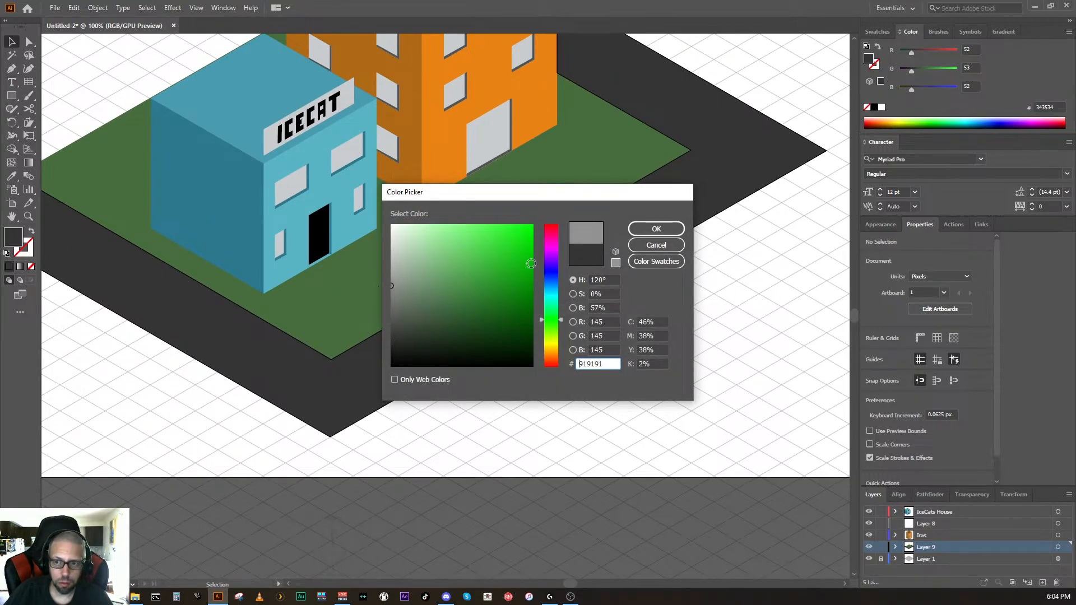
pyautogui.click(656, 229)
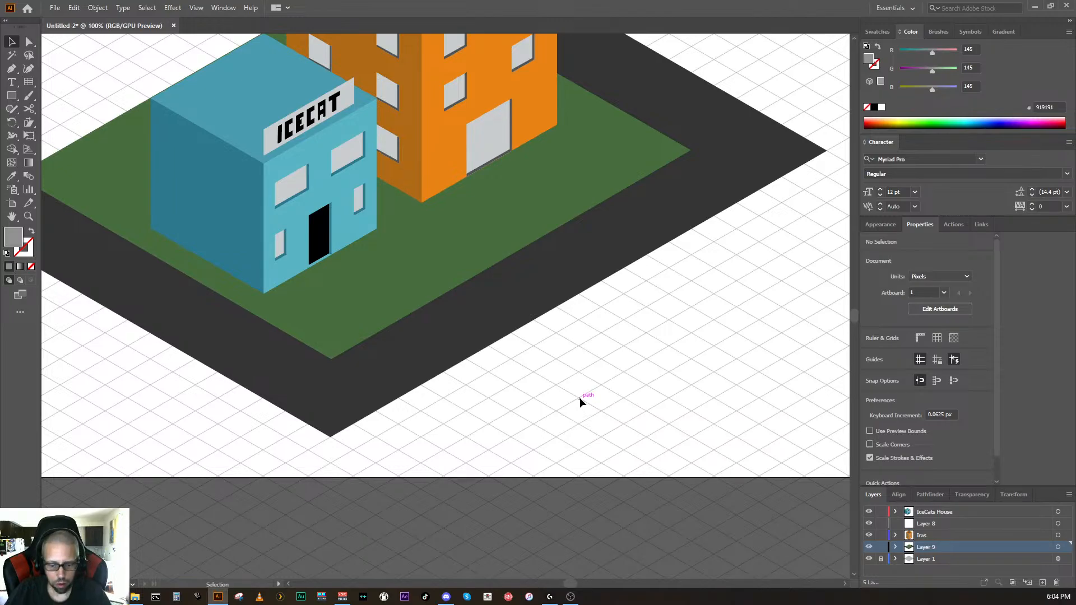
# Step: Draw a vertical edge about 35 px tall with the Pen tool, upward from a grid intersection on the empty area in front of the road
pyautogui.press('p')
pyautogui.press('ctrl')
pyautogui.hotkey('ctrl', '=')
pyautogui.hotkey('ctrl', '=')
pyautogui.press('space')
pyautogui.moveTo(607, 396); pyautogui.dragTo(448, 283)
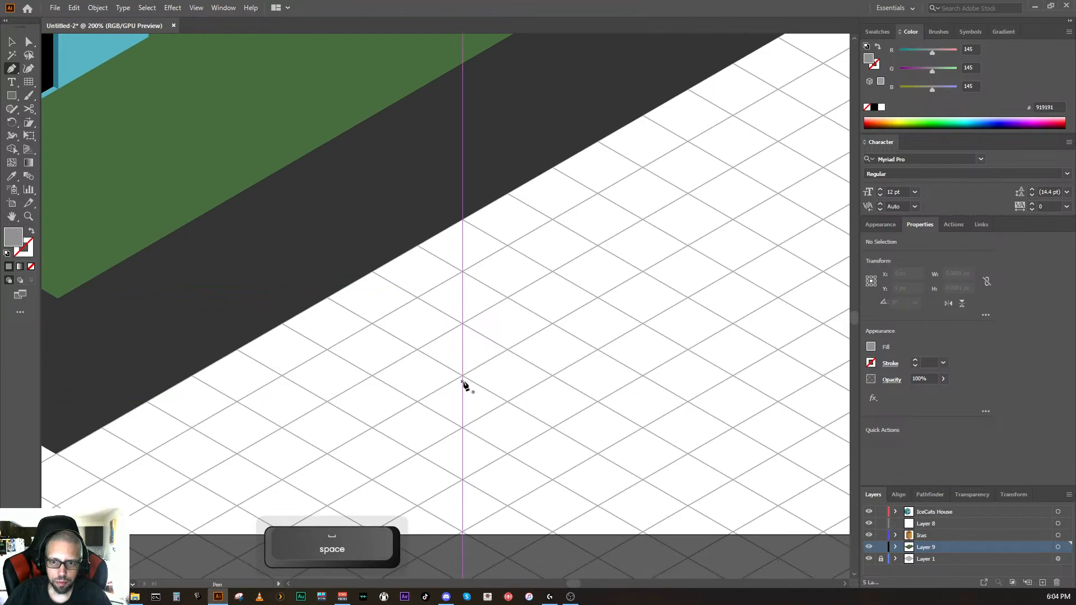
pyautogui.click(462, 375)
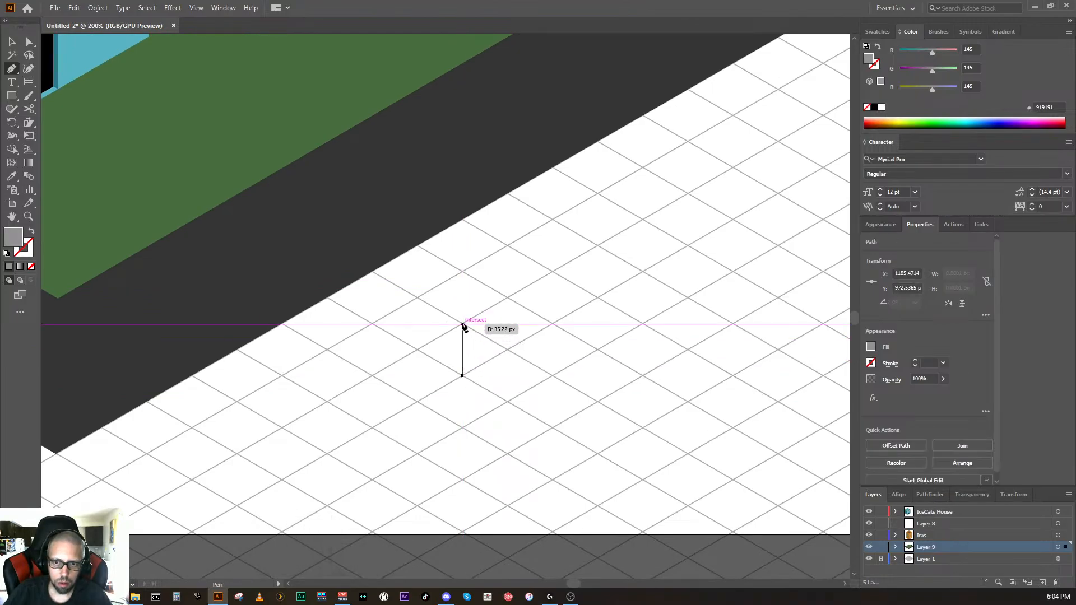
pyautogui.click(463, 324)
pyautogui.moveTo(462, 324); pyautogui.dragTo(471, 327)
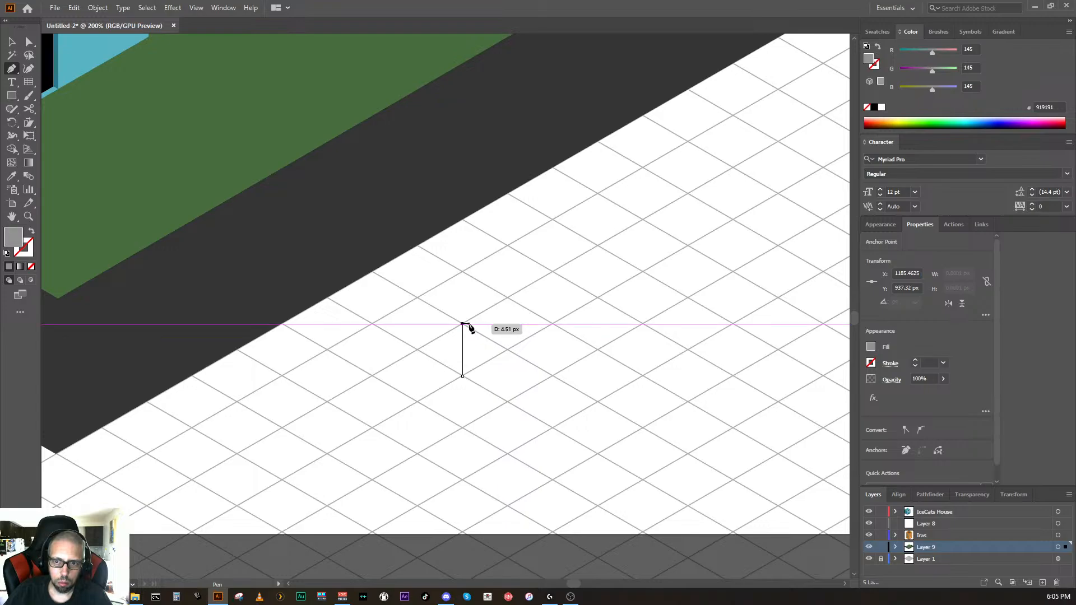
pyautogui.click(469, 324)
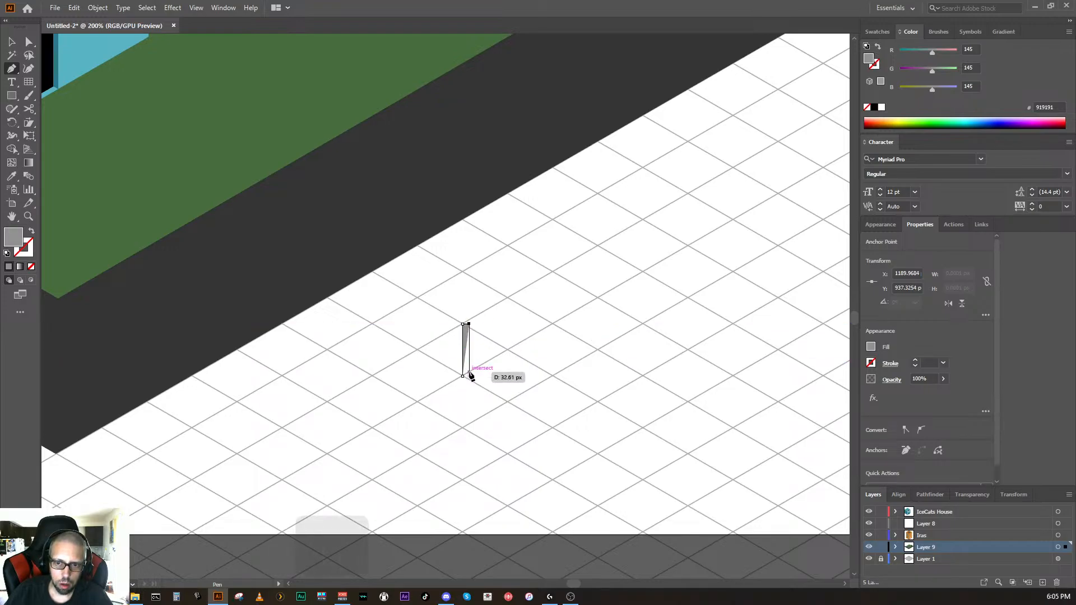
pyautogui.keyDown('shift'); pyautogui.click(469, 375); pyautogui.keyUp('shift')
pyautogui.moveTo(463, 376); pyautogui.dragTo(464, 374)
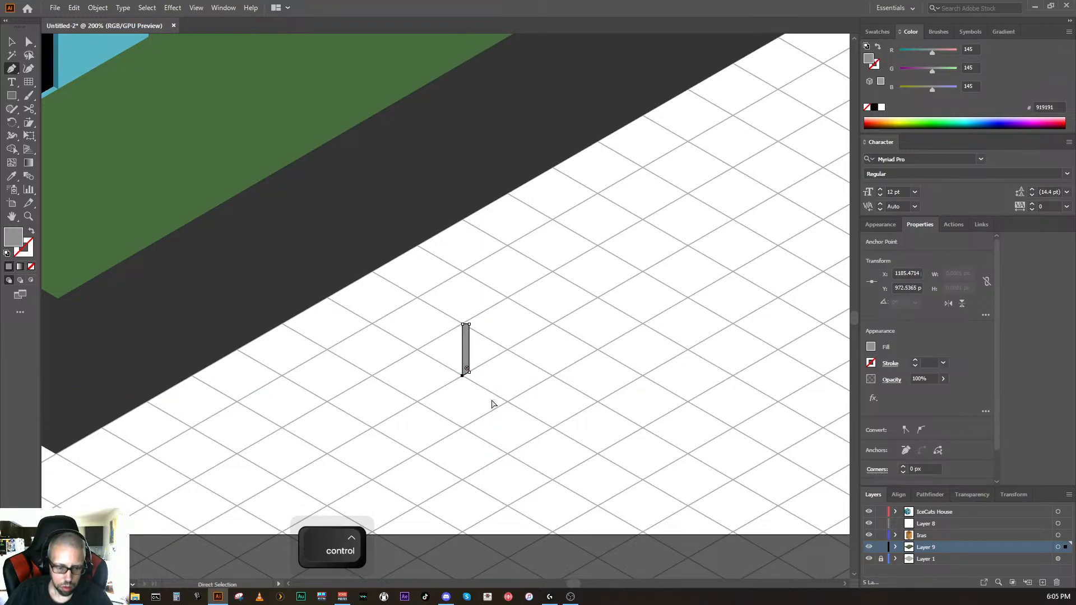
pyautogui.hotkey('ctrl', 'z')
pyautogui.hotkey('ctrl', 'z')
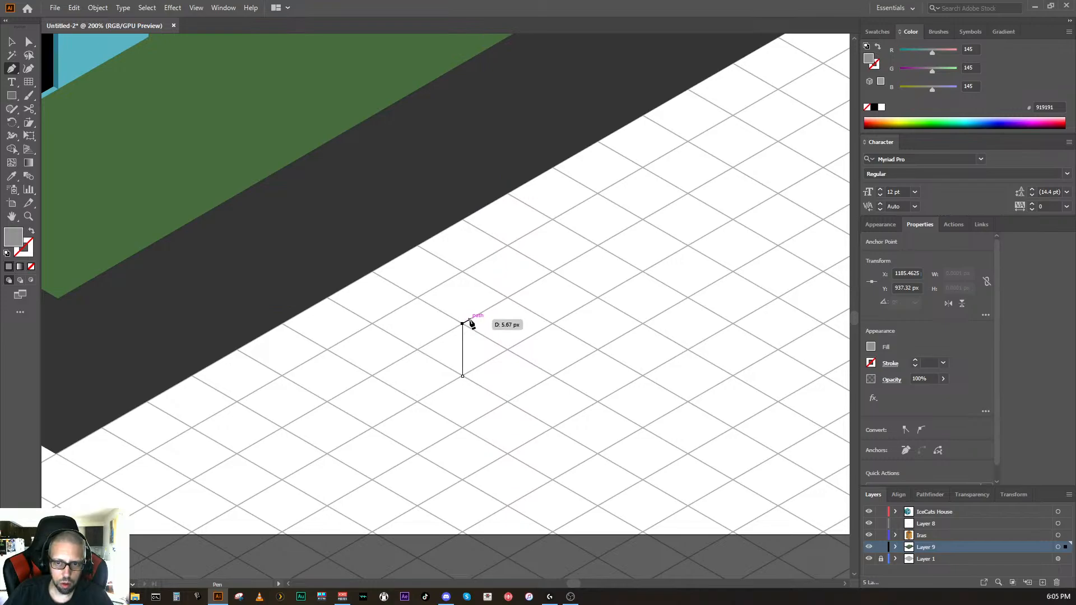
# Step: Complete the narrow grey post face with top and bottom edges about 5.67 px long along the isometric grid, closing the path
pyautogui.click(469, 320)
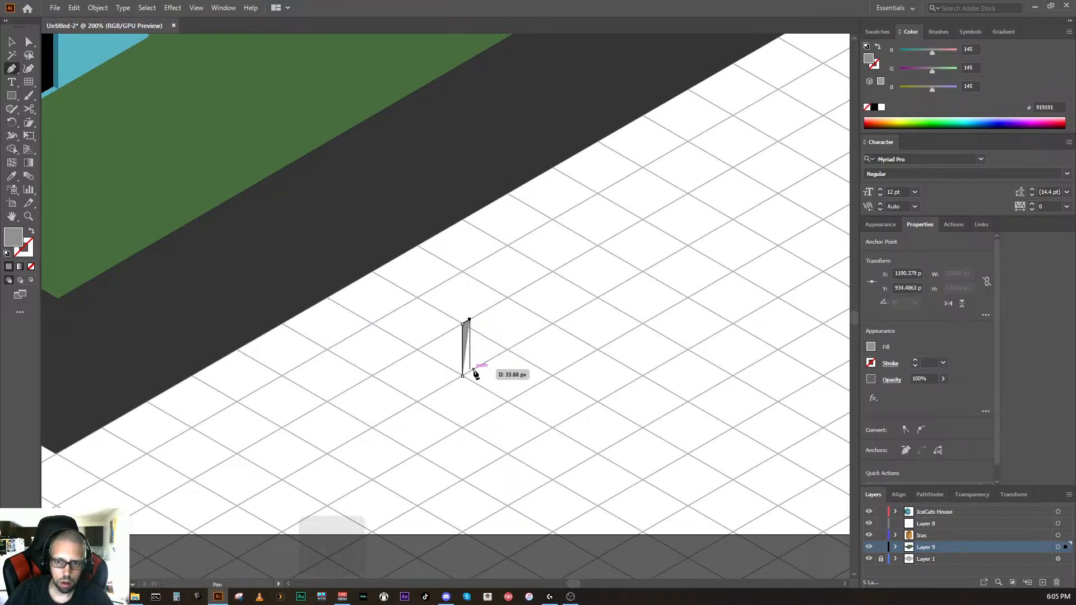
pyautogui.keyDown('shift'); pyautogui.click(469, 372); pyautogui.keyUp('shift')
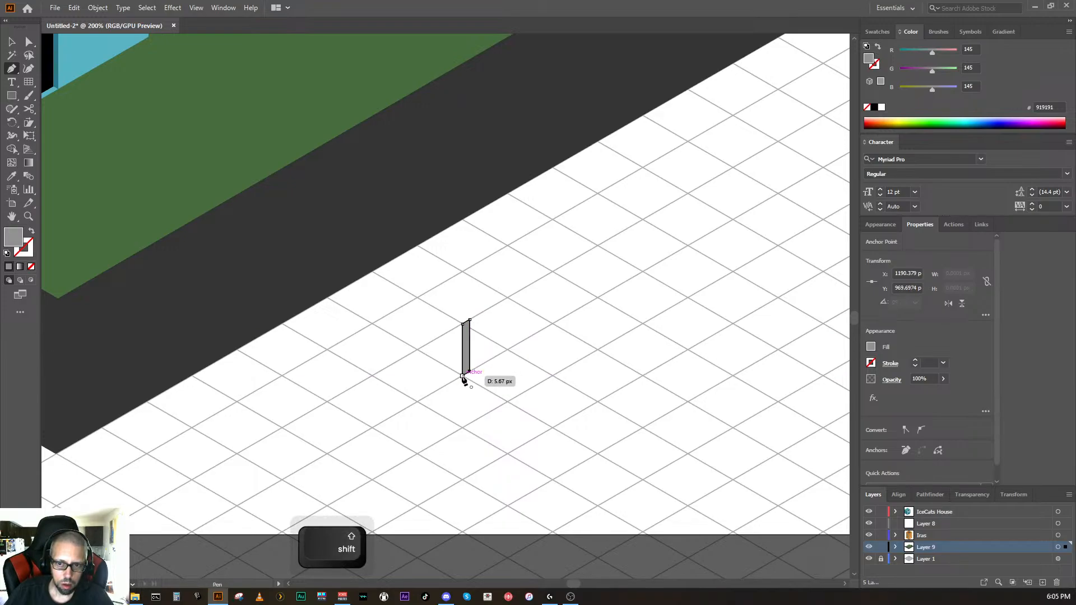
pyautogui.keyDown('shift'); pyautogui.click(463, 376); pyautogui.keyUp('shift')
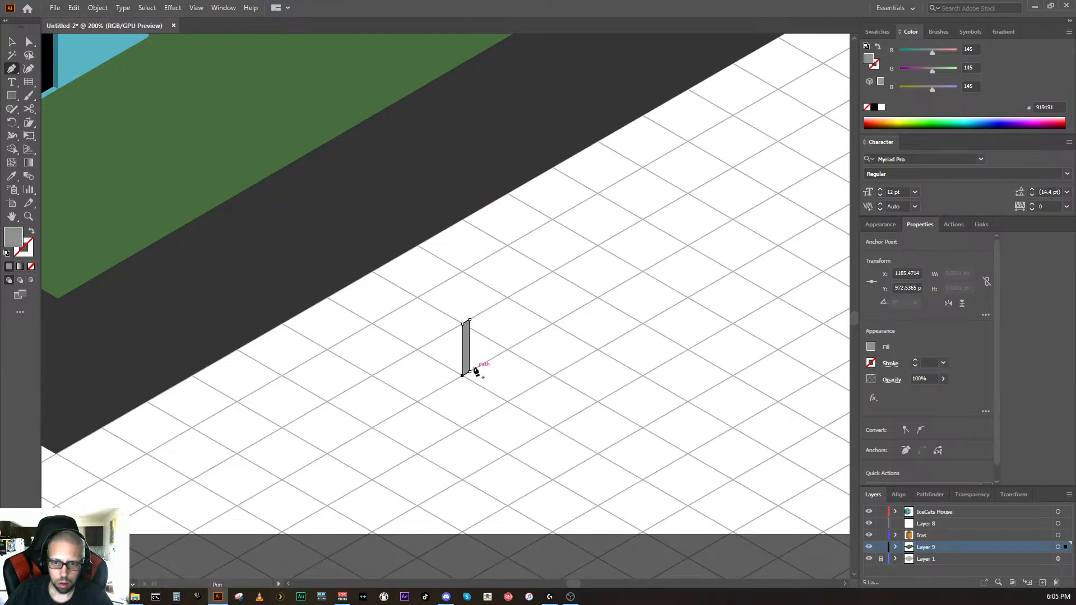
# Step: Expand Layer 9 and highlight the path of the narrow grey post face in it
pyautogui.hotkey('ctrl', '-')
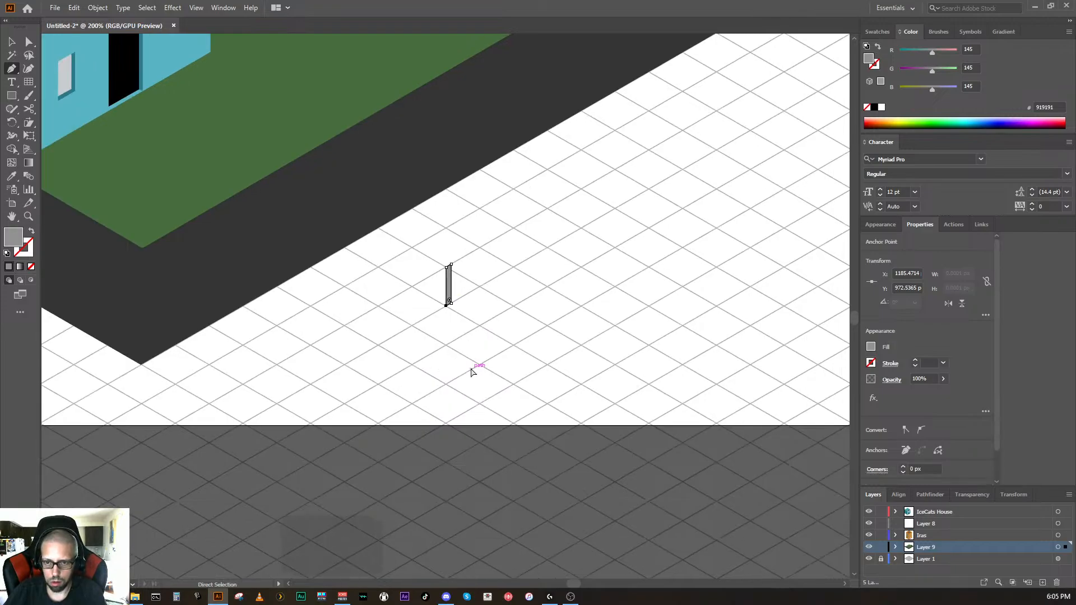
pyautogui.hotkey('ctrl', '=')
pyautogui.hotkey('ctrl', '=')
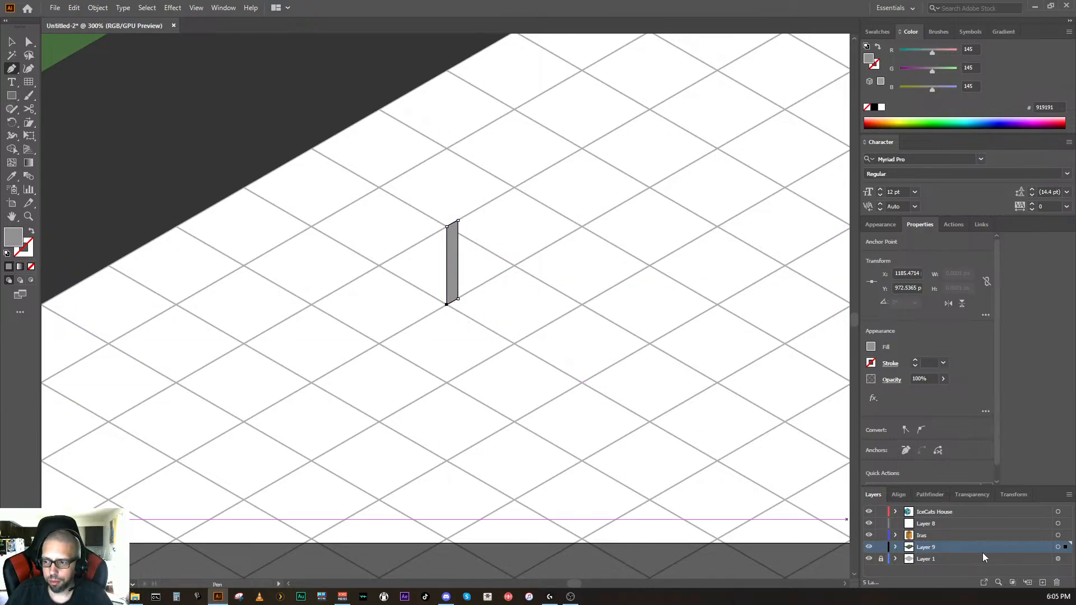
pyautogui.click(895, 547)
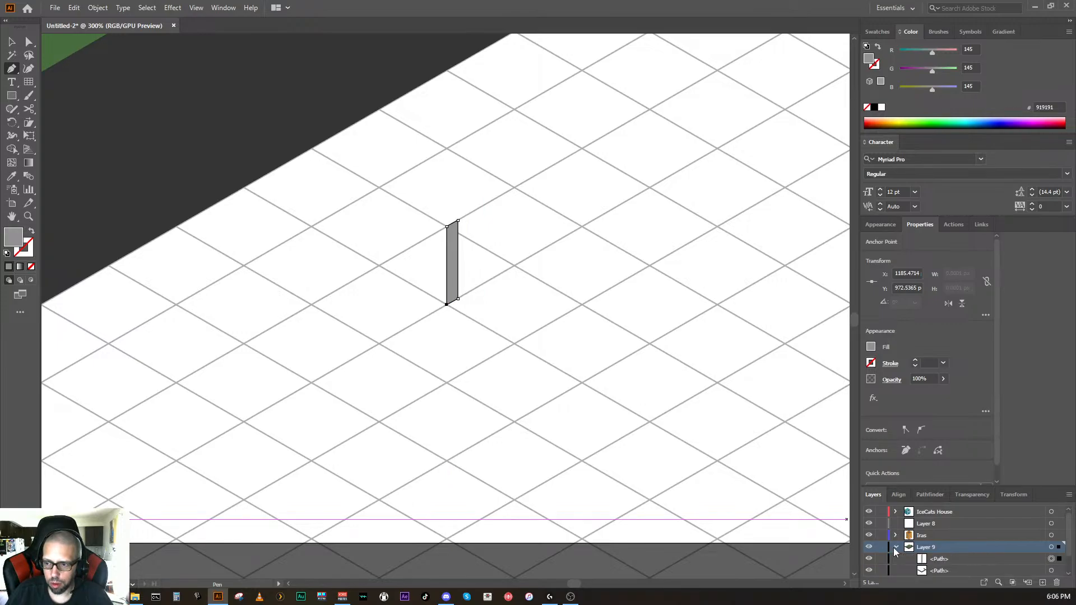
pyautogui.click(960, 559)
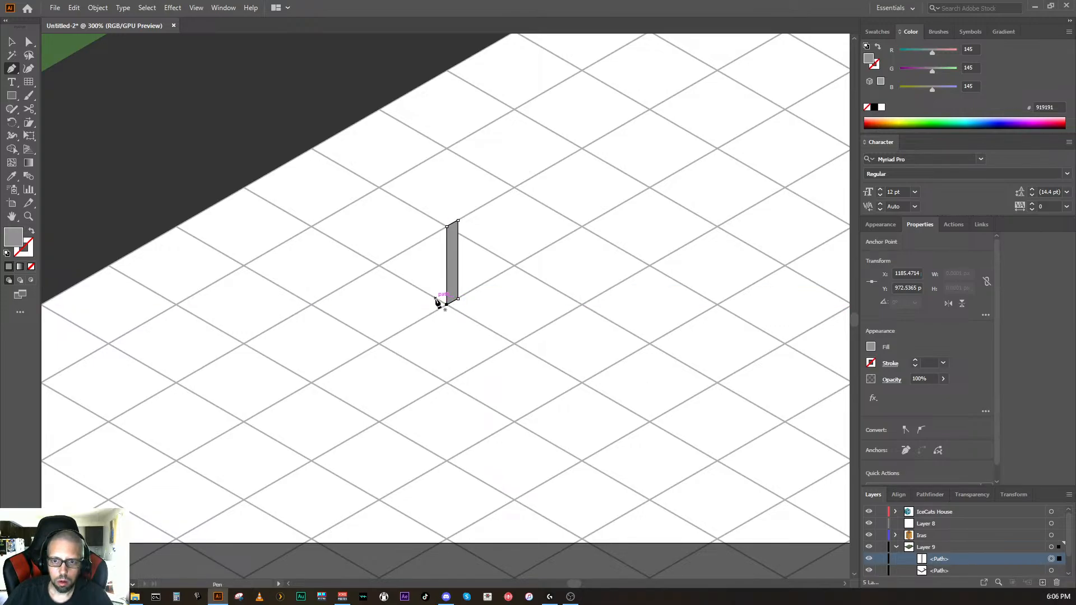
# Step: Draw the post's left face with the Pen tool as a closed parallelogram about 5 px wide and 38 px high, sharing the existing face's left edge
pyautogui.click(436, 298)
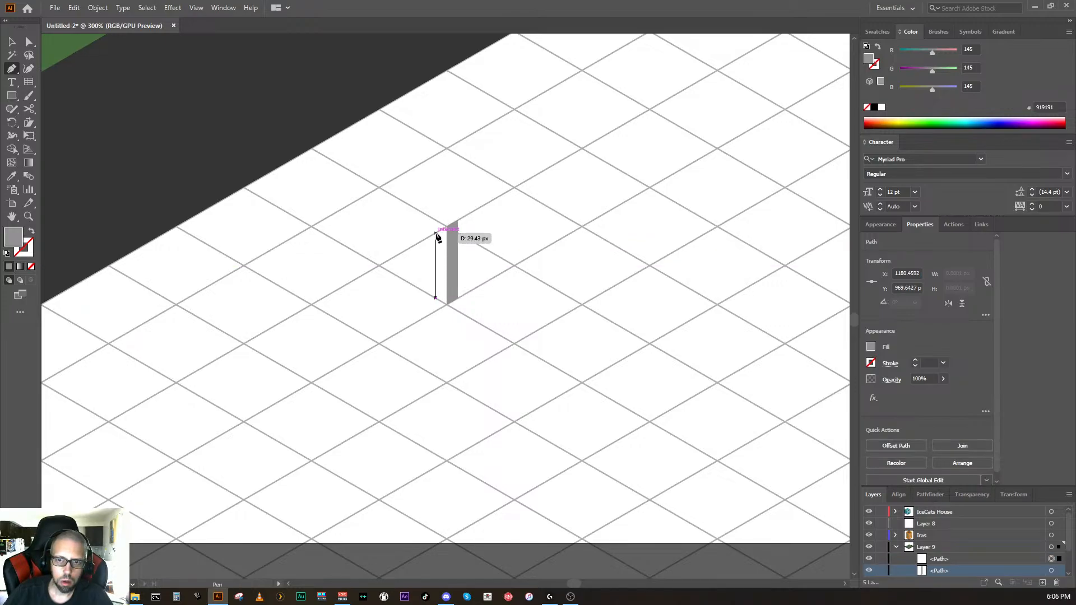
pyautogui.click(436, 232)
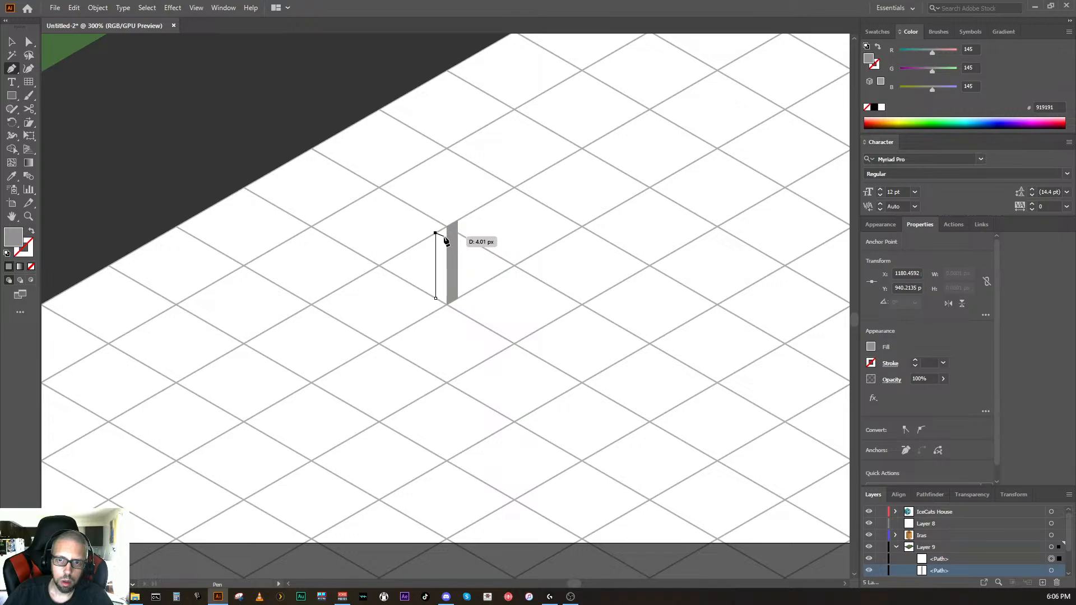
pyautogui.hotkey('ctrl', 'z')
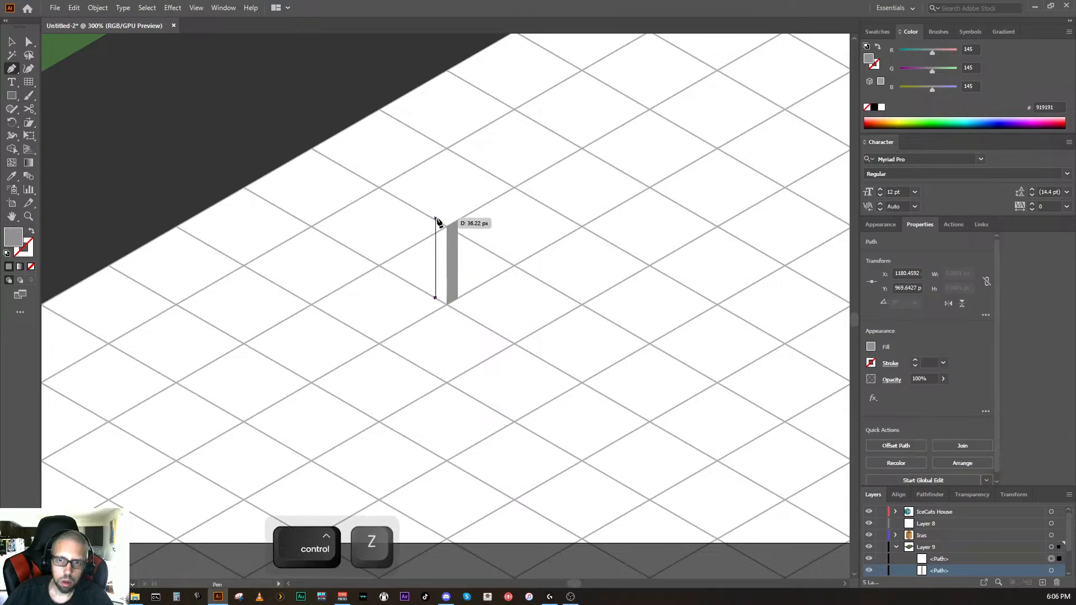
pyautogui.click(436, 220)
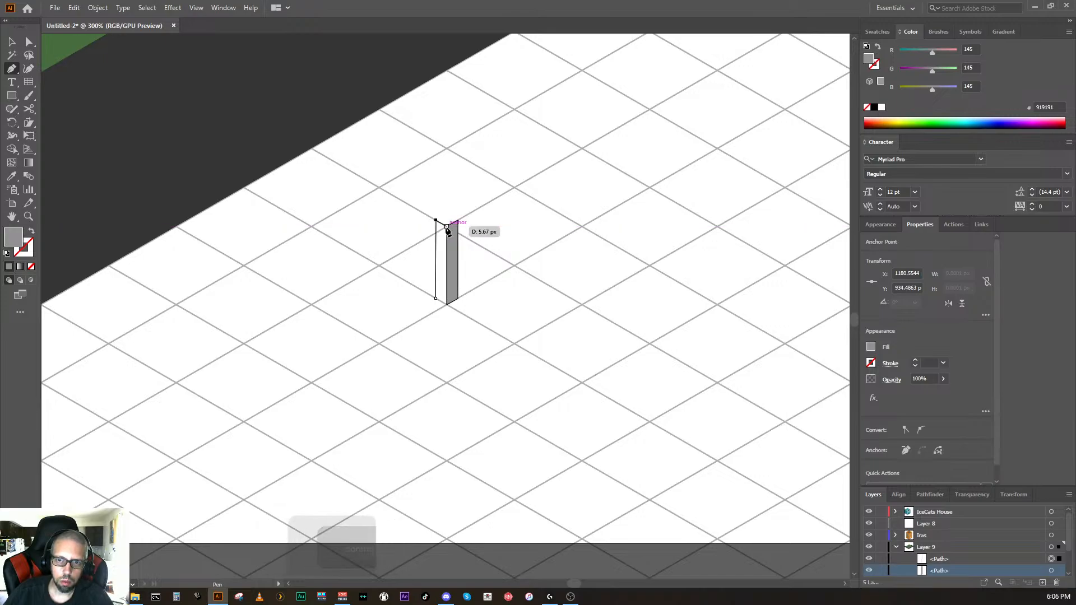
pyautogui.click(446, 226)
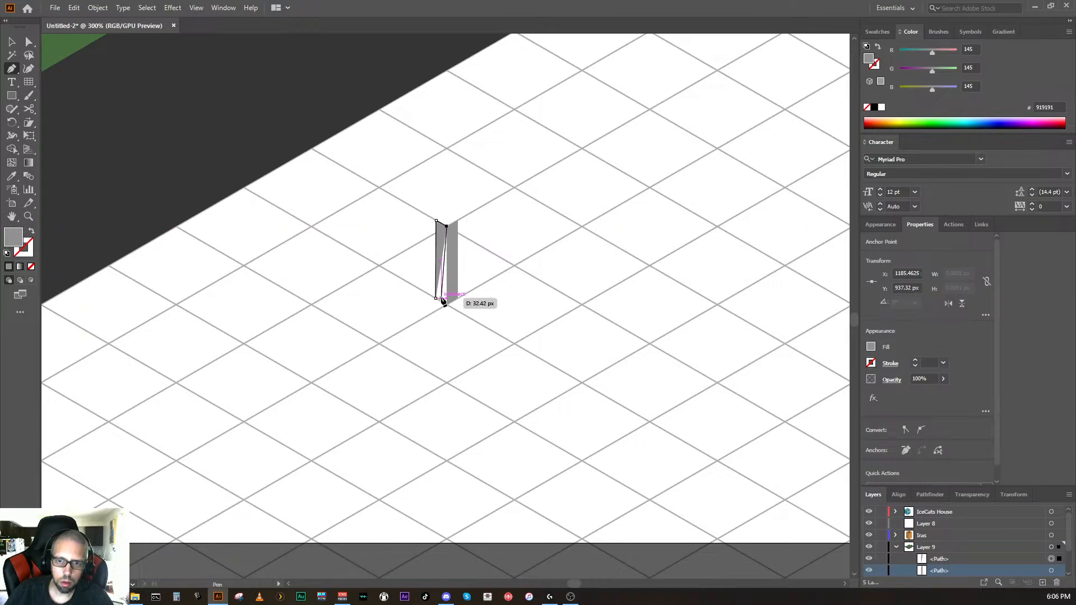
pyautogui.click(447, 304)
pyautogui.click(436, 297)
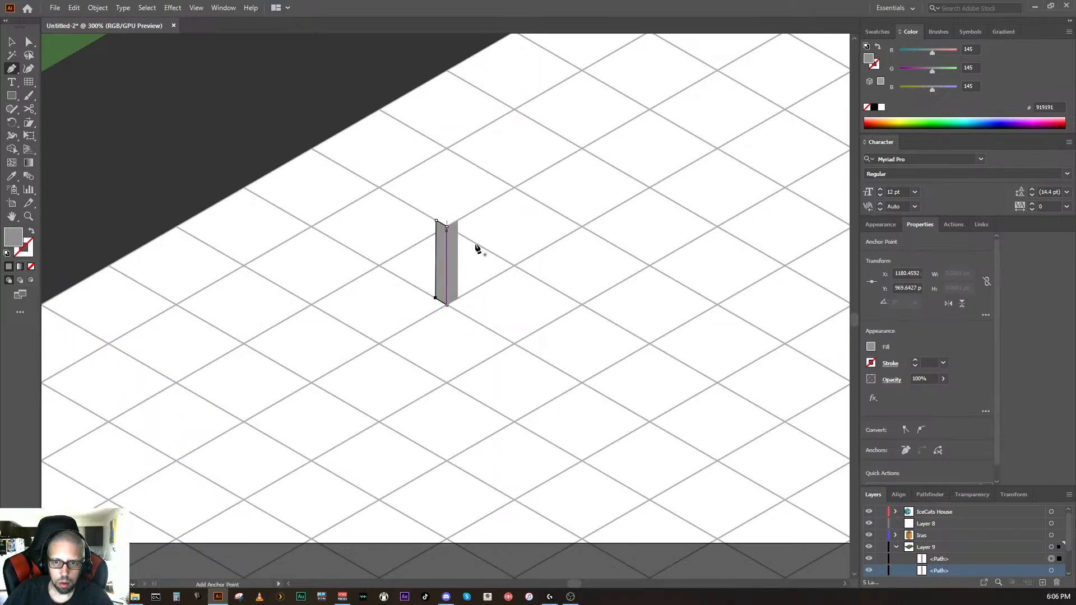
# Step: Lock both side-face paths and draw the post's top face as a closed diamond about 10 px wide and 6 px high
pyautogui.click(880, 559)
pyautogui.click(881, 570)
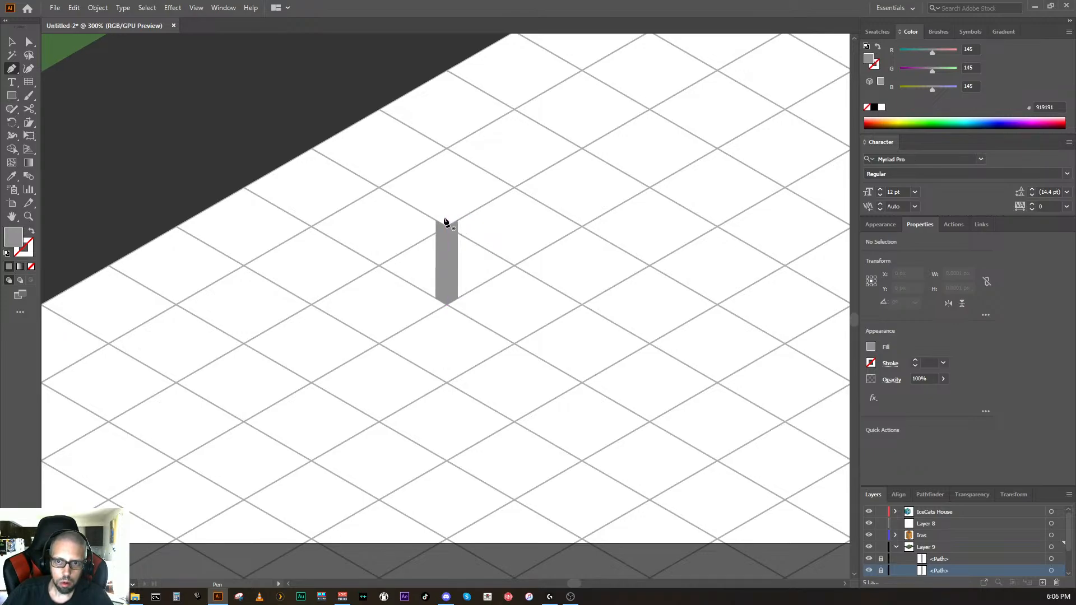
pyautogui.click(436, 219)
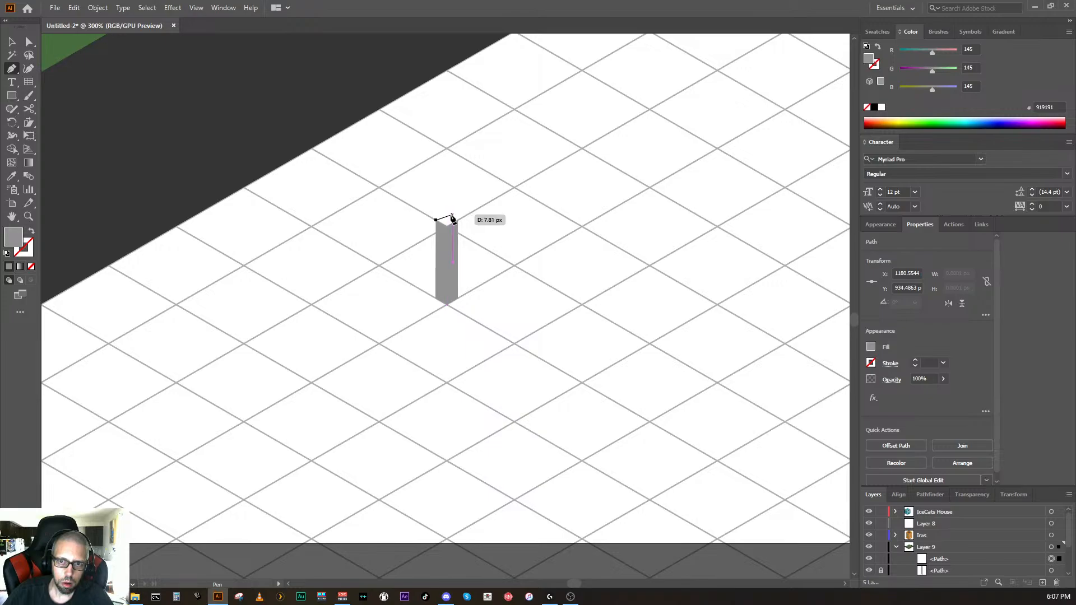
pyautogui.click(446, 214)
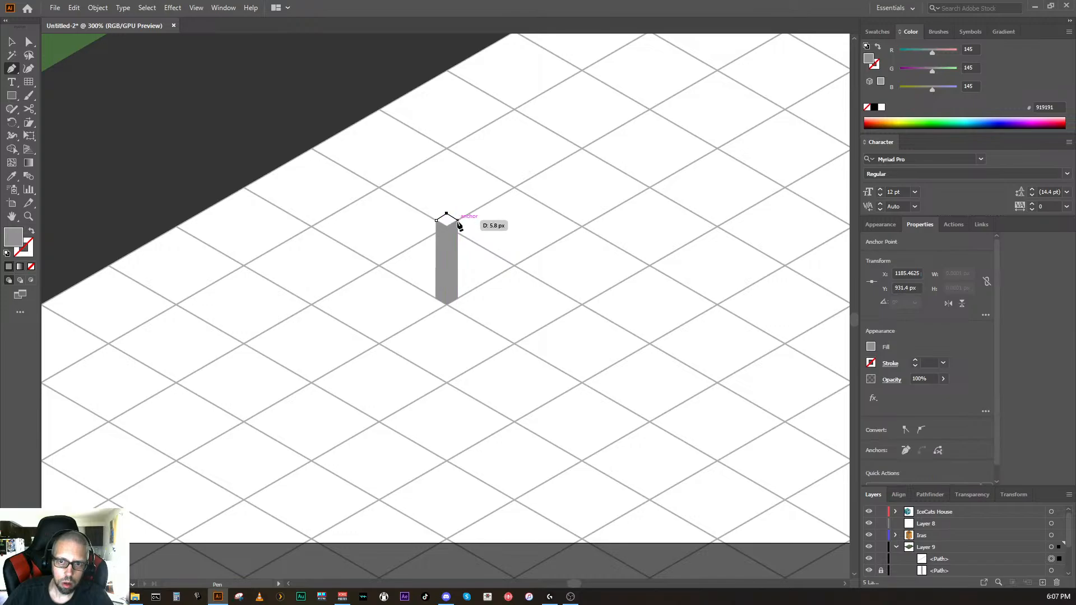
pyautogui.click(458, 220)
pyautogui.click(446, 226)
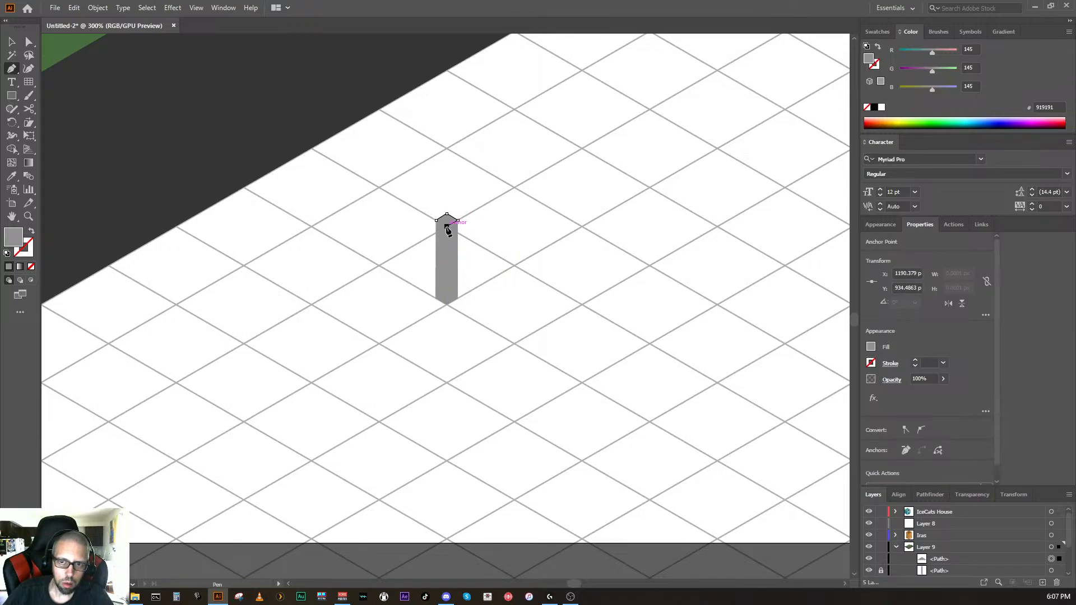
pyautogui.click(439, 223)
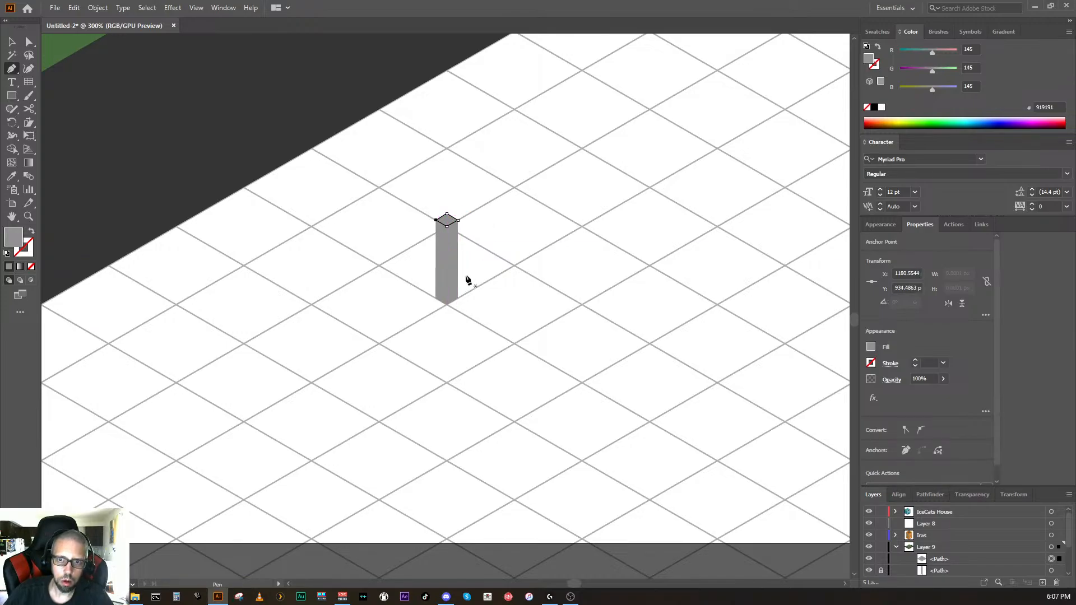
pyautogui.keyDown('ctrl'); pyautogui.click(514, 301); pyautogui.keyUp('ctrl')
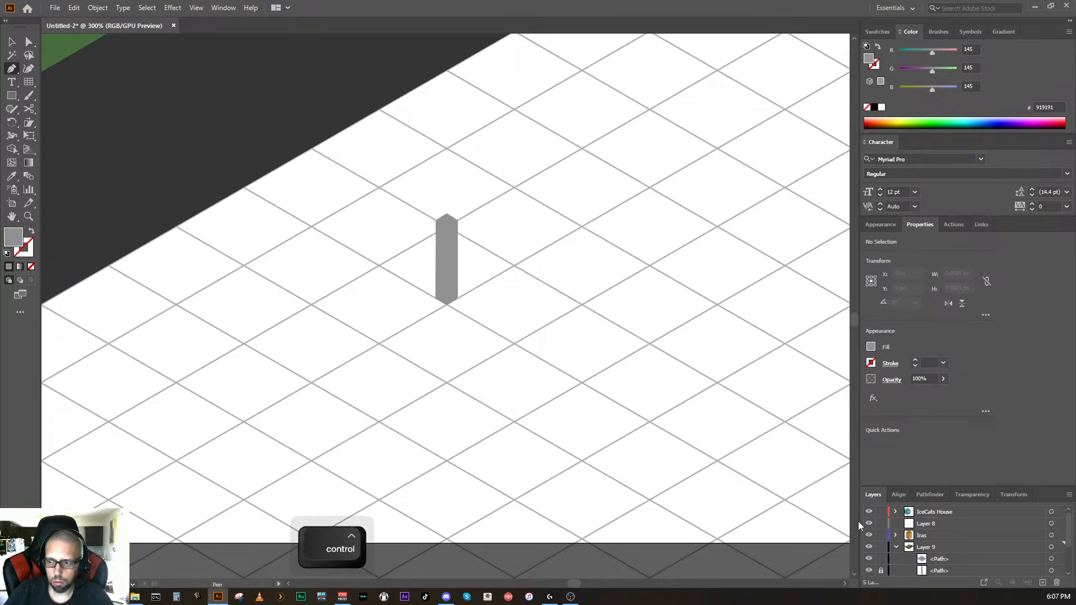
# Step: Unlock the post's two side-face paths and fill the right face with grey A3A3A3
pyautogui.click(950, 571)
pyautogui.scroll(-2, 954, 558)
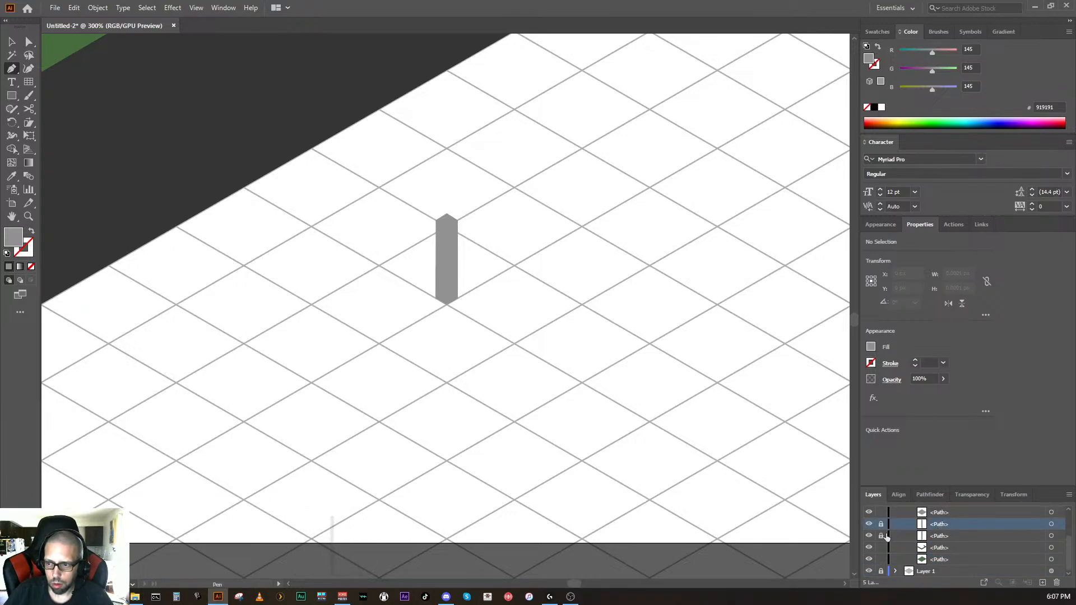
pyautogui.click(1052, 538)
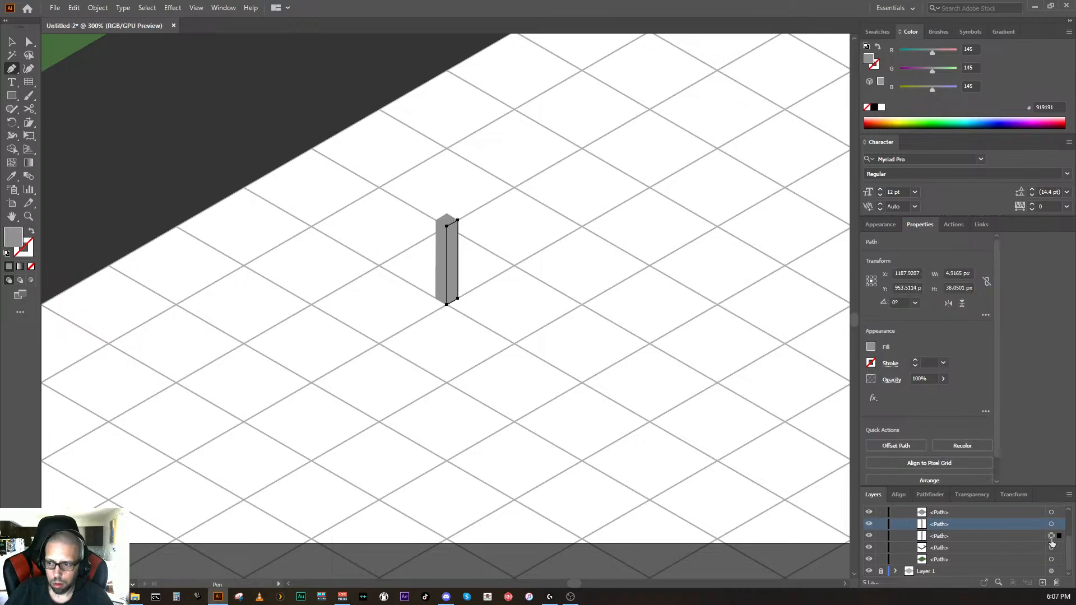
pyautogui.click(1051, 548)
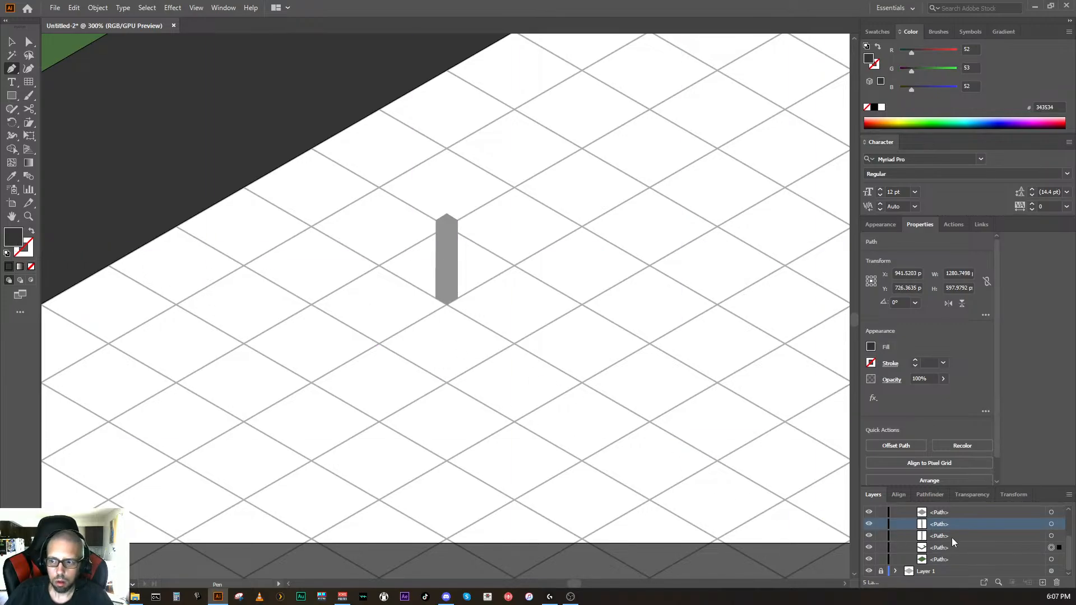
pyautogui.click(1052, 537)
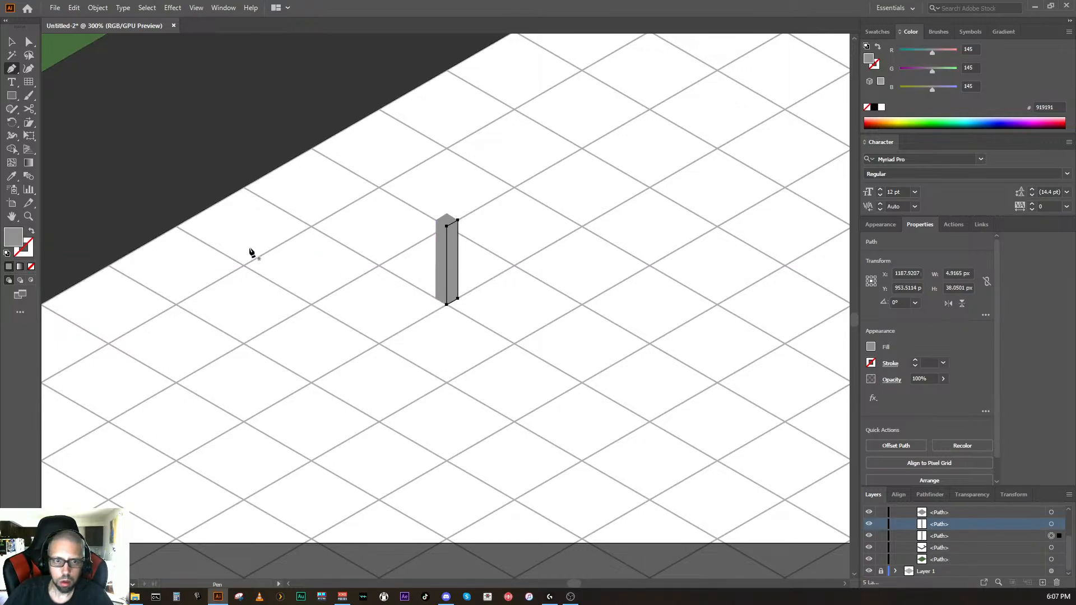
pyautogui.doubleClick(18, 243)
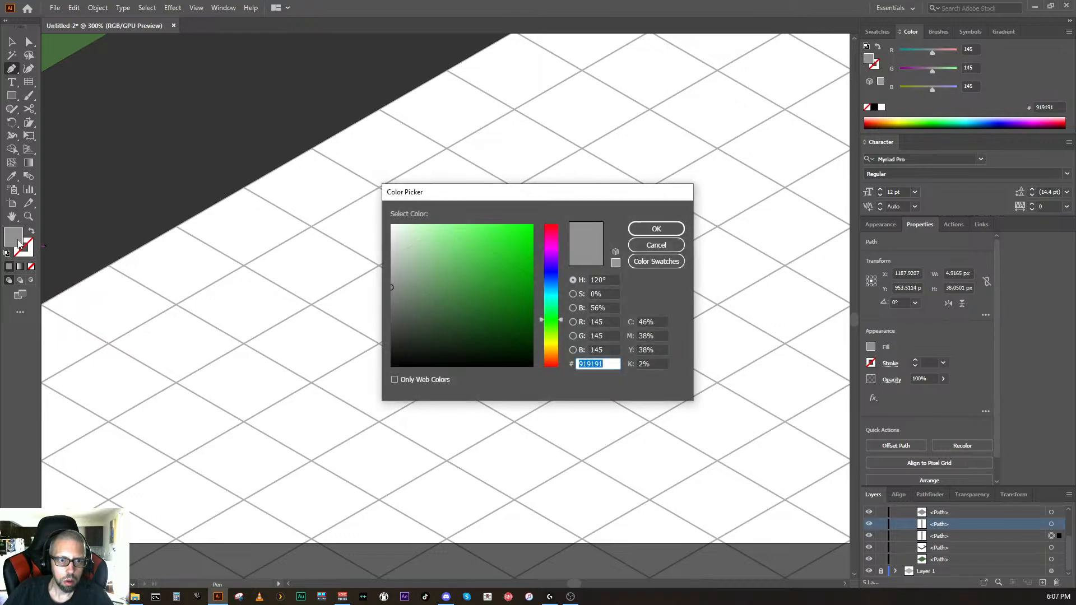
pyautogui.click(389, 275)
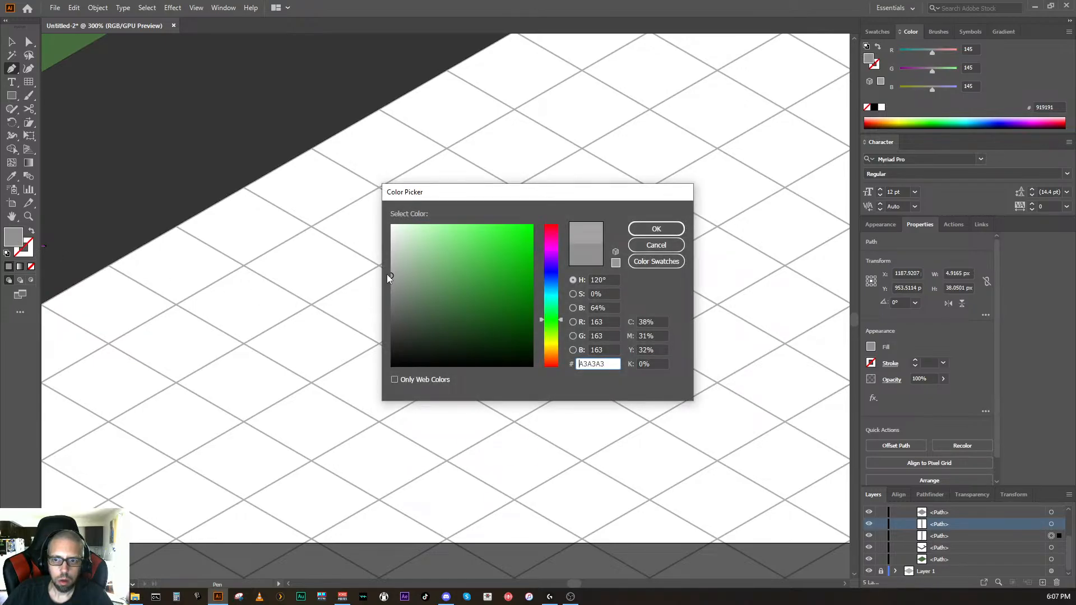
pyautogui.click(655, 228)
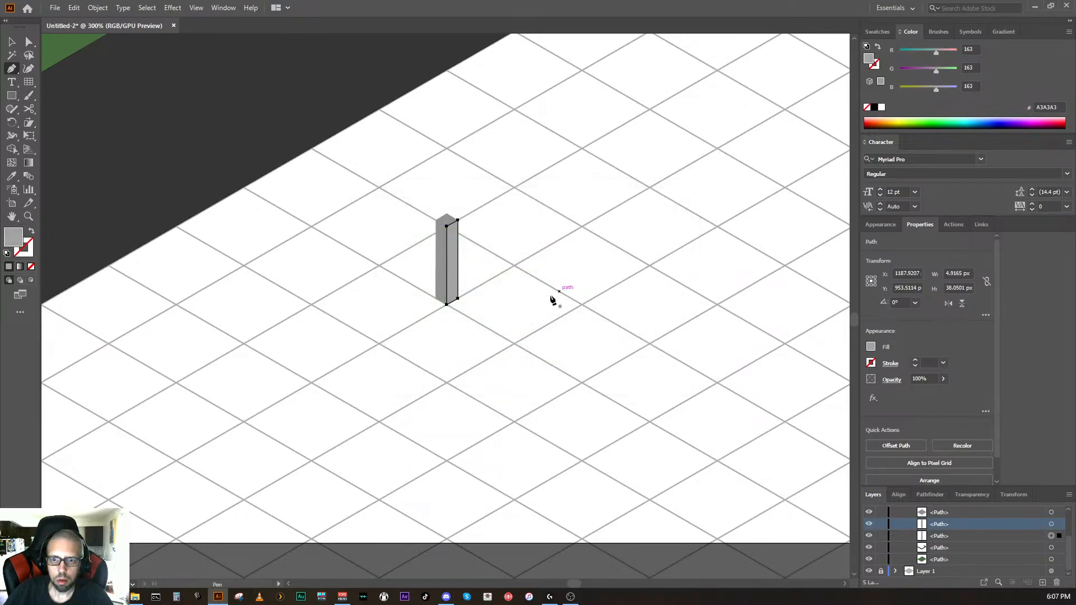
pyautogui.keyDown('ctrl'); pyautogui.click(533, 307); pyautogui.keyUp('ctrl')
# Step: Fill the post's top face with grey 939393
pyautogui.keyDown('ctrl'); pyautogui.click(450, 227); pyautogui.keyUp('ctrl')
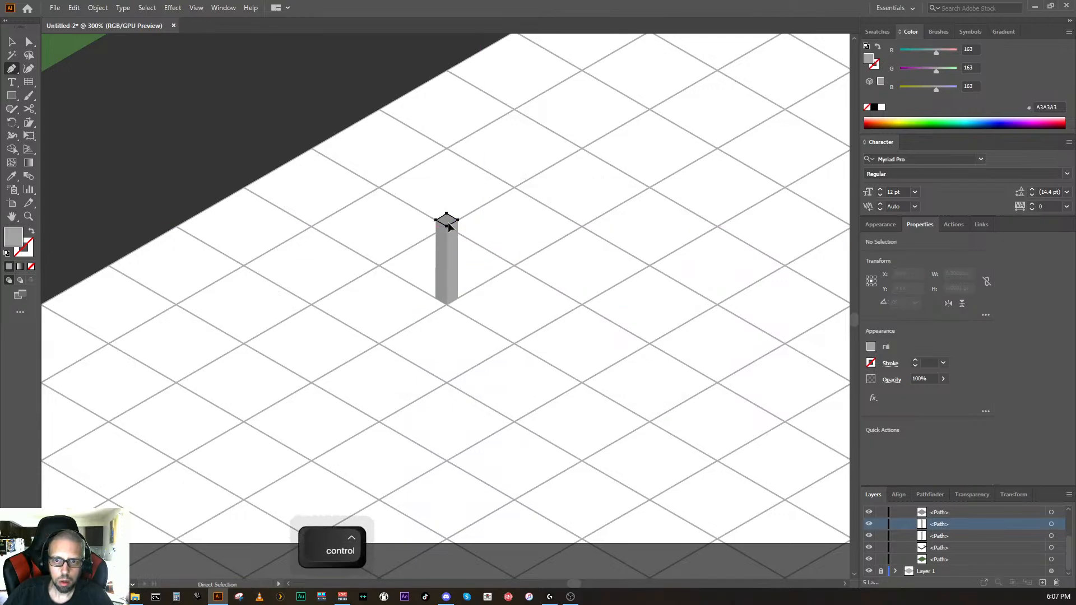
pyautogui.doubleClick(14, 242)
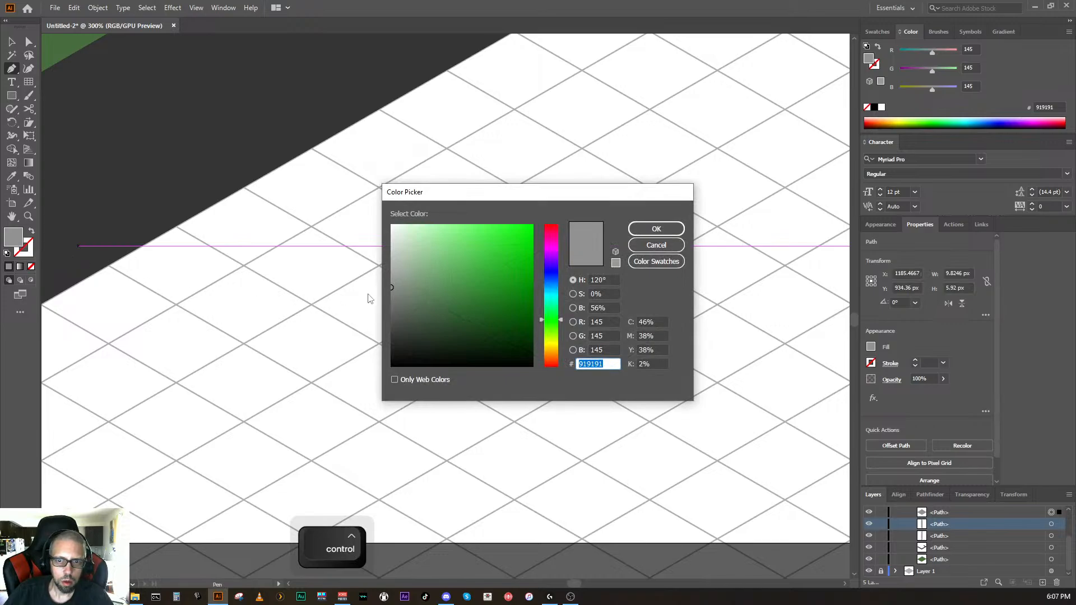
pyautogui.click(392, 290)
pyautogui.moveTo(392, 286); pyautogui.dragTo(391, 283)
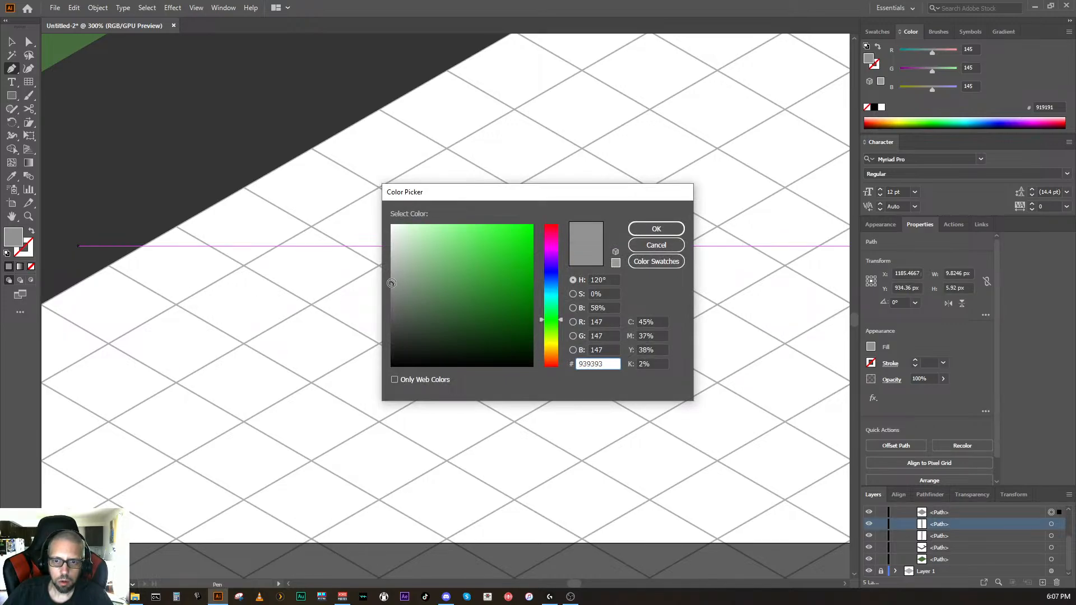
pyautogui.click(653, 229)
# Step: Lighten the fill of the post's right face to grey B2B2B2
pyautogui.press('ctrl')
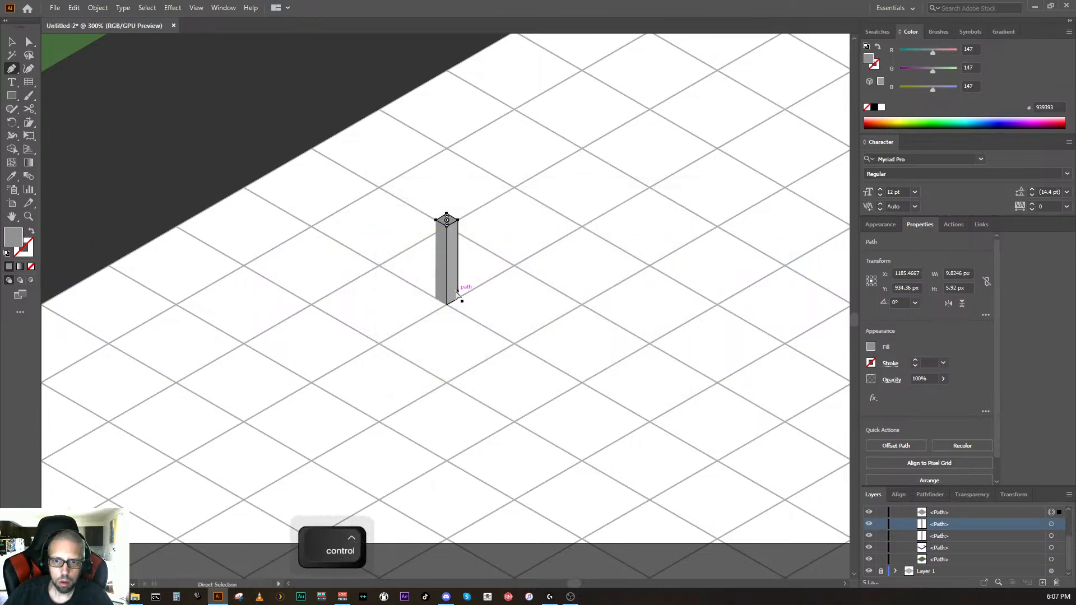
pyautogui.click(457, 293)
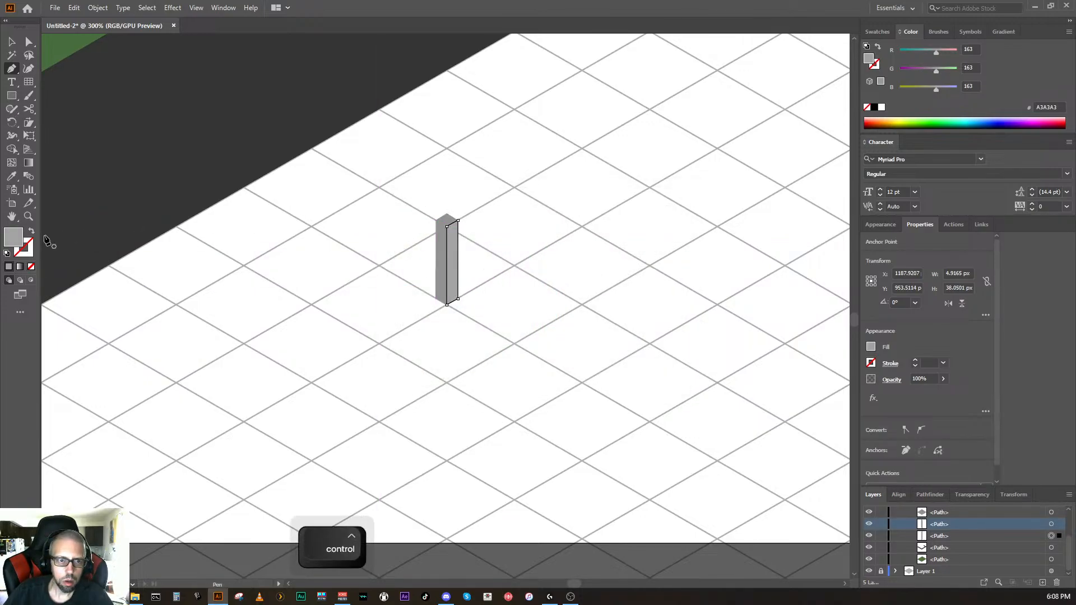
pyautogui.doubleClick(17, 242)
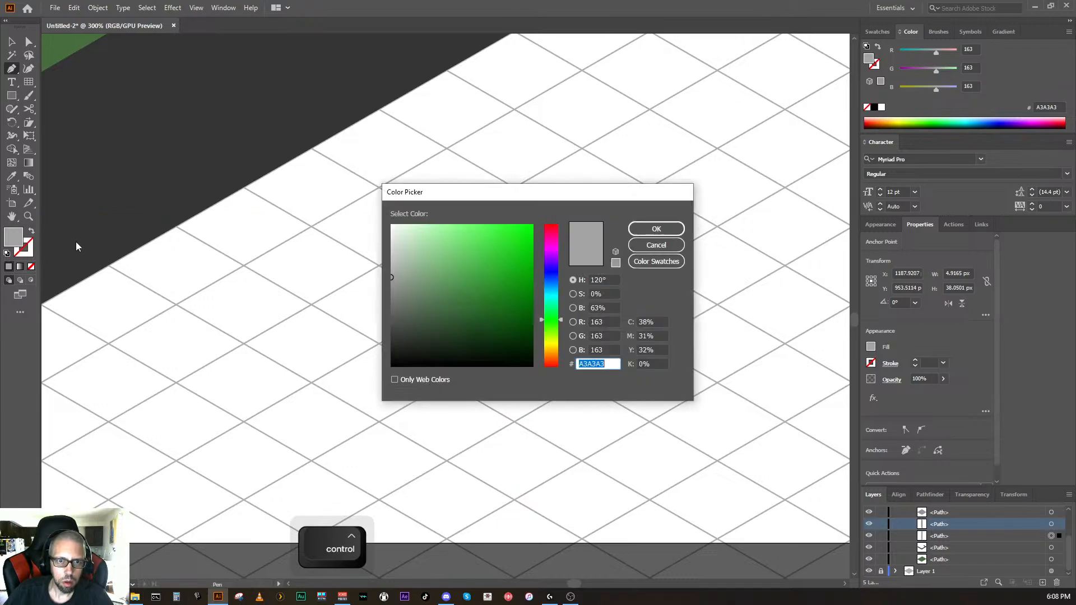
pyautogui.moveTo(391, 274); pyautogui.dragTo(391, 266)
pyautogui.click(656, 229)
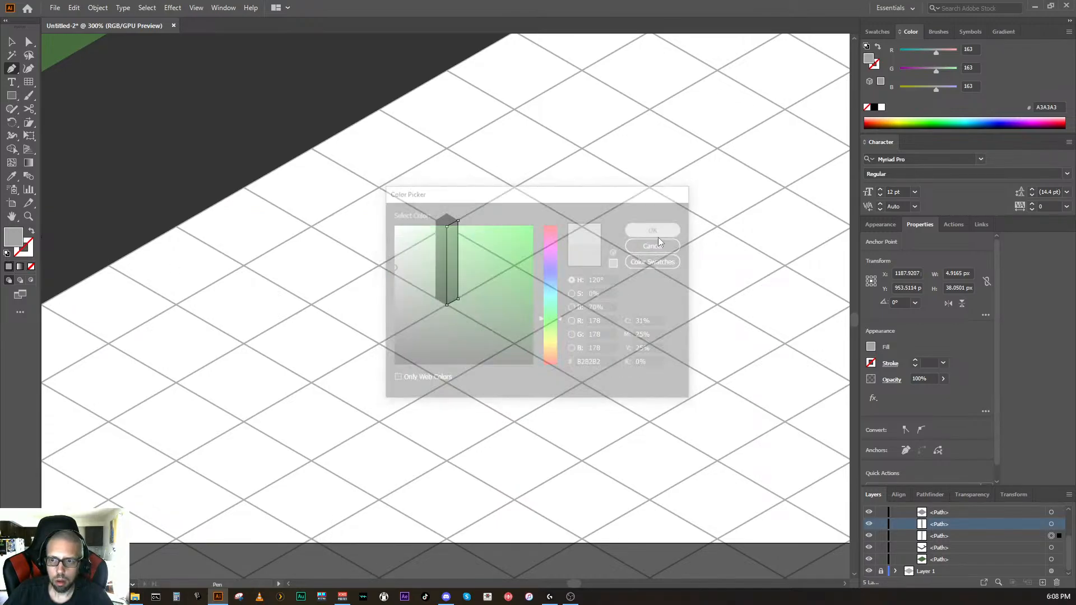
pyautogui.keyDown('ctrl'); pyautogui.click(635, 313); pyautogui.keyUp('ctrl')
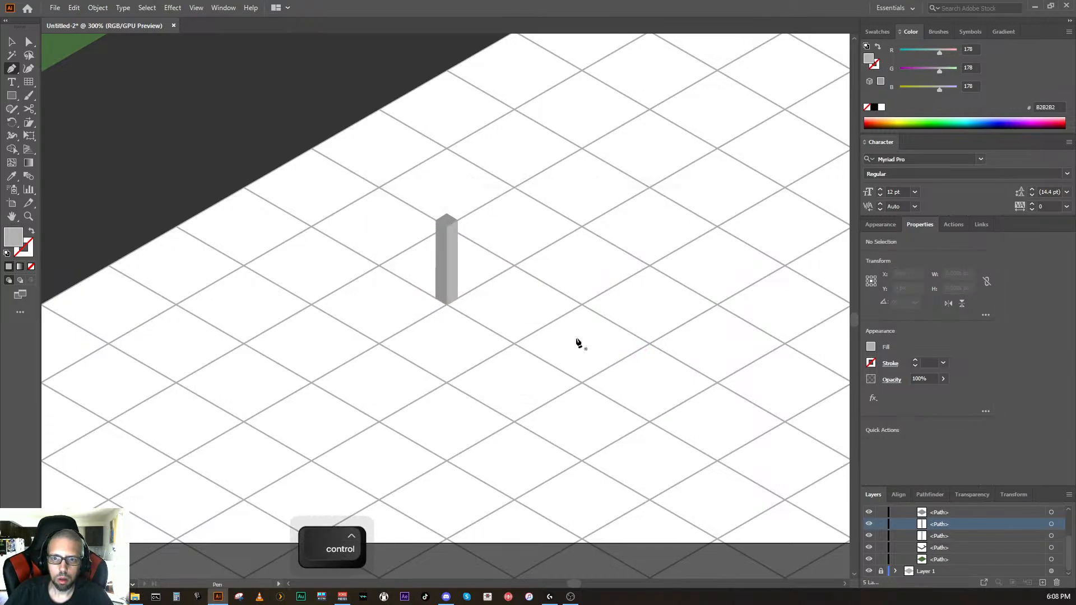
# Step: Darken the fill of the post's top face to grey 898989
pyautogui.press('ctrl')
pyautogui.keyDown('ctrl'); pyautogui.click(449, 225); pyautogui.keyUp('ctrl')
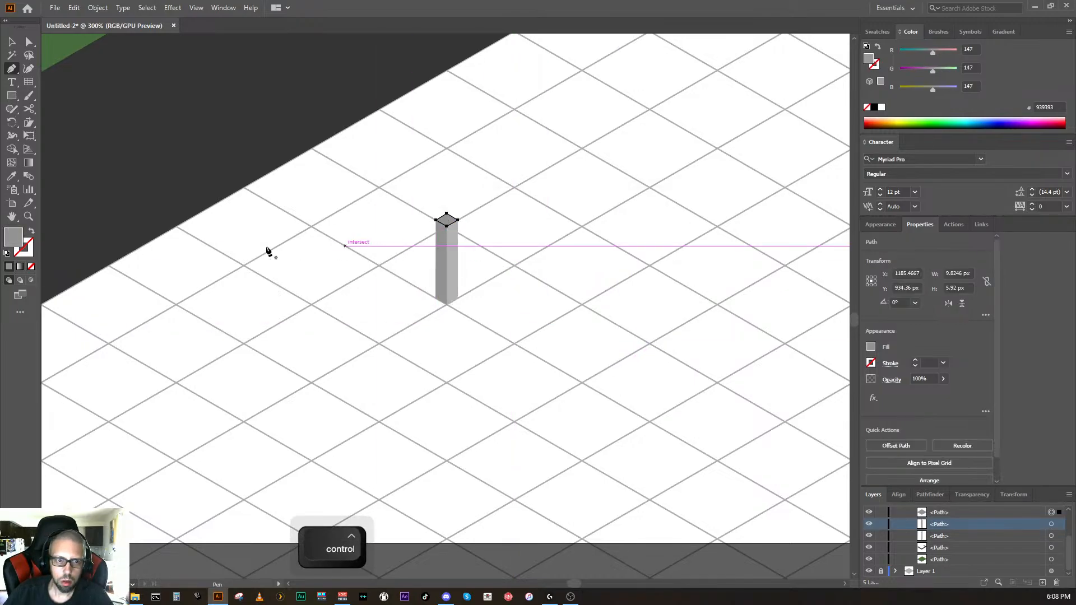
pyautogui.doubleClick(18, 242)
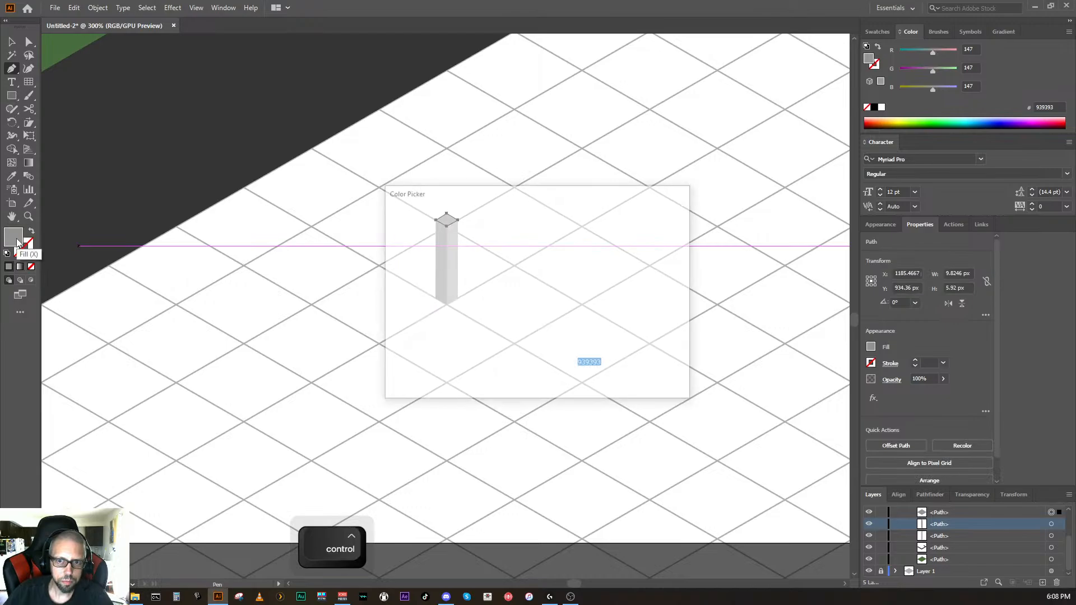
pyautogui.moveTo(393, 292); pyautogui.dragTo(392, 289)
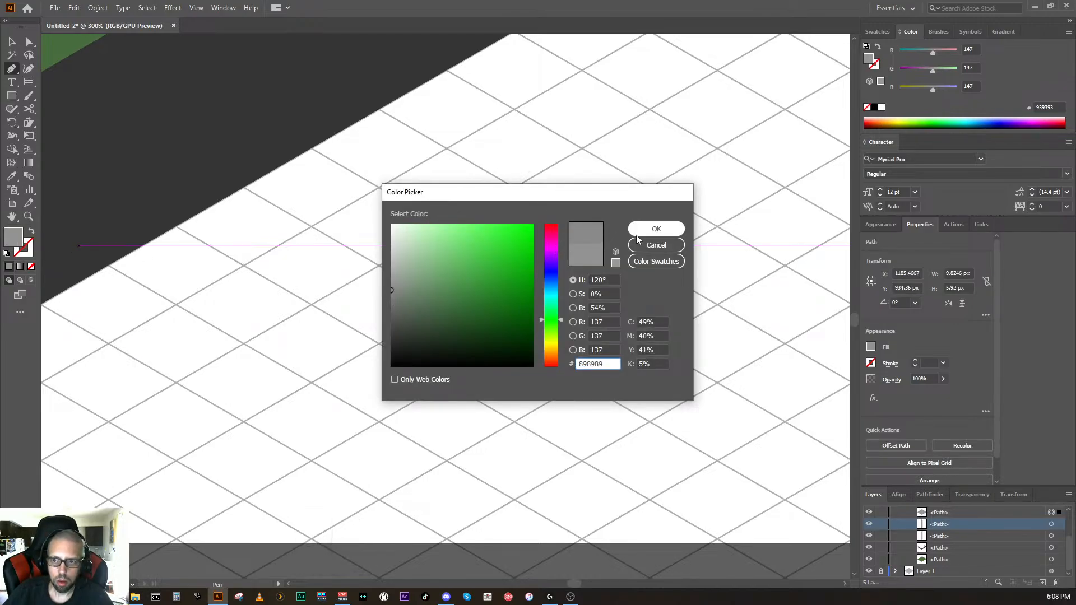
pyautogui.click(637, 235)
pyautogui.keyDown('ctrl'); pyautogui.click(588, 314); pyautogui.keyUp('ctrl')
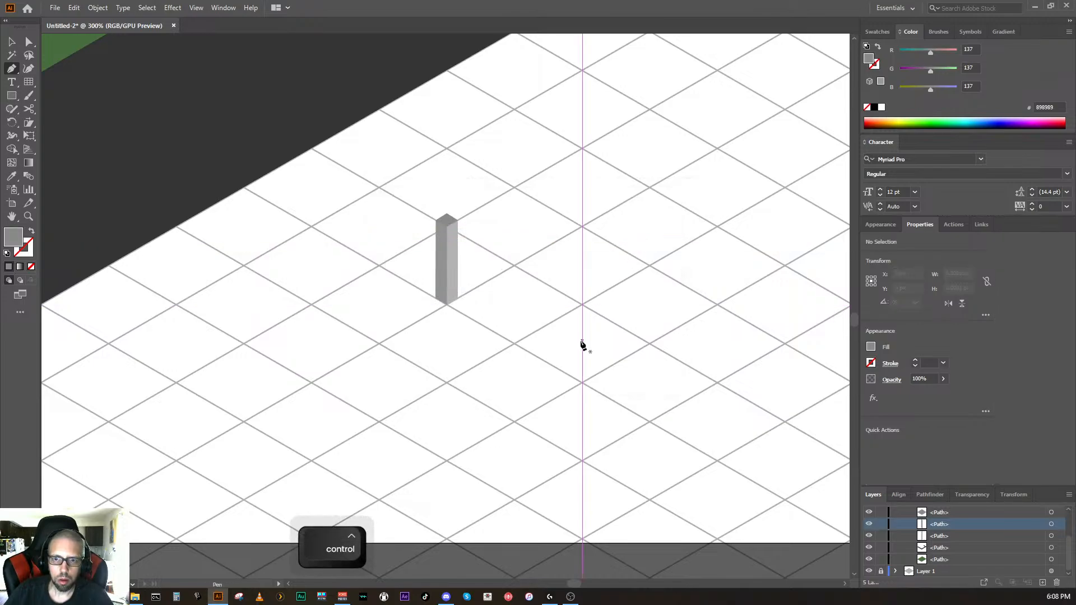
# Step: Fill the post's left face with dark grey 707070
pyautogui.keyDown('ctrl'); pyautogui.click(442, 273); pyautogui.keyUp('ctrl')
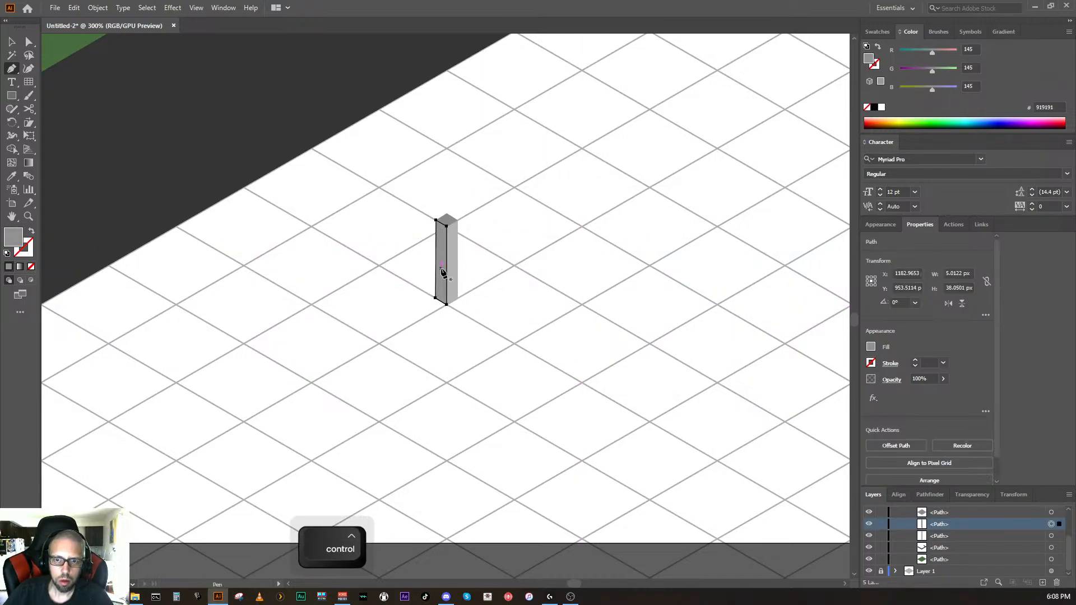
pyautogui.doubleClick(17, 245)
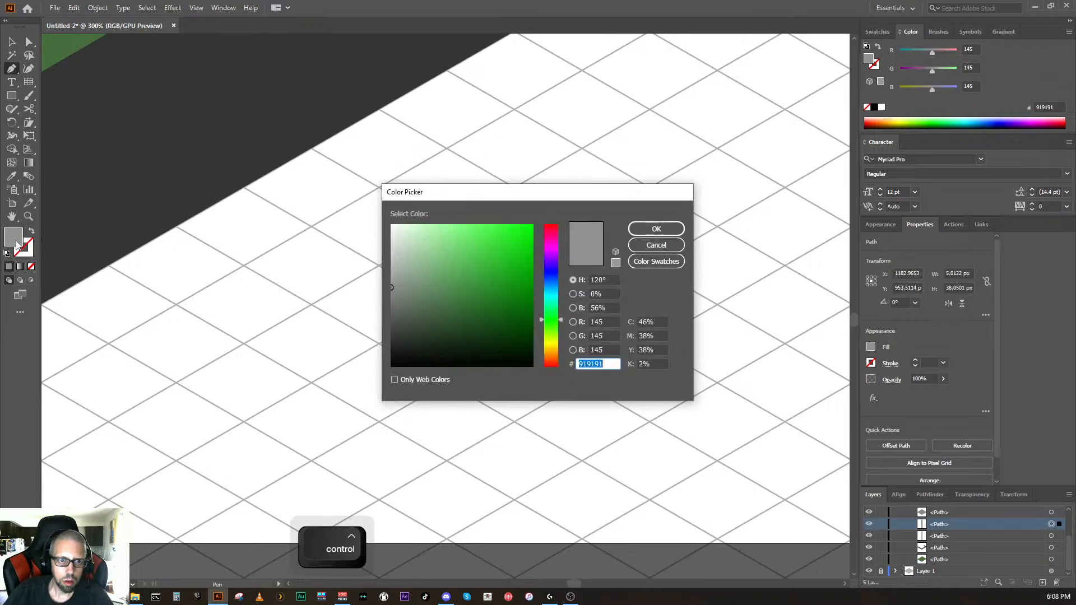
pyautogui.click(392, 303)
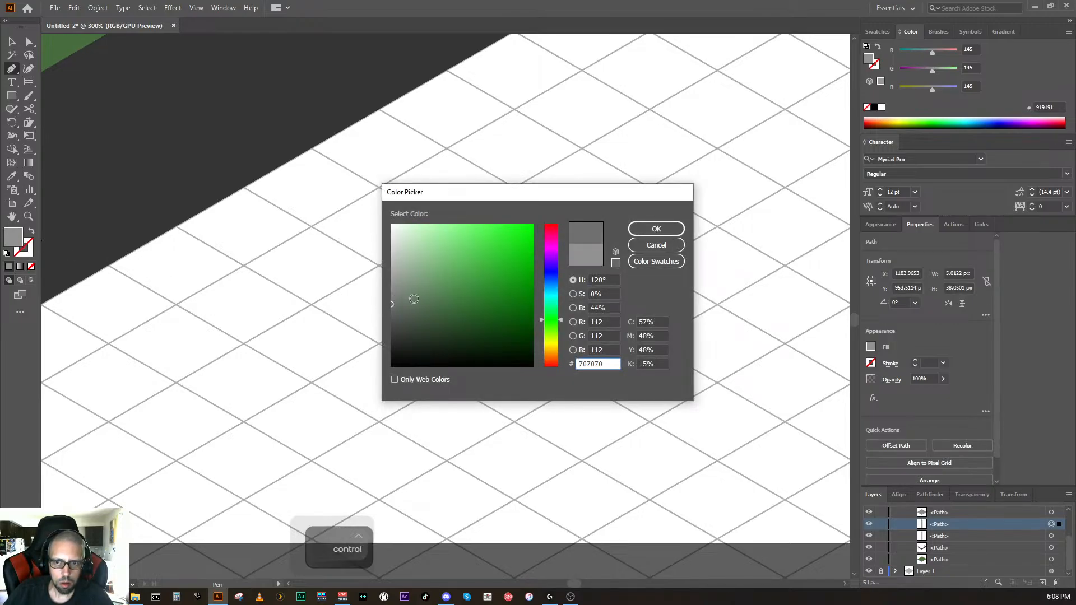
pyautogui.click(647, 228)
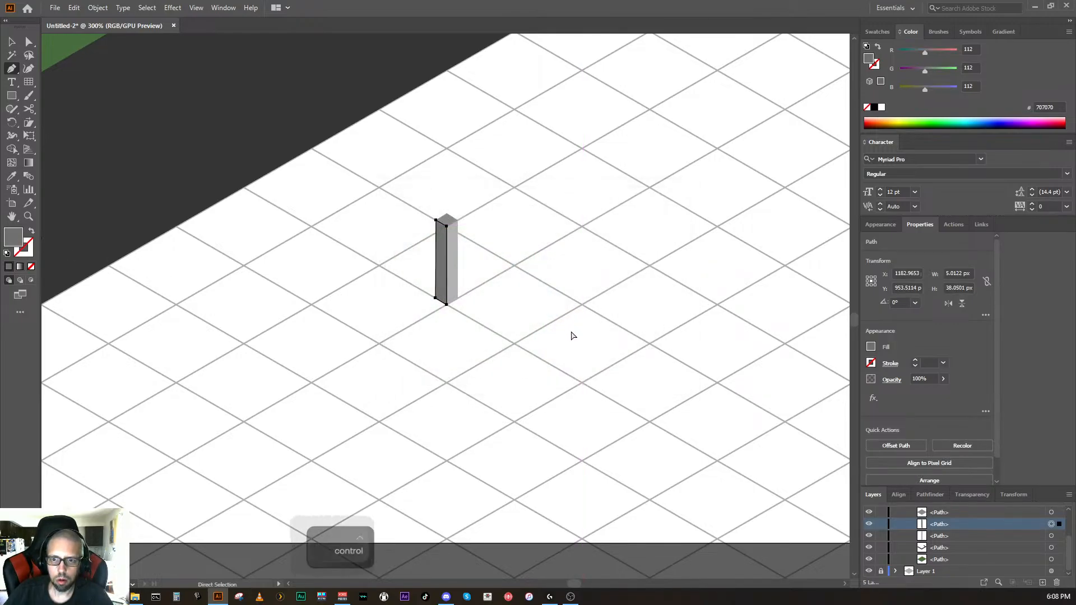
# Step: Deselect the post and examine it at several zoom levels against the road and buildings
pyautogui.keyDown('ctrl'); pyautogui.click(575, 343); pyautogui.keyUp('ctrl')
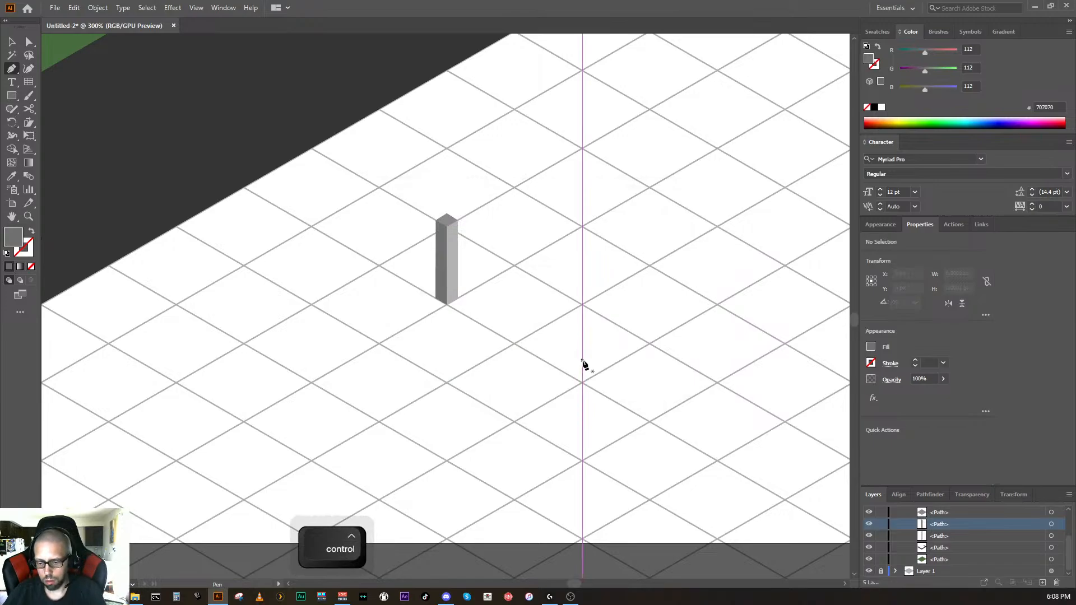
pyautogui.hotkey('ctrl', '-')
pyautogui.hotkey('ctrl', '-')
pyautogui.hotkey('ctrl', '-')
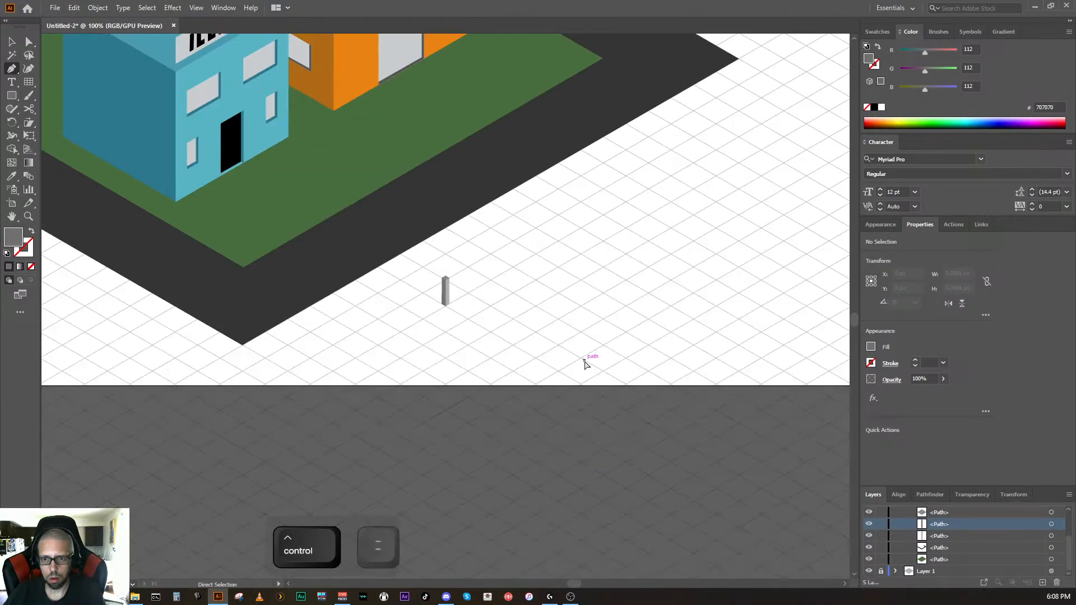
pyautogui.hotkey('ctrl', '=')
pyautogui.hotkey('ctrl', '-')
pyautogui.hotkey('ctrl', '=')
pyautogui.hotkey('ctrl', '-')
pyautogui.hotkey('ctrl', '=')
pyautogui.hotkey('ctrl', '=')
pyautogui.hotkey('ctrl', '=')
pyautogui.hotkey('ctrl', '=')
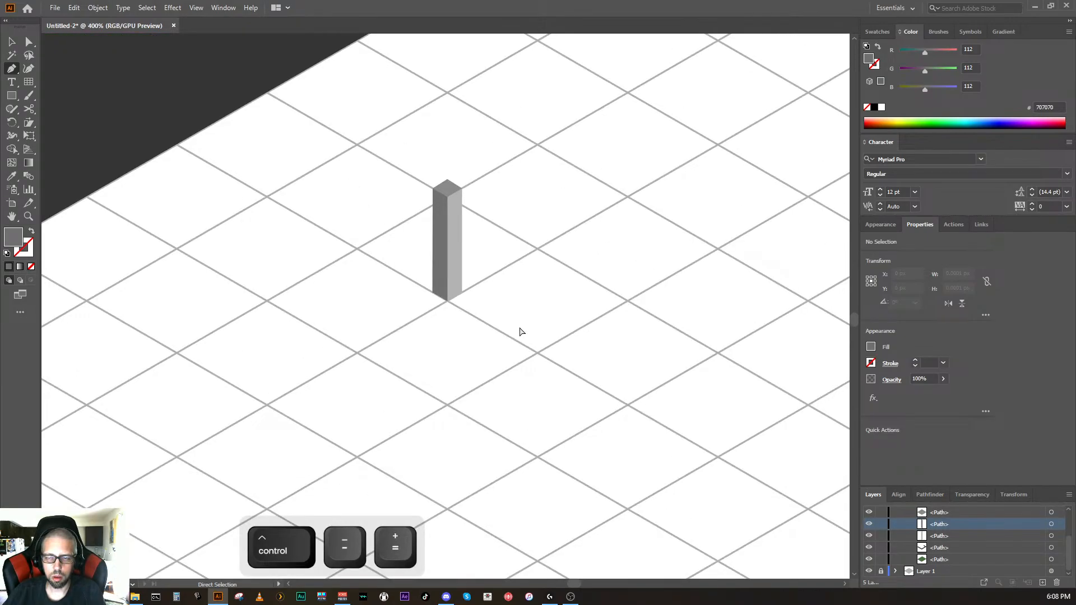
pyautogui.hotkey('ctrl', '-')
# Step: Select all three faces of the post and duplicate it one grid cell along the line parallel to the road
pyautogui.moveTo(521, 330); pyautogui.dragTo(375, 461)
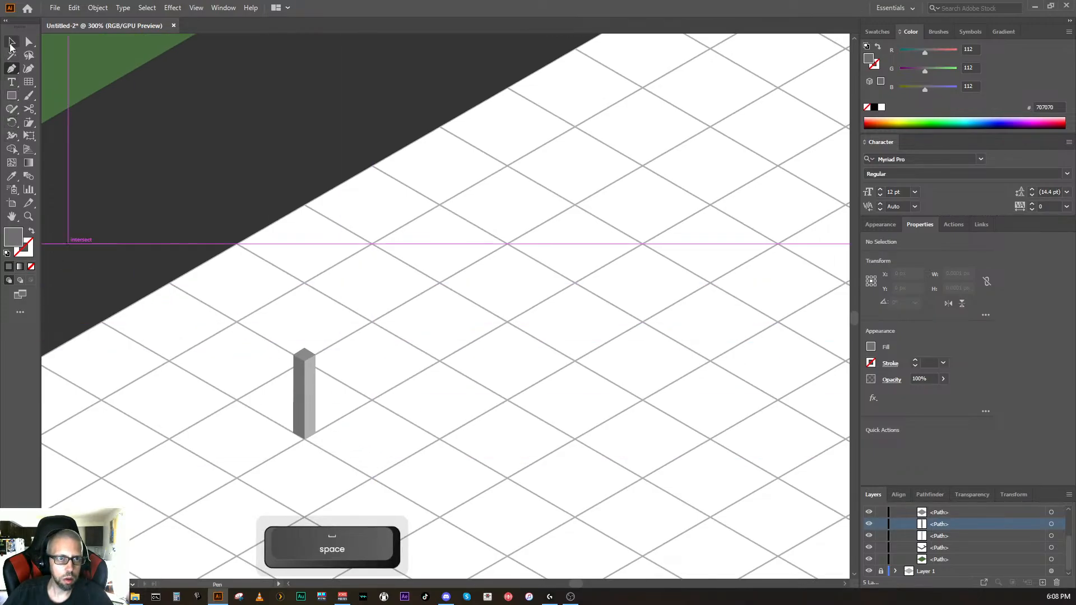
pyautogui.click(12, 43)
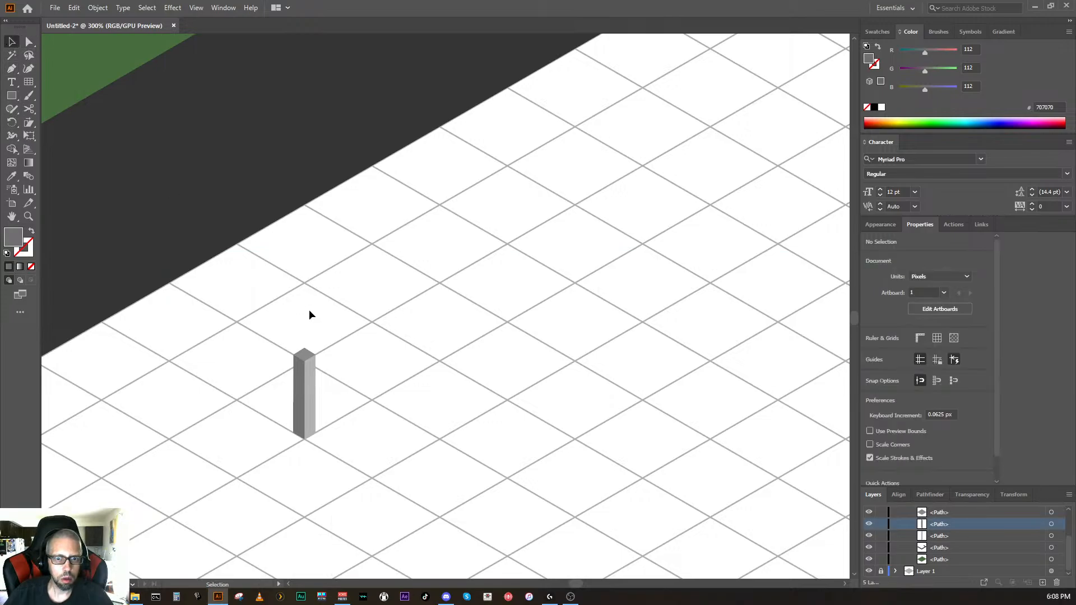
pyautogui.moveTo(281, 337); pyautogui.dragTo(344, 451)
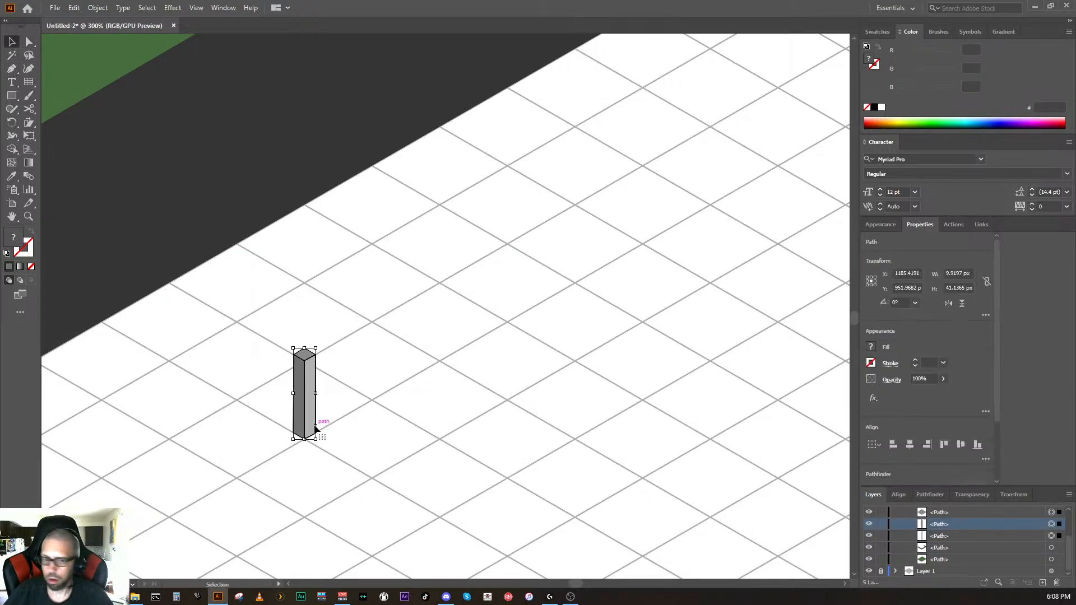
pyautogui.press('alt')
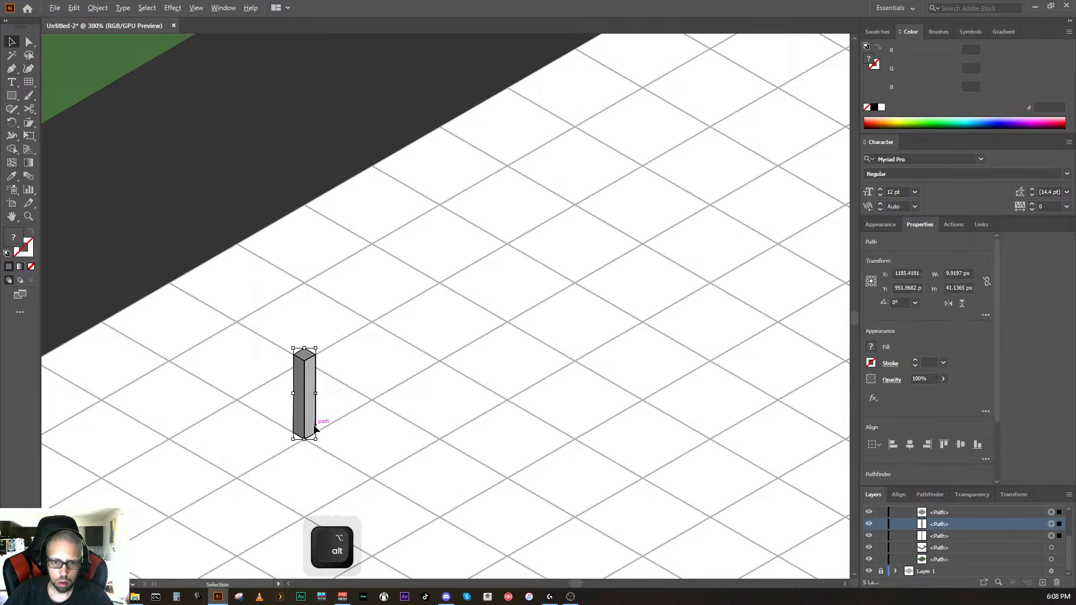
pyautogui.press('shift')
pyautogui.moveTo(314, 429); pyautogui.dragTo(385, 389)
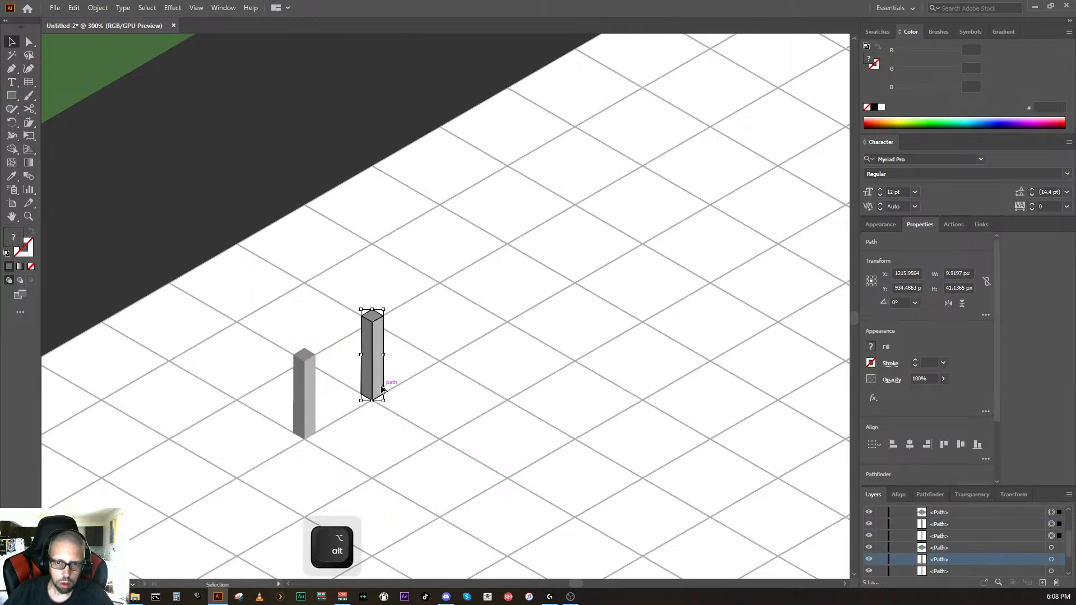
# Step: Repeat the duplication at the same spacing to extend the row to eleven posts parallel to the road
pyautogui.moveTo(382, 389); pyautogui.dragTo(537, 353)
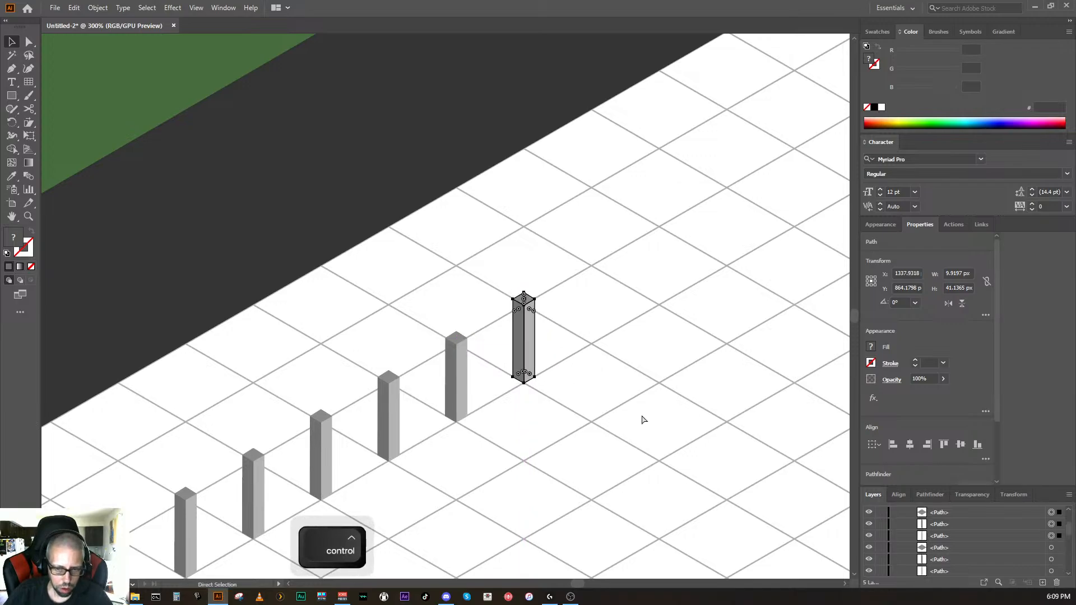
pyautogui.hotkey('ctrl', 'd')
pyautogui.hotkey('ctrl', 'd')
pyautogui.hotkey('ctrl', 'd')
pyautogui.hotkey('ctrl', 'd')
pyautogui.hotkey('ctrl', 'd')
pyautogui.press('space')
pyautogui.moveTo(768, 338); pyautogui.dragTo(482, 492)
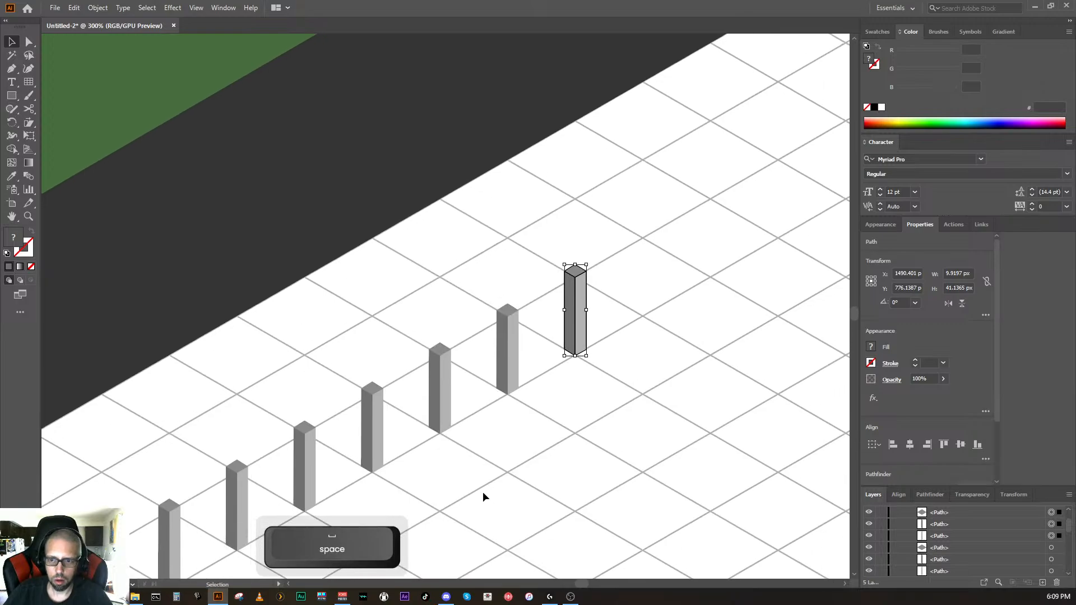
# Step: Repeat the duplication two more times to extend the row to thirteen posts
pyautogui.hotkey('ctrl', '-')
pyautogui.hotkey('ctrl', '-')
pyautogui.hotkey('ctrl', '-')
pyautogui.hotkey('ctrl', '-')
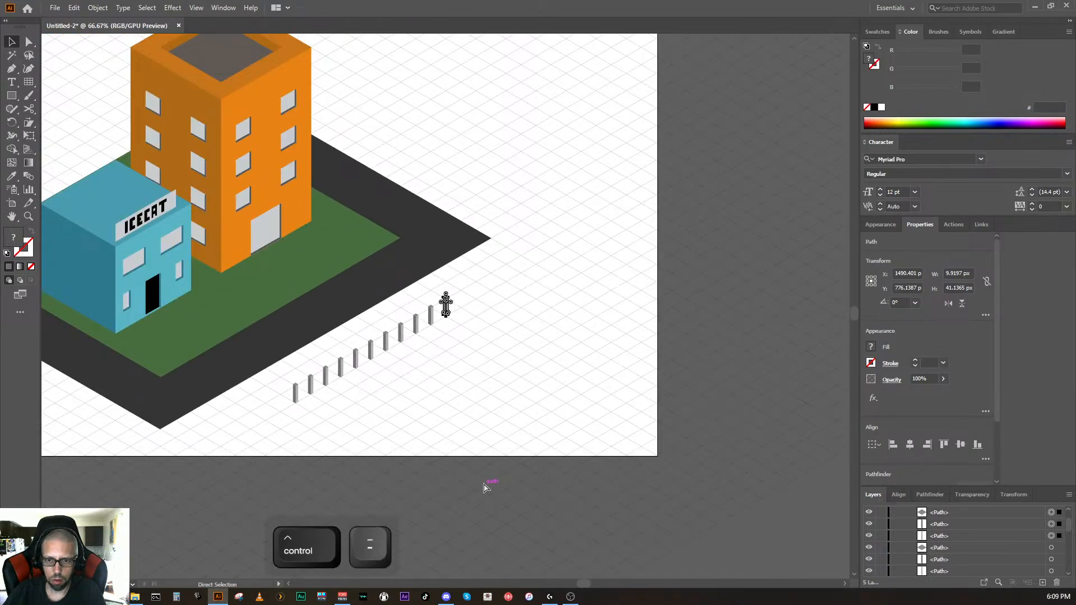
pyautogui.hotkey('ctrl', '=')
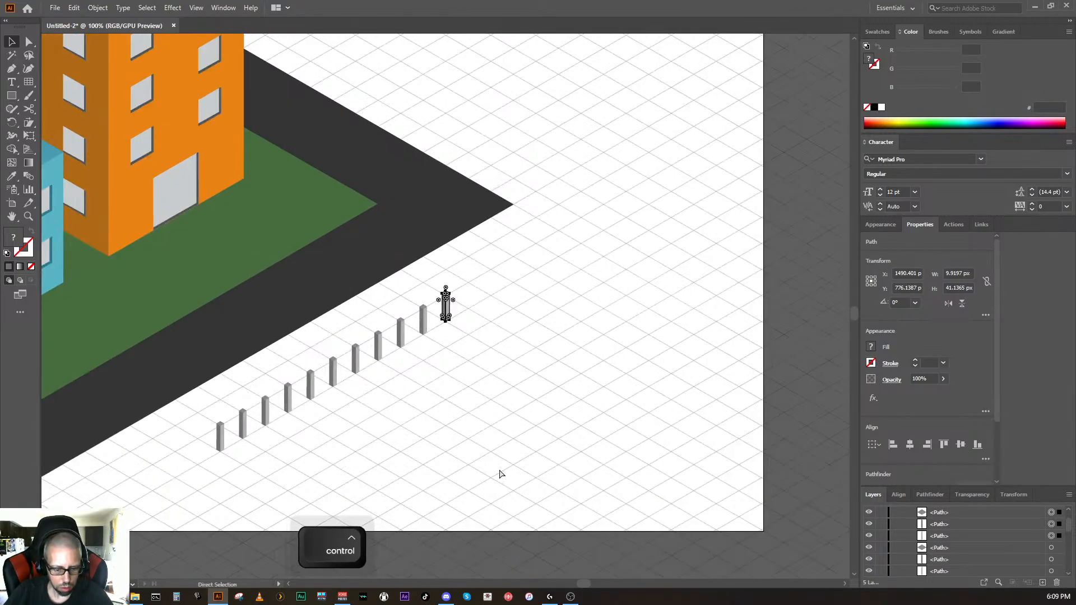
pyautogui.hotkey('ctrl', 'd')
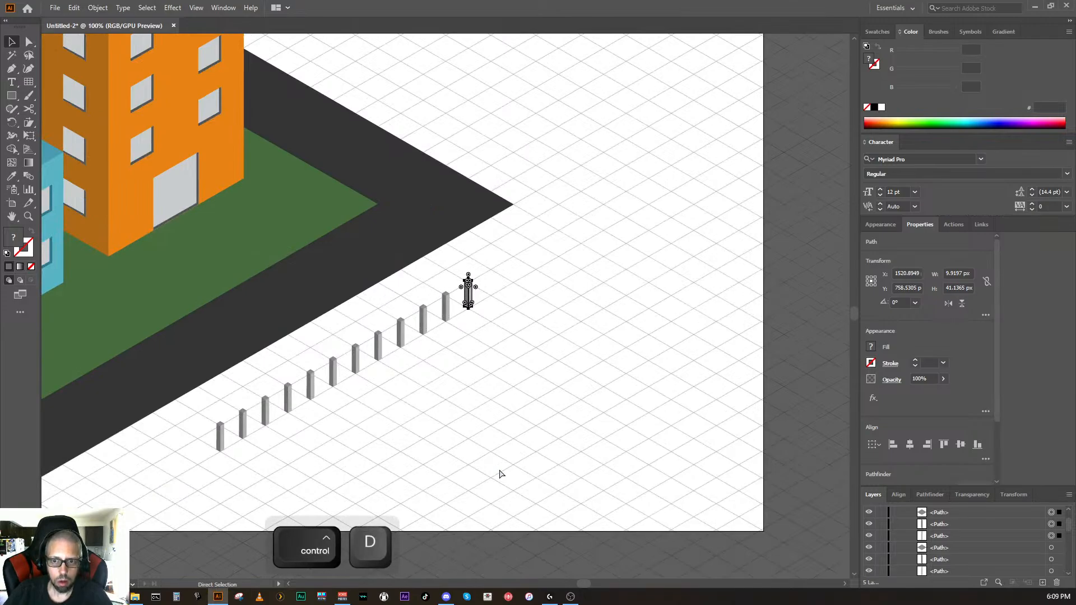
pyautogui.hotkey('ctrl', 'd')
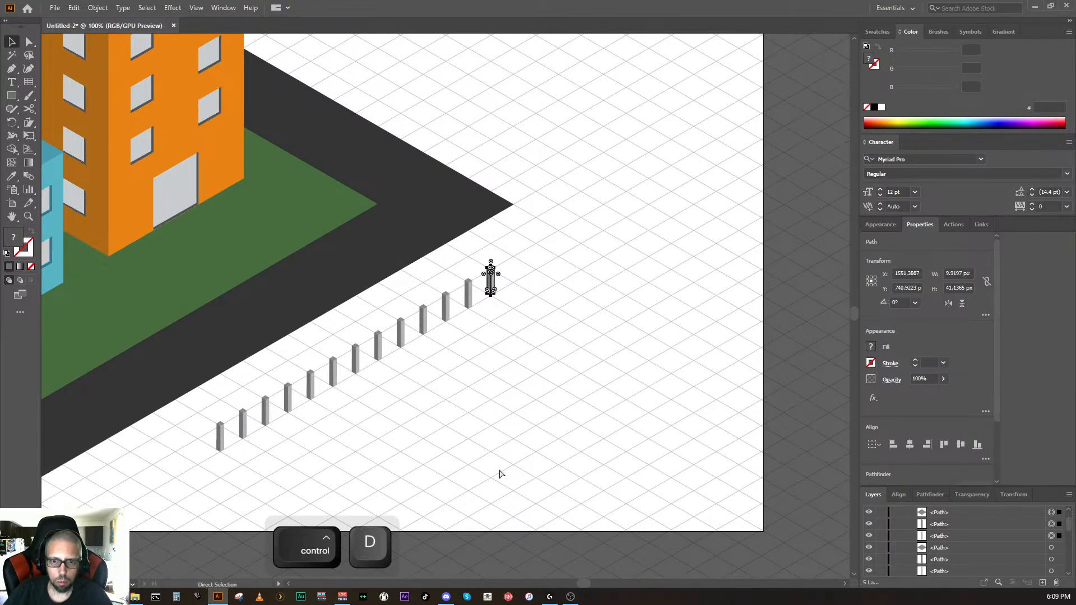
# Step: Select all thirteen posts with the Lasso tool and group them
pyautogui.press('space')
pyautogui.moveTo(492, 476); pyautogui.dragTo(585, 430)
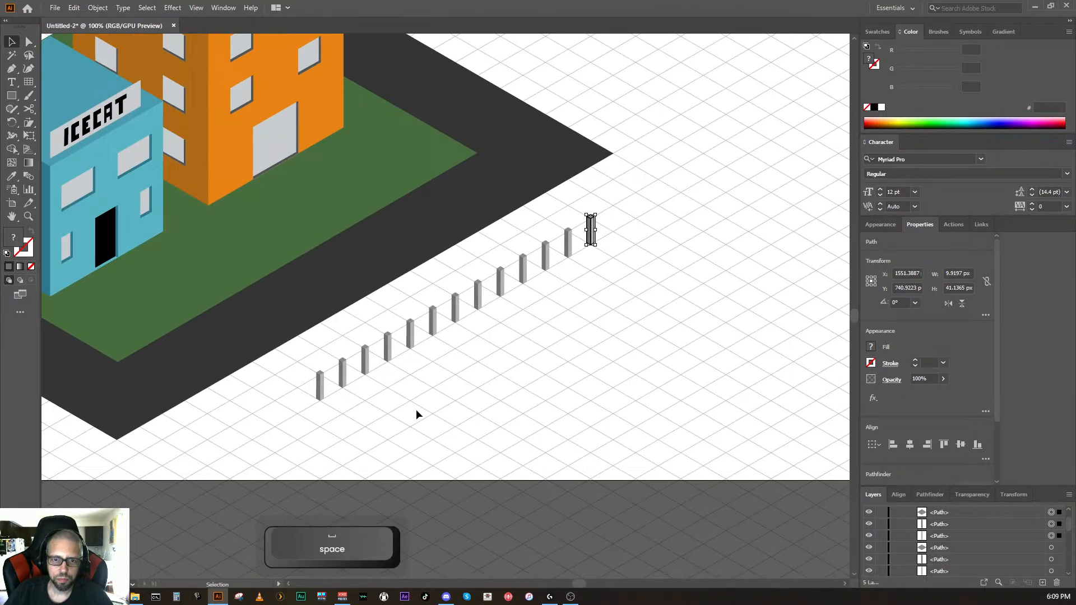
pyautogui.click(29, 42)
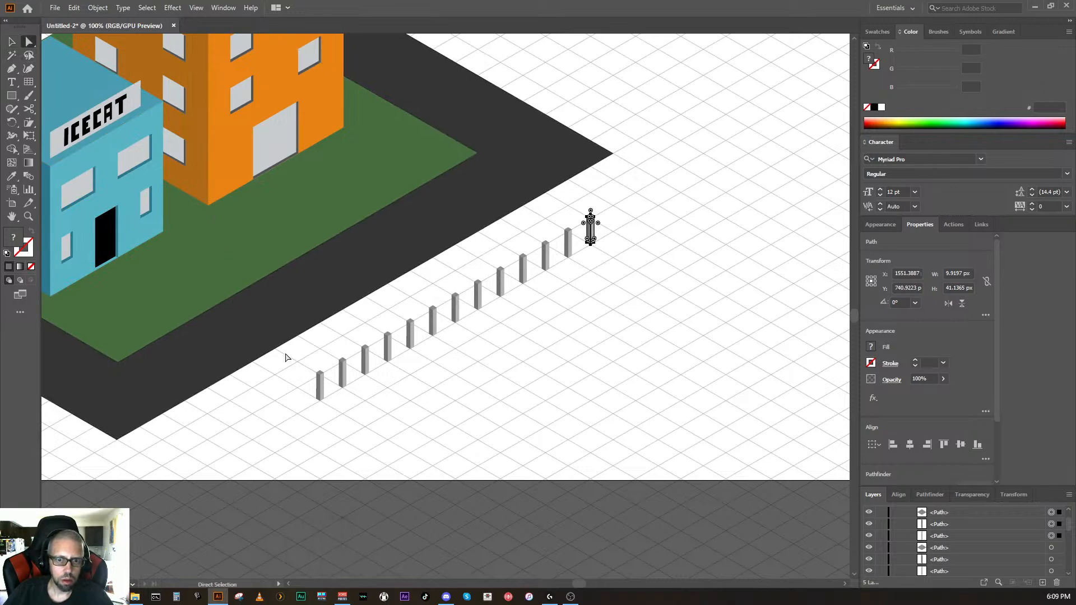
pyautogui.moveTo(300, 368); pyautogui.dragTo(310, 368)
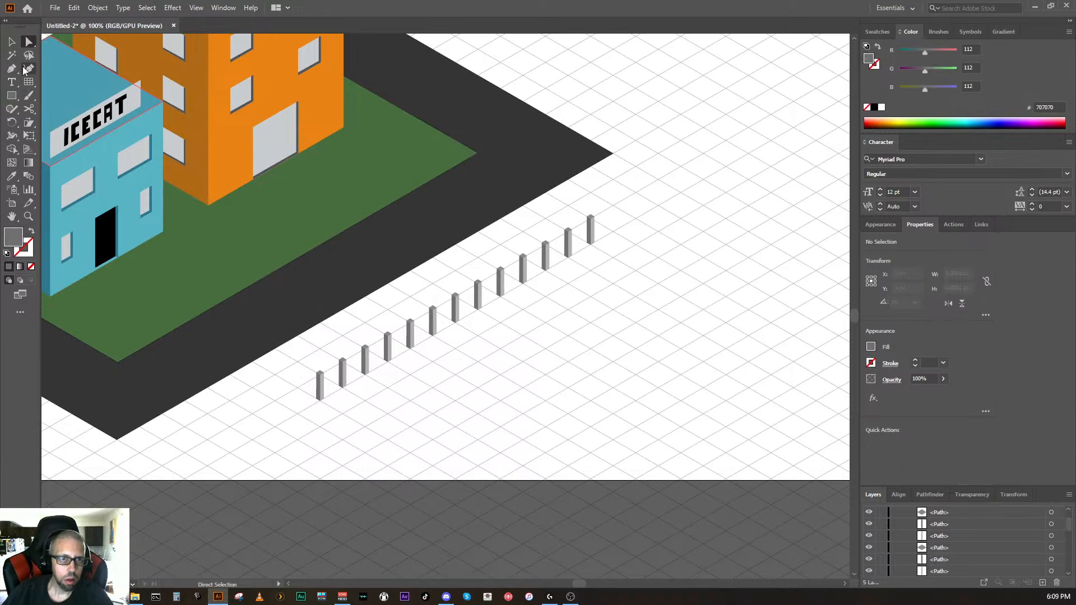
pyautogui.click(28, 55)
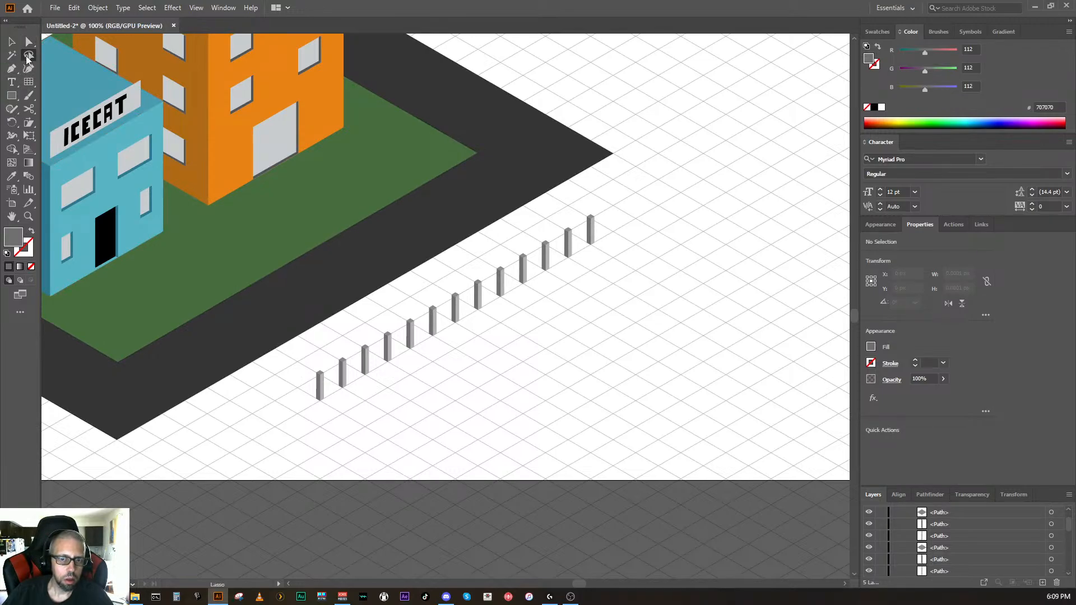
pyautogui.moveTo(307, 374)
pyautogui.mouseDown()
pyautogui.moveTo(509, 240)
pyautogui.moveTo(599, 201)
pyautogui.moveTo(623, 225)
pyautogui.moveTo(626, 321)
pyautogui.moveTo(526, 375)
pyautogui.moveTo(319, 419)
pyautogui.moveTo(289, 394)
pyautogui.moveTo(305, 376)
pyautogui.mouseUp()
pyautogui.press('v')
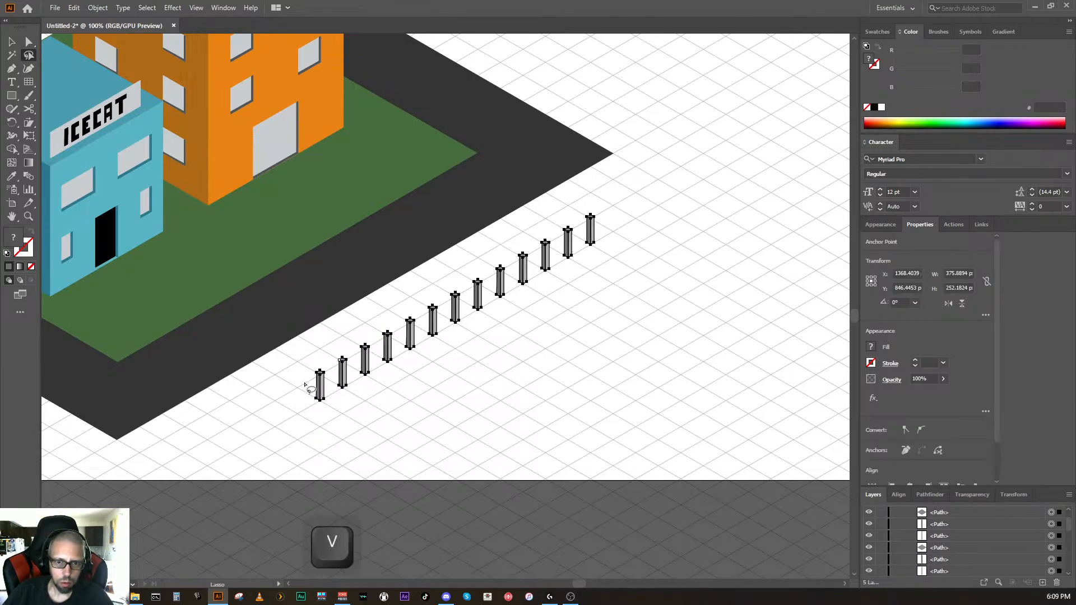
pyautogui.press('ctrl')
pyautogui.hotkey('ctrl', 'g')
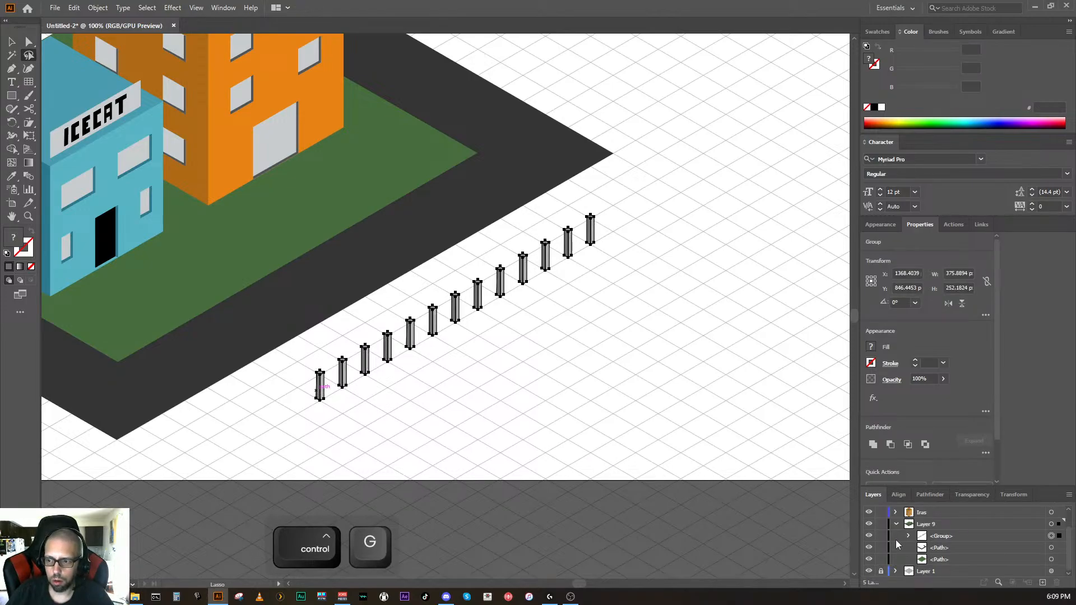
# Step: Rename the group of posts as Fence Posts
pyautogui.doubleClick(943, 537)
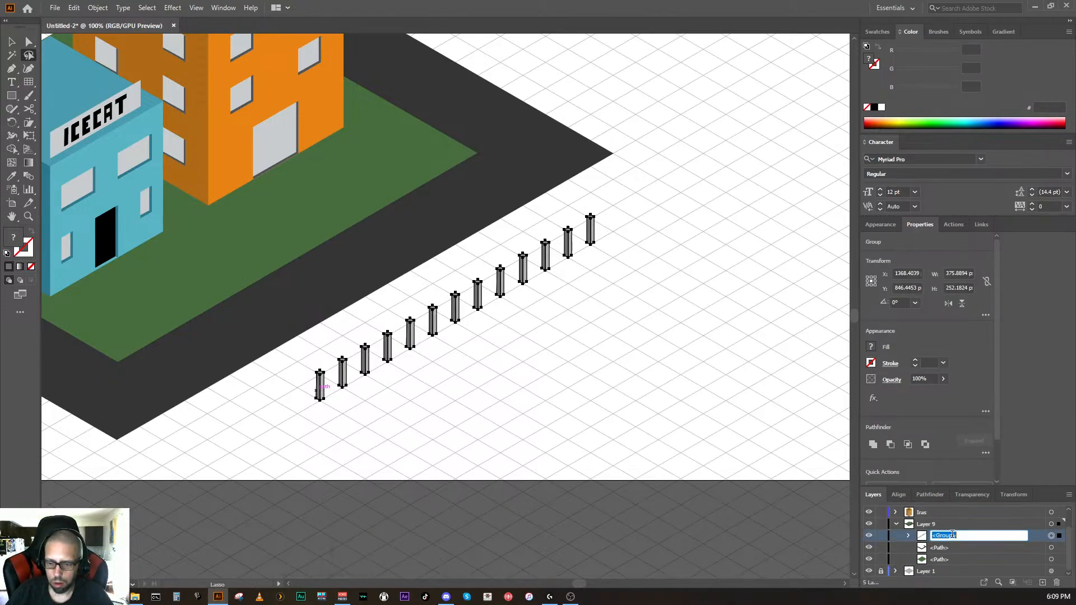
pyautogui.write('Fen')
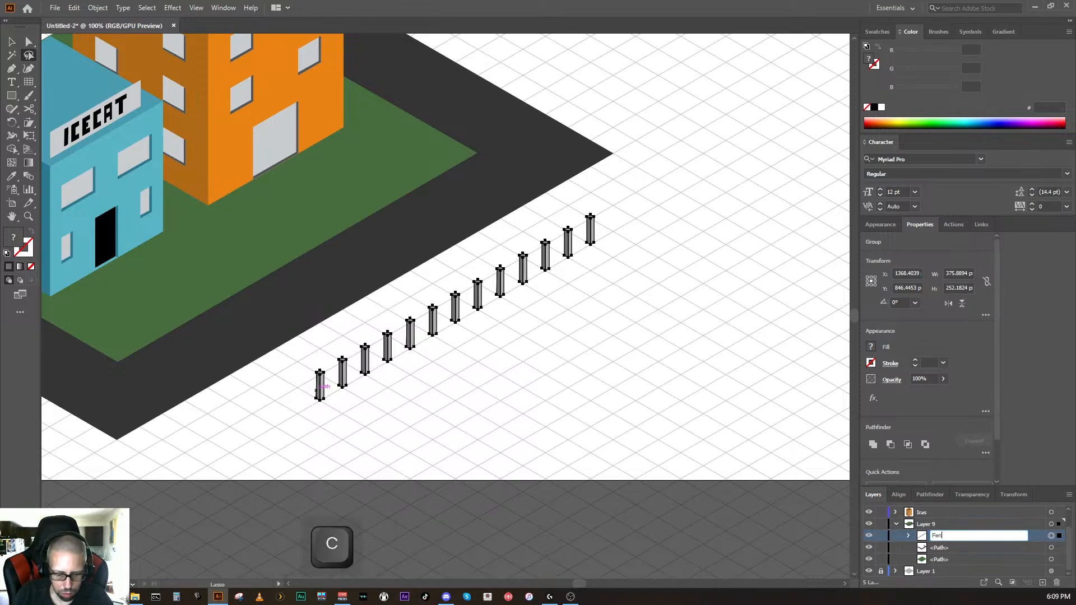
pyautogui.write('ce Posts')
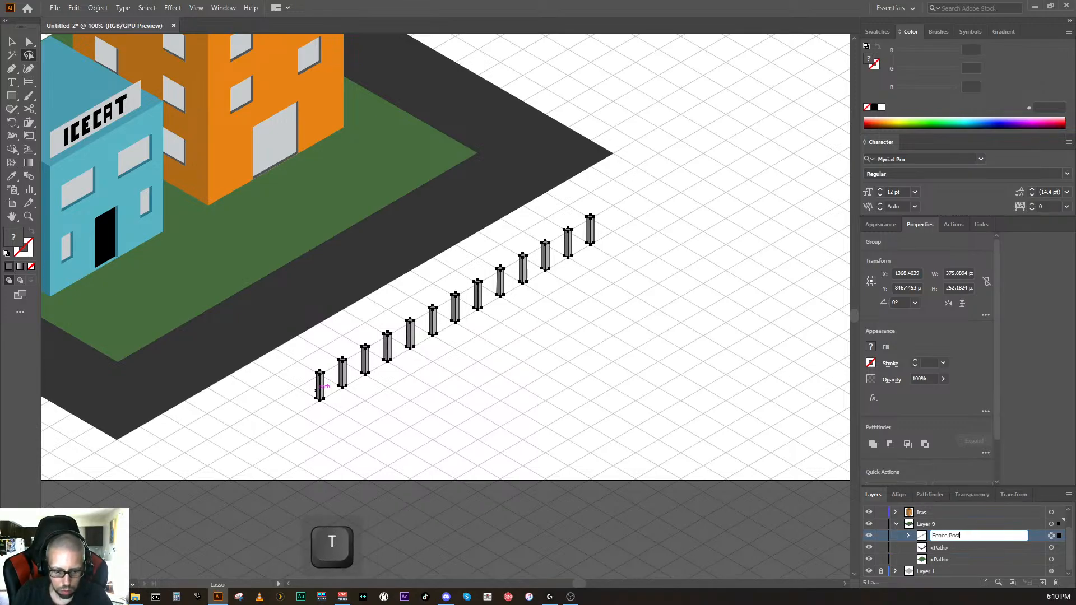
pyautogui.press('Return')
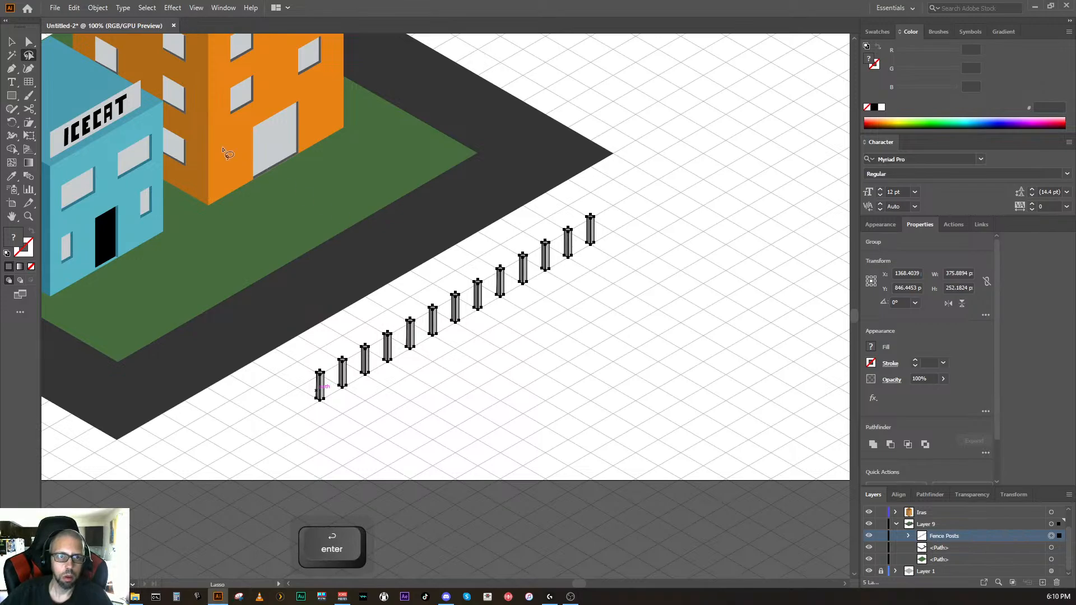
# Step: Move the Fence Posts group onto the front edge of the grass, with its last post at the grass corner
pyautogui.click(11, 41)
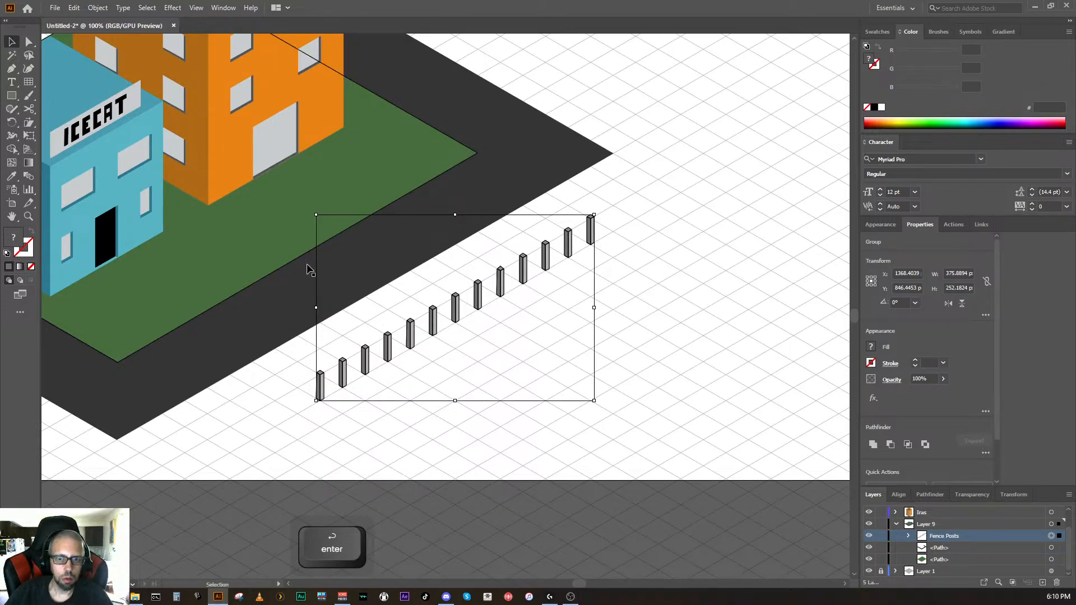
pyautogui.moveTo(372, 361); pyautogui.dragTo(251, 274)
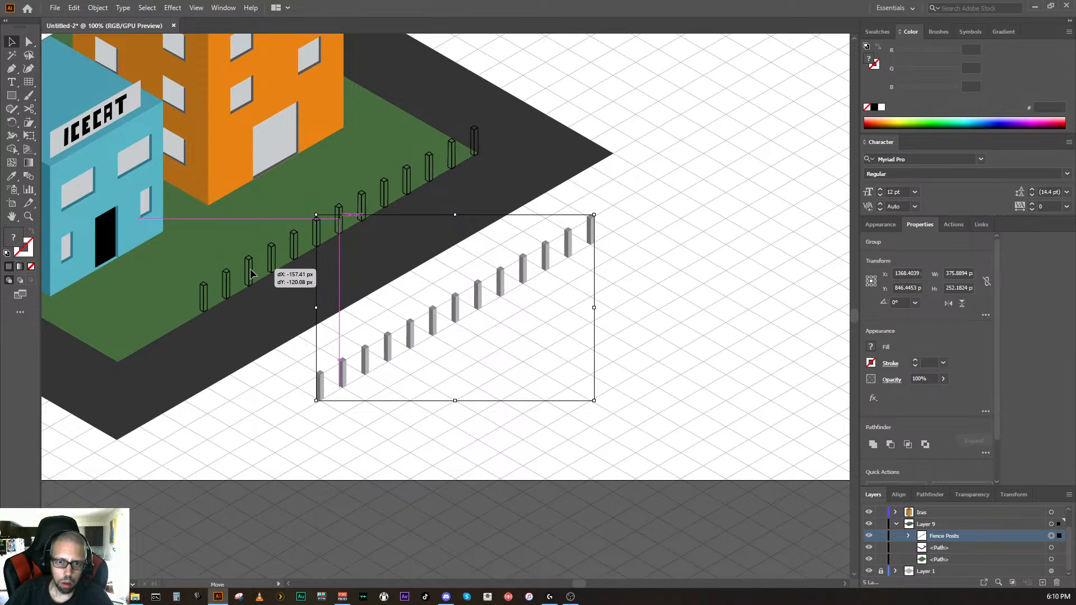
pyautogui.moveTo(250, 274); pyautogui.dragTo(255, 274)
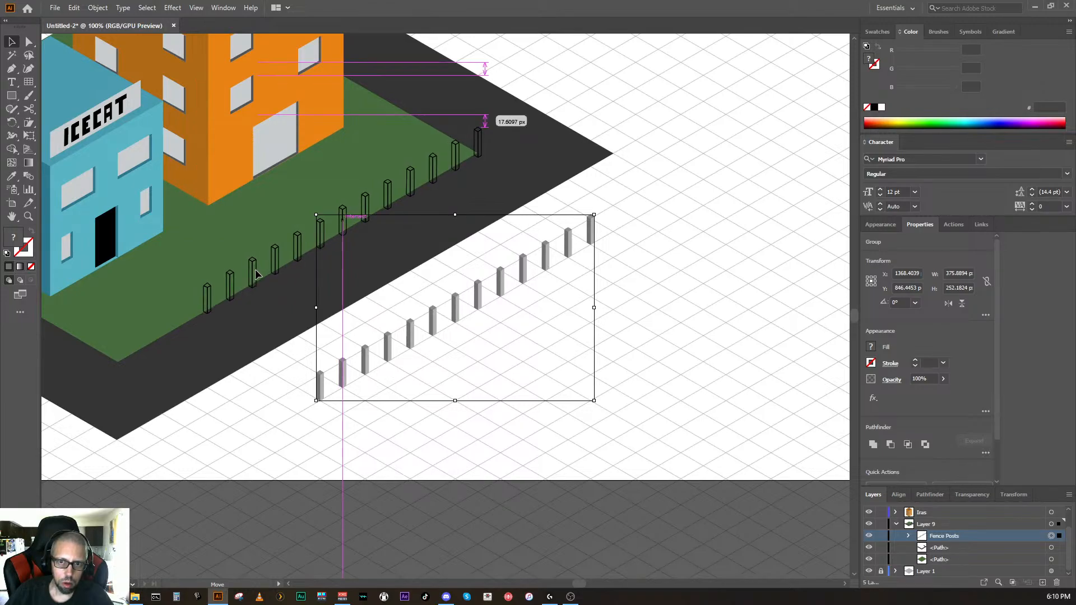
pyautogui.moveTo(255, 274); pyautogui.dragTo(251, 274)
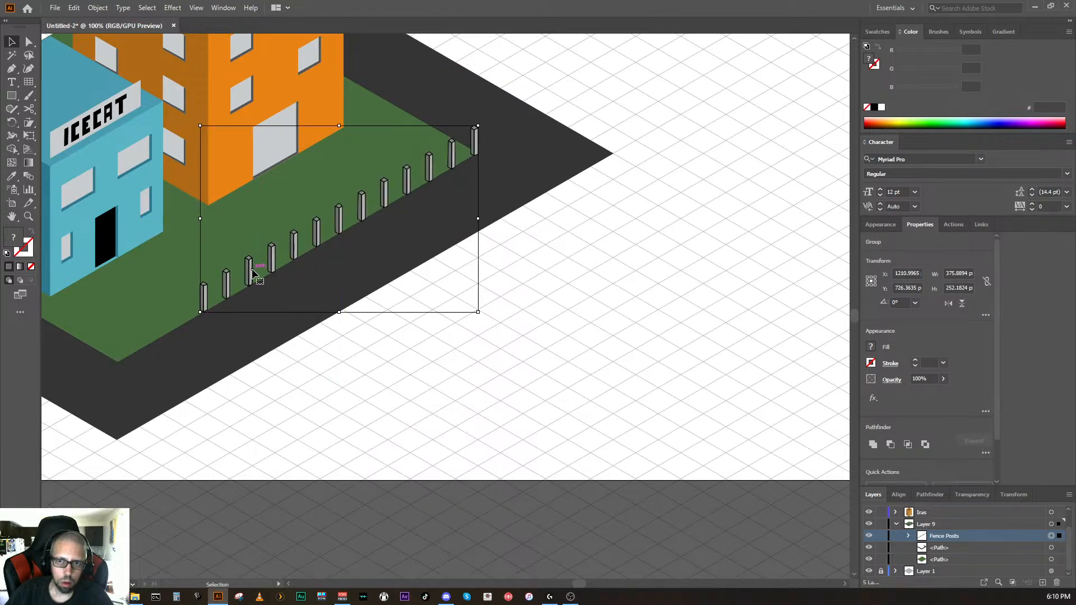
pyautogui.click(567, 388)
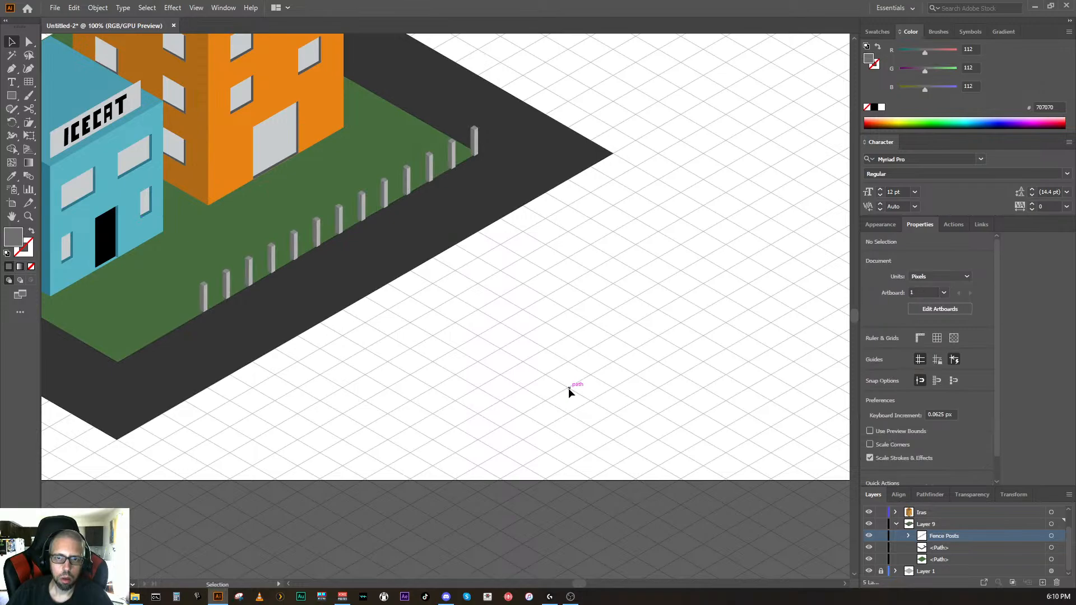
# Step: Examine how the fence posts line up with the grass edge and its corner
pyautogui.hotkey('ctrl', '=')
pyautogui.hotkey('ctrl', '=')
pyautogui.hotkey('ctrl', '=')
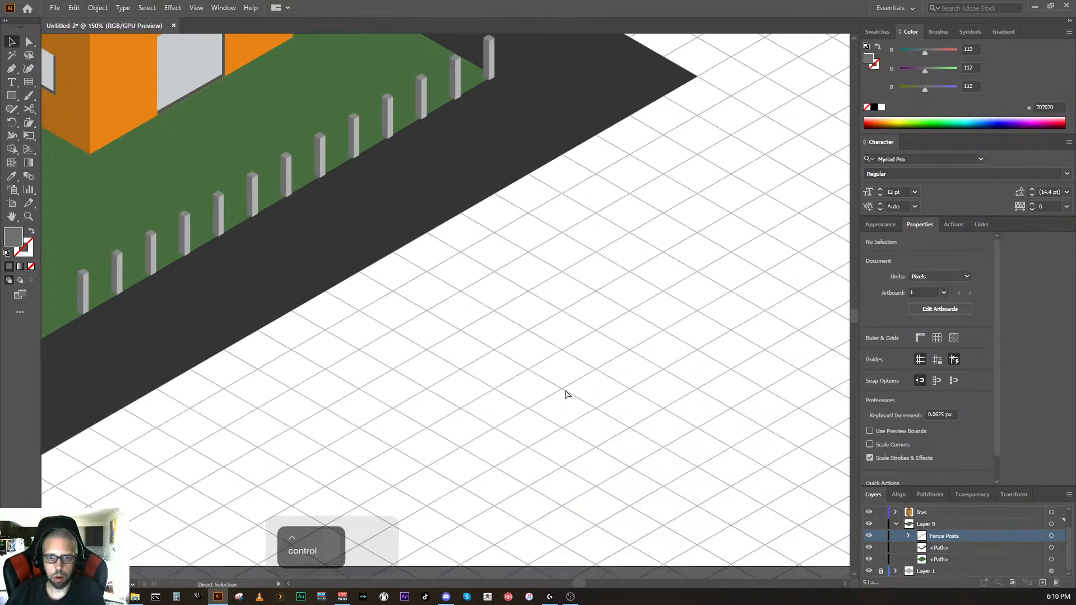
pyautogui.hotkey('ctrl', '=')
pyautogui.hotkey('ctrl', '=')
pyautogui.hotkey('ctrl', '-')
pyautogui.hotkey('ctrl', '-')
pyautogui.hotkey('ctrl', '-')
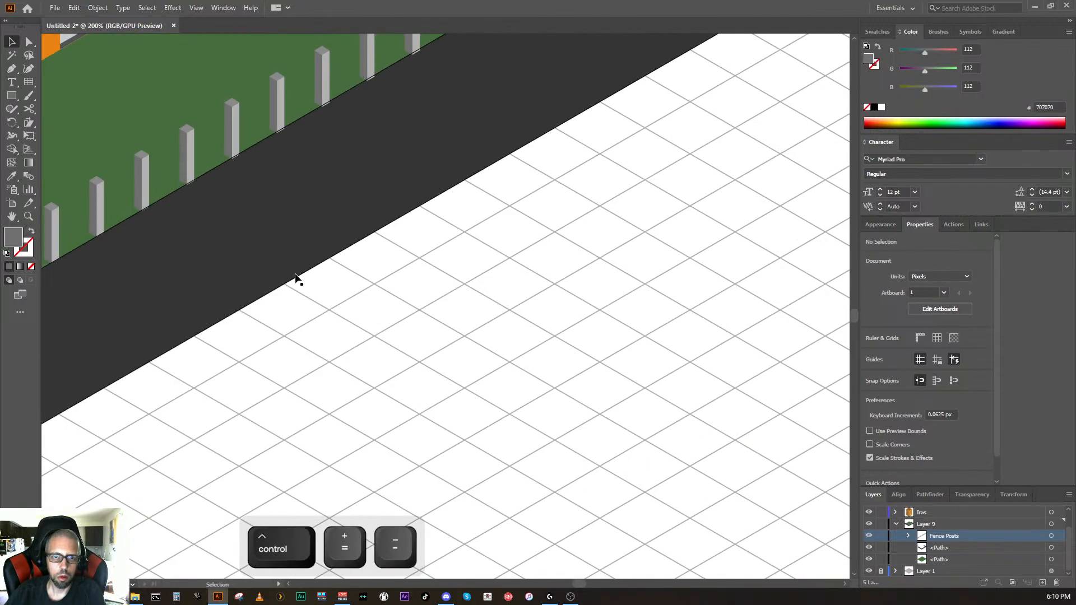
pyautogui.press('space')
pyautogui.moveTo(253, 220); pyautogui.dragTo(447, 433)
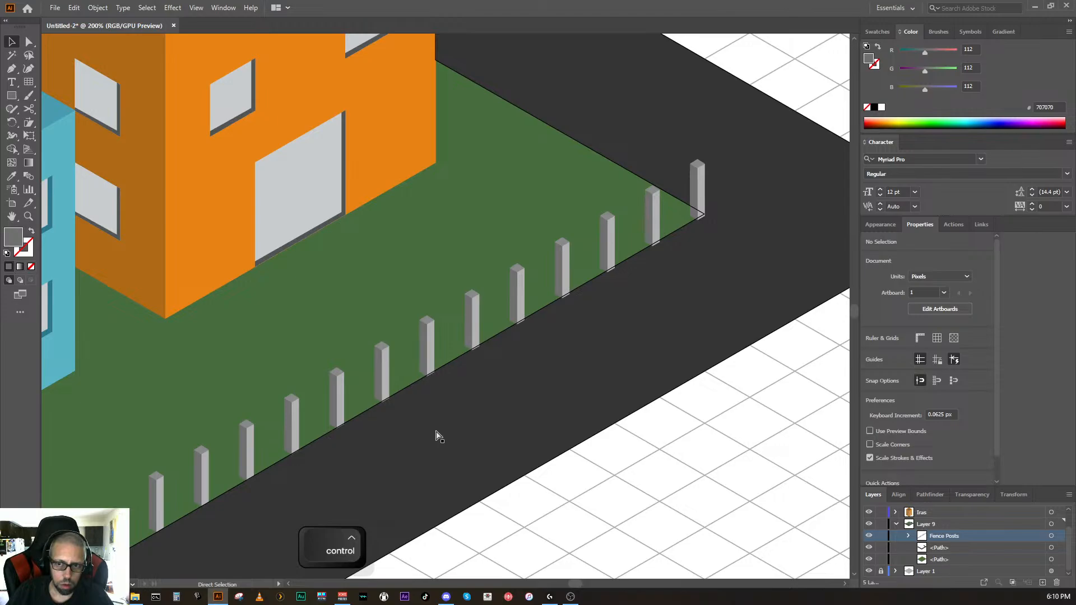
# Step: Undo the move of the Fence Posts group onto the grass
pyautogui.hotkey('ctrl', 'z')
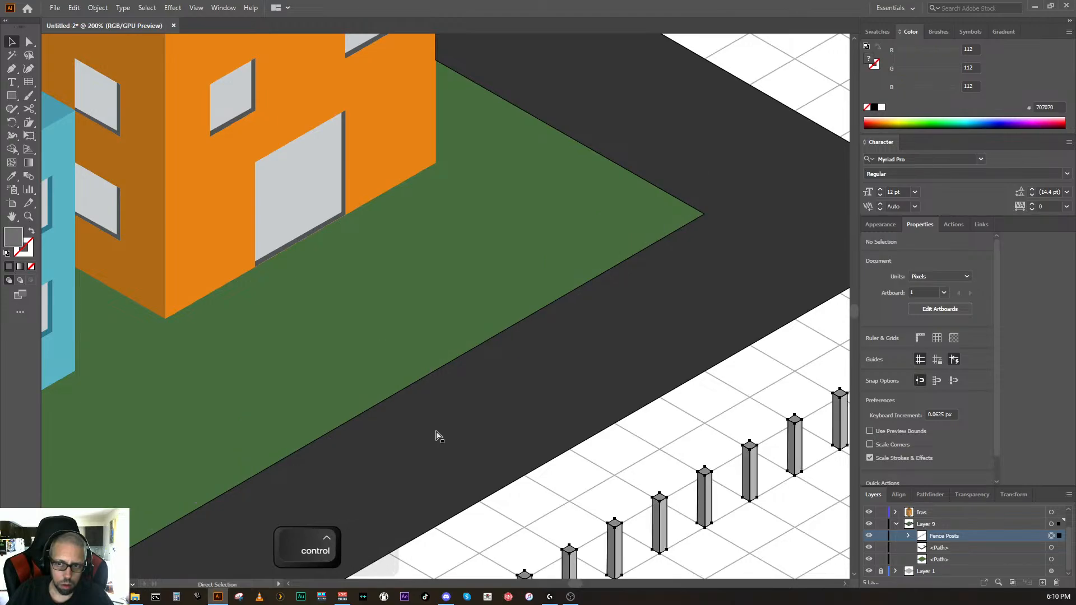
pyautogui.press('space')
pyautogui.moveTo(630, 461); pyautogui.dragTo(425, 225)
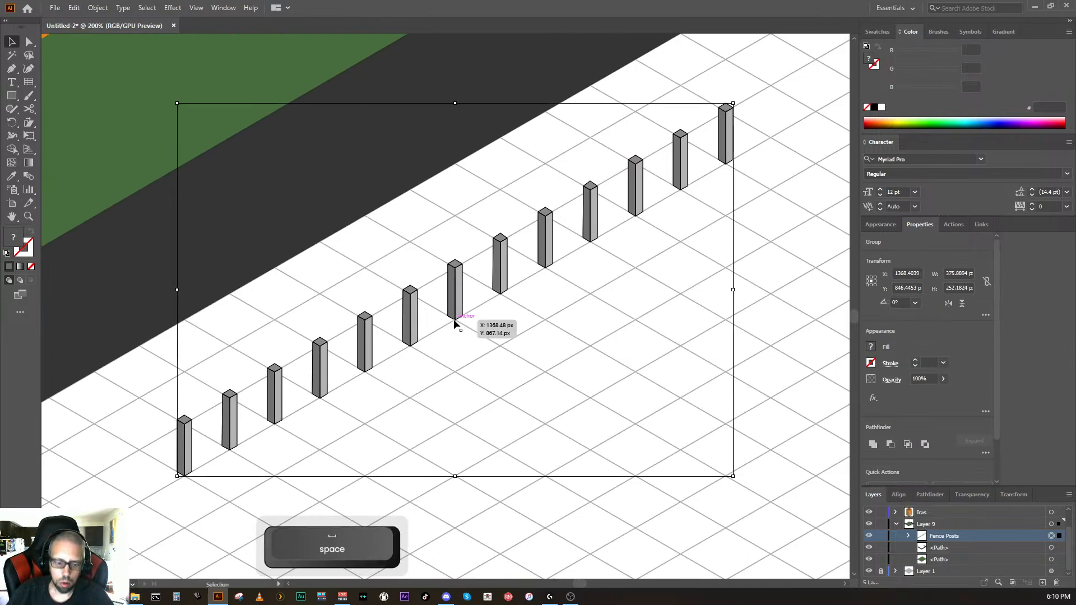
# Step: Undo the grouping and duplication of the fence posts until only the first two posts remain
pyautogui.hotkey('ctrl', 'z')
pyautogui.hotkey('ctrl', 'z')
pyautogui.hotkey('ctrl', 'z')
pyautogui.hotkey('ctrl', 'z')
pyautogui.hotkey('ctrl', 'z')
pyautogui.hotkey('ctrl', 'z')
pyautogui.hotkey('ctrl', 'z')
pyautogui.hotkey('ctrl', 'z')
pyautogui.hotkey('ctrl', 'z')
pyautogui.hotkey('ctrl', 'z')
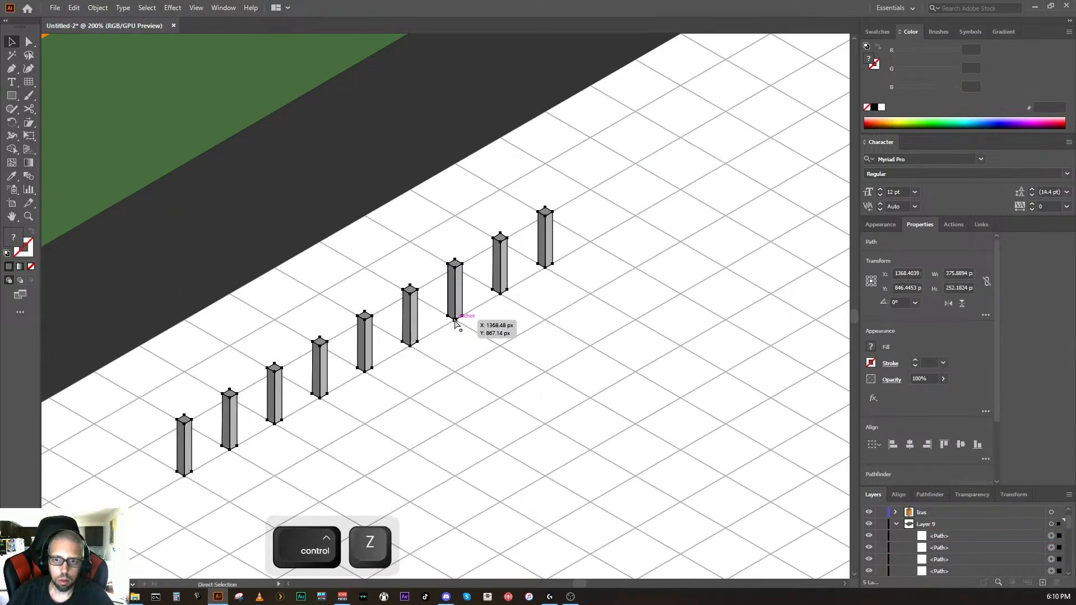
pyautogui.hotkey('ctrl', 'z')
pyautogui.hotkey('ctrl', 'z')
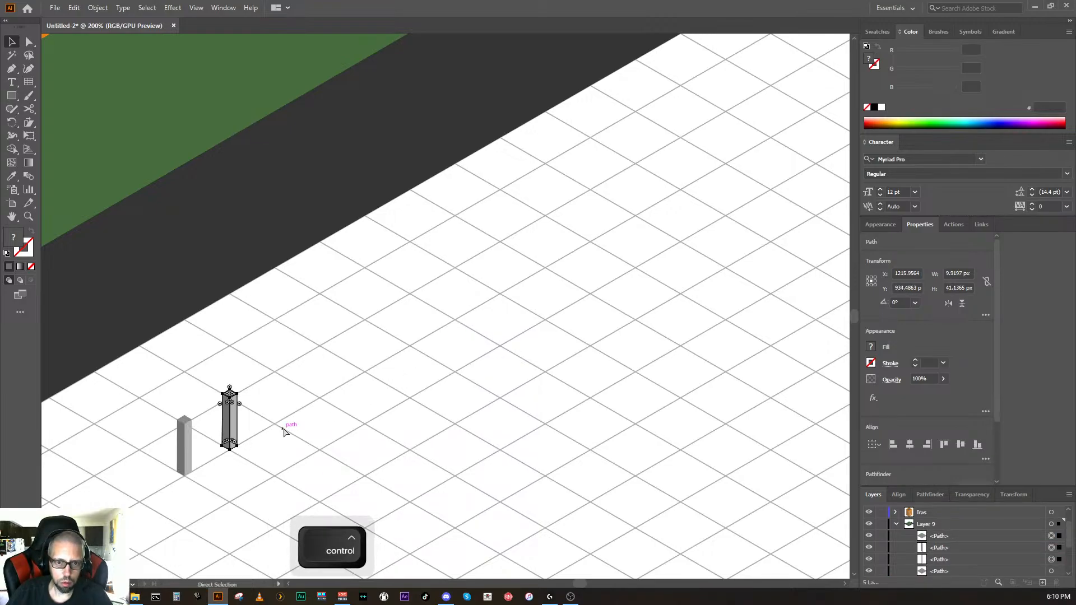
# Step: Repeat the post duplication along the grid line until the row has 14 posts
pyautogui.hotkey('ctrl', 'd')
pyautogui.hotkey('ctrl', 'd')
pyautogui.hotkey('ctrl', 'd')
pyautogui.hotkey('ctrl', 'd')
pyautogui.hotkey('ctrl', 'd')
pyautogui.hotkey('ctrl', 'd')
pyautogui.hotkey('ctrl', 'd')
pyautogui.hotkey('ctrl', 'd')
pyautogui.hotkey('ctrl', 'd')
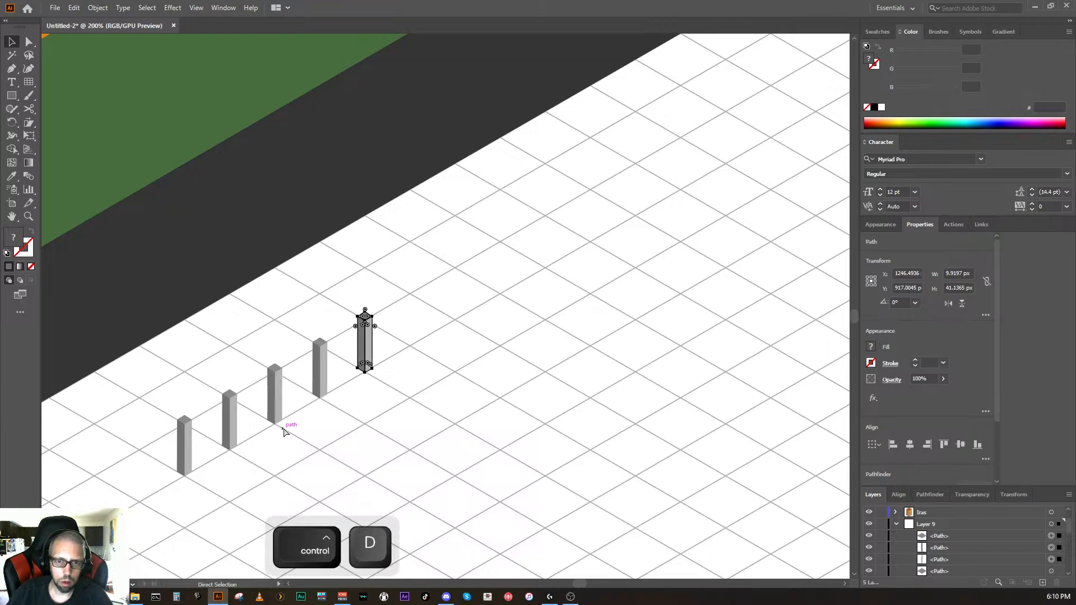
pyautogui.hotkey('ctrl', 'd')
pyautogui.hotkey('ctrl', 'd')
pyautogui.hotkey('ctrl', 'd')
pyautogui.hotkey('ctrl', 'd')
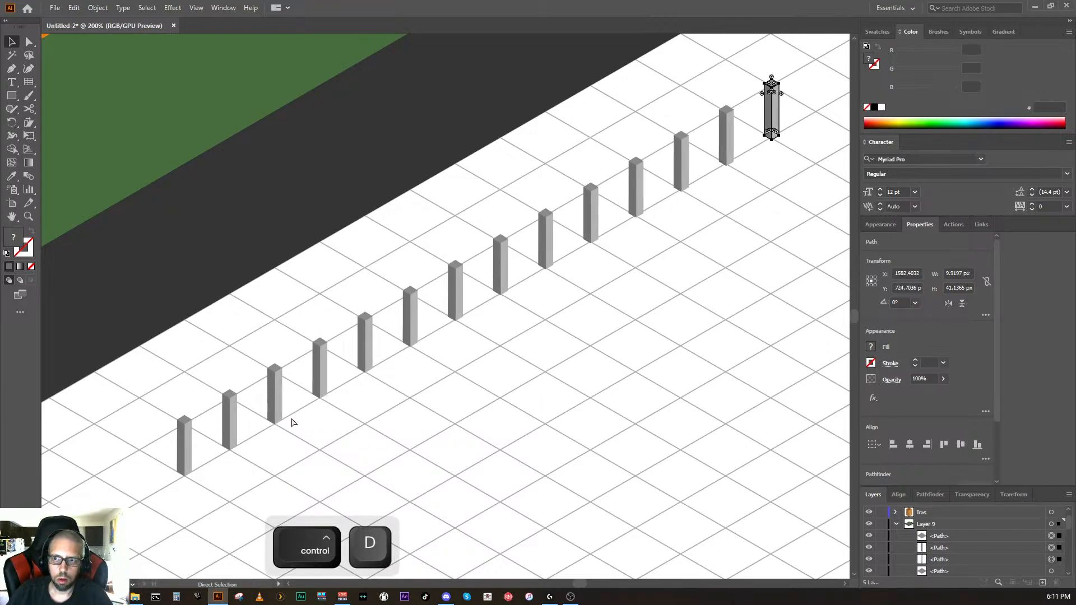
pyautogui.press('space')
pyautogui.moveTo(420, 431); pyautogui.dragTo(333, 549)
pyautogui.press('ctrl')
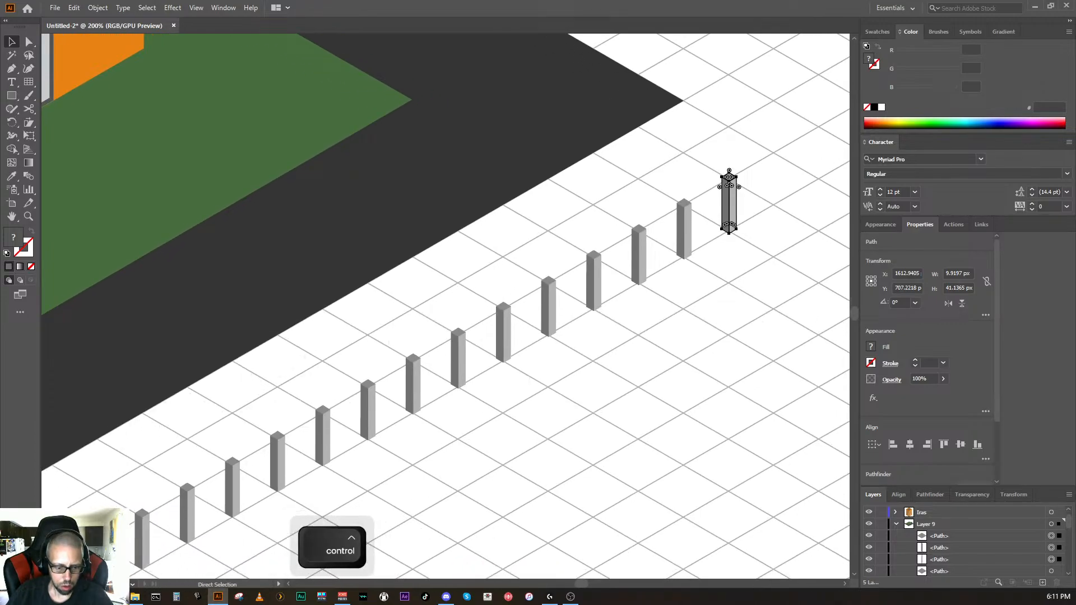
pyautogui.hotkey('ctrl', 'z')
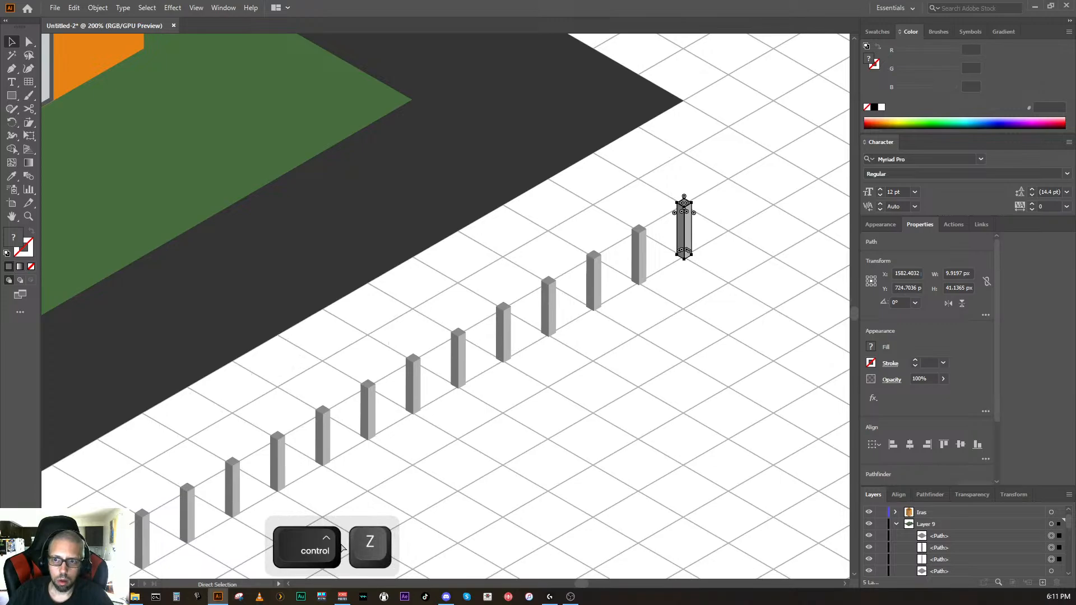
pyautogui.press('space')
pyautogui.moveTo(346, 462); pyautogui.dragTo(449, 451)
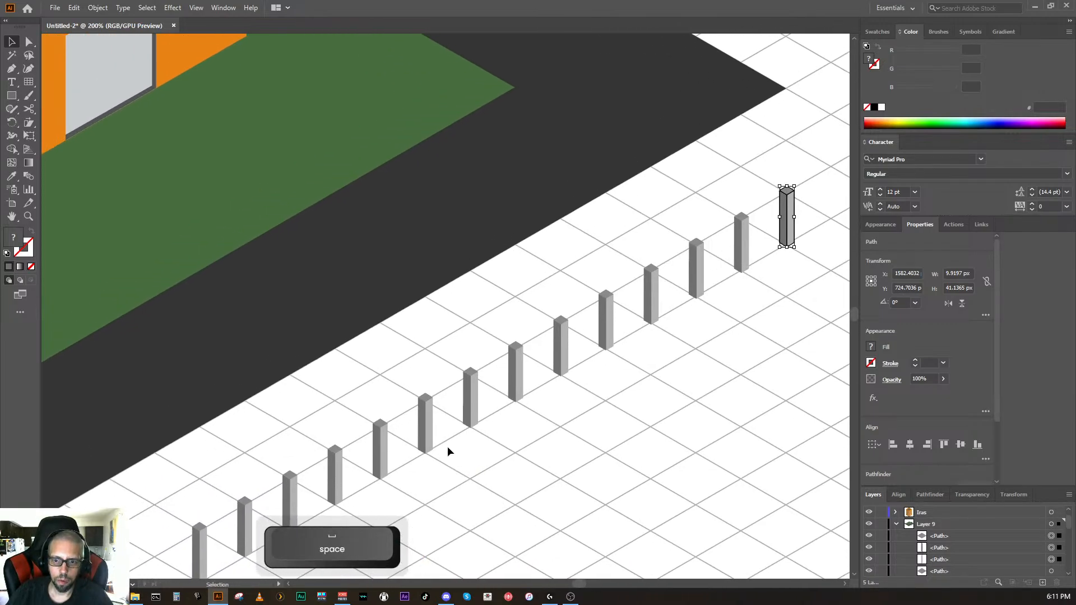
pyautogui.moveTo(170, 523); pyautogui.dragTo(218, 511)
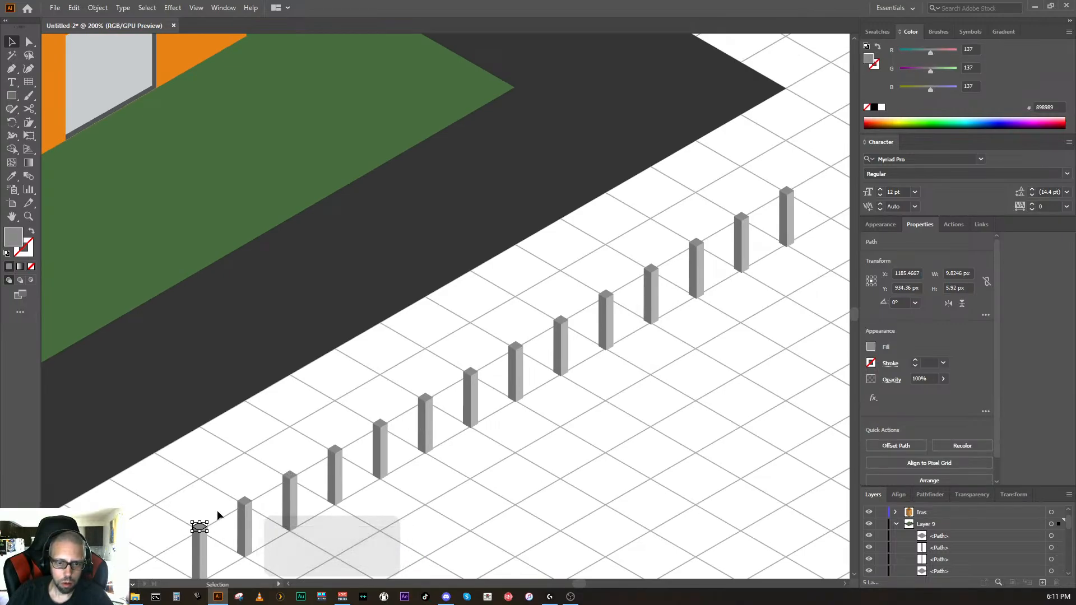
pyautogui.press('ctrl')
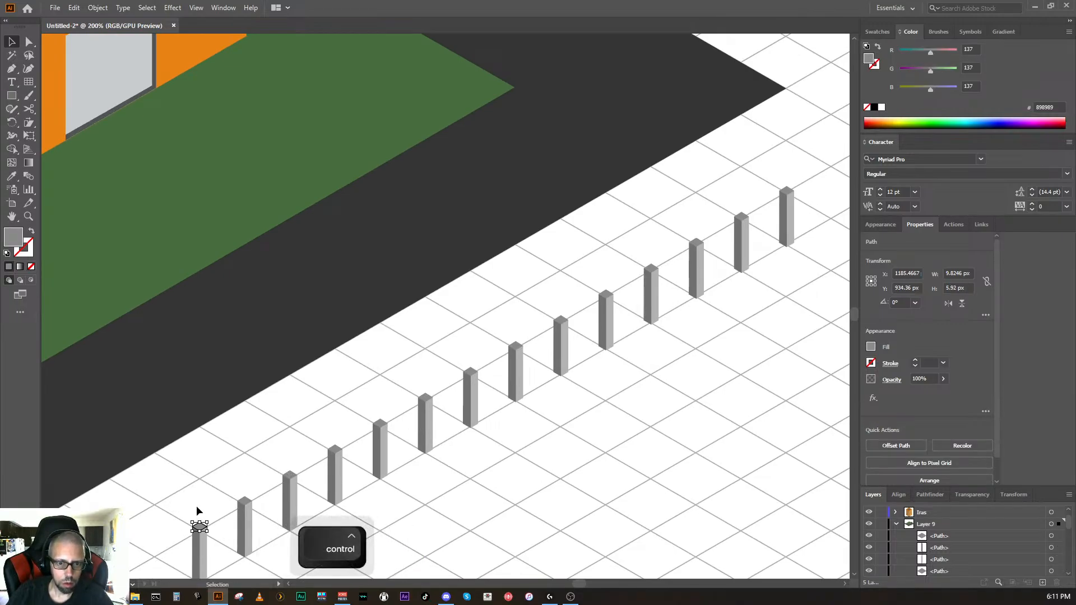
pyautogui.click(197, 509)
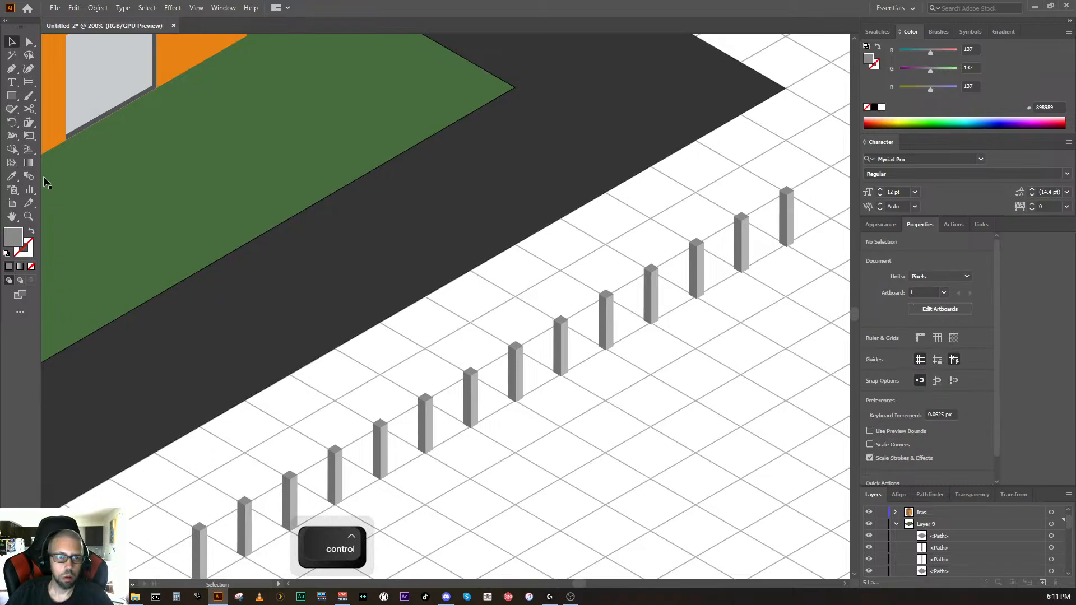
# Step: Examine the row of posts beside the road and how they sit on the grid
pyautogui.click(11, 69)
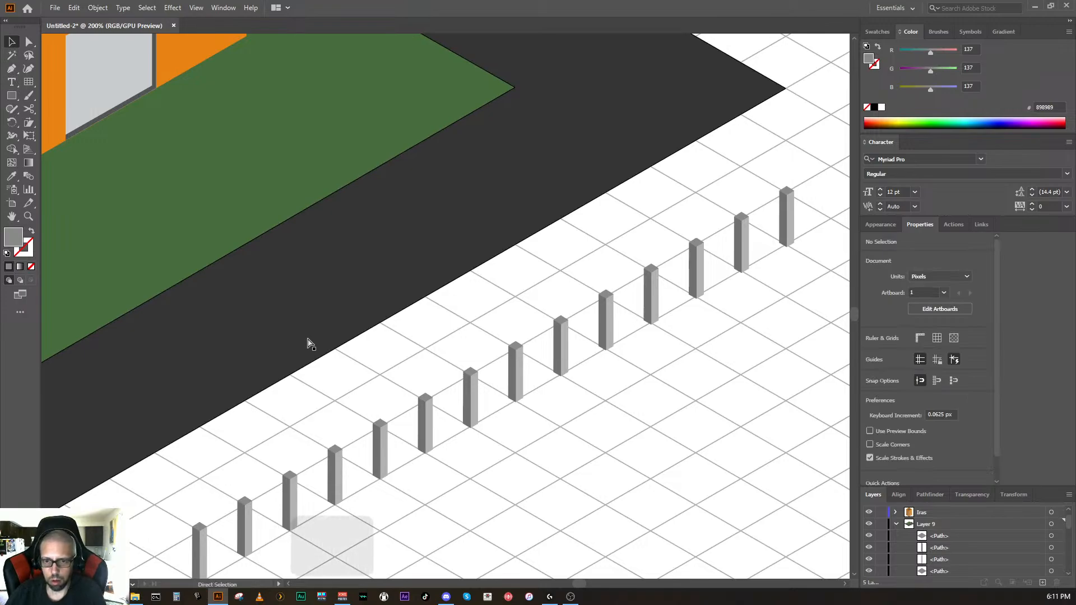
pyautogui.hotkey('ctrl', '1')
pyautogui.hotkey('ctrl', '-')
pyautogui.hotkey('ctrl', '=')
pyautogui.hotkey('ctrl', '=')
pyautogui.hotkey('ctrl', '=')
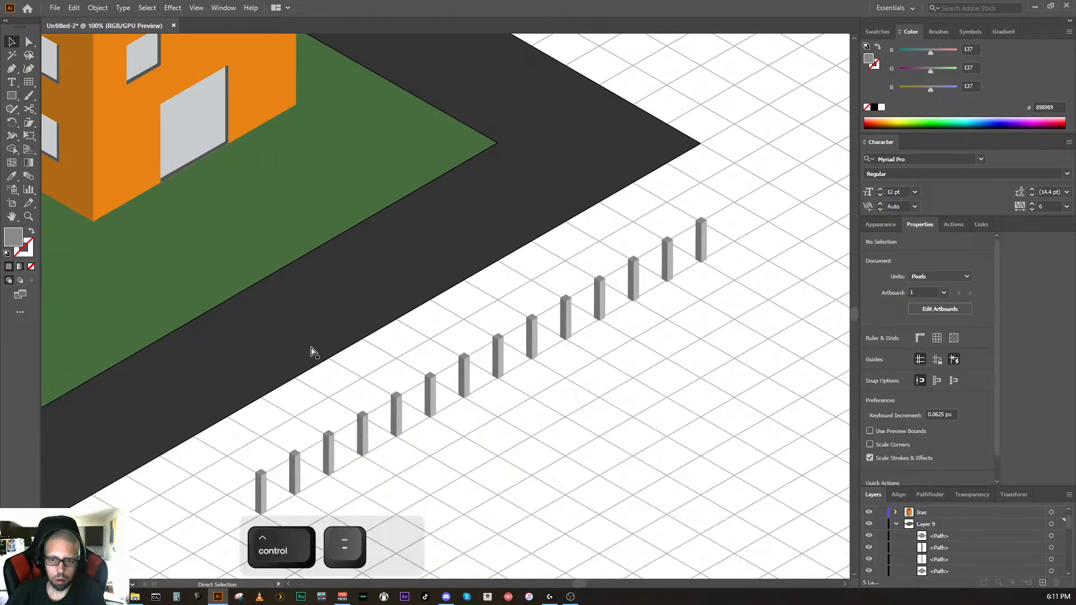
pyautogui.hotkey('ctrl', '-')
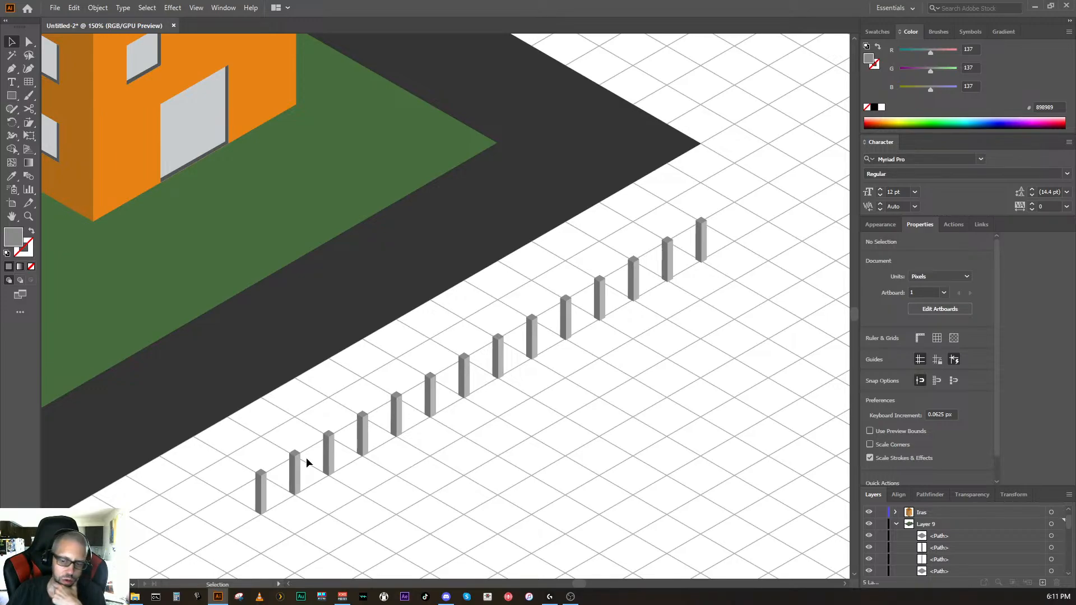
pyautogui.hotkey('ctrl', '-')
pyautogui.hotkey('ctrl', '=')
pyautogui.hotkey('ctrl', '=')
pyautogui.hotkey('ctrl', '=')
pyautogui.hotkey('ctrl', '=')
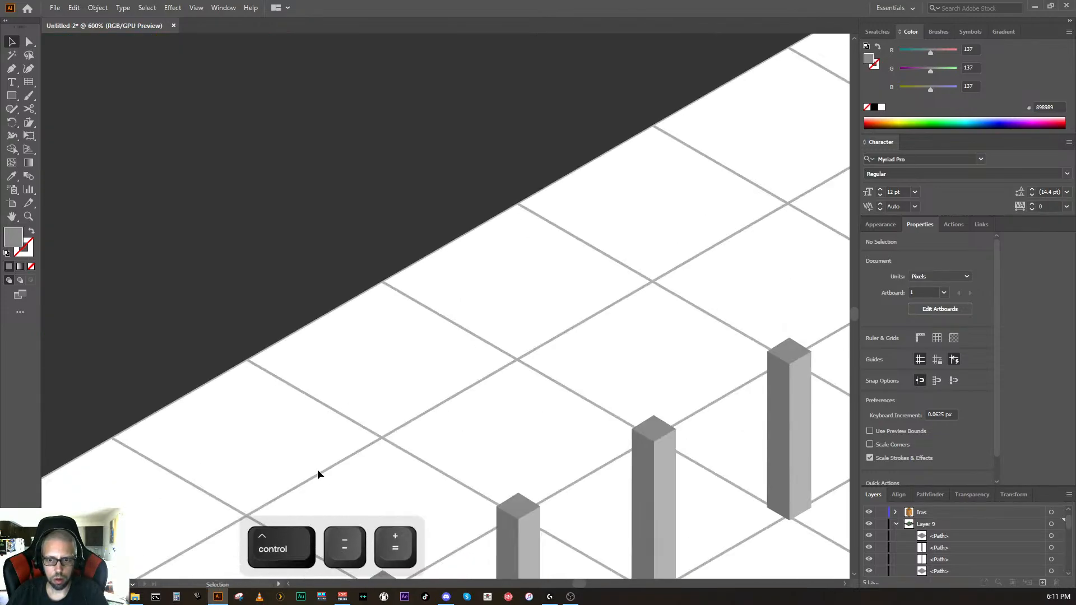
pyautogui.press('space')
pyautogui.hotkey('ctrl', '=')
pyautogui.moveTo(481, 174); pyautogui.dragTo(388, 149)
pyautogui.moveTo(315, 420); pyautogui.dragTo(541, 319)
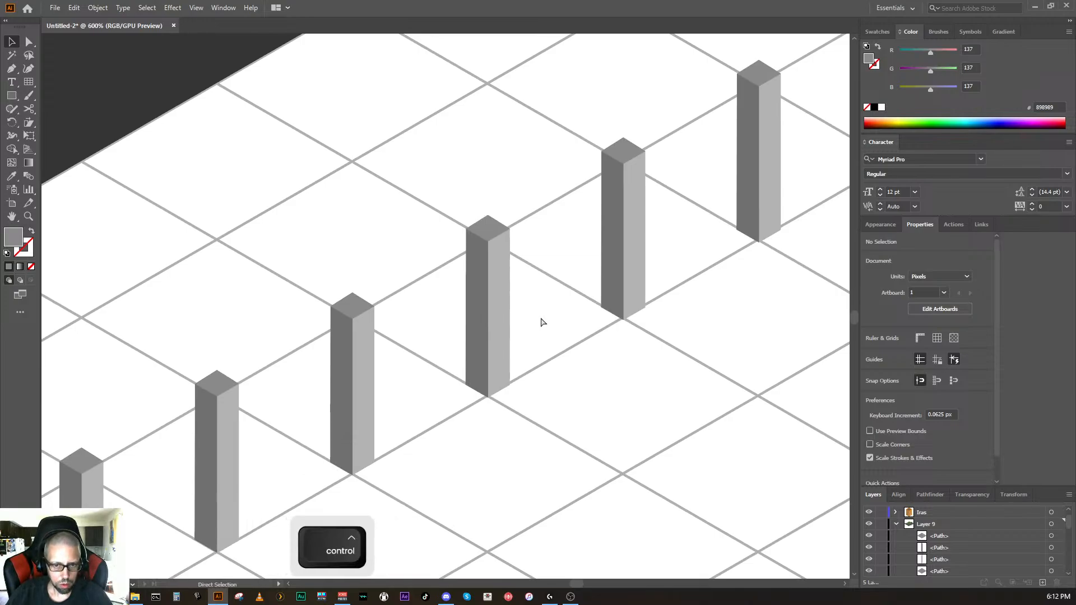
# Step: Undo the repeated post duplicates back to the first two posts of the row
pyautogui.keyDown('ctrl'); pyautogui.click(494, 369); pyautogui.keyUp('ctrl')
pyautogui.hotkey('ctrl', 'z')
pyautogui.hotkey('ctrl', 'z')
pyautogui.hotkey('ctrl', 'z')
pyautogui.hotkey('ctrl', 'z')
pyautogui.hotkey('ctrl', 'z')
pyautogui.hotkey('ctrl', 'z')
pyautogui.hotkey('ctrl', 'z')
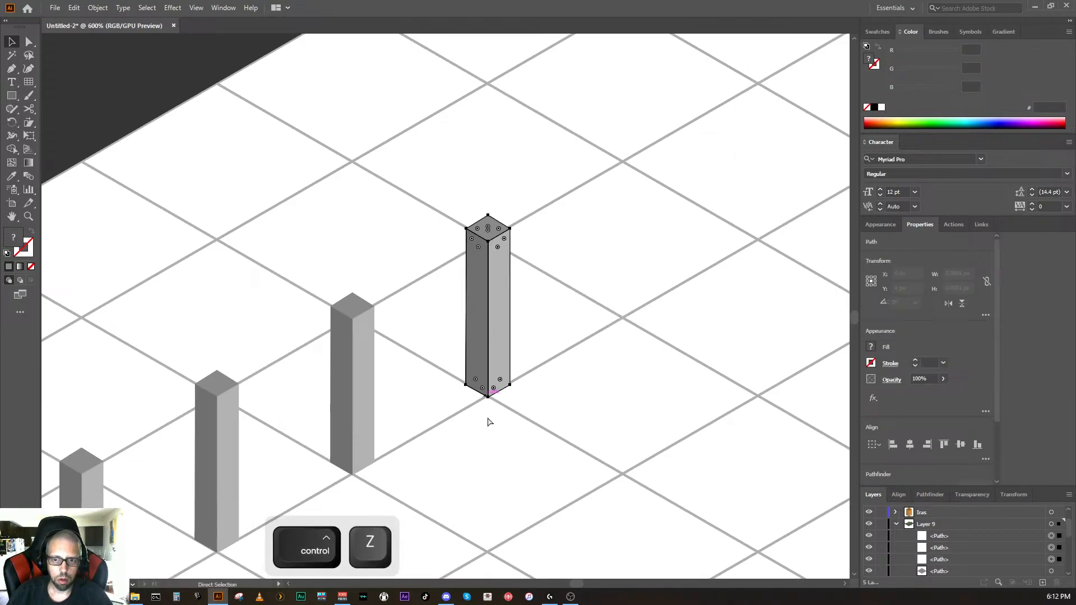
pyautogui.moveTo(342, 438); pyautogui.dragTo(499, 288)
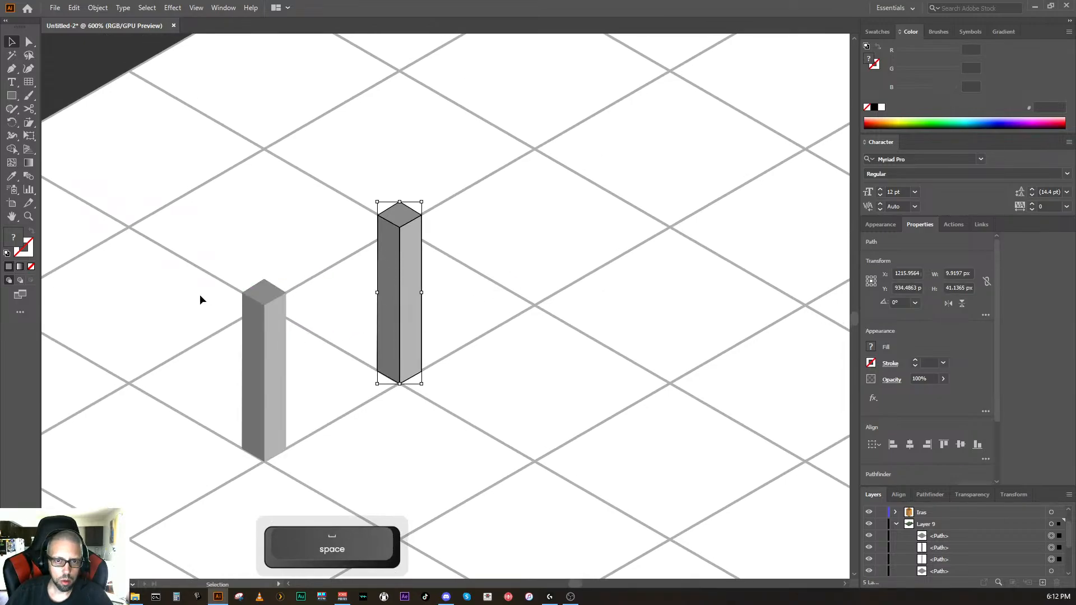
pyautogui.click(12, 69)
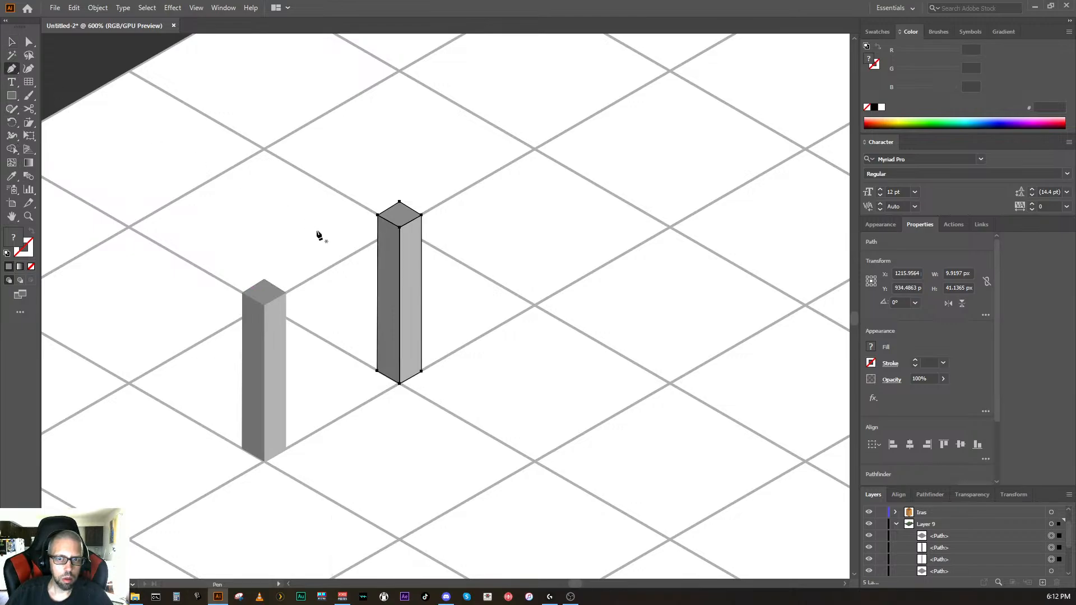
pyautogui.click(400, 240)
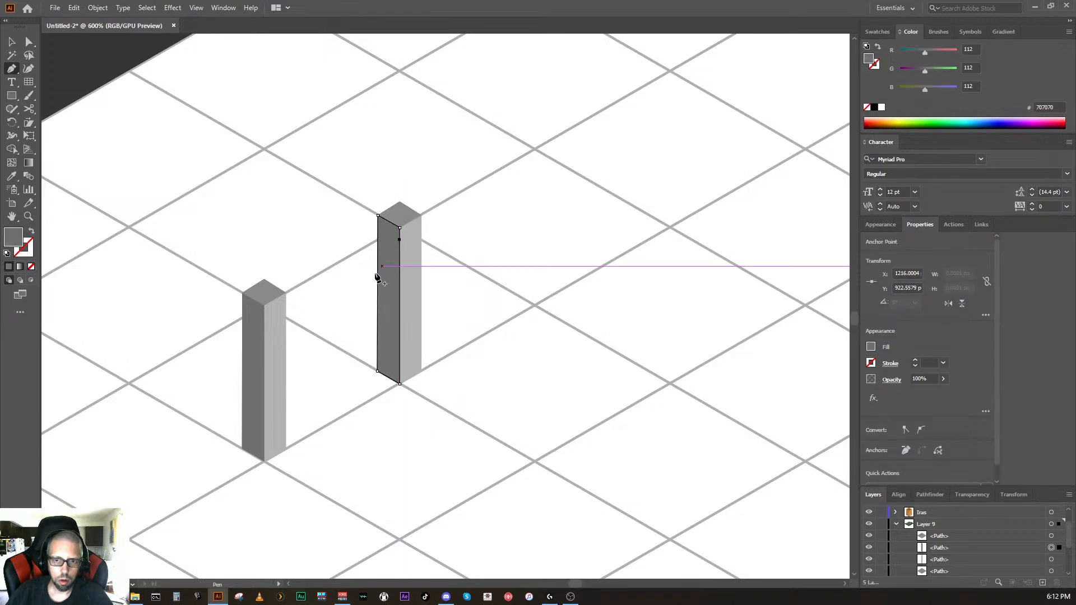
pyautogui.hotkey('ctrl', 'z')
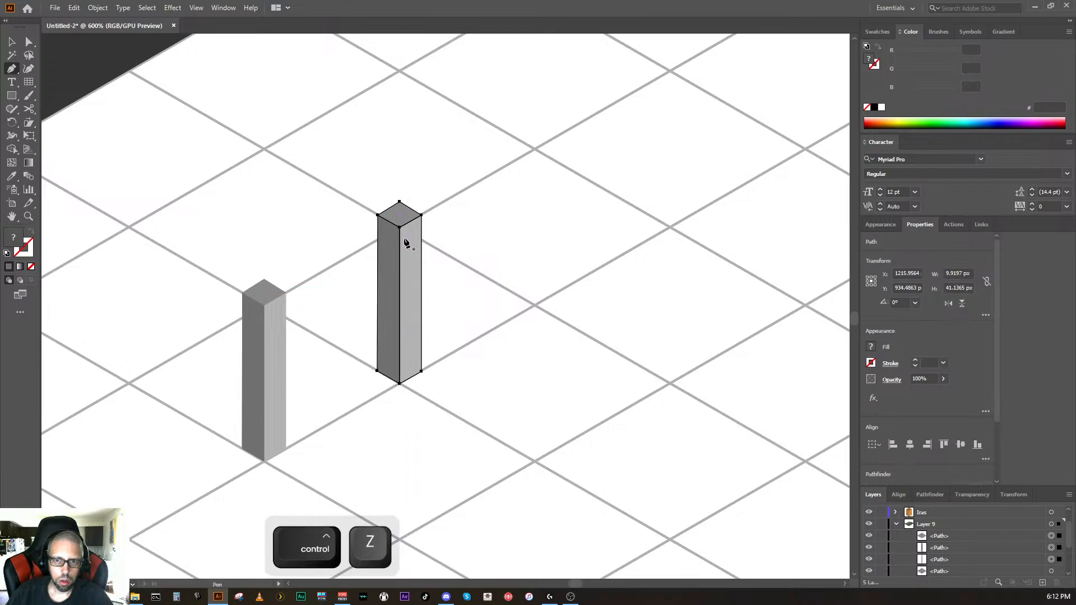
pyautogui.press('ctrl')
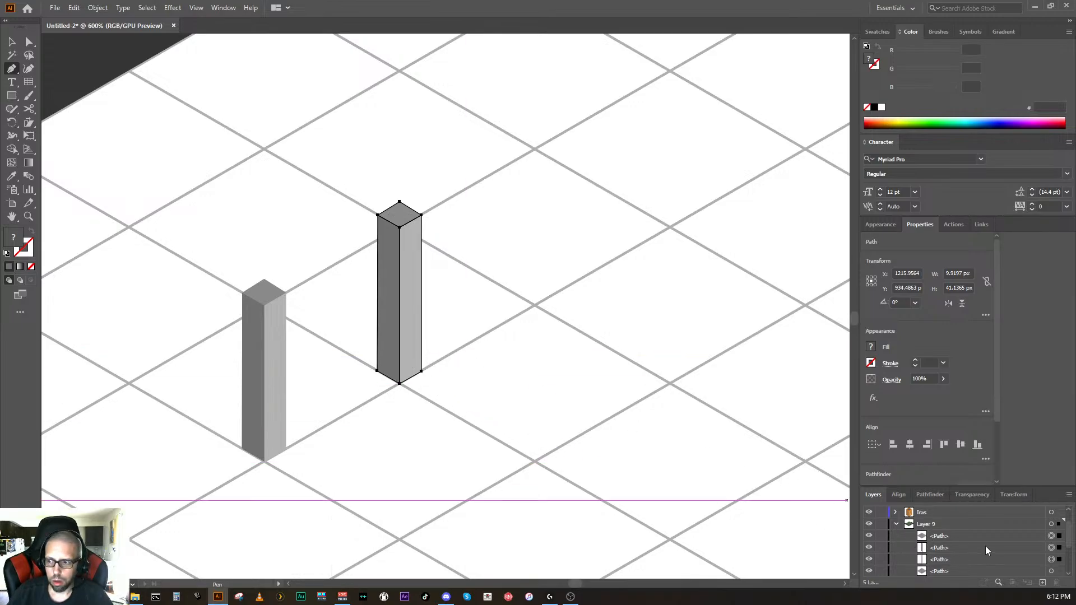
pyautogui.press('ctrl')
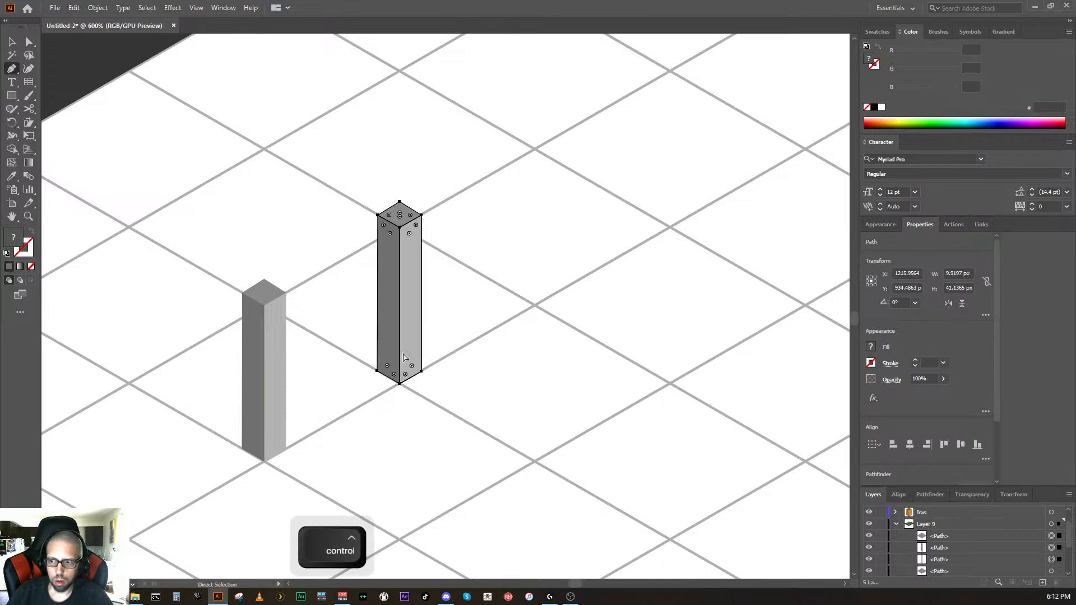
pyautogui.click(476, 371)
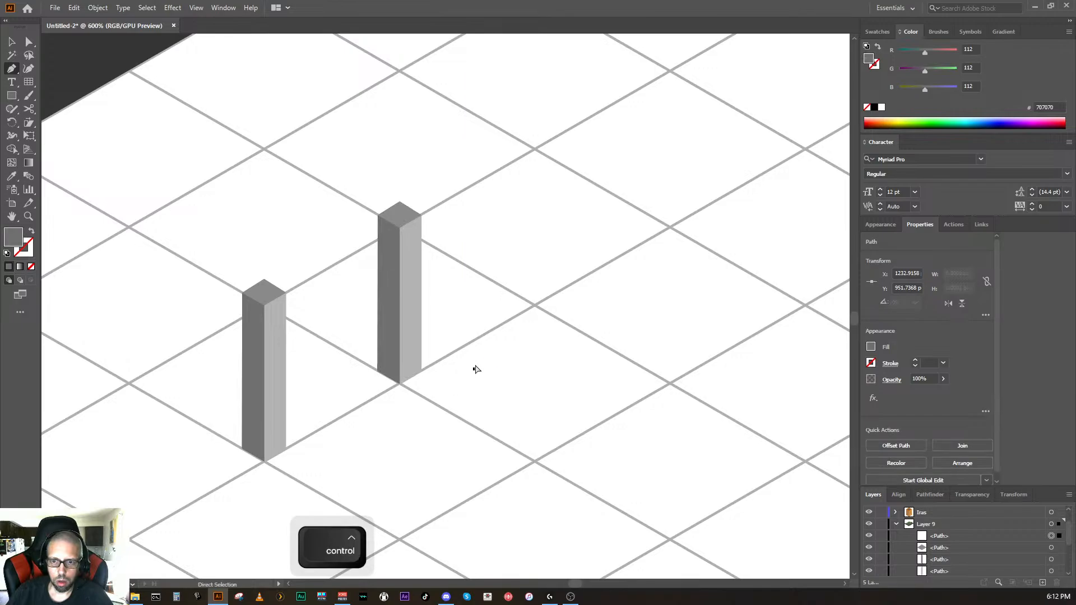
pyautogui.hotkey('ctrl', 'z')
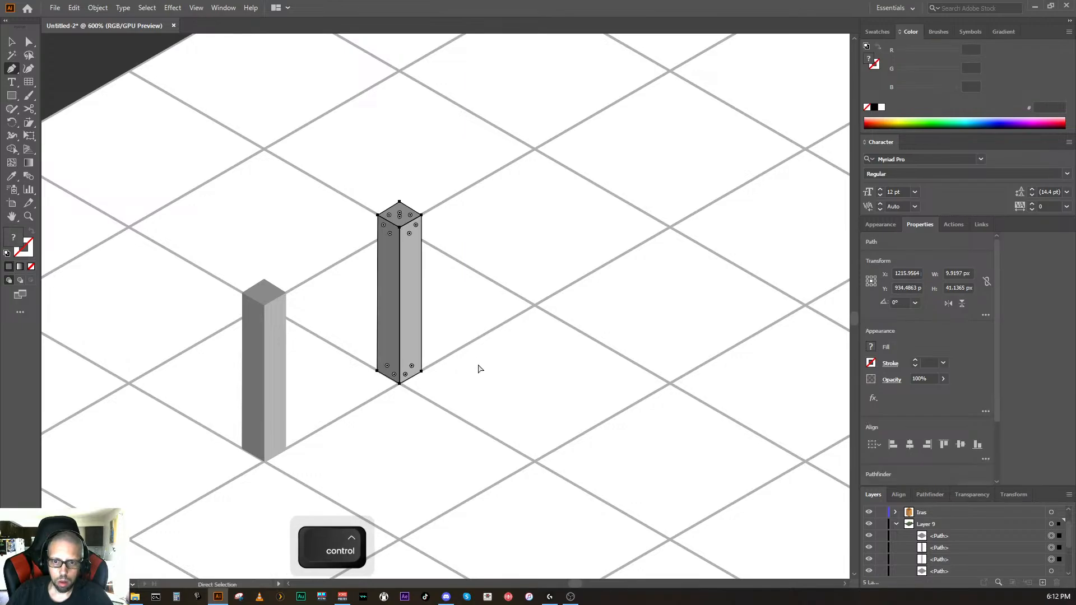
# Step: Lock the two side faces of the second post, leaving its top face unlocked
pyautogui.moveTo(478, 376); pyautogui.dragTo(361, 241)
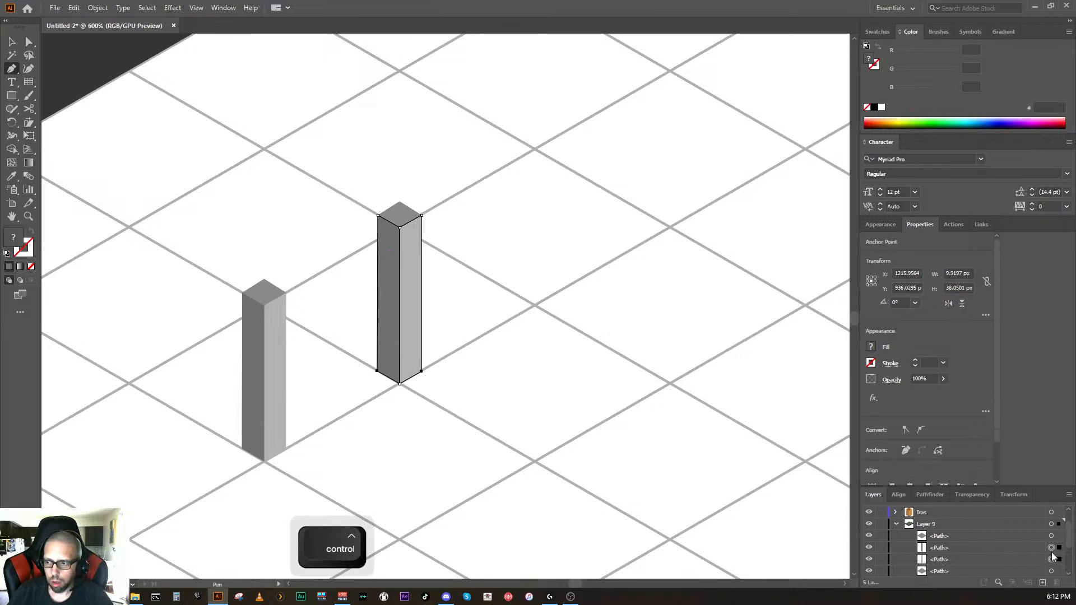
pyautogui.click(881, 548)
pyautogui.click(881, 560)
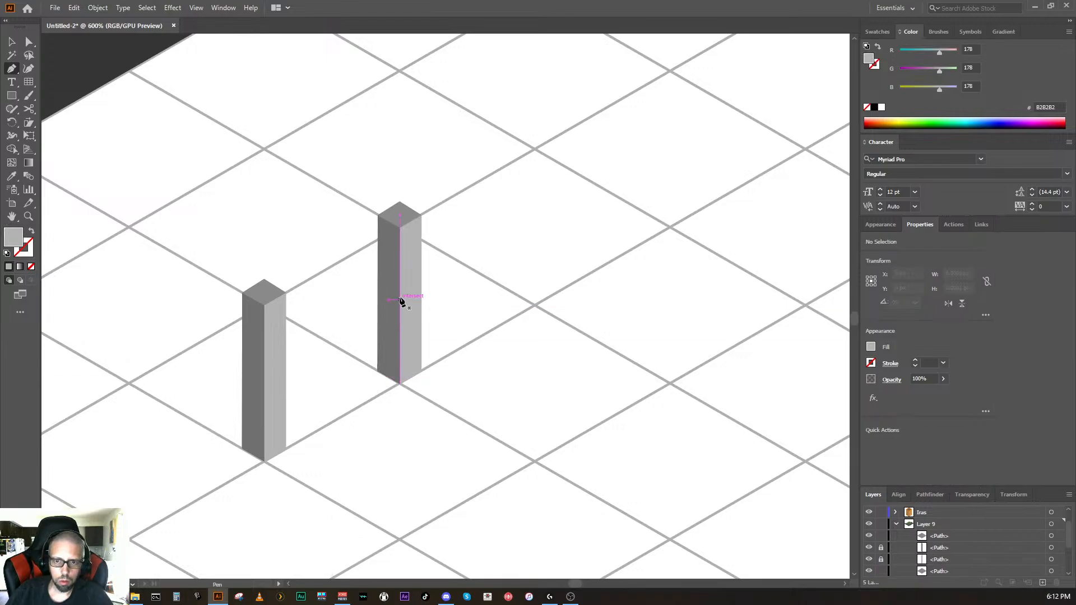
# Step: Draw a closed four-point rail face with the Pen tool between the two posts, just below their tops, filled with grey B2B2B2
pyautogui.click(400, 256)
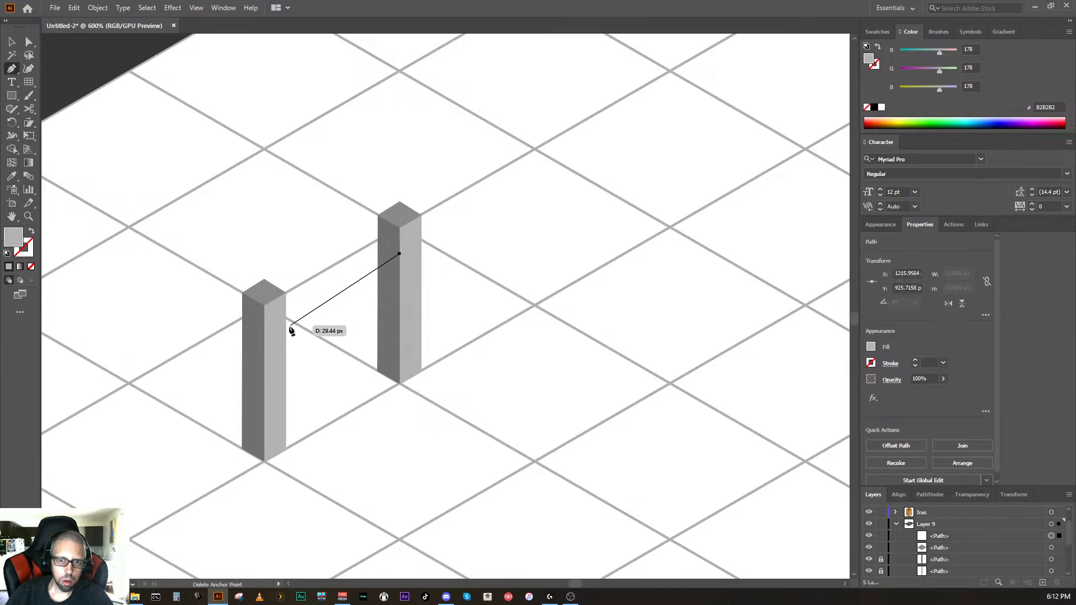
pyautogui.press('shift')
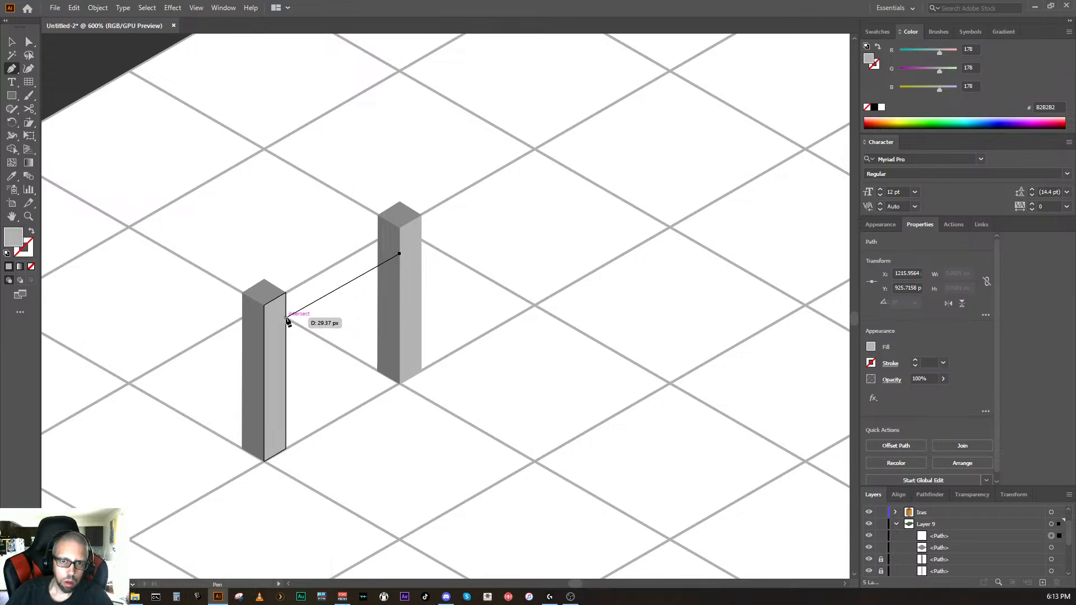
pyautogui.click(286, 319)
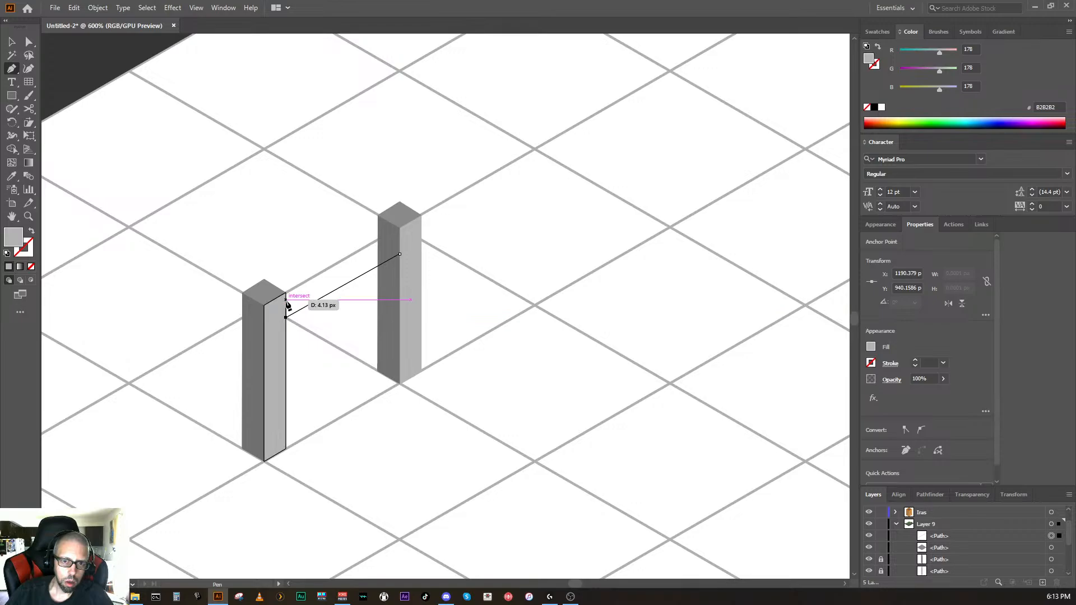
pyautogui.click(286, 300)
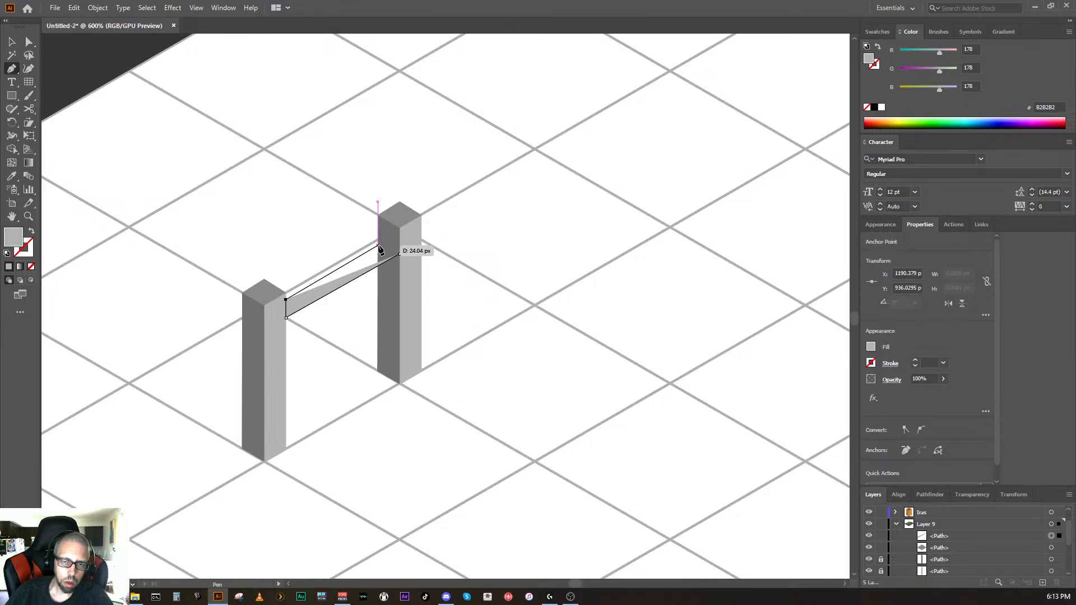
pyautogui.click(378, 246)
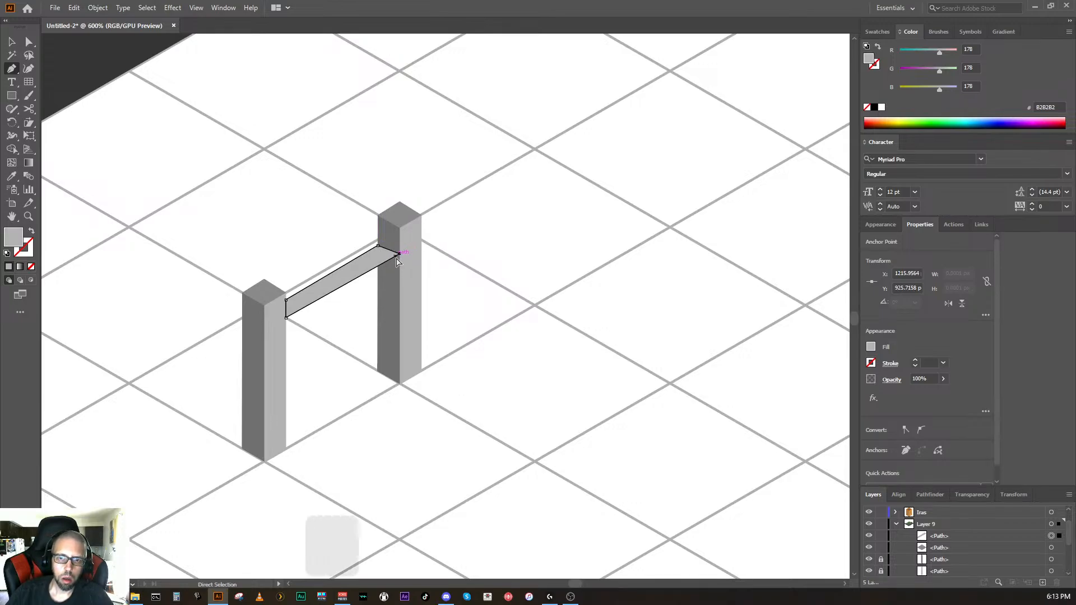
pyautogui.hotkey('ctrl', 'z')
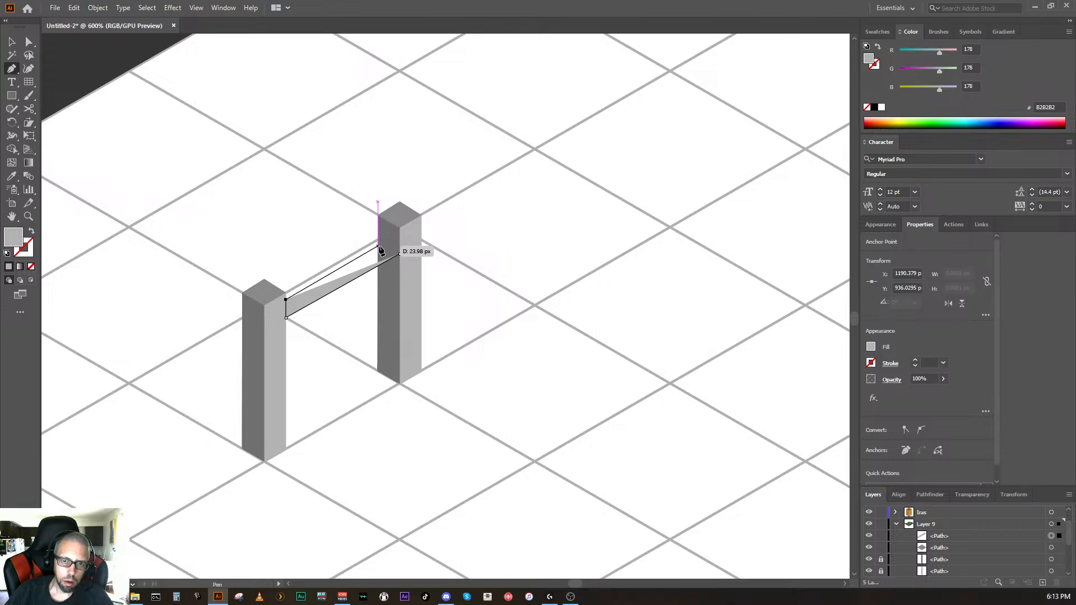
pyautogui.click(379, 247)
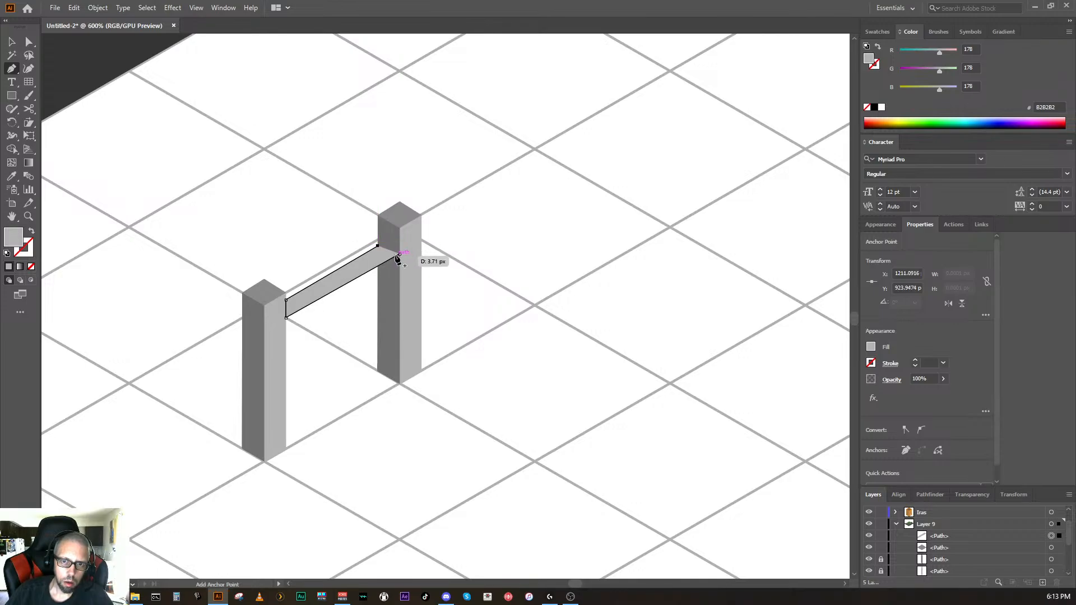
pyautogui.click(399, 255)
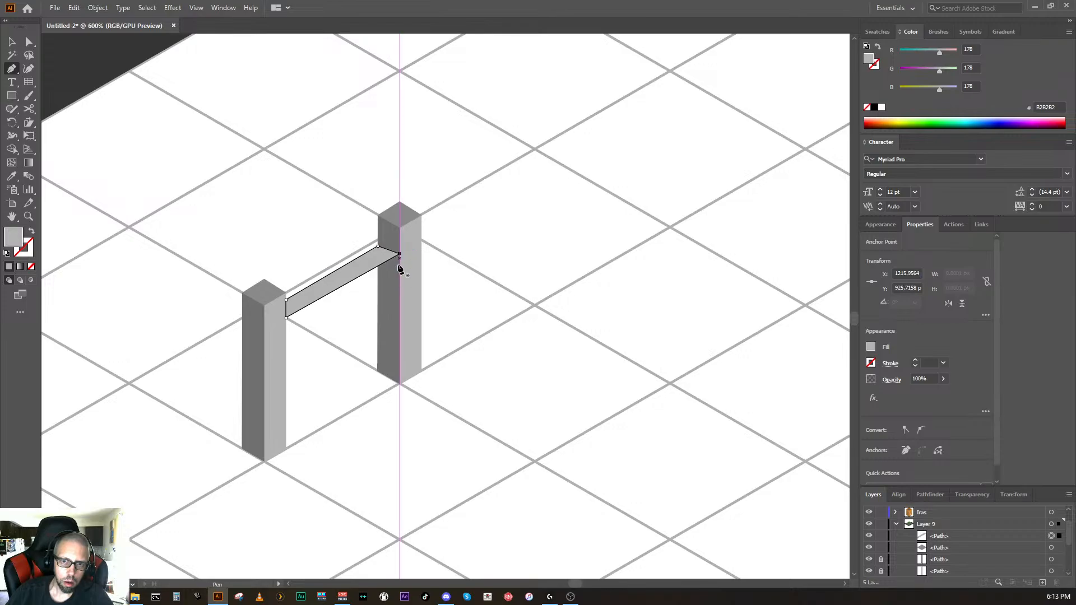
pyautogui.keyDown('ctrl'); pyautogui.click(367, 356); pyautogui.keyUp('ctrl')
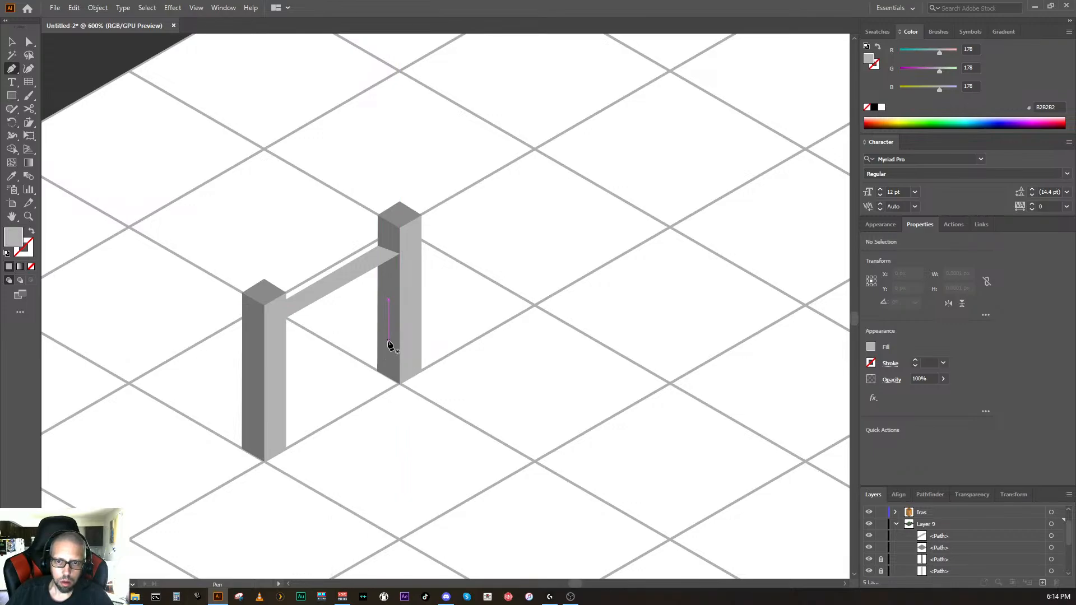
# Step: Try raising the rail face's upper corner at the second post so its end edge follows the isometric angle
pyautogui.press('ctrl')
pyautogui.hotkey('ctrl', '=')
pyautogui.hotkey('ctrl', '=')
pyautogui.hotkey('ctrl', '=')
pyautogui.hotkey('ctrl', '=')
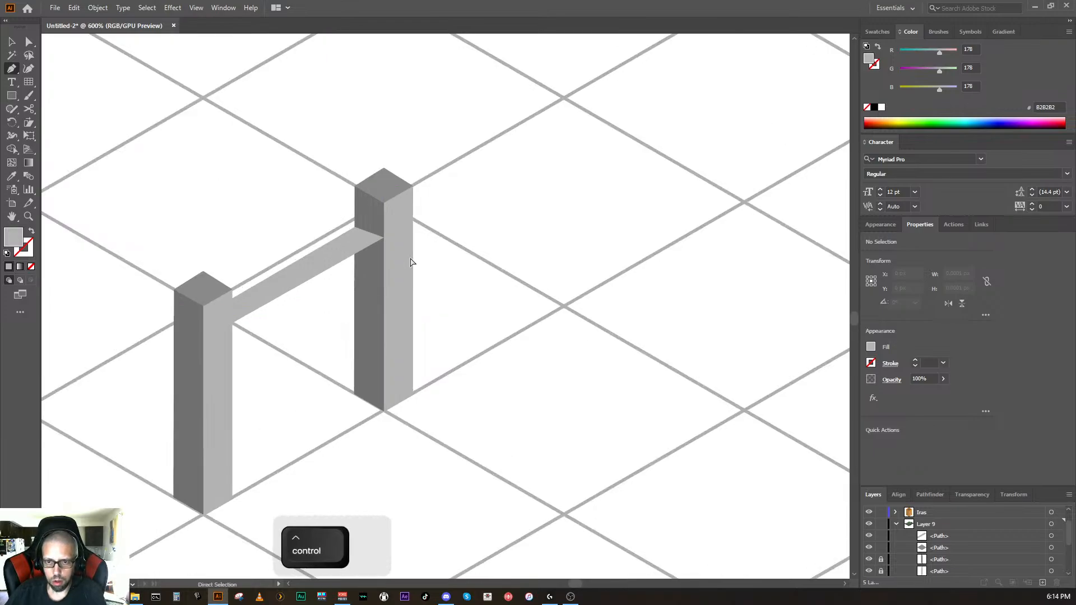
pyautogui.press('space')
pyautogui.moveTo(351, 365); pyautogui.dragTo(394, 424)
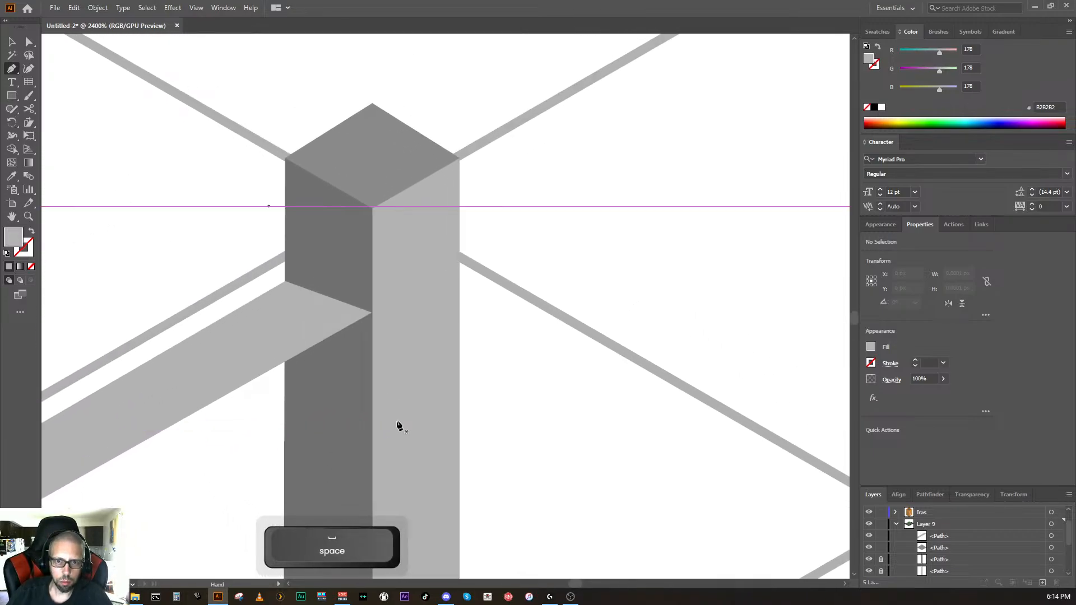
pyautogui.keyDown('ctrl'); pyautogui.click(303, 324); pyautogui.keyUp('ctrl')
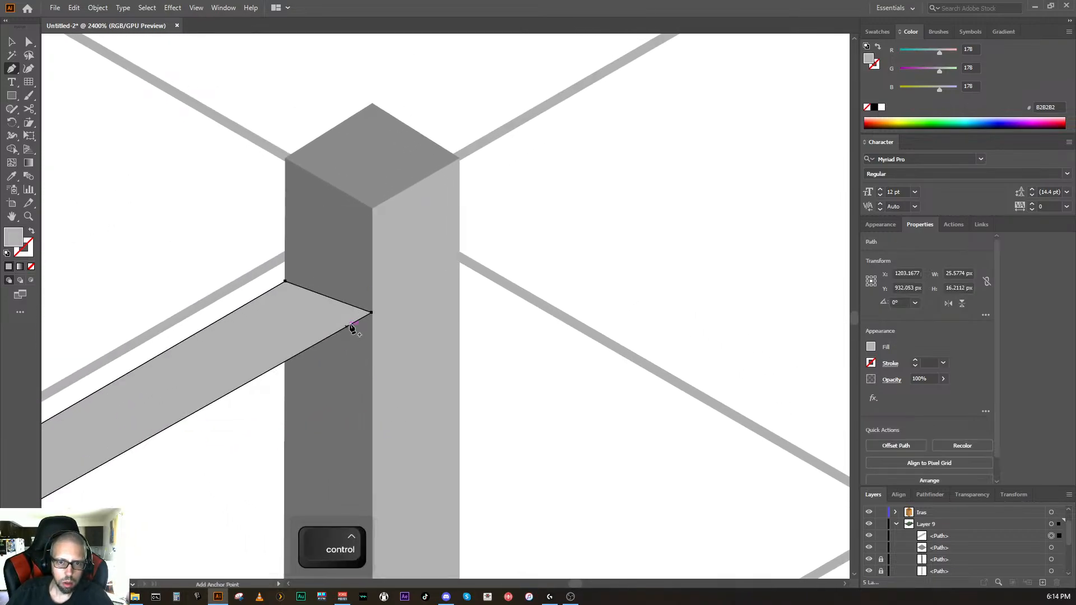
pyautogui.press('ctrl')
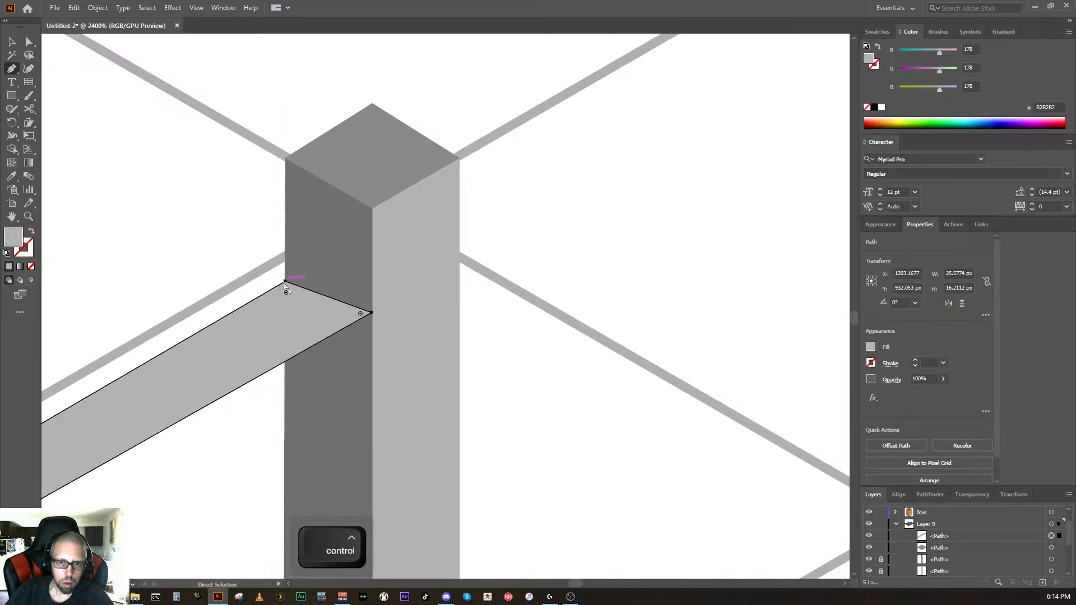
pyautogui.keyDown('ctrl'); pyautogui.click(285, 280); pyautogui.keyUp('ctrl')
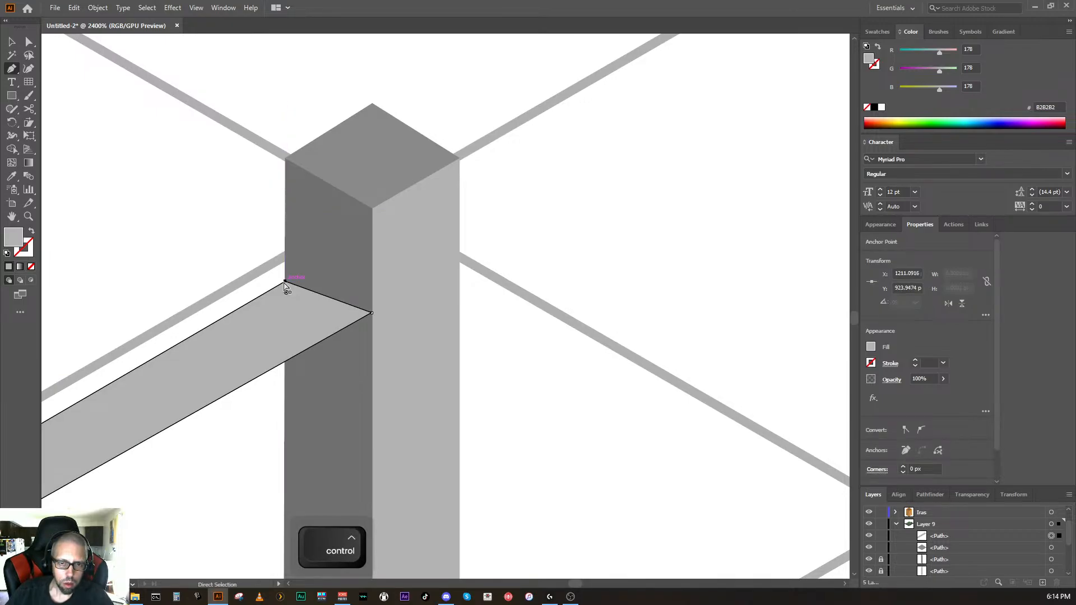
pyautogui.press('v')
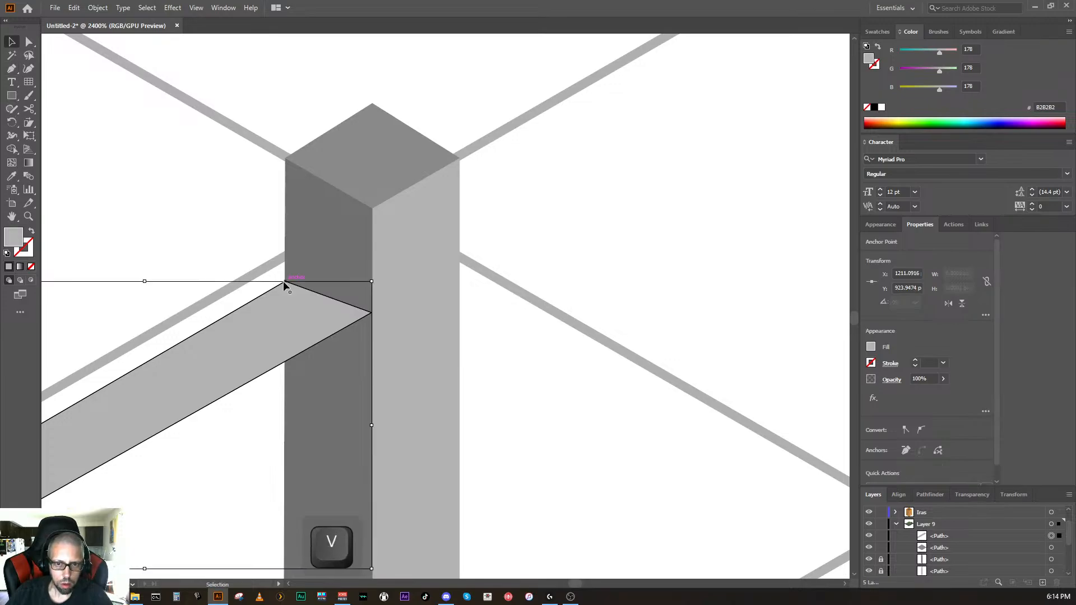
pyautogui.press('a')
pyautogui.moveTo(285, 280); pyautogui.dragTo(285, 277)
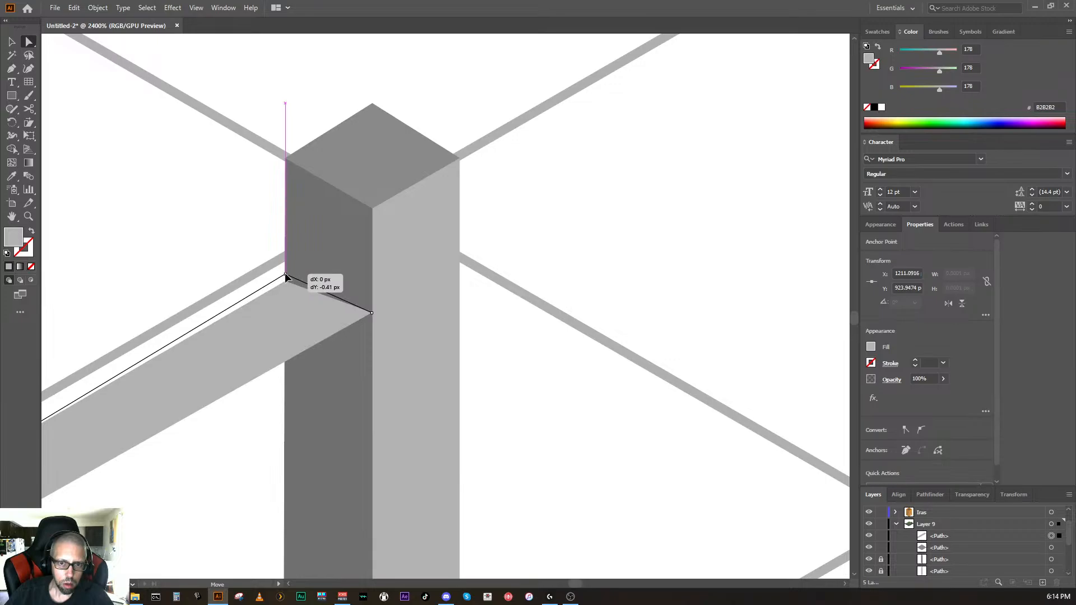
pyautogui.moveTo(285, 277); pyautogui.dragTo(285, 271)
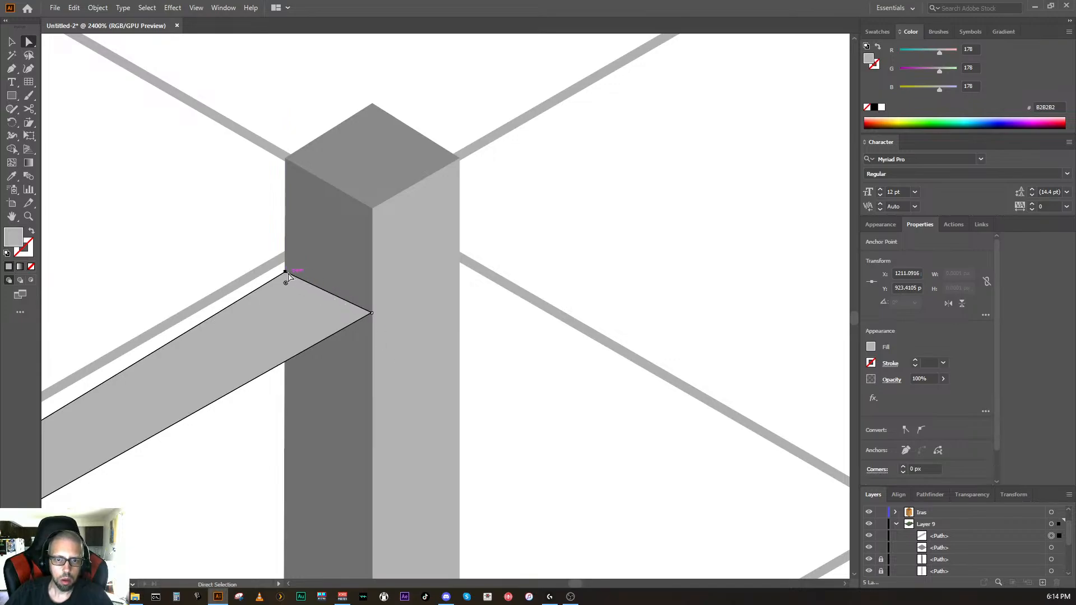
pyautogui.moveTo(286, 272); pyautogui.dragTo(286, 269)
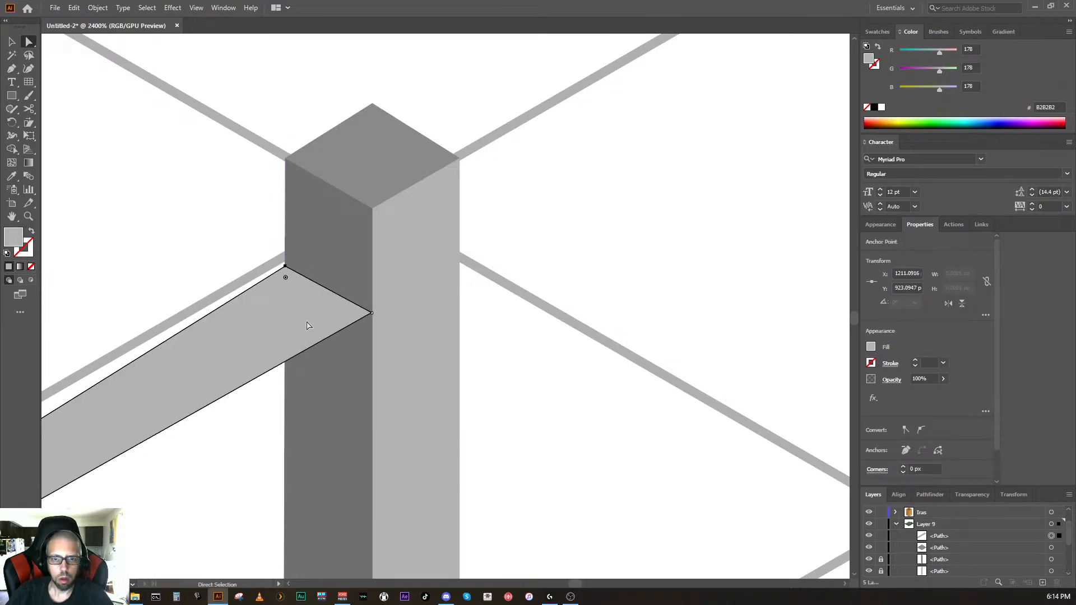
pyautogui.moveTo(285, 266); pyautogui.dragTo(284, 258)
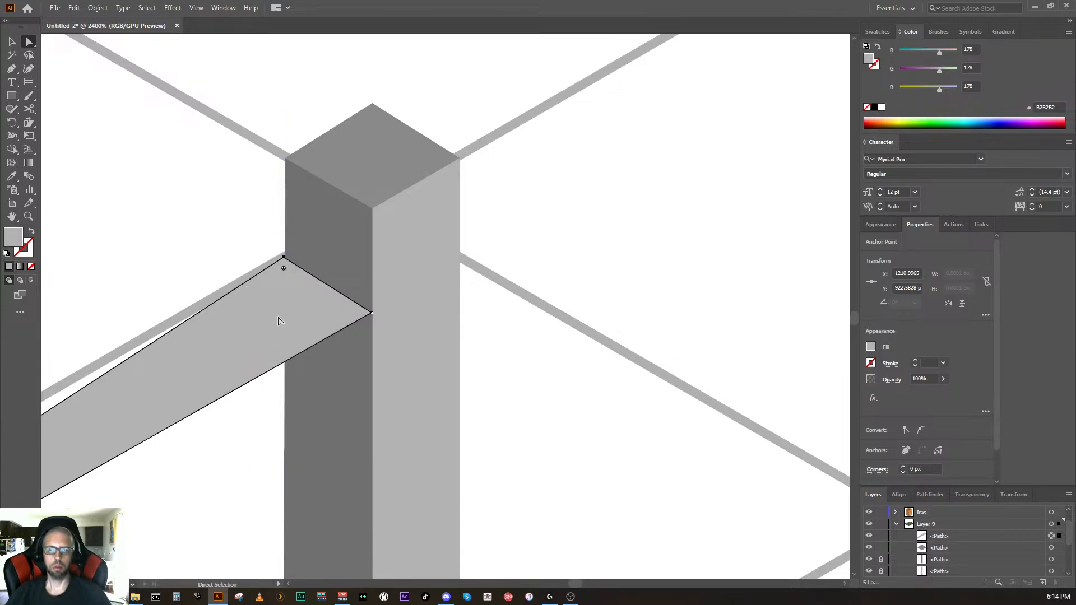
pyautogui.hotkey('ctrl', 'z')
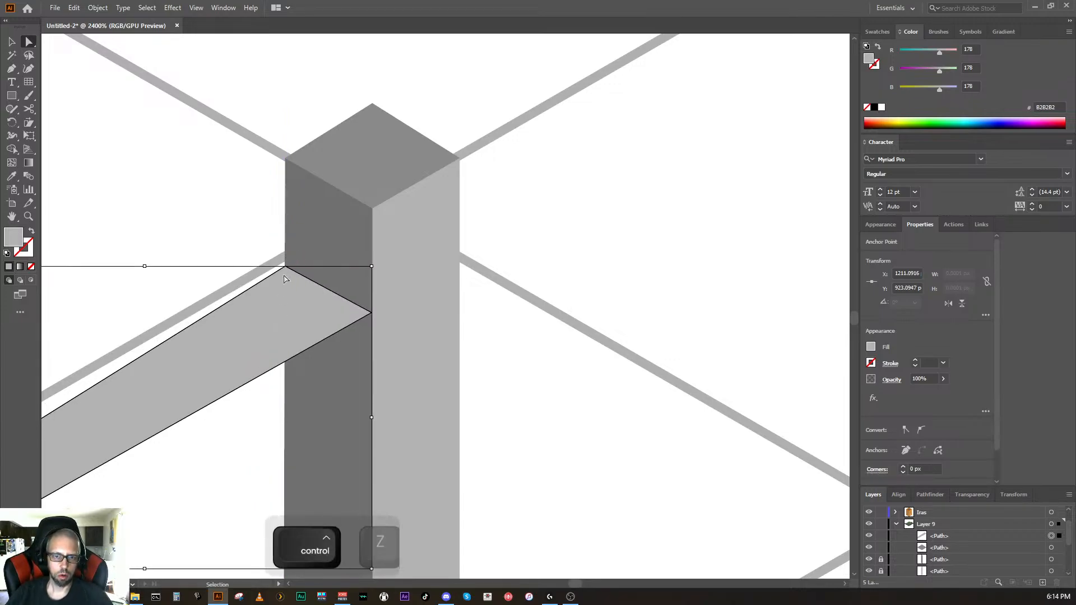
pyautogui.hotkey('ctrl', 'z')
# Step: Try raising the rail face's upper corner at the first post so its long upper edge parallels the lower edge
pyautogui.press('space')
pyautogui.moveTo(276, 312); pyautogui.dragTo(533, 216)
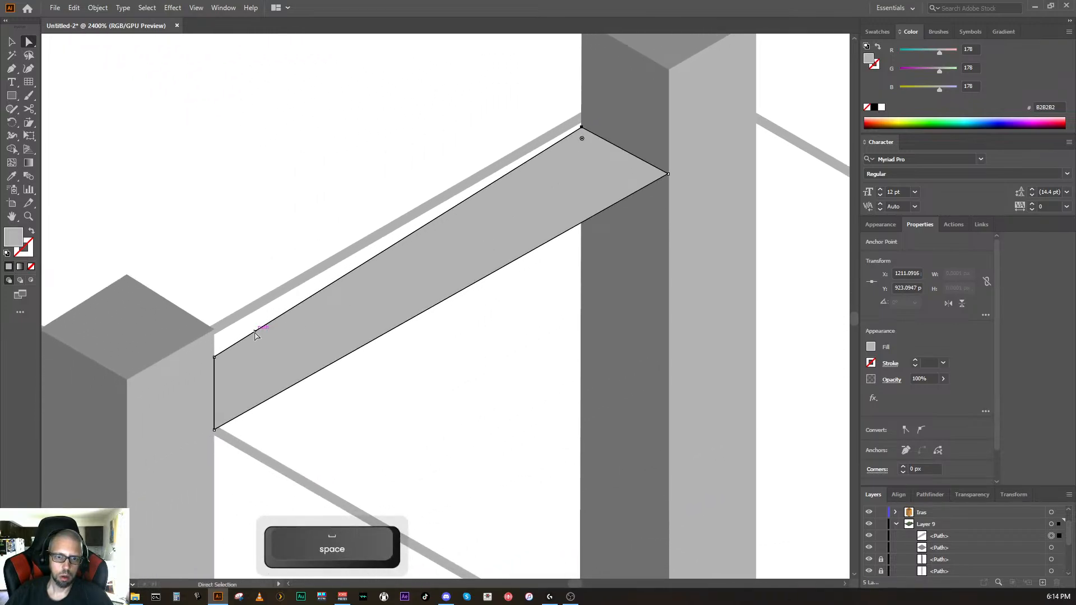
pyautogui.moveTo(215, 362); pyautogui.dragTo(216, 344)
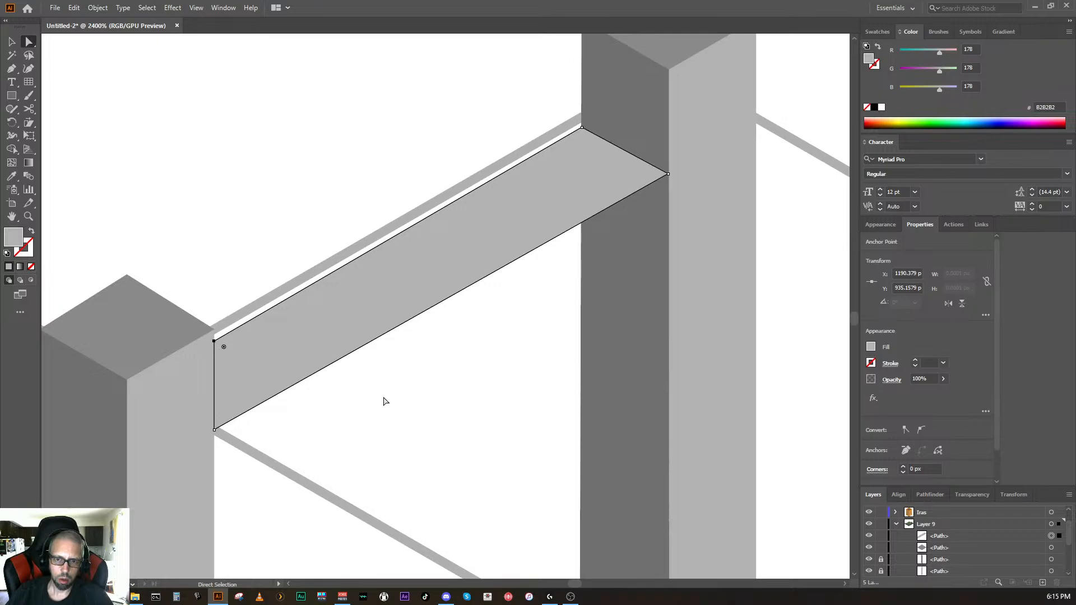
pyautogui.hotkey('ctrl', '-')
pyautogui.hotkey('ctrl', '-')
pyautogui.hotkey('ctrl', '-')
pyautogui.hotkey('ctrl', '-')
pyautogui.hotkey('ctrl', '-')
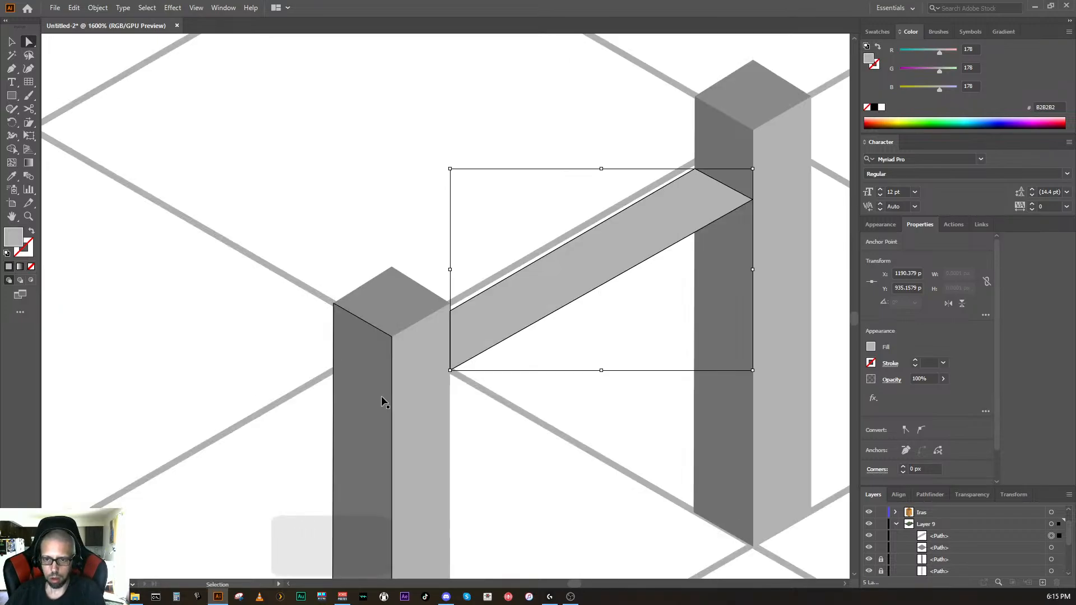
pyautogui.hotkey('ctrl', '=')
pyautogui.hotkey('ctrl', '=')
pyautogui.hotkey('ctrl', '=')
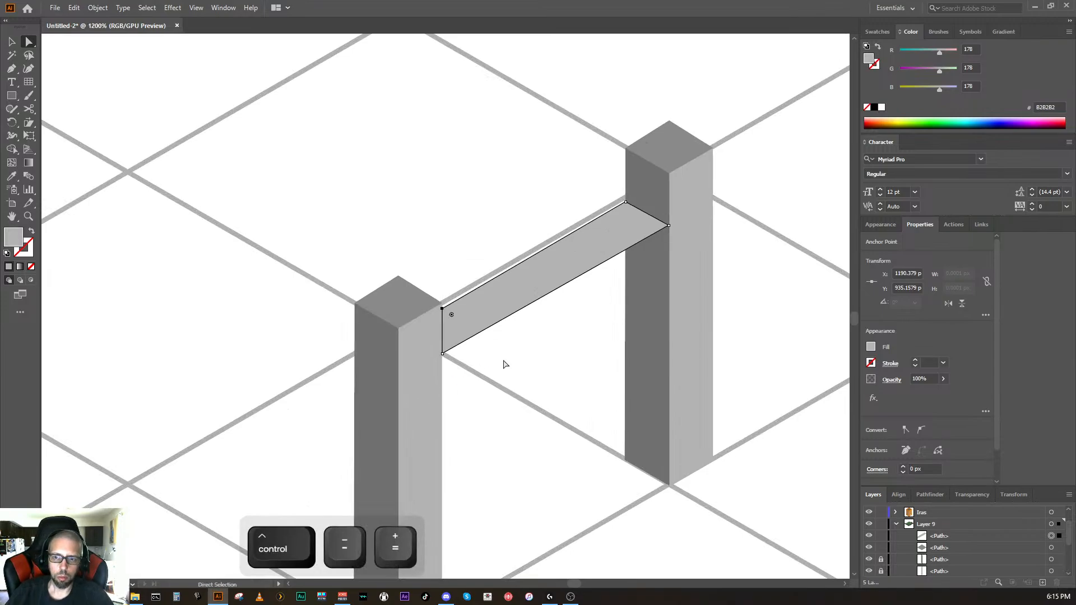
# Step: Undo the corner adjustments and the Pen drawing of the rail face between the two posts
pyautogui.press('ctrl')
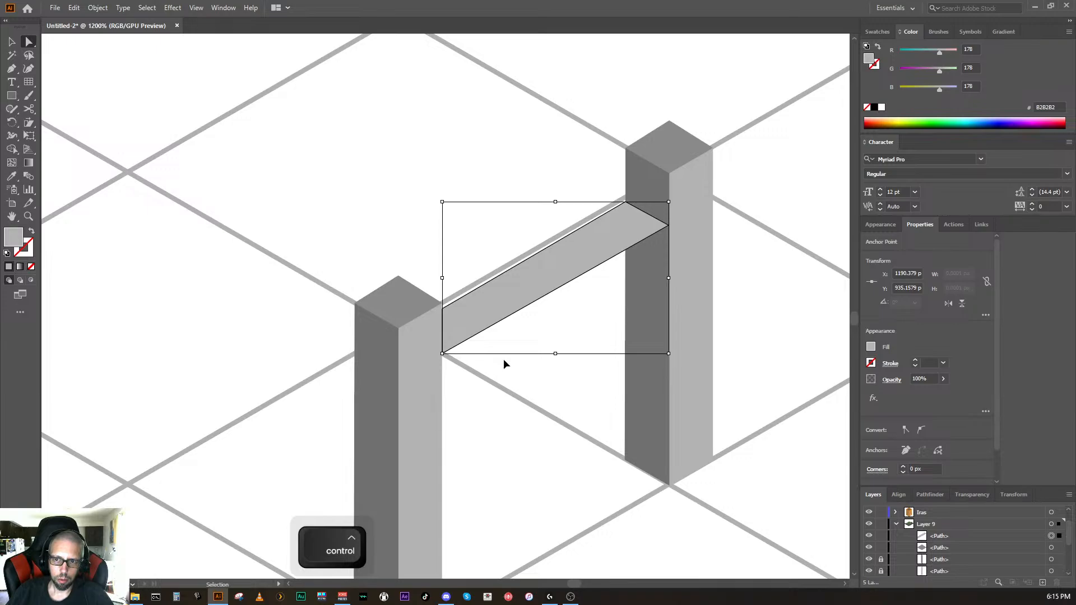
pyautogui.hotkey('ctrl', 'z')
pyautogui.hotkey('ctrl', 'z')
pyautogui.hotkey('ctrl', 'z')
pyautogui.hotkey('ctrl', 'z')
pyautogui.hotkey('ctrl', 'z')
pyautogui.hotkey('ctrl', 'z')
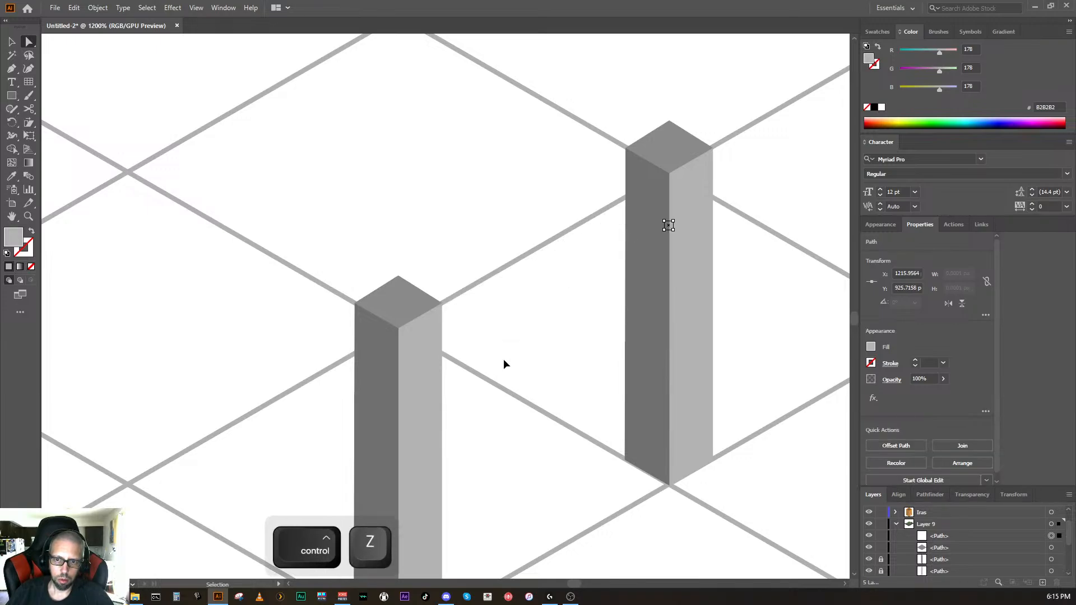
# Step: Draw a closed four-point rail top about 3.5 px wide with the Pen tool along the grid line behind the posts, between neighbouring grid intersections
pyautogui.press('space')
pyautogui.moveTo(357, 399); pyautogui.dragTo(381, 529)
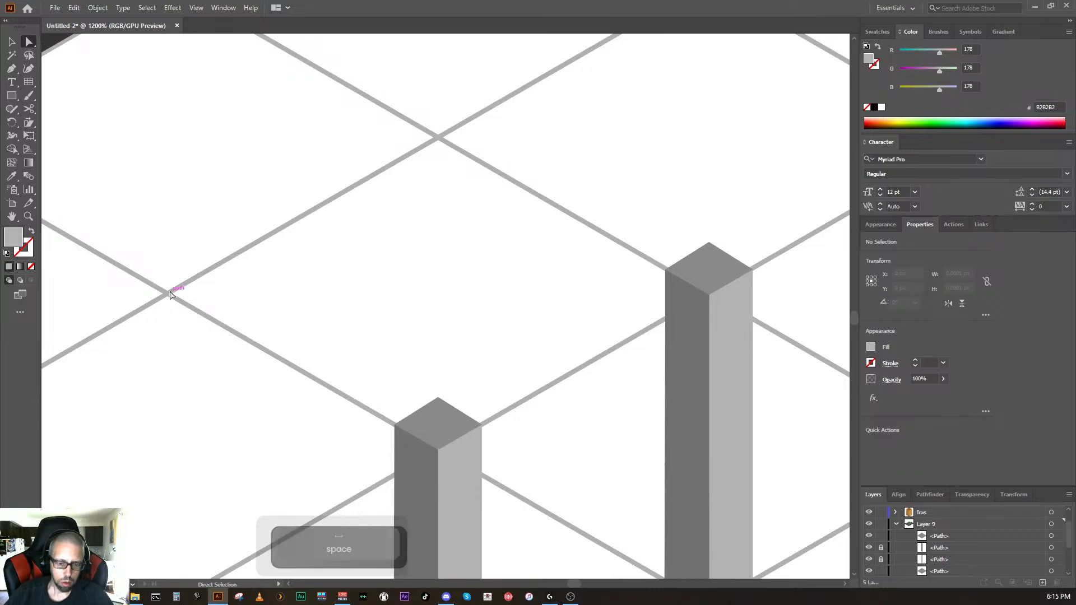
pyautogui.press('v')
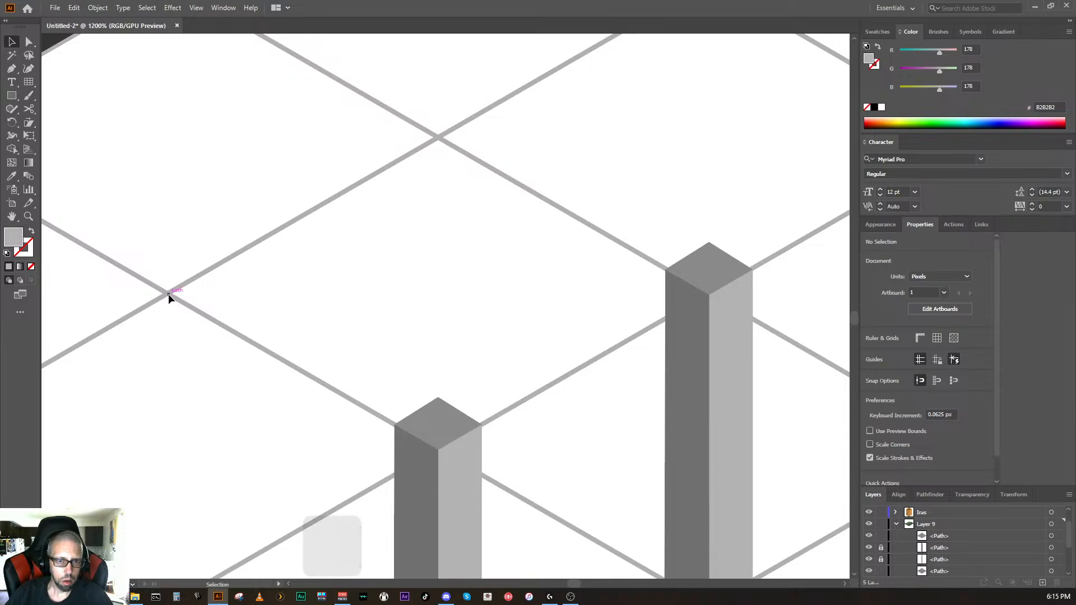
pyautogui.click(168, 294)
pyautogui.press('p')
pyautogui.click(169, 294)
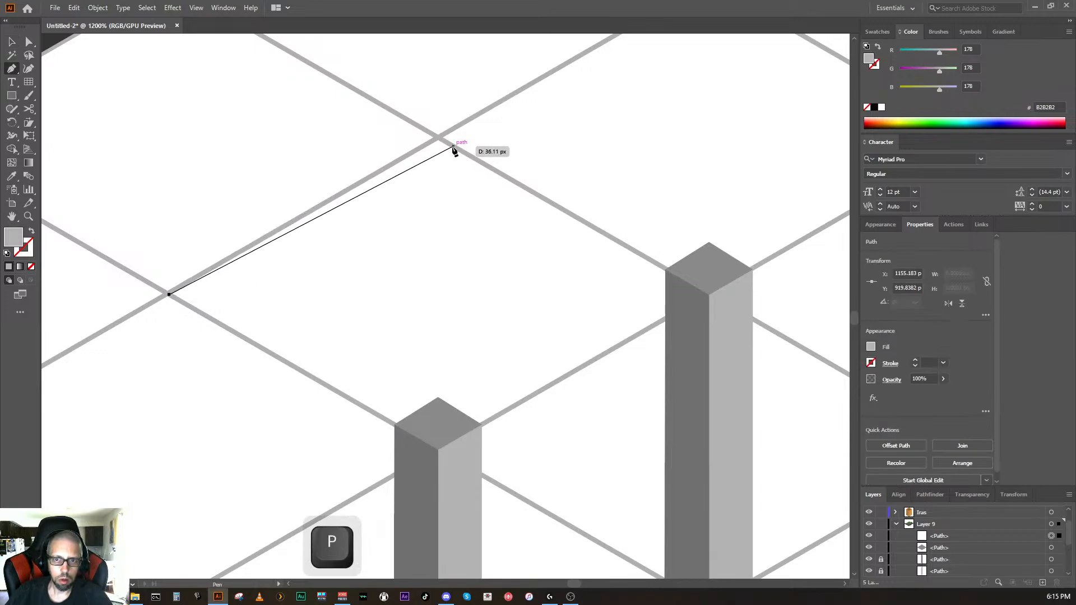
pyautogui.click(439, 137)
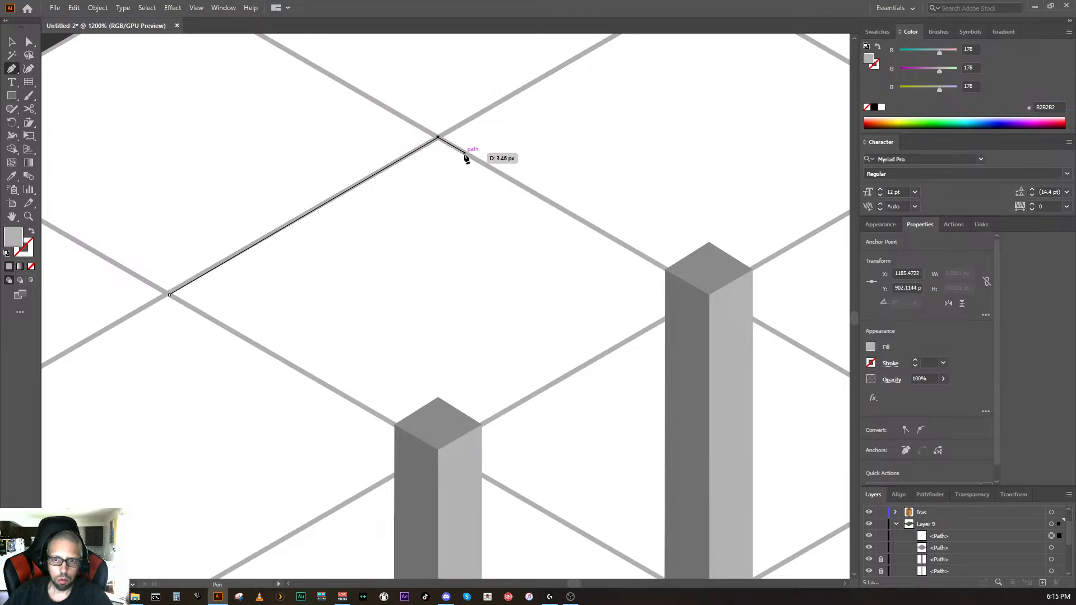
pyautogui.click(464, 153)
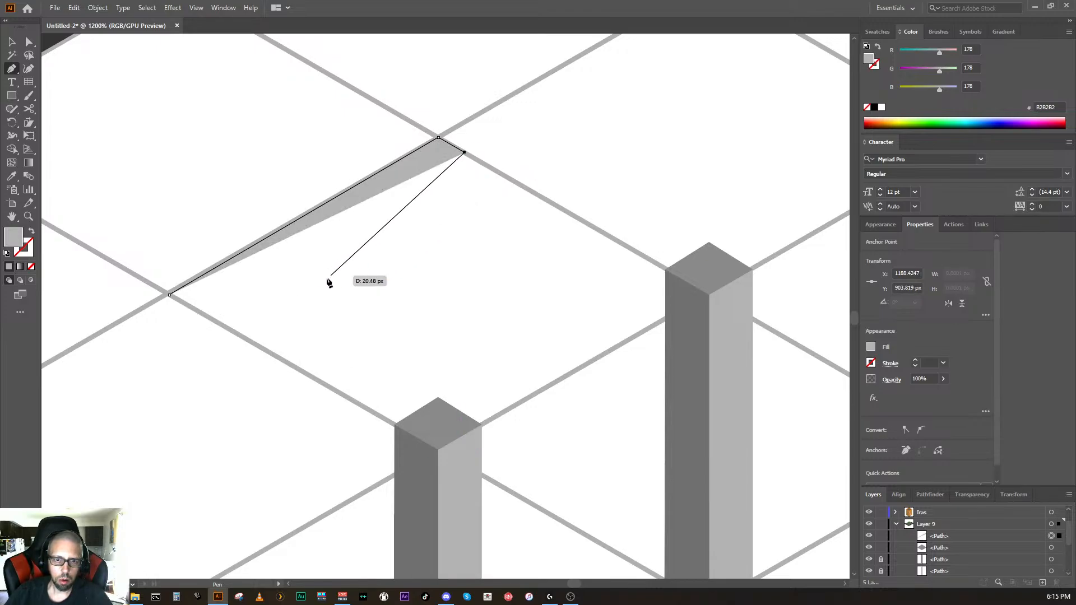
pyautogui.click(196, 310)
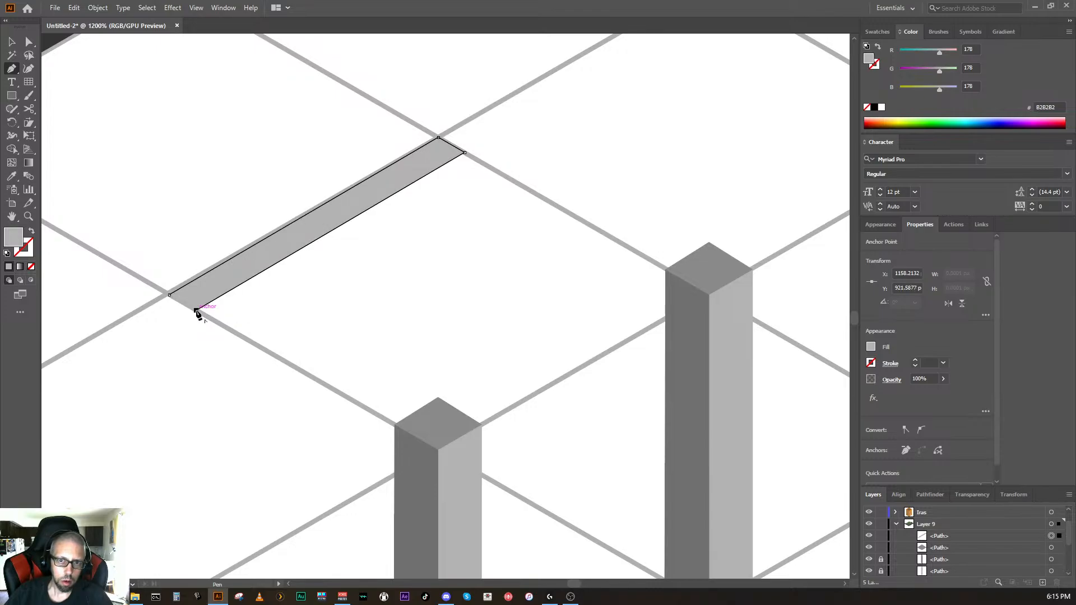
pyautogui.click(170, 297)
pyautogui.keyDown('ctrl'); pyautogui.click(263, 390); pyautogui.keyUp('ctrl')
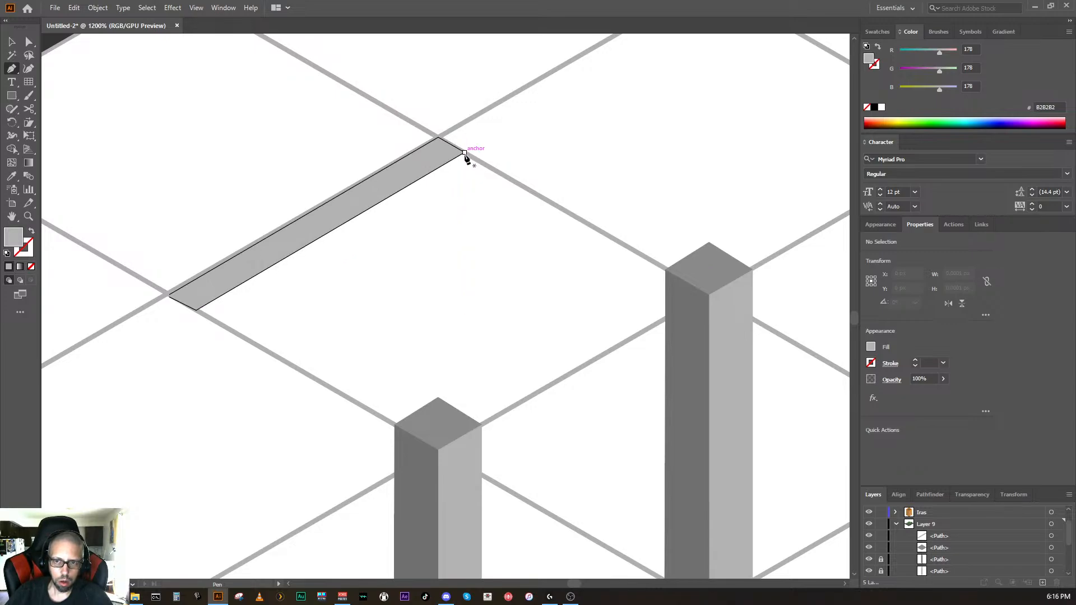
pyautogui.rightClick(464, 158)
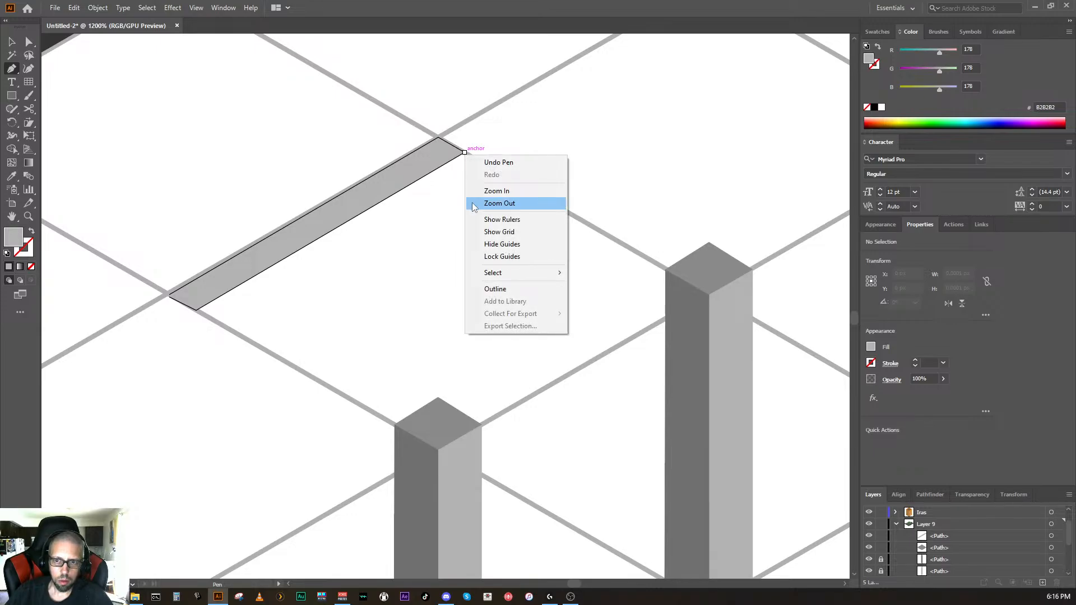
pyautogui.rightClick(429, 165)
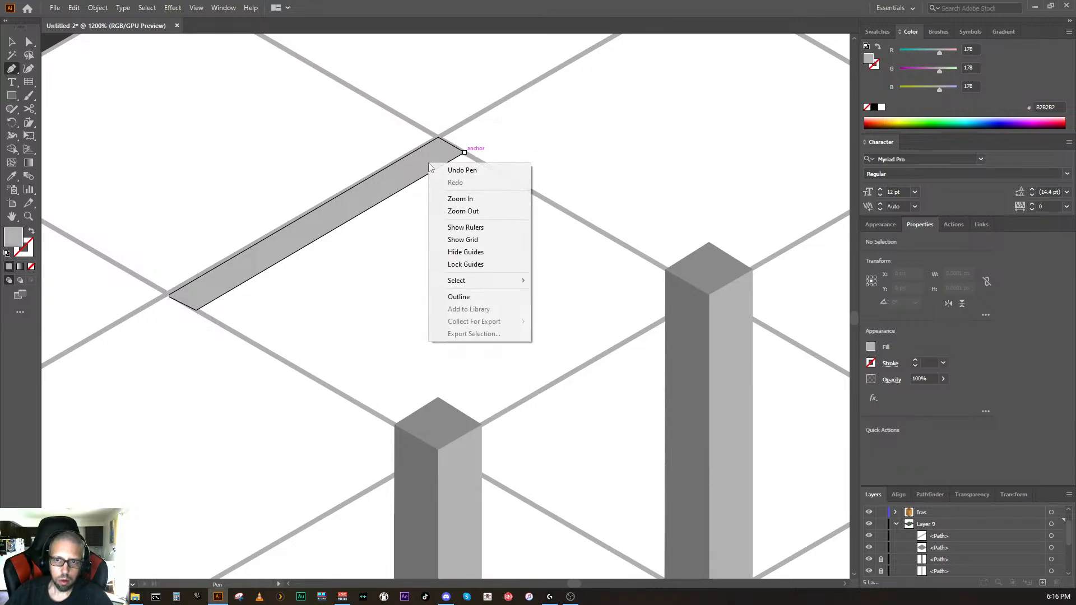
pyautogui.moveTo(473, 279)
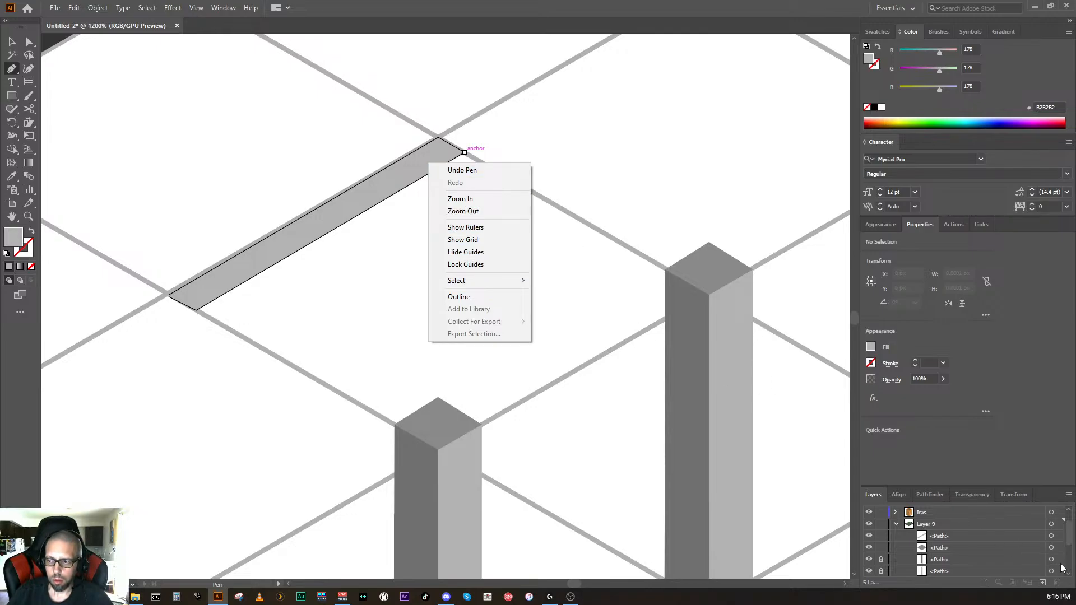
pyautogui.click(1027, 555)
# Step: Lock the newly drawn rail top path in Layer 9
pyautogui.scroll(-4, 1027, 555)
pyautogui.scroll(5, 1027, 554)
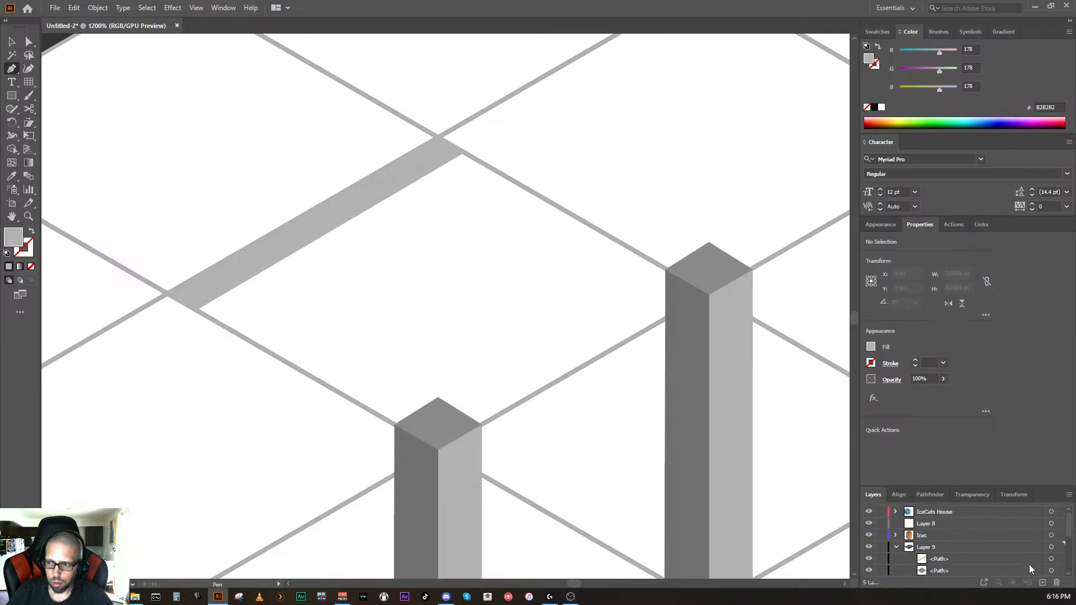
pyautogui.click(882, 559)
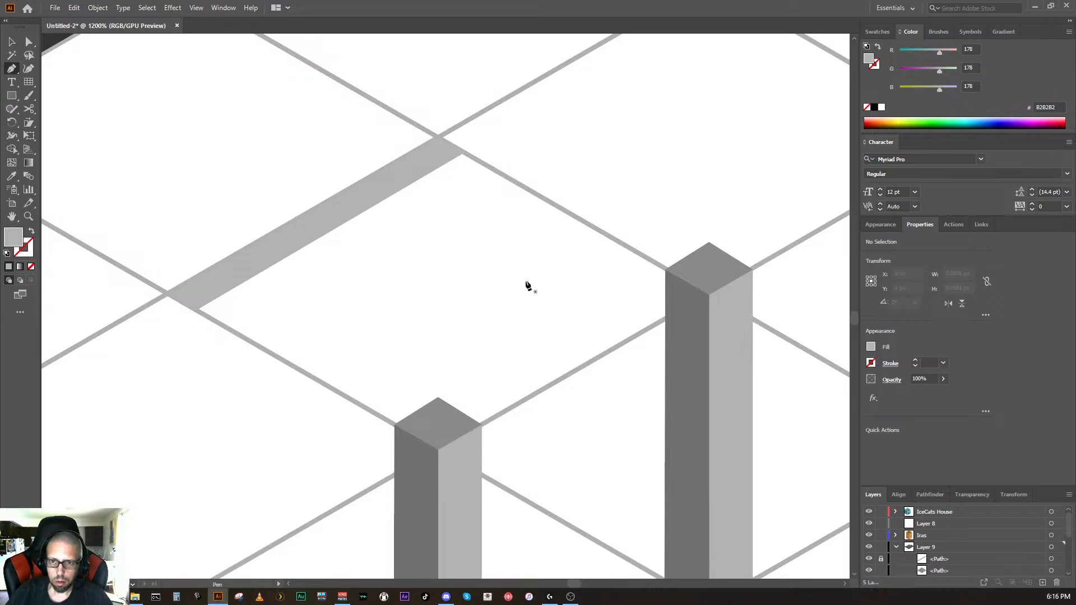
# Step: Draw a closed four-point front face with the Pen tool below the rail top's near edge, with vertical ends about 3.5 px high
pyautogui.click(464, 153)
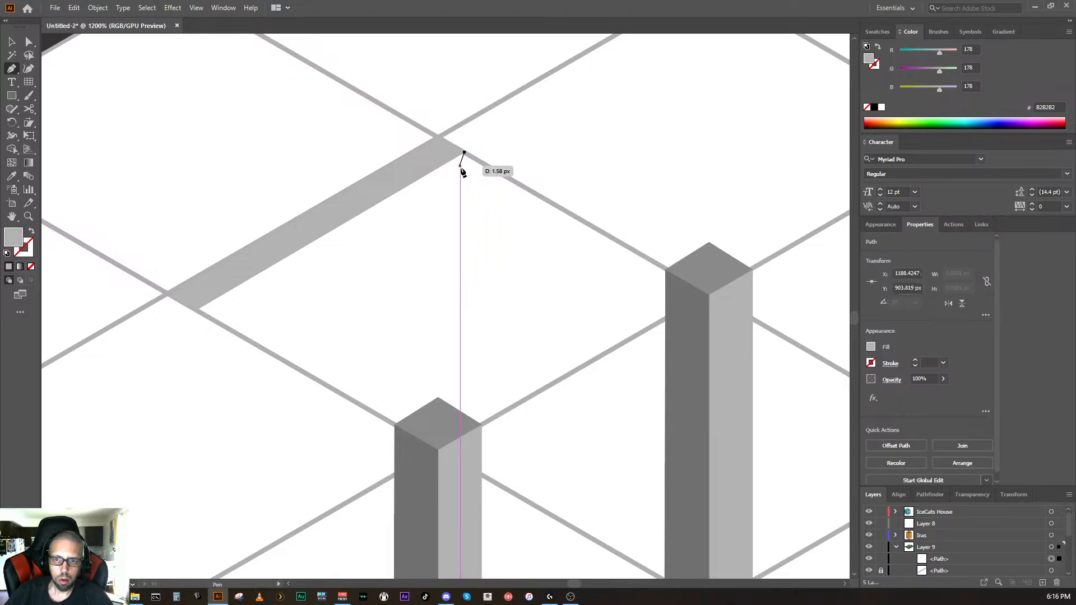
pyautogui.press('shift')
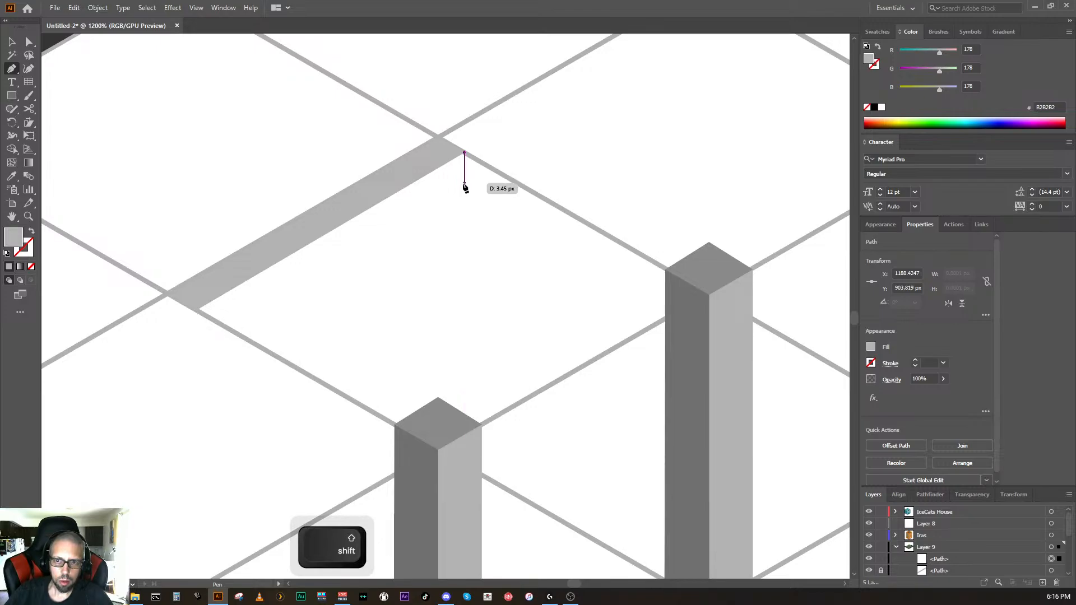
pyautogui.click(465, 183)
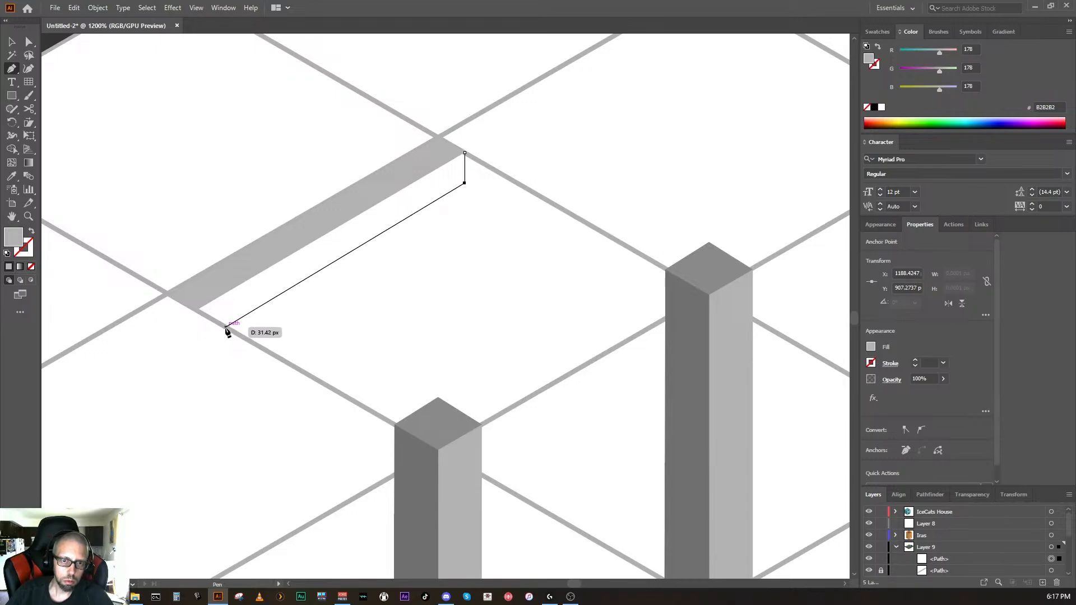
pyautogui.click(196, 338)
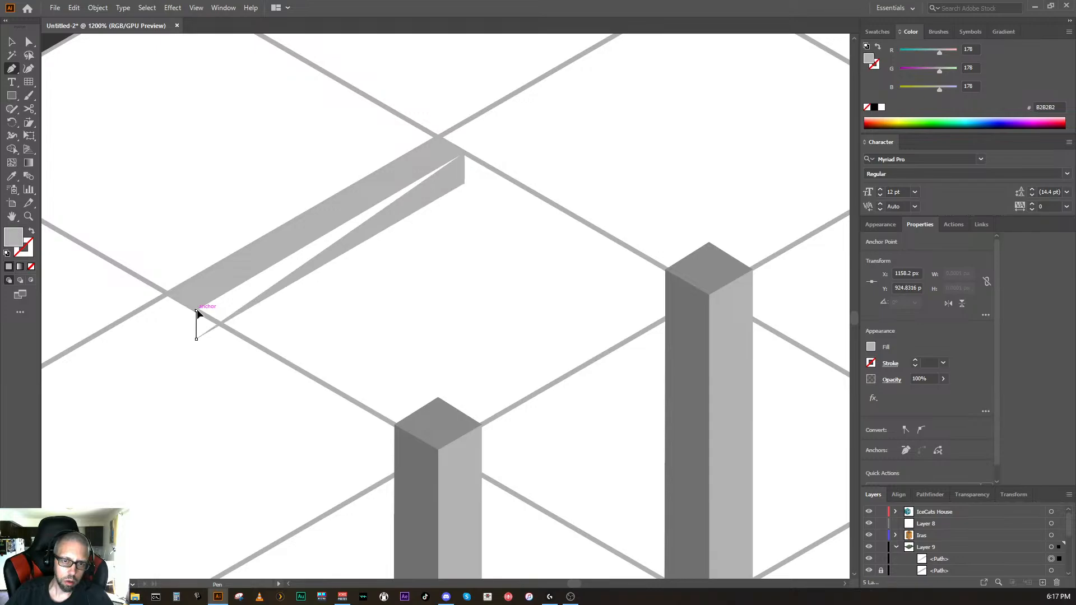
pyautogui.click(197, 310)
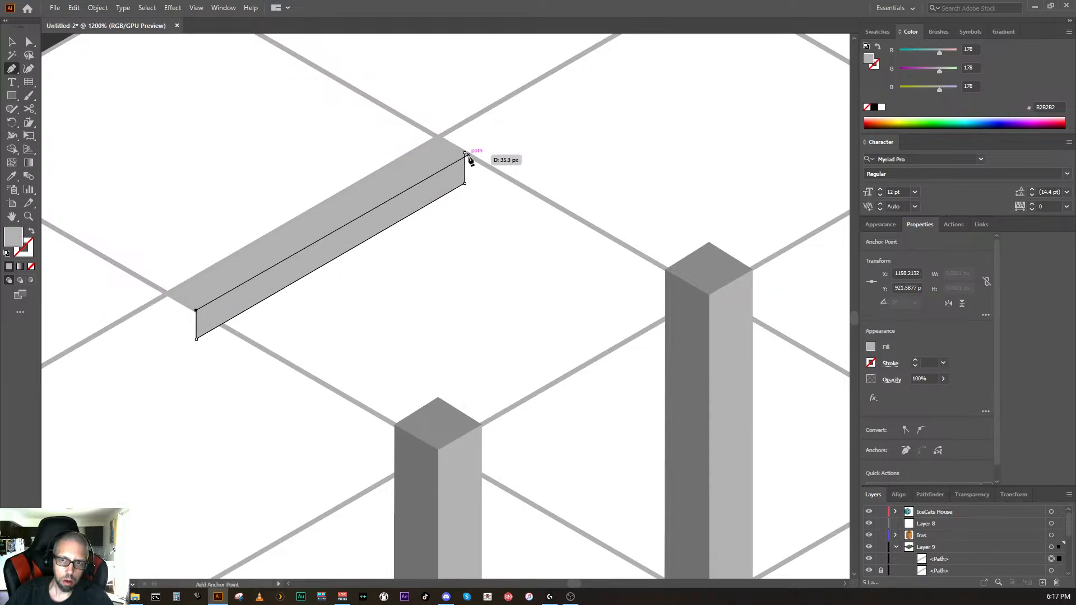
pyautogui.click(464, 153)
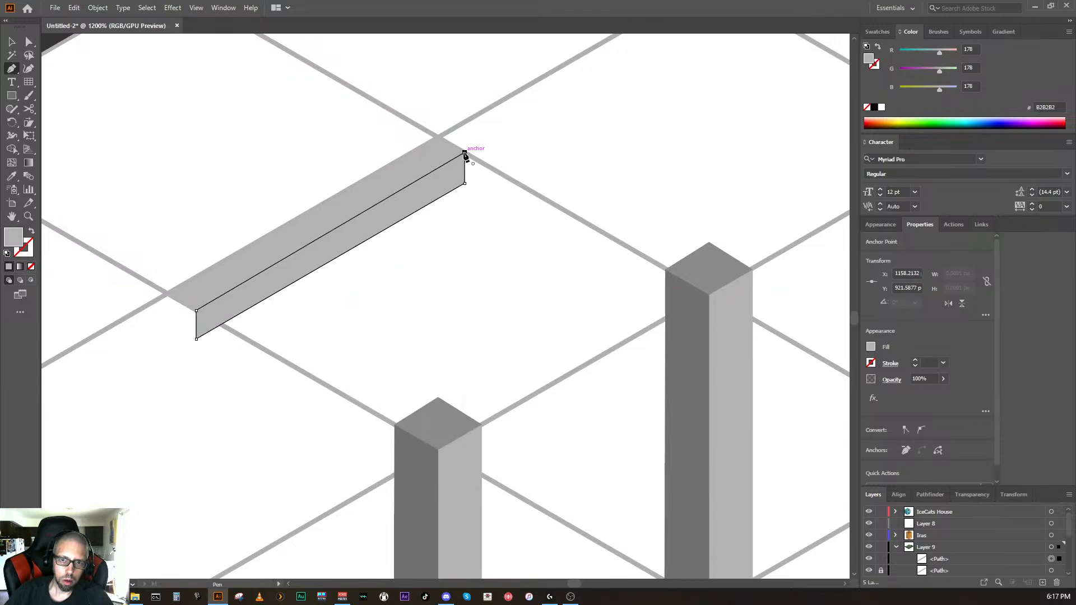
# Step: Select the rail's front face and unlock the rail top and the post side-face paths in Layer 9
pyautogui.keyDown('ctrl'); pyautogui.click(340, 365); pyautogui.keyUp('ctrl')
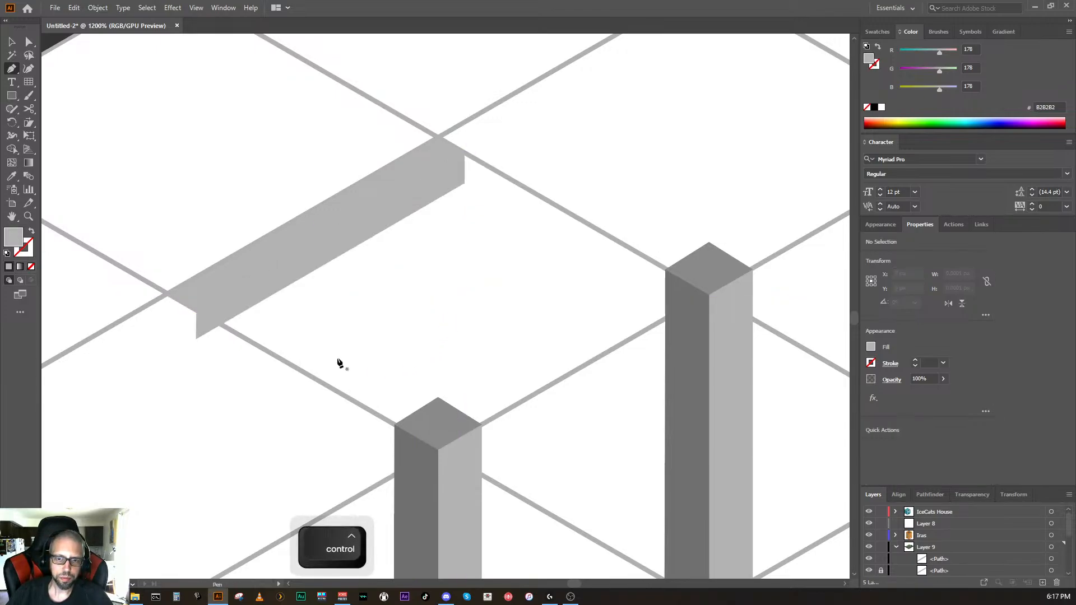
pyautogui.press('space')
pyautogui.moveTo(375, 346); pyautogui.dragTo(403, 348)
pyautogui.click(231, 338)
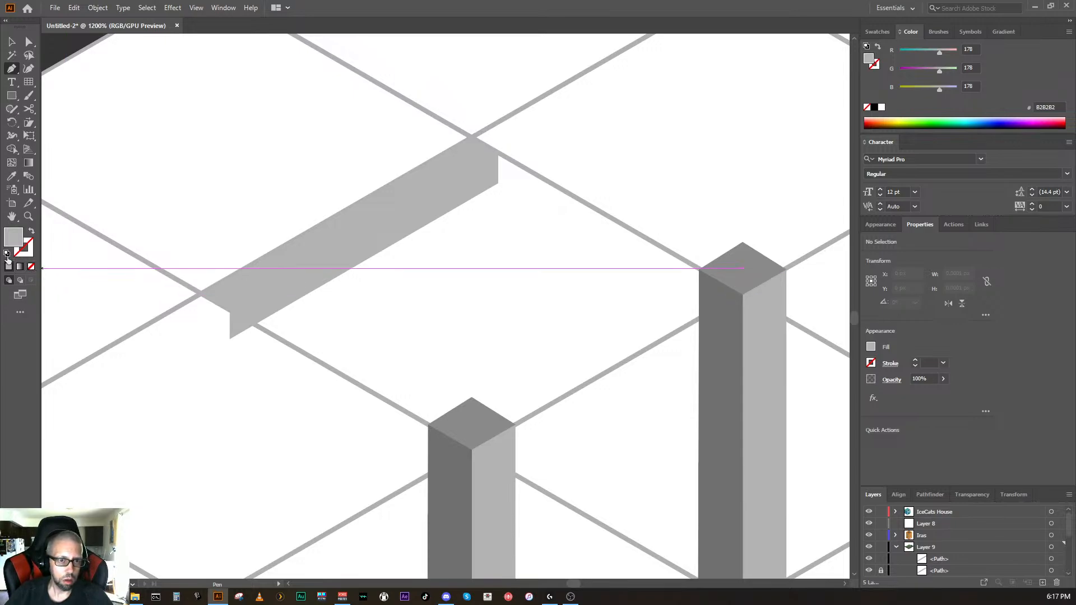
pyautogui.press('a')
pyautogui.keyDown('ctrl'); pyautogui.click(275, 303); pyautogui.keyUp('ctrl')
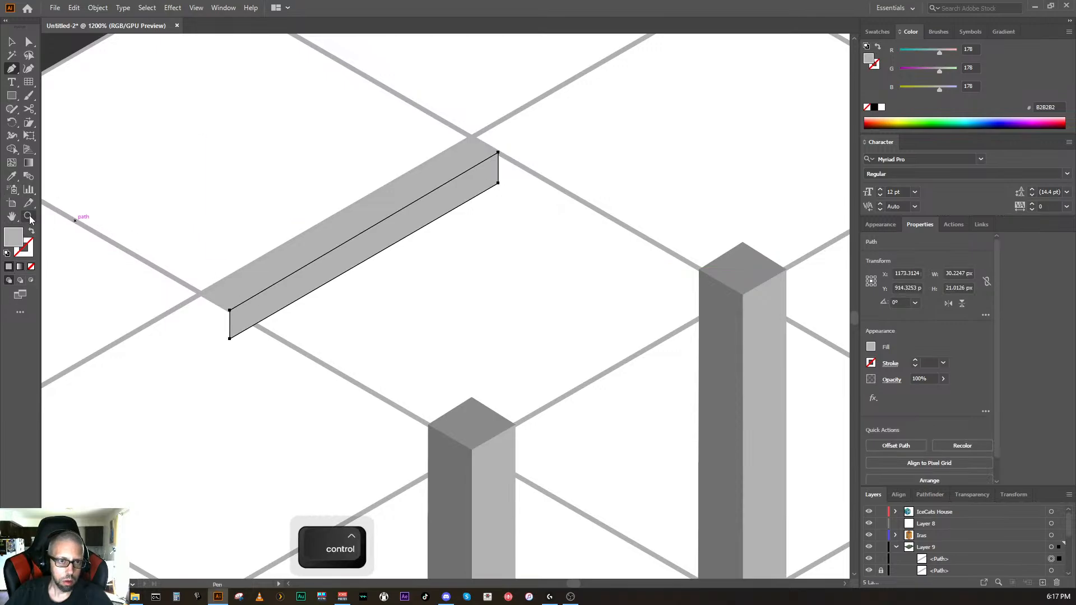
pyautogui.click(12, 180)
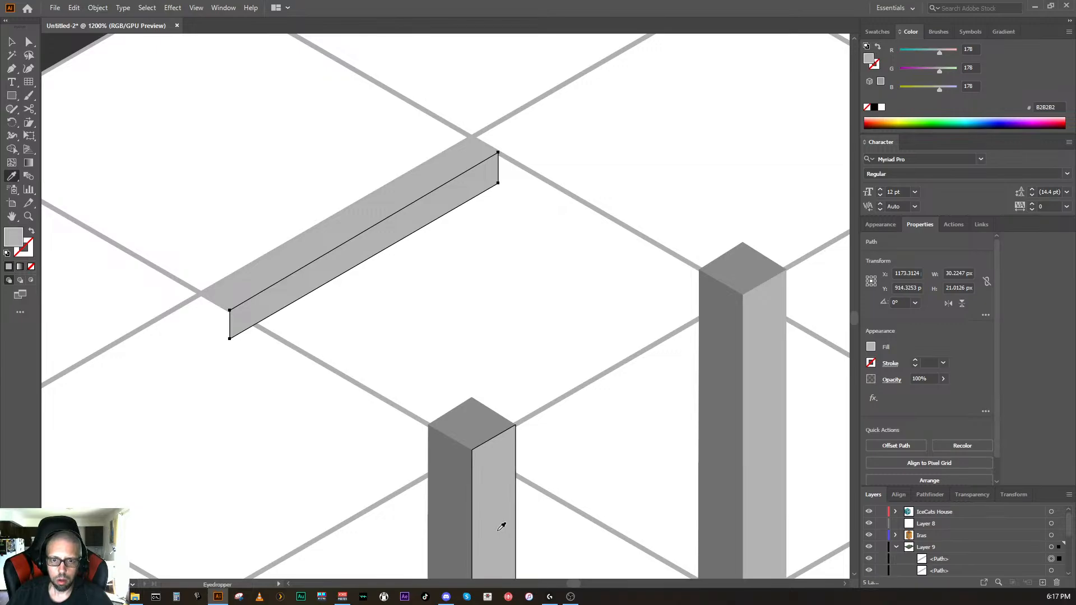
pyautogui.scroll(-3, 923, 562)
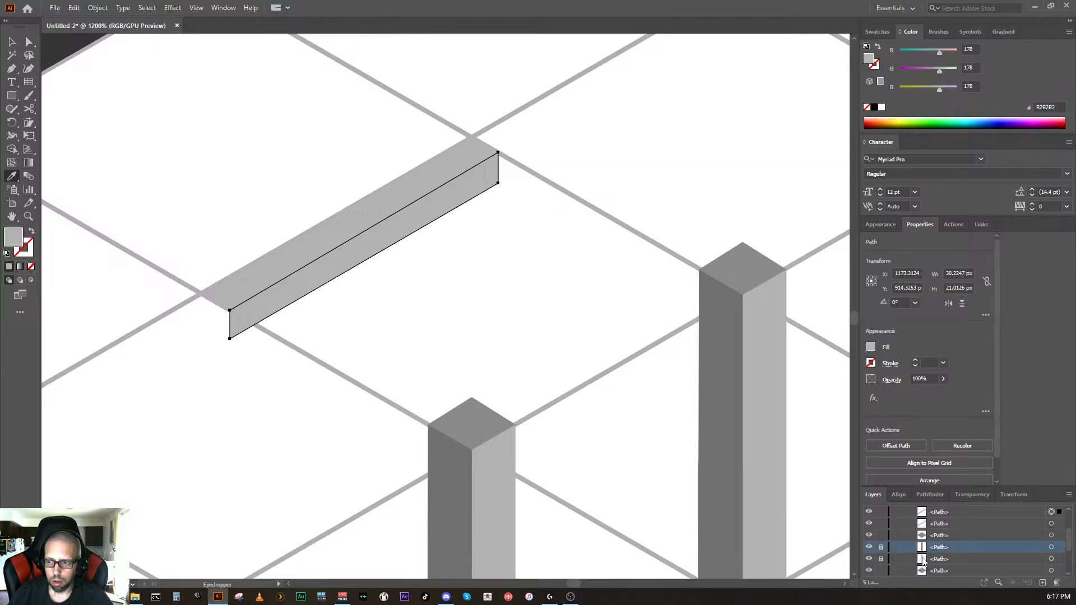
pyautogui.click(881, 550)
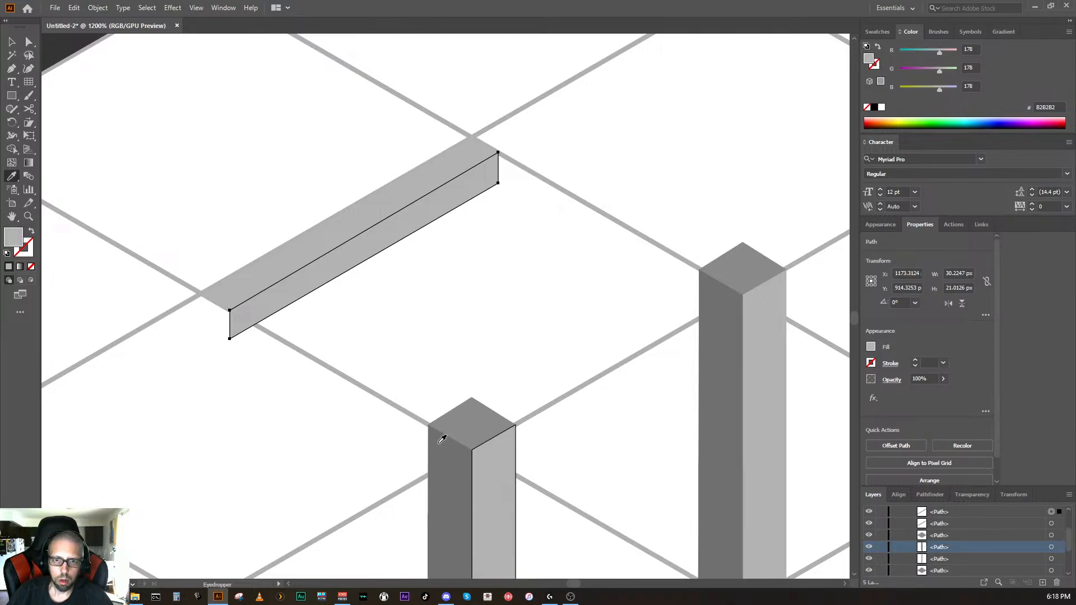
pyautogui.click(10, 44)
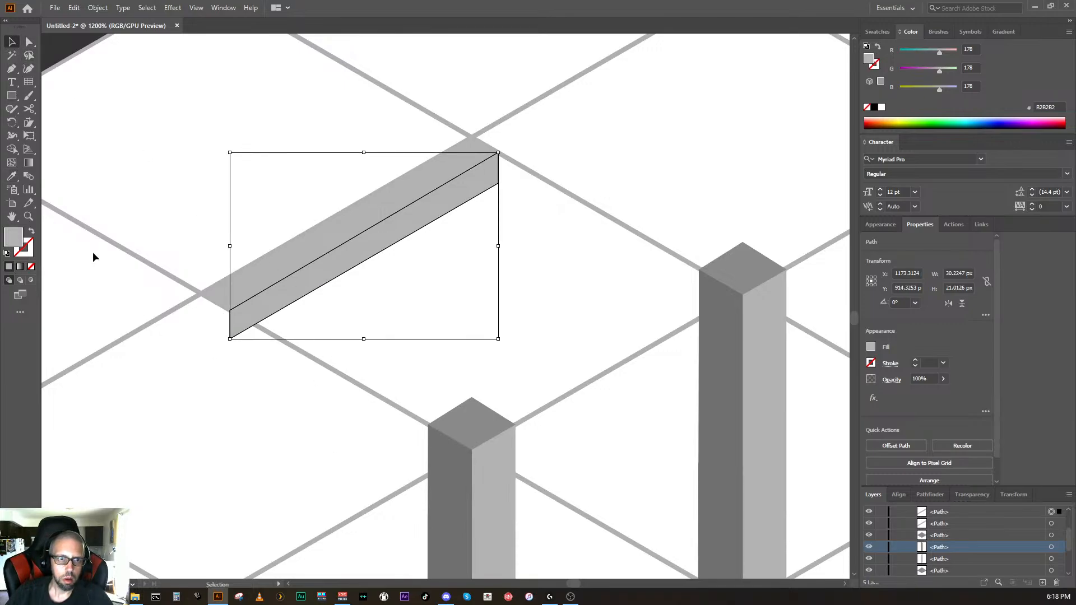
pyautogui.click(11, 177)
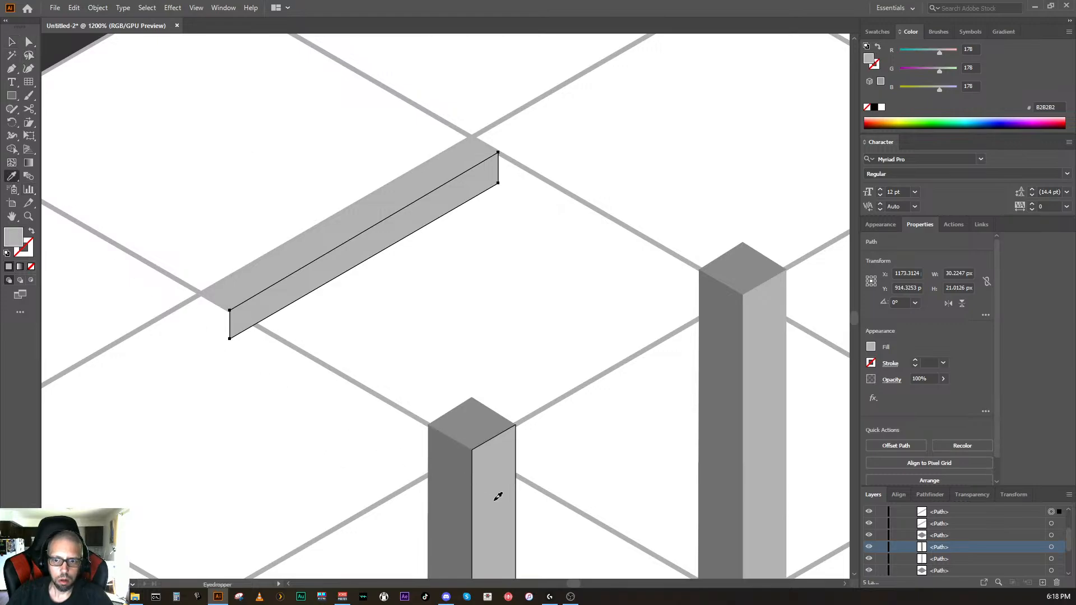
pyautogui.press('ctrl')
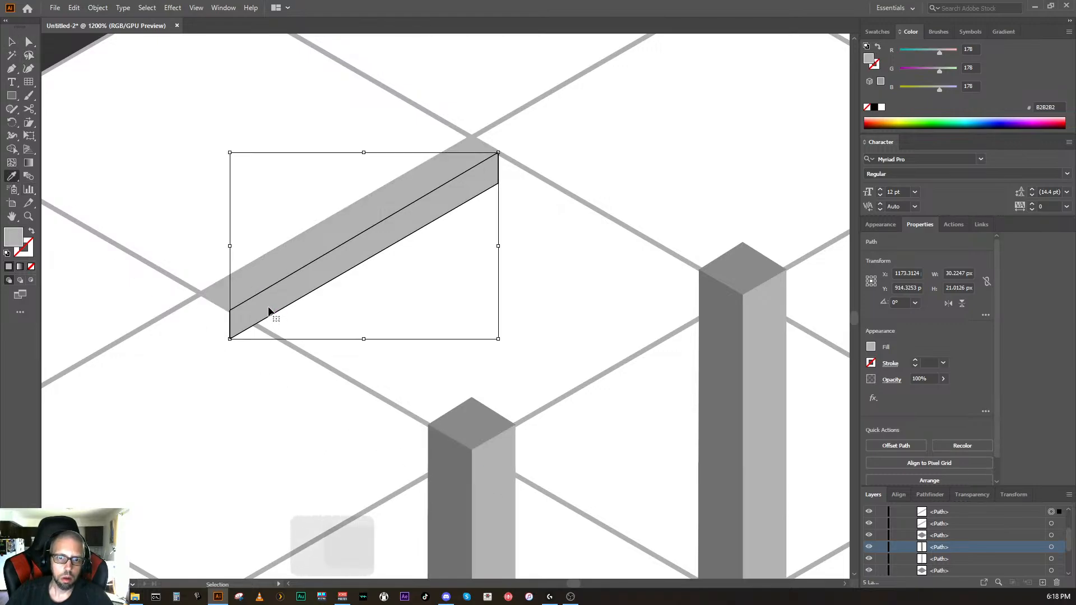
pyautogui.click(29, 42)
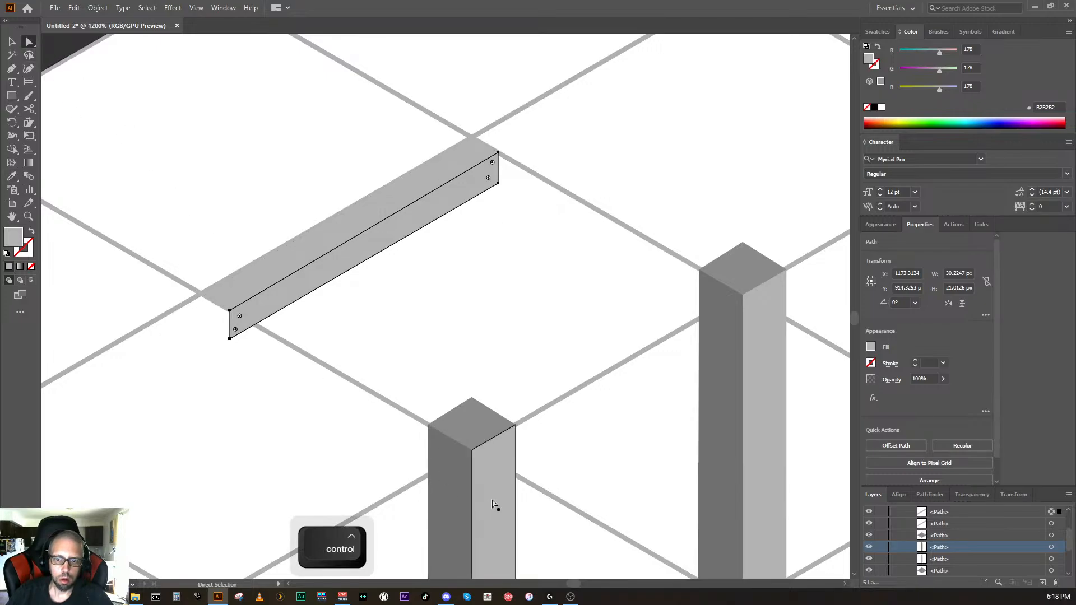
# Step: Fill the rail's top face with the post top's grey, 898989, using the Eyedropper
pyautogui.click(11, 176)
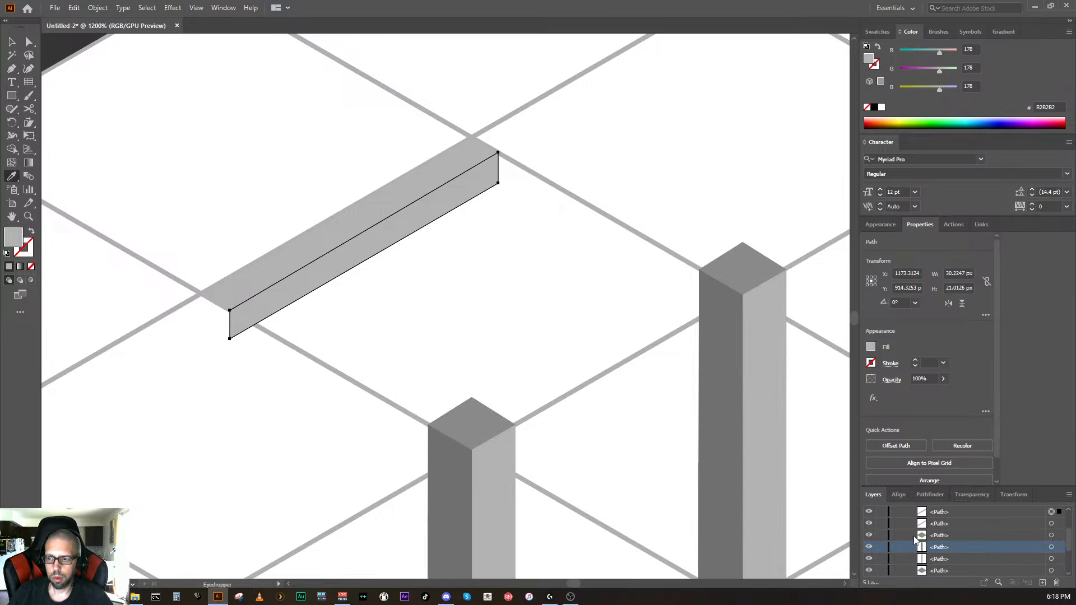
pyautogui.scroll(-1, 915, 539)
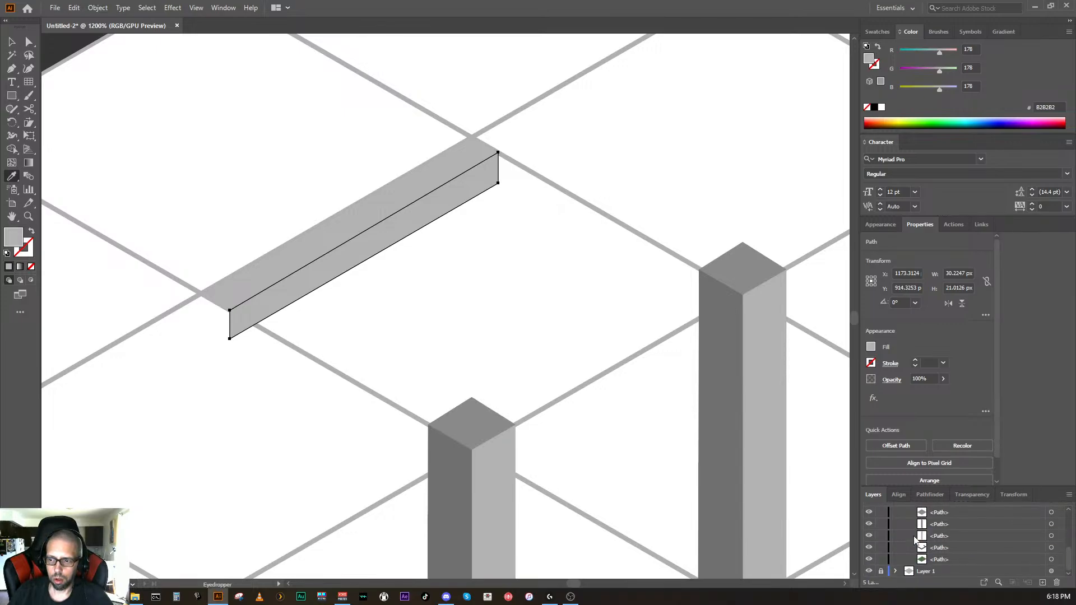
pyautogui.scroll(5, 916, 540)
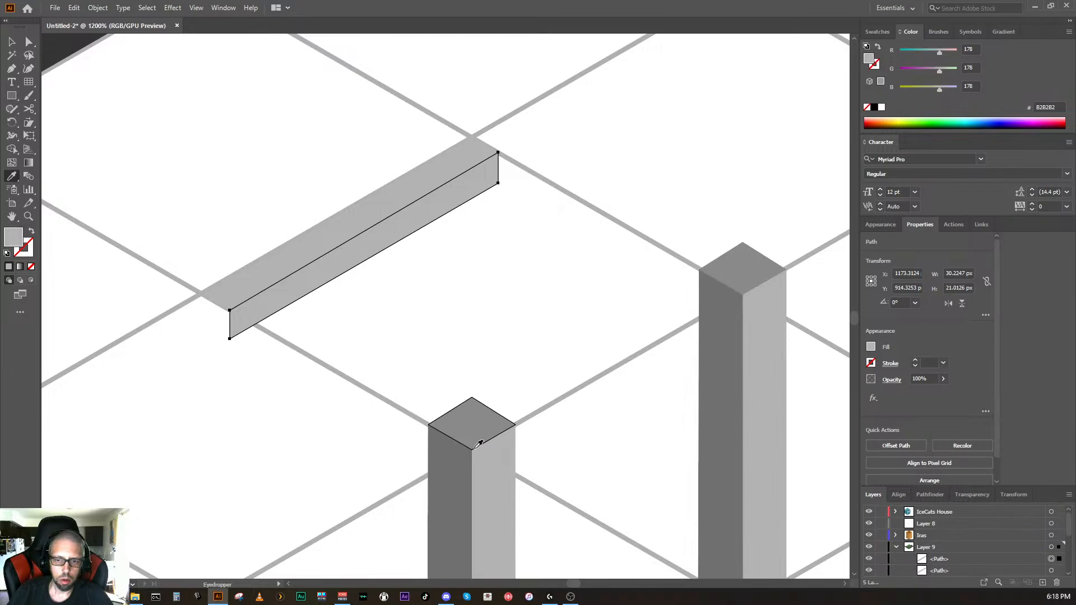
pyautogui.keyDown('ctrl'); pyautogui.click(292, 259); pyautogui.keyUp('ctrl')
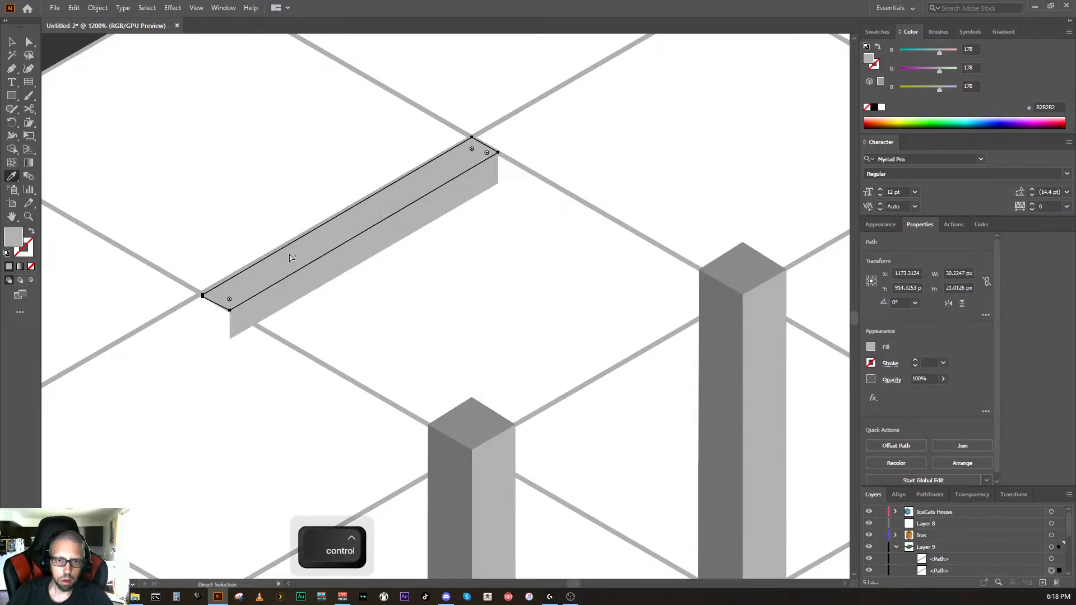
pyautogui.click(478, 426)
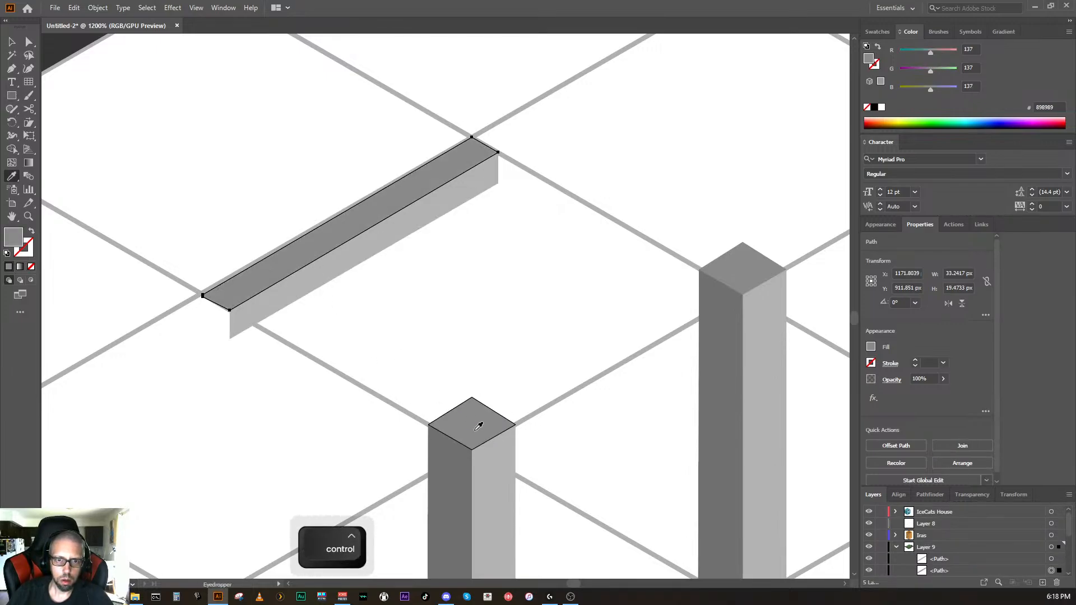
pyautogui.keyDown('ctrl'); pyautogui.click(454, 342); pyautogui.keyUp('ctrl')
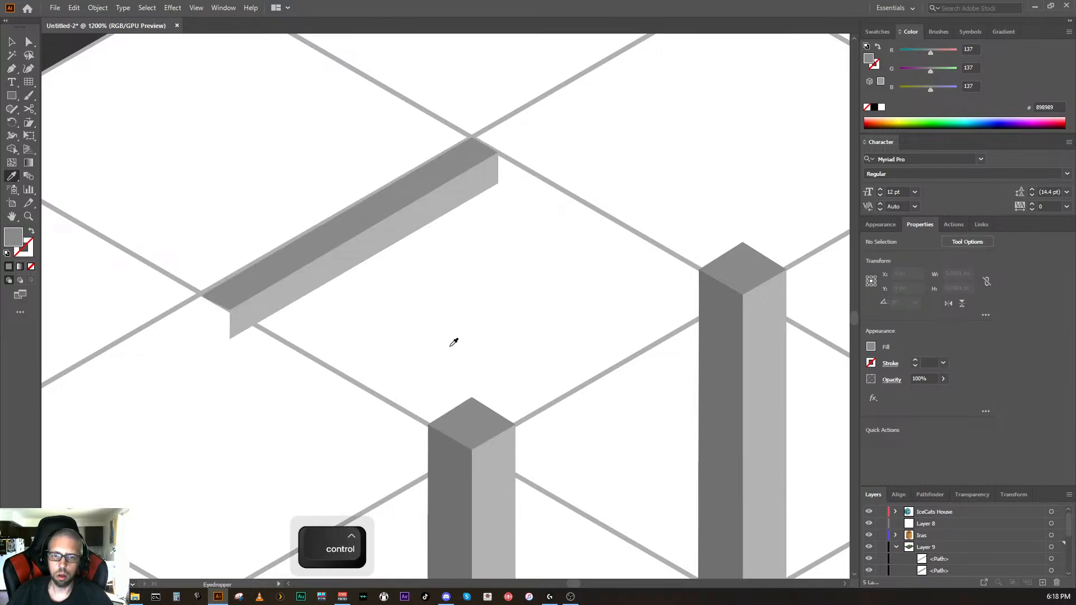
pyautogui.scroll(-3, 423, 356)
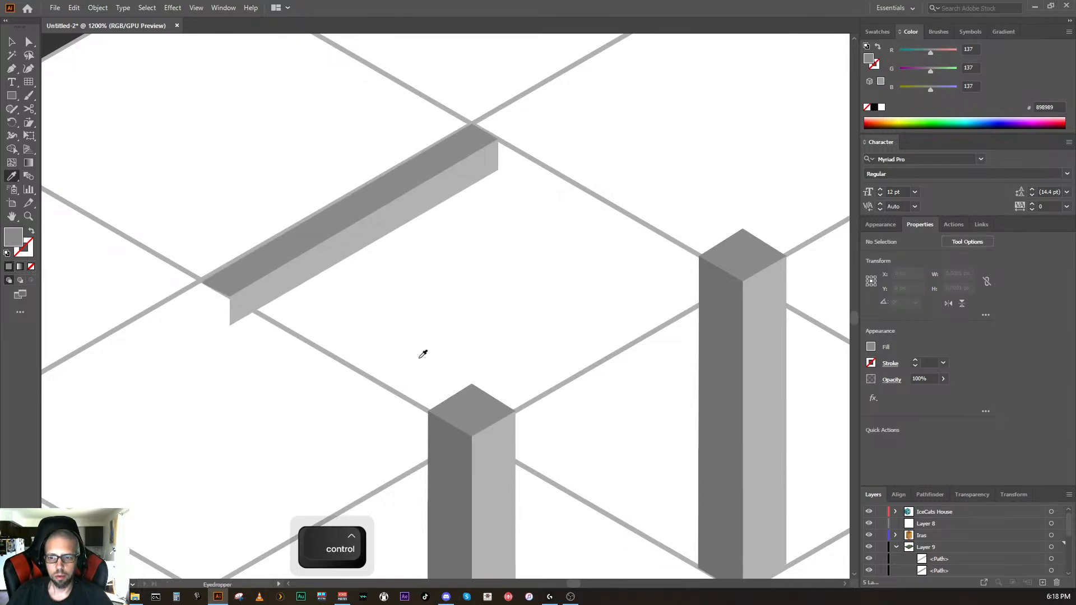
pyautogui.scroll(3, 426, 359)
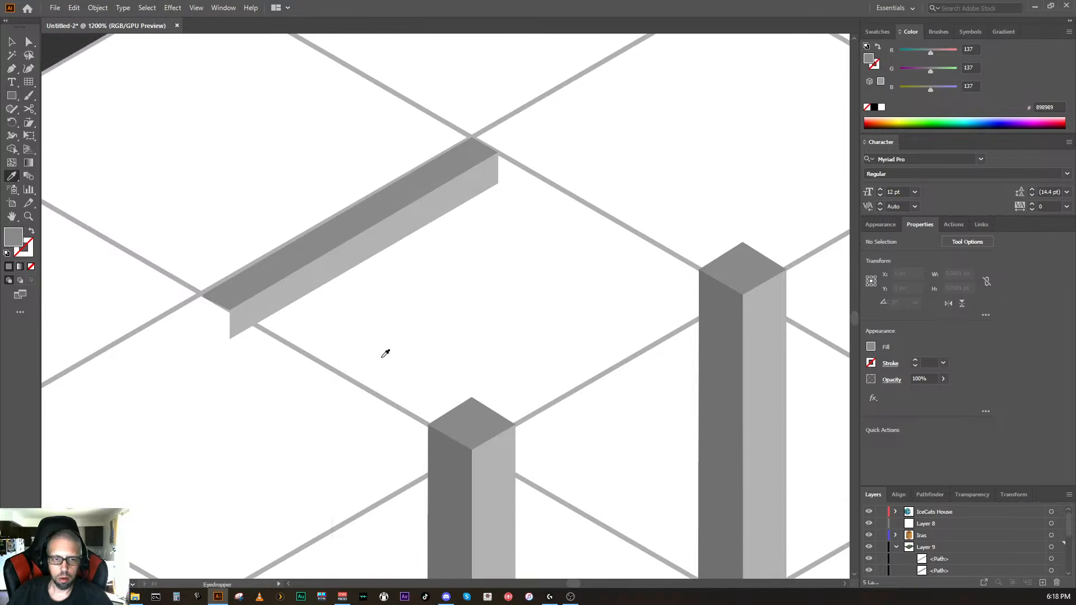
# Step: Undo the rail top's fill change from the Eyedropper
pyautogui.click(29, 41)
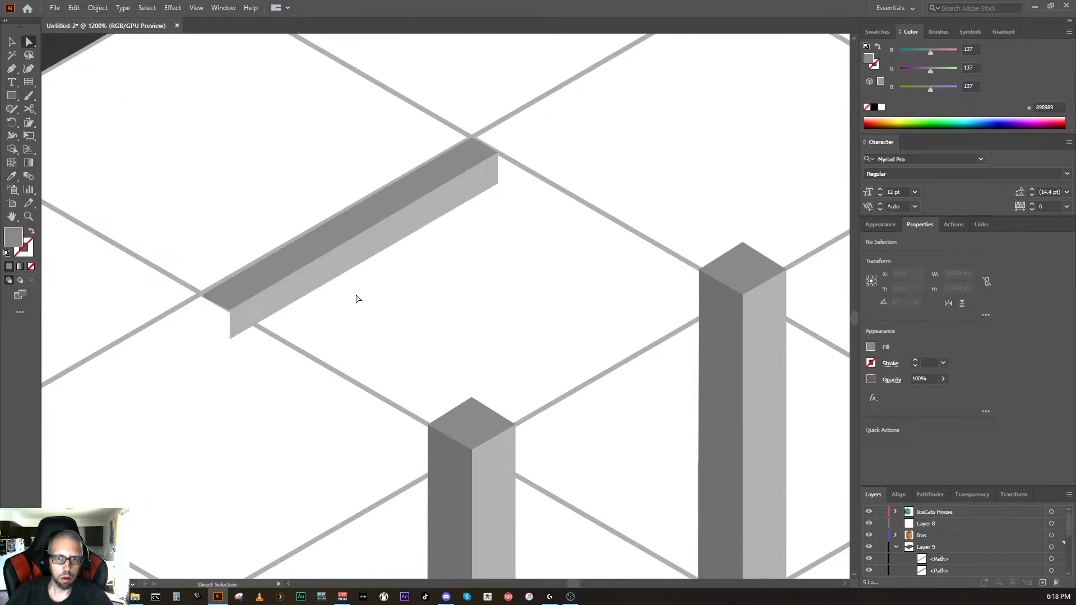
pyautogui.moveTo(346, 286); pyautogui.dragTo(325, 235)
pyautogui.hotkey('ctrl', 'z')
pyautogui.hotkey('ctrl', 'z')
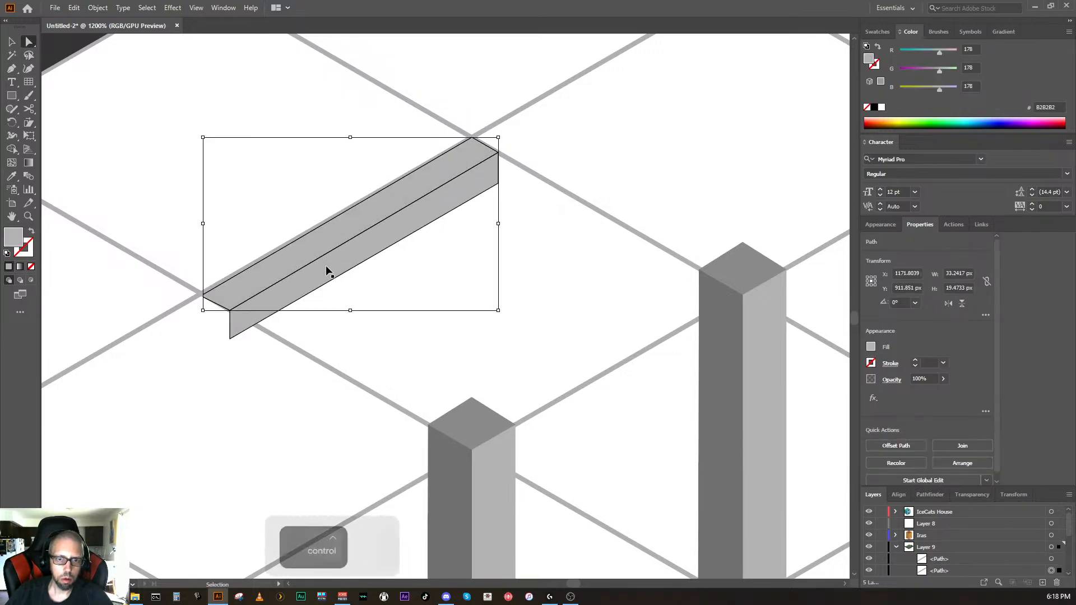
pyautogui.hotkey('ctrl', 'z')
pyautogui.hotkey('ctrl', 'z')
# Step: Select the rail's top and front faces together and move them between the two posts, with their near ends at the posts' front vertical edges
pyautogui.moveTo(357, 329); pyautogui.dragTo(285, 225)
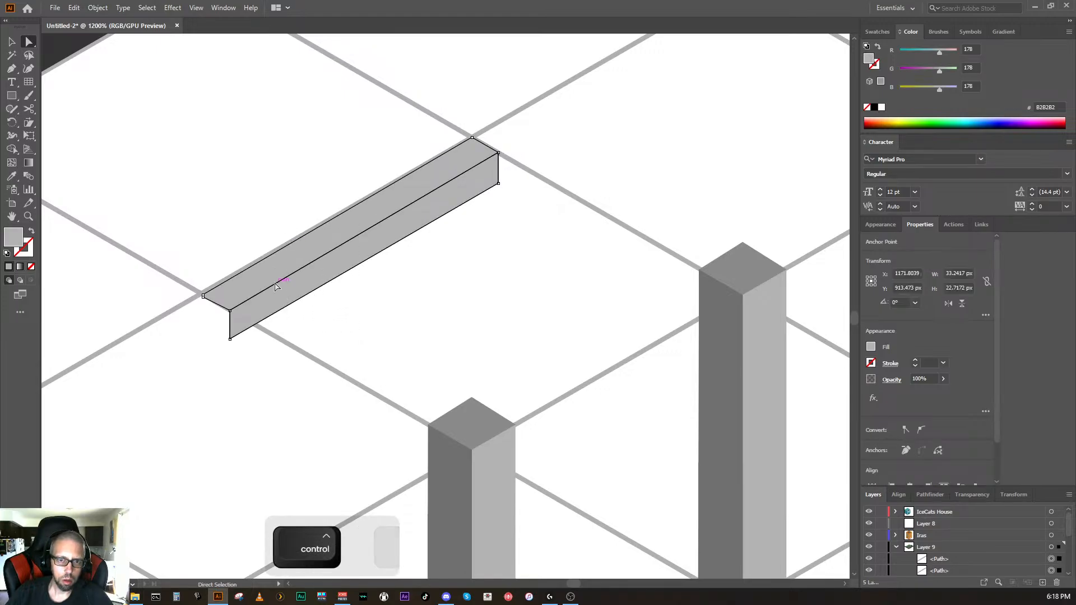
pyautogui.click(14, 44)
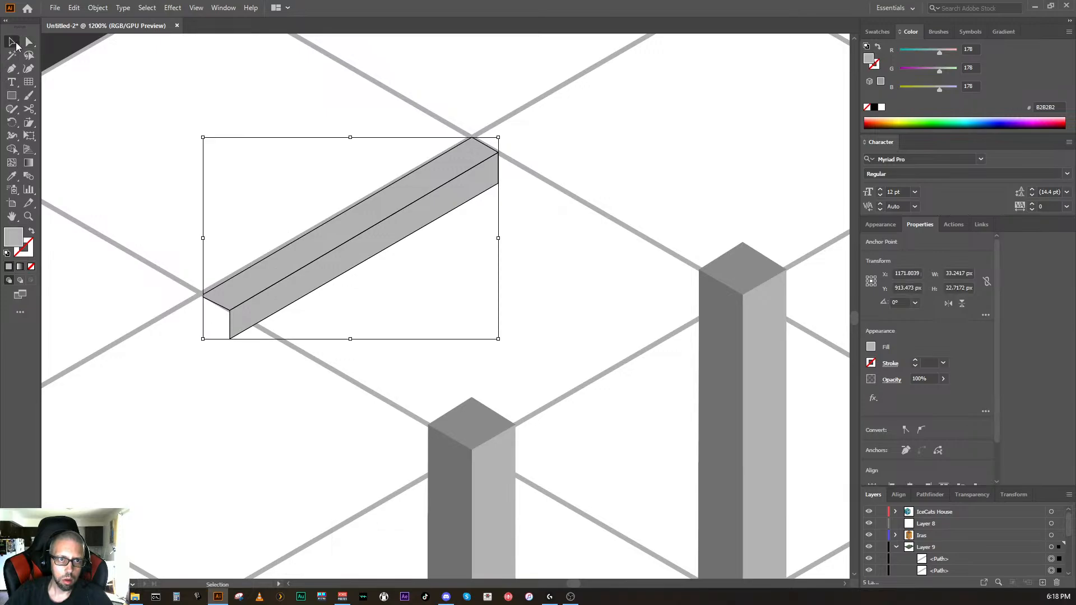
pyautogui.moveTo(301, 281); pyautogui.dragTo(279, 220)
pyautogui.hotkey('ctrl', 'z')
pyautogui.press('alt')
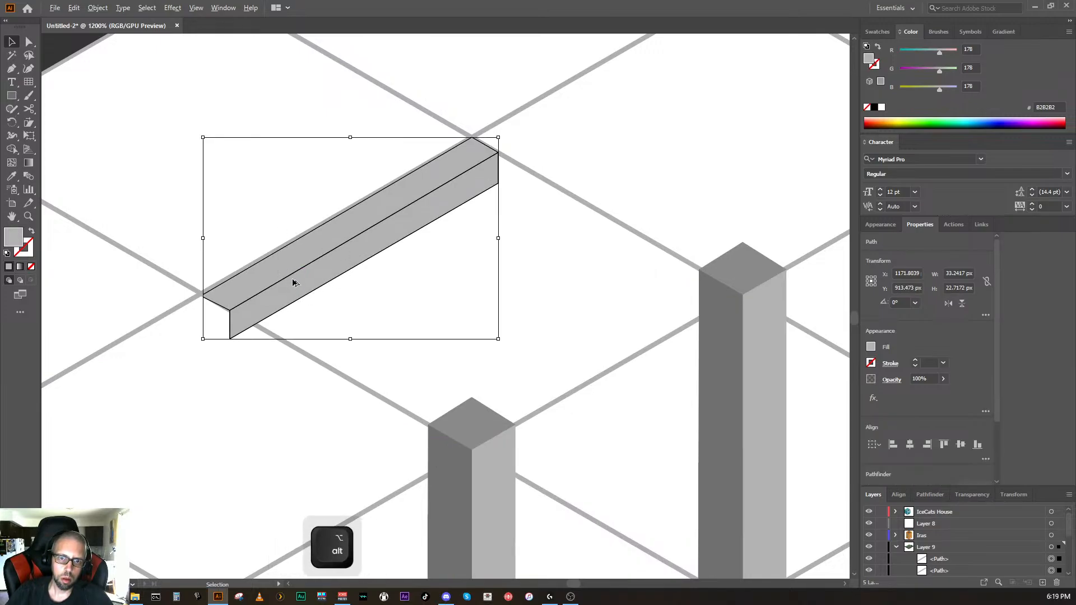
pyautogui.keyDown('shift'); pyautogui.click(303, 282); pyautogui.keyUp('shift')
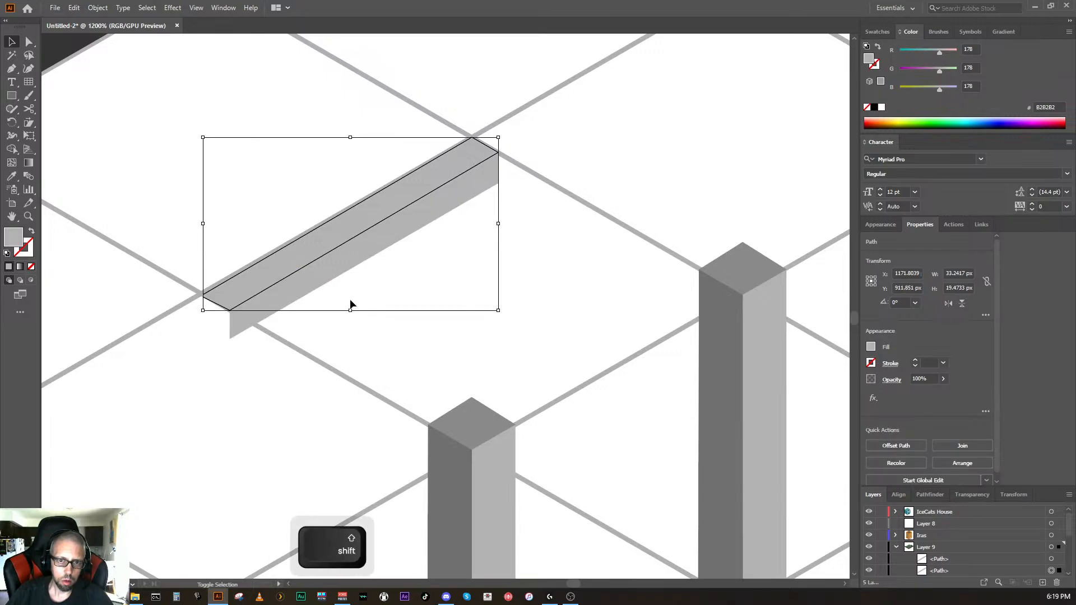
pyautogui.keyDown('shift'); pyautogui.click(328, 282); pyautogui.keyUp('shift')
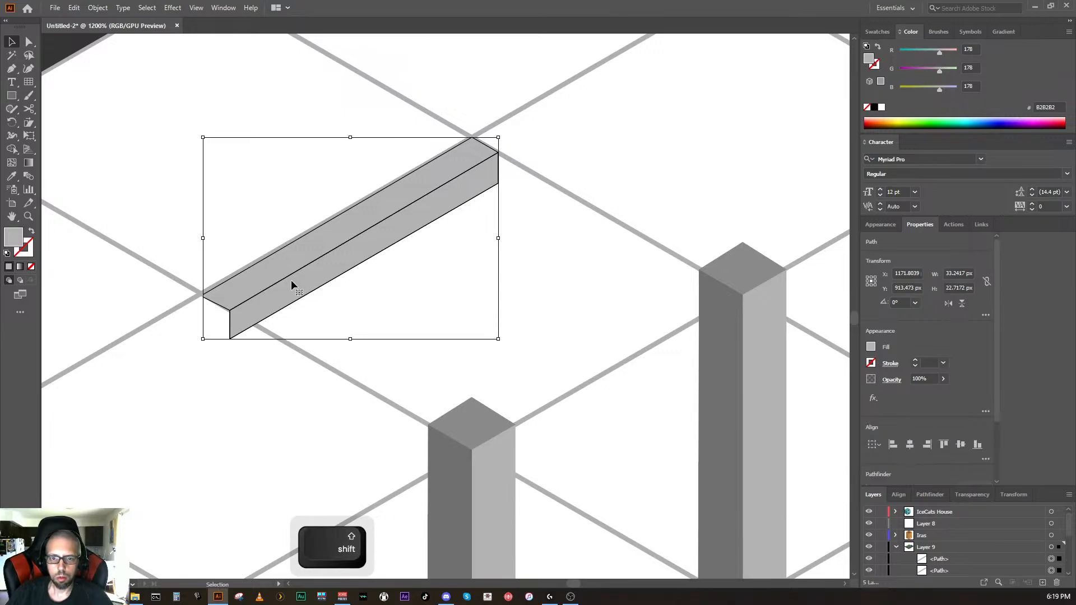
pyautogui.moveTo(282, 283); pyautogui.dragTo(526, 493)
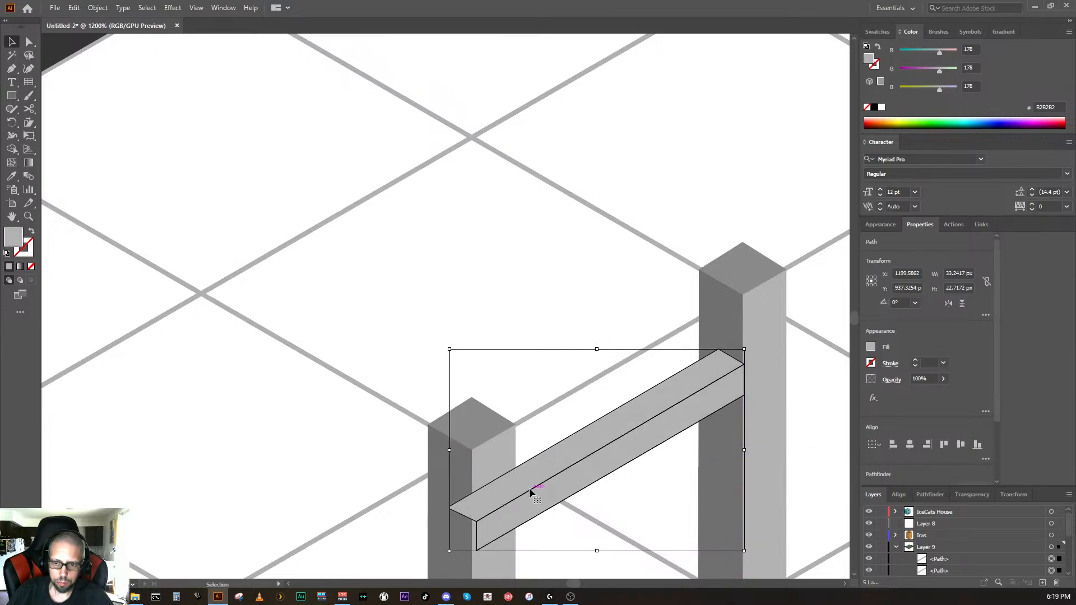
pyautogui.click(679, 459)
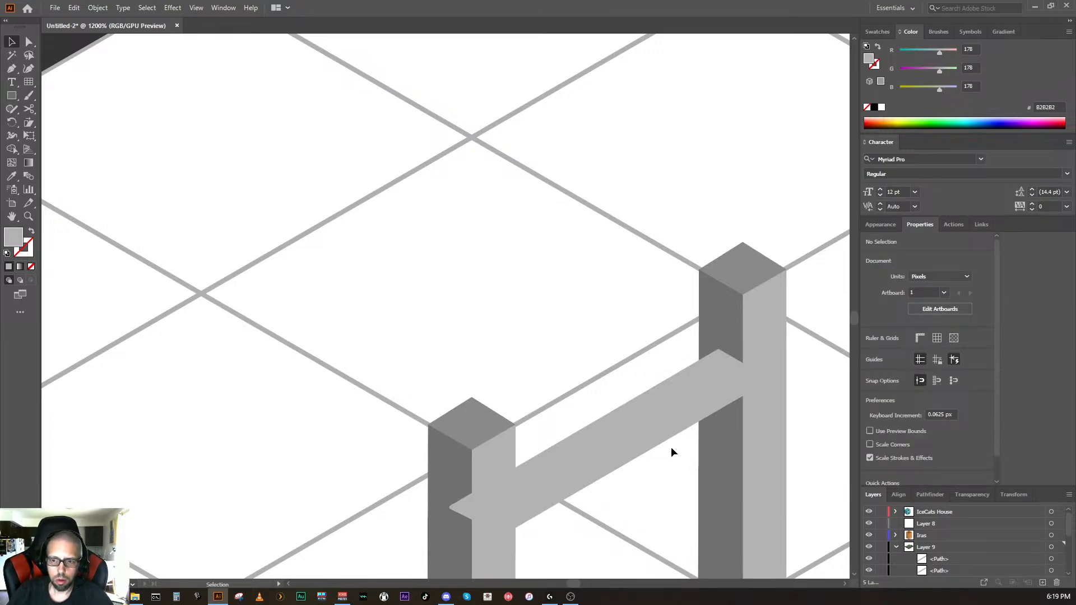
# Step: Sample the front post's top grey, 898989, onto the top face of the rail between the posts
pyautogui.scroll(-2, 666, 458)
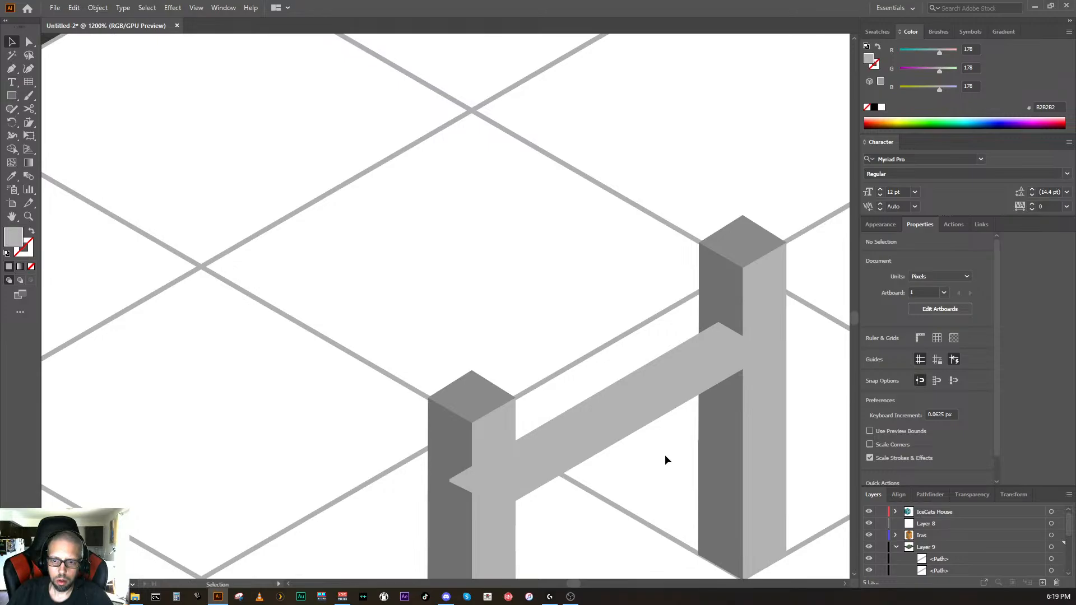
pyautogui.click(620, 401)
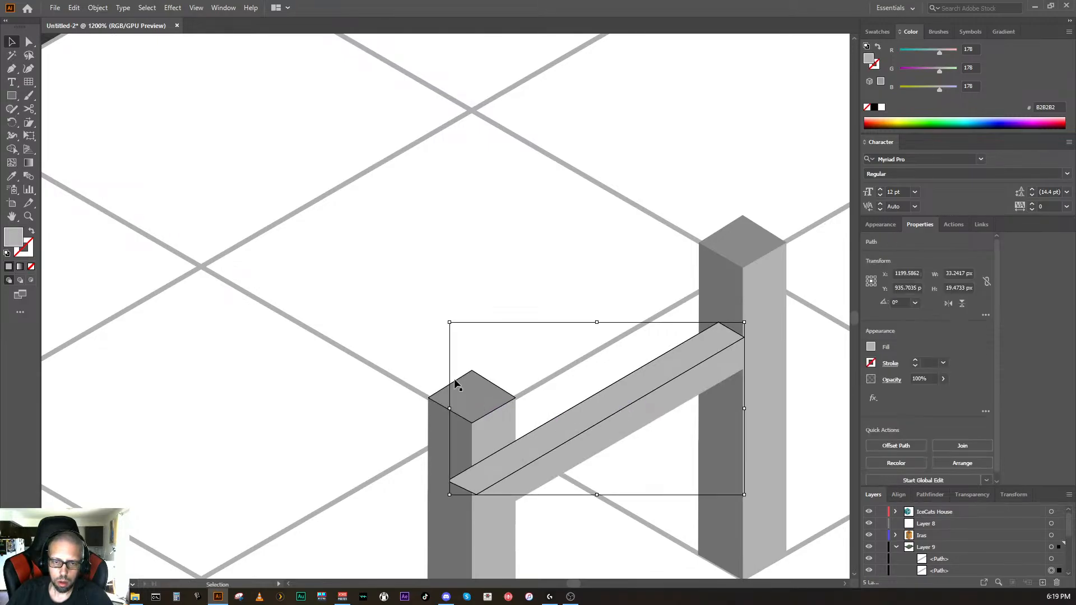
pyautogui.click(11, 176)
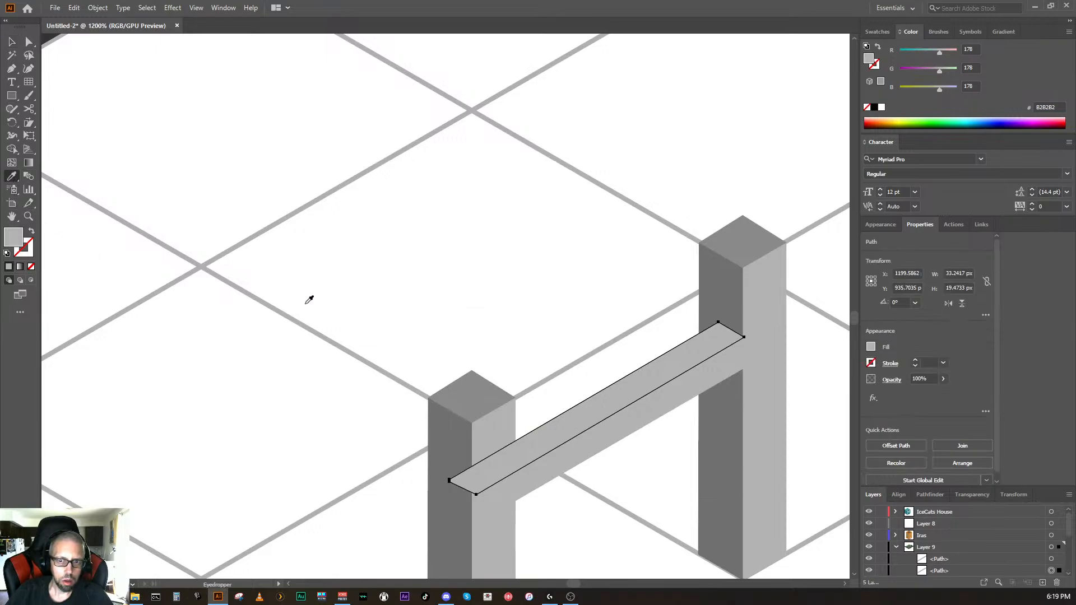
pyautogui.click(484, 404)
pyautogui.keyDown('ctrl'); pyautogui.click(579, 529); pyautogui.keyUp('ctrl')
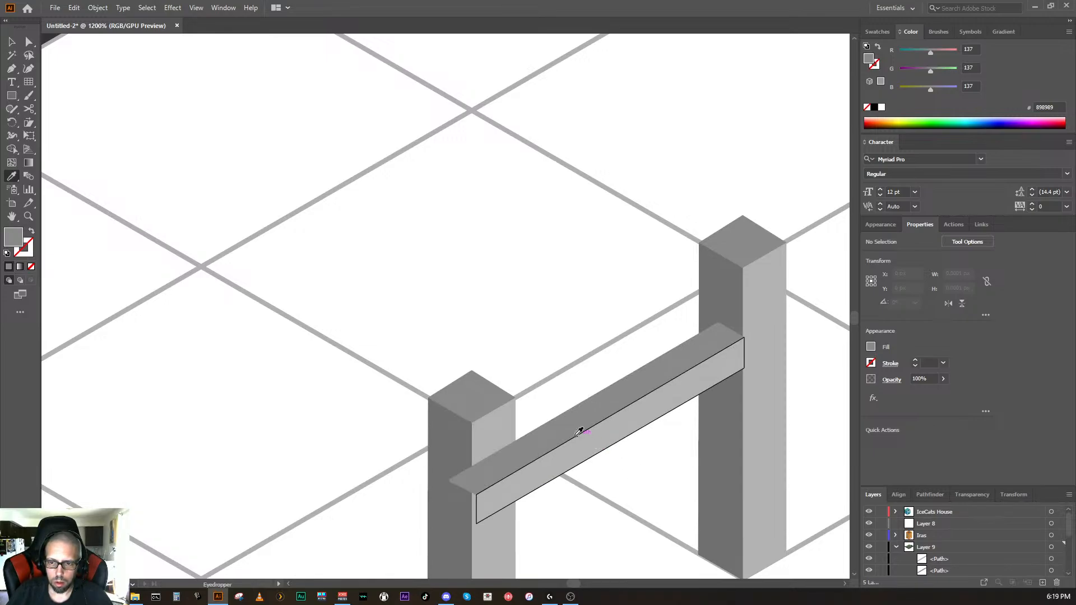
# Step: Try to widen the rail's top face by moving its two rear corner points outward to the posts' rear edges
pyautogui.keyDown('ctrl'); pyautogui.click(558, 424); pyautogui.keyUp('ctrl')
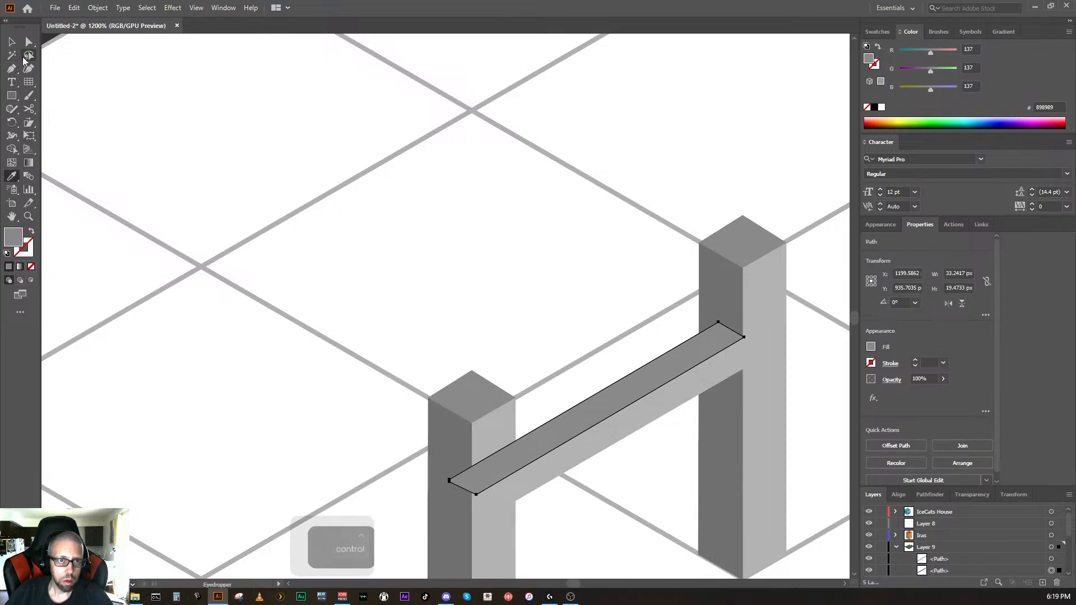
pyautogui.click(29, 41)
pyautogui.moveTo(453, 476); pyautogui.dragTo(449, 481)
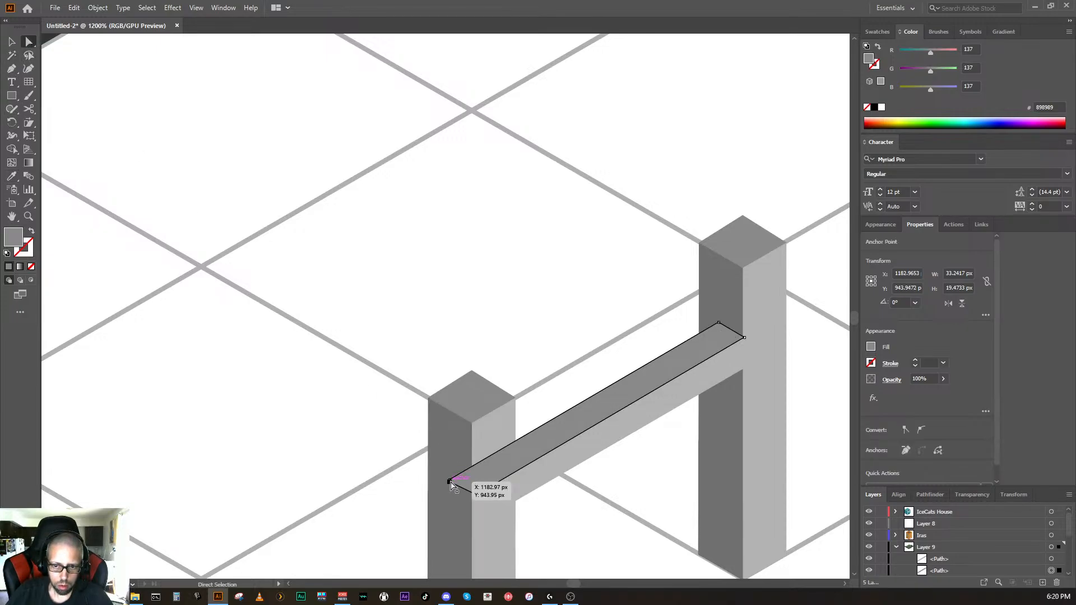
pyautogui.keyDown('shift'); pyautogui.click(718, 323); pyautogui.keyUp('shift')
pyautogui.moveTo(662, 353)
pyautogui.mouseDown()
pyautogui.moveTo(639, 349)
pyautogui.moveTo(649, 366)
pyautogui.moveTo(646, 348)
pyautogui.mouseUp()
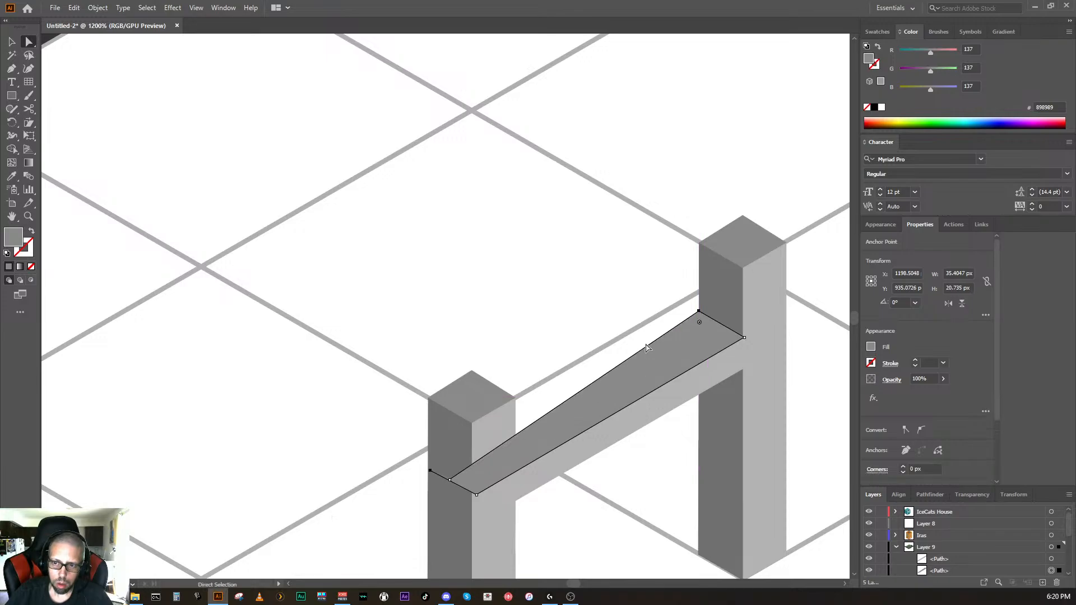
pyautogui.hotkey('ctrl', 'z')
# Step: Undo the rail top's corner-point changes, its 898989 fill and the move that placed the rail between the posts
pyautogui.moveTo(450, 486); pyautogui.dragTo(450, 485)
pyautogui.click(449, 487)
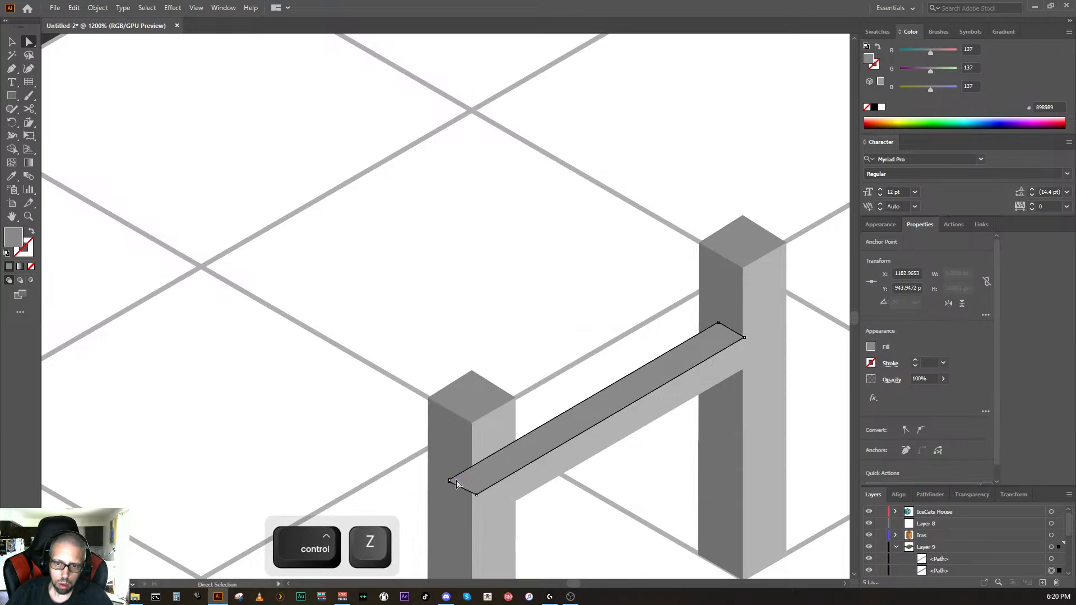
pyautogui.hotkey('ctrl', 'z')
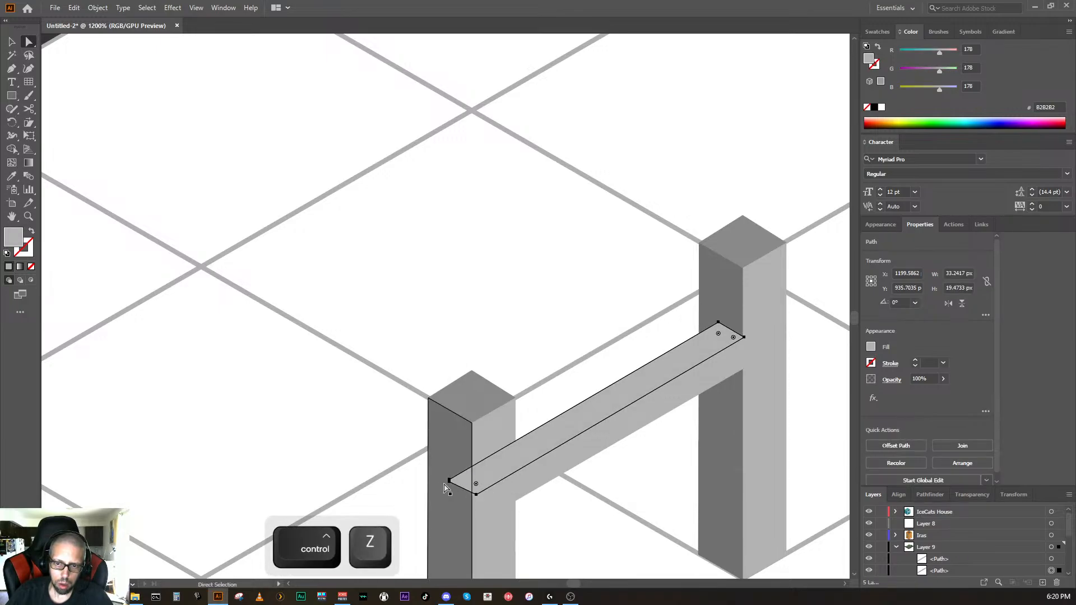
pyautogui.hotkey('ctrl', '=')
pyautogui.hotkey('ctrl', '=')
pyautogui.hotkey('ctrl', '=')
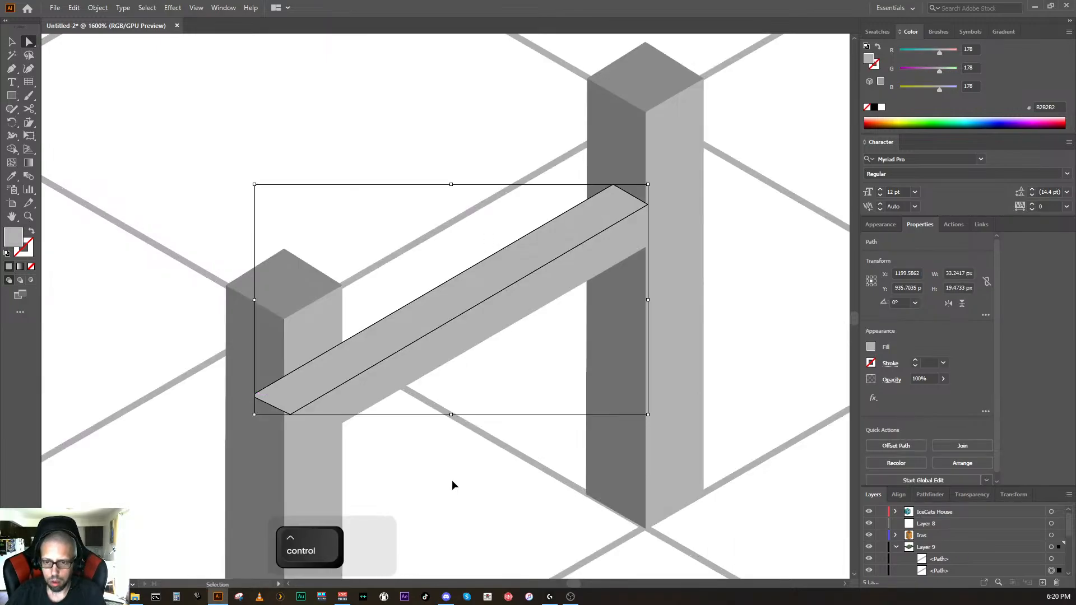
pyautogui.moveTo(185, 457); pyautogui.dragTo(317, 434)
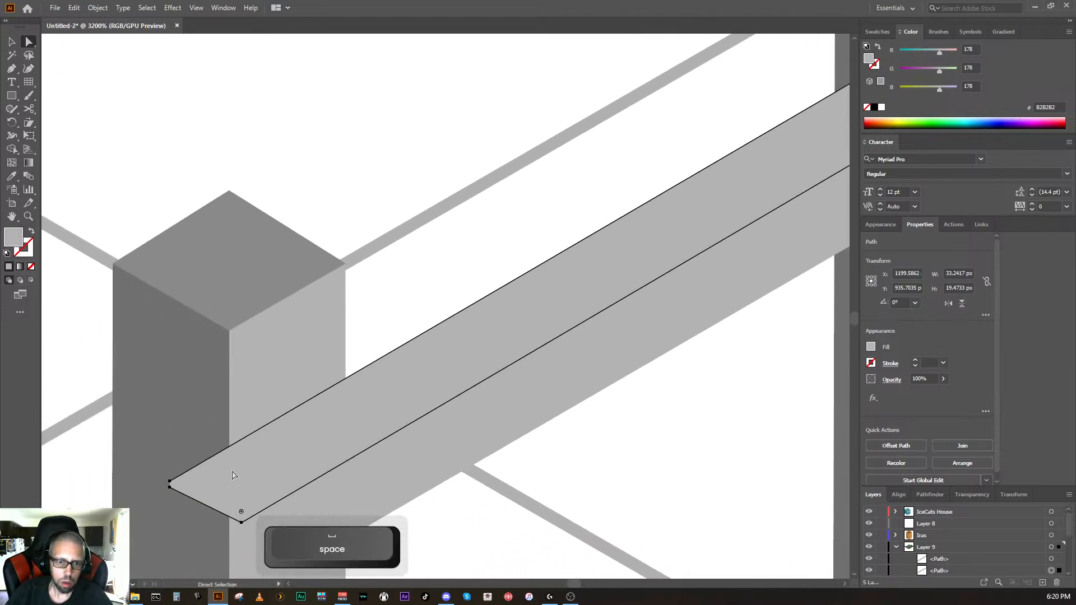
pyautogui.moveTo(169, 485); pyautogui.dragTo(170, 484)
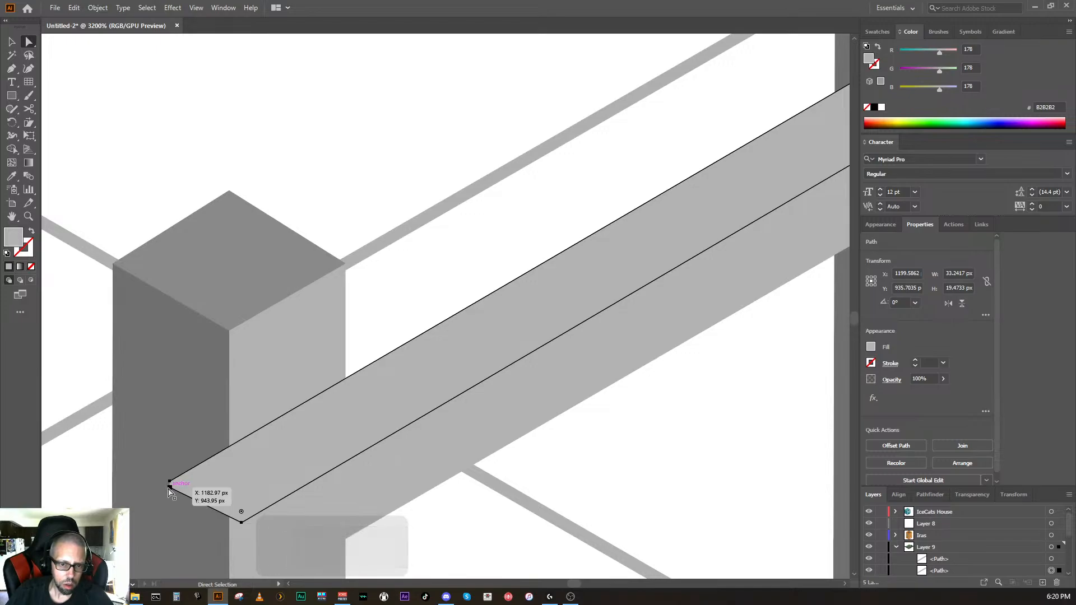
pyautogui.hotkey('ctrl', 'z')
# Step: Move the open endpoints at the rail top's near rear corner onto the grid-line intersection, lining up the short edge with the grid
pyautogui.press('space')
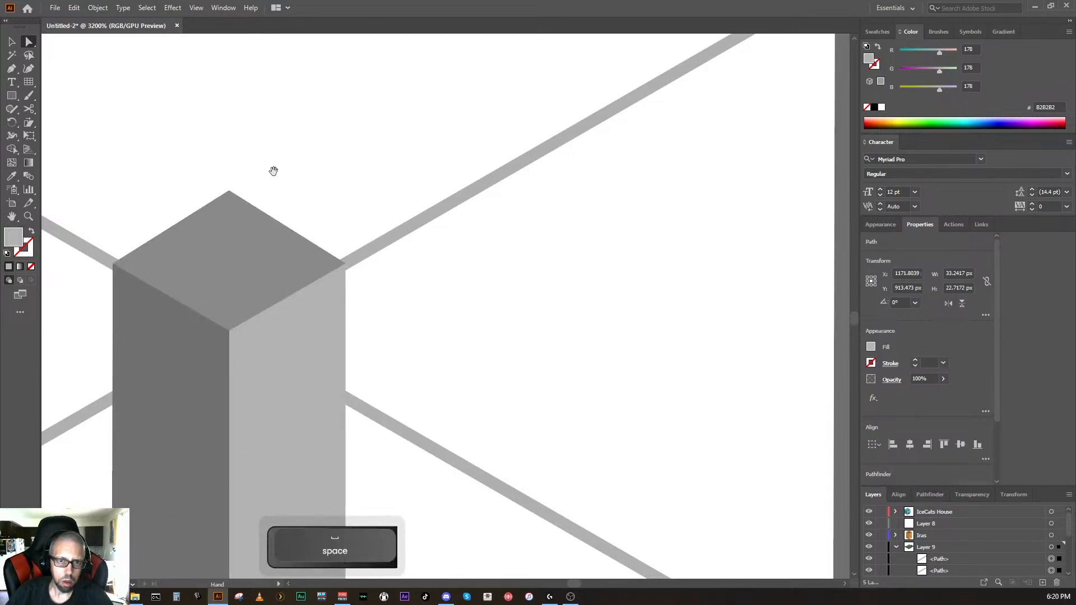
pyautogui.moveTo(283, 106); pyautogui.dragTo(399, 522)
pyautogui.moveTo(319, 298); pyautogui.dragTo(382, 442)
pyautogui.moveTo(257, 480); pyautogui.dragTo(380, 397)
pyautogui.moveTo(273, 408); pyautogui.dragTo(489, 353)
pyautogui.moveTo(305, 379); pyautogui.dragTo(428, 413)
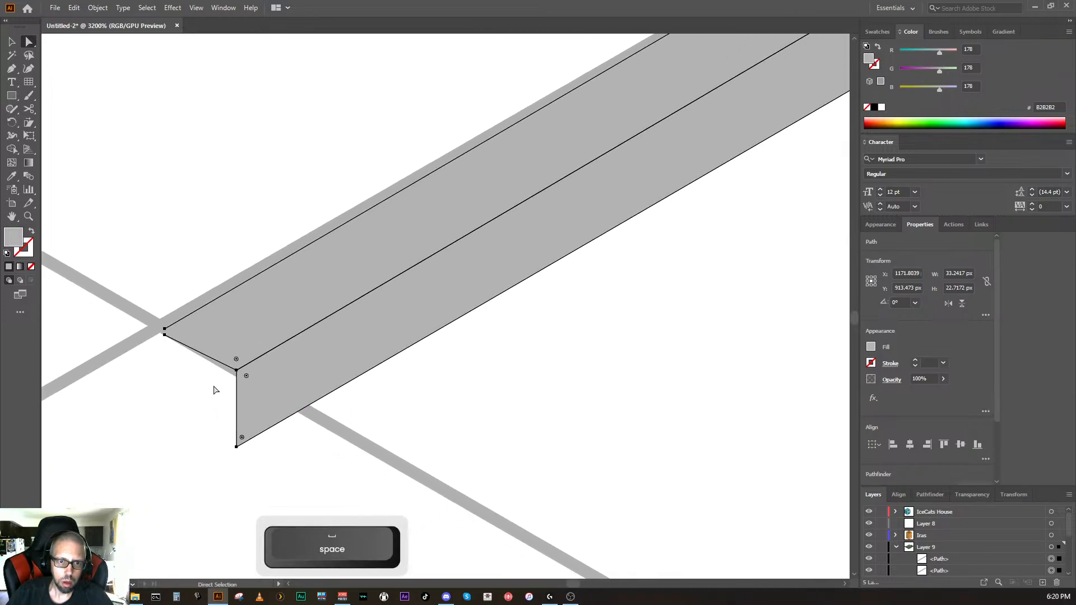
pyautogui.press('ctrl')
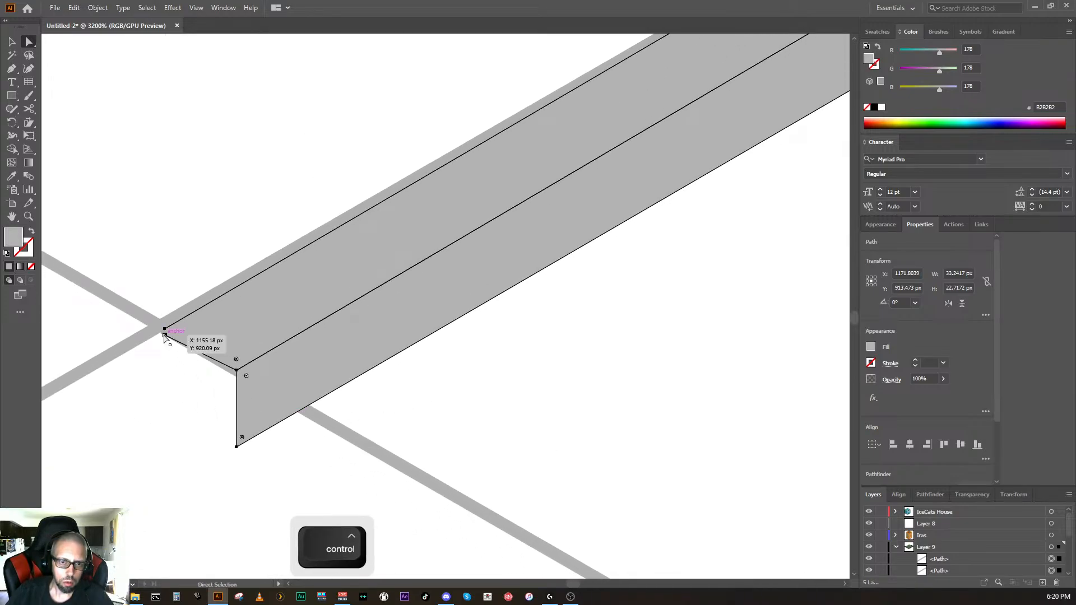
pyautogui.click(164, 336)
pyautogui.moveTo(164, 335); pyautogui.dragTo(158, 321)
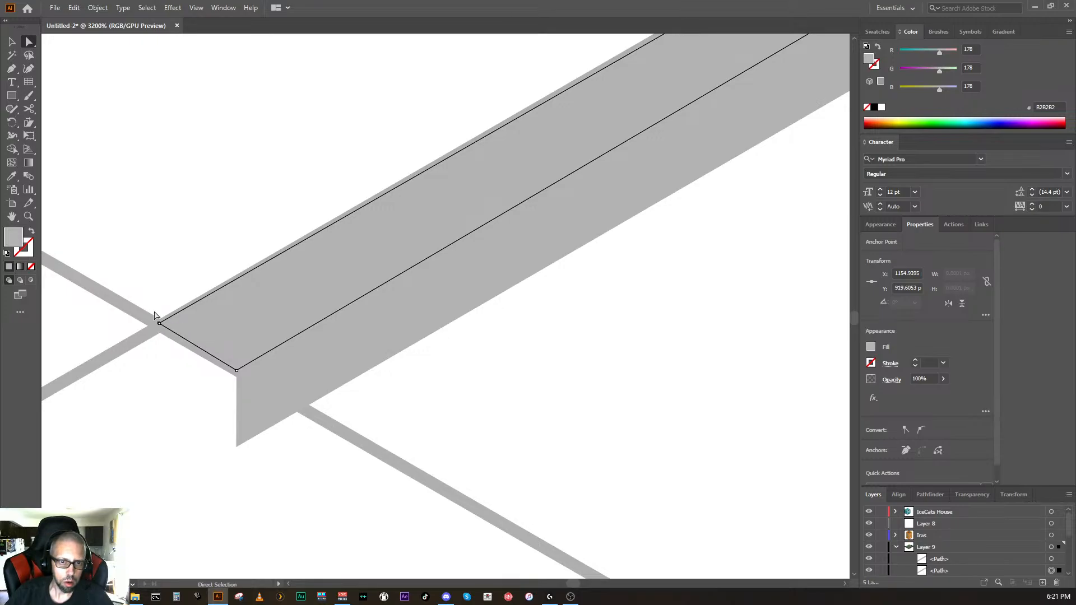
# Step: Join the two overlapping endpoints at the rail top's near rear corner to close the path
pyautogui.rightClick(165, 332)
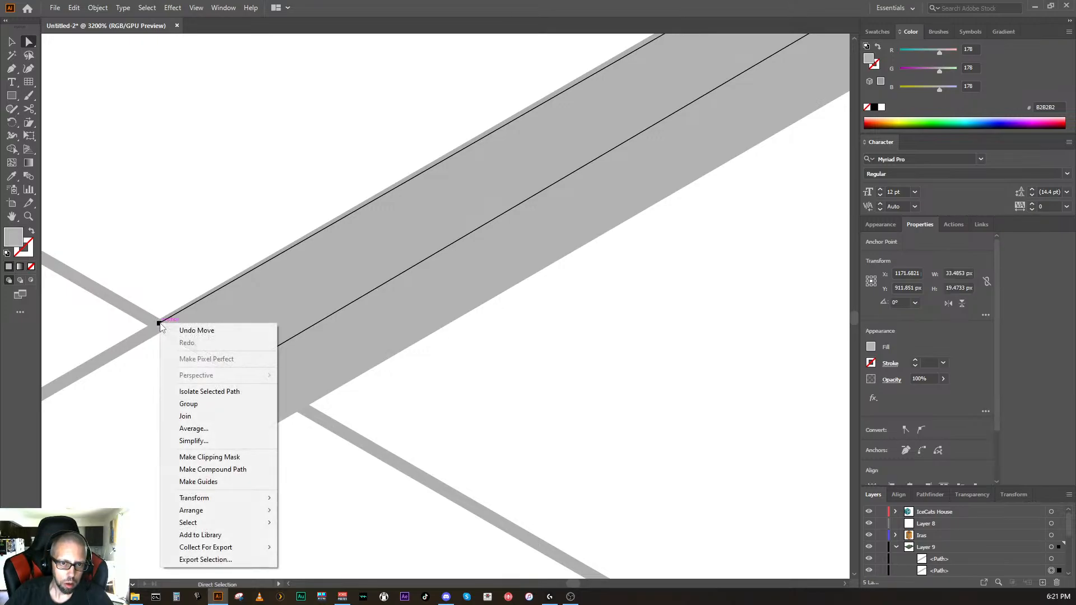
pyautogui.click(185, 414)
pyautogui.click(178, 433)
pyautogui.click(227, 337)
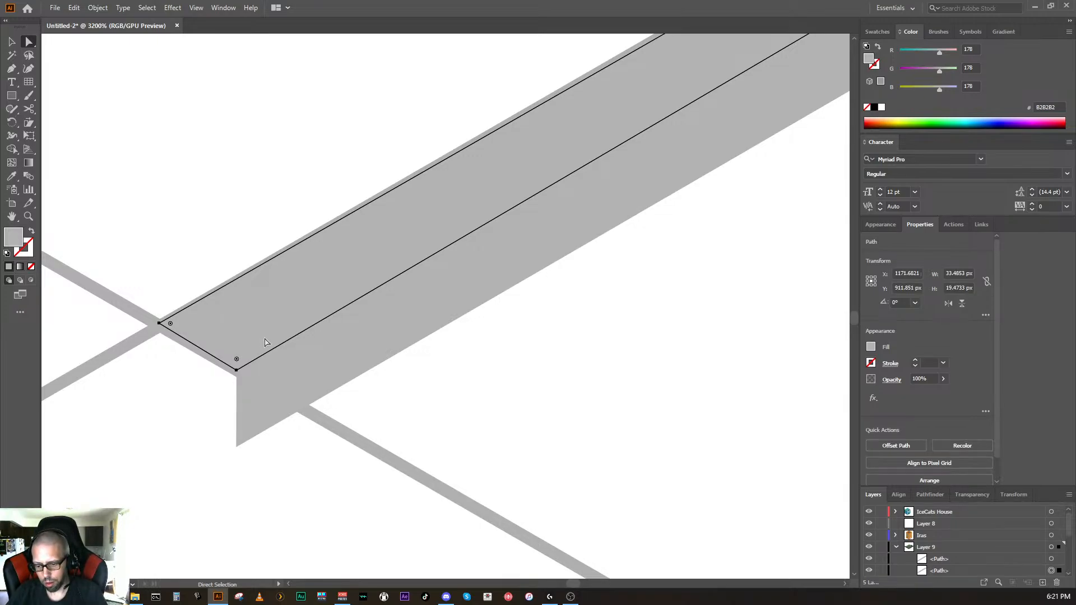
# Step: Sample the front post's top grey, 898989, onto the rail's top face with the Eyedropper
pyautogui.hotkey('ctrl', '-')
pyautogui.hotkey('ctrl', '-')
pyautogui.hotkey('ctrl', '-')
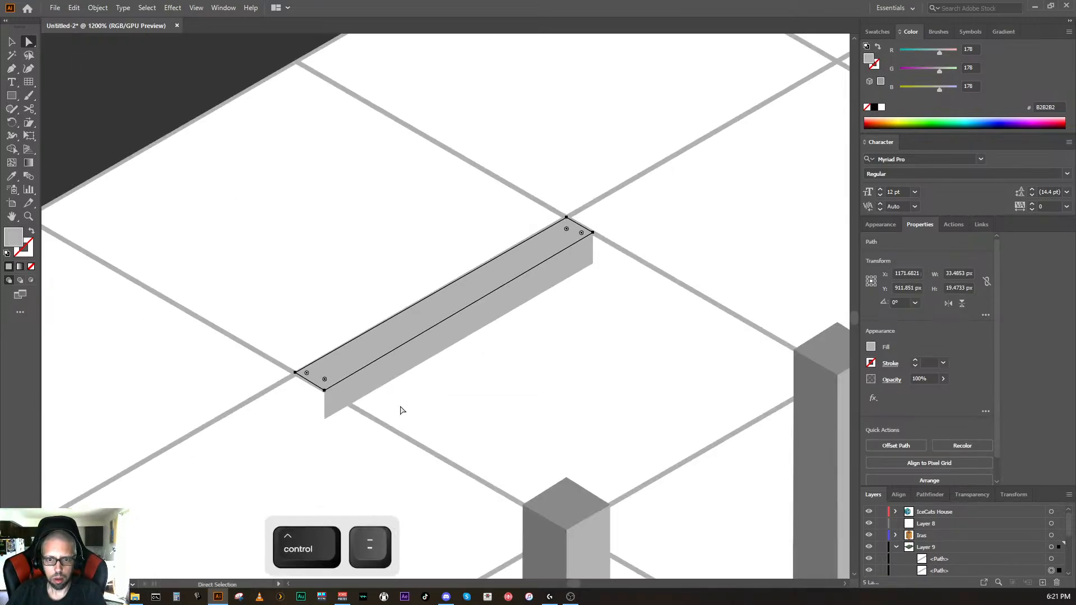
pyautogui.click(412, 421)
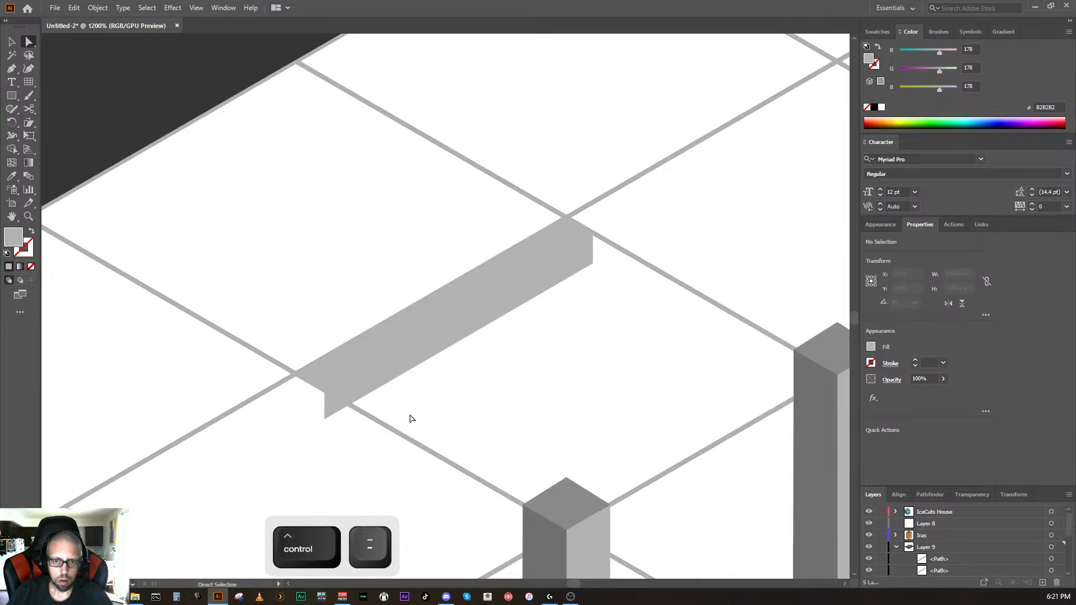
pyautogui.click(359, 359)
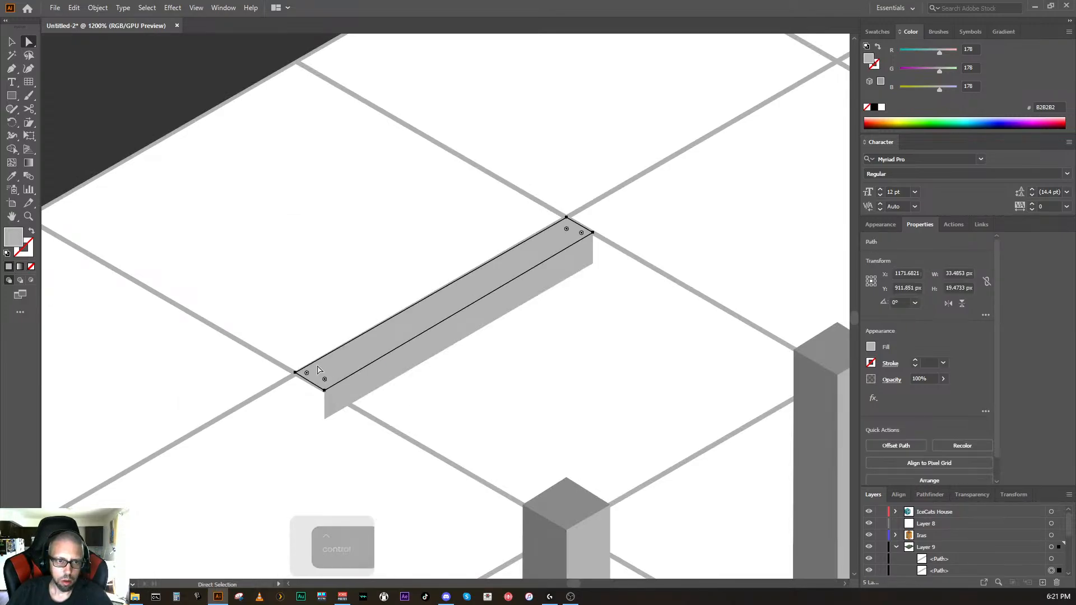
pyautogui.click(11, 176)
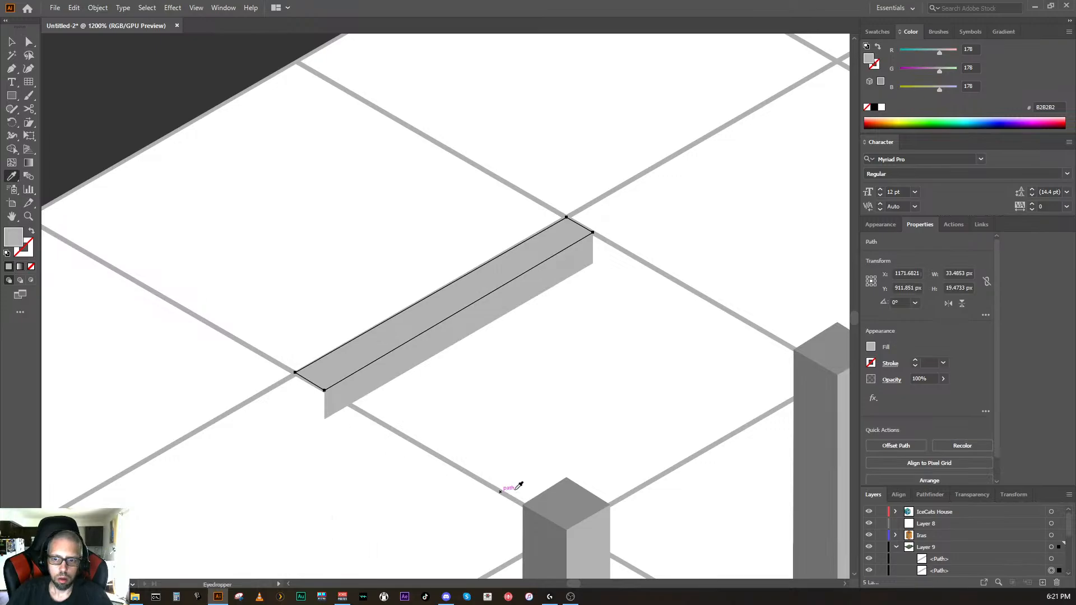
pyautogui.click(568, 497)
pyautogui.keyDown('ctrl'); pyautogui.click(460, 408); pyautogui.keyUp('ctrl')
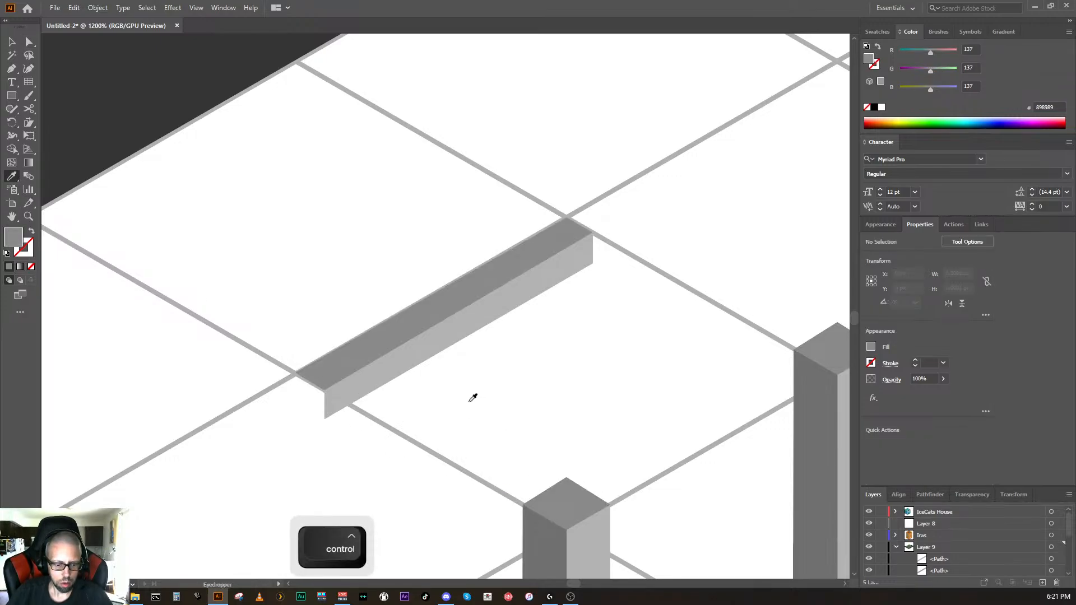
pyautogui.press('a')
pyautogui.moveTo(479, 406); pyautogui.dragTo(372, 301)
pyautogui.press('v')
pyautogui.moveTo(396, 355); pyautogui.dragTo(404, 377)
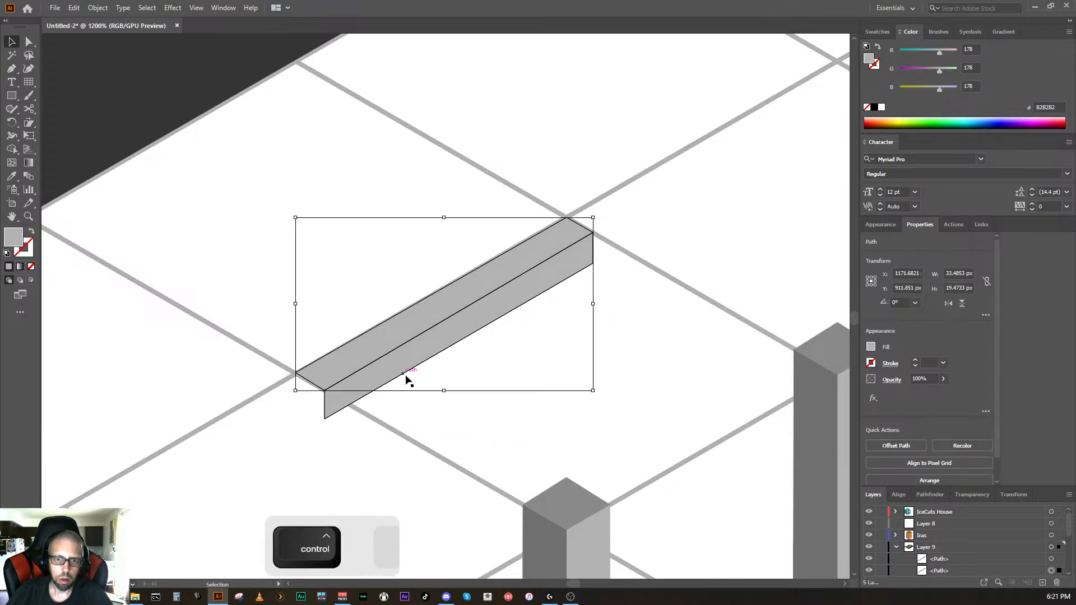
pyautogui.click(439, 375)
pyautogui.press('ctrl')
pyautogui.press('ctrl')
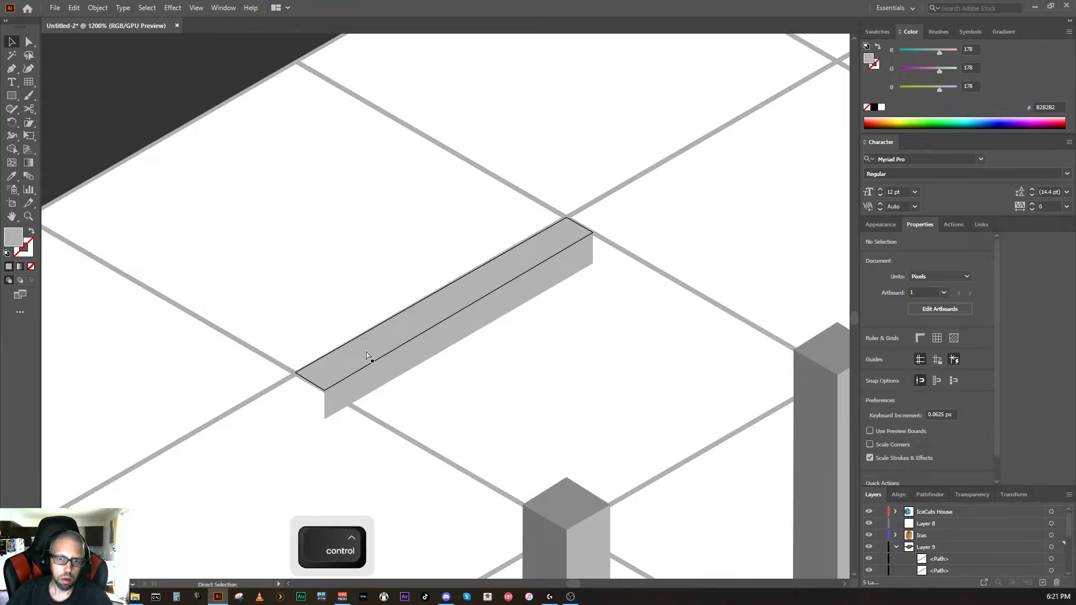
pyautogui.keyDown('ctrl'); pyautogui.click(367, 355); pyautogui.keyUp('ctrl')
pyautogui.hotkey('ctrl', 'z')
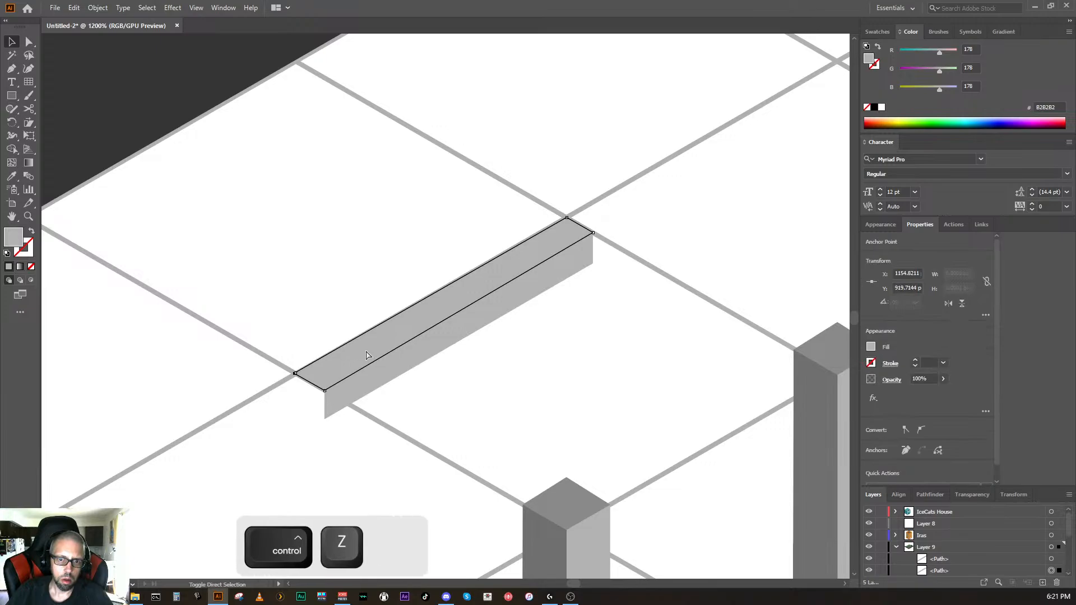
pyautogui.hotkey('ctrl', 'shift', 'z')
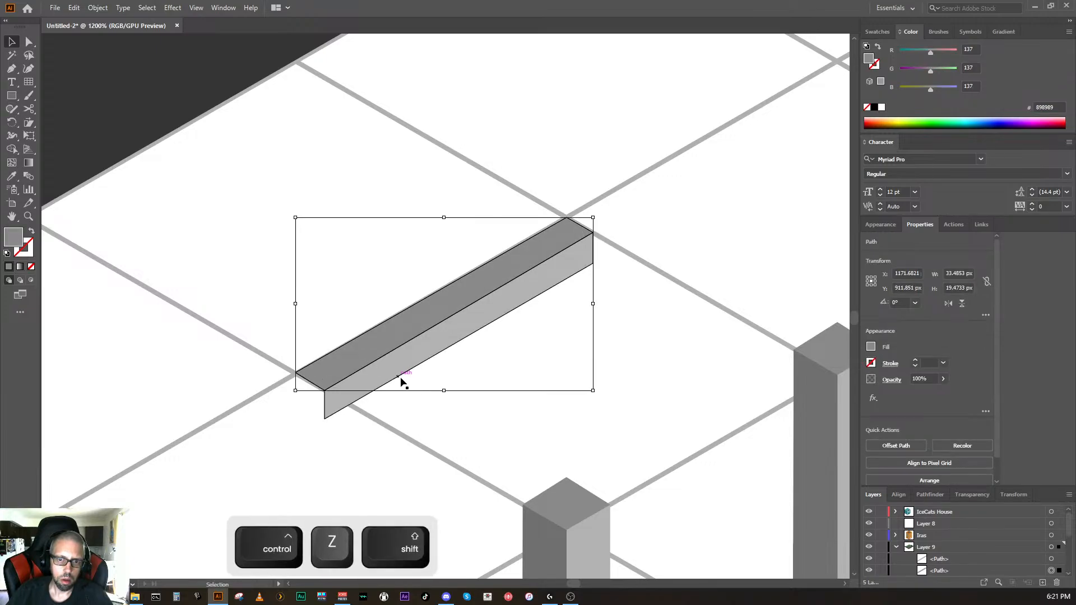
# Step: Select the rail's top and front faces together and move them down between the two grey posts
pyautogui.click(426, 387)
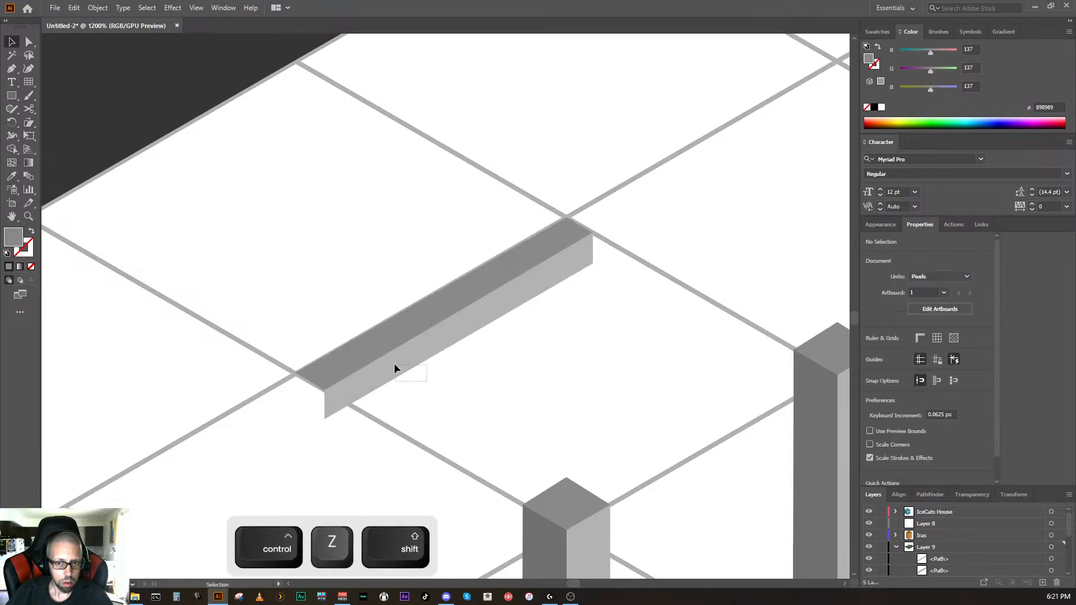
pyautogui.moveTo(363, 321); pyautogui.dragTo(357, 313)
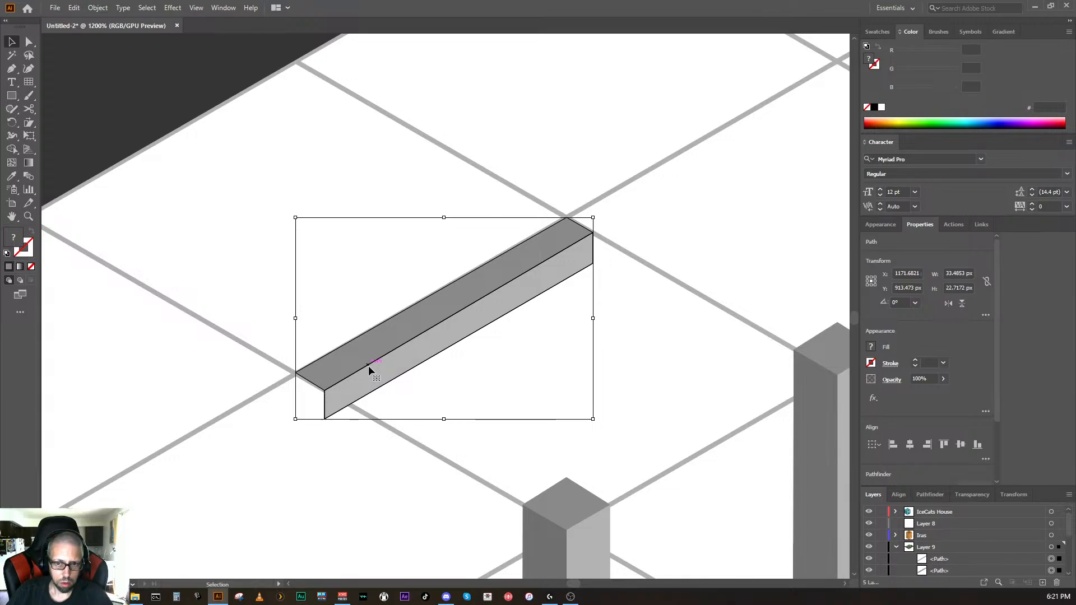
pyautogui.moveTo(370, 367); pyautogui.dragTo(615, 582)
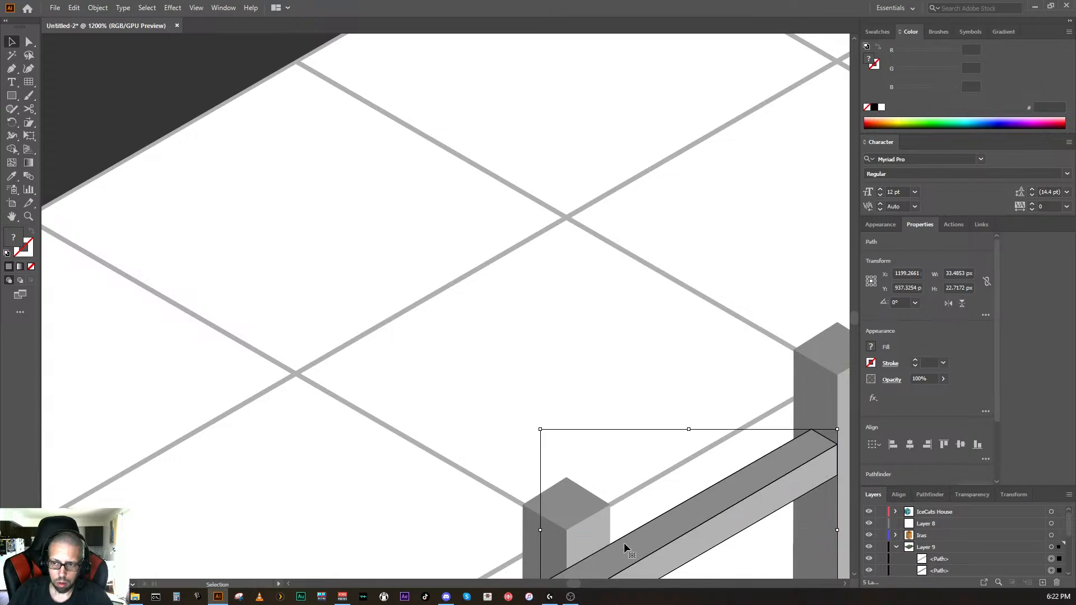
pyautogui.press('space')
pyautogui.moveTo(665, 493); pyautogui.dragTo(507, 207)
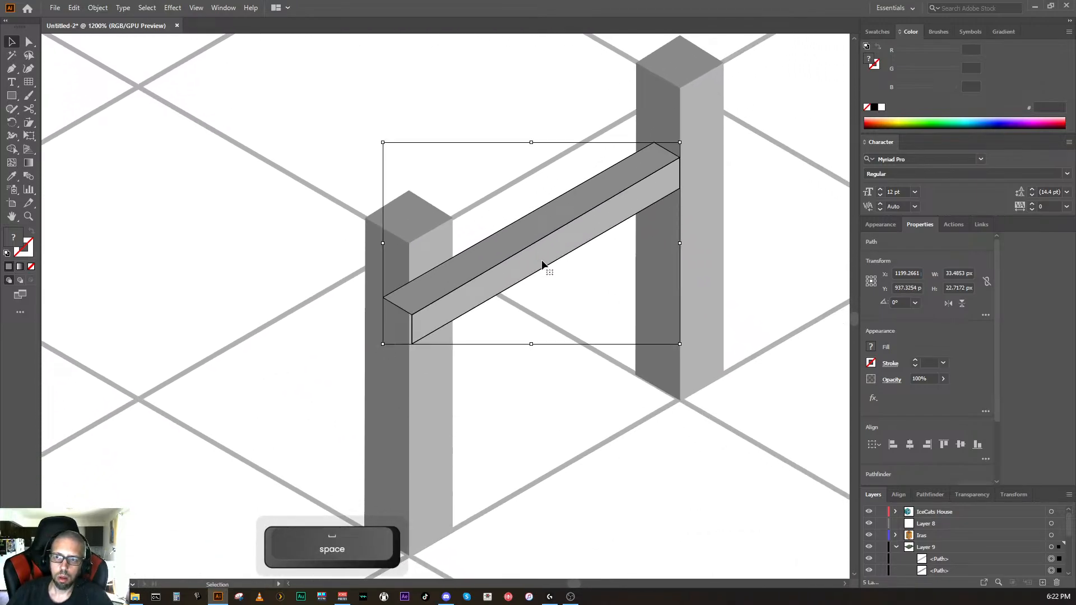
# Step: Nudge both rail faces about 0.7 px to the left so their front ends sit just left of the posts' front vertical edges
pyautogui.press('Left')
pyautogui.press('Left')
pyautogui.press('Left')
pyautogui.press('Left')
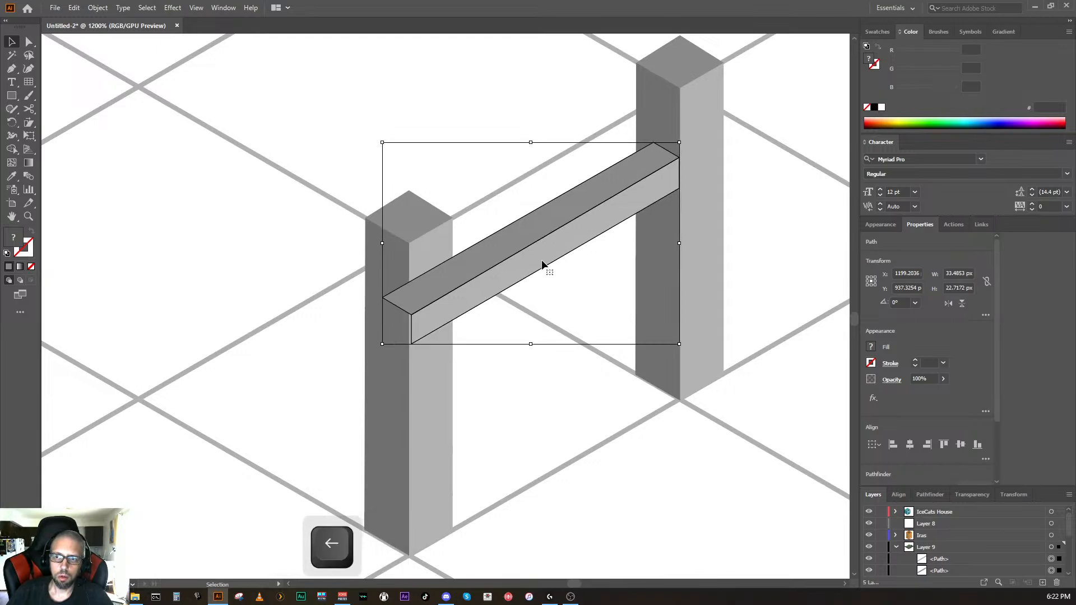
pyautogui.press('Left')
pyautogui.press('Left')
pyautogui.press('Left')
pyautogui.press('Left')
pyautogui.press('Left')
pyautogui.press('Right')
pyautogui.press('Right')
pyautogui.press('Right')
pyautogui.press('Right')
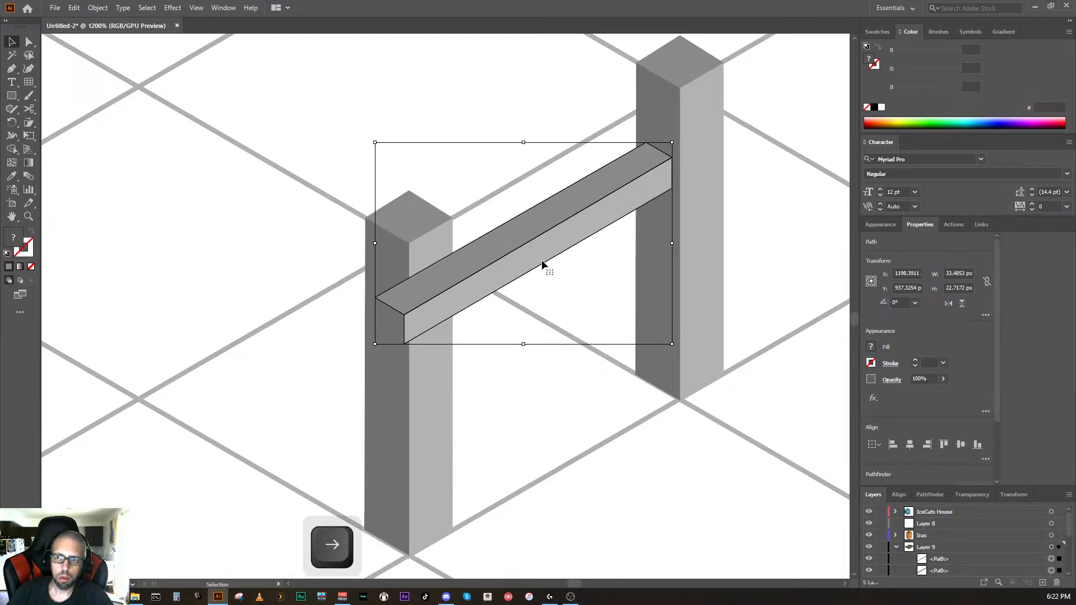
pyautogui.press('Right')
pyautogui.press('Left')
pyautogui.press('Left')
pyautogui.press('Left')
pyautogui.press('Right')
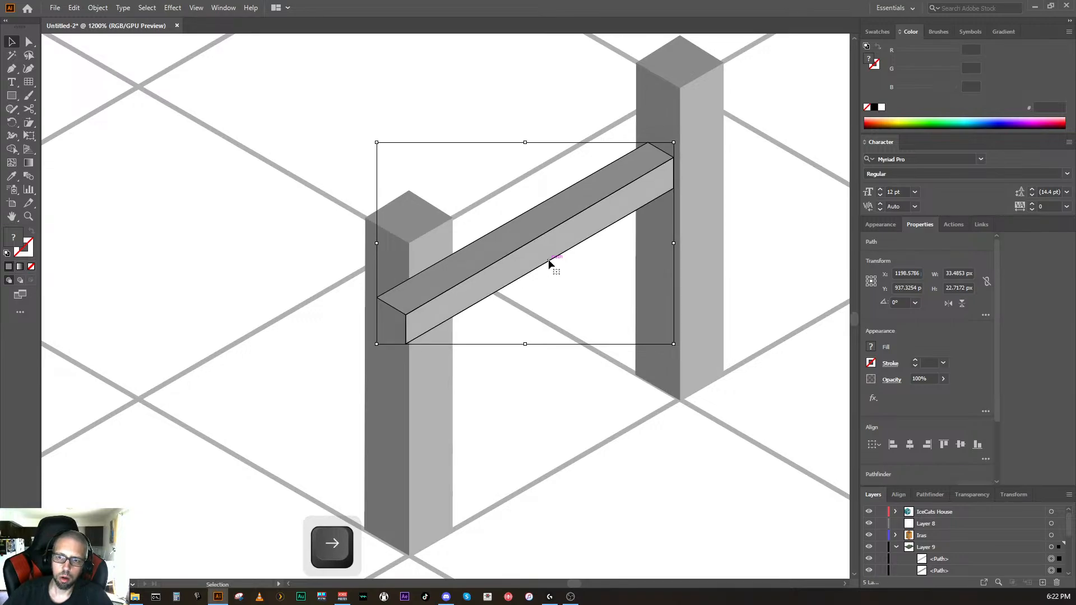
pyautogui.click(608, 453)
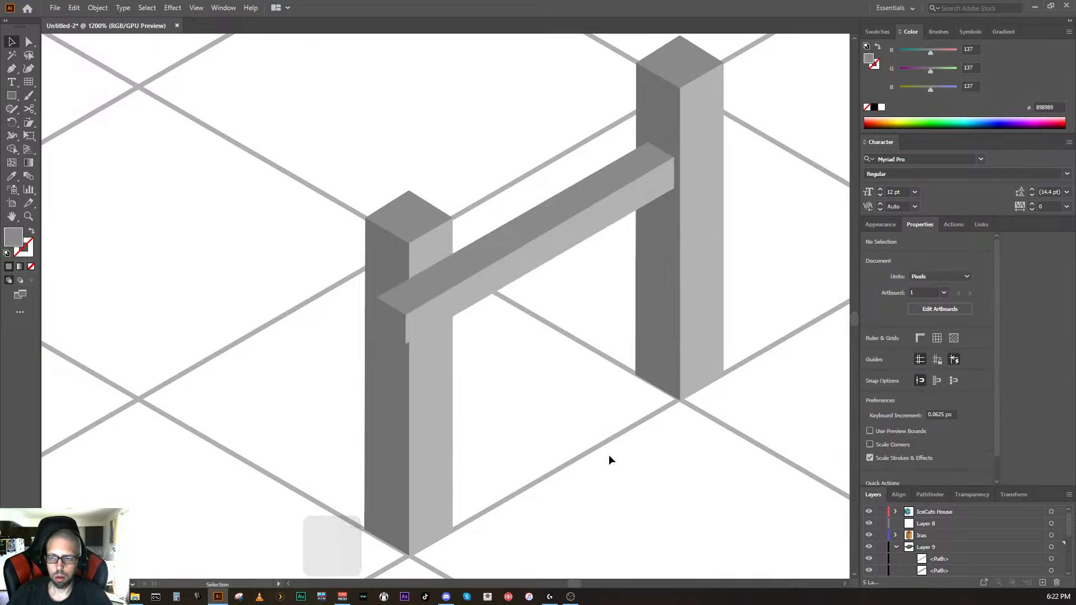
pyautogui.click(444, 321)
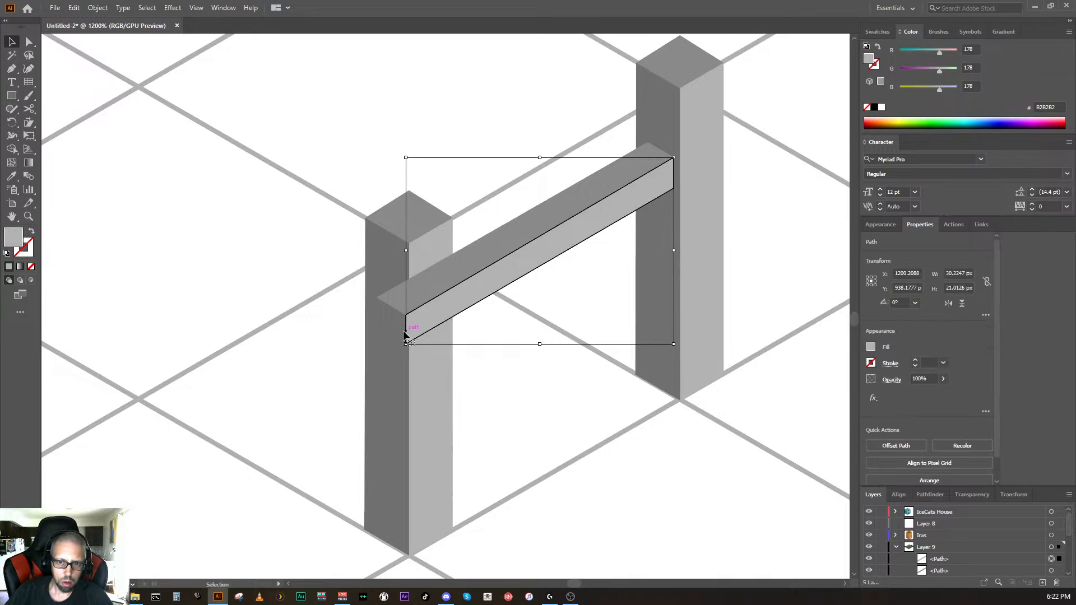
pyautogui.keyDown('shift'); pyautogui.click(420, 298); pyautogui.keyUp('shift')
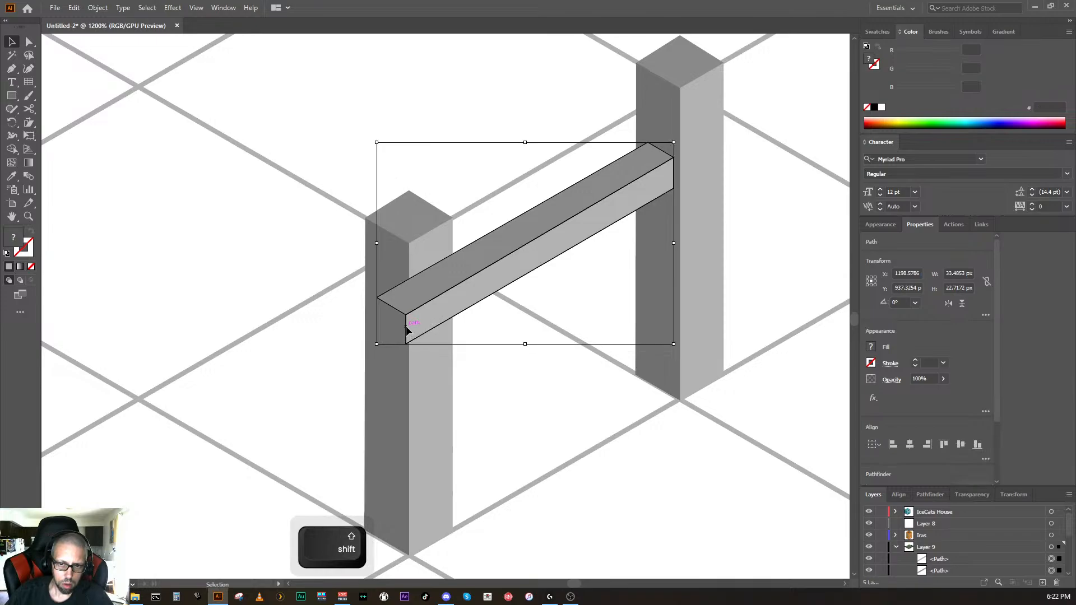
pyautogui.moveTo(406, 330); pyautogui.dragTo(415, 325)
pyautogui.hotkey('ctrl', 'z')
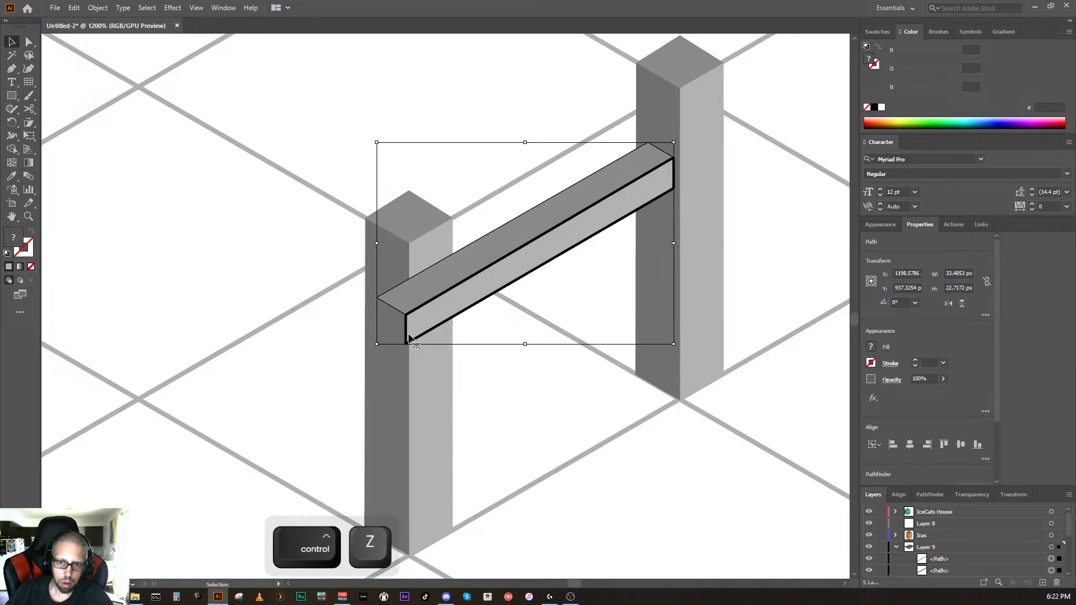
# Step: Shorten the rail's front face by sliding its two near corner points along the rail to the front post's right vertical edge
pyautogui.click(350, 409)
pyautogui.click(407, 338)
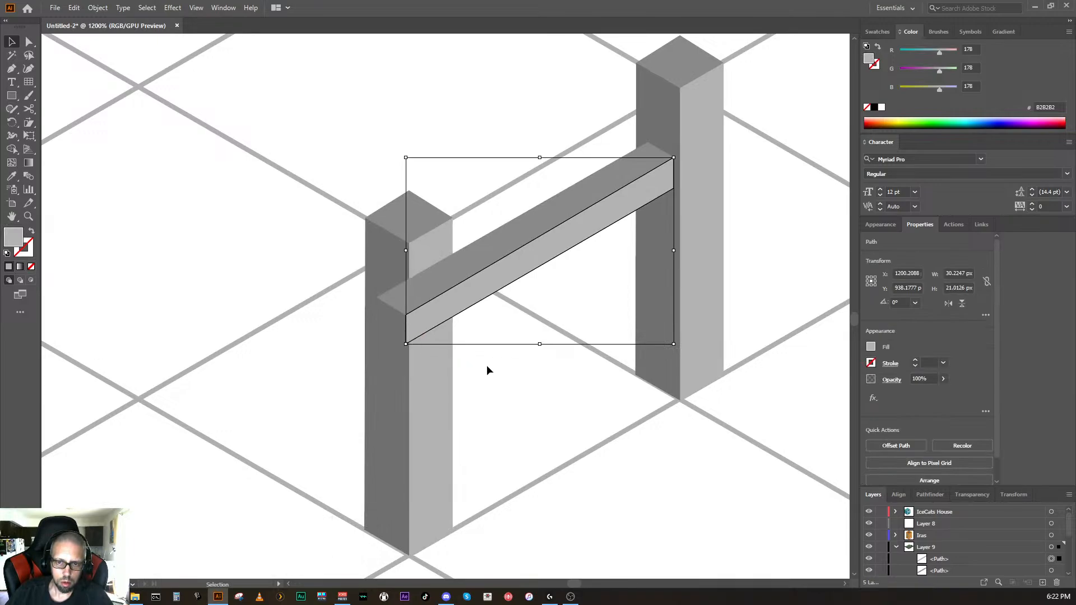
pyautogui.click(29, 41)
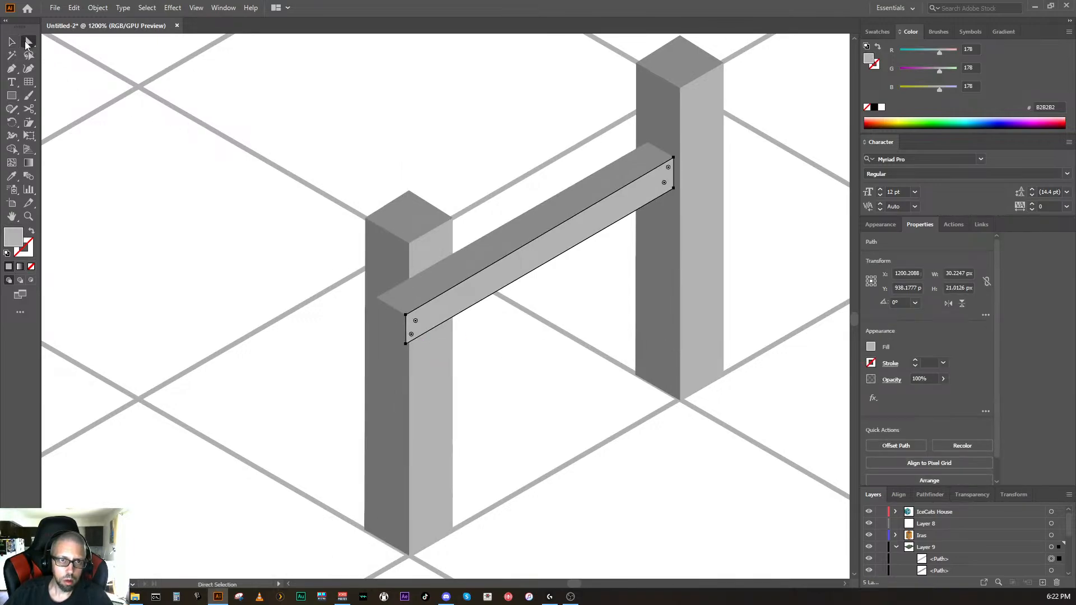
pyautogui.click(405, 344)
pyautogui.press('shift')
pyautogui.keyDown('shift'); pyautogui.click(405, 324); pyautogui.keyUp('shift')
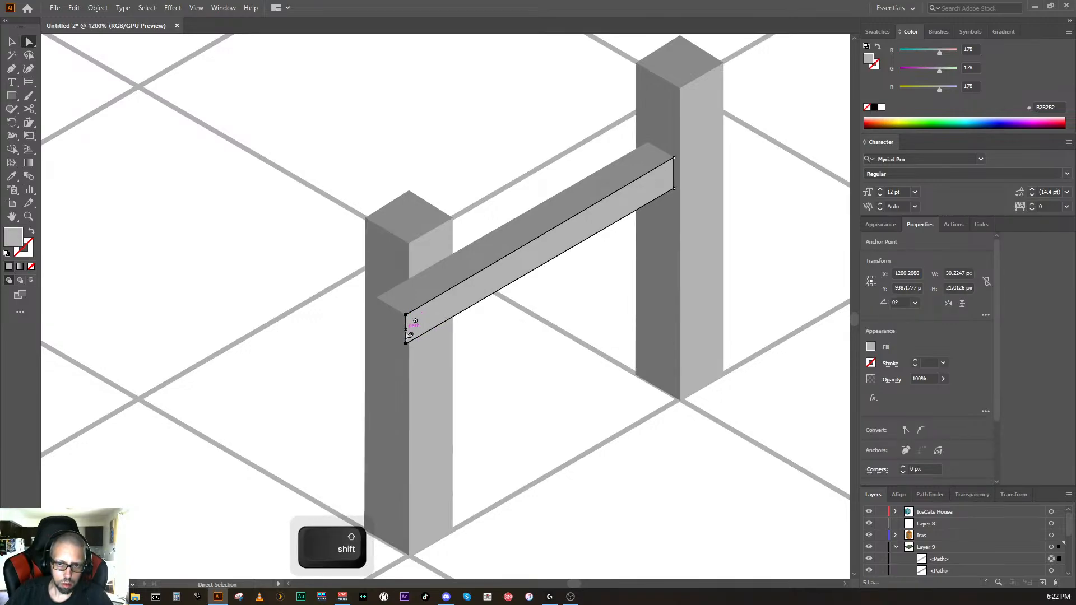
pyautogui.moveTo(407, 333); pyautogui.dragTo(454, 304)
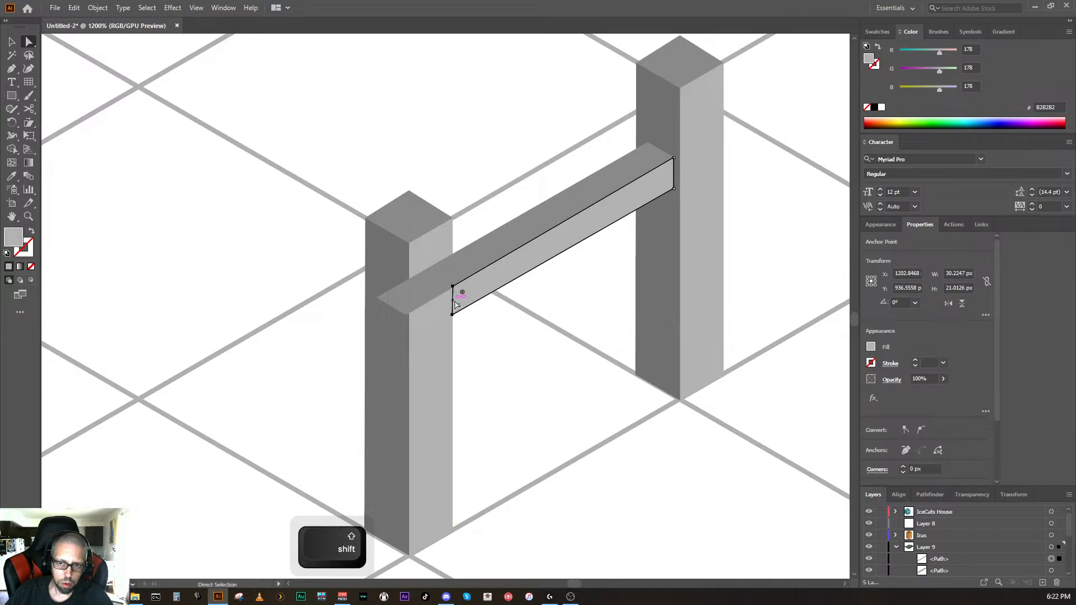
# Step: Nudge the lower near corner of the rail's front face down by one 0.0625 px increment
pyautogui.click(497, 339)
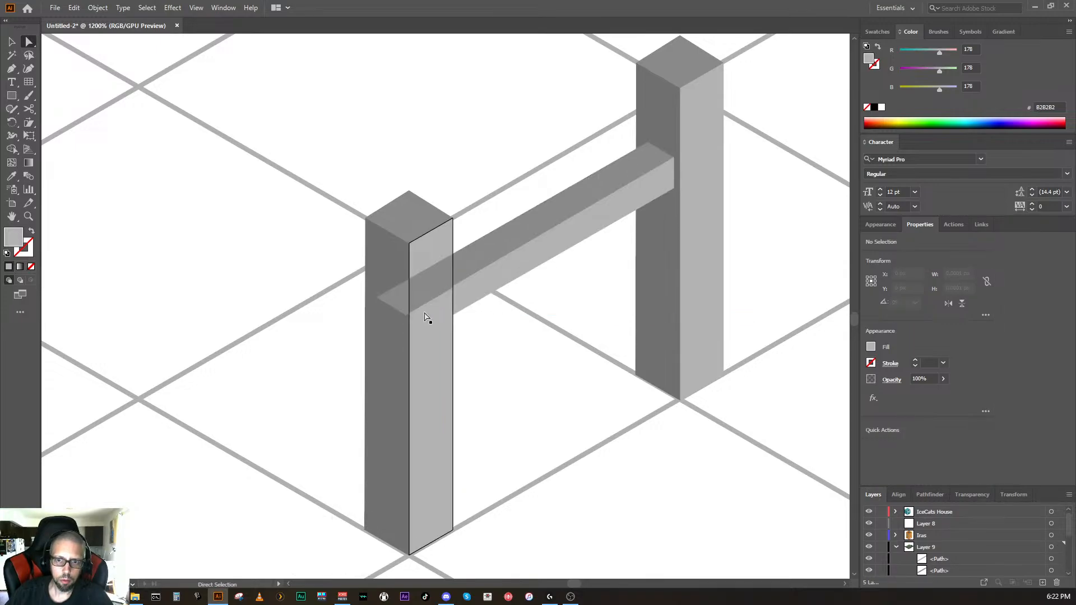
pyautogui.click(460, 301)
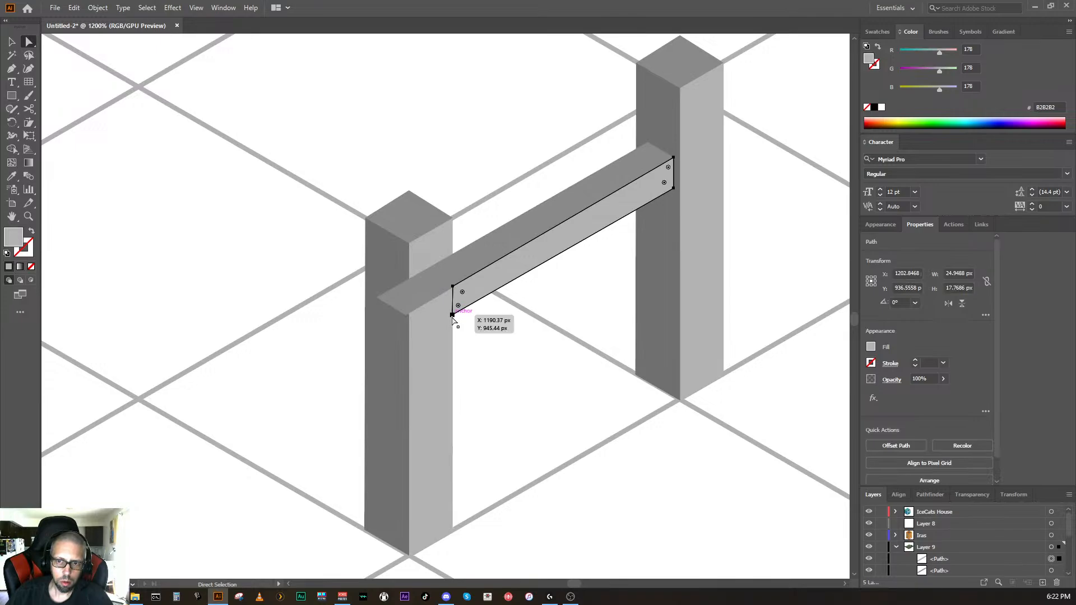
pyautogui.click(452, 316)
pyautogui.press('shift')
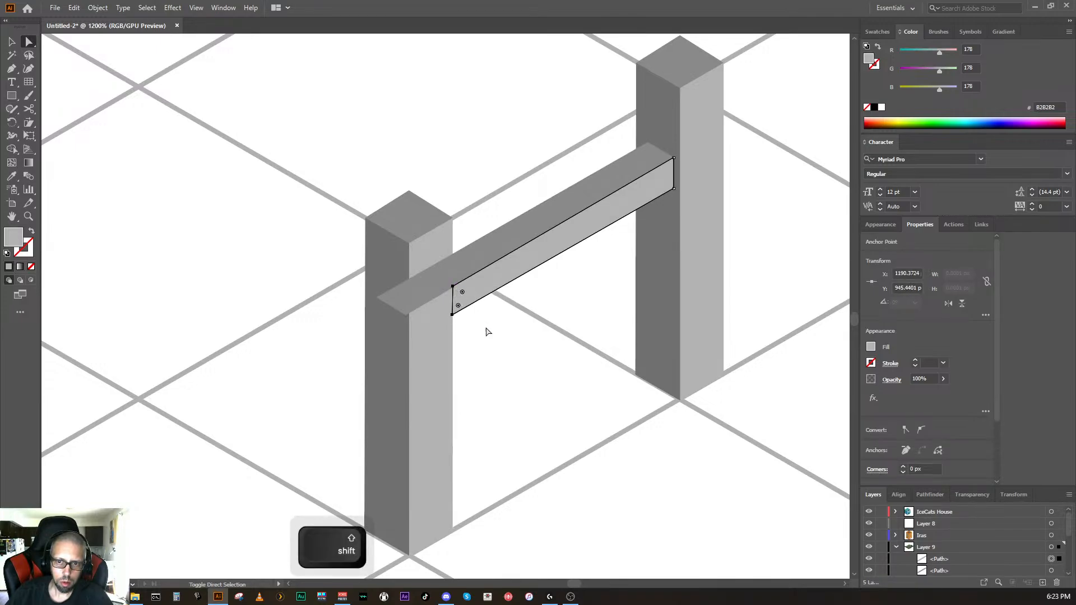
pyautogui.press('Down')
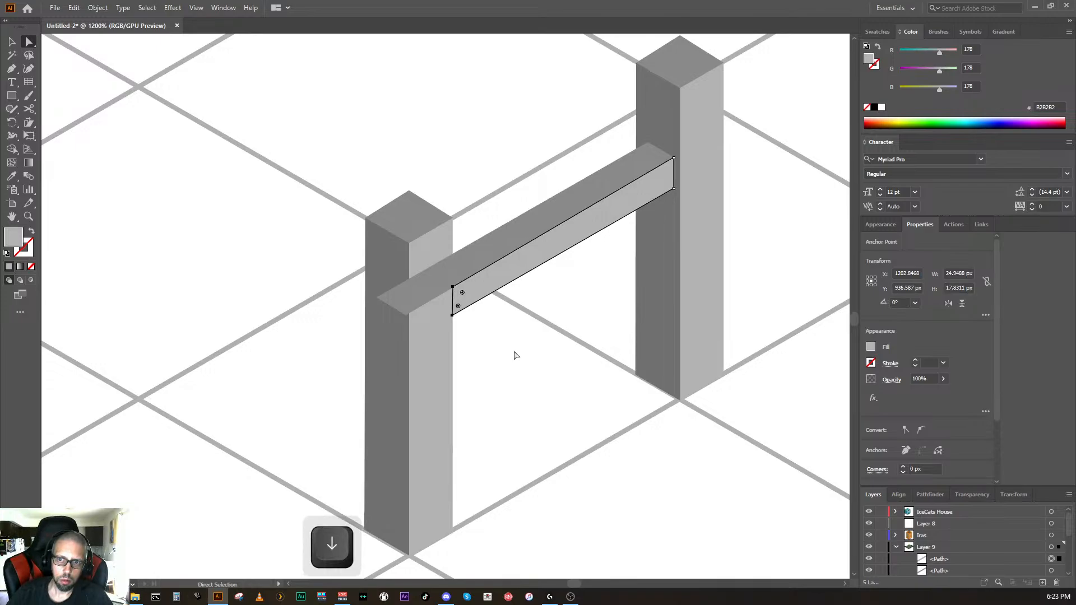
pyautogui.click(520, 363)
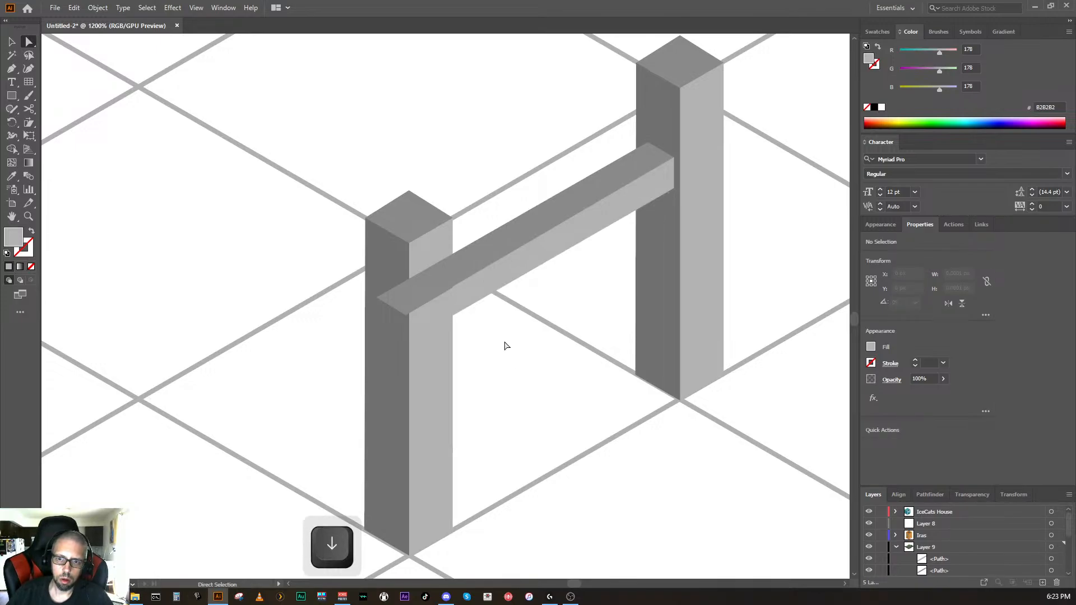
# Step: Nudge both near corner points of the rail's front face down by 0.125 px together
pyautogui.click(455, 297)
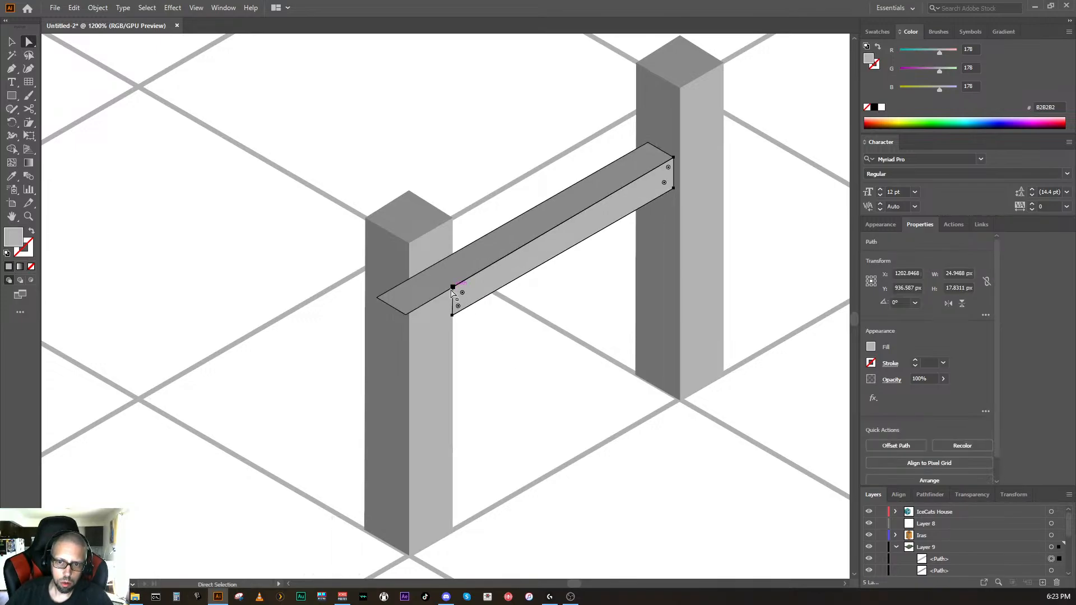
pyautogui.moveTo(451, 290); pyautogui.dragTo(453, 292)
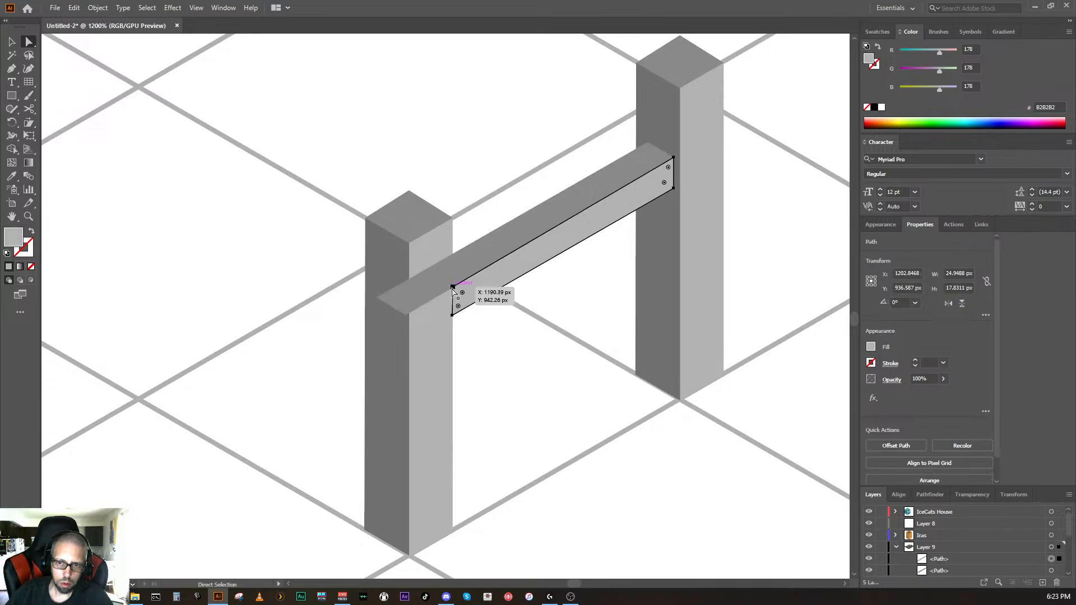
pyautogui.click(452, 289)
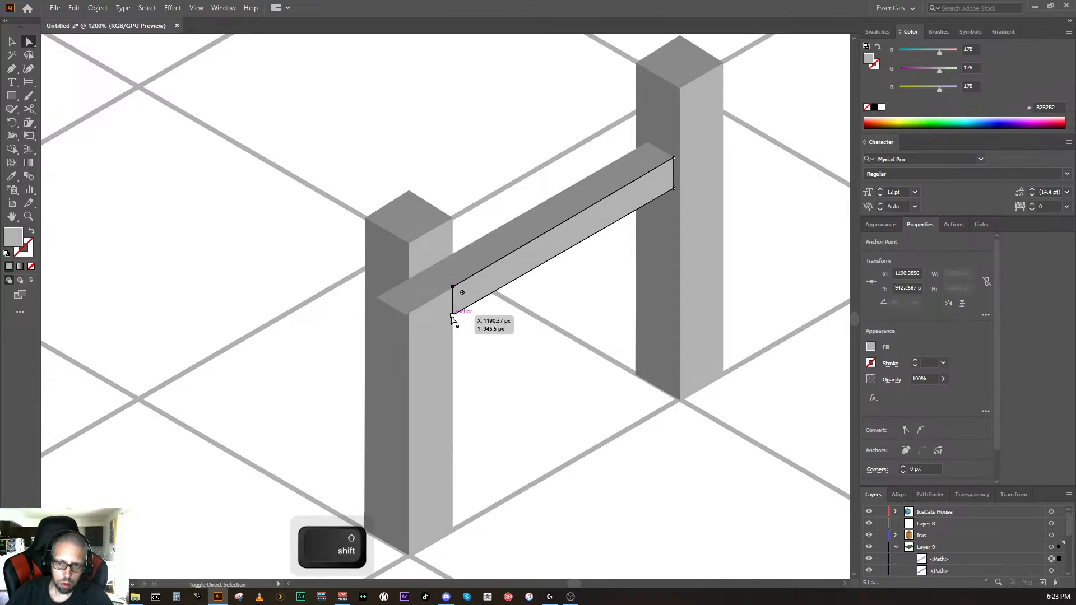
pyautogui.keyDown('shift'); pyautogui.click(452, 316); pyautogui.keyUp('shift')
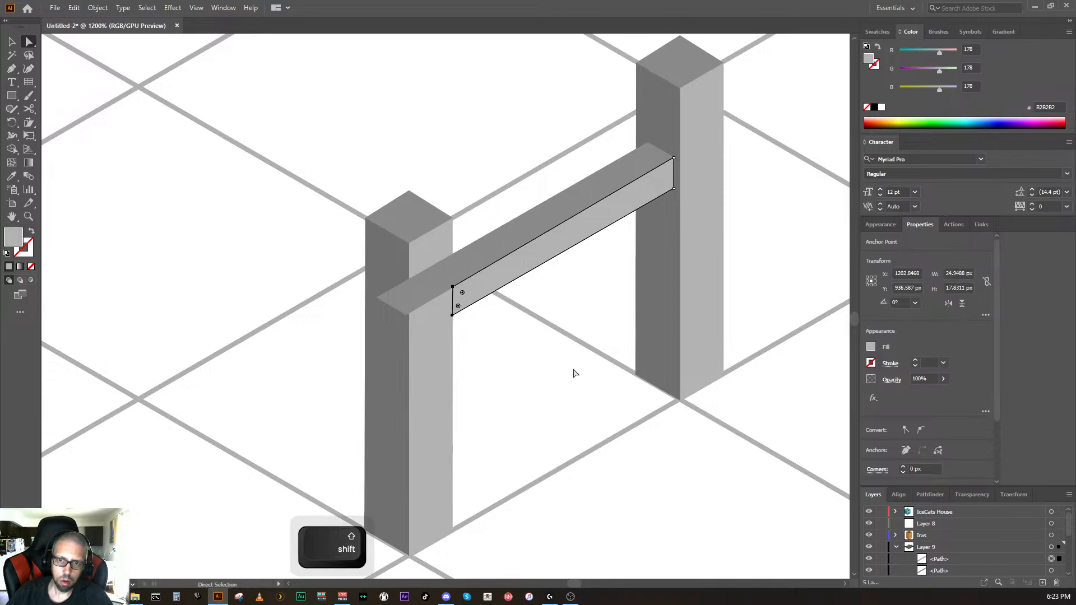
pyautogui.press('Down')
pyautogui.press('Down')
pyautogui.click(536, 385)
# Step: Shorten the rail's top face by sliding its near corners along the rail and snap its front corner to the front face's upper near corner
pyautogui.click(416, 308)
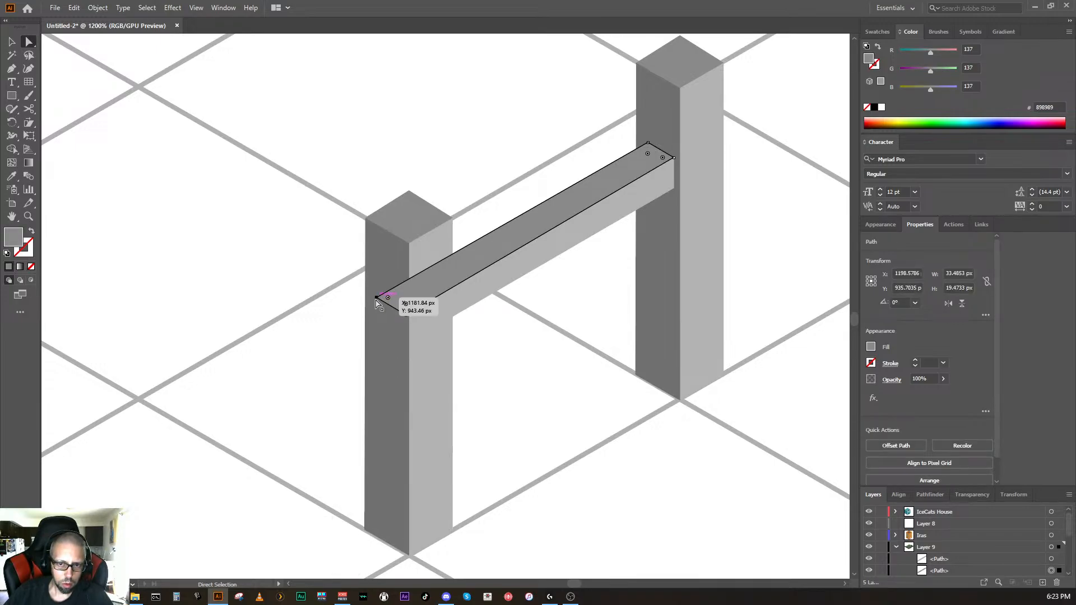
pyautogui.click(377, 300)
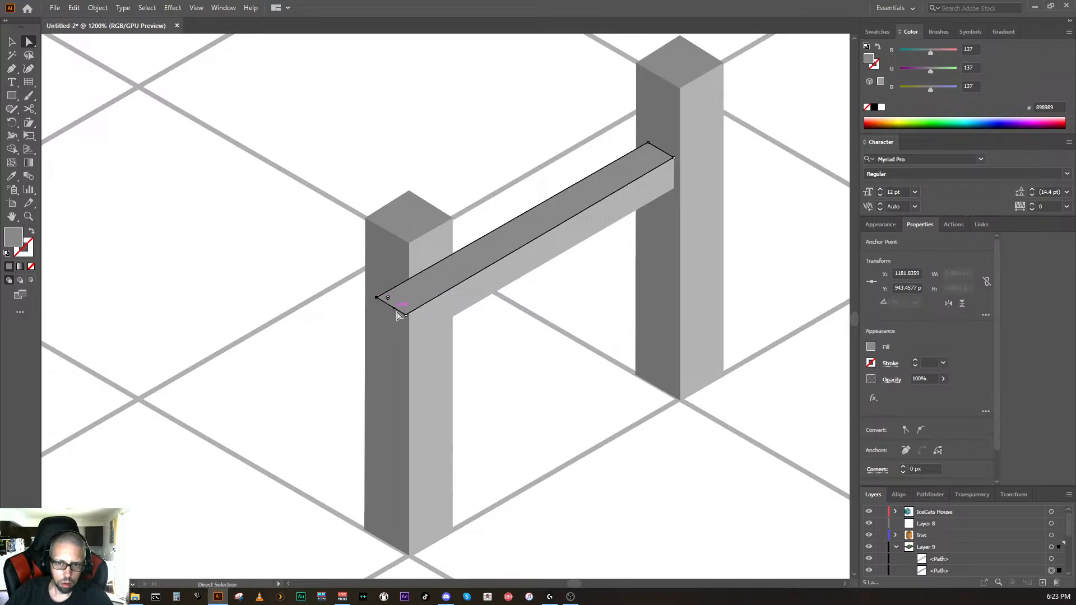
pyautogui.keyDown('shift'); pyautogui.click(401, 313); pyautogui.keyUp('shift')
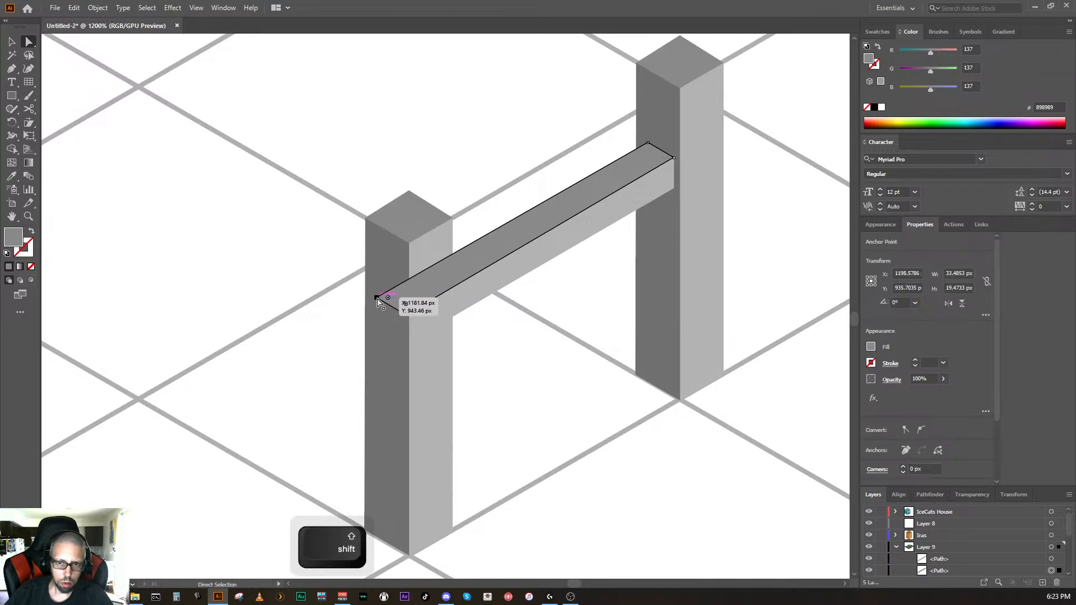
pyautogui.moveTo(376, 300); pyautogui.dragTo(431, 271)
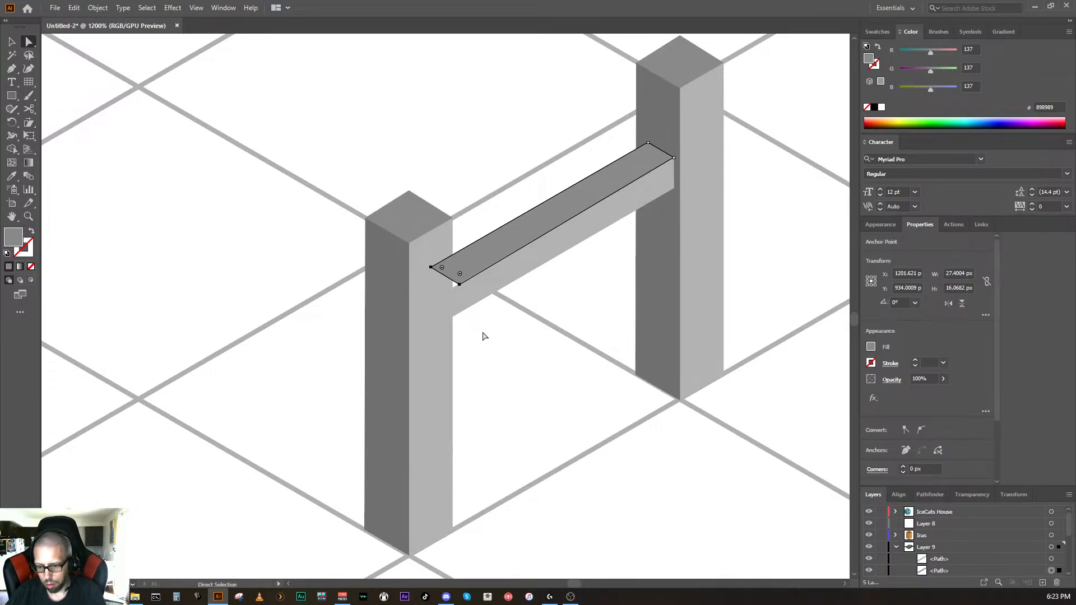
pyautogui.press('ctrl')
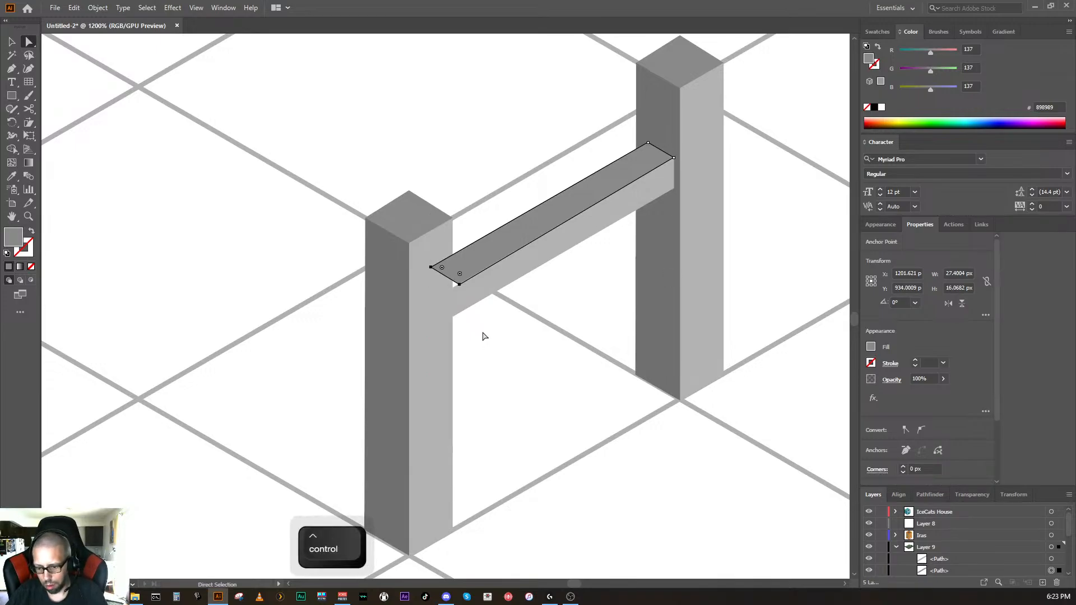
pyautogui.hotkey('ctrl', '=')
pyautogui.hotkey('ctrl', '=')
pyautogui.hotkey('ctrl', '=')
pyautogui.hotkey('ctrl', '=')
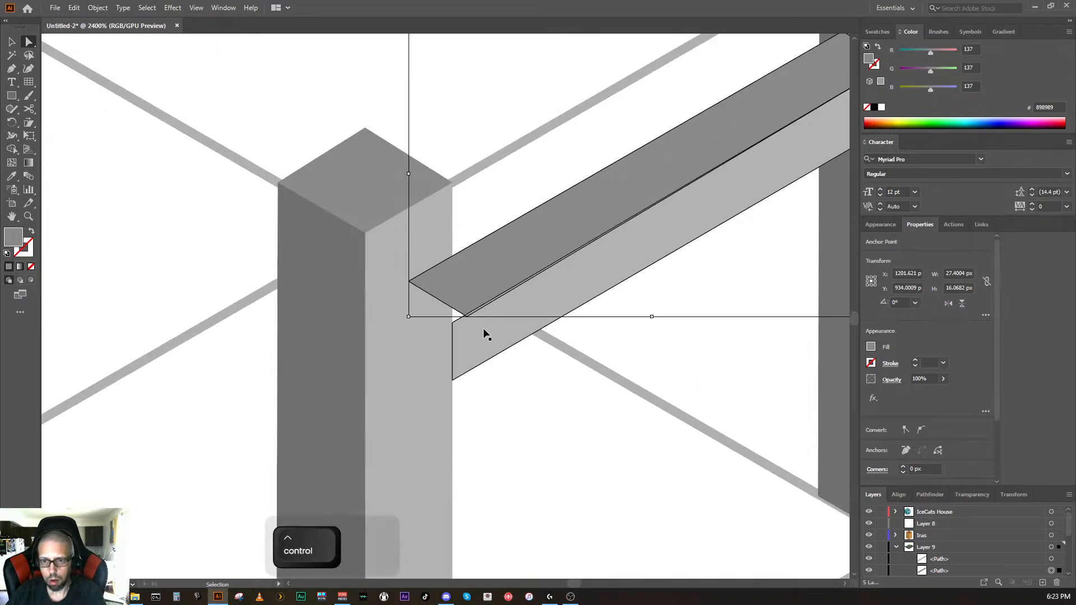
pyautogui.hotkey('ctrl', '=')
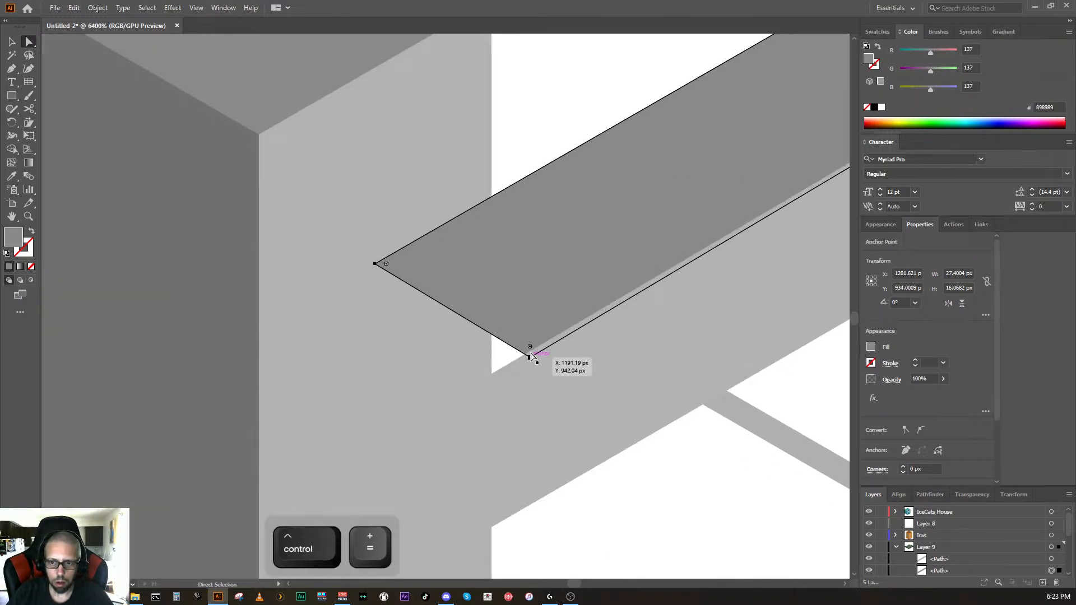
pyautogui.moveTo(530, 354); pyautogui.dragTo(491, 375)
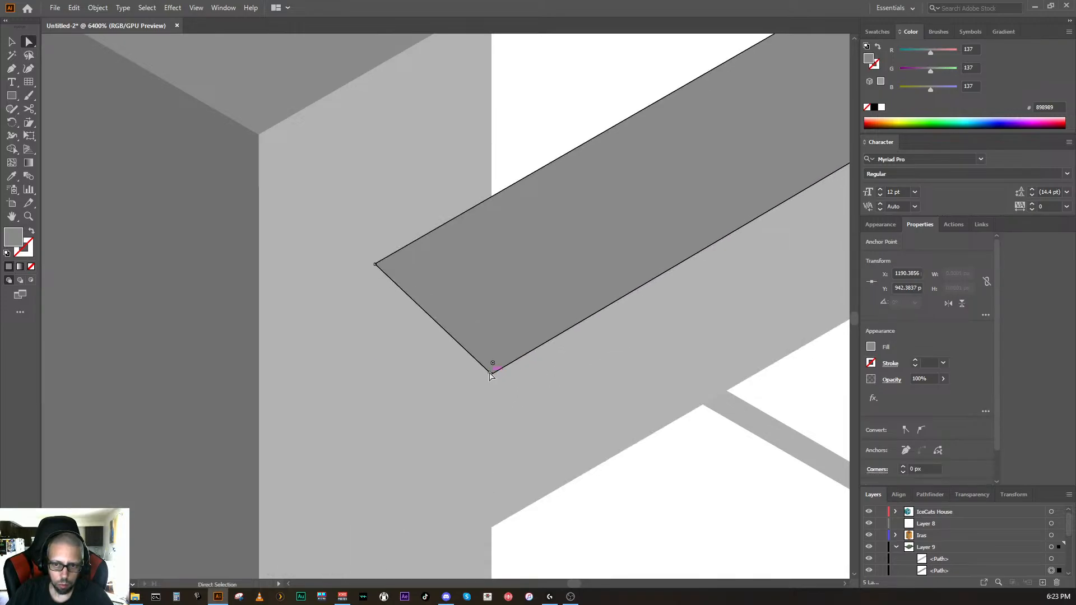
# Step: Move the top face's remaining near corner onto the front post's right vertical edge, in line with the rail's back edge
pyautogui.click(375, 264)
pyautogui.moveTo(375, 263); pyautogui.dragTo(491, 227)
pyautogui.moveTo(492, 229); pyautogui.dragTo(490, 197)
pyautogui.hotkey('ctrl', '-')
pyautogui.hotkey('ctrl', '-')
pyautogui.hotkey('ctrl', '-')
pyautogui.hotkey('ctrl', '-')
pyautogui.hotkey('ctrl', '-')
pyautogui.hotkey('ctrl', '-')
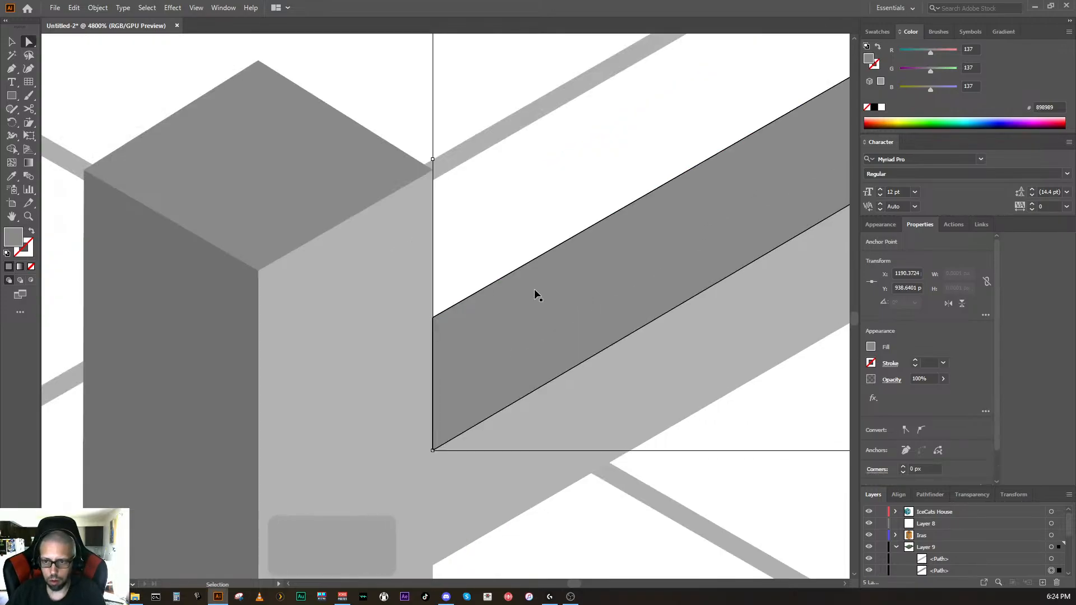
pyautogui.click(649, 492)
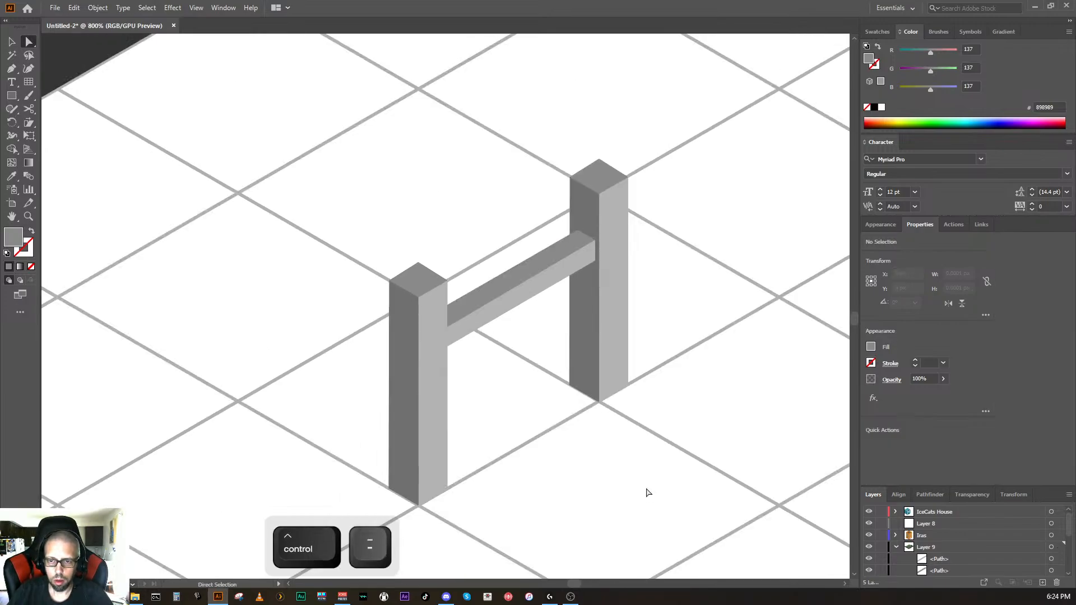
# Step: Examine the trimmed rail between the two posts from a distance
pyautogui.press('space')
pyautogui.moveTo(641, 491); pyautogui.dragTo(489, 456)
pyautogui.hotkey('ctrl', '-')
pyautogui.hotkey('ctrl', '-')
pyautogui.hotkey('ctrl', '-')
pyautogui.hotkey('ctrl', '-')
pyautogui.hotkey('ctrl', '-')
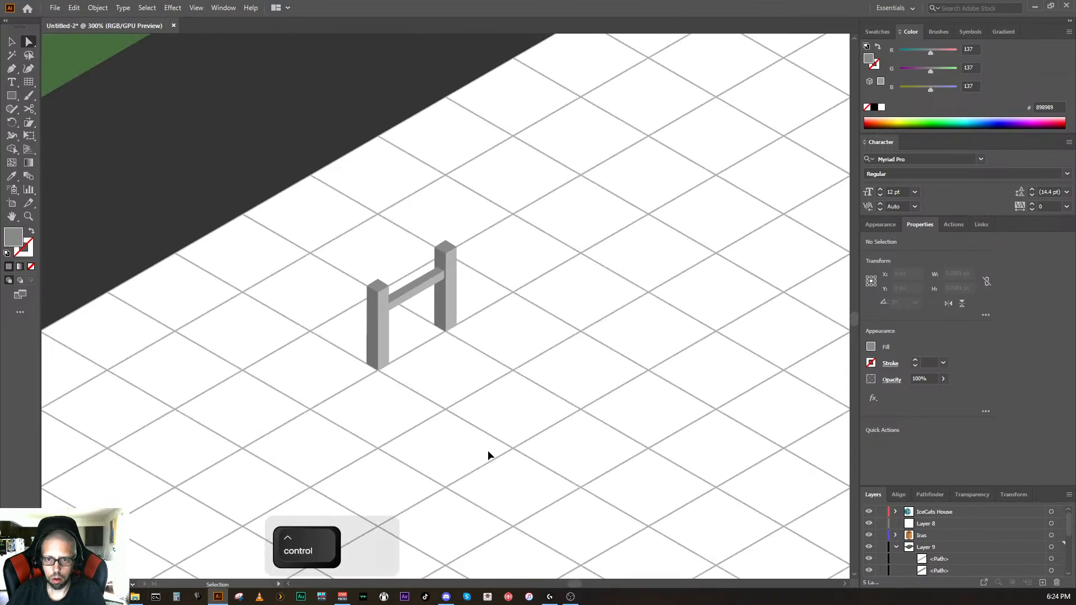
pyautogui.hotkey('ctrl', '+')
pyautogui.hotkey('ctrl', '+')
pyautogui.hotkey('ctrl', '+')
pyautogui.hotkey('ctrl', '+')
pyautogui.hotkey('ctrl', '+')
pyautogui.hotkey('ctrl', '+')
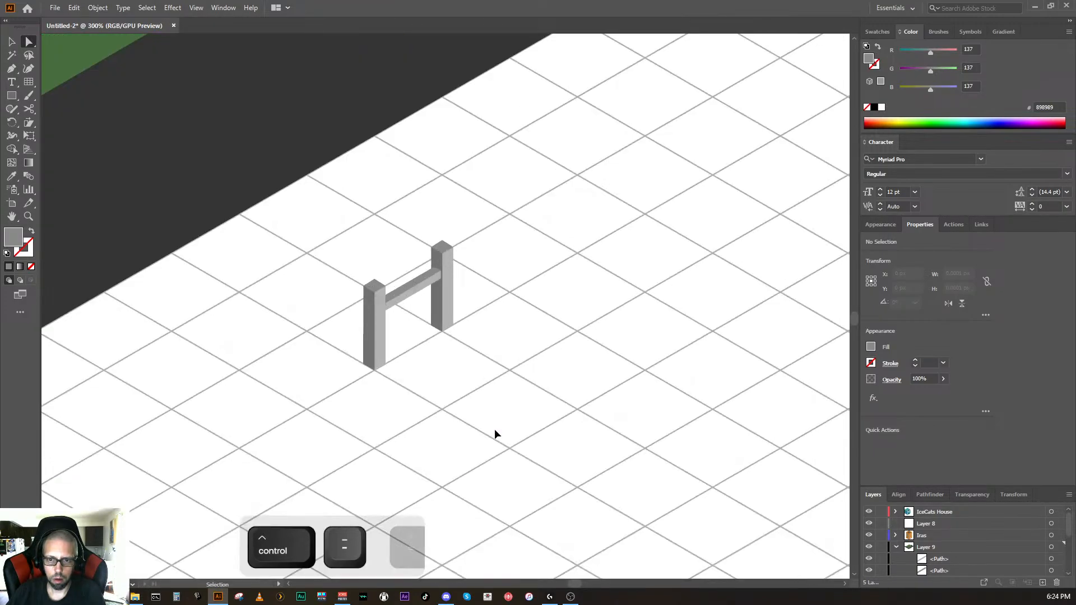
pyautogui.hotkey('ctrl', '+')
pyautogui.hotkey('ctrl', '-')
# Step: Select the rail's top and front faces together and switch to the Selection tool
pyautogui.moveTo(337, 279); pyautogui.dragTo(291, 202)
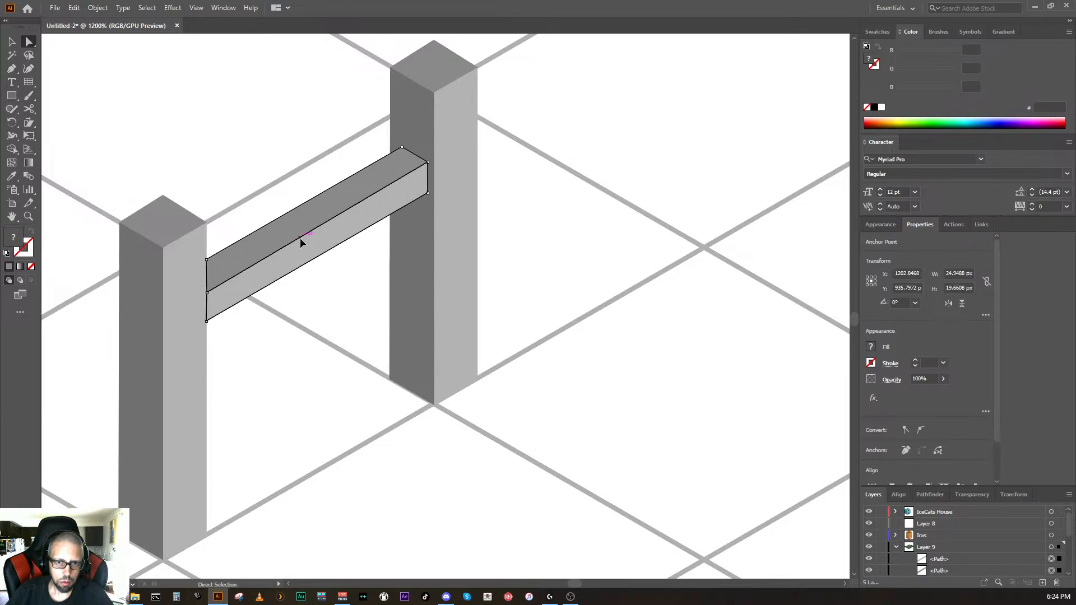
pyautogui.press('alt')
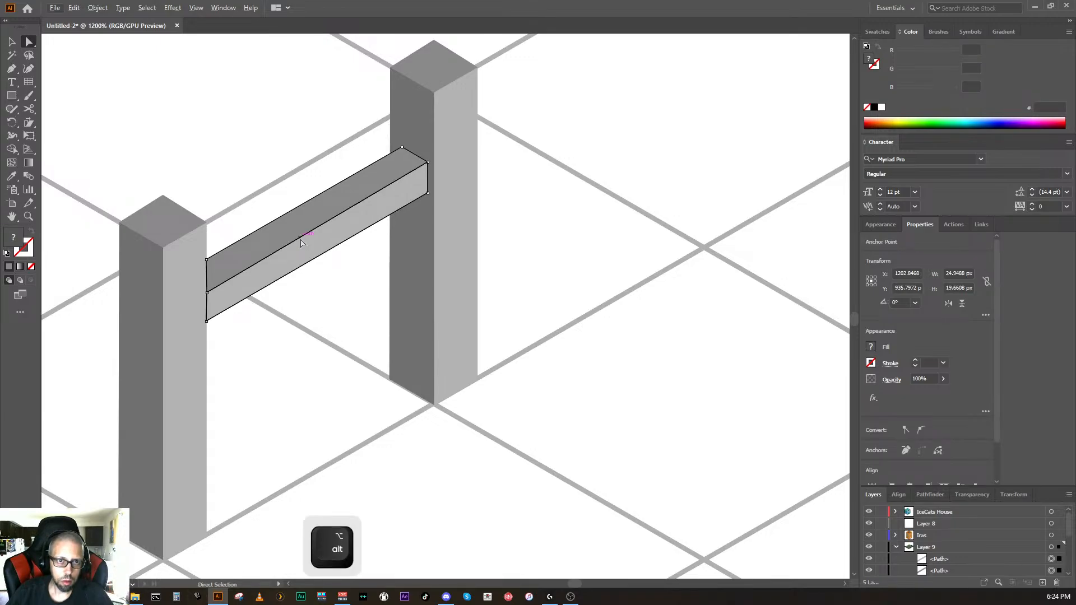
pyautogui.hotkey('alt', 'v')
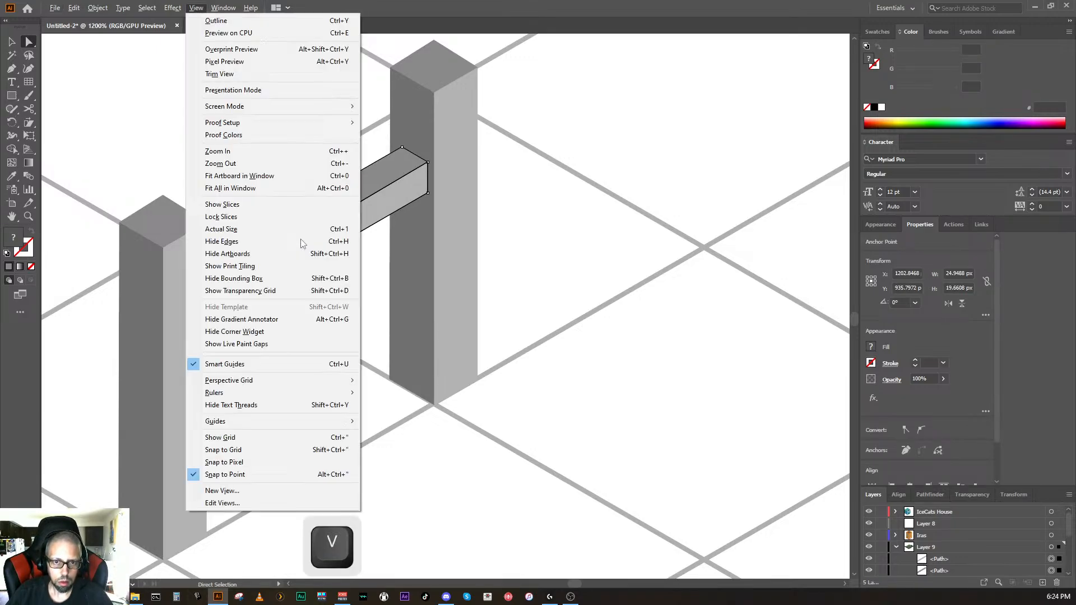
pyautogui.click(19, 45)
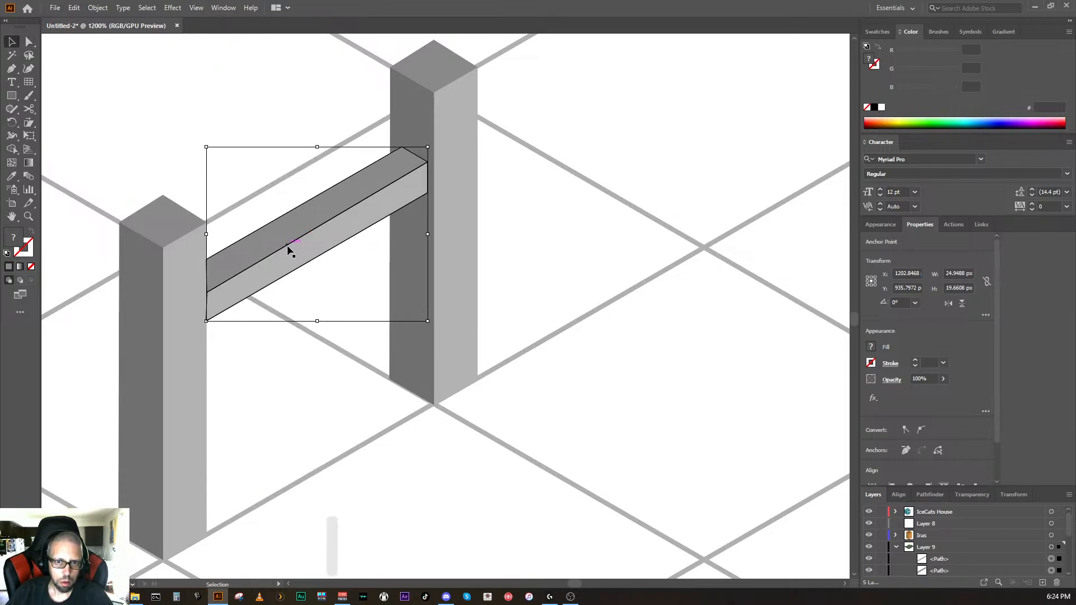
pyautogui.press('alt')
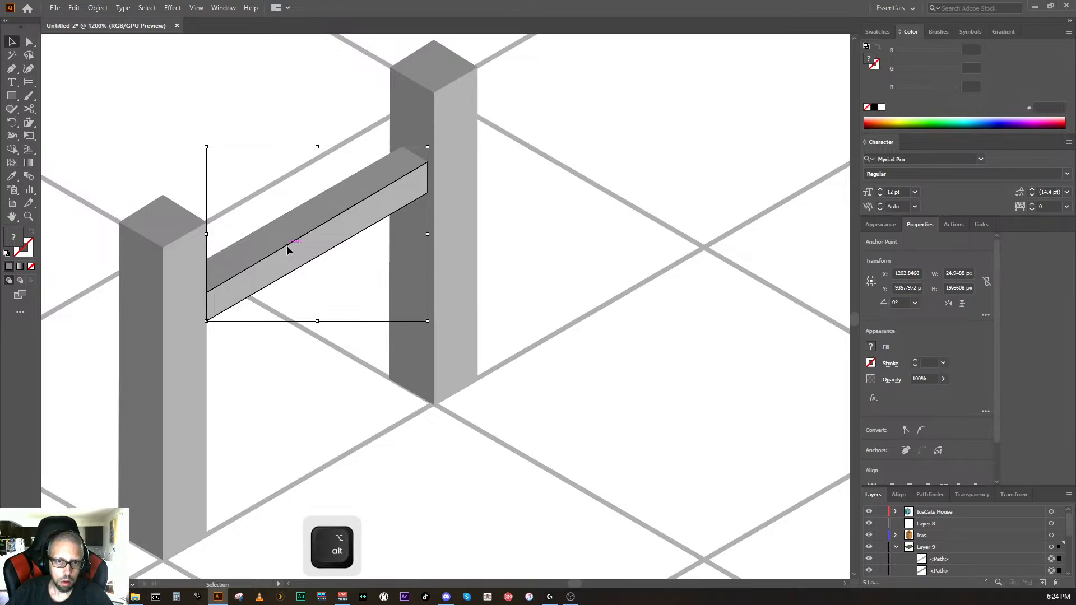
pyautogui.moveTo(286, 248); pyautogui.dragTo(298, 354)
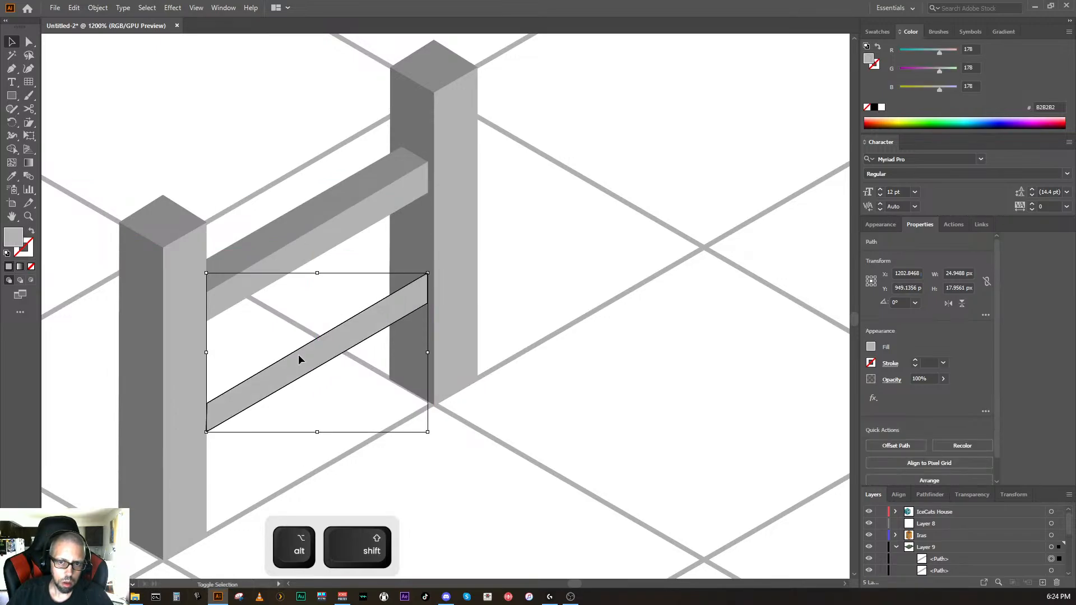
pyautogui.hotkey('ctrl', 'z')
# Step: Select both rail faces and place a duplicate straight below, offset about 8.52 px
pyautogui.keyDown('shift'); pyautogui.click(261, 242); pyautogui.keyUp('shift')
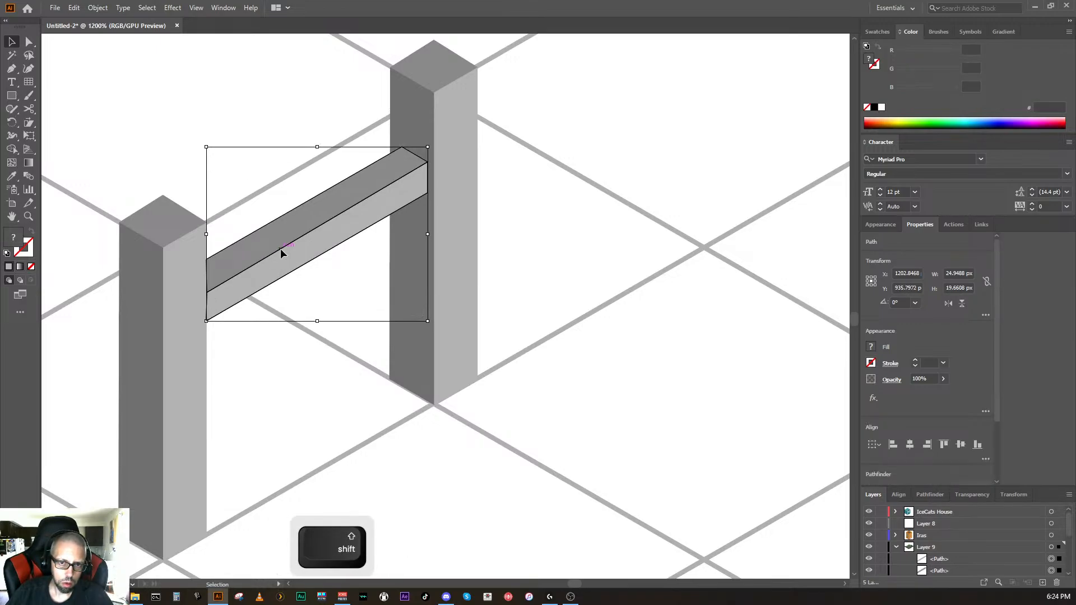
pyautogui.moveTo(280, 251); pyautogui.dragTo(313, 329)
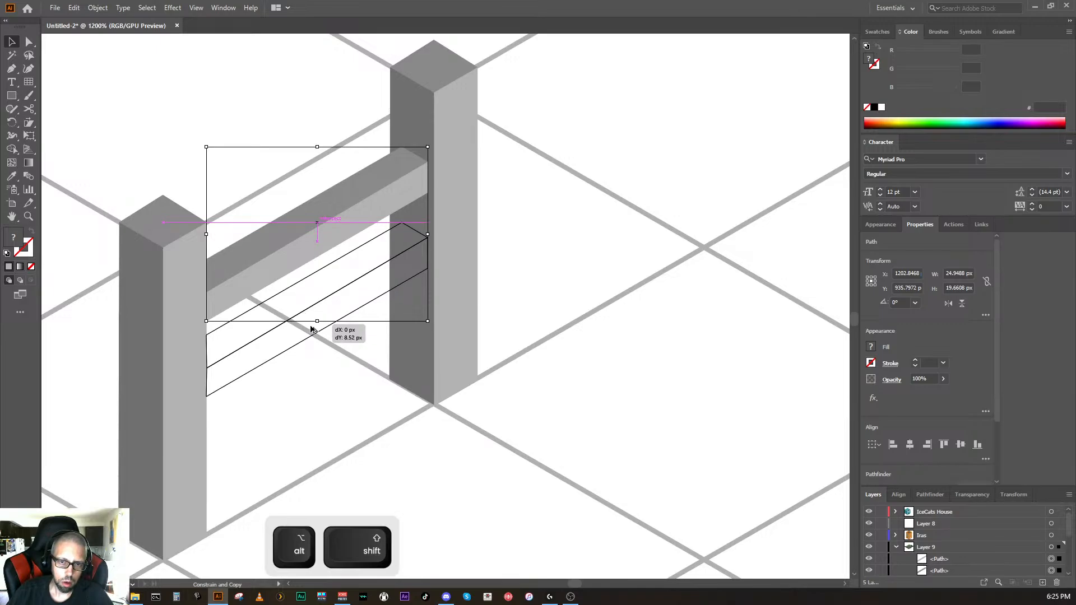
pyautogui.moveTo(311, 329); pyautogui.dragTo(311, 330)
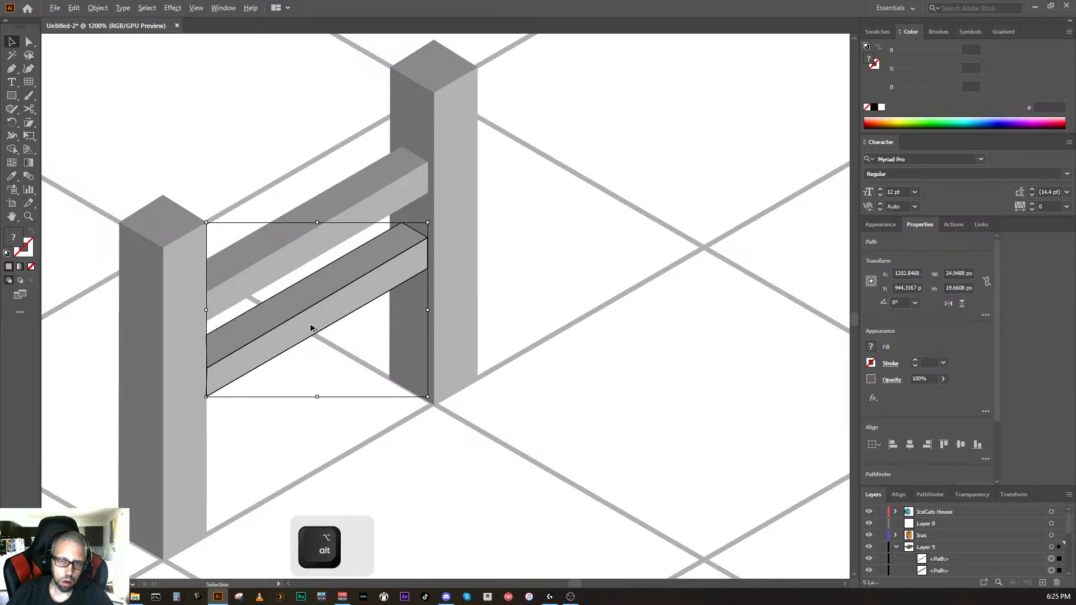
# Step: Repeat the downward duplication to add a third rail, undo the extra fourth copy, and deselect everything
pyautogui.hotkey('ctrl', 'd')
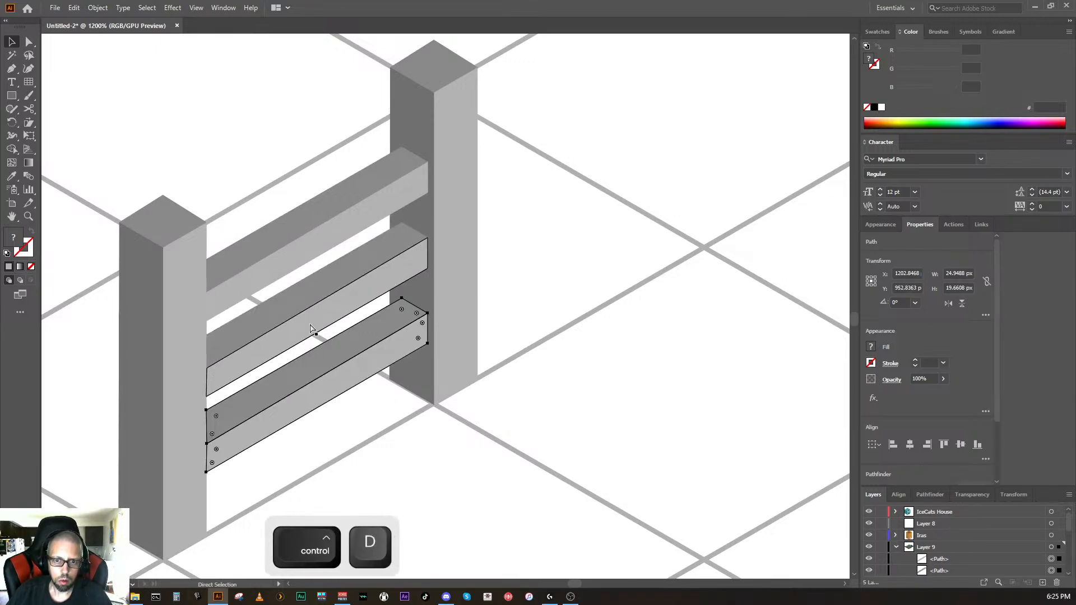
pyautogui.hotkey('ctrl', 'd')
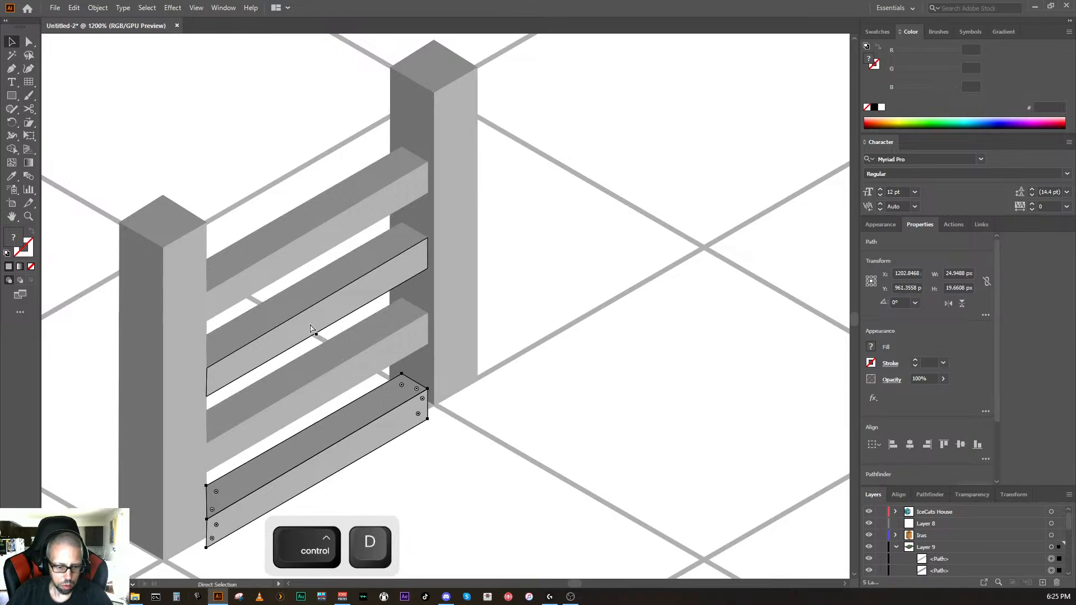
pyautogui.hotkey('ctrl', 'z')
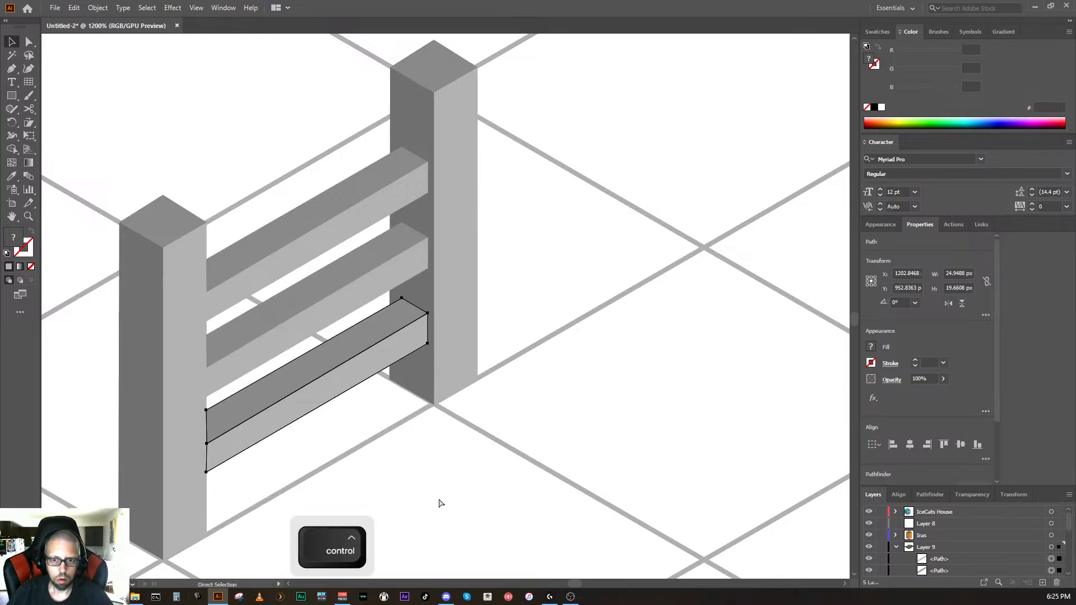
pyautogui.click(439, 503)
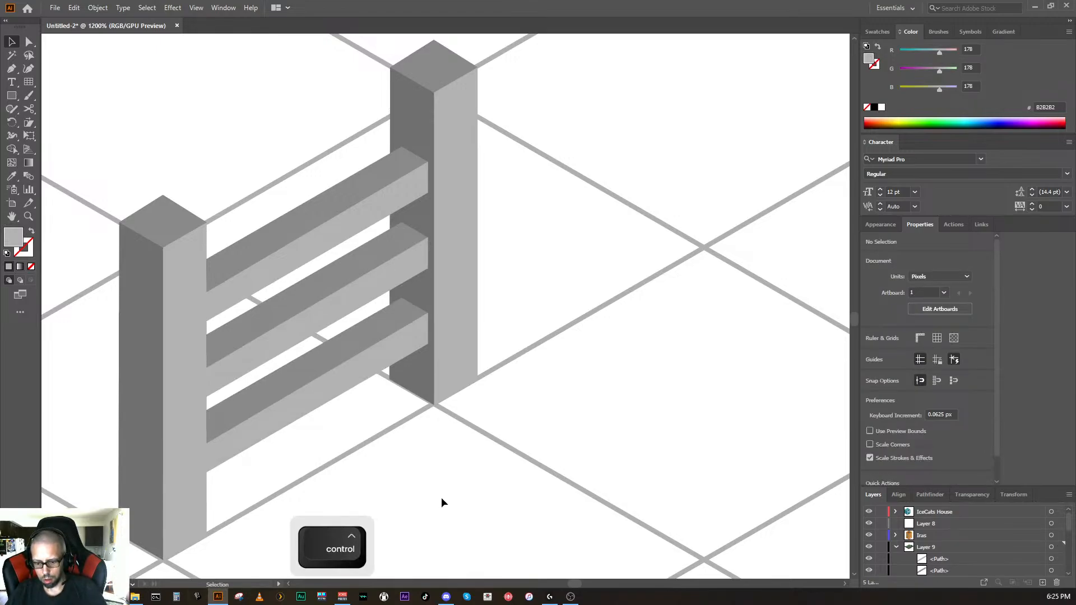
pyautogui.hotkey('ctrl', '-')
pyautogui.hotkey('ctrl', '-')
pyautogui.hotkey('ctrl', '-')
pyautogui.hotkey('ctrl', '-')
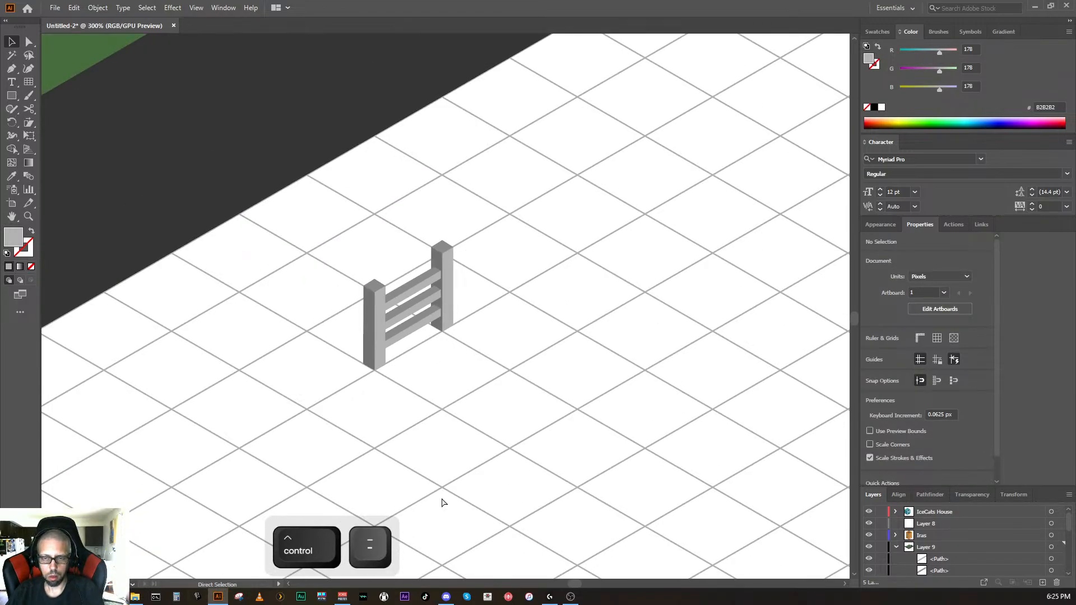
# Step: Examine the finished three-rail fence section both close up and from a distance against the surrounding grid
pyautogui.hotkey('ctrl', '=')
pyautogui.hotkey('ctrl', '=')
pyautogui.hotkey('ctrl', '=')
pyautogui.hotkey('ctrl', '-')
pyautogui.hotkey('ctrl', '-')
pyautogui.hotkey('ctrl', '-')
pyautogui.hotkey('ctrl', '-')
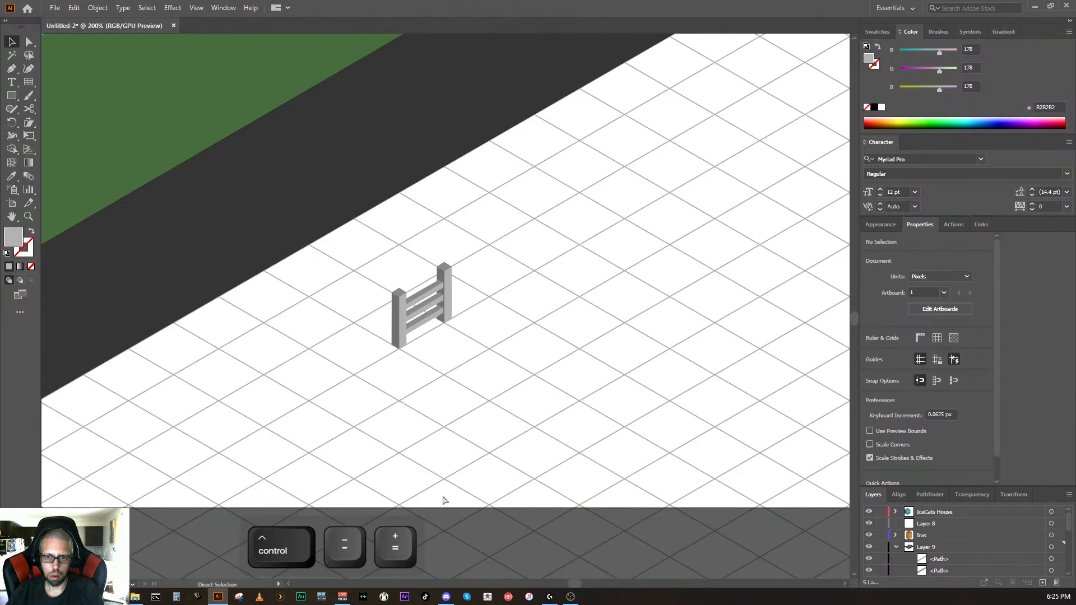
pyautogui.hotkey('ctrl', '=')
pyautogui.hotkey('ctrl', '=')
pyautogui.hotkey('ctrl', '=')
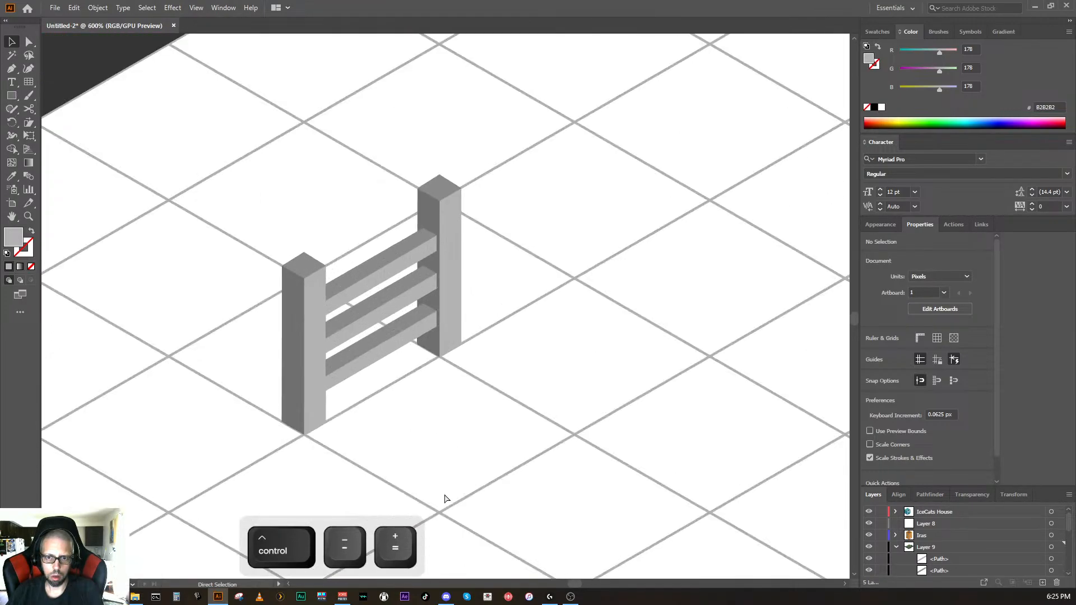
pyautogui.hotkey('ctrl', '-')
pyautogui.hotkey('ctrl', '-')
pyautogui.hotkey('ctrl', '-')
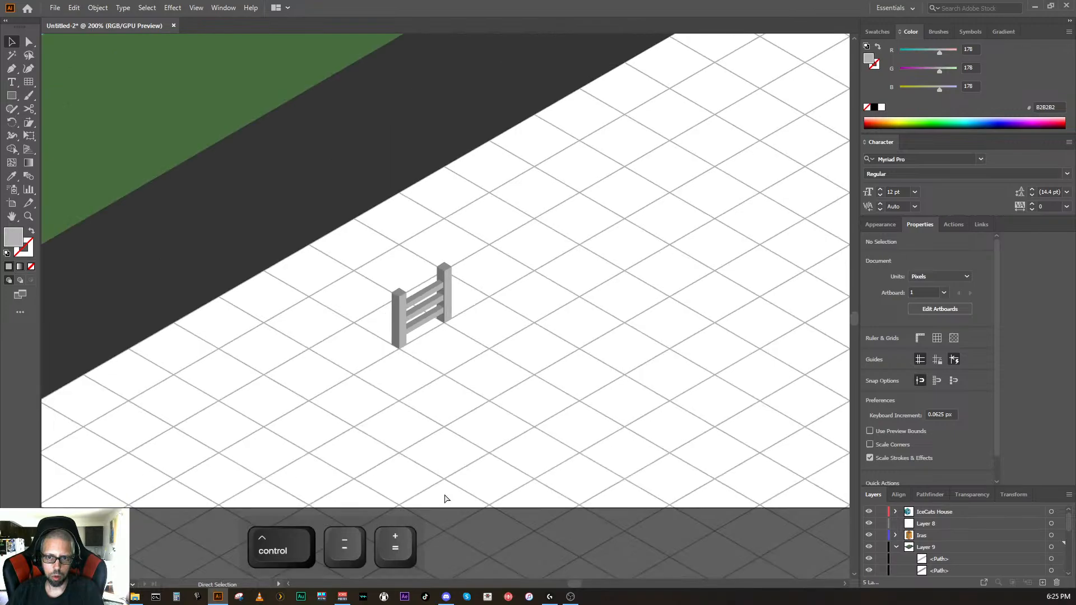
pyautogui.hotkey('ctrl', '=')
pyautogui.hotkey('ctrl', '=')
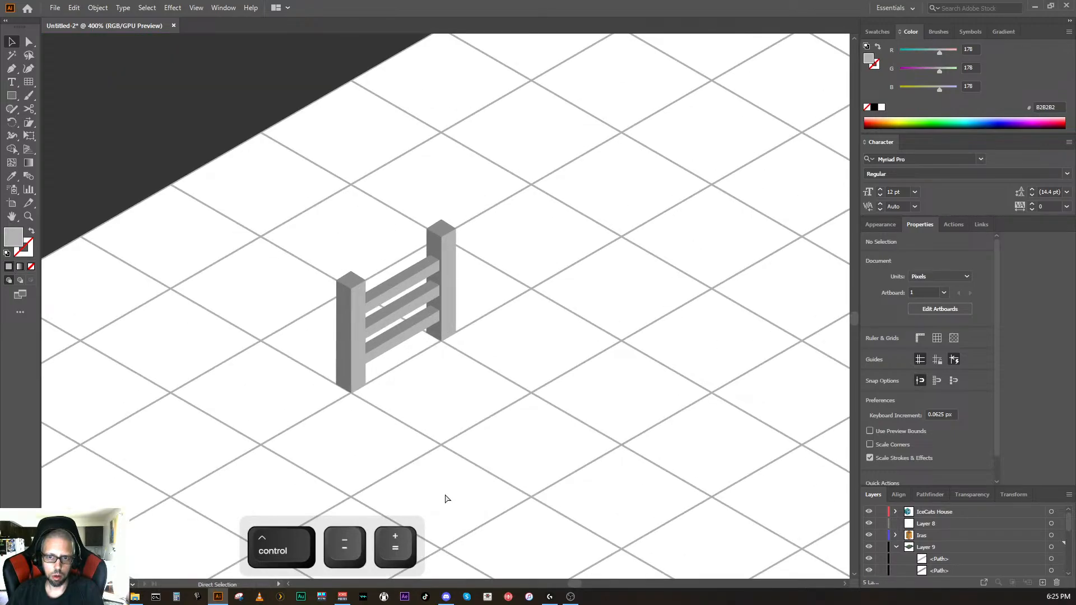
pyautogui.hotkey('ctrl', '=')
pyautogui.hotkey('ctrl', '-')
pyautogui.hotkey('ctrl', '-')
pyautogui.hotkey('ctrl', '-')
pyautogui.hotkey('ctrl', '-')
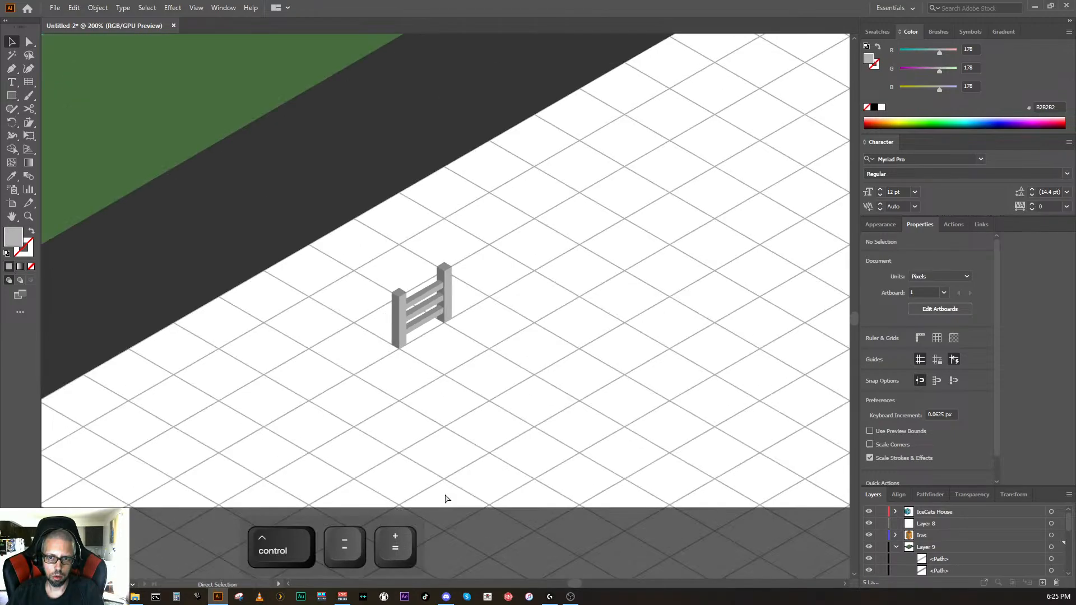
pyautogui.hotkey('ctrl', '-')
pyautogui.hotkey('ctrl', '=')
pyautogui.hotkey('ctrl', '=')
pyautogui.hotkey('ctrl', '=')
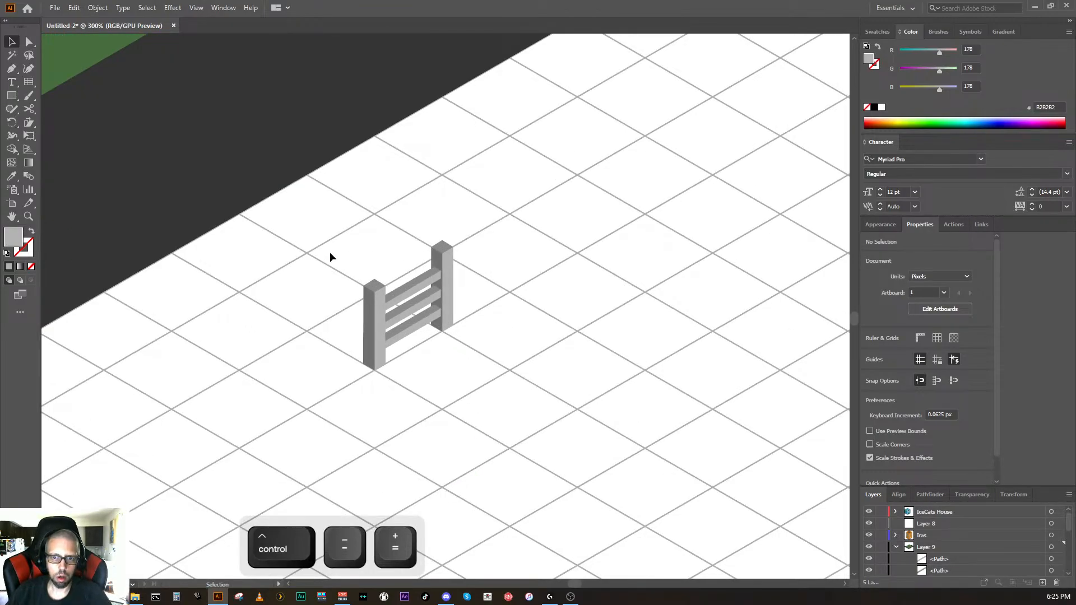
# Step: Select the whole fence section, both posts and all three rails, with the Lasso tool and switch to Direct Selection
pyautogui.moveTo(322, 270); pyautogui.dragTo(368, 265)
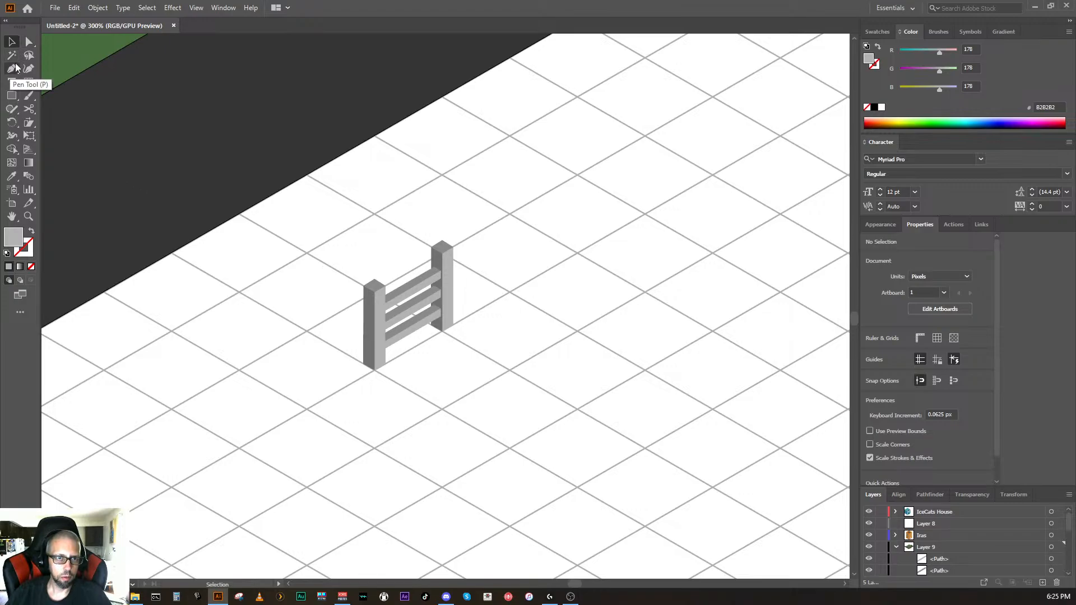
pyautogui.click(29, 55)
pyautogui.moveTo(328, 295)
pyautogui.mouseDown()
pyautogui.moveTo(422, 221)
pyautogui.moveTo(489, 316)
pyautogui.moveTo(470, 374)
pyautogui.moveTo(406, 386)
pyautogui.moveTo(354, 342)
pyautogui.moveTo(341, 290)
pyautogui.moveTo(334, 381)
pyautogui.moveTo(388, 376)
pyautogui.mouseUp()
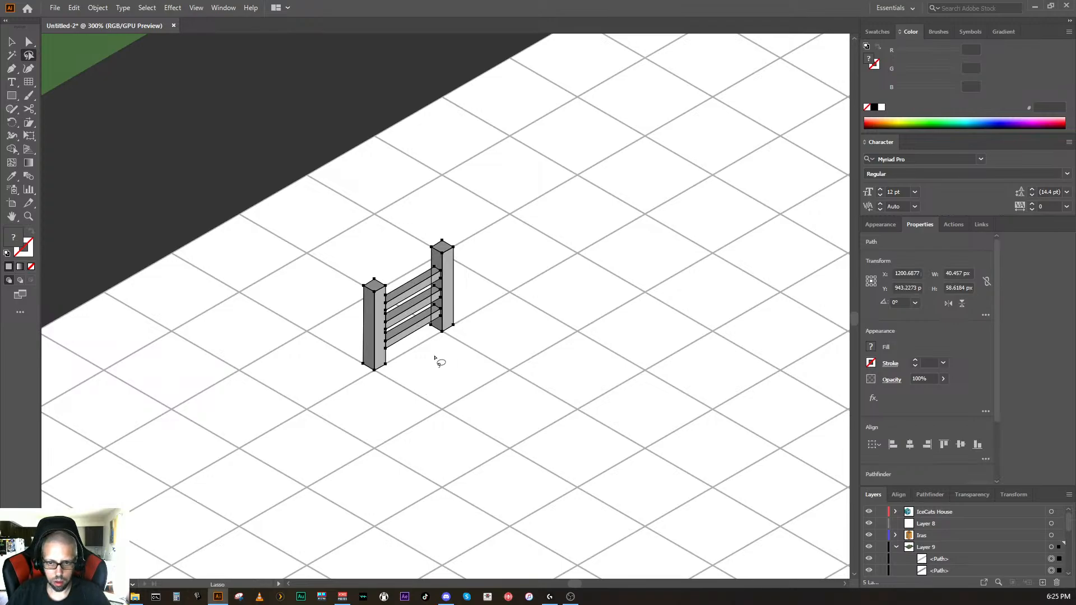
pyautogui.click(26, 43)
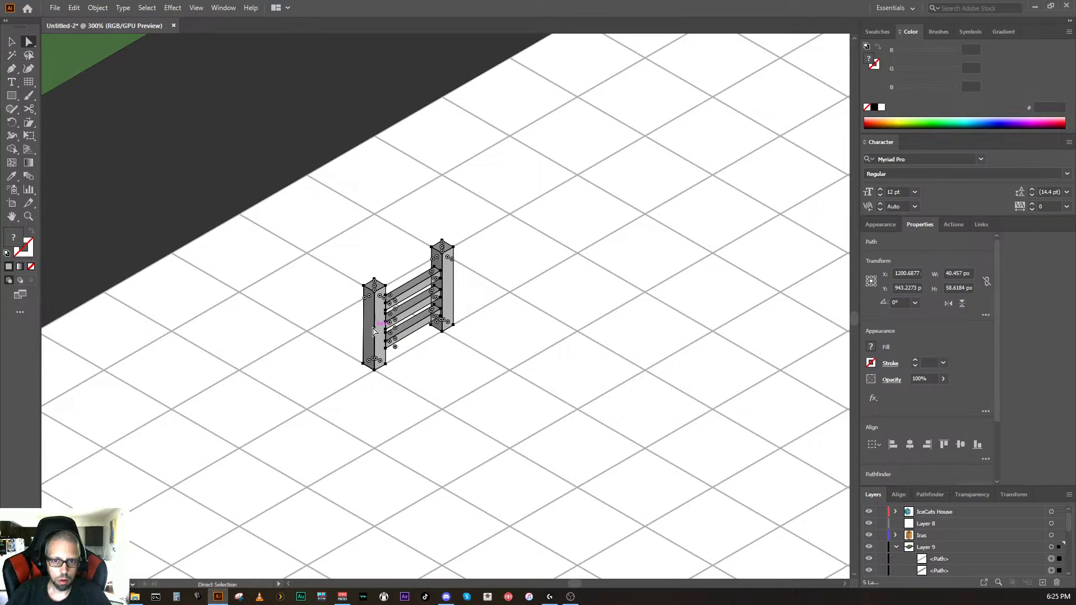
# Step: Try duplicating the fence section about 61 px across and 35 px up along the grid, repeating the copy three more times
pyautogui.moveTo(376, 336); pyautogui.dragTo(509, 260)
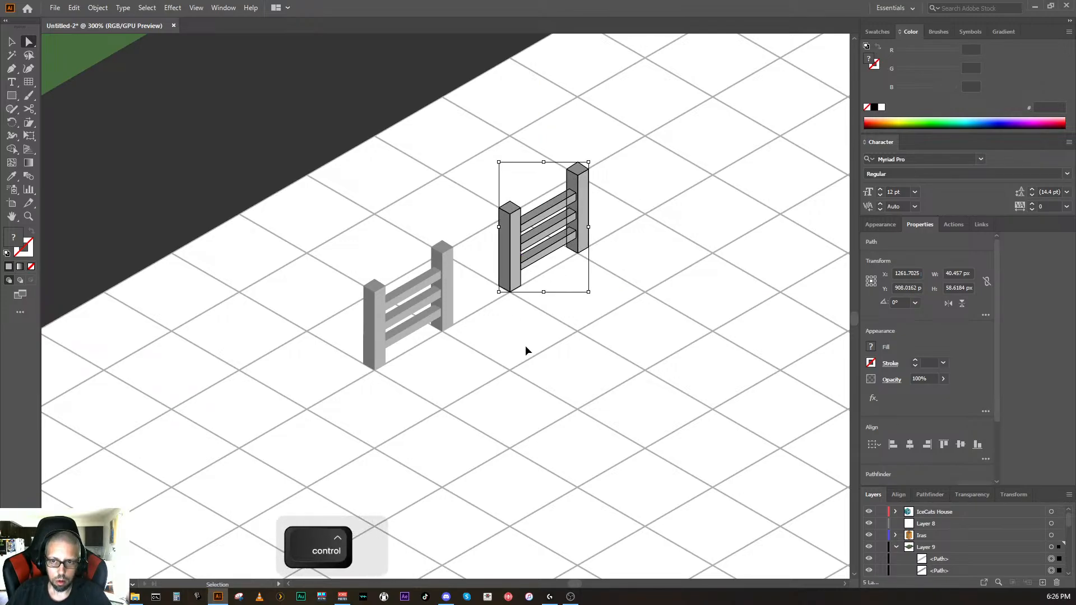
pyautogui.hotkey('ctrl', 'd')
pyautogui.hotkey('ctrl', 'd')
pyautogui.hotkey('ctrl', 'd')
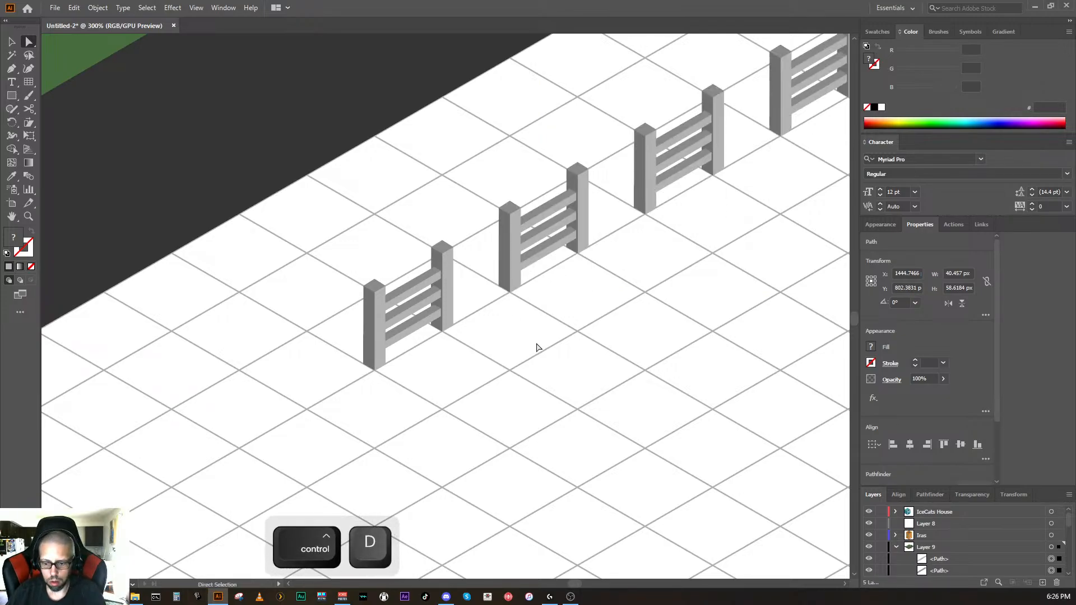
pyautogui.hotkey('ctrl', '-')
pyautogui.hotkey('ctrl', '-')
pyautogui.hotkey('ctrl', '-')
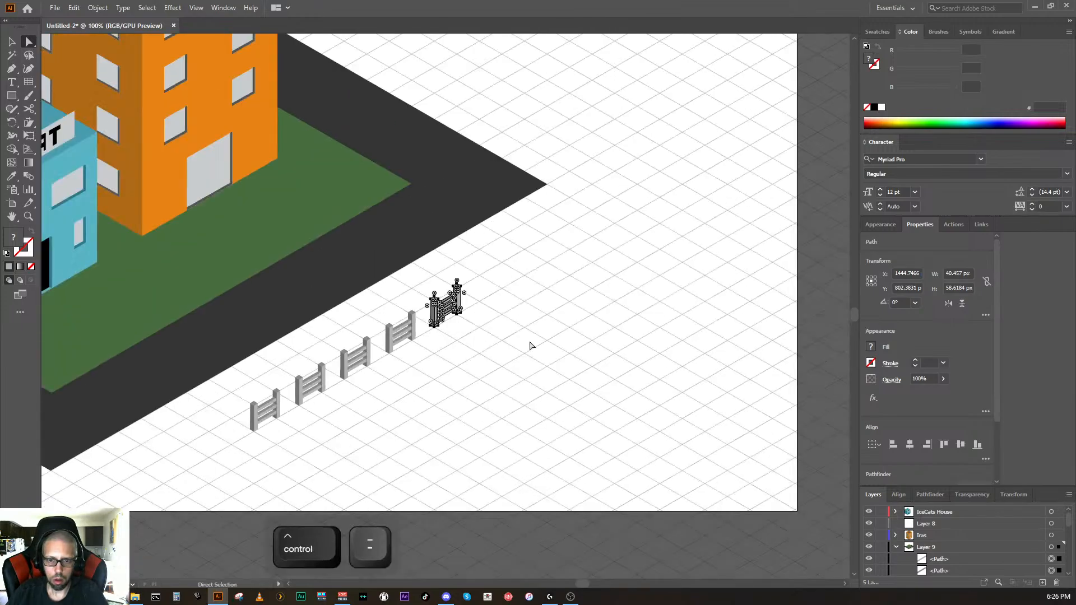
# Step: Undo all the spaced fence copies, back to the single original section
pyautogui.press('ctrl')
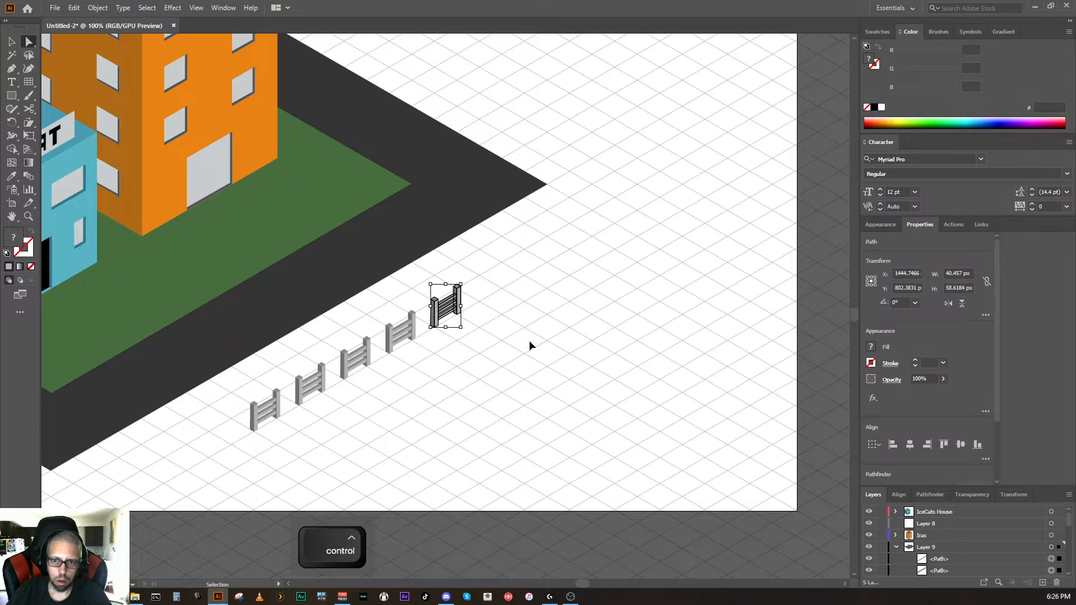
pyautogui.hotkey('ctrl', 'z')
pyautogui.hotkey('ctrl', 'z')
pyautogui.hotkey('ctrl', 'z')
pyautogui.hotkey('ctrl', 'z')
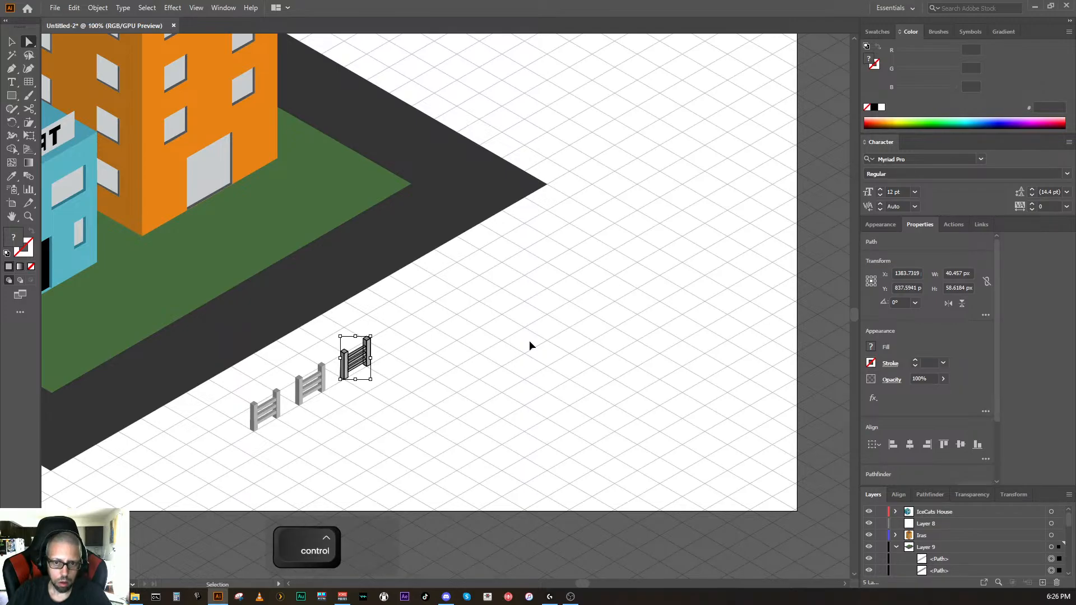
pyautogui.hotkey('ctrl', 'z')
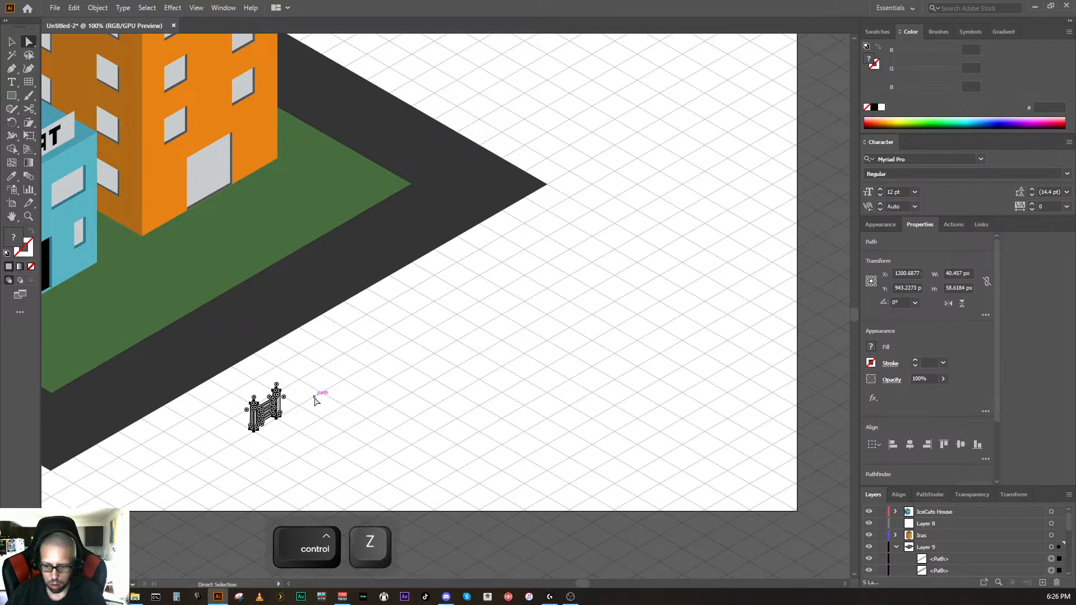
# Step: Duplicate the selected fence section by 30.52 px horizontally and -17.26 px vertically so its near post overlaps the original's far post
pyautogui.hotkey('ctrl', '-')
pyautogui.hotkey('ctrl', '=')
pyautogui.hotkey('ctrl', '=')
pyautogui.hotkey('ctrl', '=')
pyautogui.hotkey('ctrl', '=')
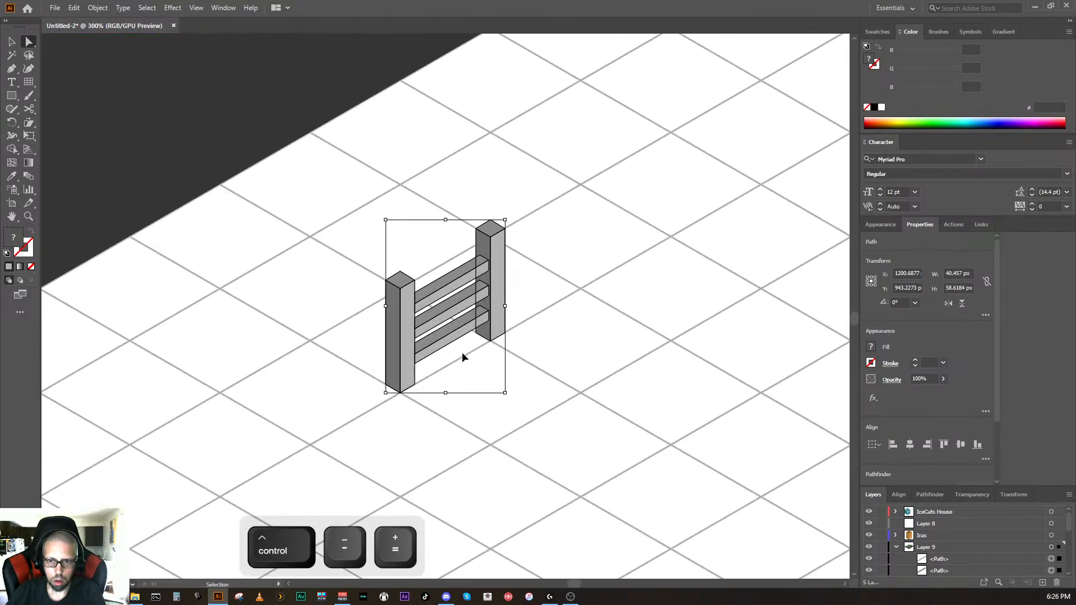
pyautogui.hotkey('ctrl', '=')
pyautogui.hotkey('ctrl', '=')
pyautogui.hotkey('ctrl', '=')
pyautogui.press('space')
pyautogui.moveTo(459, 396); pyautogui.dragTo(286, 407)
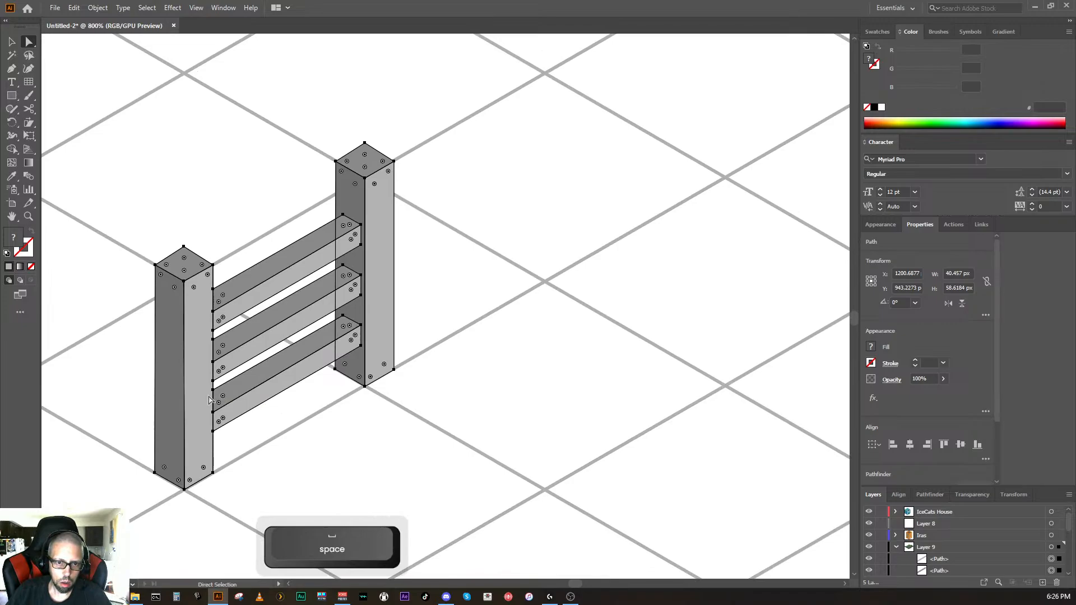
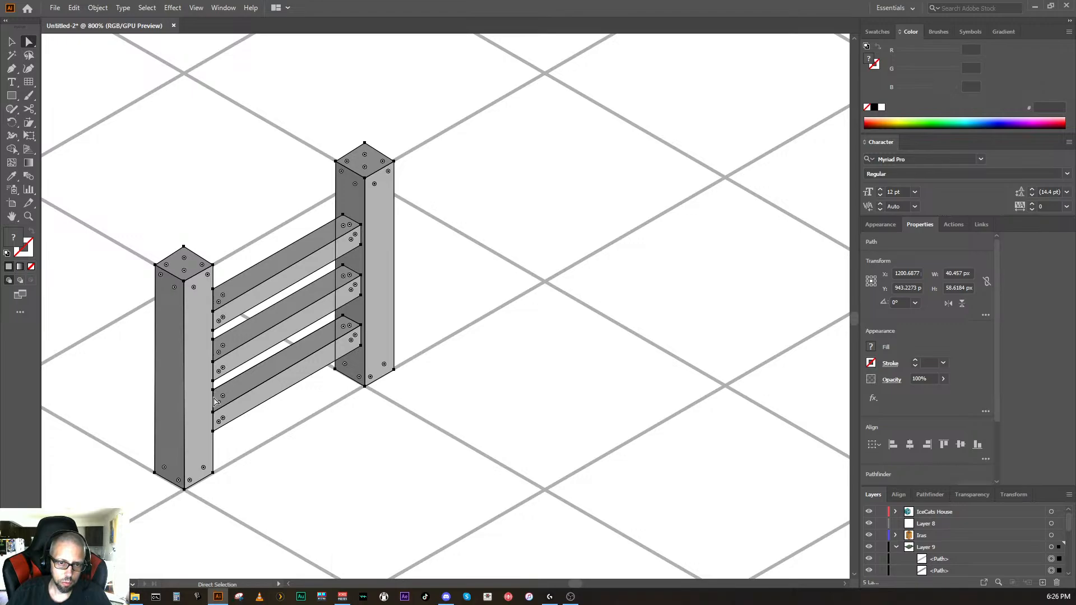
pyautogui.hotkey('alt', 'shift')
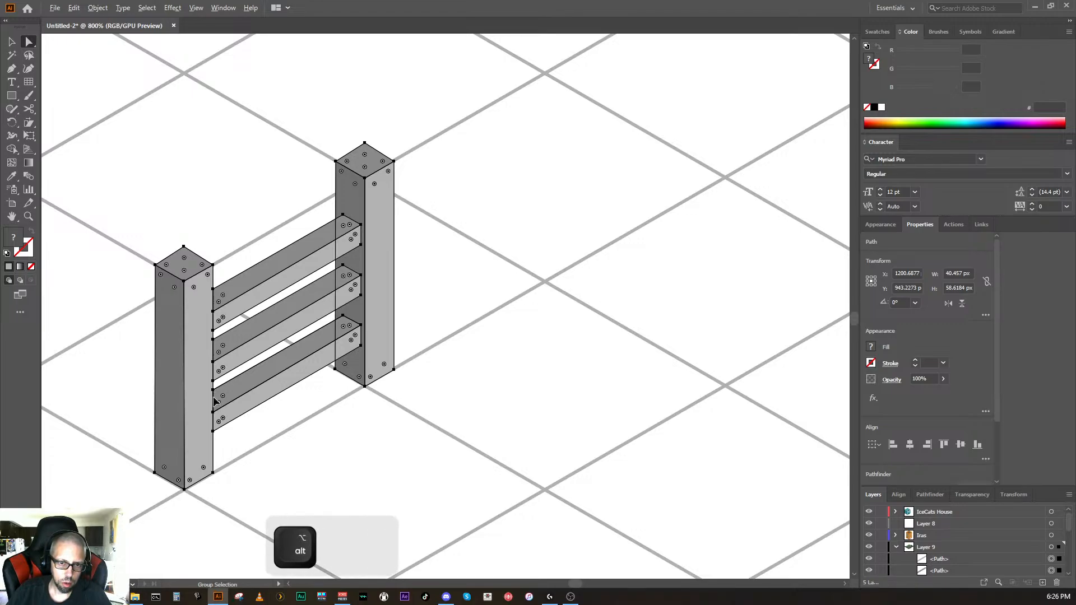
pyautogui.moveTo(215, 401); pyautogui.dragTo(395, 297)
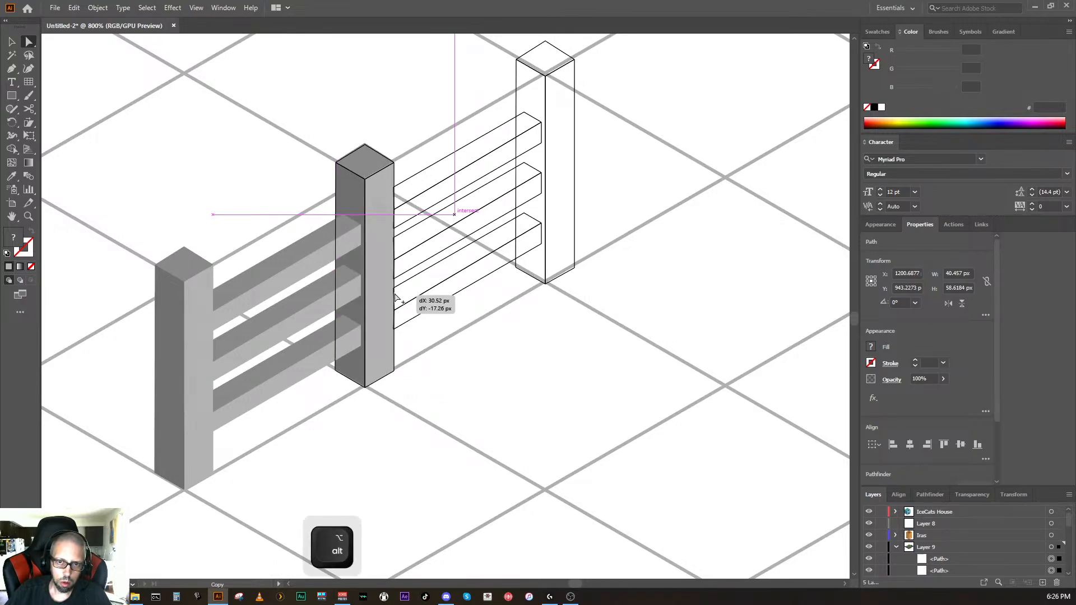
pyautogui.moveTo(395, 297); pyautogui.dragTo(395, 297)
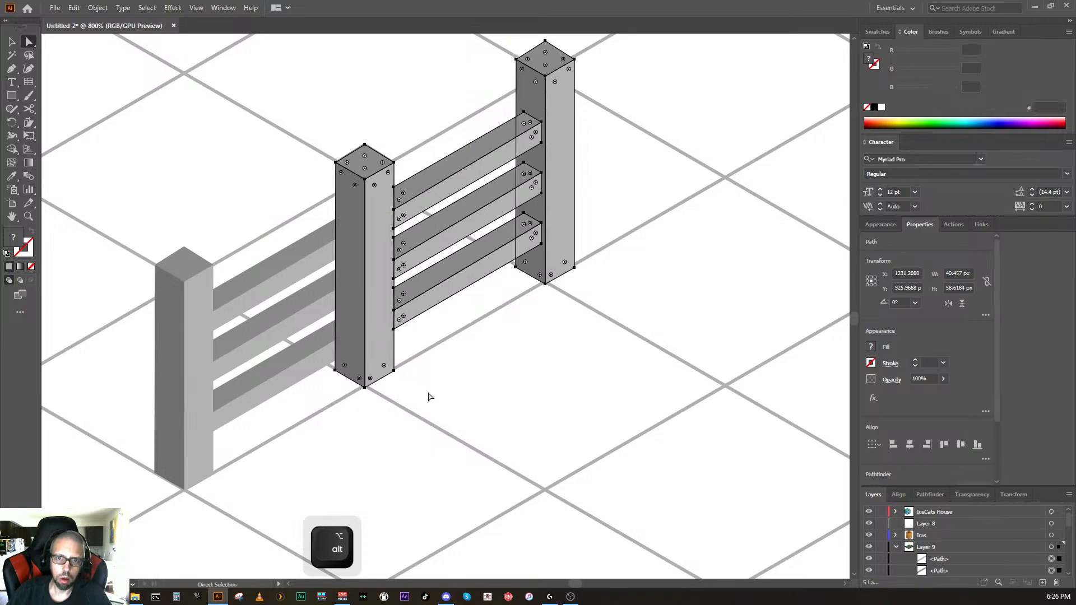
# Step: Send the duplicated fence section to the back, behind the original's rails, and clear the selection
pyautogui.rightClick(381, 358)
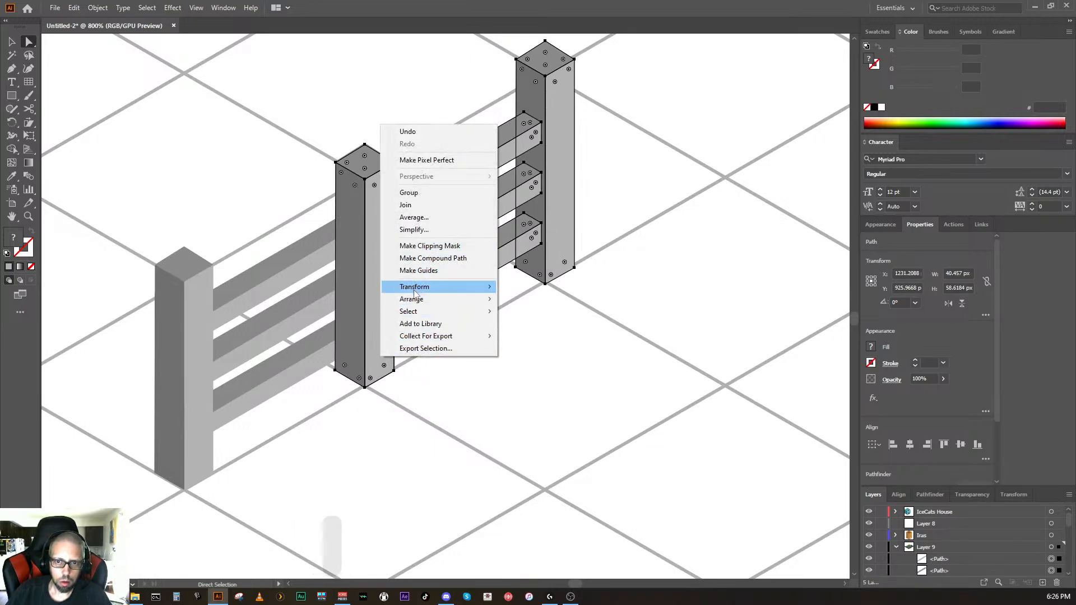
pyautogui.moveTo(416, 291)
pyautogui.moveTo(486, 303)
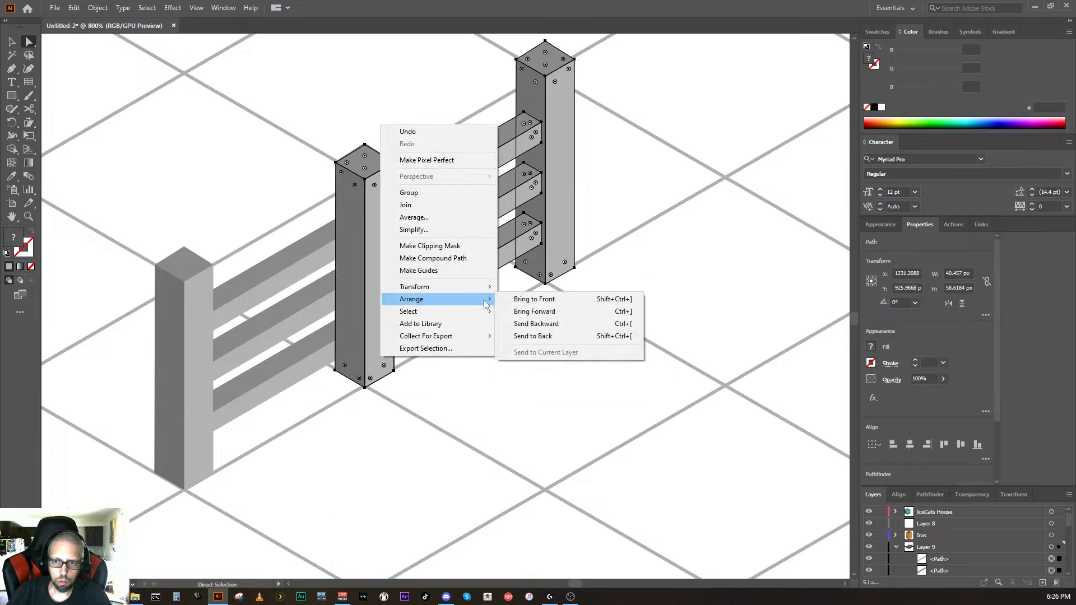
pyautogui.click(535, 327)
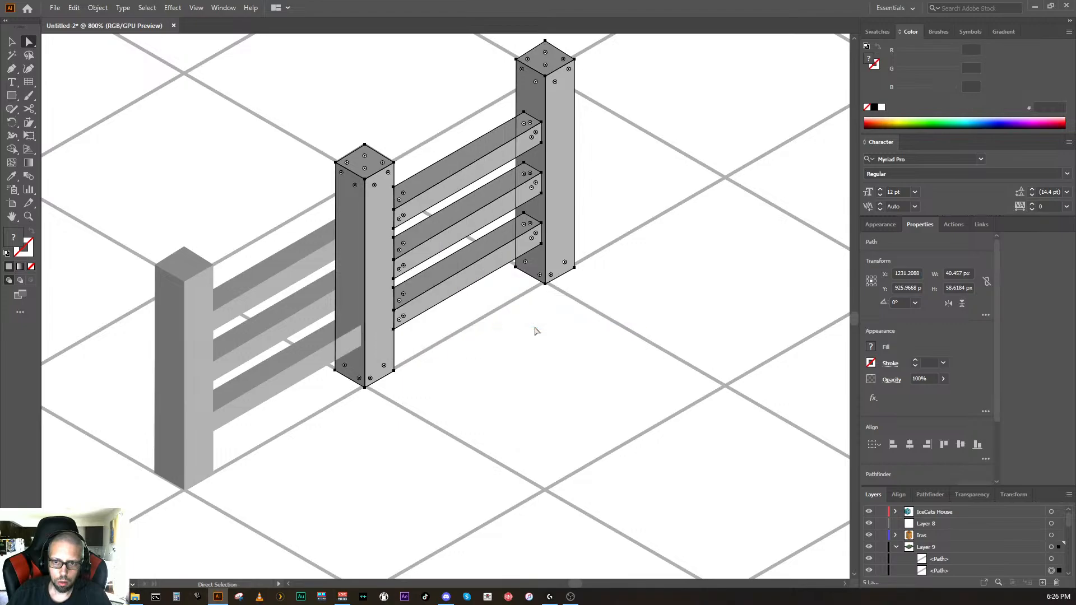
pyautogui.rightClick(384, 313)
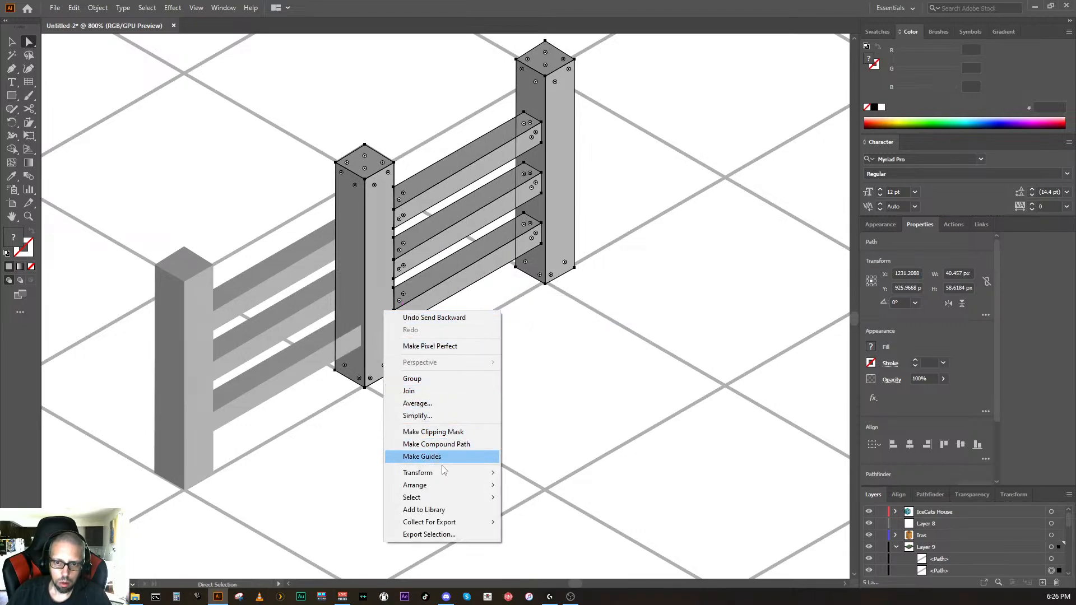
pyautogui.moveTo(446, 491)
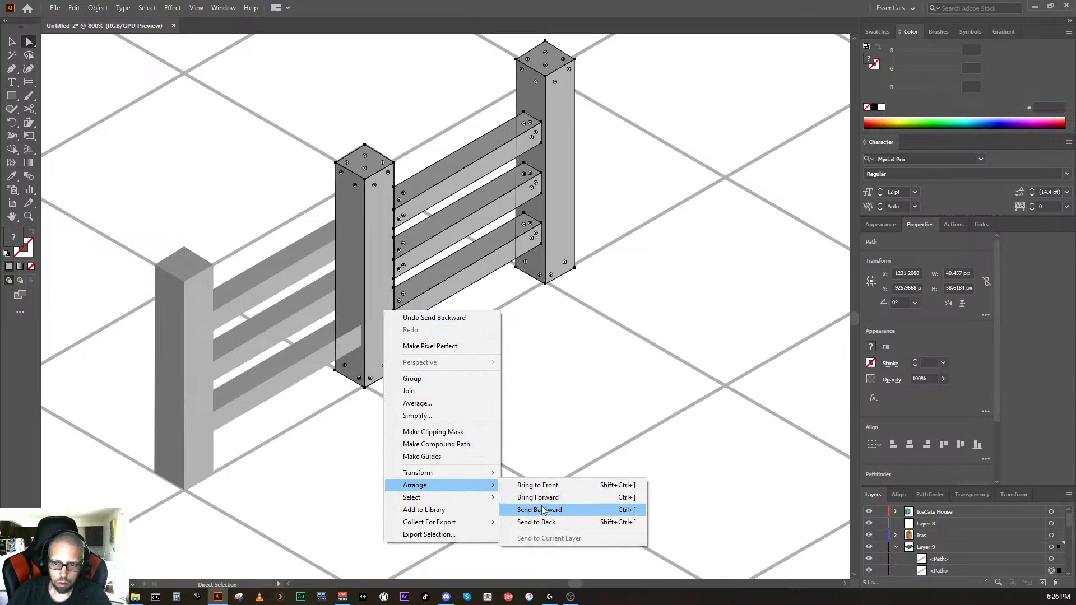
pyautogui.click(544, 524)
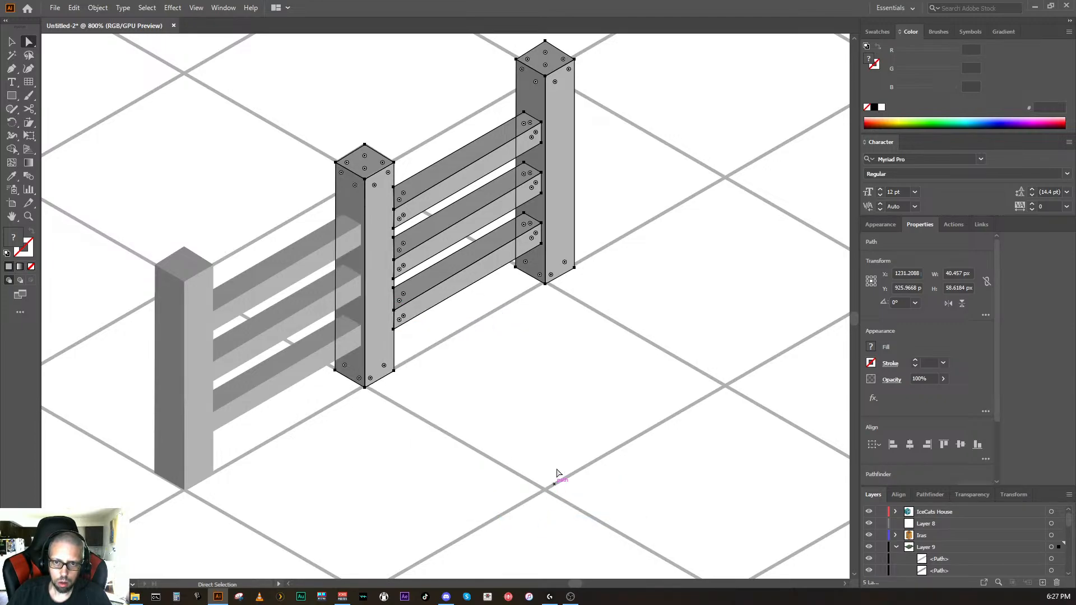
pyautogui.click(549, 418)
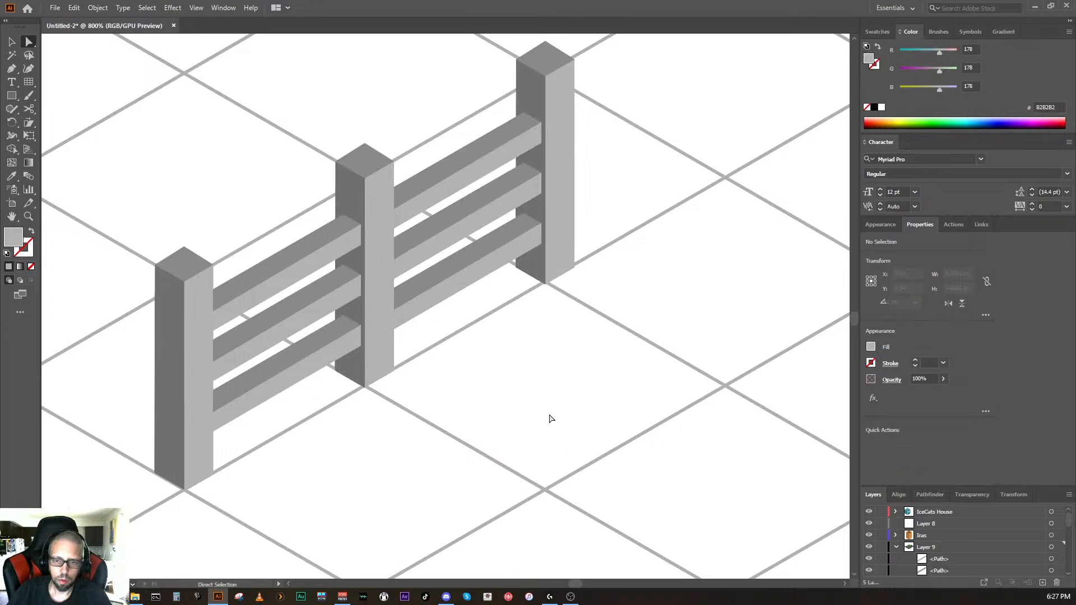
# Step: Examine the joined two-section fence from a distance and close up, checking the overlap at the middle post
pyautogui.hotkey('ctrl', '-')
pyautogui.hotkey('ctrl', '-')
pyautogui.hotkey('ctrl', '-')
pyautogui.hotkey('ctrl', '-')
pyautogui.hotkey('ctrl', '-')
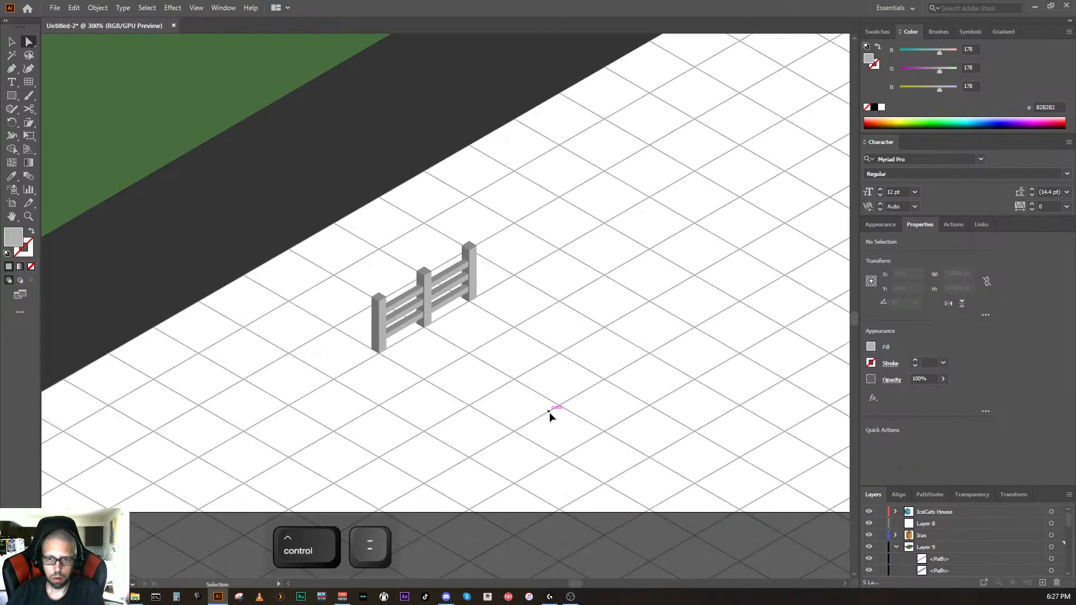
pyautogui.hotkey('ctrl', '=')
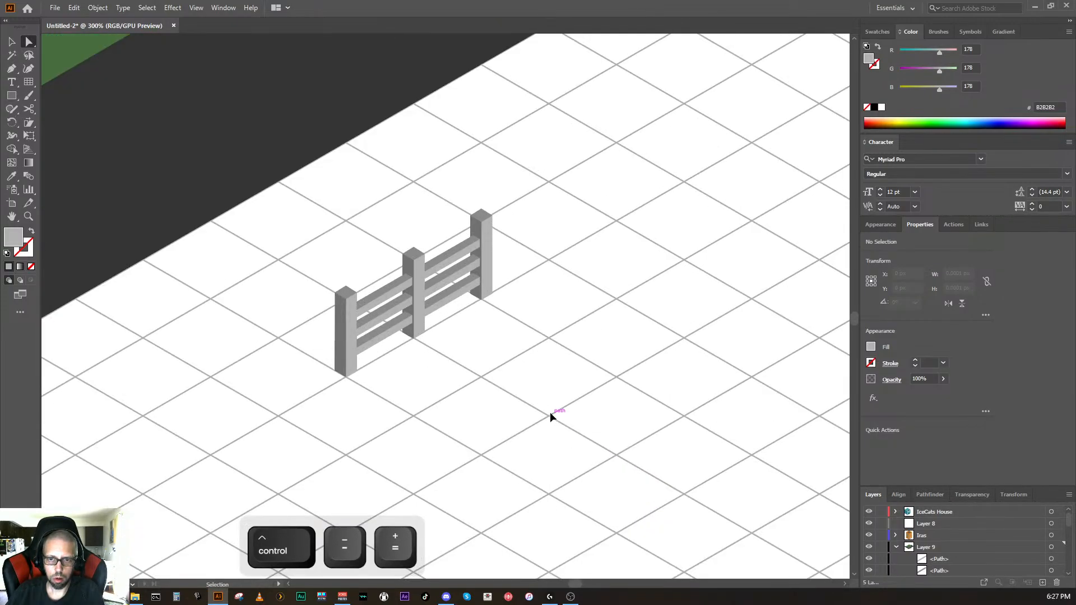
pyautogui.hotkey('ctrl', '=')
pyautogui.hotkey('ctrl', '-')
pyautogui.hotkey('ctrl', '-')
pyautogui.hotkey('ctrl', '=')
pyautogui.hotkey('ctrl', '=')
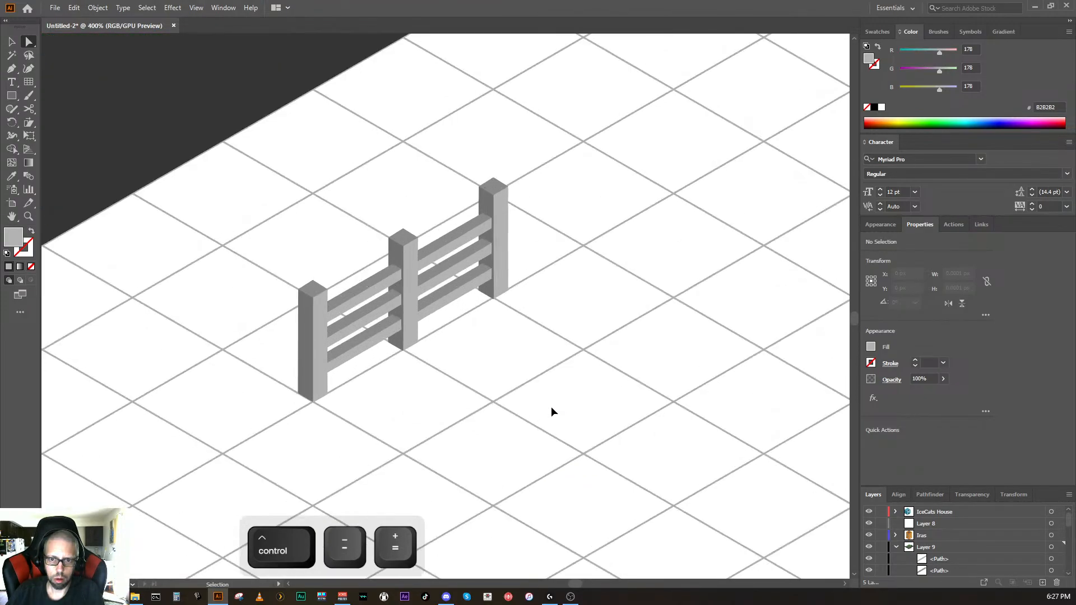
pyautogui.hotkey('ctrl', '=')
pyautogui.hotkey('ctrl', '-')
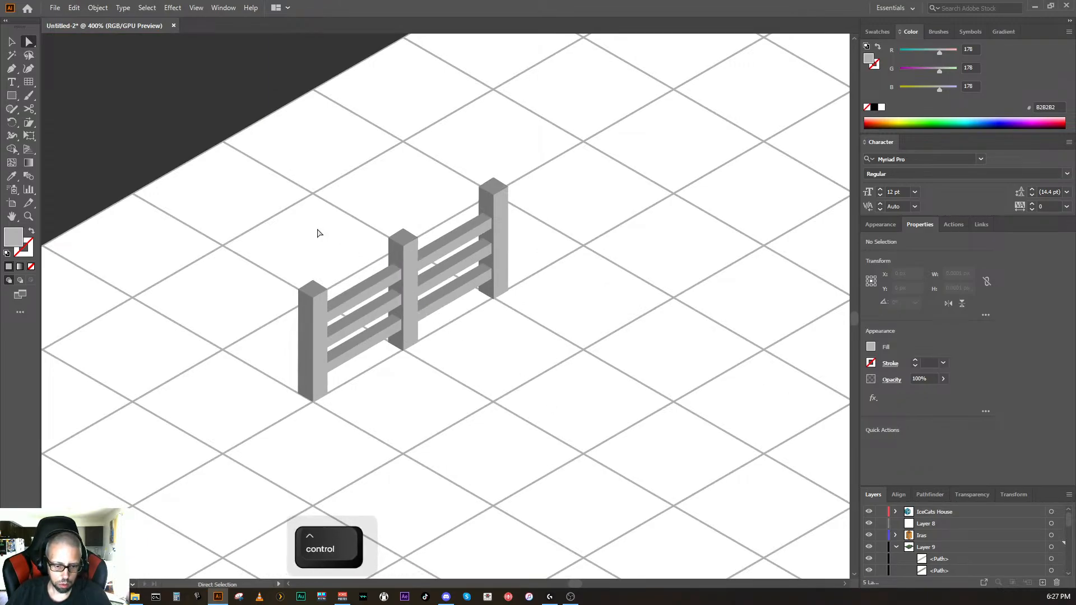
# Step: Try to select all post and rail faces of the second fence section and shift them up away from the first section
pyautogui.hotkey('ctrl', 'd')
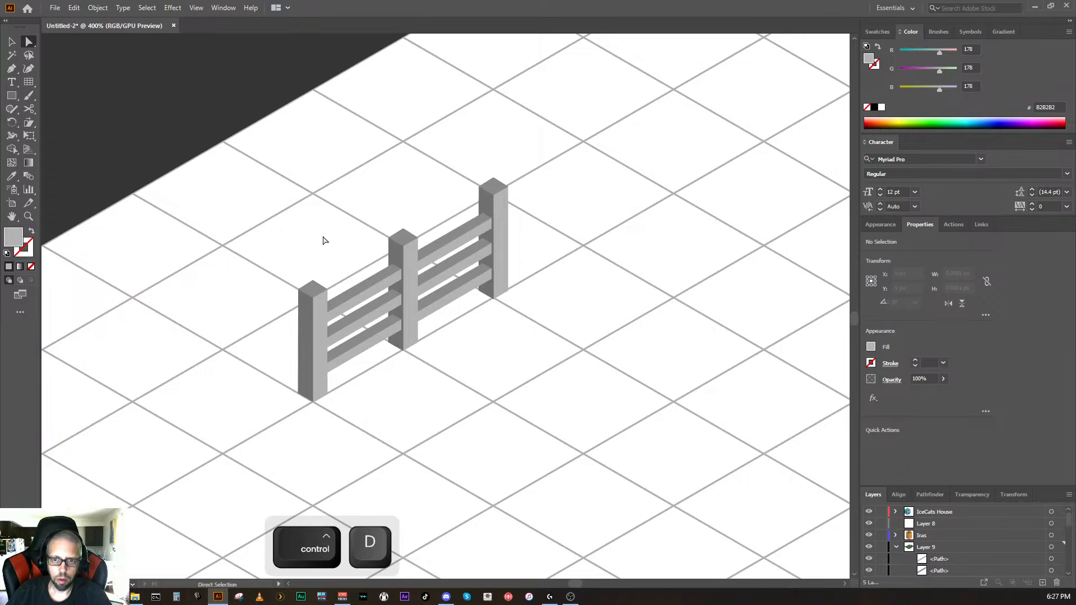
pyautogui.click(395, 252)
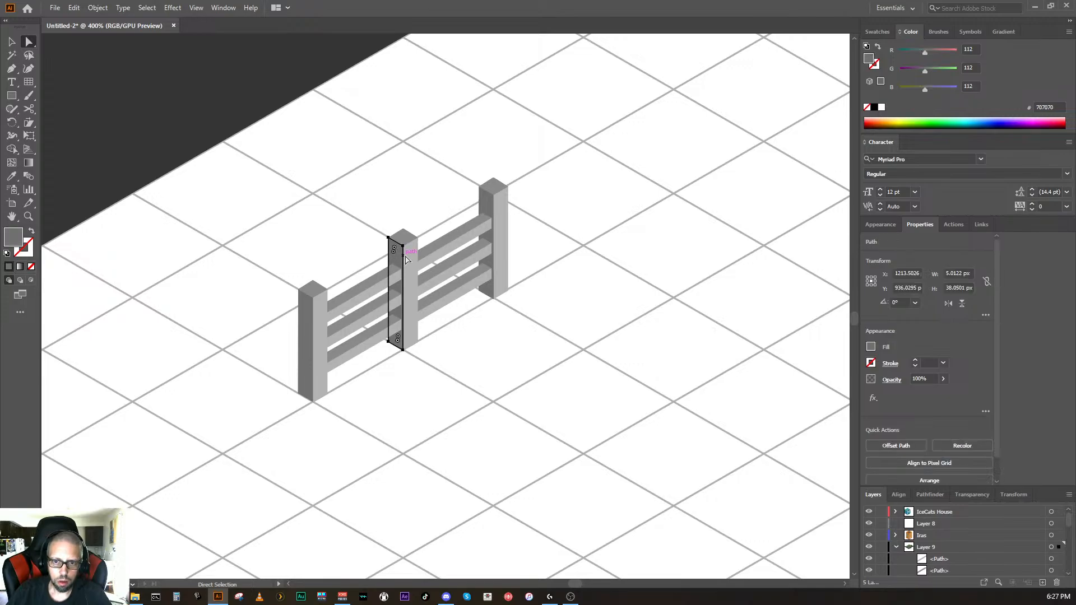
pyautogui.press('ctrl')
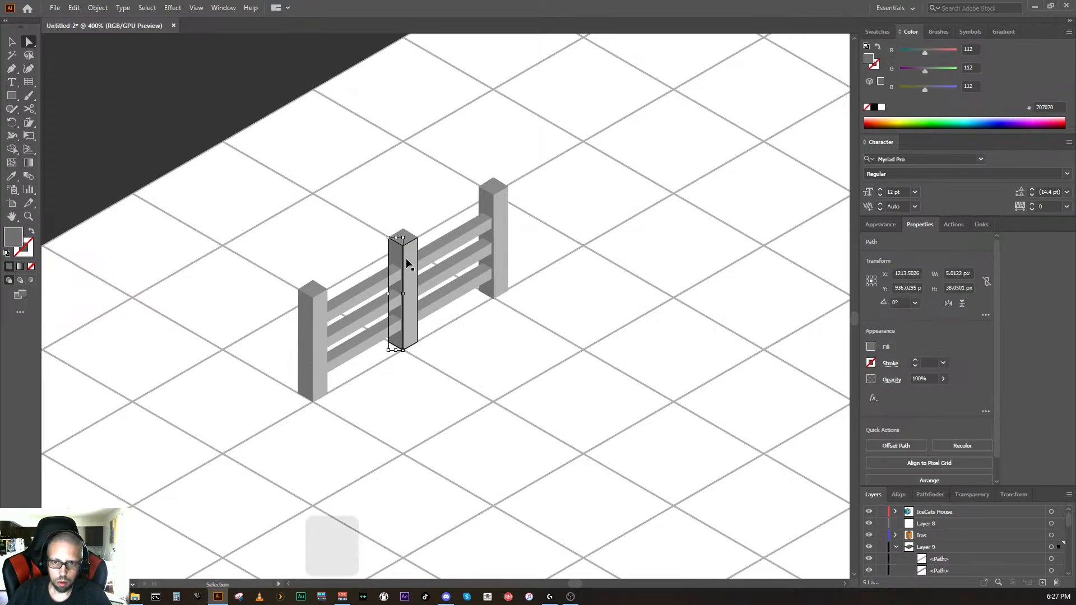
pyautogui.keyDown('shift'); pyautogui.click(408, 263); pyautogui.keyUp('shift')
pyautogui.keyDown('shift'); pyautogui.click(405, 236); pyautogui.keyUp('shift')
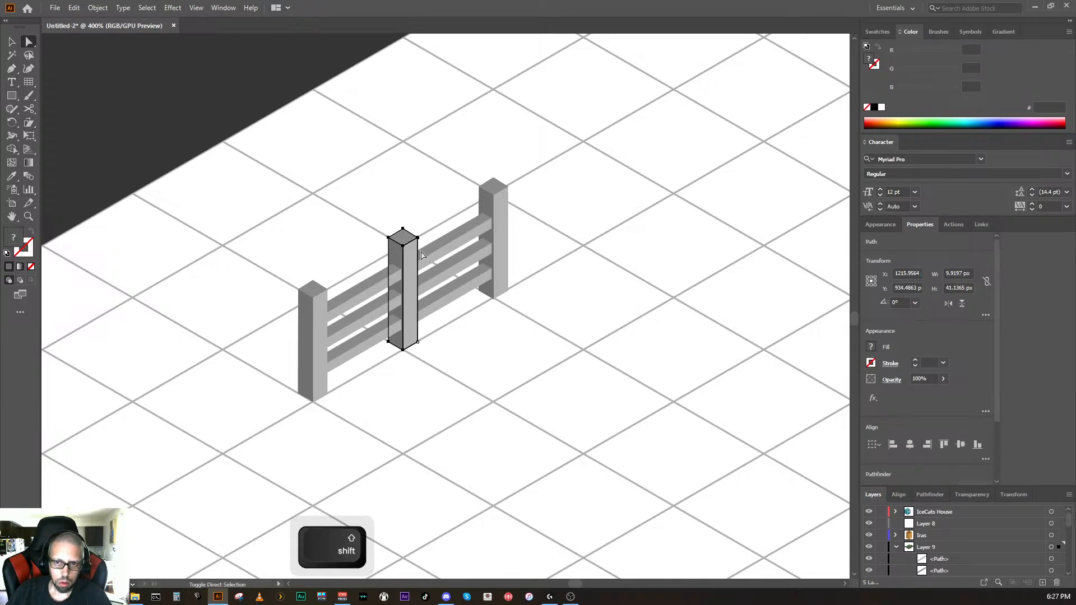
pyautogui.keyDown('shift'); pyautogui.click(424, 257); pyautogui.keyUp('shift')
pyautogui.keyDown('shift'); pyautogui.click(429, 284); pyautogui.keyUp('shift')
pyautogui.keyDown('shift'); pyautogui.click(428, 278); pyautogui.keyUp('shift')
pyautogui.keyDown('shift'); pyautogui.click(431, 298); pyautogui.keyUp('shift')
pyautogui.keyDown('shift'); pyautogui.click(486, 282); pyautogui.keyUp('shift')
pyautogui.keyDown('shift'); pyautogui.click(502, 286); pyautogui.keyUp('shift')
pyautogui.keyDown('shift'); pyautogui.click(503, 286); pyautogui.keyUp('shift')
pyautogui.keyDown('shift'); pyautogui.click(493, 184); pyautogui.keyUp('shift')
pyautogui.keyDown('shift'); pyautogui.click(492, 219); pyautogui.keyUp('shift')
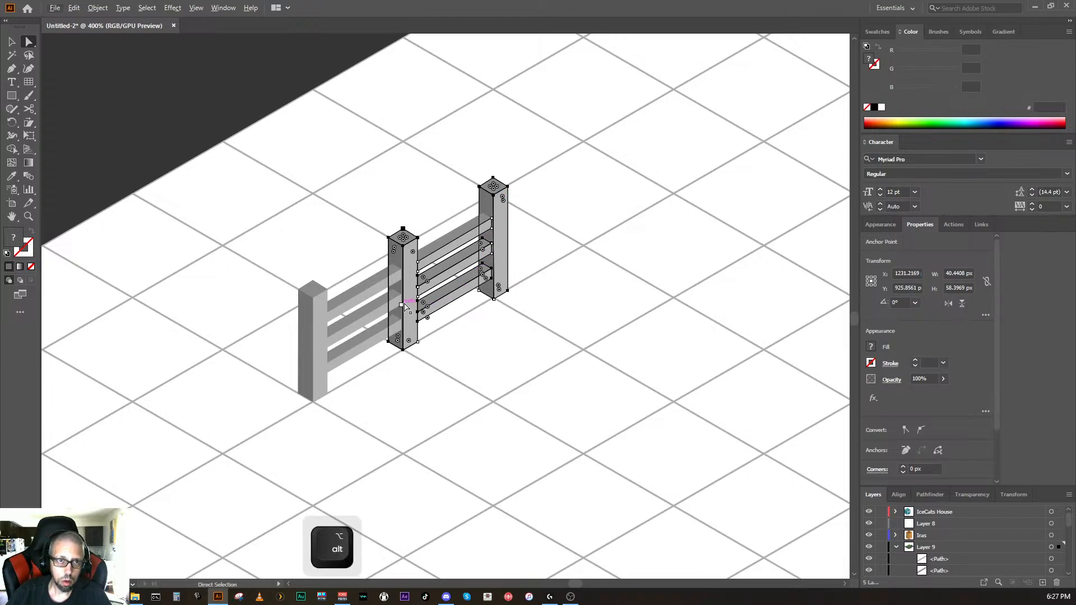
pyautogui.hotkey('alt', 'v')
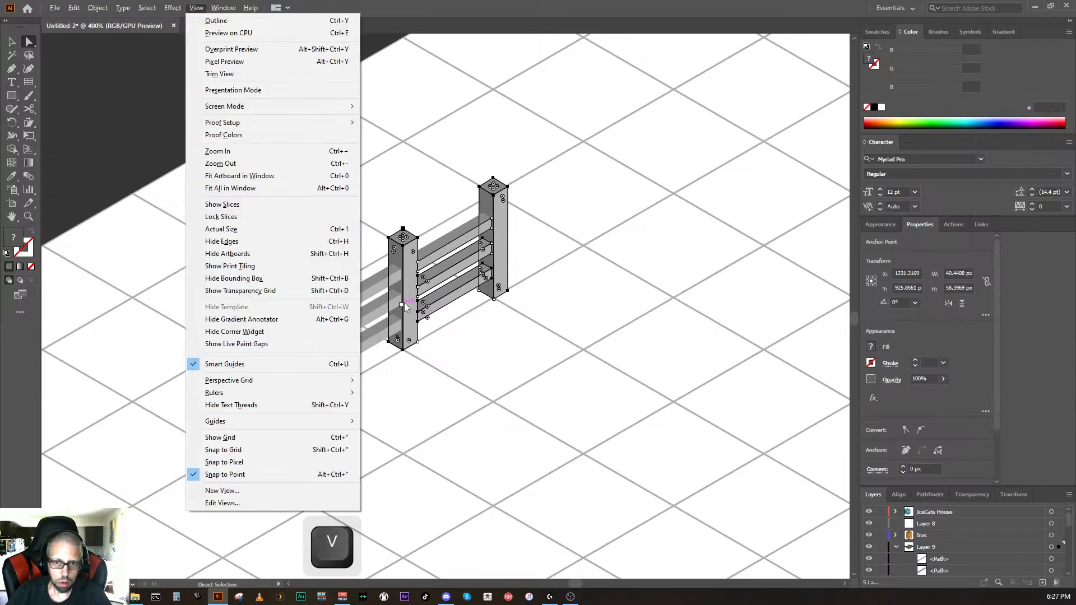
pyautogui.press('Escape')
pyautogui.click(11, 41)
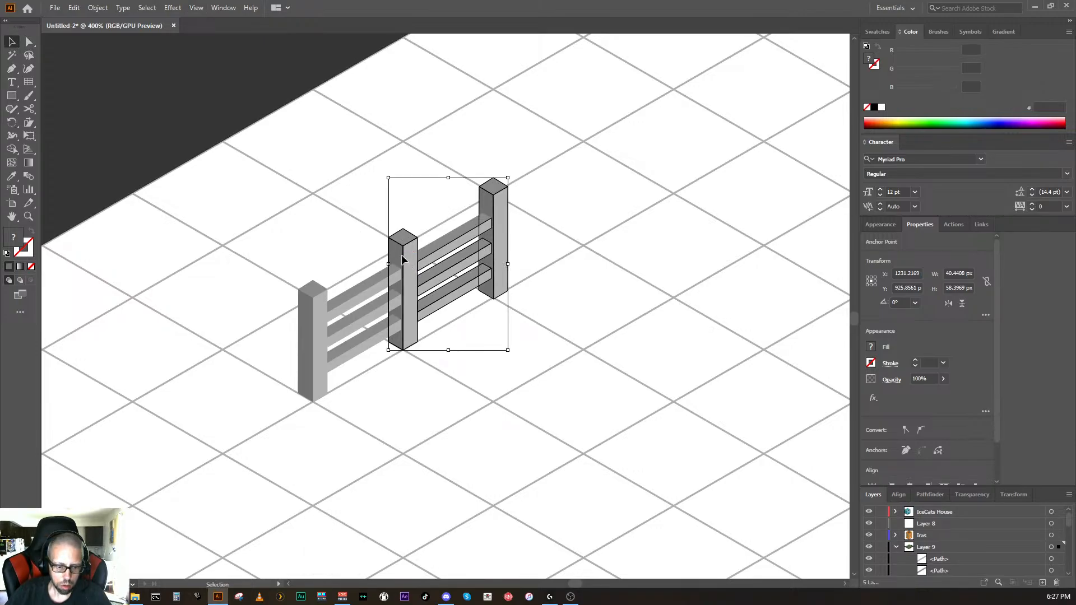
pyautogui.moveTo(402, 255); pyautogui.dragTo(435, 143)
pyautogui.hotkey('ctrl', 'z')
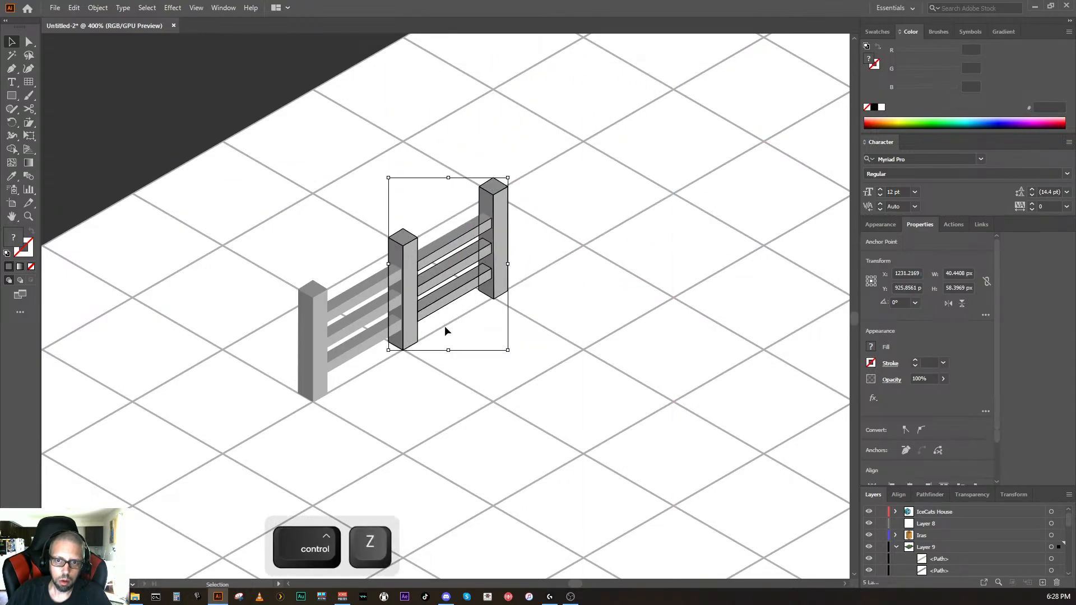
pyautogui.click(448, 363)
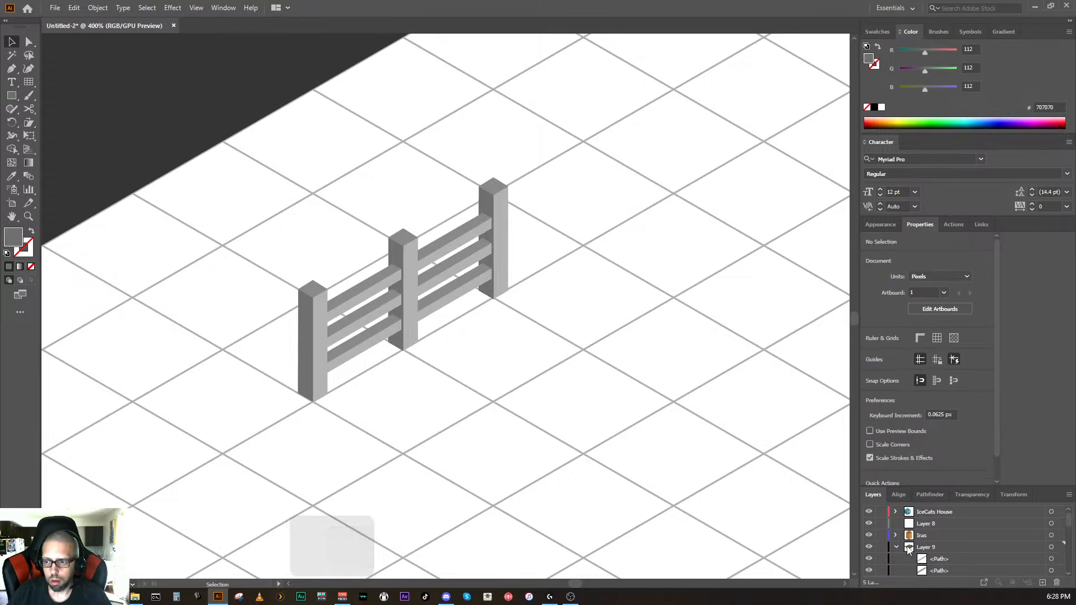
pyautogui.scroll(-3, 907, 547)
pyautogui.scroll(3, 907, 546)
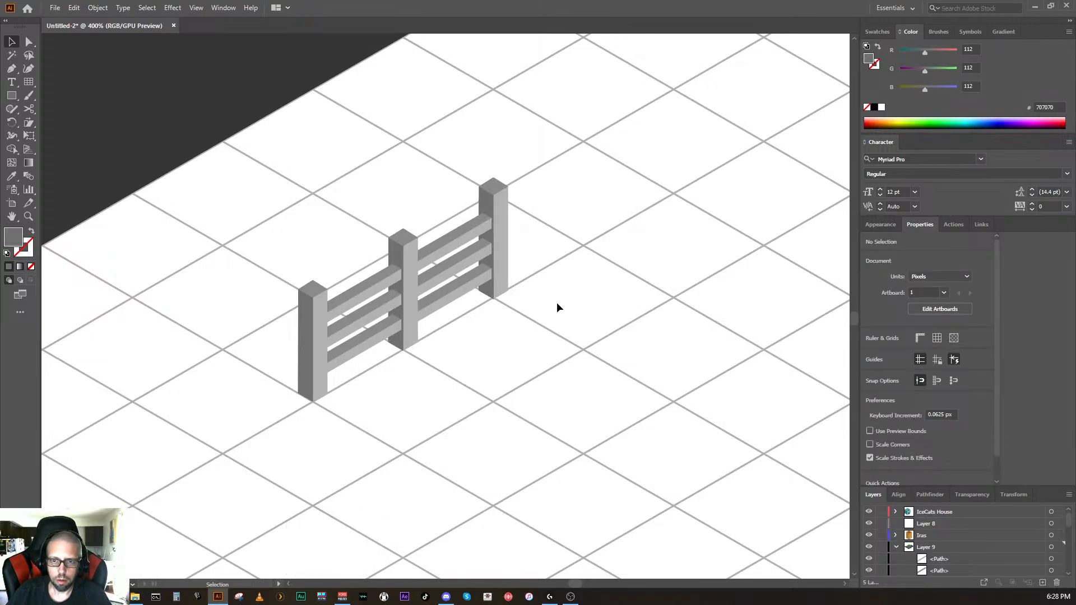
pyautogui.scroll(1, 540, 306)
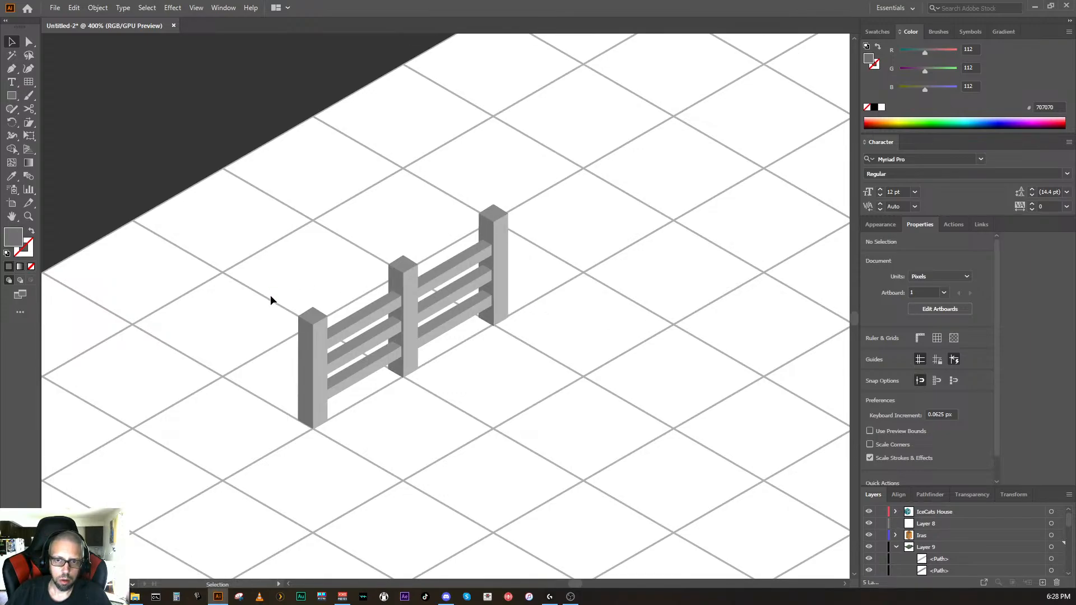
pyautogui.moveTo(270, 295); pyautogui.dragTo(312, 272)
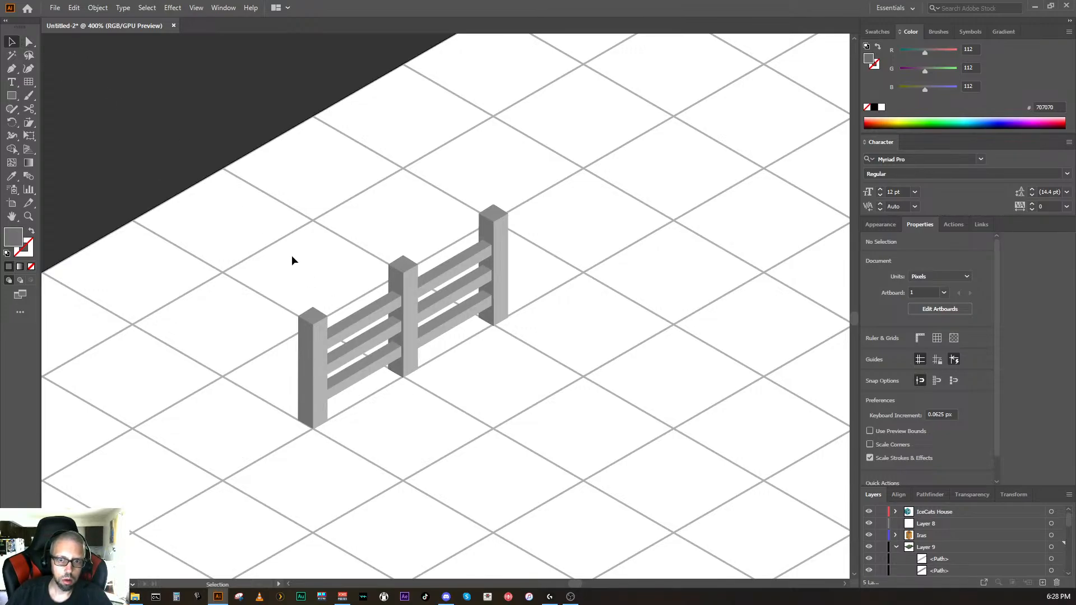
# Step: Try to duplicate the individually selected post and rail faces of the second section one grid cell farther along the fence line
pyautogui.click(397, 372)
pyautogui.keyDown('shift'); pyautogui.click(412, 370); pyautogui.keyUp('shift')
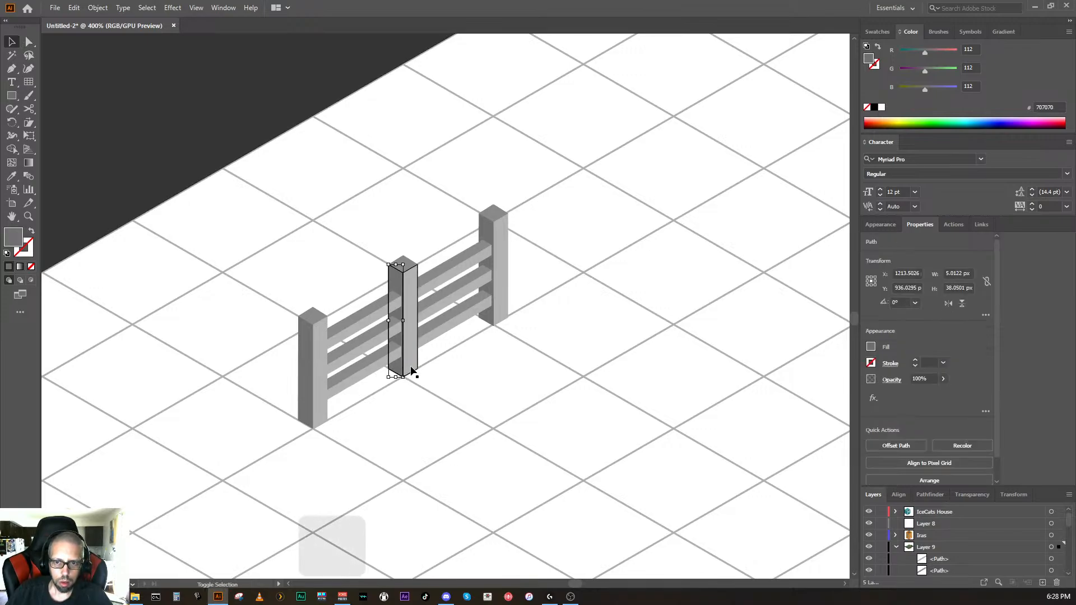
pyautogui.keyDown('shift'); pyautogui.click(429, 340); pyautogui.keyUp('shift')
pyautogui.keyDown('shift'); pyautogui.click(427, 328); pyautogui.keyUp('shift')
pyautogui.keyDown('shift'); pyautogui.click(430, 280); pyautogui.keyUp('shift')
pyautogui.keyDown('shift'); pyautogui.click(486, 235); pyautogui.keyUp('shift')
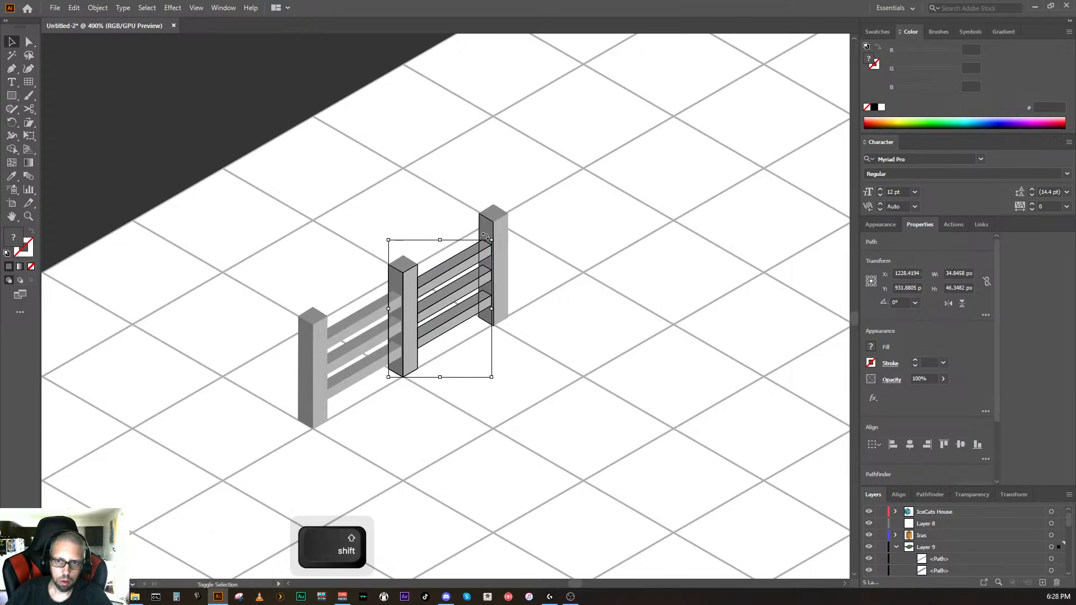
pyautogui.keyDown('shift'); pyautogui.click(499, 238); pyautogui.keyUp('shift')
pyautogui.keyDown('shift'); pyautogui.click(496, 222); pyautogui.keyUp('shift')
pyautogui.keyDown('shift'); pyautogui.click(469, 282); pyautogui.keyUp('shift')
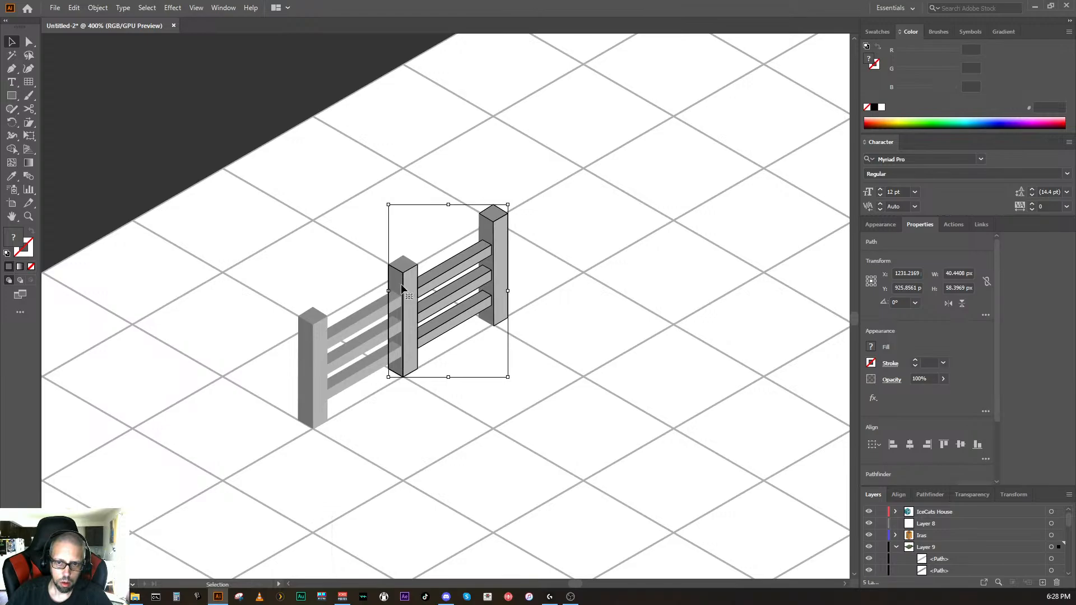
pyautogui.moveTo(404, 288); pyautogui.dragTo(494, 240)
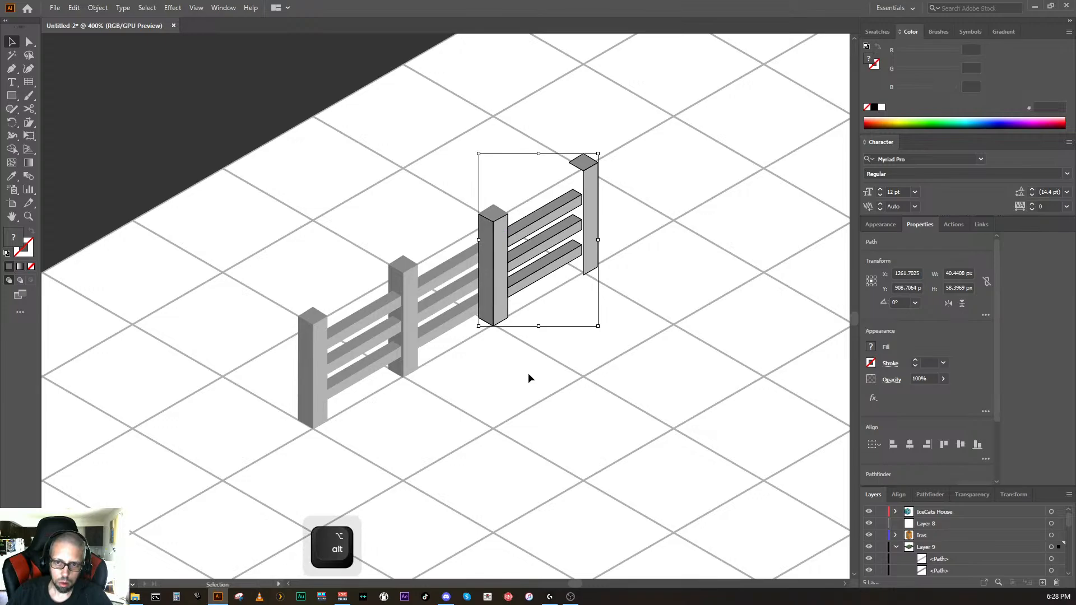
pyautogui.hotkey('ctrl', 'z')
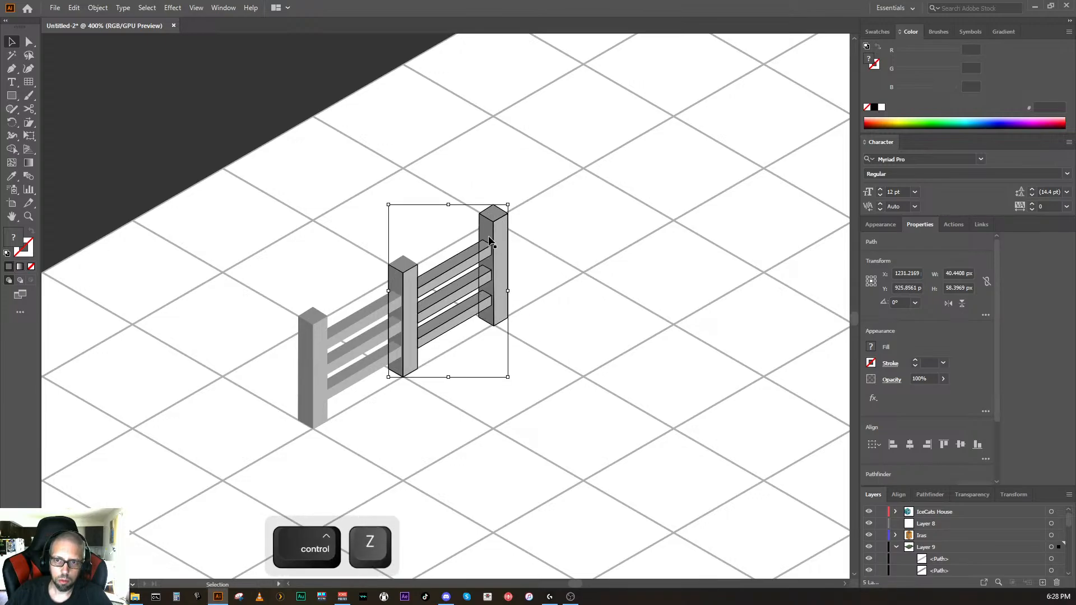
# Step: Go back and forth through the undo history to return to the joined two-section fence without the incomplete third copy
pyautogui.keyDown('alt'); pyautogui.click(490, 240); pyautogui.keyUp('alt')
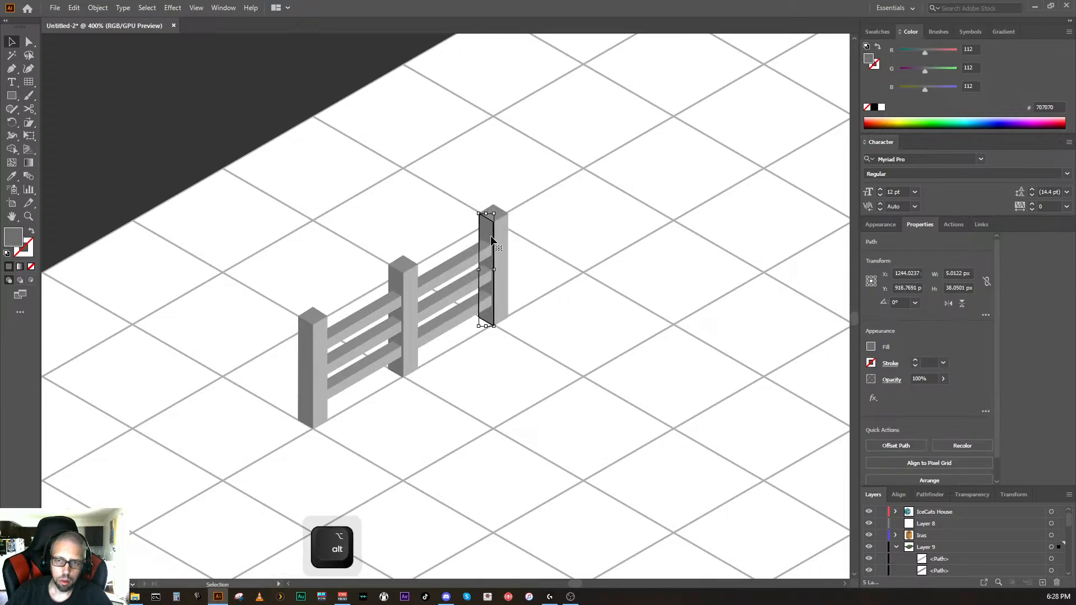
pyautogui.hotkey('ctrl', 'z')
pyautogui.hotkey('ctrl', 'z')
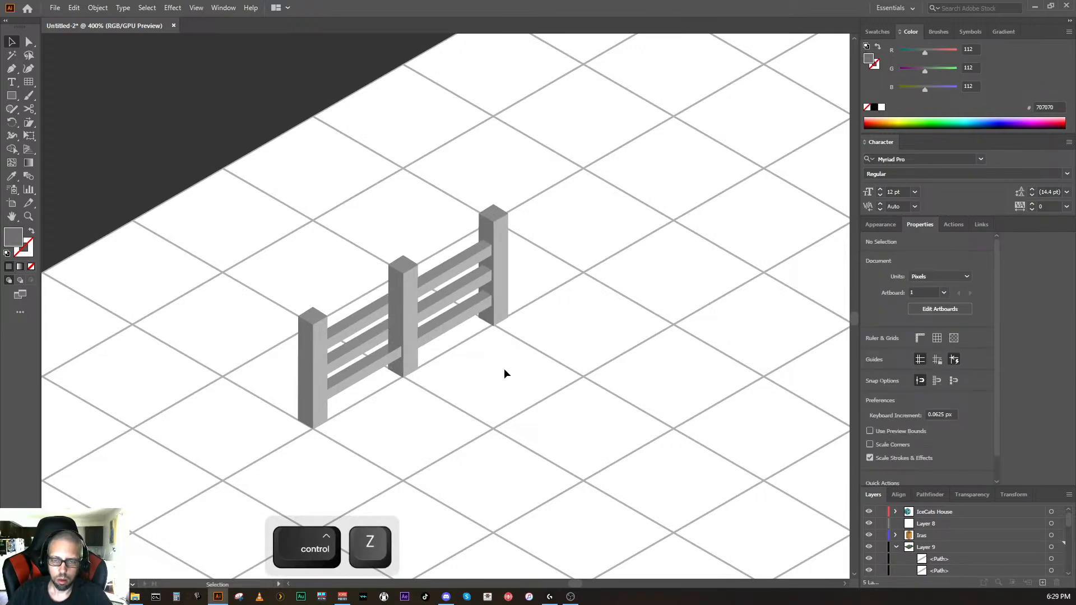
pyautogui.hotkey('ctrl', 'z')
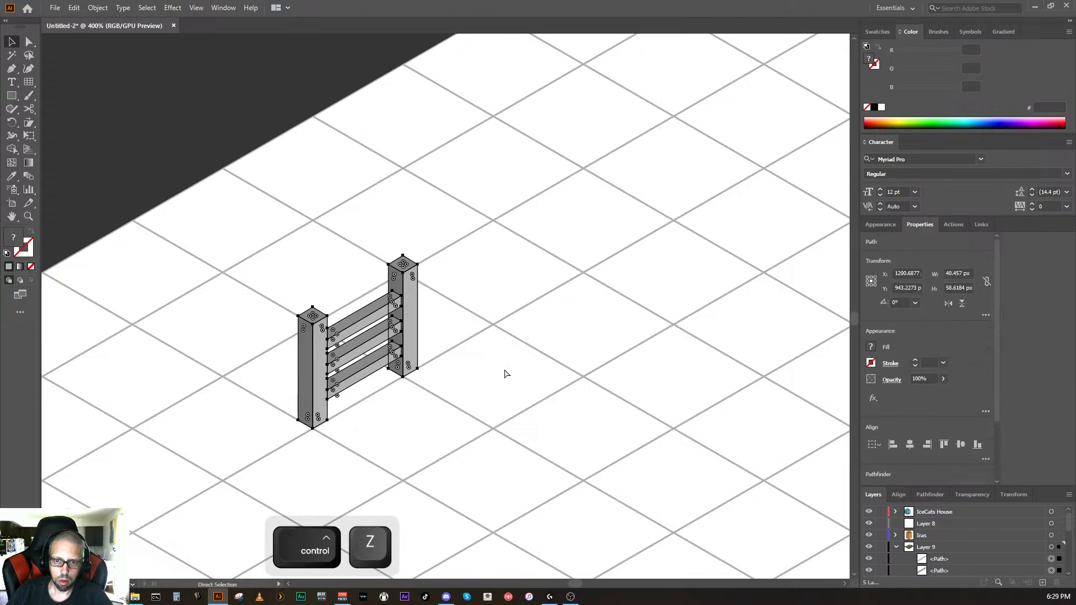
pyautogui.hotkey('ctrl', 'shift', 'z')
pyautogui.hotkey('ctrl', 'shift', 'z')
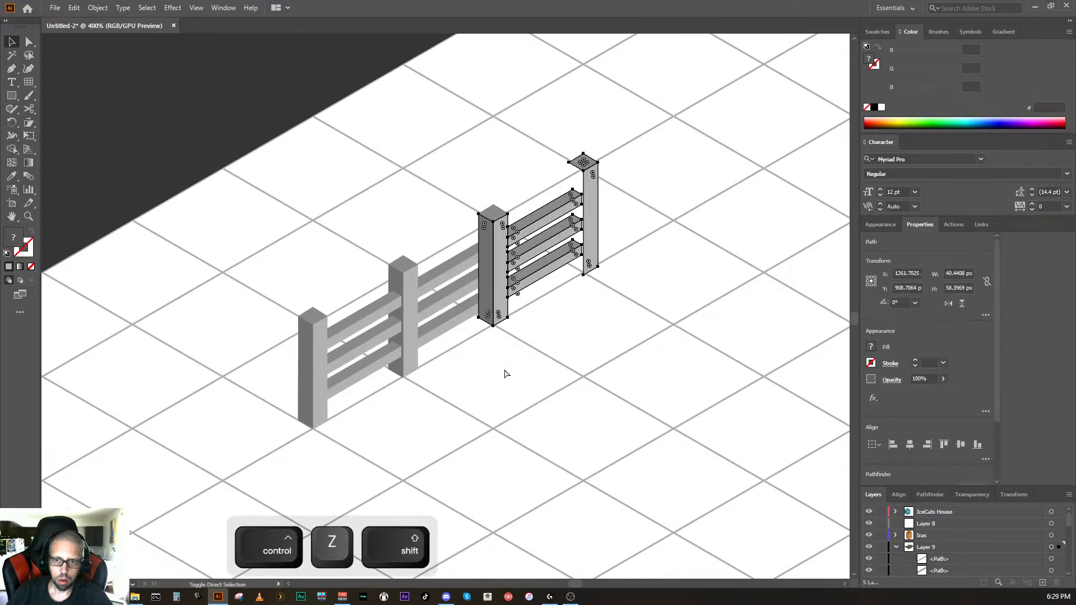
pyautogui.hotkey('ctrl', 'shift', 'z')
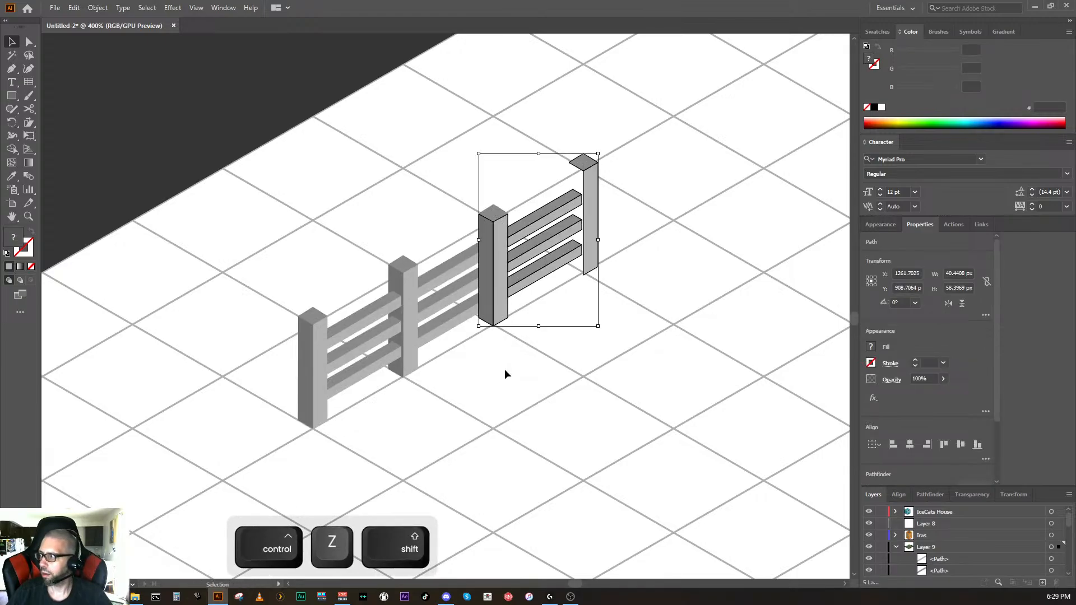
pyautogui.hotkey('ctrl', 'z')
pyautogui.hotkey('ctrl', 'z')
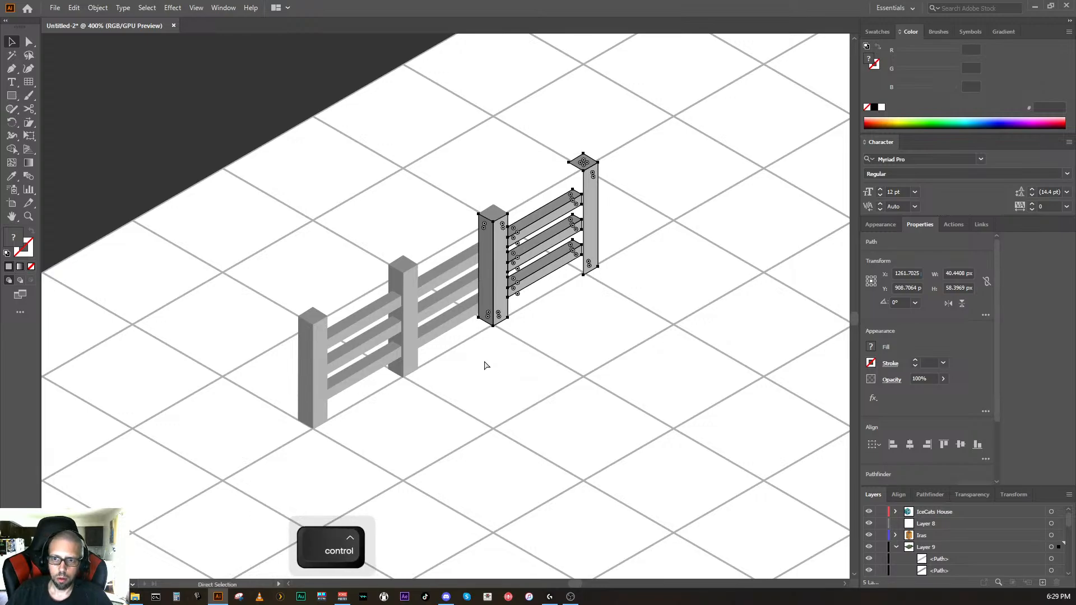
pyautogui.hotkey('ctrl', 'shift', 'z')
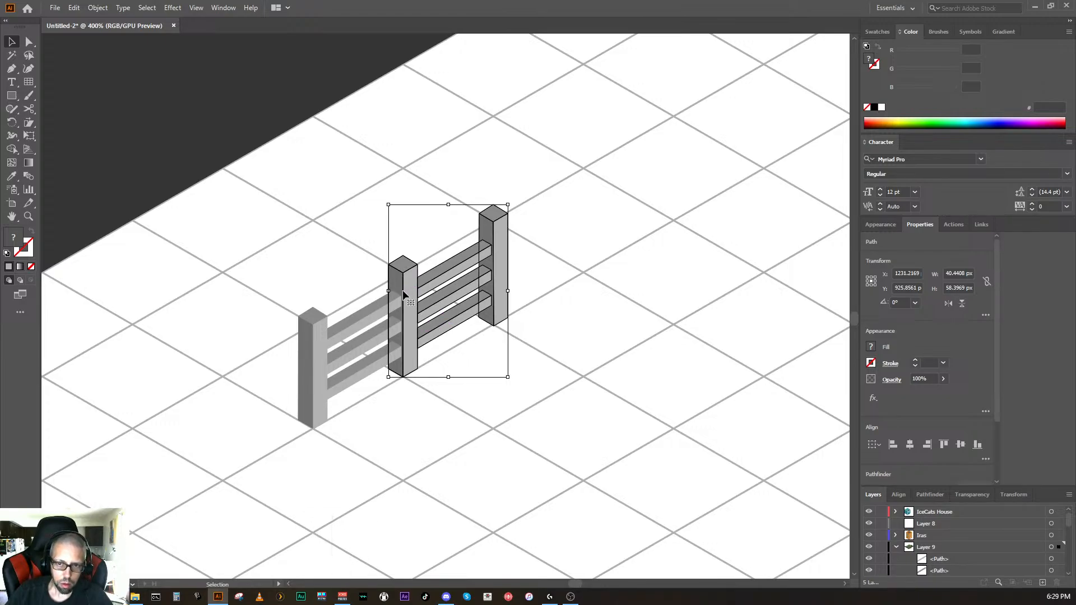
# Step: Duplicate the complete second fence section about 30.6 px across and 17.7 px up so its near post covers the far post
pyautogui.press('alt')
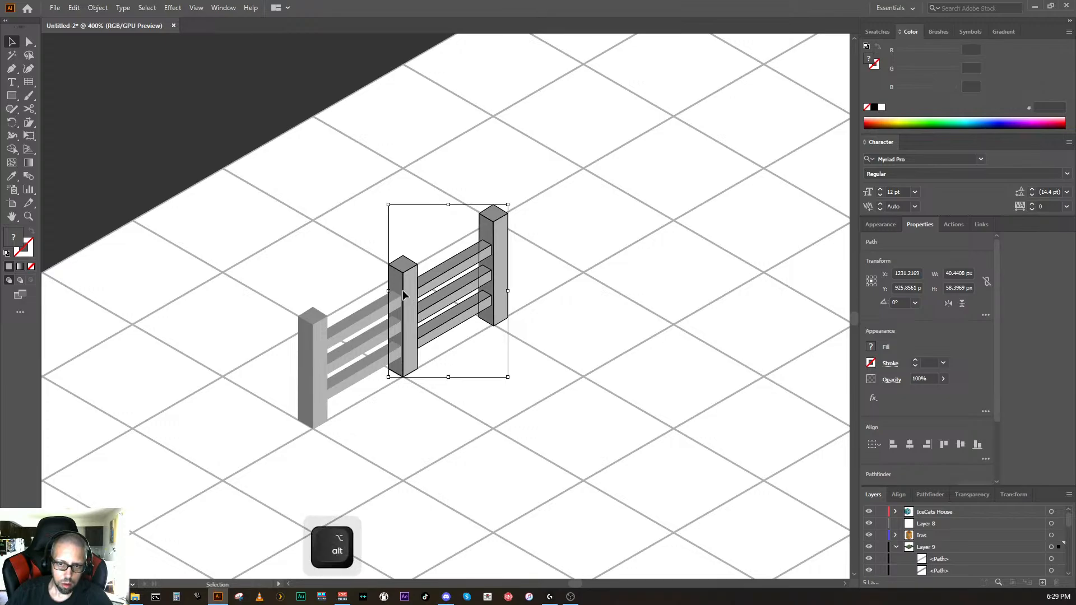
pyautogui.press('shift')
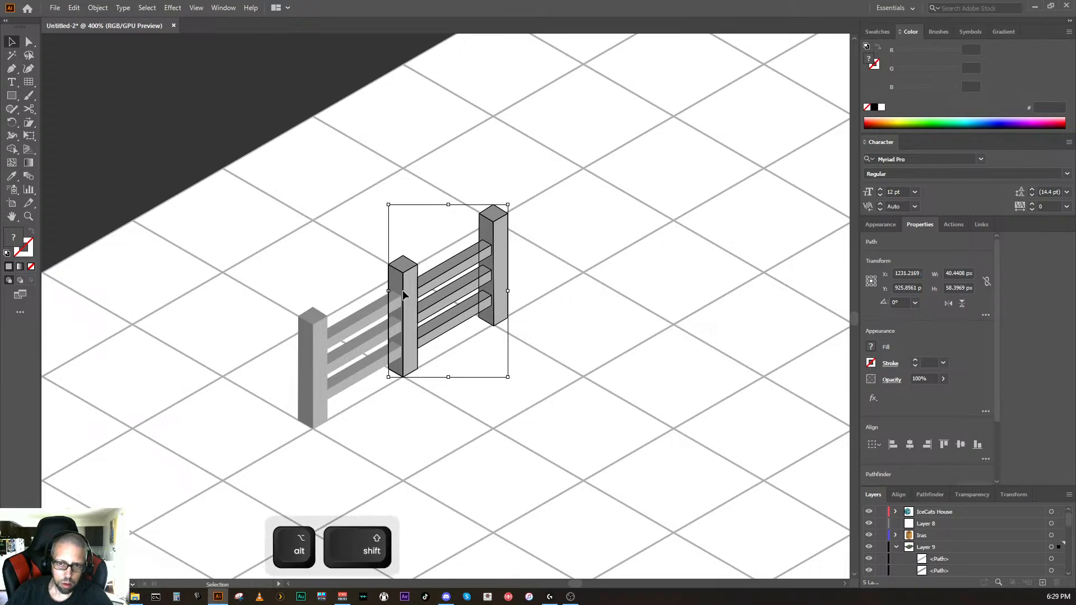
pyautogui.moveTo(403, 295); pyautogui.dragTo(497, 242)
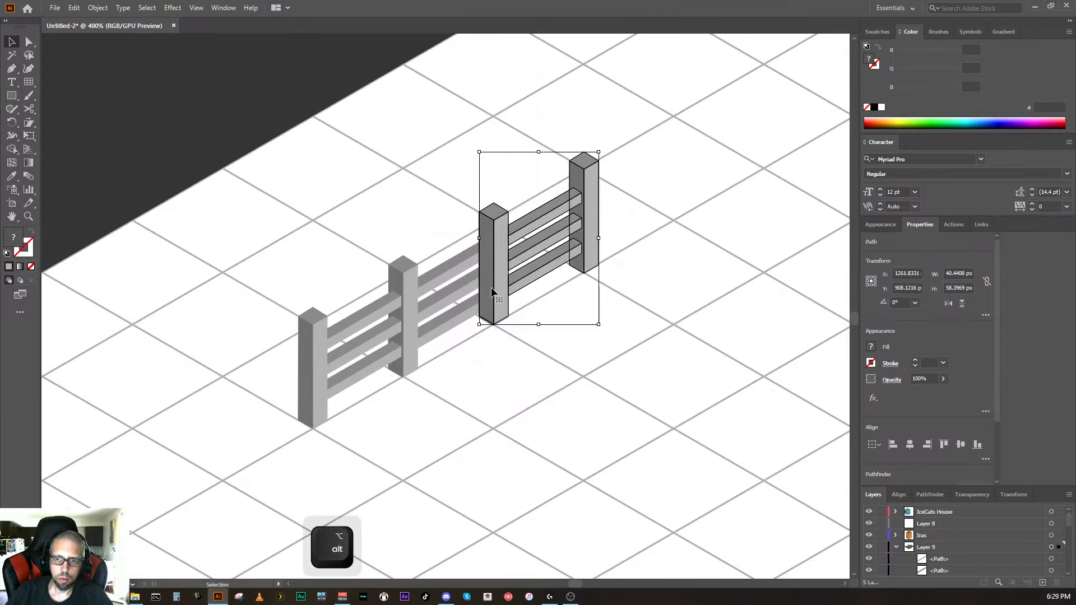
# Step: Repeat the last duplication five times to extend the fence along the grid line, and inspect the alignment of the copies
pyautogui.press('ctrl')
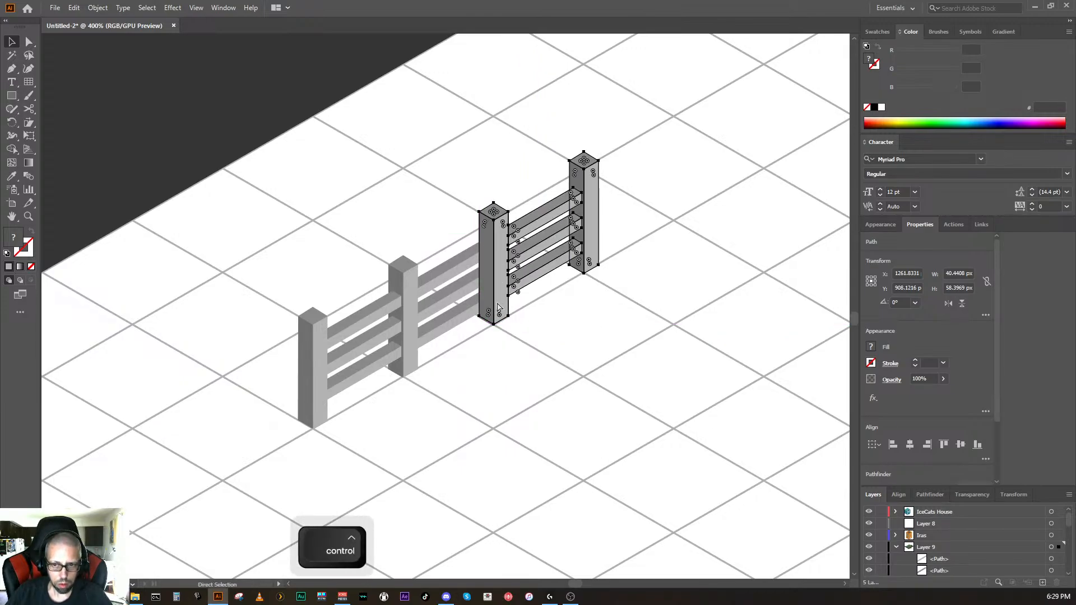
pyautogui.hotkey('ctrl', 'd')
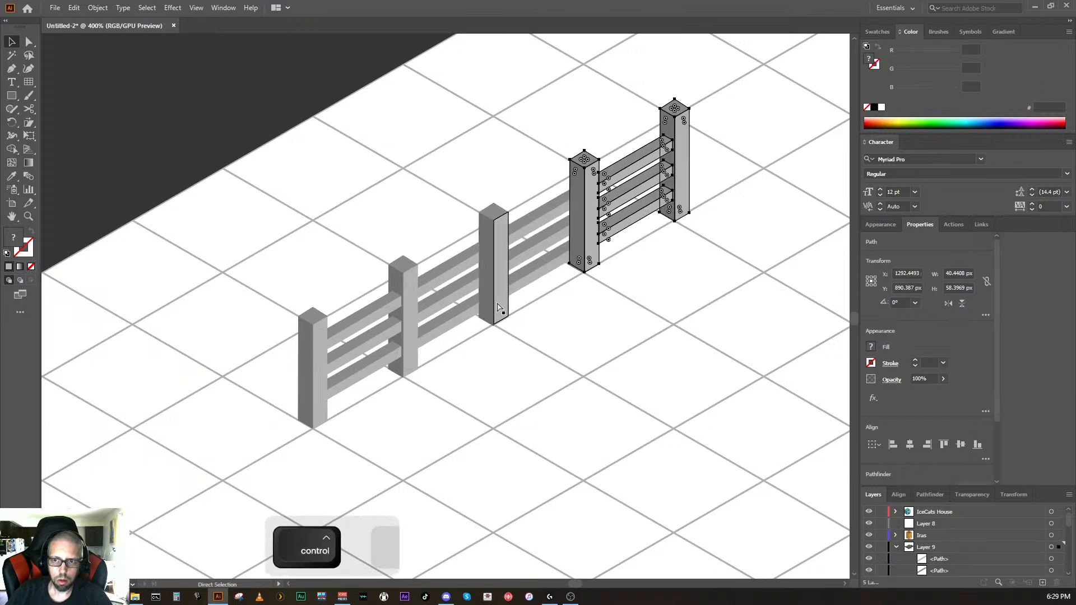
pyautogui.hotkey('ctrl', 'd')
pyautogui.hotkey('ctrl', 'd')
pyautogui.press('space')
pyautogui.moveTo(685, 287); pyautogui.dragTo(342, 435)
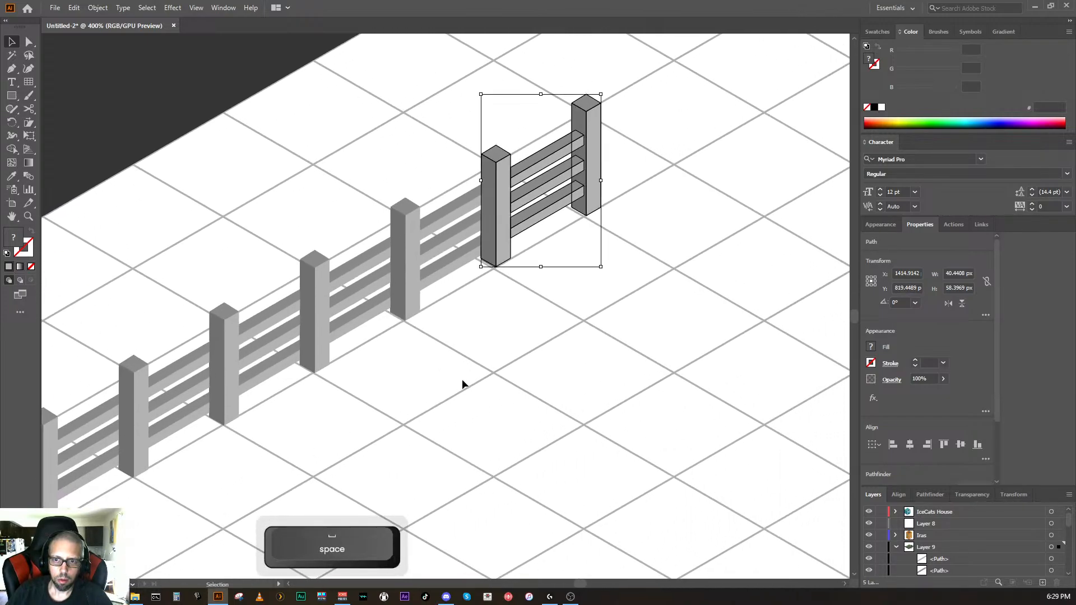
pyautogui.press('space')
pyautogui.moveTo(432, 397); pyautogui.dragTo(607, 307)
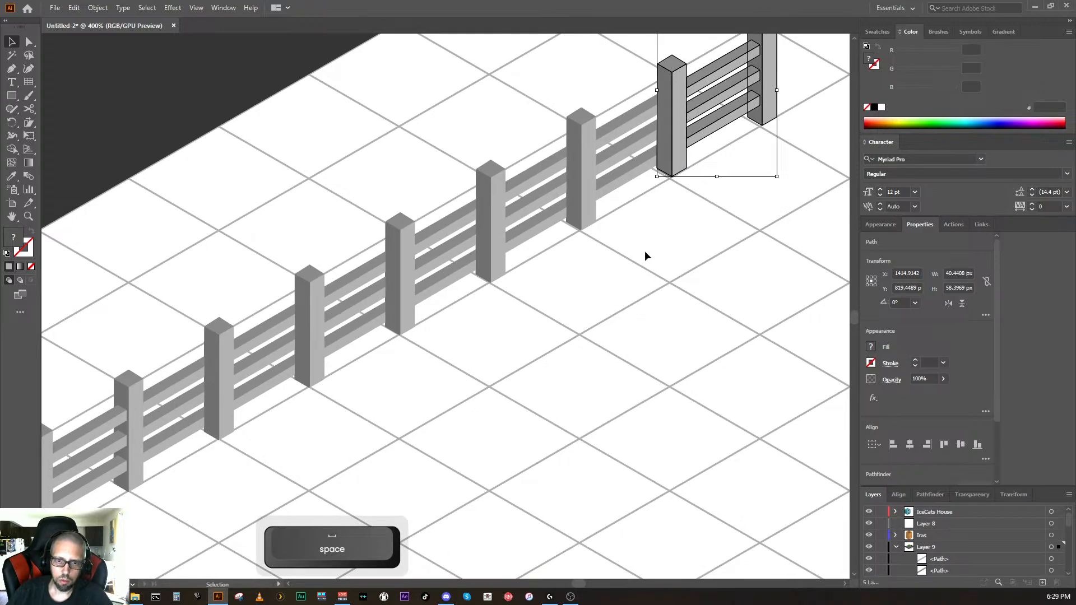
# Step: Undo the five repeated copies, back to the three-section fence with its third section selected
pyautogui.press('ctrl')
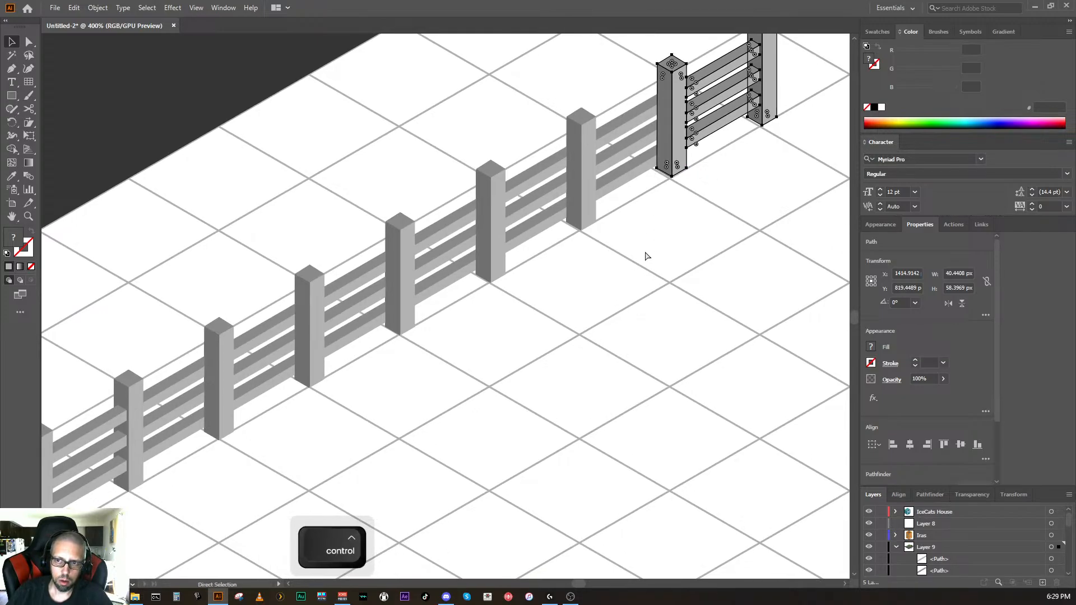
pyautogui.hotkey('ctrl', 'z')
pyautogui.hotkey('ctrl', 'z')
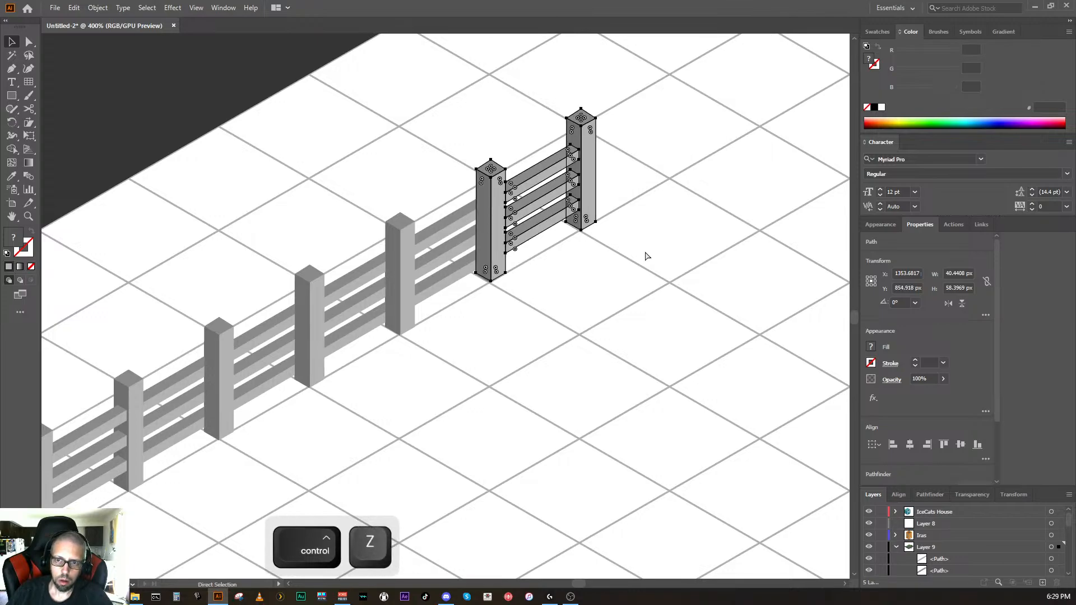
pyautogui.hotkey('ctrl', 'z')
pyautogui.hotkey('ctrl', 'z')
pyautogui.hotkey('ctrl', 'z')
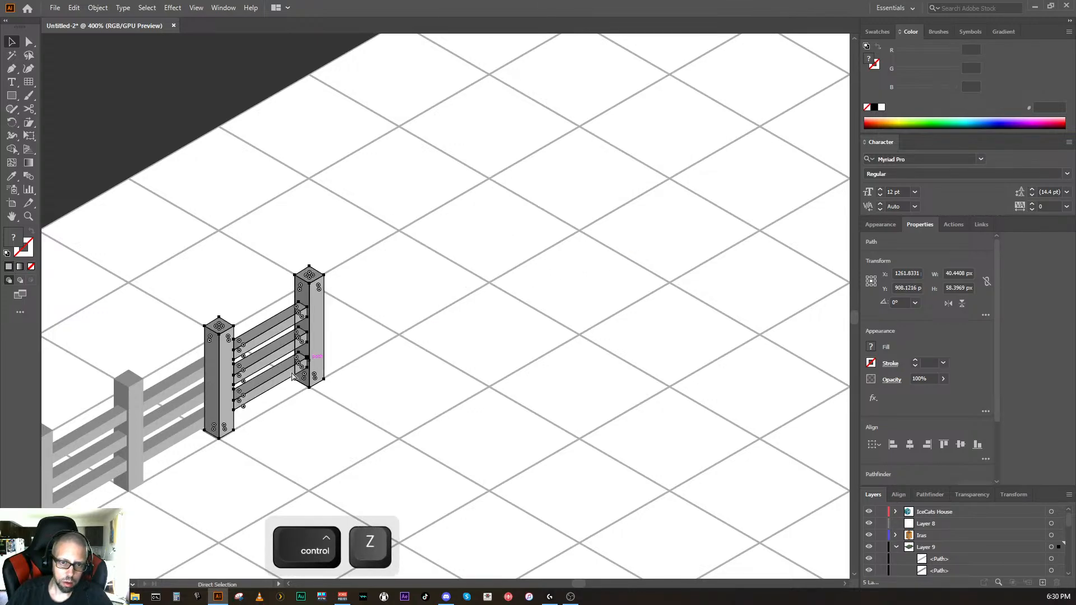
pyautogui.press('ctrl')
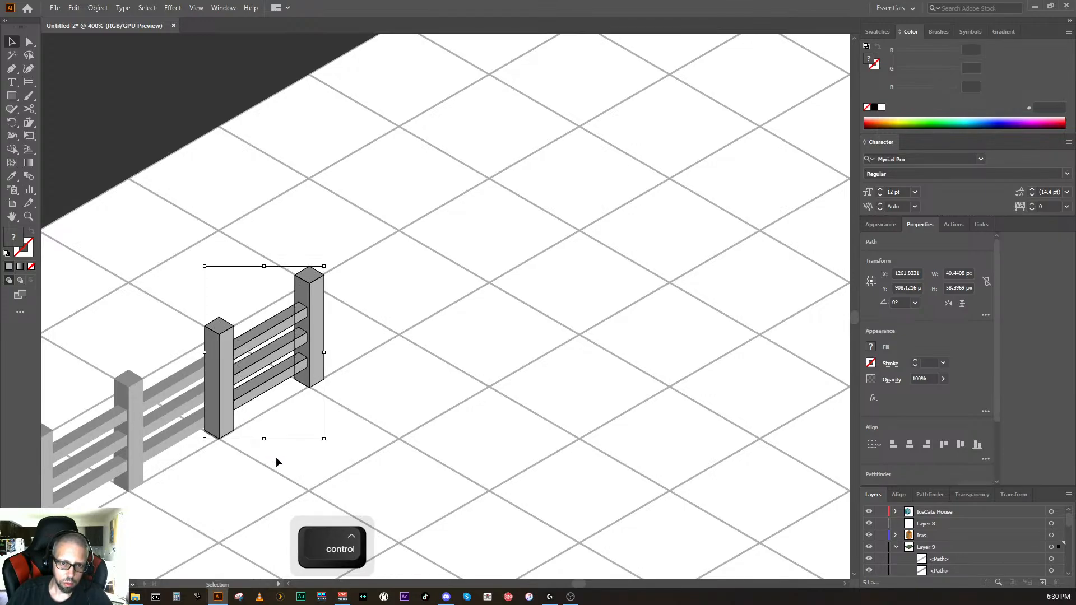
# Step: Undo the third fence section's copy, back to the two-section fence with its second section selected
pyautogui.hotkey('ctrl', 'z')
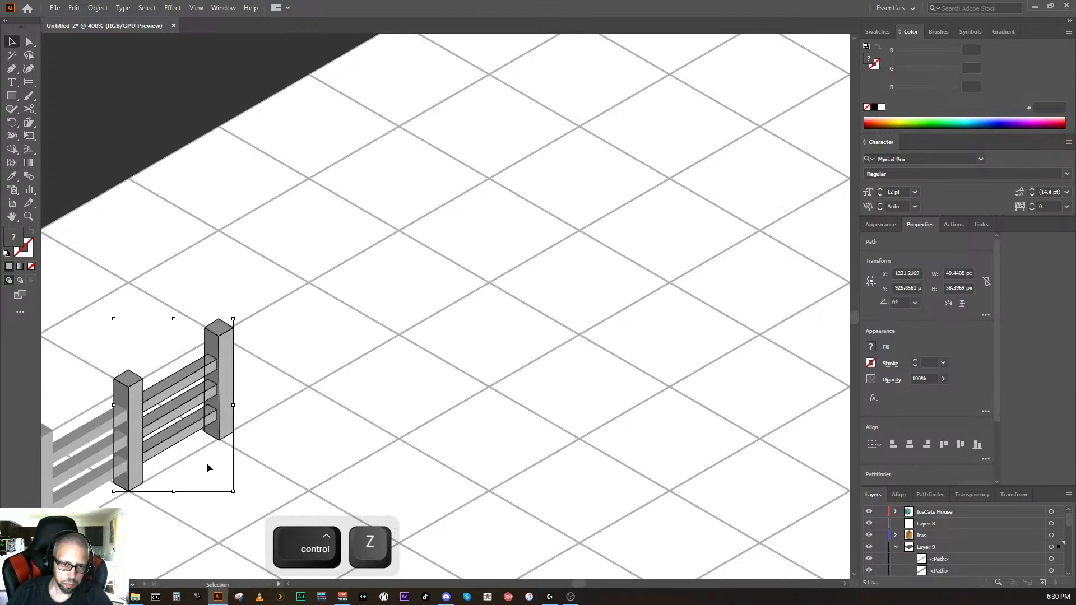
# Step: Repeat the earlier duplication five times from the second fence section to extend the fence along the grid line
pyautogui.hotkey('ctrl', 'd')
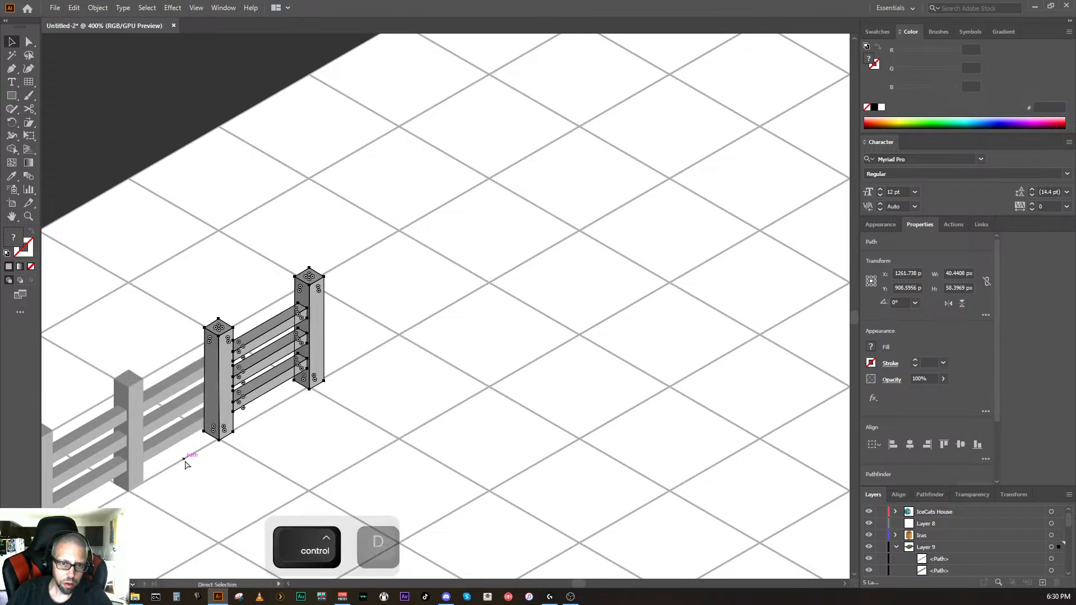
pyautogui.hotkey('ctrl', 'd')
pyautogui.hotkey('ctrl', 'd')
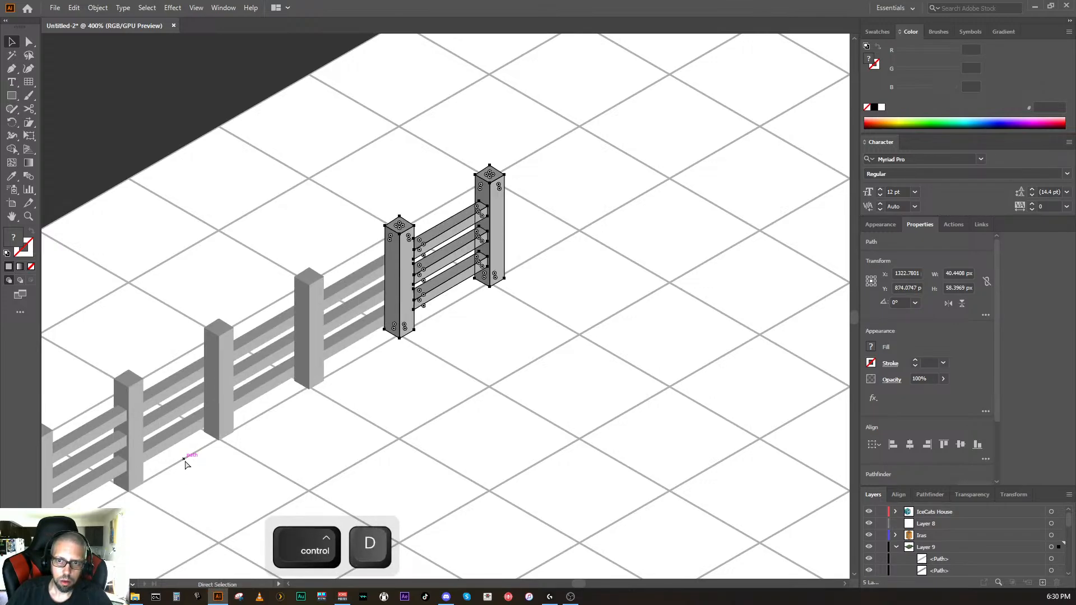
pyautogui.hotkey('ctrl', 'd')
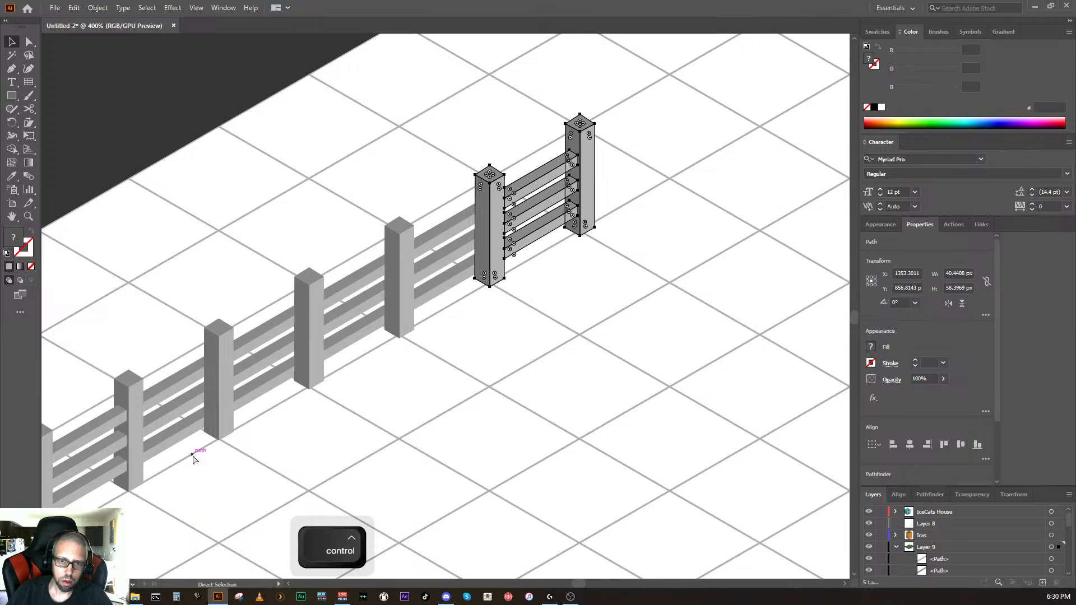
pyautogui.hotkey('ctrl', 'd')
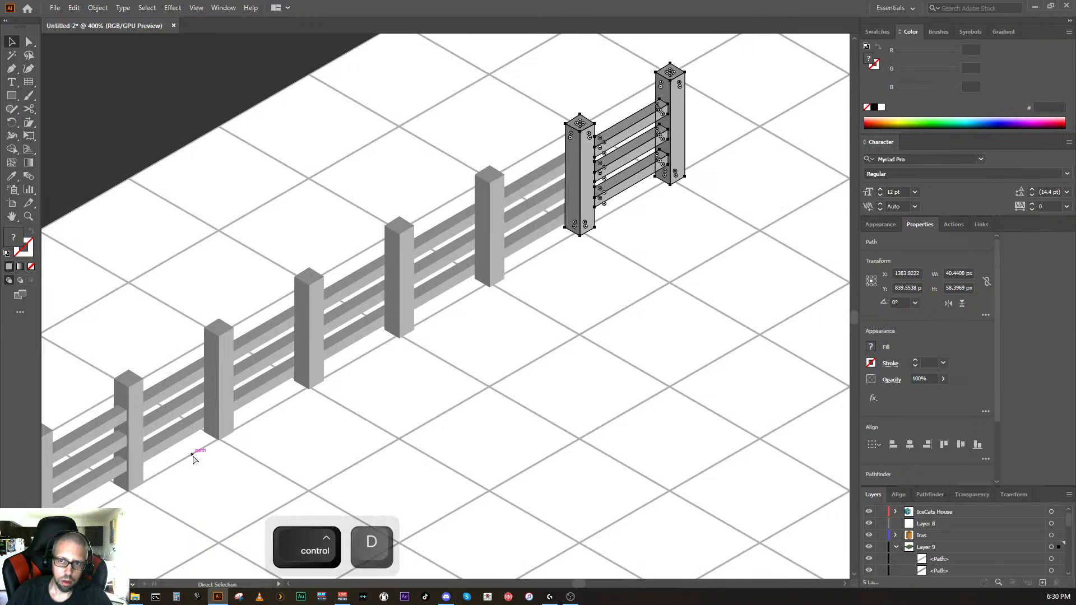
# Step: Undo the five copies made from the second section and deselect the remaining two-section fence
pyautogui.hotkey('ctrl', 'z')
pyautogui.hotkey('ctrl', 'z')
pyautogui.hotkey('ctrl', 'z')
pyautogui.hotkey('ctrl', 'z')
pyautogui.hotkey('ctrl', 'z')
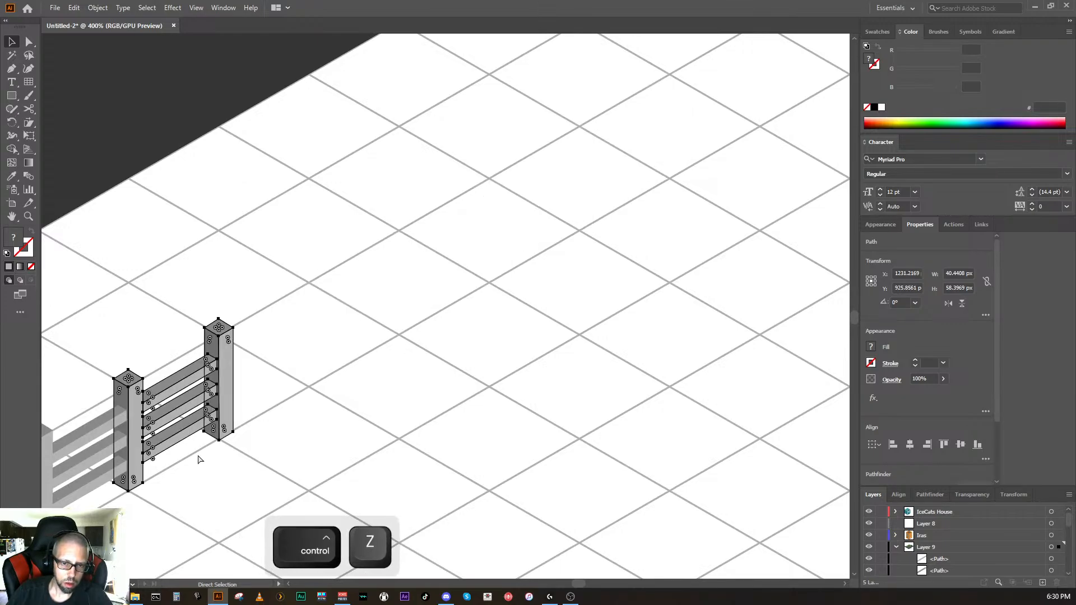
pyautogui.press('space')
pyautogui.moveTo(183, 480); pyautogui.dragTo(290, 462)
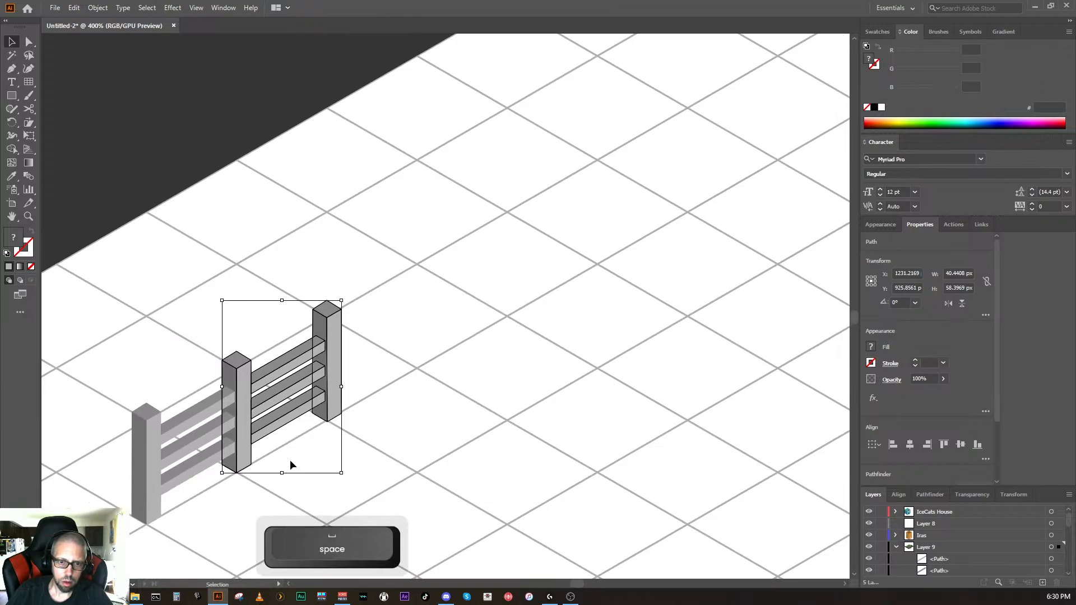
pyautogui.click(322, 495)
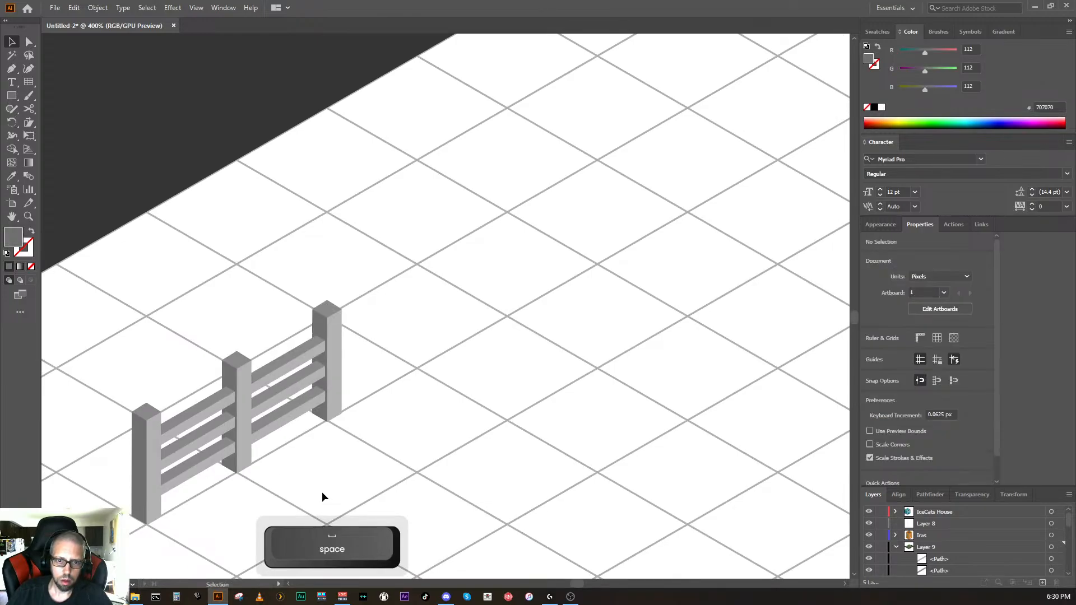
# Step: Examine the size and position of the two-section fence against the road, lawn and buildings of the whole city block
pyautogui.hotkey('ctrl', '-')
pyautogui.hotkey('ctrl', '-')
pyautogui.hotkey('ctrl', '-')
pyautogui.hotkey('ctrl', '-')
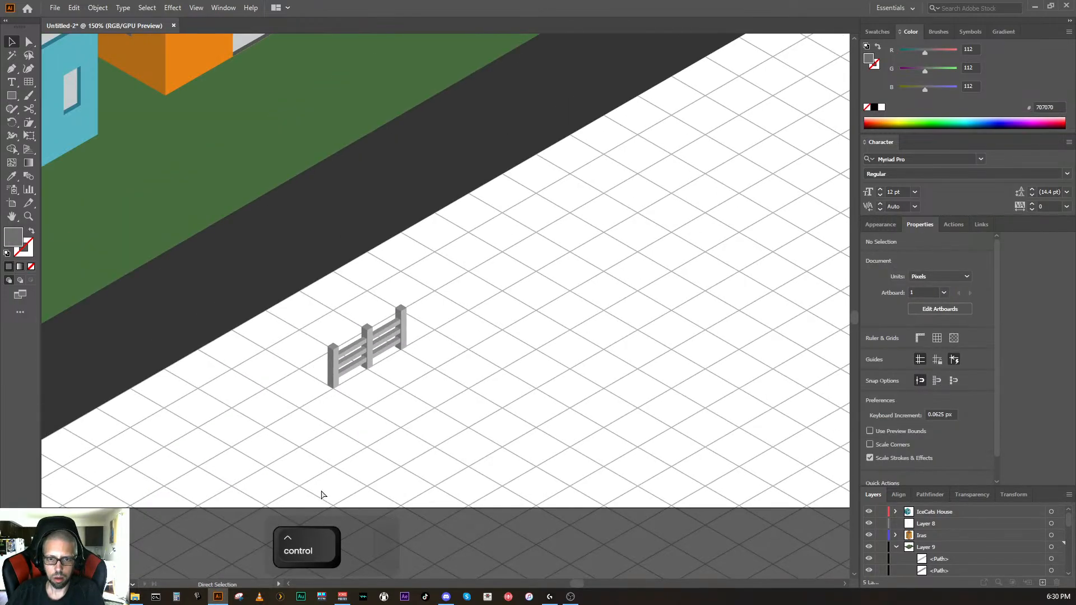
pyautogui.hotkey('ctrl', '=')
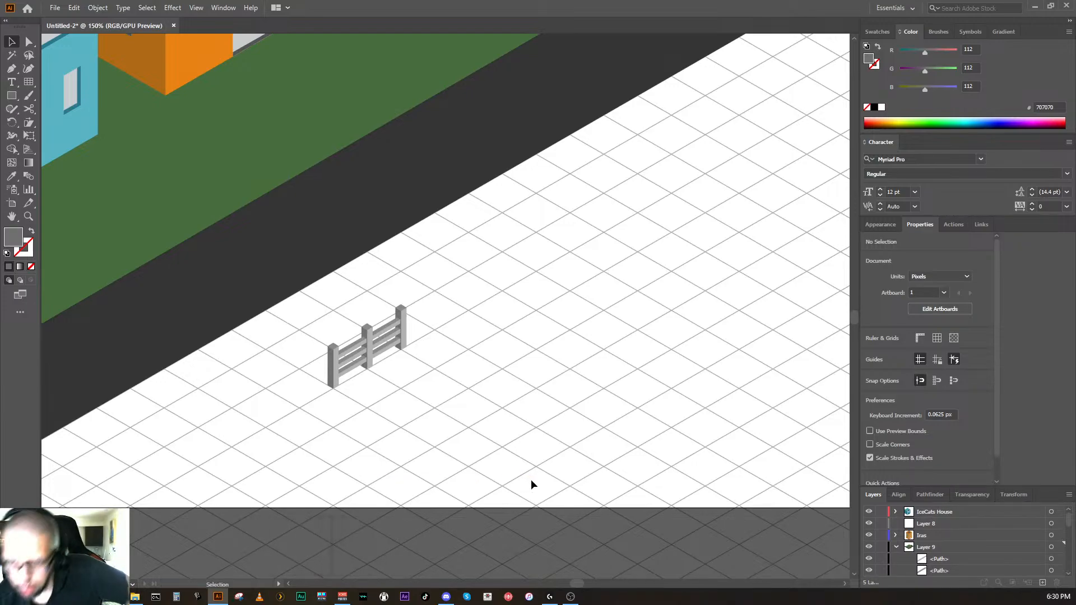
pyautogui.hotkey('ctrl', '-')
pyautogui.hotkey('ctrl', '-')
pyautogui.hotkey('ctrl', '-')
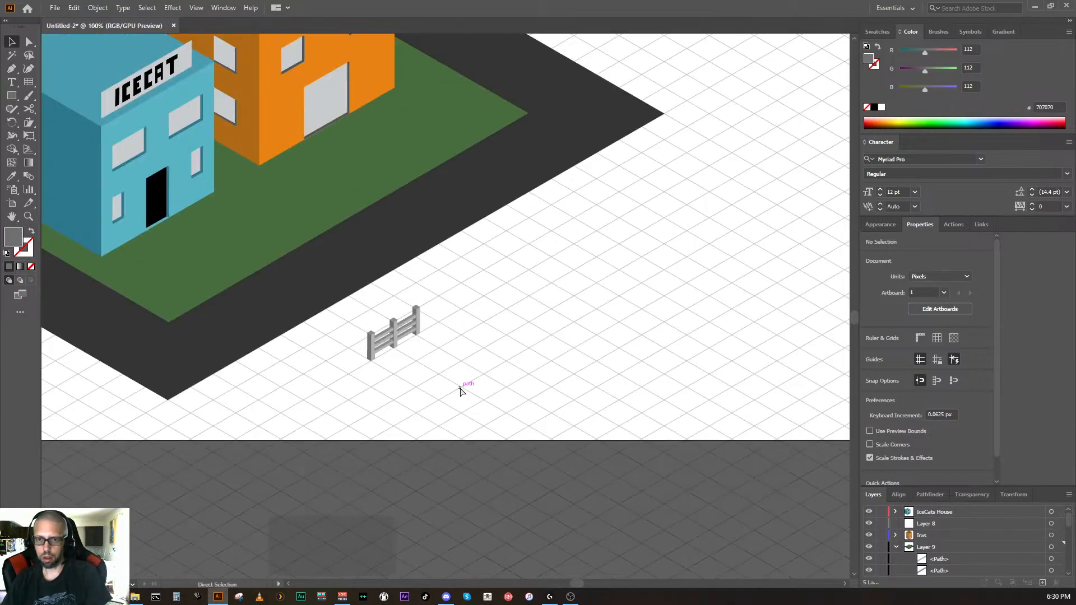
pyautogui.hotkey('ctrl', '=')
pyautogui.hotkey('ctrl', '-')
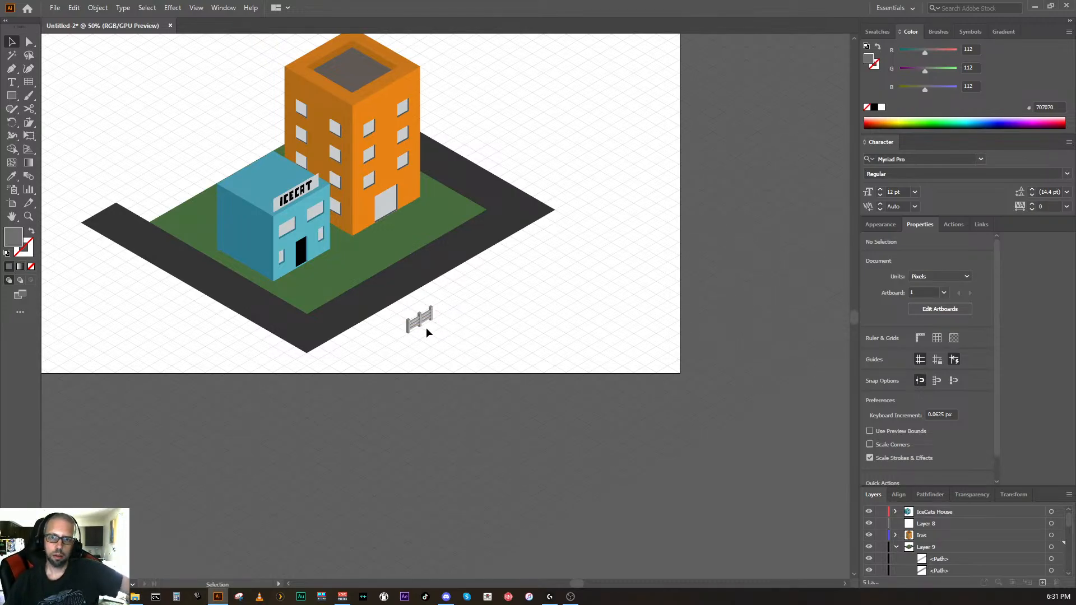
pyautogui.scroll(1, 426, 328)
pyautogui.scroll(1, 426, 329)
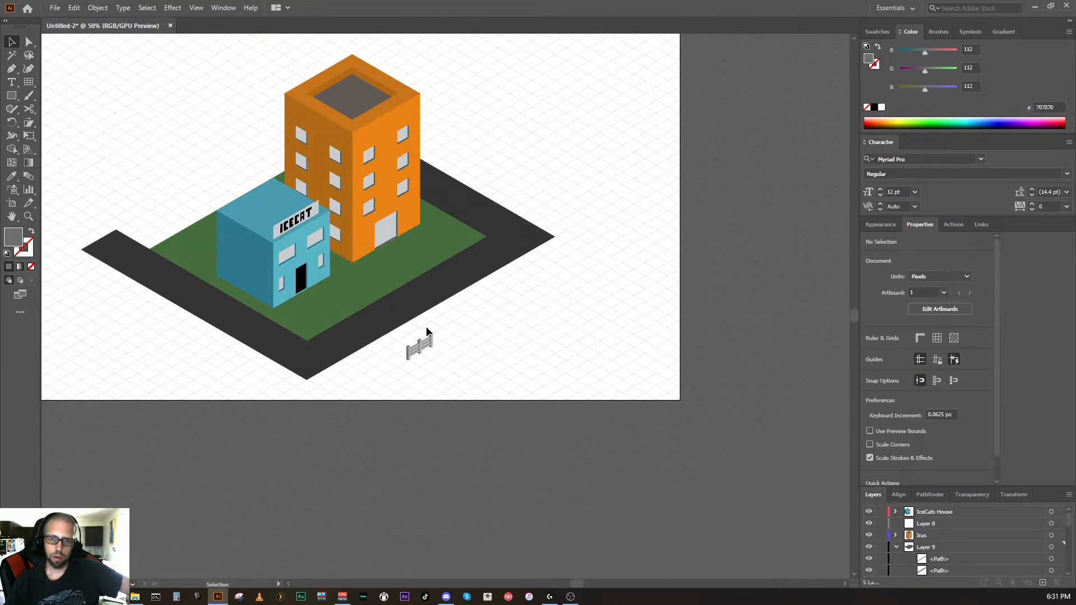
pyautogui.scroll(1, 426, 326)
pyautogui.scroll(-1, 426, 326)
pyautogui.scroll(1, 426, 326)
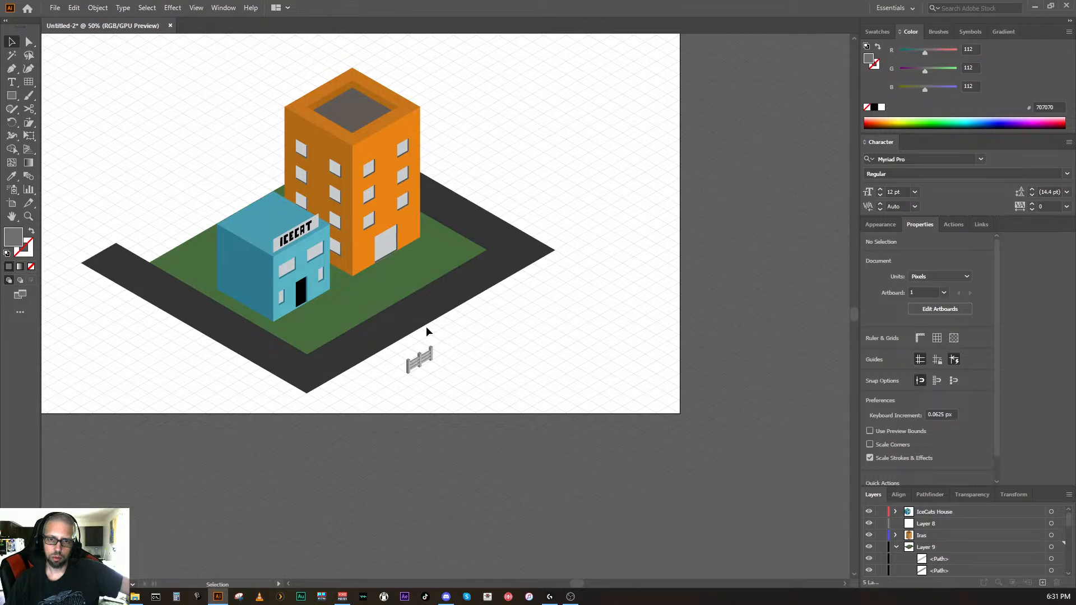
pyautogui.scroll(5, 425, 327)
pyautogui.scroll(-1, 426, 326)
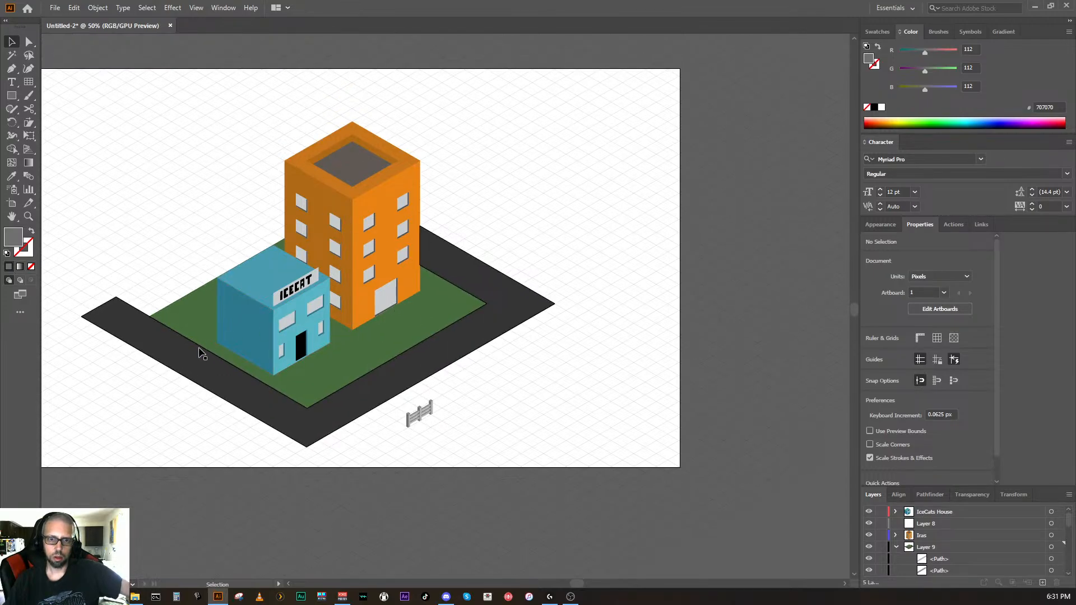
pyautogui.press('space')
pyautogui.moveTo(153, 384); pyautogui.dragTo(254, 386)
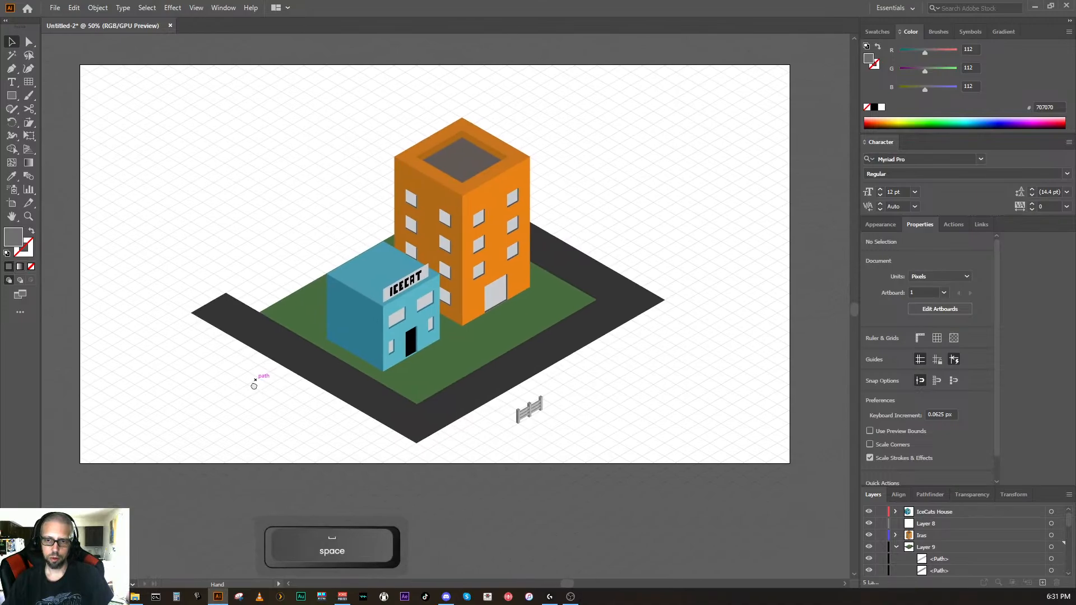
pyautogui.hotkey('ctrl', '-')
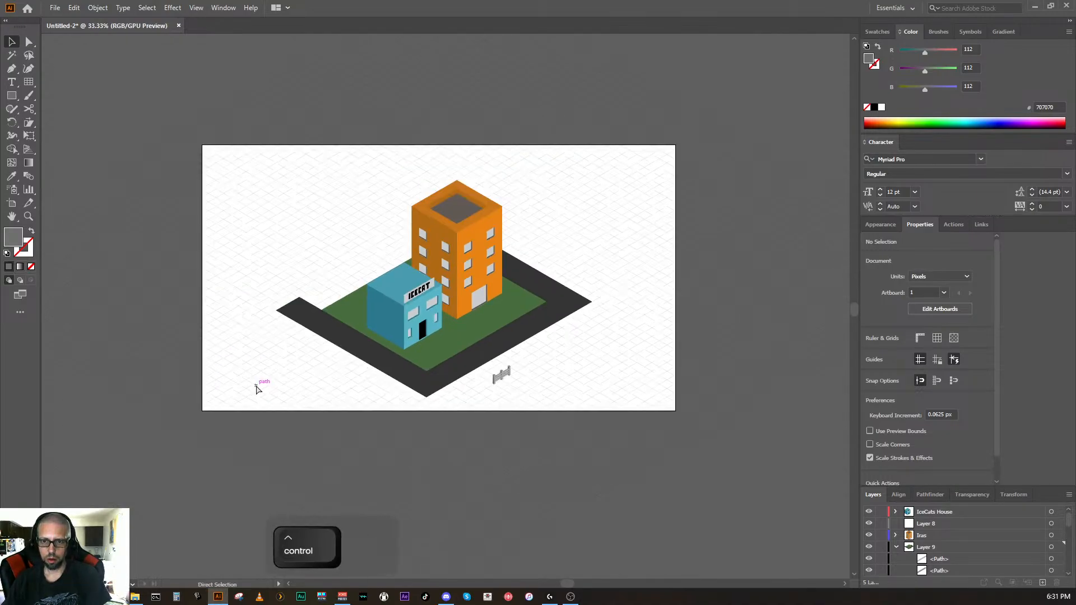
pyautogui.hotkey('ctrl', '=')
pyautogui.hotkey('ctrl', '=')
pyautogui.hotkey('ctrl', '=')
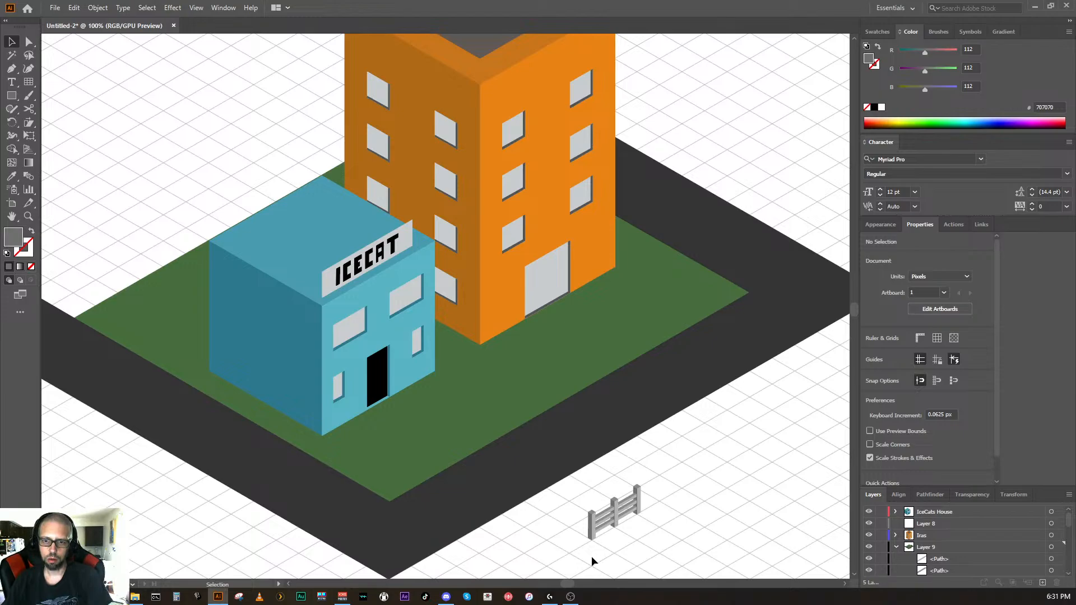
pyautogui.hotkey('ctrl', '-')
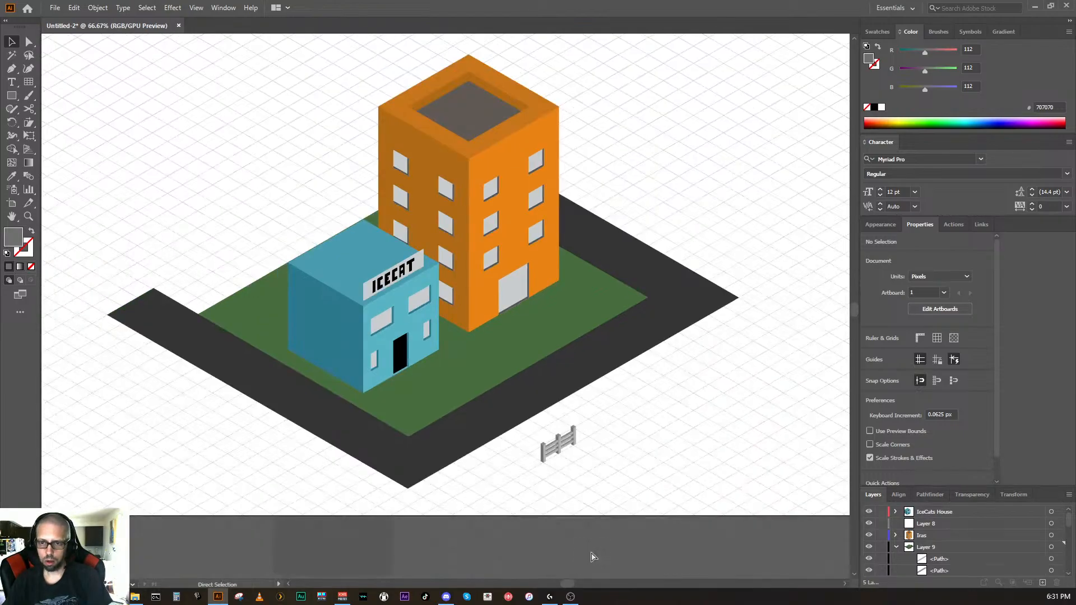